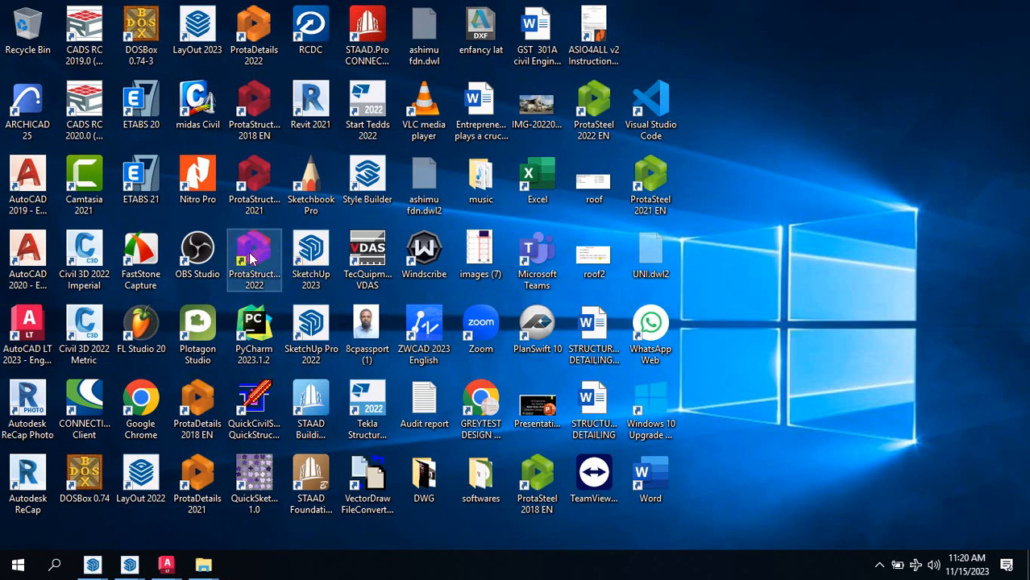
Step: Launch ProtaStructure 2022 from the desktop
double_click(251, 255)
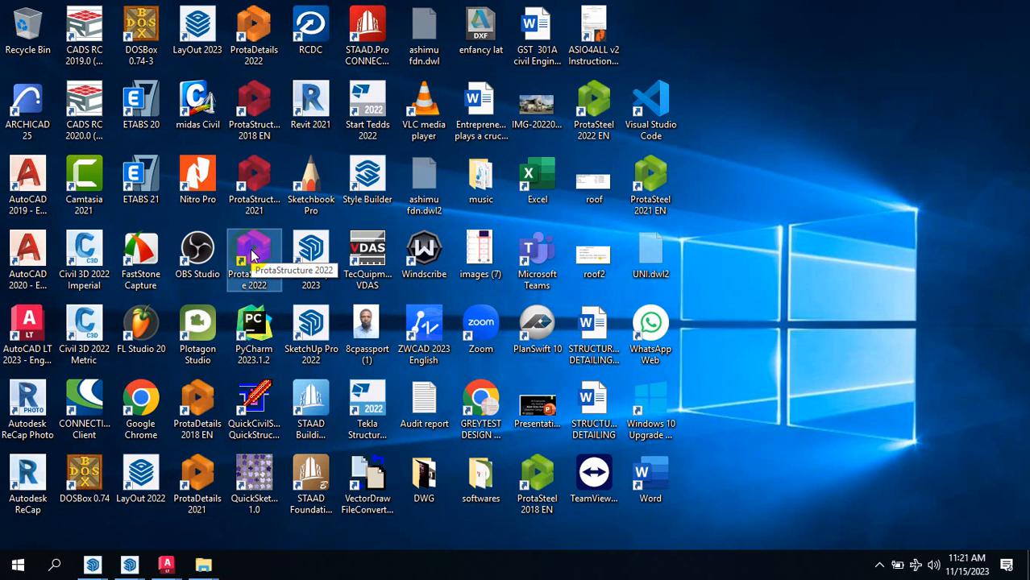
click(253, 255)
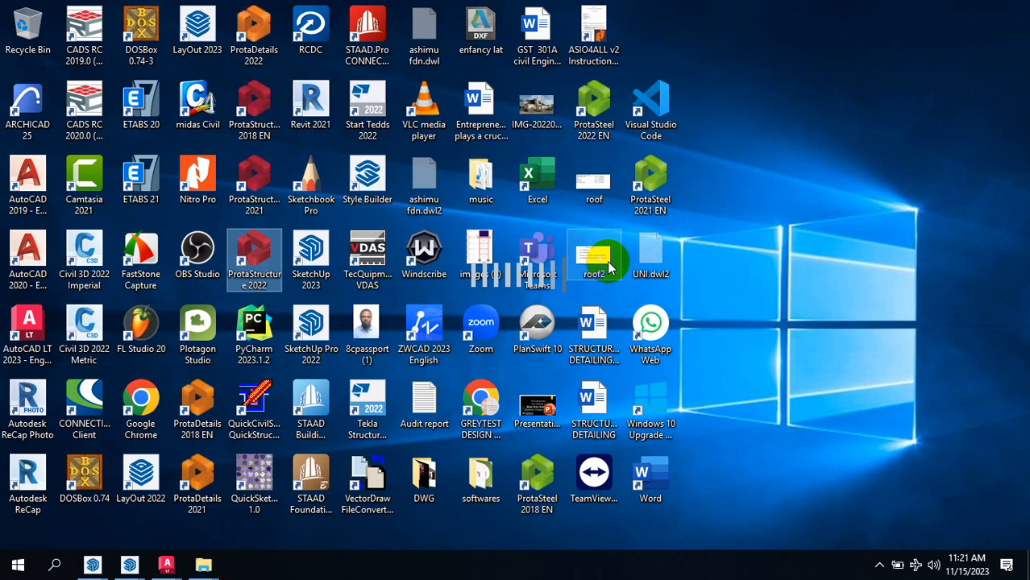
mouse_move(609, 269)
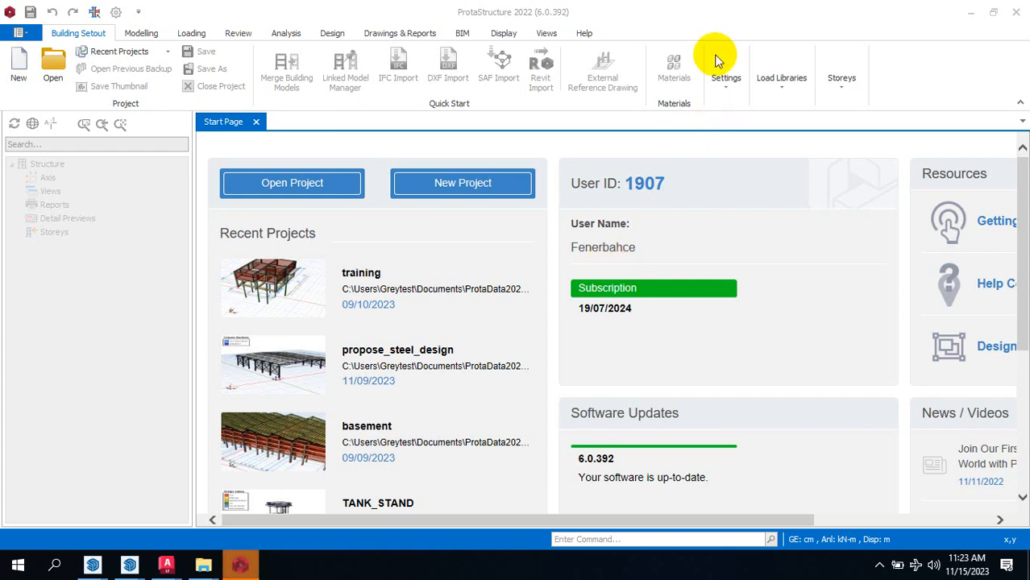
Step: Look through the recent projects on the start page, from training to PORTAL_FRAME
mouse_move(283, 281)
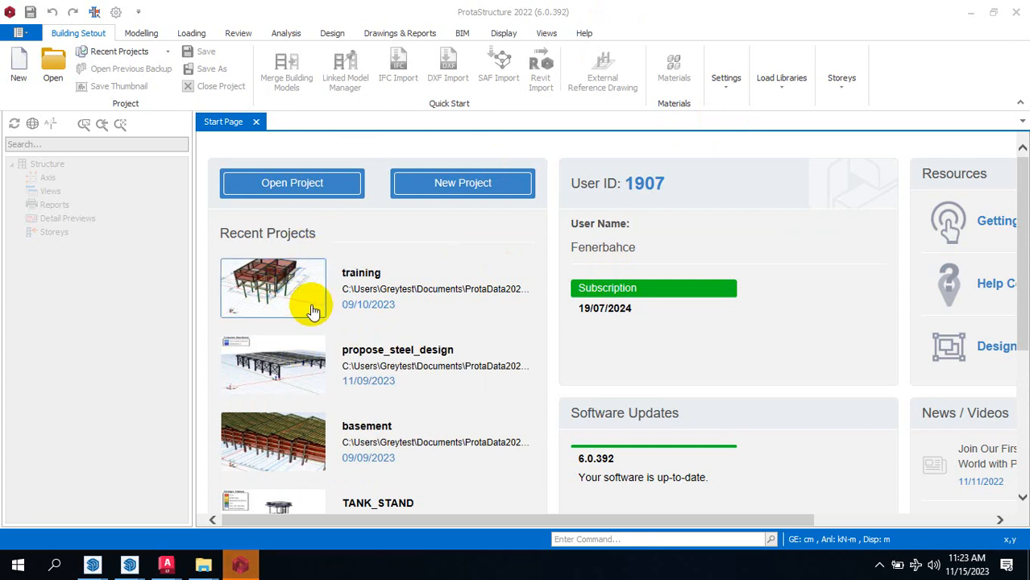
scroll(306, 302, down, 2)
scroll(300, 318, down, 2)
scroll(304, 368, up, 4)
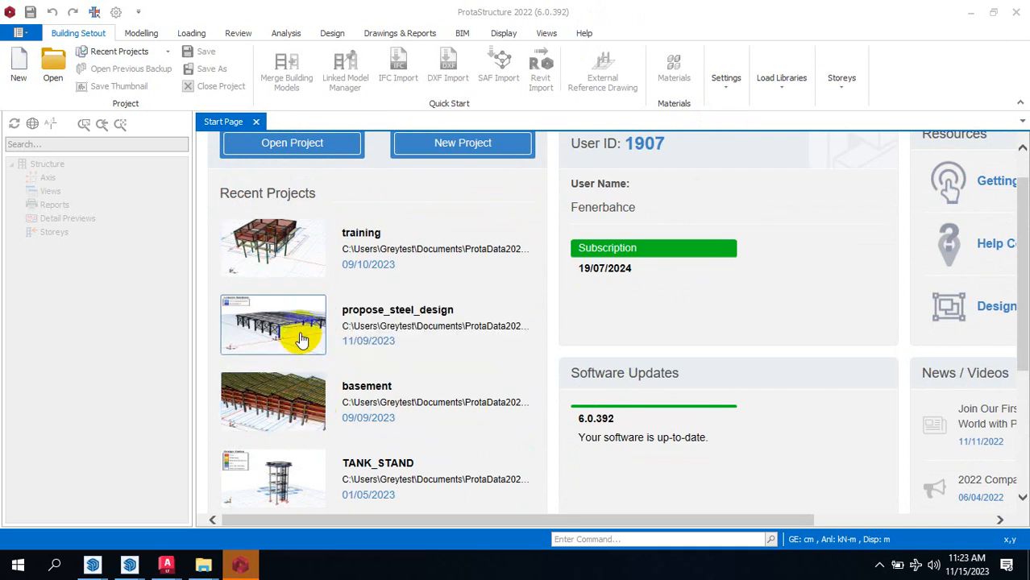
mouse_move(301, 342)
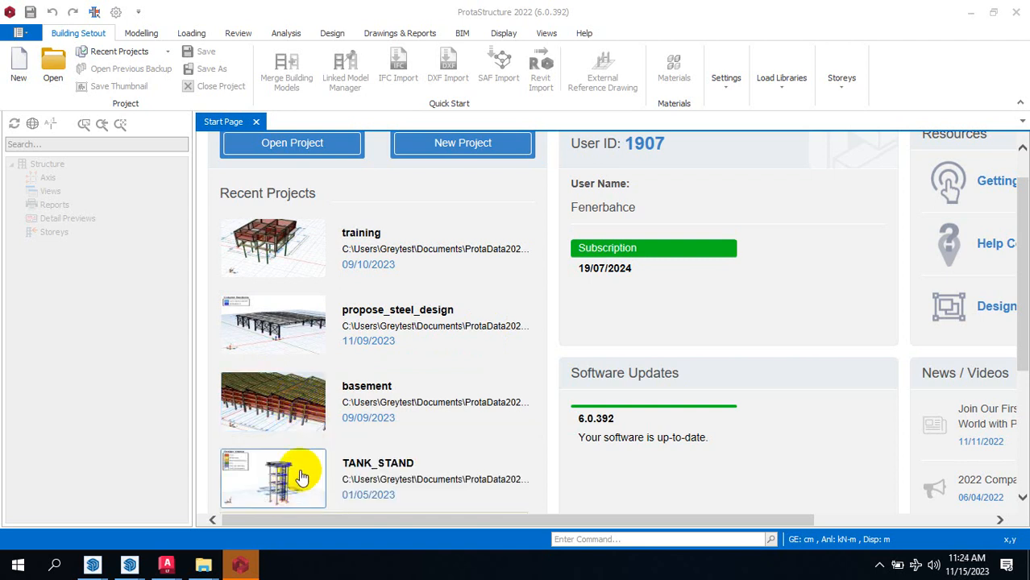
scroll(300, 484, down, 1)
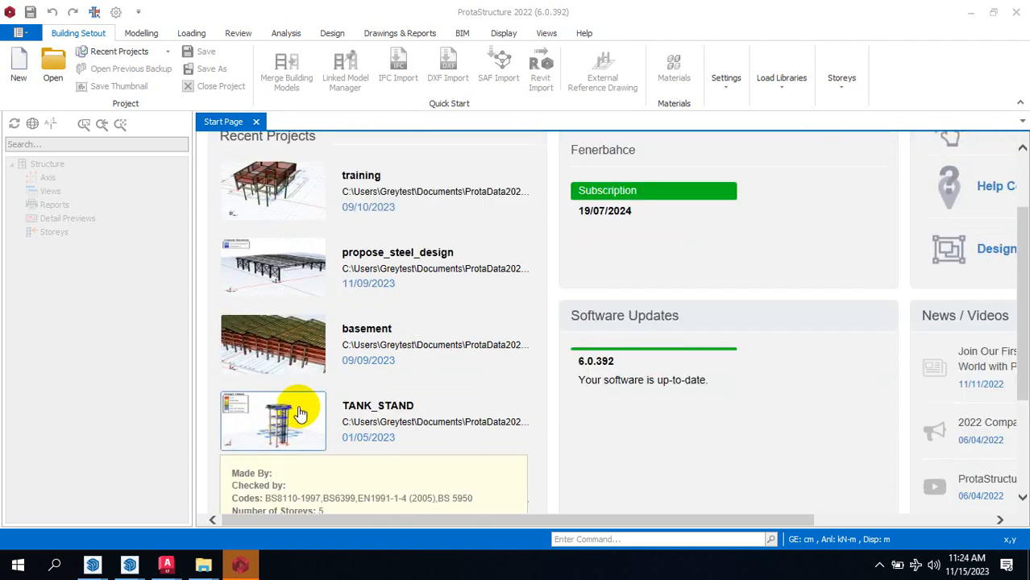
scroll(299, 451, down, 2)
scroll(306, 355, up, 2)
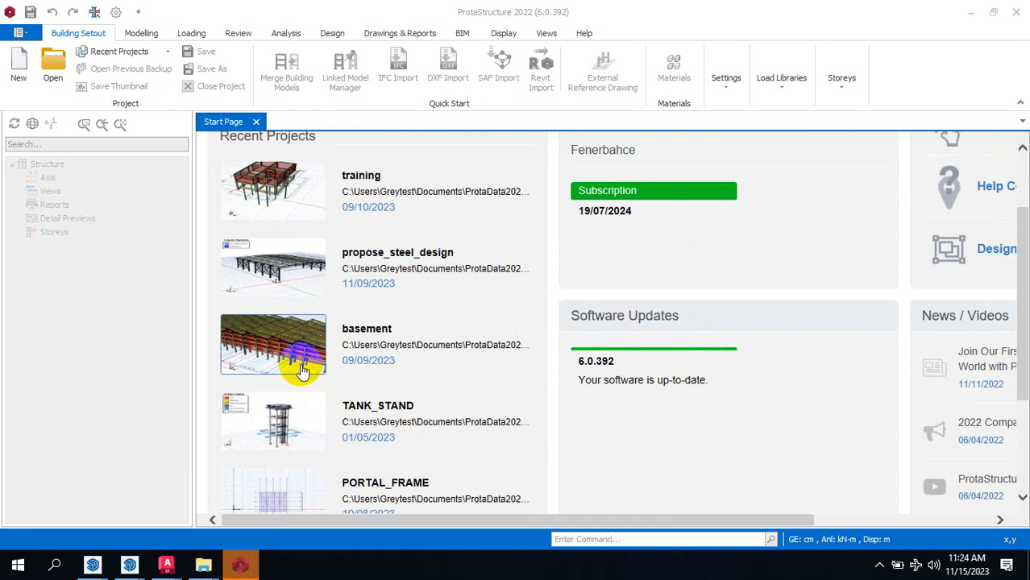
mouse_move(319, 397)
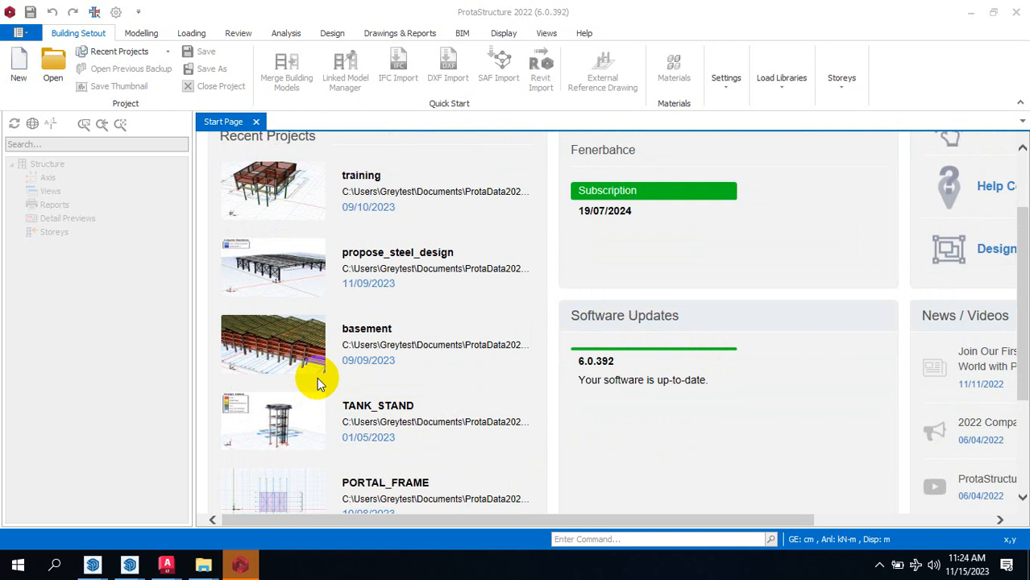
scroll(297, 242, up, 2)
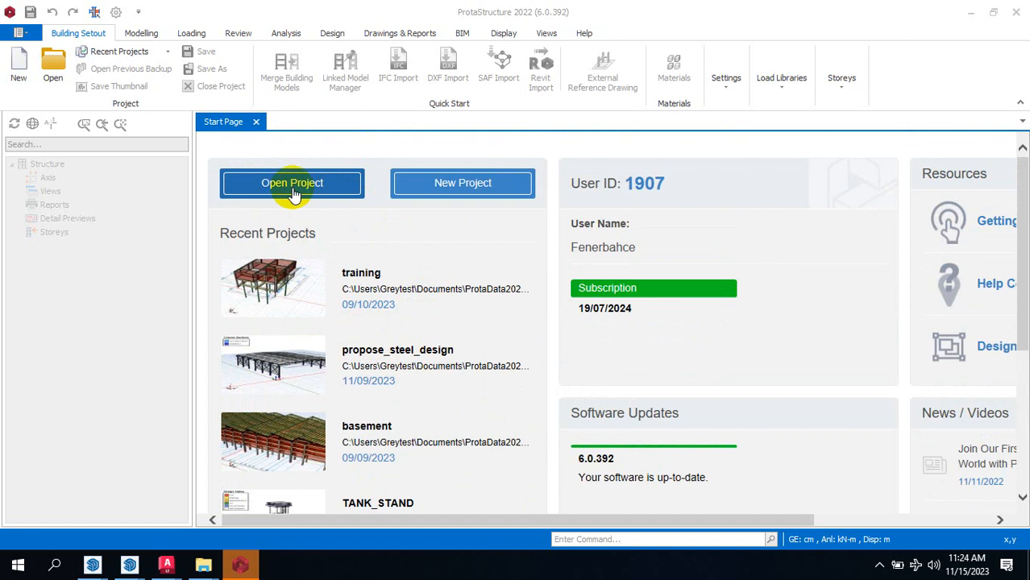
mouse_move(327, 274)
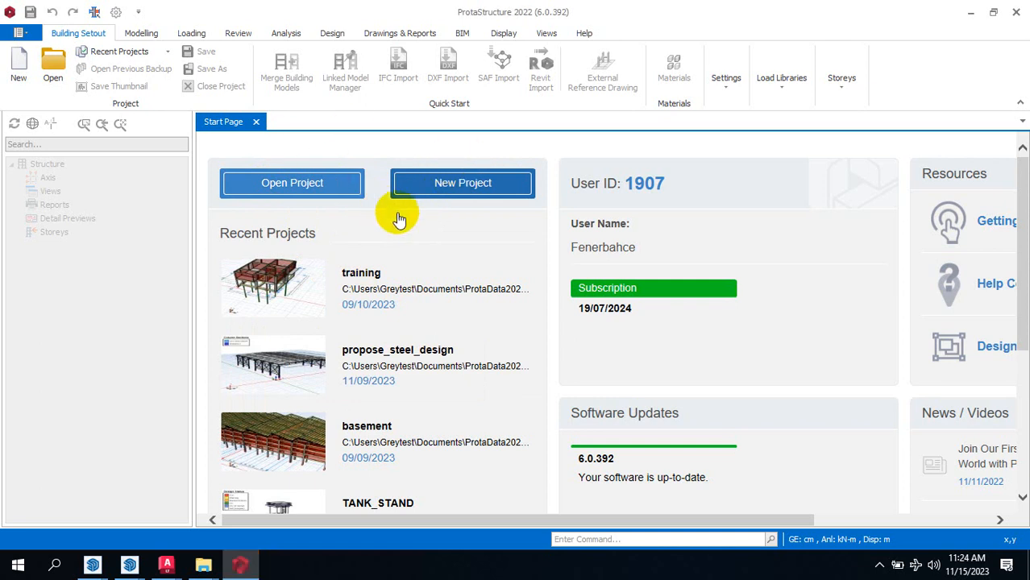
Step: Start a new project and select the United Kingdom (BS8110) template
click(462, 186)
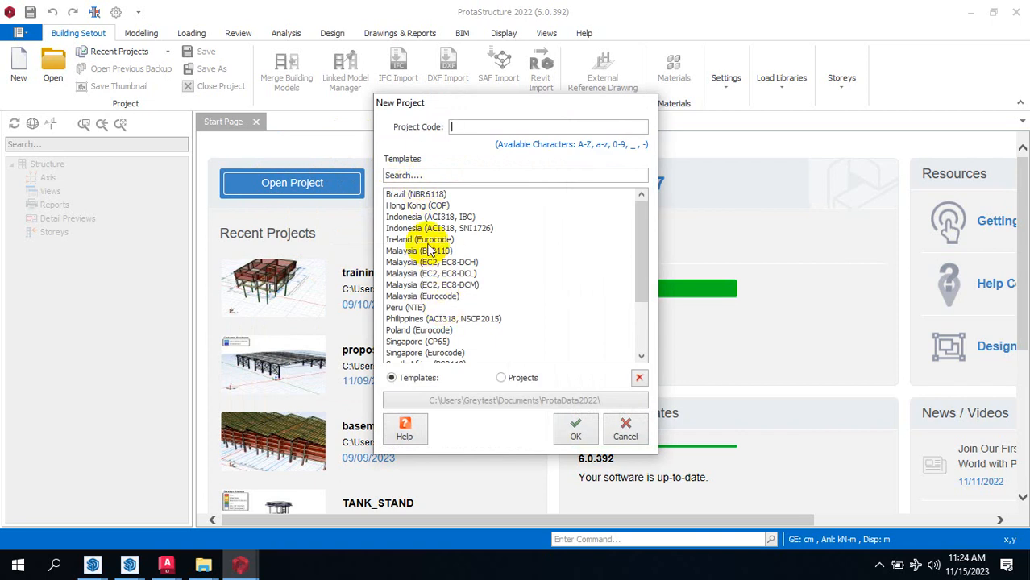
scroll(418, 237, down, 3)
scroll(430, 266, up, 3)
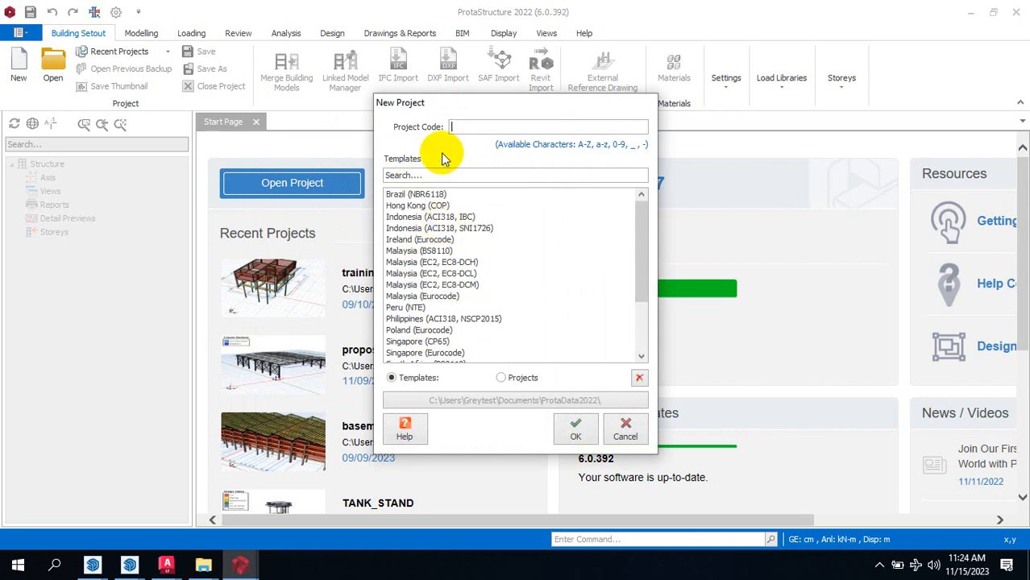
scroll(435, 208, down, 1)
scroll(436, 208, up, 1)
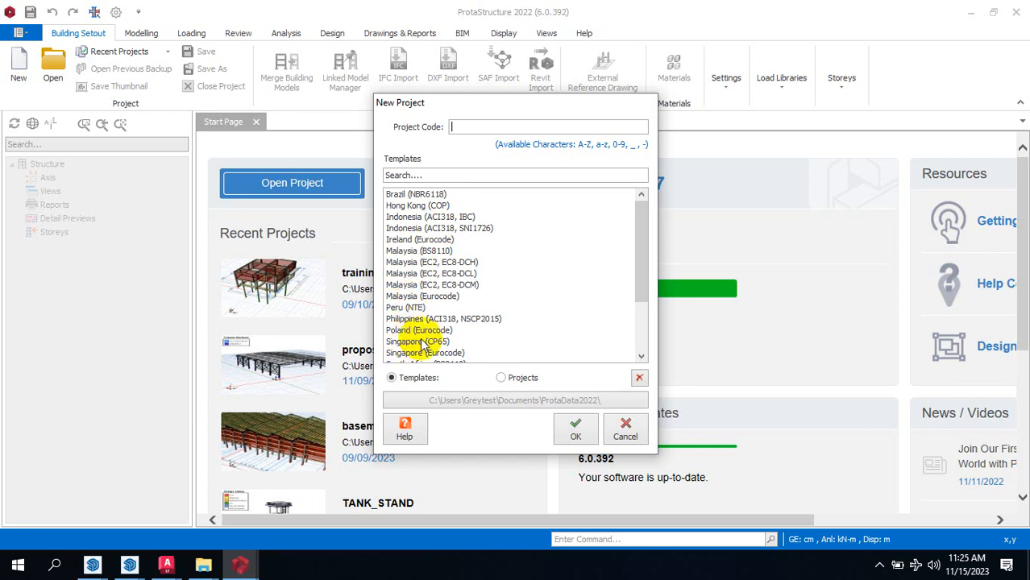
scroll(411, 350, down, 1)
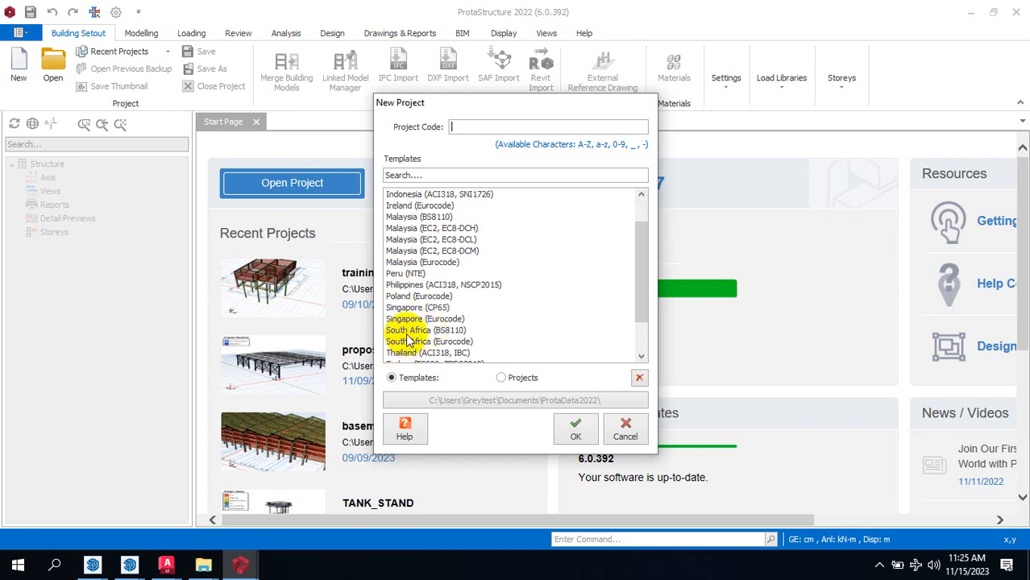
scroll(418, 352, down, 2)
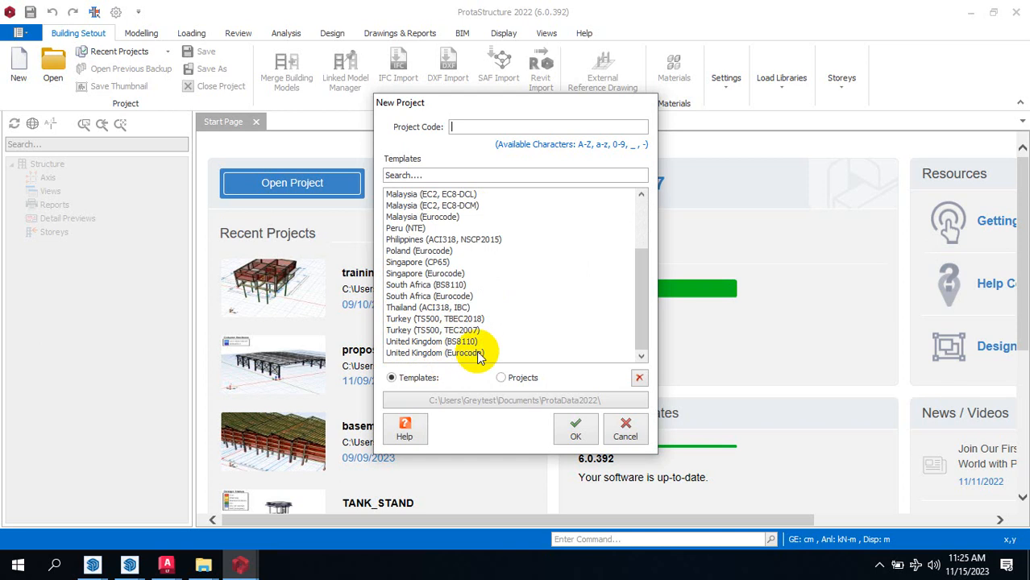
click(426, 342)
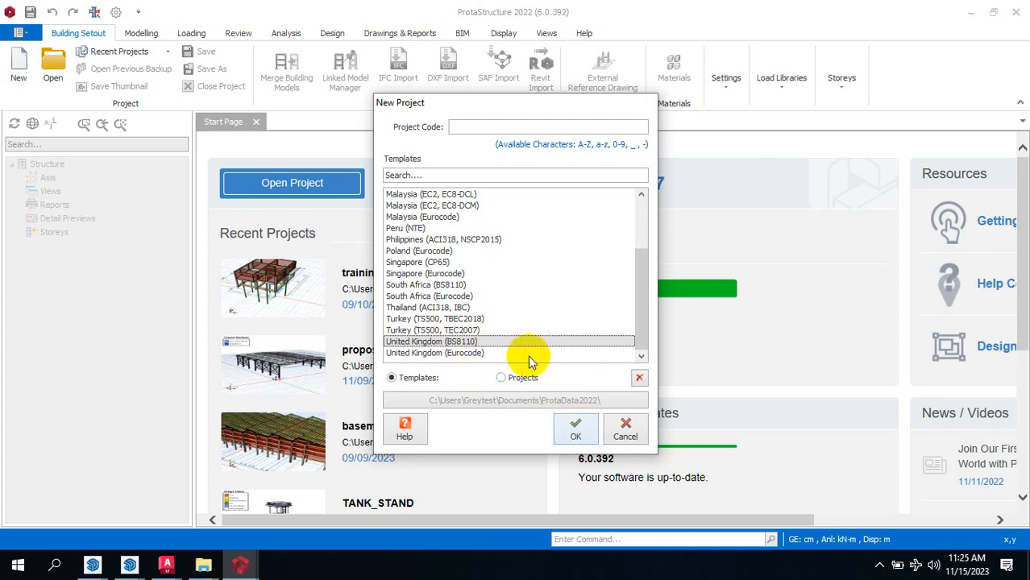
Step: Enter PROPOSED_BUILDING_DESIGN as the project code and create the project with the United Kingdom (BS8110) template
click(518, 127)
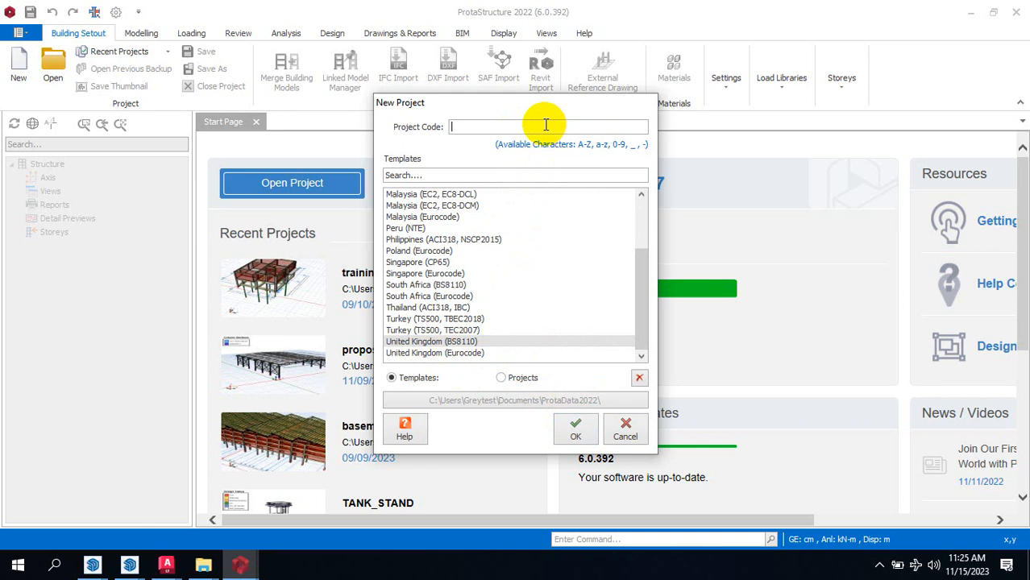
text(PRO)
key(BackSpace)
key(BackSpace)
text(OPOSED_)
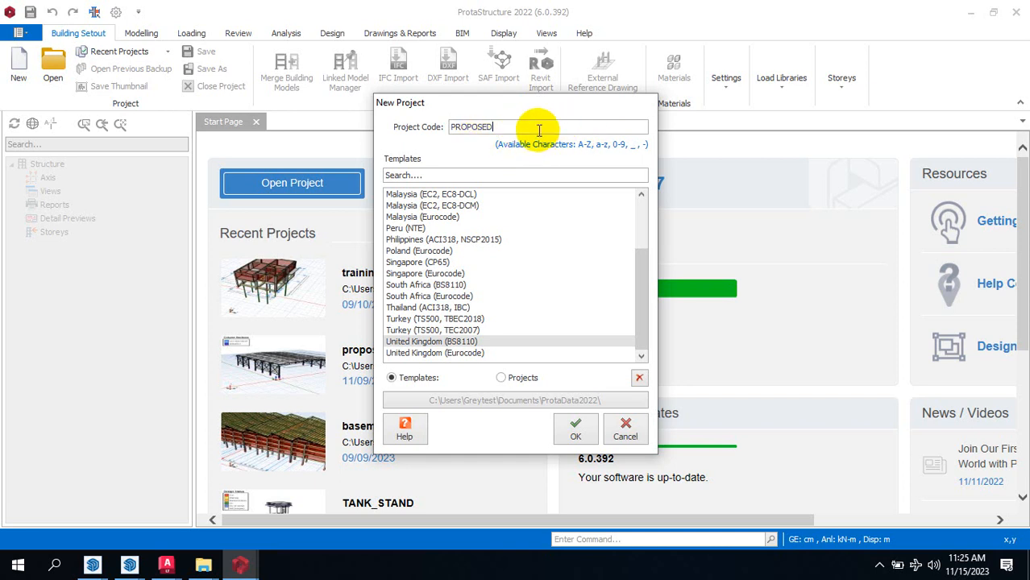
right_click(519, 132)
click(597, 247)
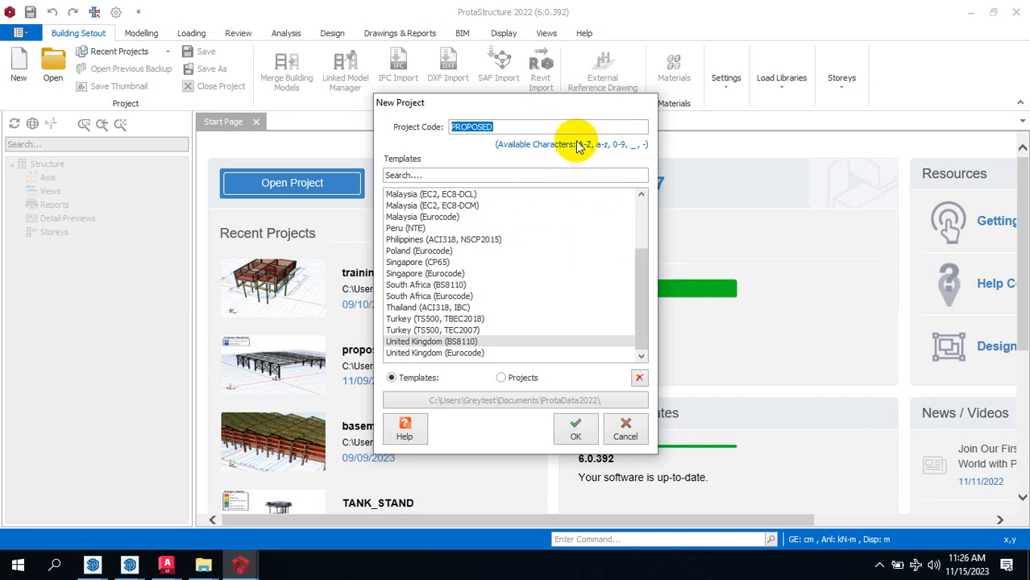
click(525, 127)
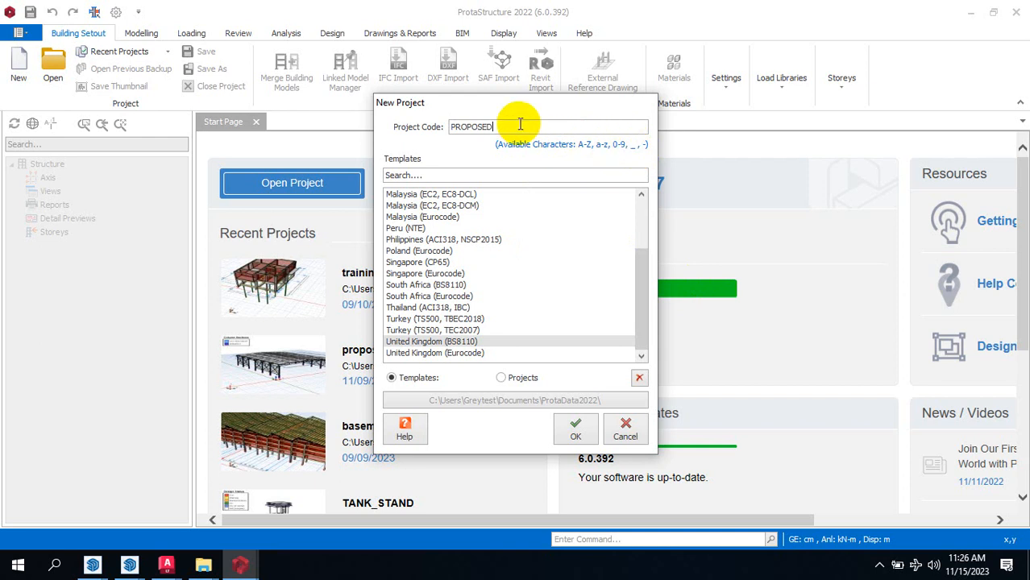
text(_BUILDIN)
text(G_DESIGN)
click(436, 343)
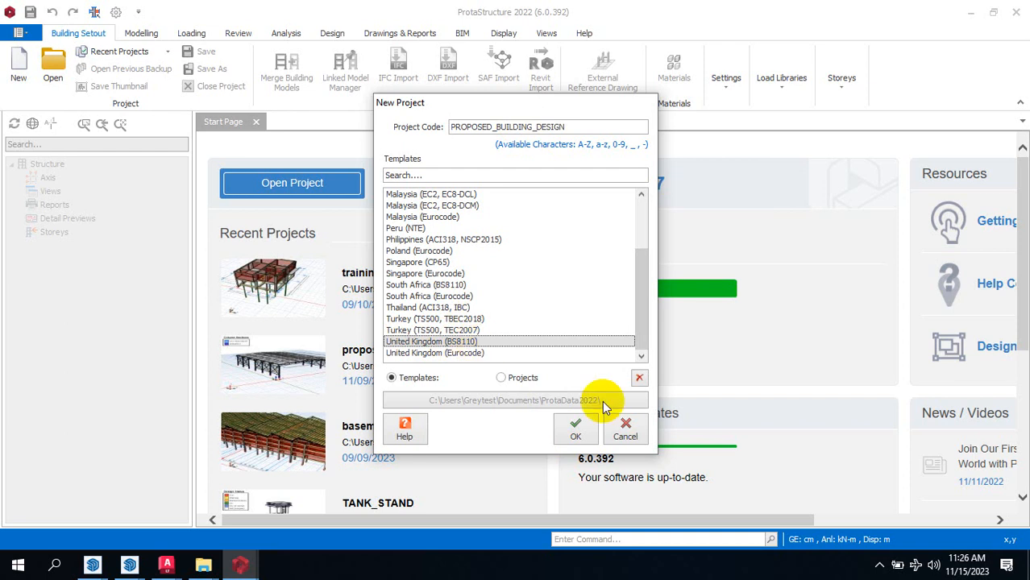
click(575, 428)
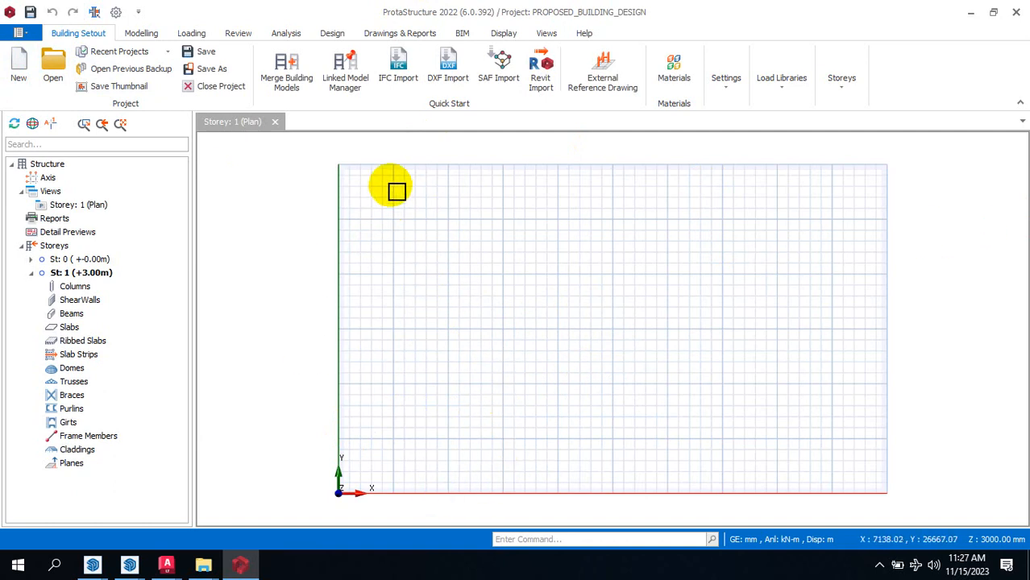
scroll(357, 419, down, 5)
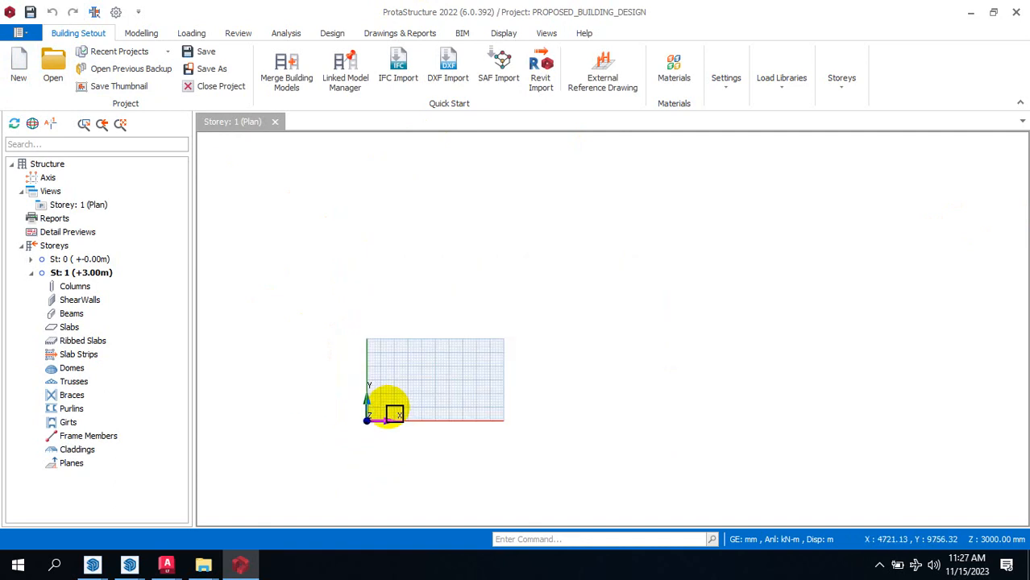
scroll(379, 415, up, 5)
scroll(439, 353, down, 4)
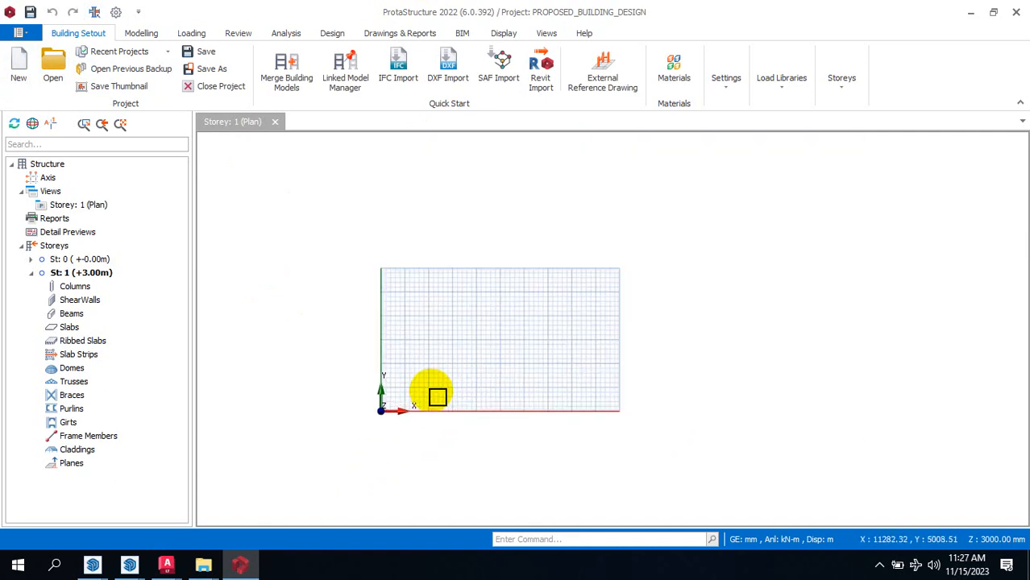
scroll(413, 352, up, 3)
scroll(452, 379, up, 2)
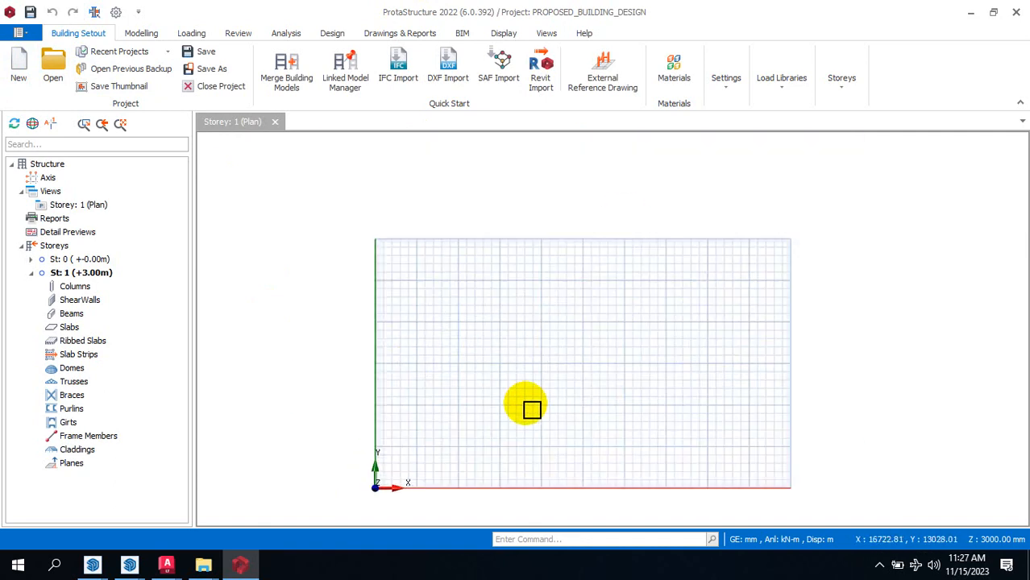
scroll(511, 371, down, 1)
scroll(569, 290, up, 2)
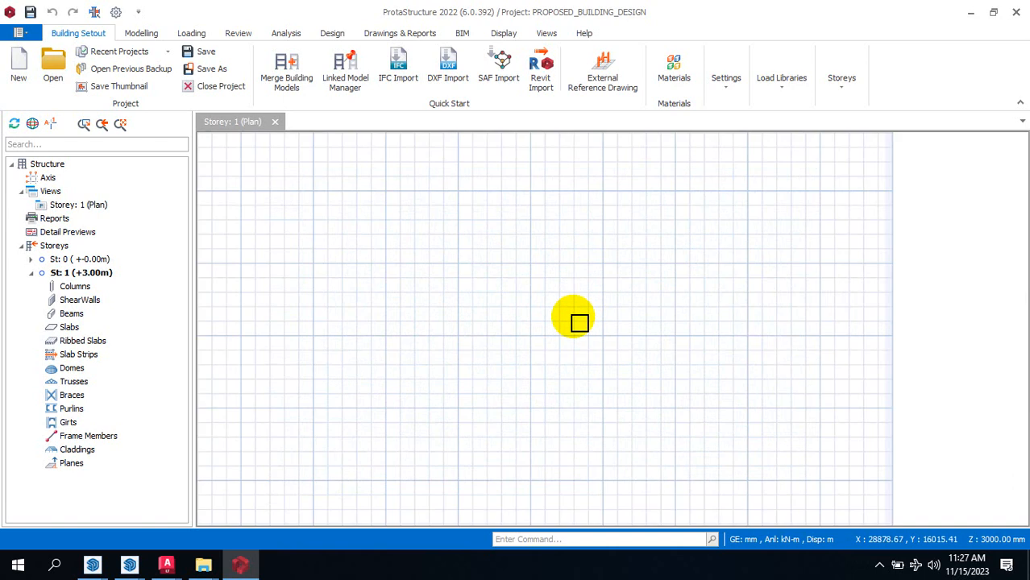
scroll(579, 320, down, 1)
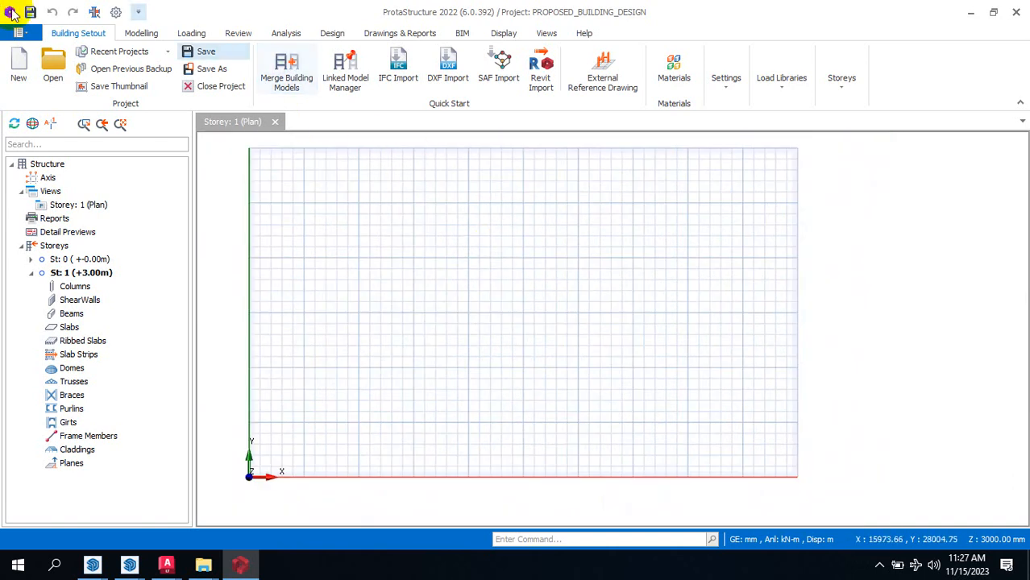
click(608, 77)
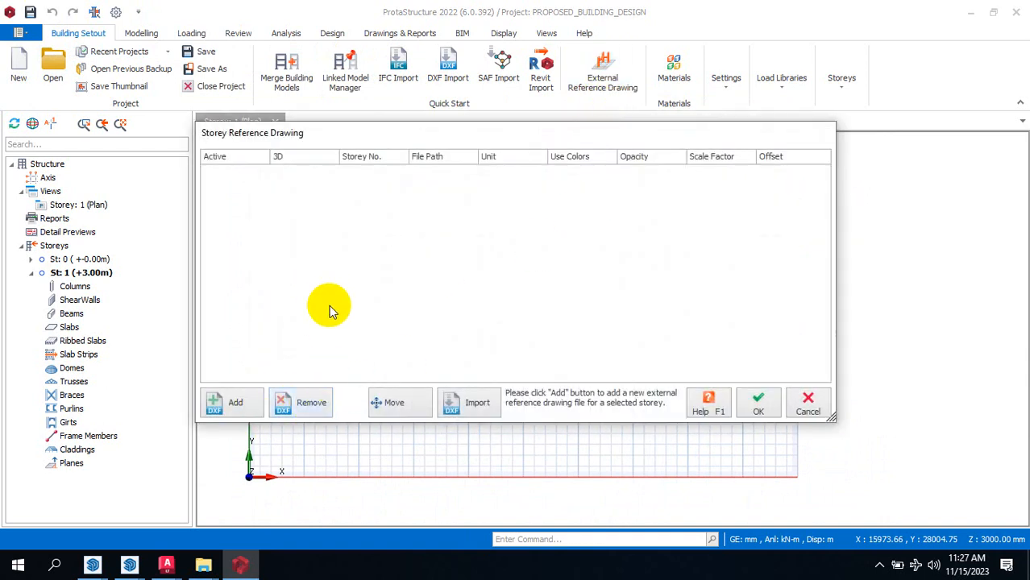
click(794, 408)
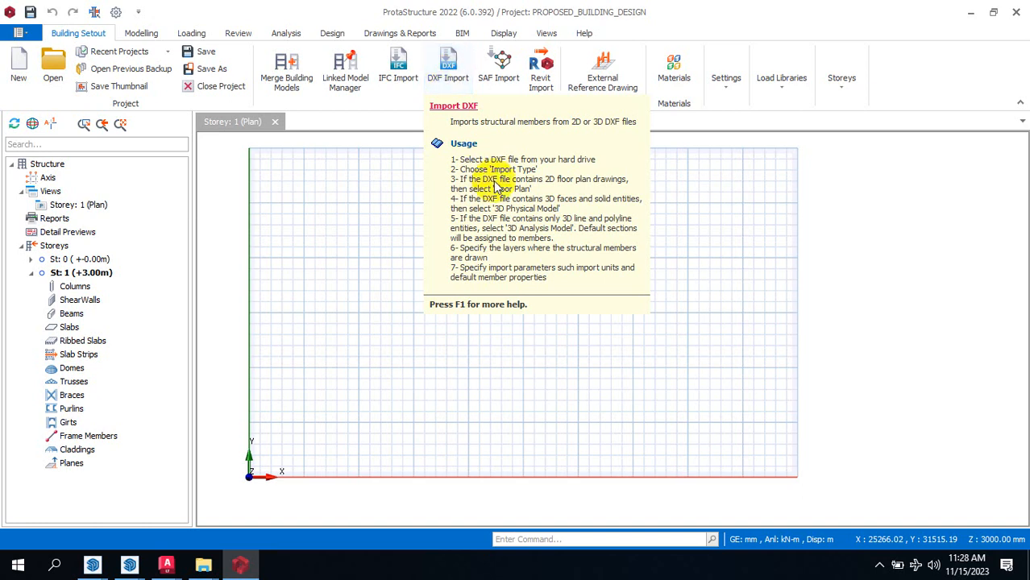
click(603, 76)
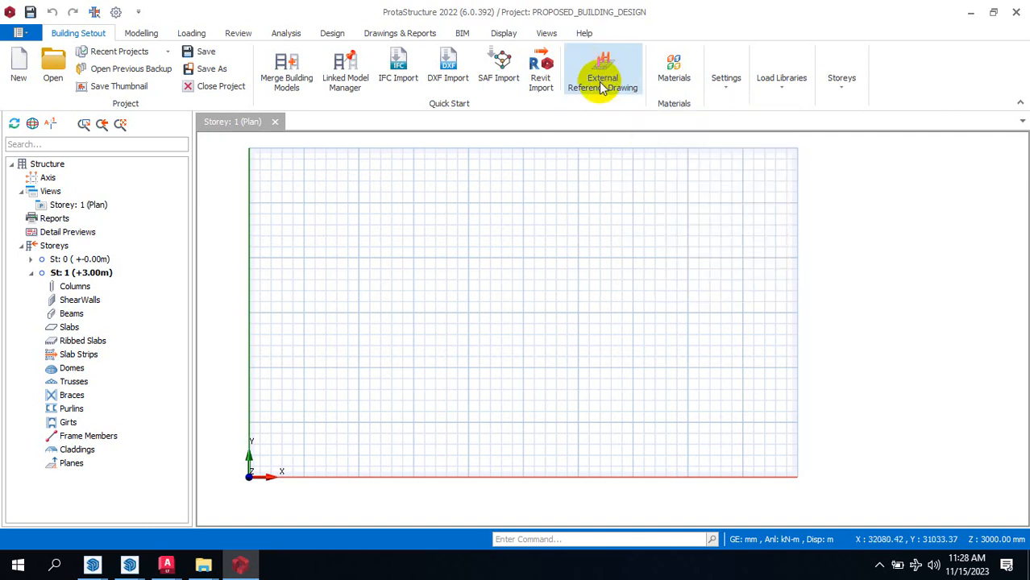
Step: Switch to Windows search, look up AUTO FILE and open the file location of the "auto file tutorial" drawing
click(53, 564)
text(A)
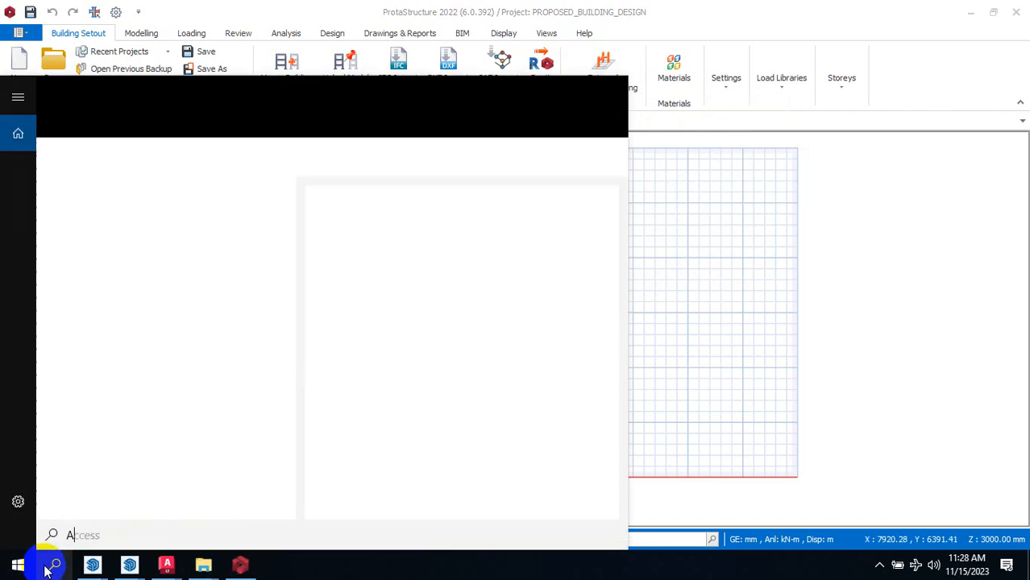
text(UTO C)
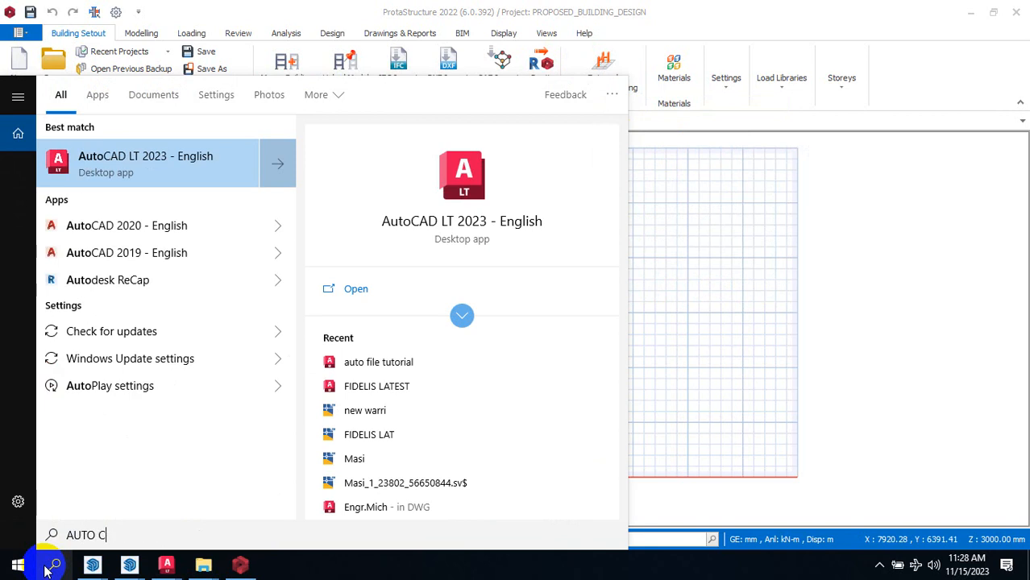
key(BackSpace)
text(FILE)
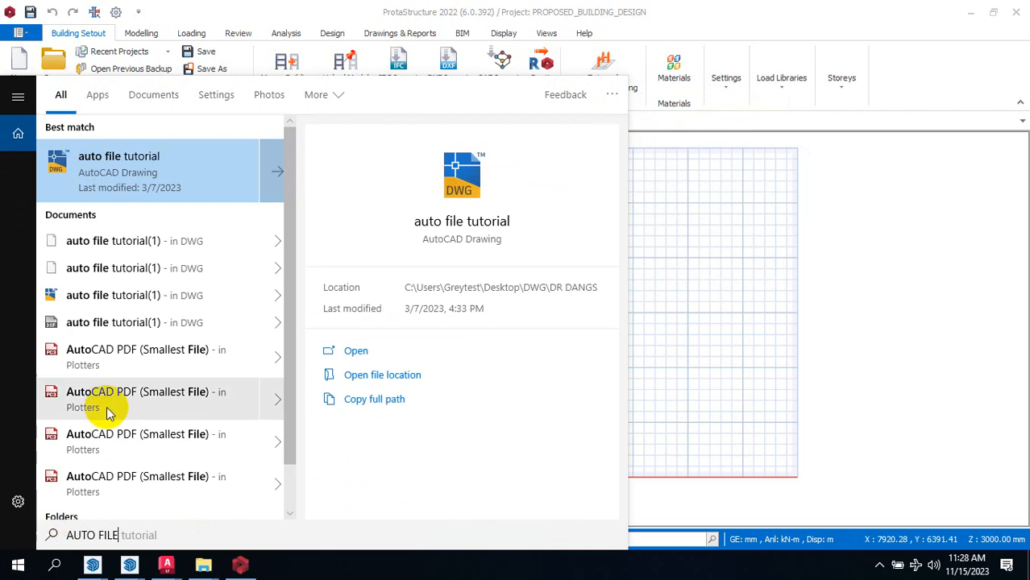
click(356, 375)
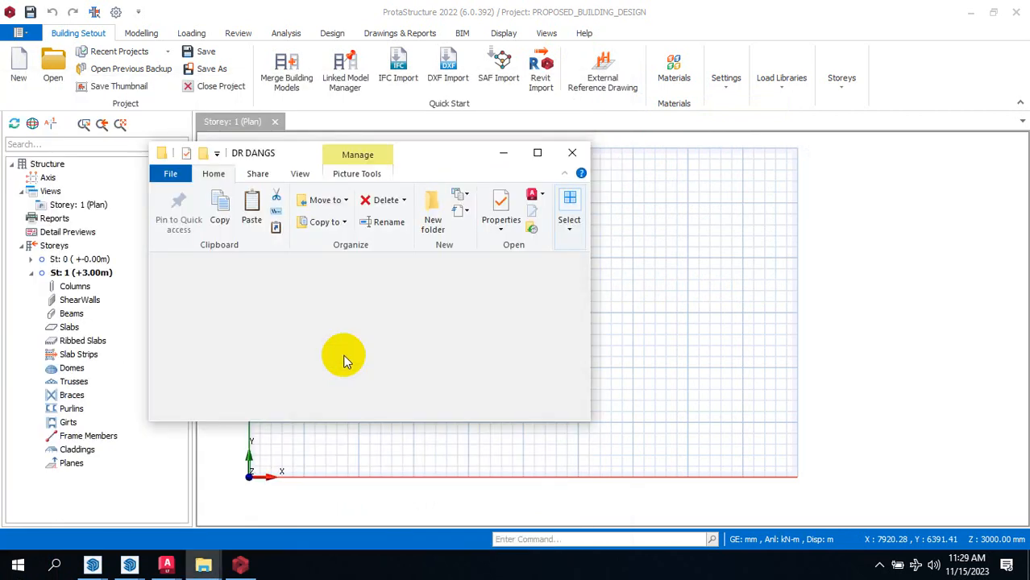
Step: Switch to AutoCAD LT and bring up the auto file tutorial drawing in a maximized window
click(536, 153)
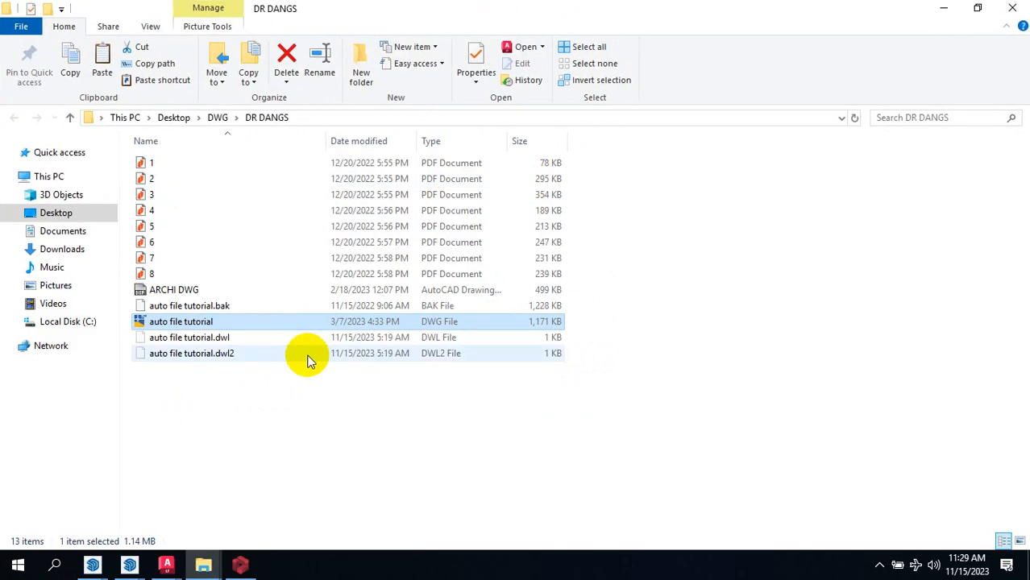
click(166, 565)
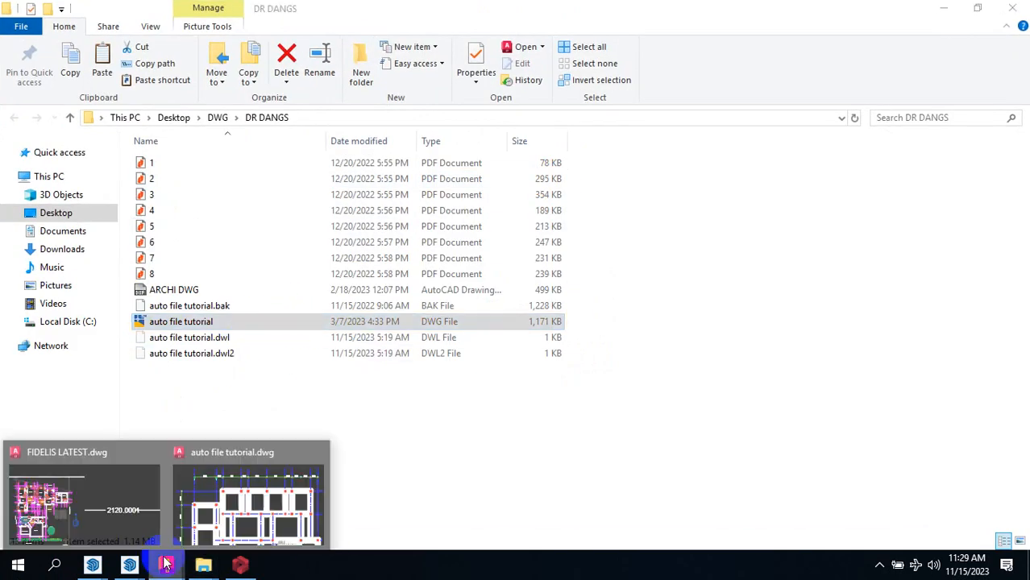
click(144, 510)
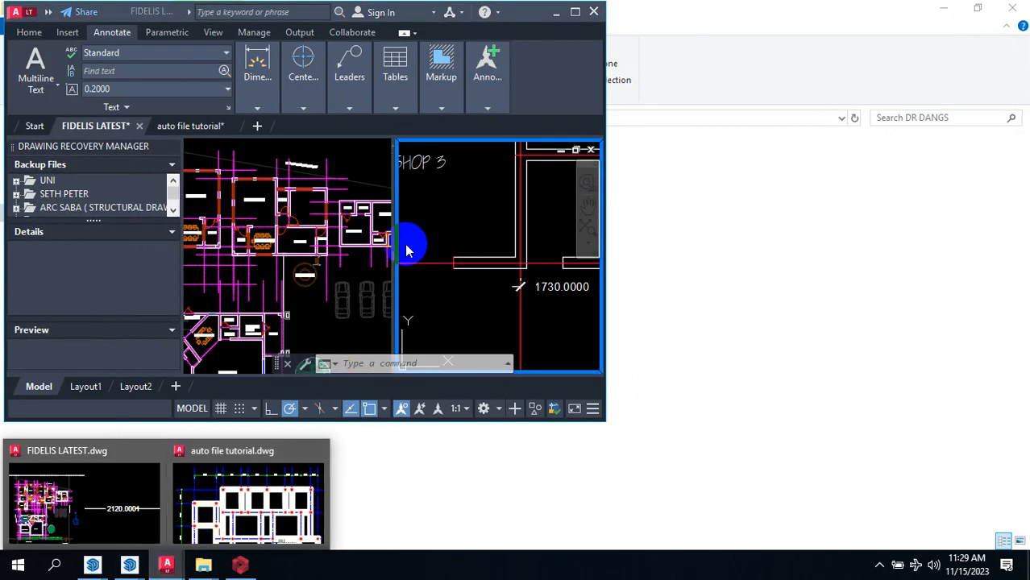
click(247, 482)
click(573, 15)
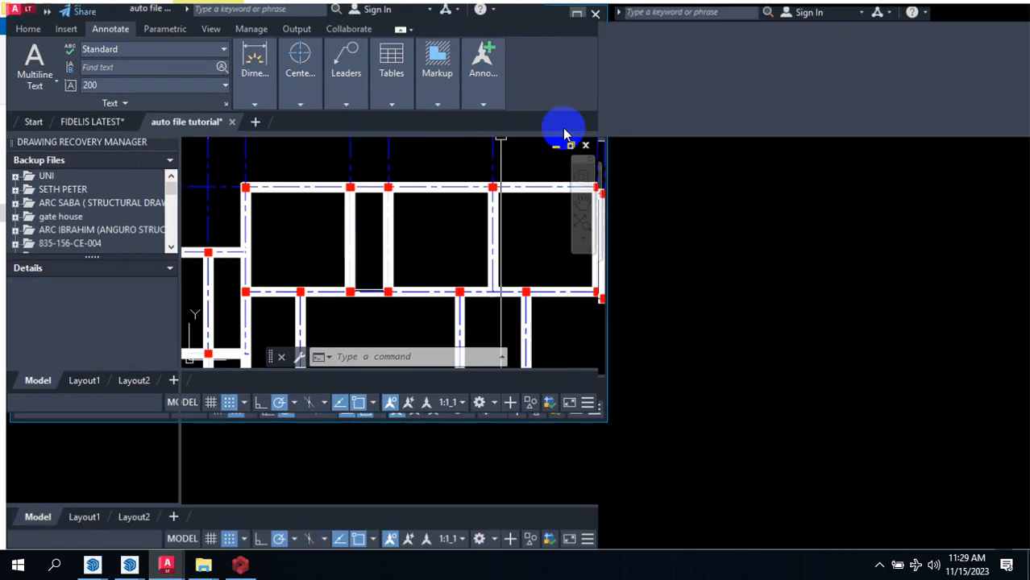
Step: Look through the layouts in the drawing and locate the floor beam plan with slab panels P1 to P4
scroll(577, 202, down, 5)
scroll(635, 218, down, 11)
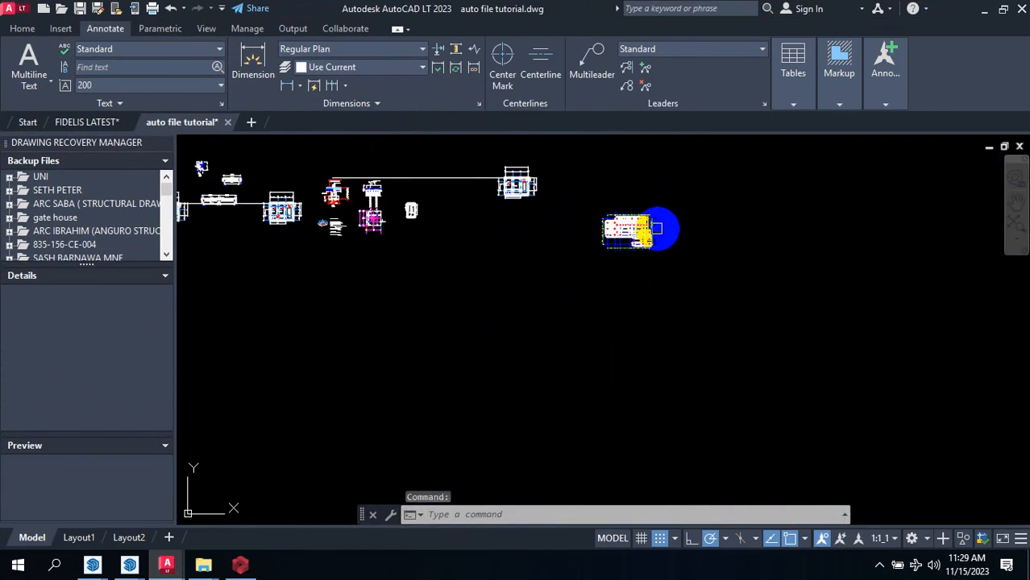
scroll(572, 218, up, 9)
scroll(614, 222, up, 2)
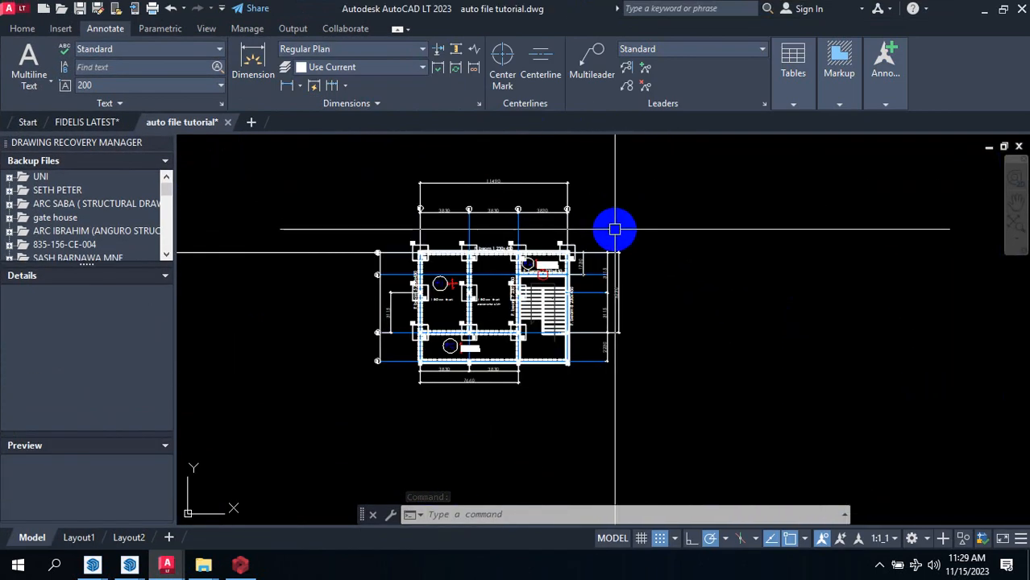
scroll(766, 258, down, 9)
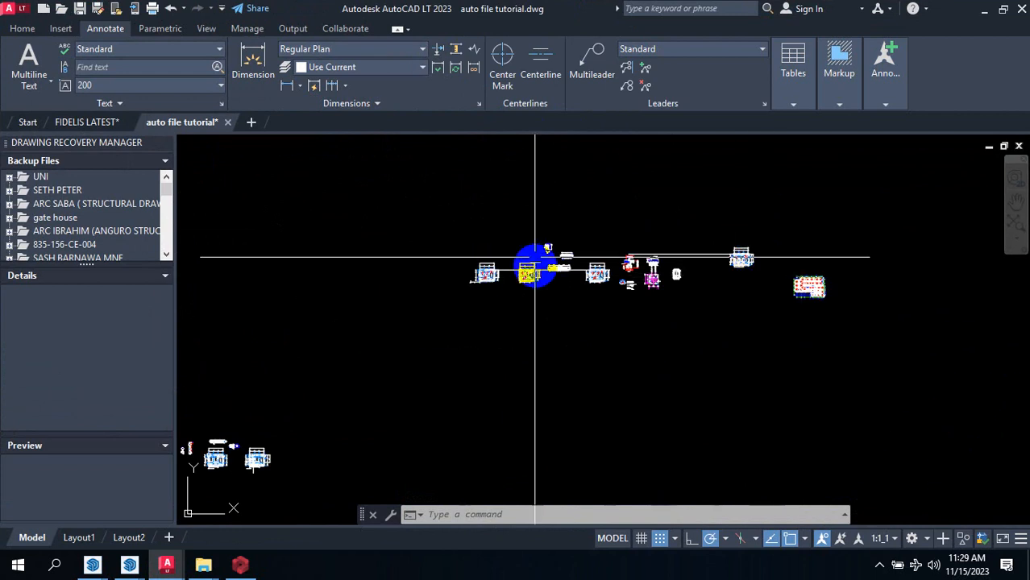
scroll(451, 283, up, 6)
scroll(387, 335, up, 3)
scroll(444, 253, up, 2)
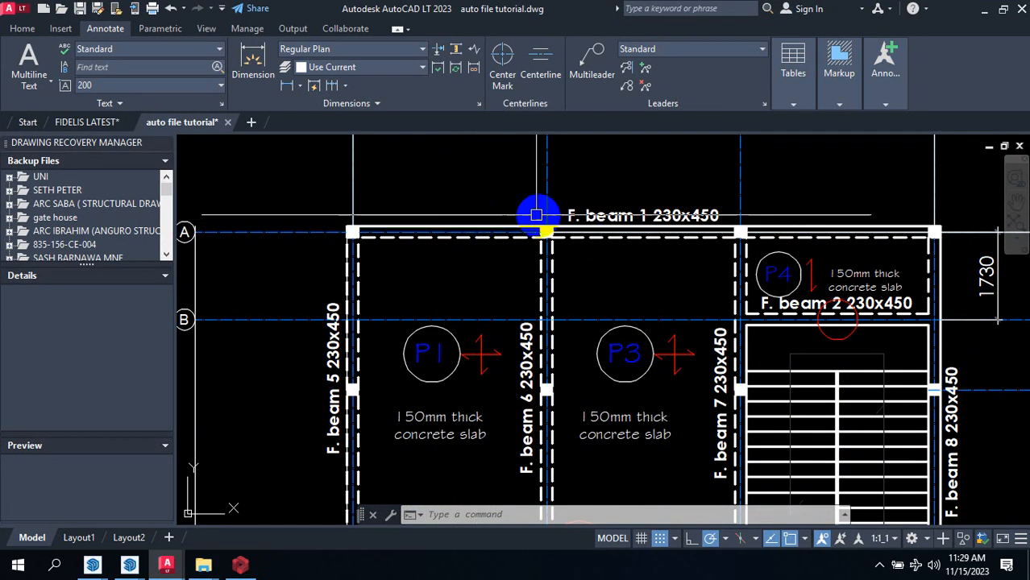
Step: Examine the F. beam 1 label, the columns along grid A and the overall arrangement of the floor plan
scroll(564, 234, up, 3)
scroll(576, 226, down, 2)
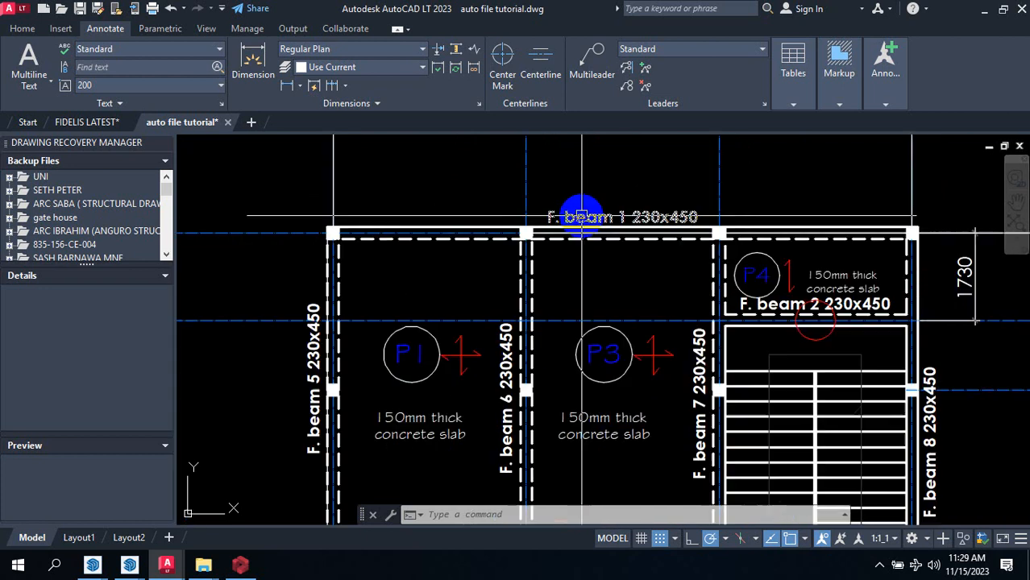
scroll(597, 230, up, 2)
scroll(604, 235, down, 4)
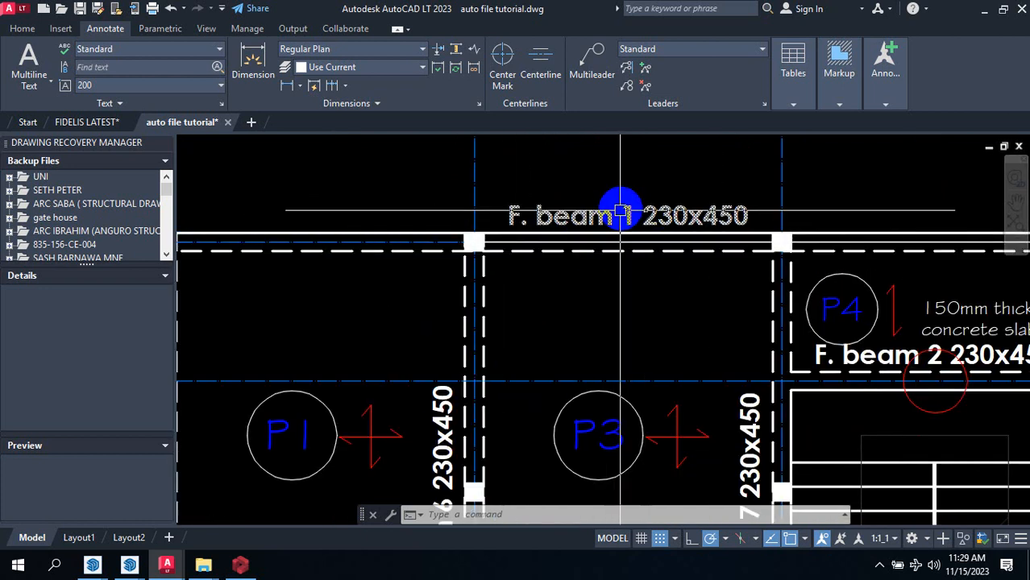
scroll(615, 218, up, 4)
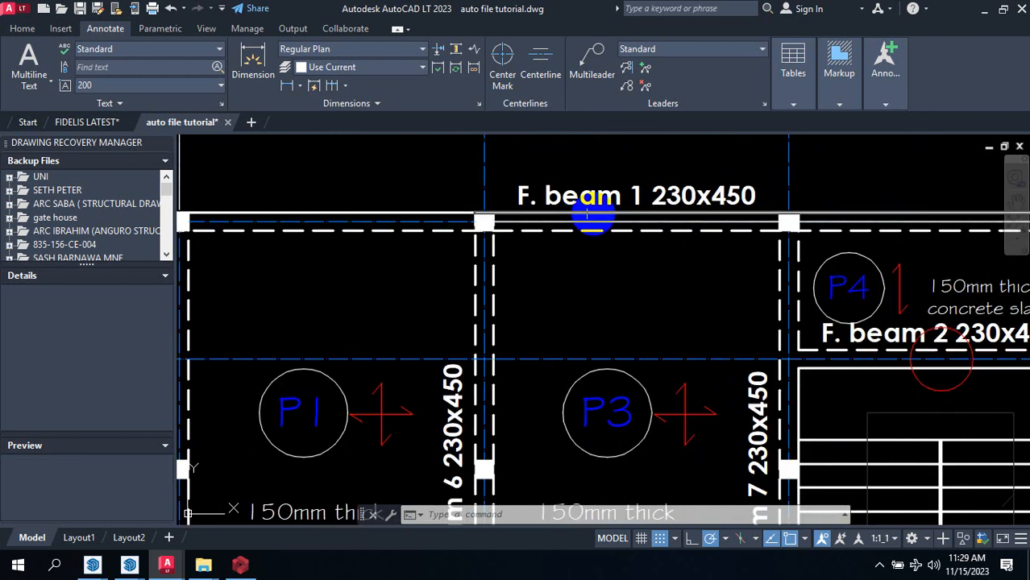
scroll(758, 193, down, 3)
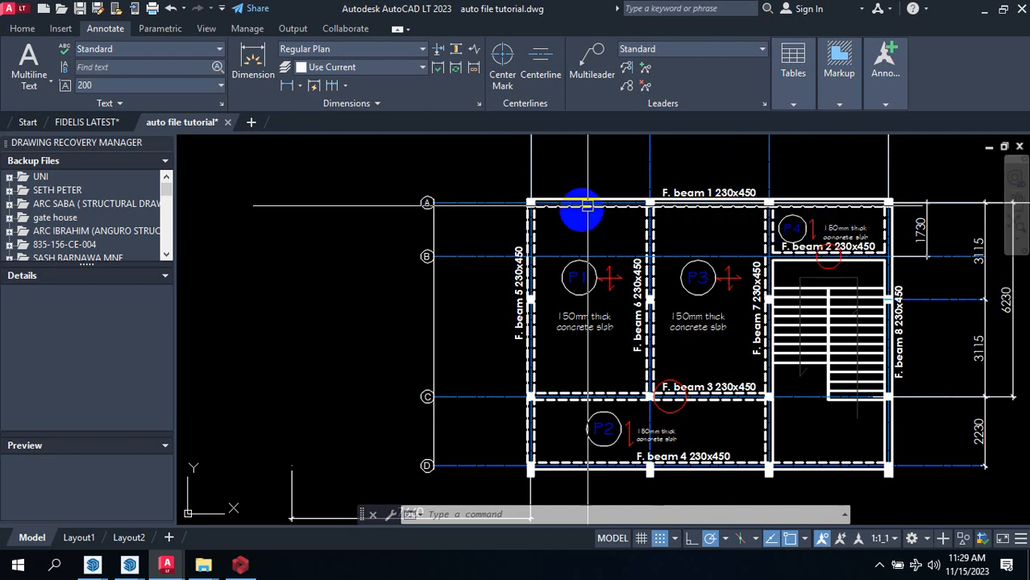
scroll(433, 228, down, 2)
scroll(637, 247, up, 2)
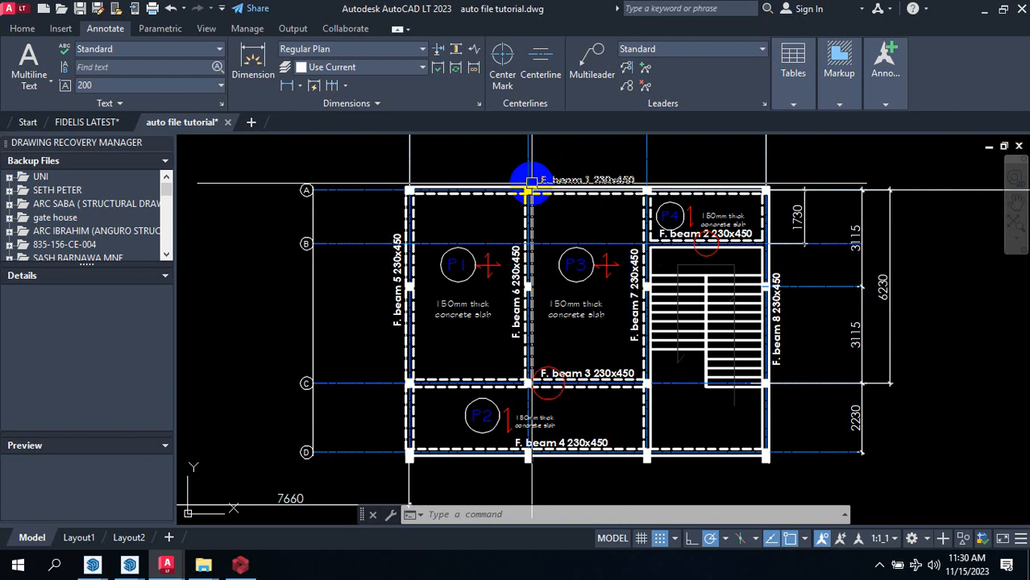
scroll(535, 191, up, 2)
scroll(380, 177, down, 2)
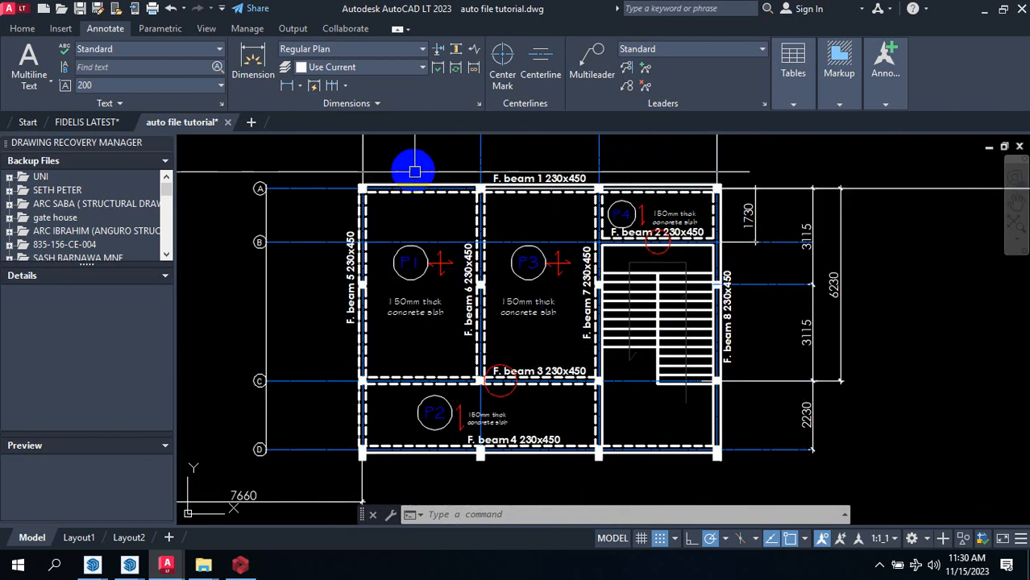
scroll(369, 184, up, 2)
scroll(376, 186, down, 2)
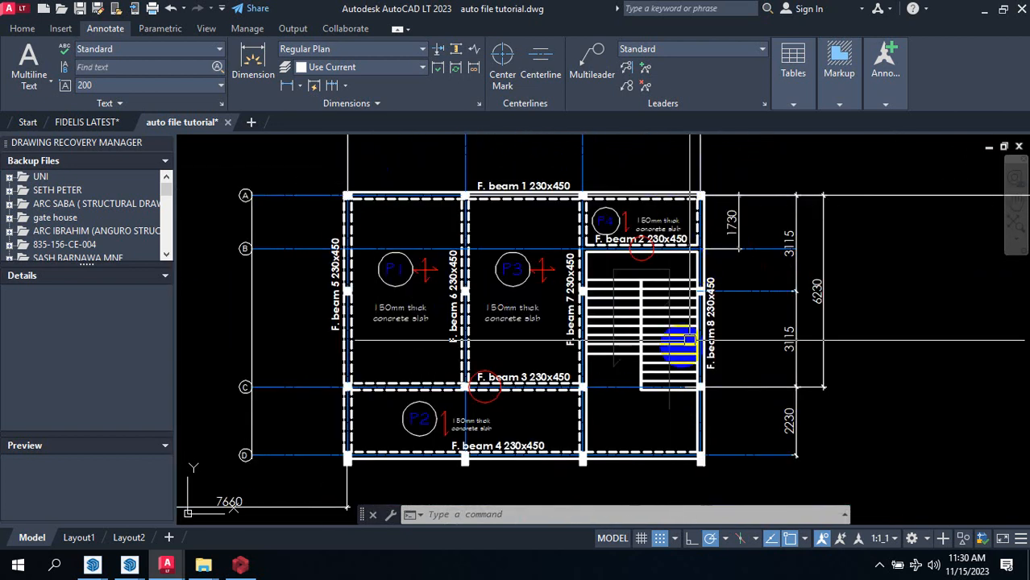
scroll(341, 189, up, 2)
scroll(380, 218, down, 3)
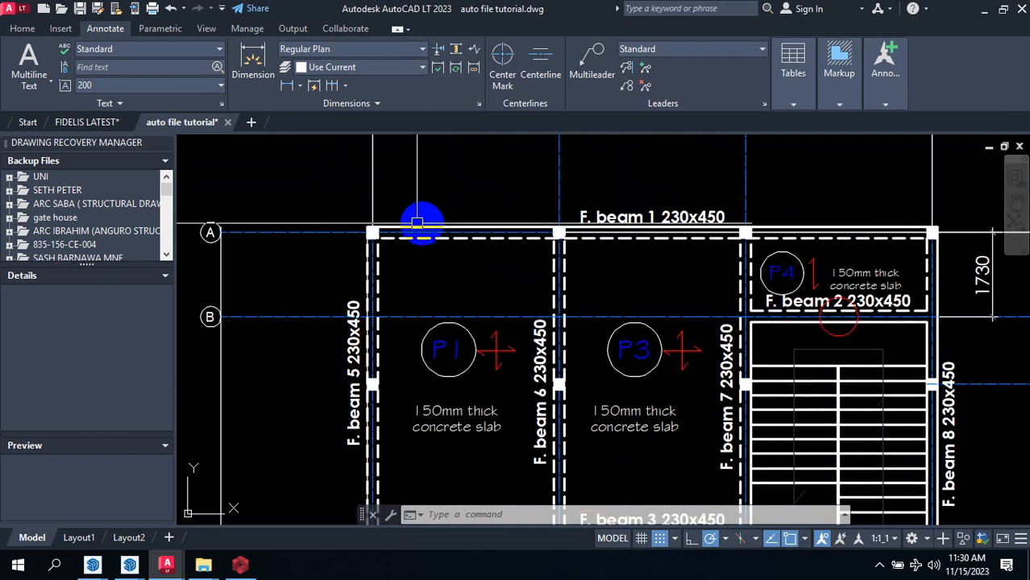
Step: Read the names and sizes of the horizontal beams, F. beam 1 to F. beam 4, on the floor plan
scroll(621, 205, up, 4)
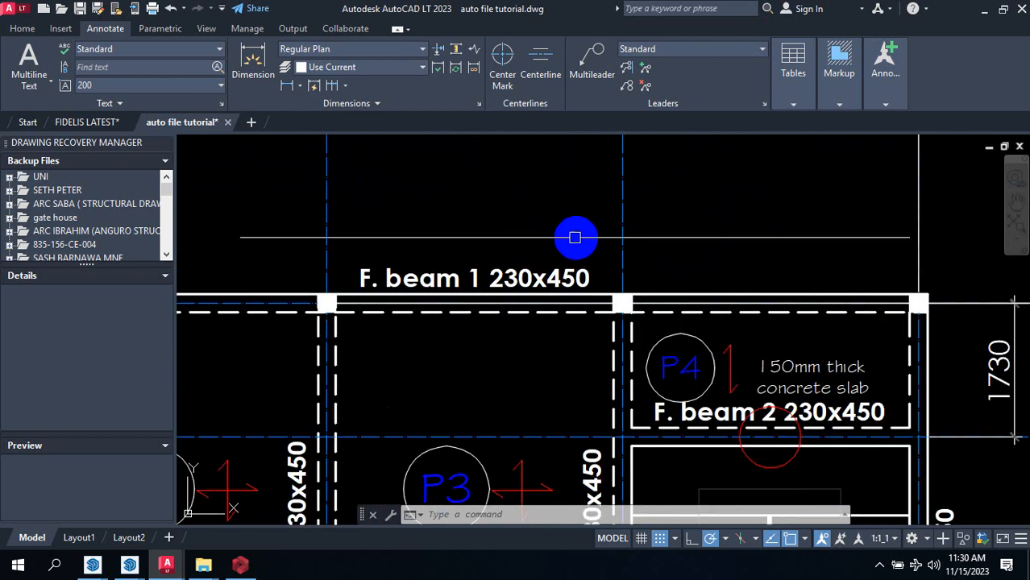
scroll(564, 242, down, 2)
scroll(488, 270, up, 2)
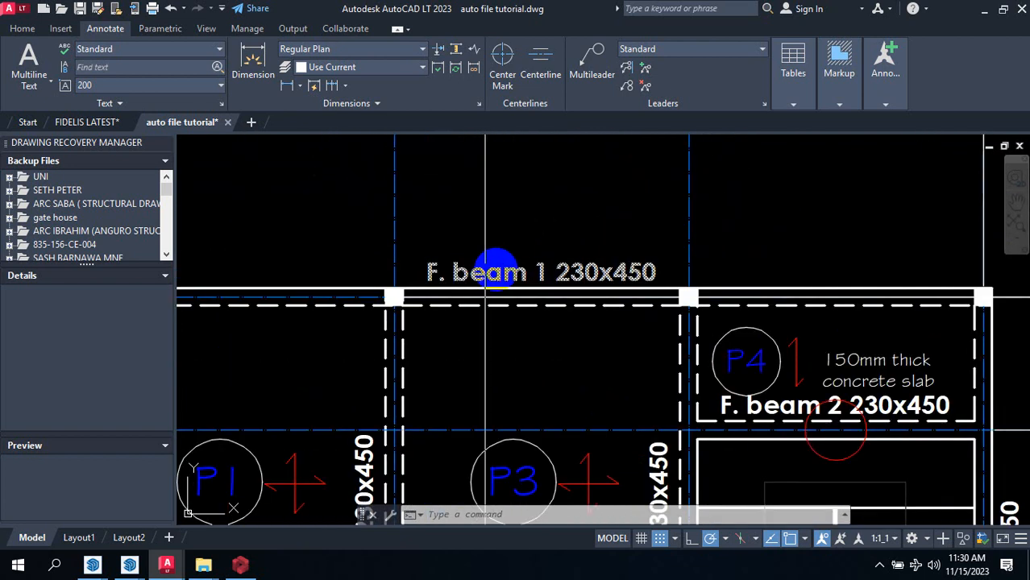
scroll(602, 269, down, 2)
scroll(569, 273, up, 2)
scroll(569, 273, down, 4)
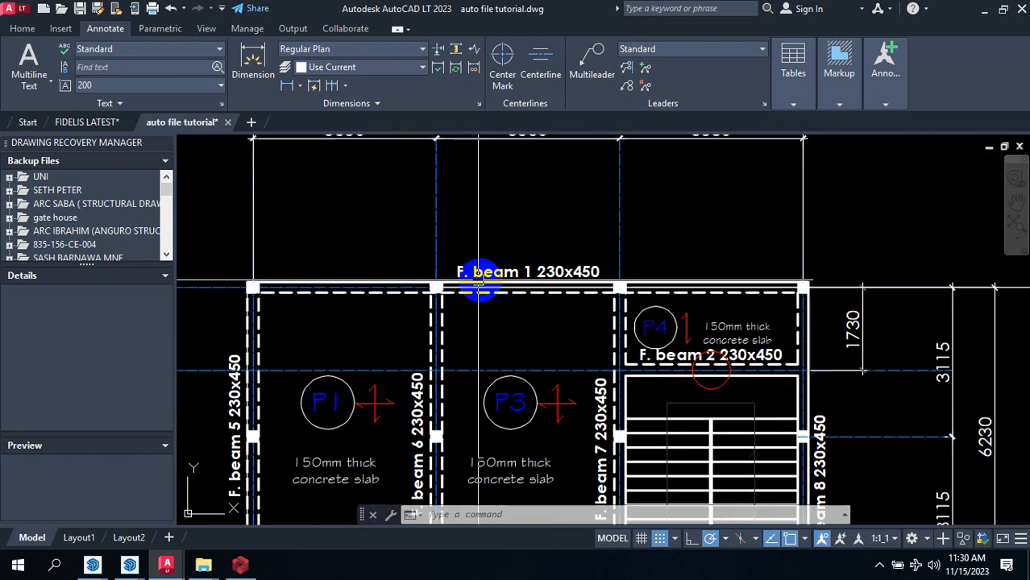
scroll(629, 399, up, 5)
scroll(629, 399, down, 1)
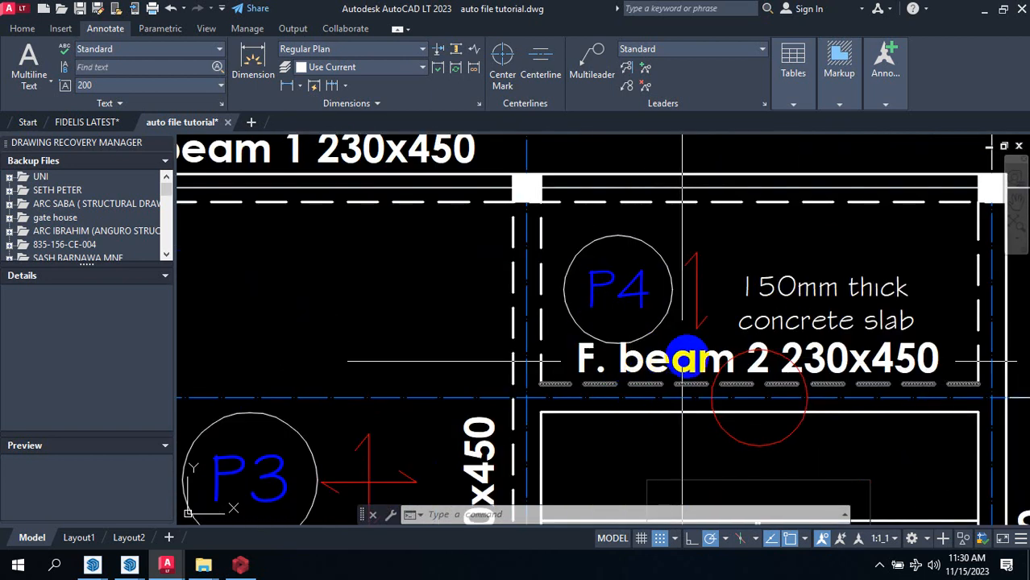
scroll(685, 375, down, 3)
scroll(625, 466, up, 2)
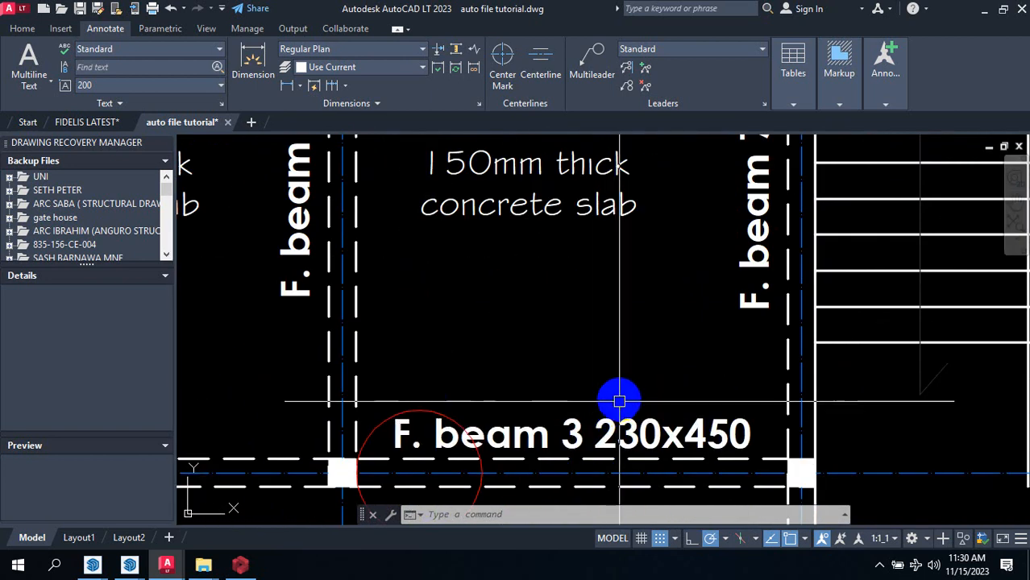
scroll(617, 396, down, 5)
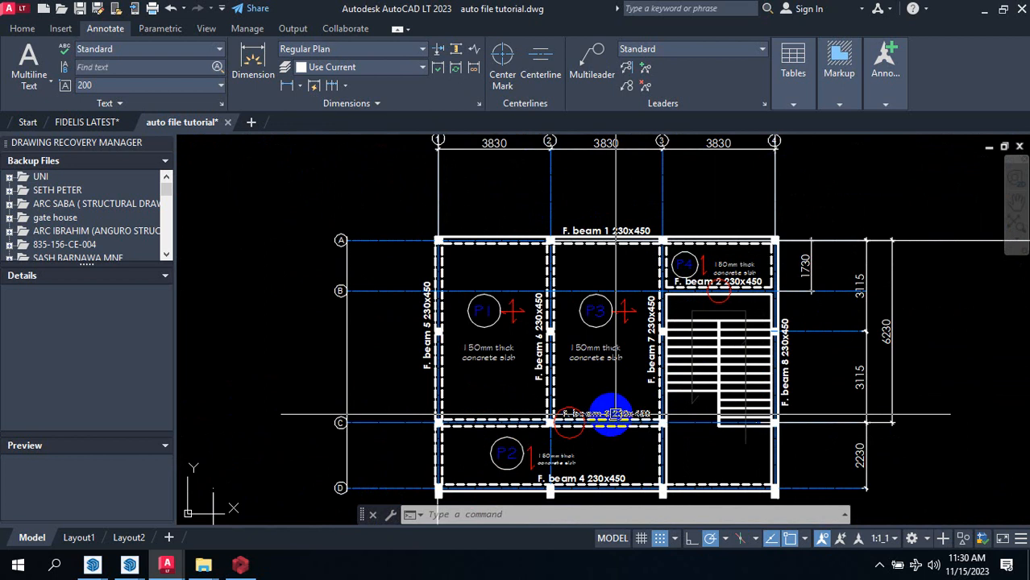
scroll(570, 487, up, 4)
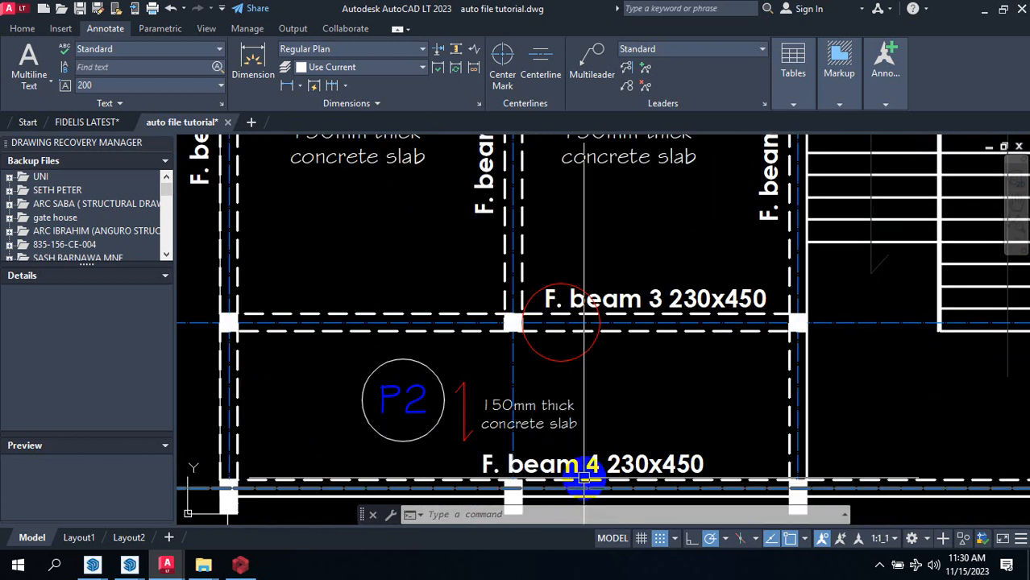
scroll(597, 477, down, 6)
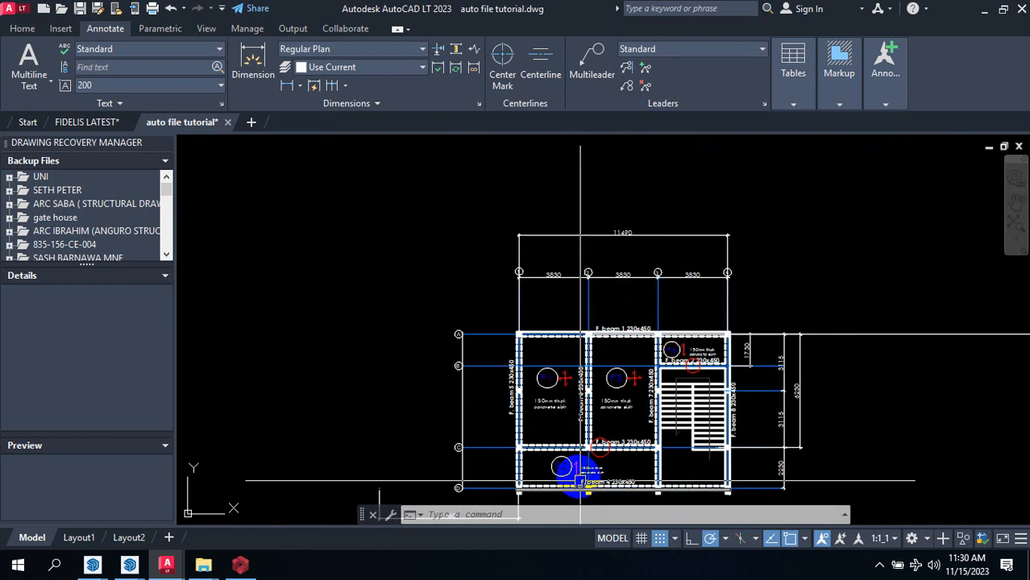
Step: Read the names and sizes of the vertical beams, F. beam 5 to F. beam 8, on the floor plan
scroll(516, 395, up, 4)
scroll(509, 387, down, 1)
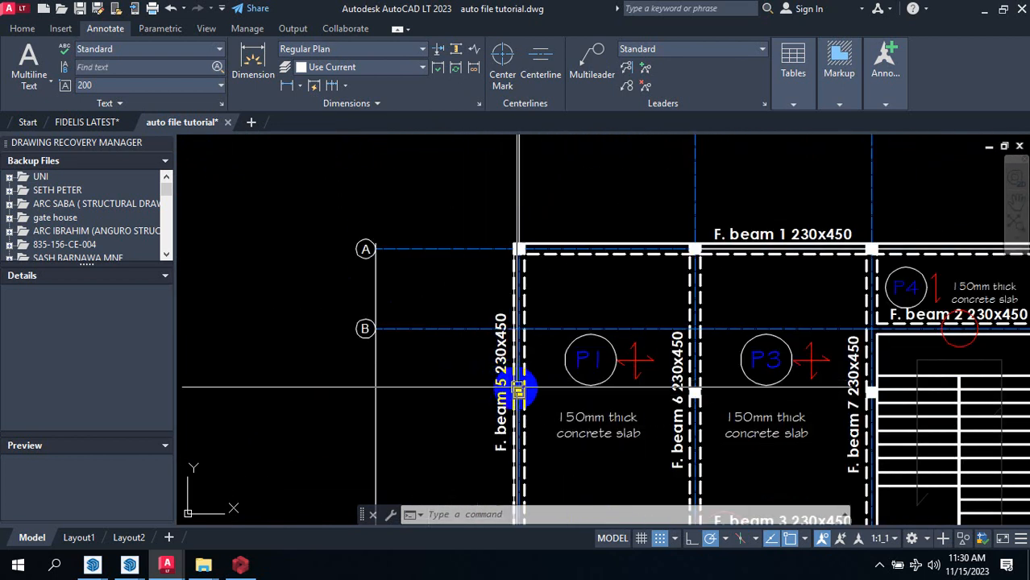
scroll(520, 394, up, 2)
scroll(528, 363, down, 4)
scroll(596, 387, up, 4)
scroll(501, 362, up, 3)
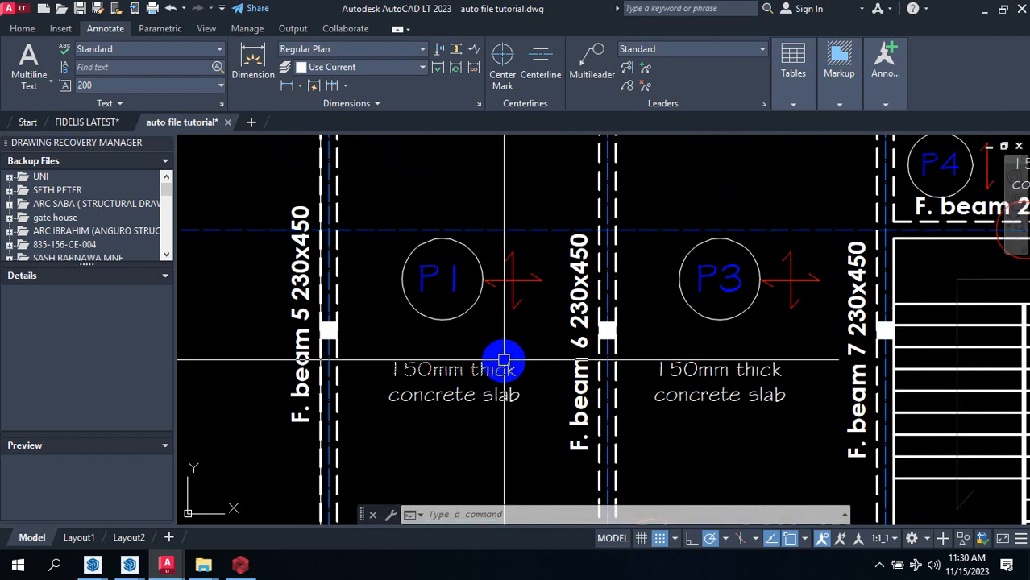
scroll(617, 414, down, 5)
scroll(651, 392, up, 6)
scroll(510, 339, down, 2)
scroll(532, 343, down, 3)
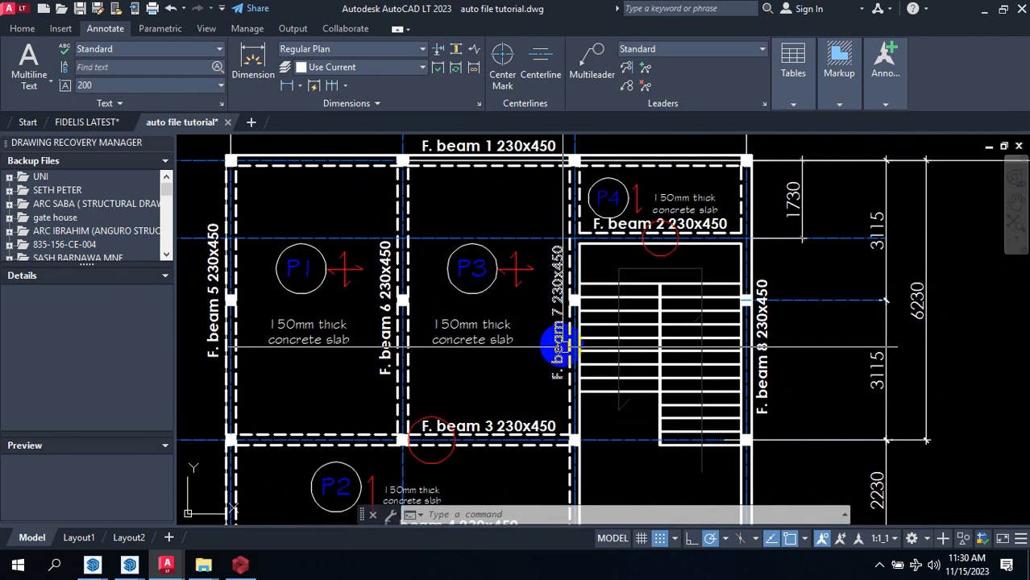
scroll(669, 347, up, 5)
scroll(658, 364, down, 7)
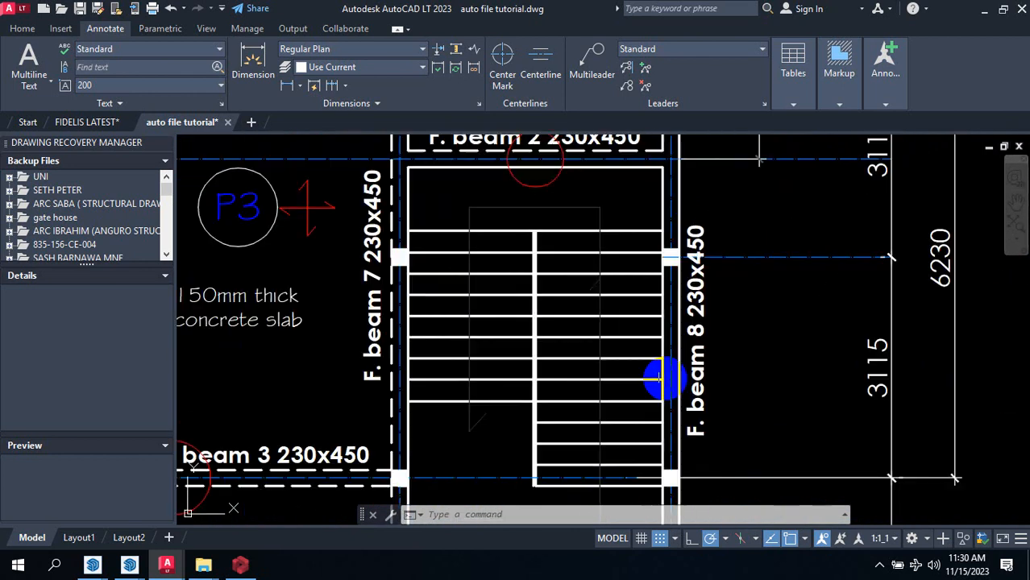
scroll(598, 316, up, 4)
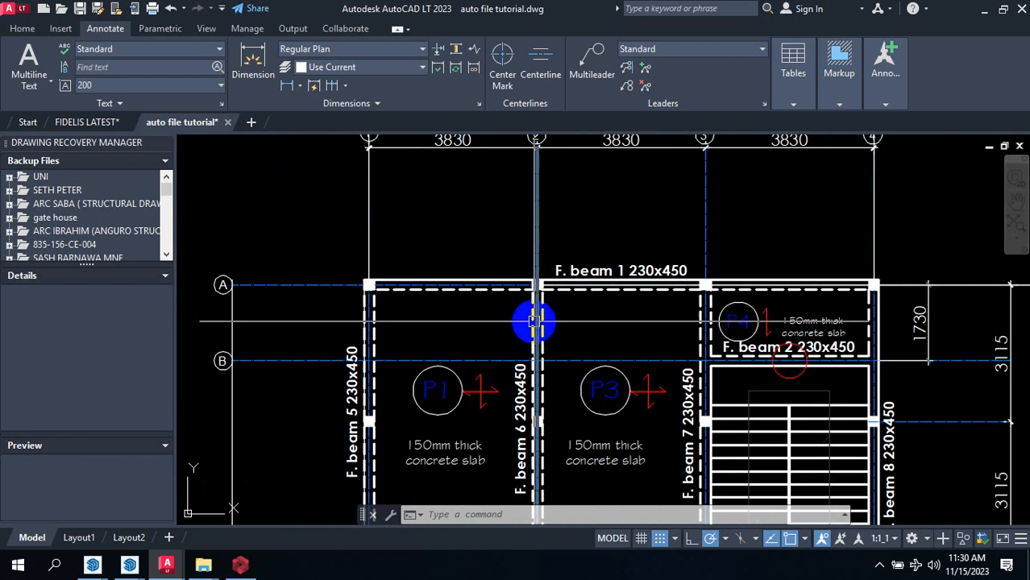
Step: Examine the beam and column junctions along grid A together with the plan's grid lines and dimensions
mouse_move(534, 321)
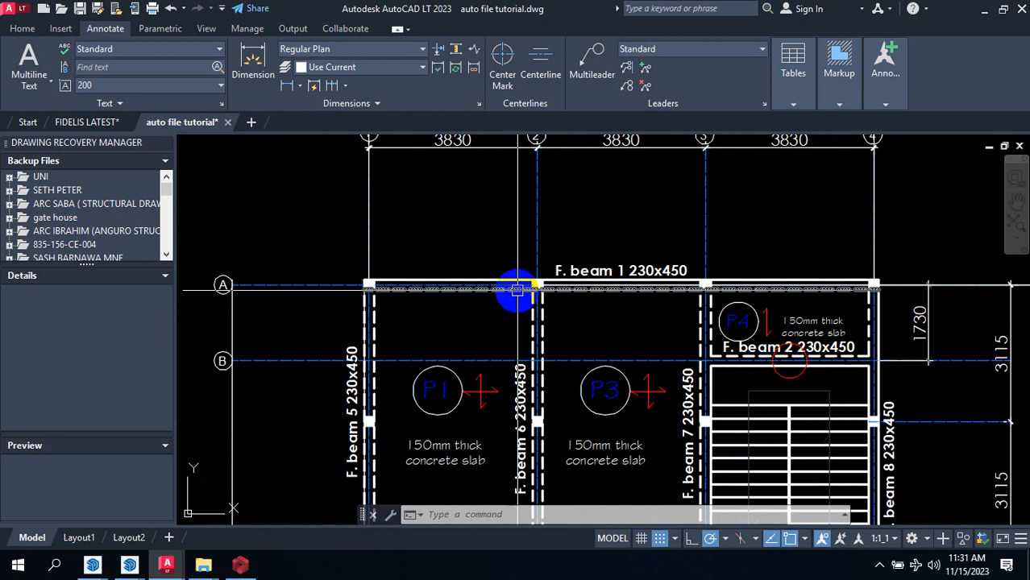
scroll(524, 305, down, 2)
scroll(529, 308, up, 4)
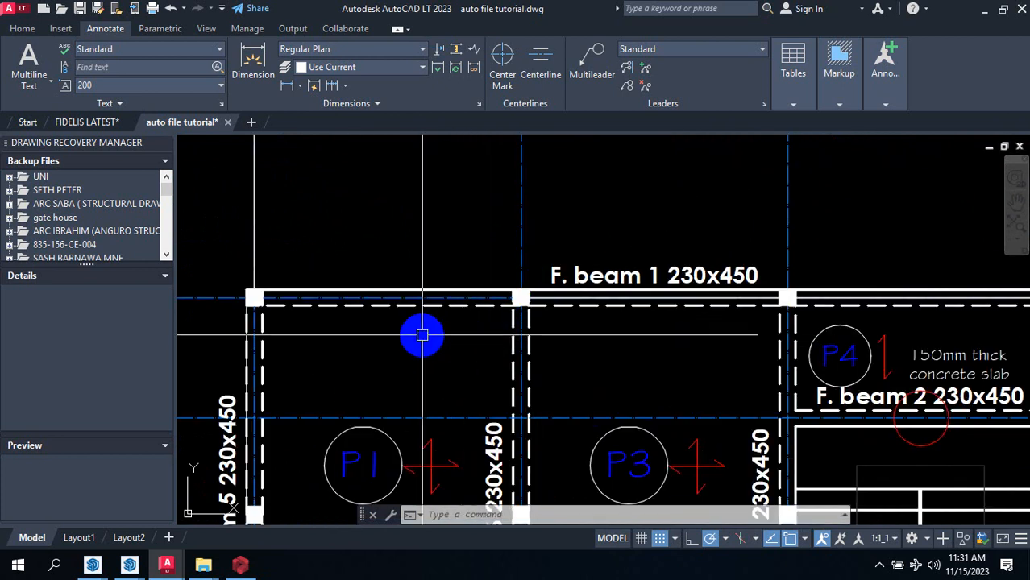
scroll(436, 342, down, 2)
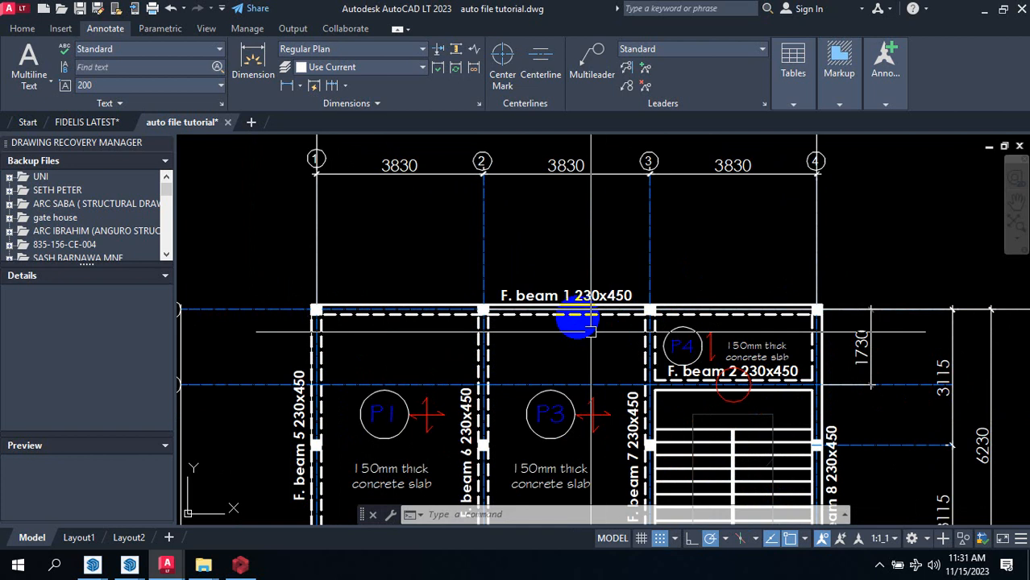
scroll(577, 242, down, 5)
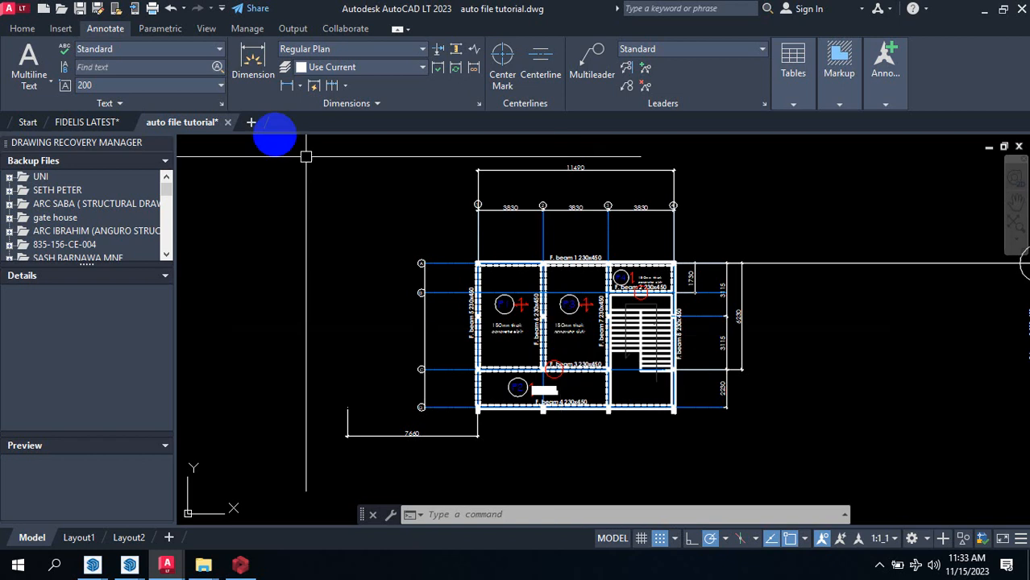
scroll(618, 325, up, 6)
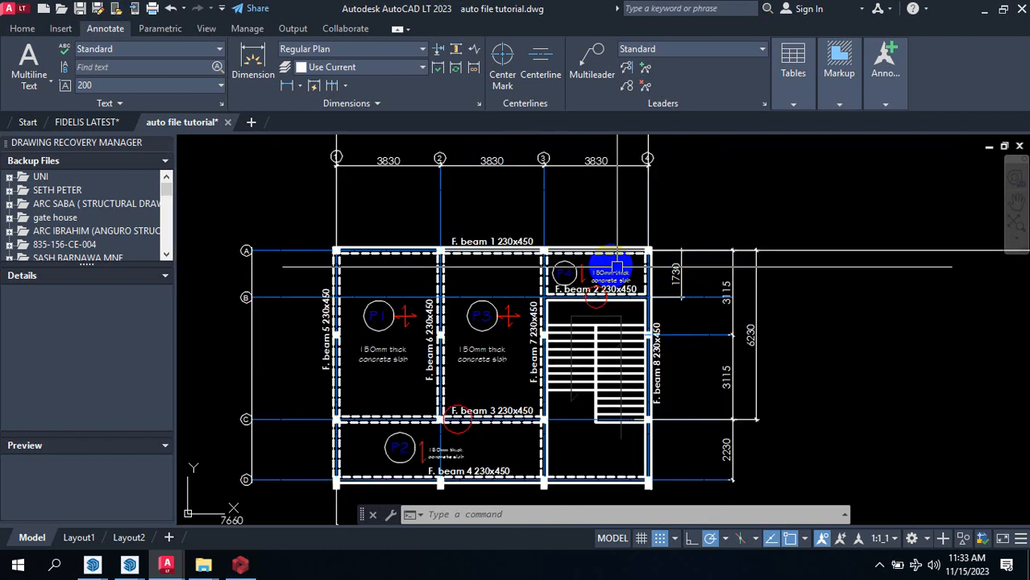
scroll(487, 235, down, 5)
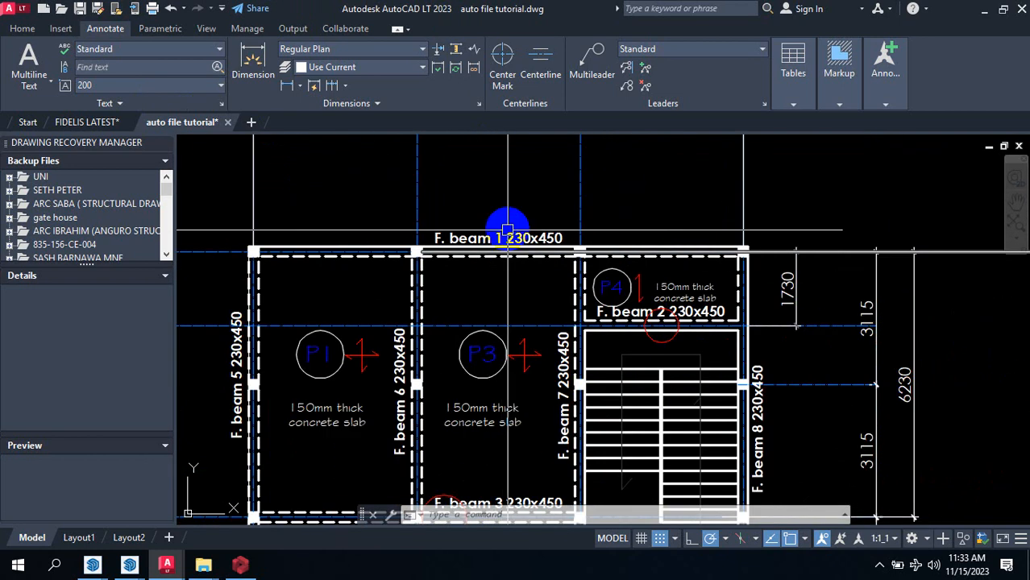
Step: Examine how F. beam 1 runs along grid A relative to the columns and the rest of the floor plan
scroll(435, 266, up, 3)
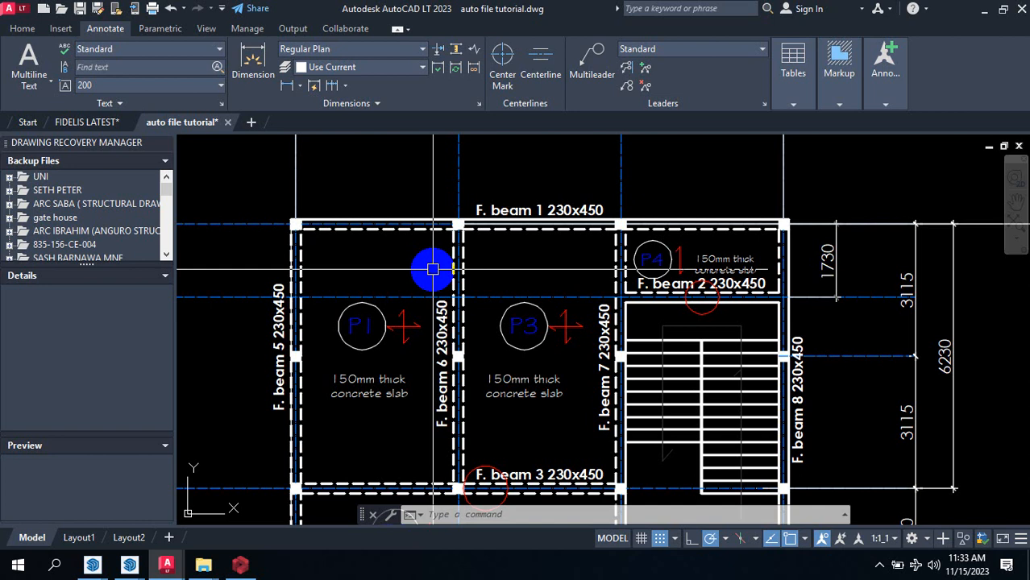
scroll(480, 310, down, 4)
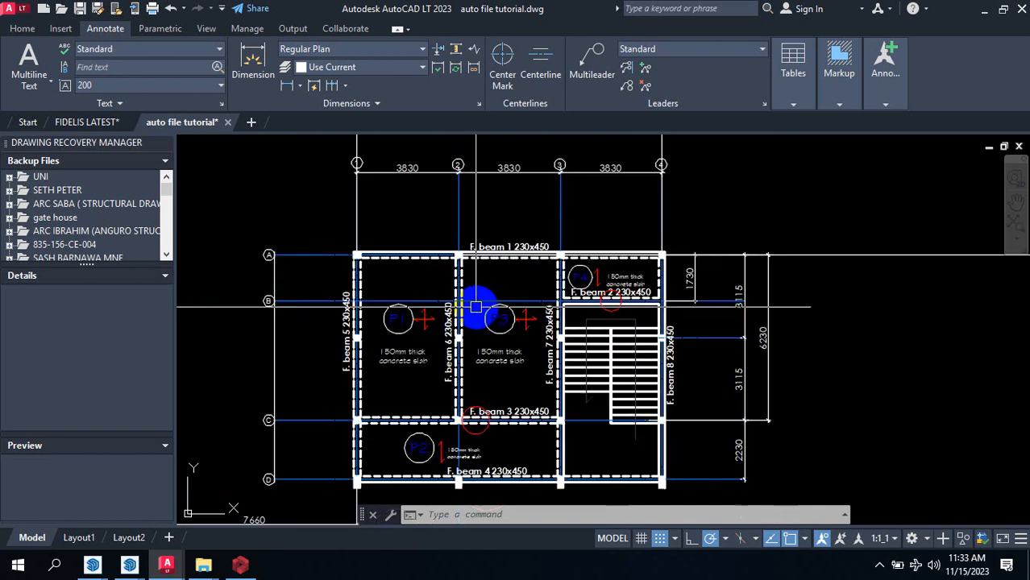
scroll(420, 258, up, 5)
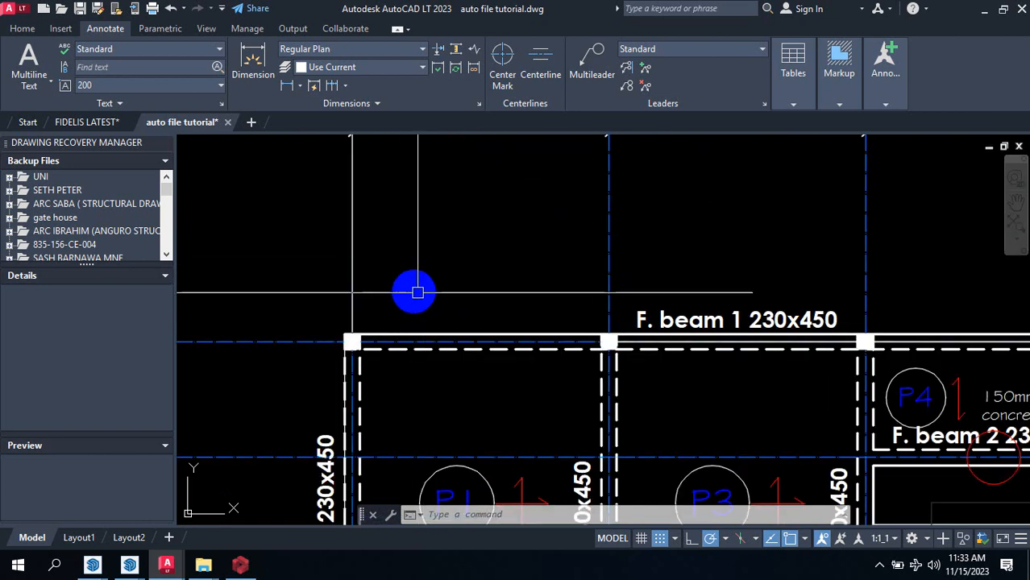
scroll(335, 287, down, 2)
scroll(335, 286, down, 3)
scroll(471, 291, down, 3)
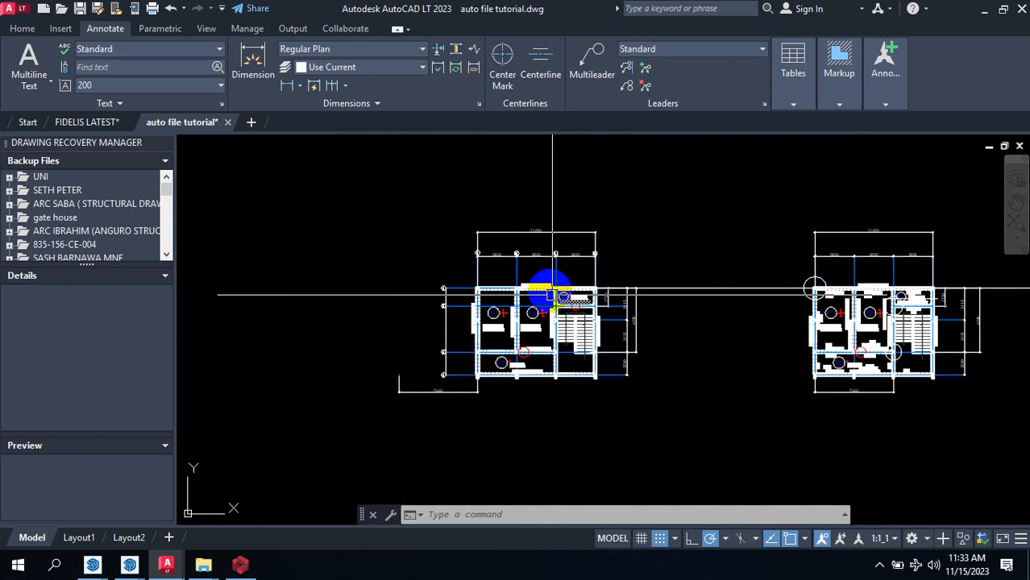
scroll(537, 281, up, 3)
scroll(476, 275, up, 3)
scroll(520, 286, up, 2)
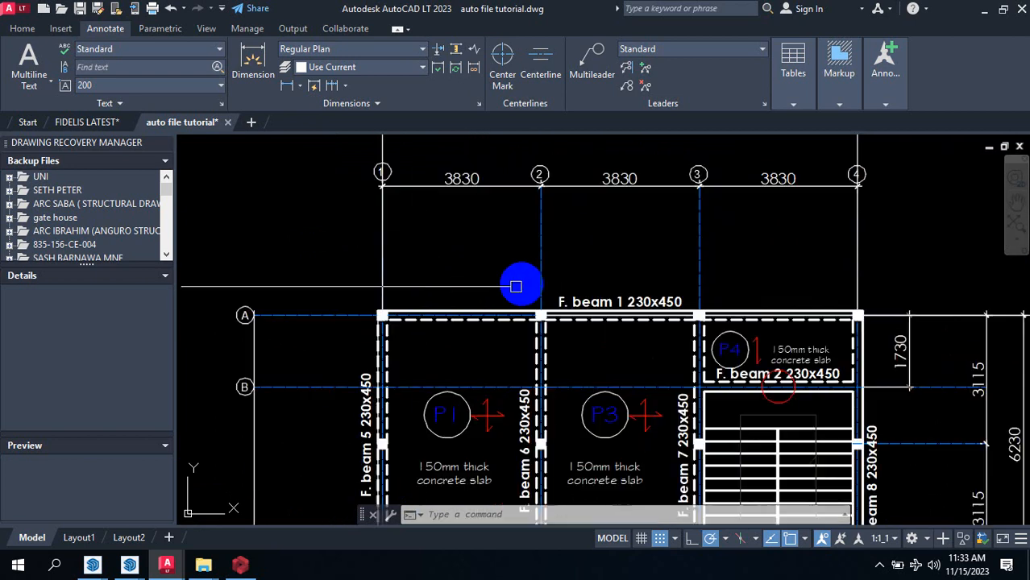
Step: Inspect the F. beam 1 label and the properties of the beam's dashed edge line
scroll(621, 306, up, 2)
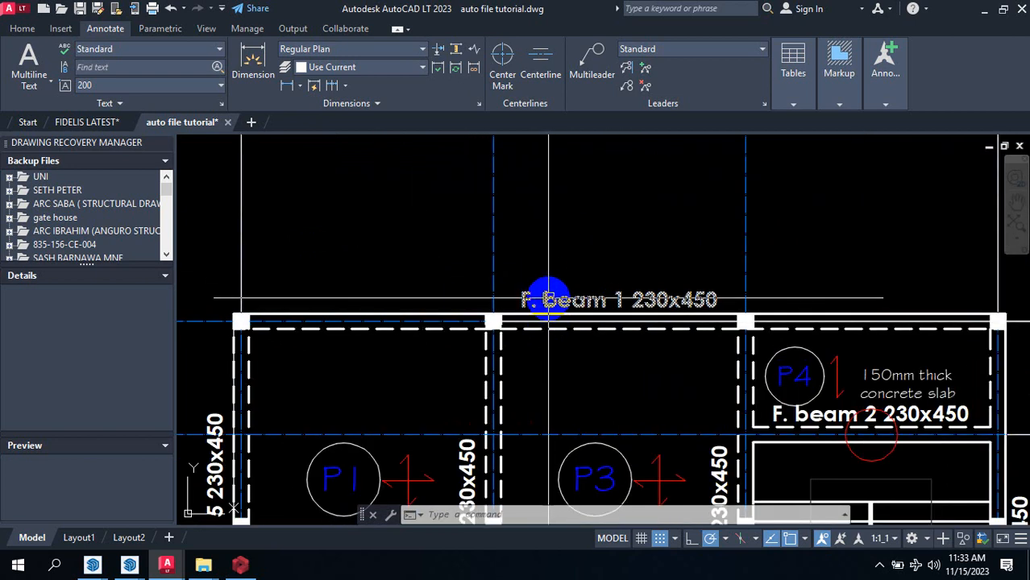
scroll(542, 298, down, 2)
scroll(575, 310, up, 2)
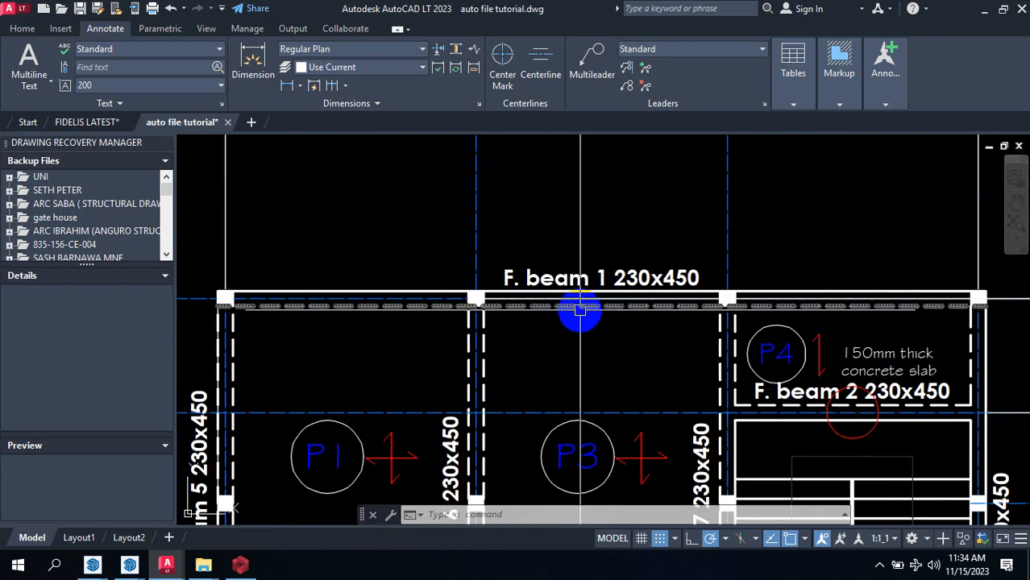
scroll(564, 318, down, 2)
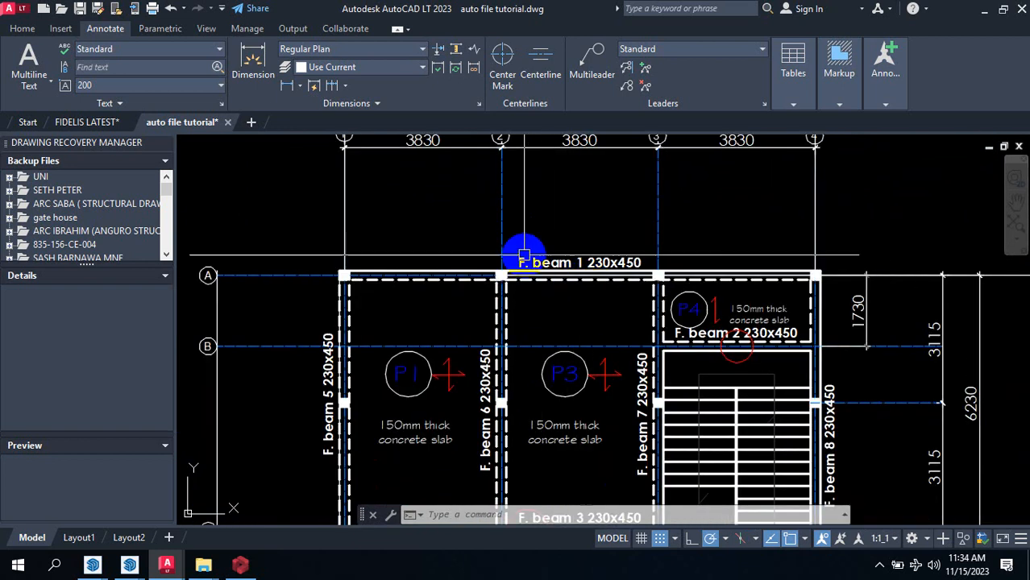
scroll(532, 258, down, 2)
scroll(613, 254, up, 3)
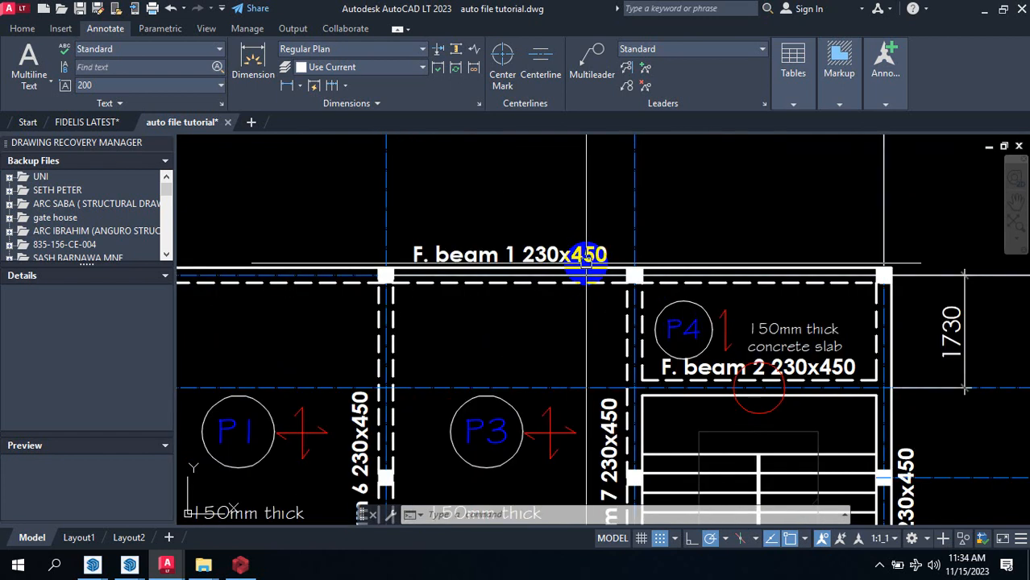
mouse_move(562, 282)
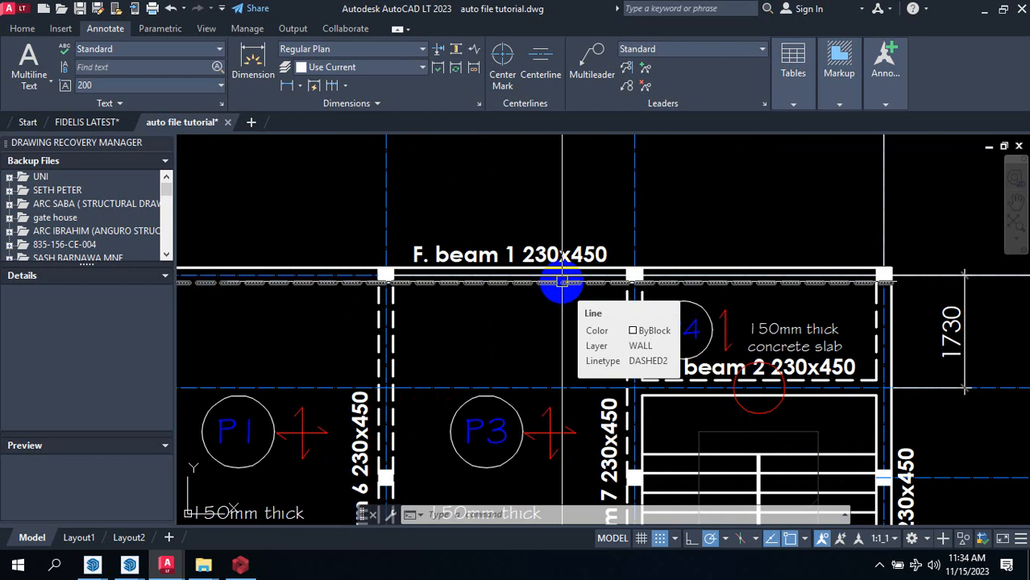
Step: Examine slab panels P1 to P4, the staircase bay and the beams around them on the floor plan
scroll(649, 242, down, 4)
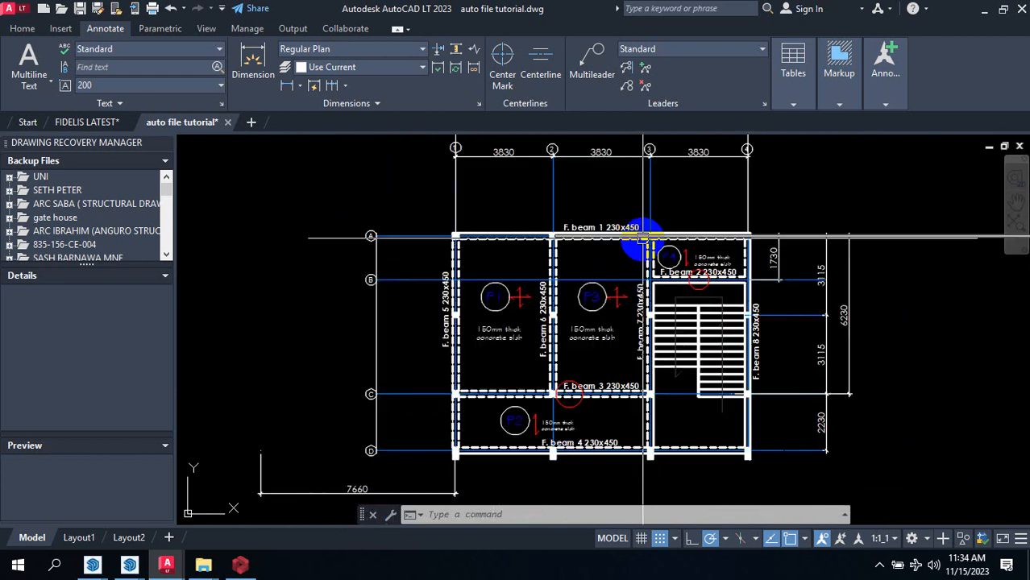
scroll(641, 258, up, 2)
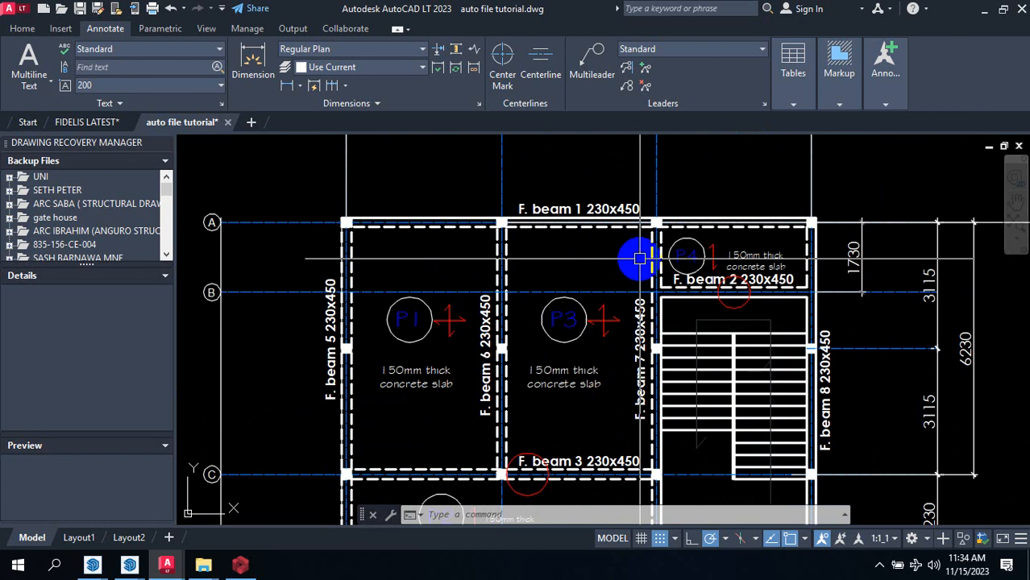
scroll(554, 234, down, 4)
scroll(599, 242, up, 2)
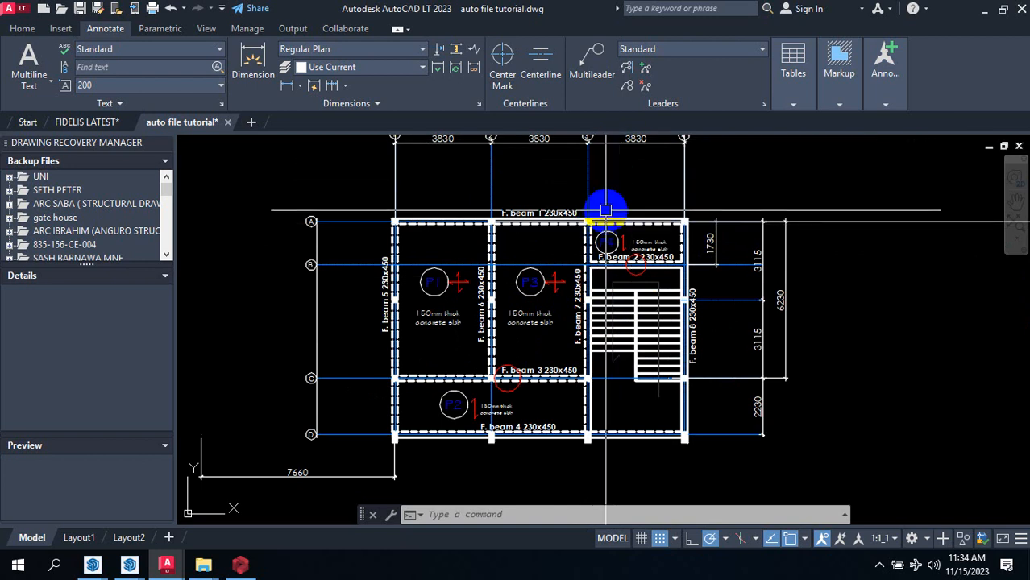
scroll(639, 189, up, 2)
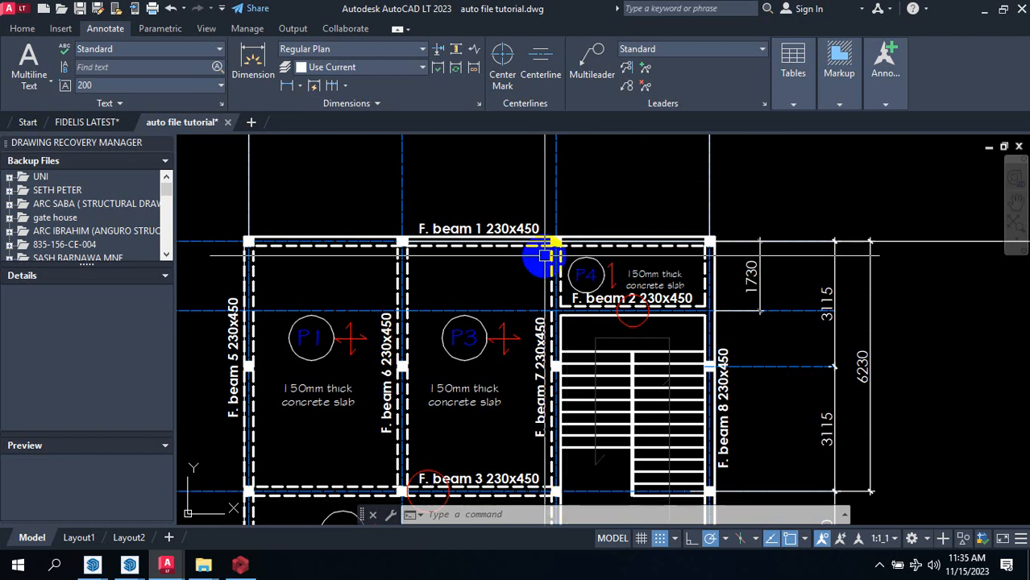
scroll(687, 313, down, 4)
scroll(698, 311, up, 2)
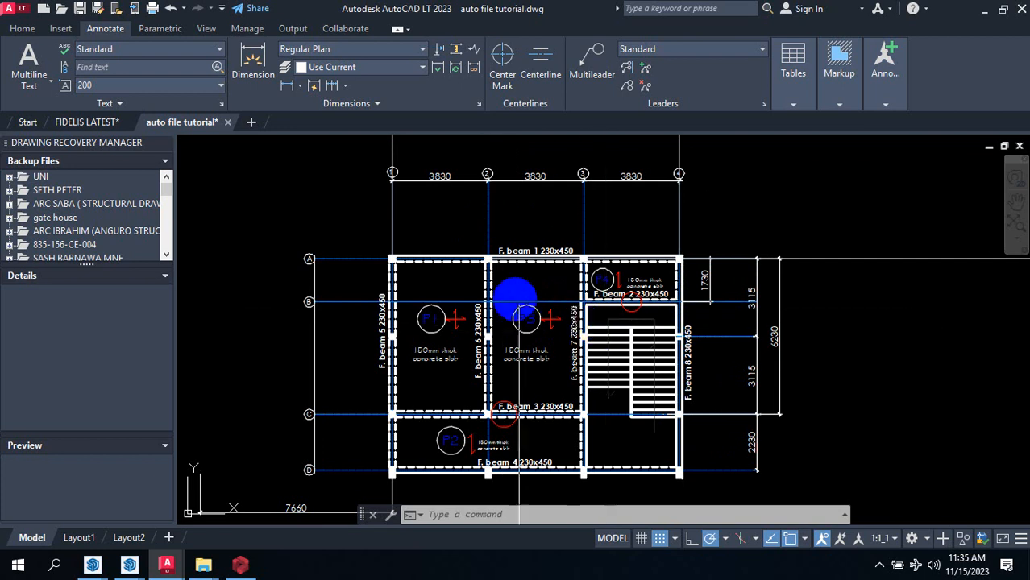
scroll(491, 304, up, 2)
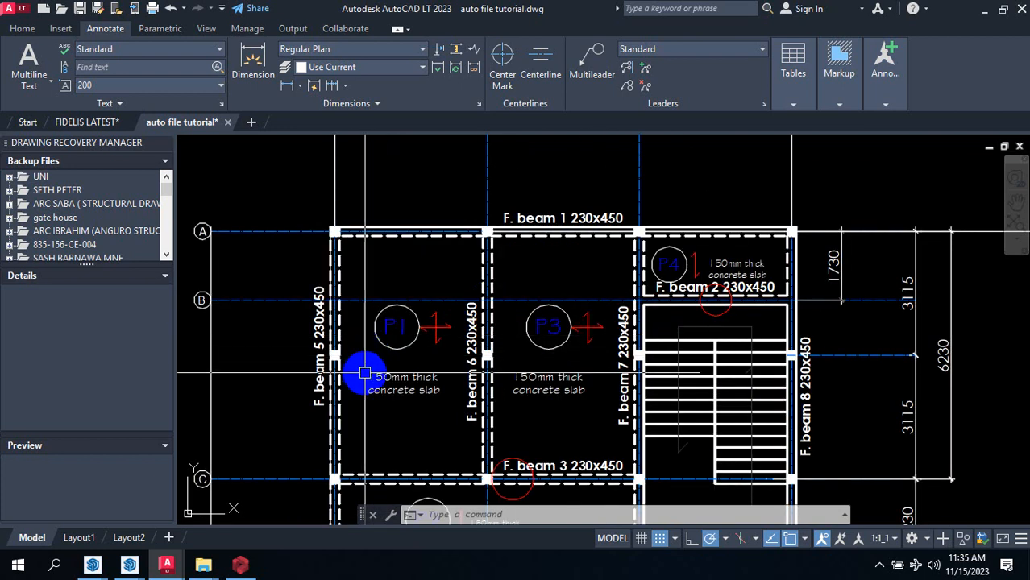
scroll(506, 284, down, 2)
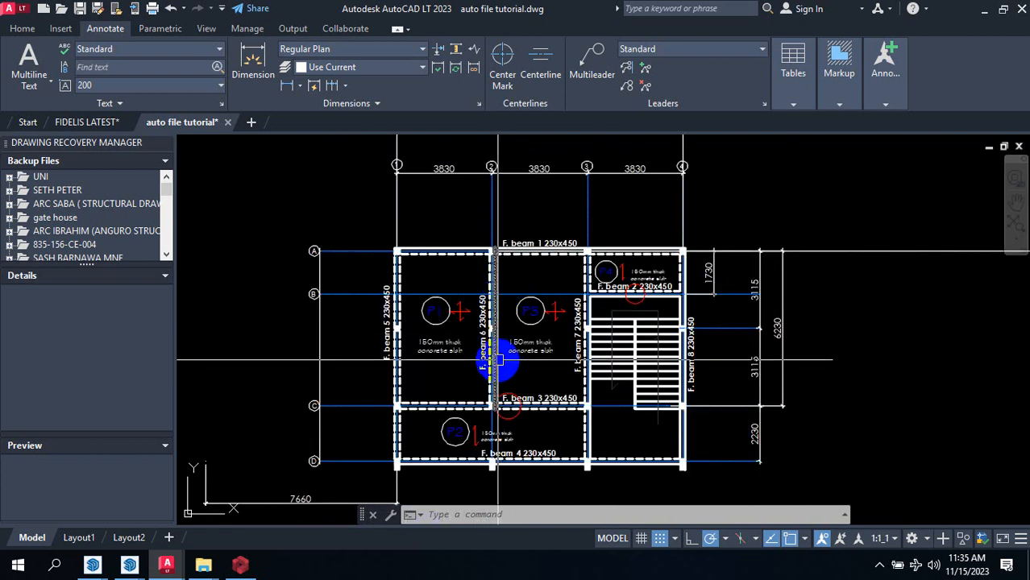
mouse_move(532, 311)
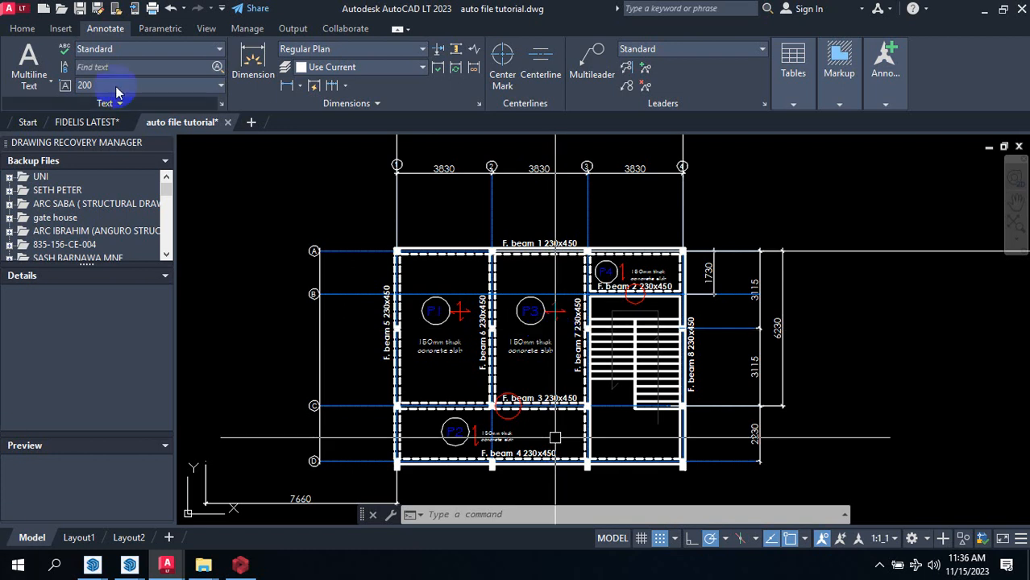
Step: Stretch the intermediate grid line between grids B and C from F. beam 8 across the plan, ending just past the grid bubble line
scroll(556, 310, up, 5)
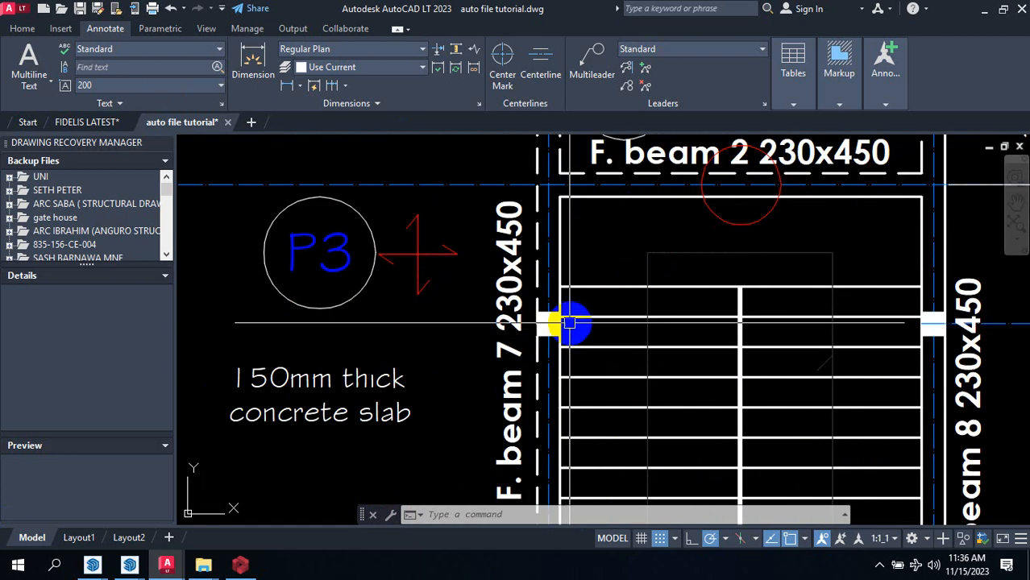
scroll(570, 321, down, 3)
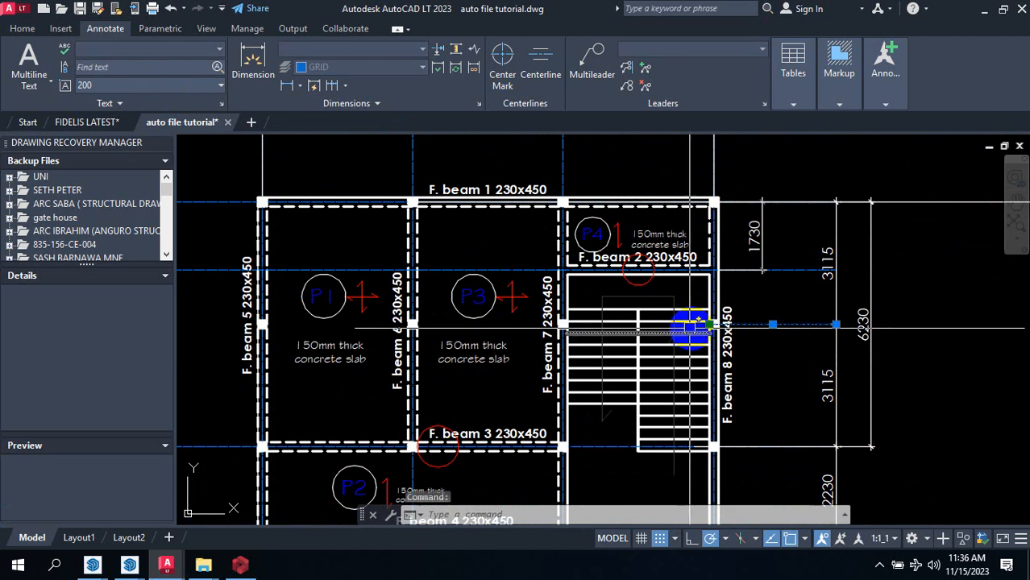
scroll(707, 324, up, 7)
click(741, 294)
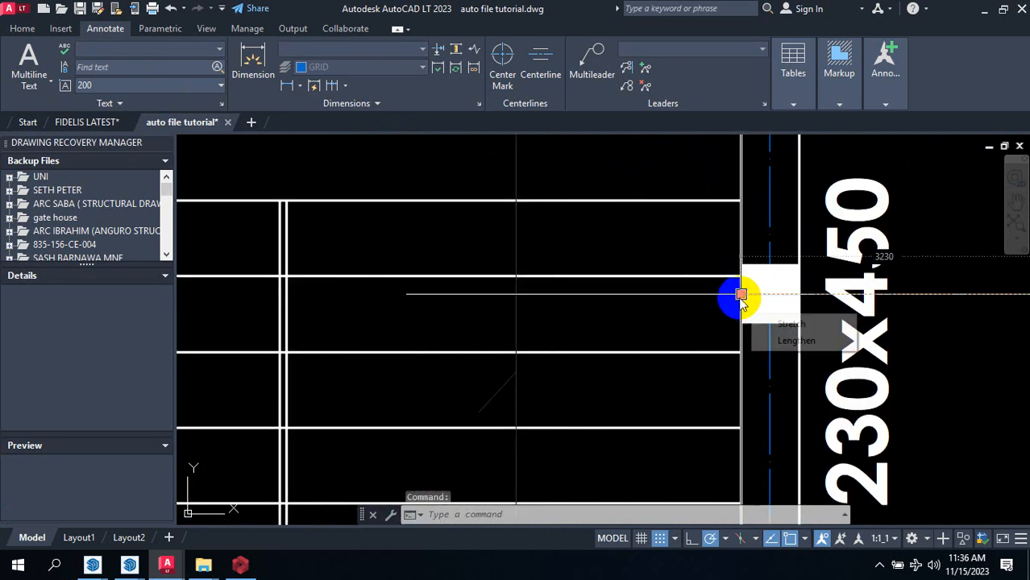
scroll(770, 294, down, 8)
scroll(650, 295, up, 7)
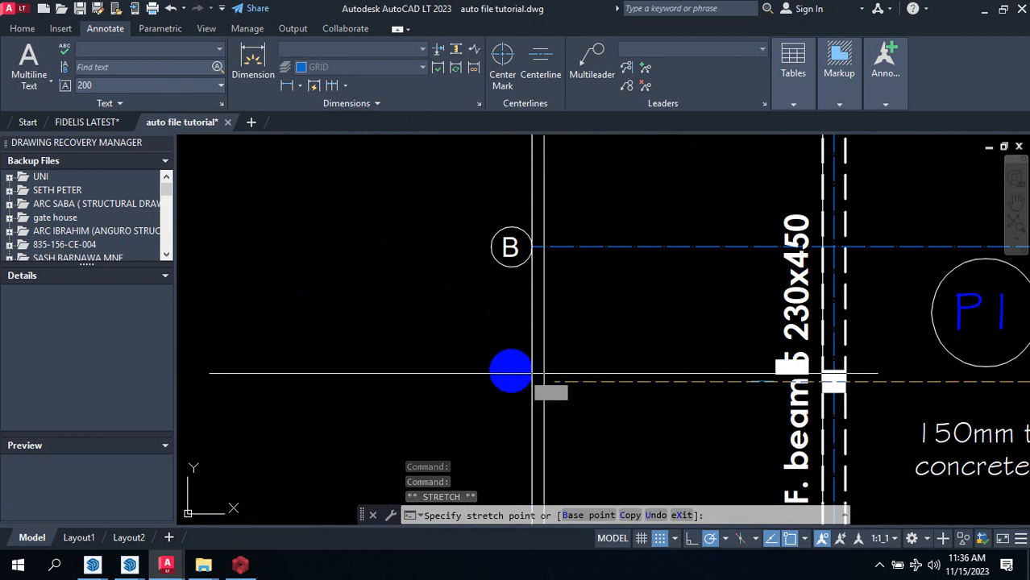
click(472, 377)
key(Escape)
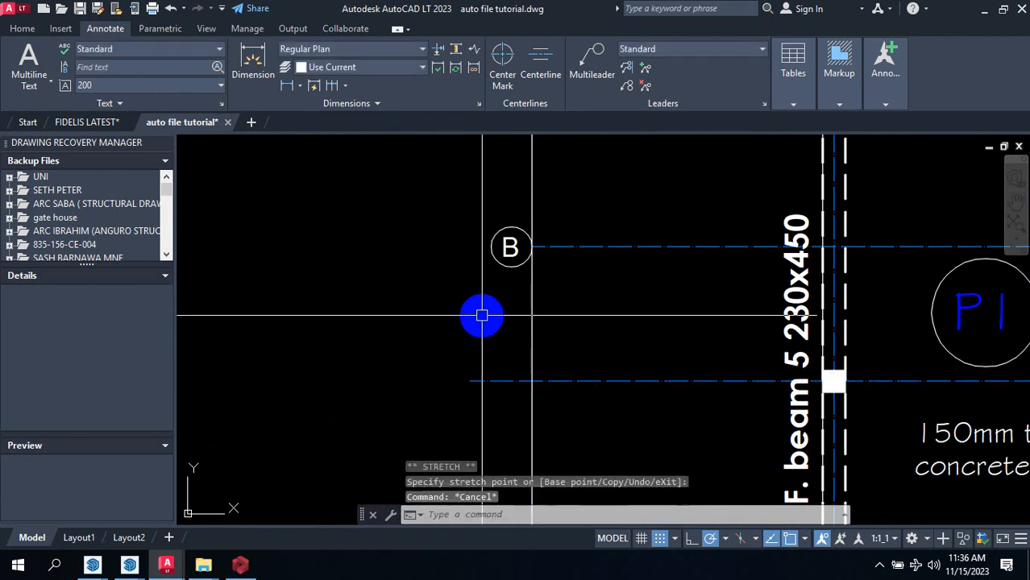
Step: Inspect the corner column at grid A/1, checking the adjoining beam edge line and the column outline
scroll(459, 347, down, 4)
scroll(524, 253, up, 10)
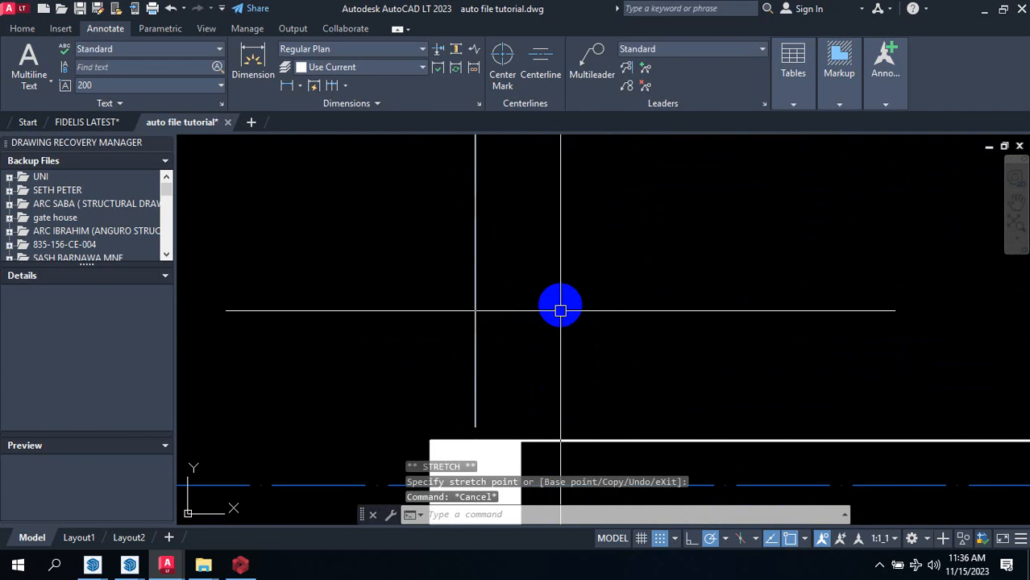
scroll(472, 423, up, 2)
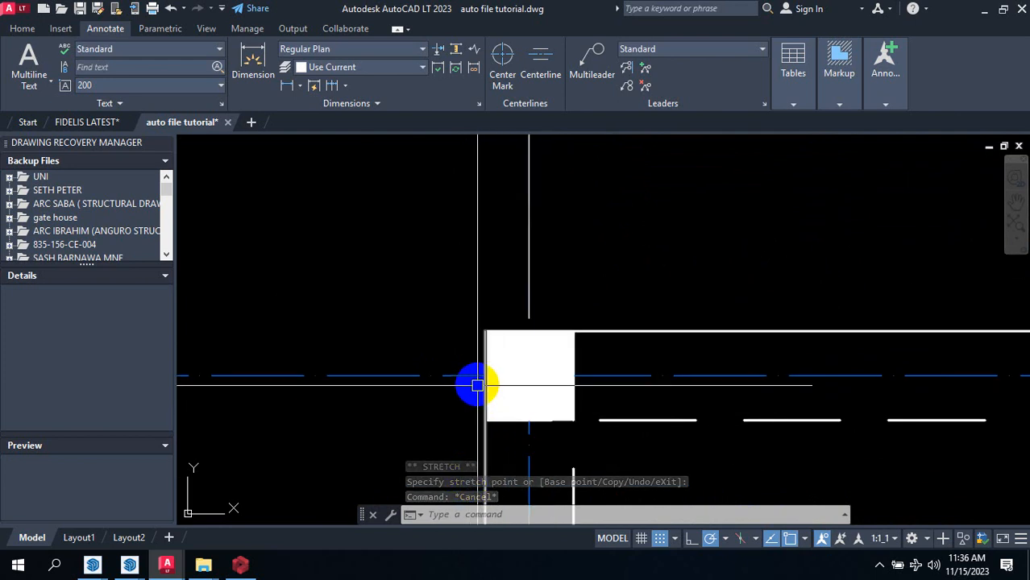
click(480, 330)
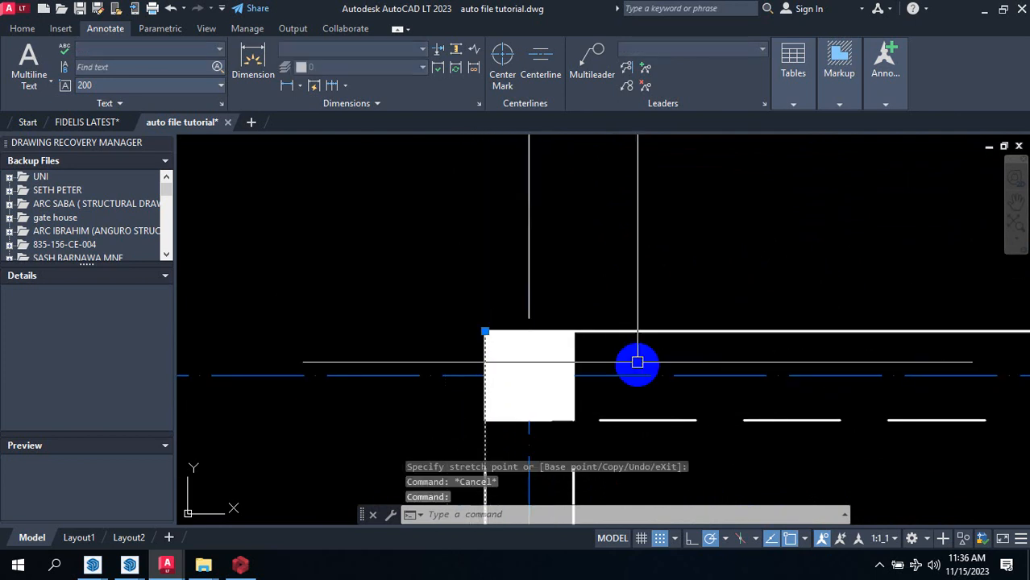
key(Escape)
click(574, 355)
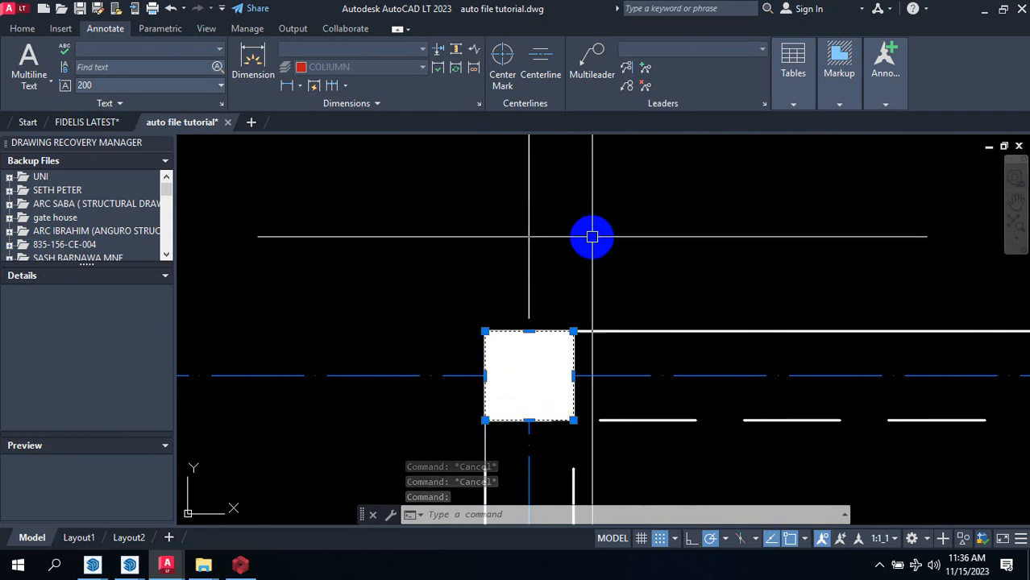
key(Escape)
Step: Sketch a four-sided wide polyline outline about 210 high just above the corner column at grid A/1, leaving one corner open
text(PL)
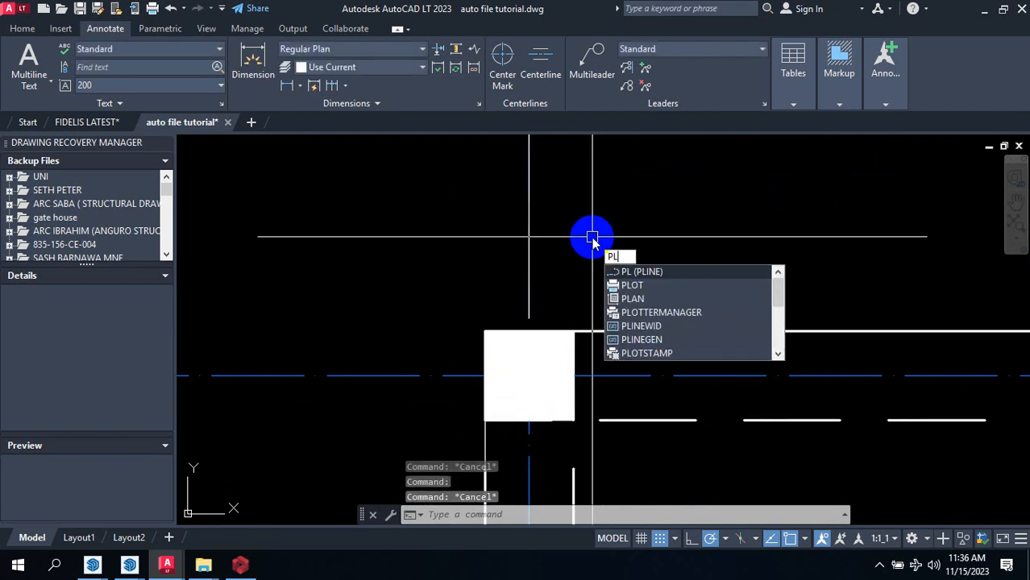
key(Return)
click(587, 222)
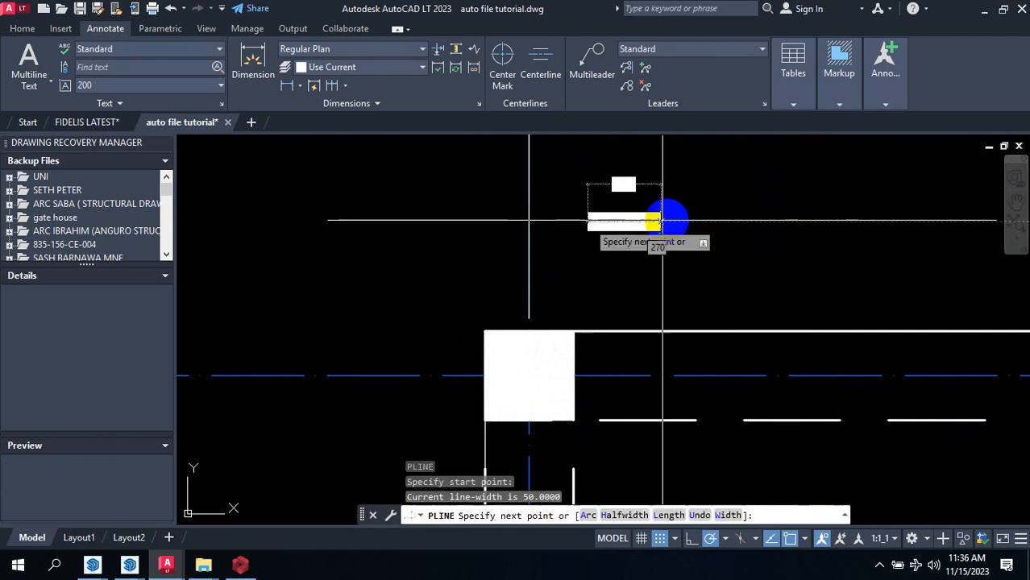
click(708, 217)
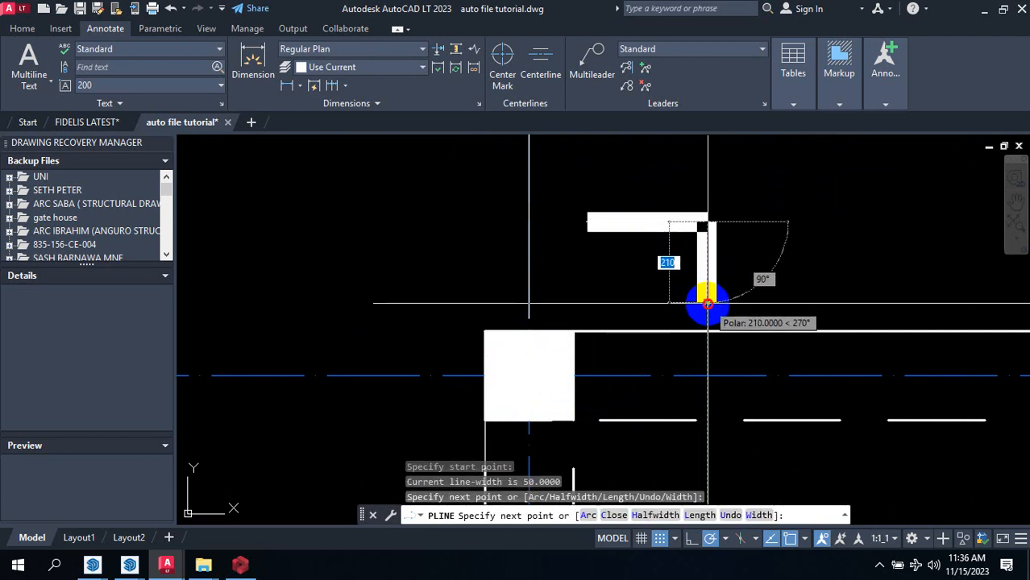
click(708, 292)
click(571, 300)
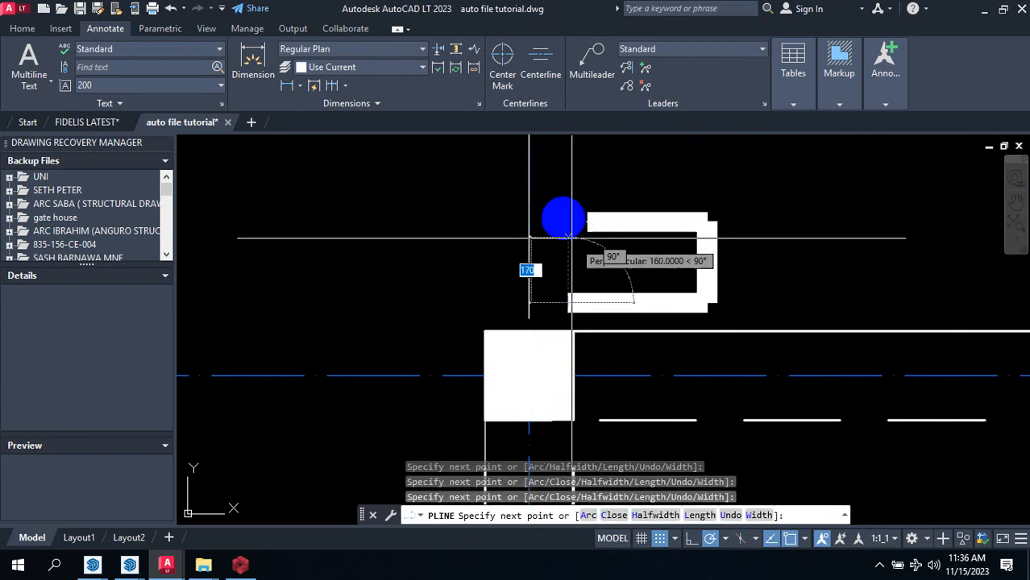
click(568, 203)
key(Escape)
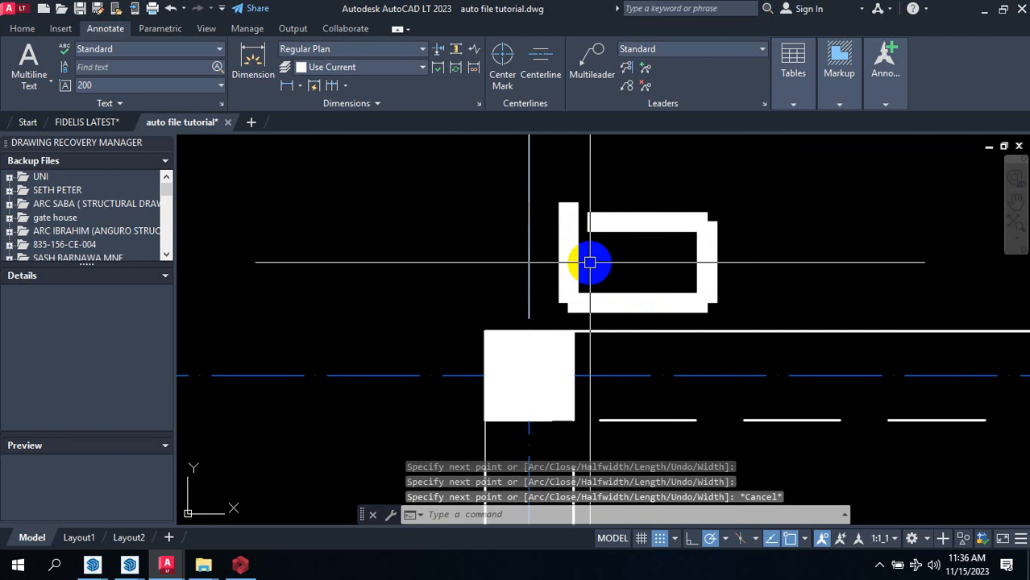
Step: Close the open corner of the polyline outline with Fillet and select the closed outline
text(f)
key(Return)
click(581, 259)
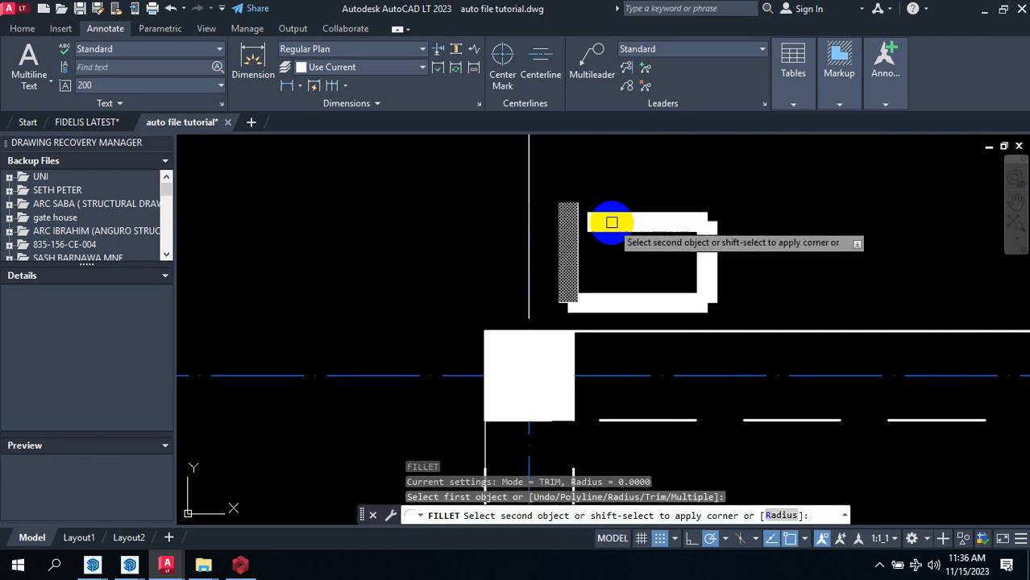
click(602, 237)
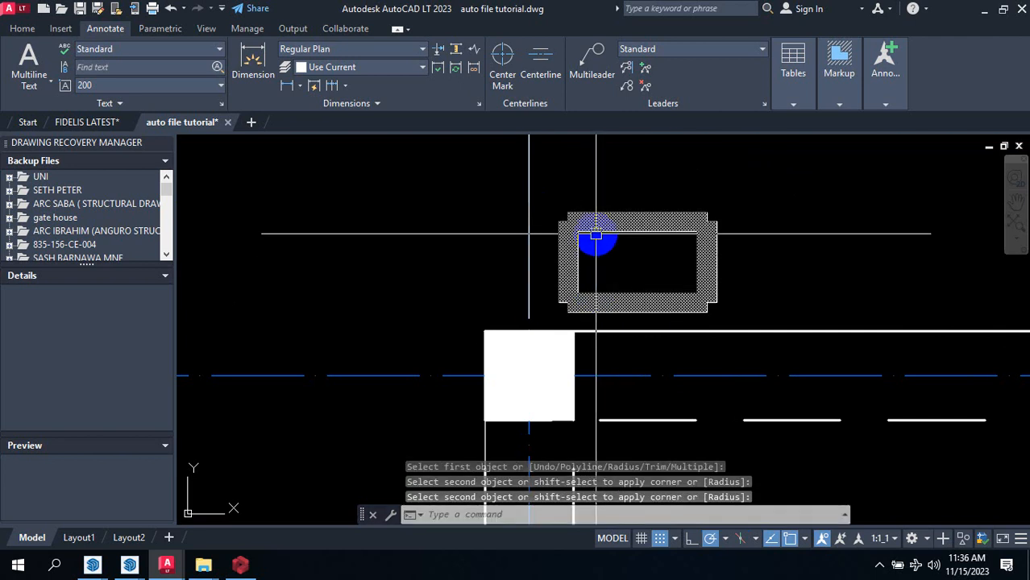
click(597, 231)
click(470, 320)
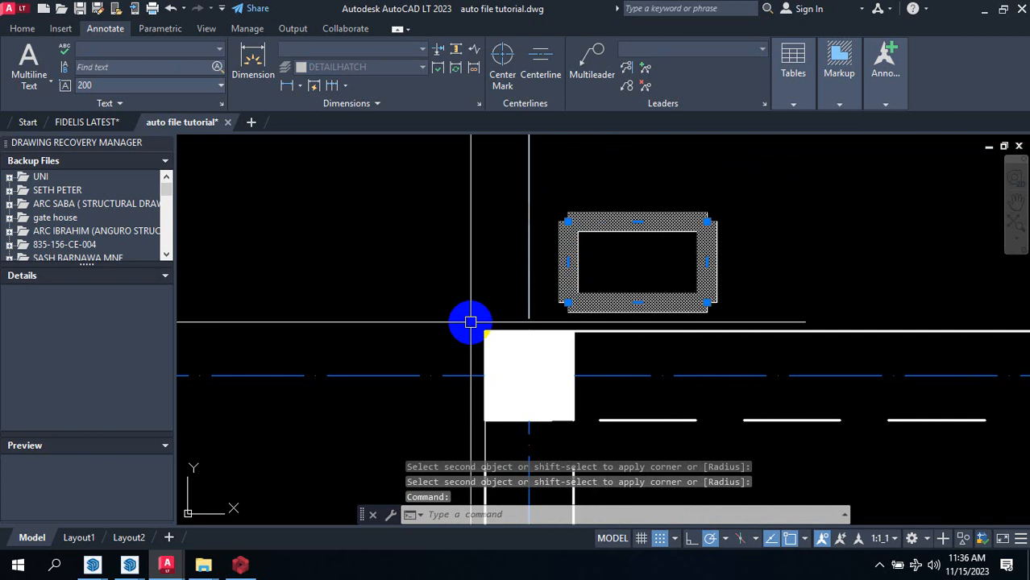
Step: Erase the wide polyline outline sketched just above the corner column at grid A/1
key(Escape)
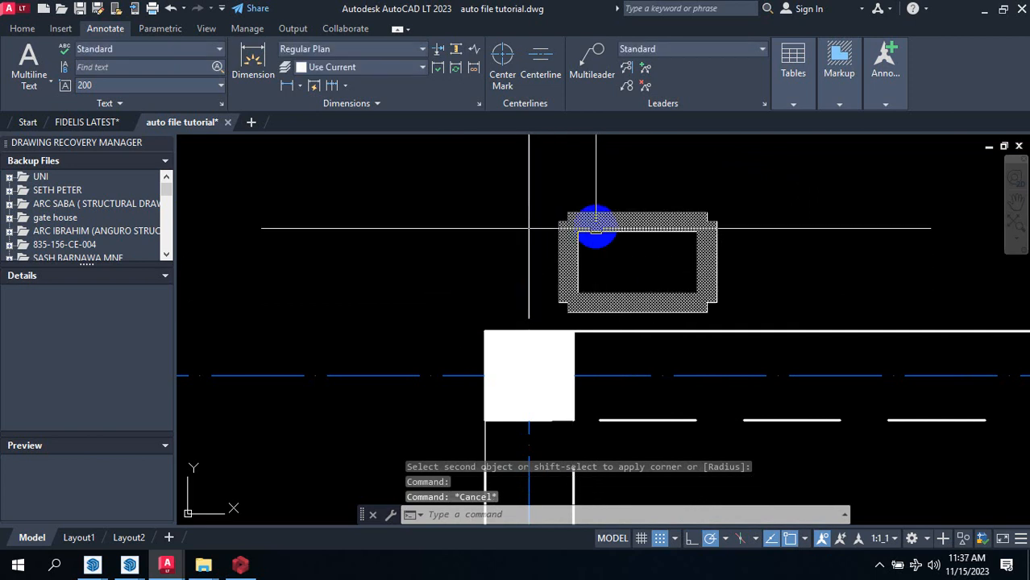
scroll(600, 226, down, 2)
text(e)
key(Return)
click(623, 226)
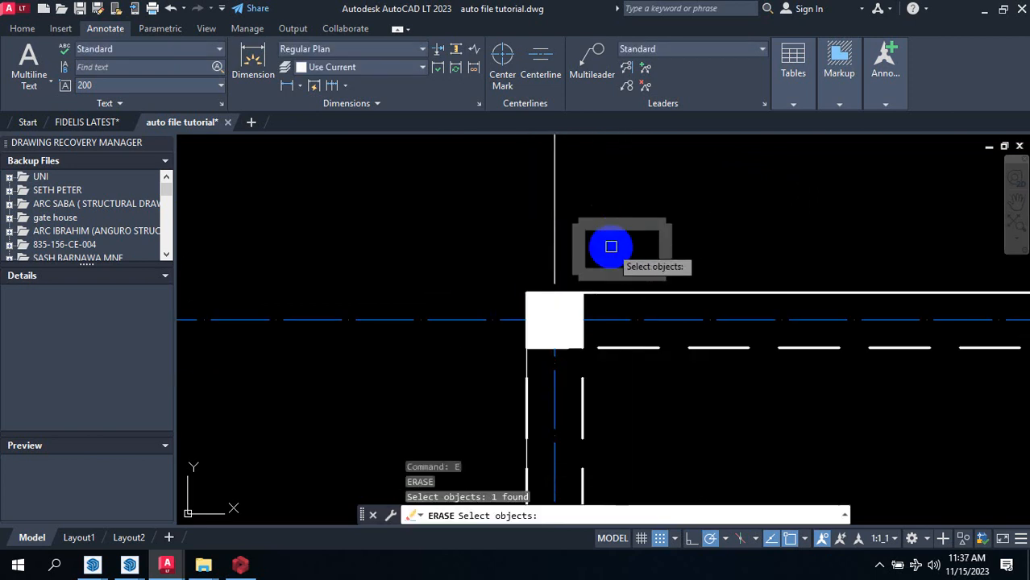
key(Return)
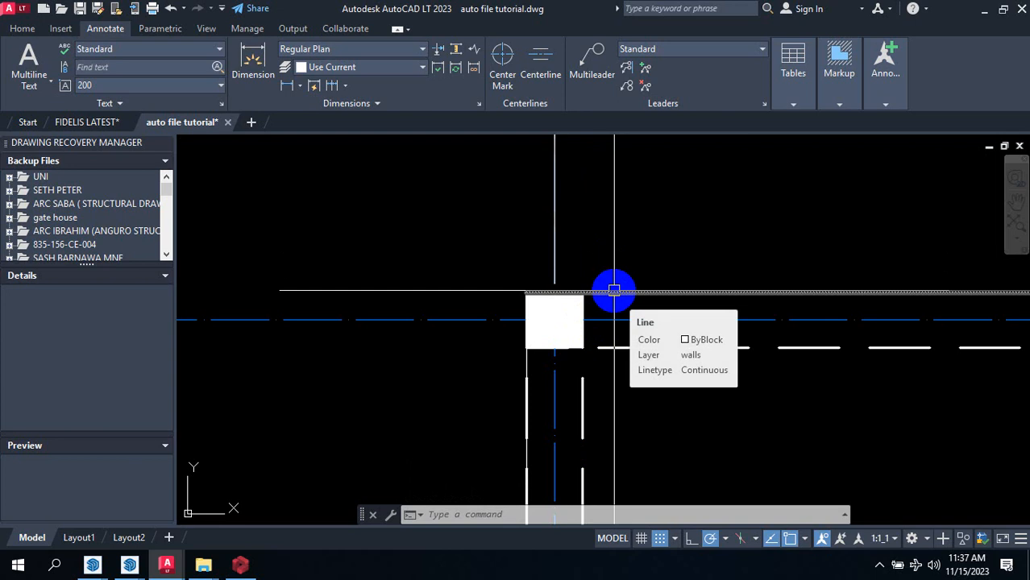
Step: Examine the closed outline of the corner column at grid A/1 and the layer it is drawn on
scroll(588, 305, up, 2)
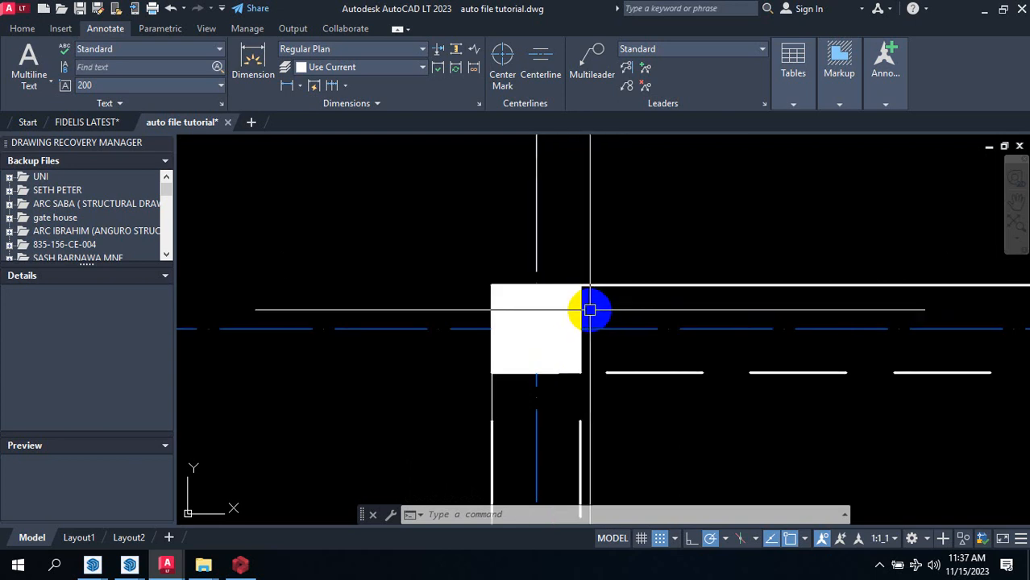
click(584, 304)
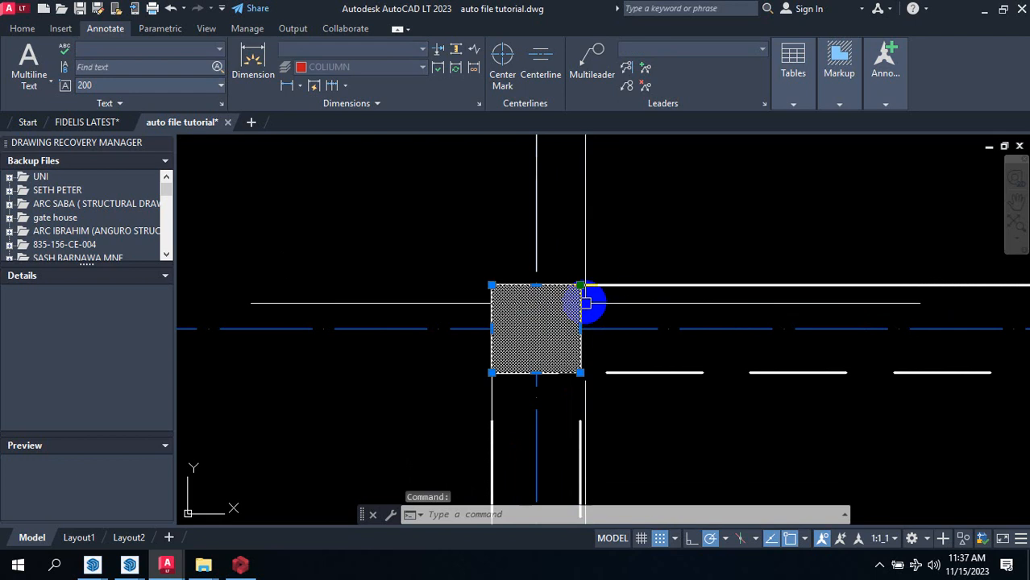
key(Escape)
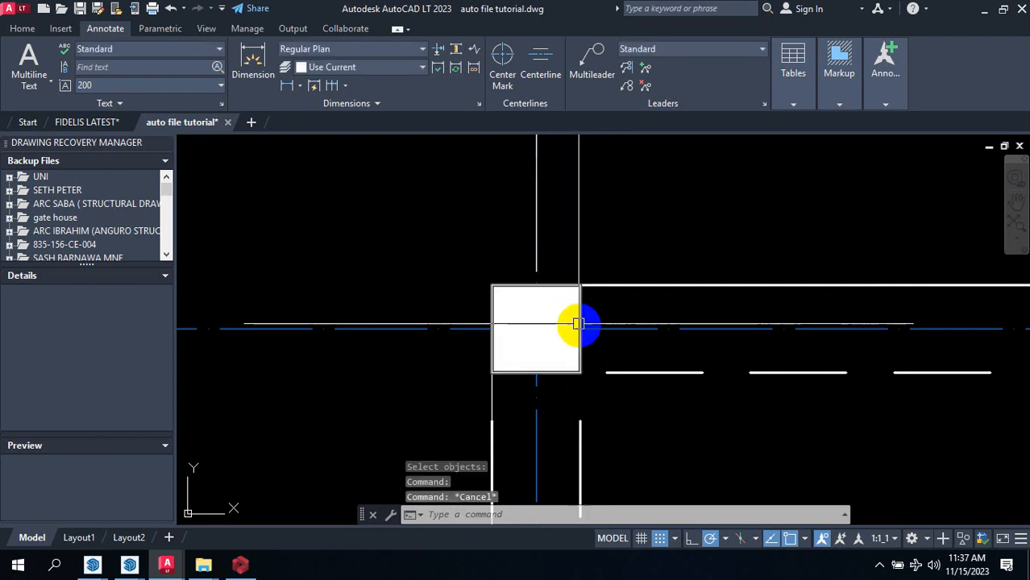
mouse_move(584, 312)
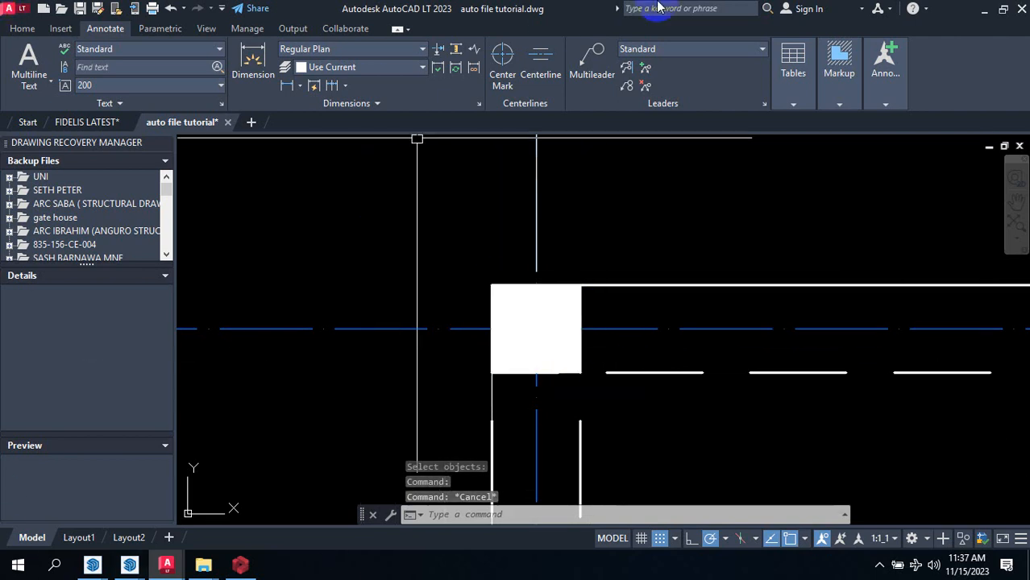
scroll(605, 357, up, 4)
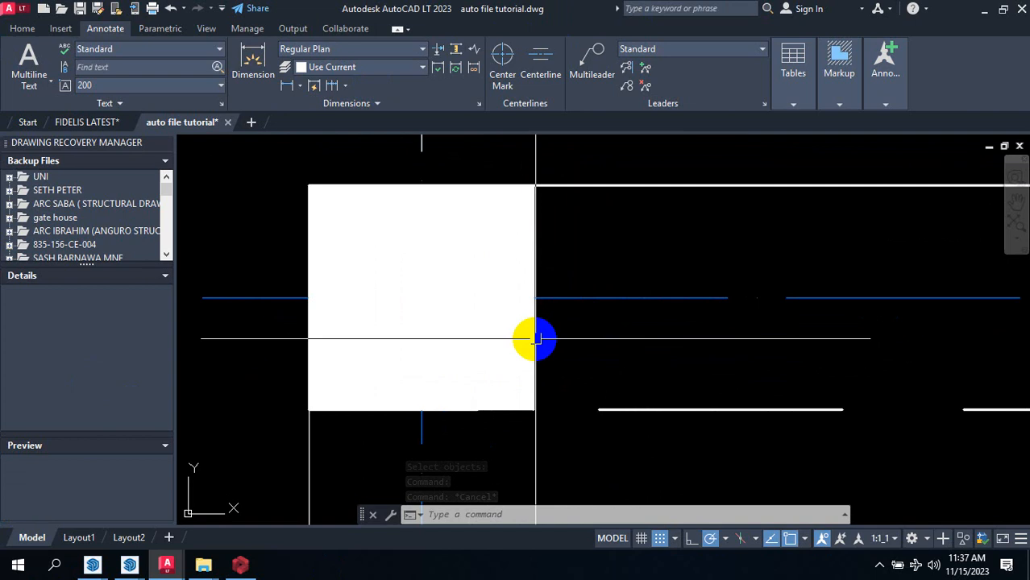
click(535, 336)
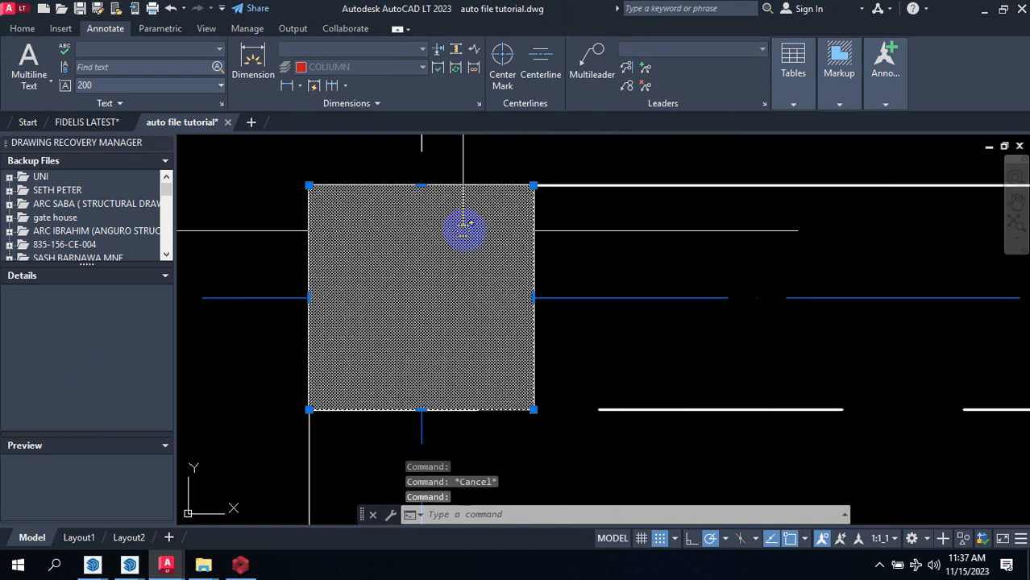
scroll(586, 233, down, 4)
key(Escape)
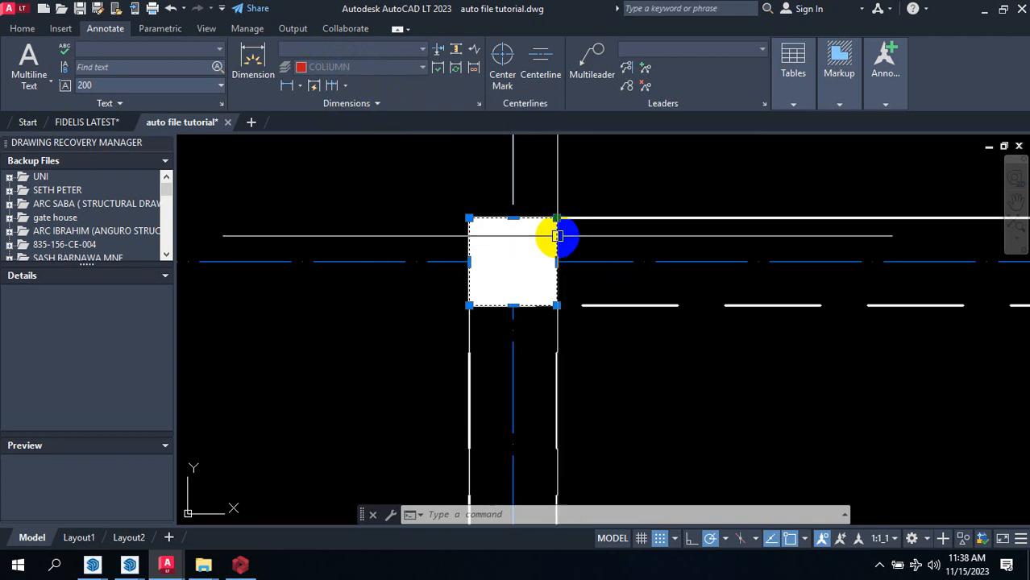
key(Escape)
click(554, 234)
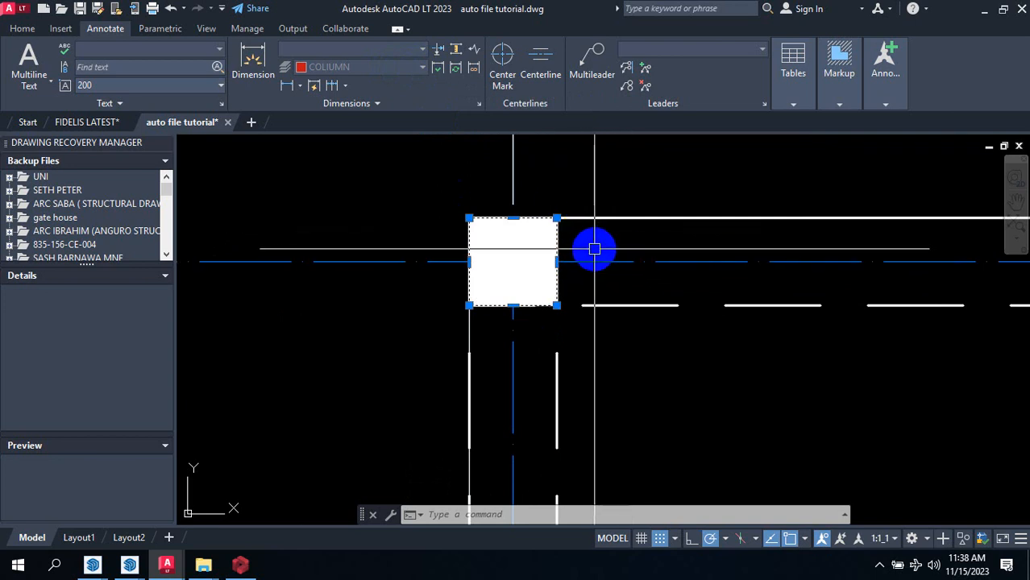
key(Escape)
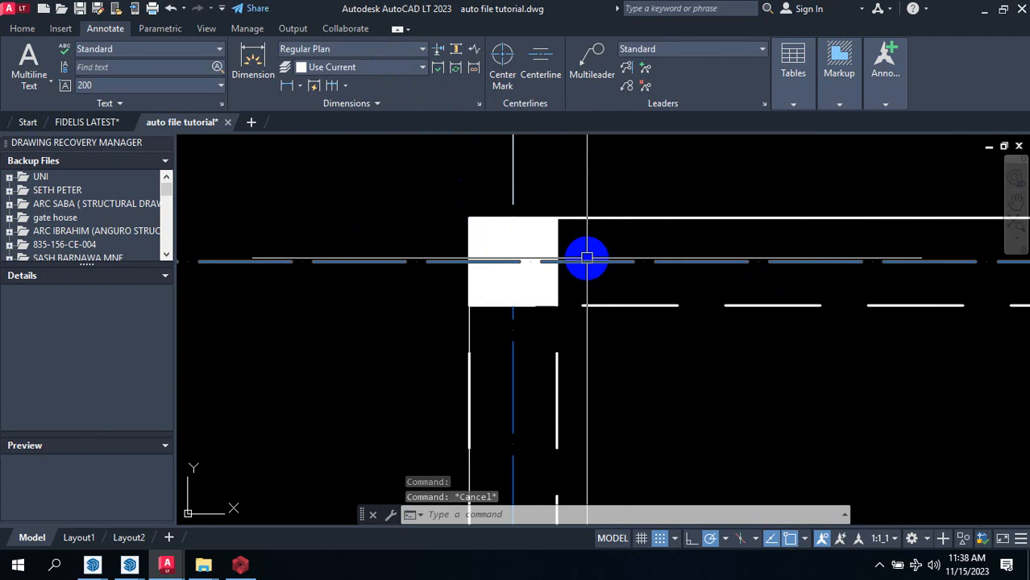
Step: Check the properties of grid line A beside the corner column, the column's outline and its hatch fill
mouse_move(587, 257)
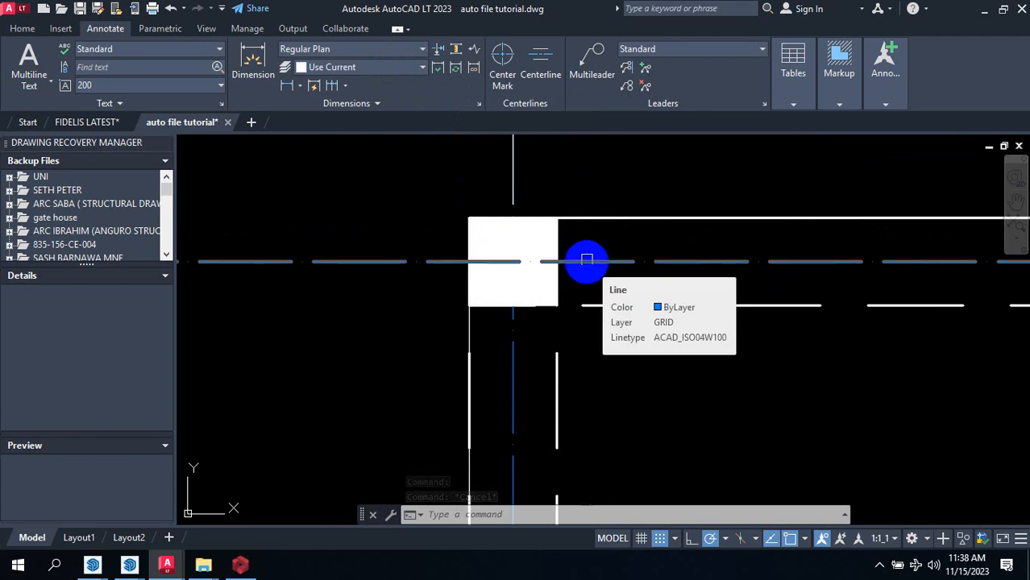
click(556, 288)
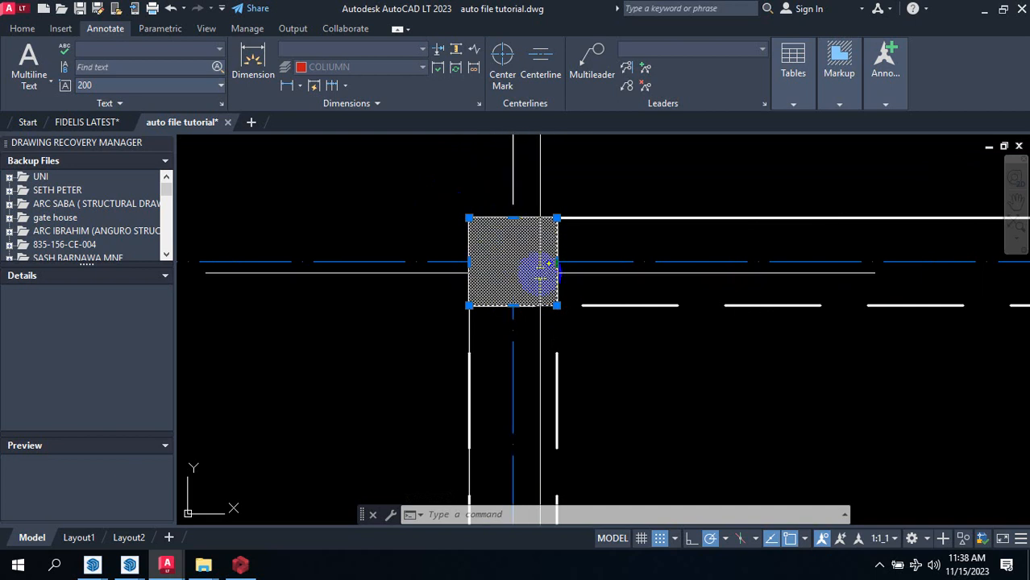
key(Escape)
click(518, 253)
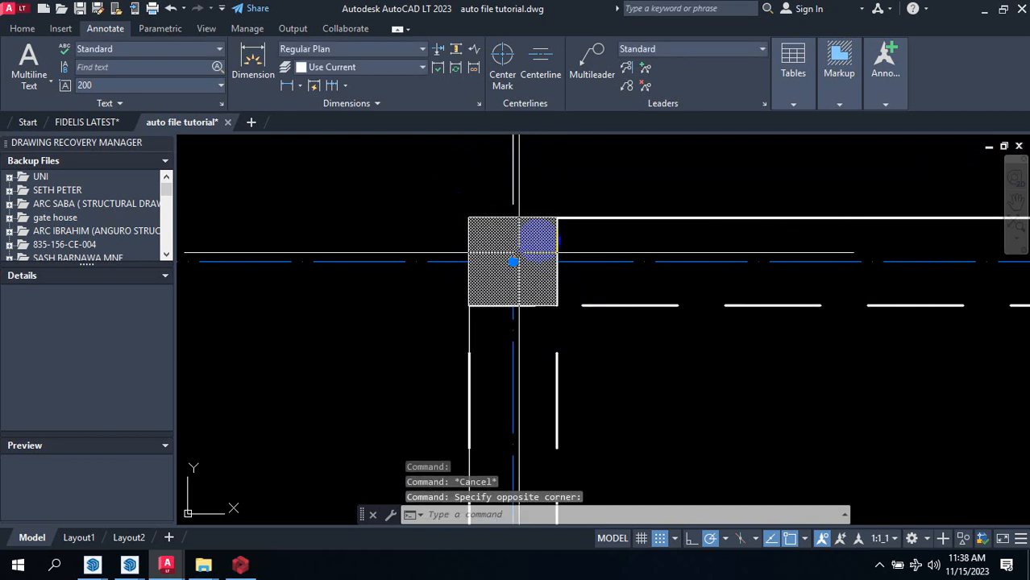
click(541, 256)
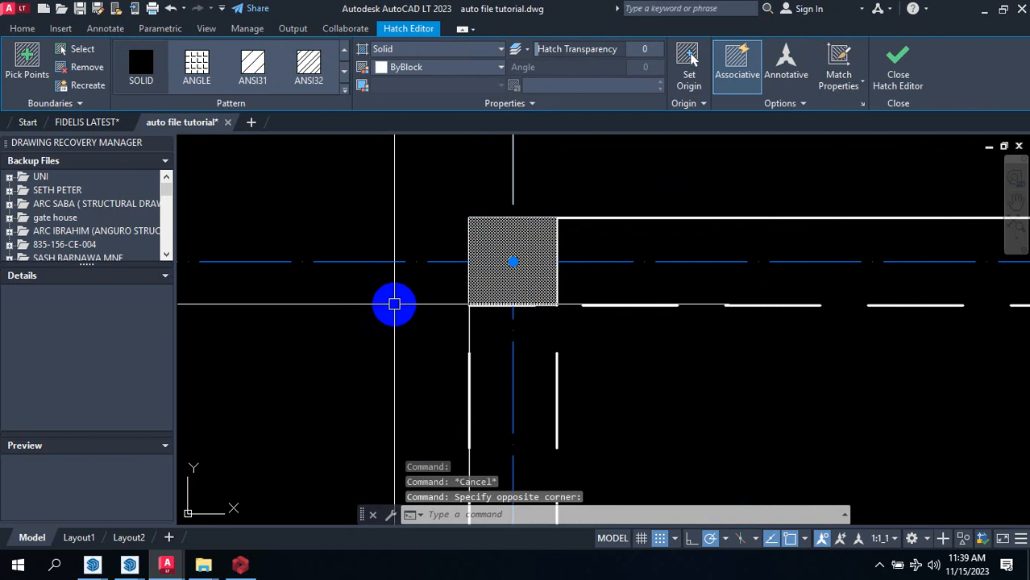
key(Escape)
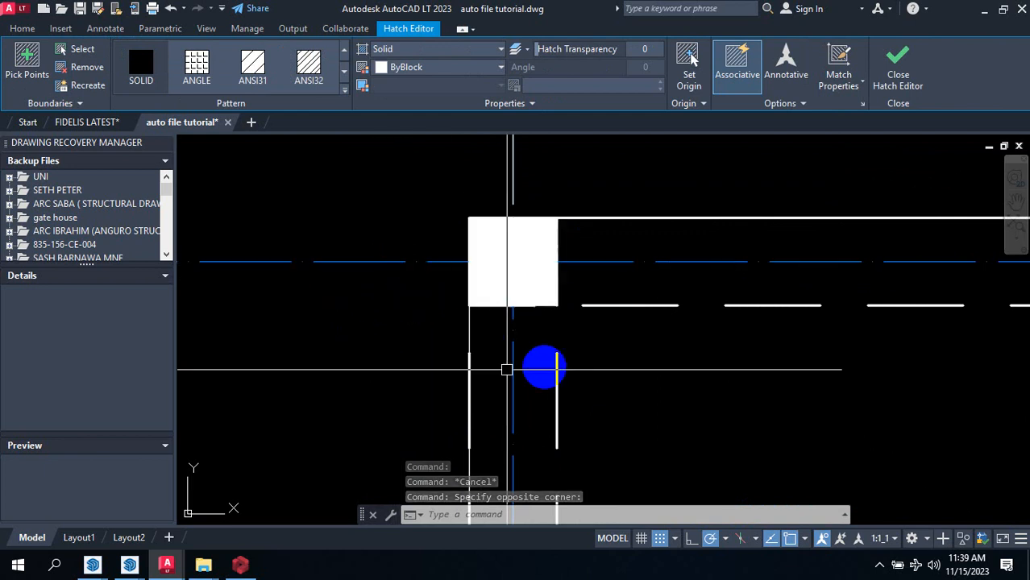
Step: Compare the layers of the corner column's outline and the horizontal grid line through it
click(543, 304)
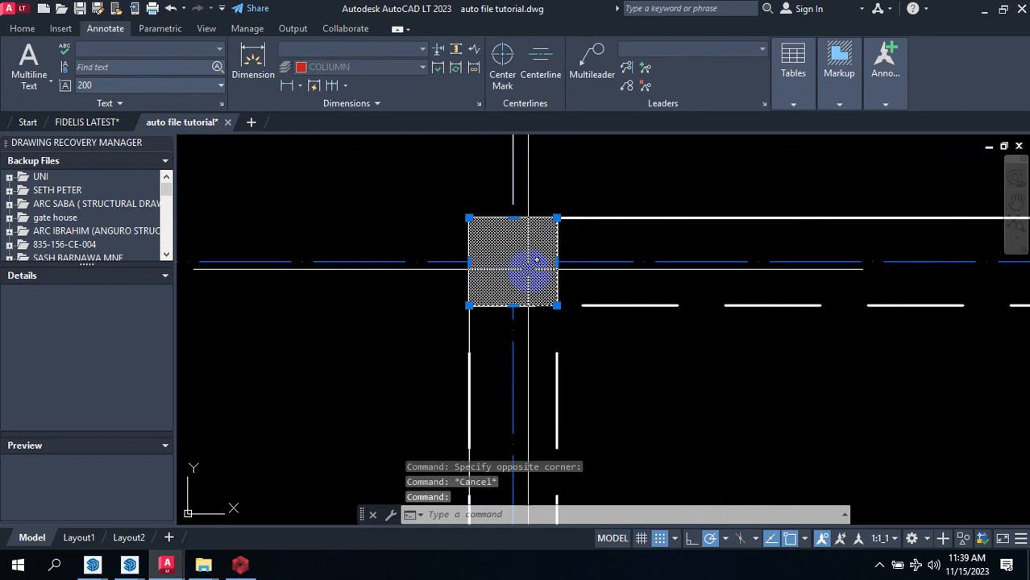
key(Escape)
click(603, 264)
click(597, 258)
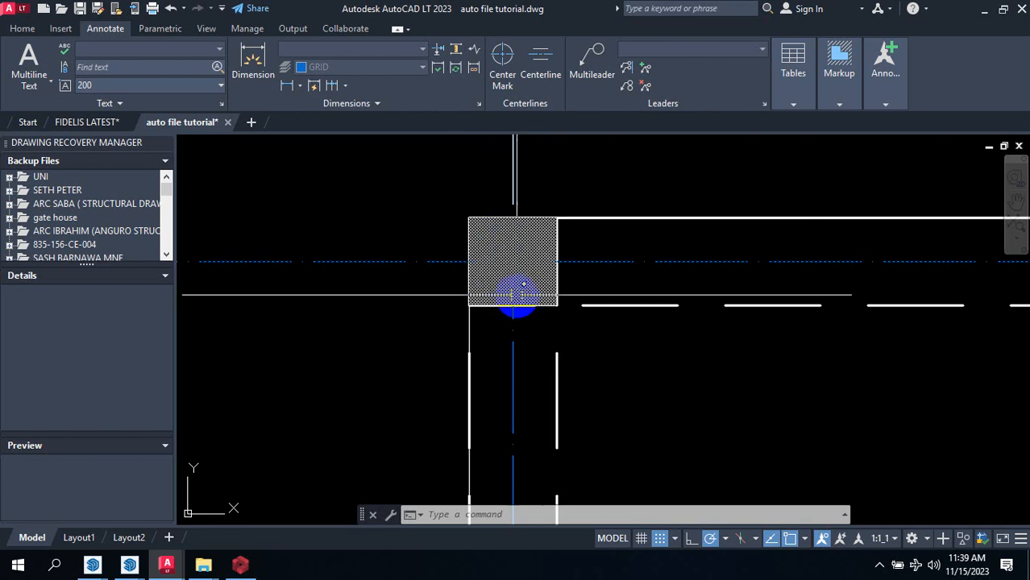
click(561, 307)
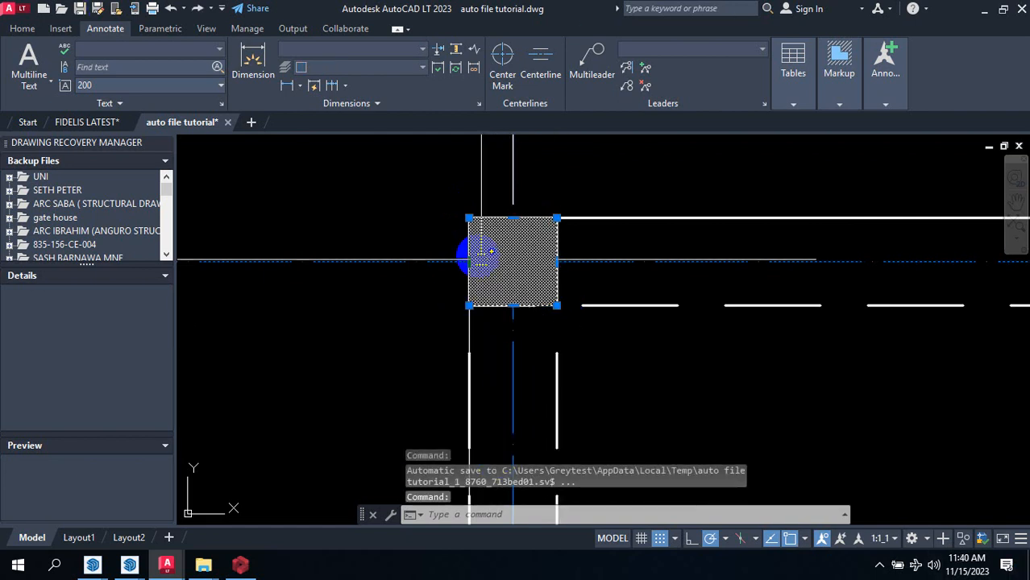
key(Escape)
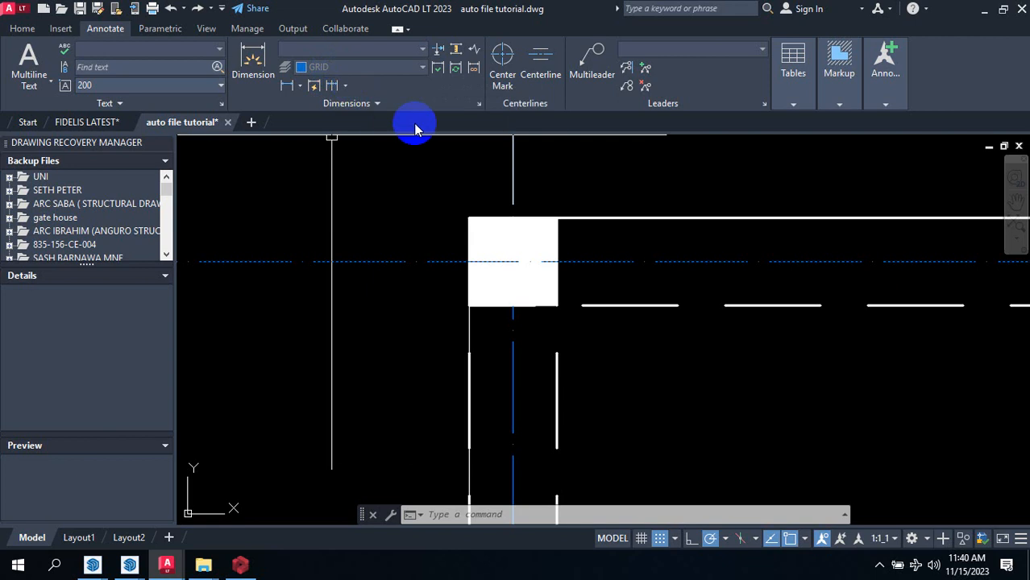
key(Escape)
key(Escape)
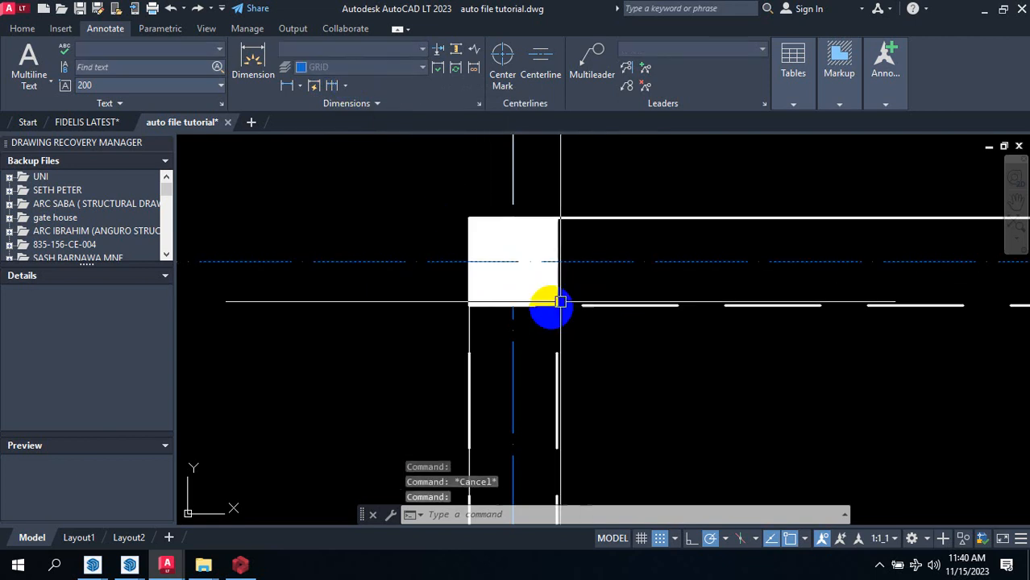
Step: Select the outline of the corner column at grid A/1 and inspect its position within the overall floor plan
click(540, 309)
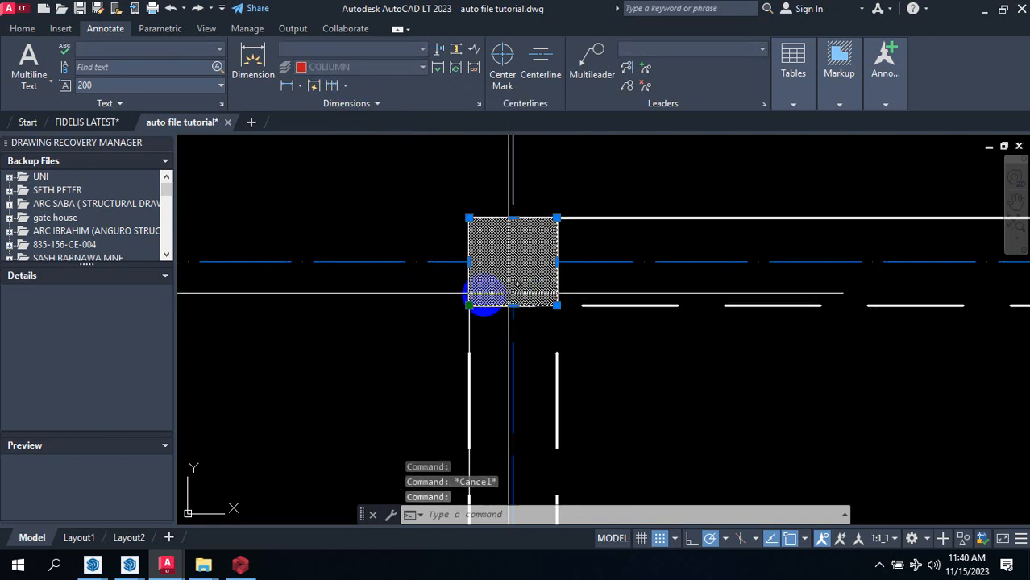
scroll(403, 250, down, 8)
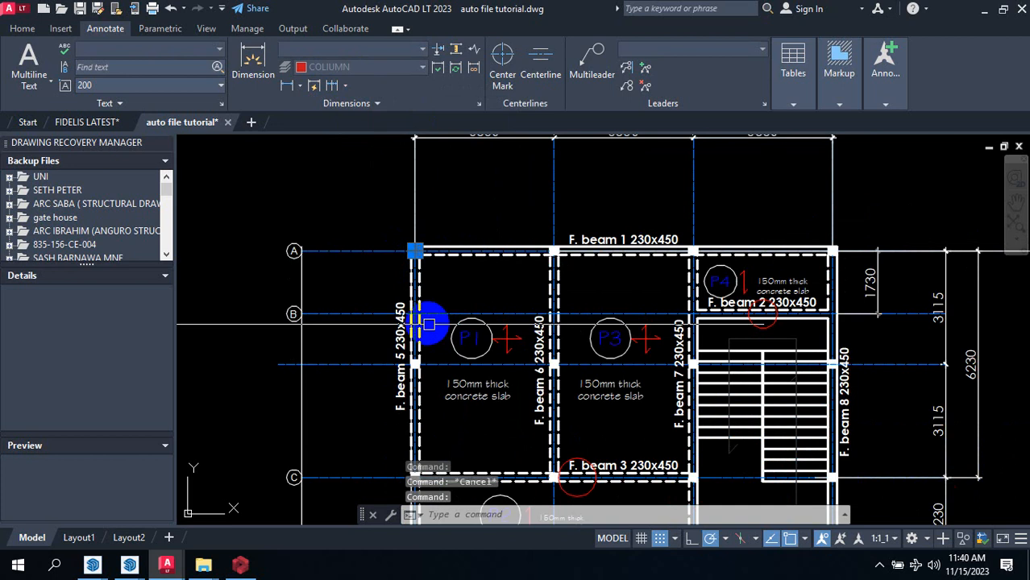
scroll(416, 233, up, 2)
scroll(417, 234, up, 6)
key(Escape)
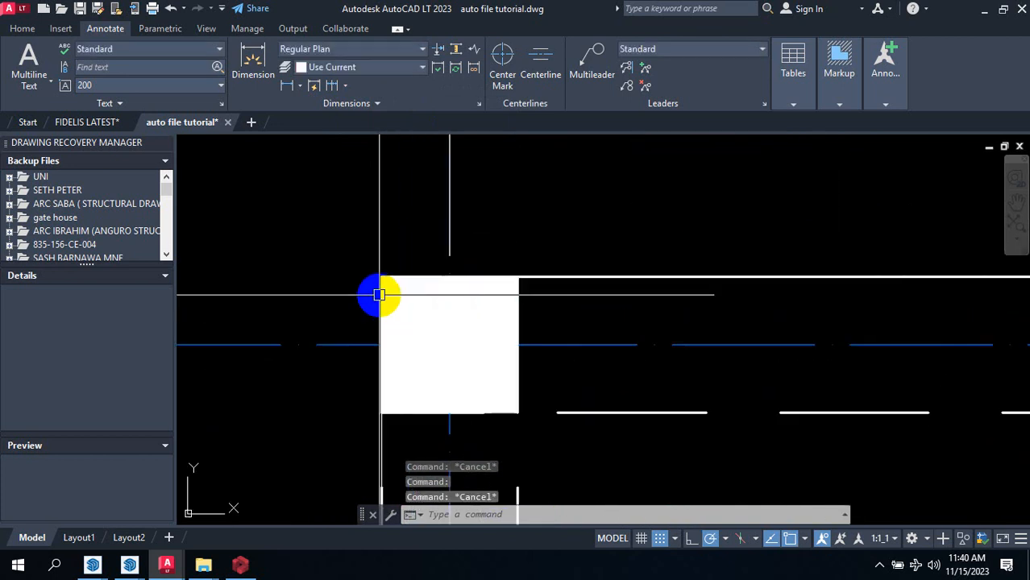
Step: Review the floor beam plan's columns along grid A, the beam labels and the slab panels P1 and P3
scroll(373, 273, down, 5)
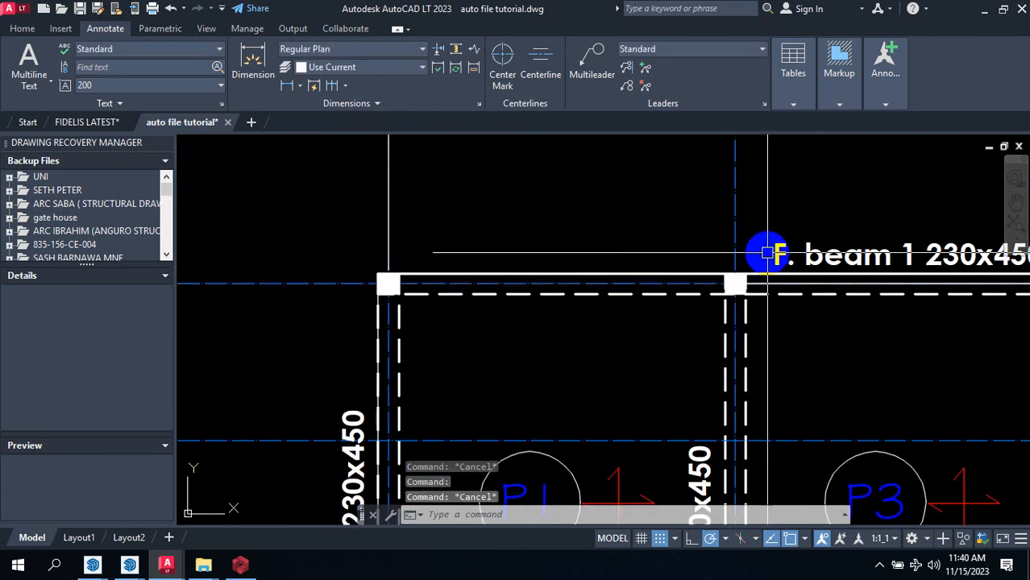
scroll(464, 214, down, 4)
scroll(708, 214, down, 4)
scroll(662, 239, up, 8)
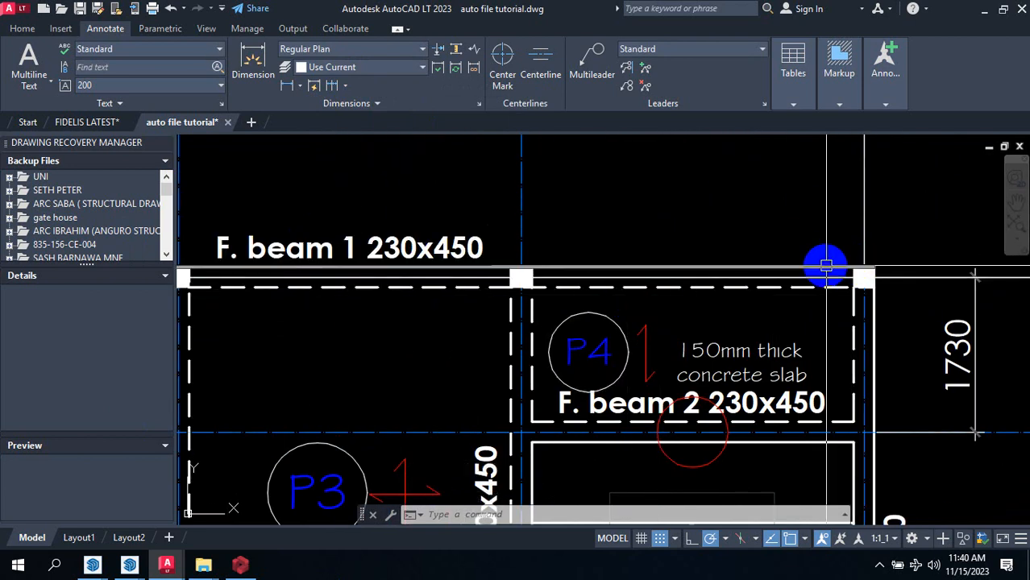
scroll(826, 265, down, 5)
scroll(545, 391, down, 5)
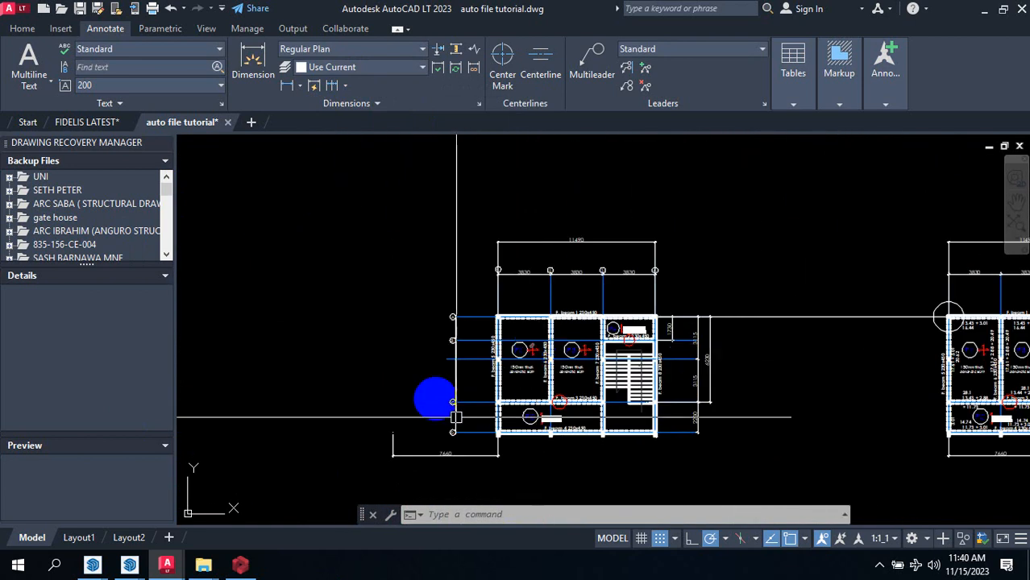
scroll(432, 396, up, 3)
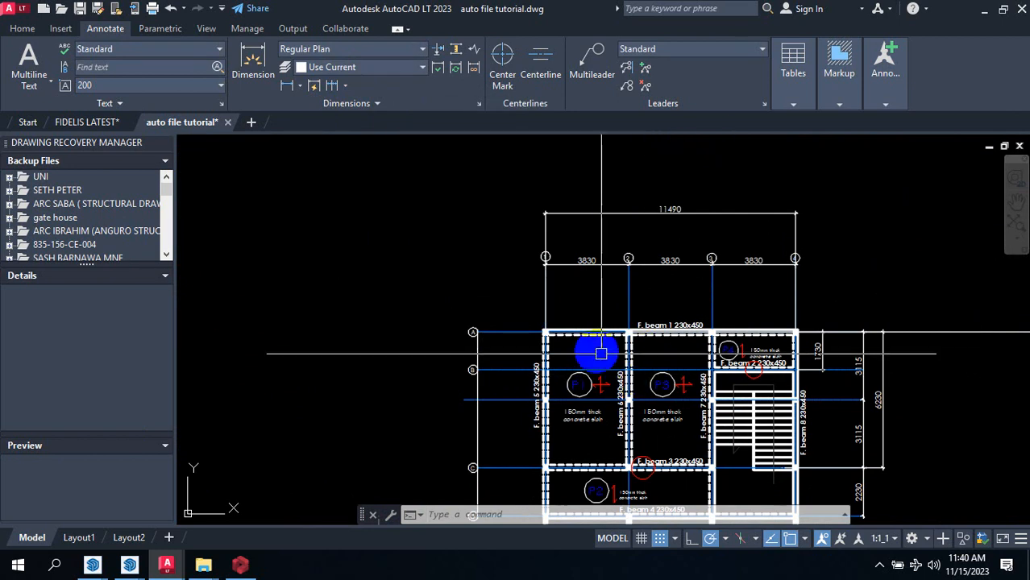
scroll(564, 323, down, 2)
scroll(597, 321, up, 5)
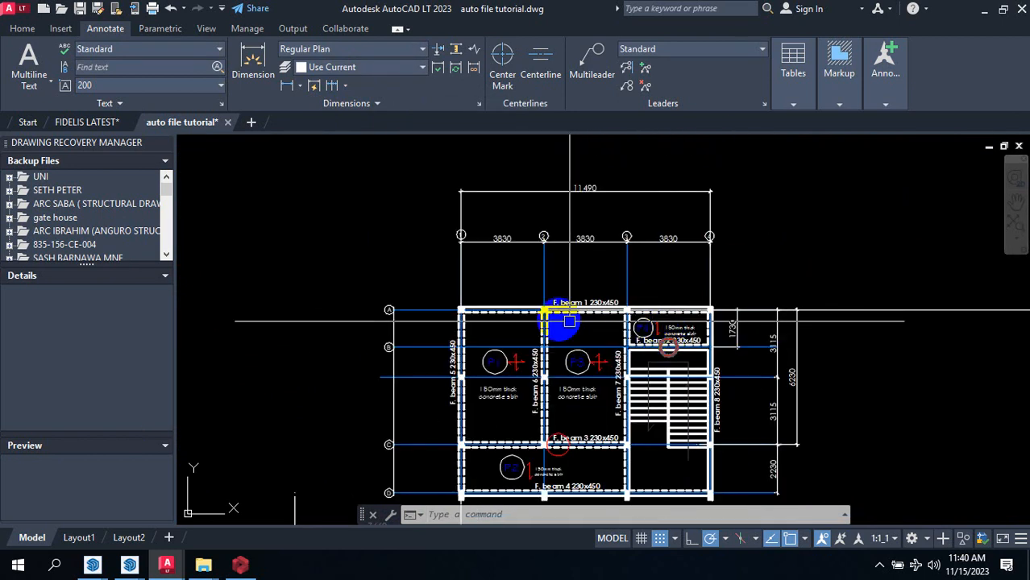
scroll(614, 411, down, 3)
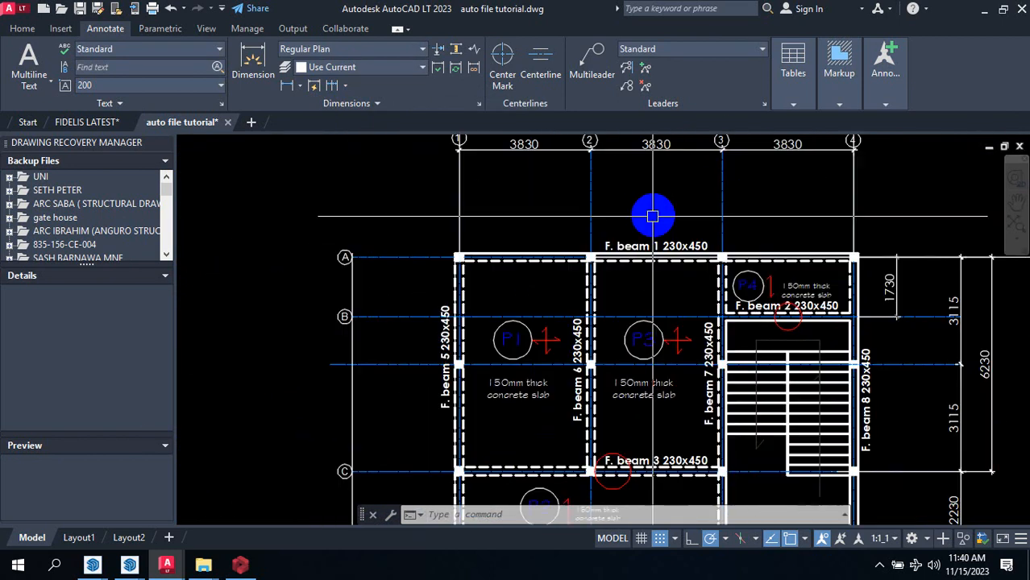
scroll(626, 318, up, 4)
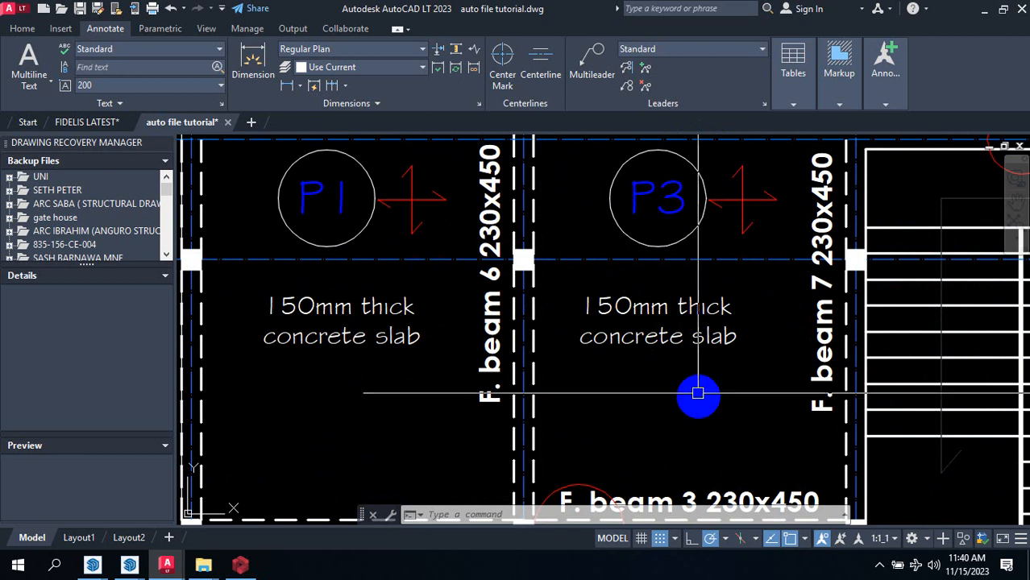
scroll(694, 393, down, 3)
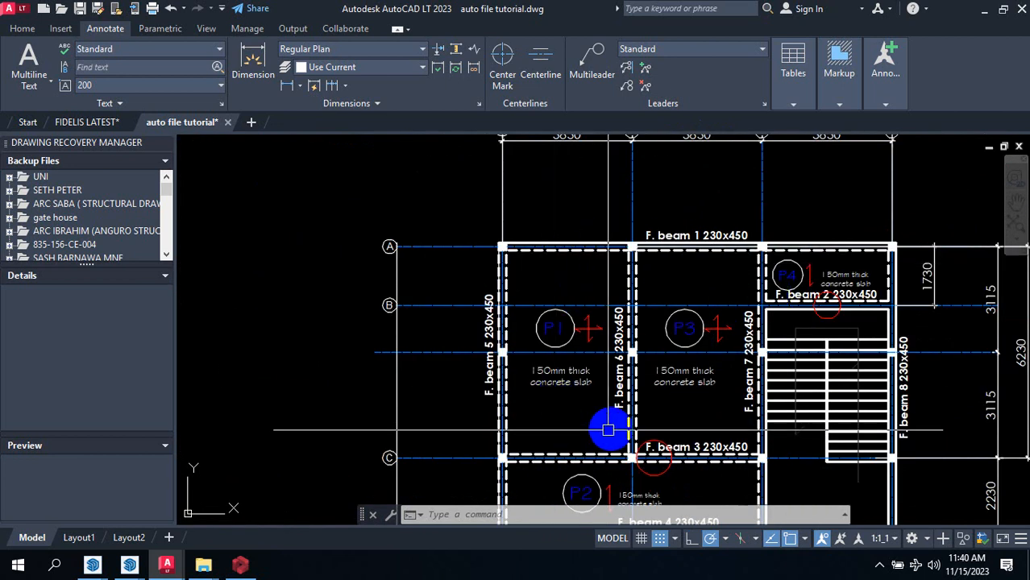
scroll(577, 329, up, 5)
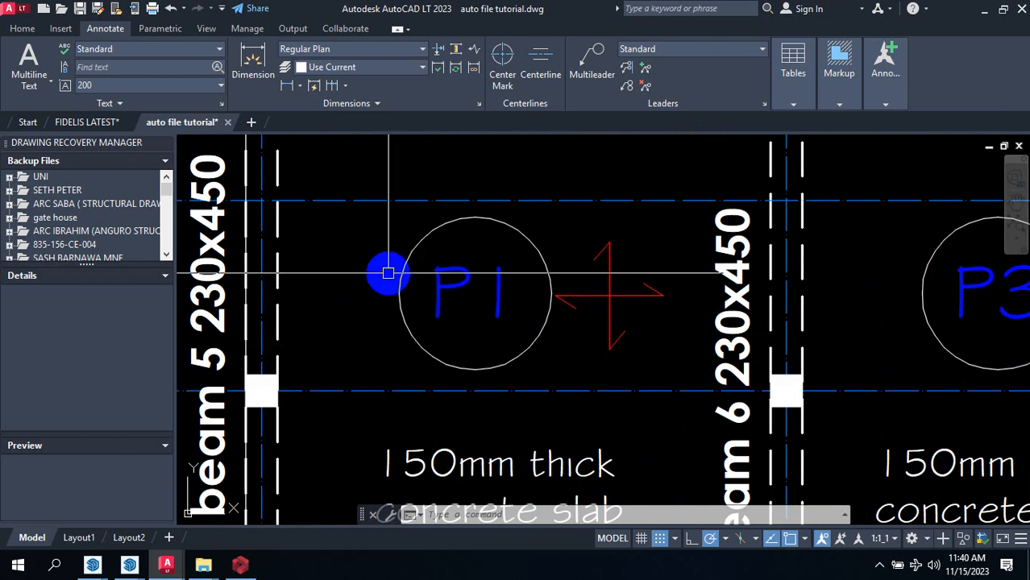
scroll(386, 274, down, 3)
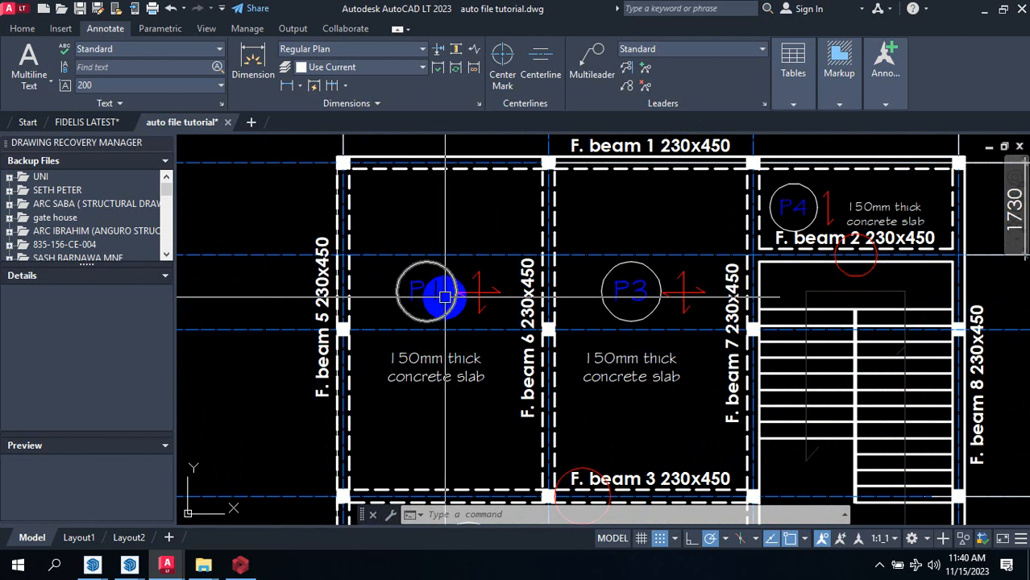
Step: Examine slab panels P1 and P3 and the columns along grid A of the floor beam plan
scroll(437, 311, down, 4)
scroll(501, 395, up, 3)
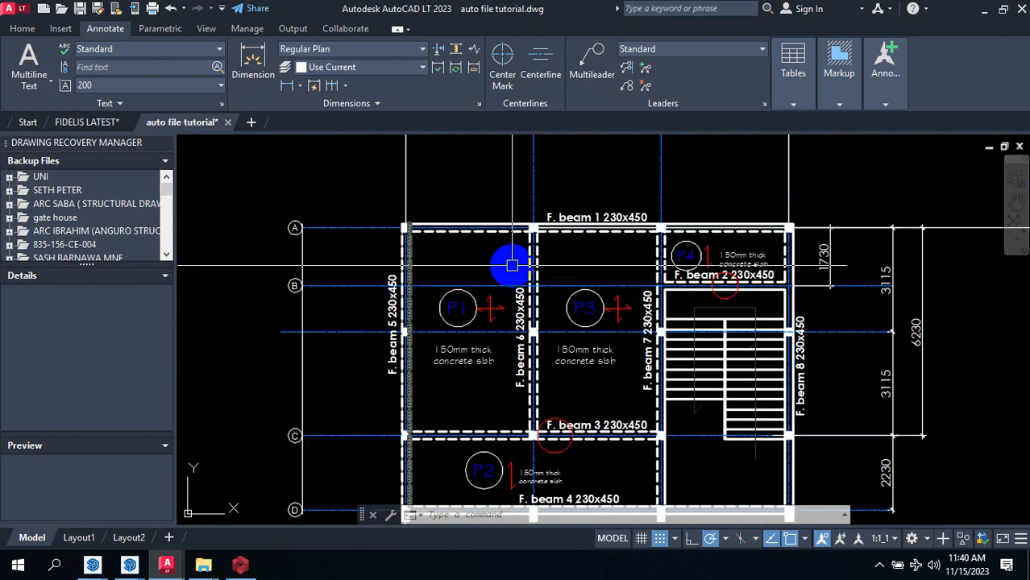
scroll(468, 283, up, 4)
scroll(502, 301, down, 4)
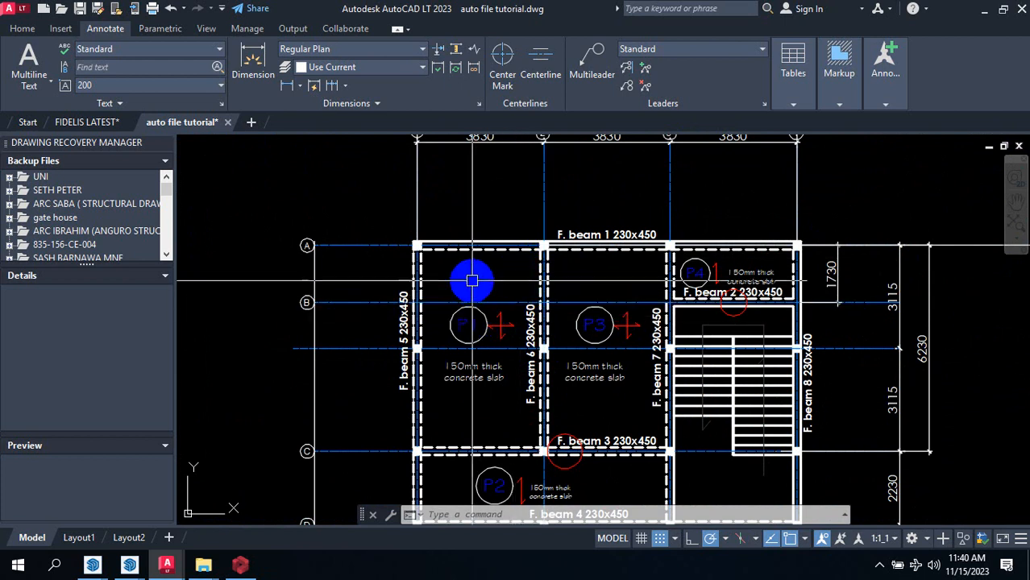
scroll(472, 280, up, 2)
scroll(494, 250, down, 2)
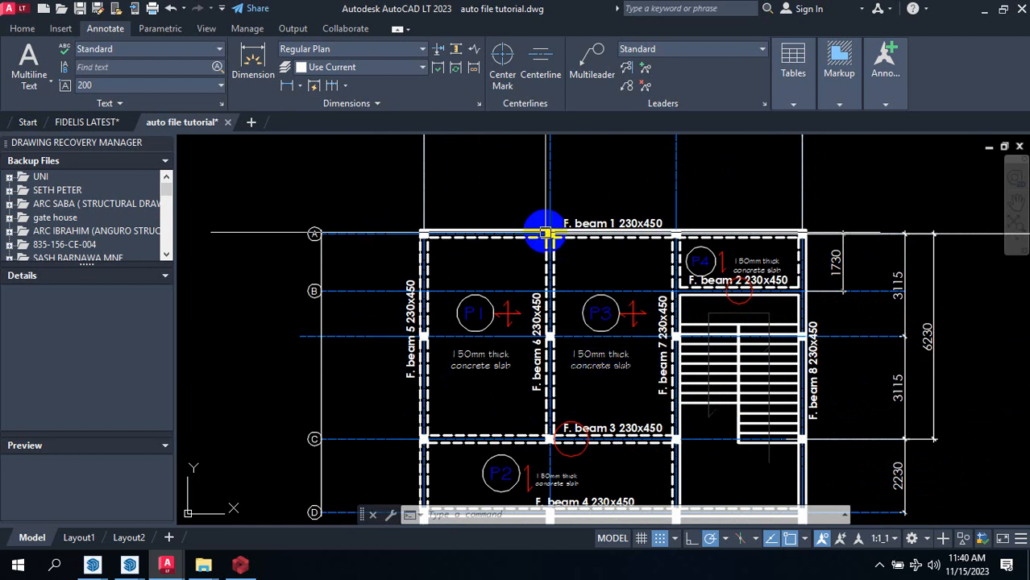
scroll(580, 214, up, 3)
scroll(685, 214, down, 3)
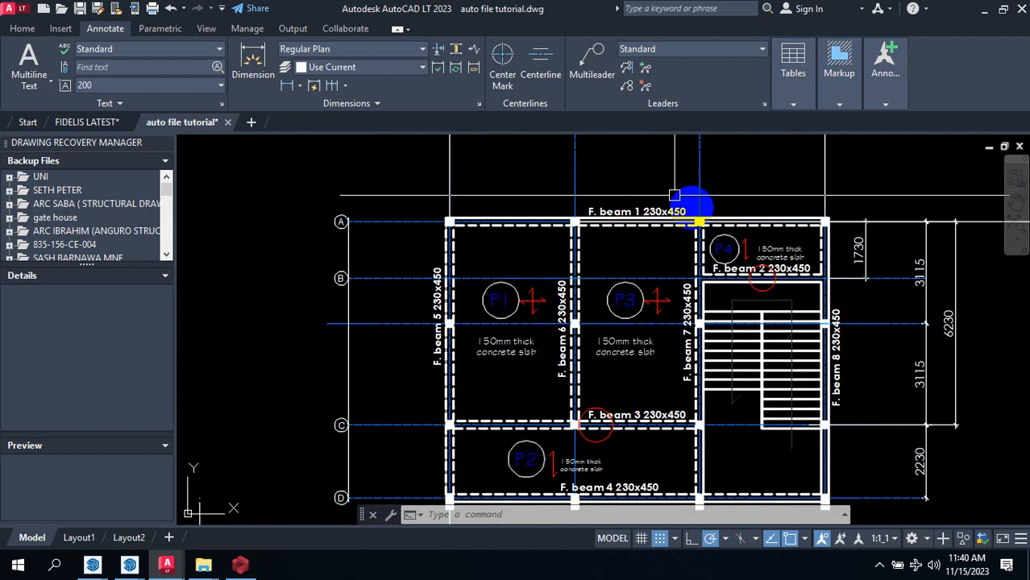
Step: Inspect the column at grid A/3, the circled junction at F. beam 3 and the plan's overall layout
scroll(718, 227, up, 4)
scroll(778, 262, down, 1)
scroll(651, 385, down, 3)
scroll(651, 396, up, 3)
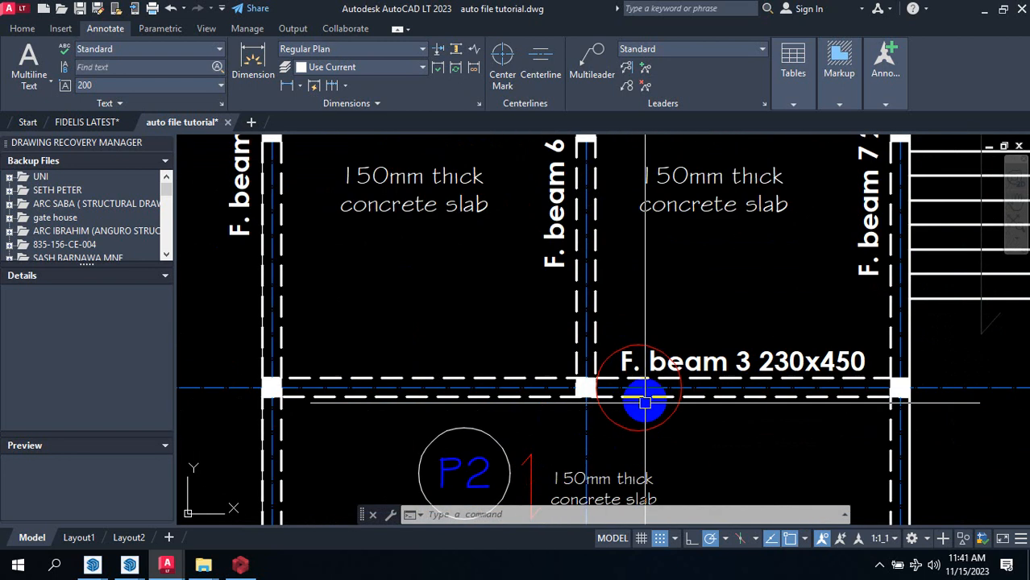
scroll(632, 449, down, 3)
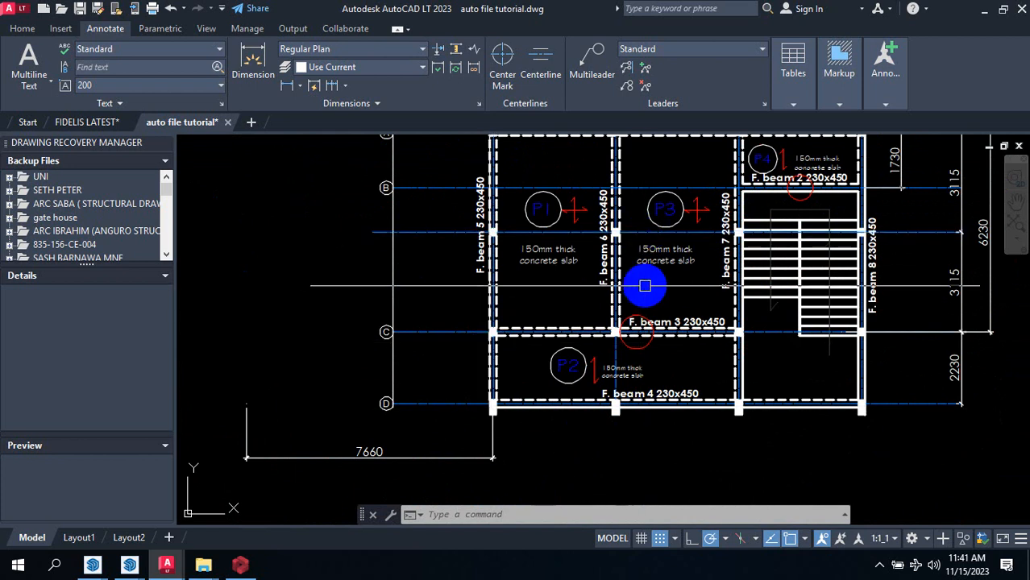
scroll(613, 359, down, 3)
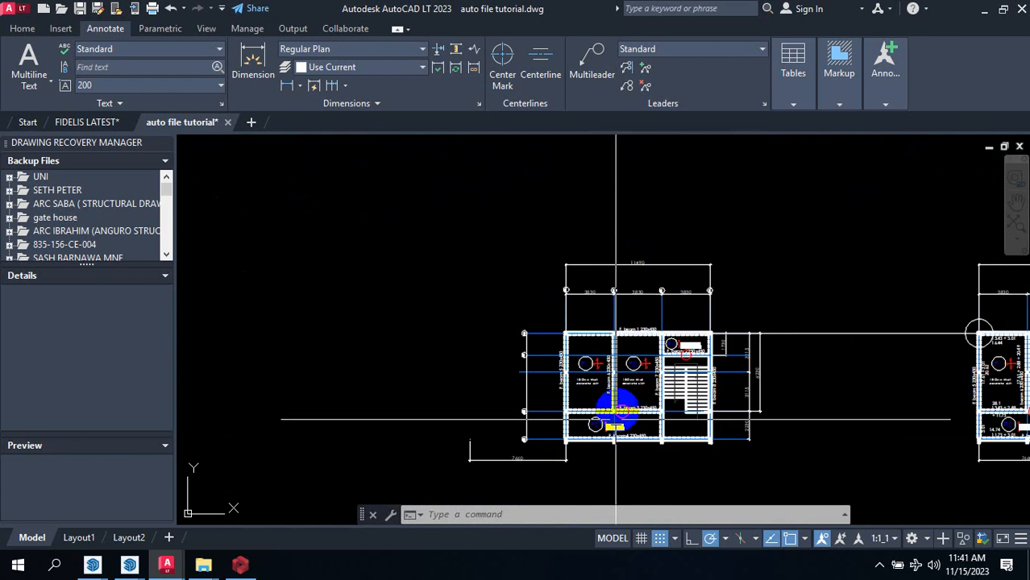
scroll(668, 332, up, 2)
scroll(575, 367, up, 3)
scroll(471, 224, down, 3)
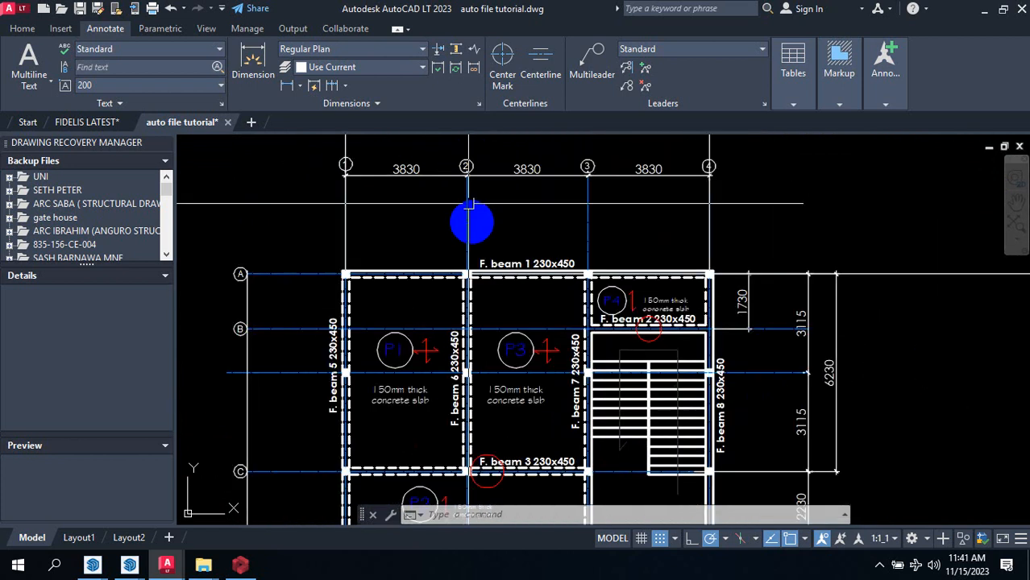
Step: Copy the complete floor beam plan with its grids and dimensions to the empty area beyond the other drawings
scroll(488, 329, down, 2)
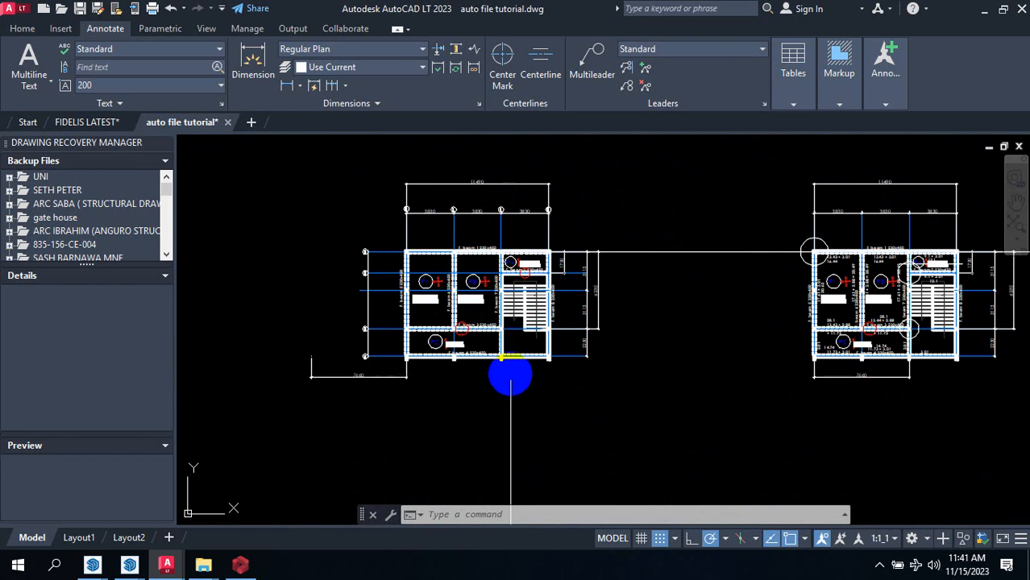
key(Return)
click(292, 139)
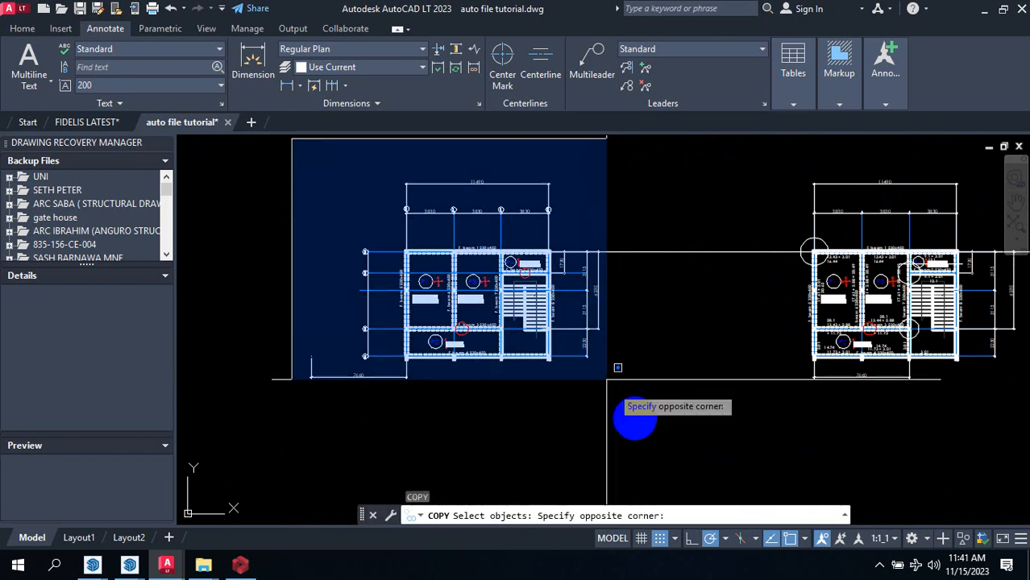
click(707, 448)
key(Return)
click(499, 432)
scroll(292, 416, down, 3)
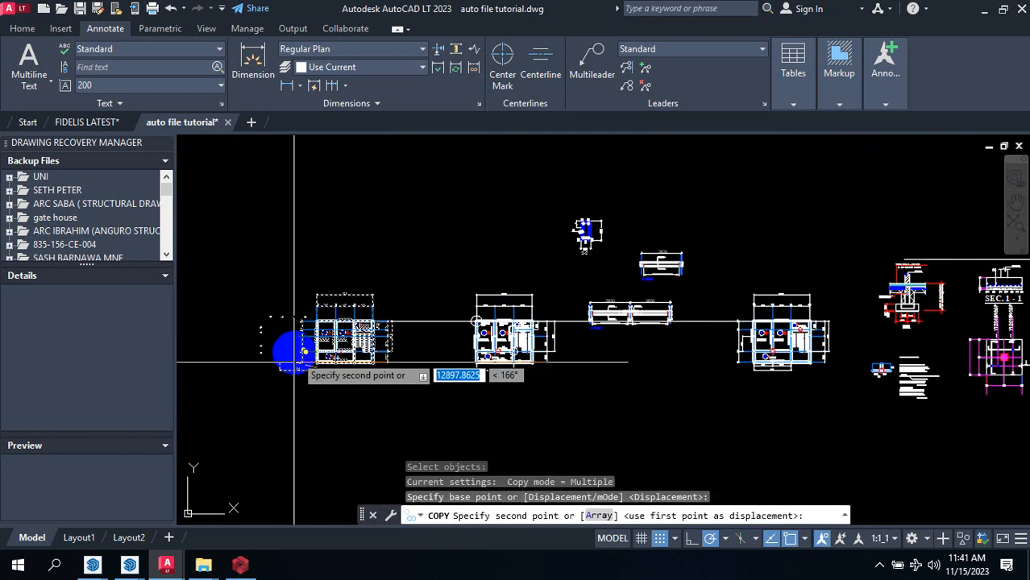
scroll(594, 384, down, 2)
click(783, 368)
key(Escape)
scroll(793, 364, up, 4)
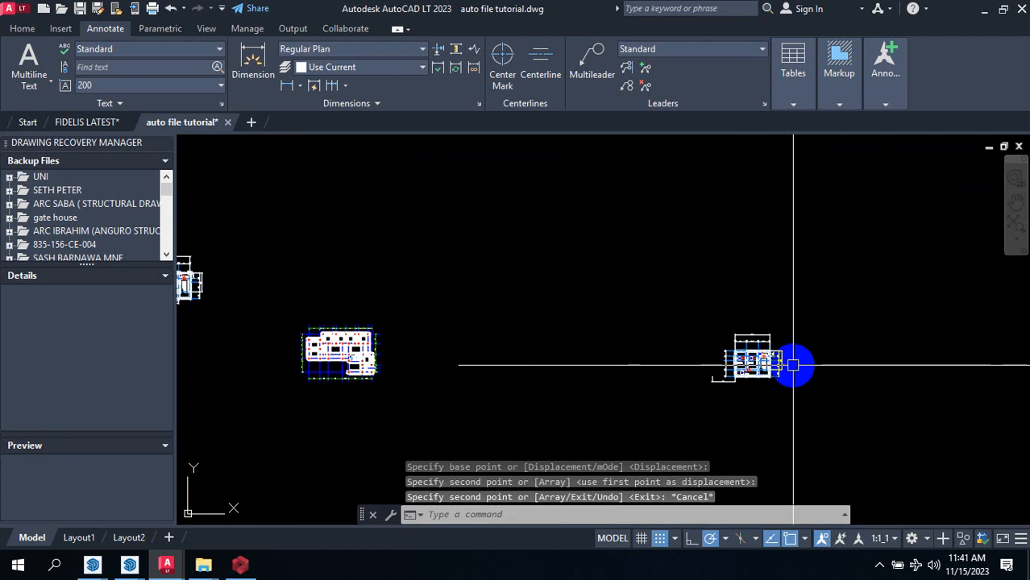
scroll(689, 349, up, 3)
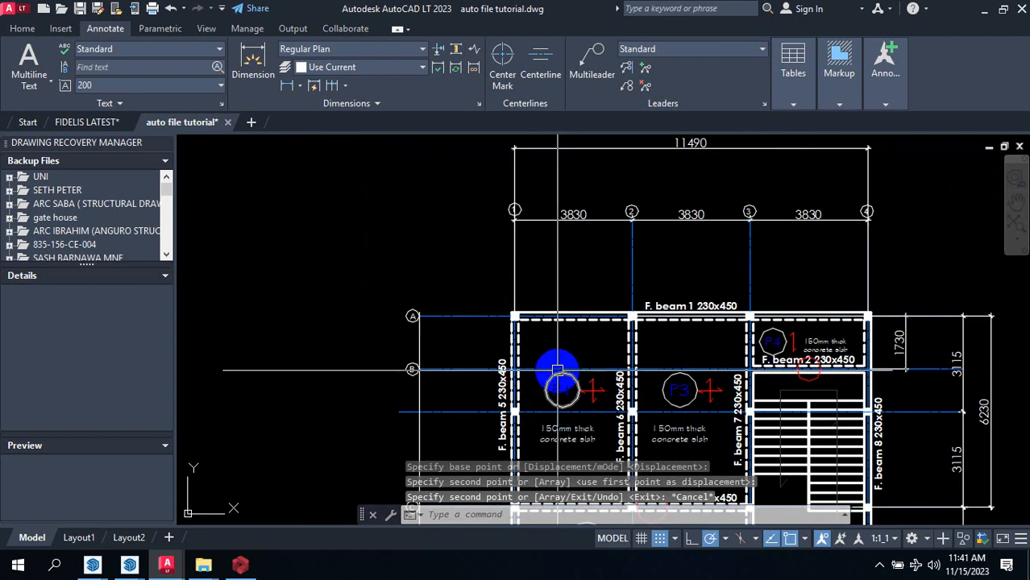
text(e)
key(Return)
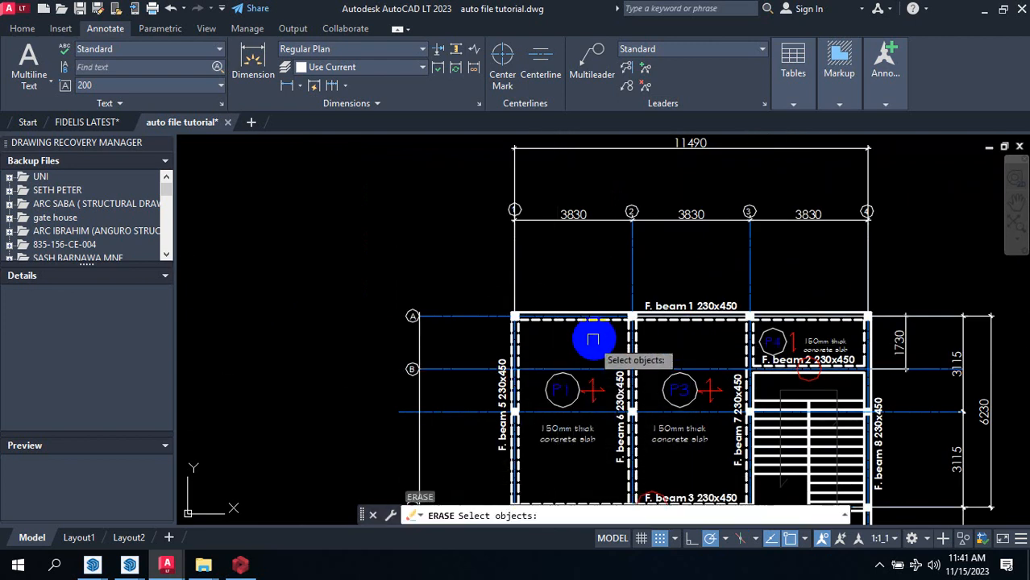
scroll(593, 339, up, 5)
scroll(613, 363, down, 2)
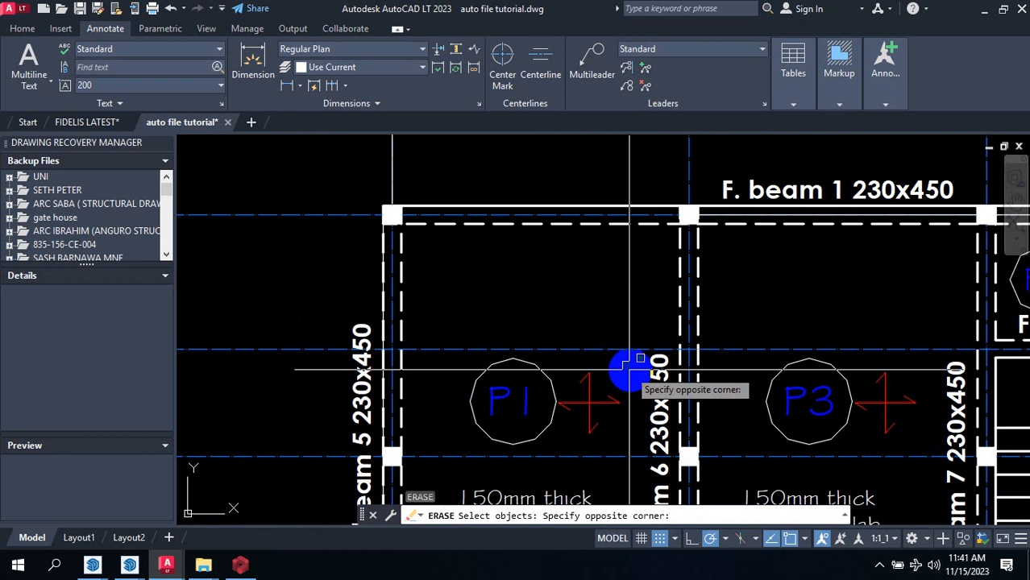
click(621, 377)
key(Escape)
Step: Examine the panel marks, span arrows and slab thickness notes of P1, P4, P3 and P2 in the copied plan
scroll(576, 387, down, 2)
scroll(561, 377, up, 4)
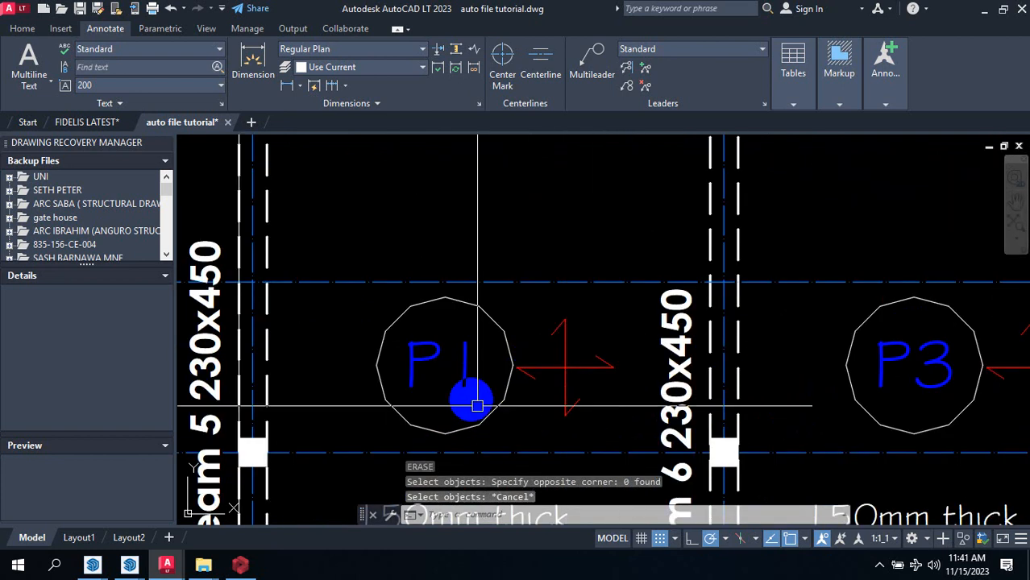
scroll(459, 342, down, 4)
scroll(820, 271, up, 4)
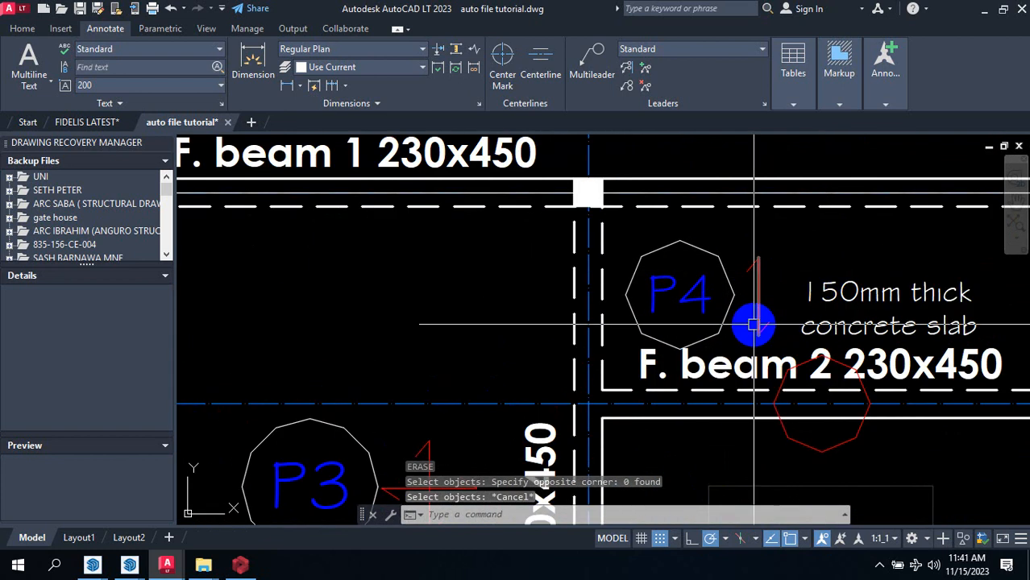
scroll(828, 264, down, 2)
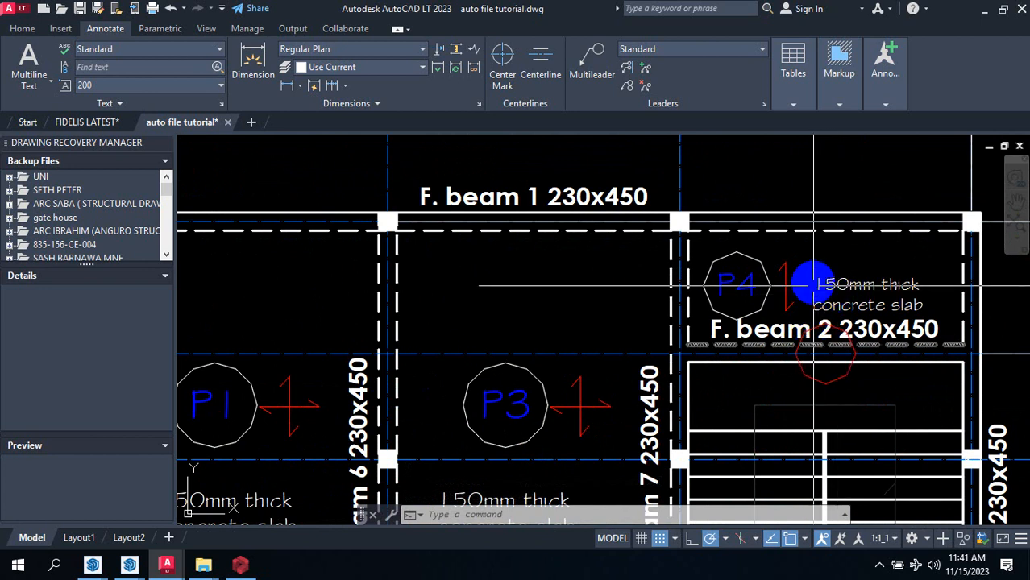
scroll(812, 289, down, 4)
scroll(619, 349, up, 4)
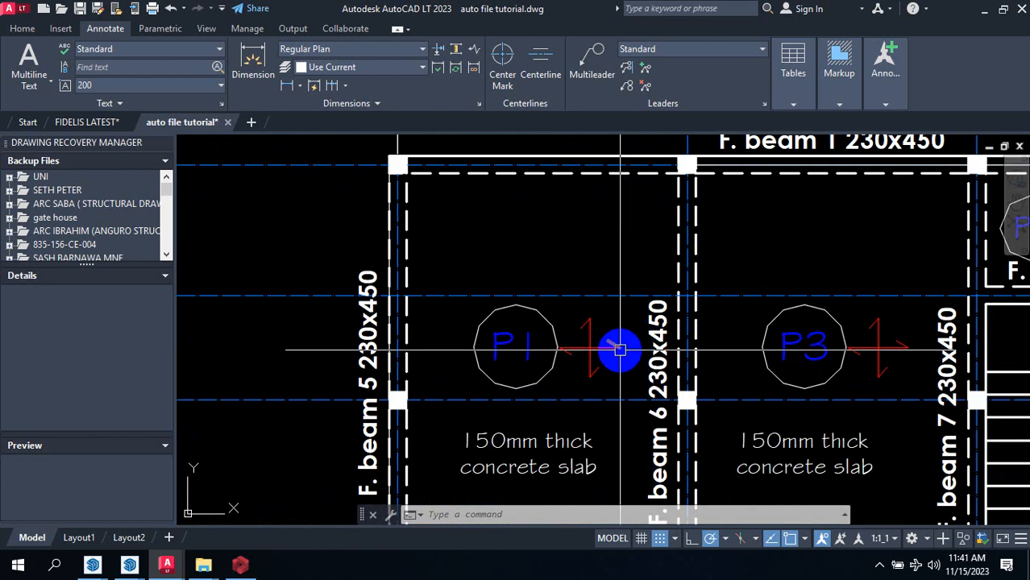
scroll(590, 327, down, 2)
scroll(768, 376, up, 4)
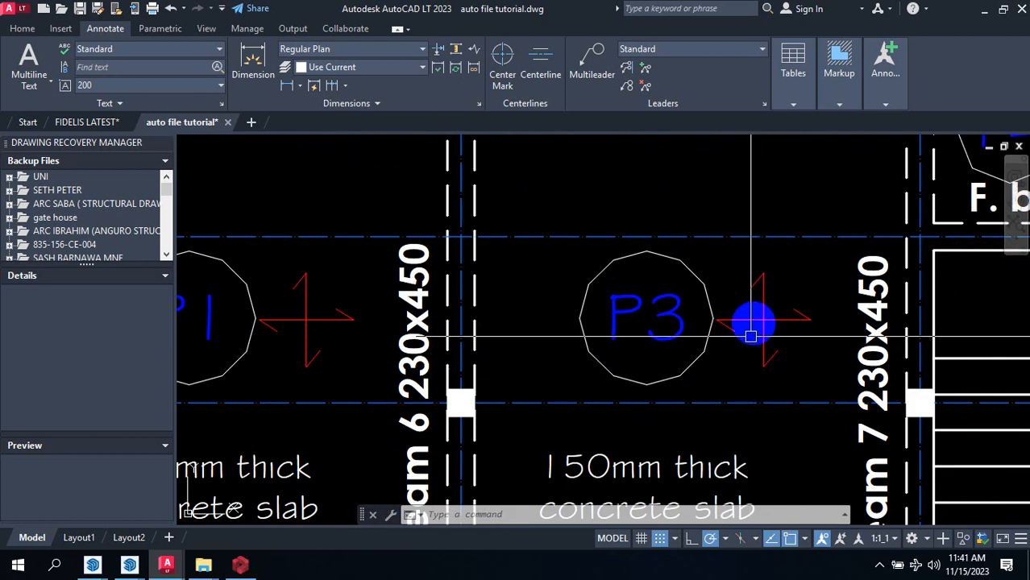
scroll(751, 335, down, 4)
scroll(674, 361, up, 5)
scroll(662, 401, down, 1)
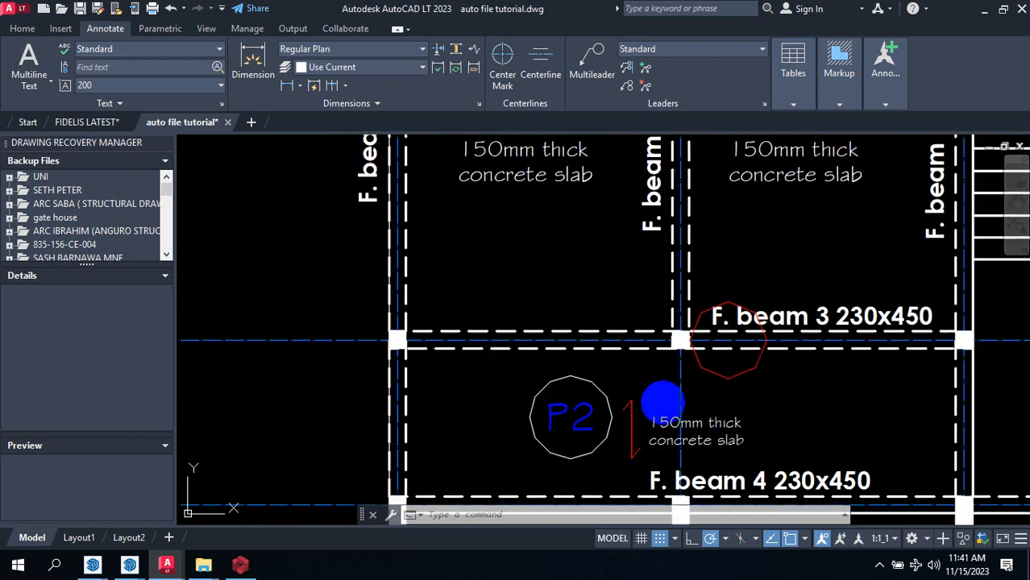
Step: Review the copied plan's beam labels, grid lines A to D and overall layout
scroll(695, 418, down, 5)
scroll(552, 353, up, 4)
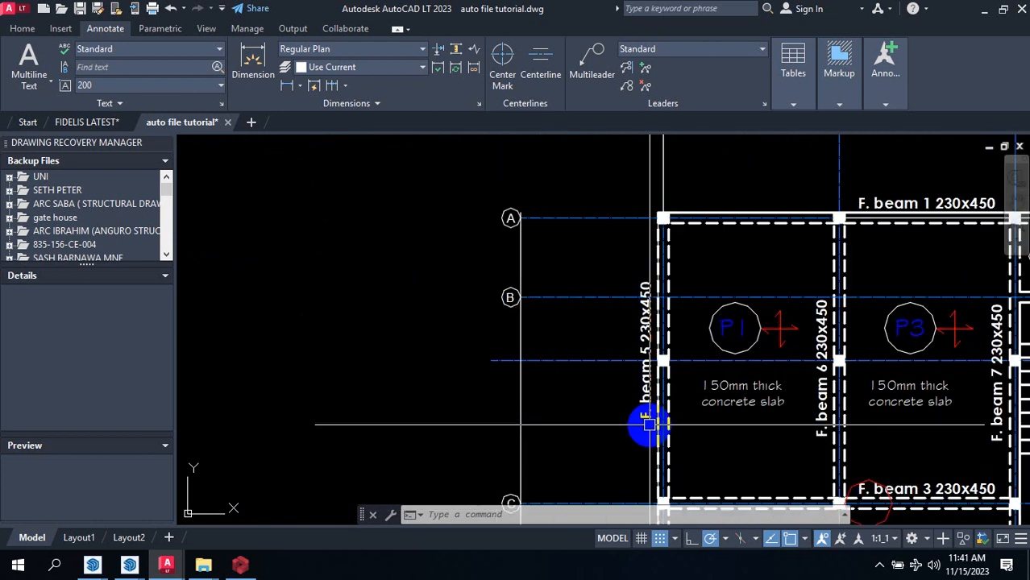
scroll(565, 379, down, 4)
scroll(637, 421, up, 4)
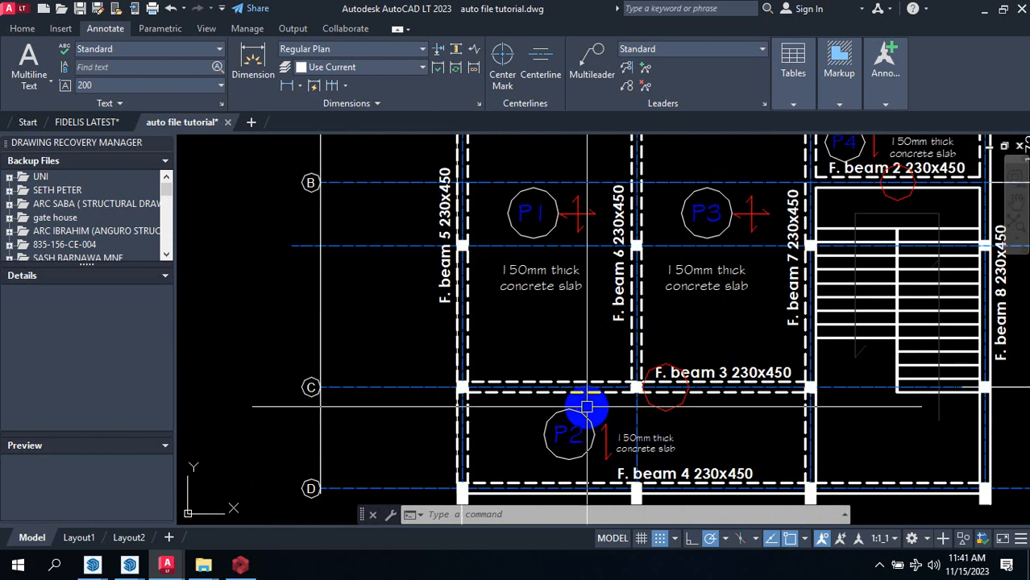
scroll(589, 305, down, 4)
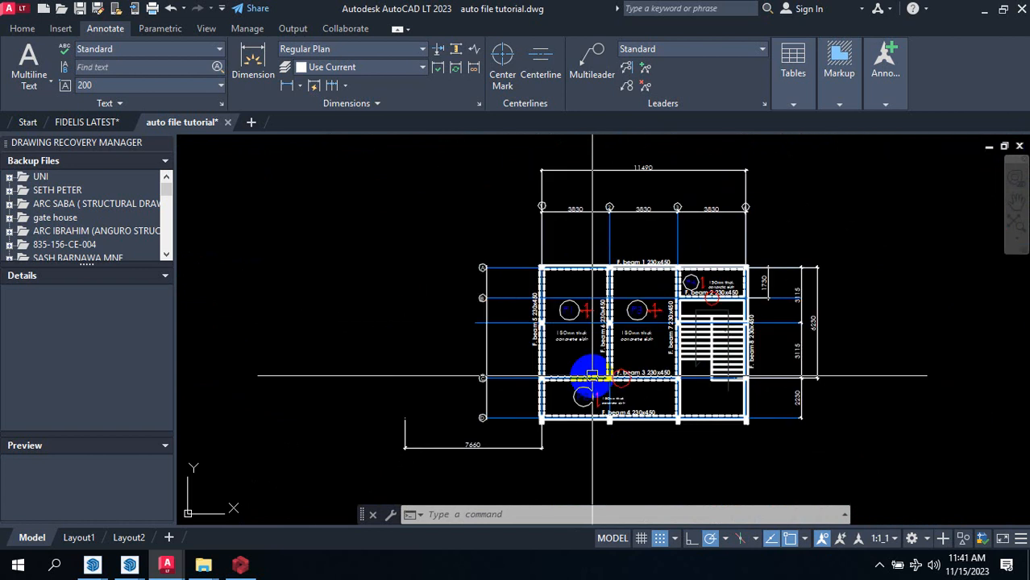
scroll(573, 343, up, 3)
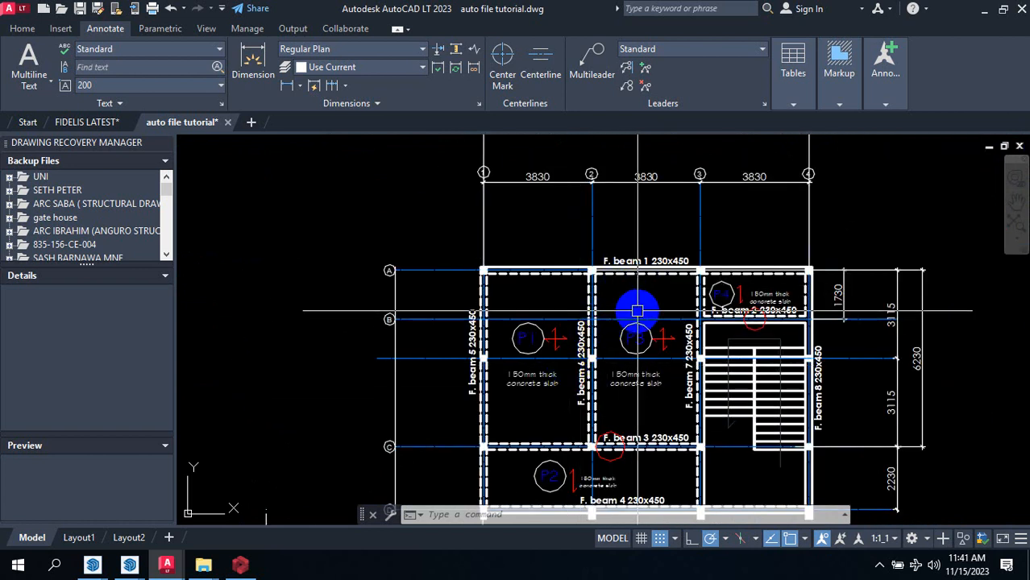
scroll(616, 218, up, 6)
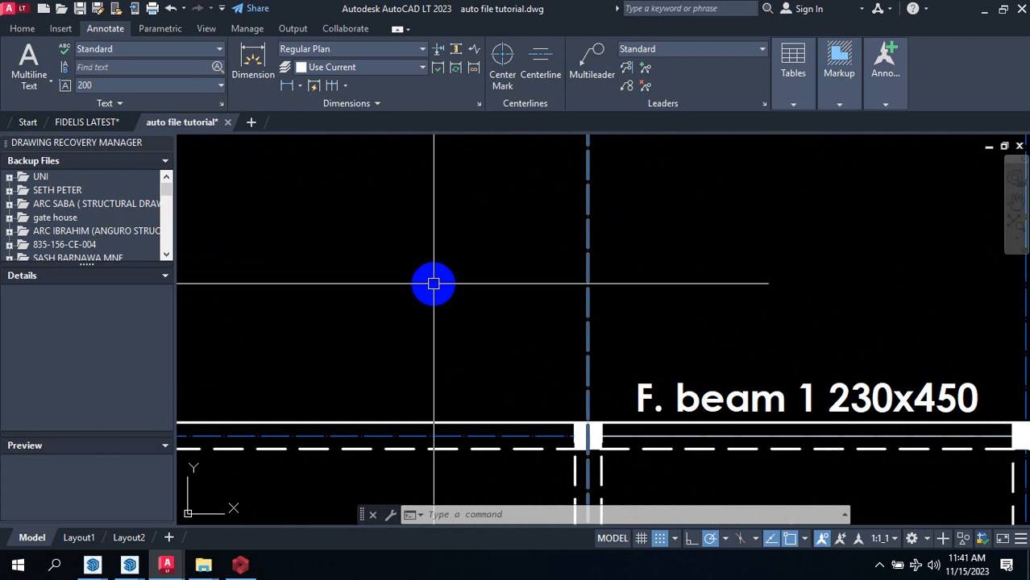
scroll(426, 258, down, 6)
scroll(435, 365, up, 4)
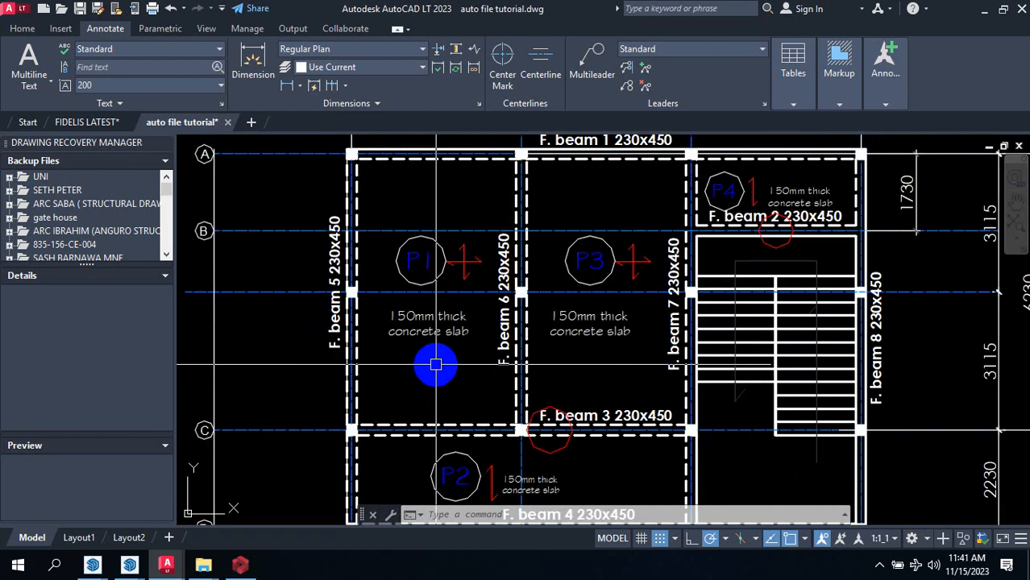
Step: Erase slab panel P1's mark, span arrows and 150mm thick concrete slab note from the copied plan
text(e)
key(Return)
scroll(349, 200, up, 3)
click(350, 138)
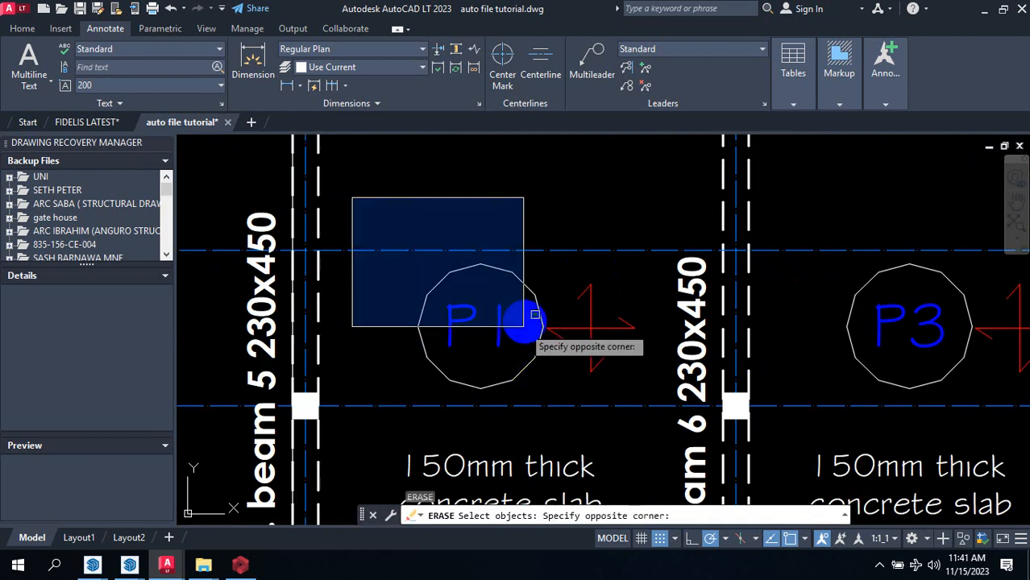
scroll(574, 415, down, 3)
click(574, 415)
key(Return)
Step: Erase slab panel P3's mark, span arrows and thickness note between F. beams 6 and 7
key(Return)
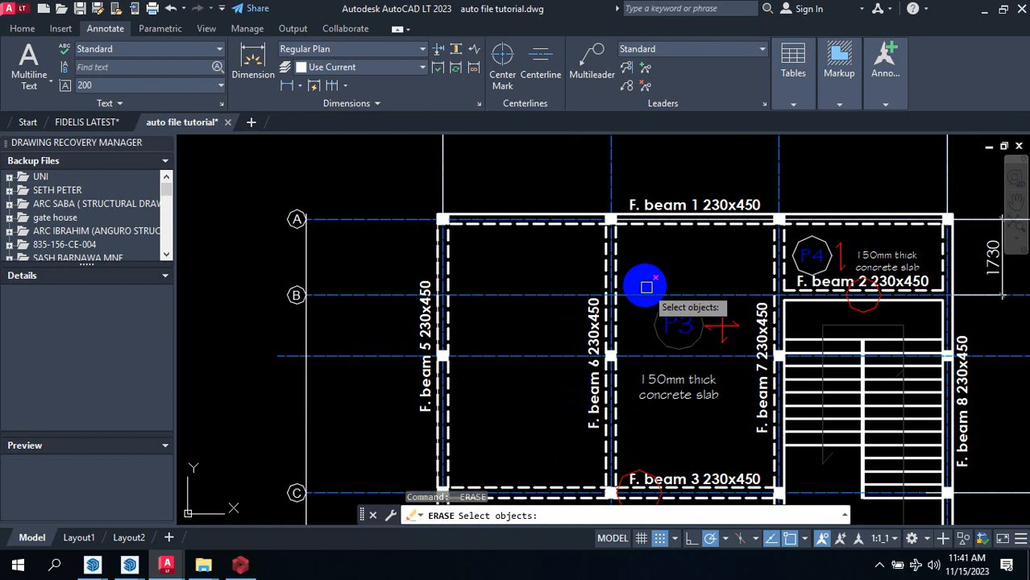
click(629, 266)
click(732, 447)
key(Return)
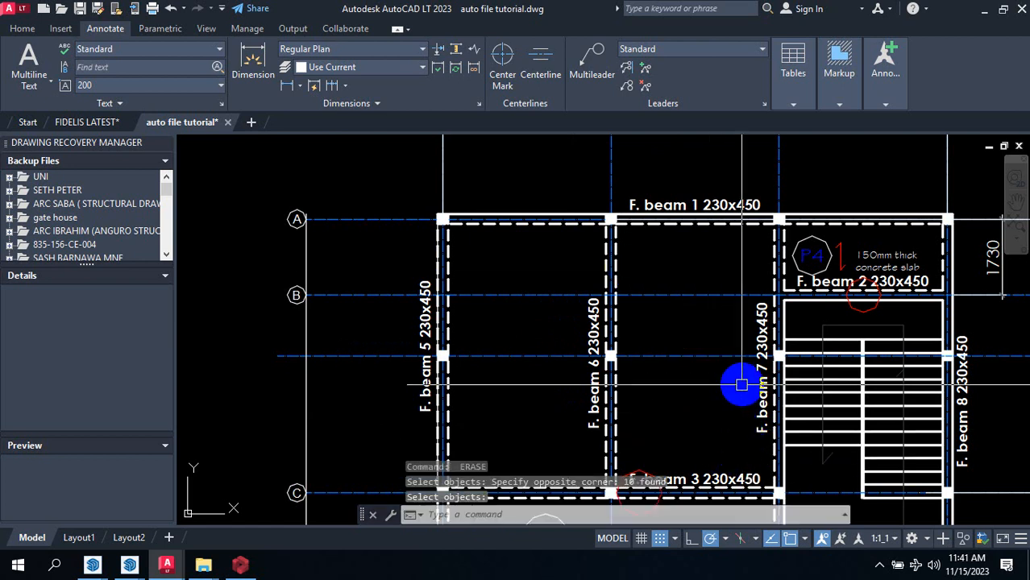
Step: Erase slab panel P4's mark, circle, span arrow and thickness note above F. beam 2
key(Return)
scroll(917, 225, up, 2)
scroll(520, 263, up, 3)
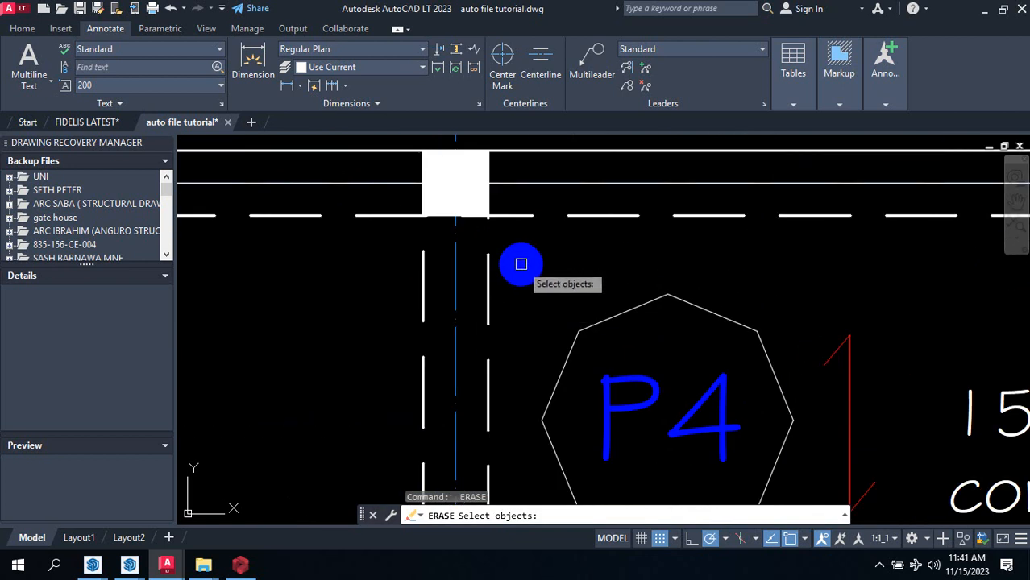
click(517, 262)
scroll(649, 372, down, 3)
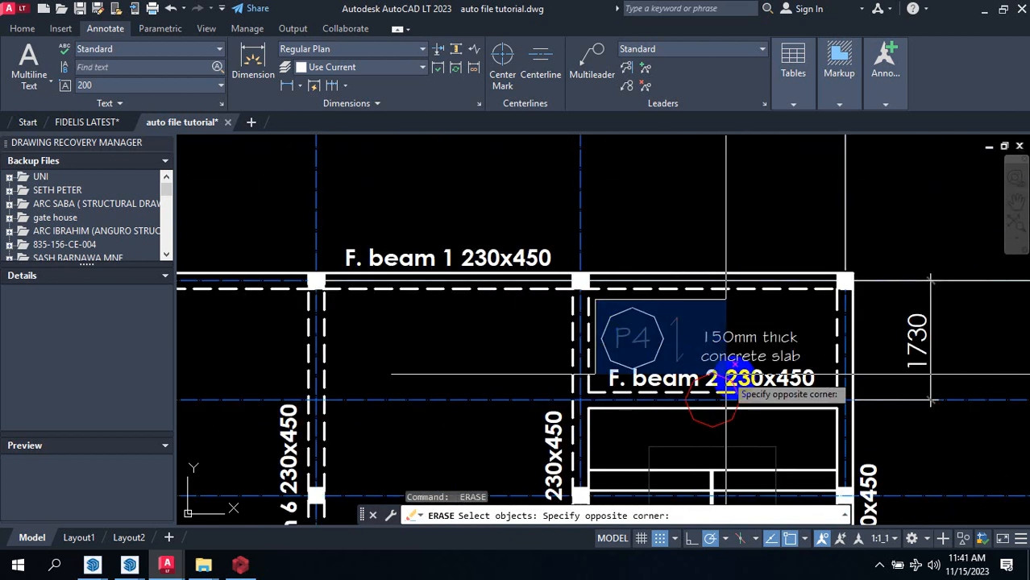
click(824, 353)
key(Return)
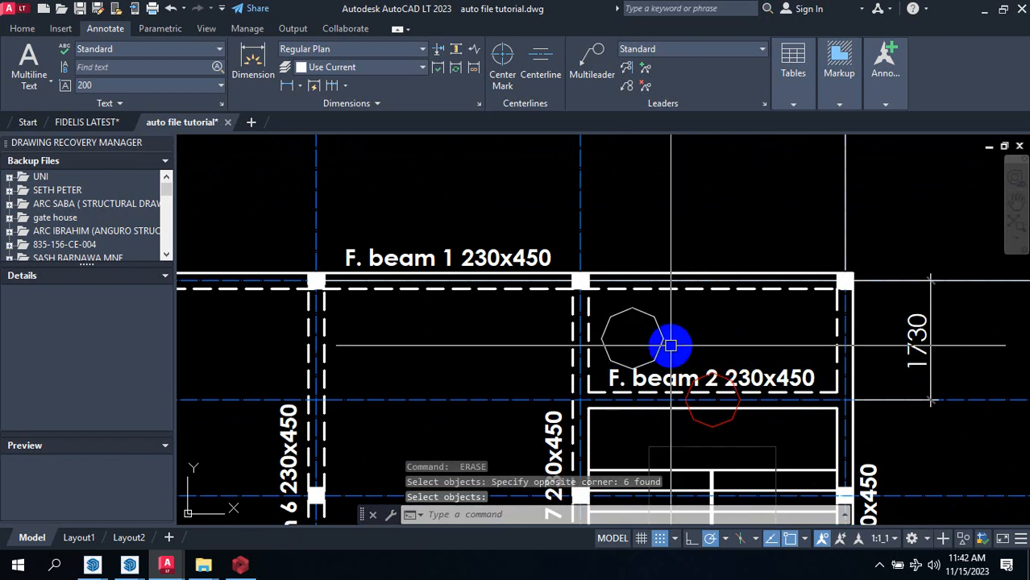
text(e)
key(Return)
click(452, 244)
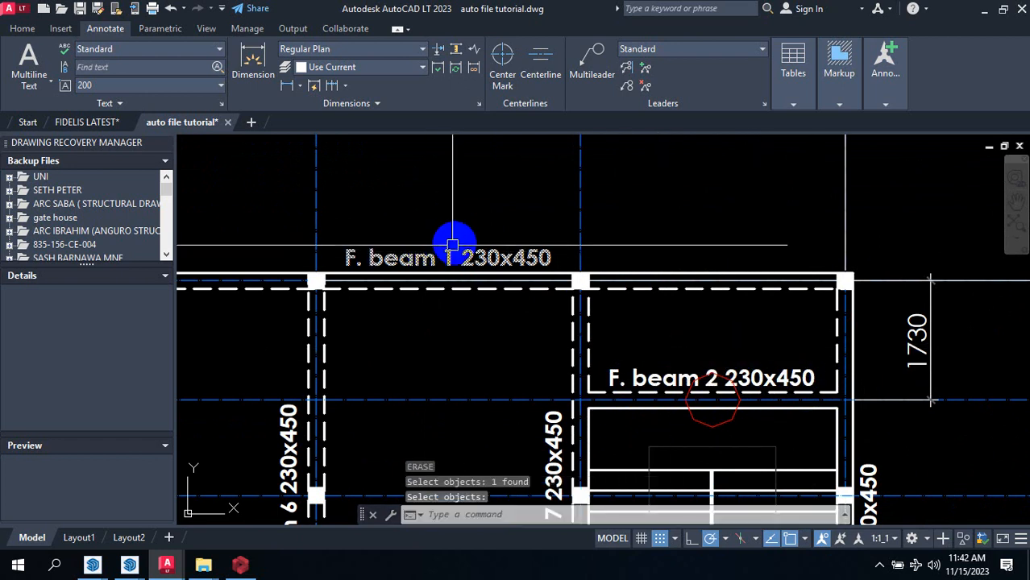
right_click(466, 259)
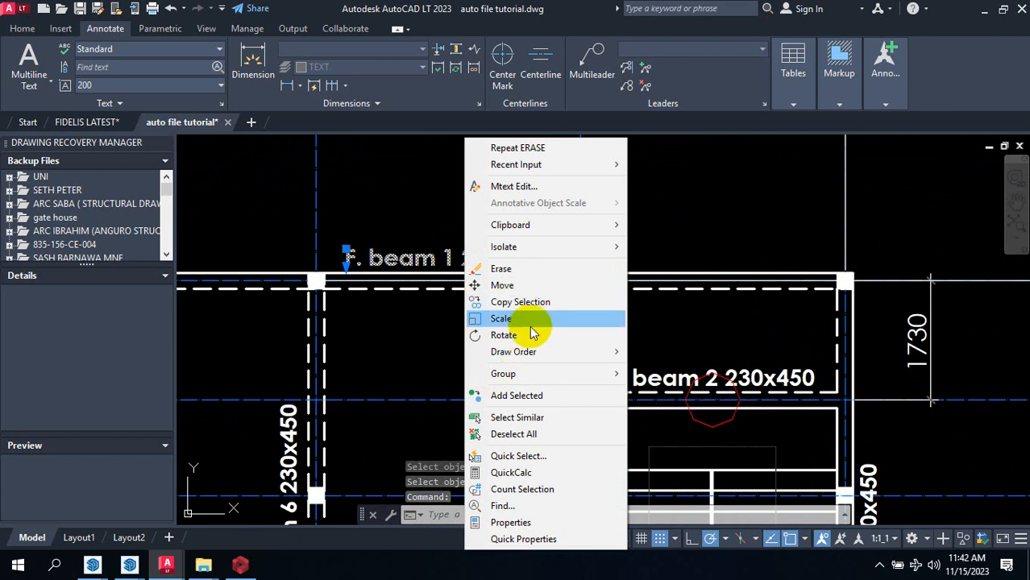
click(534, 417)
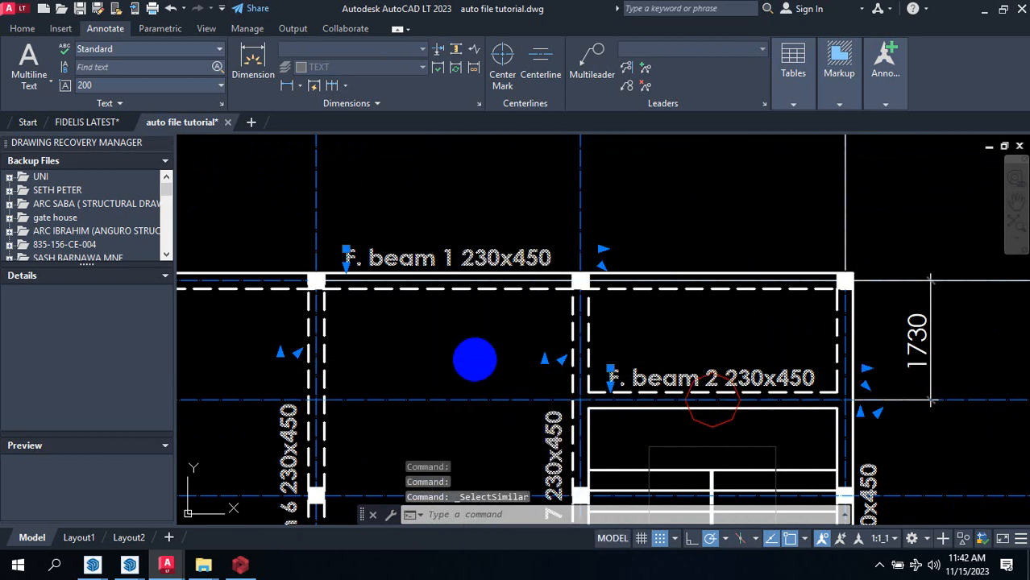
key(Escape)
Step: Write the entire copied floor beam plan out as a separate drawing file named NEW DESIGN in the Documents folder
scroll(582, 294, down, 8)
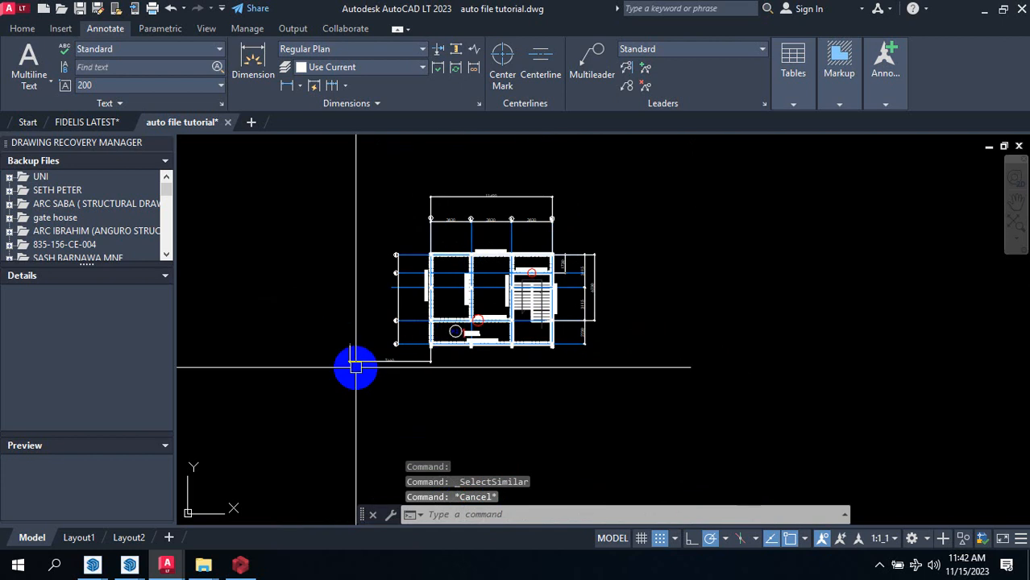
click(327, 177)
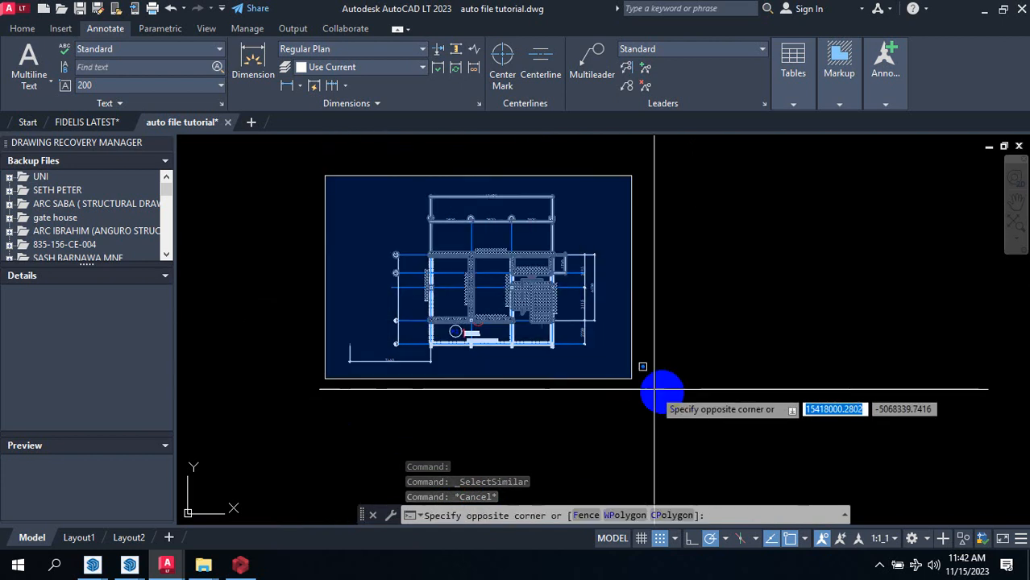
click(664, 400)
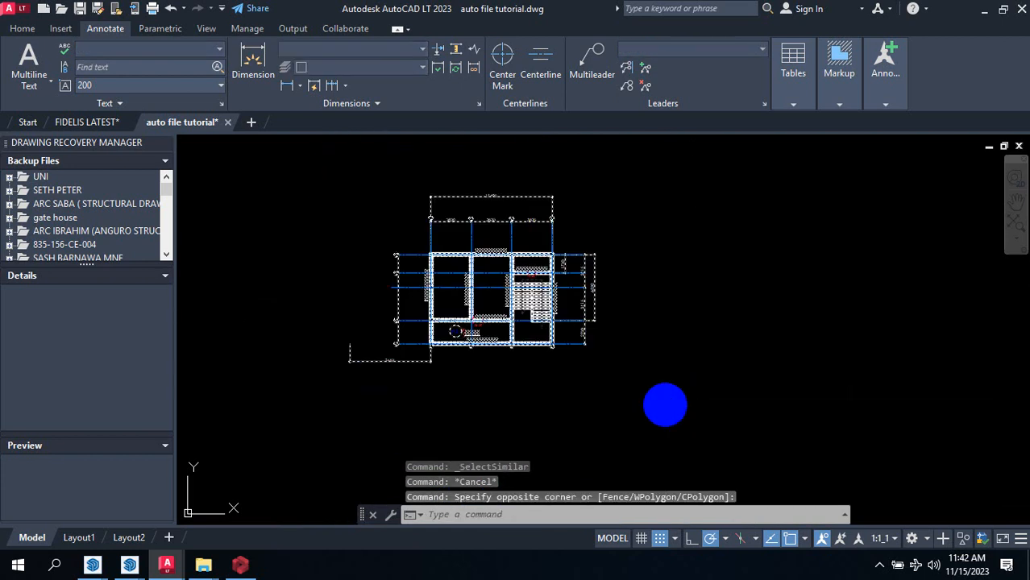
text(w)
key(Return)
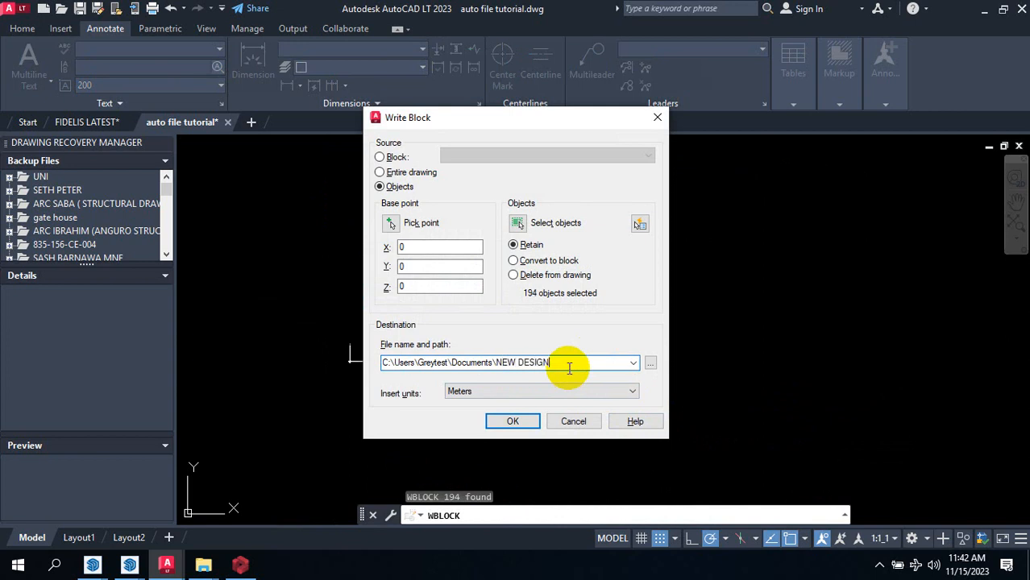
click(514, 422)
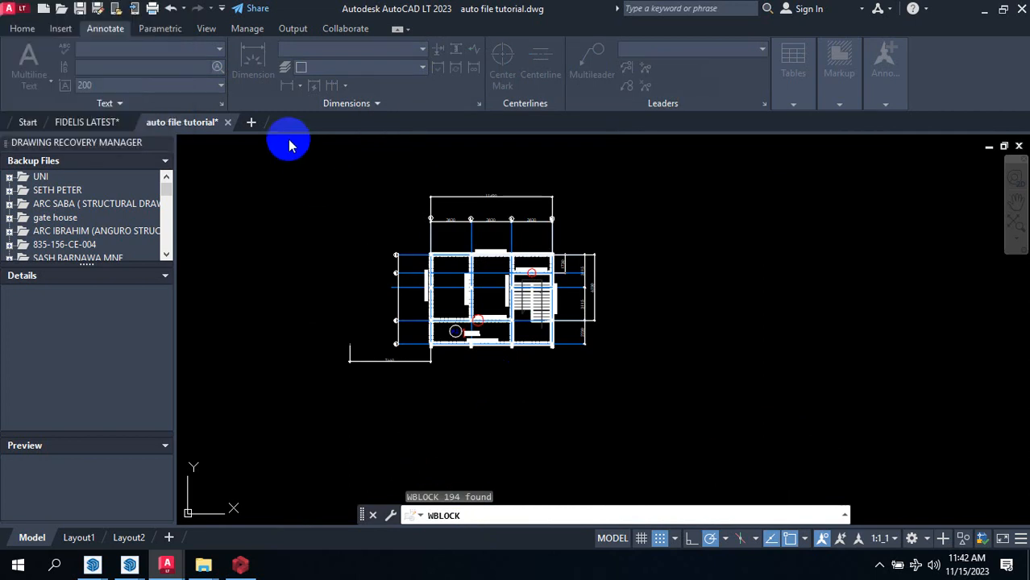
Step: Find the NEW DESIGN drawing through the Windows search, go to its file location and open it in AutoCAD
click(22, 573)
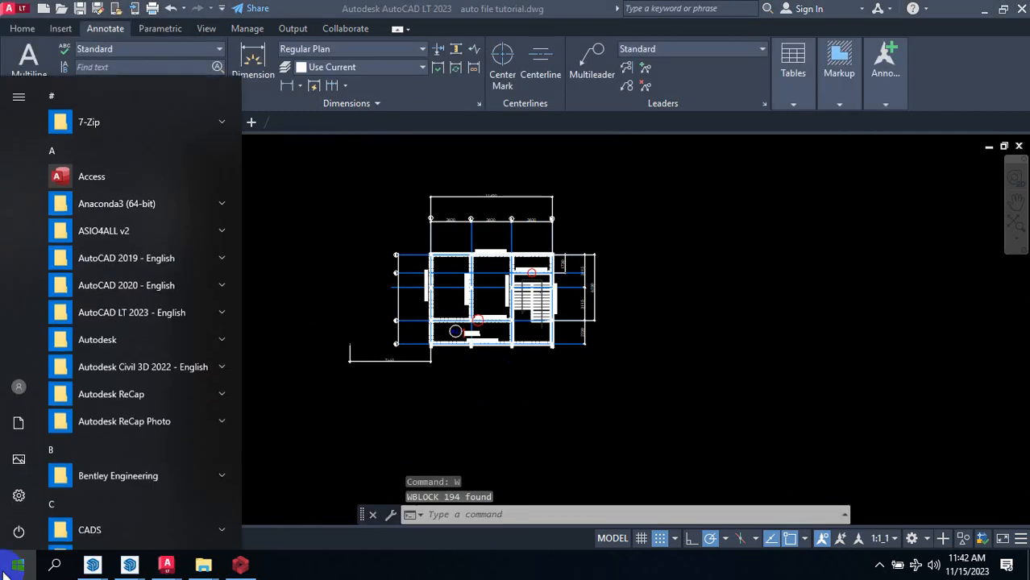
text(NEW DESIGN)
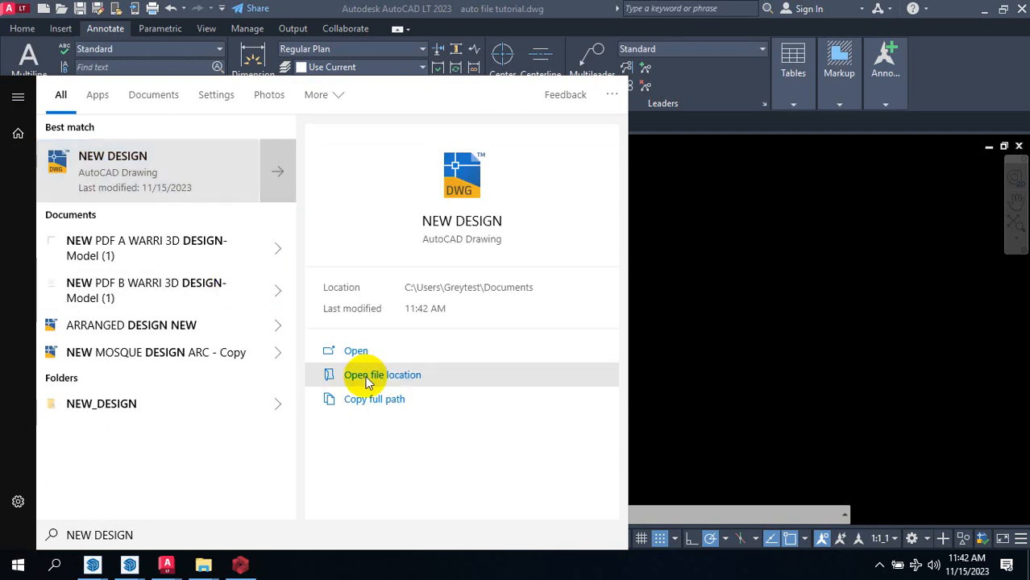
click(366, 378)
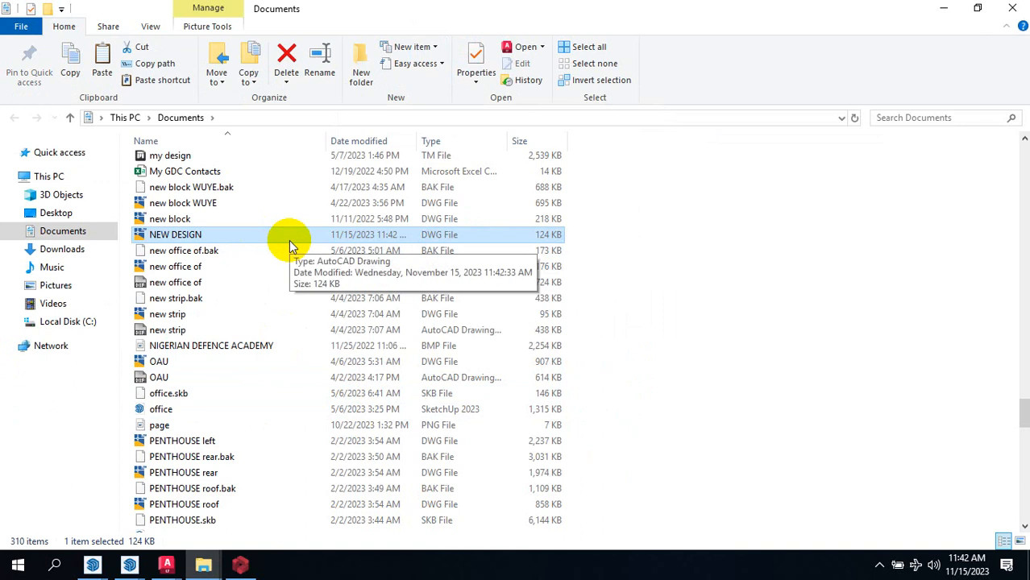
double_click(288, 240)
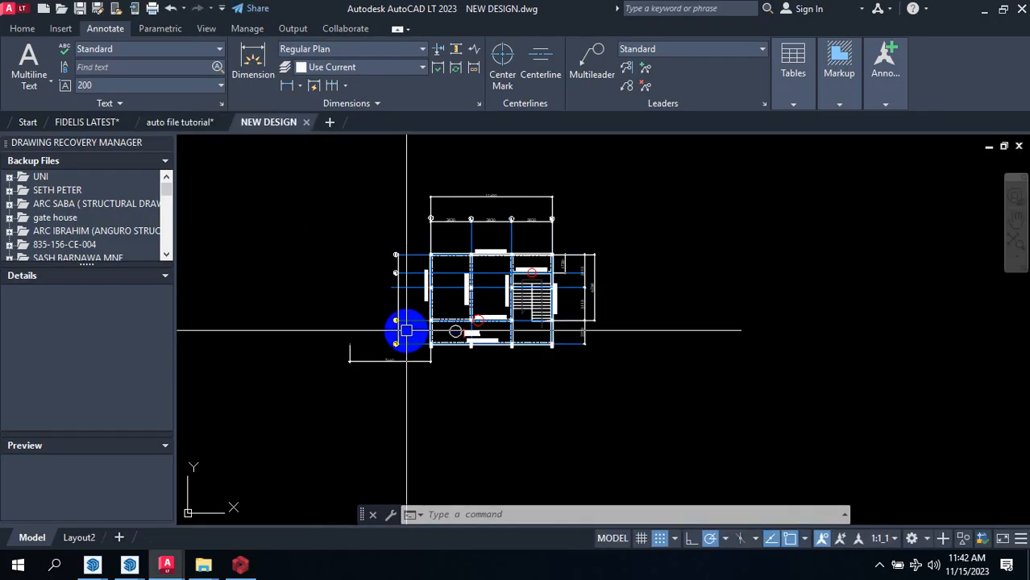
Step: Erase all F. beam labels from the NEW DESIGN plan by selecting every text similar to the F. beam 1 label
scroll(545, 269, down, 2)
scroll(570, 237, up, 5)
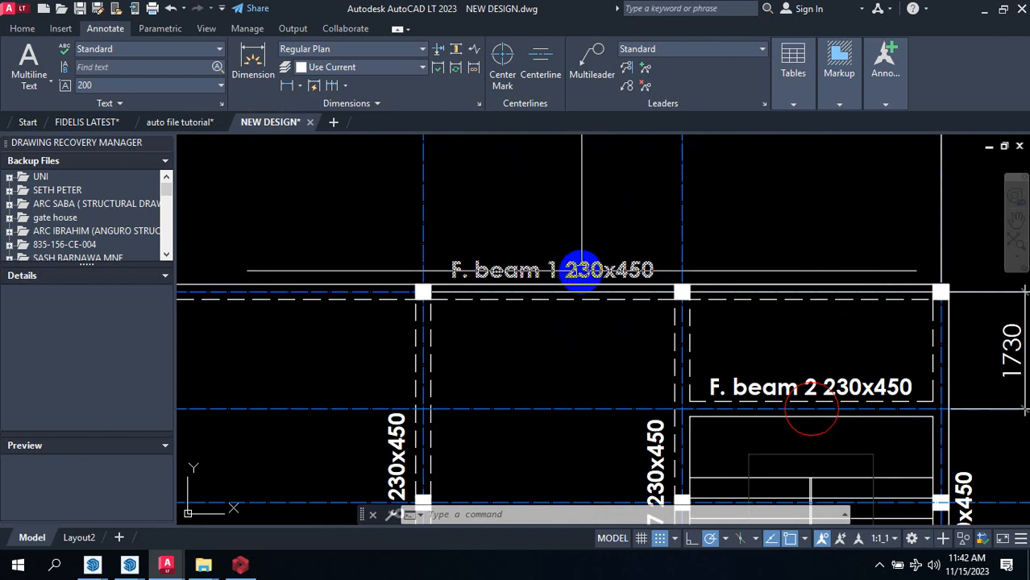
click(569, 268)
right_click(568, 269)
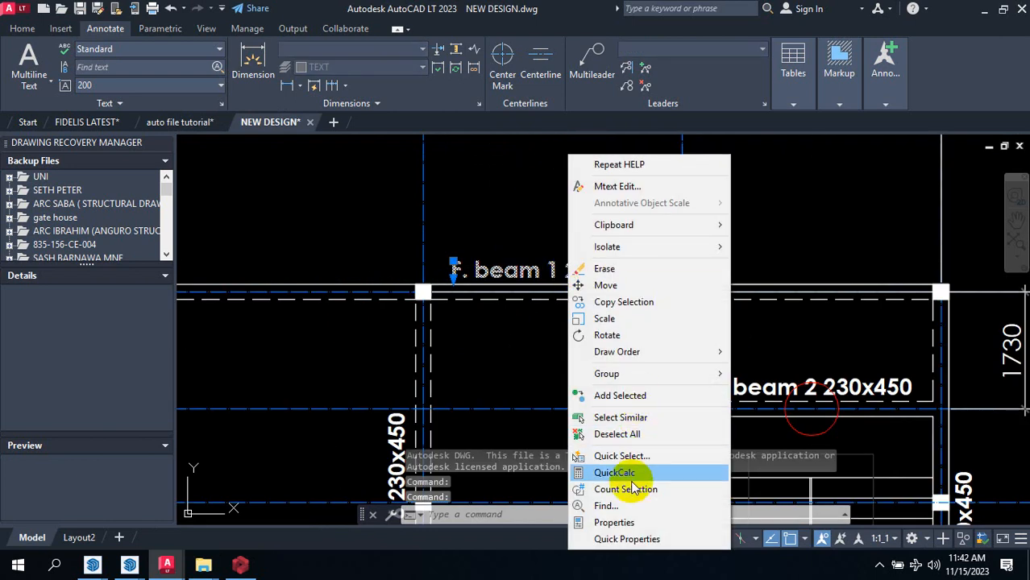
click(642, 417)
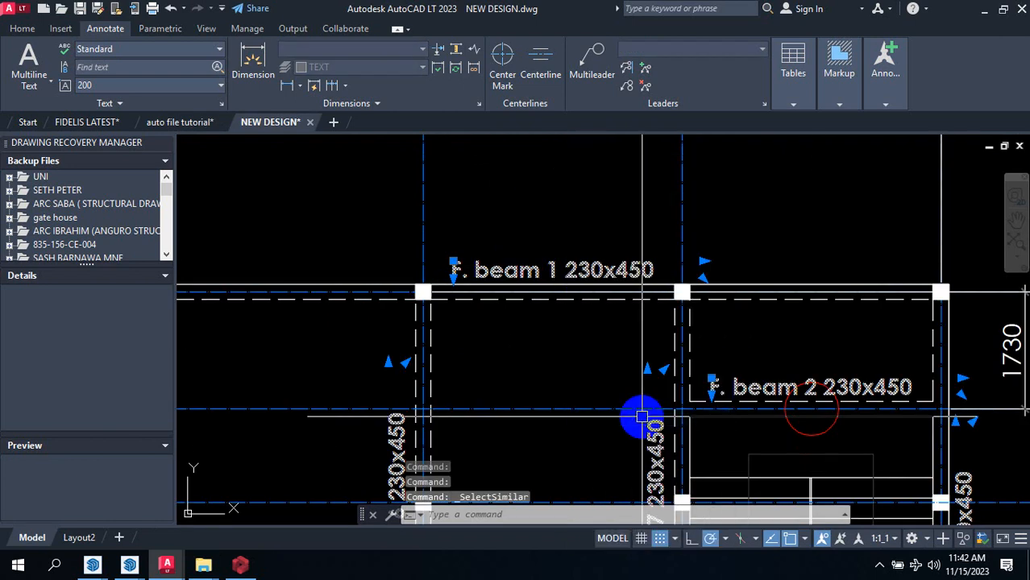
key(Delete)
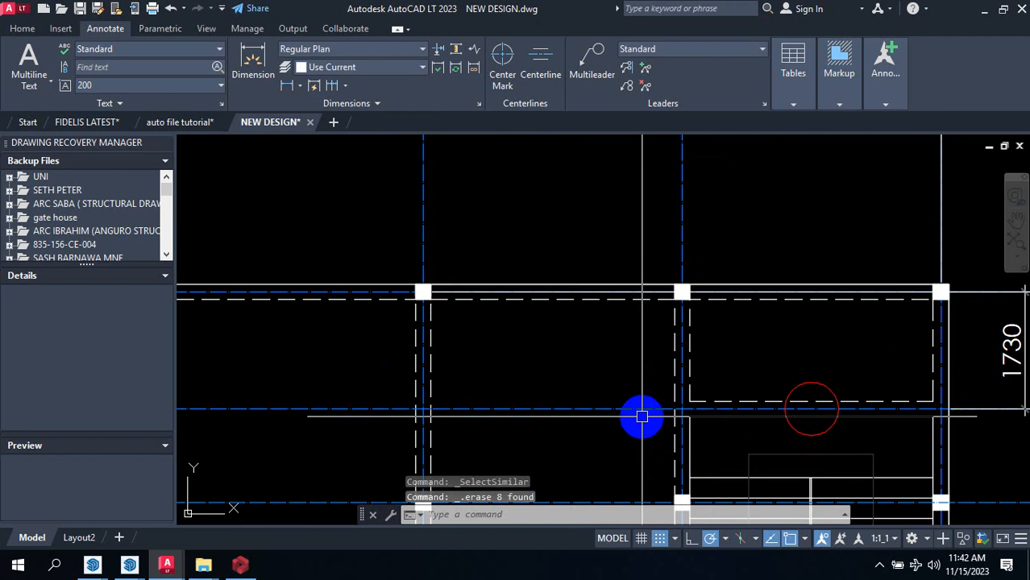
Step: Erase the red circle on grid line B above the staircase together with all similar circles in the plan
scroll(759, 369, down, 2)
scroll(759, 368, up, 1)
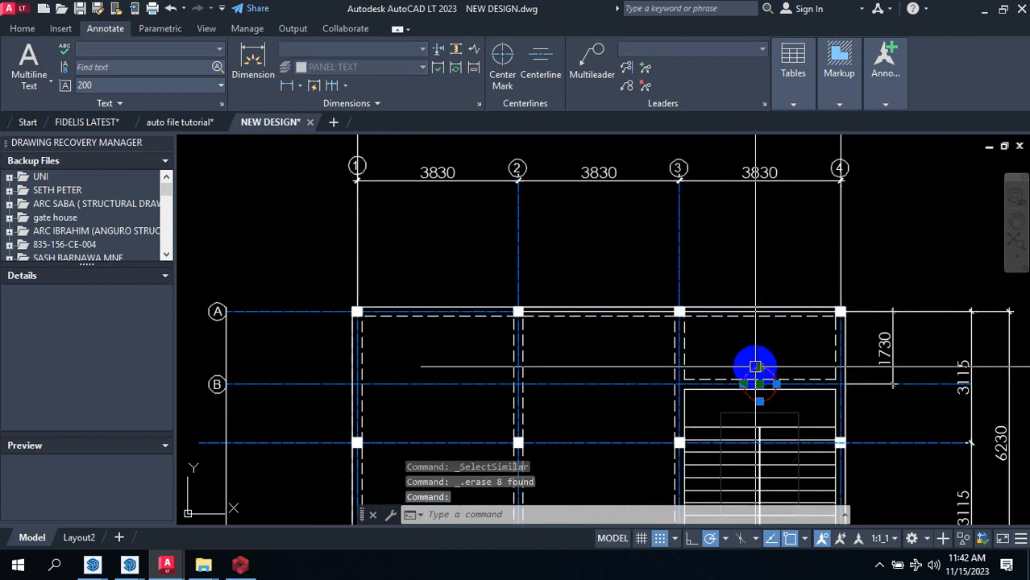
right_click(756, 369)
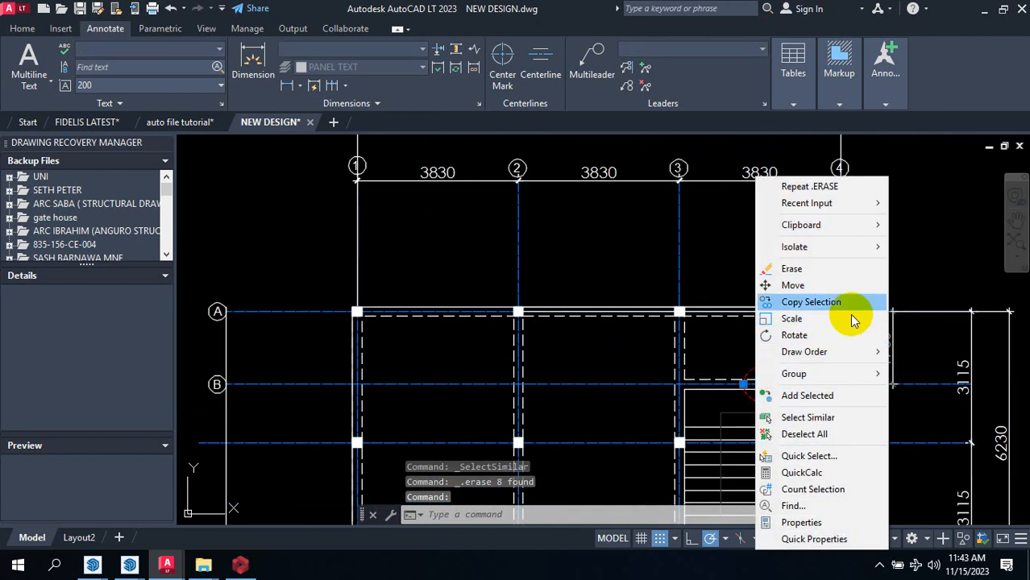
click(838, 417)
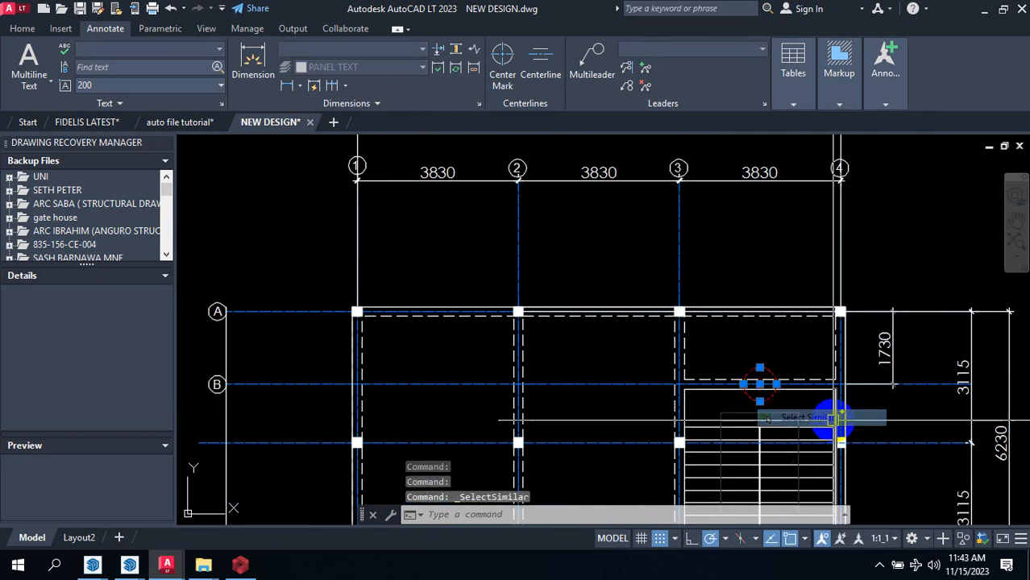
scroll(744, 287, down, 3)
key(Delete)
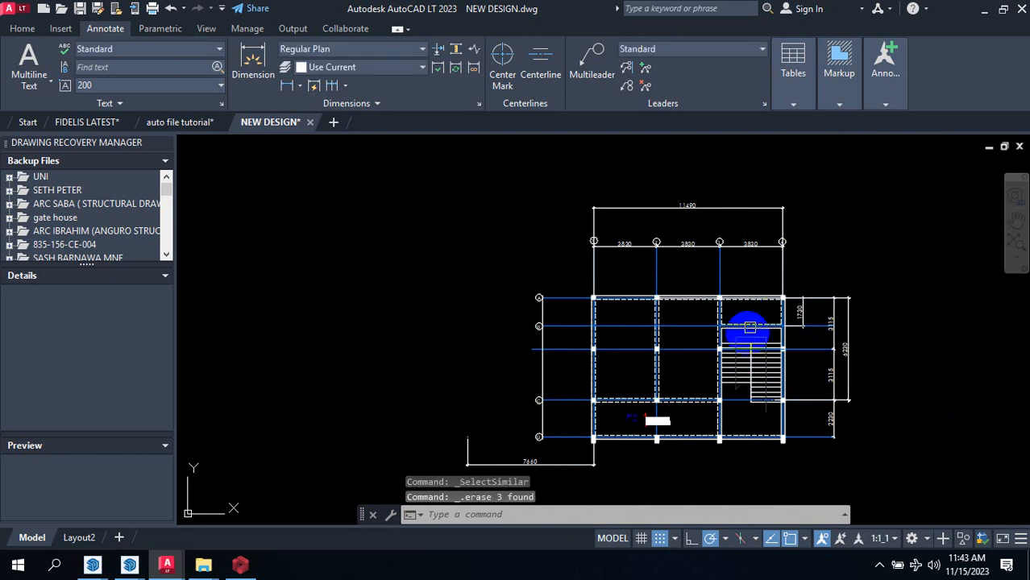
Step: Erase slab panel P2's mark, span arrow and 150mm thick concrete slab note from the plan
scroll(637, 458, up, 5)
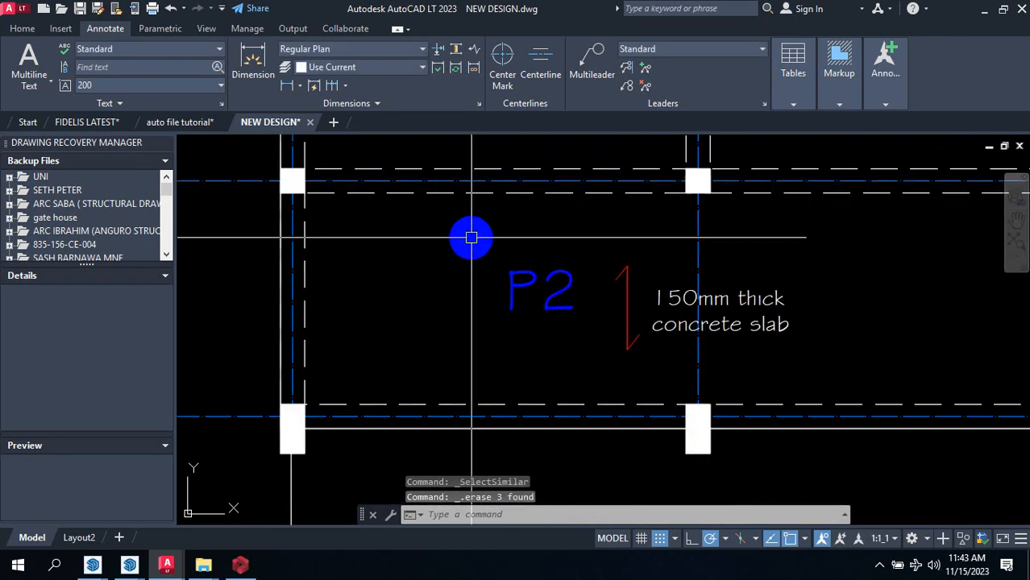
click(472, 238)
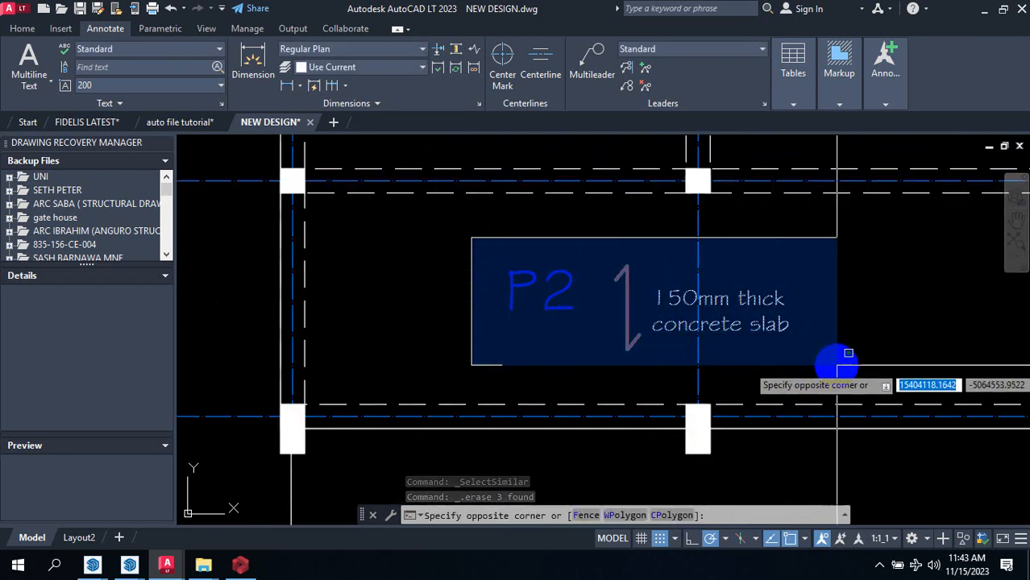
click(837, 368)
key(Delete)
scroll(837, 368, down, 7)
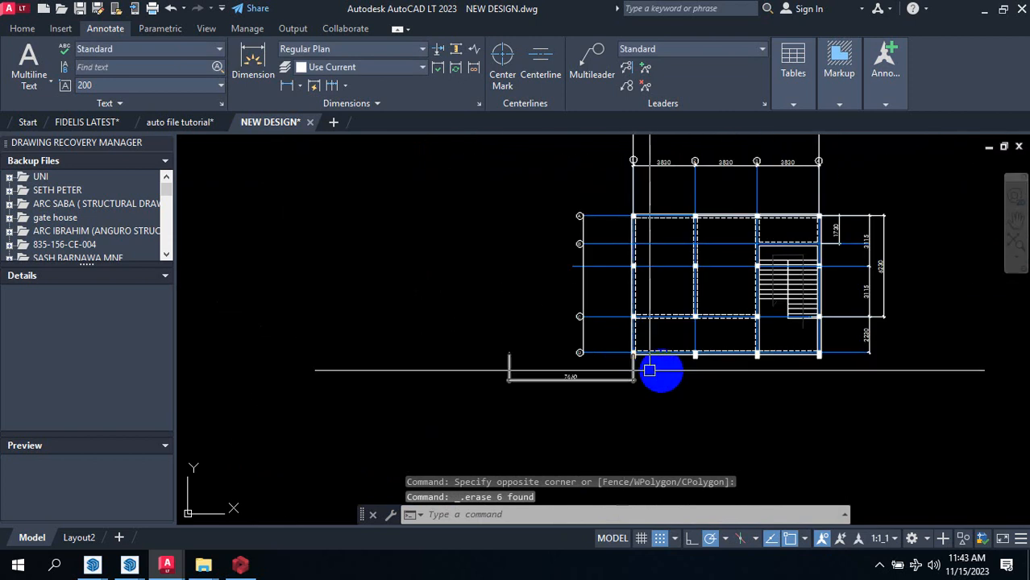
scroll(492, 292, down, 5)
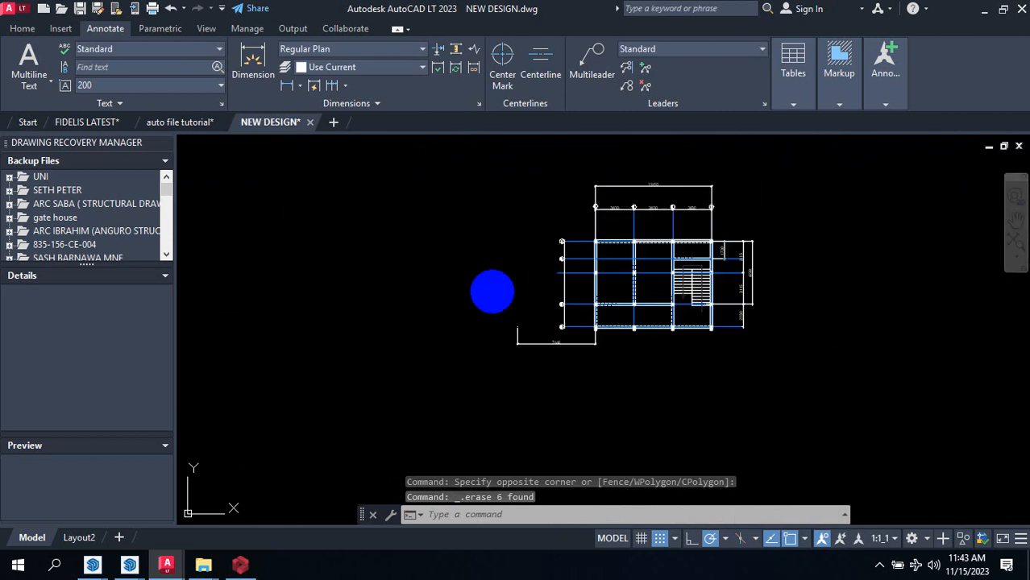
right_click(272, 122)
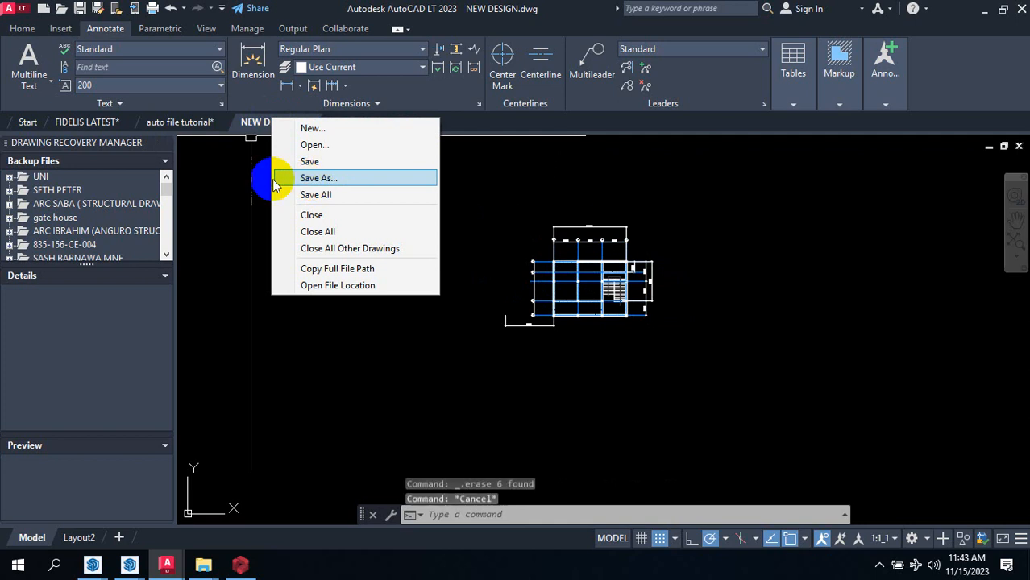
click(539, 189)
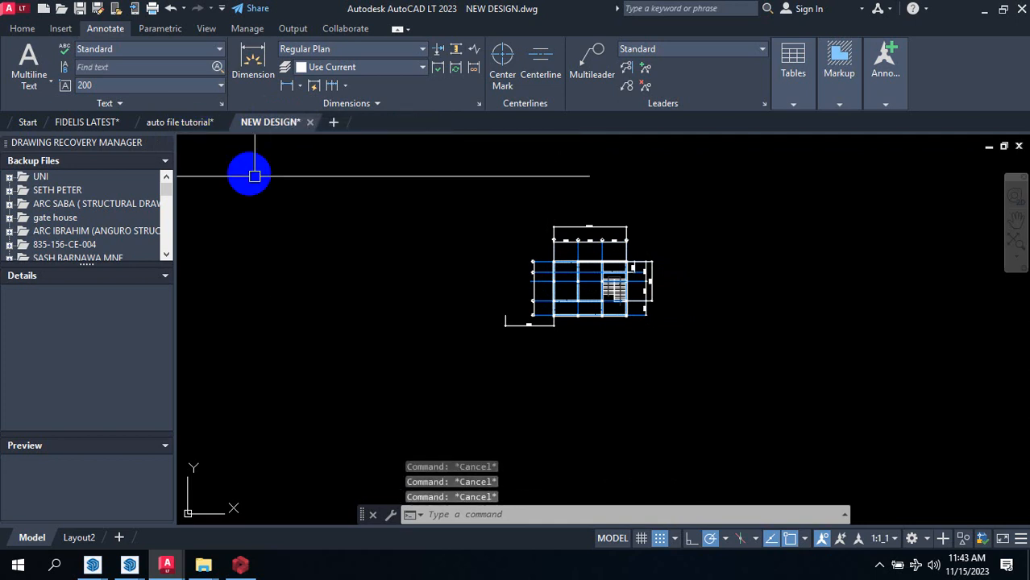
right_click(271, 126)
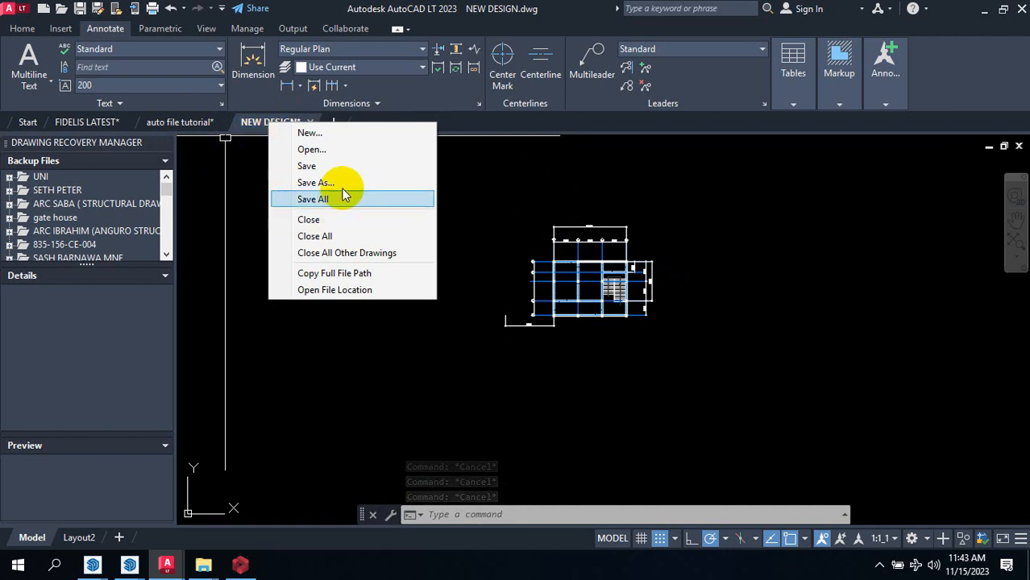
click(259, 274)
Step: Save the cleaned plan in Documents as NEW DESIGN.dxf in the AutoCAD 2007/LT2007 DXF format
click(22, 29)
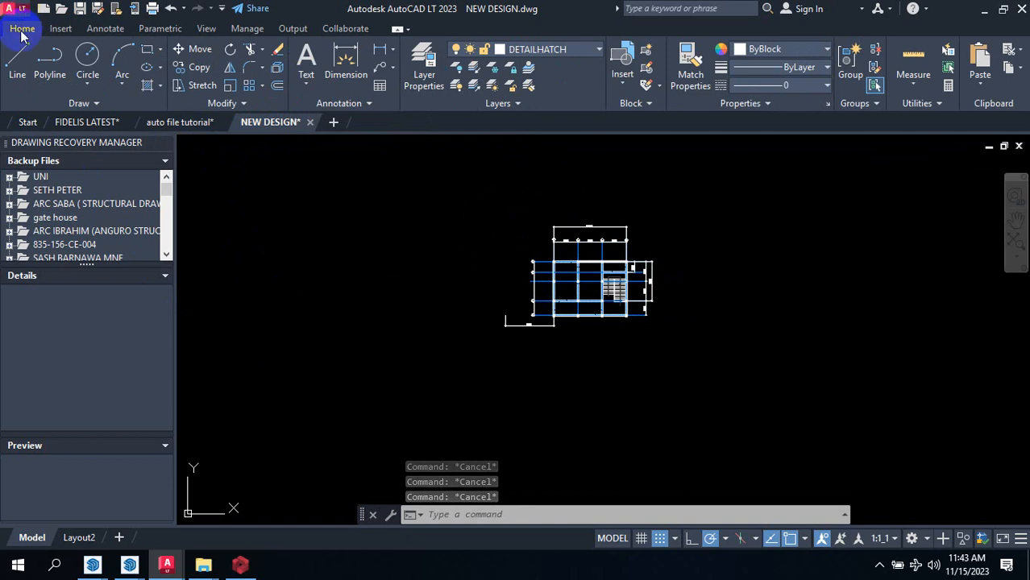
click(17, 10)
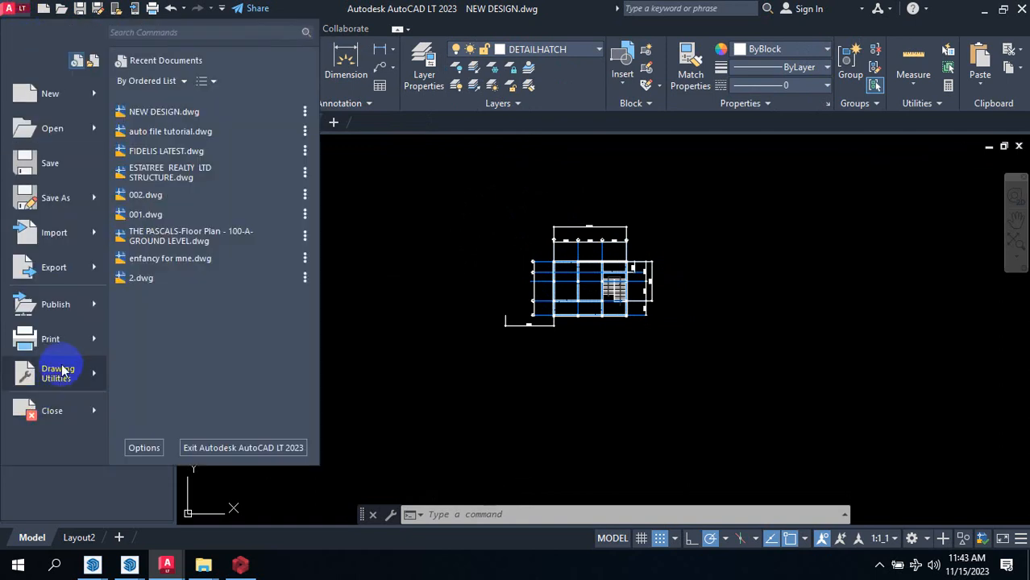
mouse_move(92, 200)
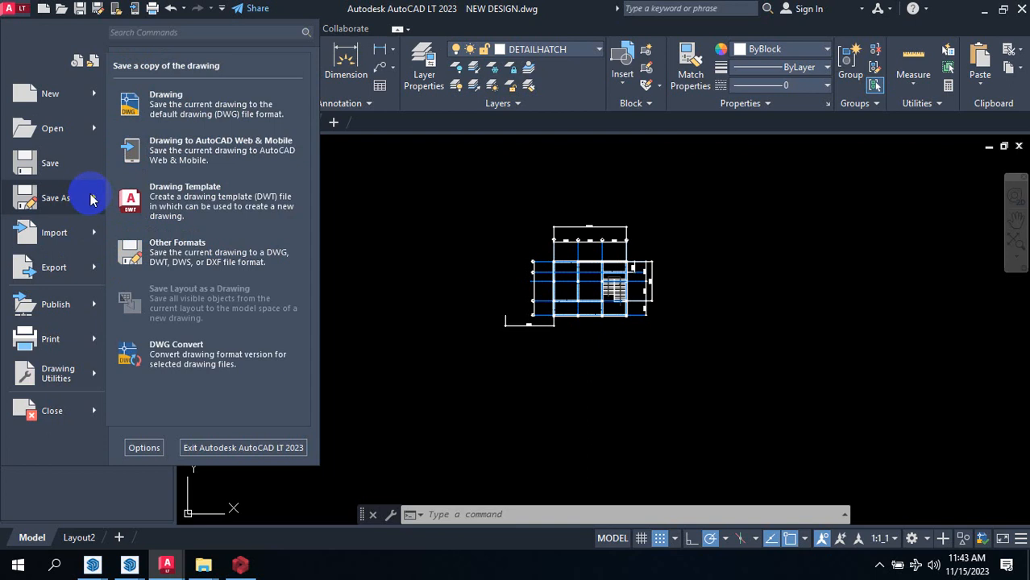
click(78, 198)
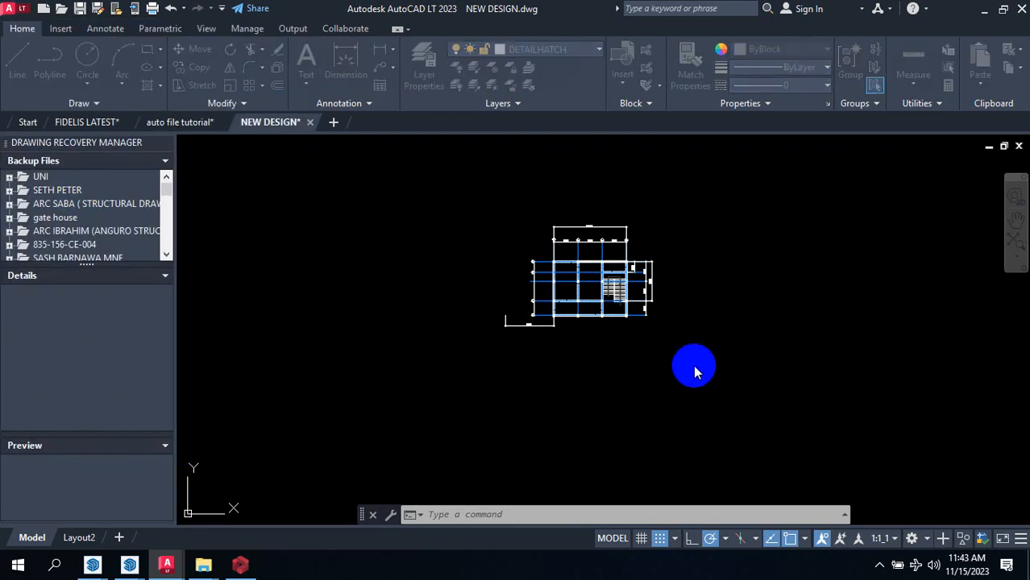
click(567, 448)
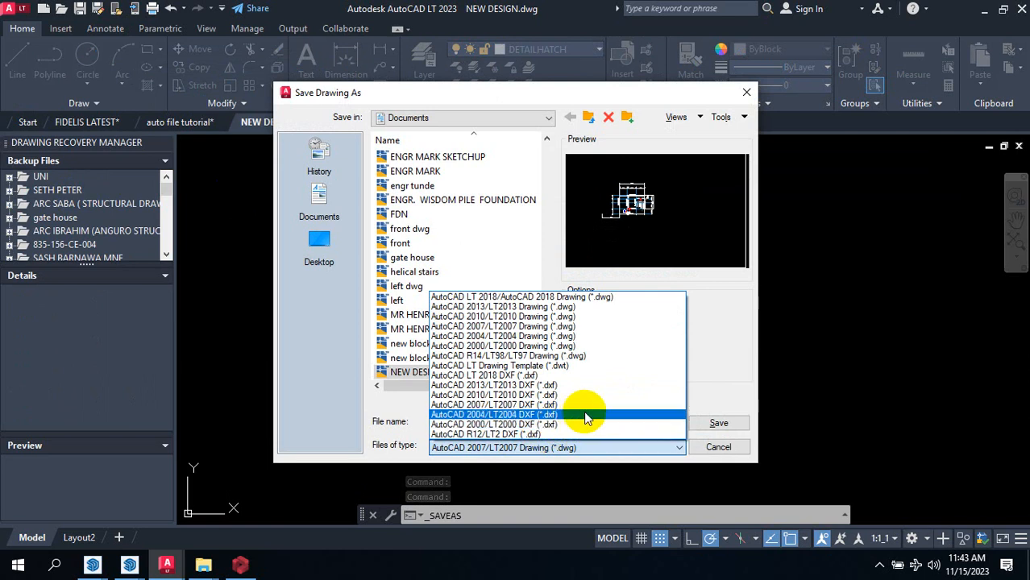
click(560, 406)
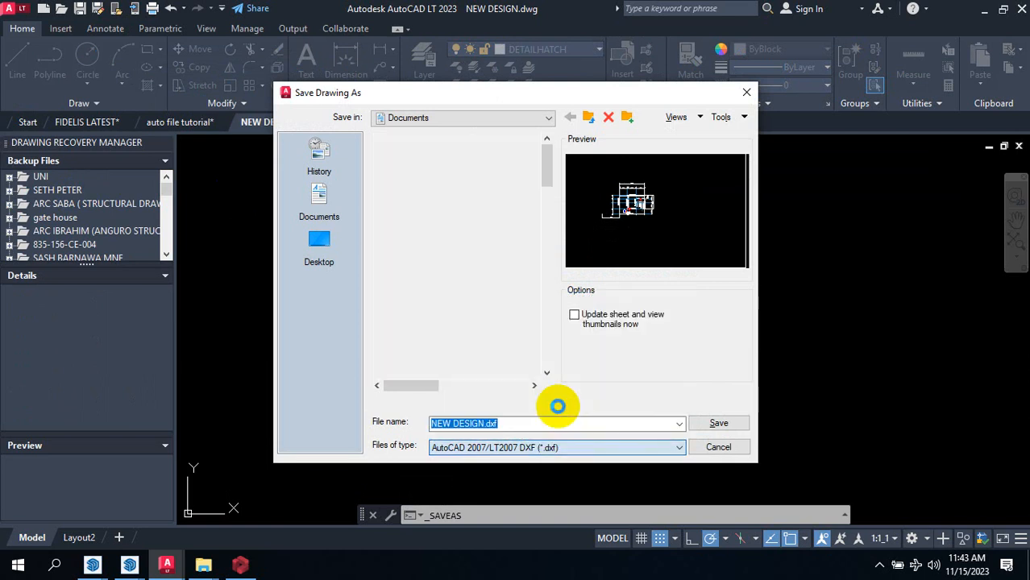
click(718, 424)
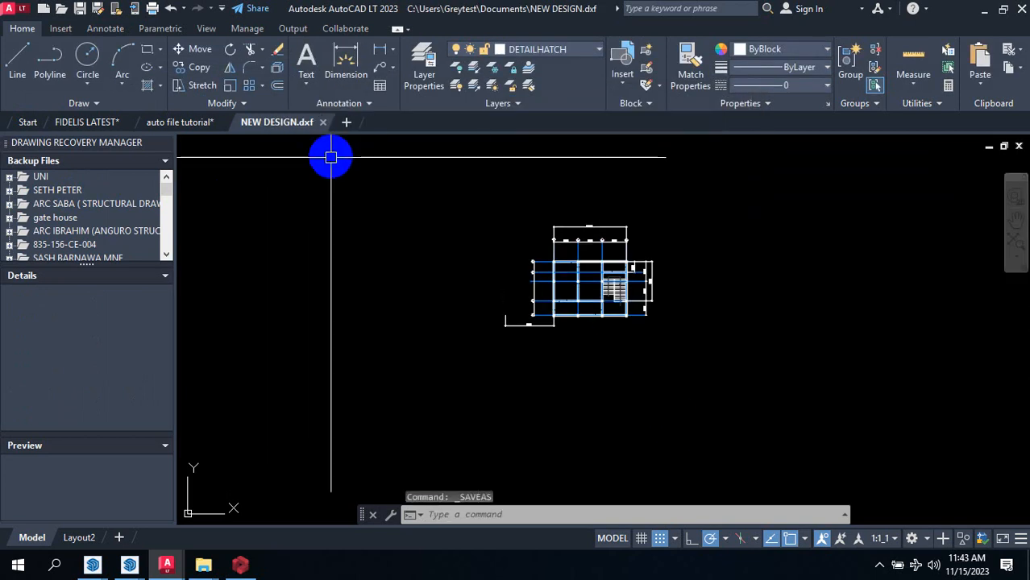
Step: Close NEW DESIGN.dxf without saving it in the AutoCAD 2018 drawing format
click(322, 122)
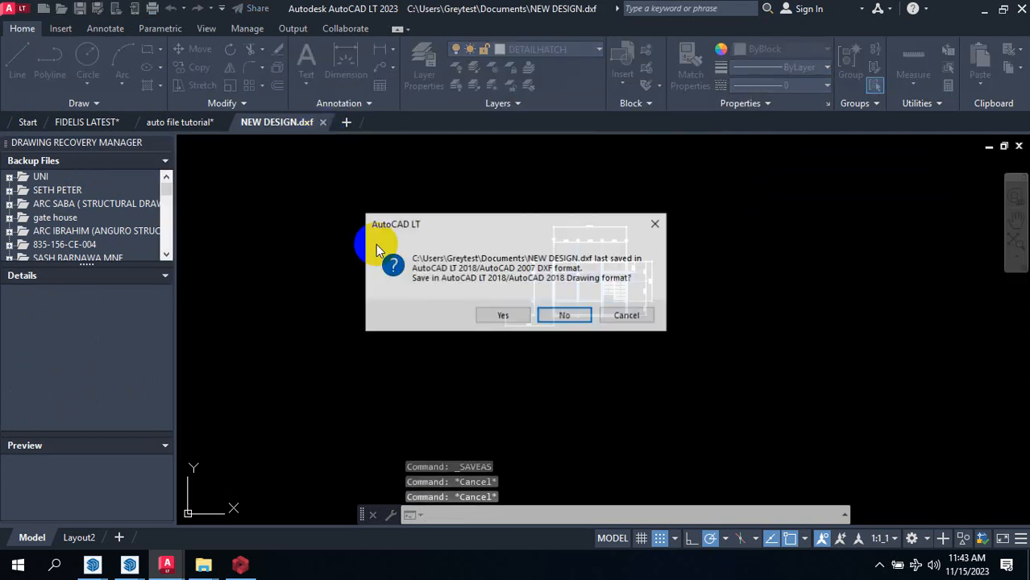
click(569, 315)
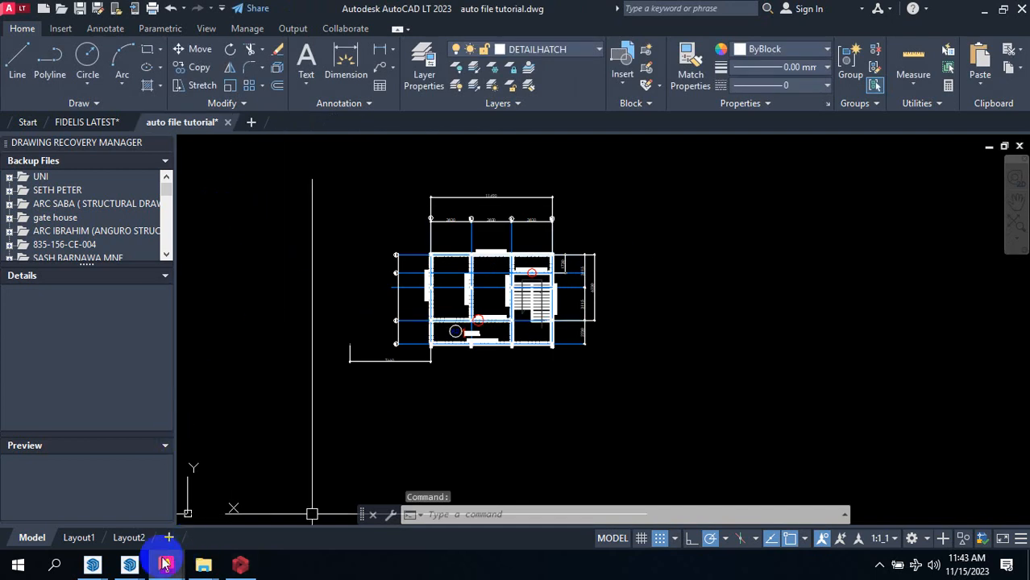
Step: Search Windows for NEW DESIGN and open the file location of the DXF version in Documents
click(53, 565)
text(N)
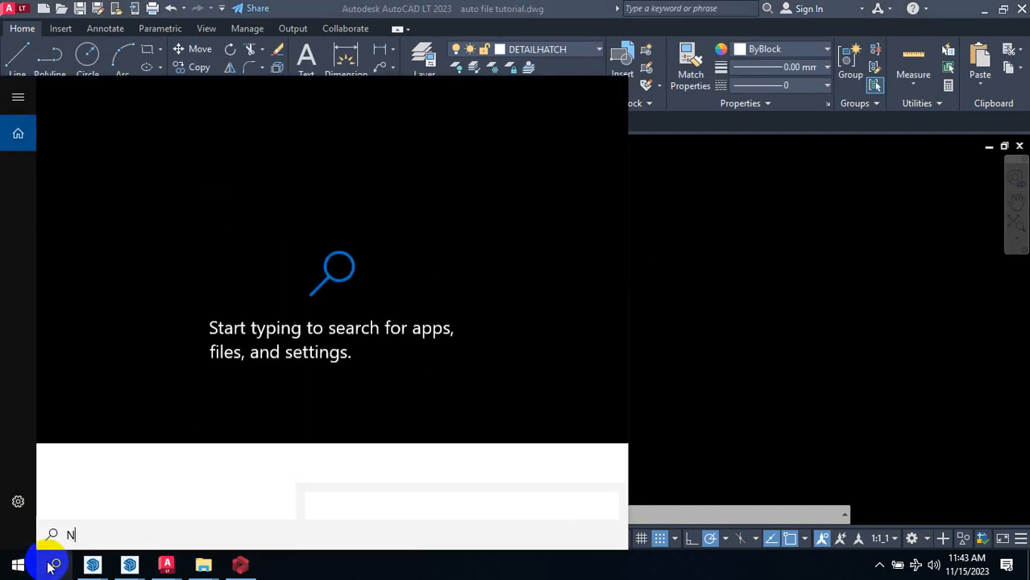
text(EW DESIH)
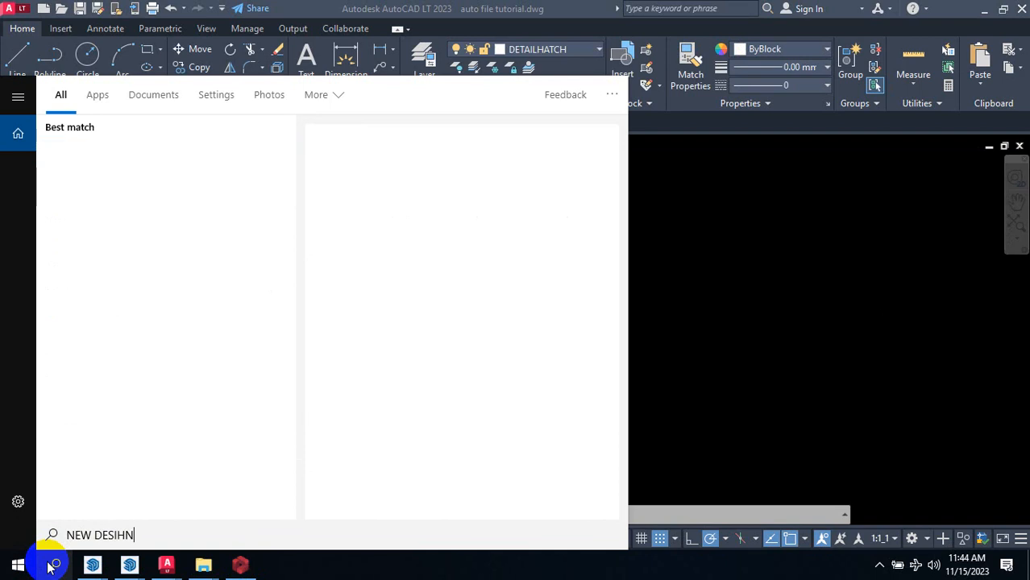
key(BackSpace)
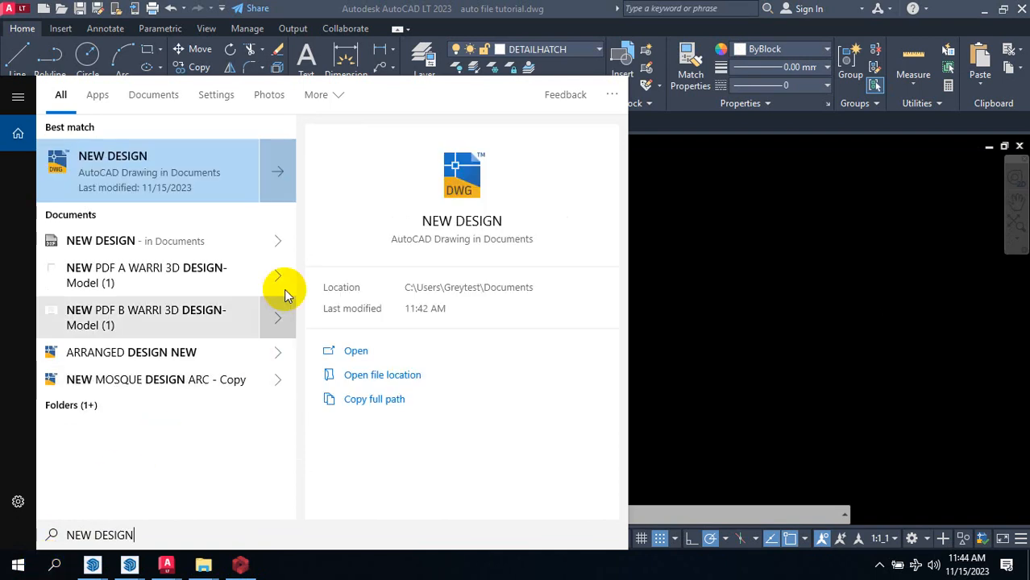
click(285, 251)
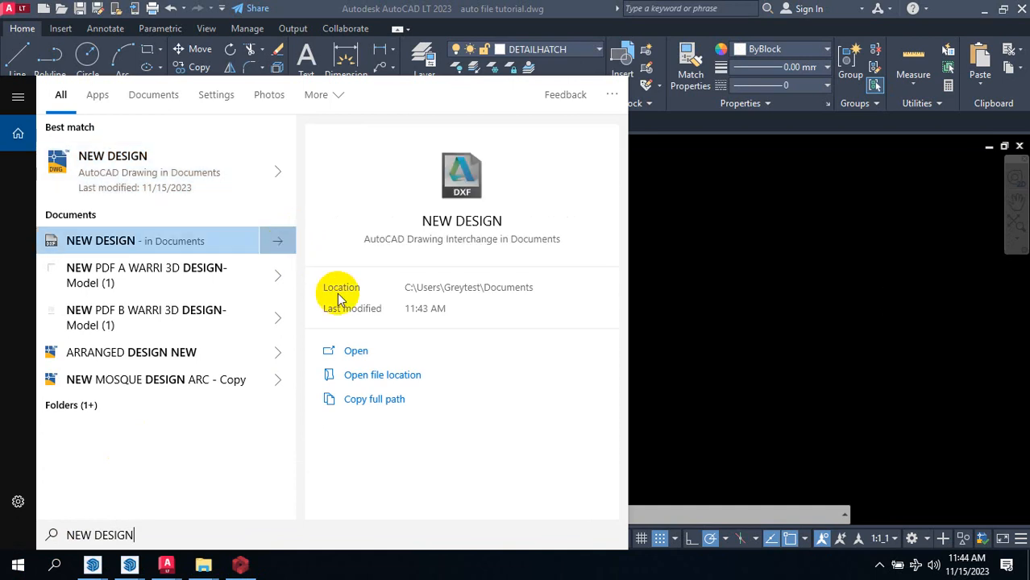
click(373, 375)
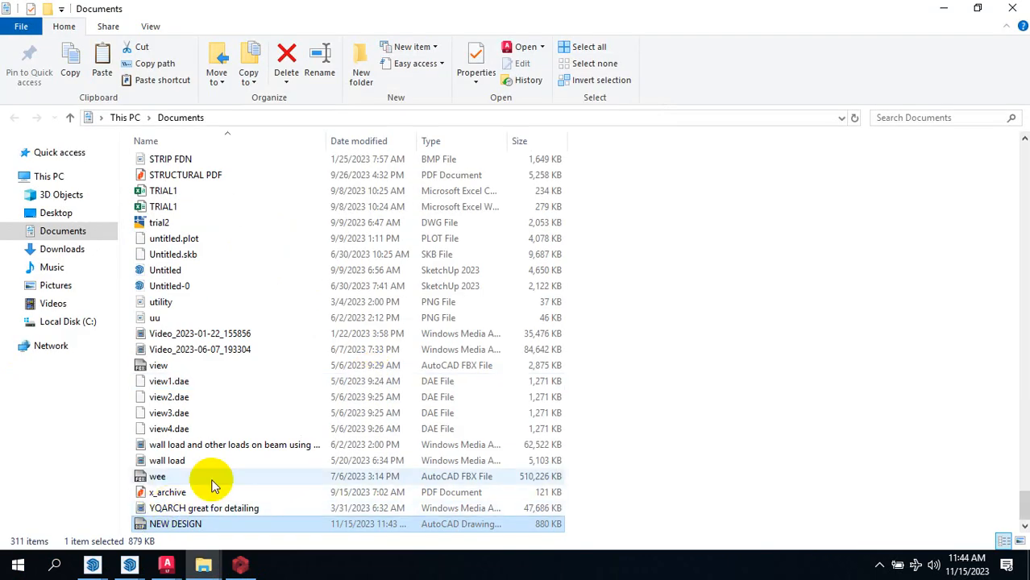
Step: Switch to ProtaStructure and add NEW DESIGN.dxf from Documents as an external reference drawing for storey 1
click(239, 565)
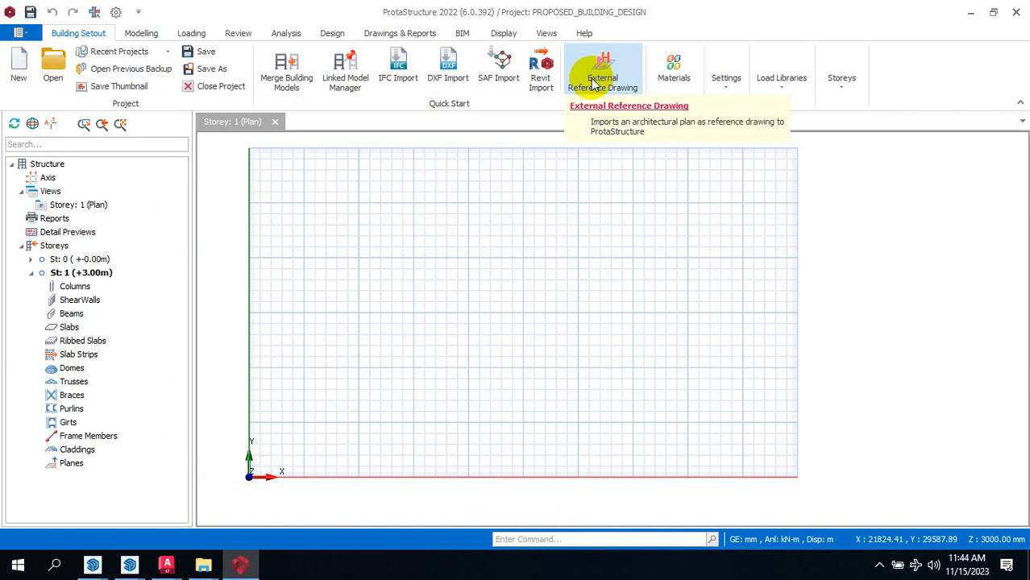
click(608, 85)
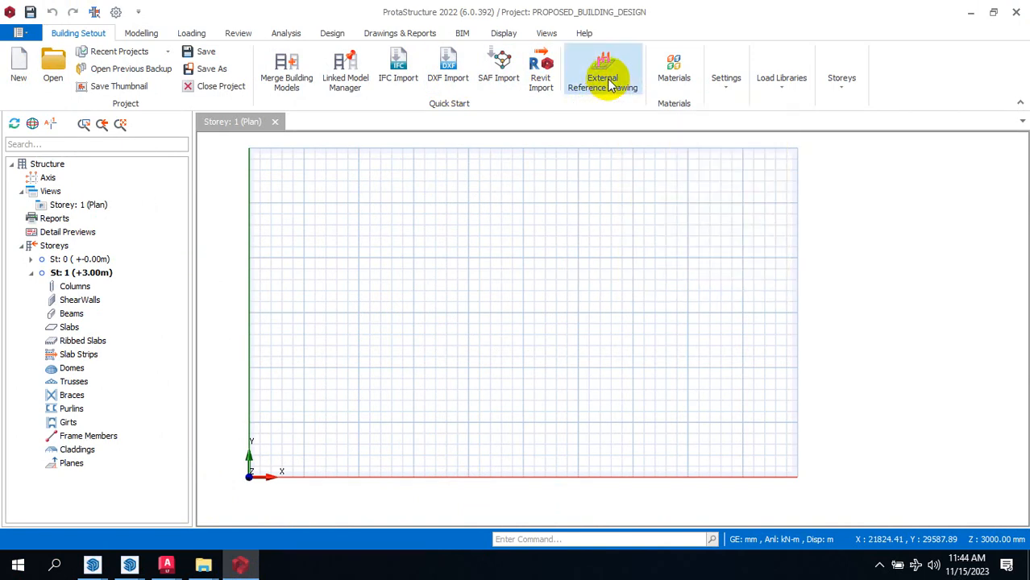
click(610, 85)
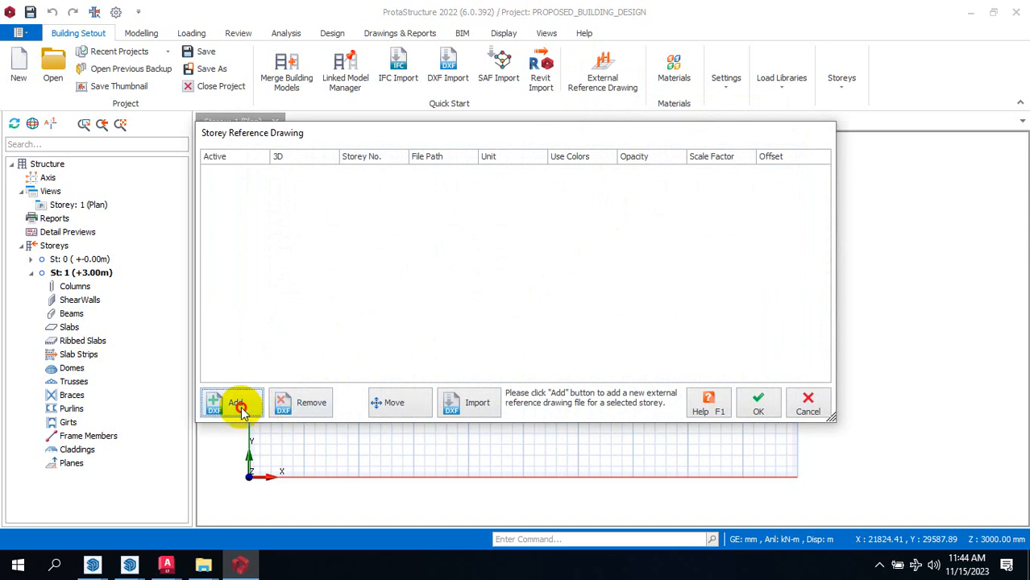
click(241, 407)
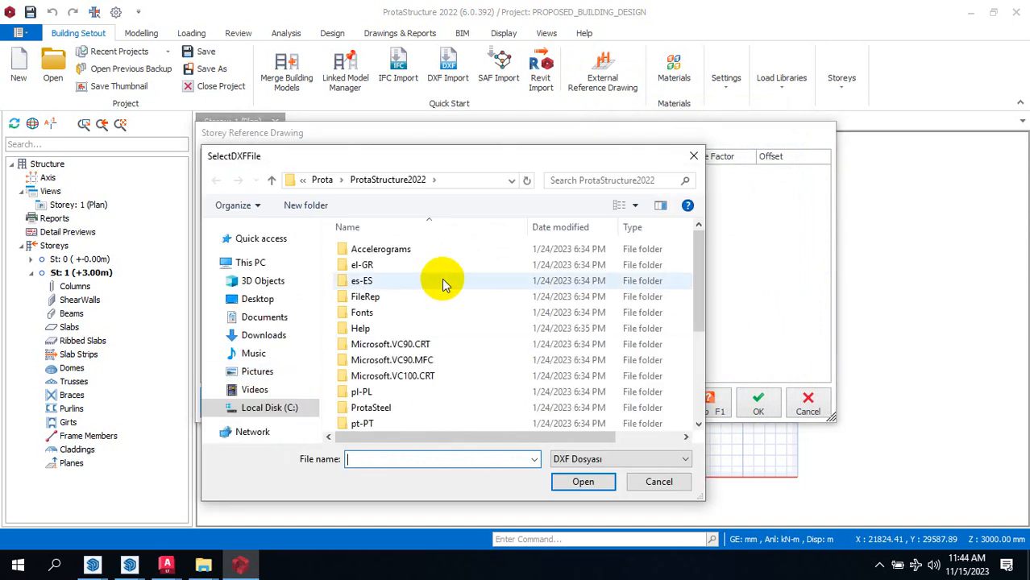
click(266, 318)
scroll(495, 326, down, 4)
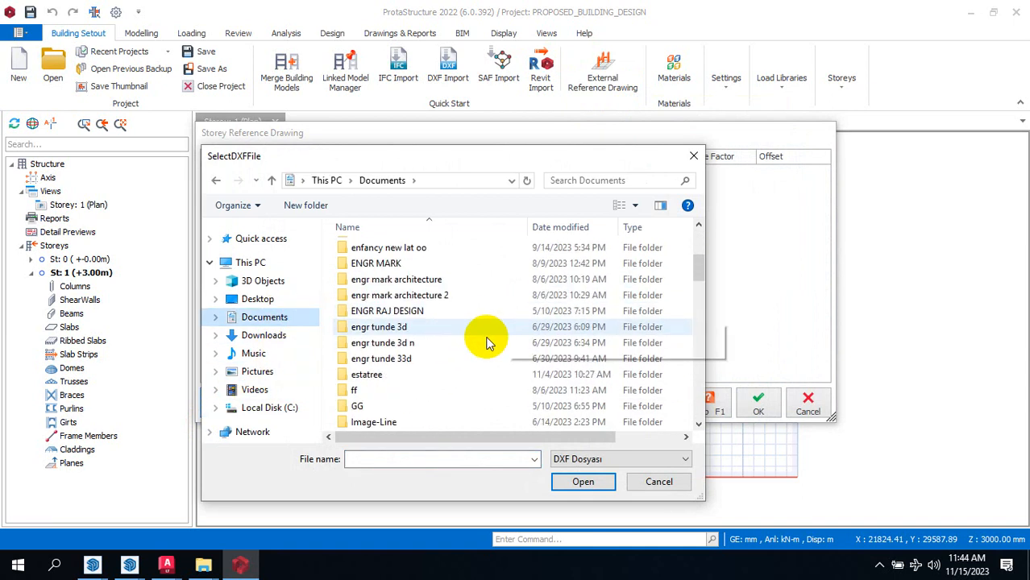
scroll(472, 436, down, 15)
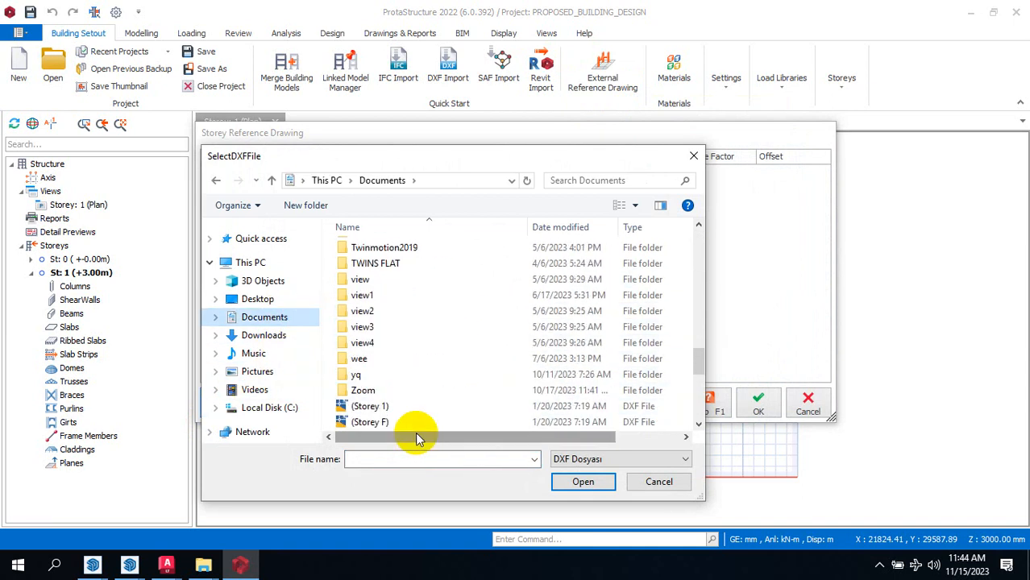
scroll(418, 370, down, 6)
scroll(395, 387, up, 4)
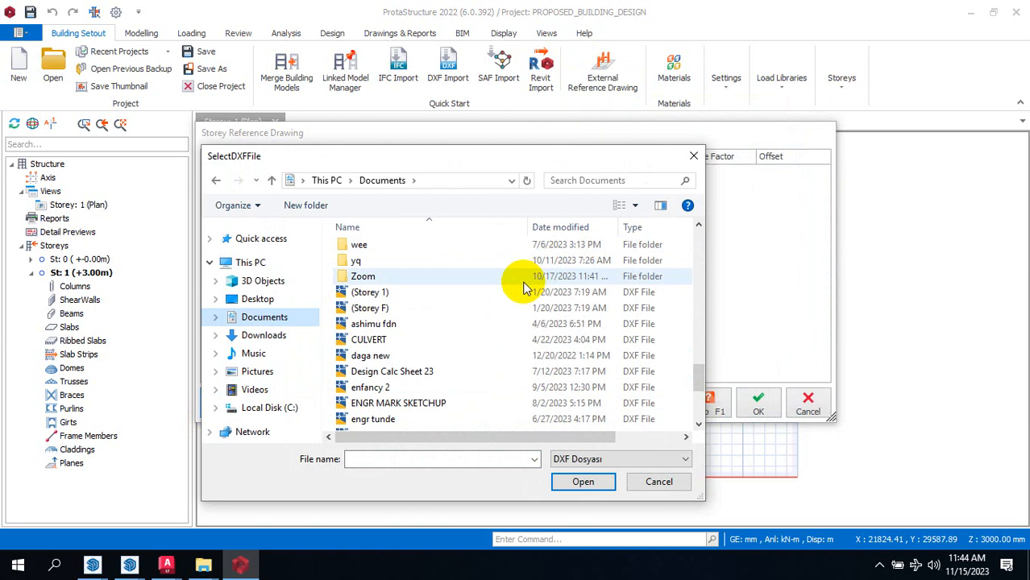
scroll(520, 314, down, 4)
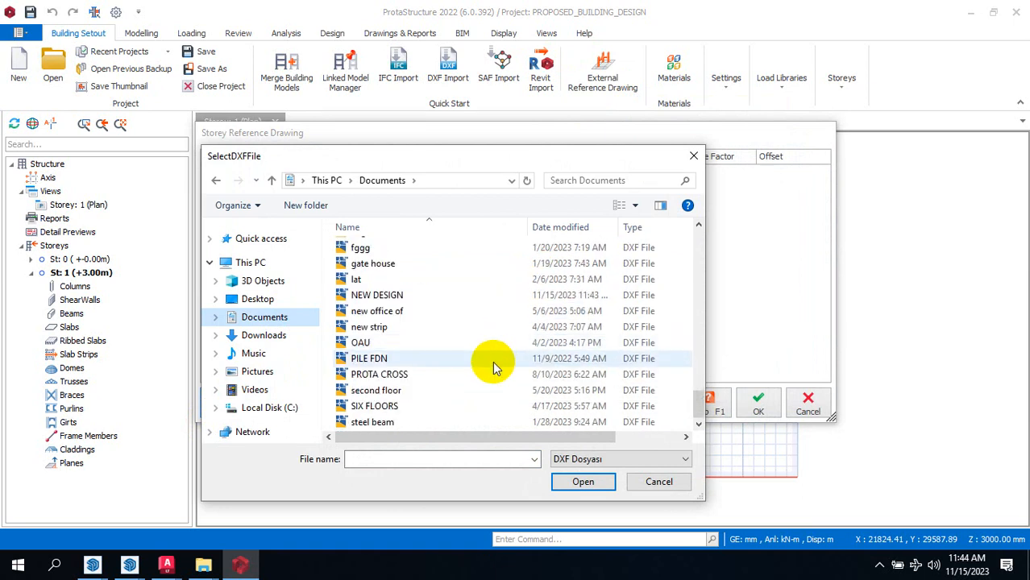
scroll(493, 353, up, 5)
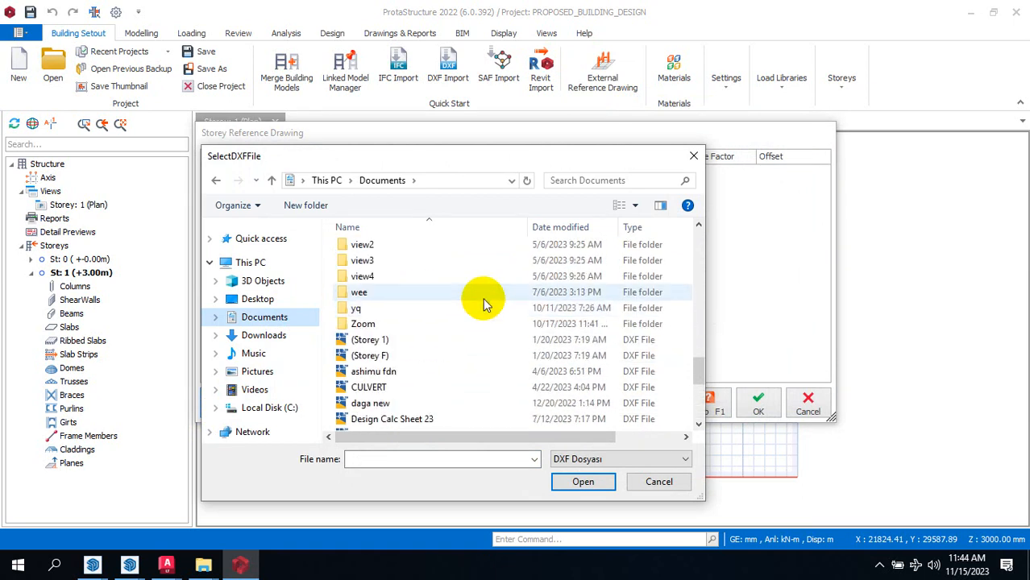
scroll(482, 301, down, 5)
scroll(472, 372, up, 2)
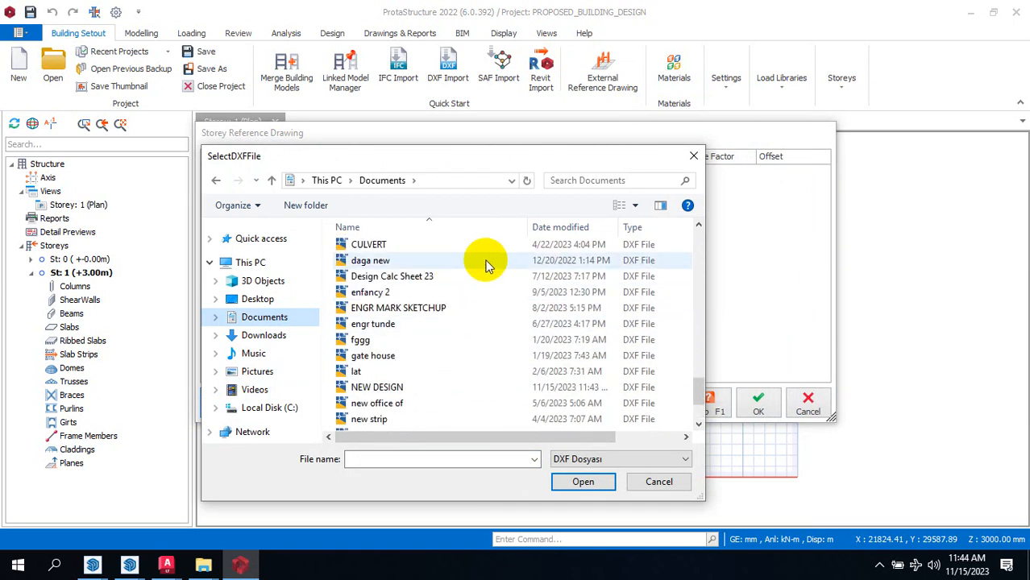
click(394, 388)
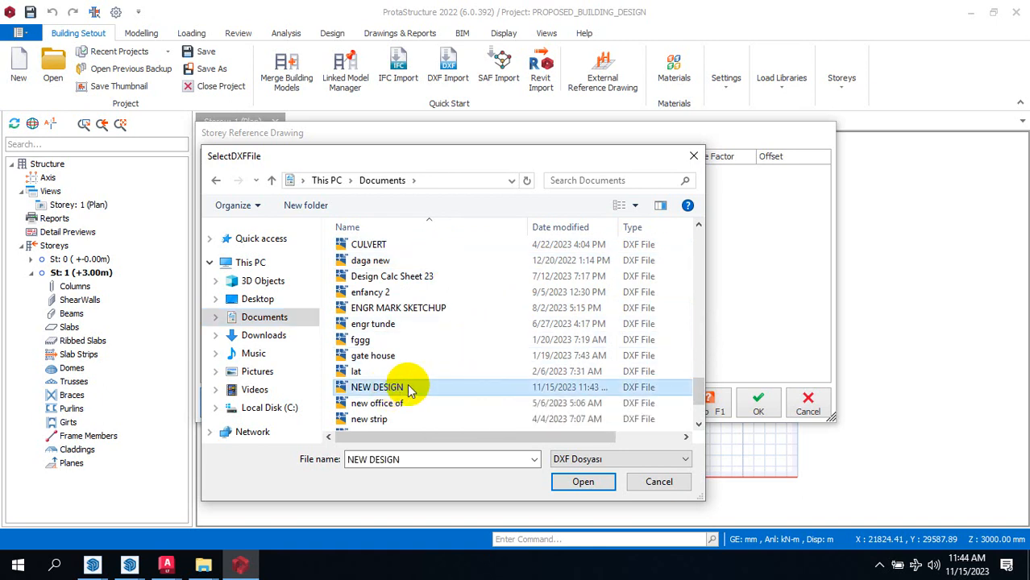
click(587, 484)
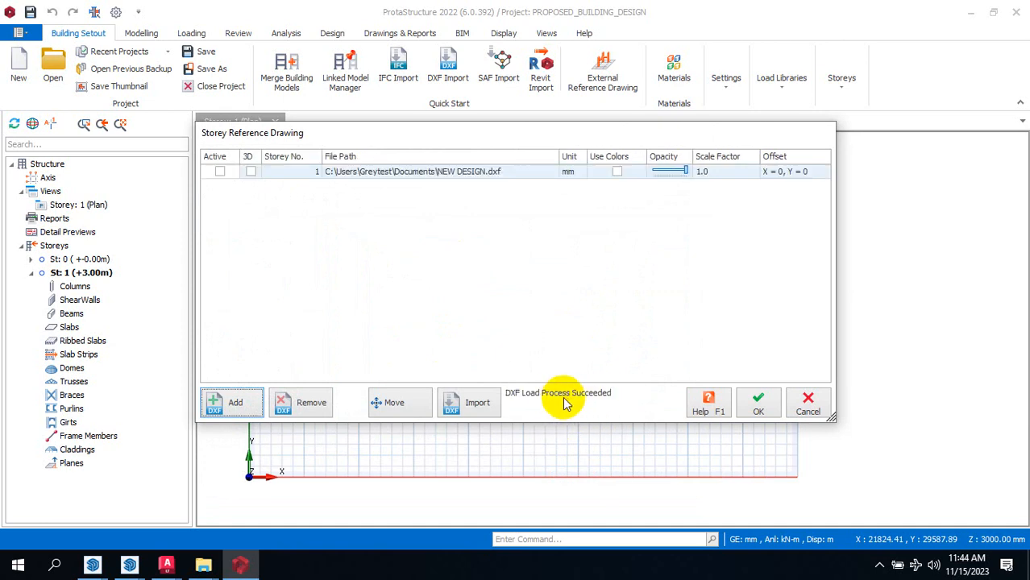
Step: Activate the NEW DESIGN.dxf reference drawing on storey 1 and dismiss the Bentley connection window, checking the plan behind the dialog
click(220, 173)
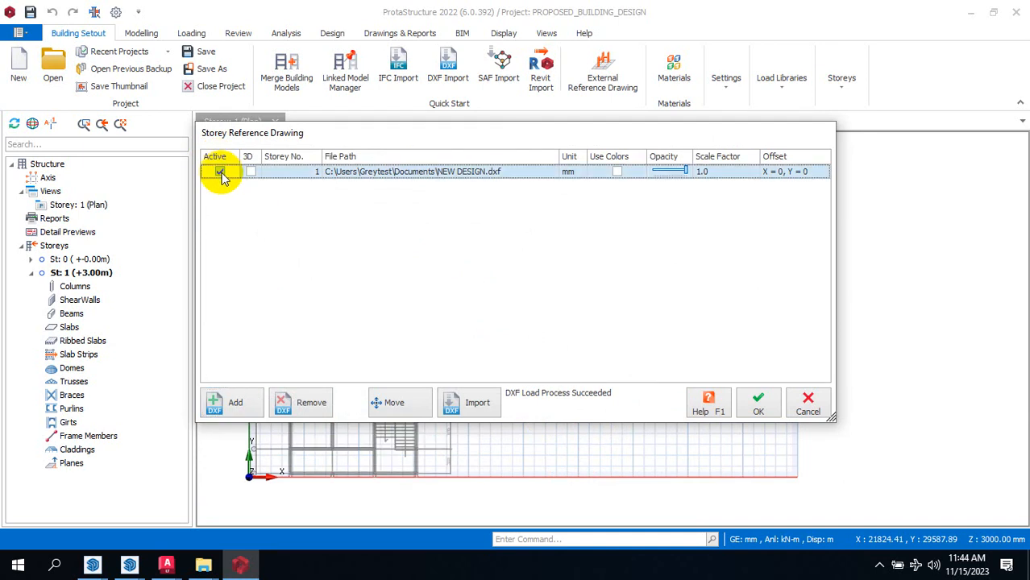
mouse_move(405, 139)
mouse_down()
mouse_move(493, 73)
mouse_move(625, 42)
mouse_up()
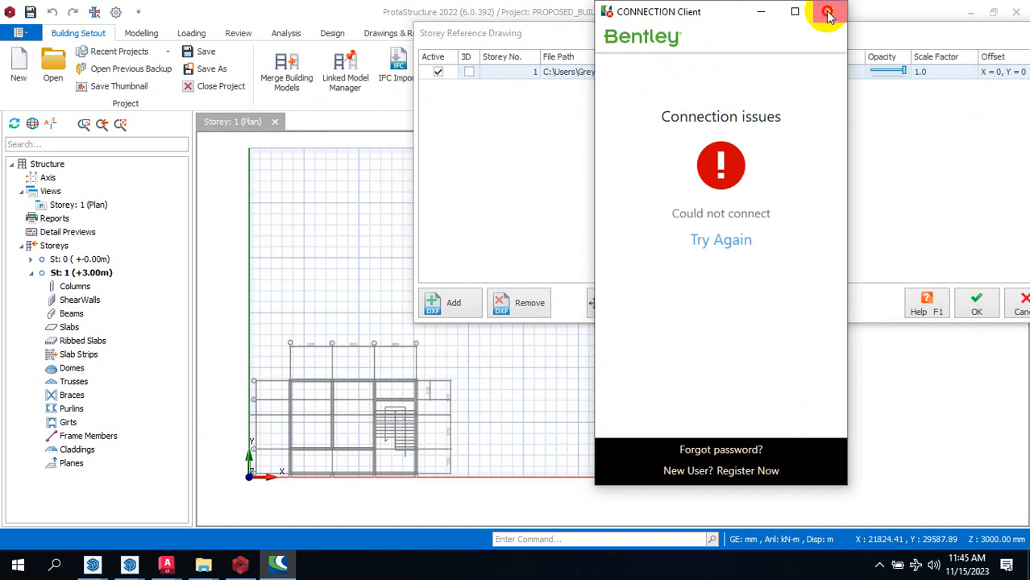
click(828, 12)
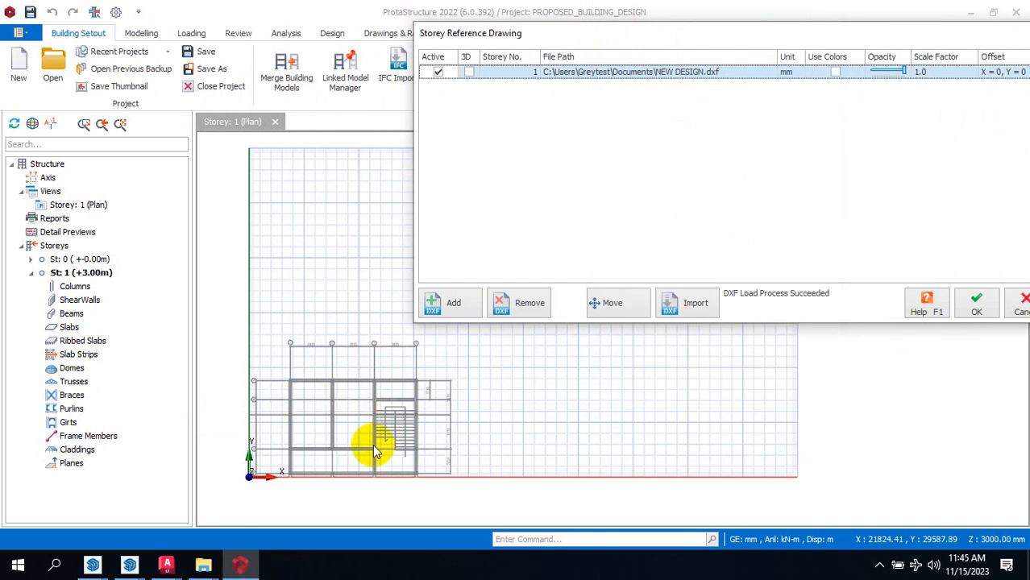
mouse_move(691, 40)
mouse_down()
mouse_move(602, 56)
mouse_move(454, 120)
mouse_up()
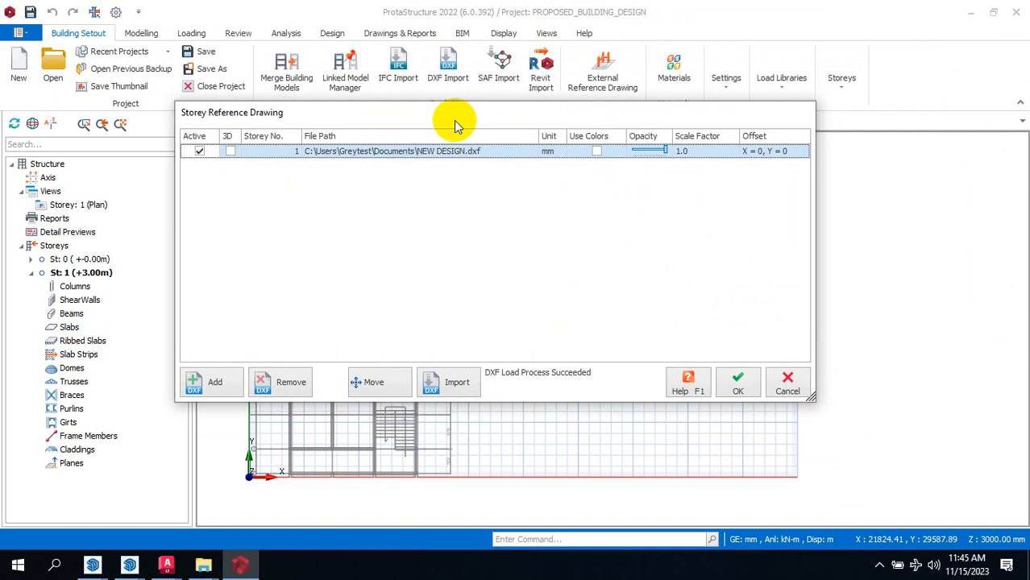
Step: Open the DXF import for the reference drawing and examine the layers assigned to the Grid and Column members
click(453, 391)
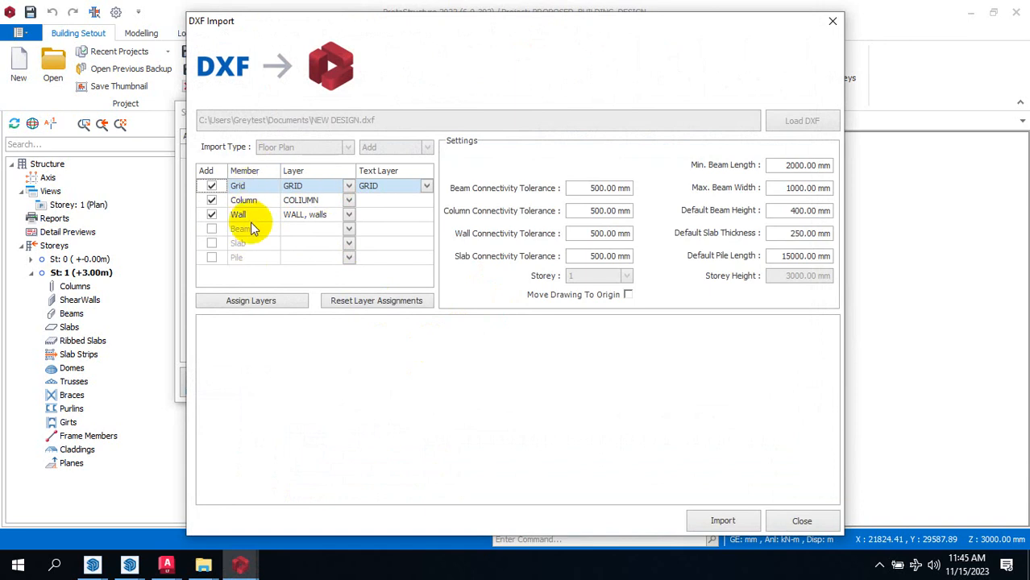
click(241, 186)
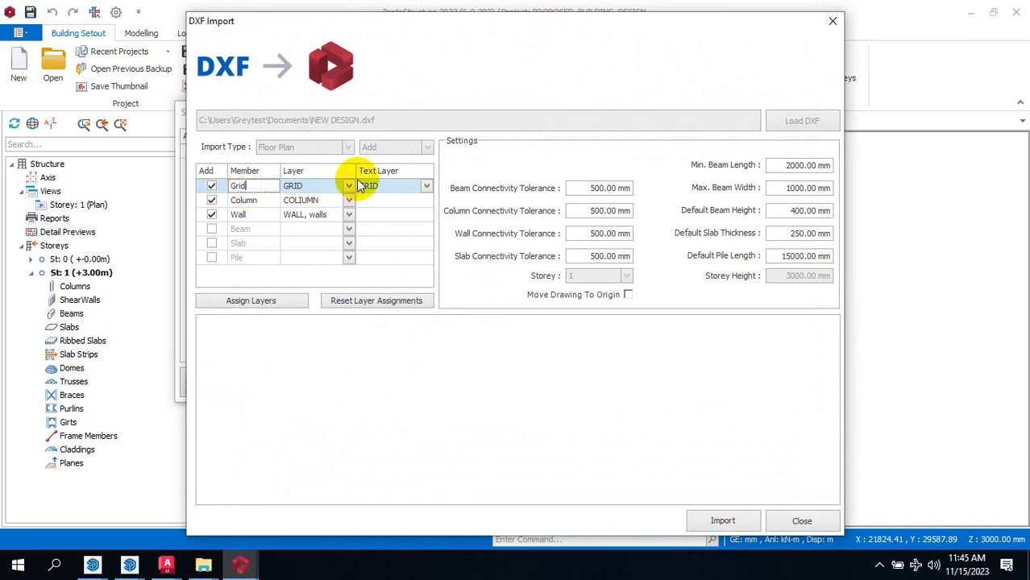
click(349, 187)
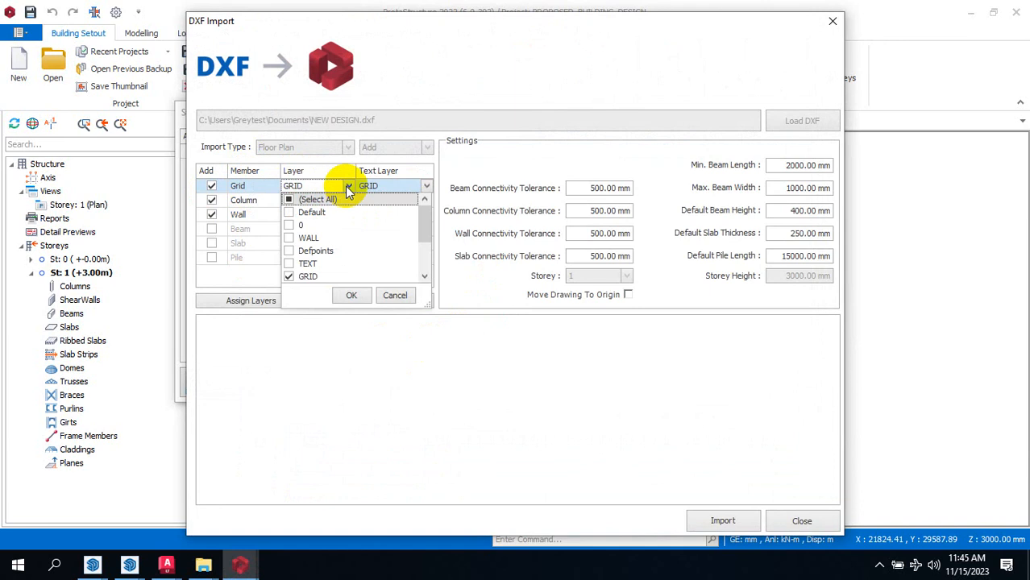
click(348, 187)
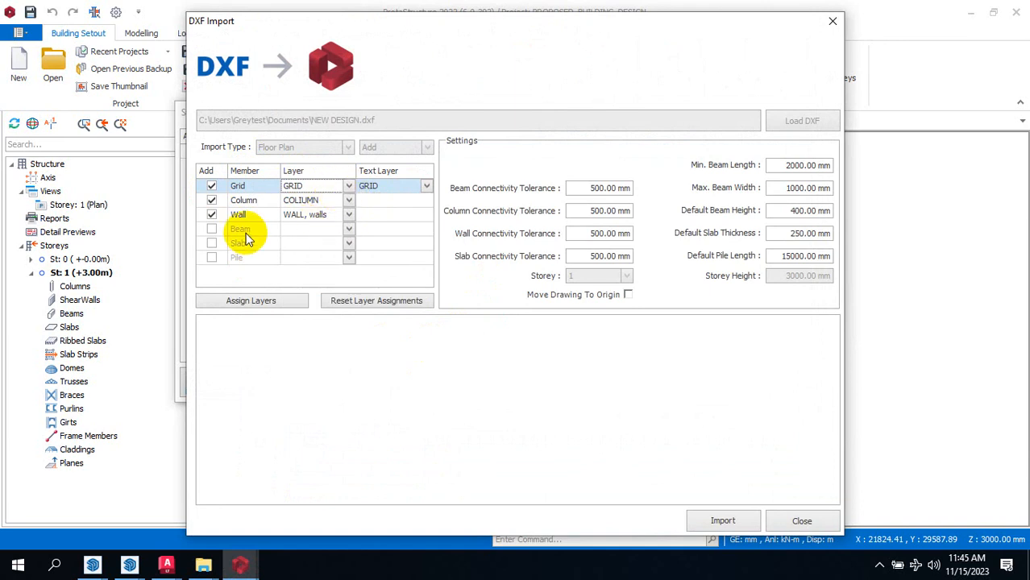
click(241, 201)
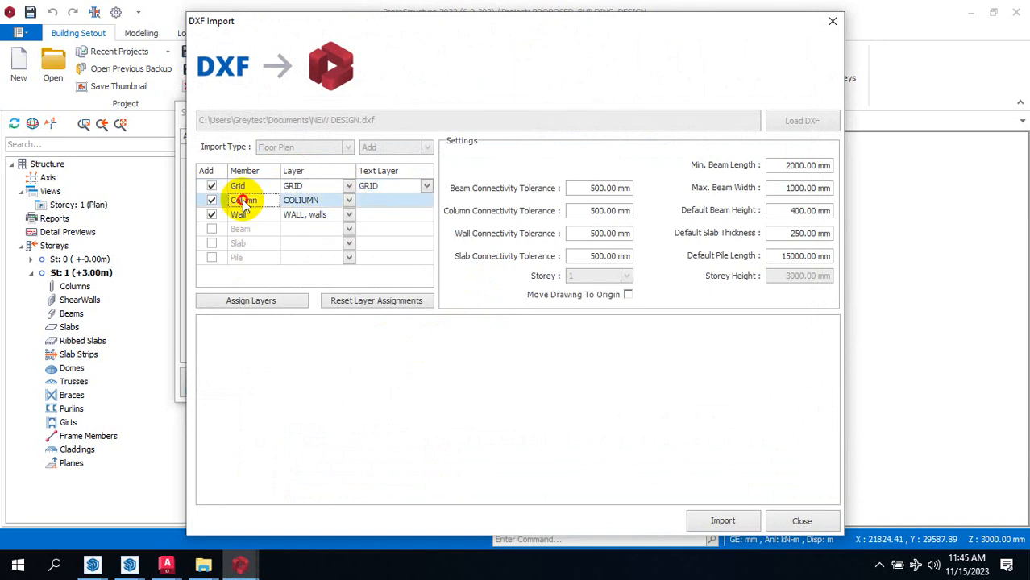
click(349, 201)
click(352, 203)
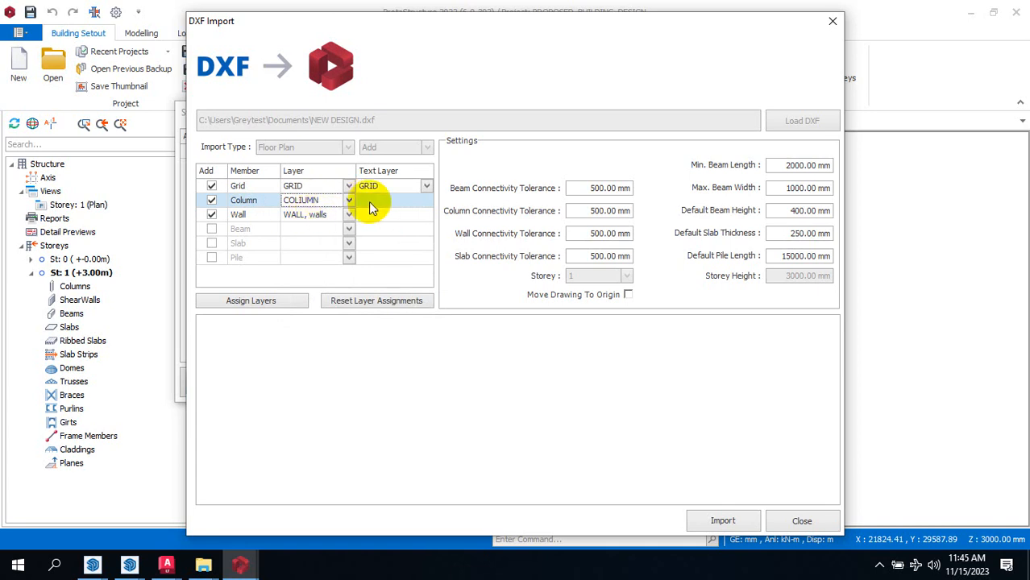
click(350, 201)
click(348, 203)
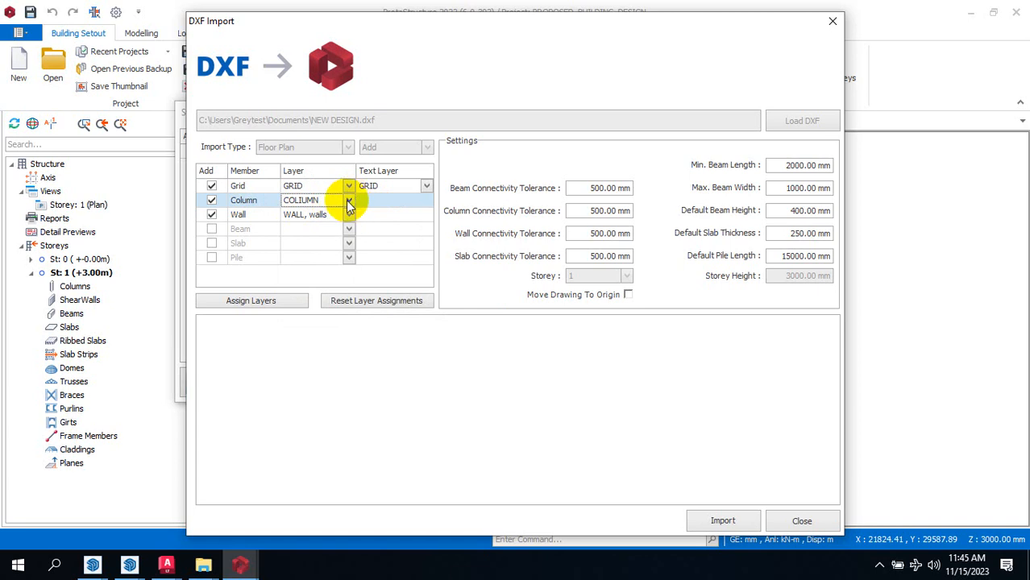
click(349, 201)
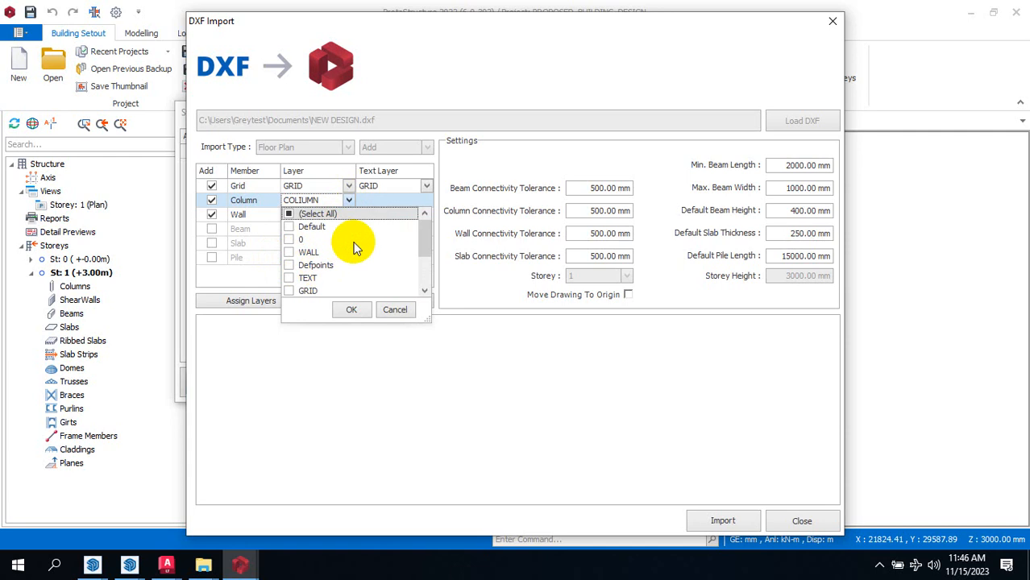
scroll(356, 242, down, 2)
click(375, 266)
scroll(314, 284, up, 2)
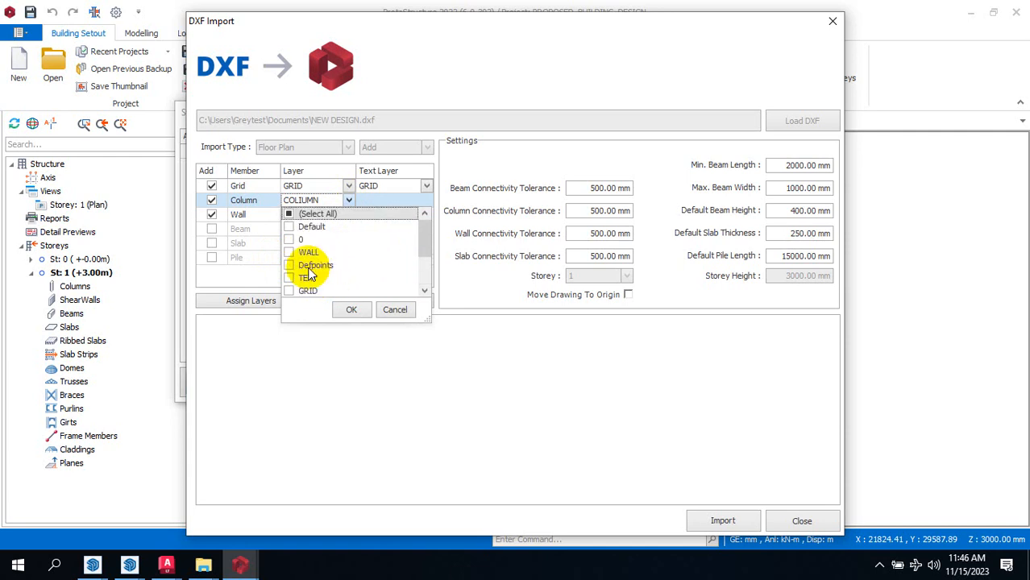
click(357, 196)
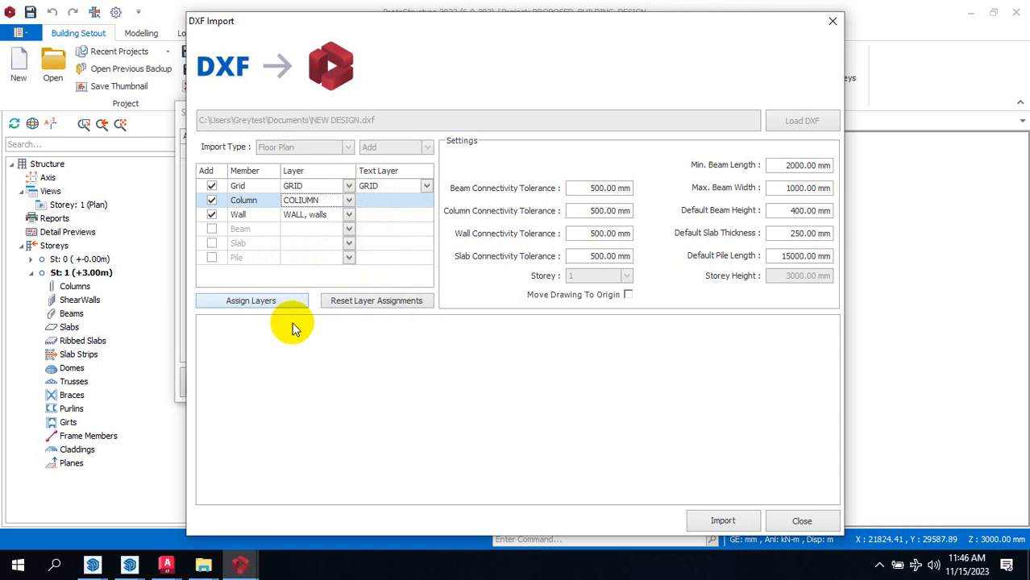
Step: Import the grids, columns and walls from the GRID, COLIUMN and WALL, walls layers into storey 1 and close the DXF import
click(717, 524)
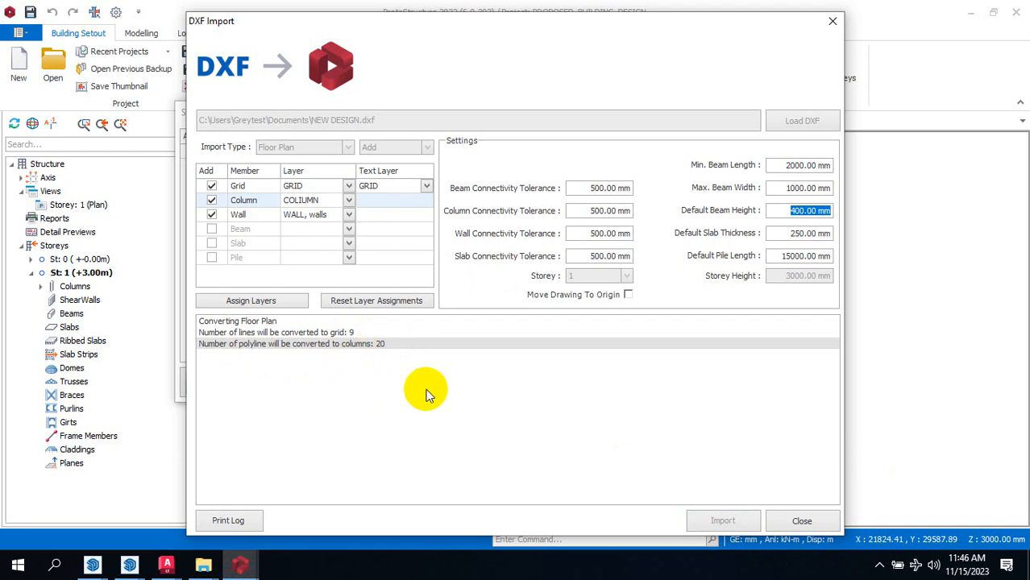
click(786, 522)
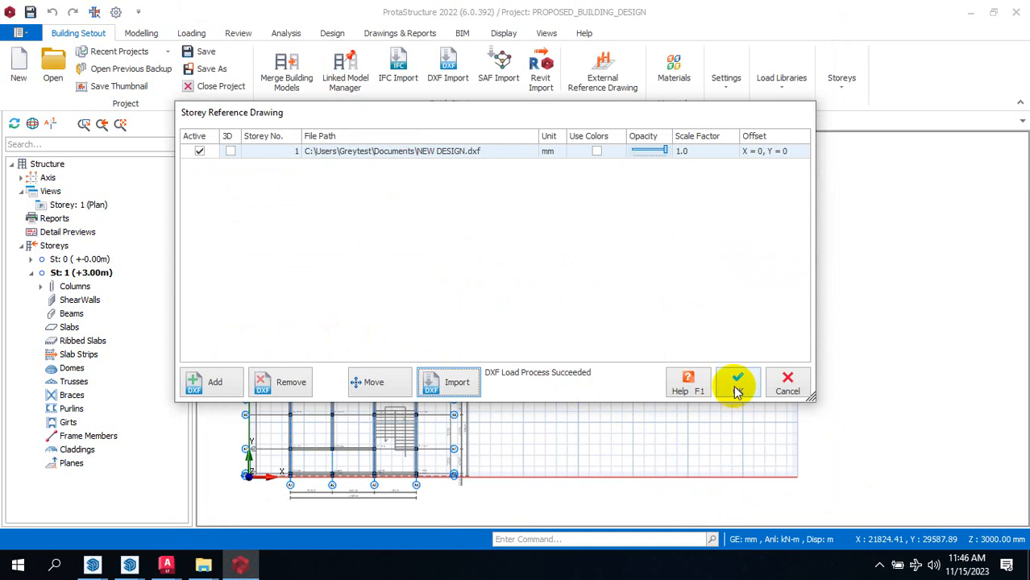
Step: Accept the storey reference drawing settings and bring the imported grids and columns of storey 1 into view
click(739, 389)
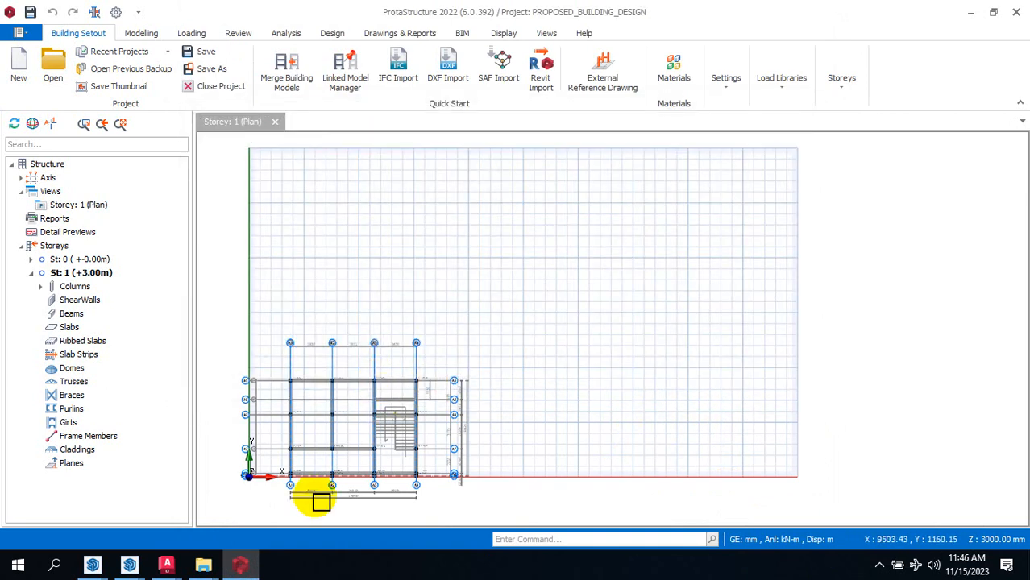
scroll(298, 474, up, 3)
scroll(446, 402, down, 1)
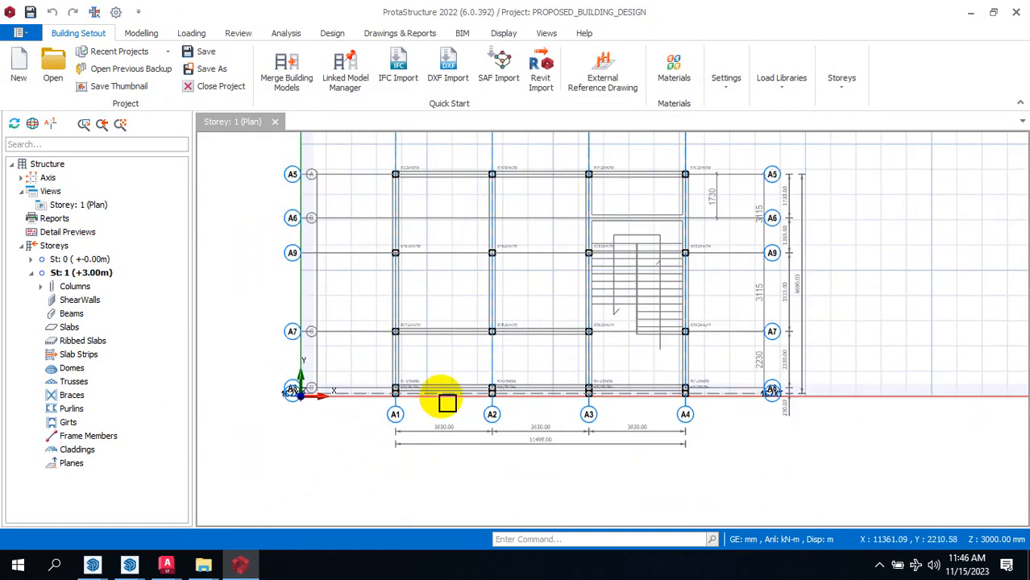
Step: Examine the paired columns along the lowest horizontal grid lines at axes A1 to A4
scroll(445, 402, up, 4)
scroll(444, 366, up, 4)
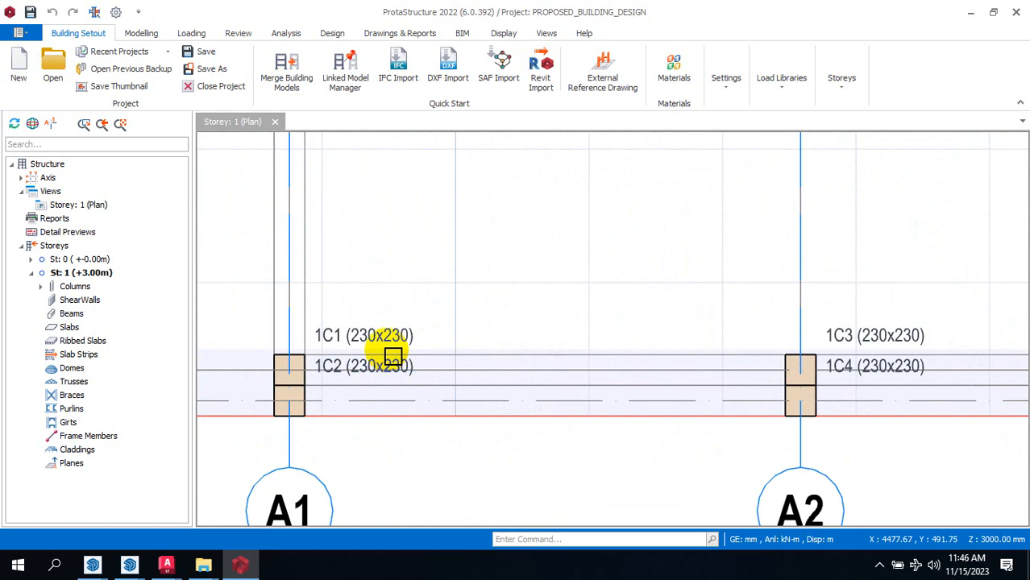
scroll(372, 374, down, 3)
scroll(353, 393, down, 1)
scroll(396, 417, down, 1)
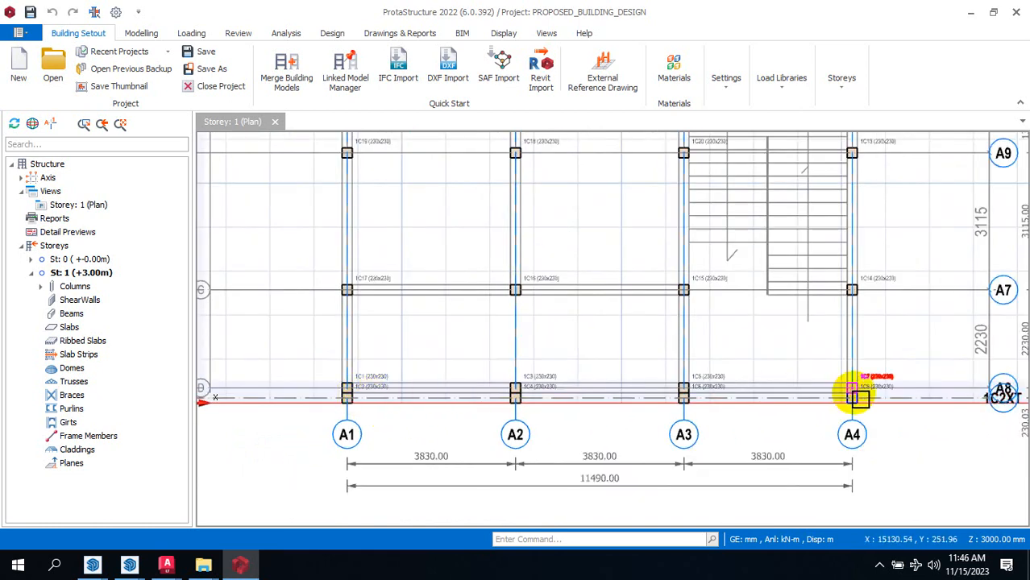
scroll(909, 405, up, 3)
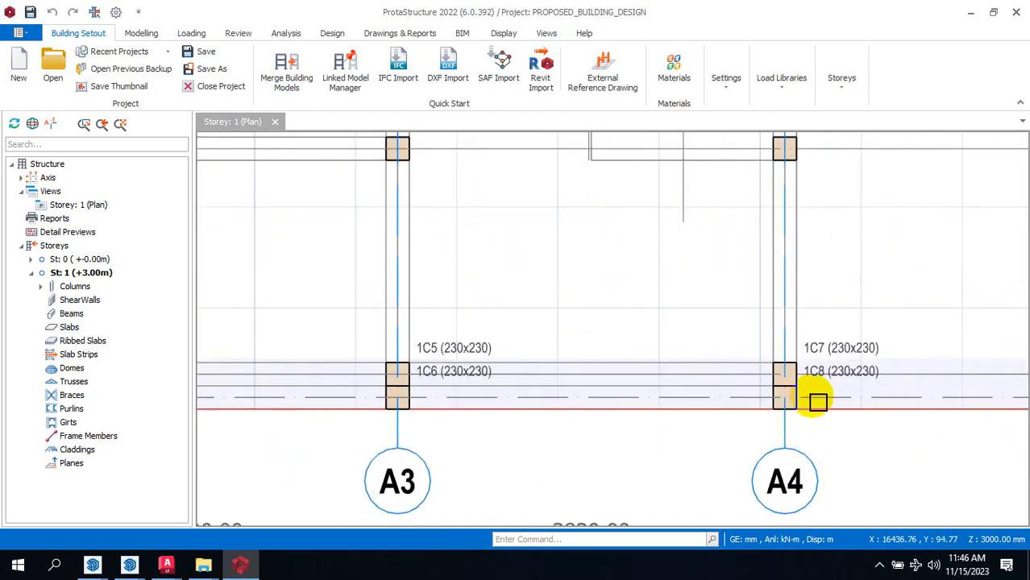
scroll(745, 387, down, 3)
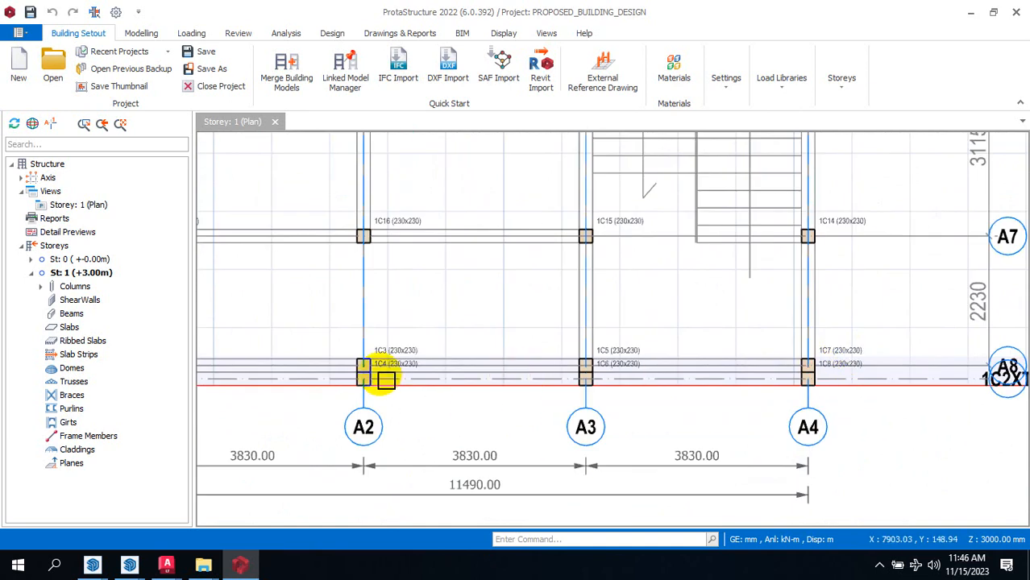
scroll(345, 386, up, 4)
scroll(340, 378, up, 1)
scroll(575, 350, down, 2)
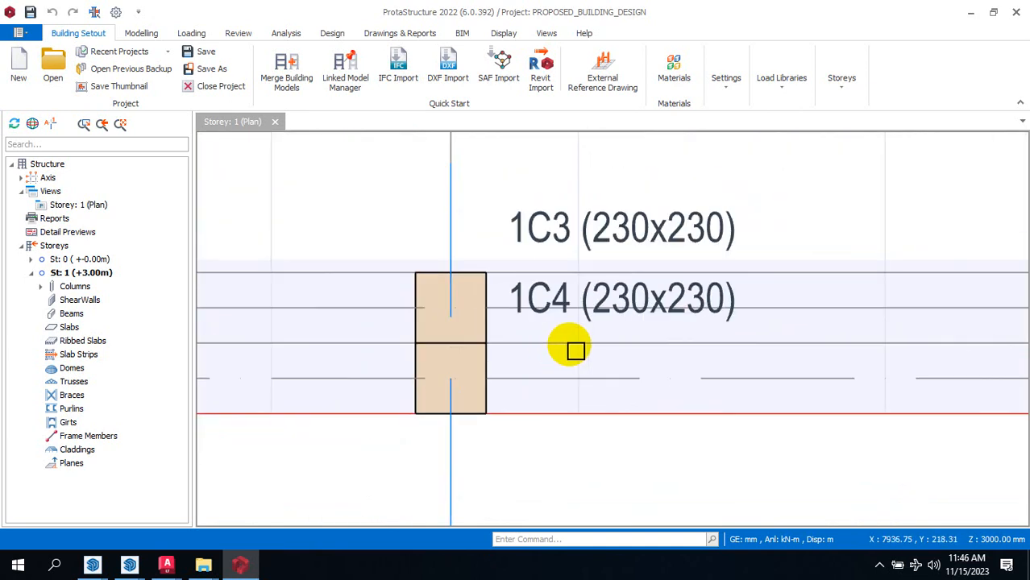
scroll(600, 352, down, 3)
scroll(582, 402, down, 3)
scroll(359, 375, up, 4)
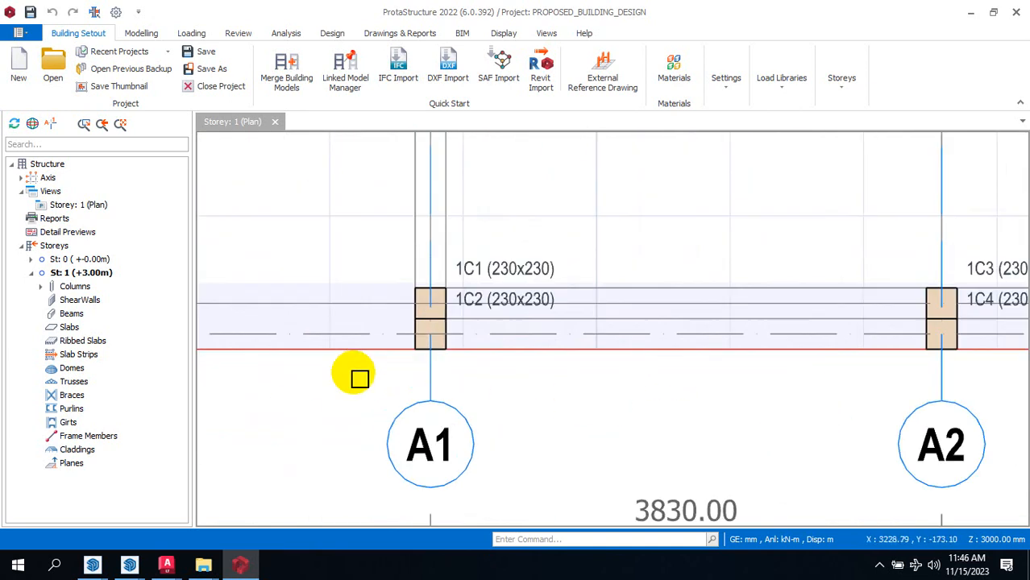
scroll(568, 335, down, 3)
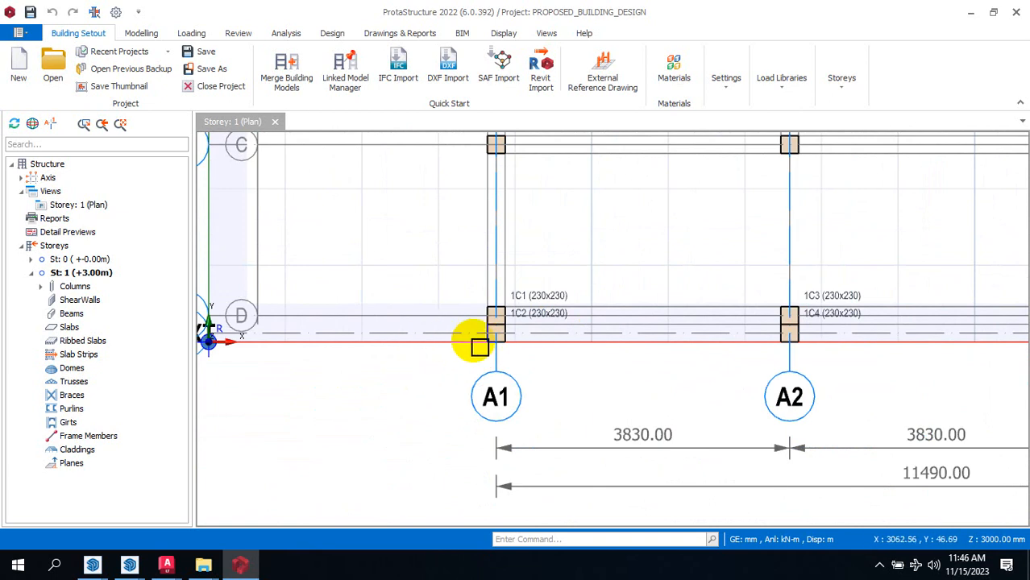
Step: Delete the extra lower columns 1C2 and 1C4 beneath 1C1 and 1C3 at axes A1 and A2
scroll(515, 342, up, 3)
scroll(514, 342, up, 2)
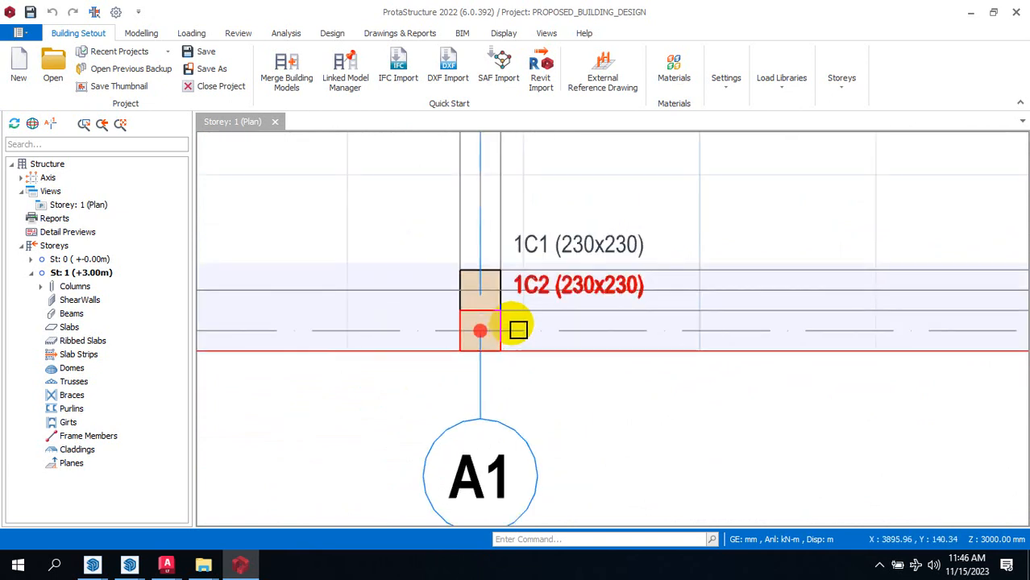
mouse_move(516, 330)
click(486, 322)
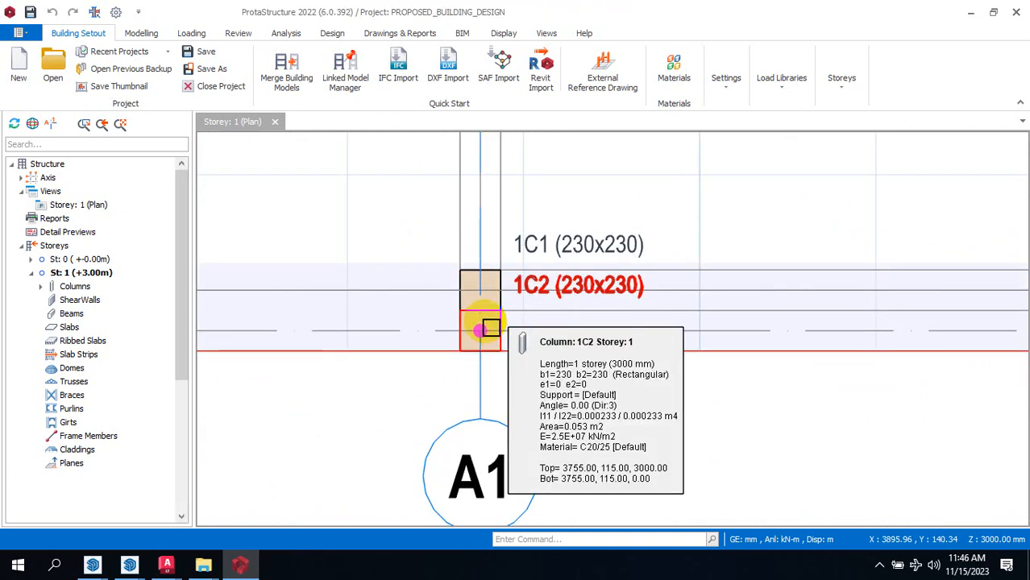
key(Delete)
scroll(351, 327, down, 3)
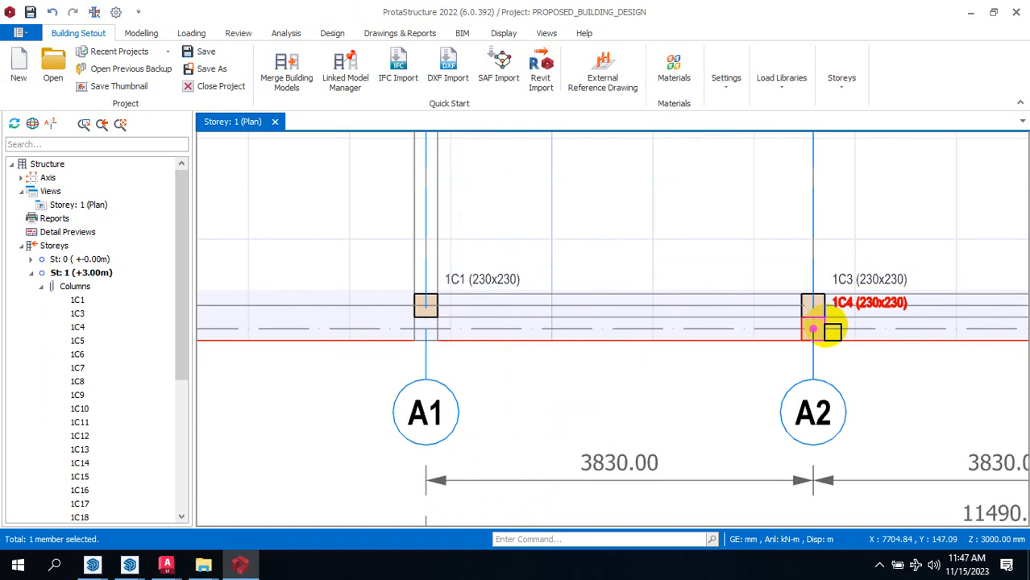
click(835, 331)
key(Delete)
Step: Try to delete the extra horizontal axis 1C2XT below axis A8
click(858, 333)
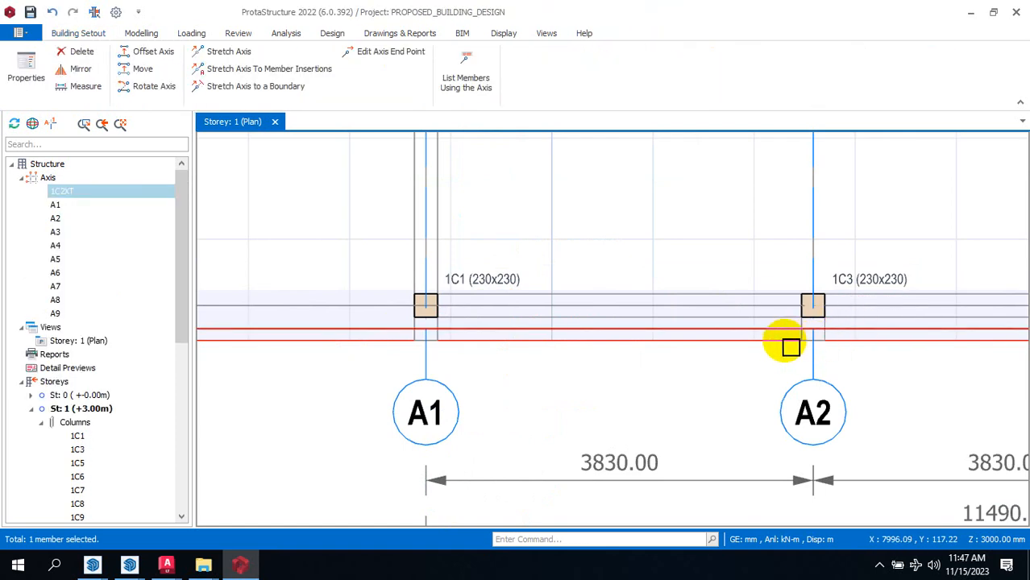
key(Delete)
click(651, 407)
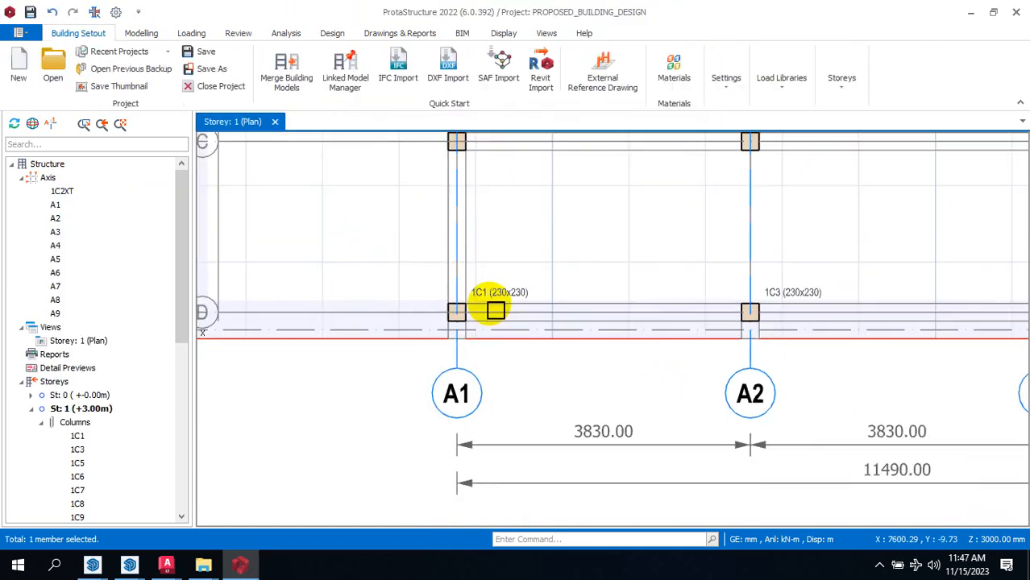
Step: Delete the extra lower column 1C8 beneath 1C7 at axis A4
scroll(671, 289, down, 3)
scroll(562, 311, up, 3)
scroll(537, 322, up, 1)
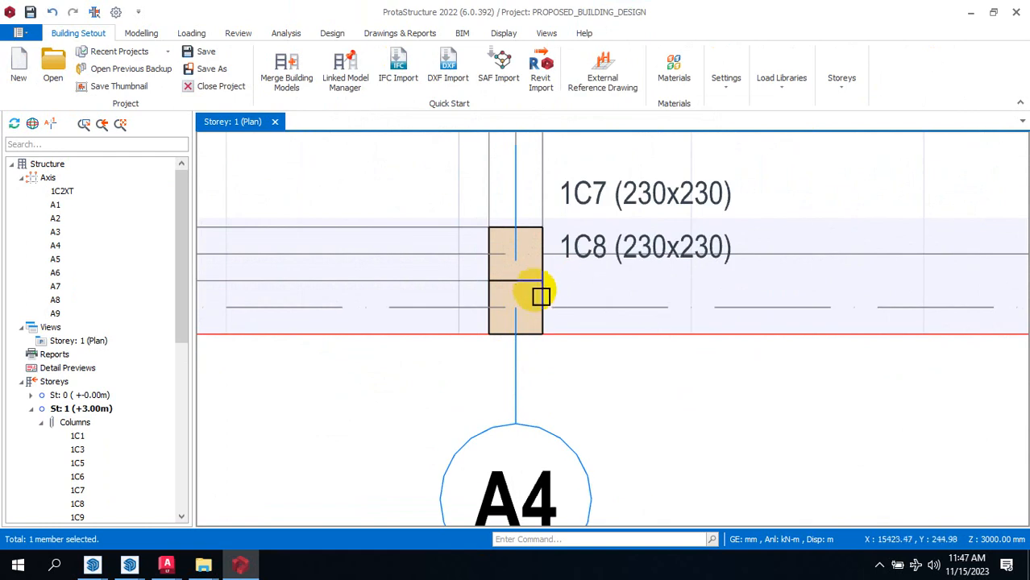
click(548, 299)
key(Delete)
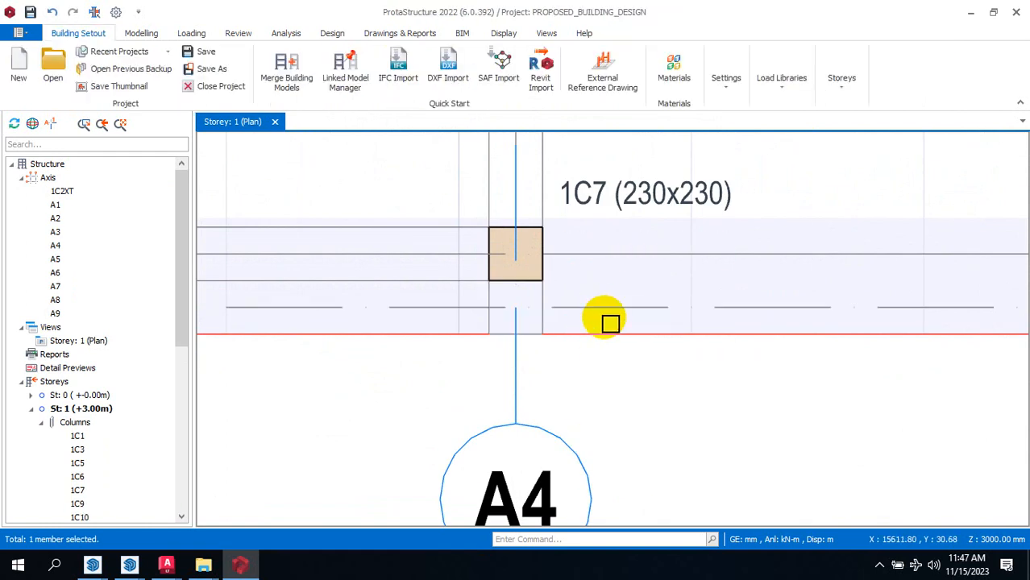
Step: Try again to delete axis 1C2XT, picking it near axis A4
click(606, 309)
key(Delete)
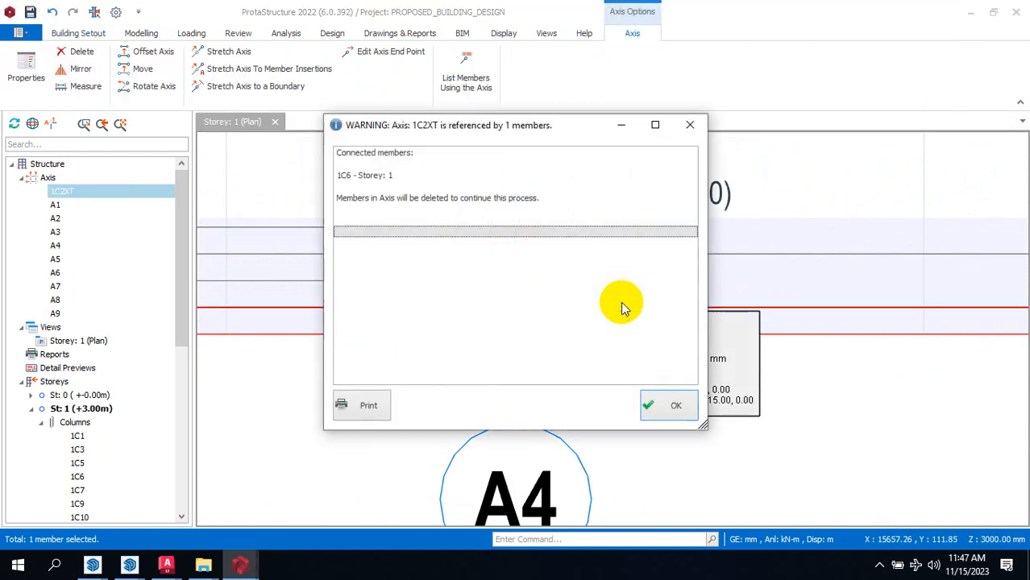
click(665, 403)
Step: Delete the extra lower column 1C6 beneath 1C5 at axis A3
scroll(716, 316, down, 2)
scroll(716, 316, down, 4)
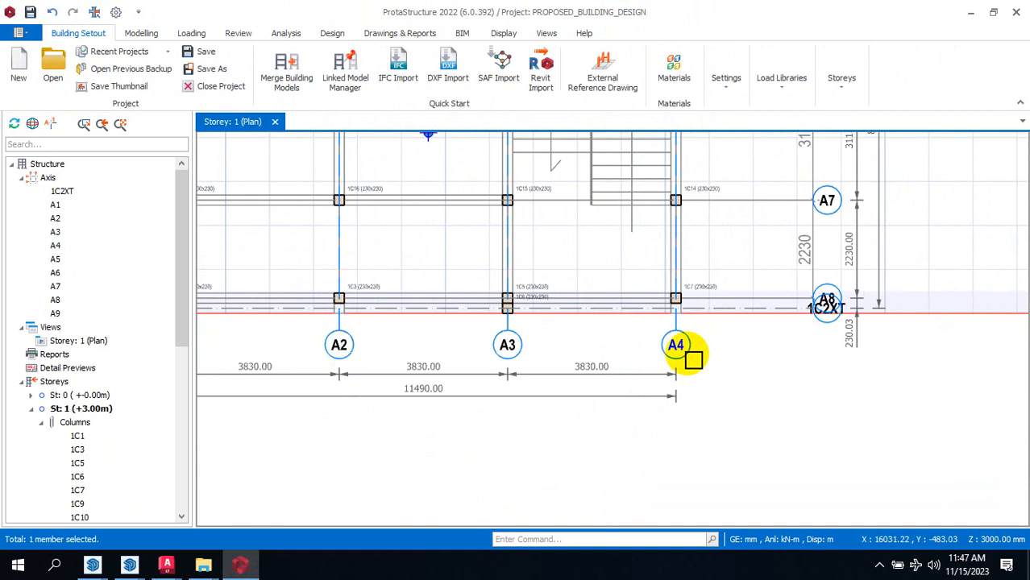
scroll(488, 336, up, 3)
scroll(707, 312, up, 2)
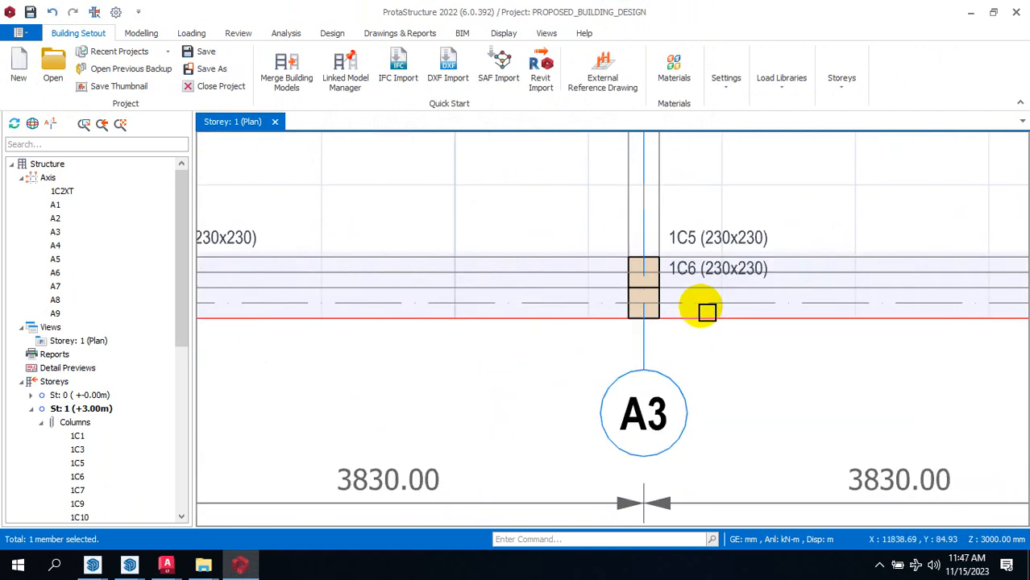
click(663, 300)
key(Delete)
Step: Delete the redundant horizontal axis 1C2XT below axis A8
click(687, 306)
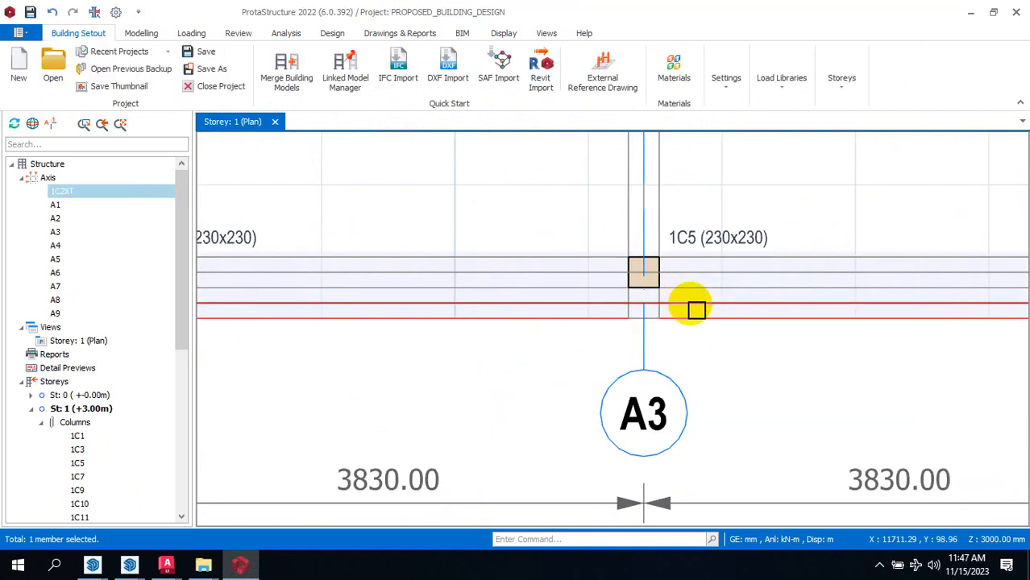
key(Delete)
scroll(724, 282, down, 4)
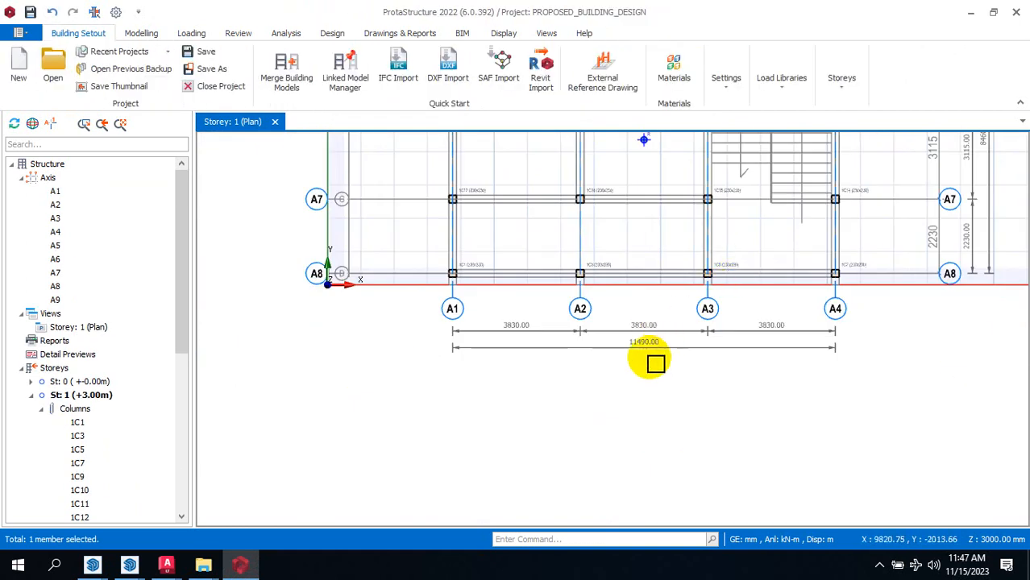
Step: Examine the remaining grids and columns of storey 1, including the wall line on axis A6 beside the staircase
scroll(582, 386, down, 2)
scroll(562, 329, up, 3)
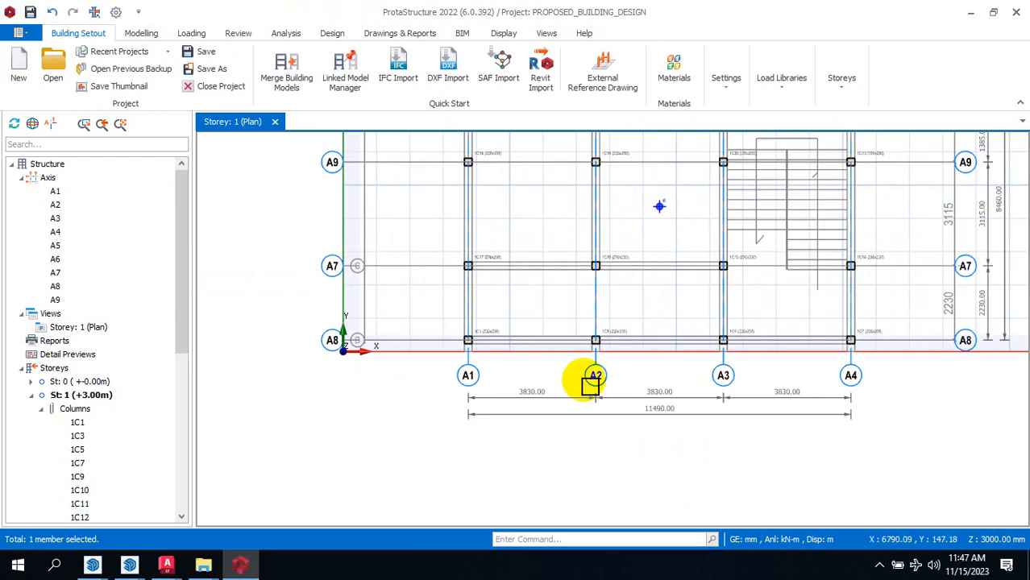
scroll(594, 379, down, 1)
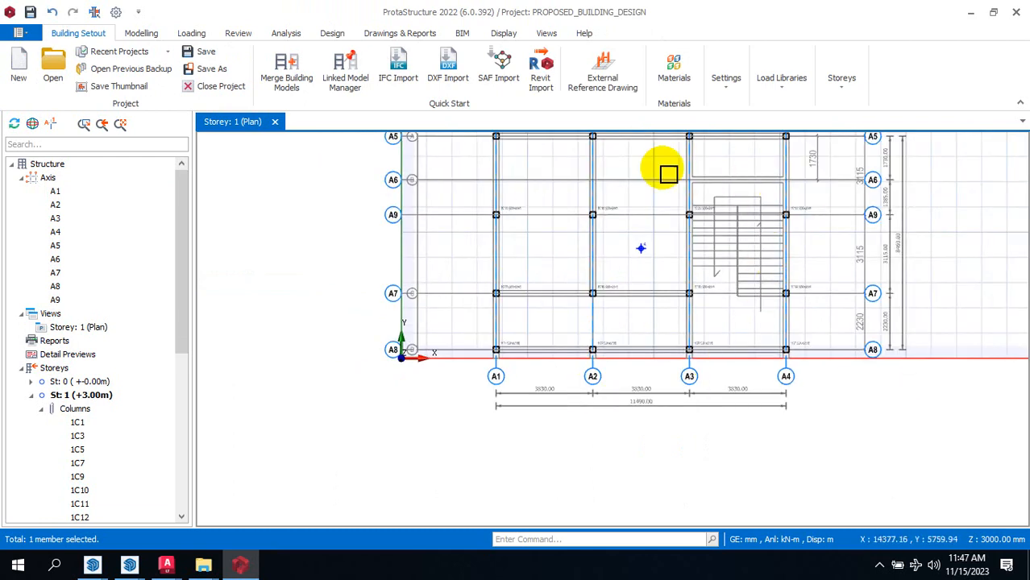
scroll(669, 326, down, 2)
scroll(711, 215, up, 2)
scroll(711, 215, up, 1)
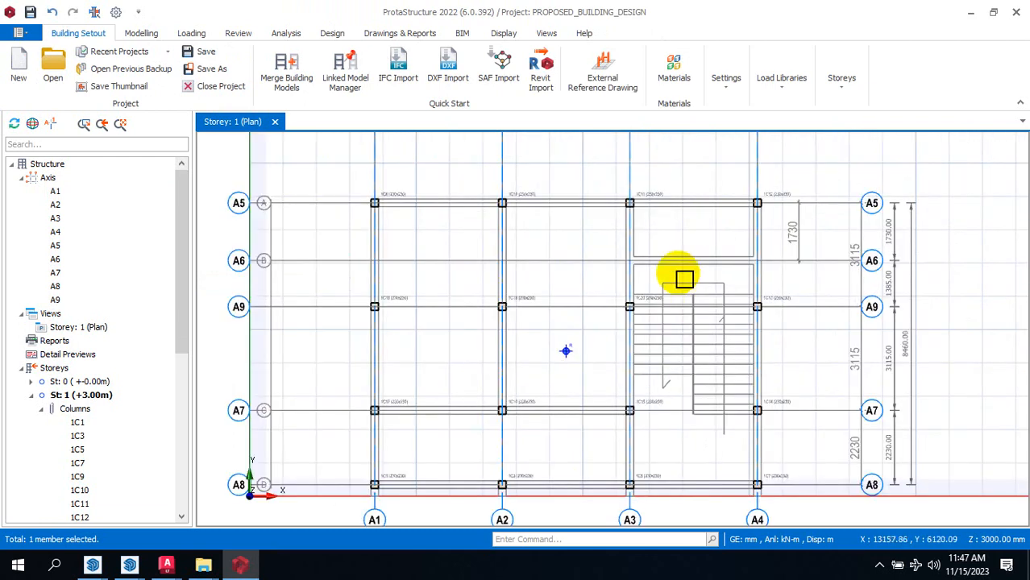
scroll(701, 286, up, 3)
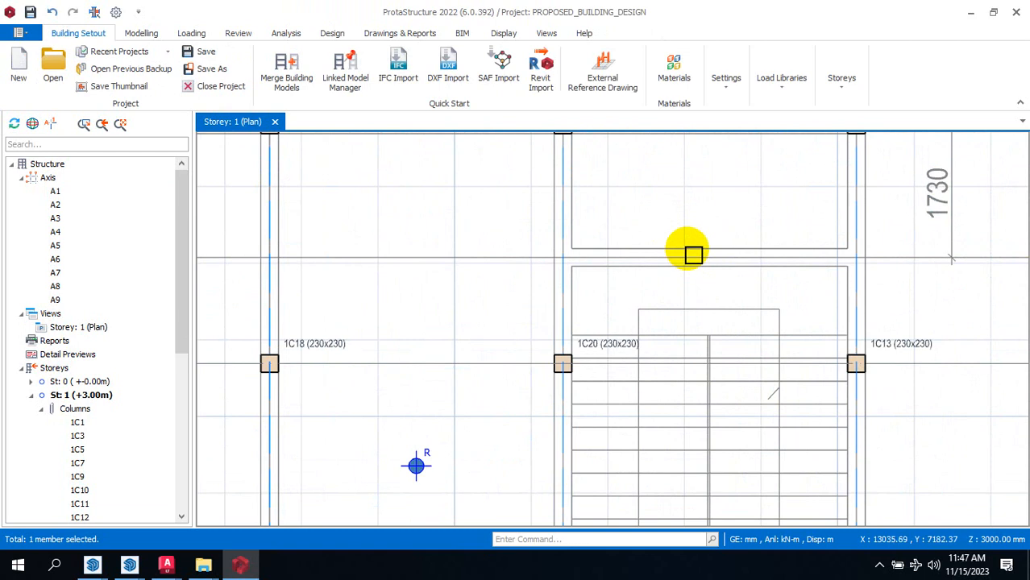
scroll(693, 254, down, 3)
scroll(742, 259, up, 2)
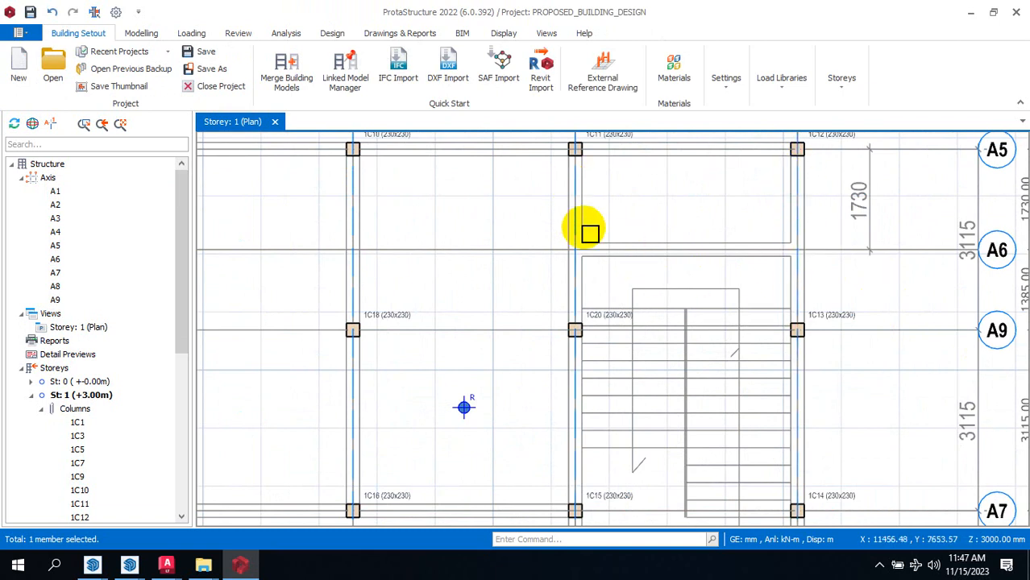
scroll(762, 190, down, 2)
scroll(761, 191, down, 1)
scroll(501, 211, up, 1)
scroll(471, 253, up, 1)
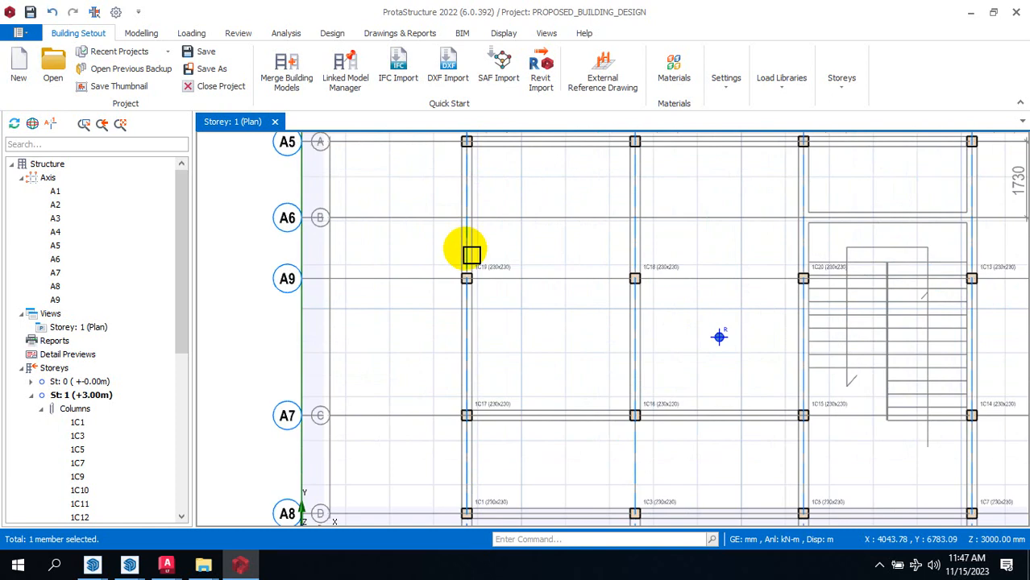
scroll(472, 253, down, 2)
scroll(504, 412, up, 2)
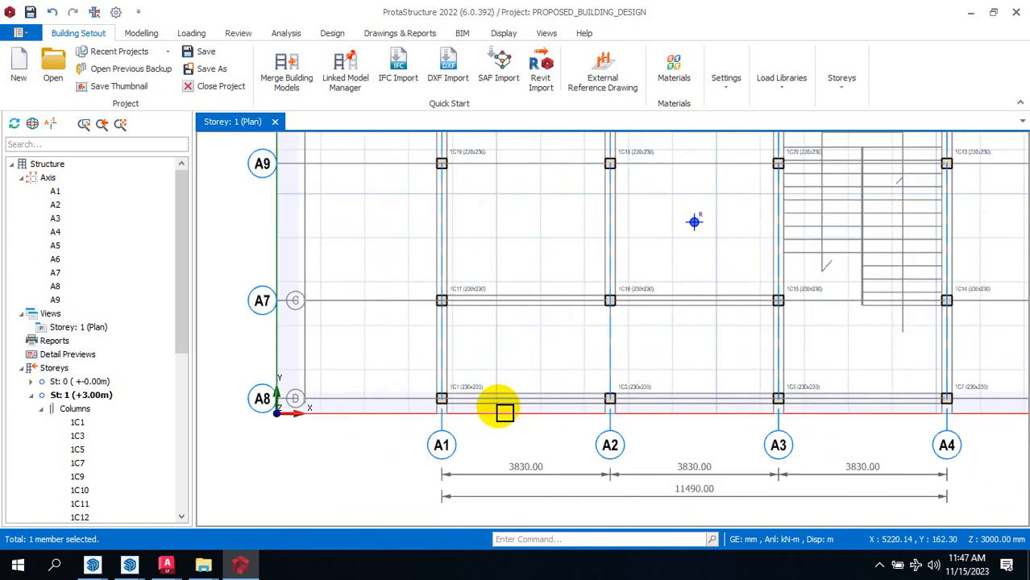
scroll(476, 441, down, 2)
scroll(375, 183, up, 5)
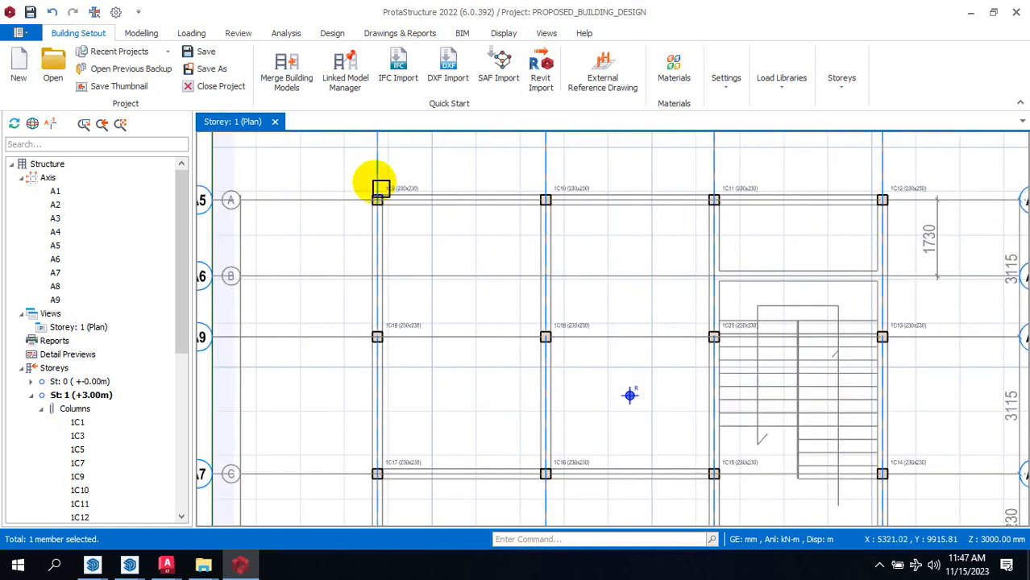
Step: Inspect columns 1C9 and 1C10 along axis A5, including the member details of 1C9
scroll(455, 211, down, 3)
scroll(788, 194, up, 3)
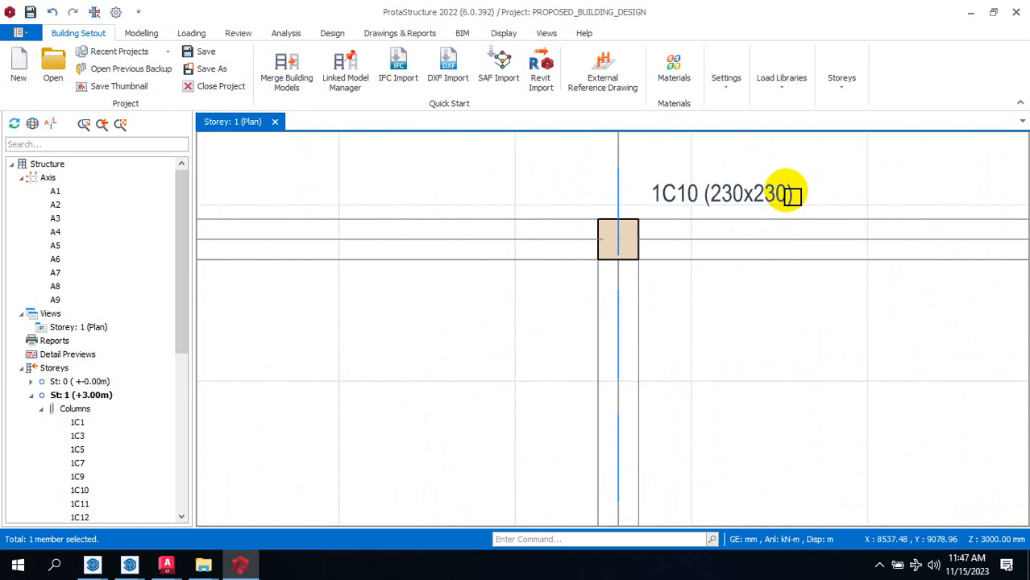
scroll(647, 220, down, 3)
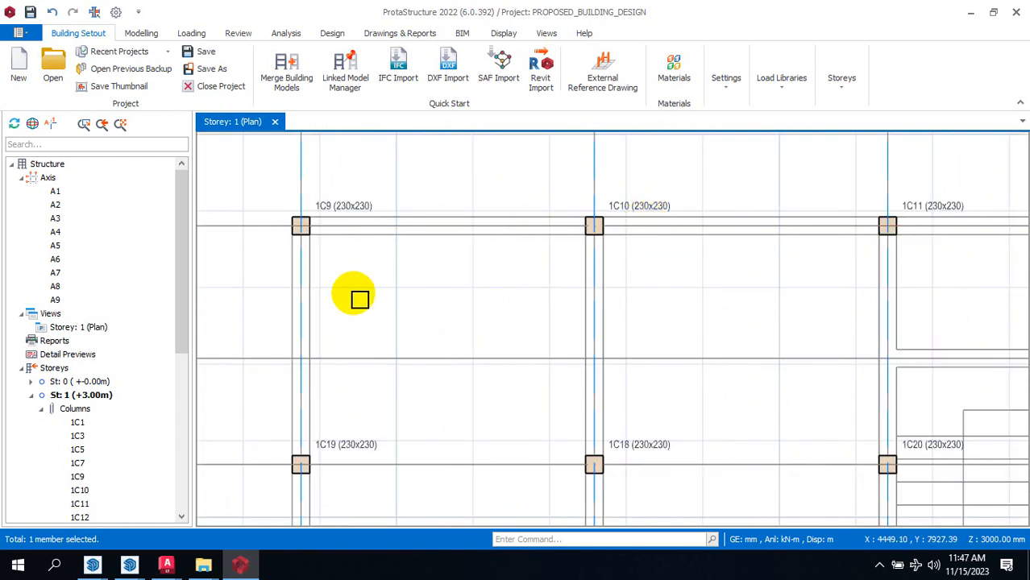
scroll(330, 213, up, 3)
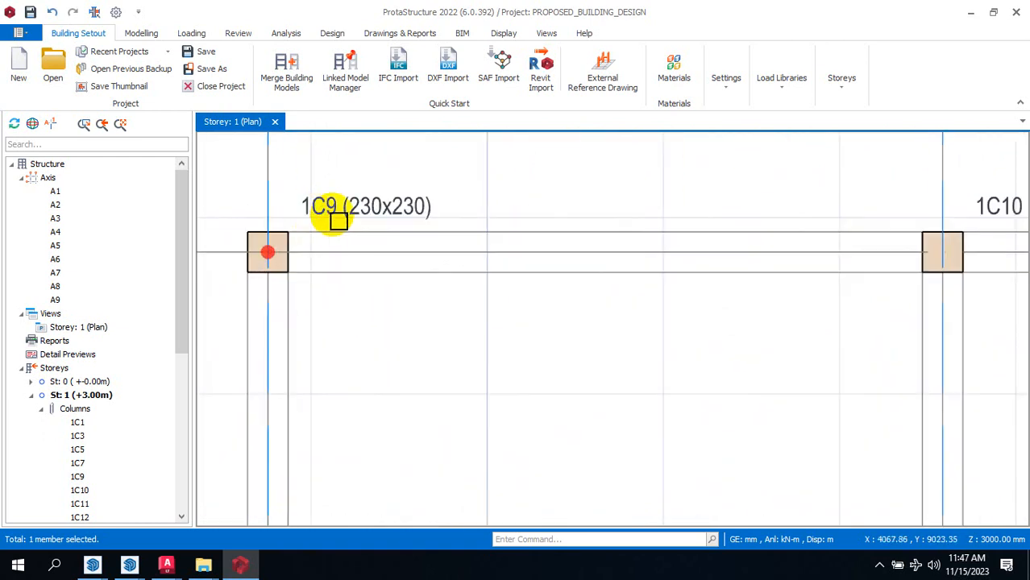
mouse_move(334, 213)
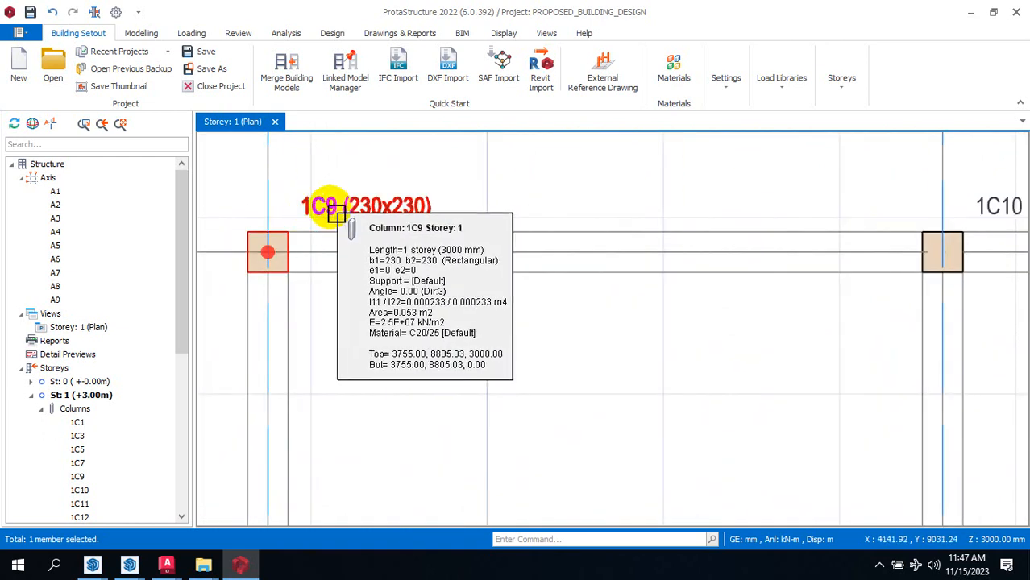
scroll(337, 219, down, 2)
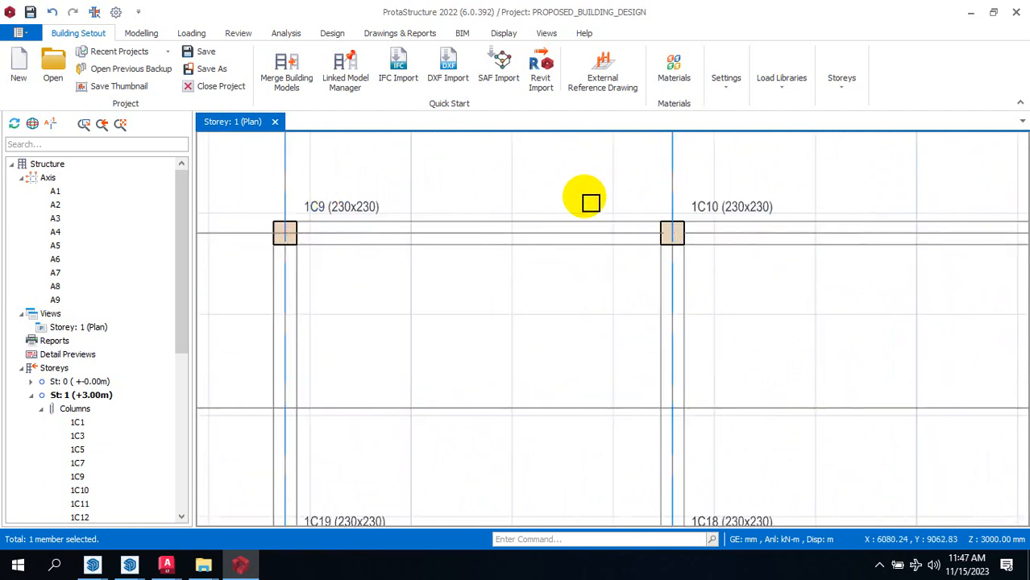
scroll(774, 214, up, 2)
scroll(488, 240, down, 4)
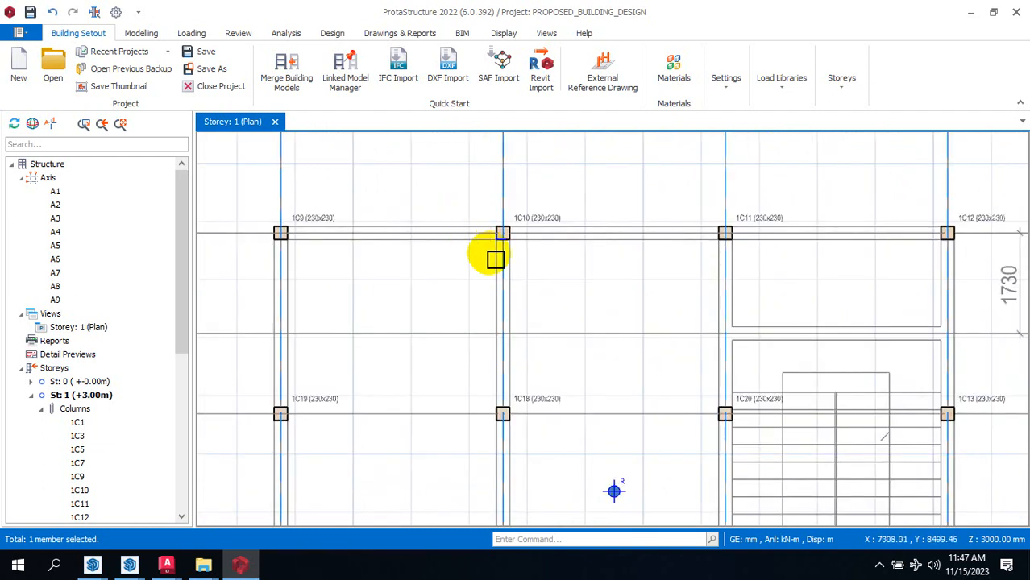
Step: Re-label the columns of all storeys starting from 1, sorted rowwise from left-top to right-bottom, retaining compatible labels between storeys
scroll(488, 217, down, 2)
scroll(490, 274, up, 2)
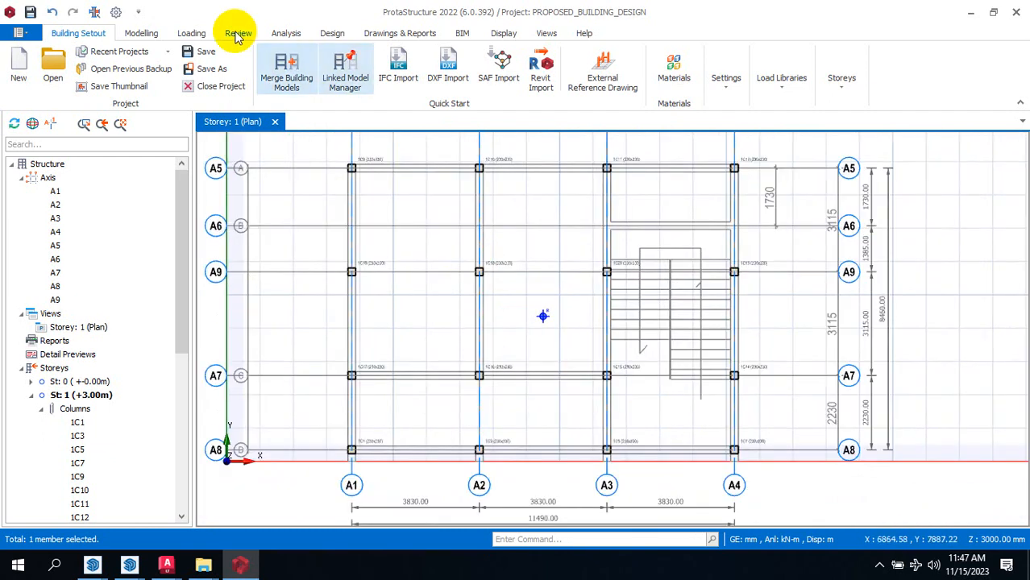
click(239, 34)
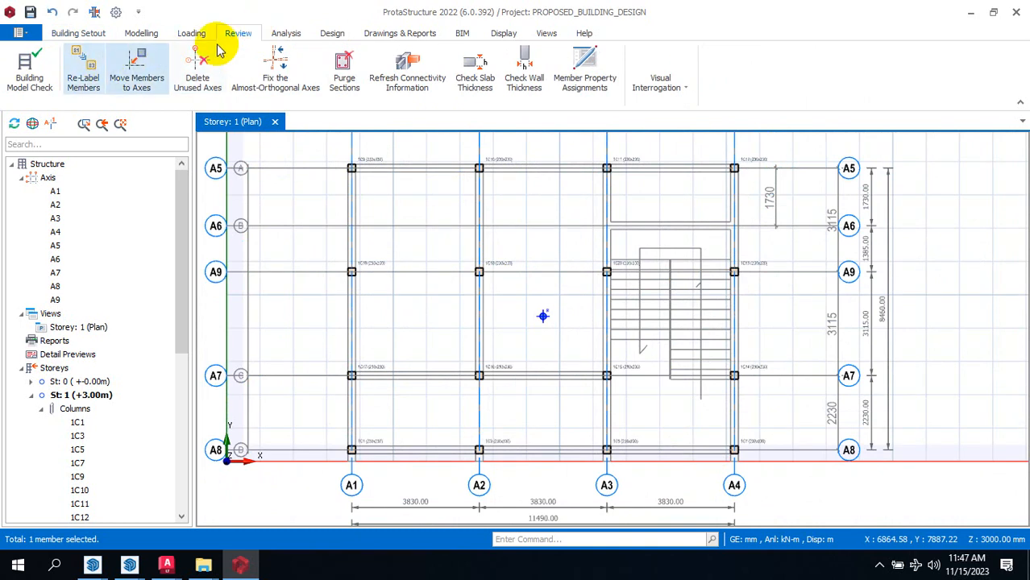
click(83, 70)
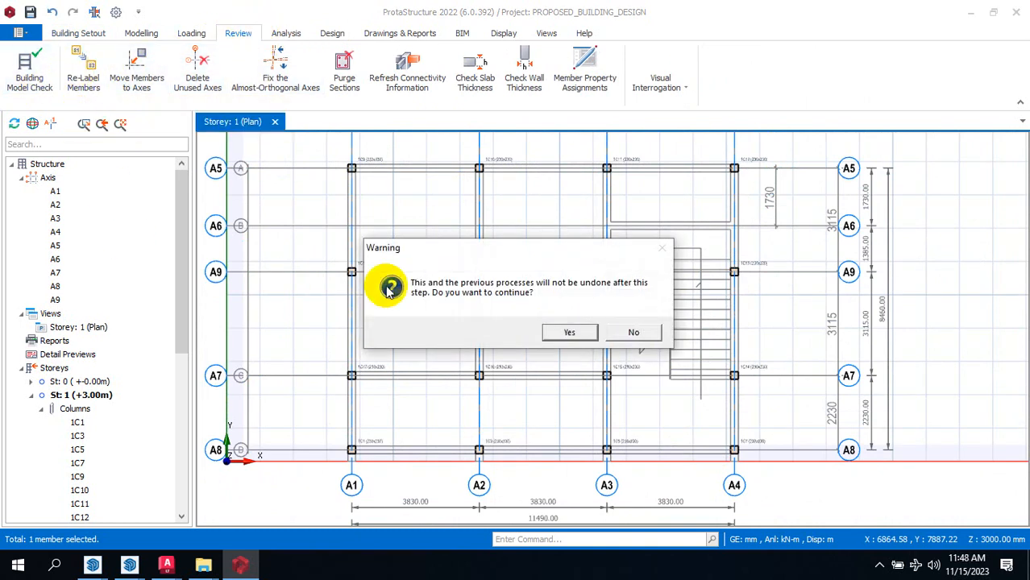
click(564, 332)
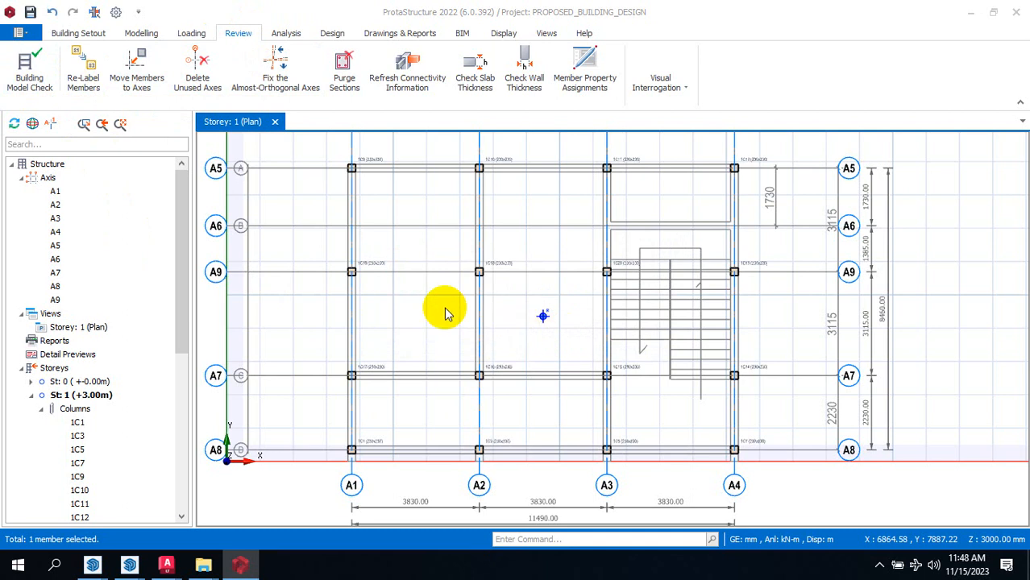
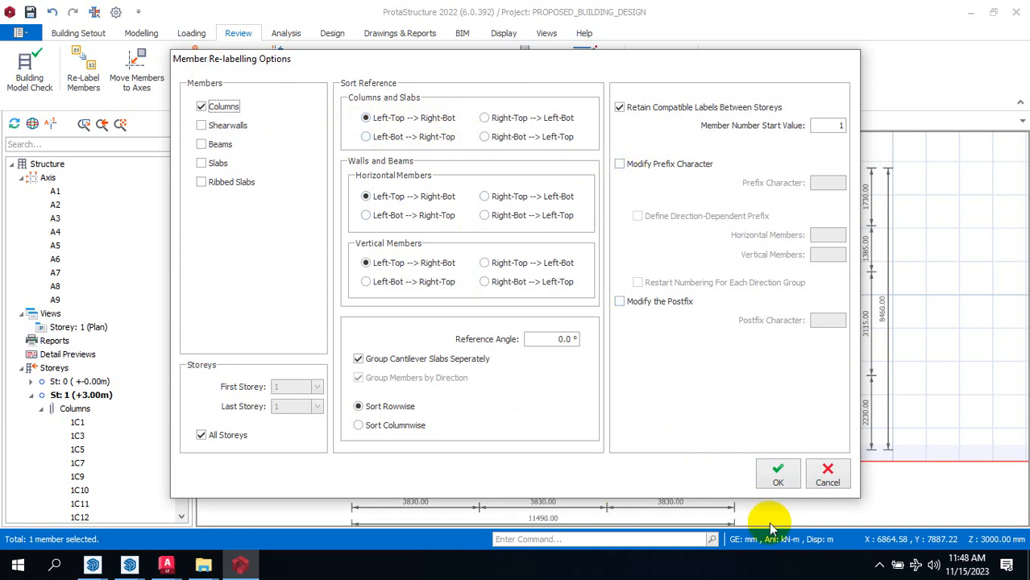
click(777, 473)
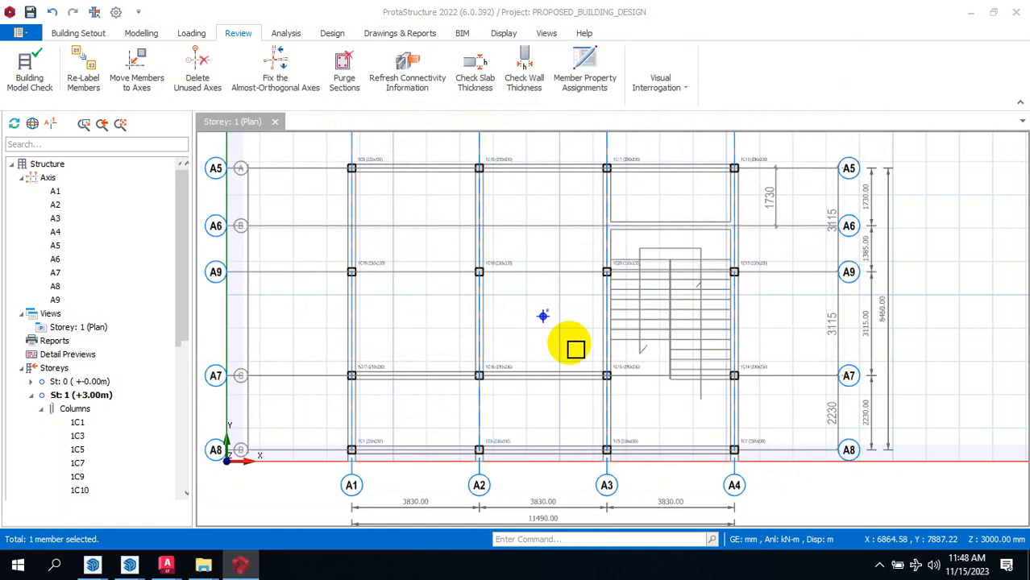
Step: Inspect the new column labels along axis A5, then review the complete column layout of storey 1
scroll(345, 157, up, 5)
scroll(414, 161, up, 3)
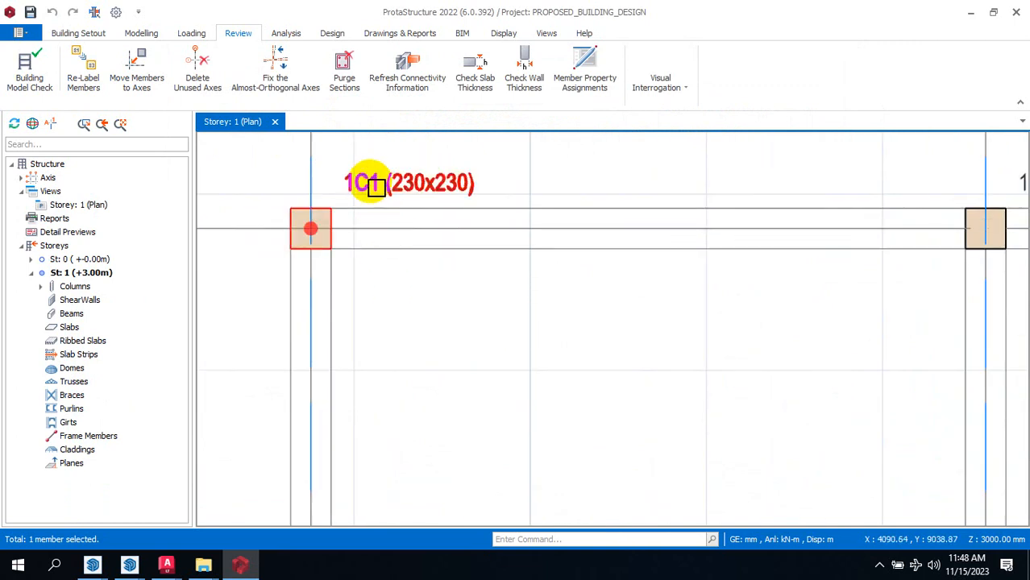
scroll(596, 189, down, 3)
scroll(596, 205, up, 4)
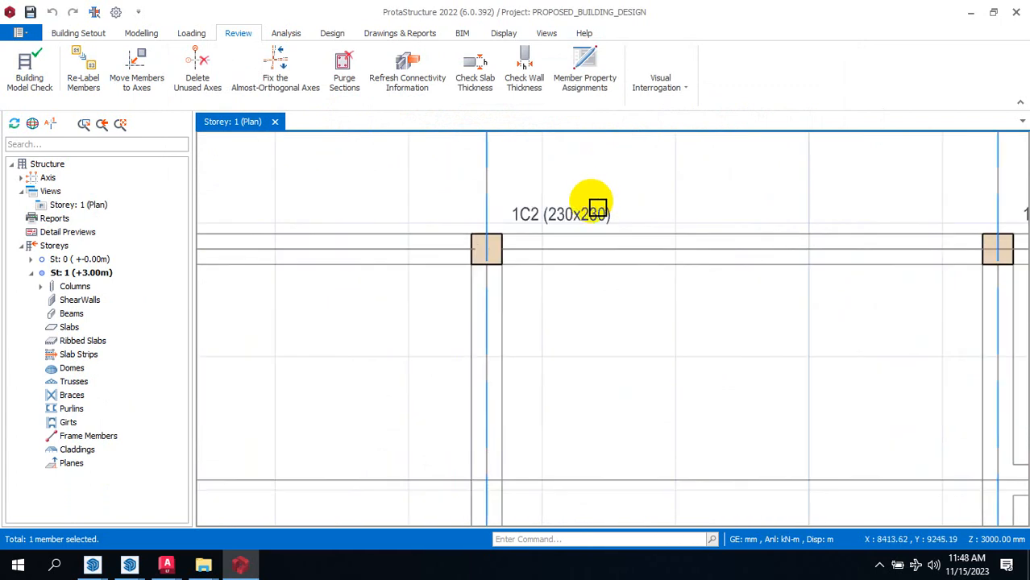
scroll(572, 254, up, 1)
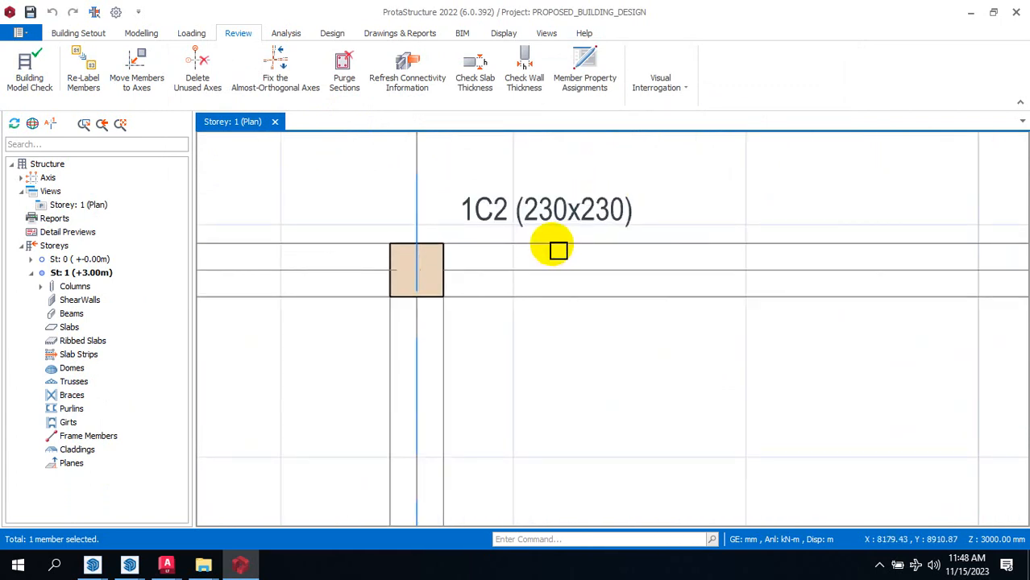
scroll(372, 195, down, 3)
scroll(685, 197, up, 4)
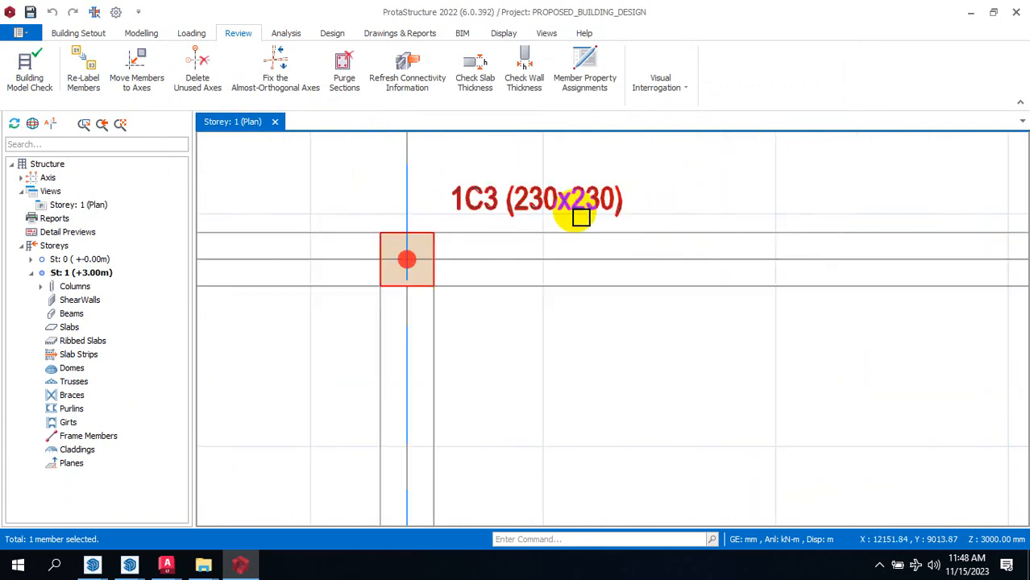
mouse_move(582, 219)
scroll(542, 175, down, 5)
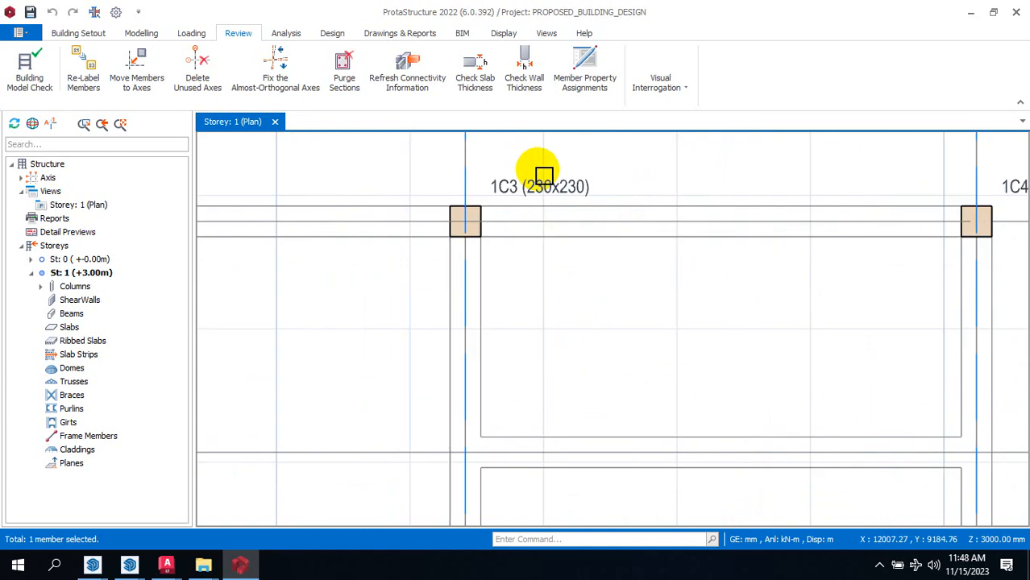
scroll(593, 218, down, 4)
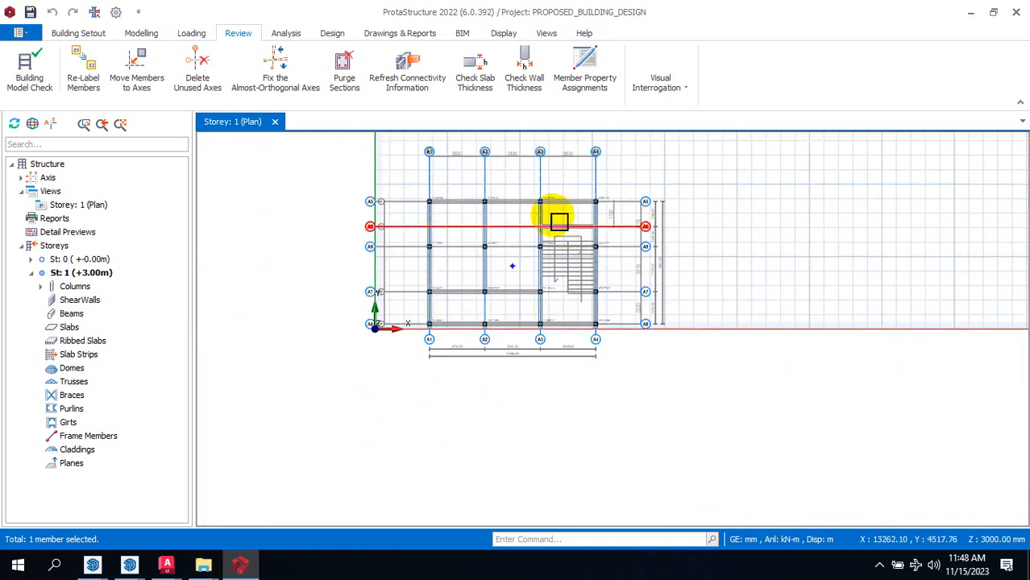
scroll(603, 173, up, 3)
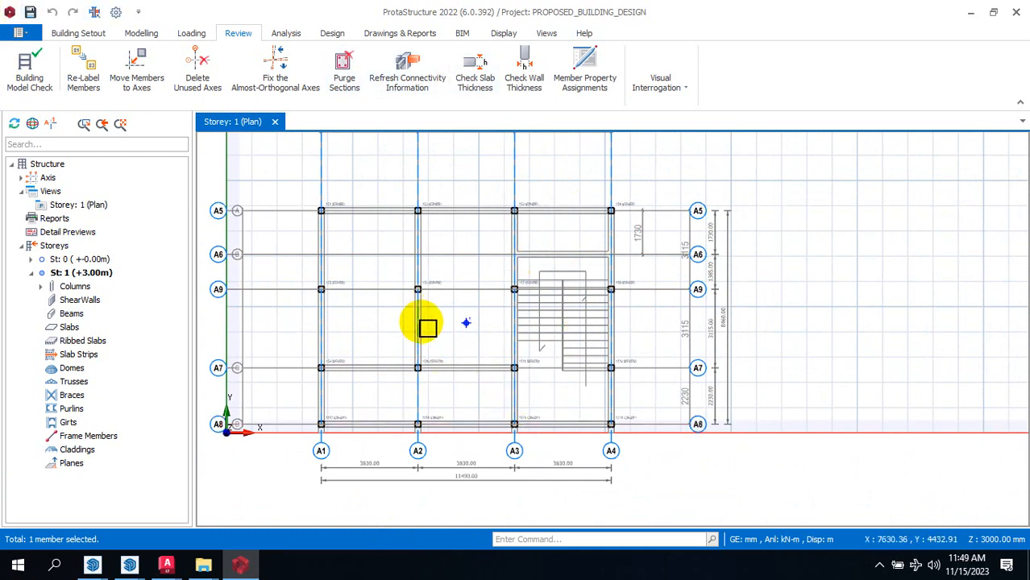
click(466, 323)
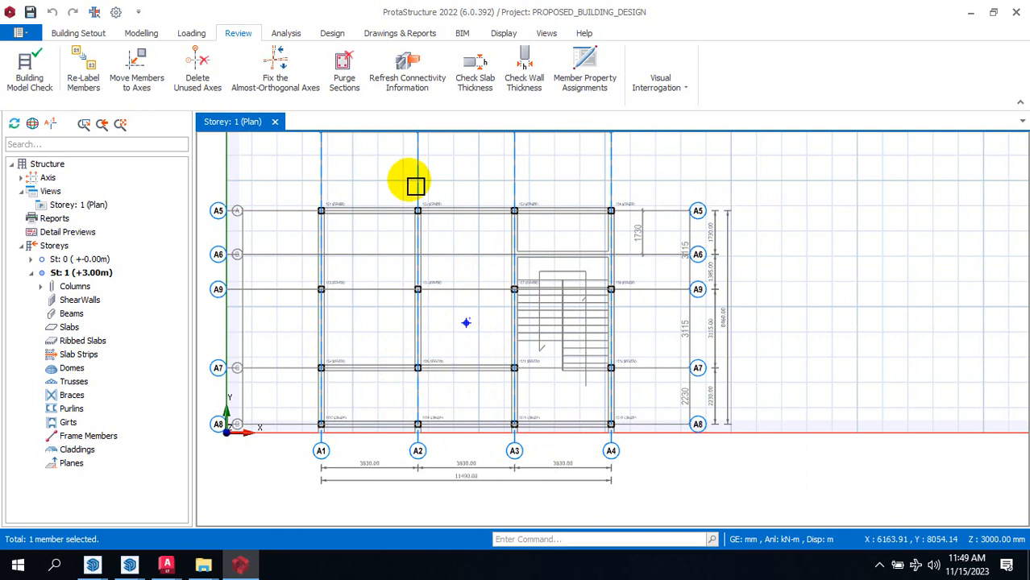
scroll(363, 349, up, 1)
scroll(522, 187, down, 2)
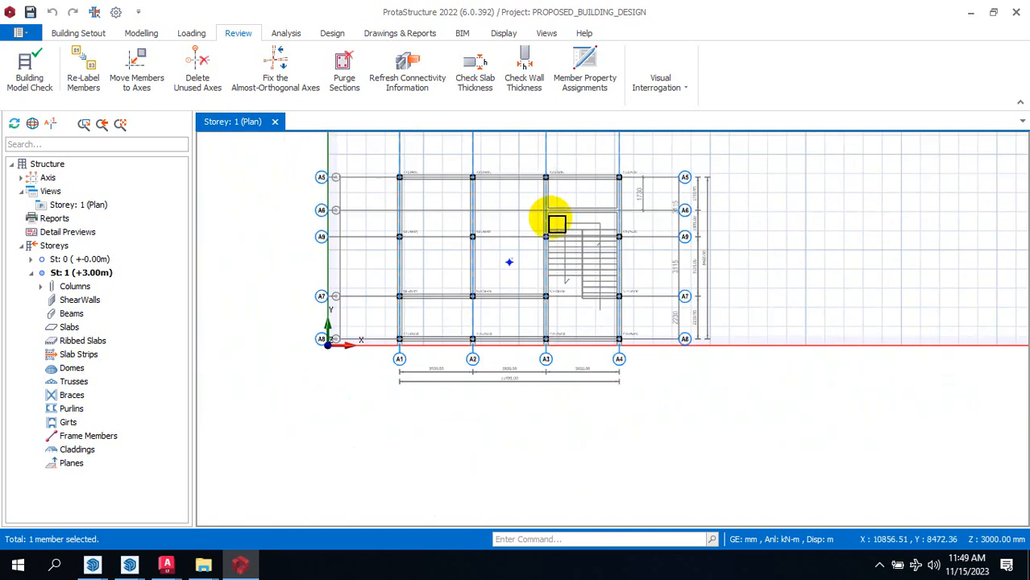
scroll(655, 164, up, 1)
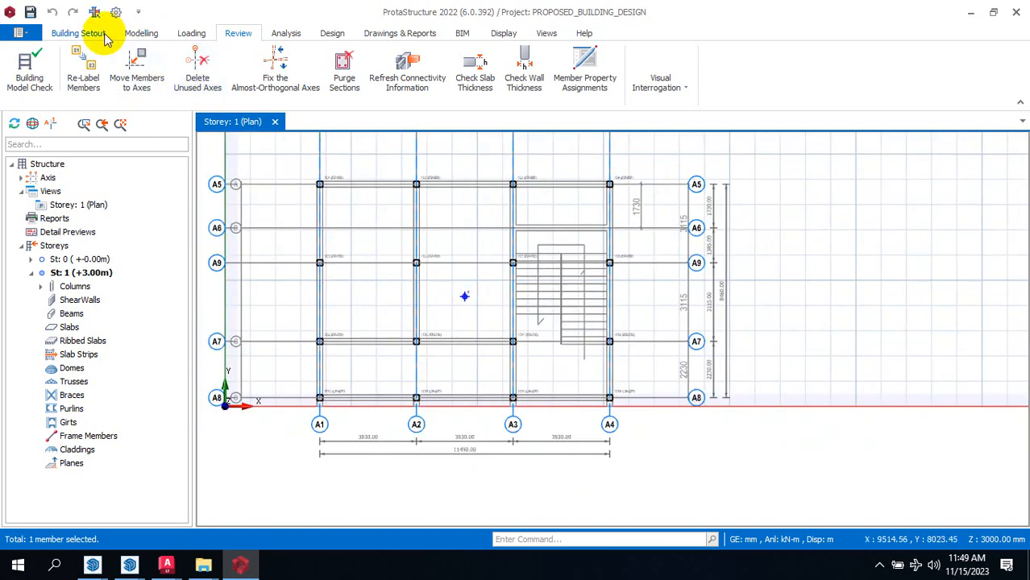
Step: Insert storeys 2 and 3 above storey 1 with a storey height of 3000 mm, without generating members
click(61, 245)
right_click(62, 246)
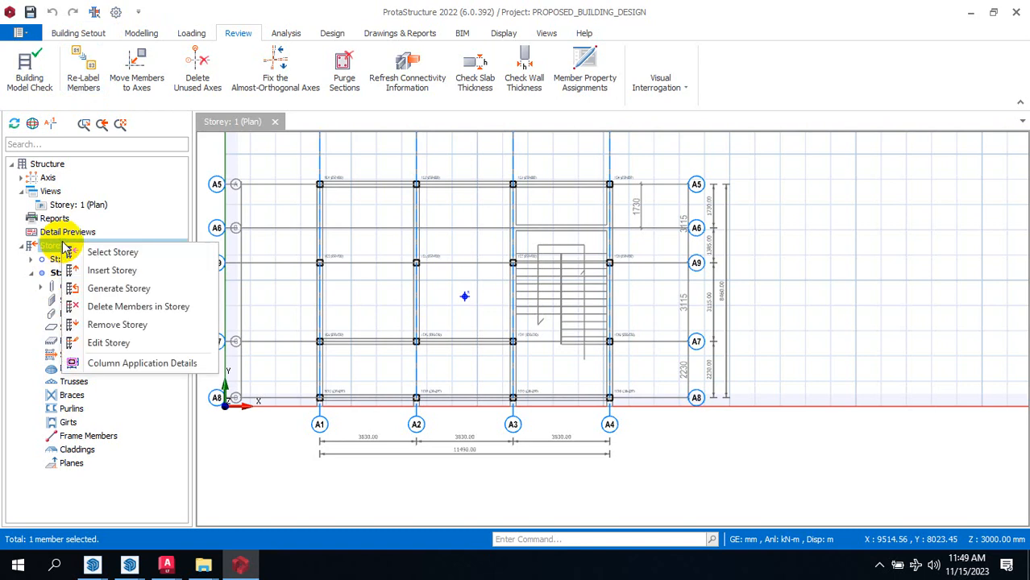
click(158, 271)
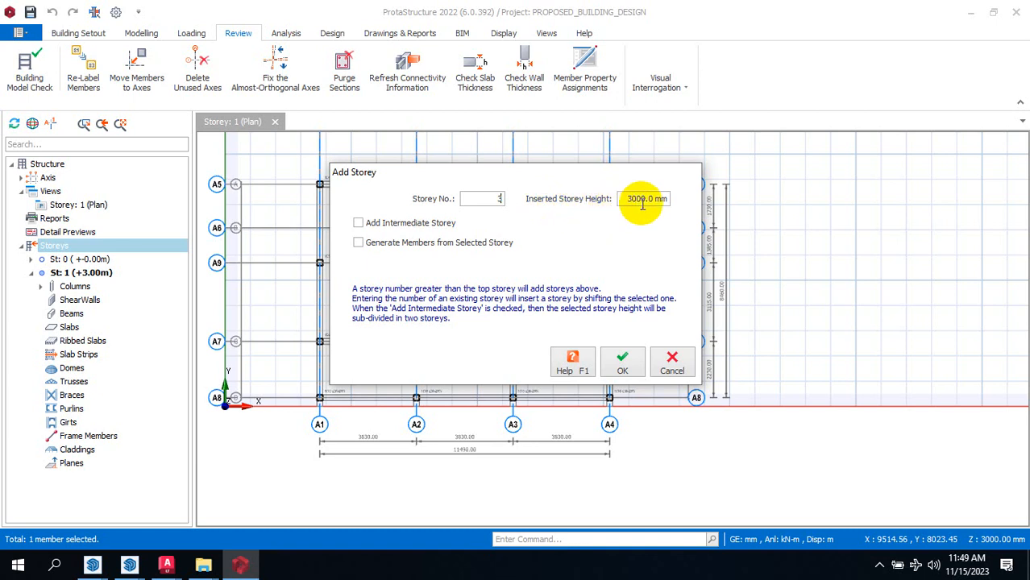
click(629, 369)
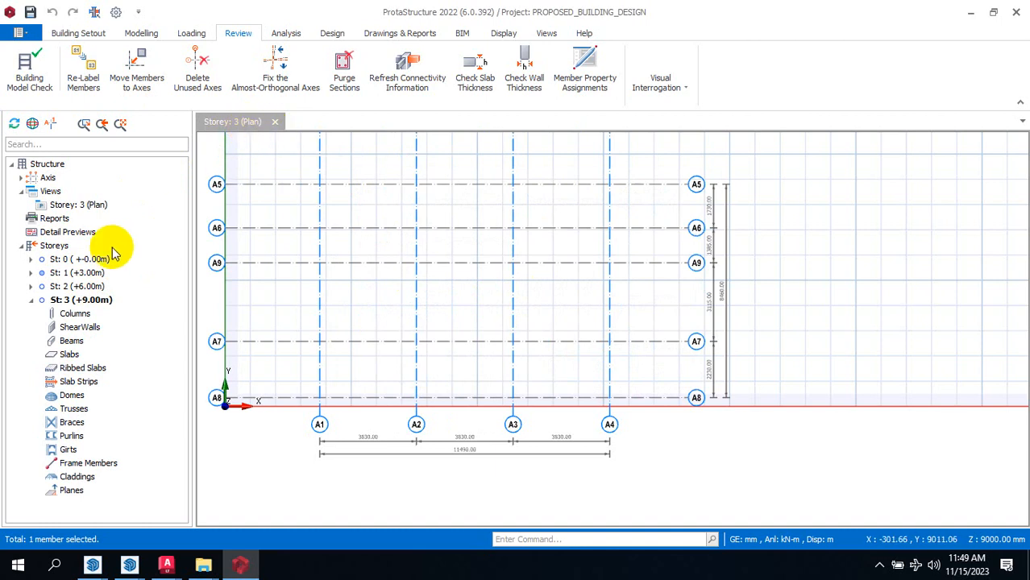
Step: Return to storey 1 and create a 3D physical model view of it
double_click(77, 272)
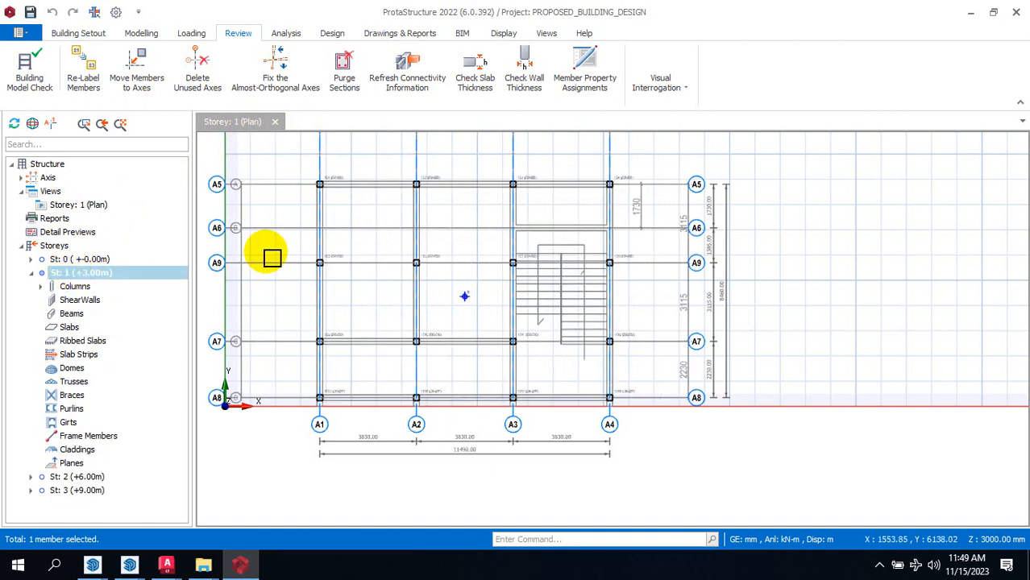
click(548, 34)
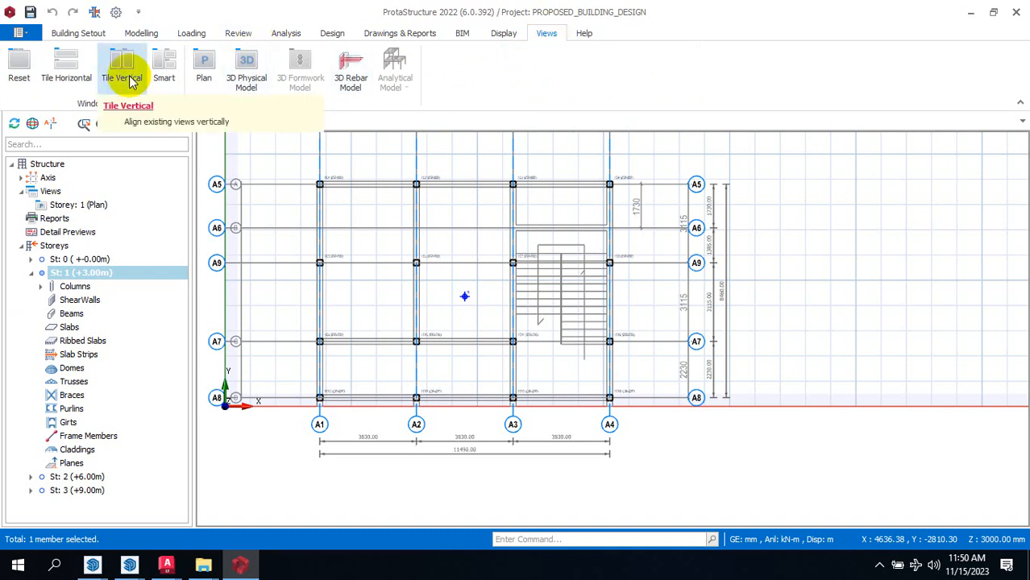
click(63, 246)
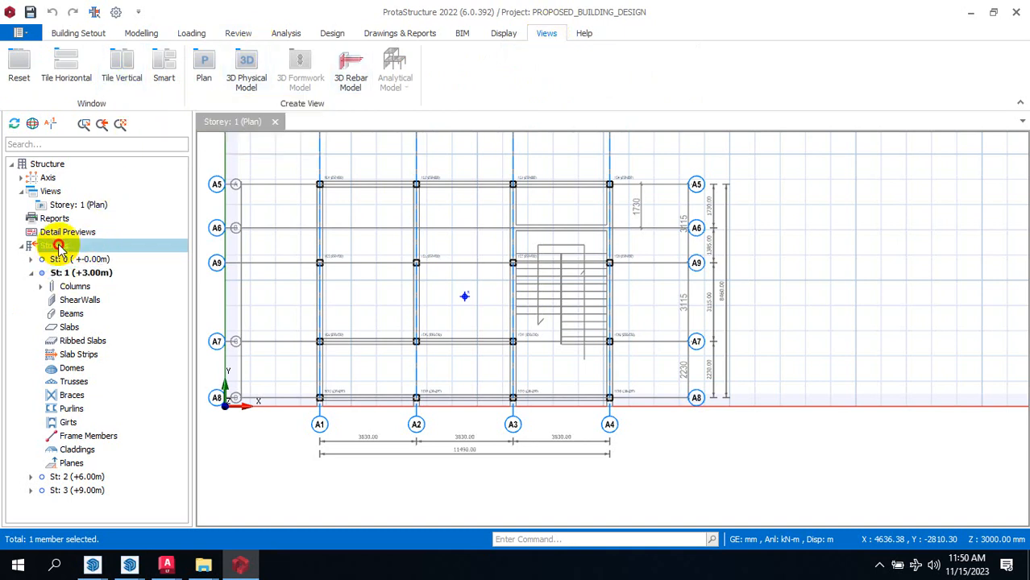
click(50, 193)
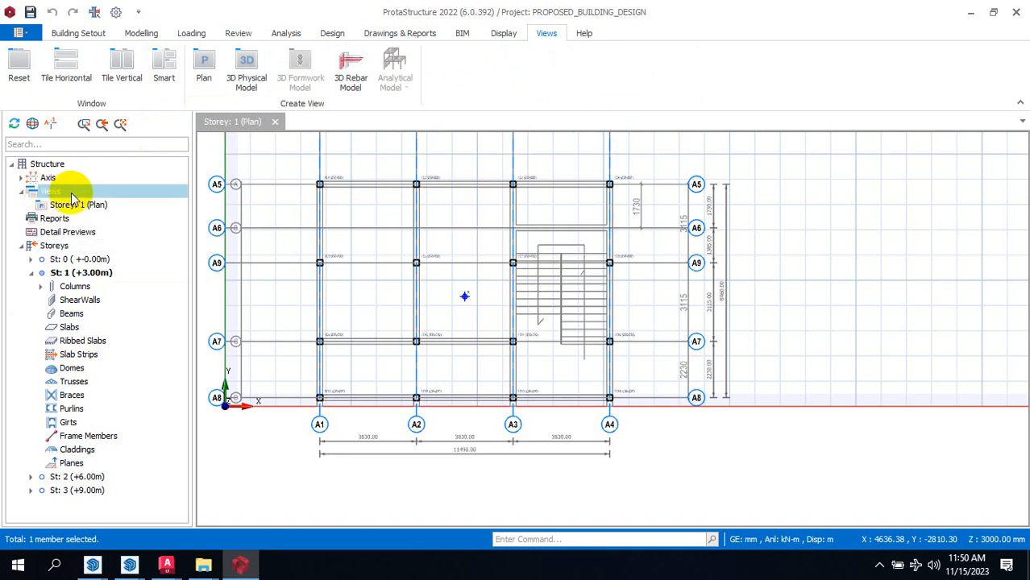
right_click(65, 198)
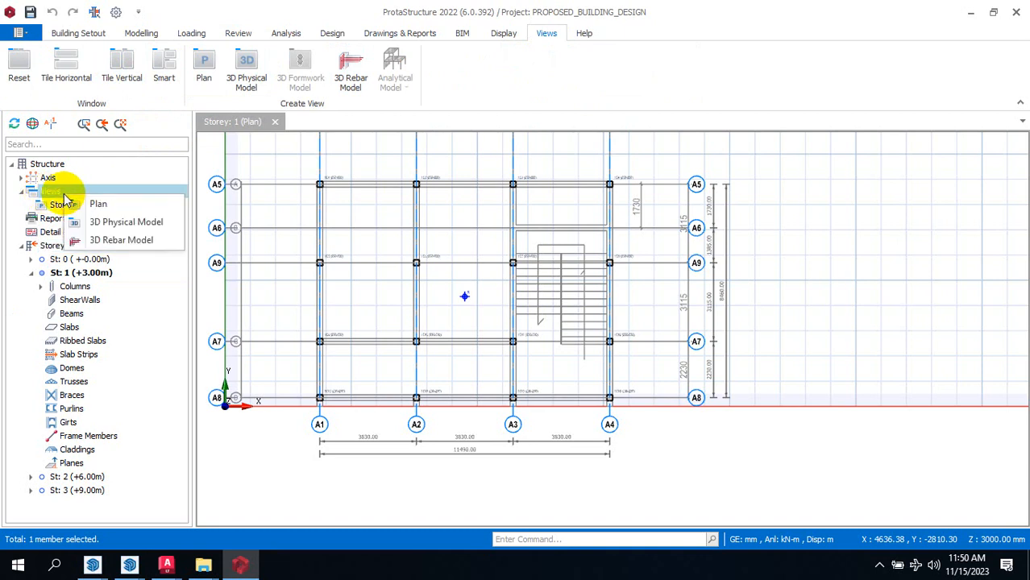
click(148, 228)
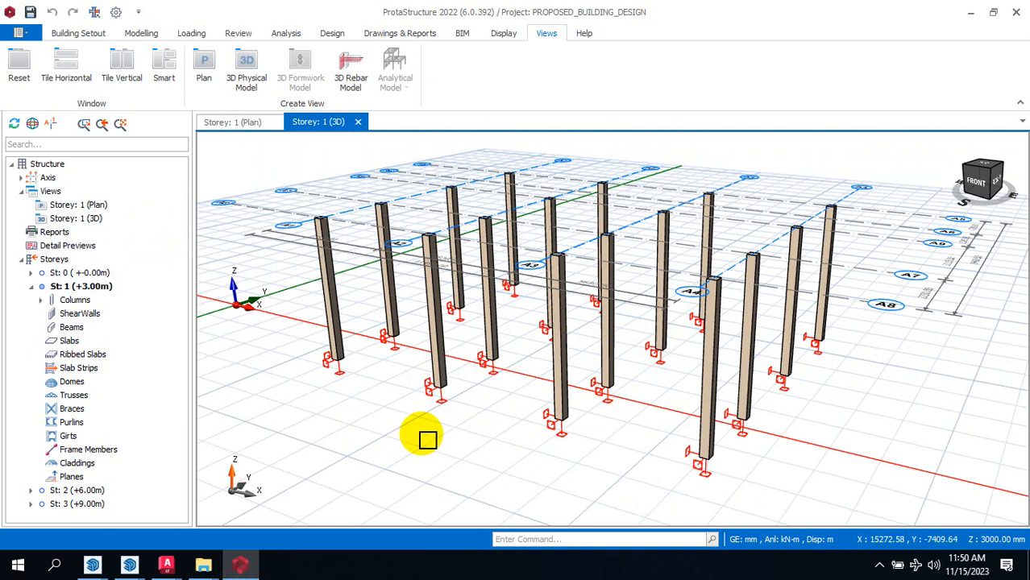
Step: Measure the front column at axes A1 and A8 from its top to its base in the 3D view
click(238, 123)
click(304, 123)
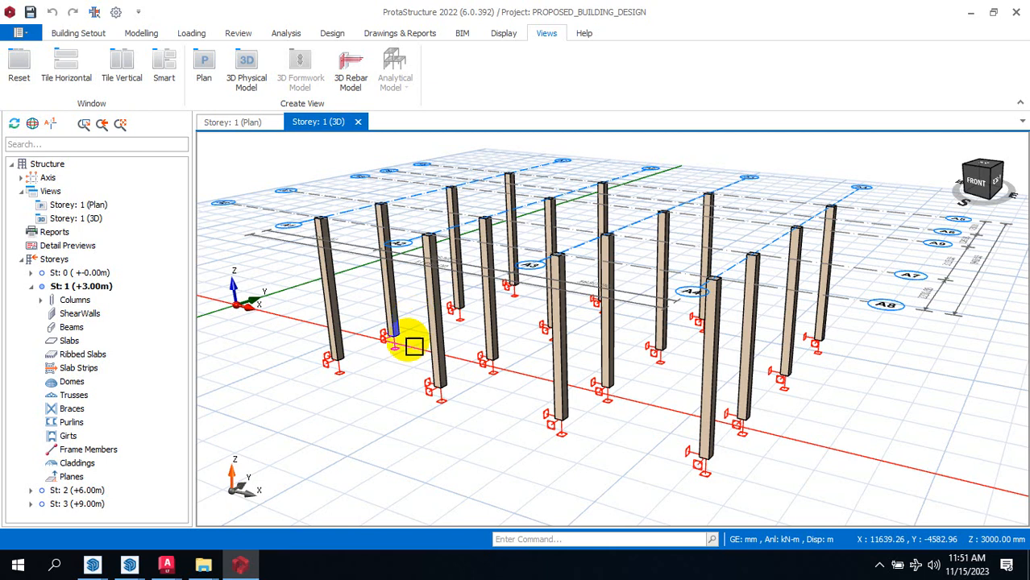
scroll(323, 322, up, 3)
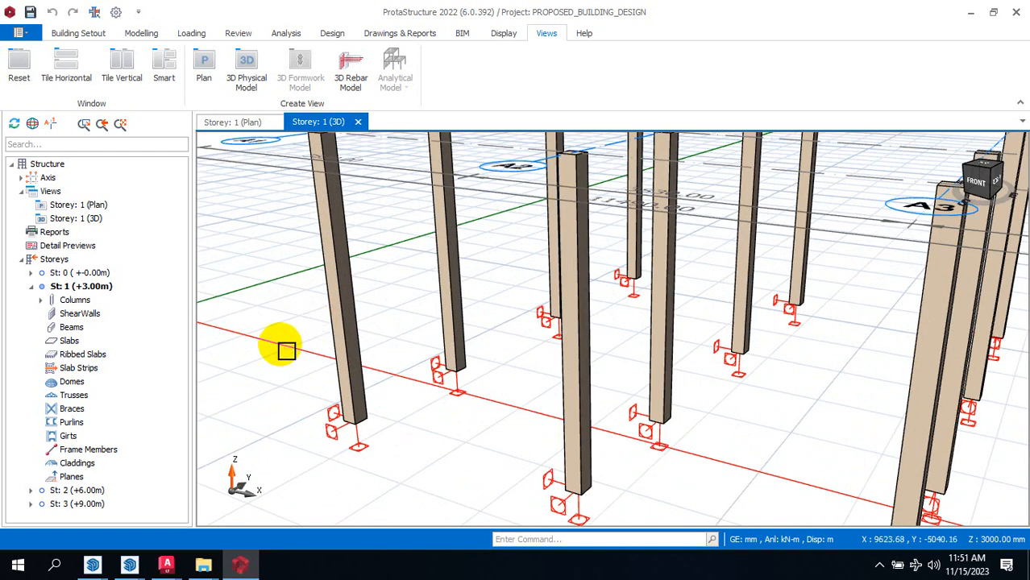
scroll(280, 347, down, 2)
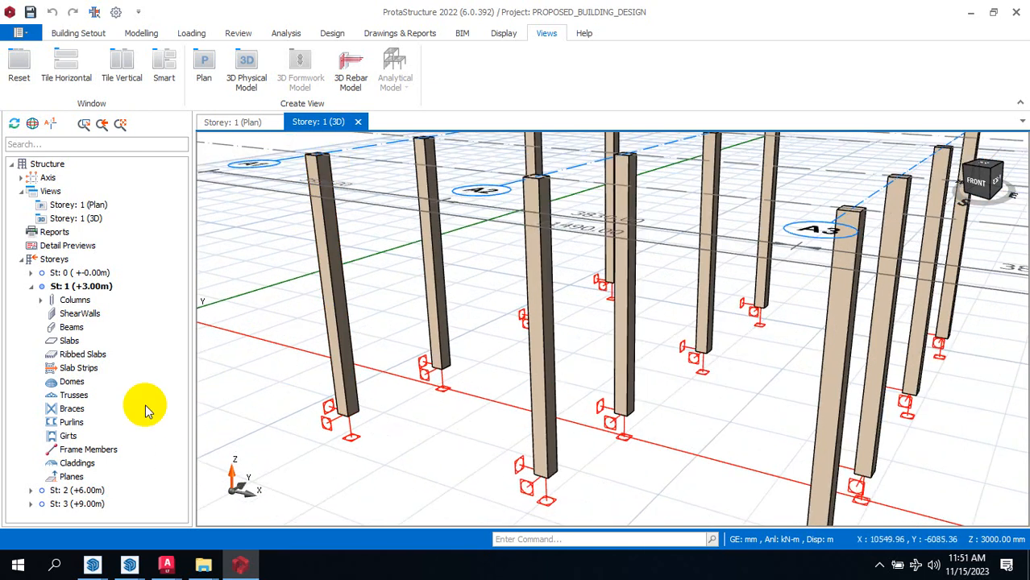
right_click(266, 304)
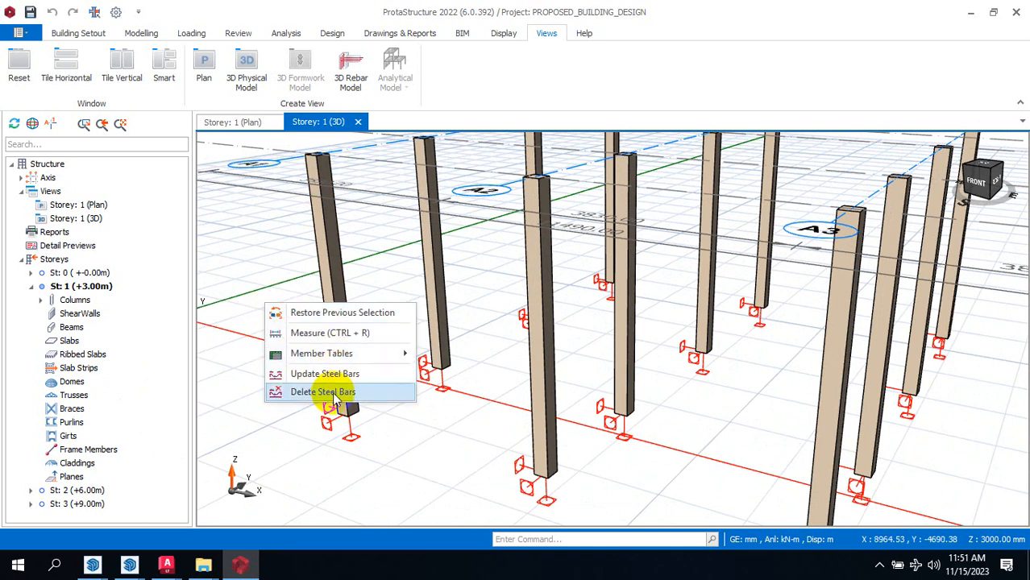
click(332, 332)
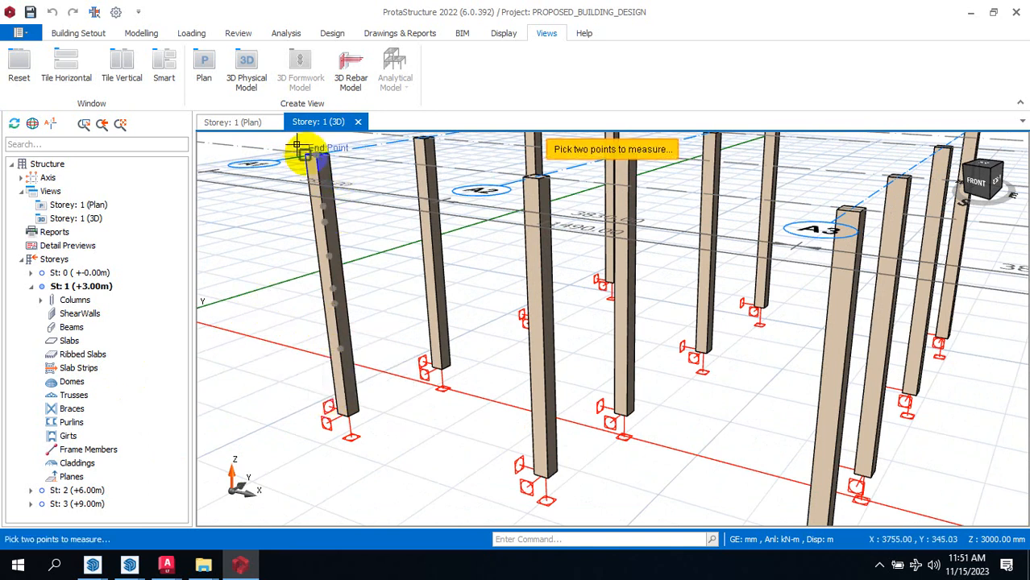
click(347, 415)
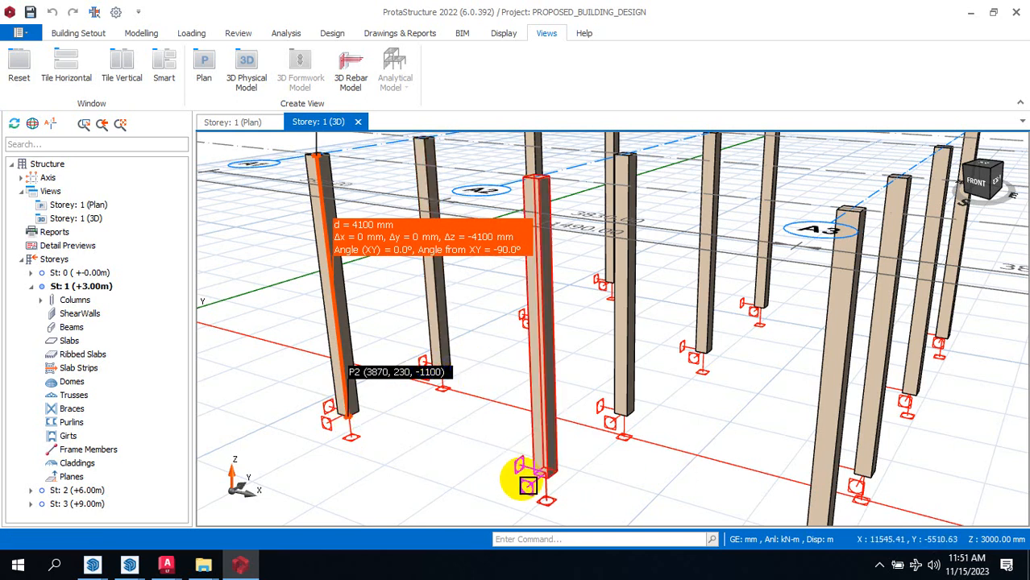
mouse_move(541, 427)
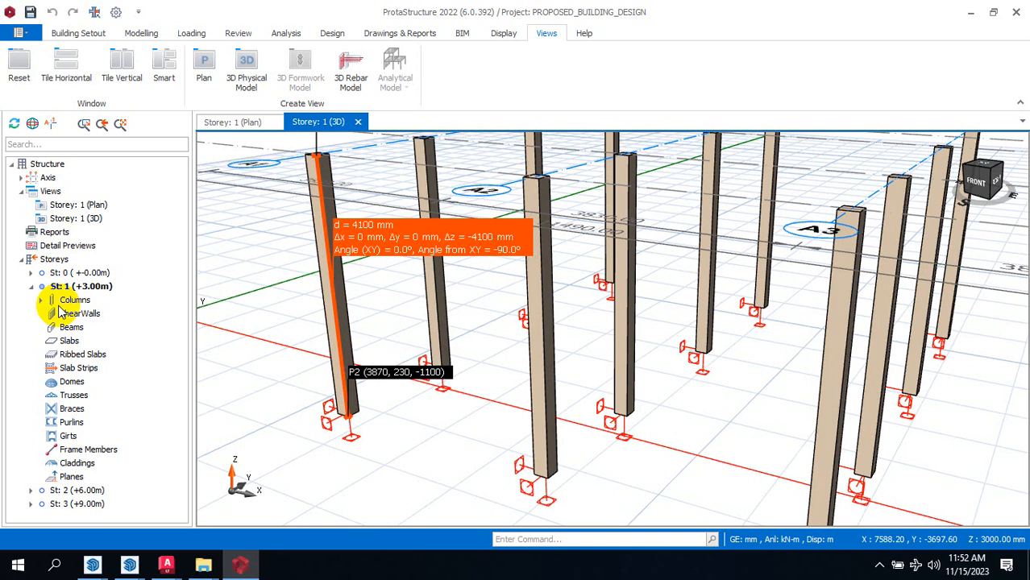
Step: Open the storey editing settings and check the storey levels and the foundation depth
right_click(52, 260)
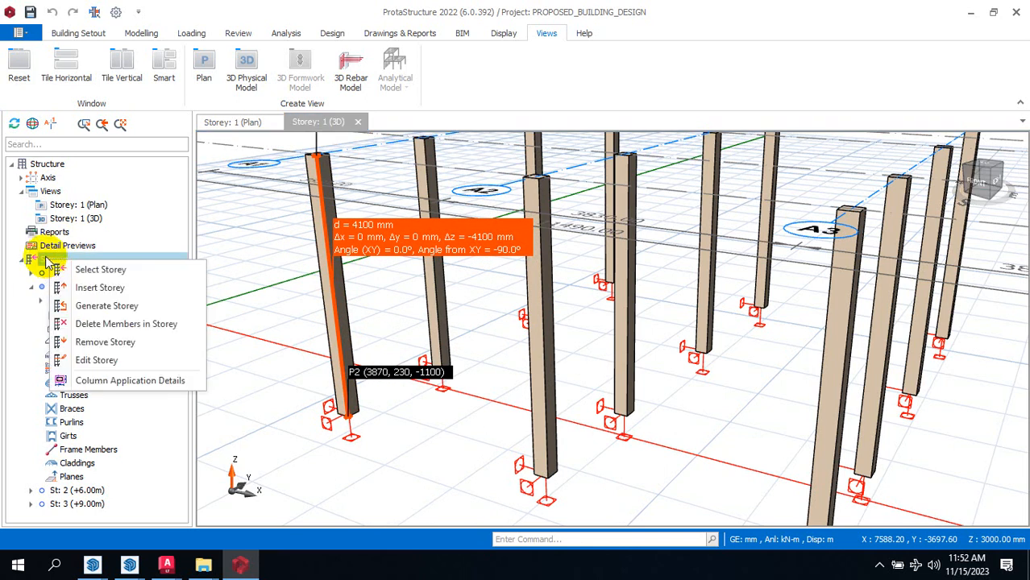
click(46, 262)
right_click(55, 261)
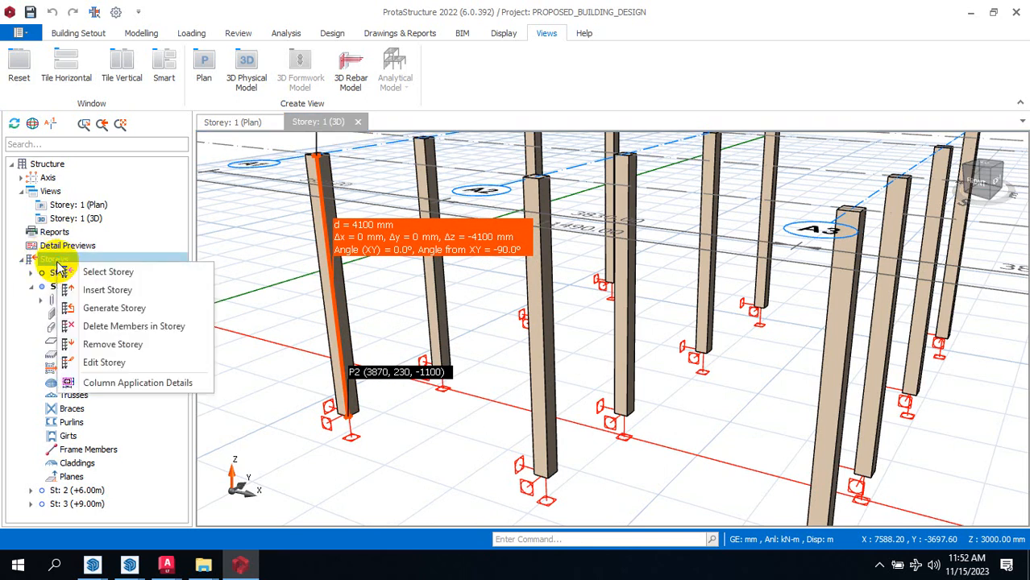
click(127, 363)
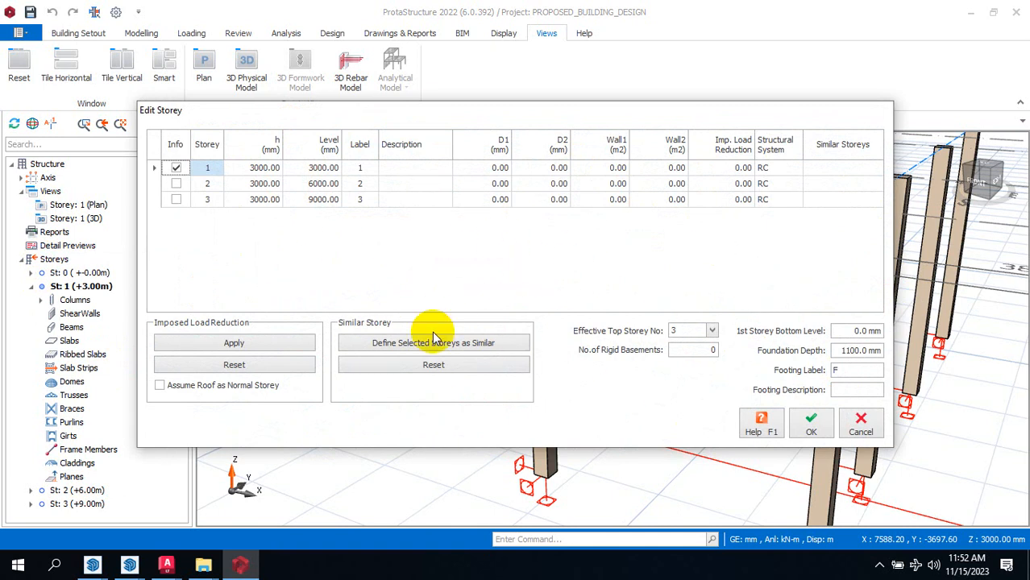
click(840, 352)
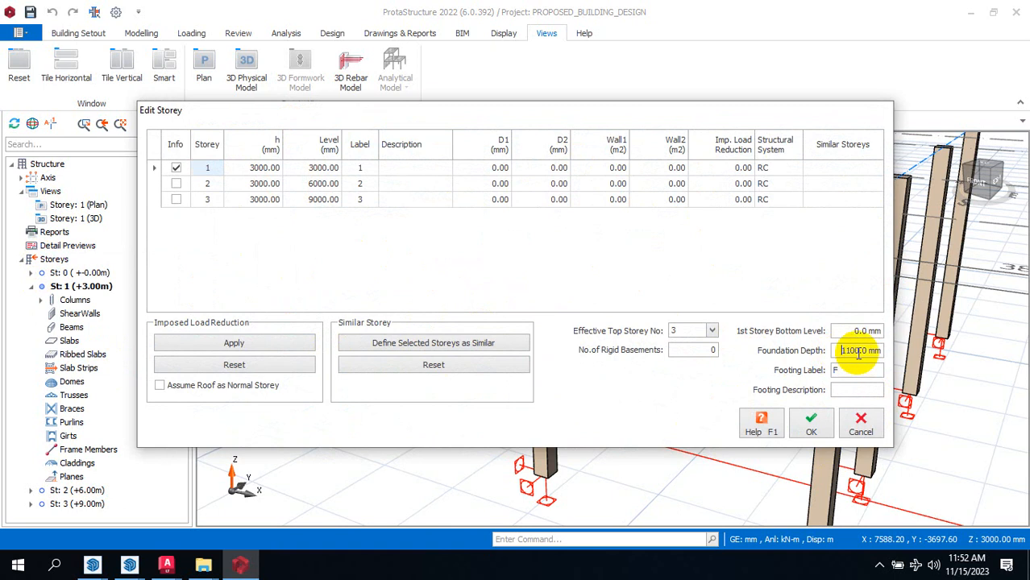
click(859, 353)
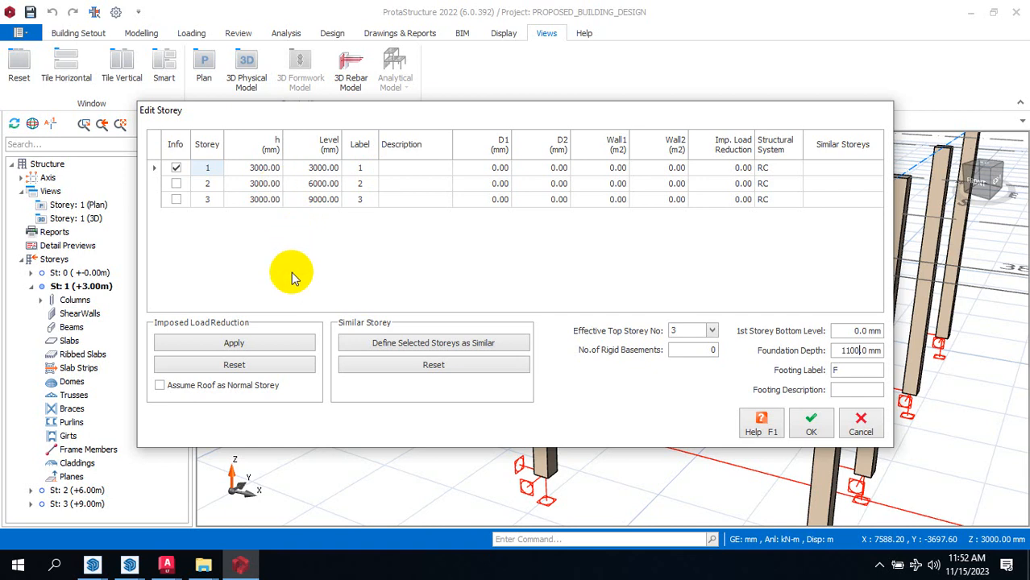
Step: Select RC as the structural system of storey 1, recheck the foundation depth and confirm the storey settings
click(779, 171)
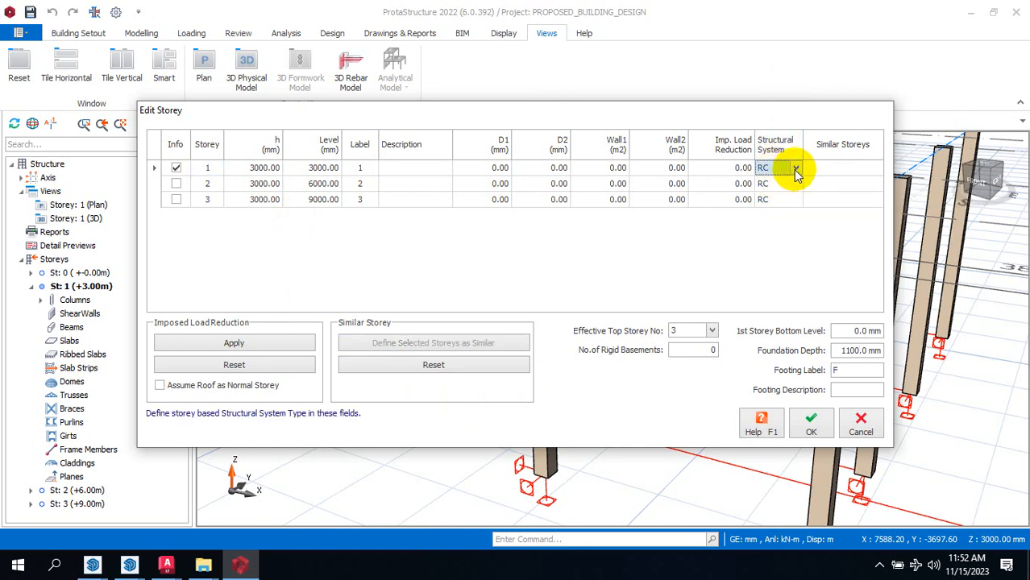
click(796, 171)
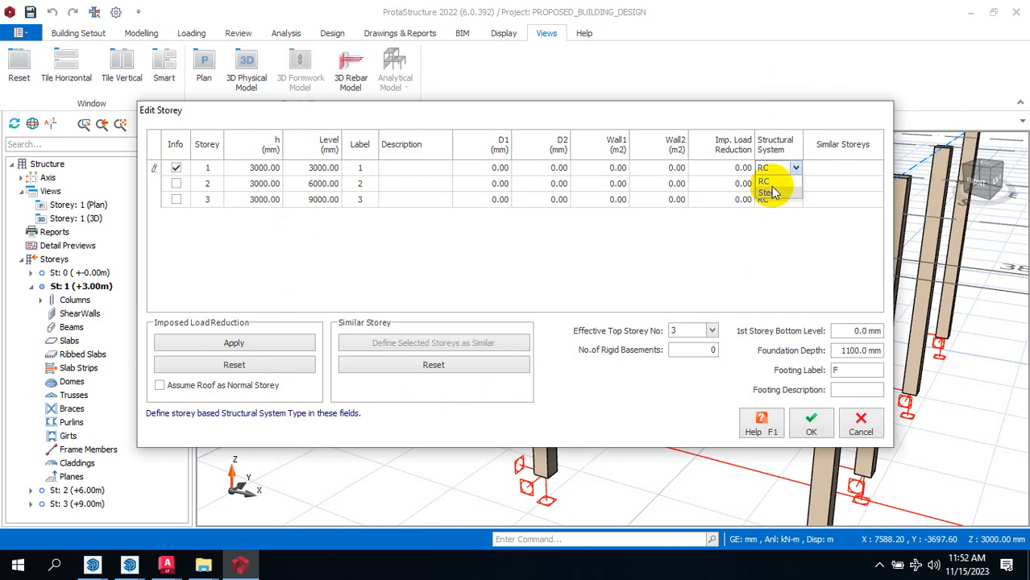
click(764, 182)
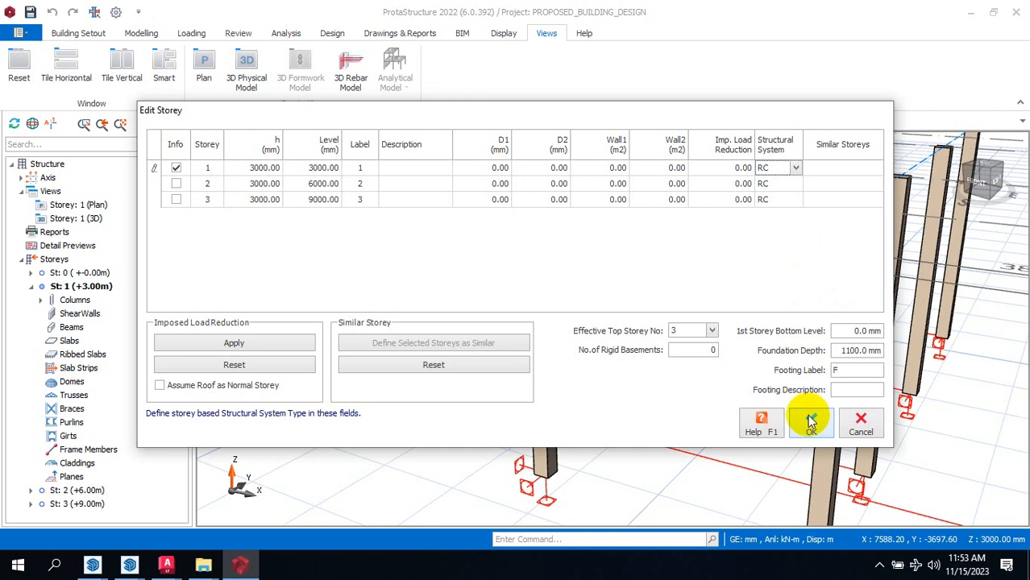
click(844, 354)
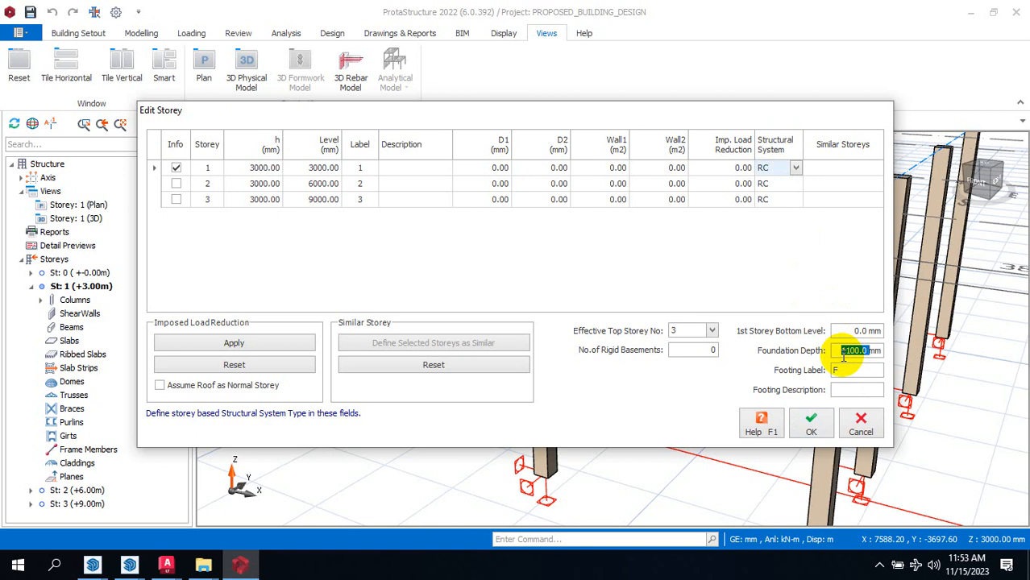
click(843, 353)
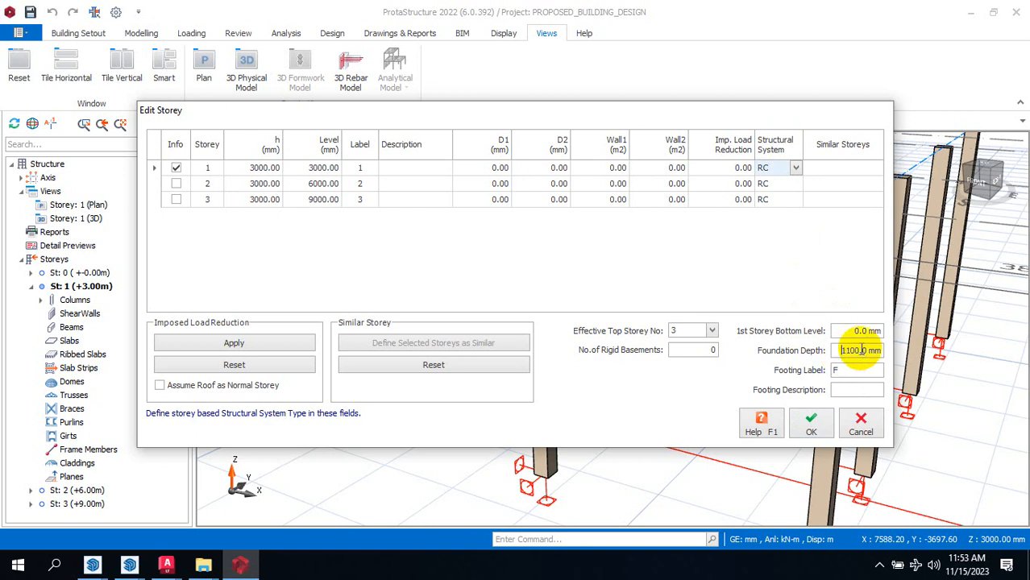
click(819, 433)
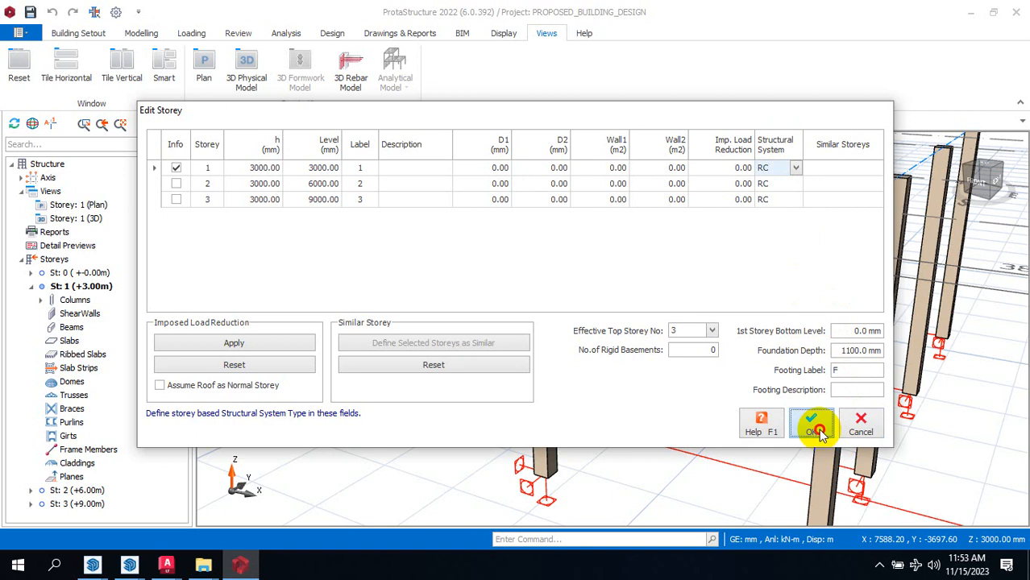
Step: Compare the column layout of storey 1 between its plan view and its 3D view
scroll(448, 313, down, 4)
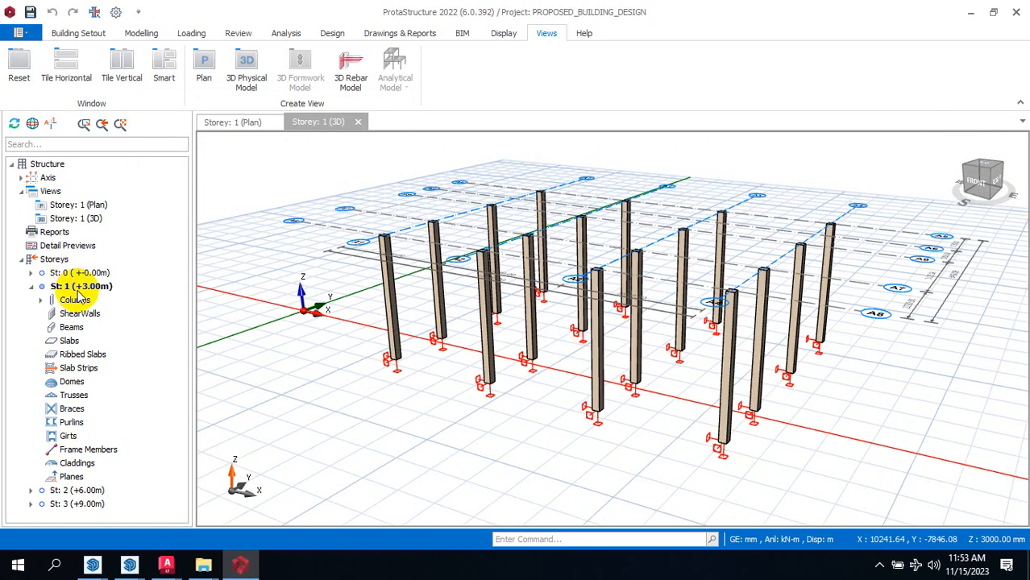
click(248, 125)
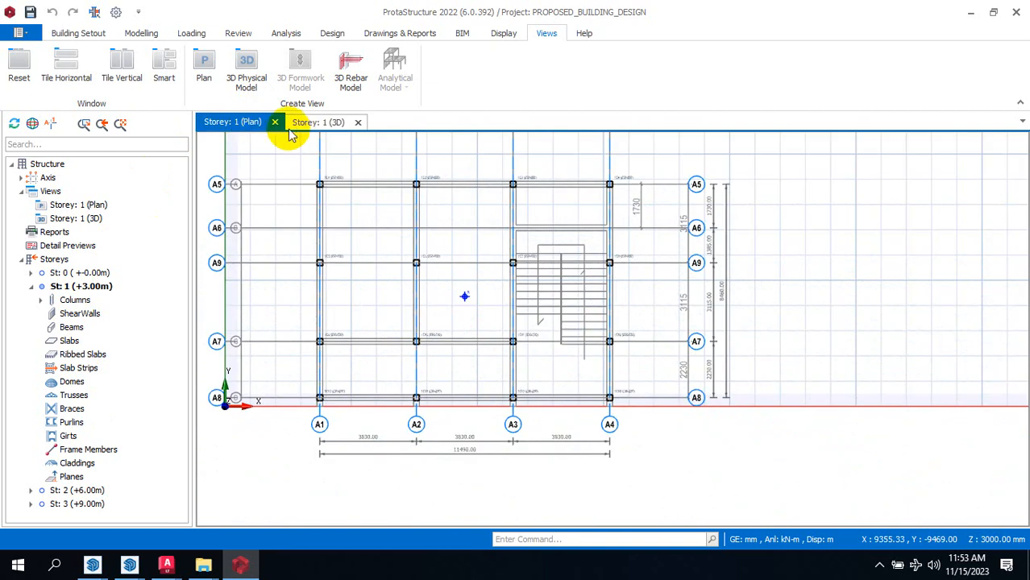
click(297, 123)
click(244, 123)
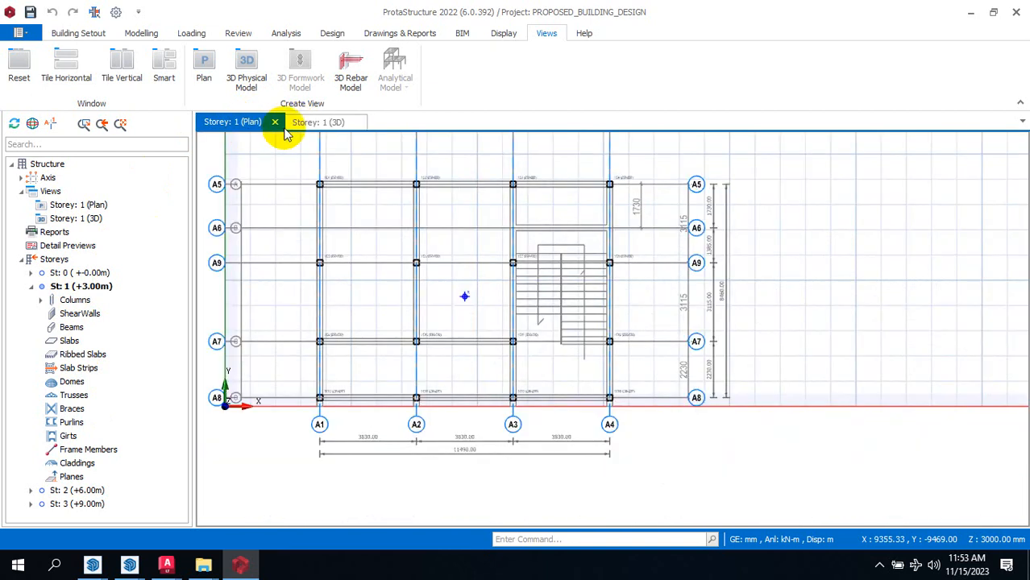
click(317, 122)
click(245, 125)
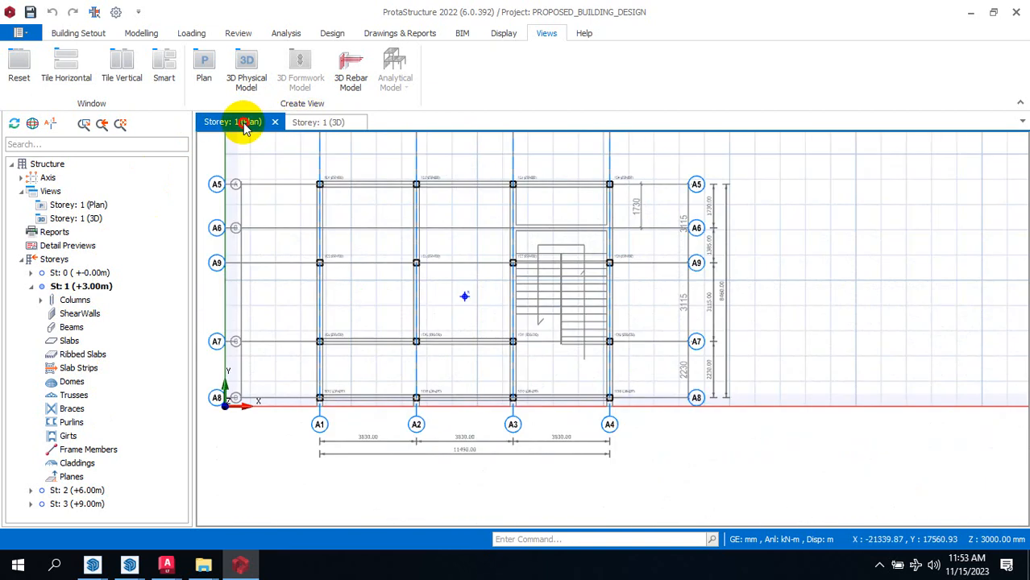
click(311, 126)
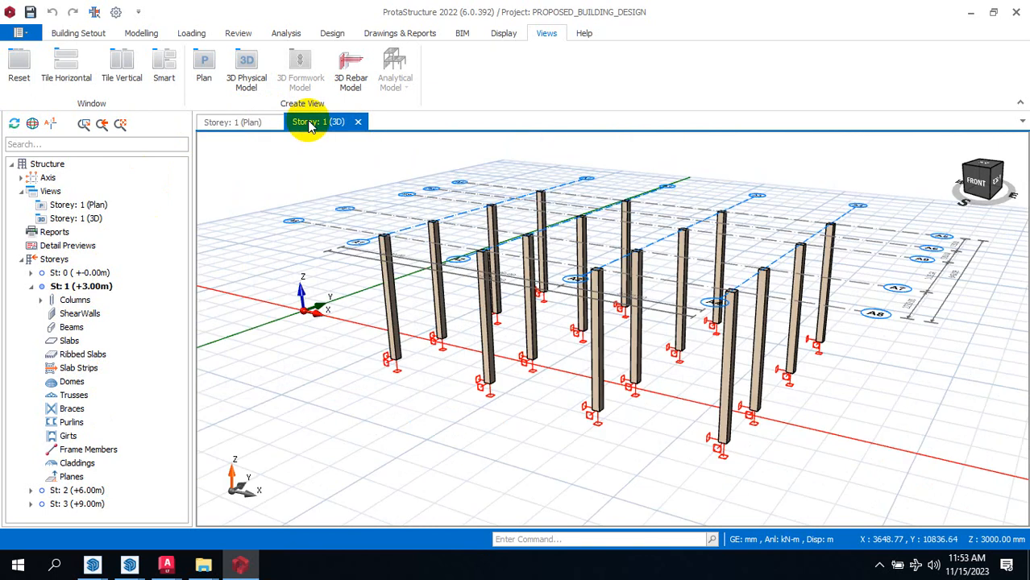
click(245, 125)
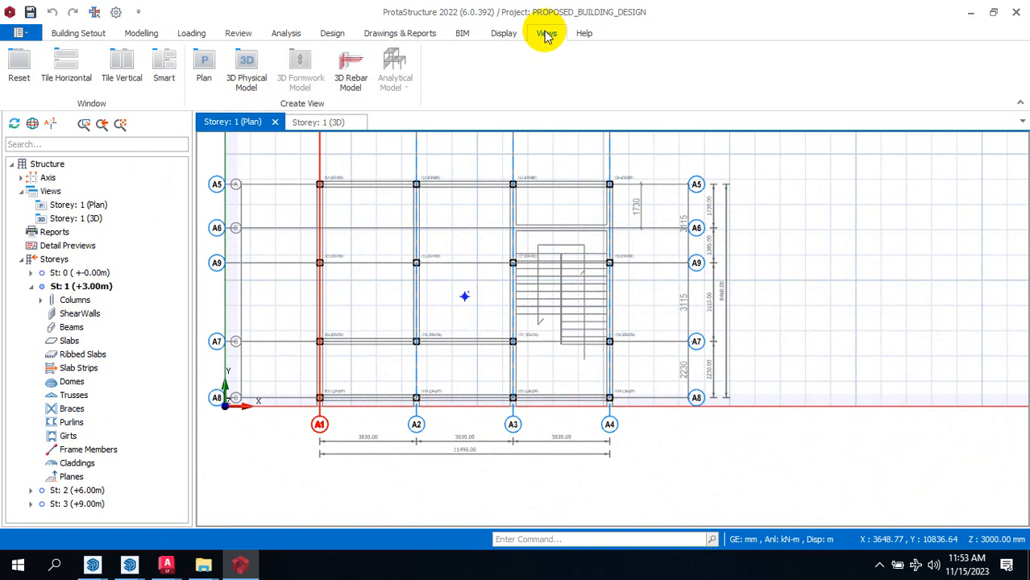
Step: Tile the plan and 3D views of storey 1 vertically side by side, with the whole axis grid in view
click(125, 63)
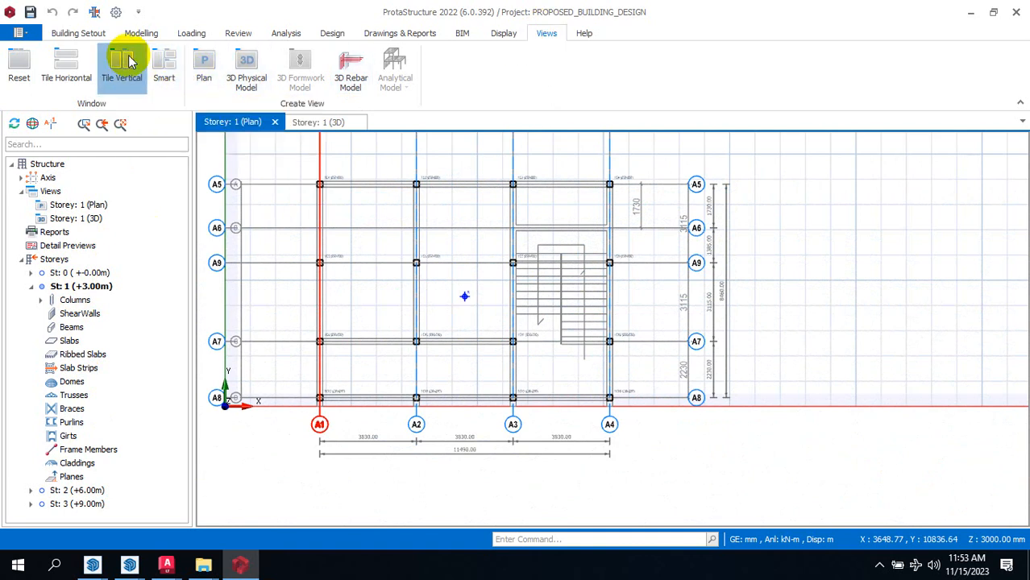
scroll(451, 363, down, 1)
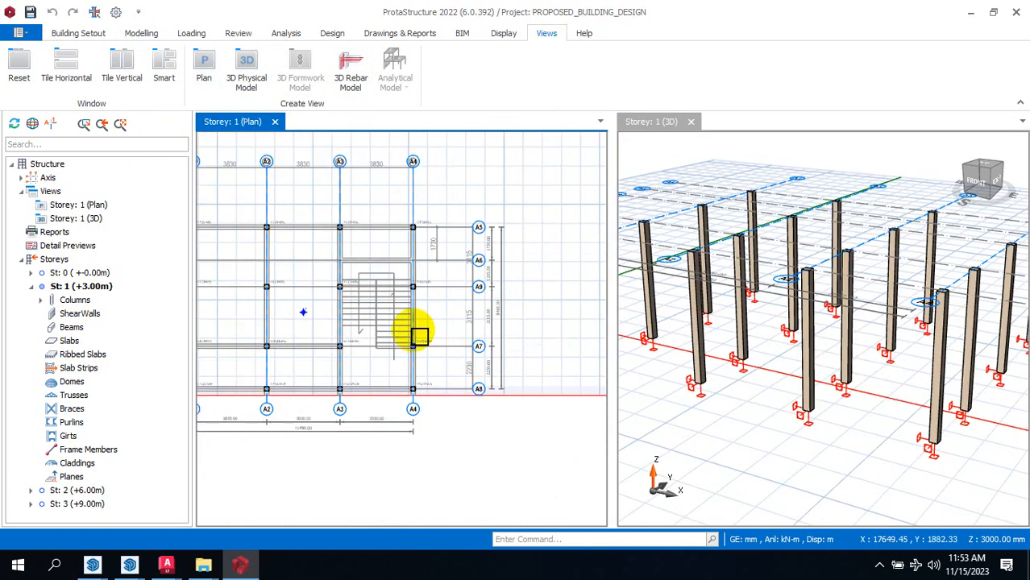
scroll(563, 352, down, 2)
scroll(435, 301, up, 2)
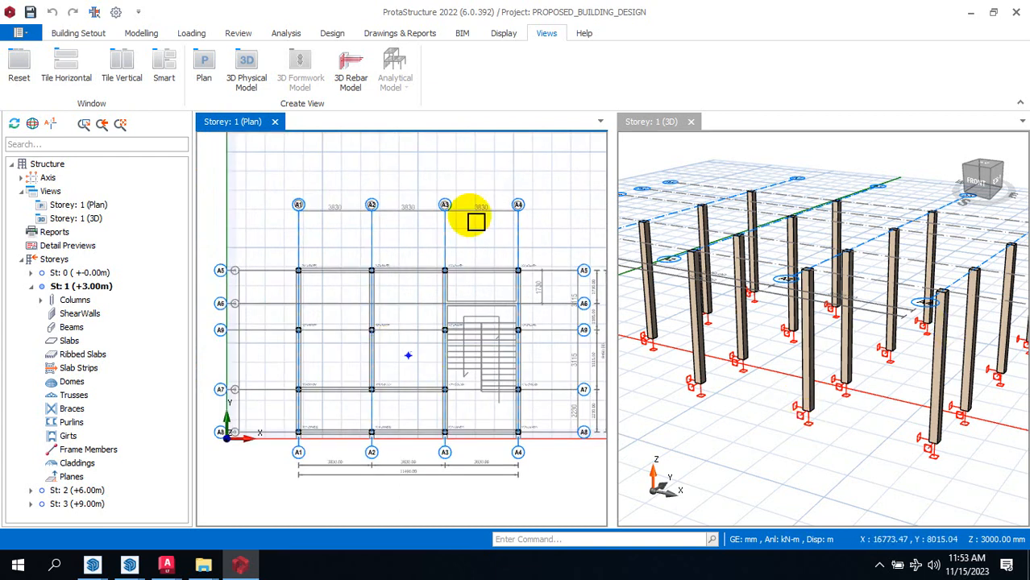
scroll(355, 215, down, 2)
scroll(382, 219, up, 2)
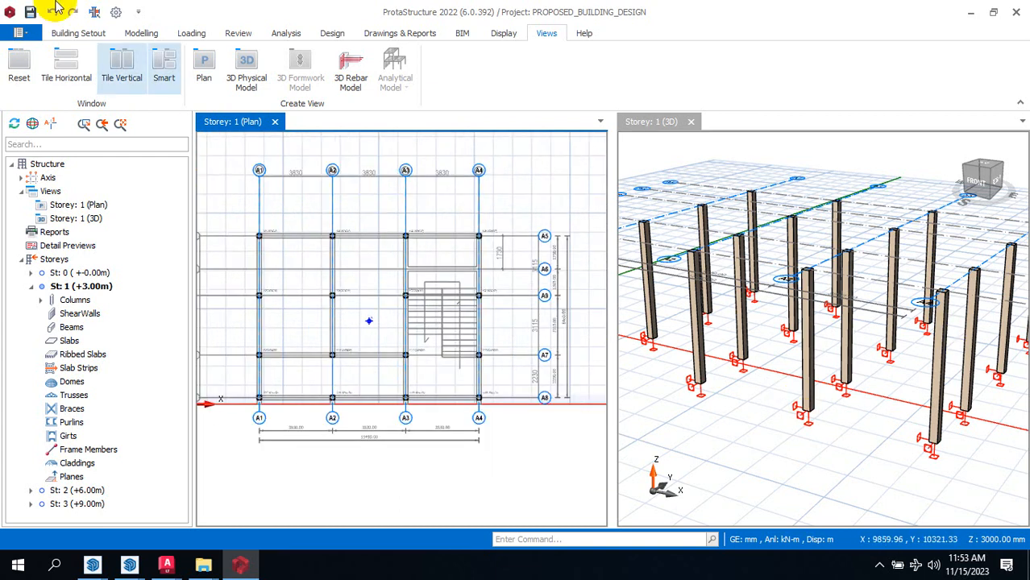
Step: Start the Beam command and set the beam section to 230 mm wide and 450 mm deep
click(131, 33)
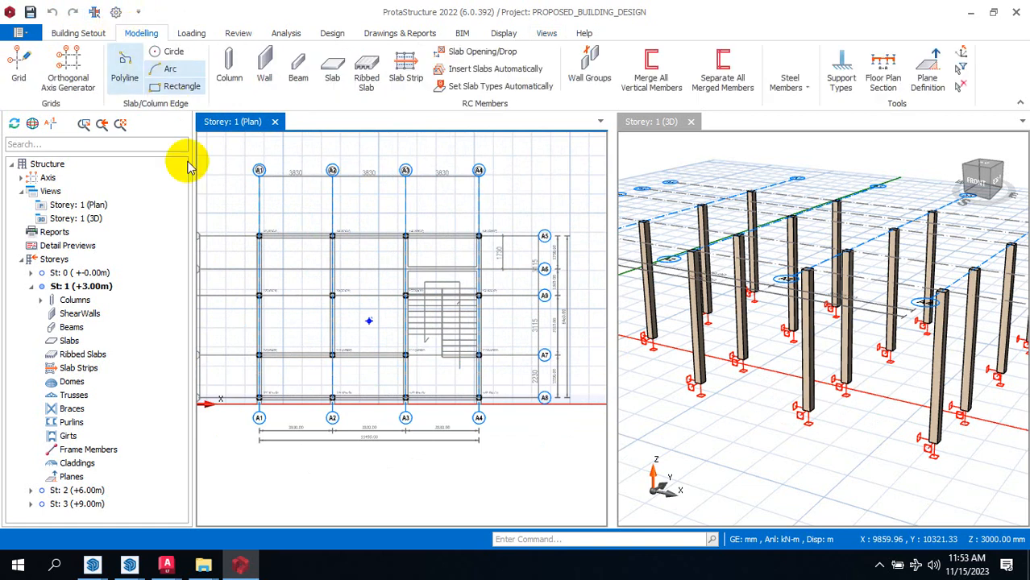
click(297, 69)
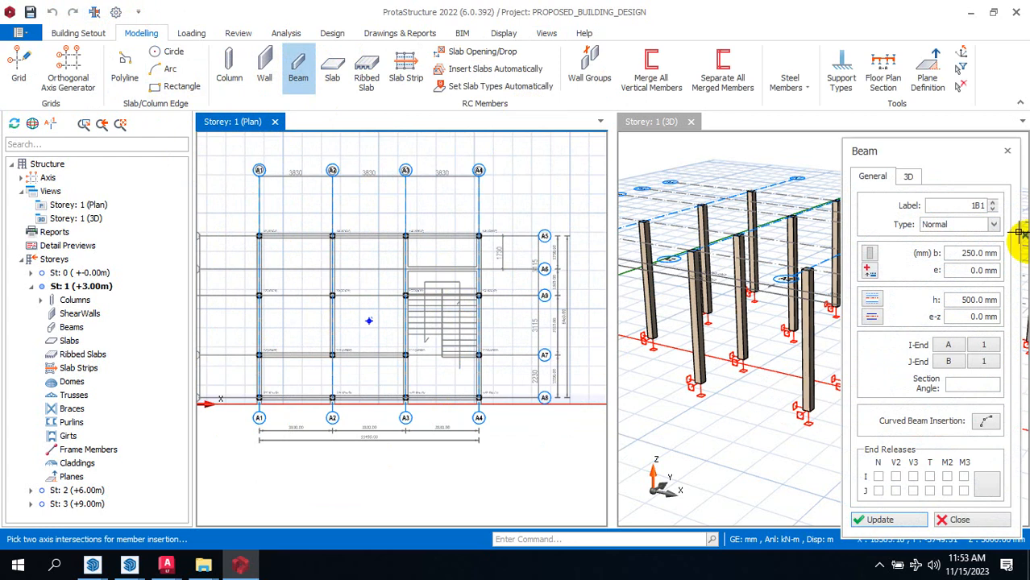
click(961, 257)
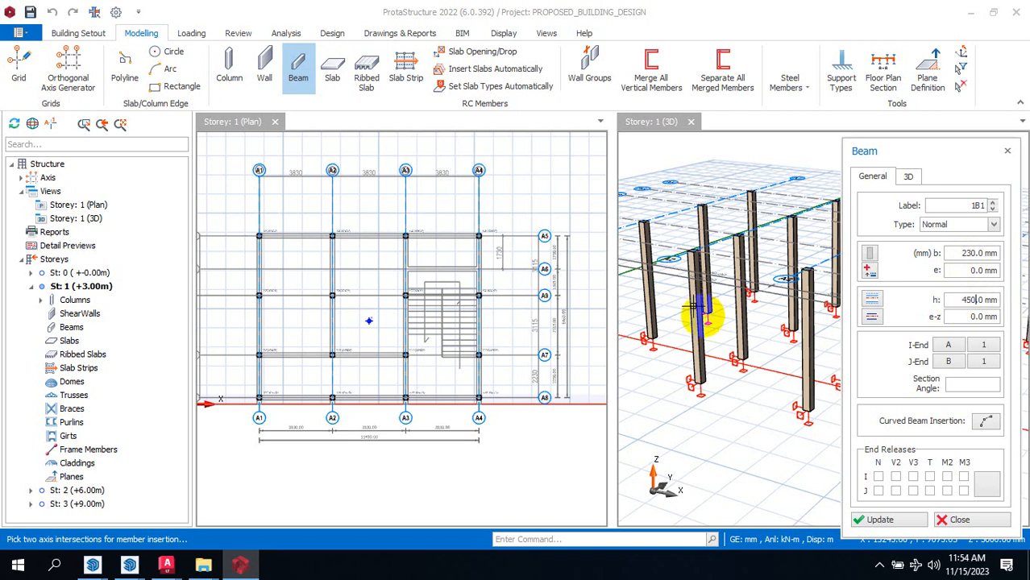
Step: Insert beams in the storey 1 plan along axis A5, from axis A1 to axis A4
scroll(338, 283, up, 1)
scroll(227, 202, up, 1)
click(234, 225)
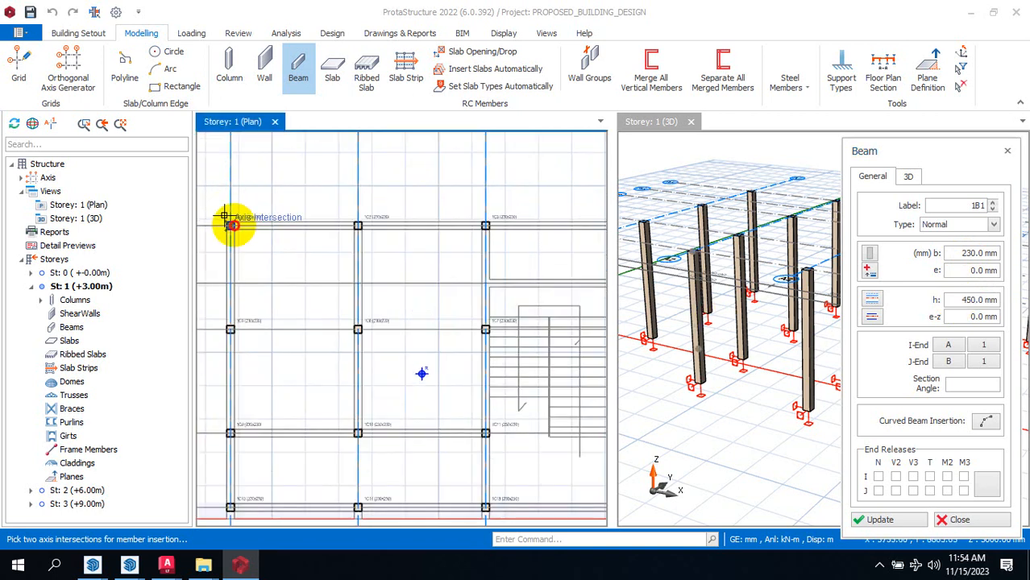
scroll(273, 190, down, 3)
scroll(452, 199, up, 3)
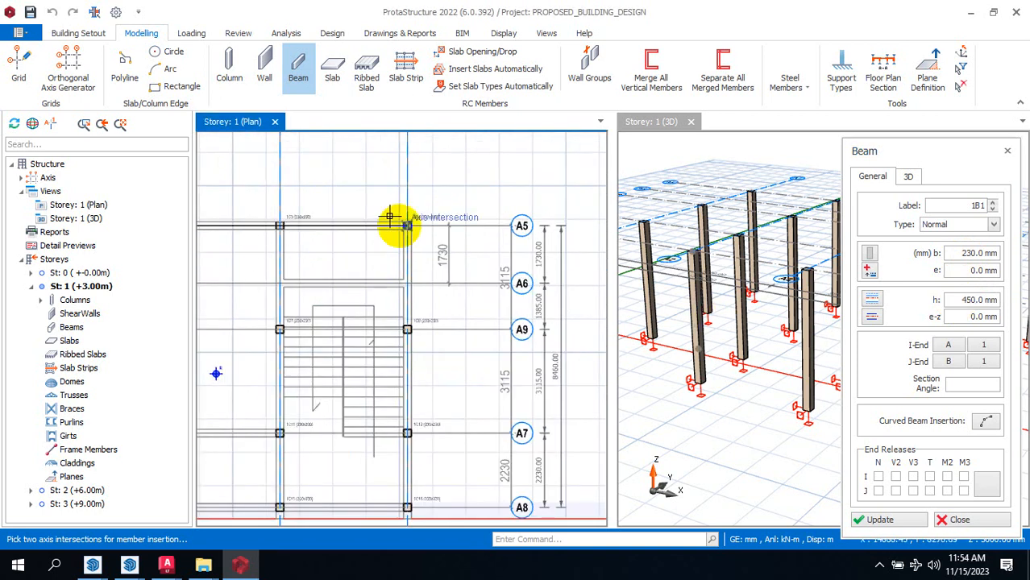
click(395, 219)
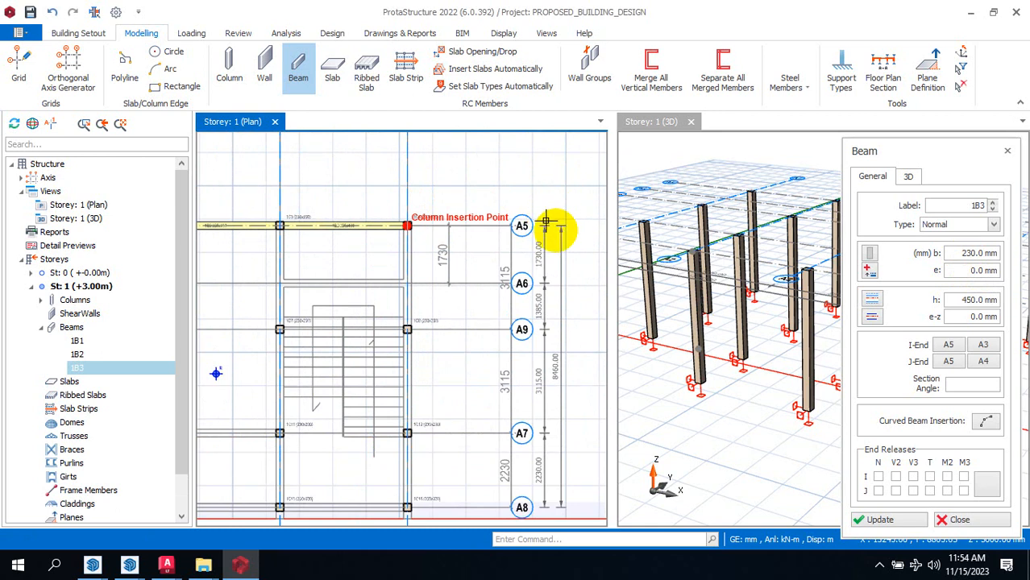
Step: Examine the storey 1 plan around axis A6 and the staircase bay between axes A3 and A4
scroll(544, 198, down, 3)
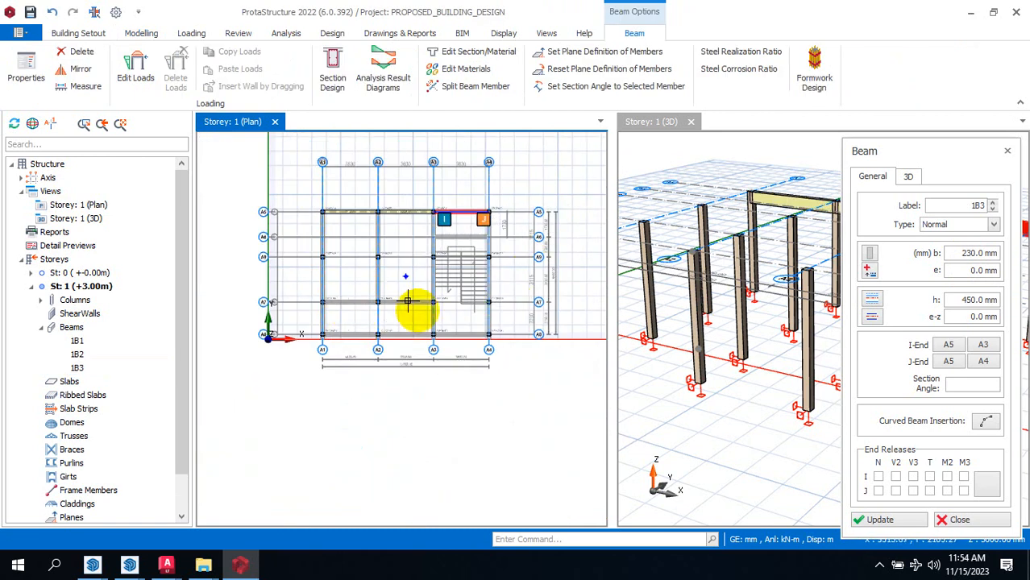
scroll(510, 204, up, 3)
scroll(369, 253, up, 3)
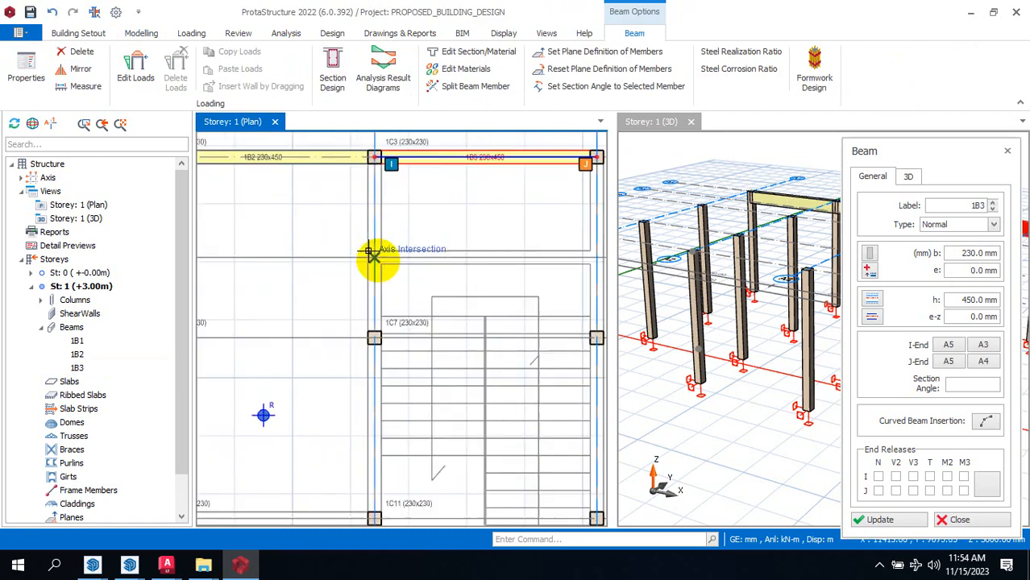
scroll(399, 261, up, 3)
scroll(349, 299, down, 2)
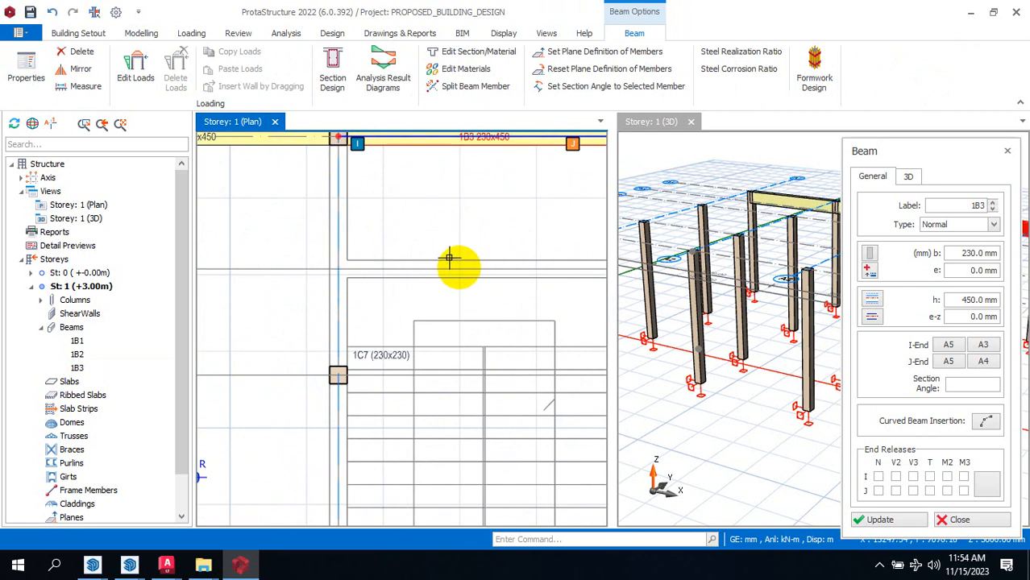
scroll(390, 258, down, 1)
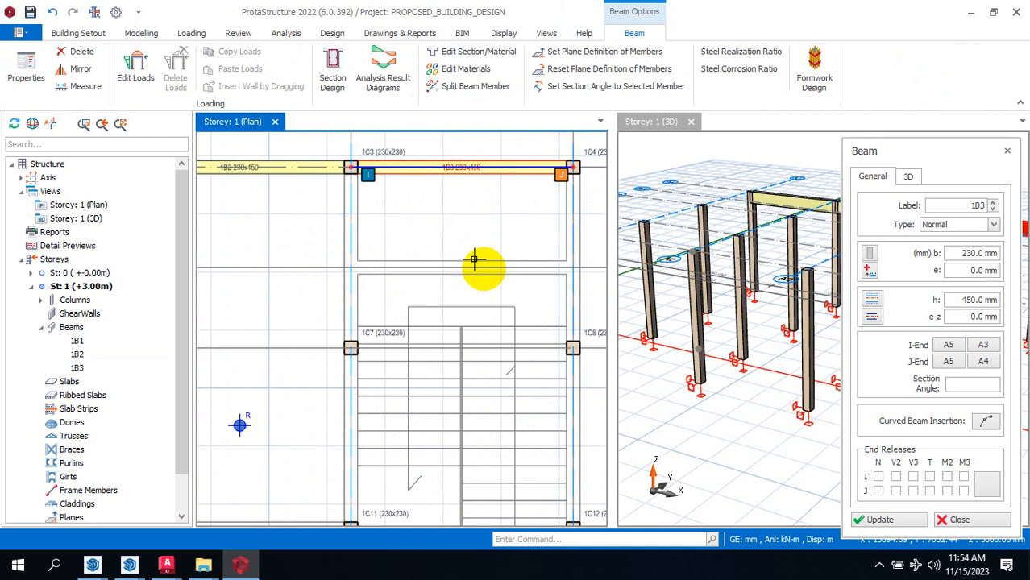
scroll(474, 258, down, 2)
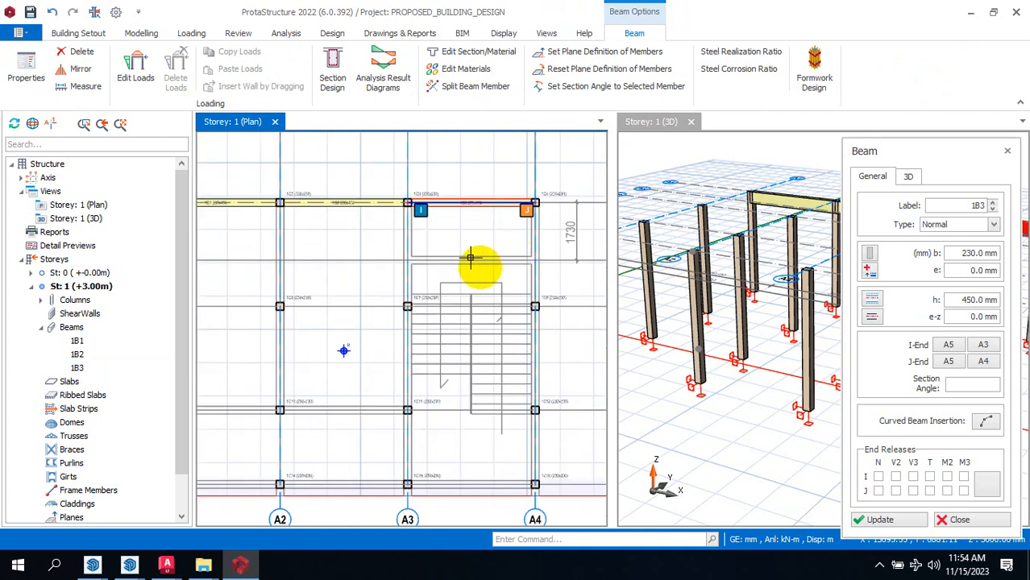
scroll(477, 240, down, 2)
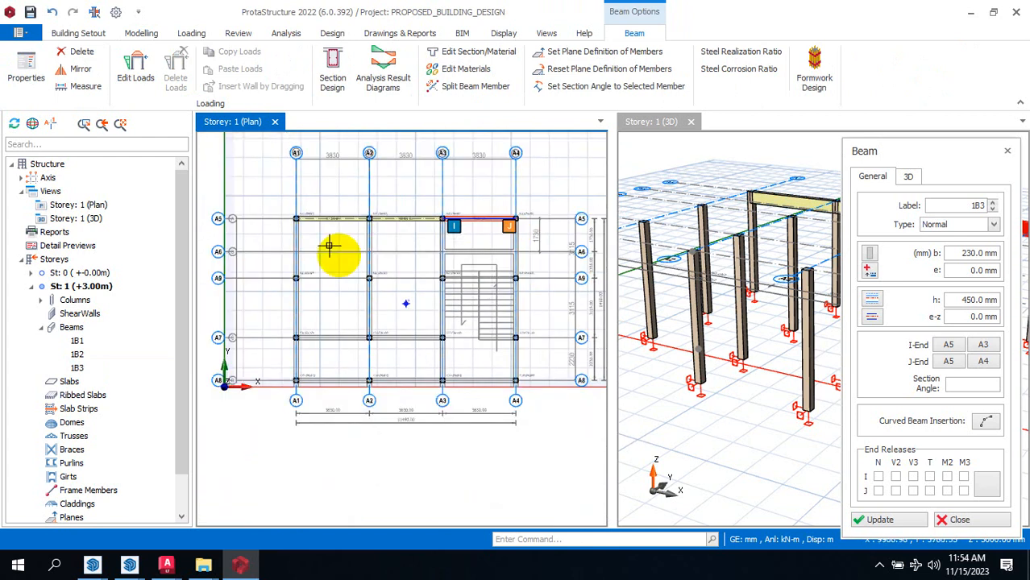
Step: Insert beams in the storey 1 plan along axis A7 from A1 to A3, and along axis A8 from A1 to A4
scroll(329, 278, up, 2)
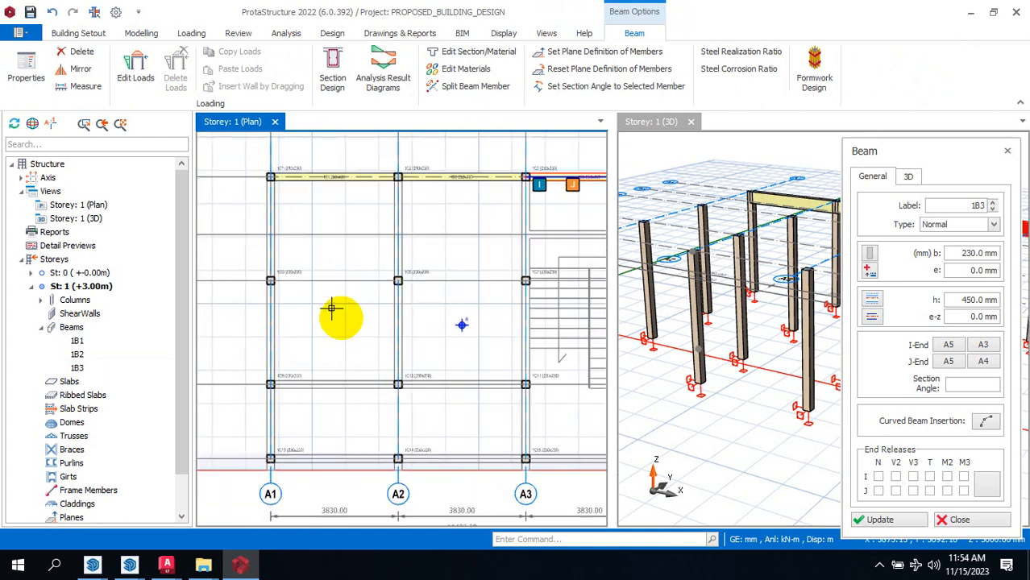
click(256, 377)
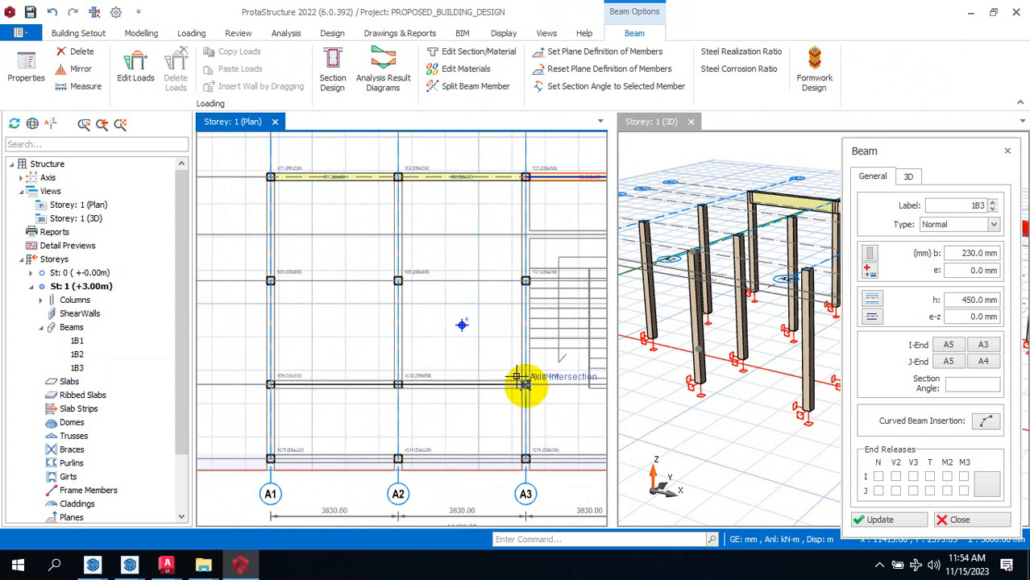
click(517, 377)
scroll(295, 361, down, 2)
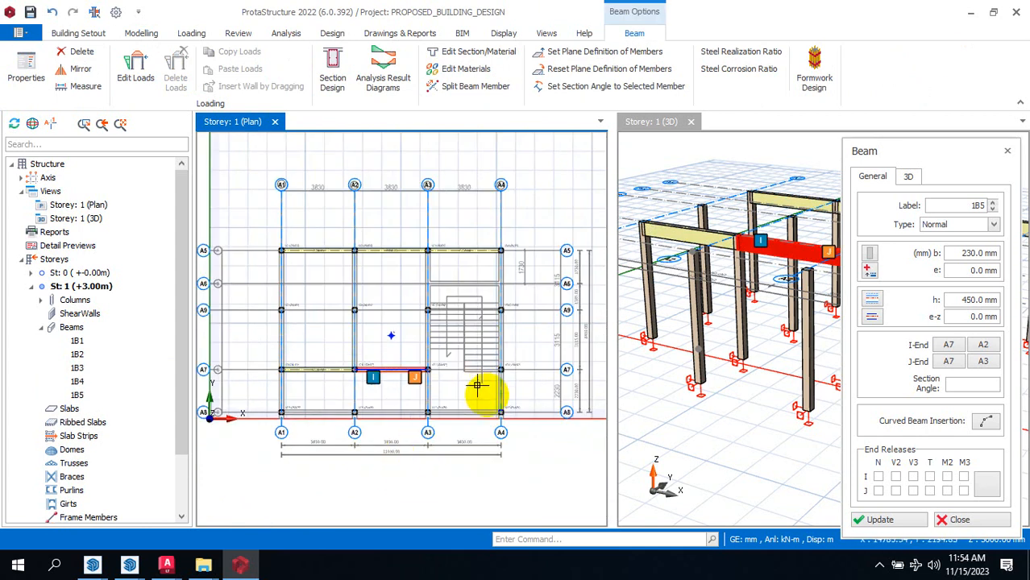
scroll(478, 387, up, 2)
click(219, 413)
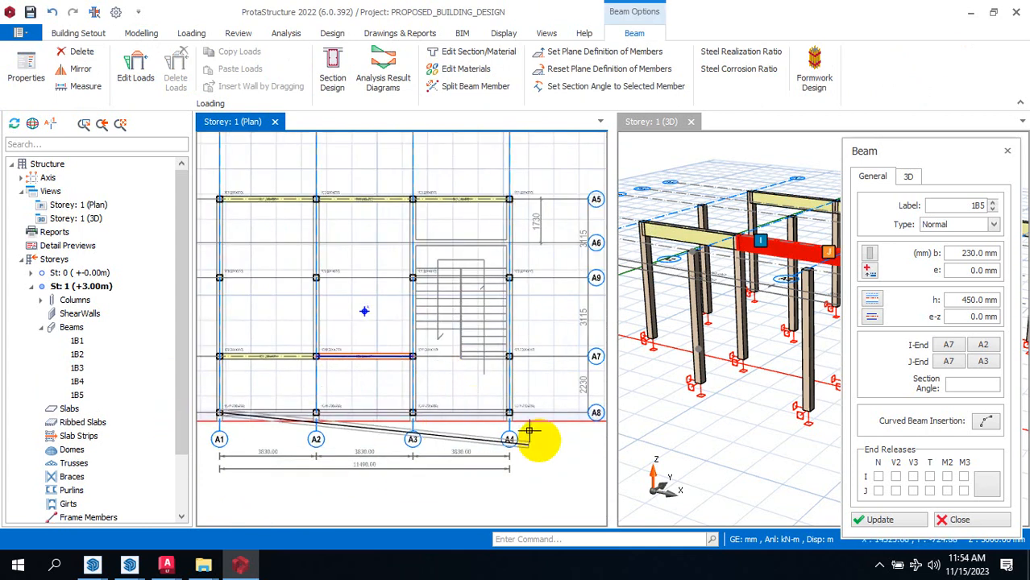
click(503, 404)
scroll(524, 305, down, 1)
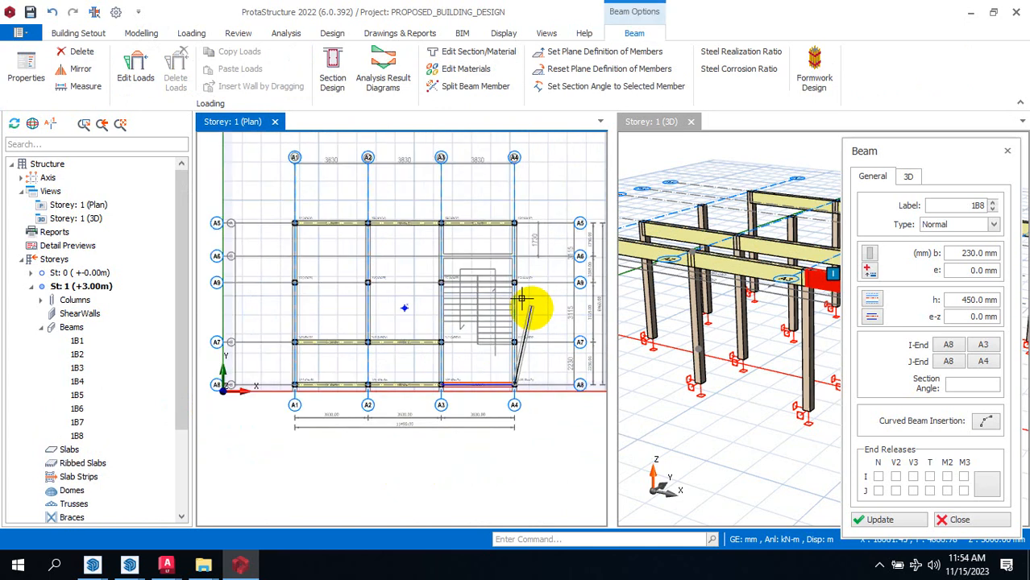
Step: Insert beams in the storey 1 plan along axis A1, from axis A5 to axis A8
scroll(265, 246, up, 1)
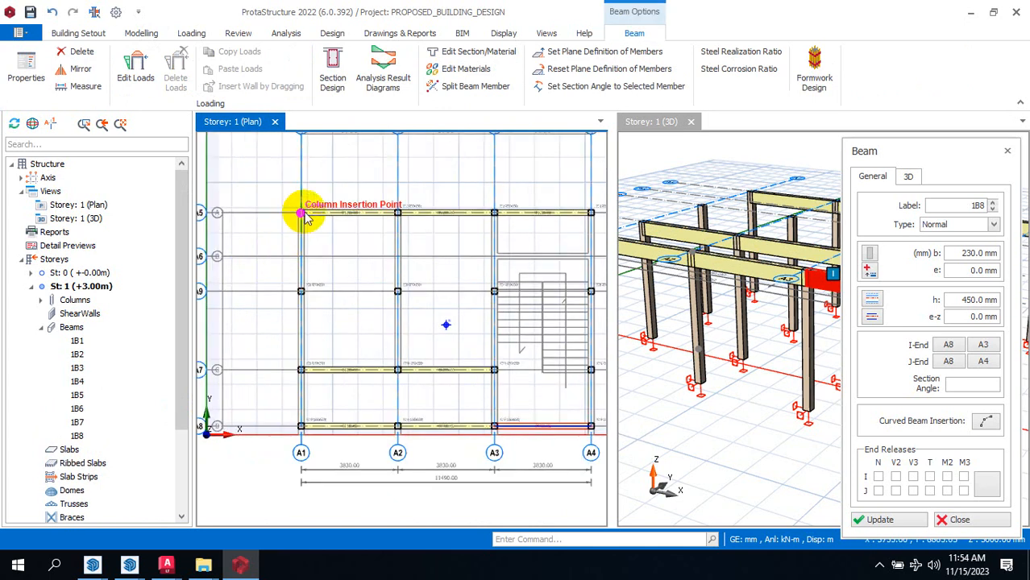
click(305, 215)
click(298, 424)
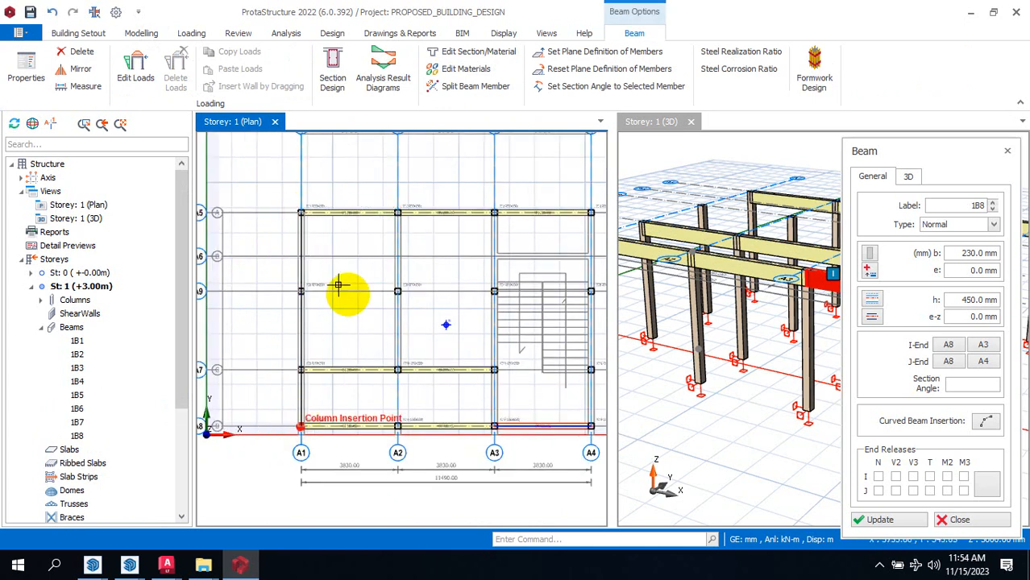
key(Escape)
Step: Insert beams in the storey 1 plan along axis A2 from A5 to A7, and along axis A3 from A5 to A8
click(397, 214)
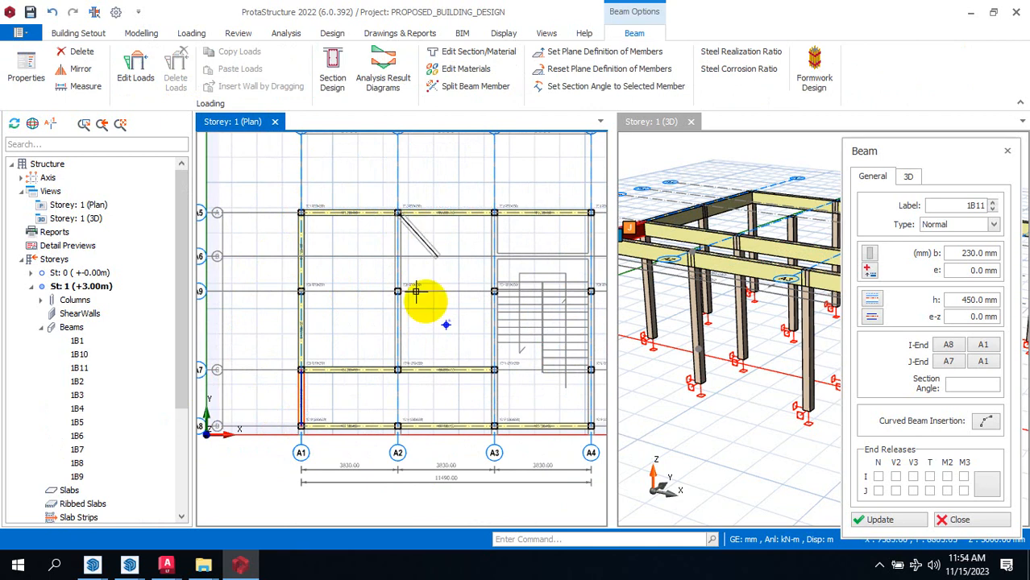
click(392, 359)
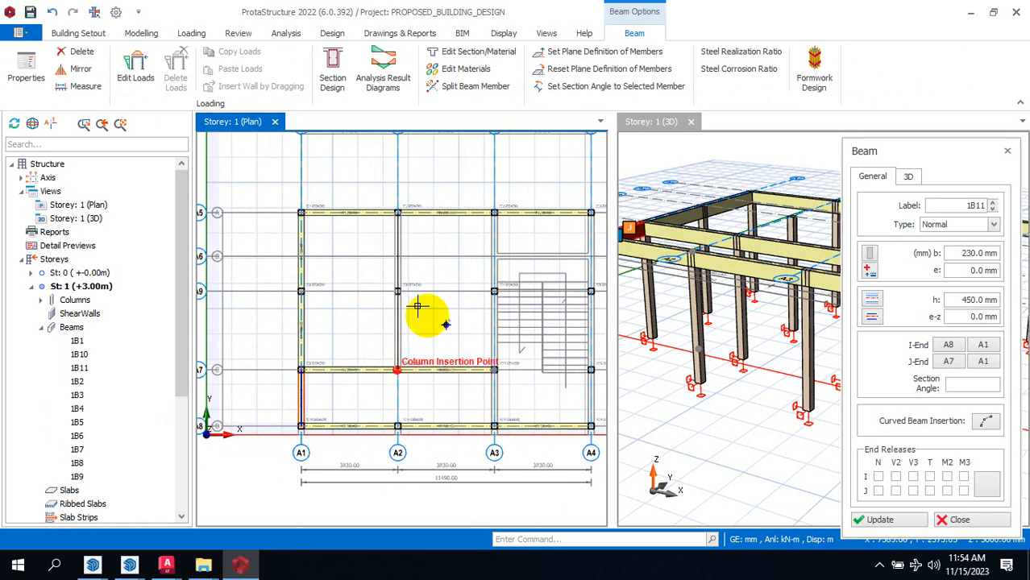
click(483, 205)
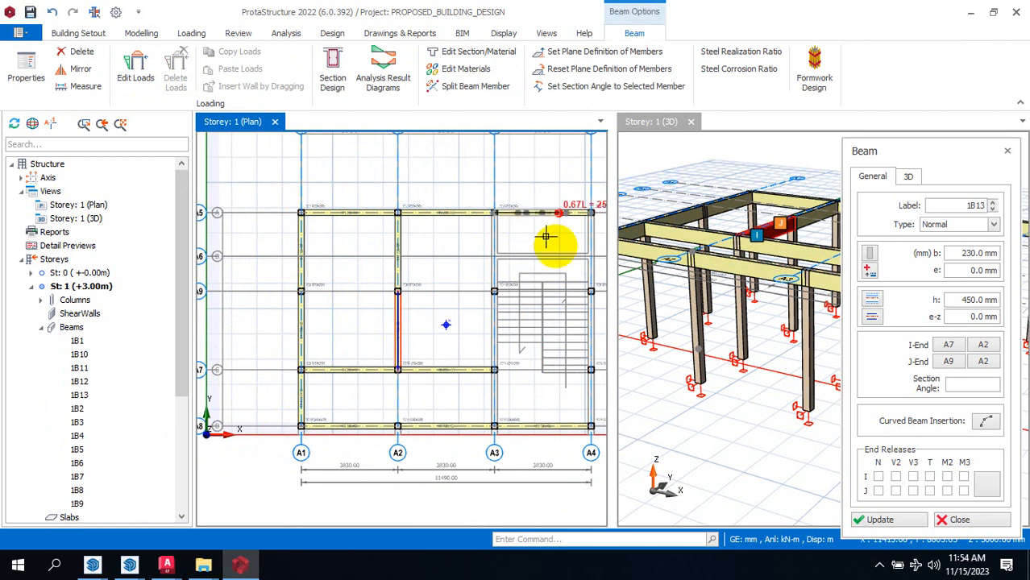
click(489, 421)
middle_drag(453, 272, 362, 288)
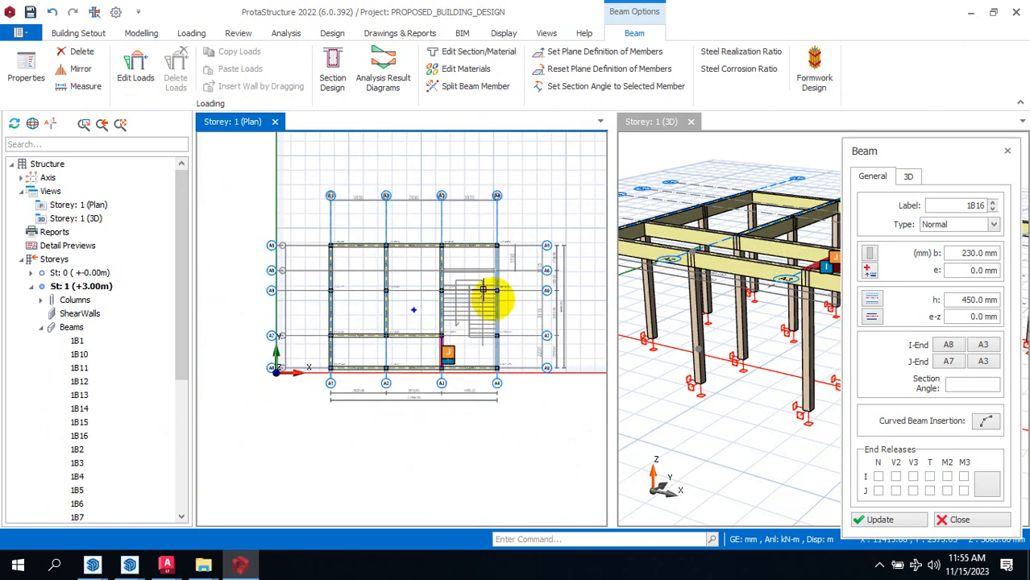
Step: Draw 230 × 450 mm beams along axis A4 from A5 to A8 and along axis A6 between A3 and A4, finishing the Beam command
click(490, 215)
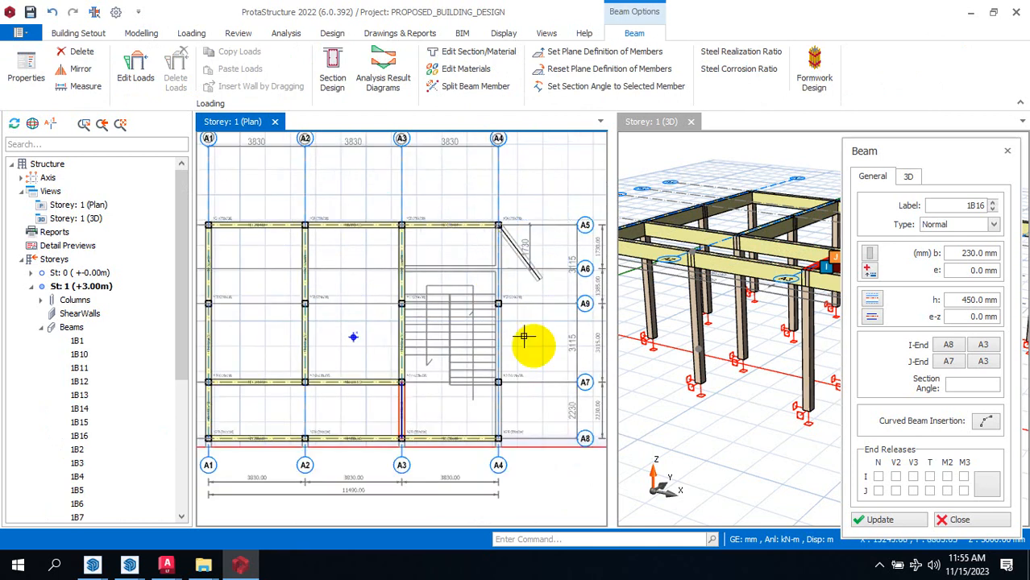
click(491, 427)
scroll(529, 240, up, 3)
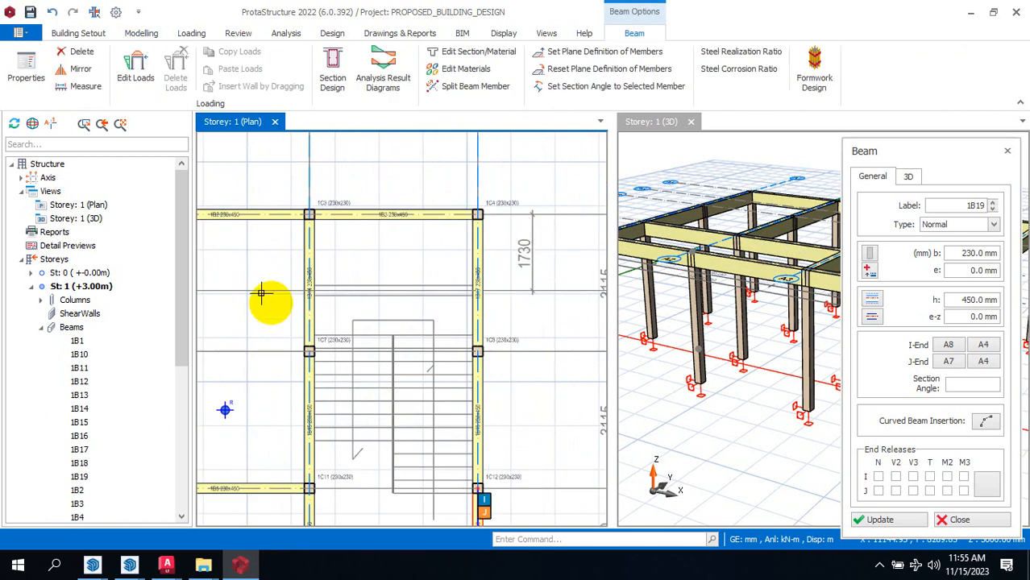
scroll(314, 295, up, 3)
scroll(332, 338, down, 2)
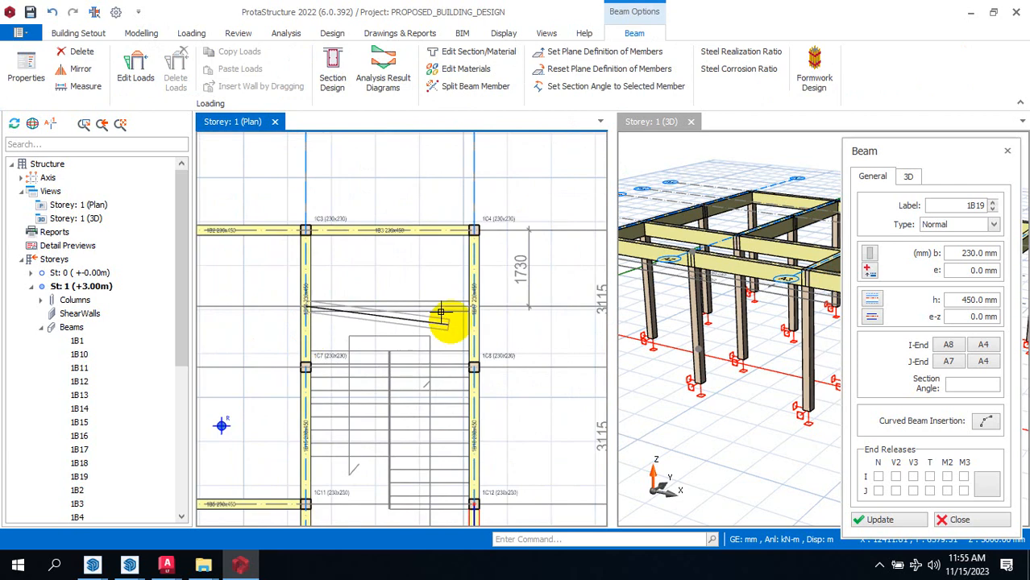
click(461, 326)
scroll(494, 288, down, 2)
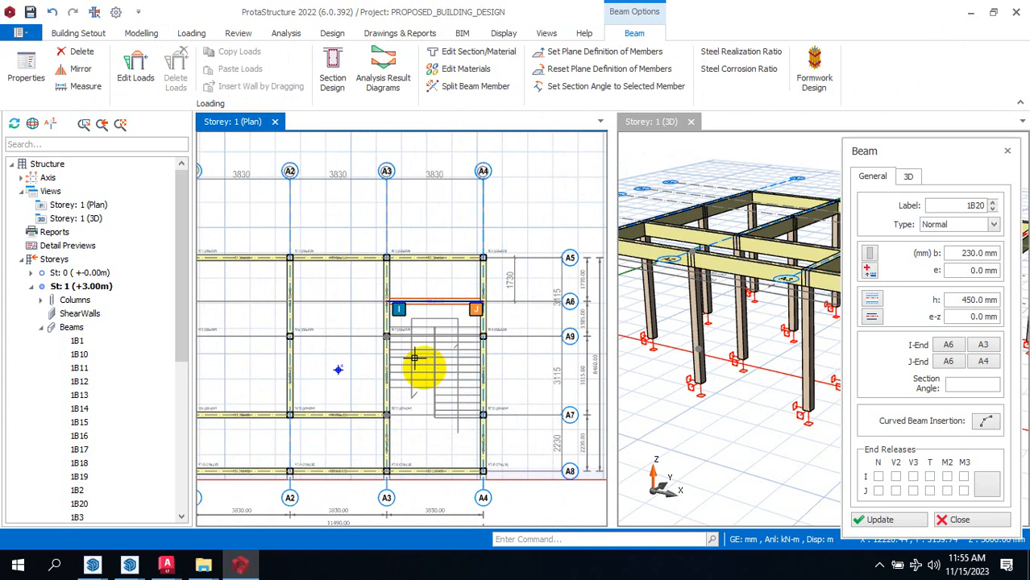
key(Escape)
key(Escape)
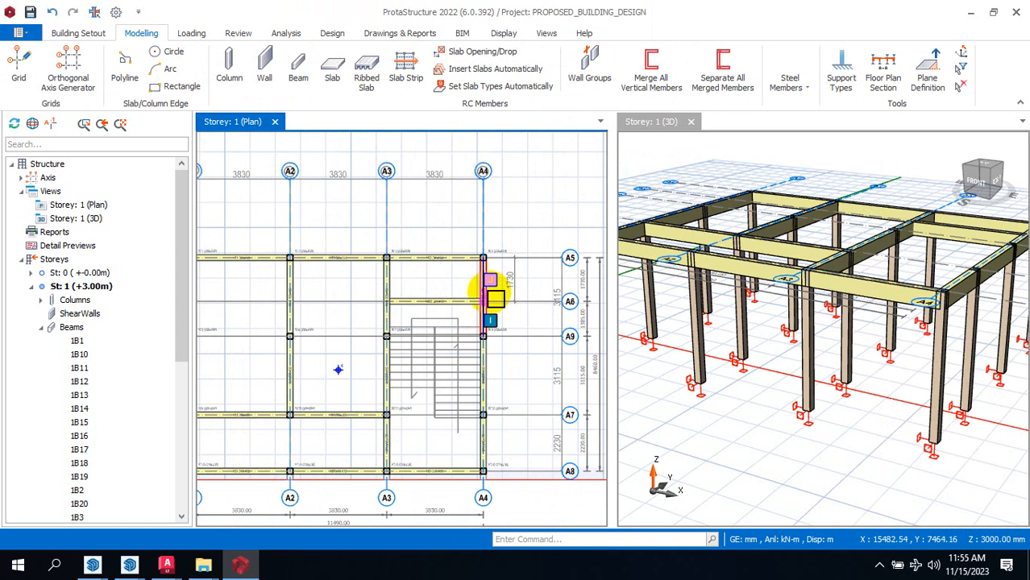
Step: Select all storey 1 columns and beams and generate them to storeys 2 (+6.00m) and 3 (+9.00m)
scroll(858, 279, down, 2)
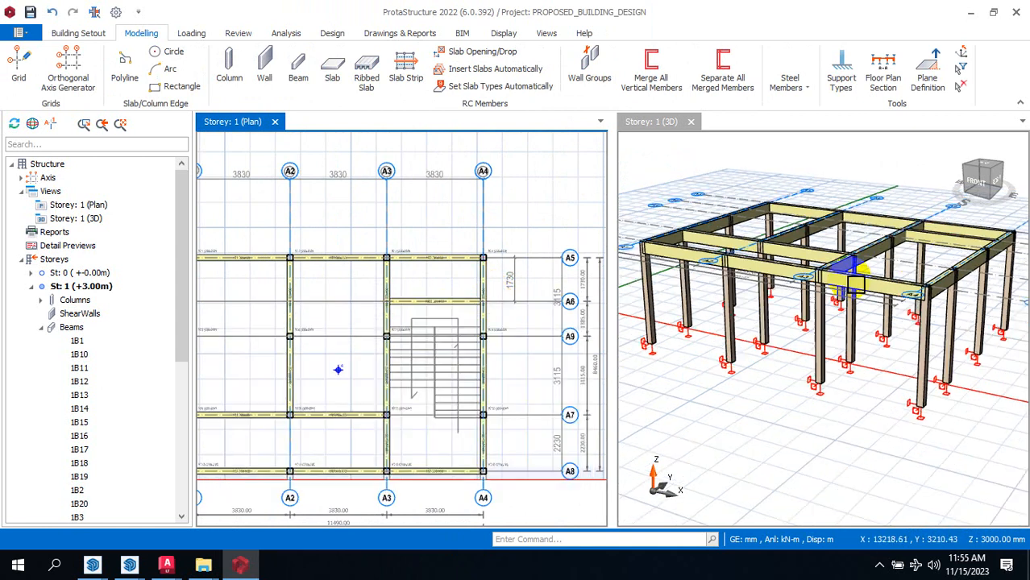
scroll(951, 266, up, 3)
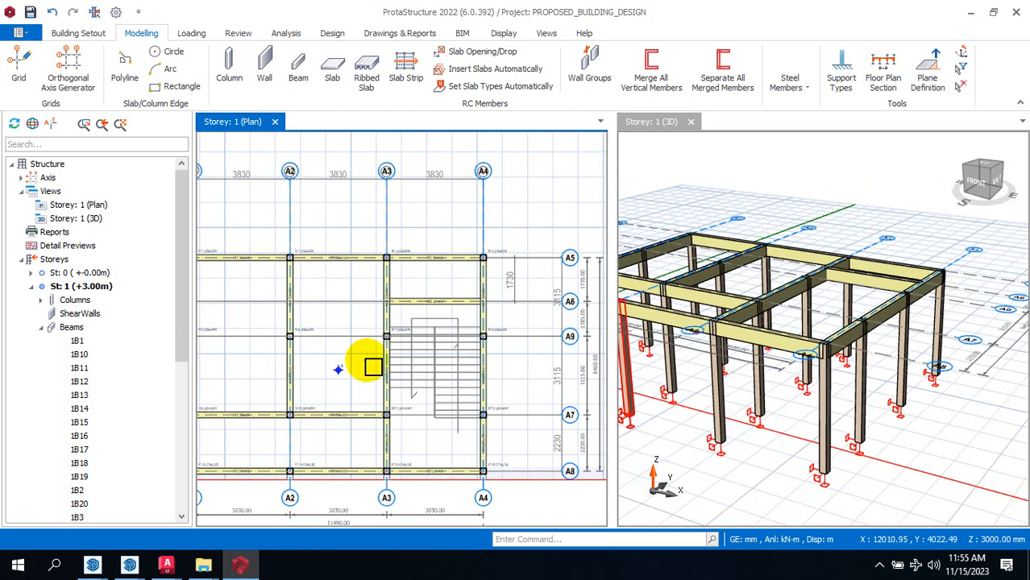
scroll(524, 301, down, 3)
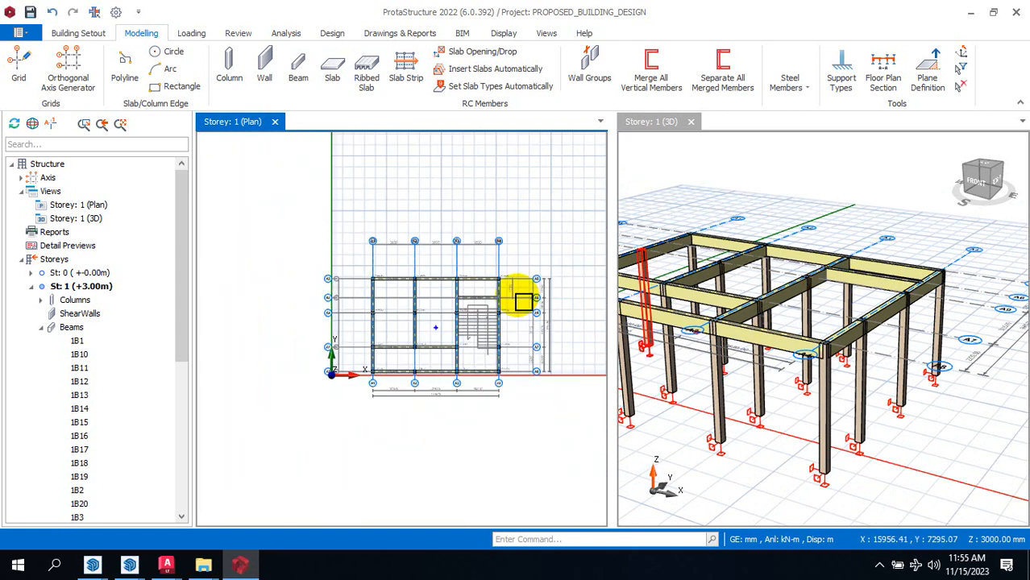
scroll(508, 303, up, 2)
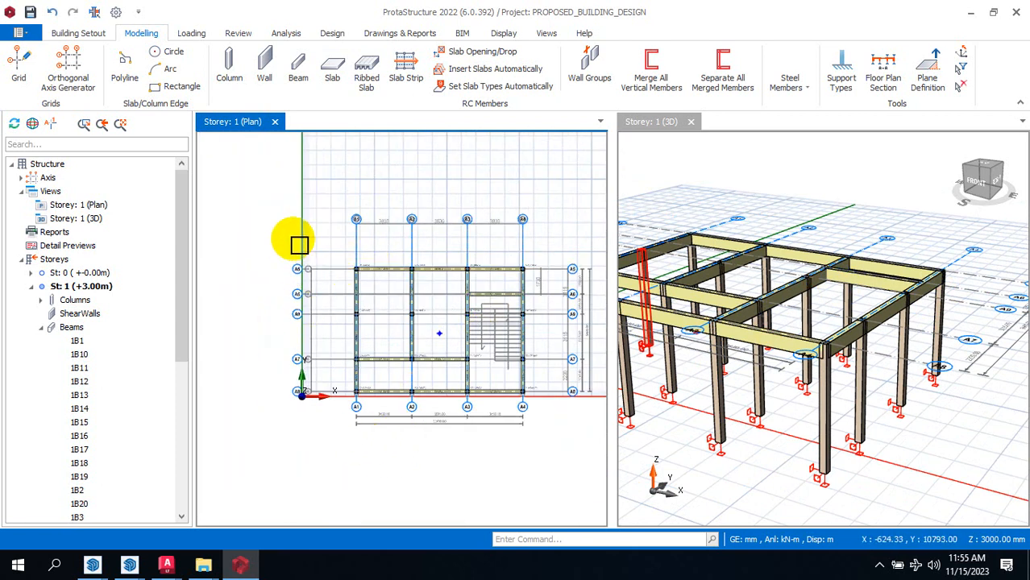
drag(319, 246, 548, 438)
right_click(531, 312)
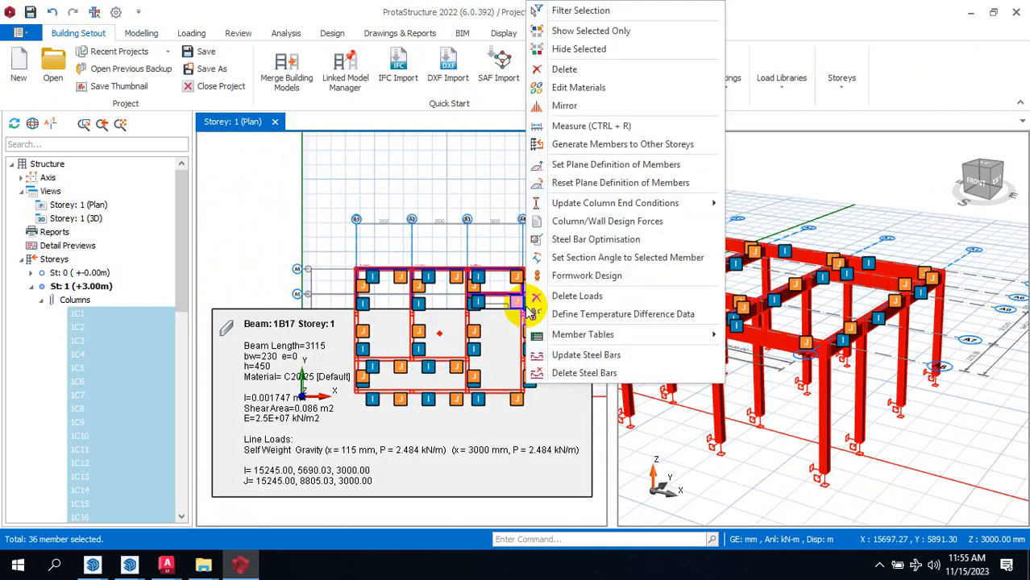
click(604, 146)
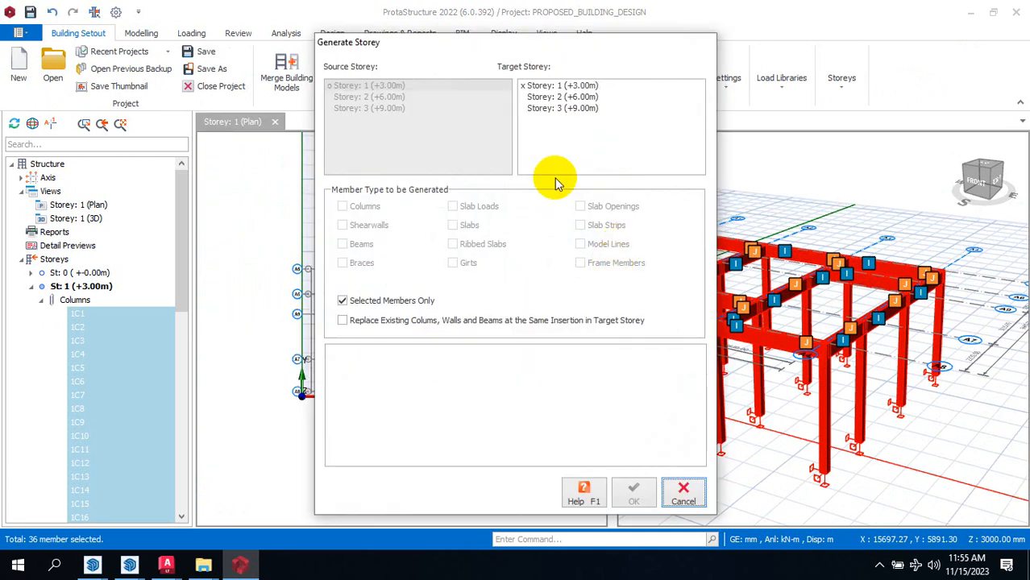
drag(617, 97, 601, 113)
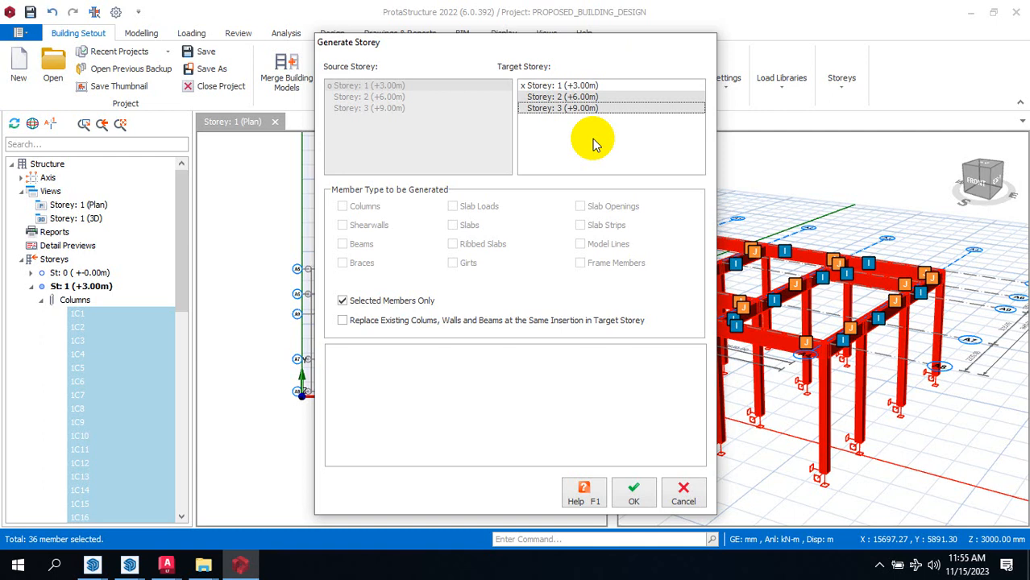
click(639, 499)
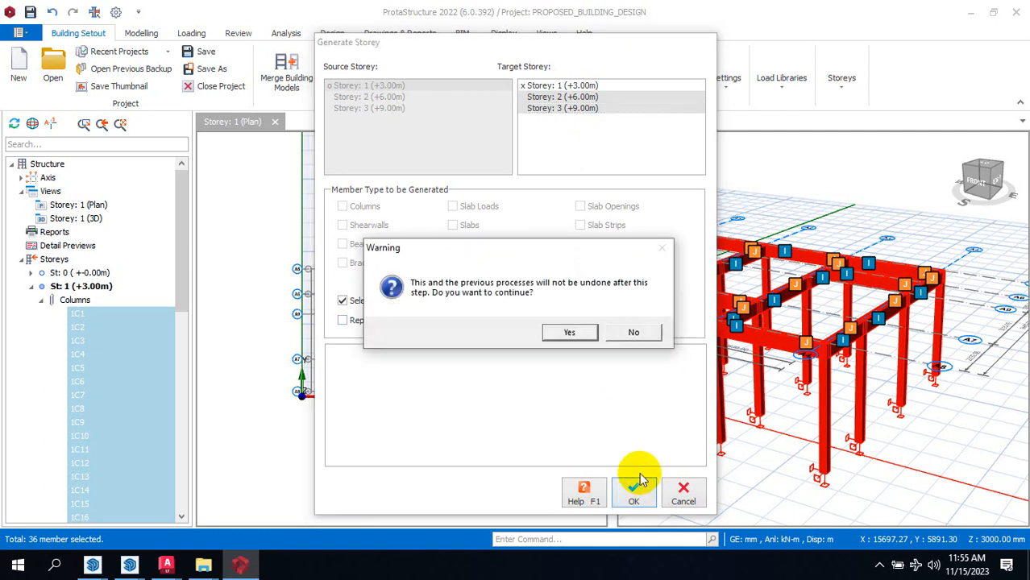
click(582, 333)
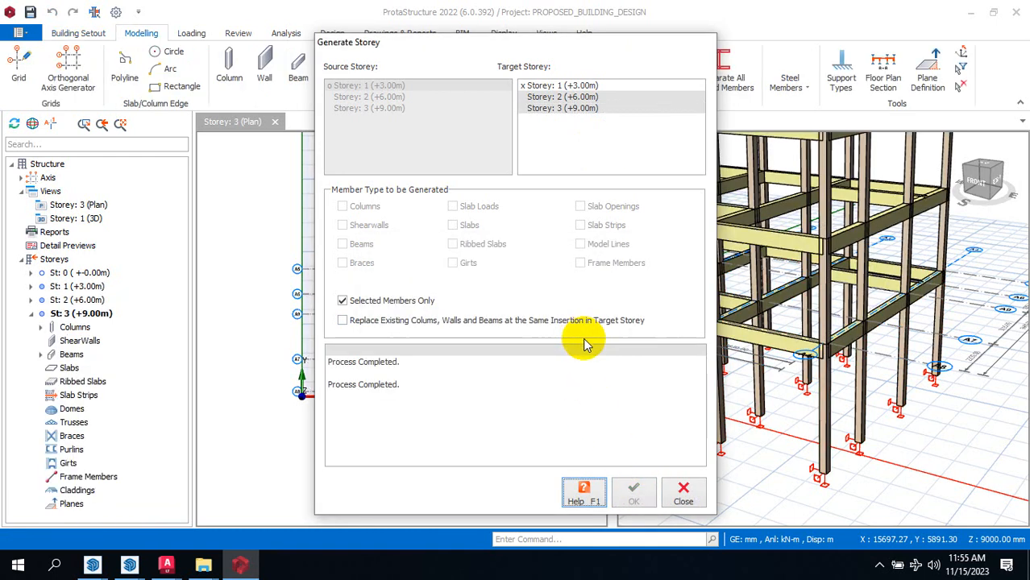
click(671, 493)
Step: Examine the generated frame in 3D and make storey 3 (+9.00m) the active storey
scroll(782, 425, down, 4)
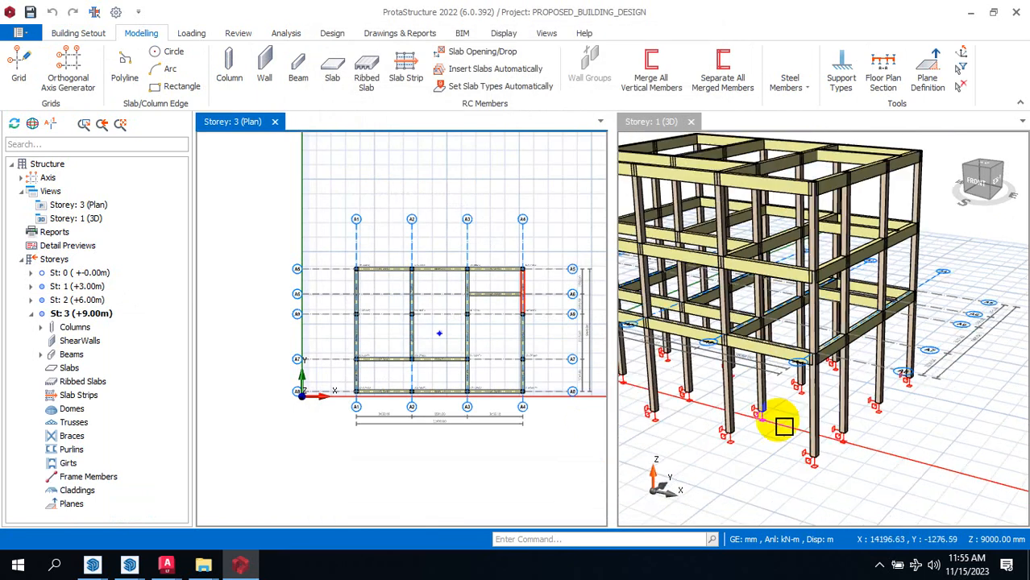
middle_drag(794, 448, 927, 435)
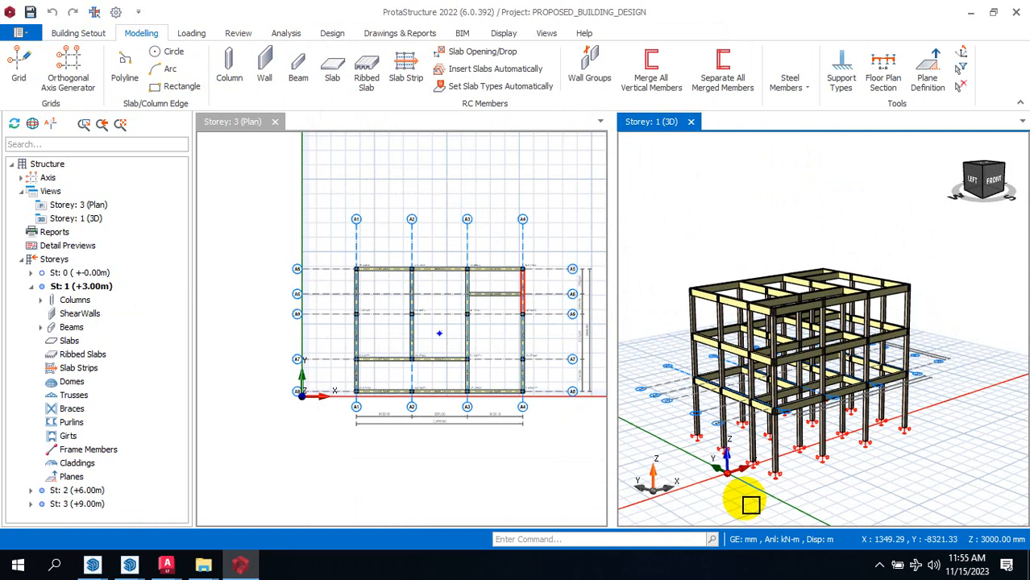
click(337, 180)
click(84, 314)
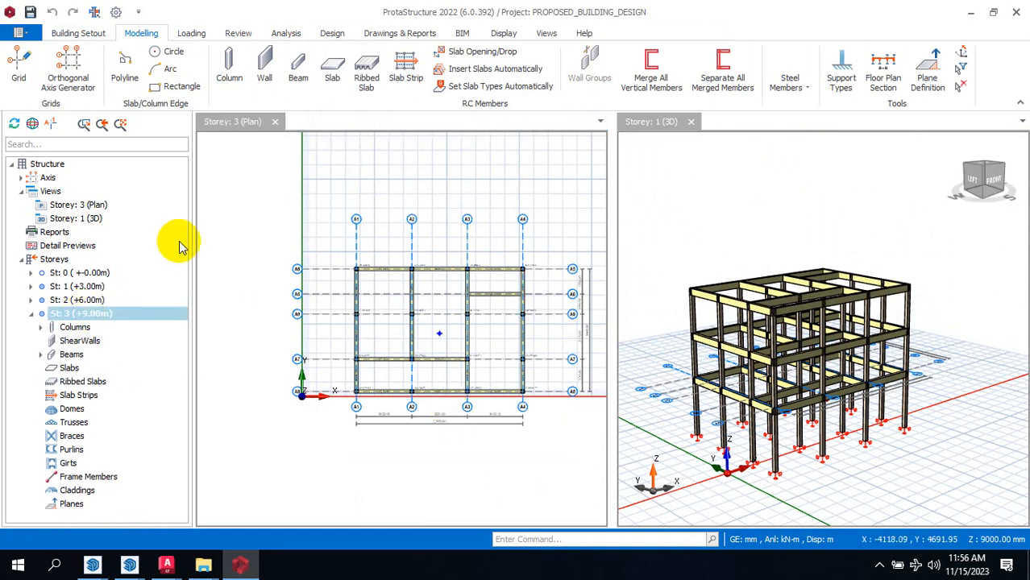
scroll(410, 282, up, 2)
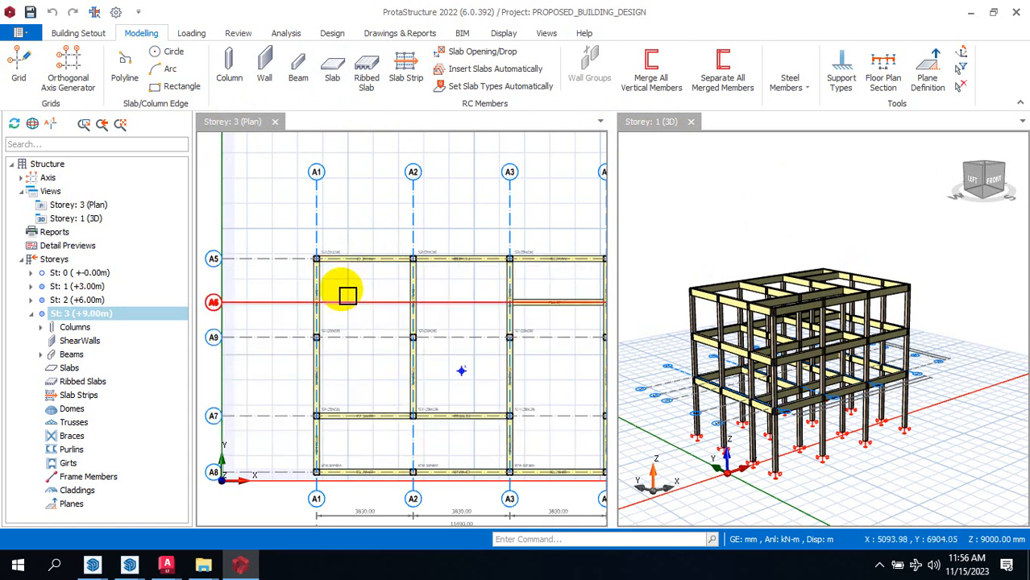
scroll(295, 210, down, 2)
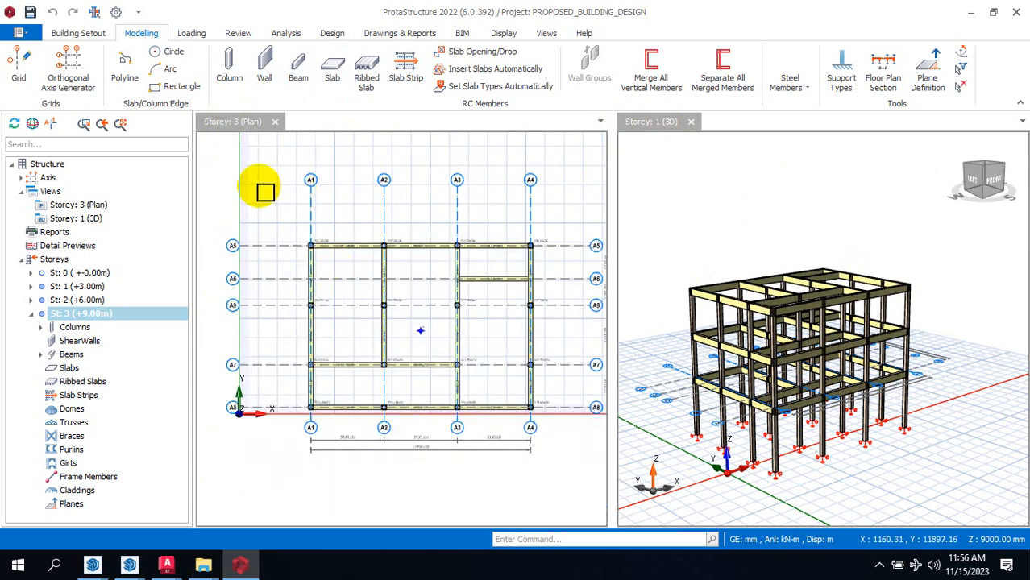
Step: Select all storey 3 beams, 3B1 to 3B20, and set their depth h to 300 mm in the summary table
click(31, 313)
click(31, 314)
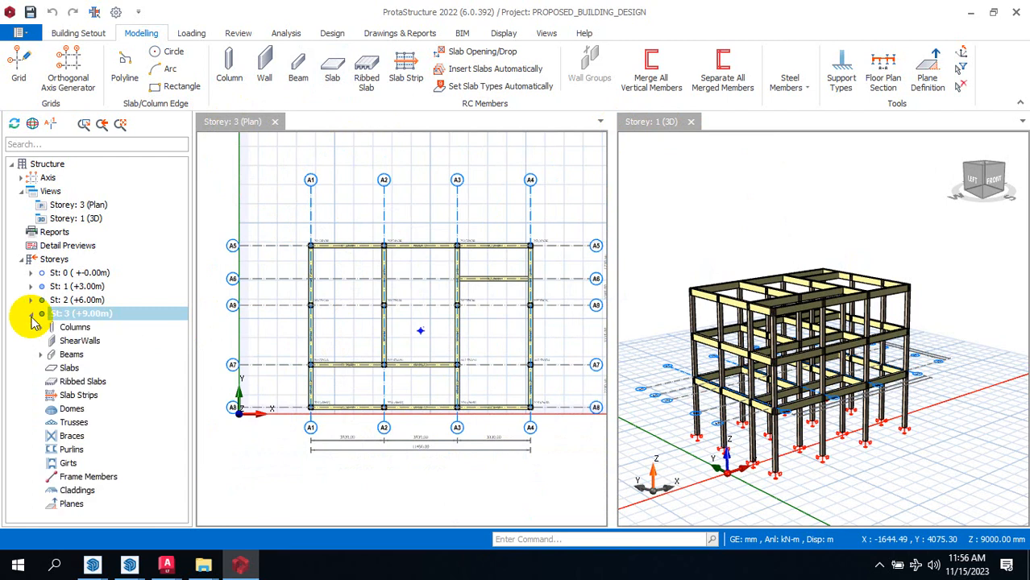
click(42, 357)
click(76, 367)
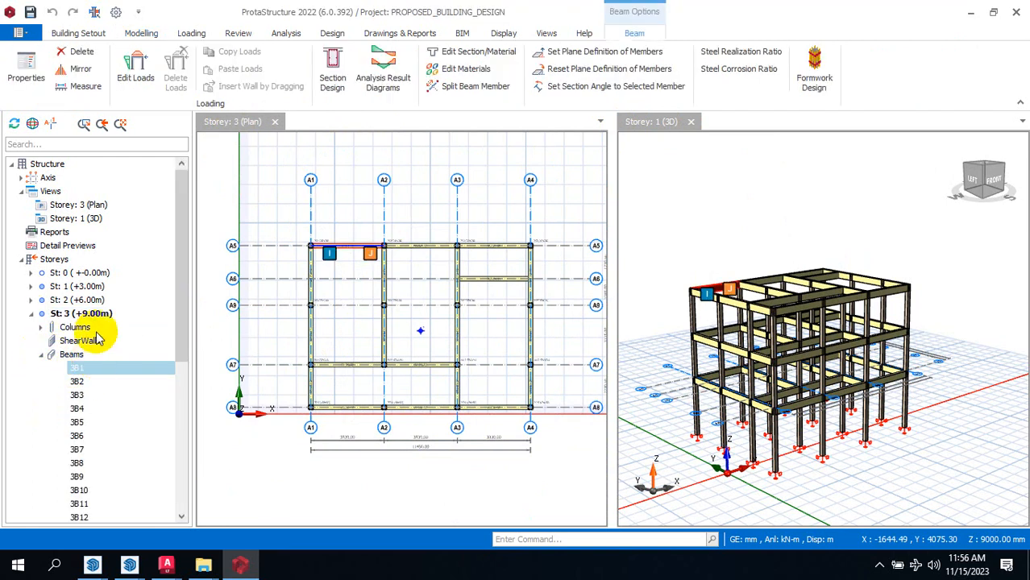
scroll(101, 322, down, 3)
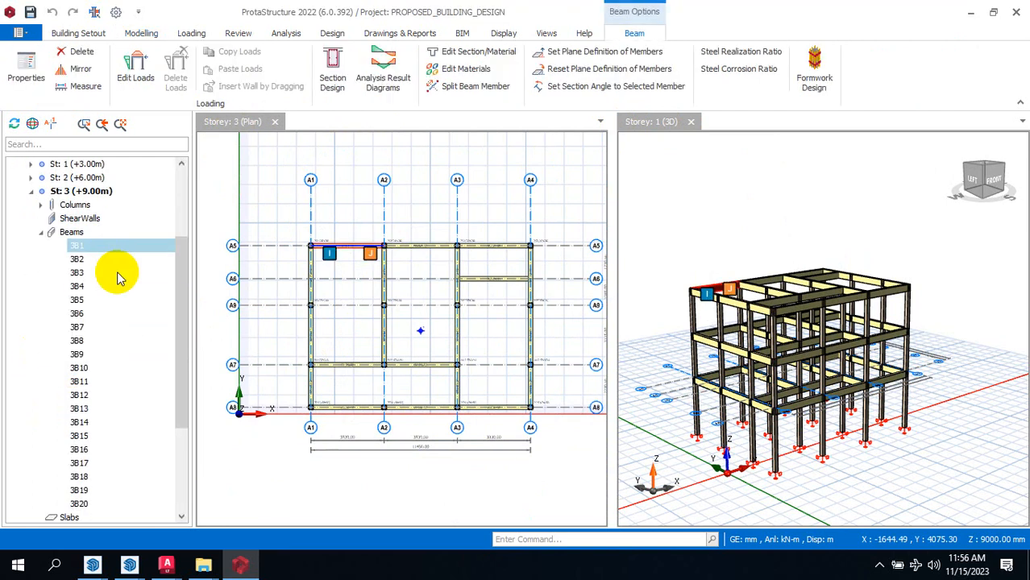
shift+click(87, 502)
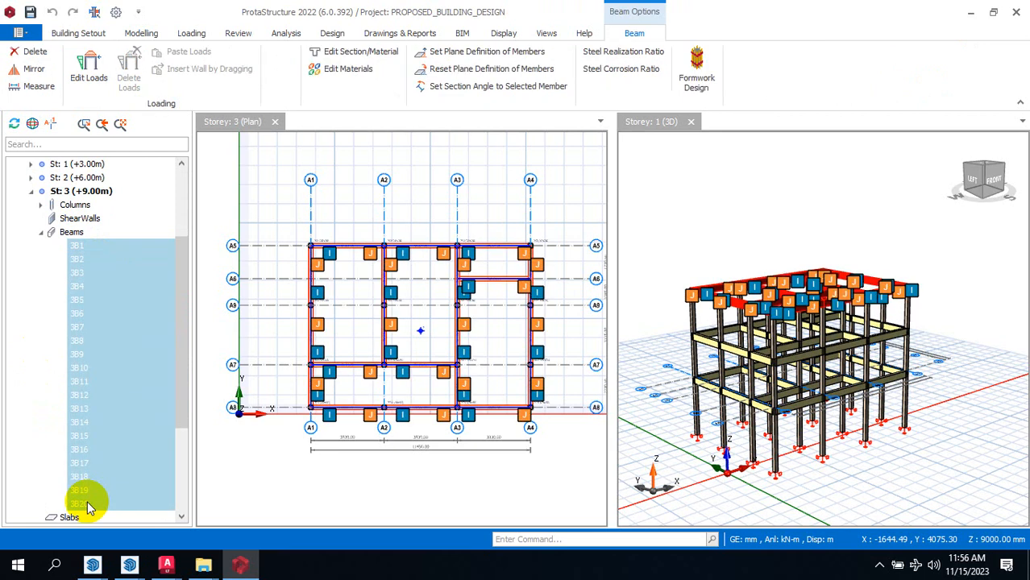
scroll(337, 250, up, 3)
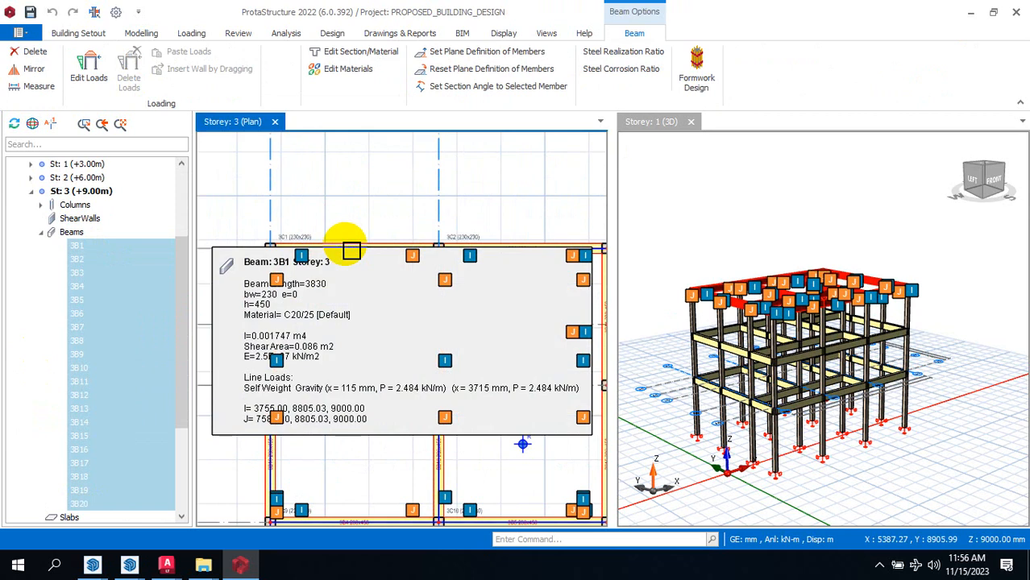
right_click(345, 240)
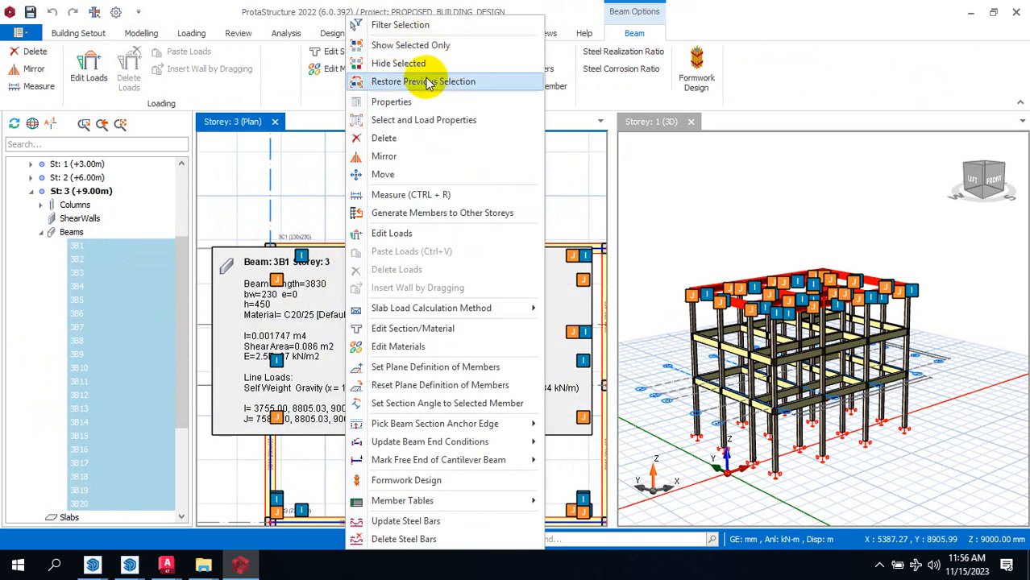
click(424, 100)
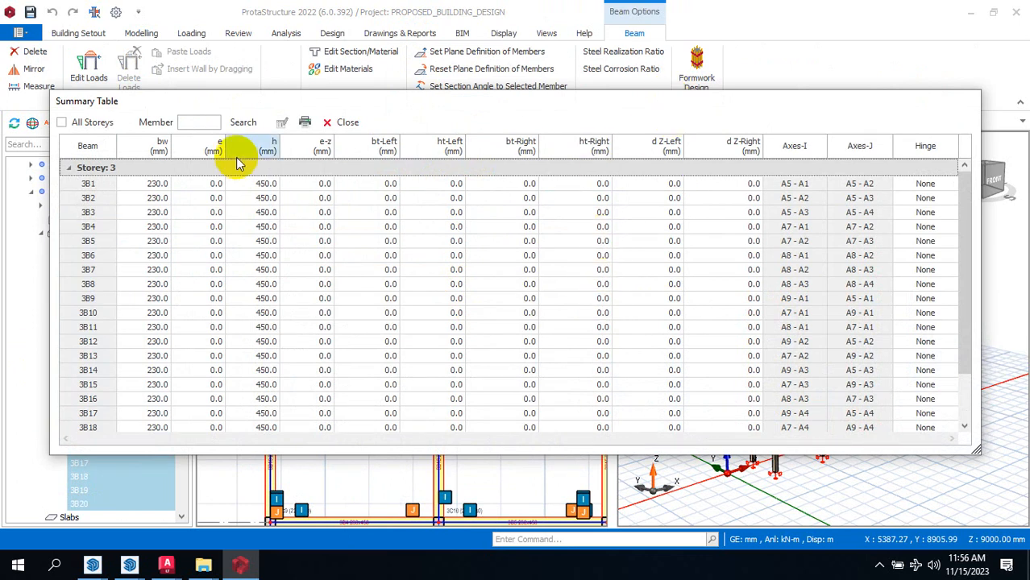
click(269, 148)
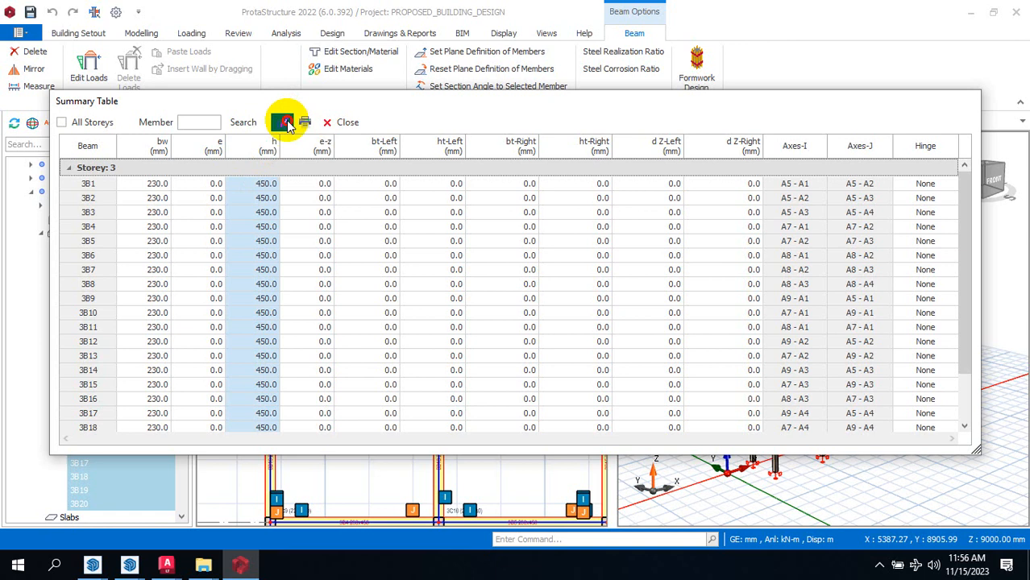
click(284, 122)
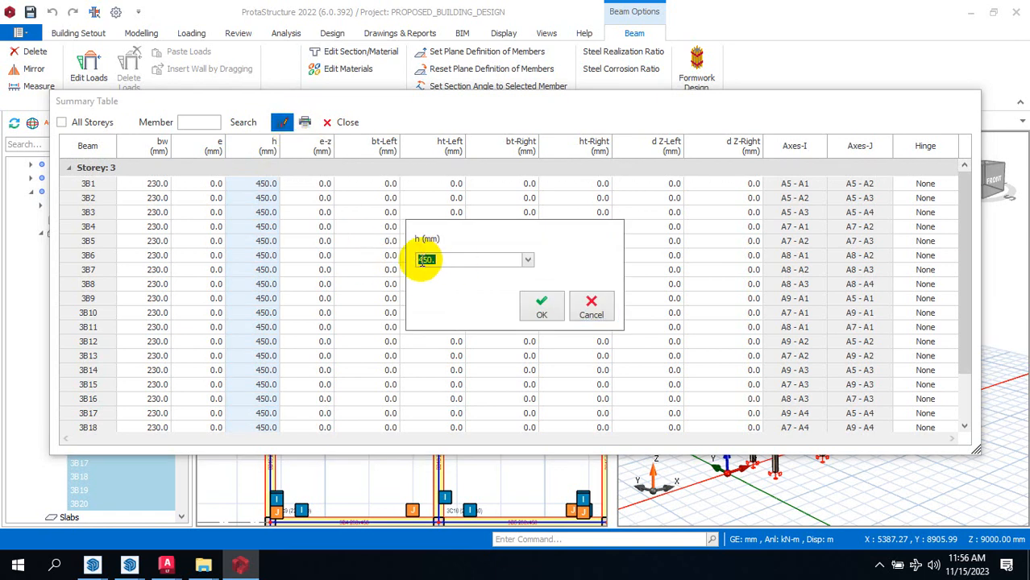
text(300)
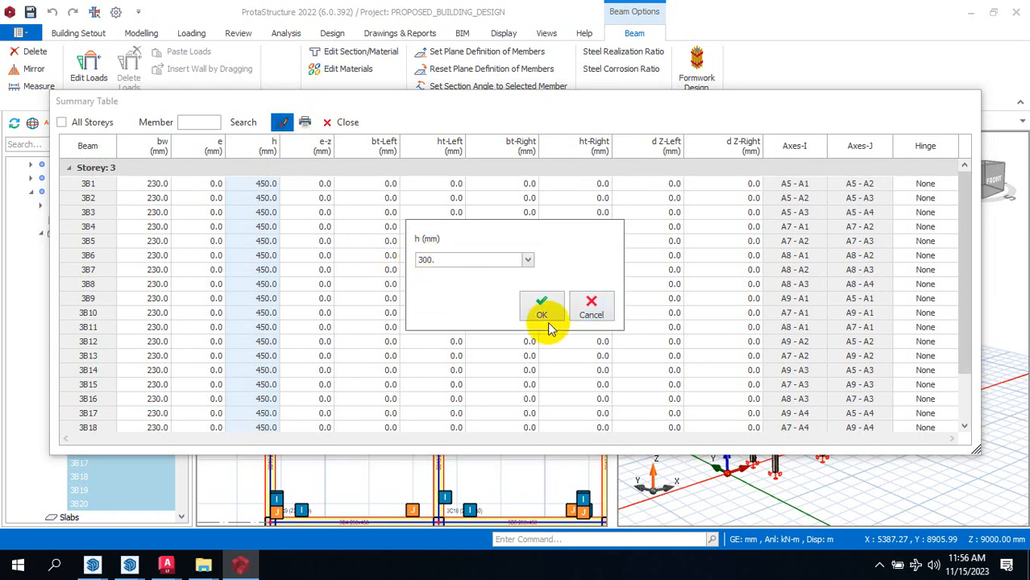
click(545, 308)
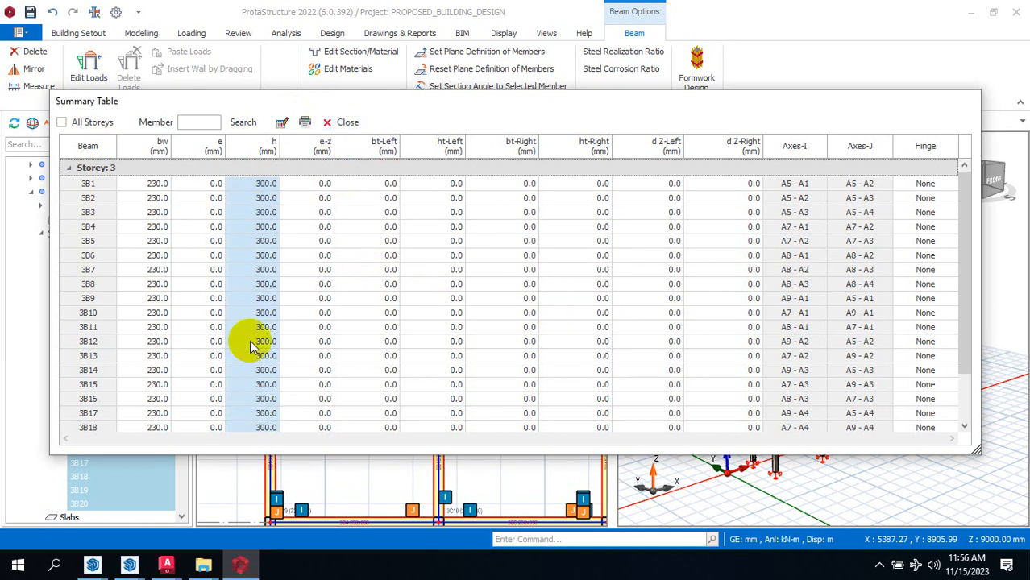
click(336, 121)
scroll(386, 229, down, 1)
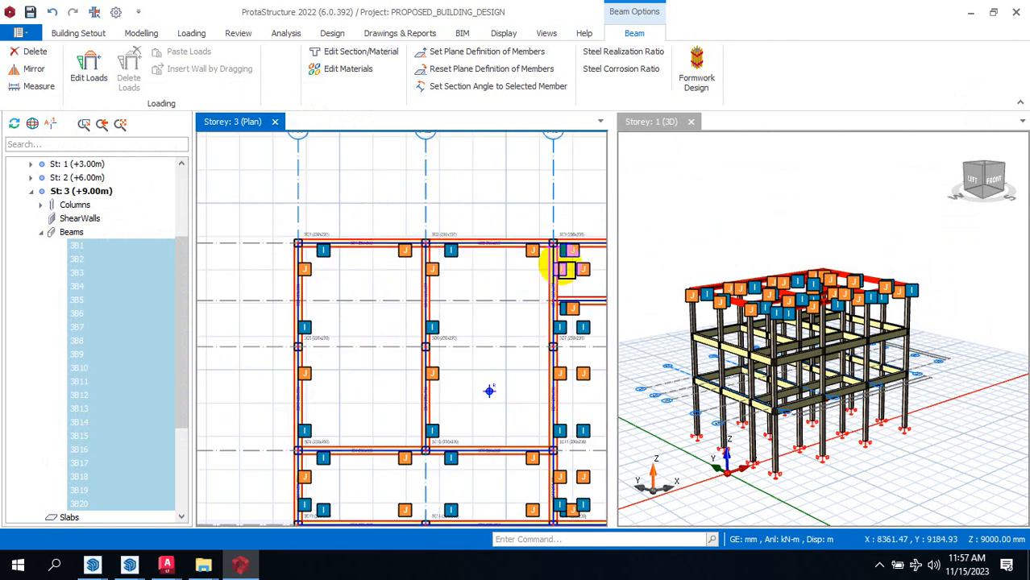
key(Escape)
Step: Check the frame in 3D and plan, collapse the storey 3 beam list, and activate storey 1 (+3.00m)
scroll(780, 433, up, 2)
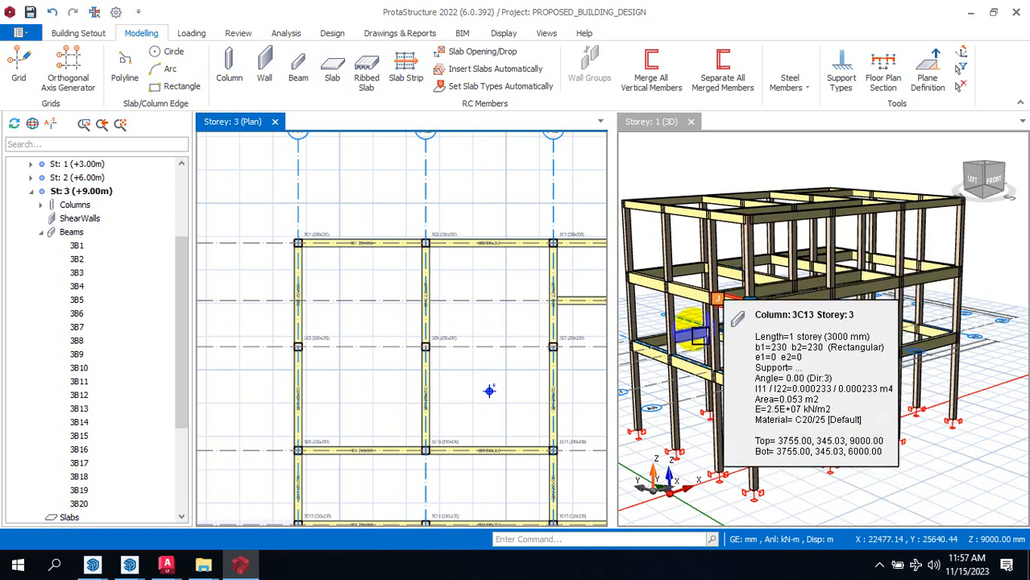
scroll(316, 225, down, 5)
scroll(316, 226, up, 2)
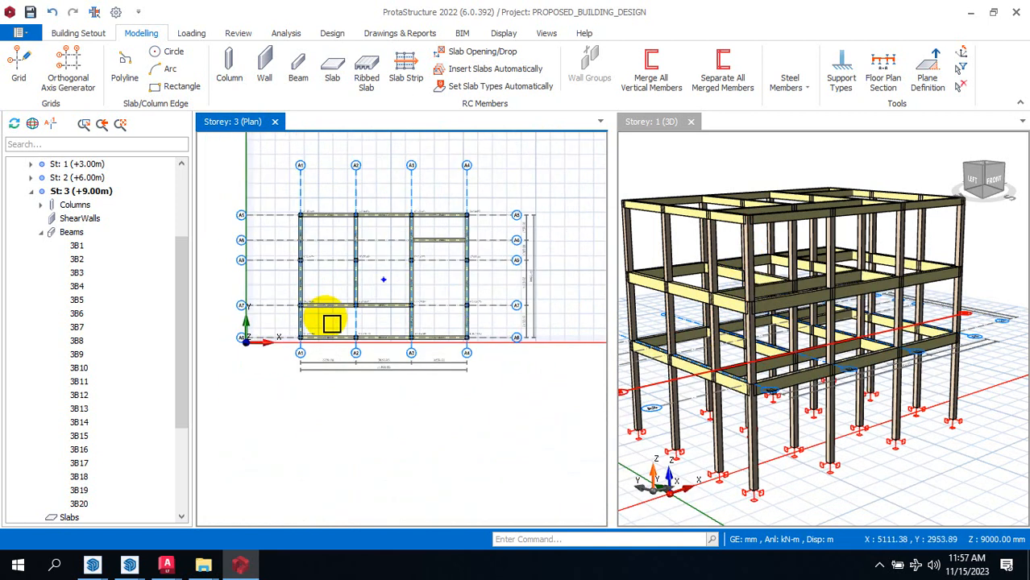
click(40, 233)
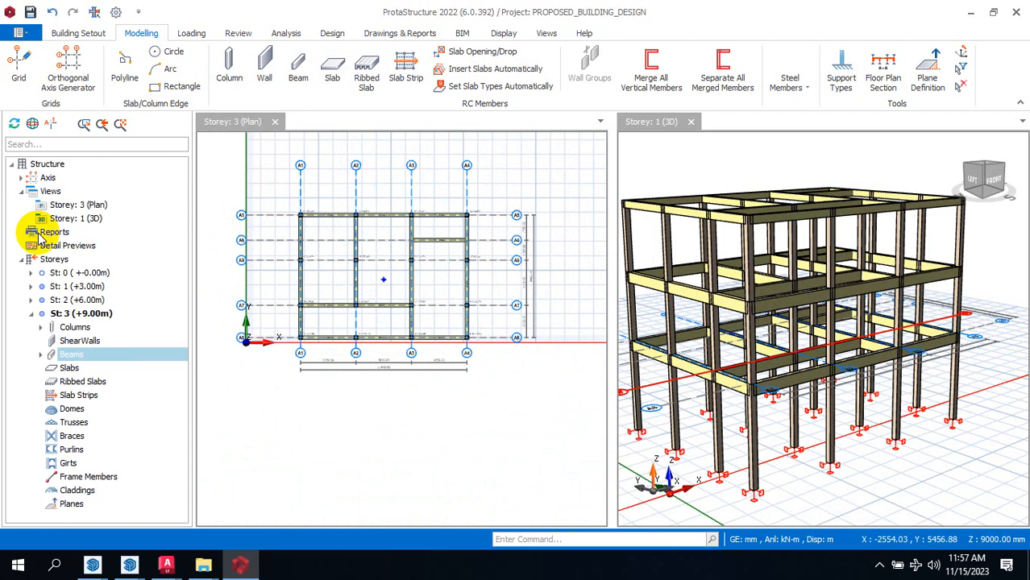
double_click(73, 287)
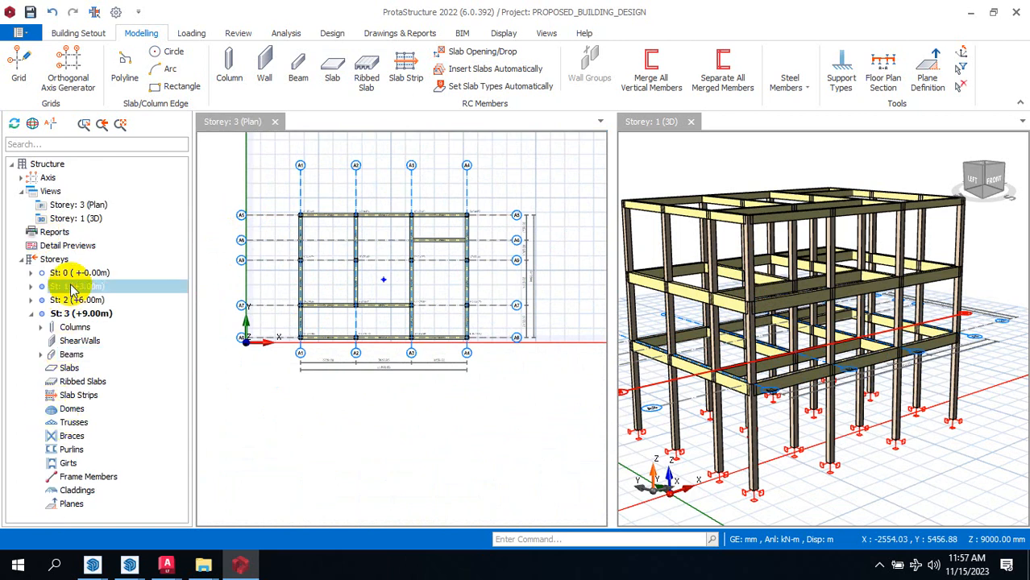
scroll(385, 282, up, 2)
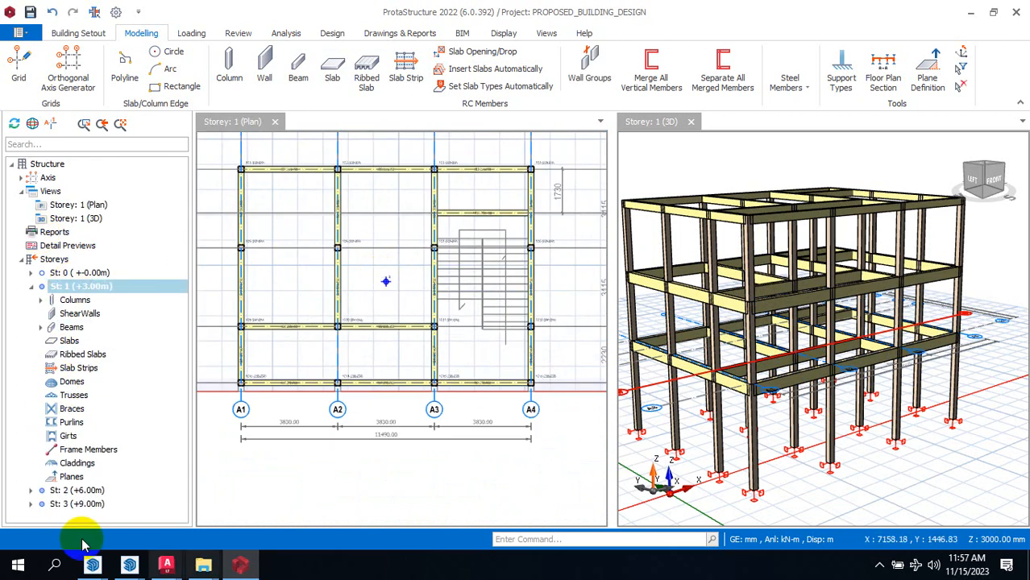
scroll(237, 256, up, 2)
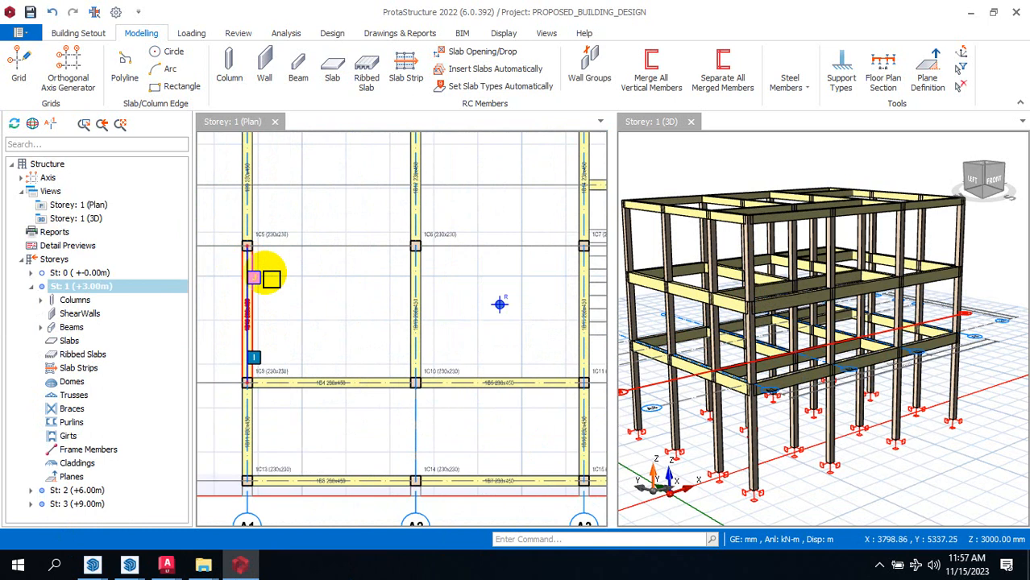
click(330, 75)
scroll(387, 323, down, 1)
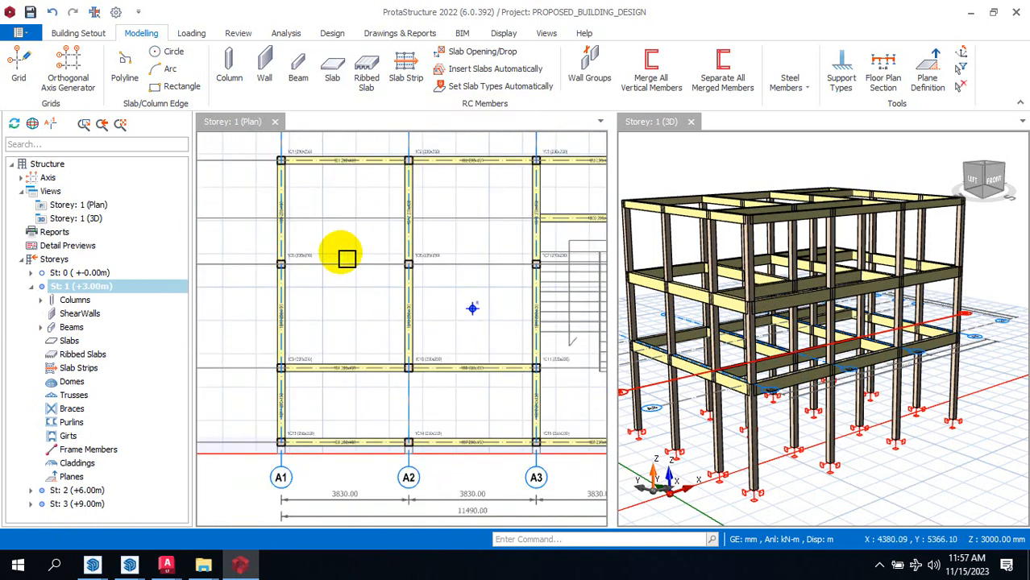
click(332, 74)
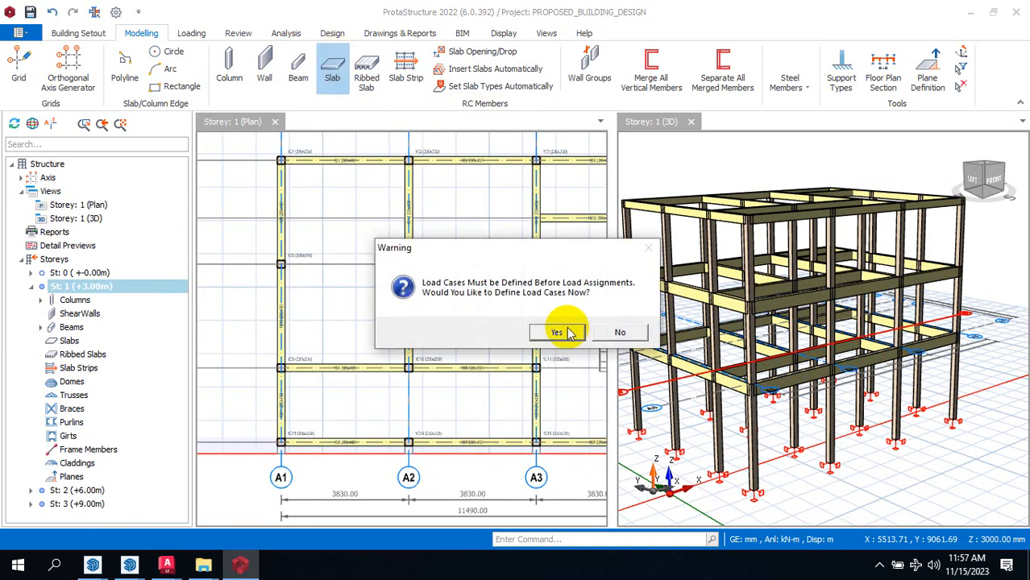
click(563, 336)
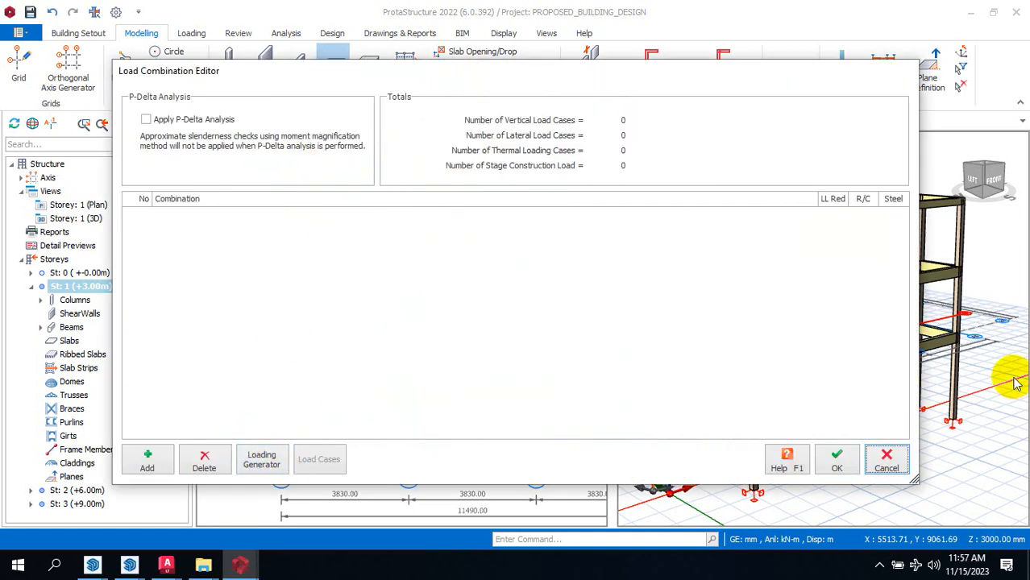
click(887, 461)
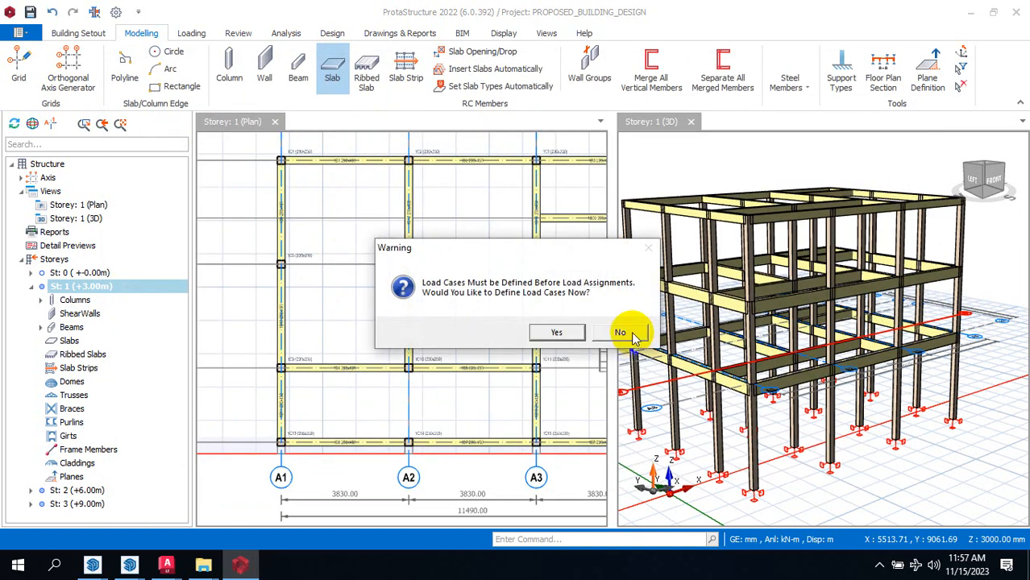
click(618, 332)
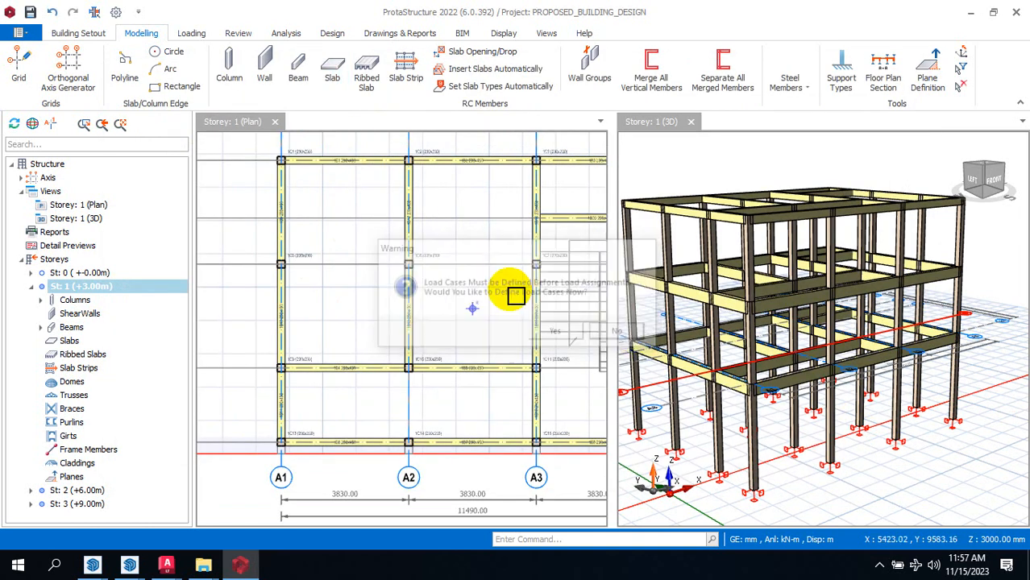
Step: Try generating the default vertical and horizontal load combinations for the slab command, review the load cases, and discard them
click(330, 71)
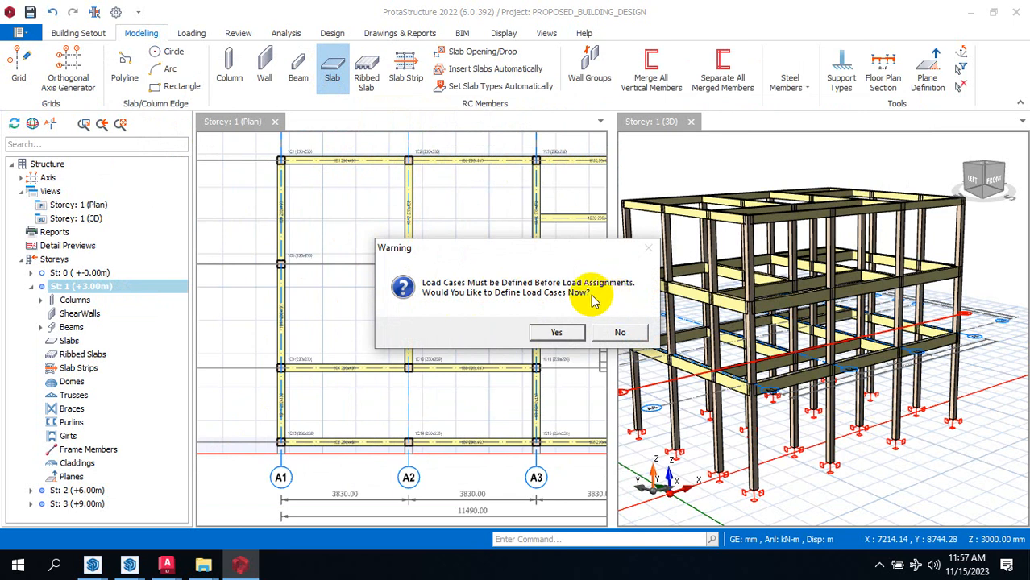
click(556, 332)
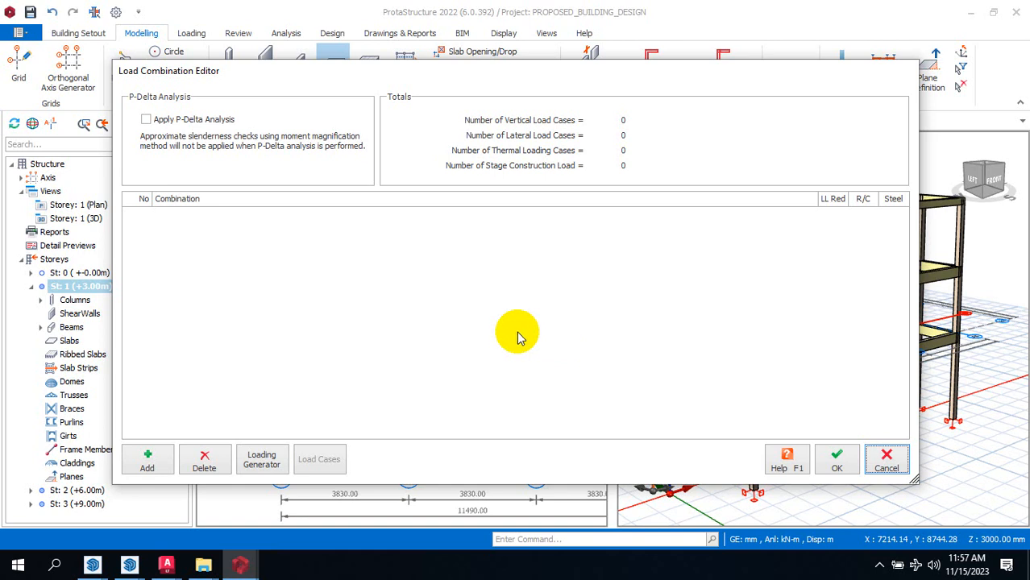
click(256, 471)
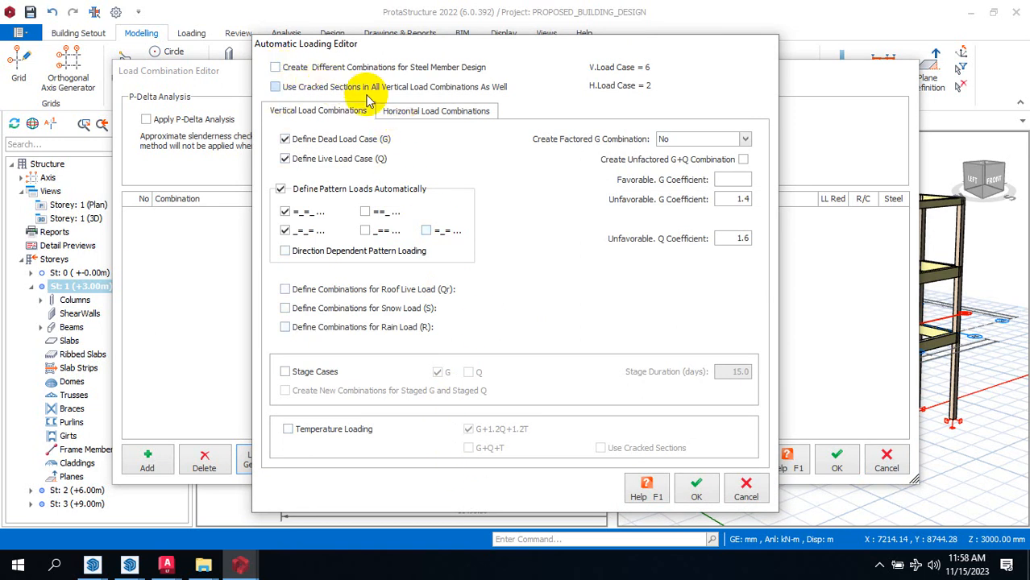
click(428, 110)
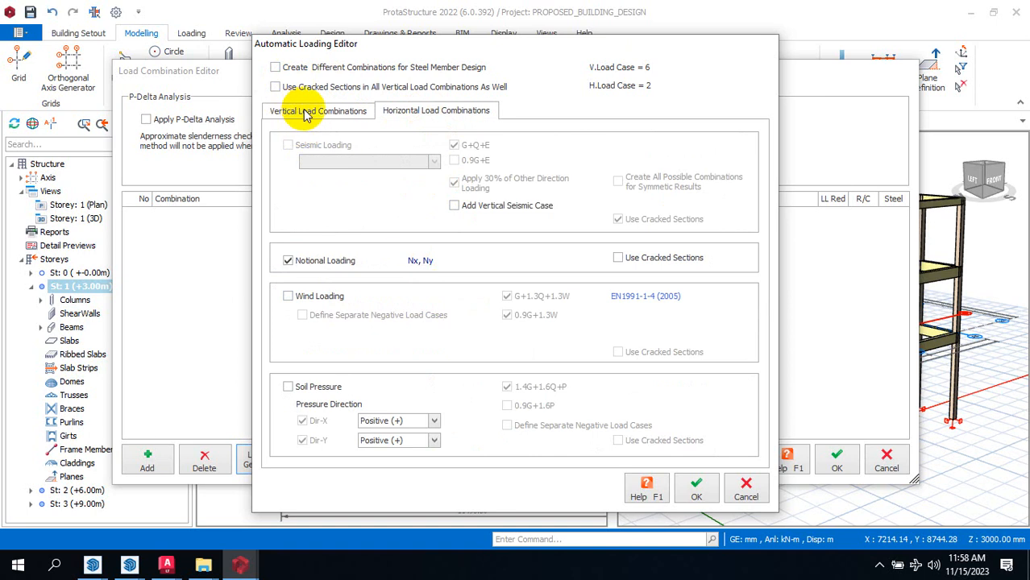
click(698, 487)
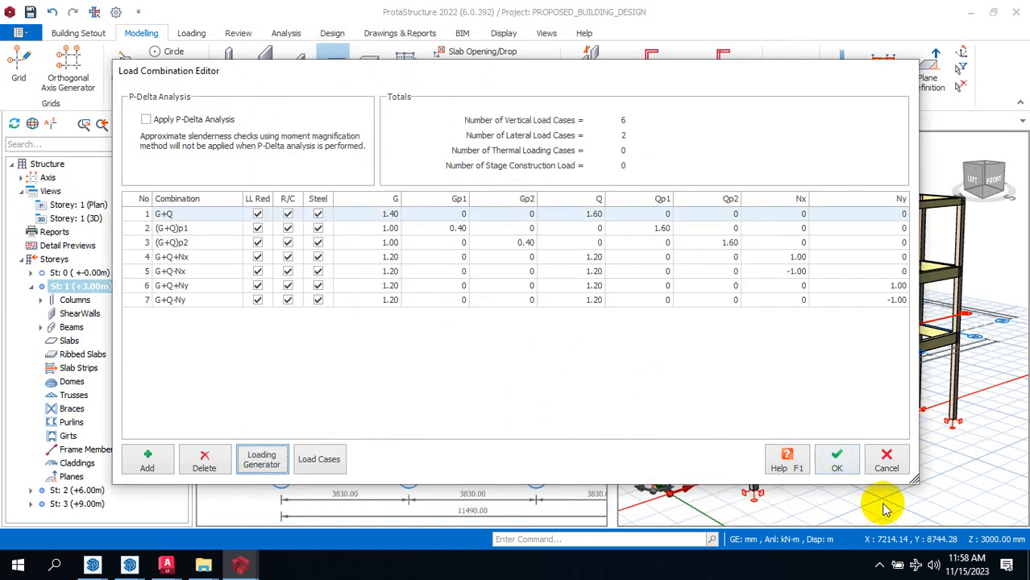
click(313, 465)
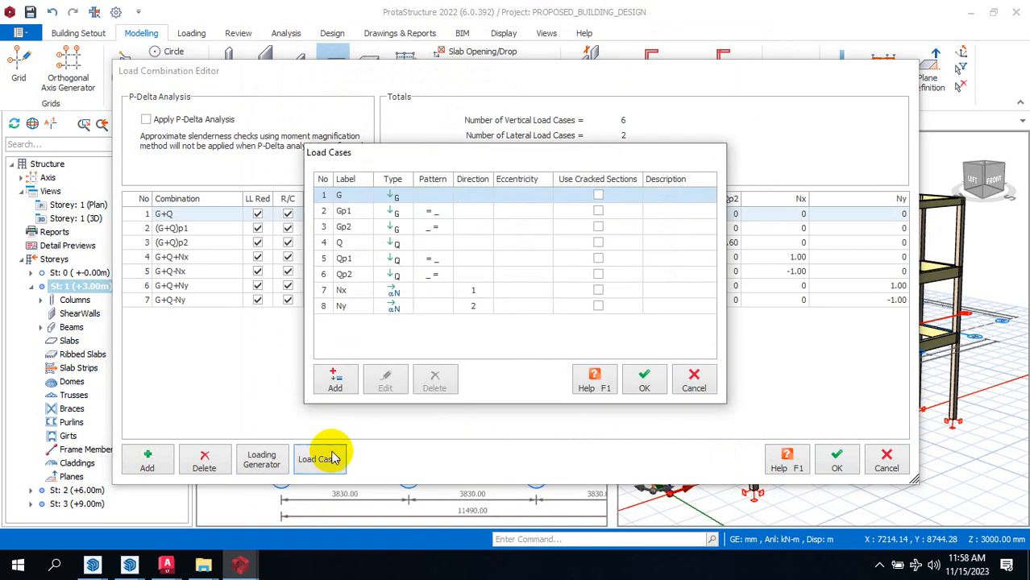
click(645, 385)
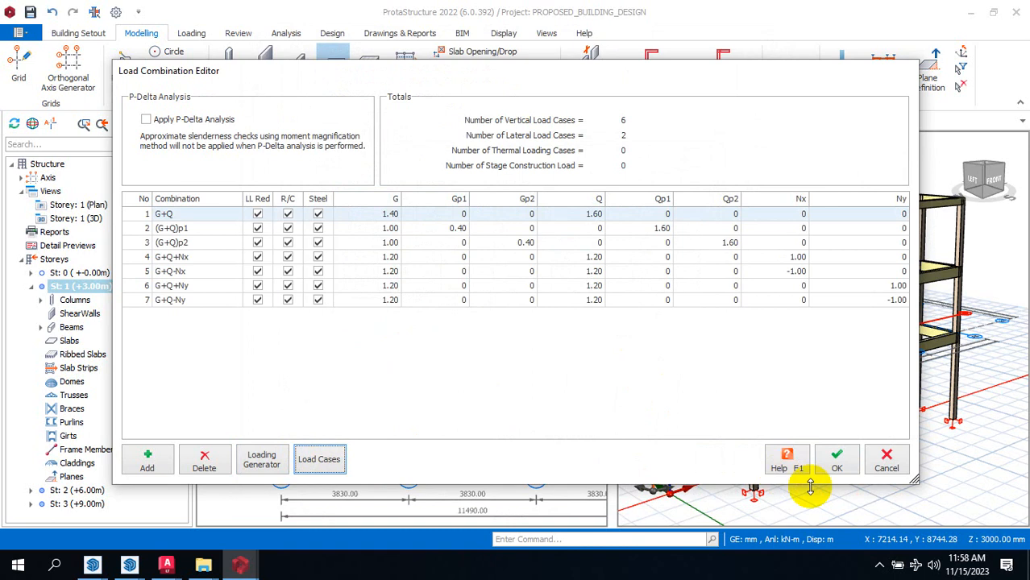
click(887, 459)
Step: Generate the default dead, live, pattern and notional load combinations and accept them so that slab insertion can start
click(557, 334)
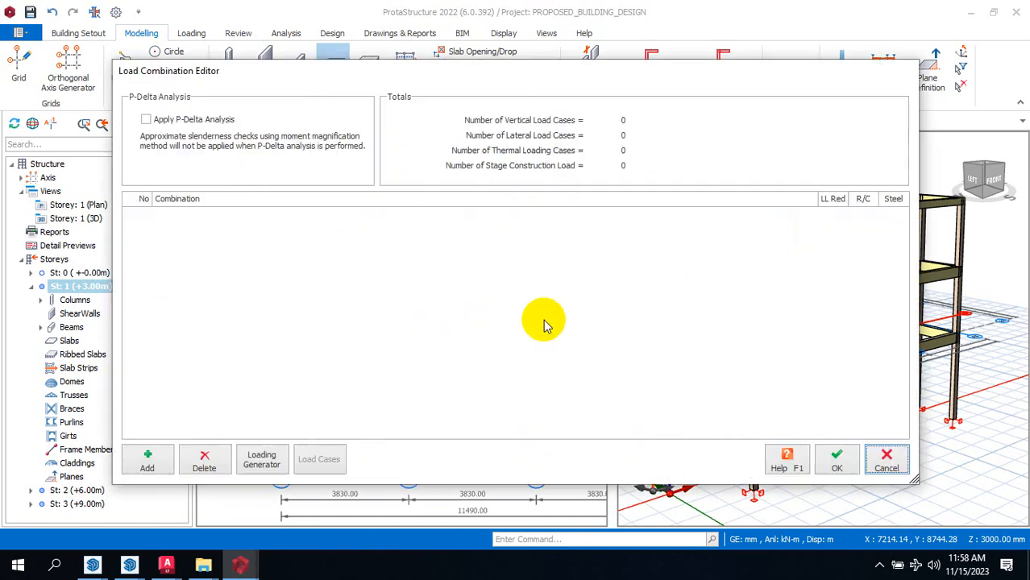
click(270, 461)
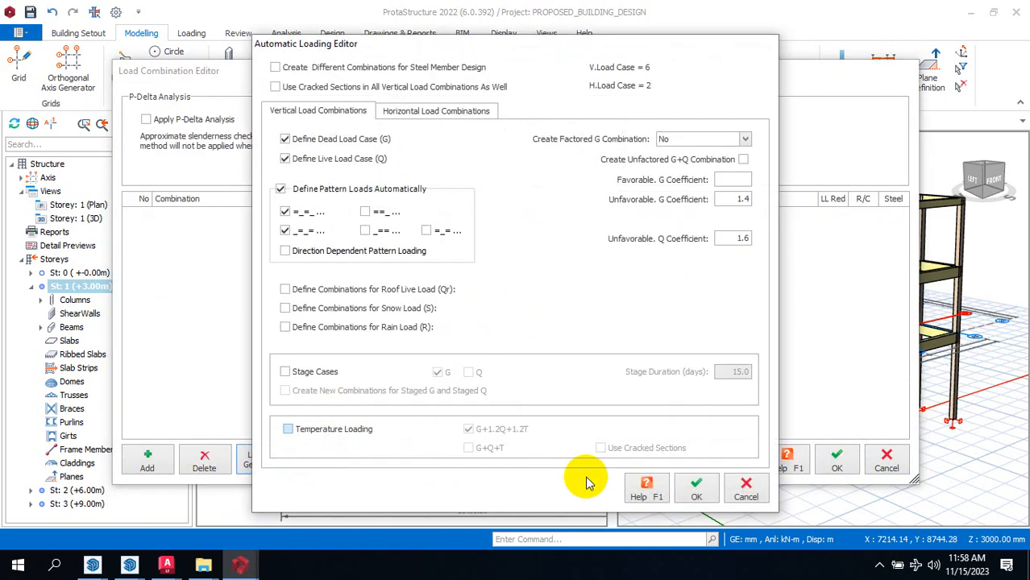
click(692, 485)
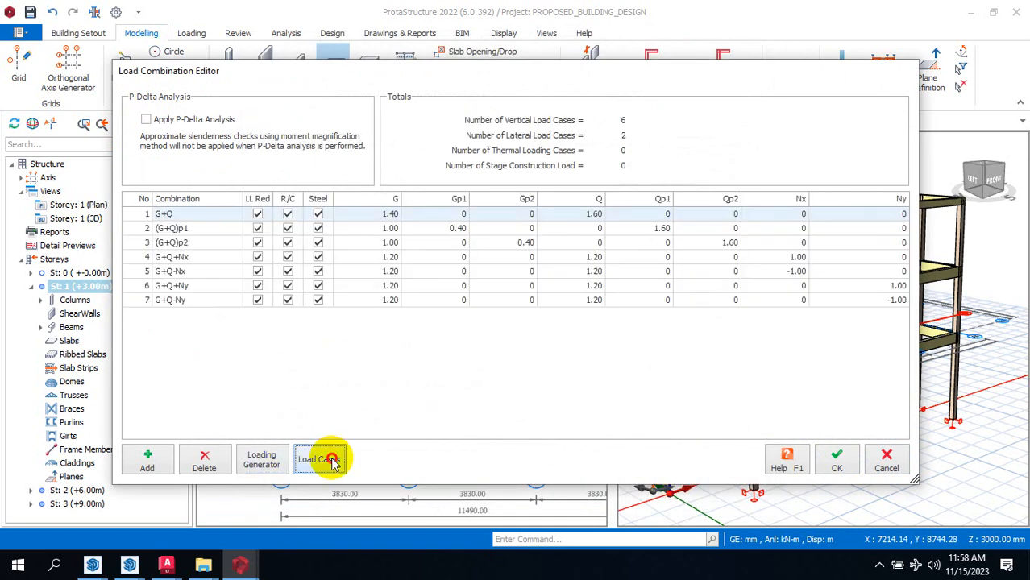
click(326, 460)
click(643, 389)
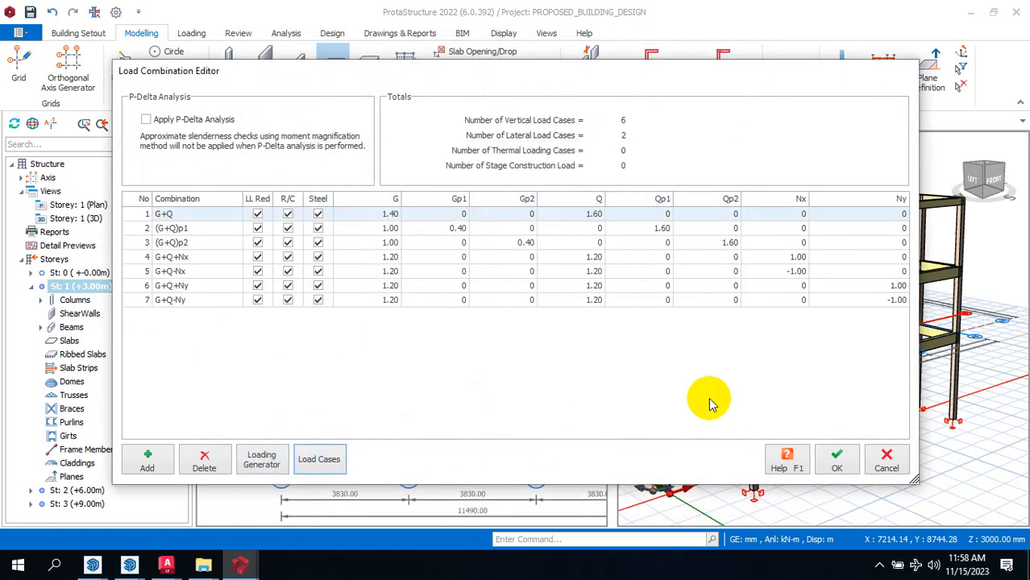
click(835, 522)
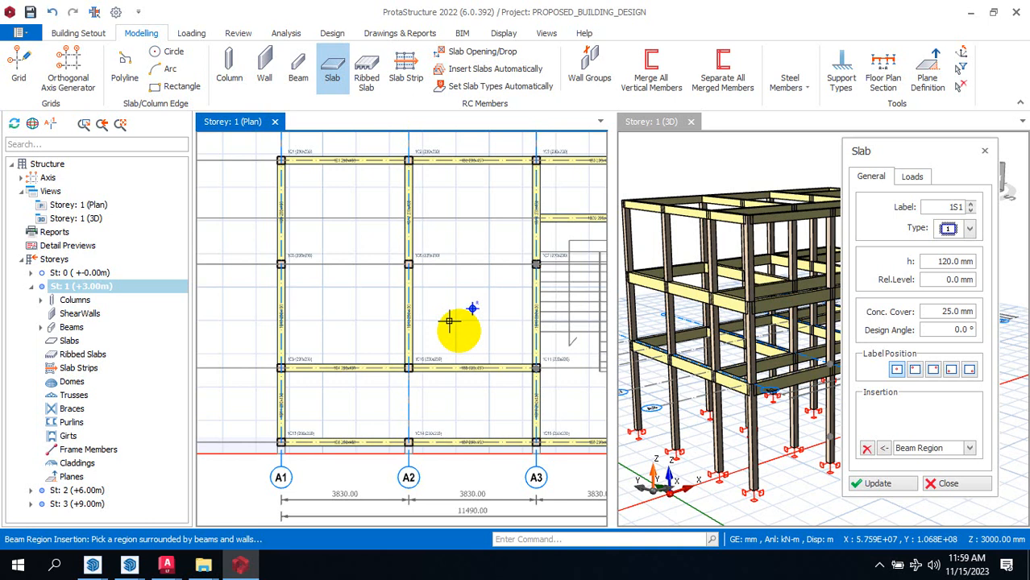
scroll(710, 160, down, 2)
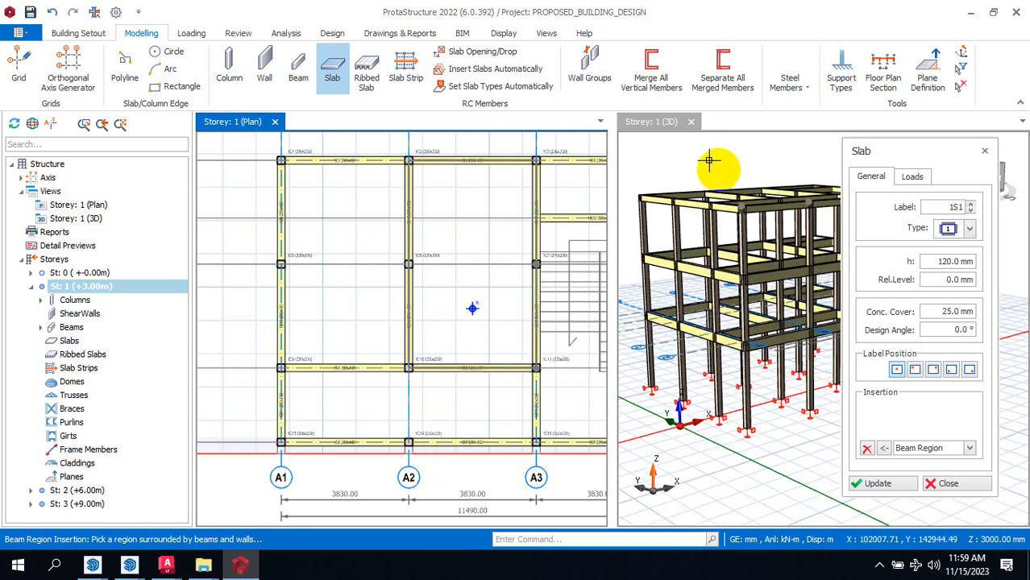
click(745, 206)
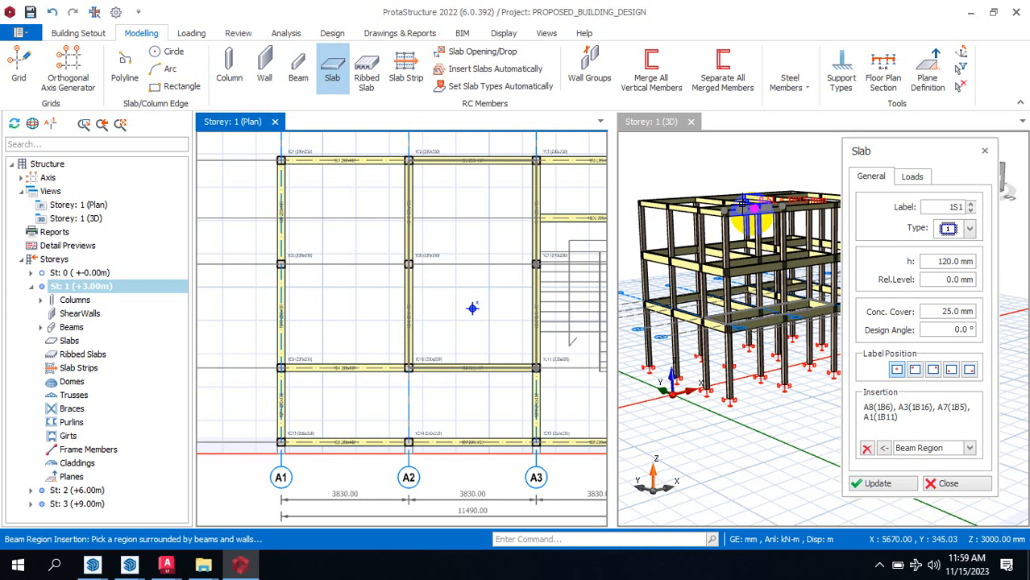
Step: Minimize ProtaStructure, AutoCAD LT and the other open windows to reach the desktop
click(18, 567)
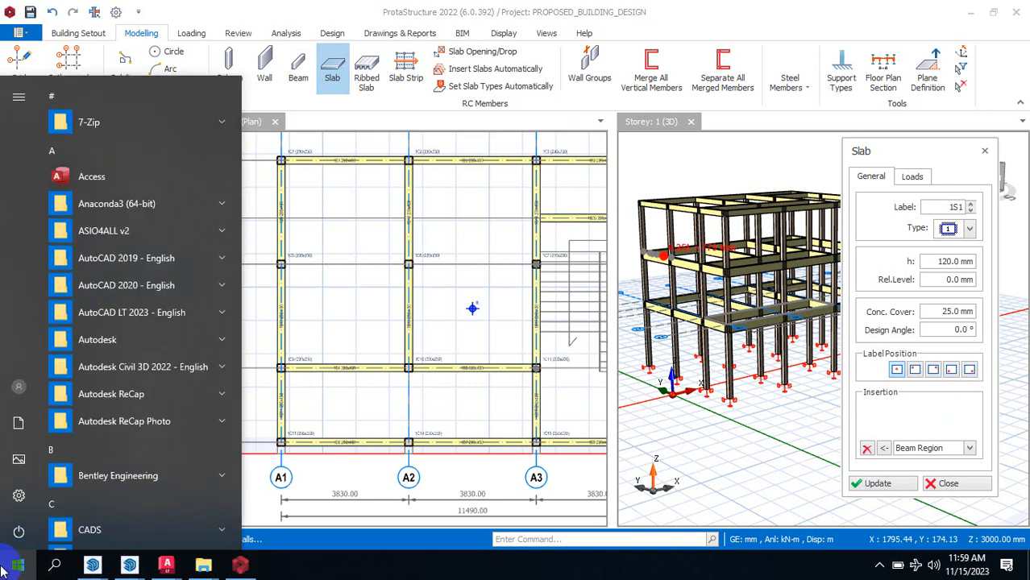
click(971, 14)
click(946, 9)
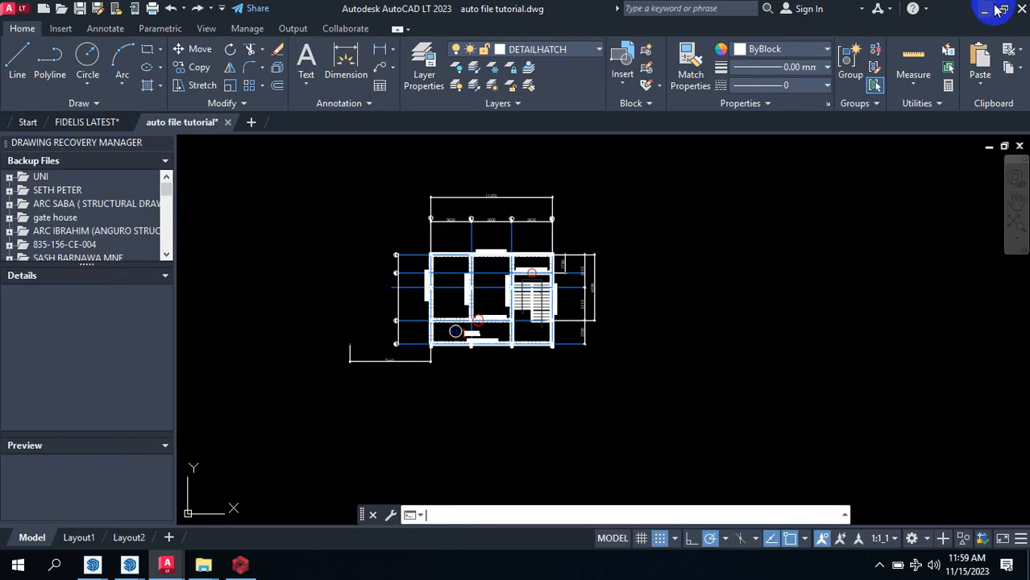
click(985, 10)
click(944, 8)
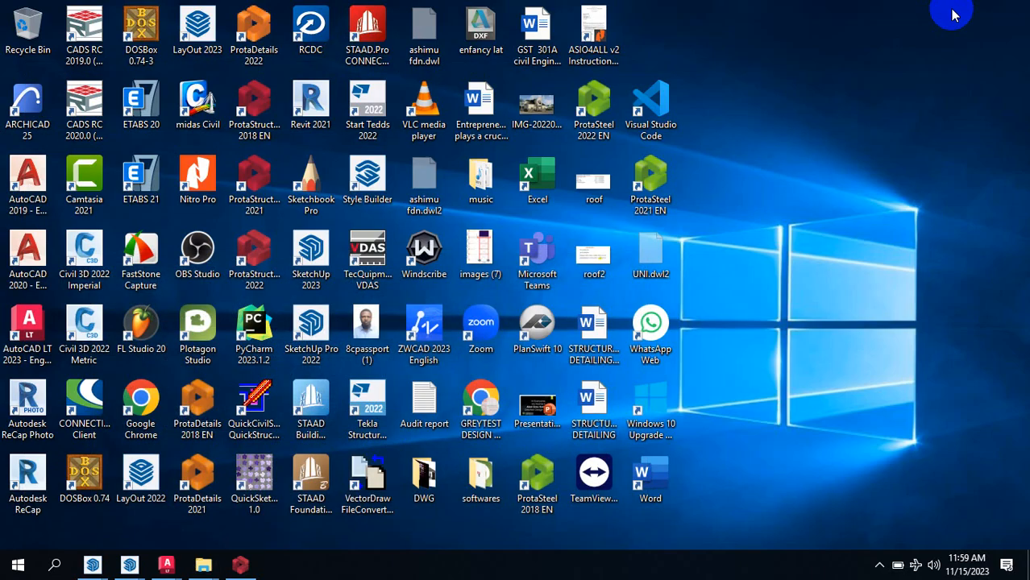
Step: Set the Windows display resolution to 1280 × 768, keep the change, and minimize the Settings window
right_click(953, 66)
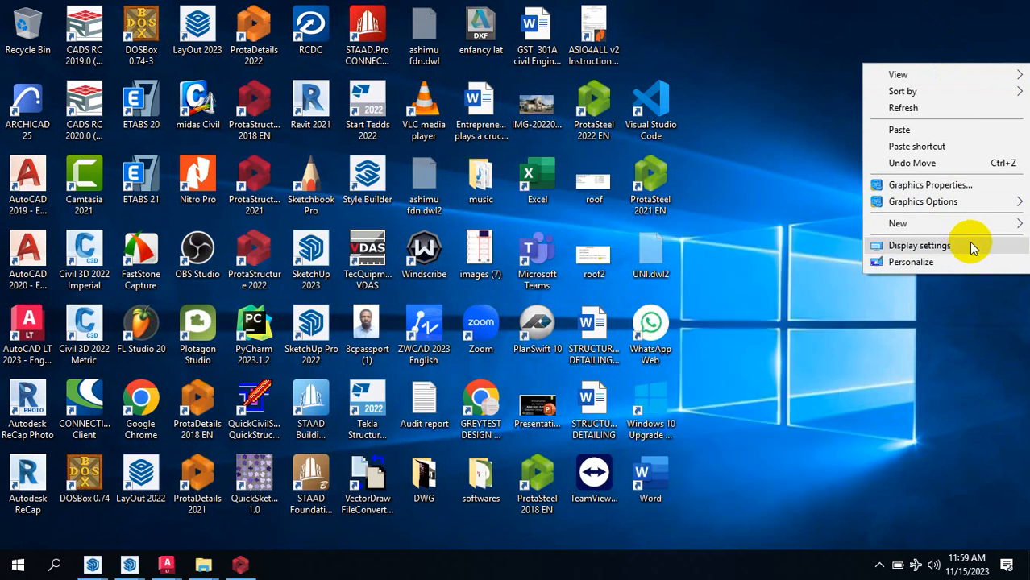
click(919, 246)
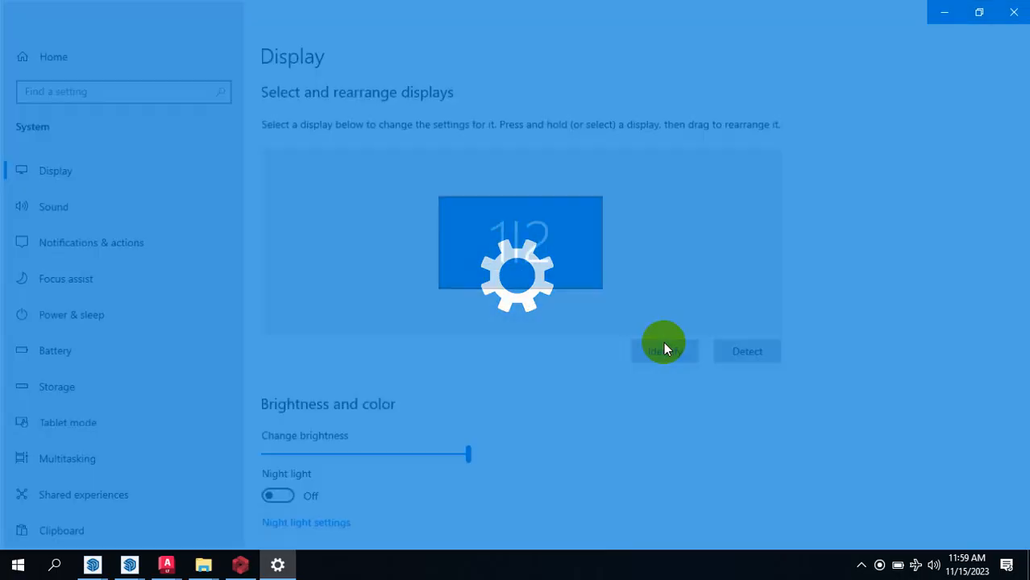
scroll(529, 422, down, 5)
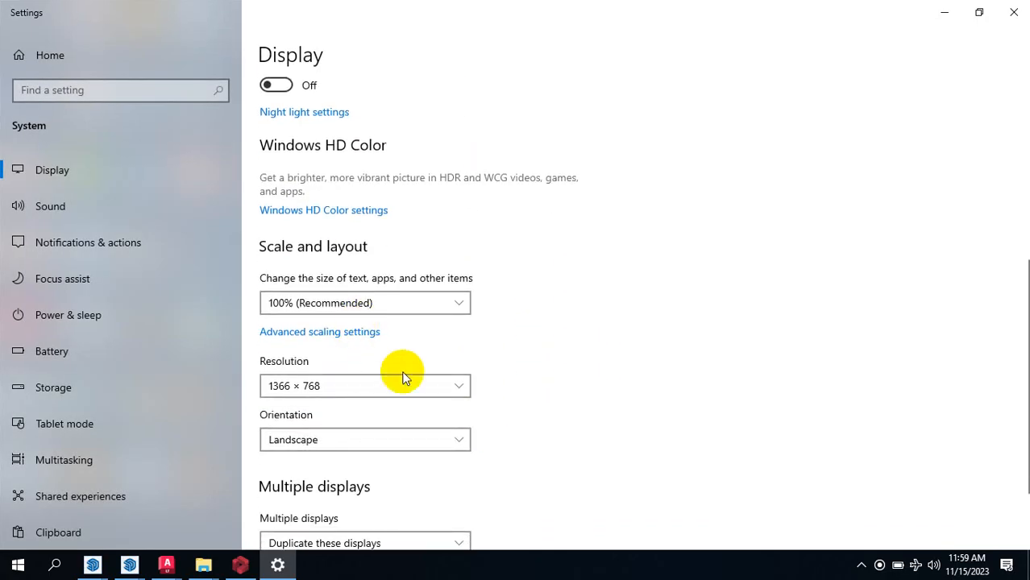
click(408, 387)
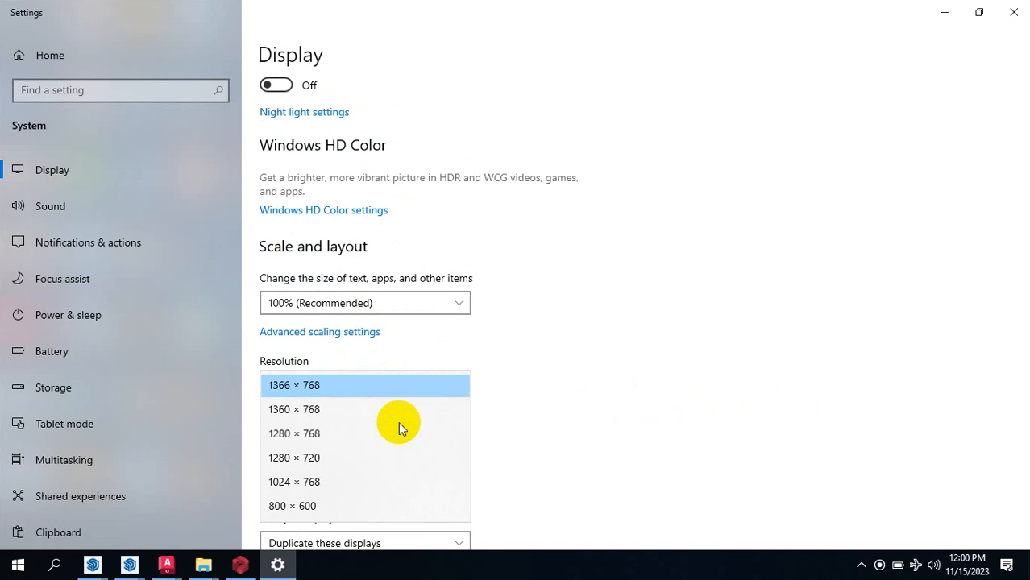
click(342, 433)
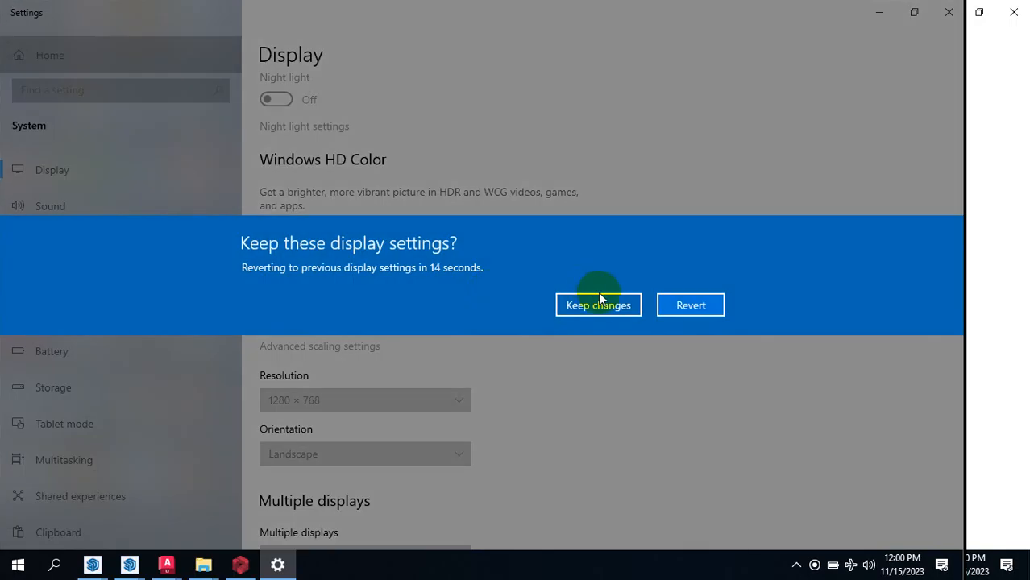
click(599, 295)
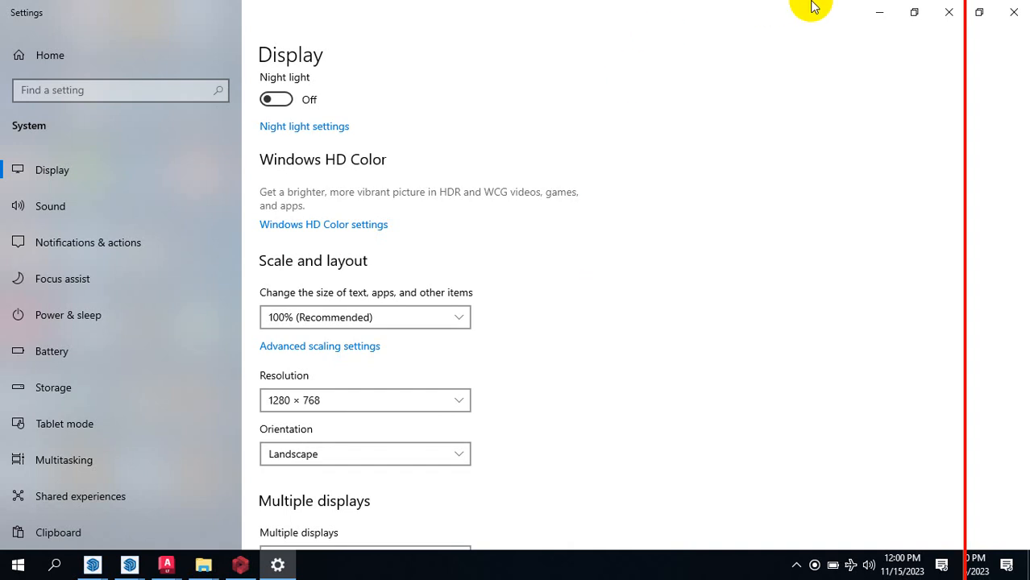
click(880, 13)
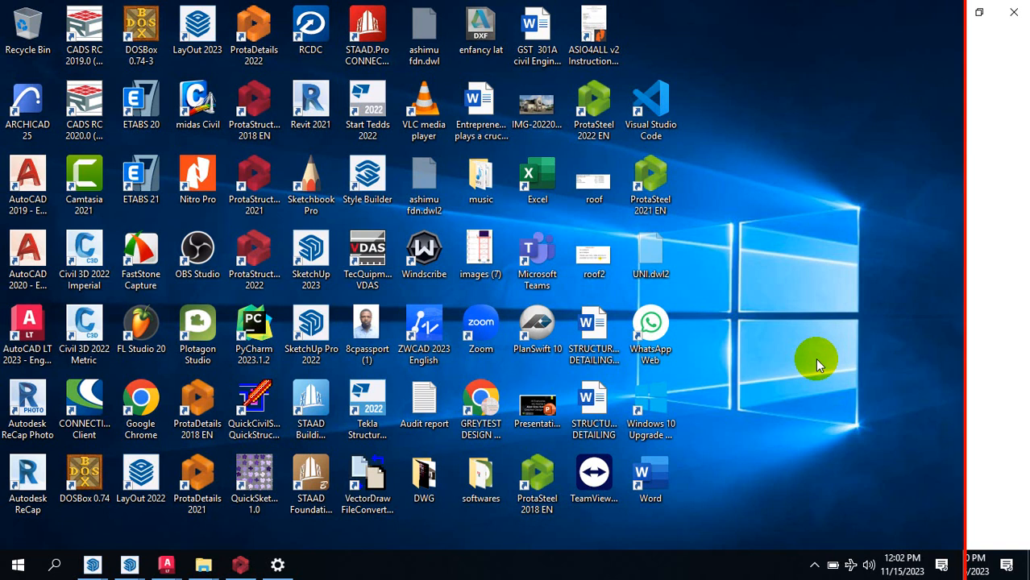
Step: Switch back to ProtaStructure and set the slab thickness h to 150 mm for insertion by beam region
click(241, 565)
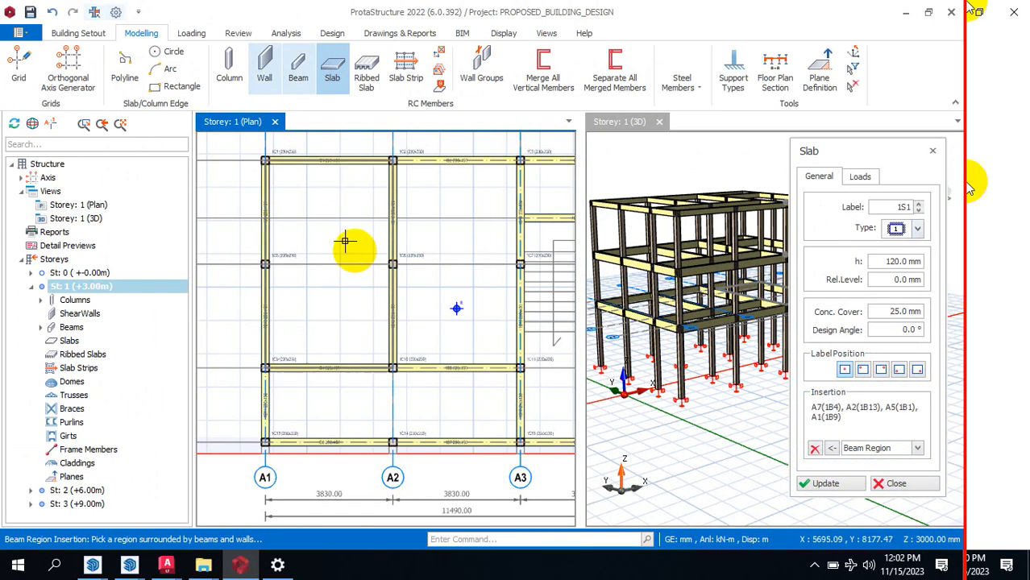
double_click(887, 259)
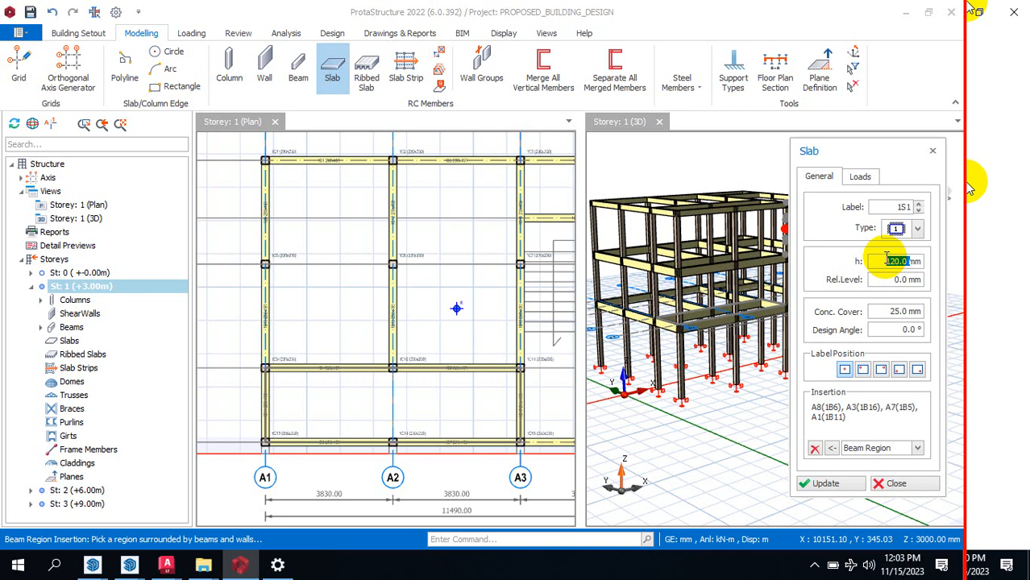
text(150)
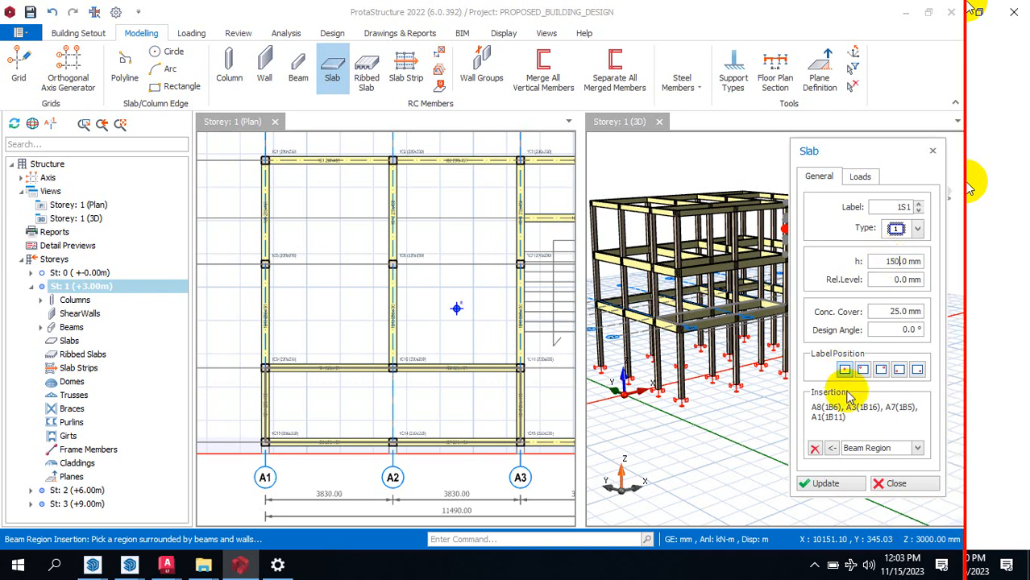
click(822, 483)
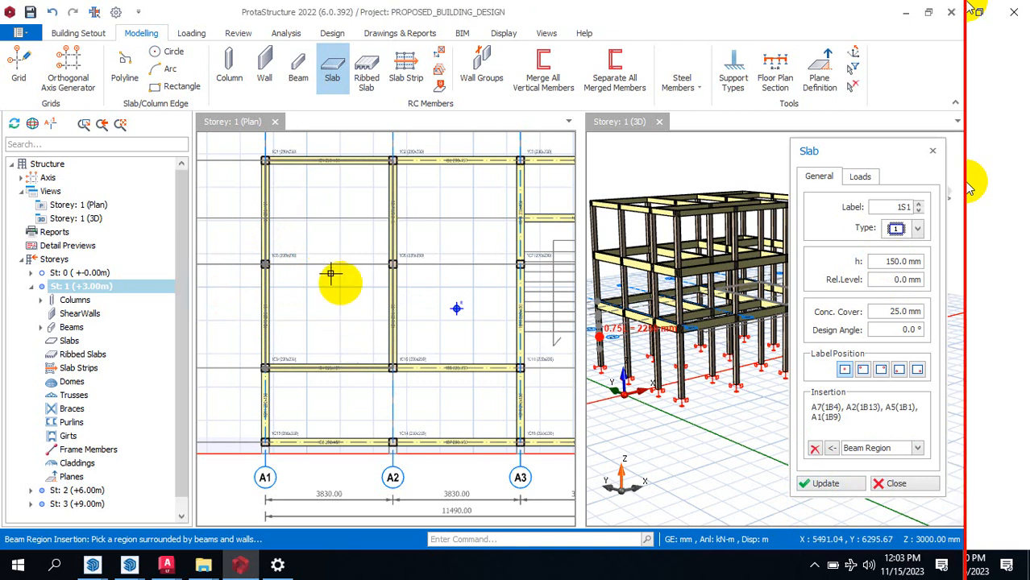
Step: Insert storey 1 slabs in the two large bays between A1 and A3, the region above the staircase, and the lower A1–A3 strip
click(342, 274)
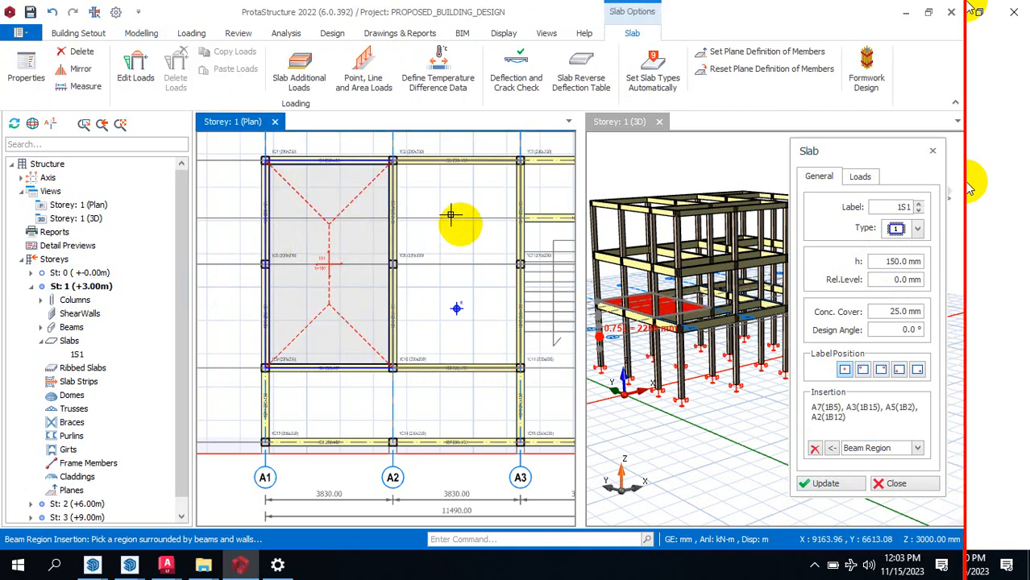
click(443, 266)
scroll(346, 280, down, 3)
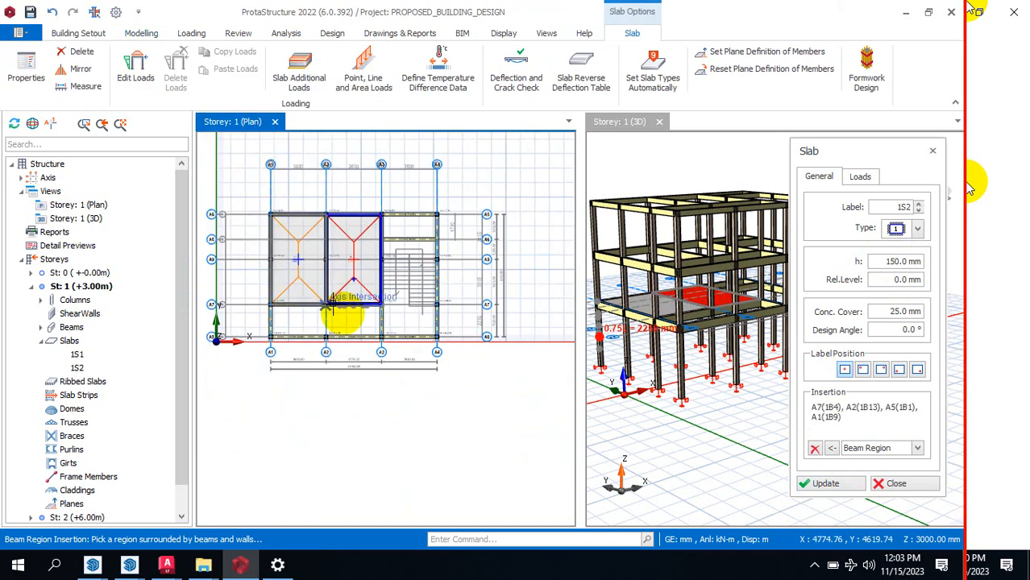
scroll(306, 239, up, 2)
click(527, 194)
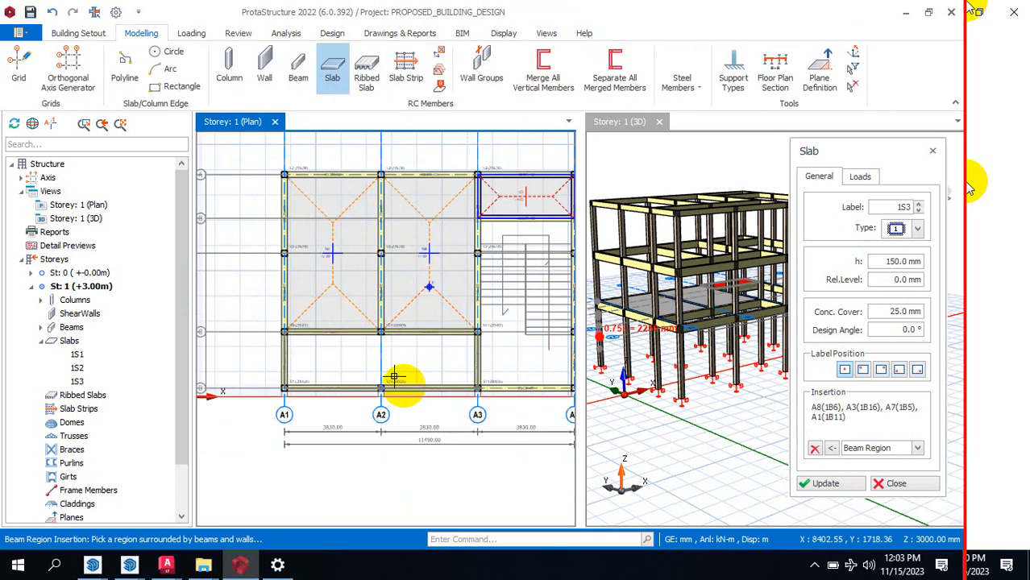
click(299, 376)
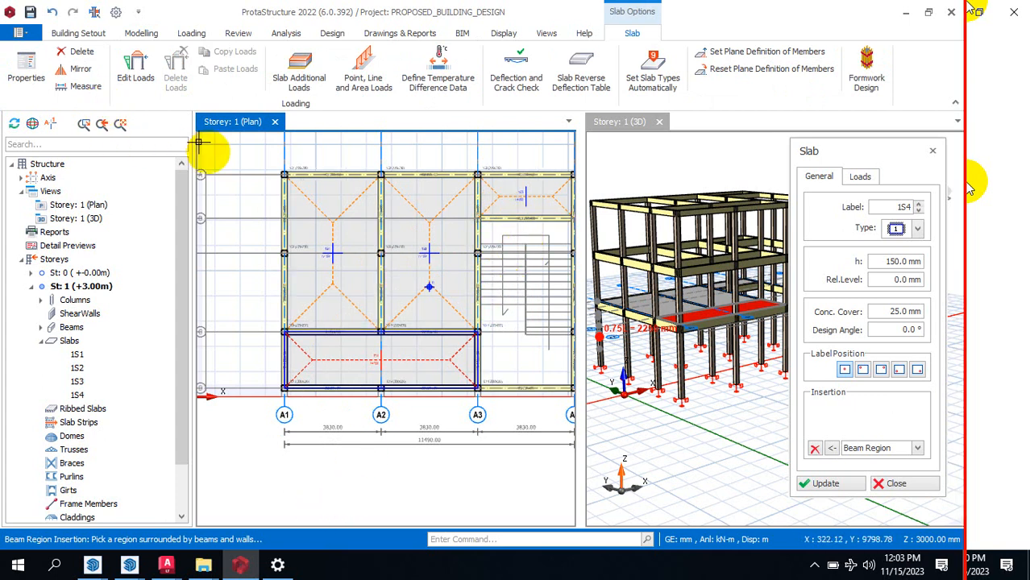
key(Escape)
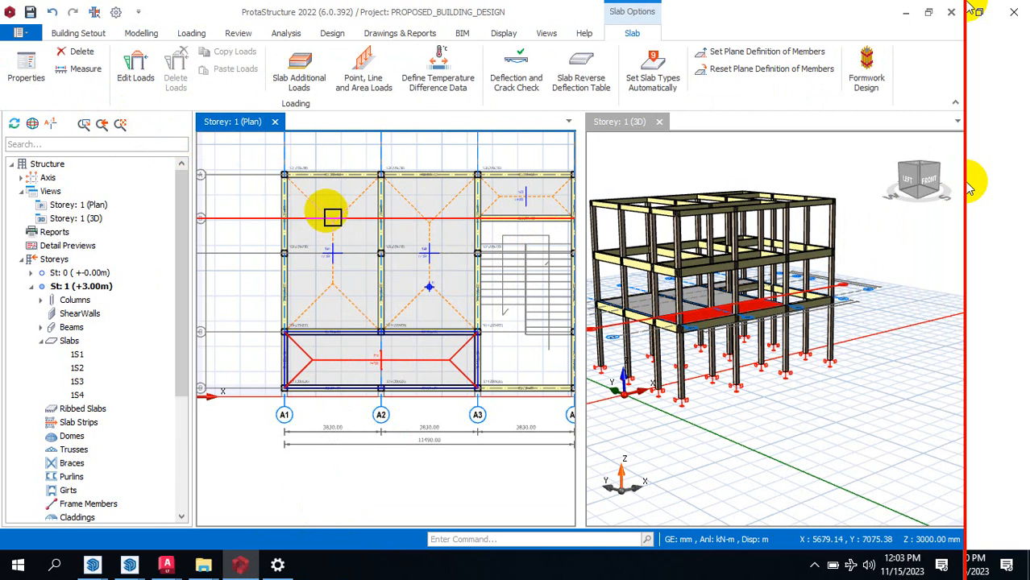
Step: Select all four storey 1 slabs and generate only these selected members to Storey 2 (+6.00m)
click(329, 179)
key(Escape)
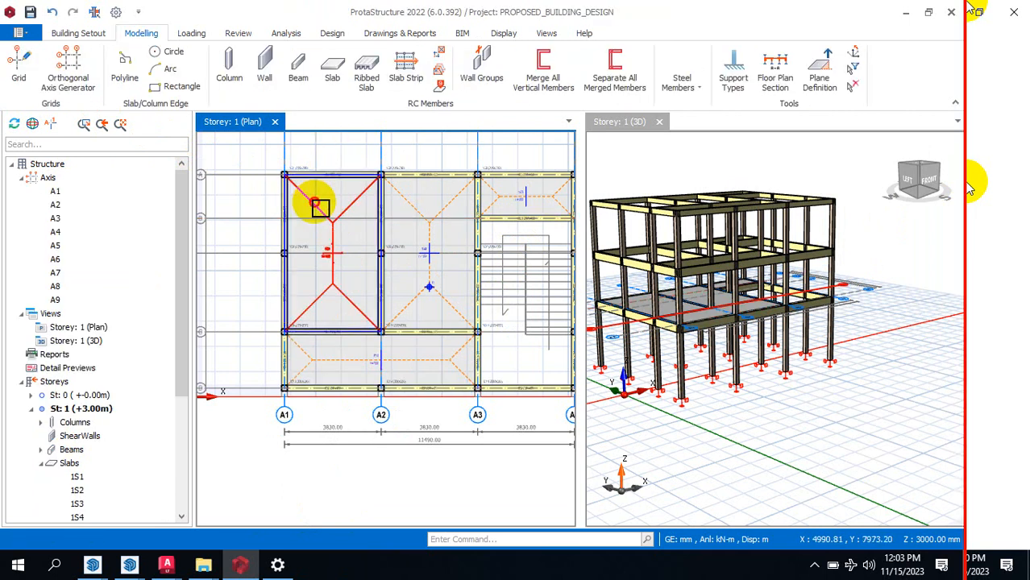
click(316, 202)
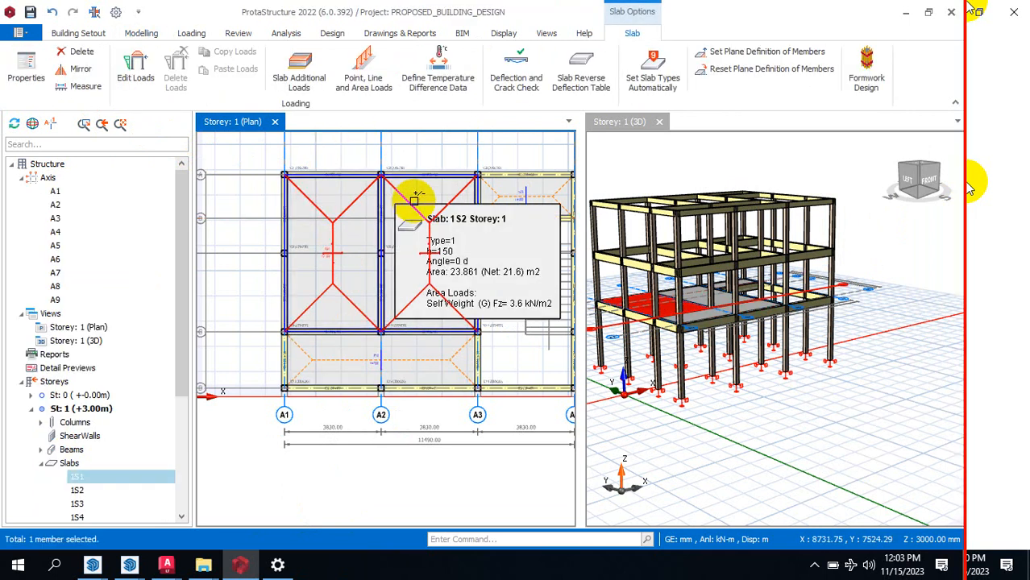
click(407, 201)
click(504, 196)
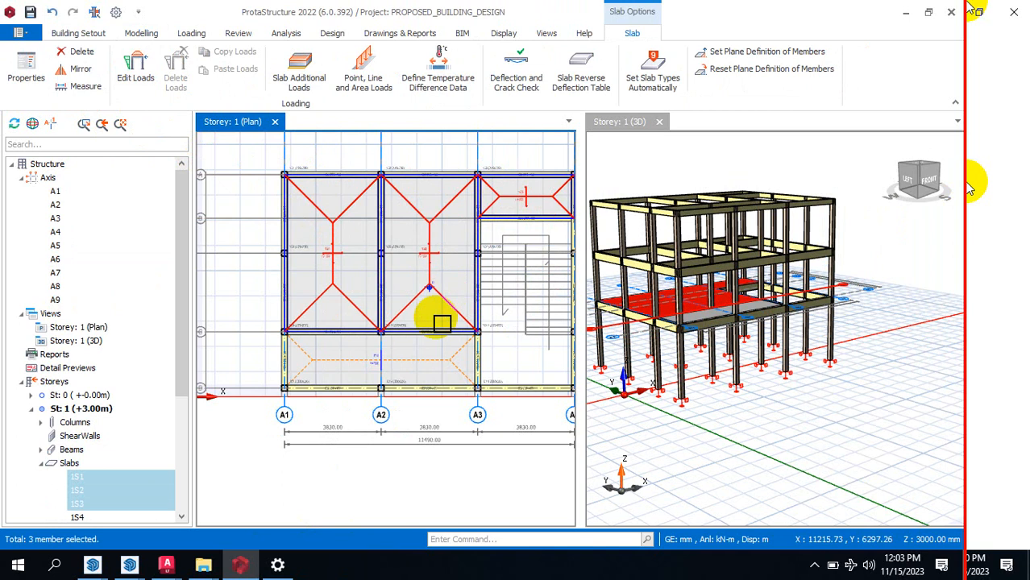
right_click(413, 356)
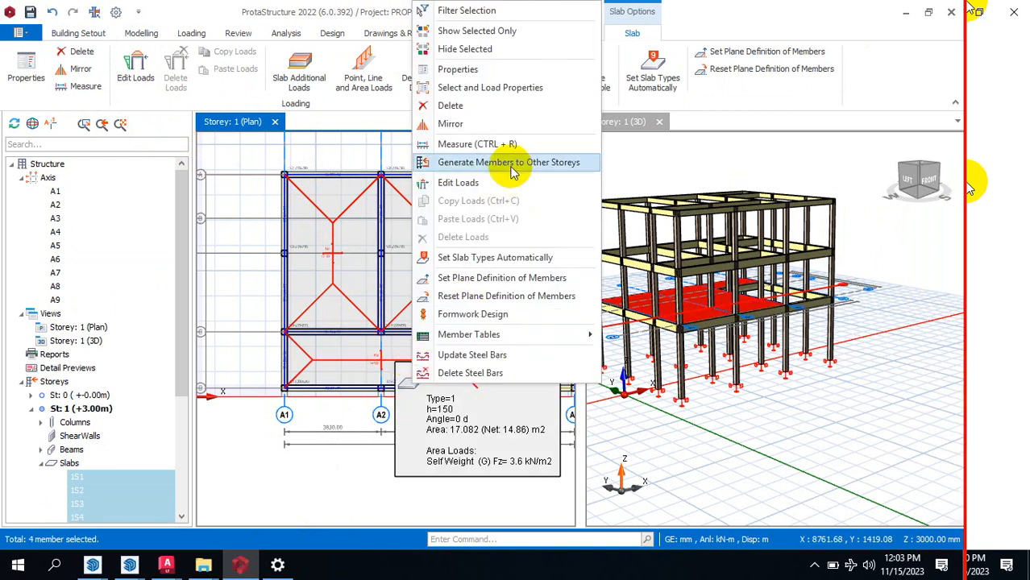
click(513, 165)
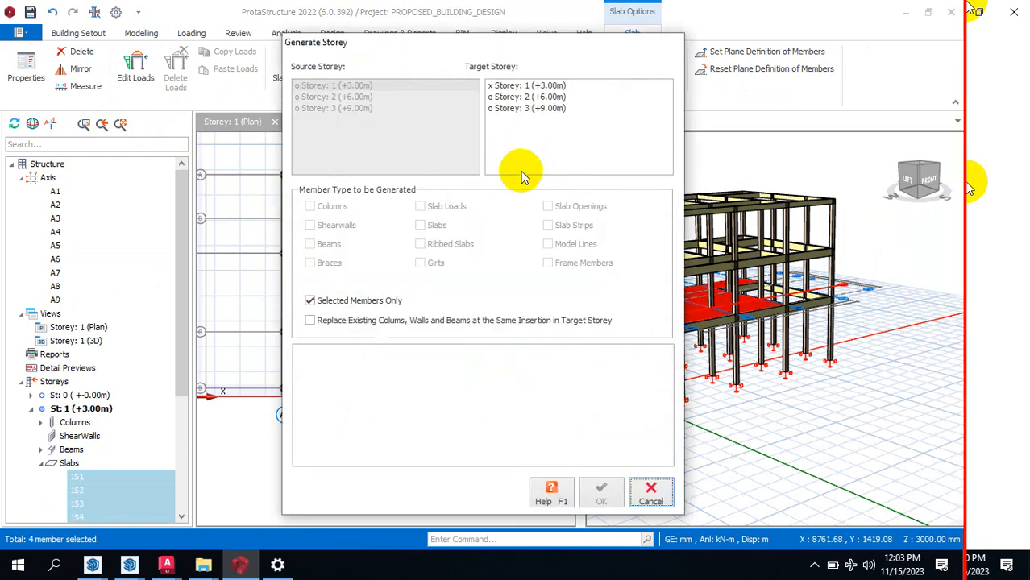
click(550, 96)
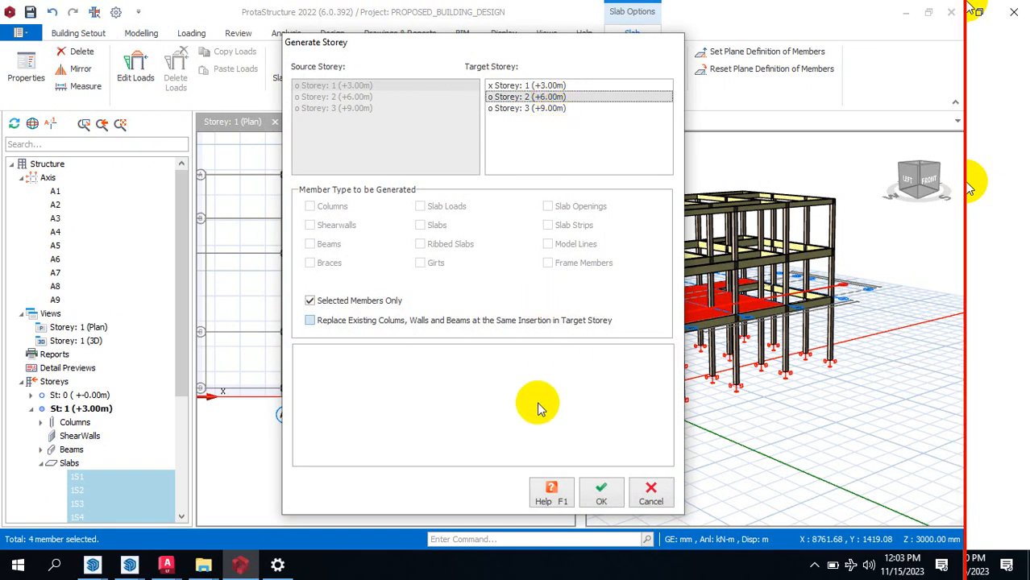
click(601, 493)
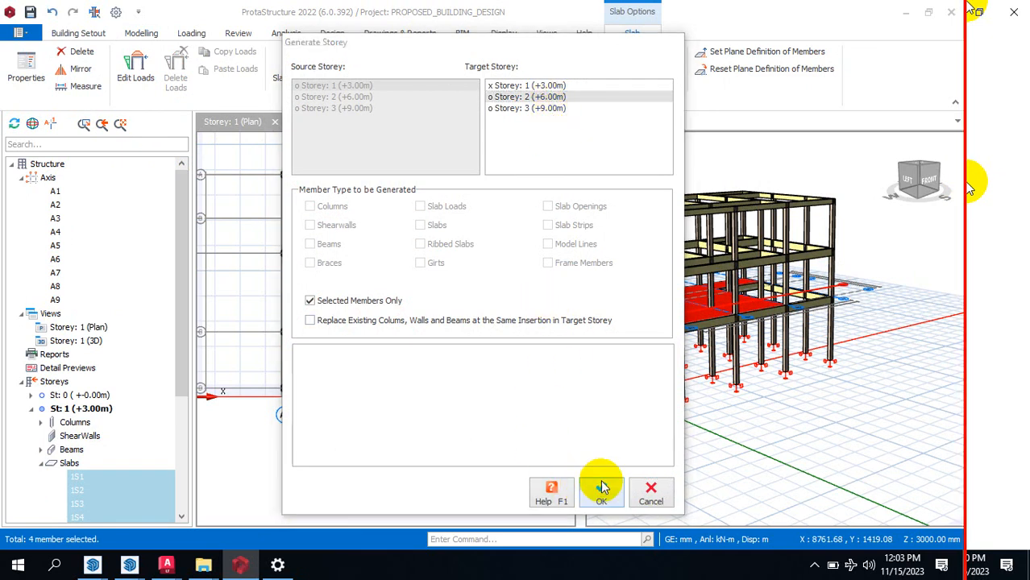
click(538, 332)
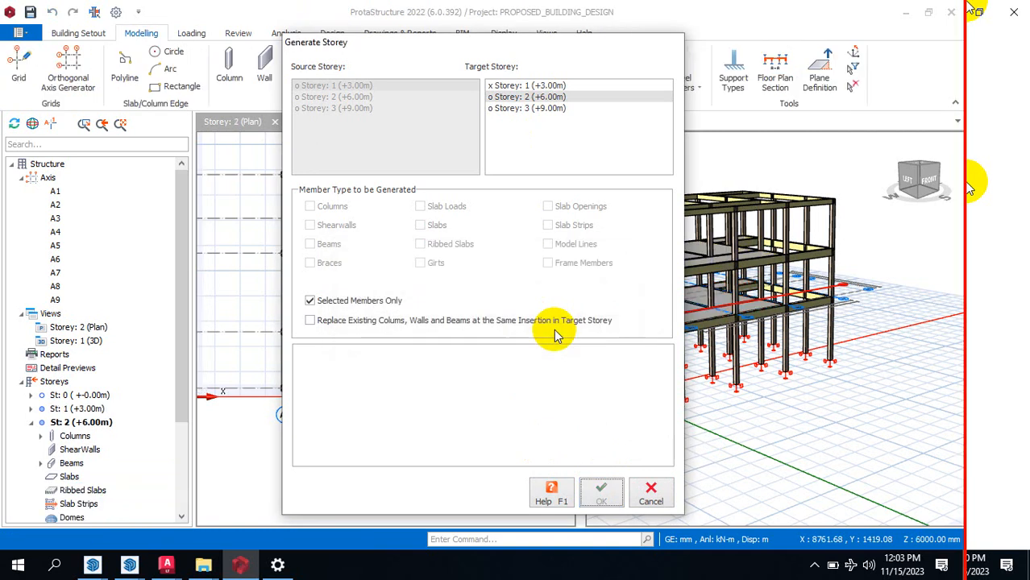
click(652, 493)
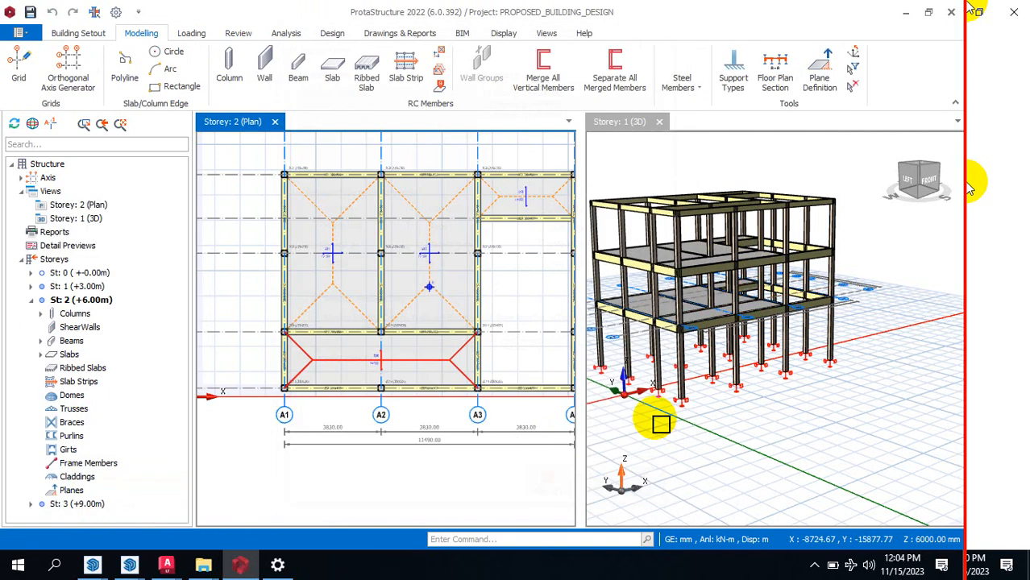
middle_drag(807, 357, 685, 359)
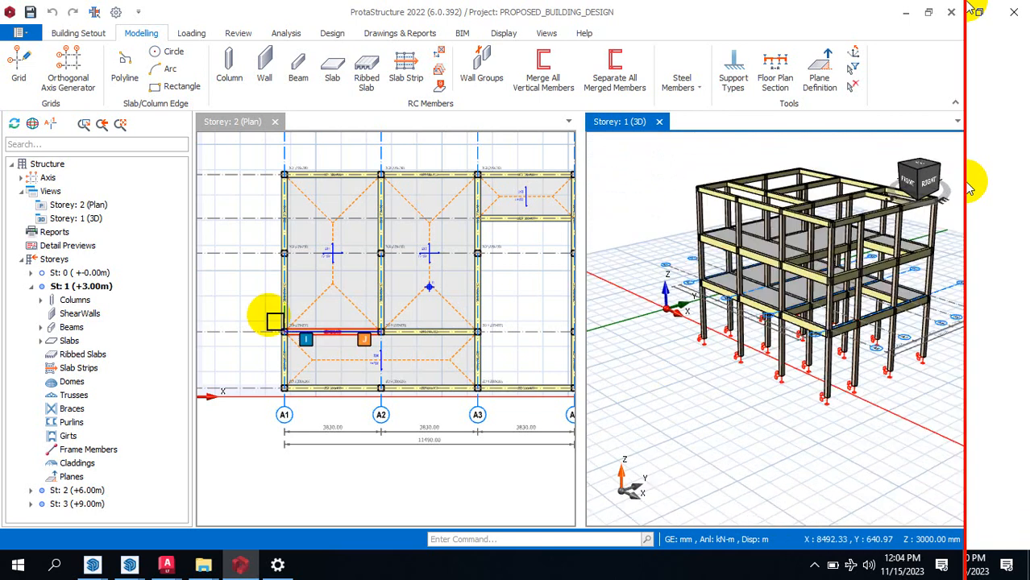
Step: Review the loads on storey 2 beam 2B1, leave them unchanged, and examine the yield lines of the adjoining slab 2S1
scroll(281, 184, up, 3)
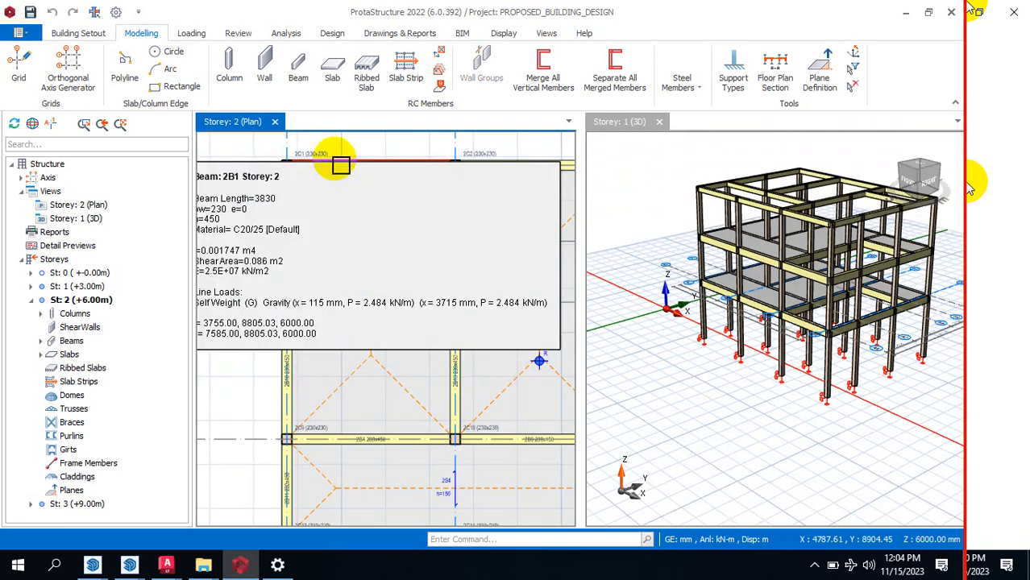
click(426, 168)
mouse_move(416, 165)
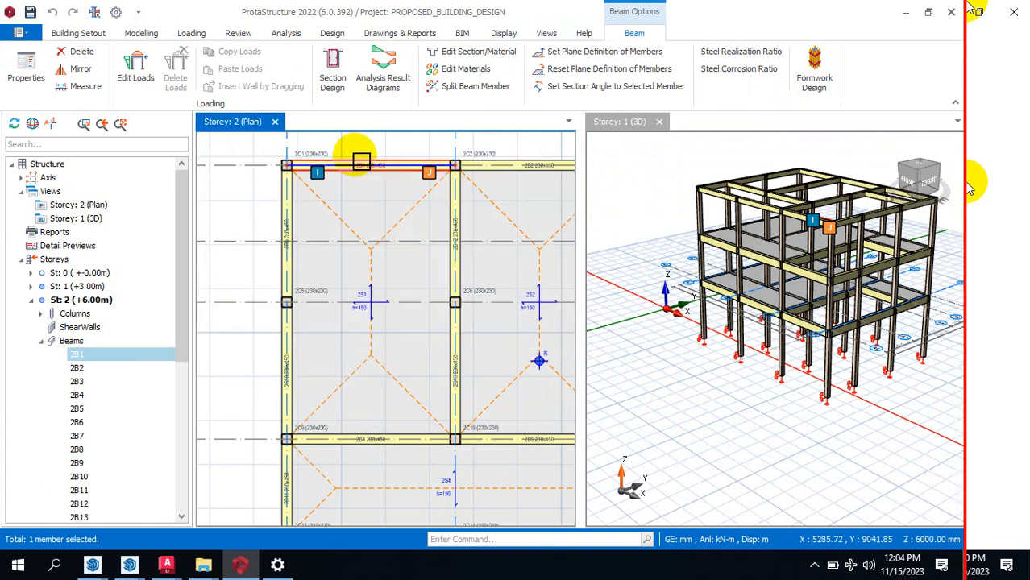
mouse_move(363, 161)
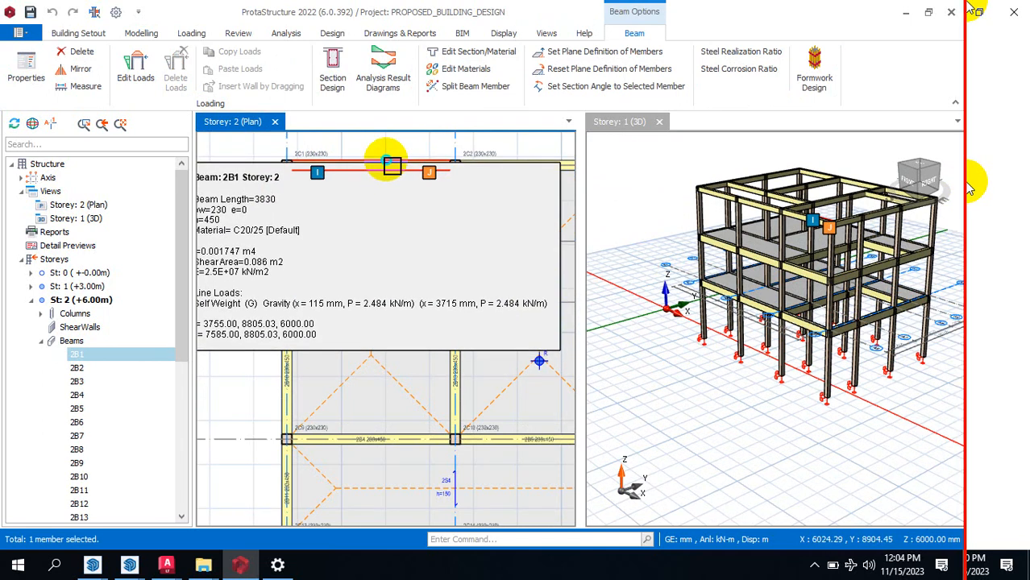
right_click(390, 162)
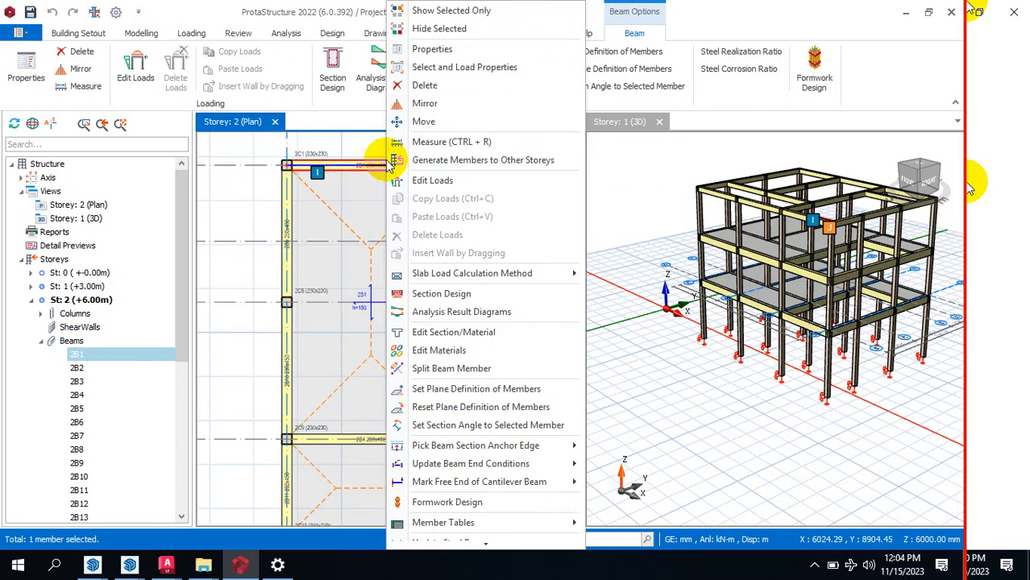
click(446, 182)
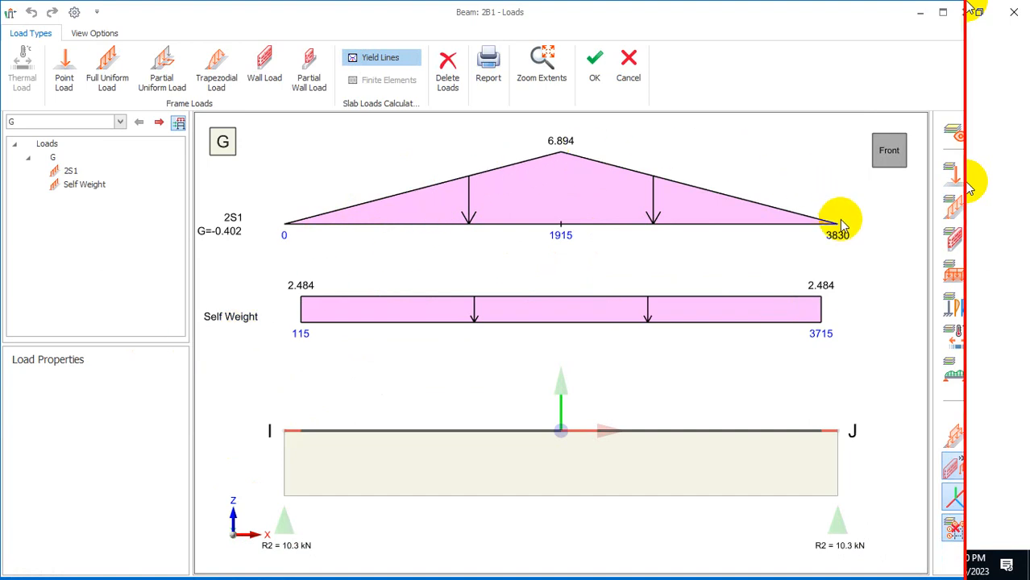
click(628, 71)
scroll(367, 233, up, 2)
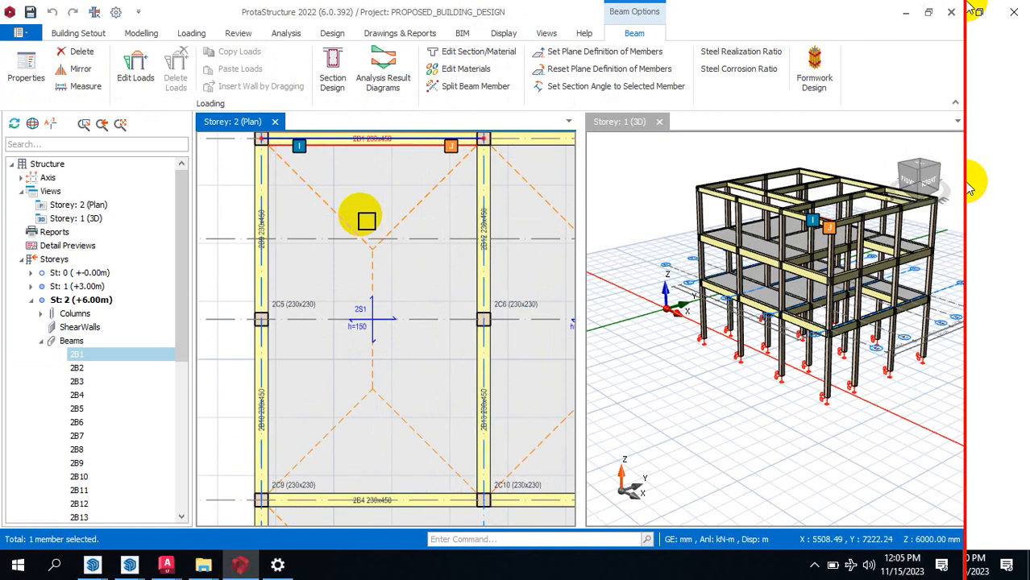
scroll(379, 185, up, 2)
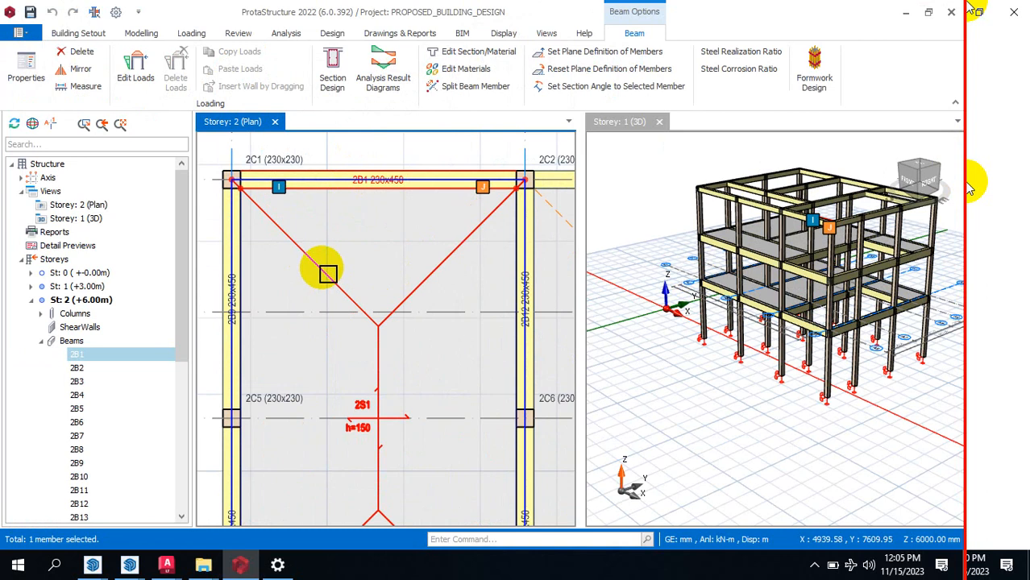
scroll(347, 200, down, 2)
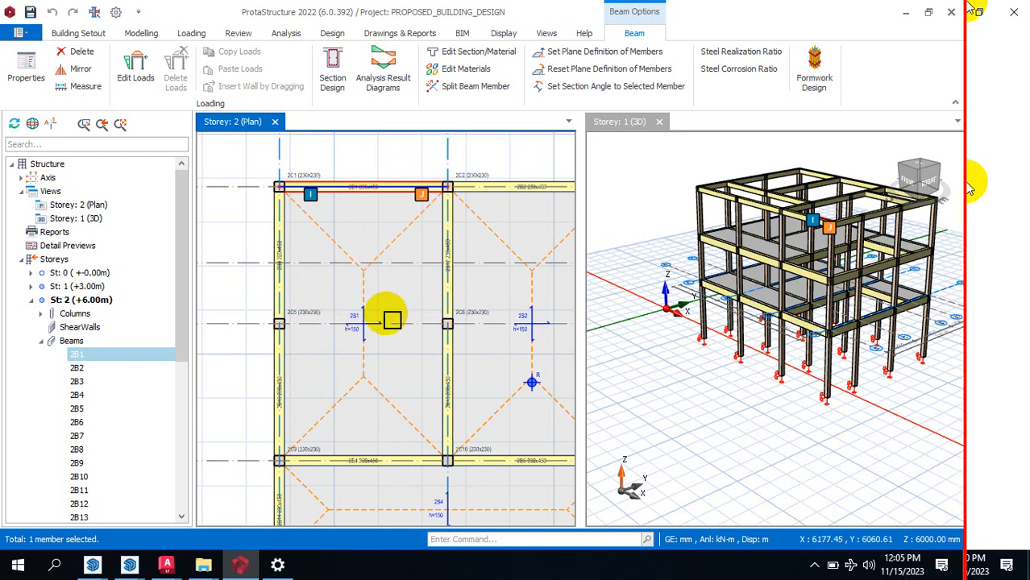
scroll(349, 234, down, 4)
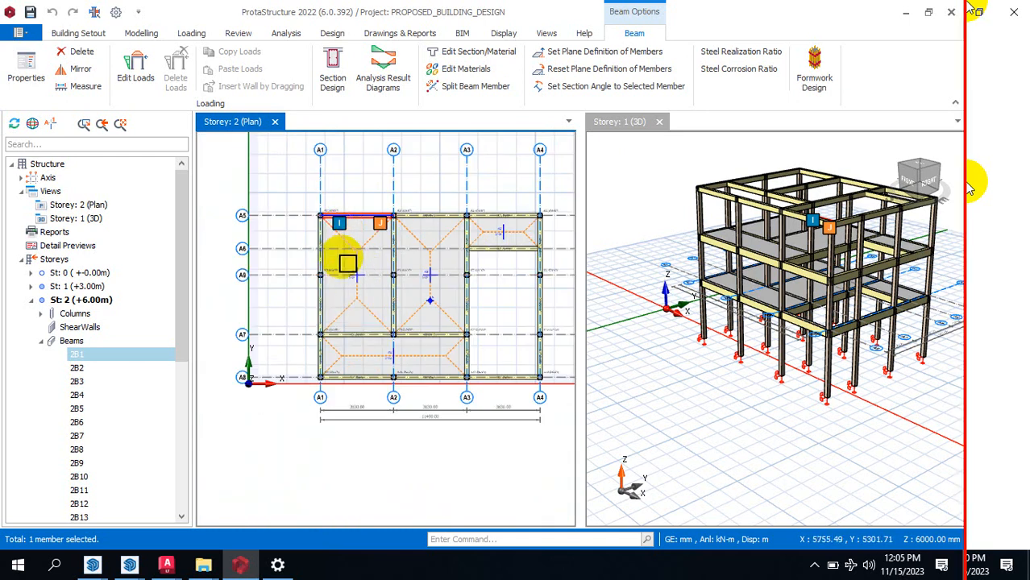
scroll(348, 264, up, 3)
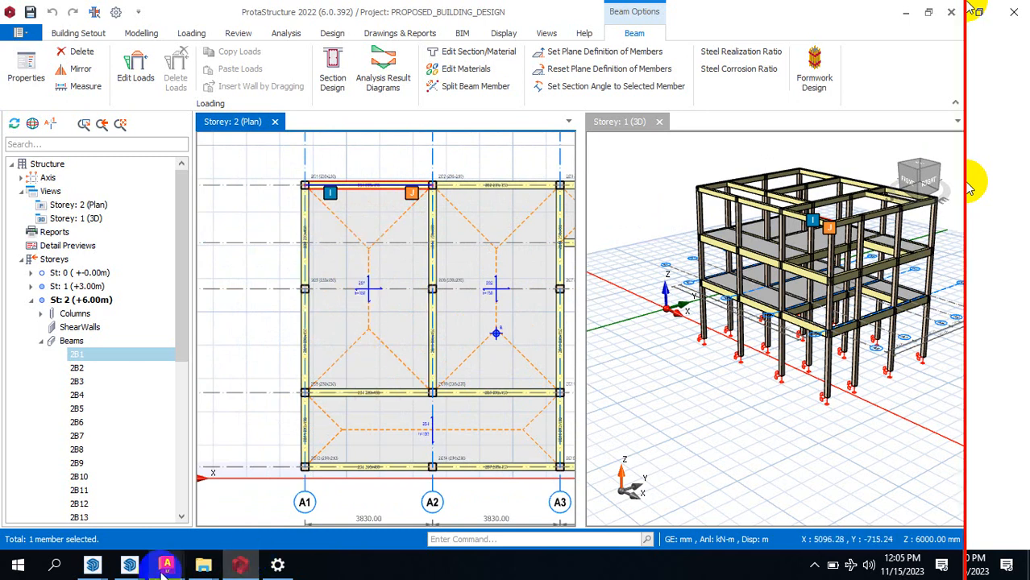
Step: Switch to the auto file tutorial drawing in AutoCAD LT and maximize its window
mouse_move(165, 568)
click(269, 494)
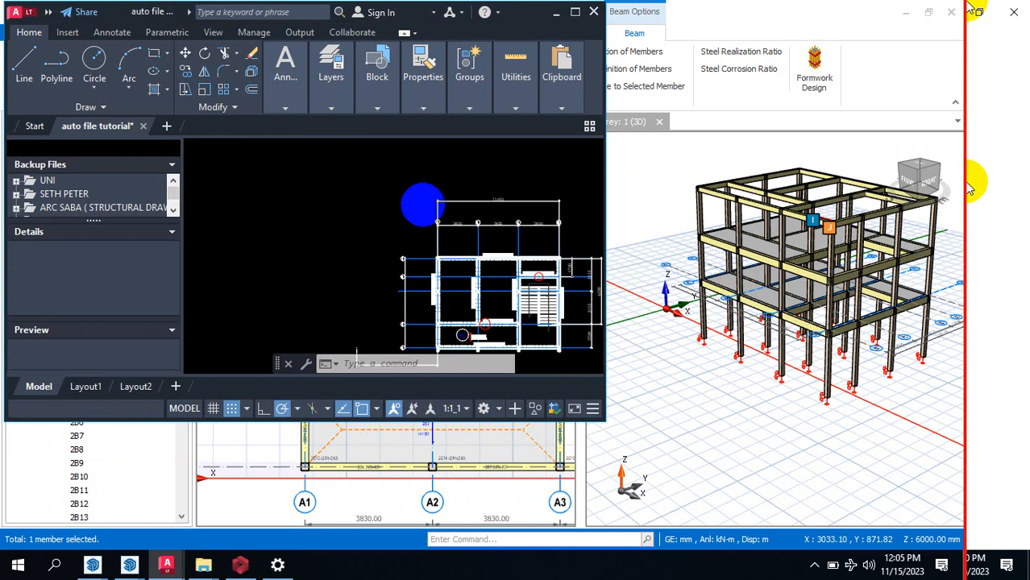
click(575, 12)
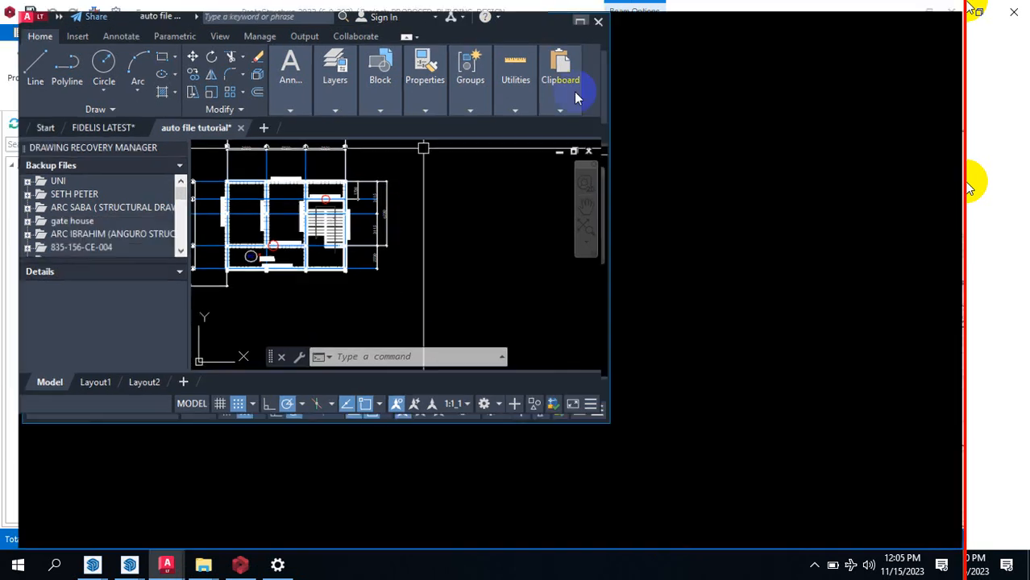
scroll(560, 240, down, 2)
scroll(672, 290, up, 2)
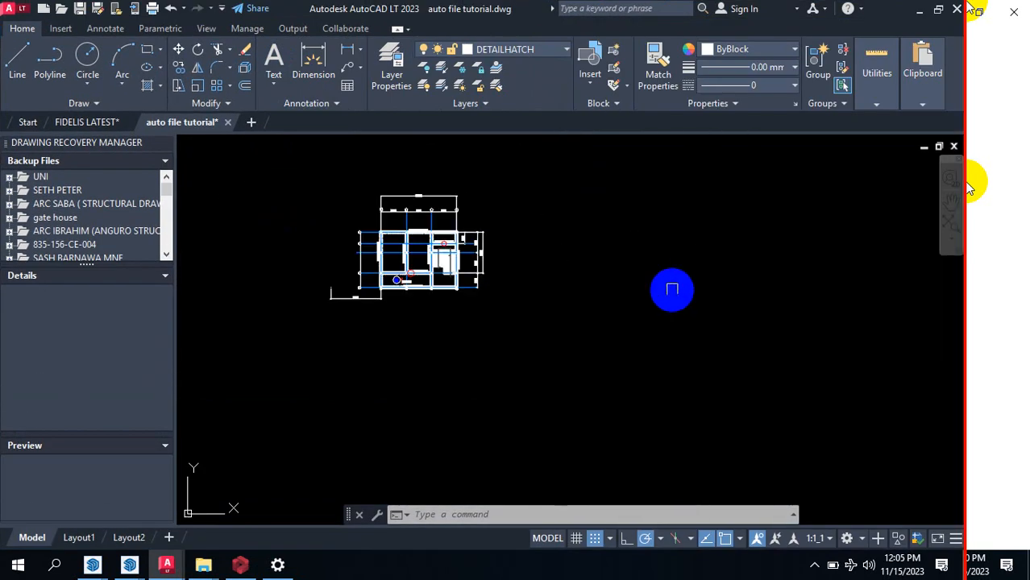
Step: Draw a nearly square rectangle in the empty space beside the floor plan
text(C)
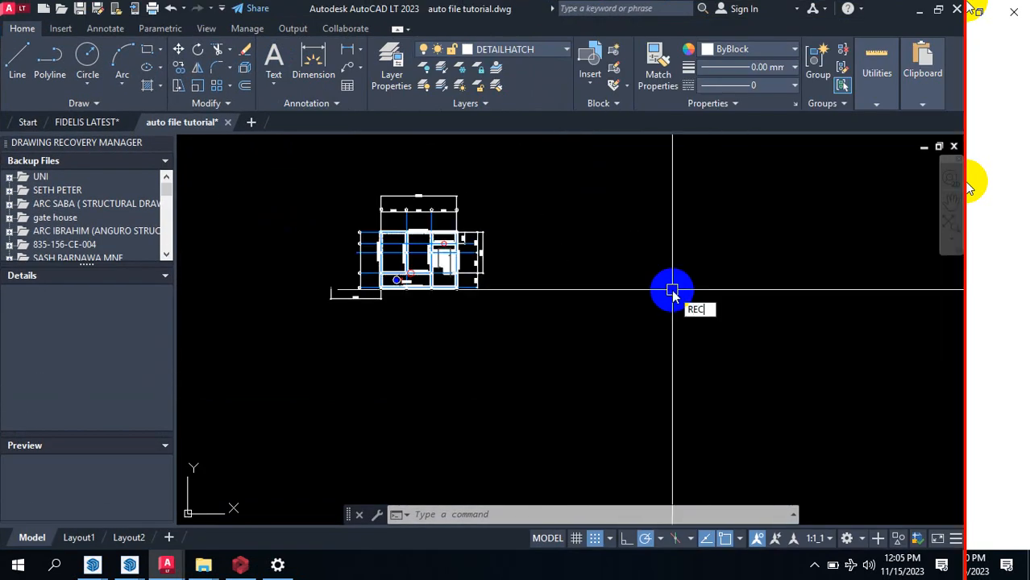
key(Return)
click(625, 281)
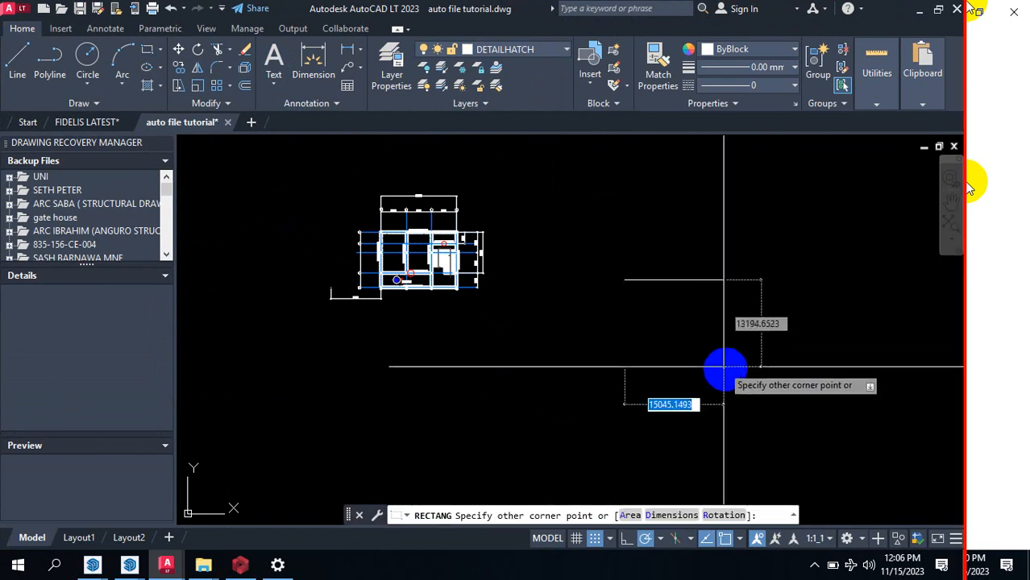
click(726, 372)
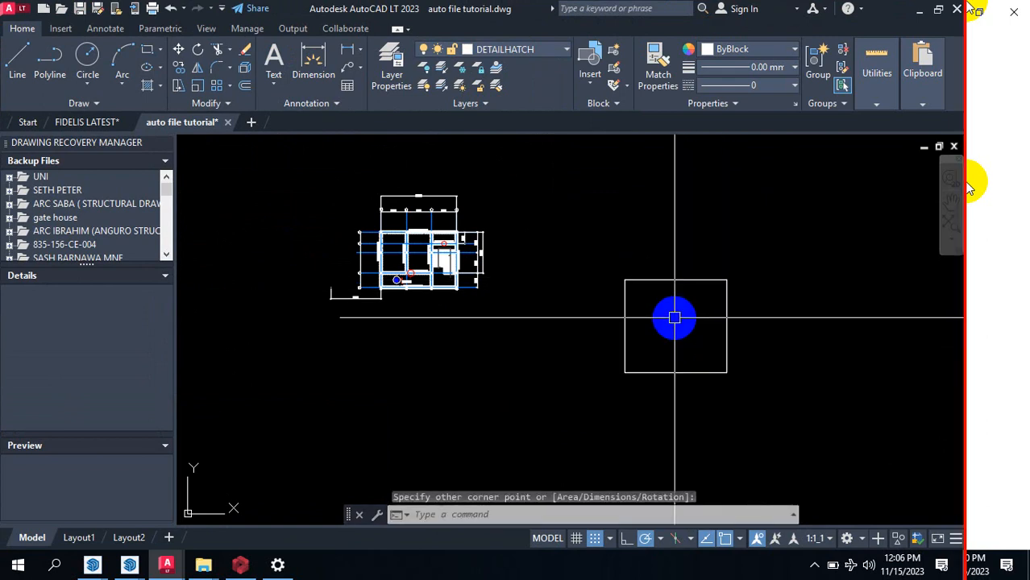
Step: Draw two connected diagonal lines from the rectangle's upper-left corner to its centre and up to its upper-right corner
text(l)
key(Return)
click(625, 280)
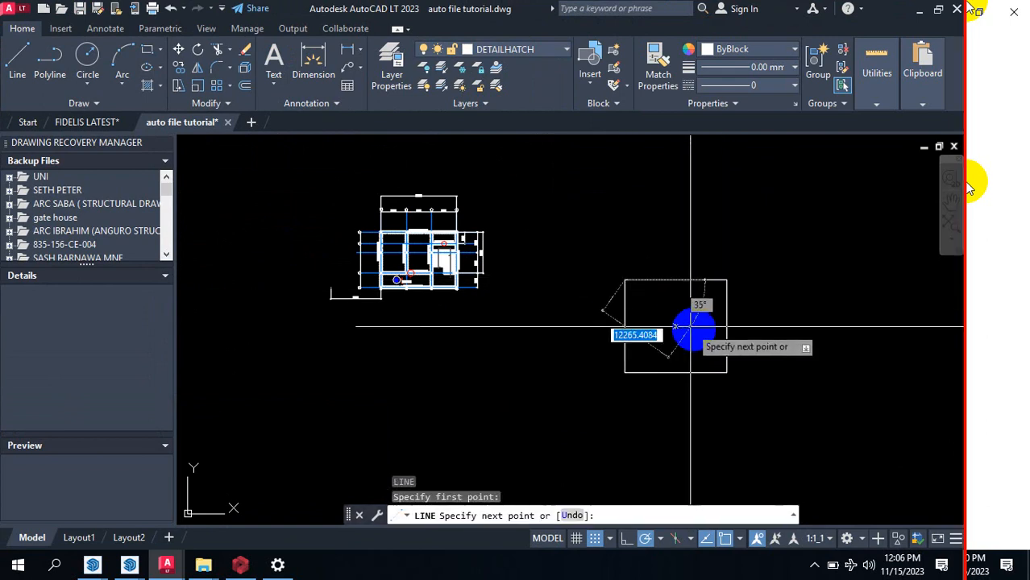
click(676, 326)
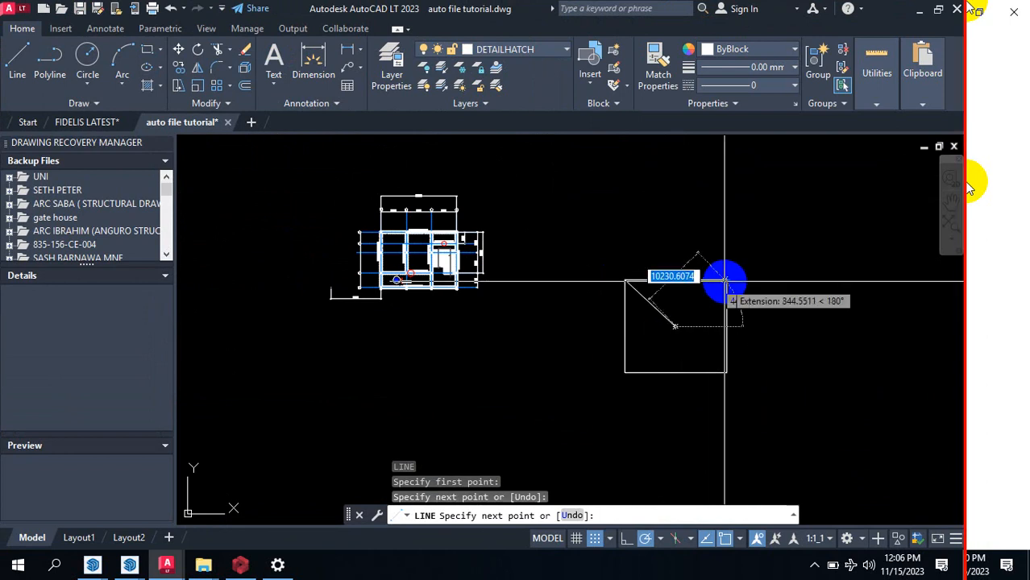
click(726, 280)
key(Escape)
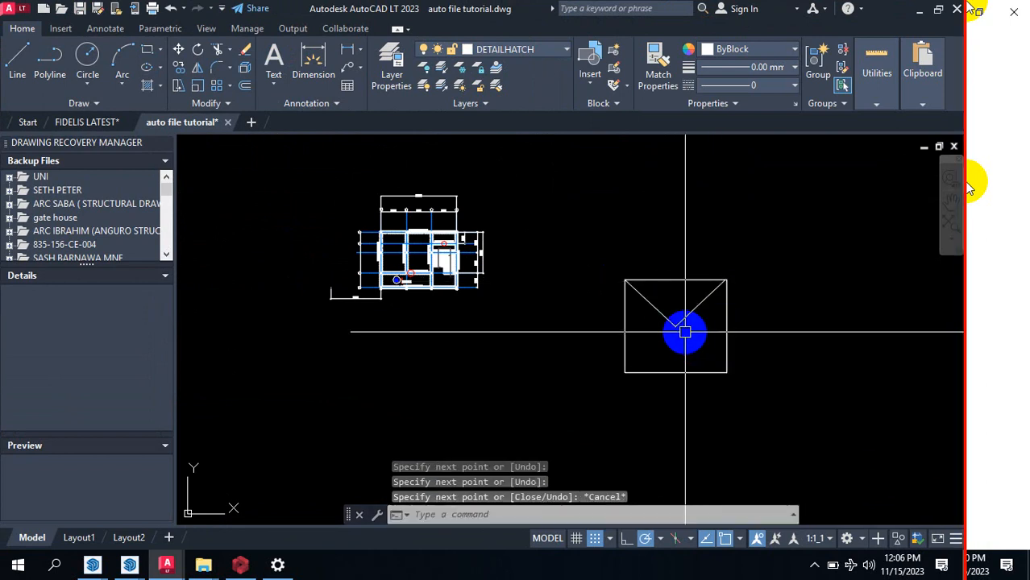
Step: Try to mirror the two diagonal lines about the rectangle's horizontal centreline with the source lines erased, then undo it
text(Mi)
key(Return)
click(682, 320)
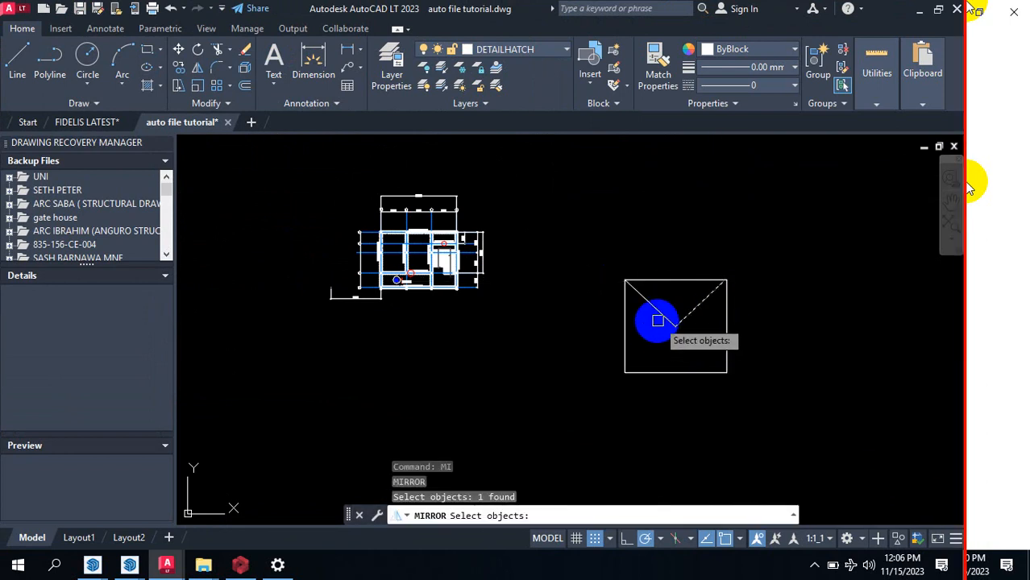
click(660, 312)
key(Return)
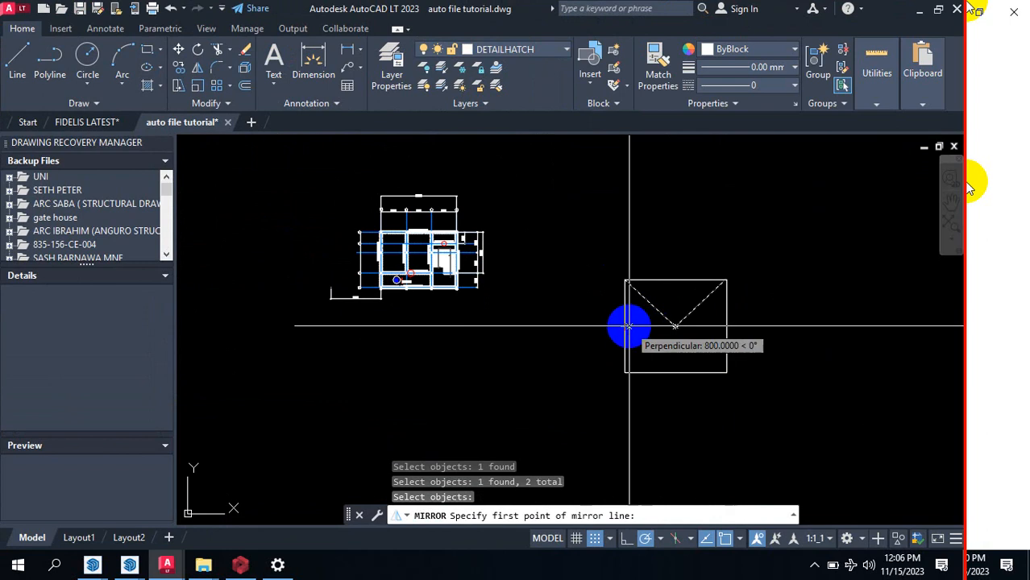
click(625, 326)
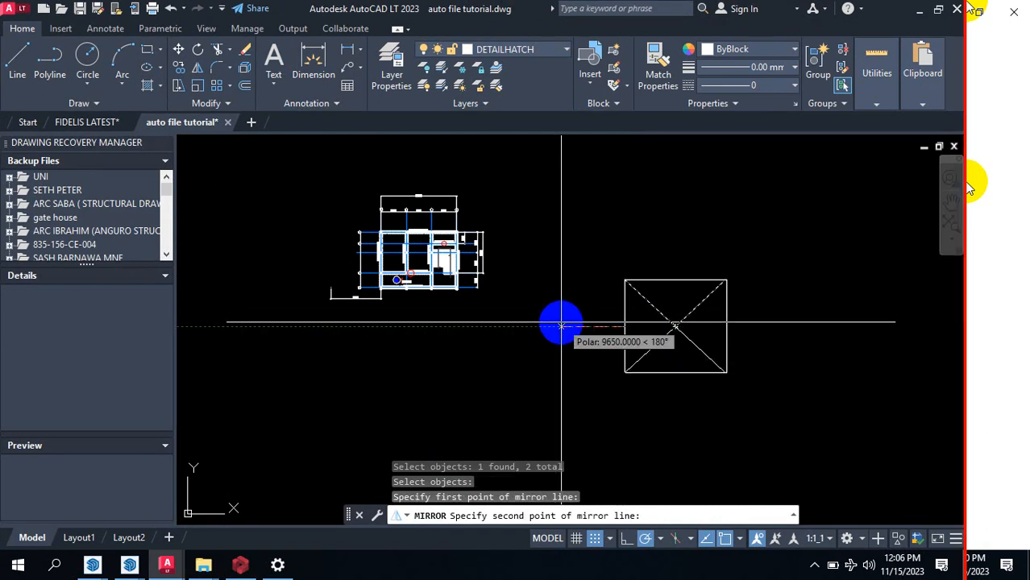
click(562, 327)
key(Return)
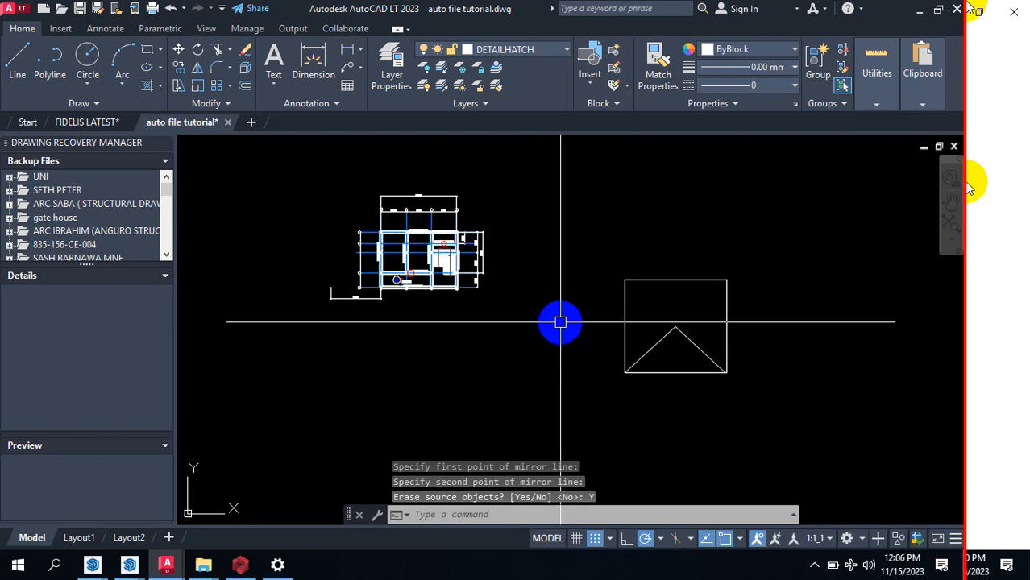
key(ctrl+z)
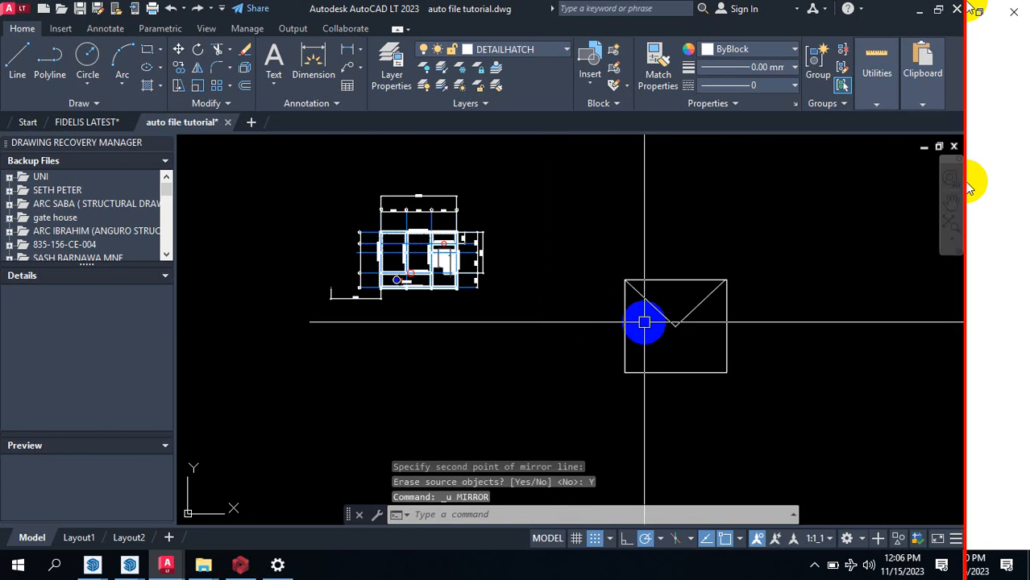
text(mi)
key(Return)
click(663, 315)
click(690, 313)
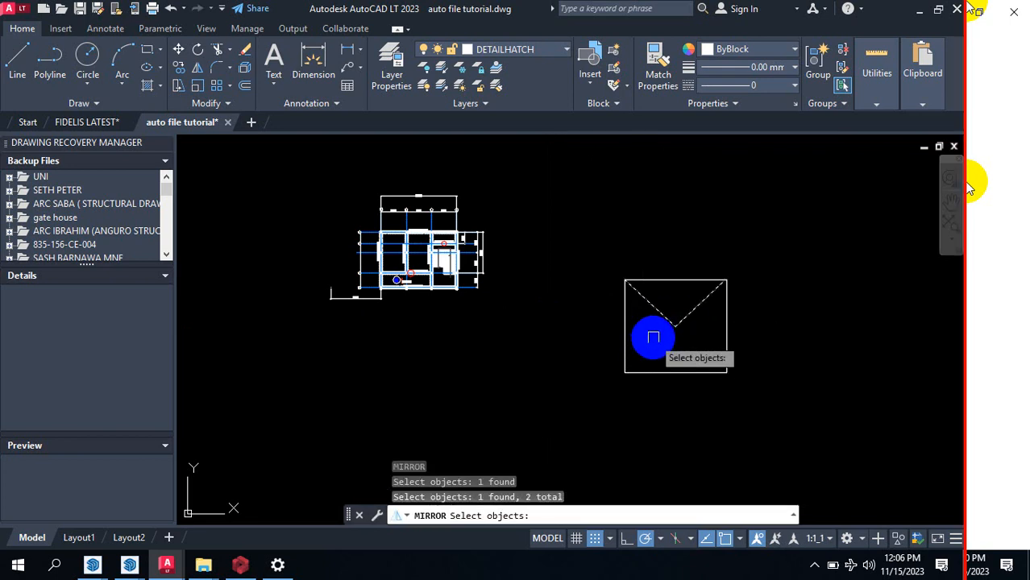
key(Return)
click(625, 327)
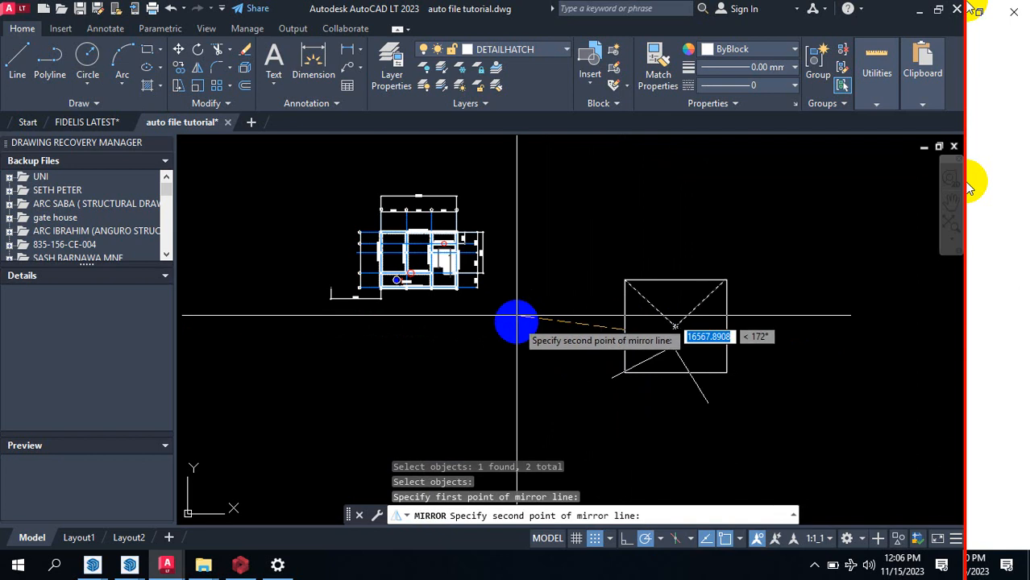
key(Escape)
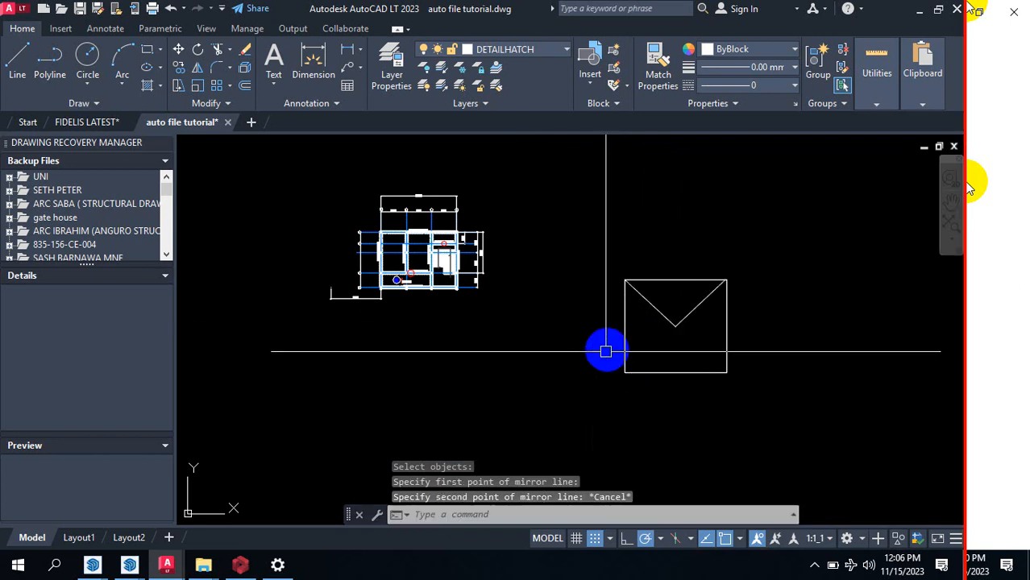
Step: Mirror the two diagonal lines about the rectangle's horizontal centreline, keeping the source lines
text(mi)
key(Return)
click(674, 326)
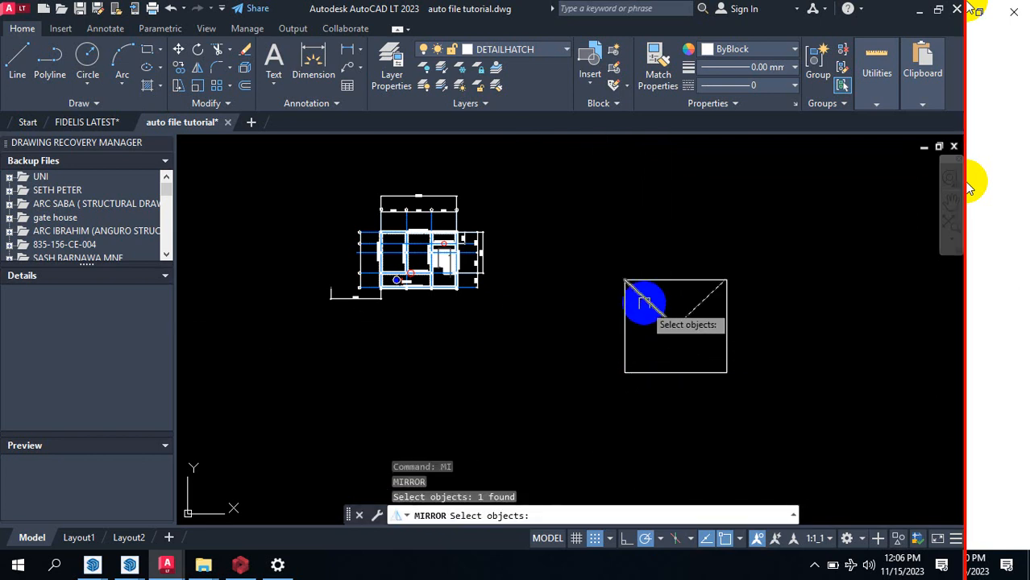
key(Return)
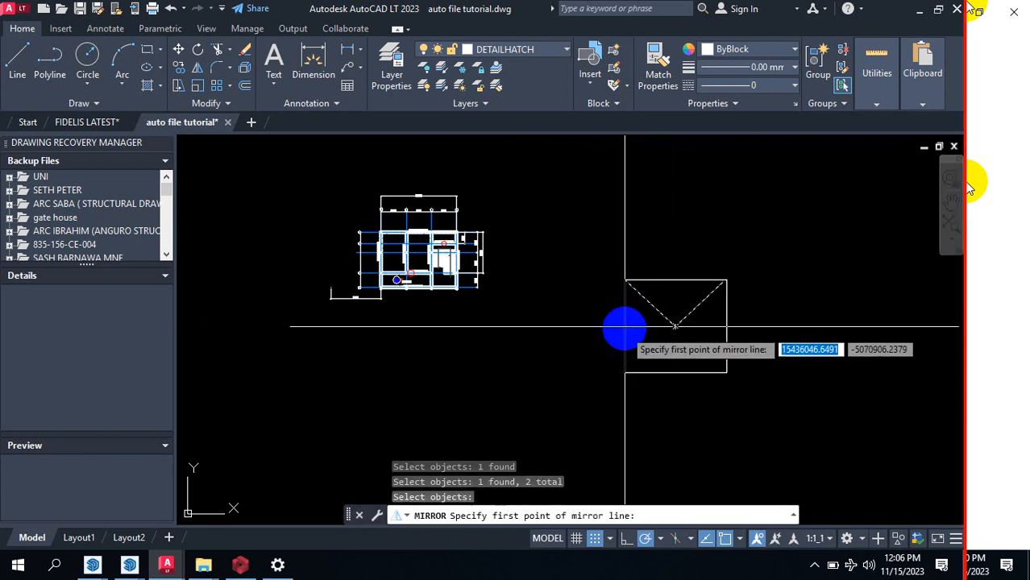
click(625, 327)
click(536, 331)
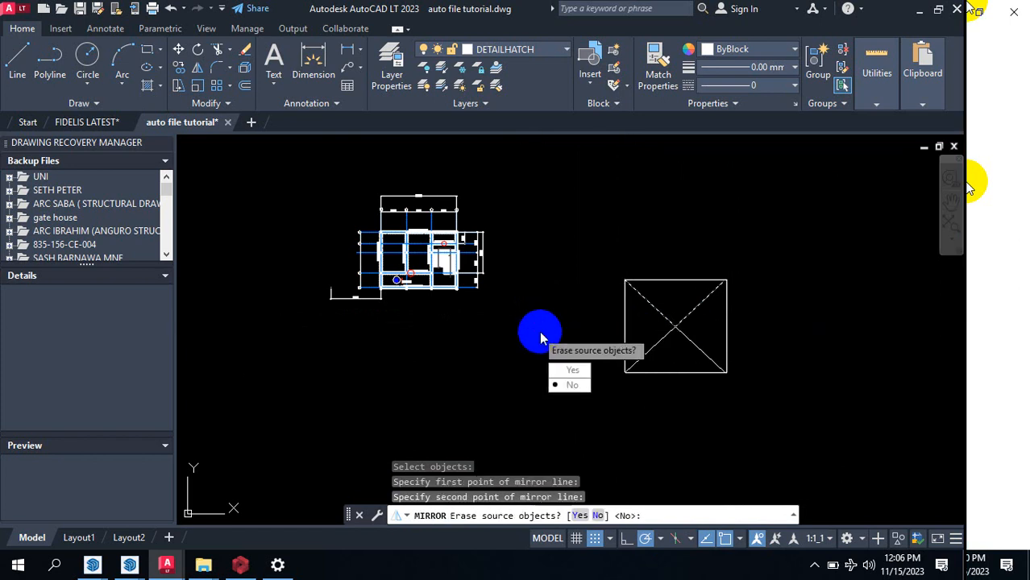
click(571, 386)
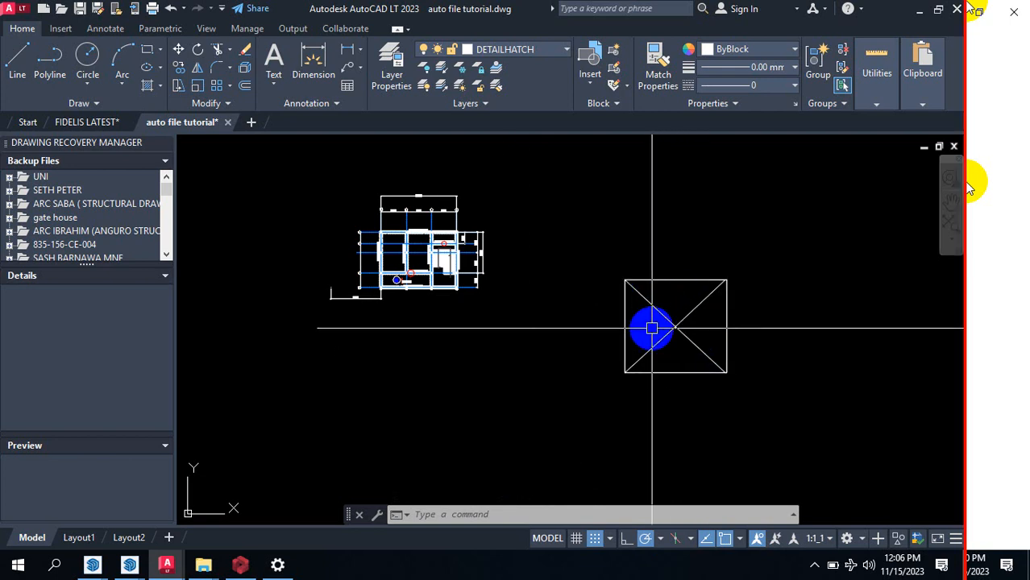
Step: Switch to ProtaStructure, open the load editor for storey 2 beam 2B1 and start a wall load
click(241, 564)
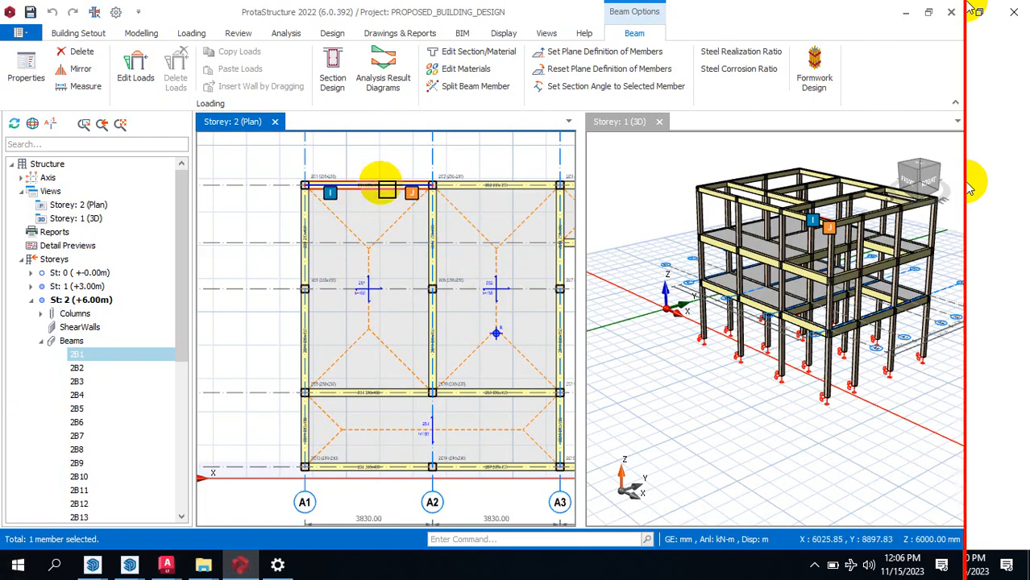
right_click(385, 185)
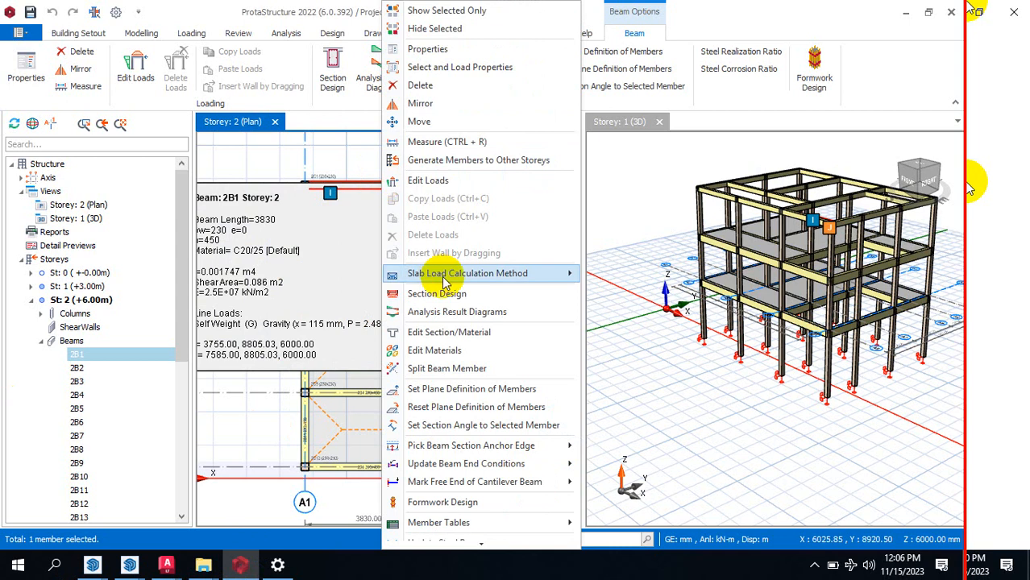
click(458, 178)
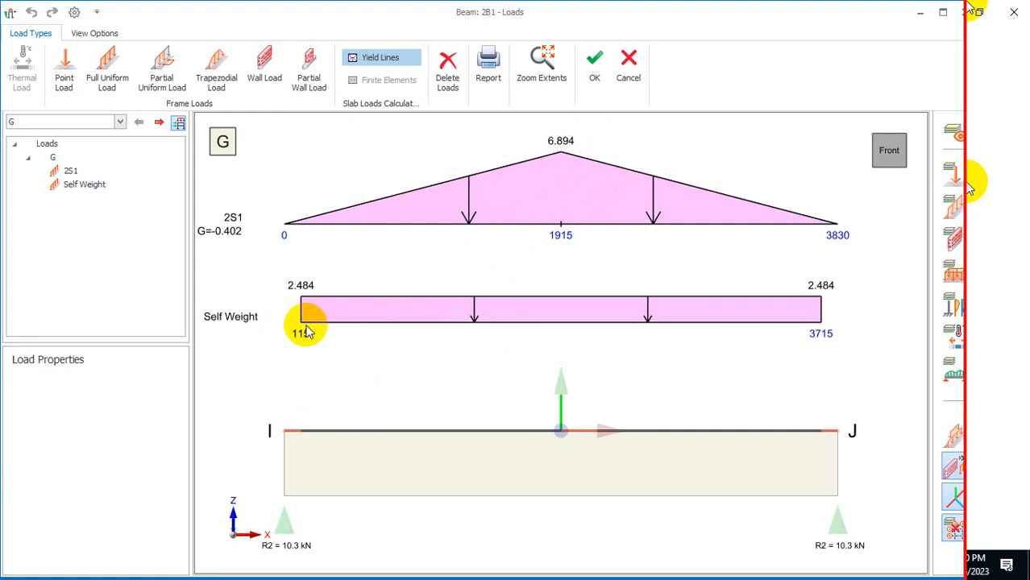
click(66, 63)
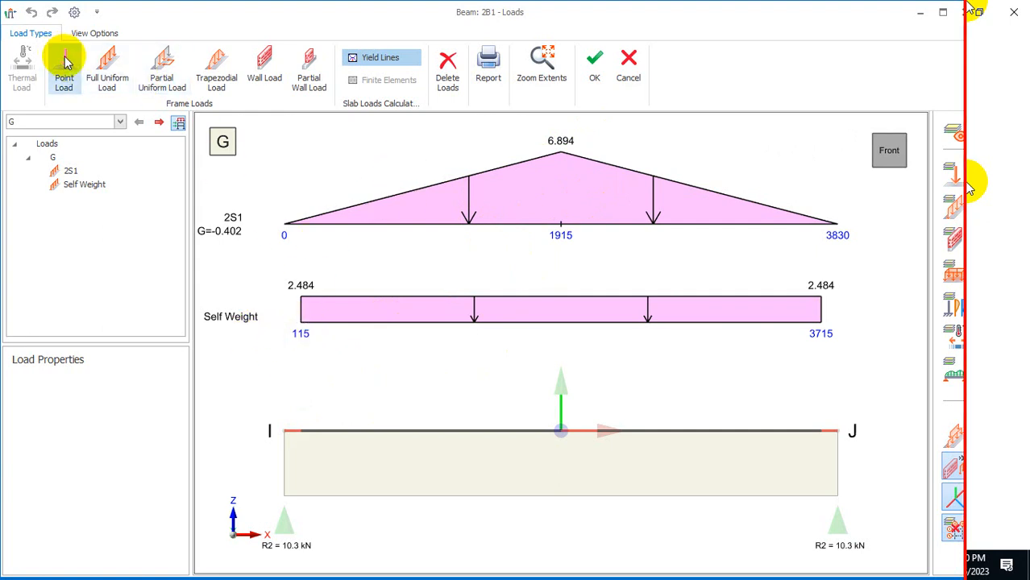
click(121, 90)
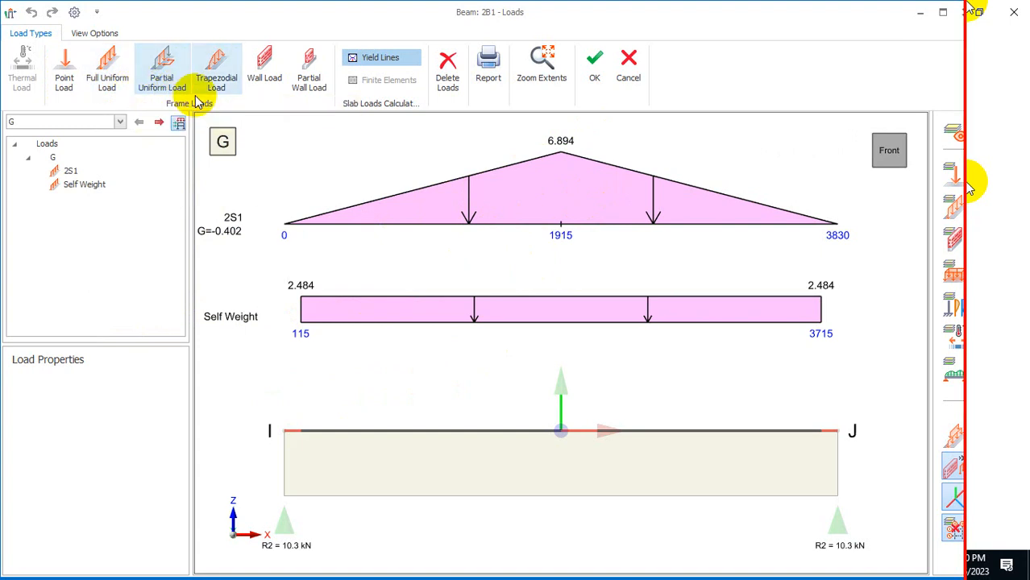
click(260, 81)
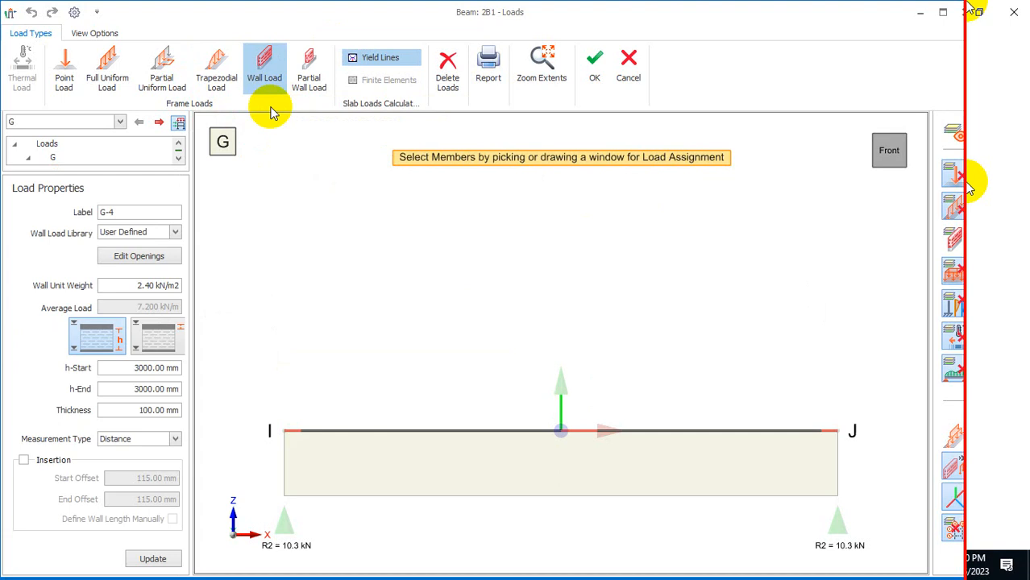
Step: Label the load "Wall Load" and set its thickness to 230 mm, leaving the measurement type at Distance
double_click(123, 412)
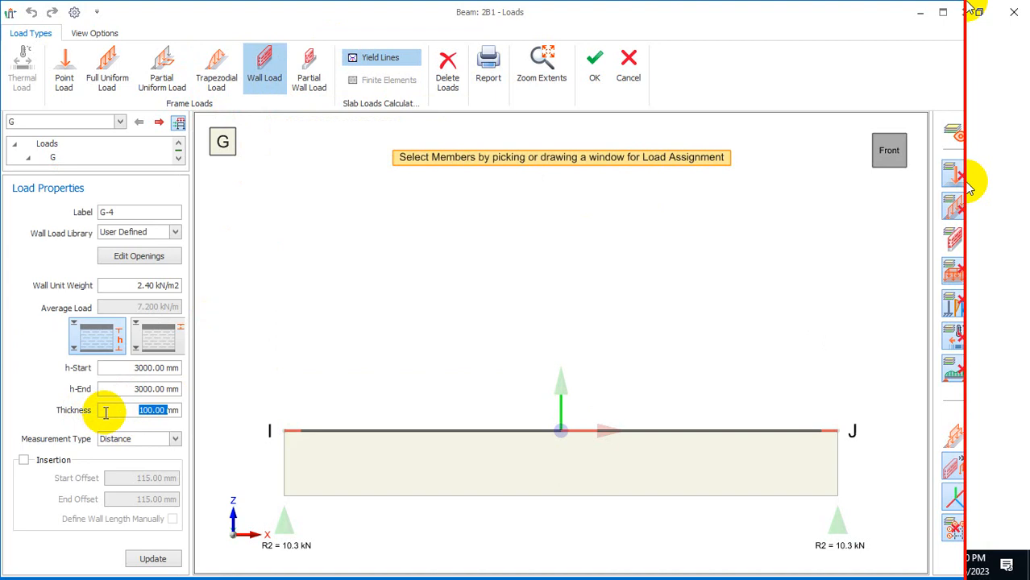
click(129, 413)
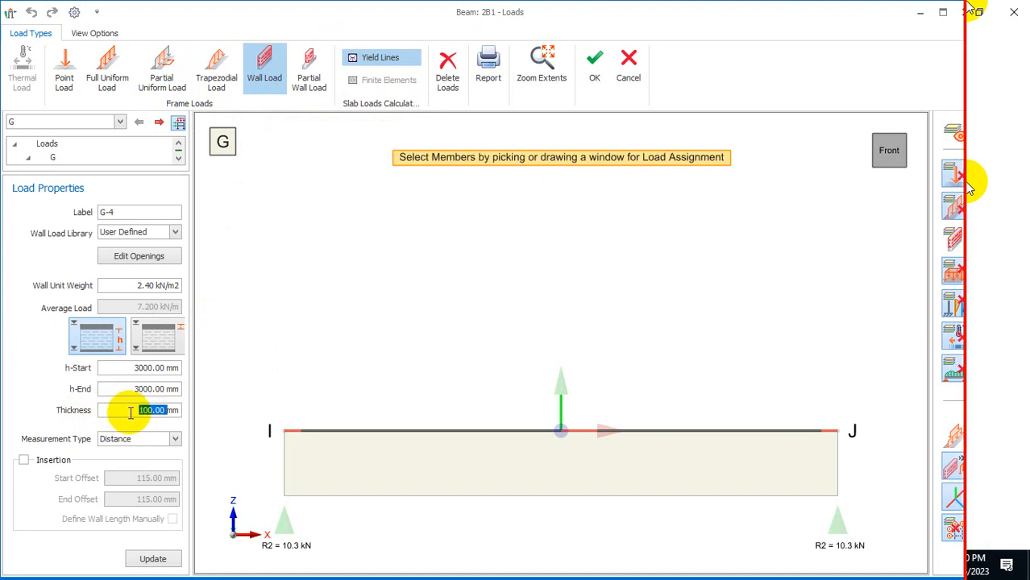
text(0)
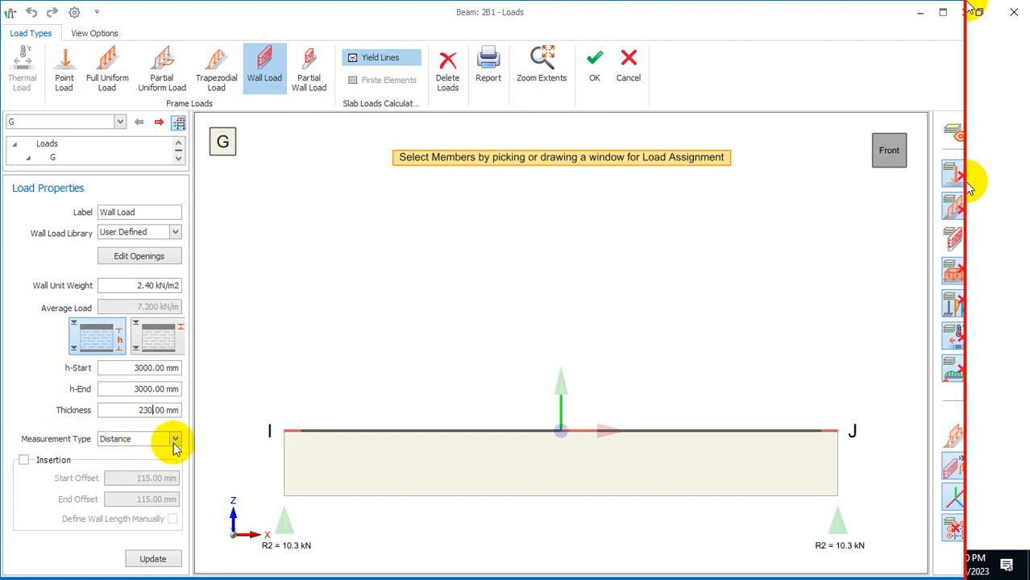
click(258, 424)
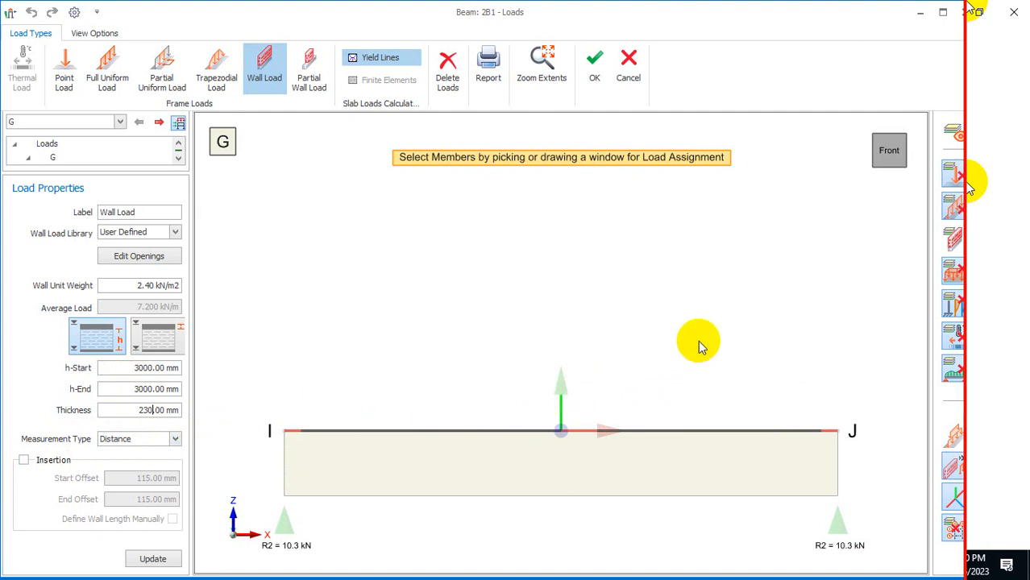
click(171, 438)
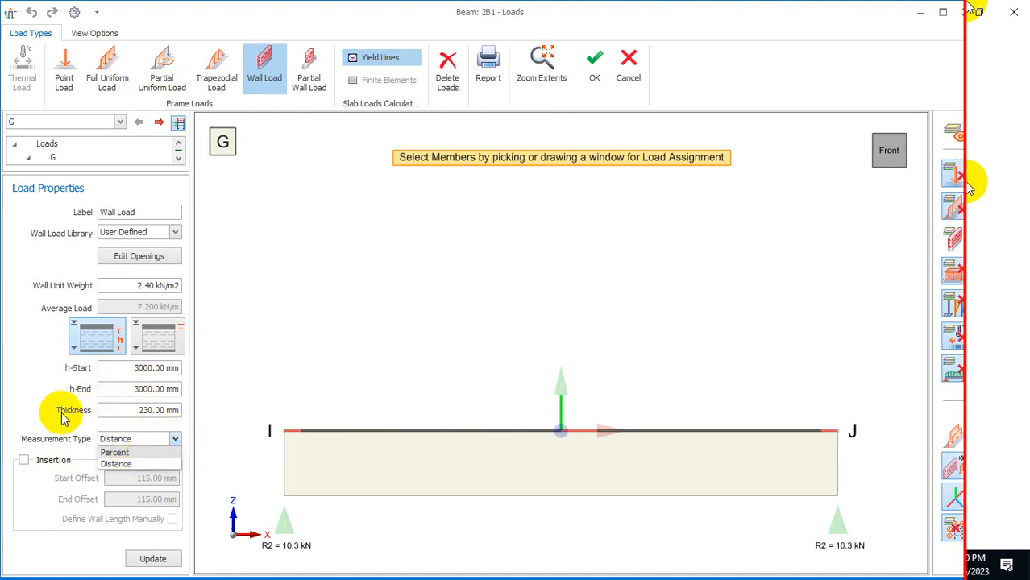
click(20, 385)
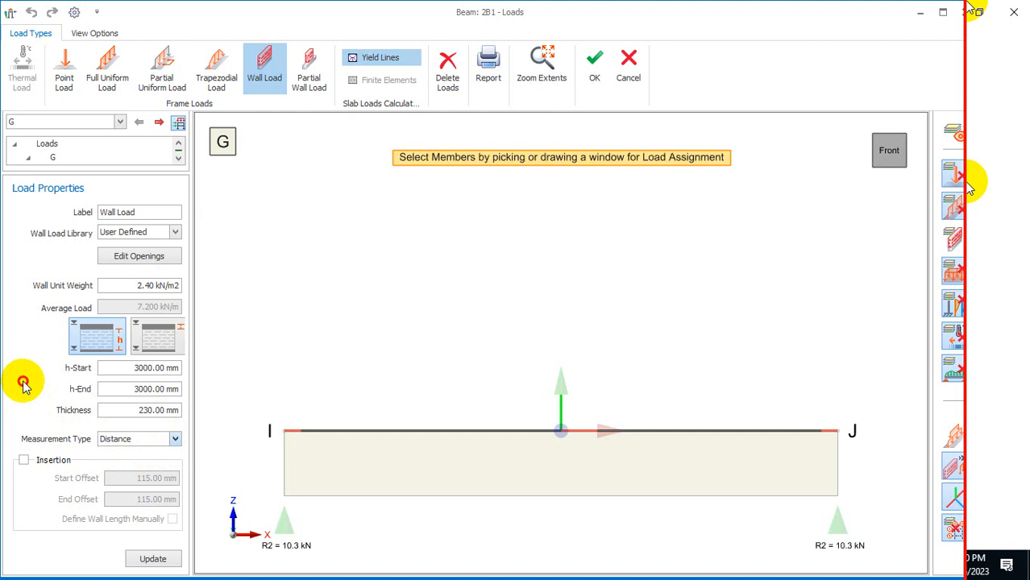
Step: Assign the wall load to the full length of beam 2B1 and accept the beam's loads
click(316, 468)
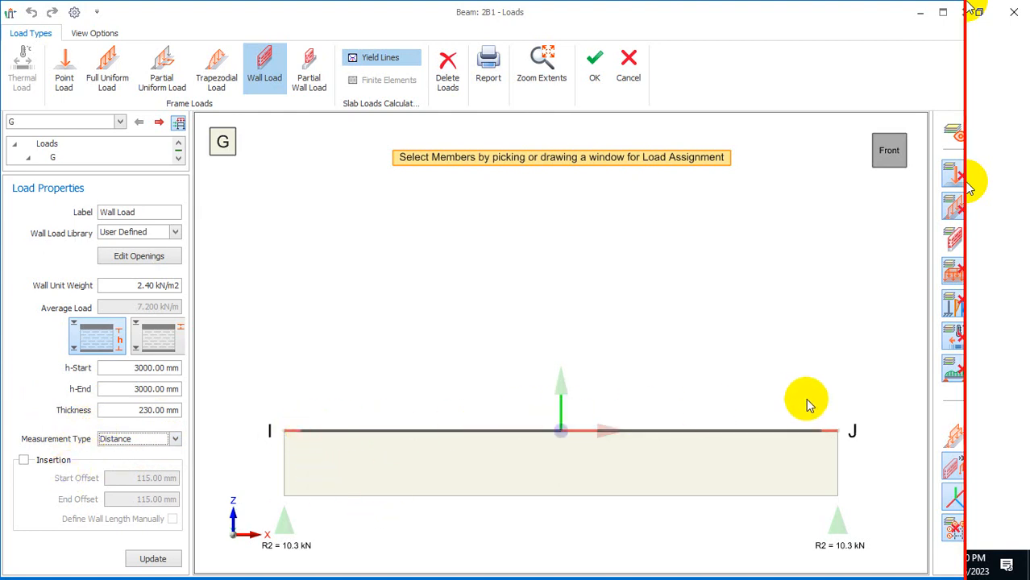
click(669, 448)
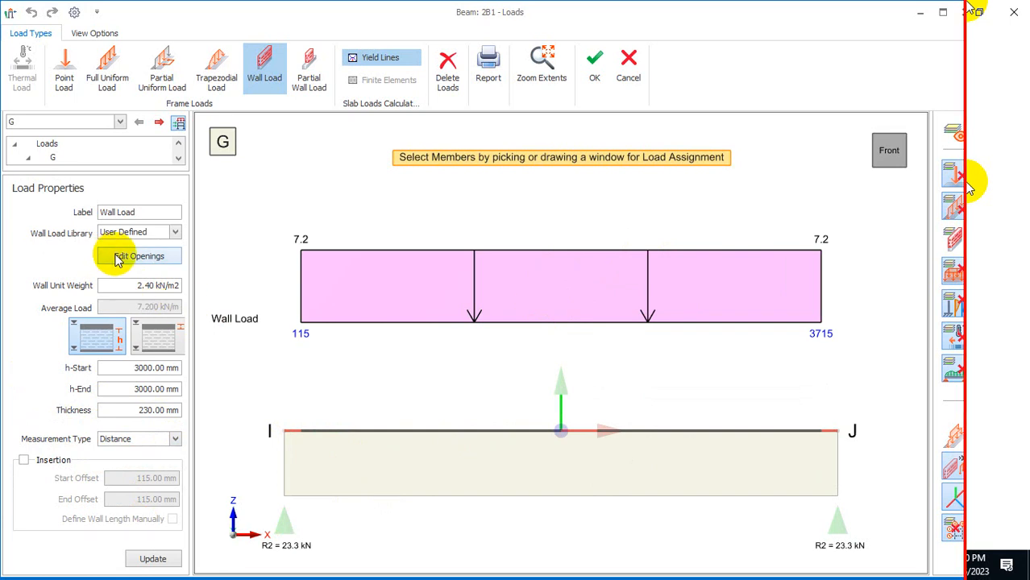
click(594, 65)
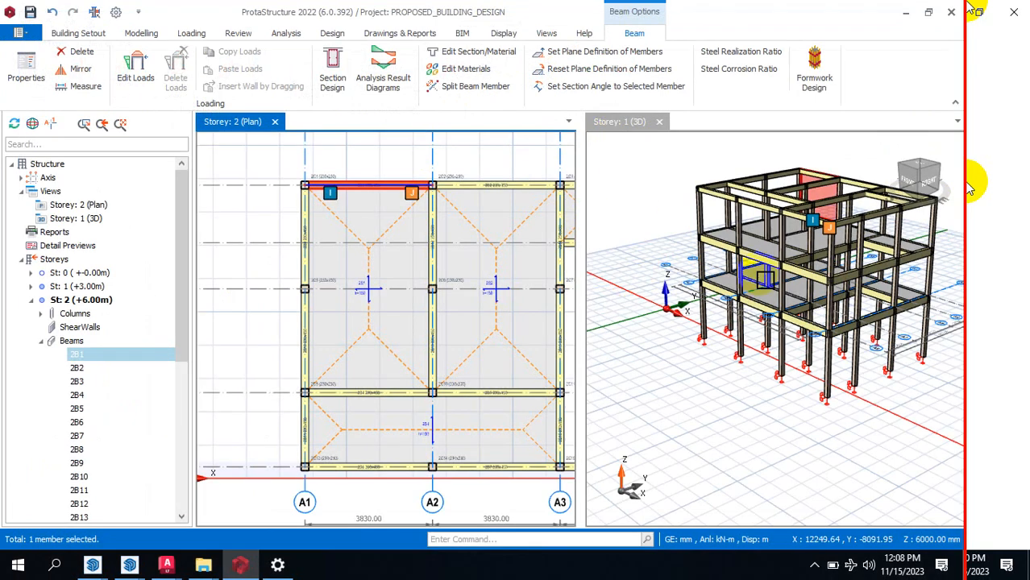
Step: Examine the wall load on beam 2B1 in the 3D view from behind, including how it meets the storey 3 beam above
middle_drag(674, 213, 933, 260)
scroll(734, 234, up, 5)
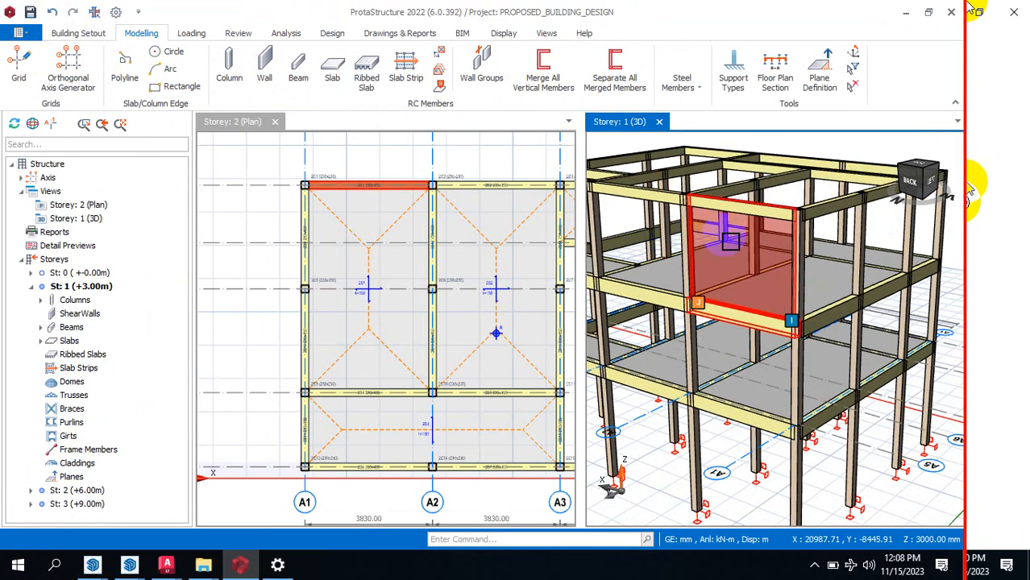
mouse_move(729, 242)
scroll(701, 354, down, 3)
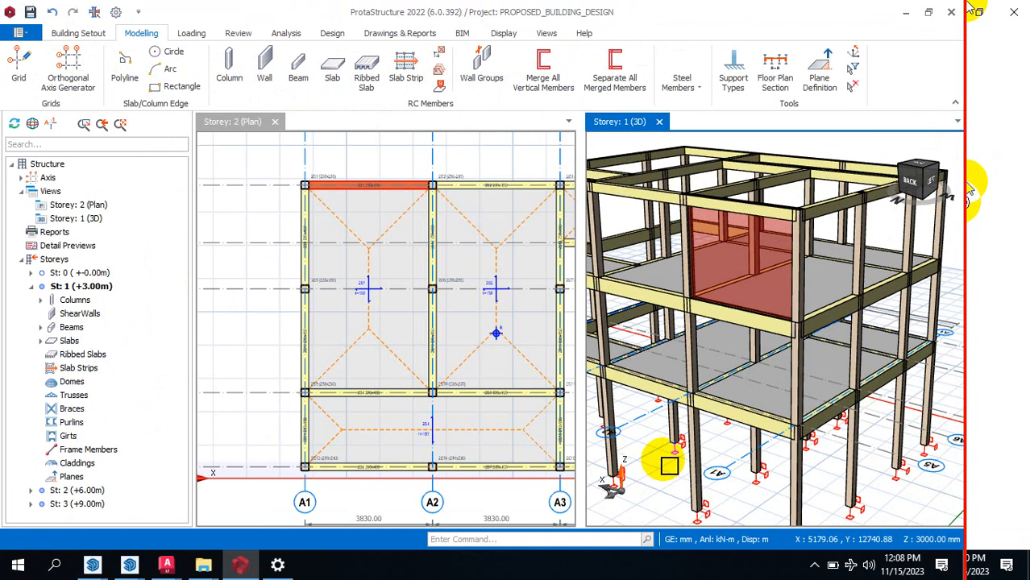
scroll(935, 250, down, 2)
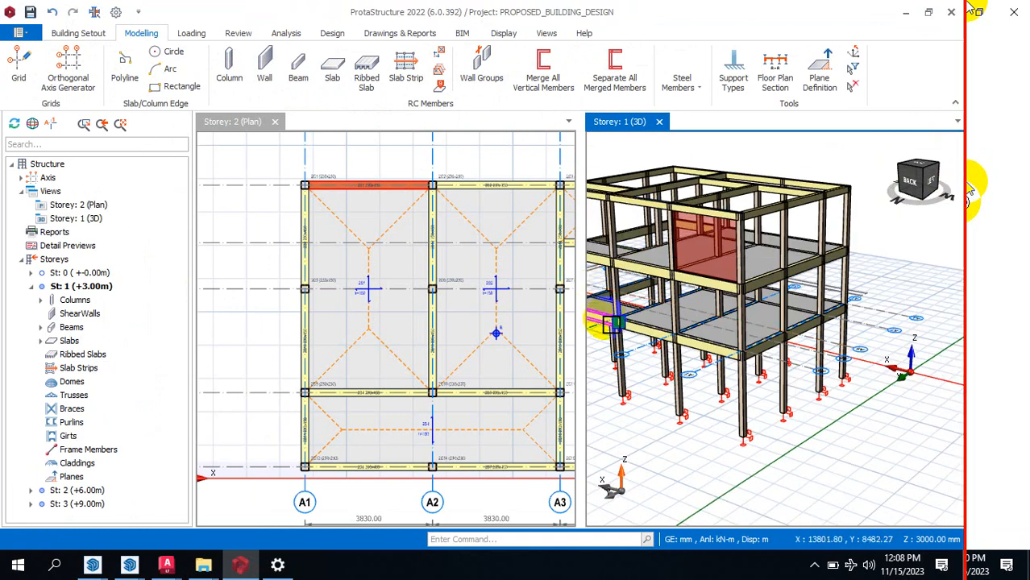
click(698, 236)
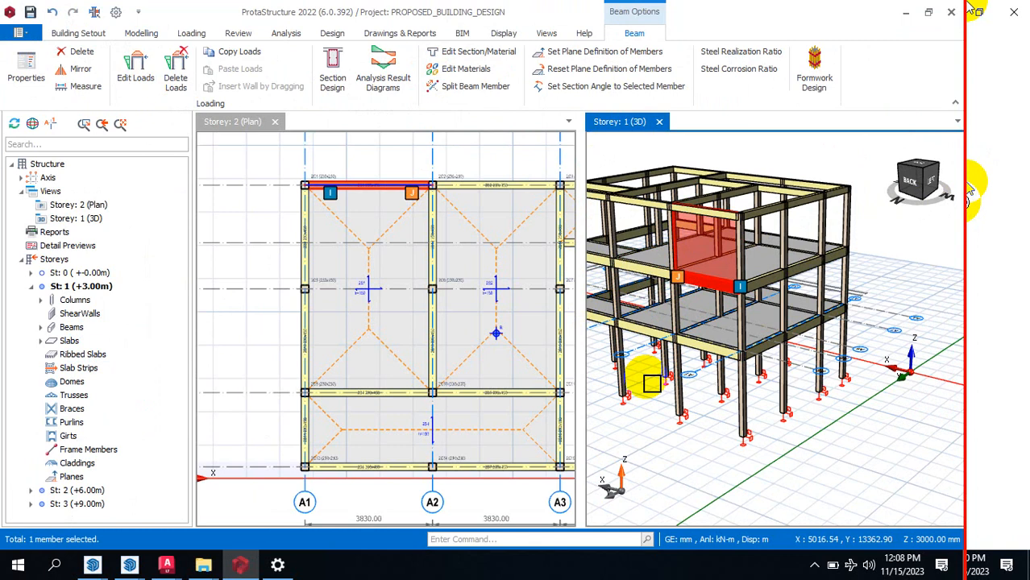
scroll(654, 395, up, 5)
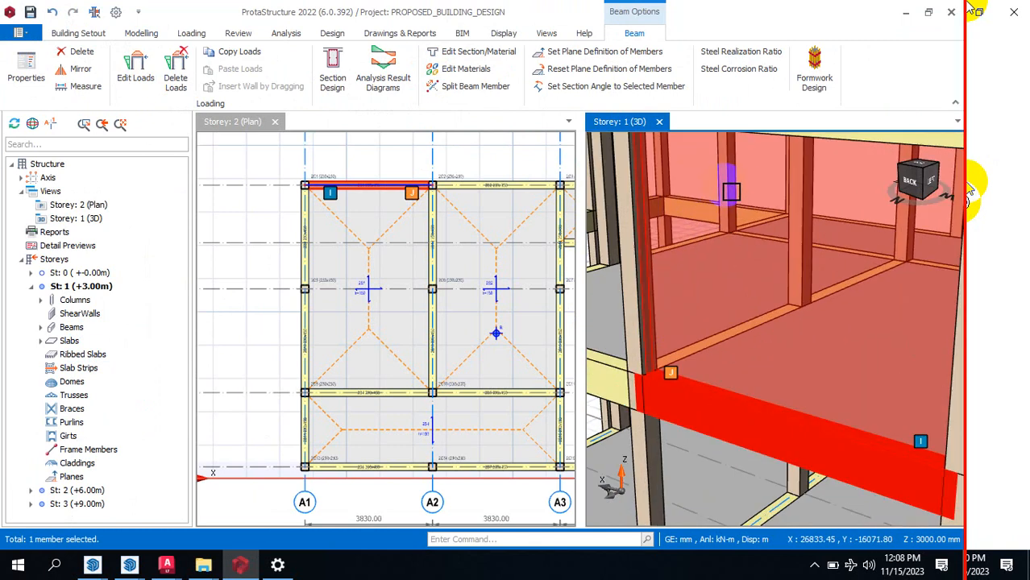
scroll(662, 423, down, 2)
scroll(726, 191, up, 2)
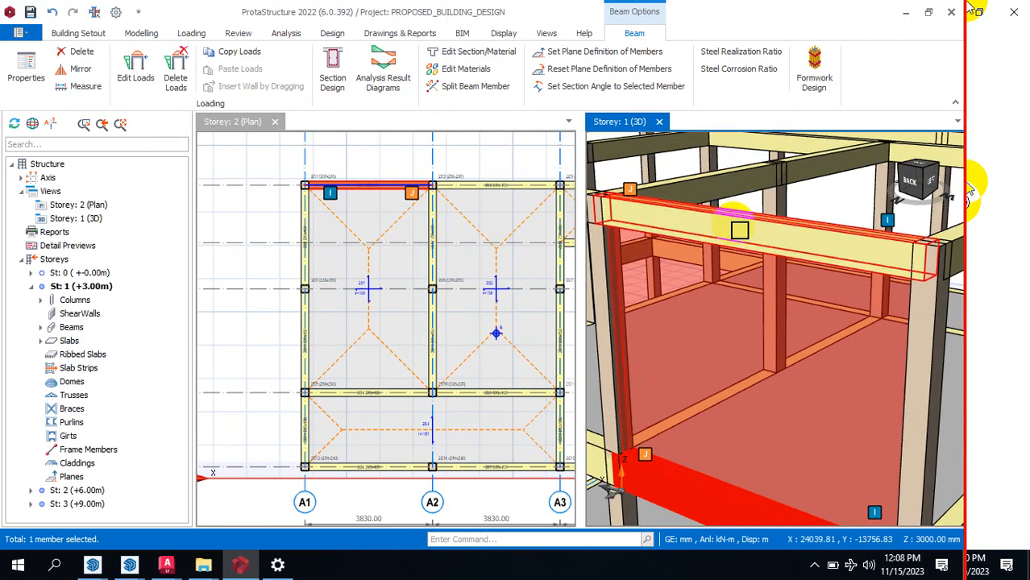
mouse_move(740, 230)
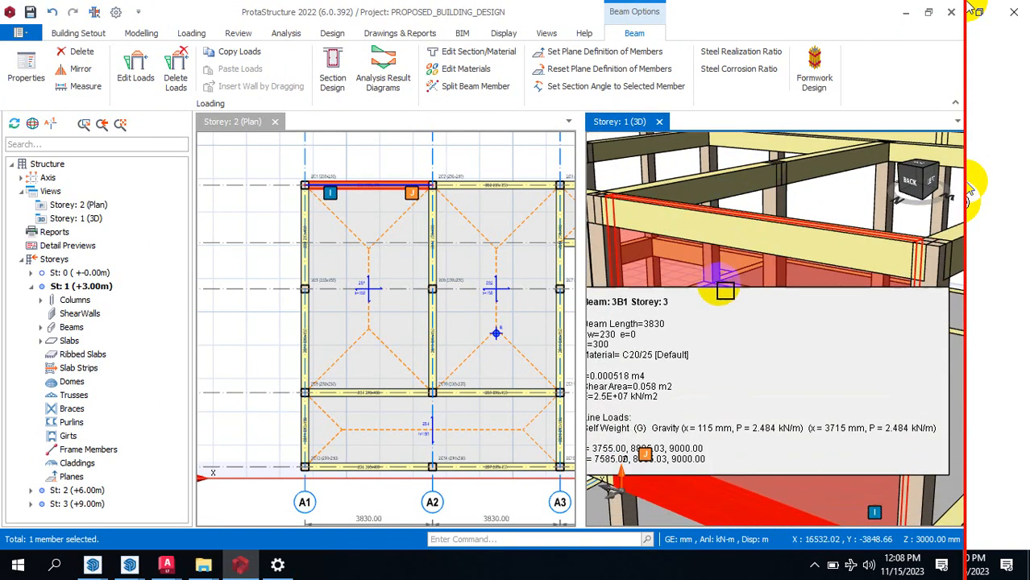
mouse_move(726, 292)
scroll(727, 297, down, 4)
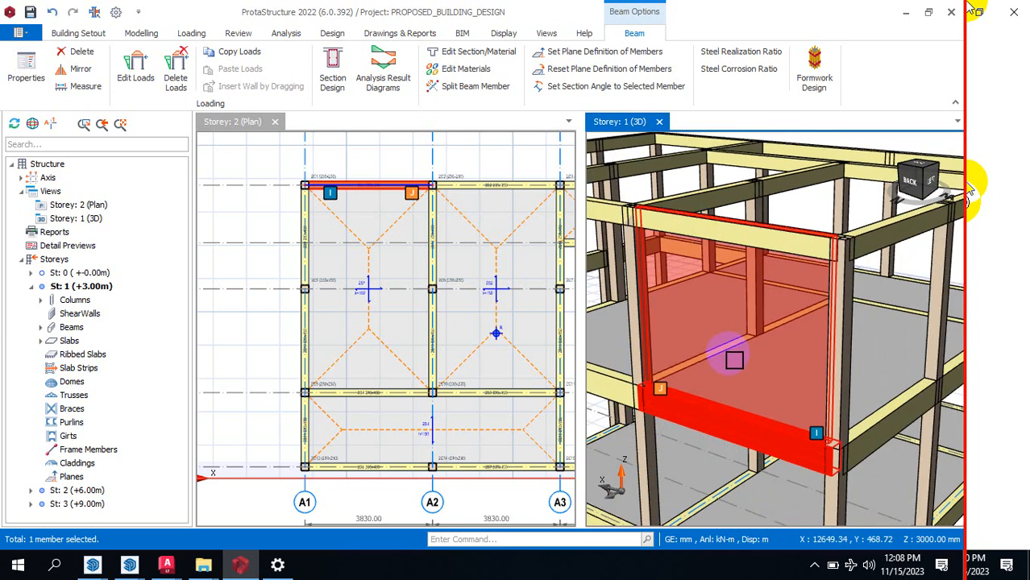
Step: Inspect the wall panel and the load information of beam 2B1 in the 3D view, deselecting and reselecting the beam
scroll(751, 303, up, 3)
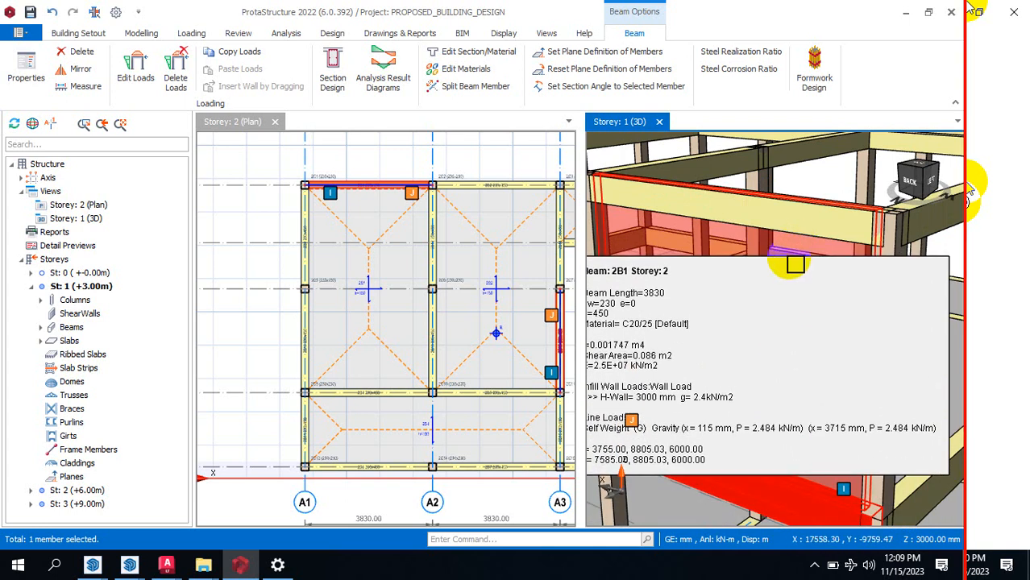
scroll(768, 242, down, 6)
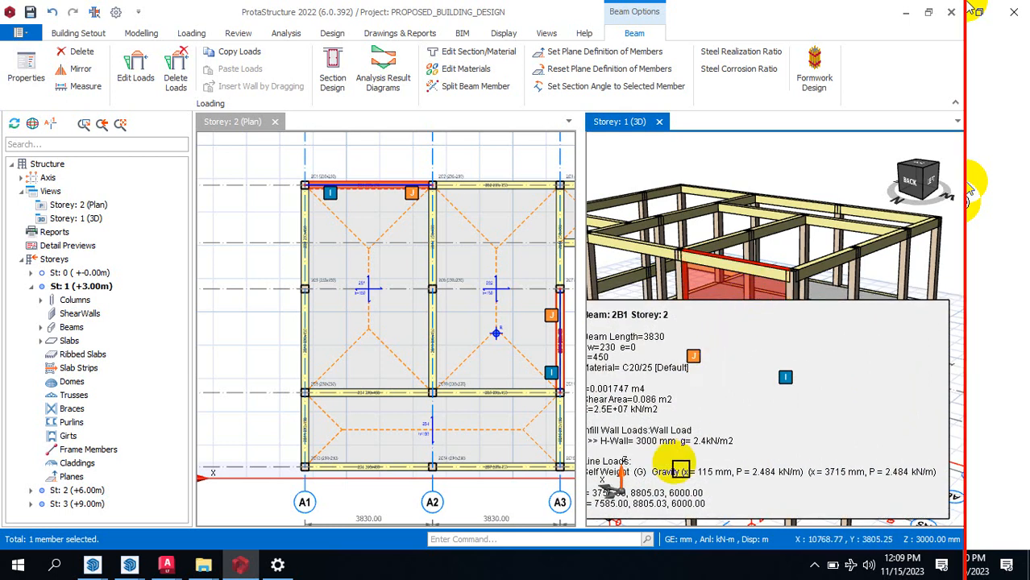
right_click(726, 343)
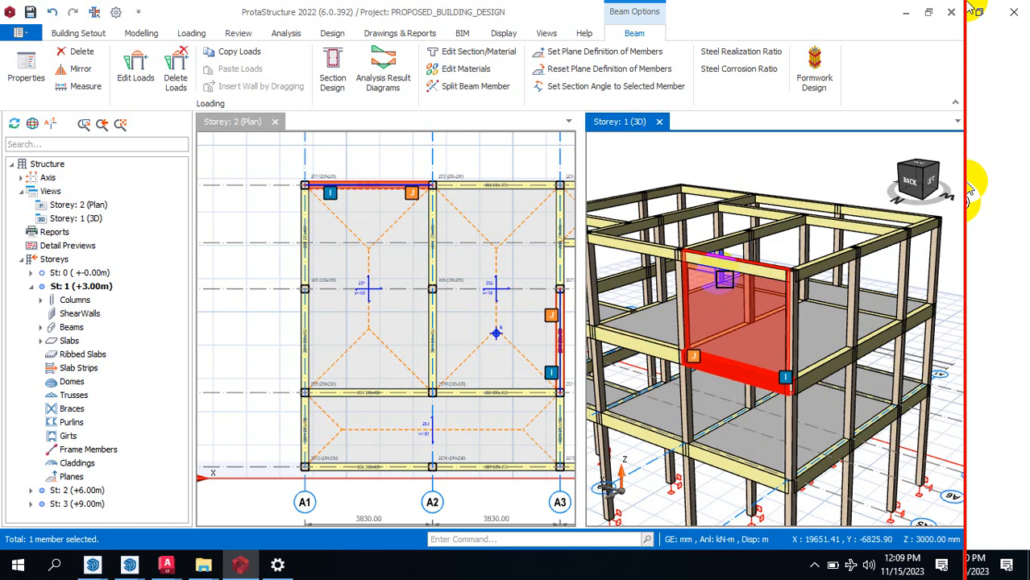
scroll(726, 295, up, 2)
mouse_move(731, 311)
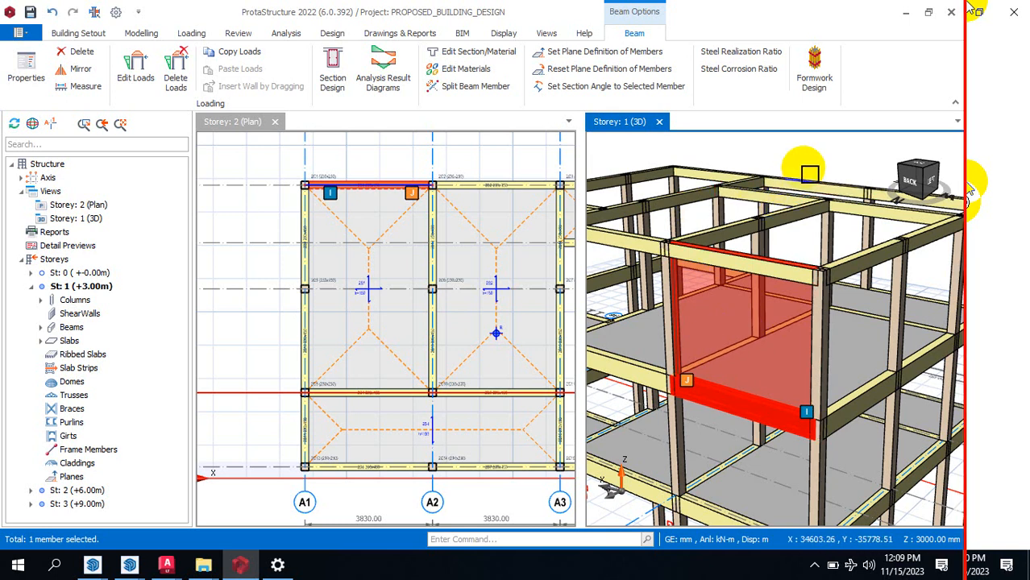
key(Escape)
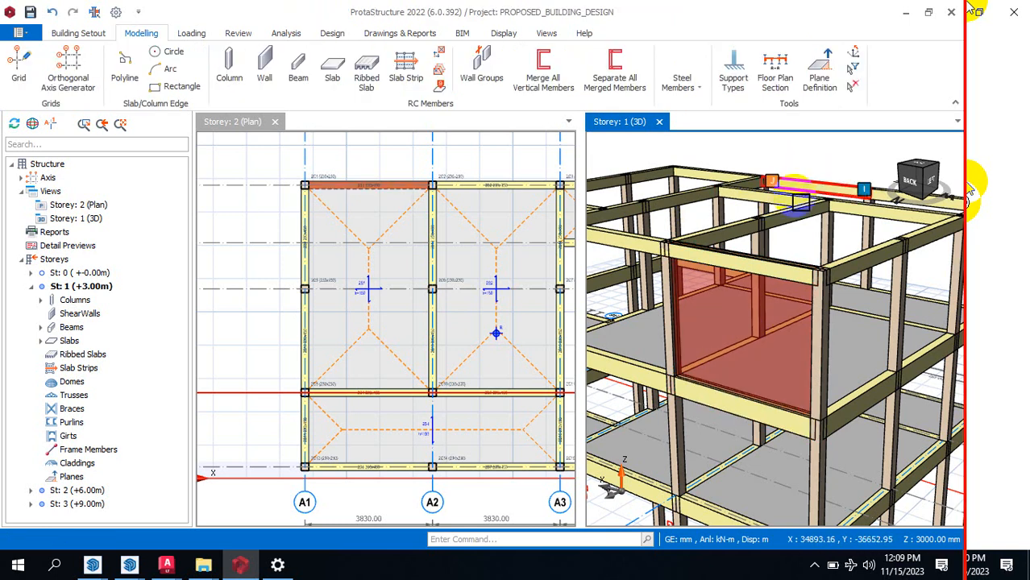
click(688, 361)
mouse_move(719, 331)
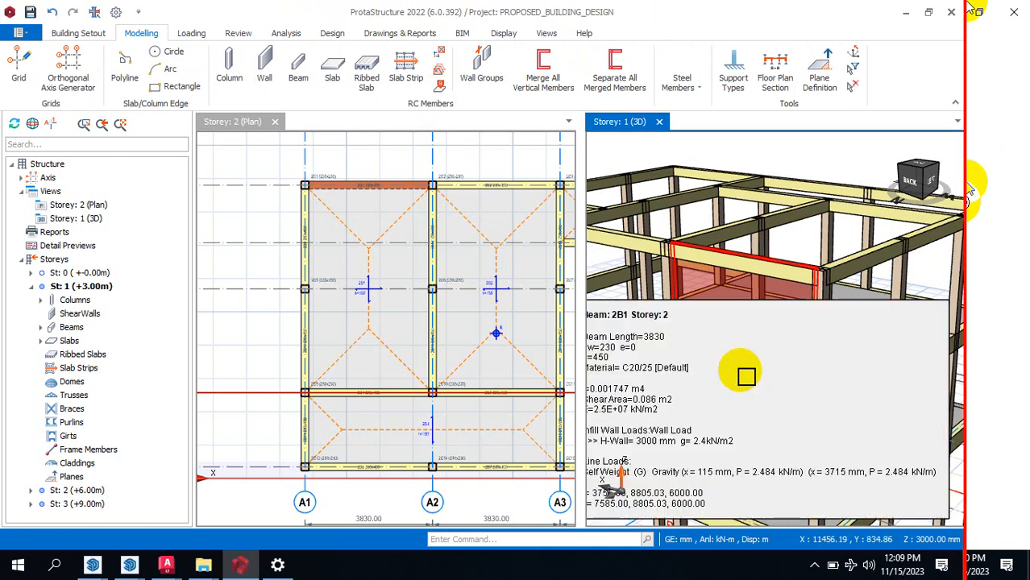
scroll(685, 329, down, 5)
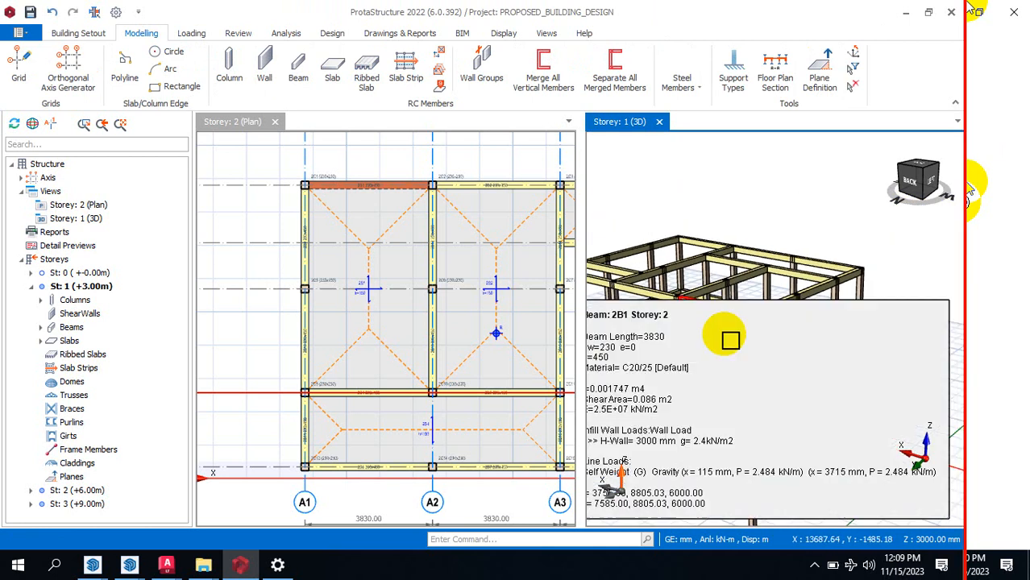
click(730, 339)
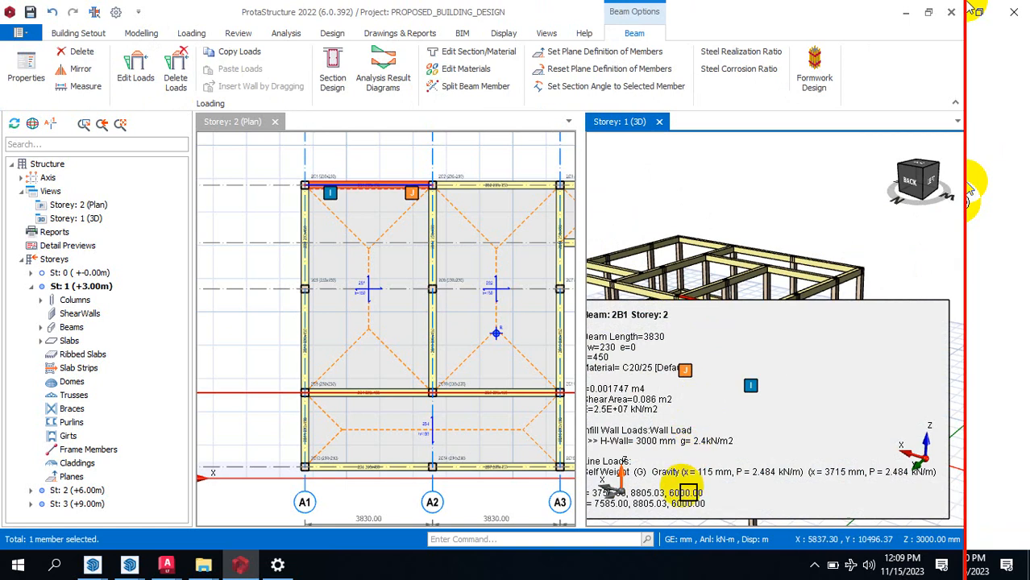
right_click(731, 375)
mouse_move(722, 361)
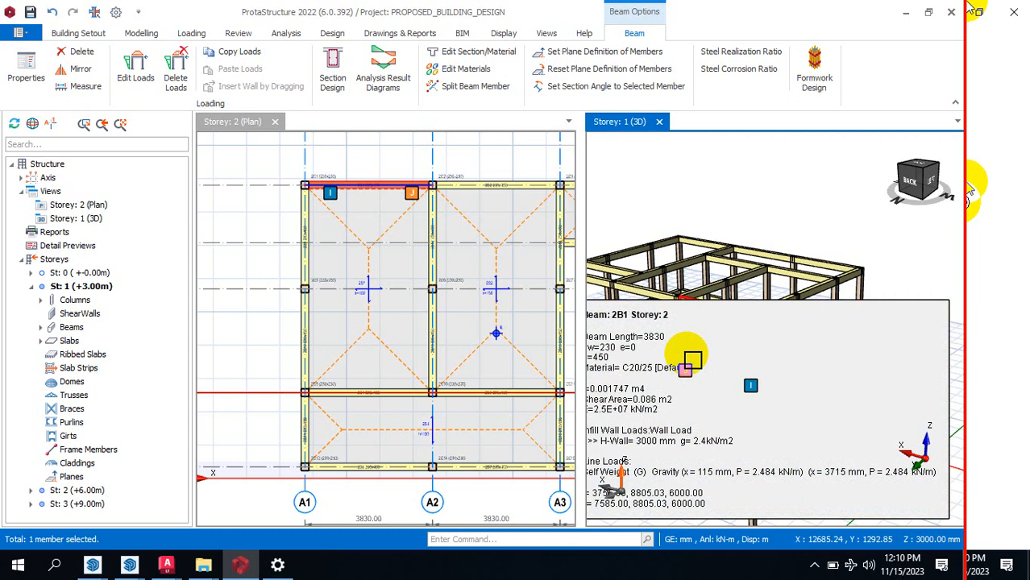
Step: Reopen the load editor for beam 2B1, start another wall load and open its wall openings for editing
scroll(676, 365, up, 3)
scroll(690, 357, up, 2)
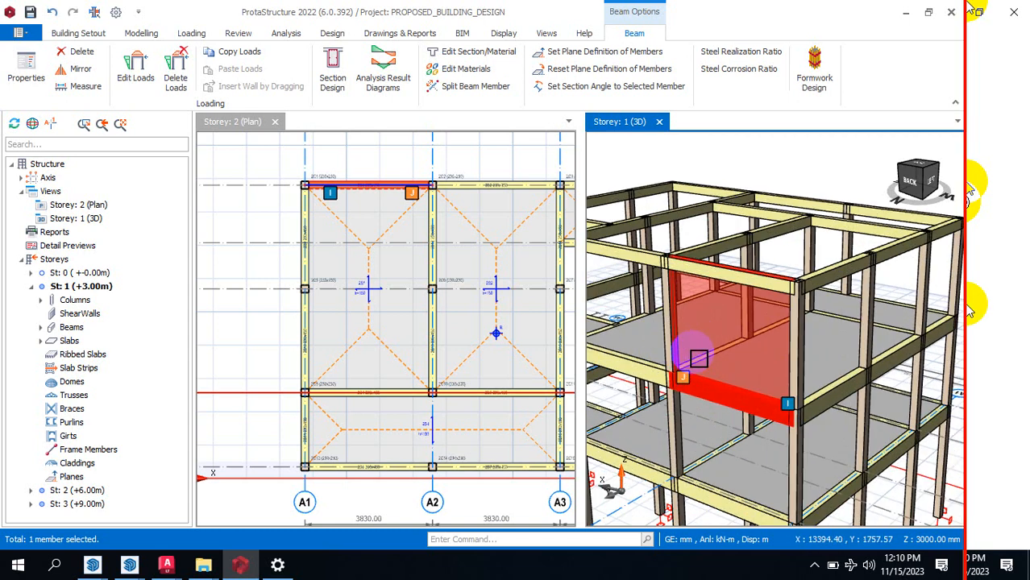
right_click(736, 346)
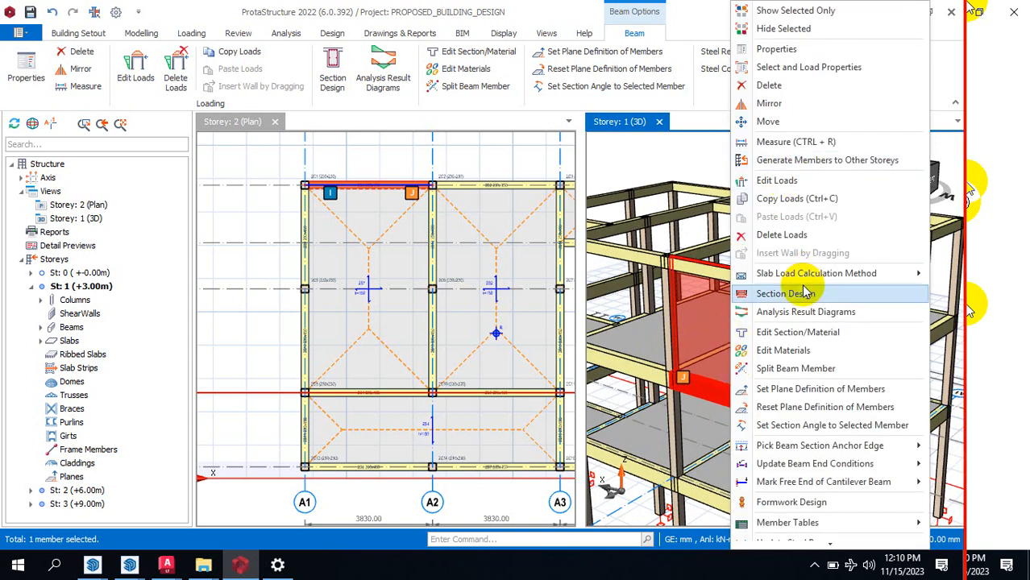
click(793, 190)
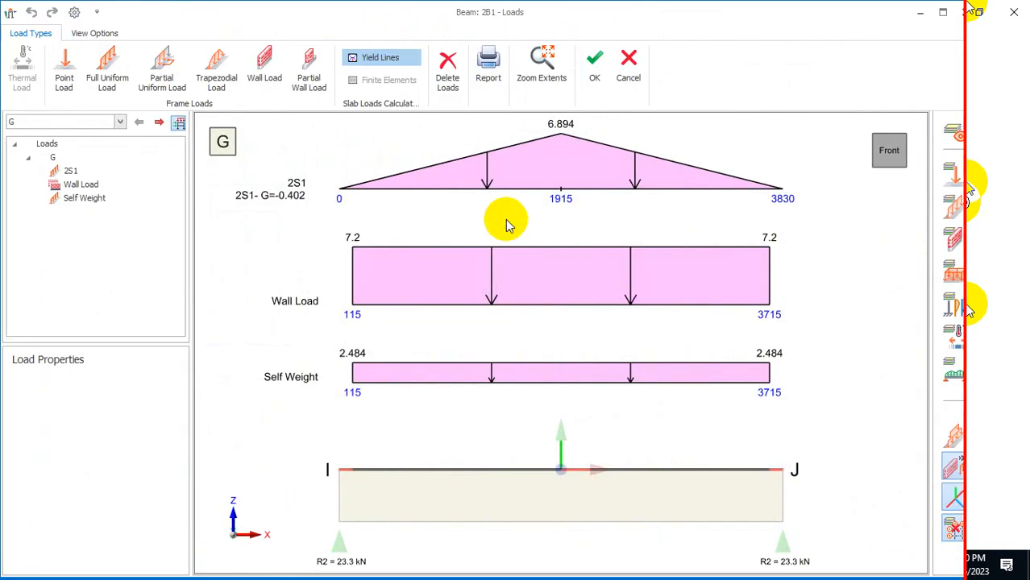
click(266, 71)
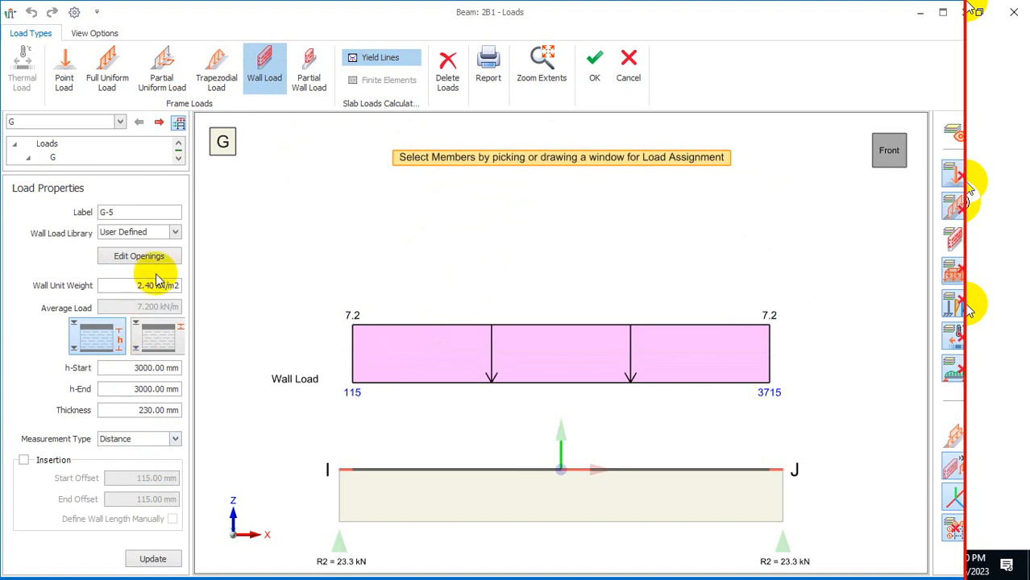
click(147, 257)
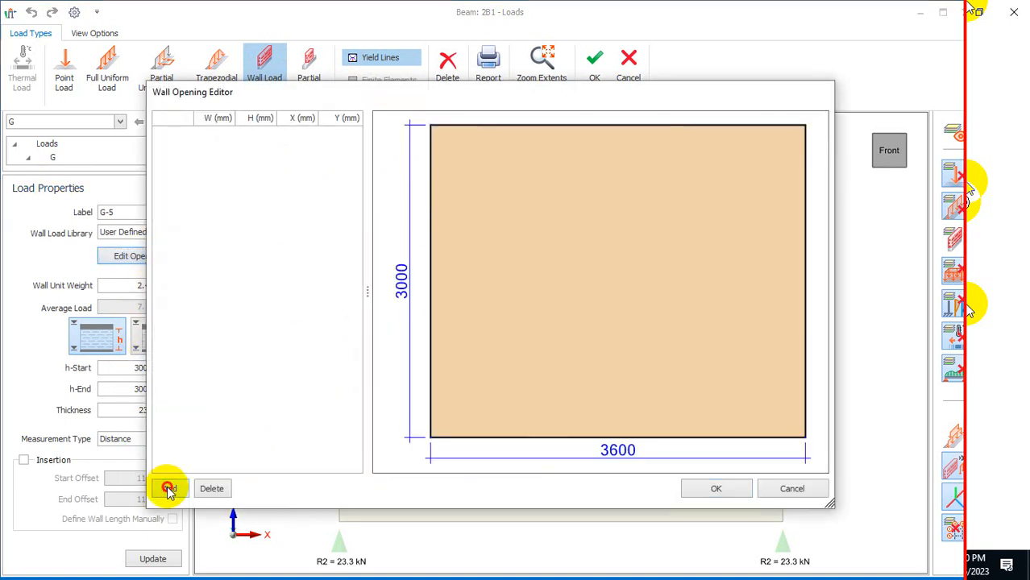
Step: Add a wall opening 1200 mm wide and 1200 mm high, with its X position at 600 mm
click(165, 489)
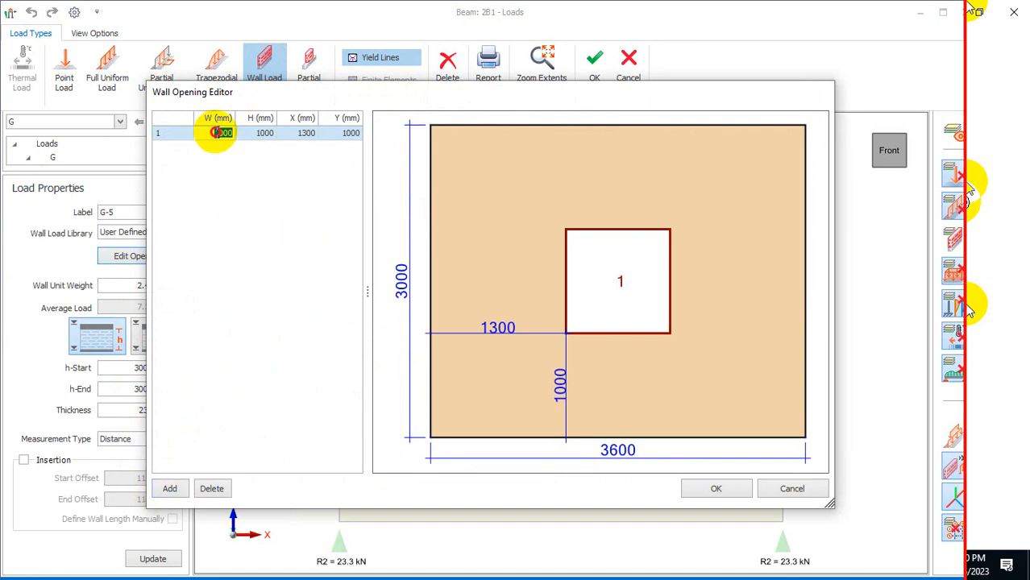
text(200)
click(251, 134)
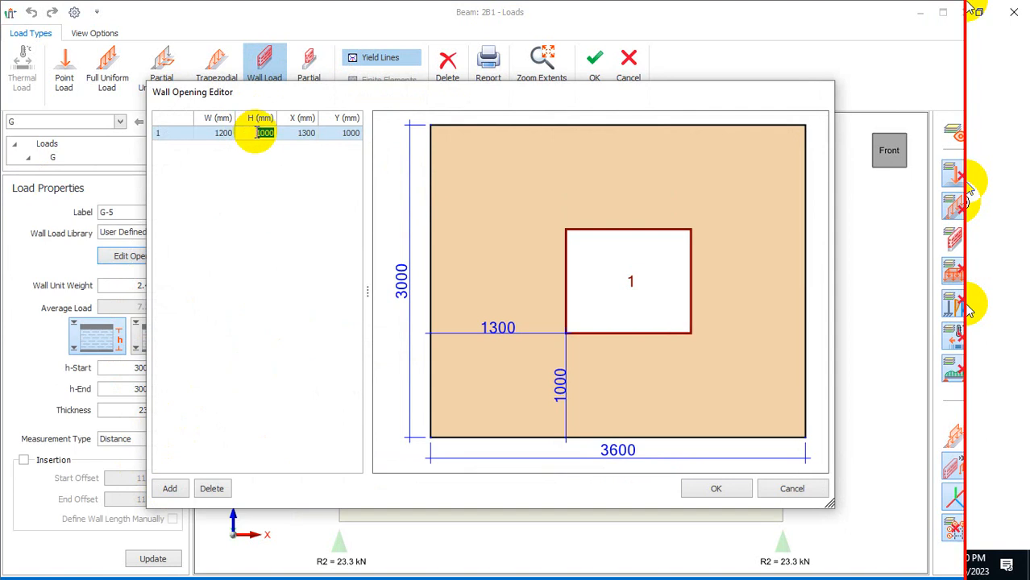
text(200)
click(302, 134)
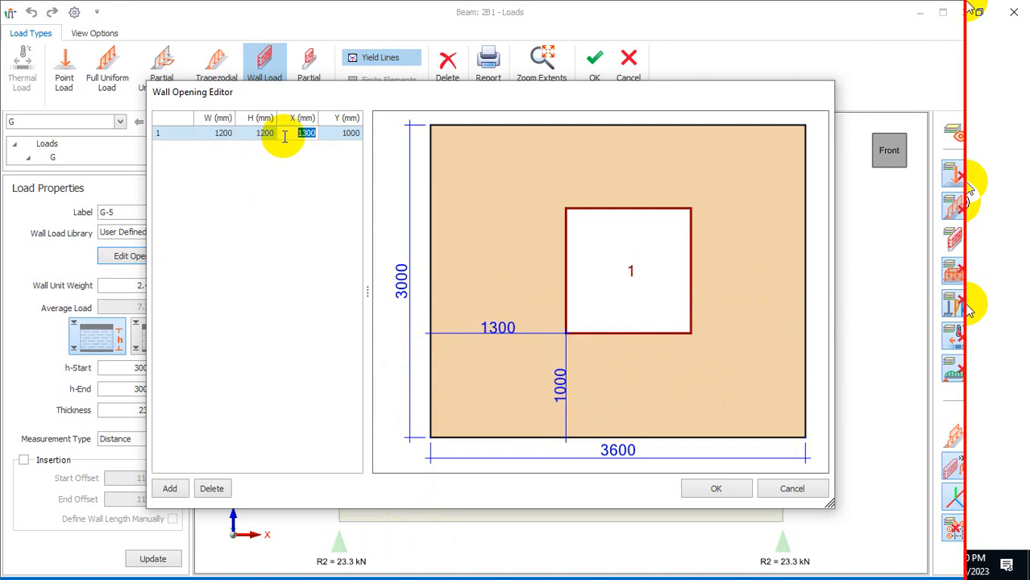
text(600)
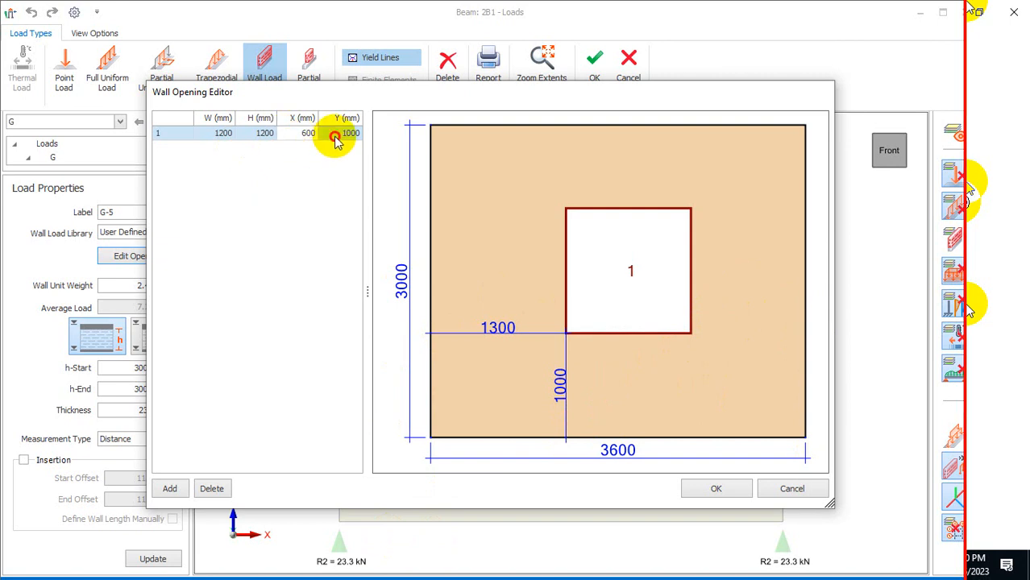
click(342, 133)
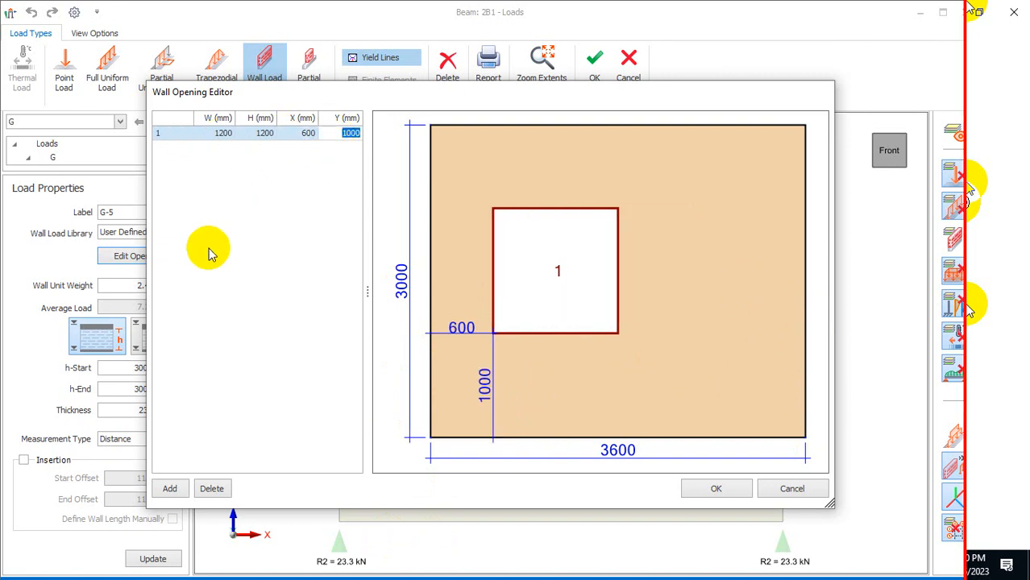
Step: Add a second, door-like wall opening 2100 mm high, positioned at X 2000 mm and Y 0
click(171, 488)
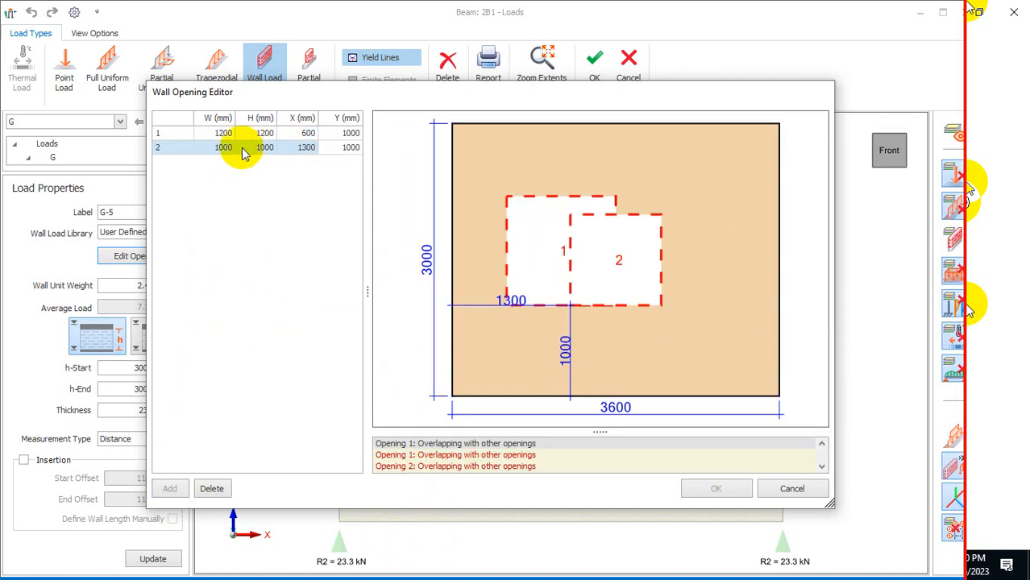
click(268, 148)
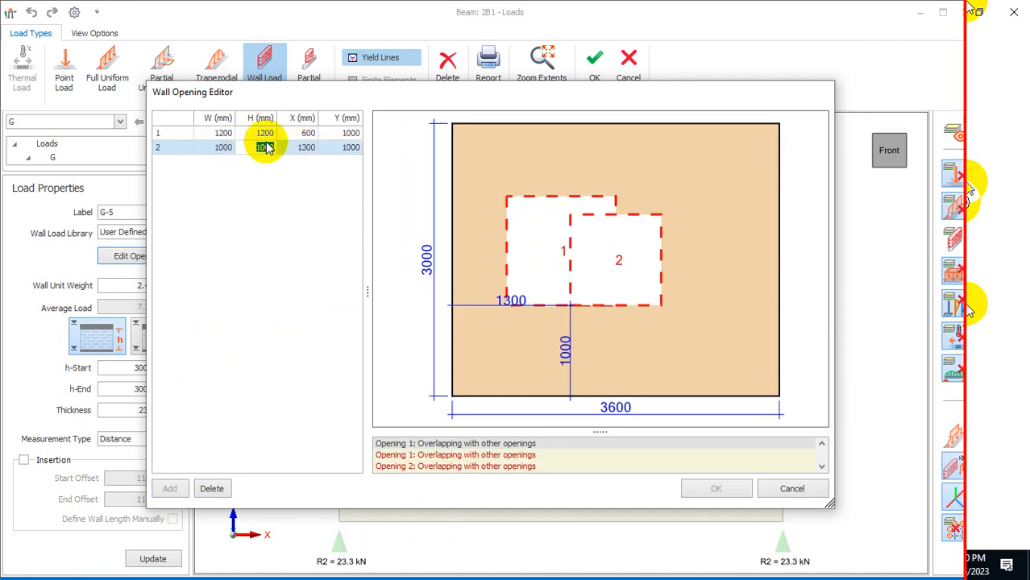
text(21)
click(294, 150)
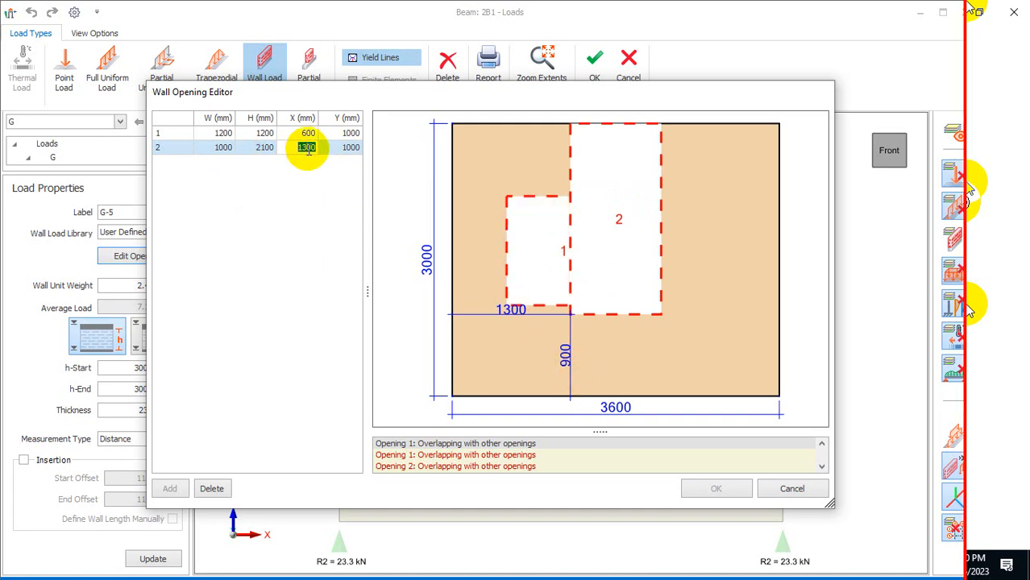
click(339, 150)
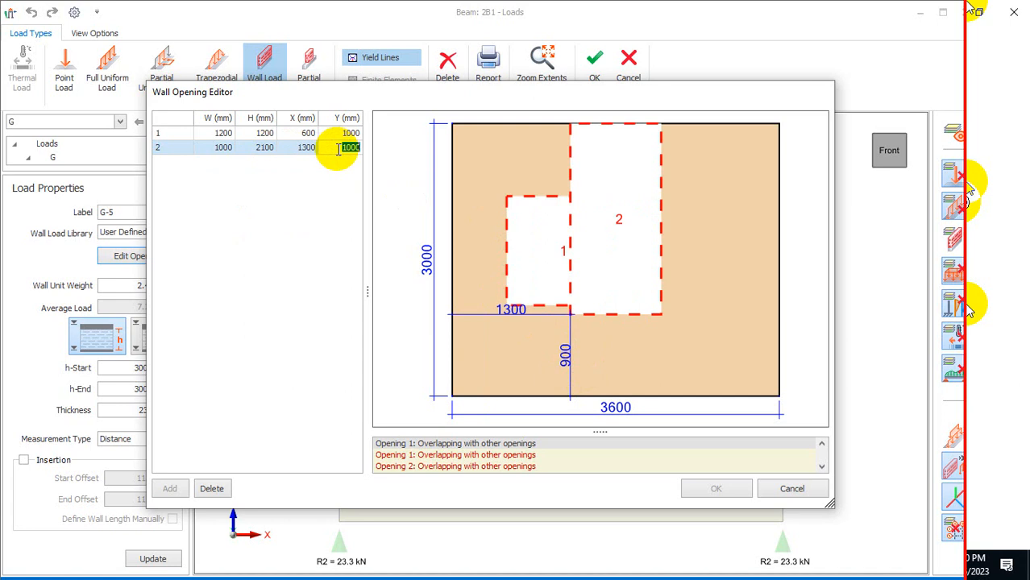
text(0)
click(304, 149)
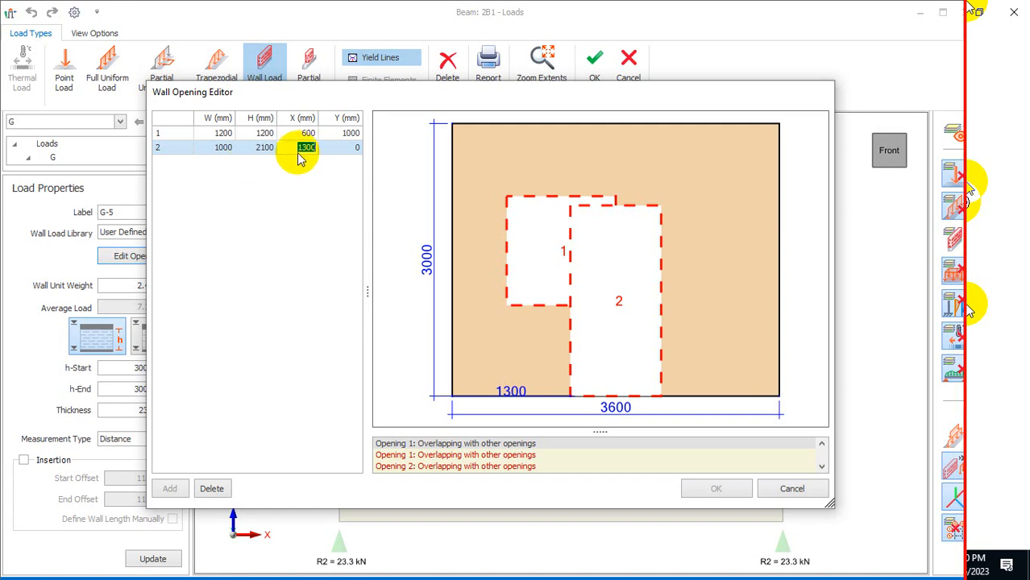
text(4000)
click(338, 148)
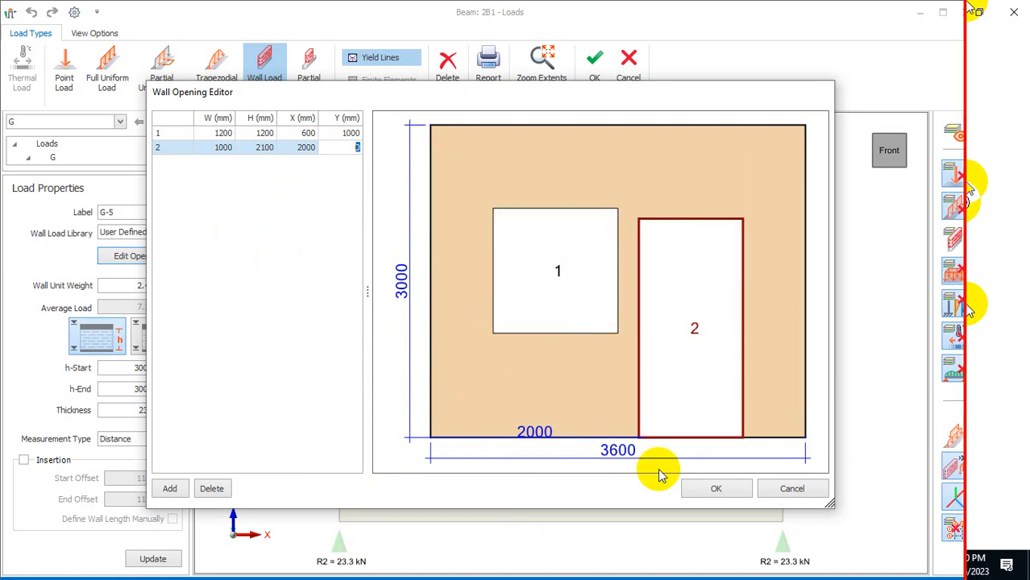
Step: Accept the two wall openings and close the load editor of beam 2B1, confirming its loads
click(718, 488)
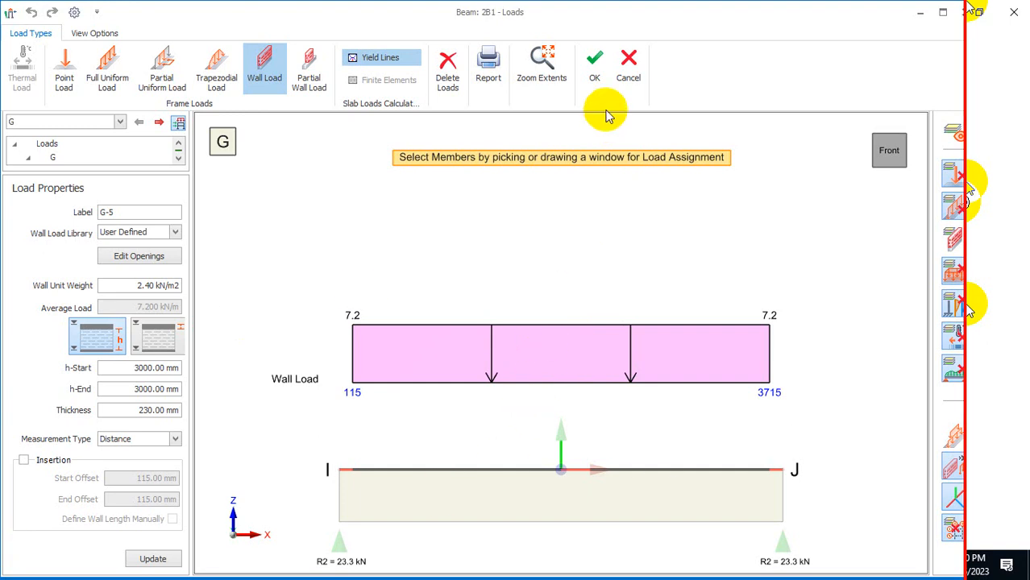
click(595, 75)
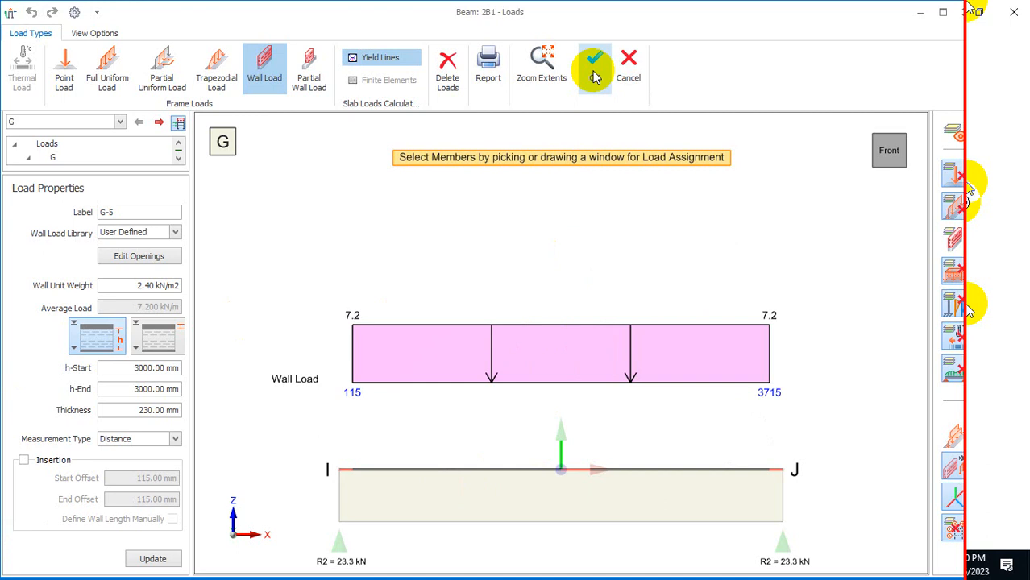
click(595, 76)
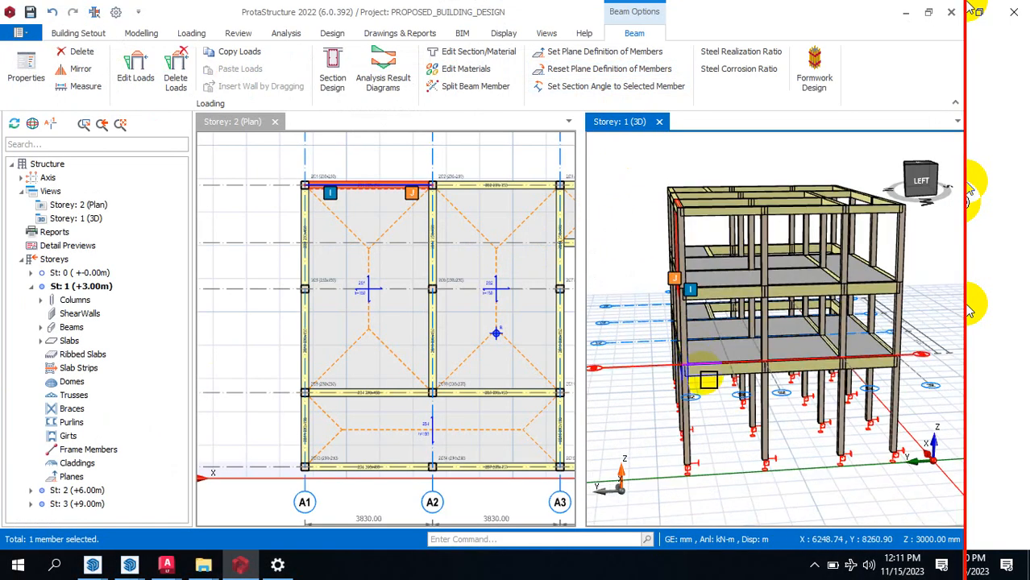
Step: Copy the wall load of storey 2 beam 2B1, keeping the G-case Wall Load entry chosen
middle_drag(667, 409, 711, 405)
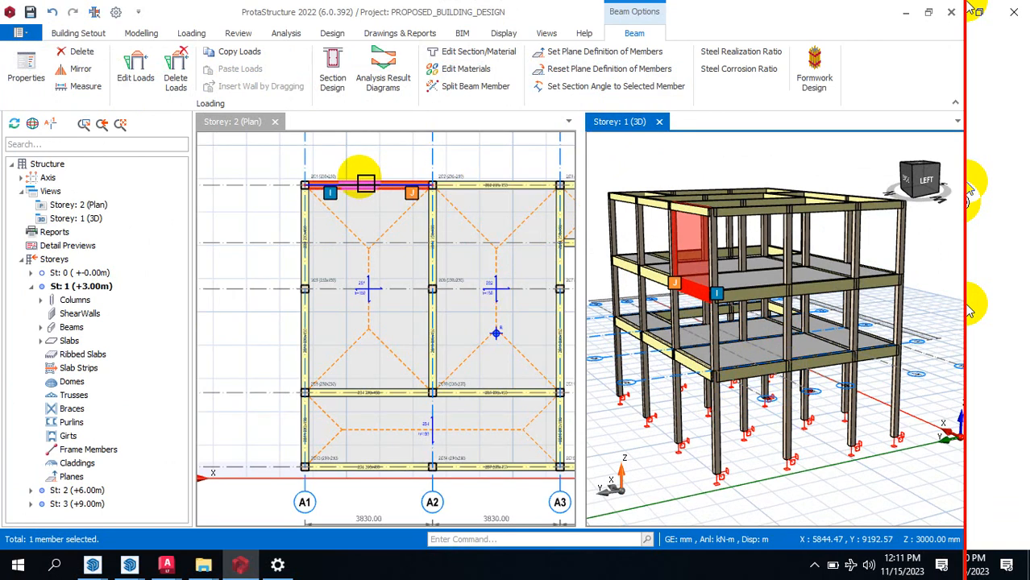
right_click(363, 185)
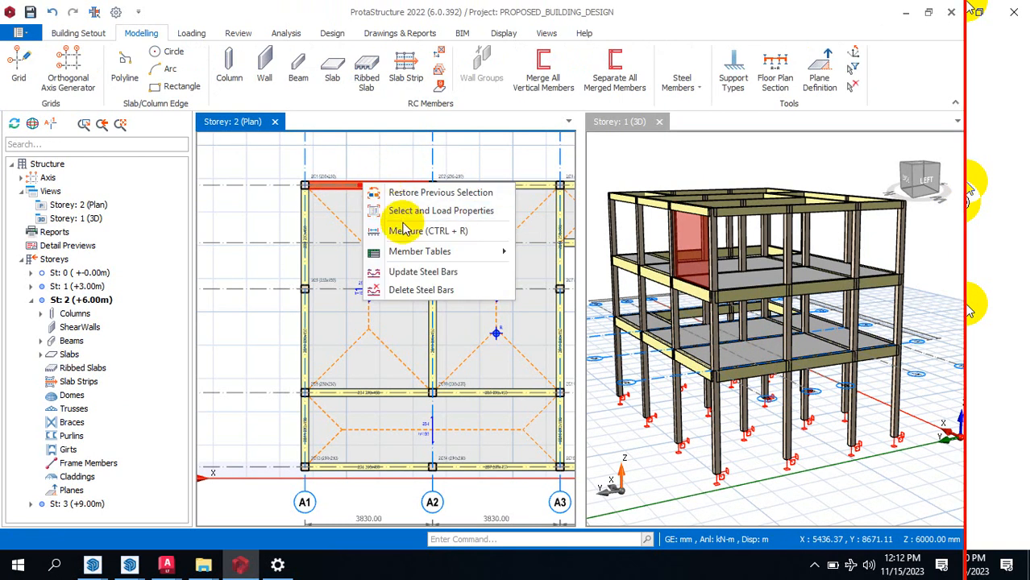
right_click(345, 185)
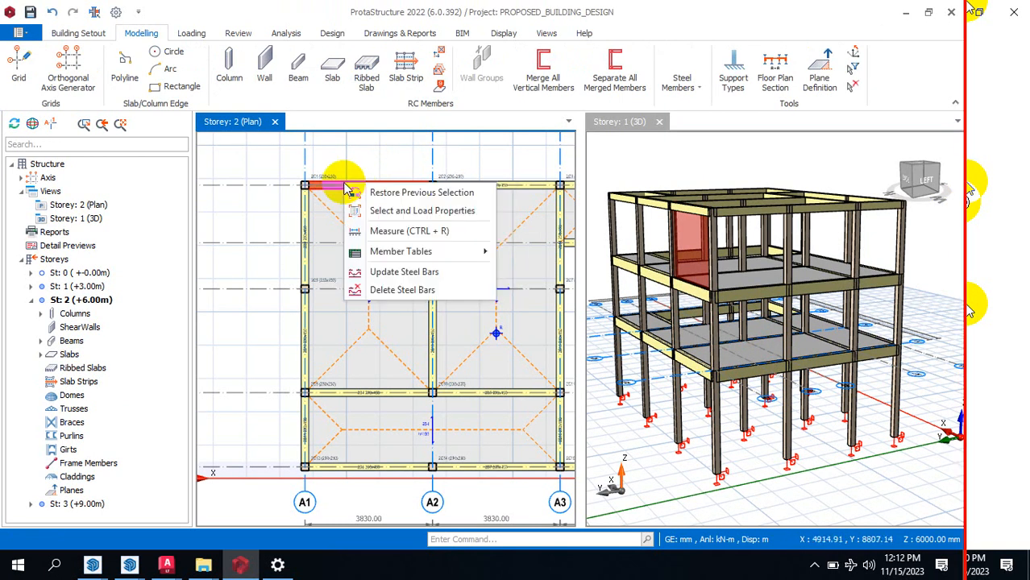
click(359, 154)
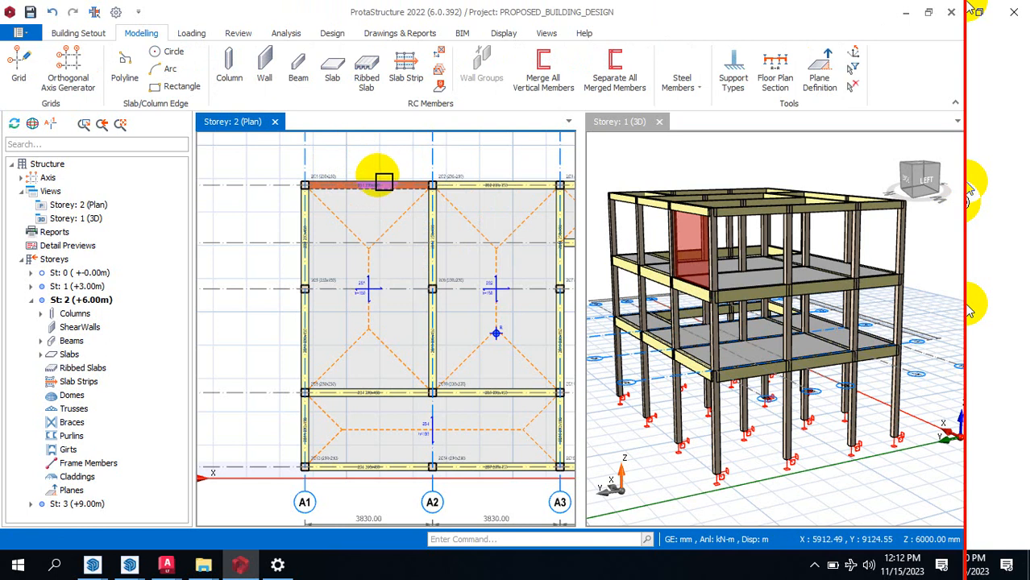
click(386, 187)
right_click(384, 185)
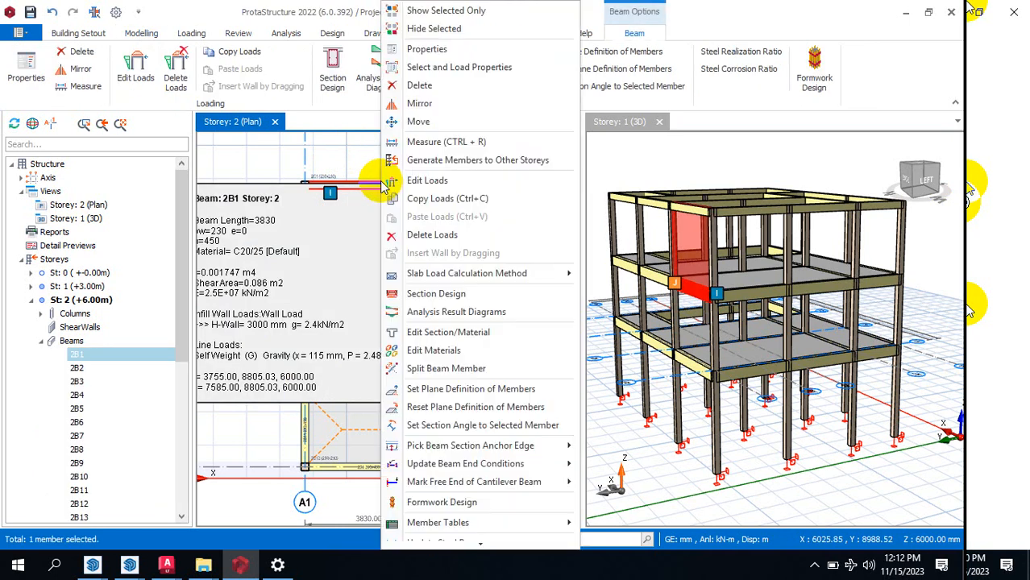
click(452, 199)
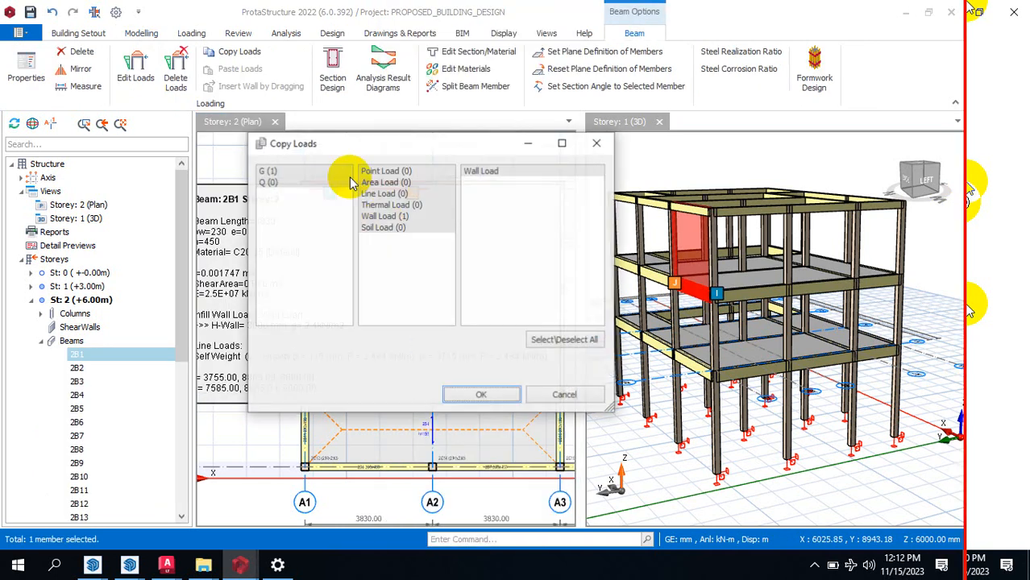
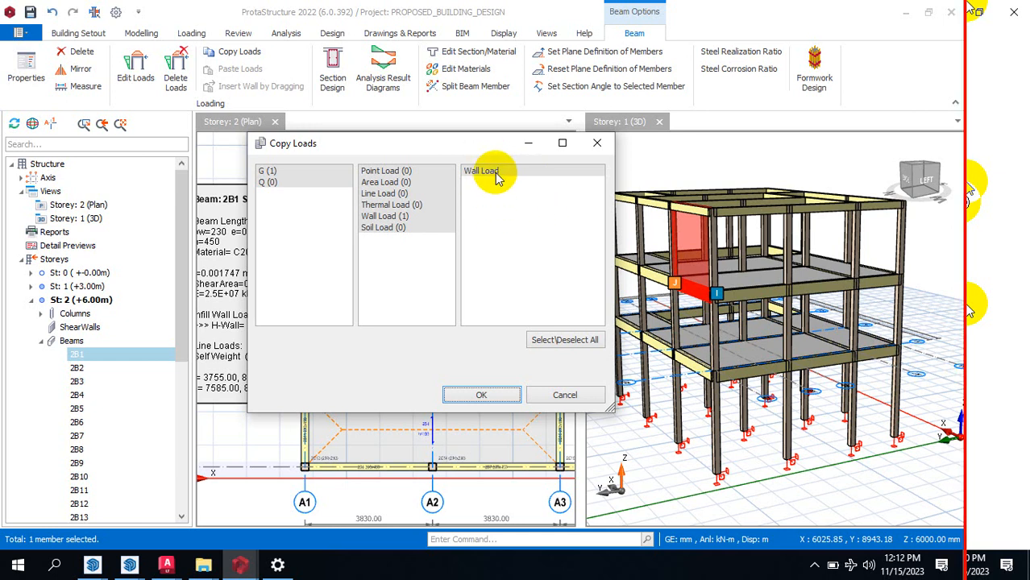
click(490, 394)
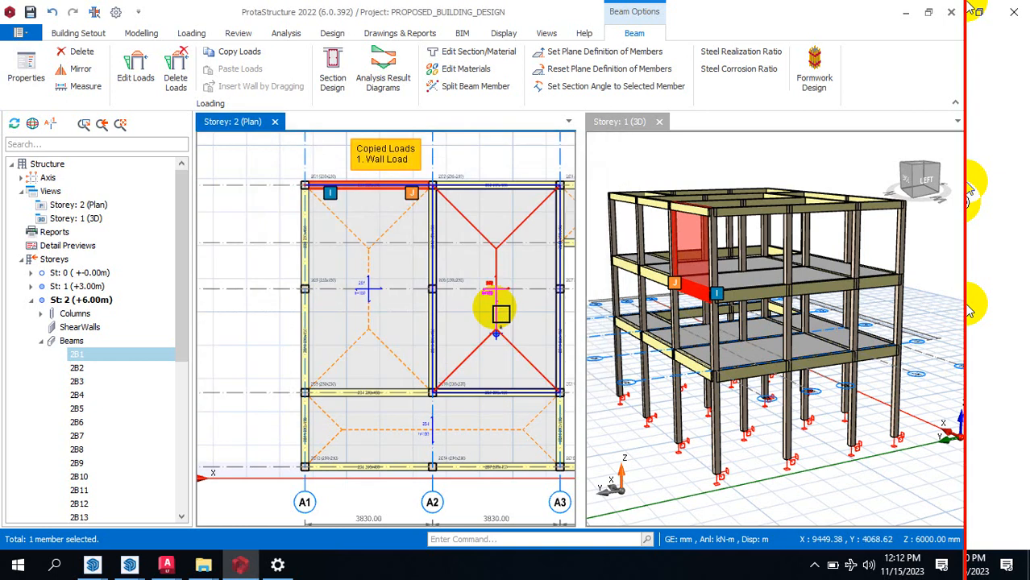
Step: Select the storey 2 framing across the whole plan, paste the copied wall load onto its beams and clear the selection
scroll(288, 172, down, 3)
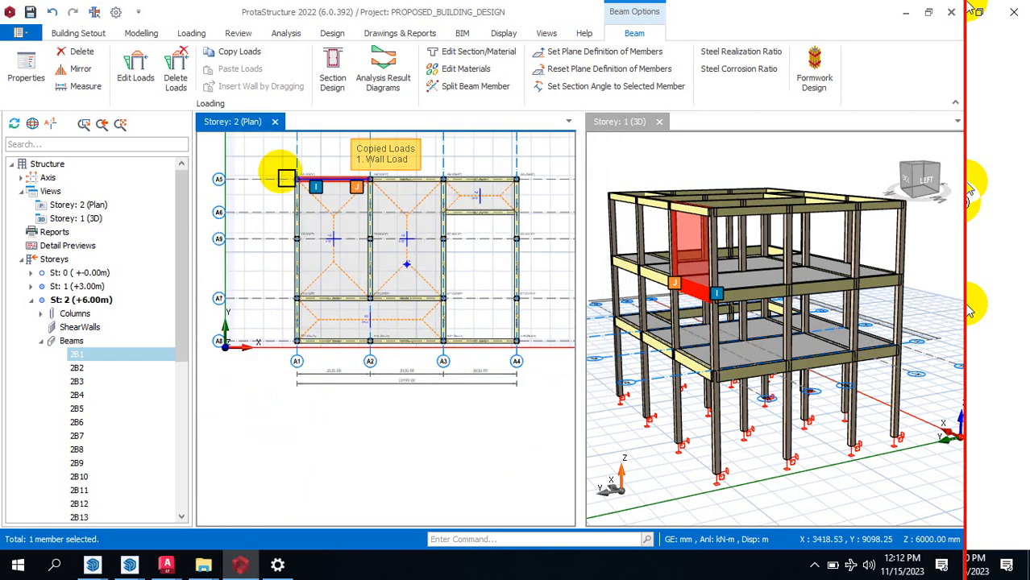
drag(258, 162, 529, 357)
right_click(523, 250)
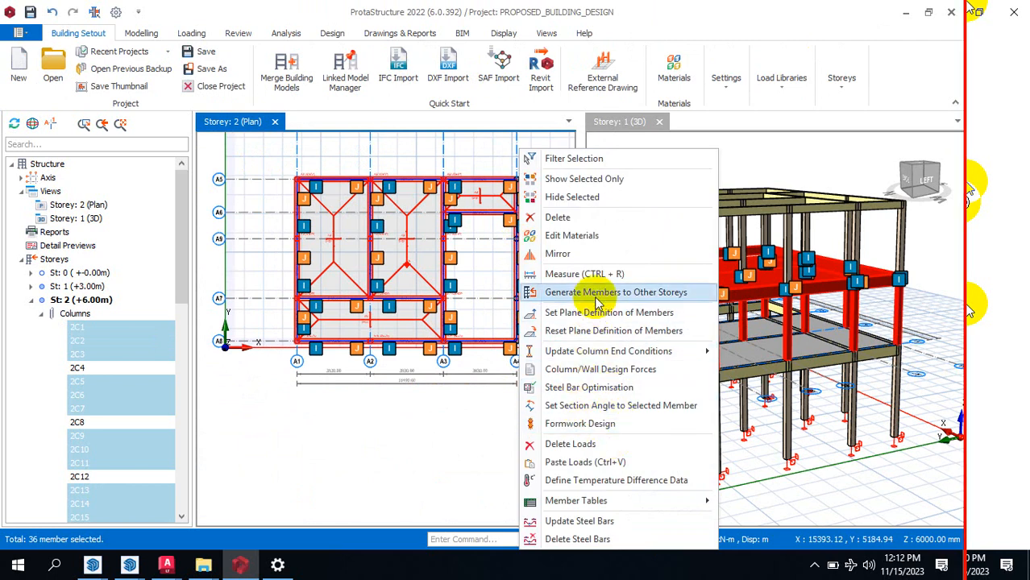
click(615, 464)
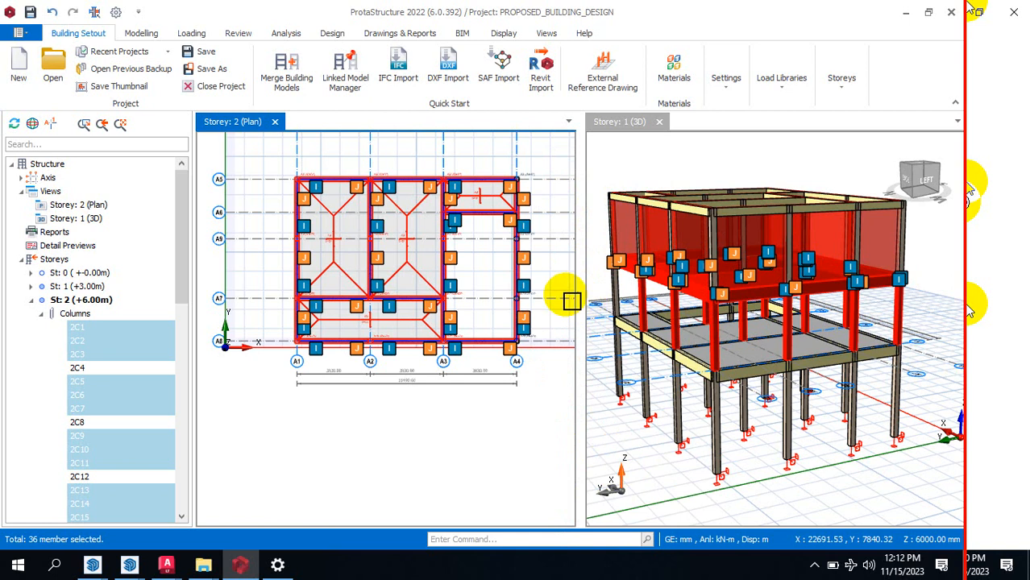
key(Escape)
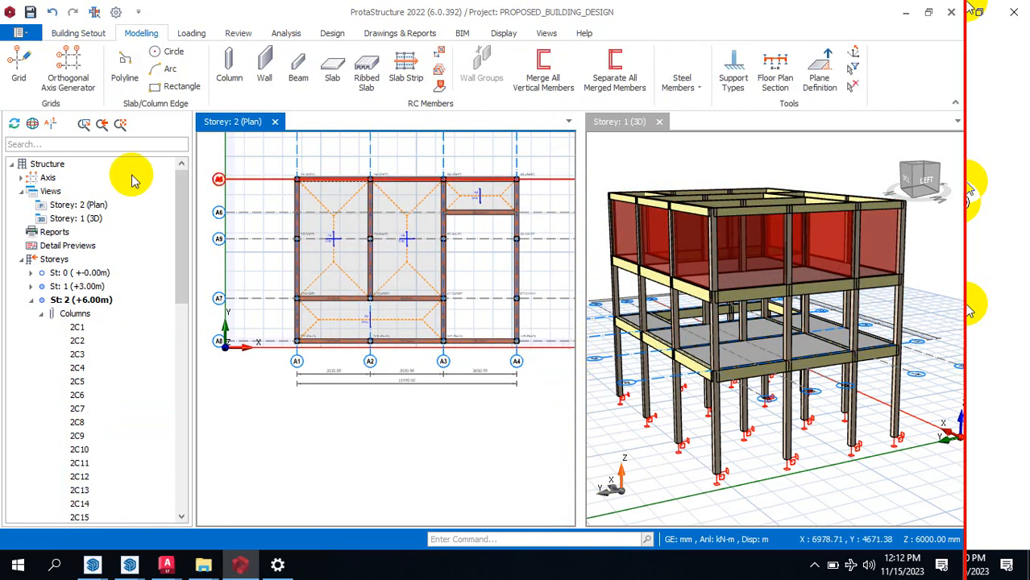
Step: Collapse the column and beam lists of storey 2 and switch the plan view to storey 1 (+3.00m)
click(41, 313)
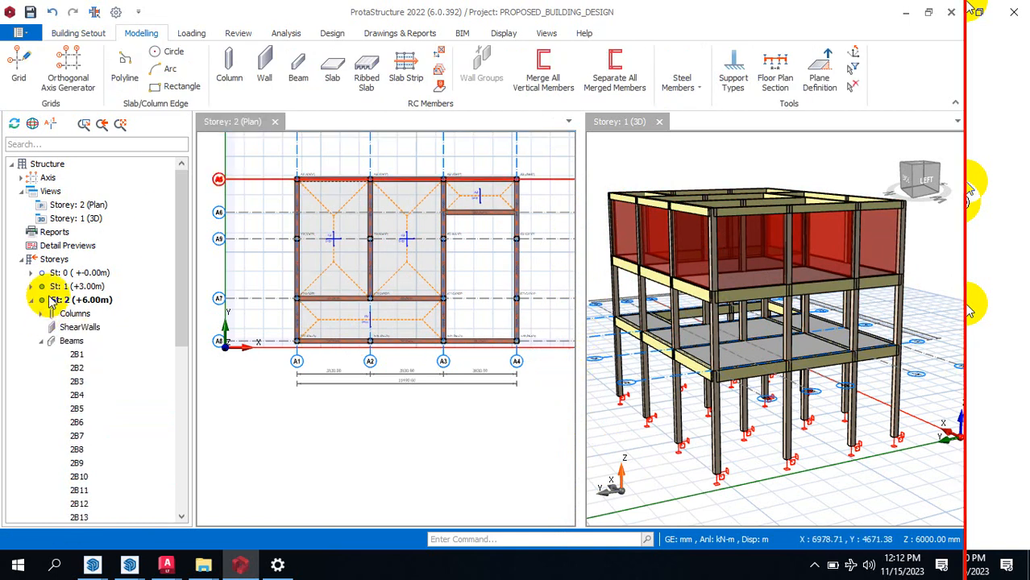
click(41, 342)
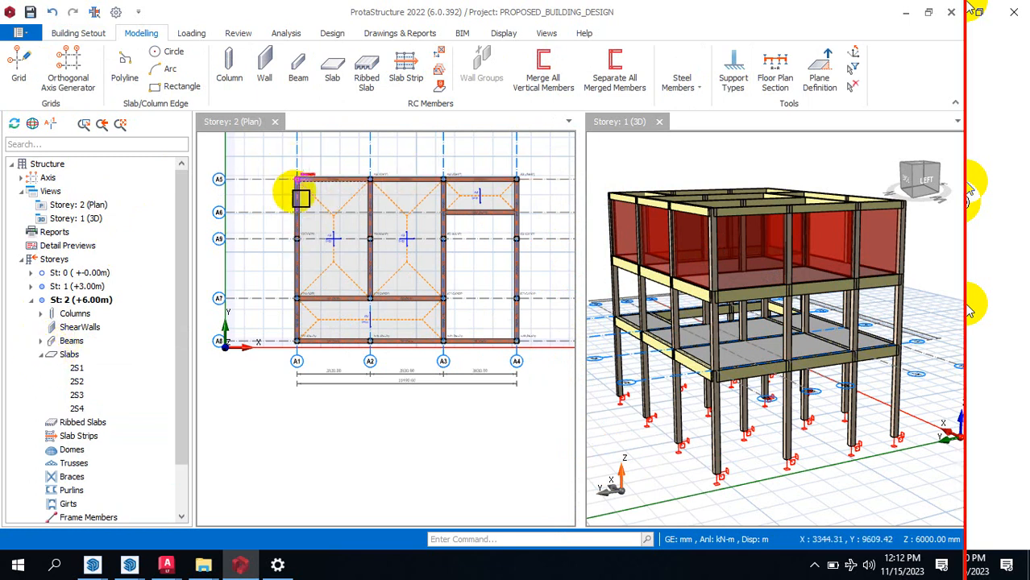
scroll(103, 391, down, 2)
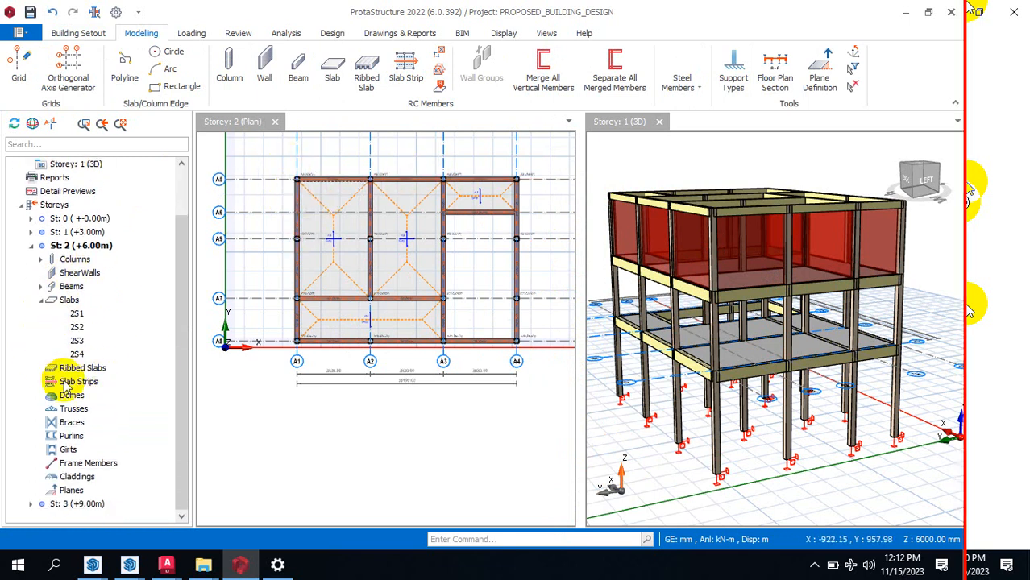
scroll(67, 288, up, 1)
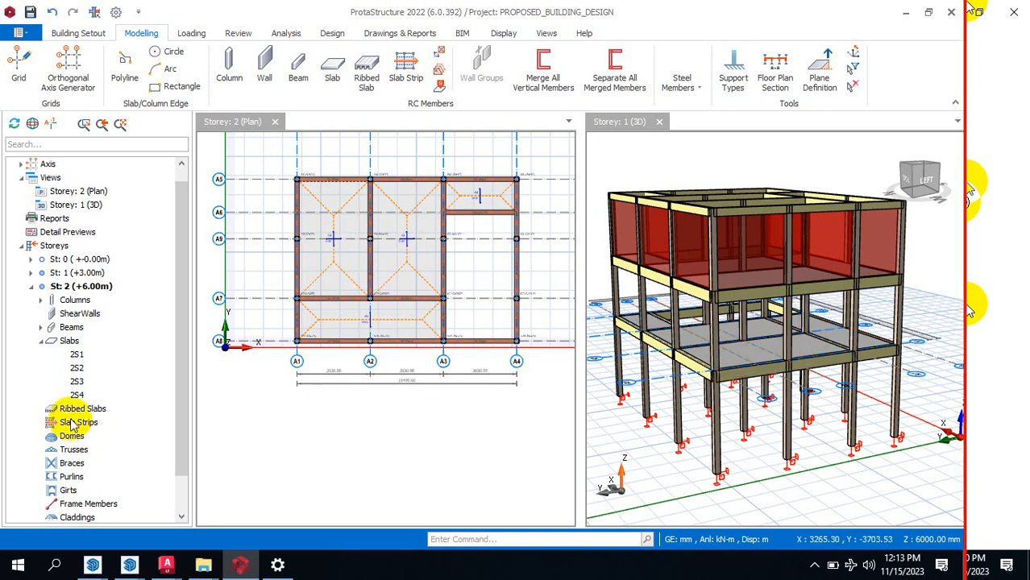
double_click(69, 278)
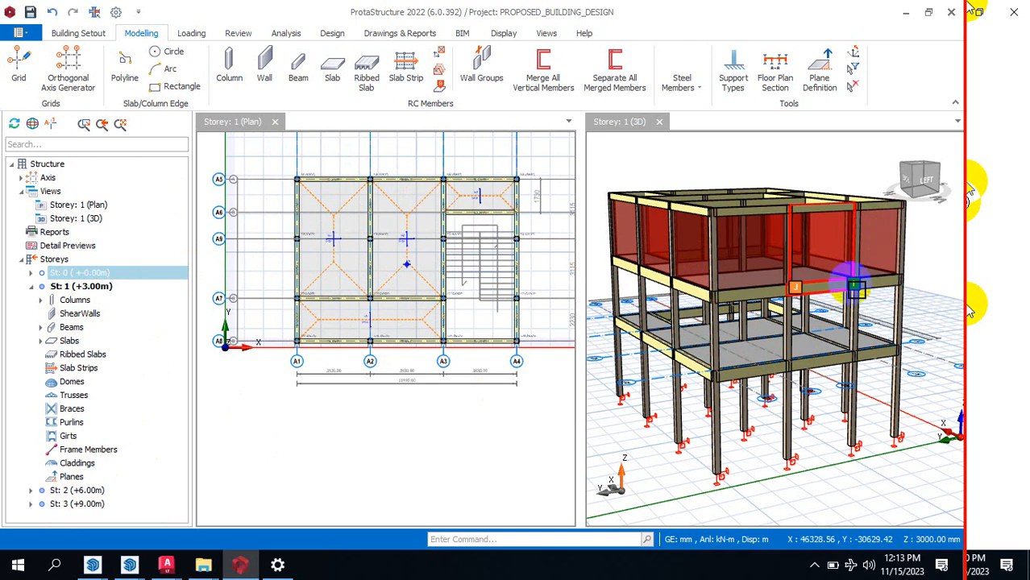
Step: Try to add a wall load labelled Wall Load with a unit weight of 2.87 kN/m2 to storey 1 beam 1B1
click(338, 179)
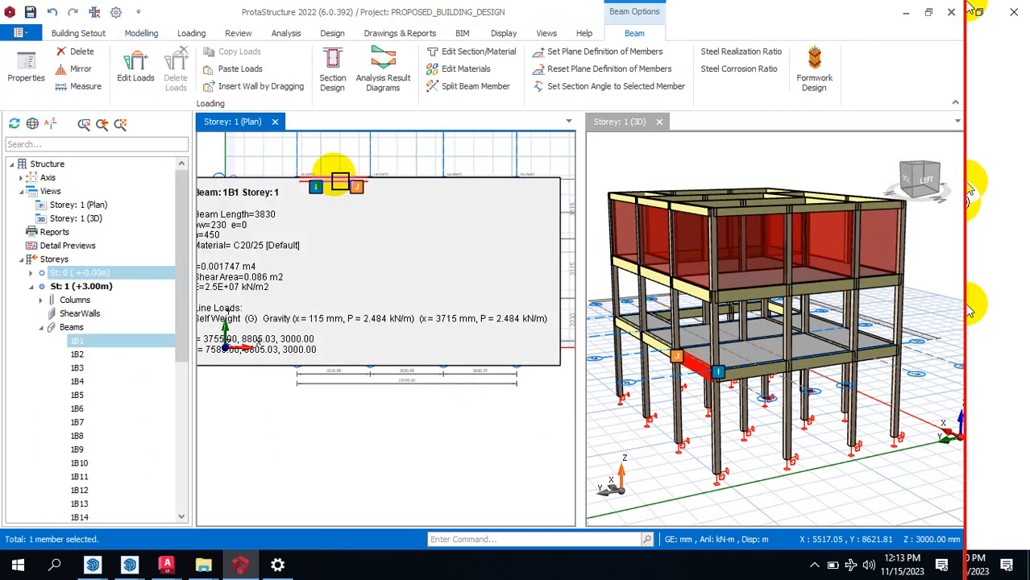
right_click(339, 181)
click(418, 182)
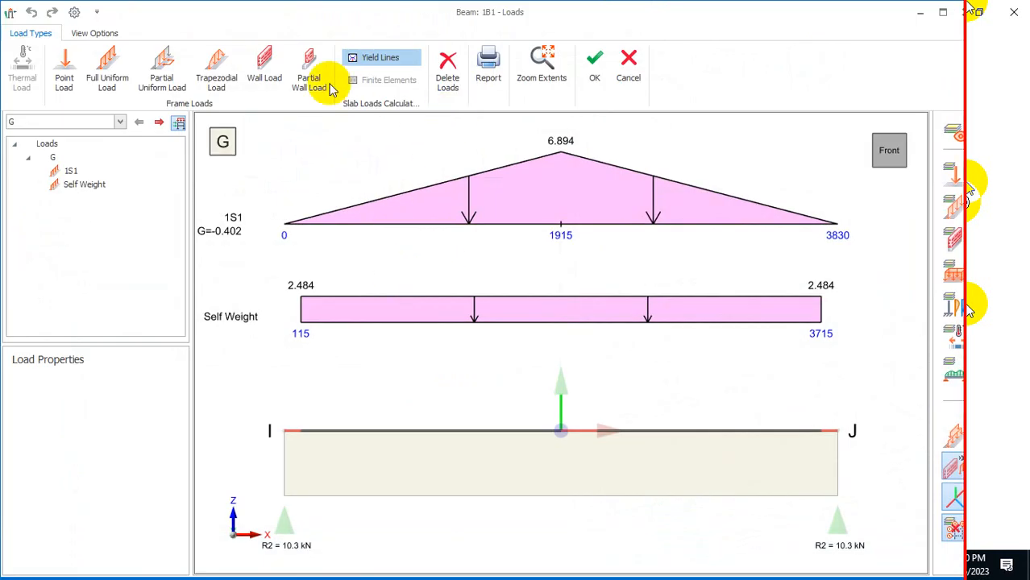
click(262, 69)
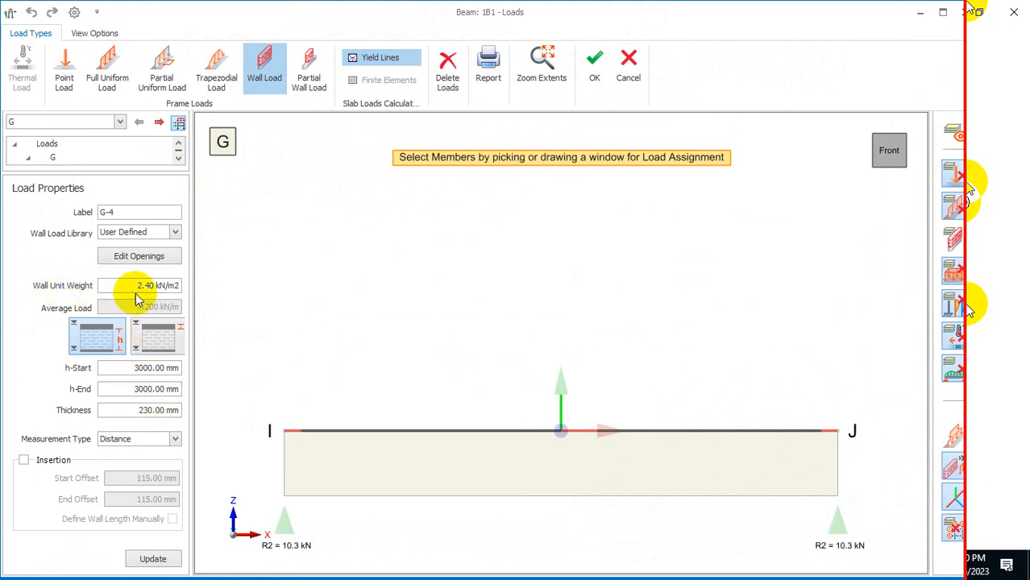
double_click(135, 288)
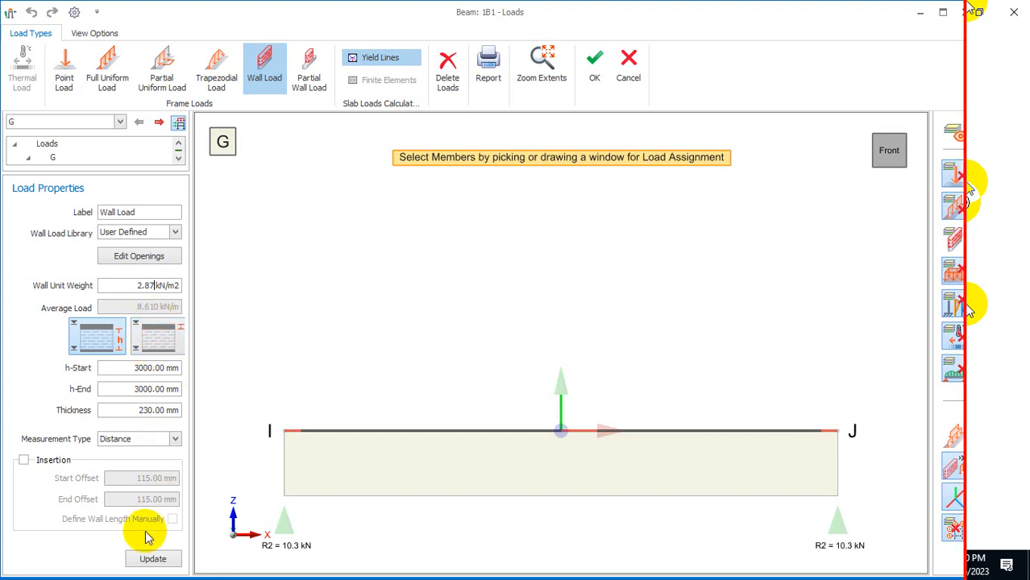
click(597, 75)
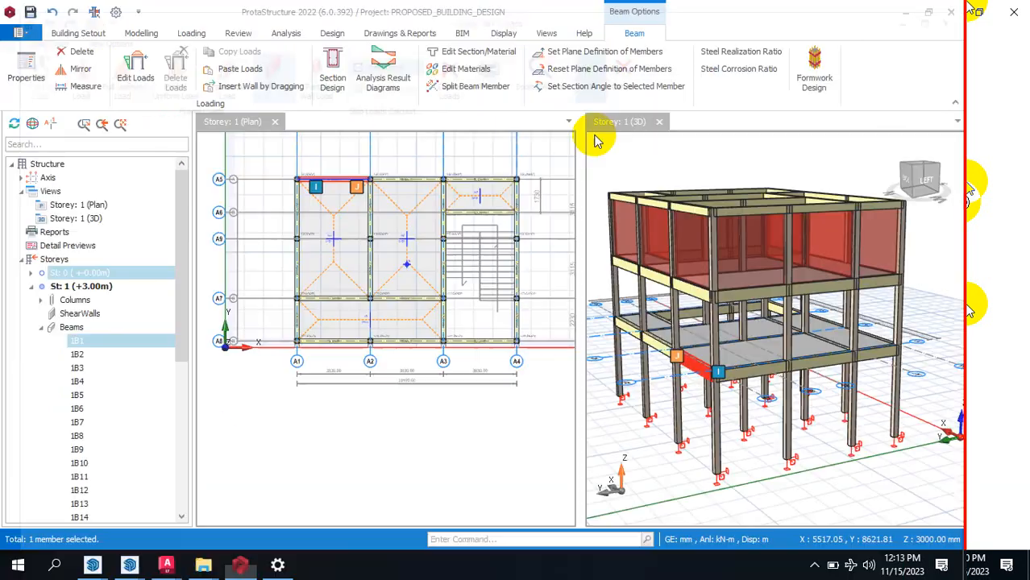
Step: Reopen the load editor of beam 1B1 and try again to apply the 2.87 kN/m2 wall load to the beam
scroll(330, 167, up, 4)
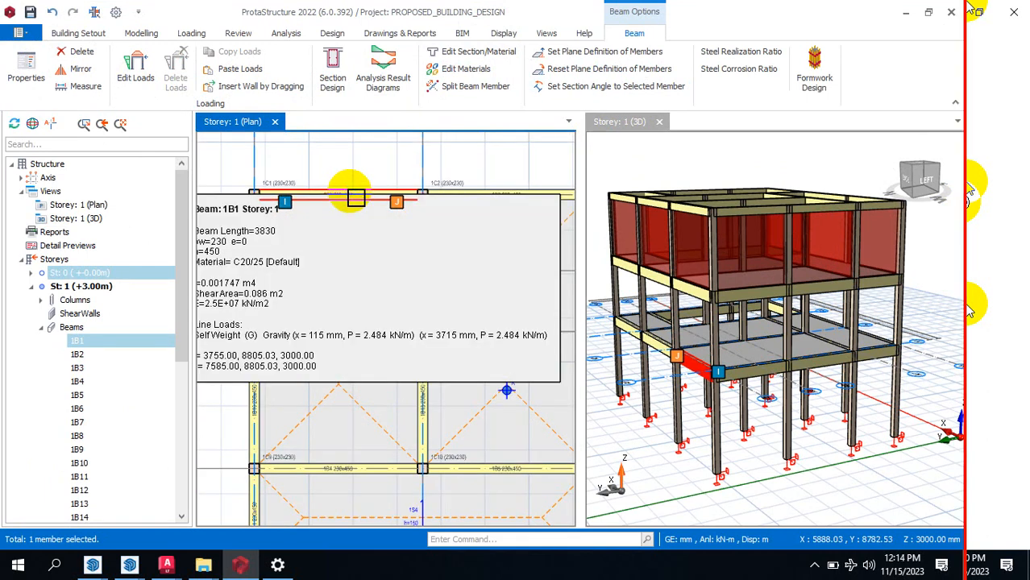
right_click(346, 196)
click(427, 179)
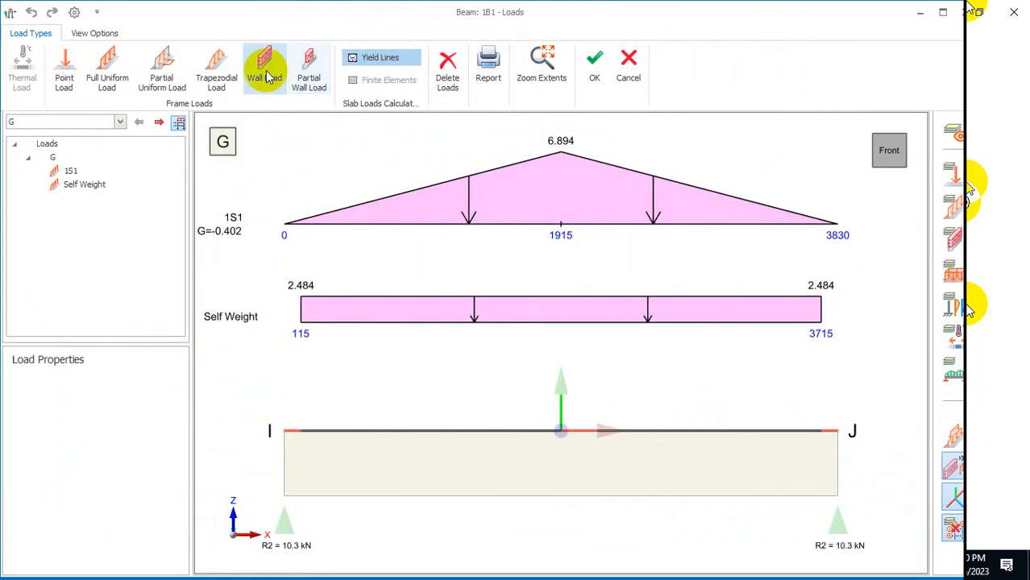
click(268, 78)
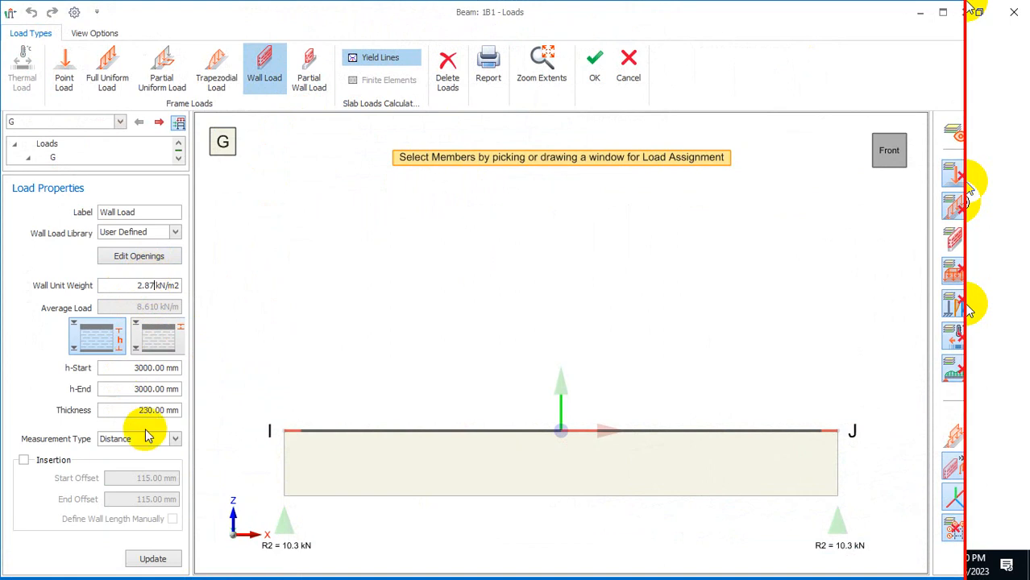
click(498, 436)
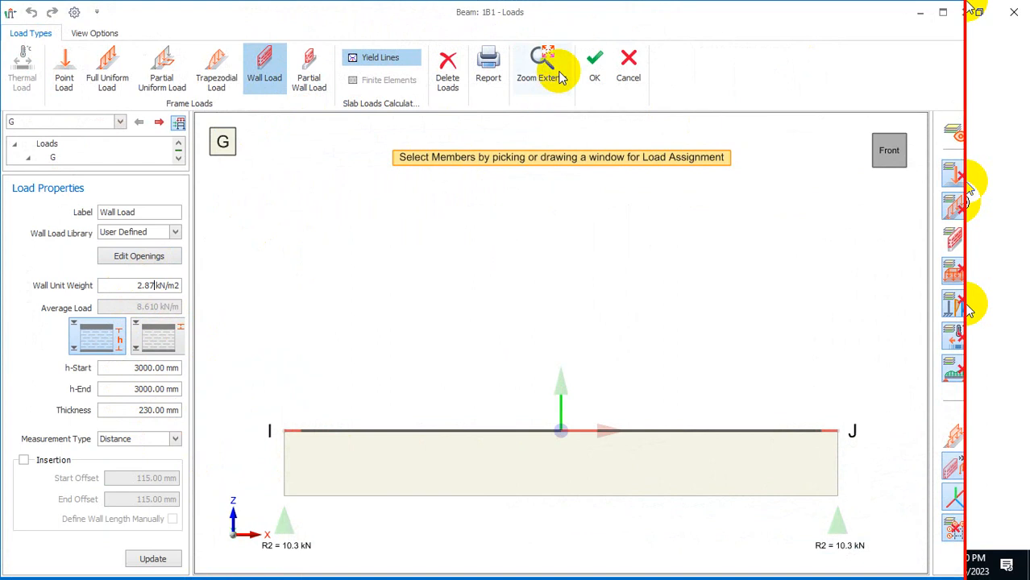
click(594, 60)
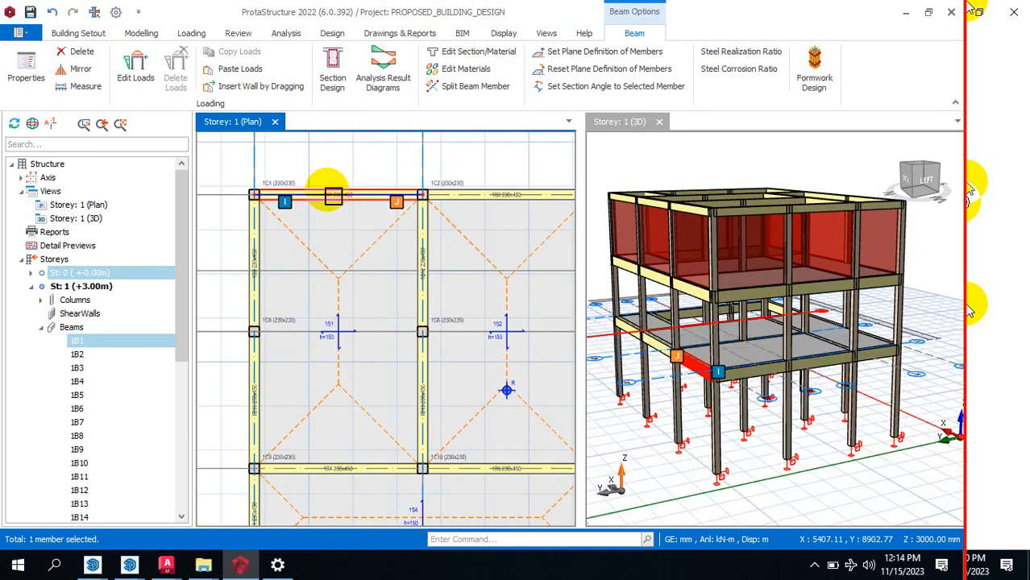
Step: Assign a wall load labelled Wall Load, with 2.87 kN/m2 unit weight, to beam 1B1 and accept the beam's loads
mouse_move(329, 191)
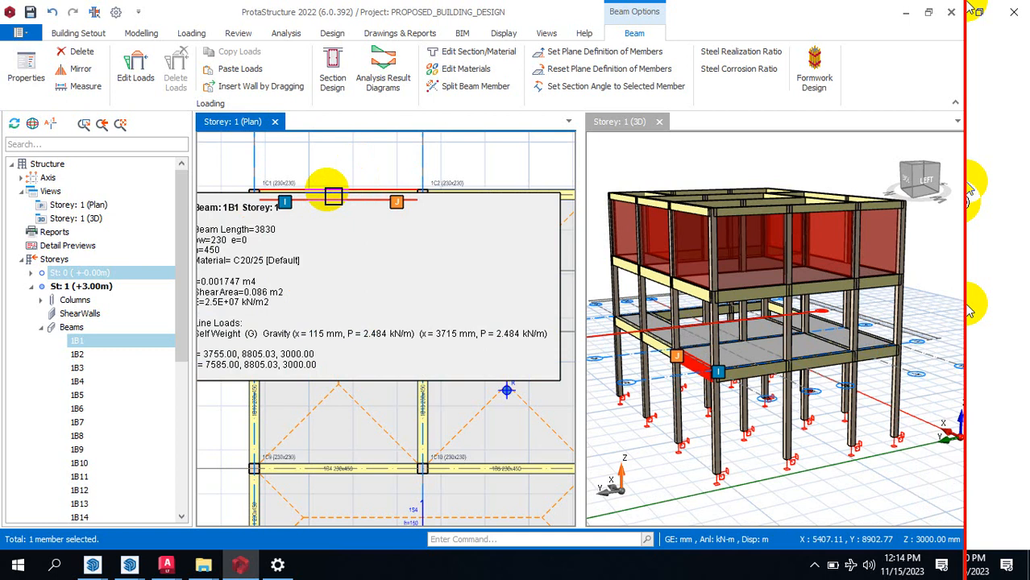
right_click(331, 193)
click(387, 183)
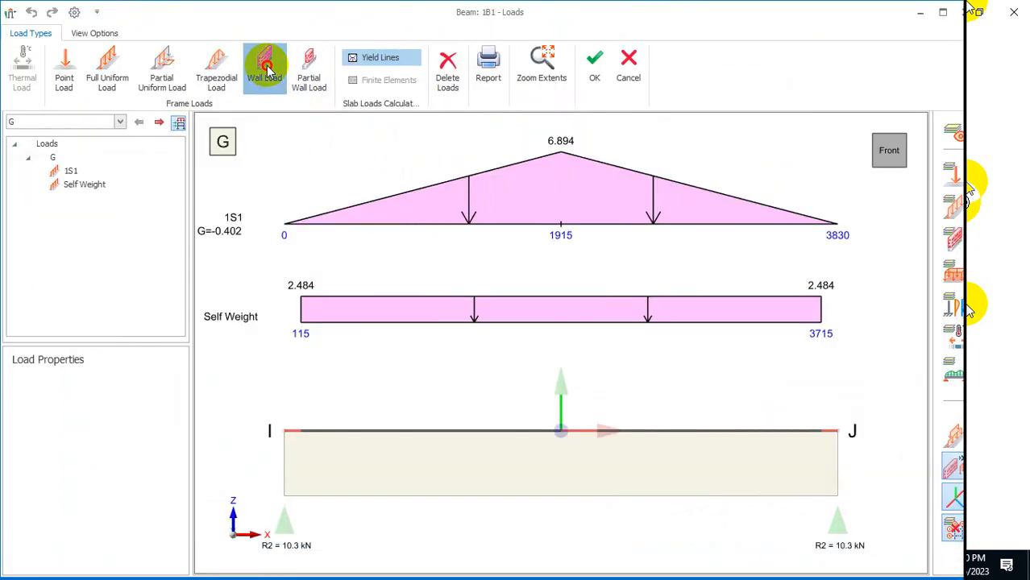
click(264, 70)
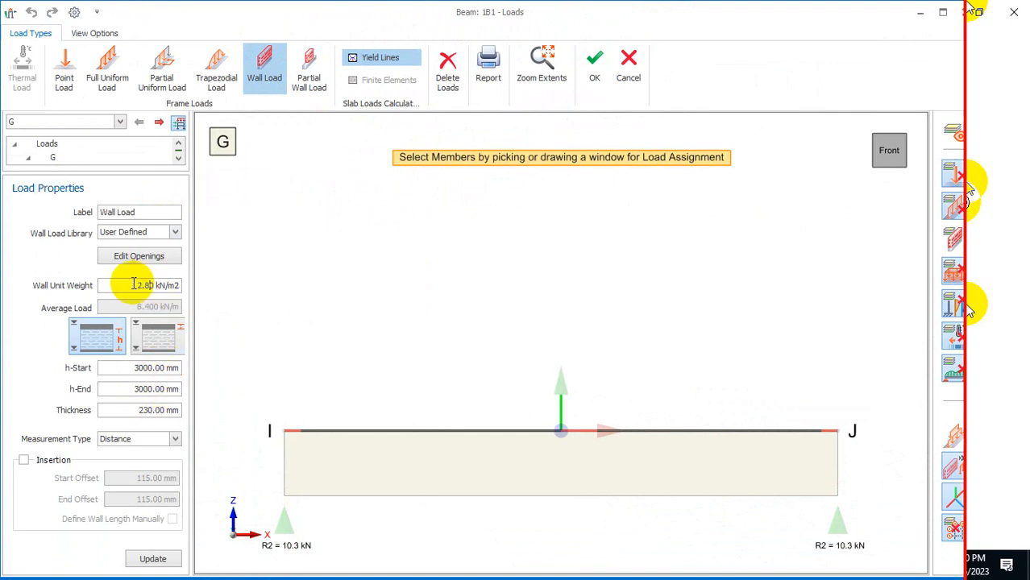
click(516, 435)
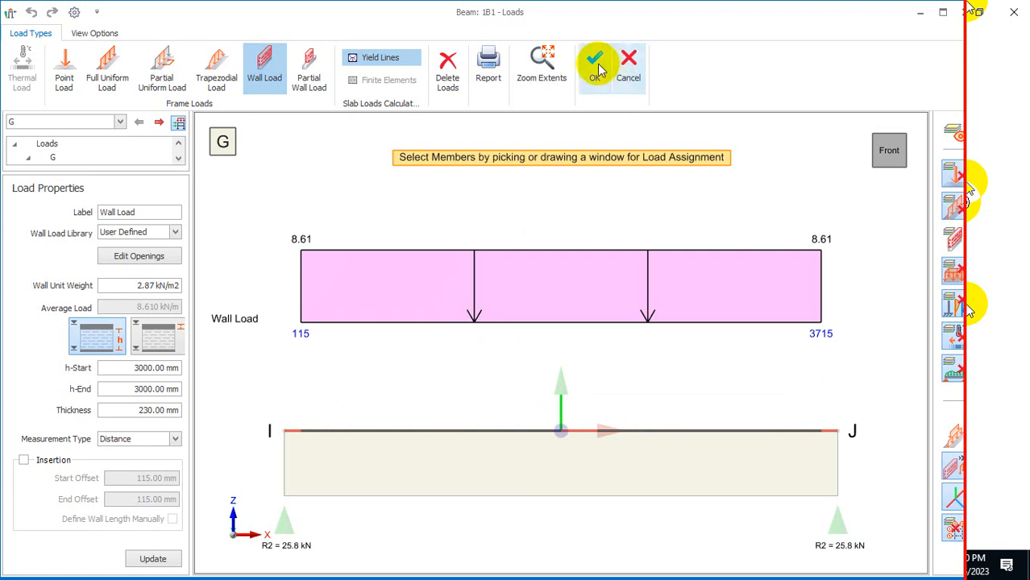
click(595, 64)
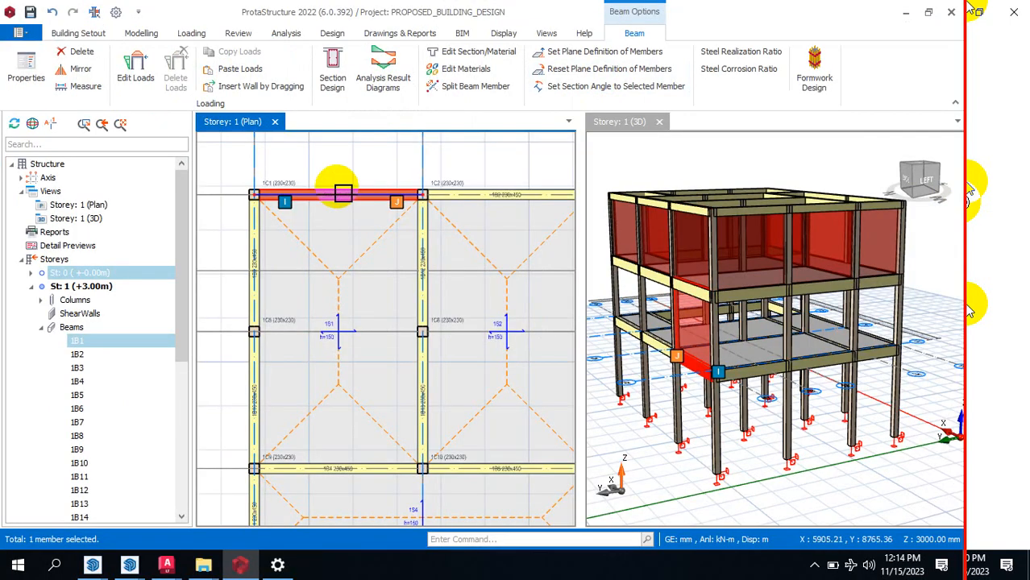
Step: Copy the wall load from storey 1 beam 1B1
right_click(344, 194)
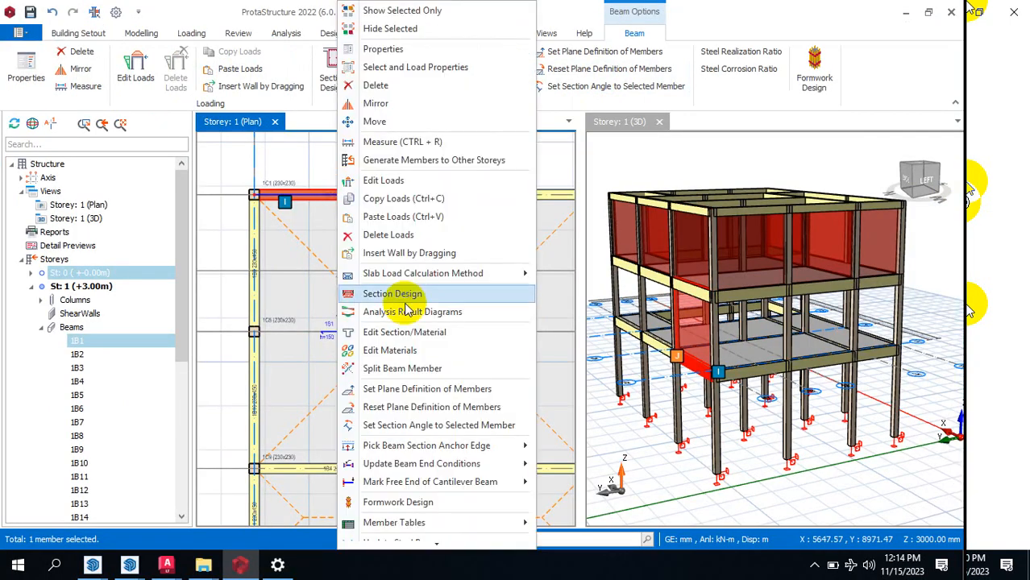
click(405, 204)
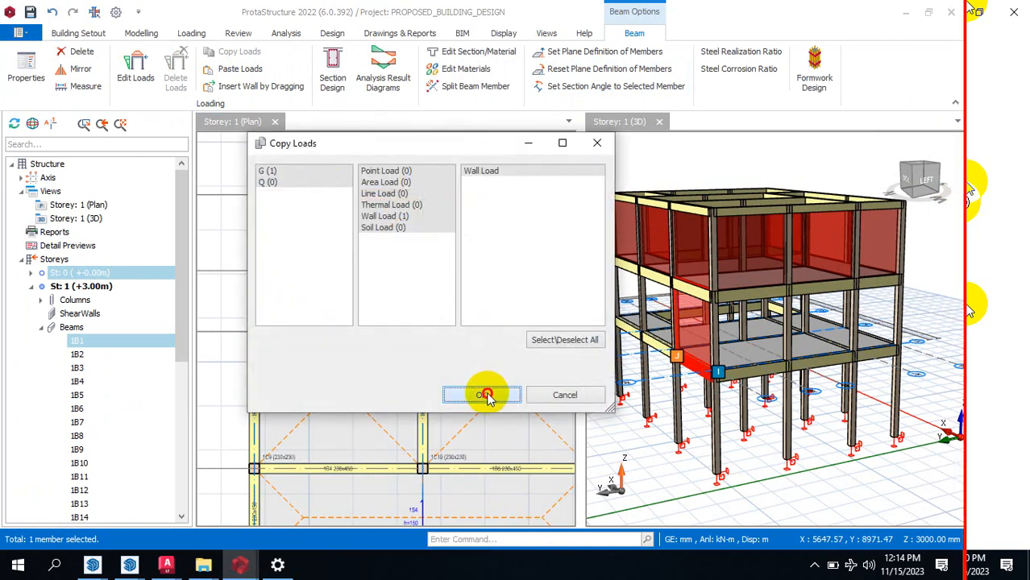
click(483, 392)
Step: Paste the copied wall load onto all the beams of storey 1 and clear the selection
scroll(333, 204, down, 5)
drag(277, 173, 525, 368)
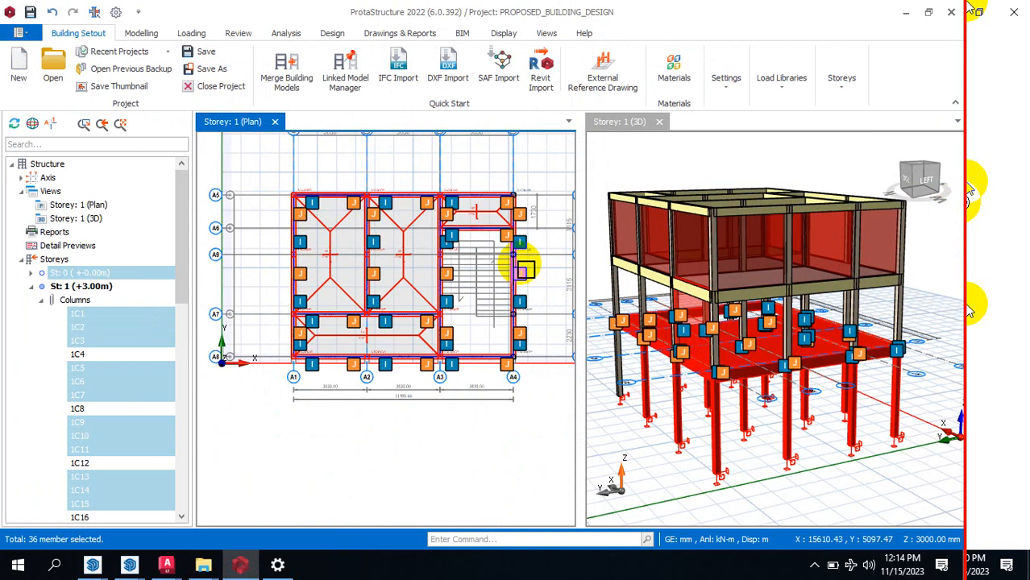
right_click(518, 262)
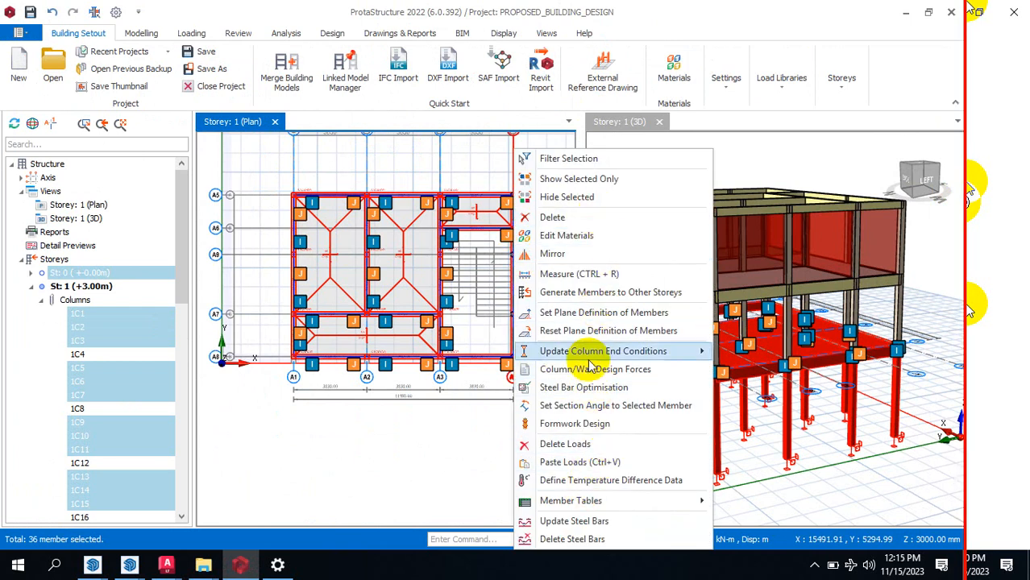
click(593, 462)
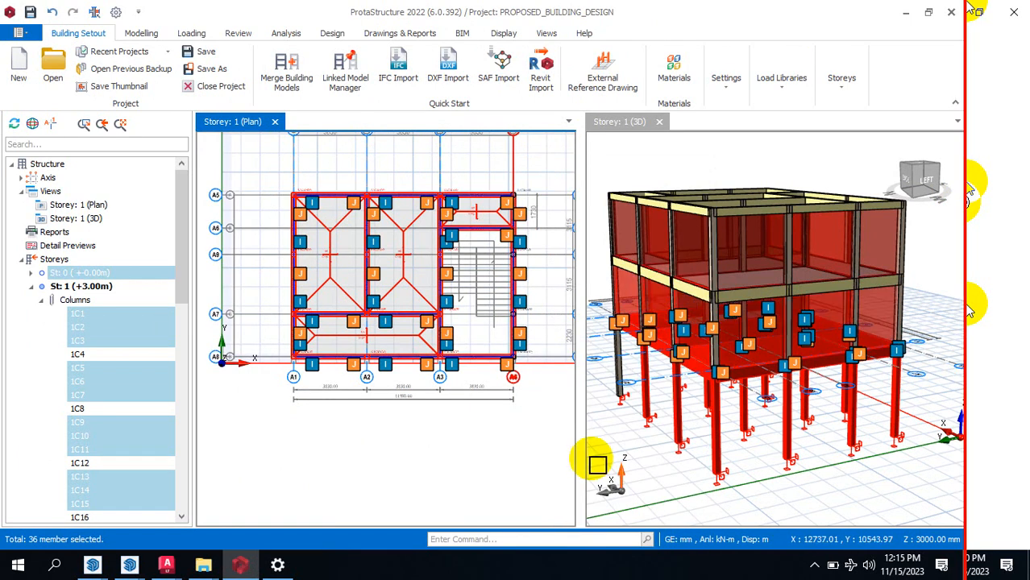
click(436, 409)
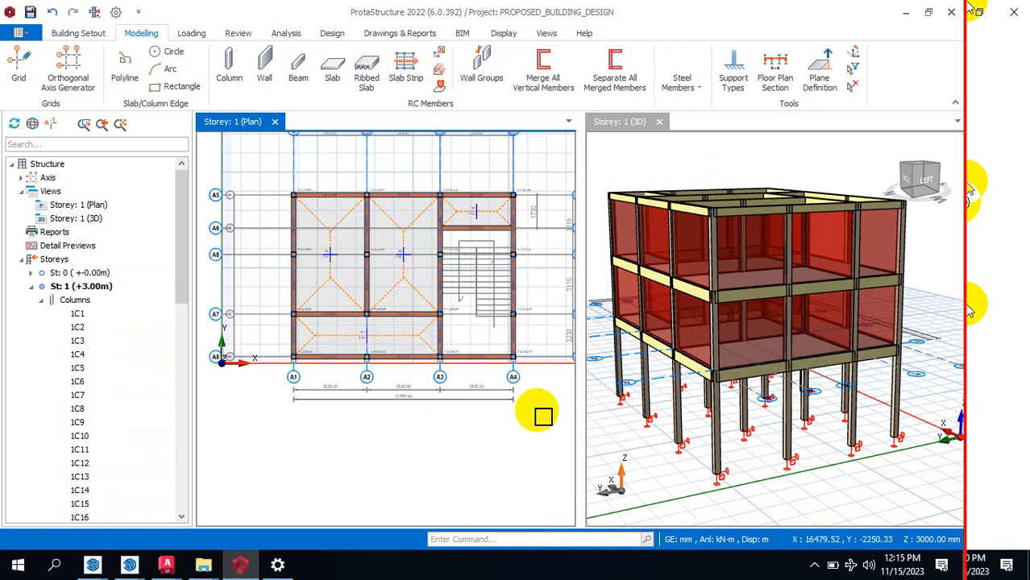
scroll(675, 321, down, 3)
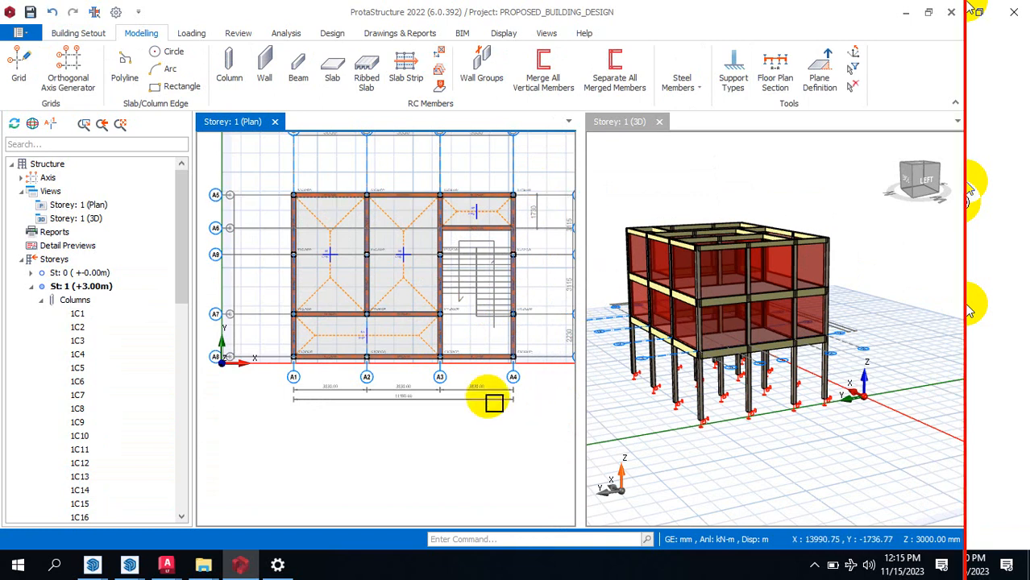
scroll(287, 196, up, 3)
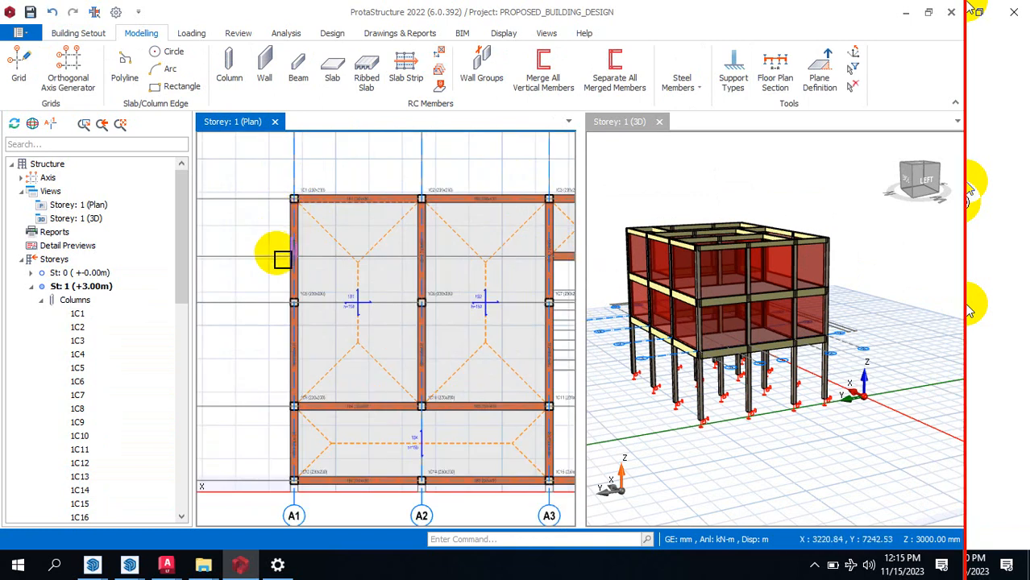
Step: Collapse the column, beam and slab lists of storey 1 and switch the plan view to storey 3 (+9.00m)
click(41, 302)
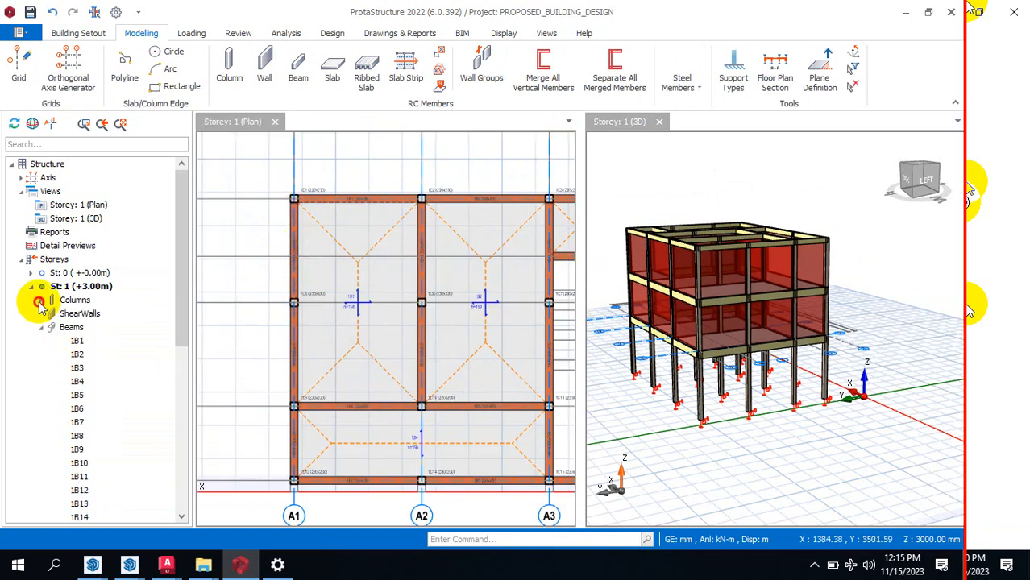
click(40, 331)
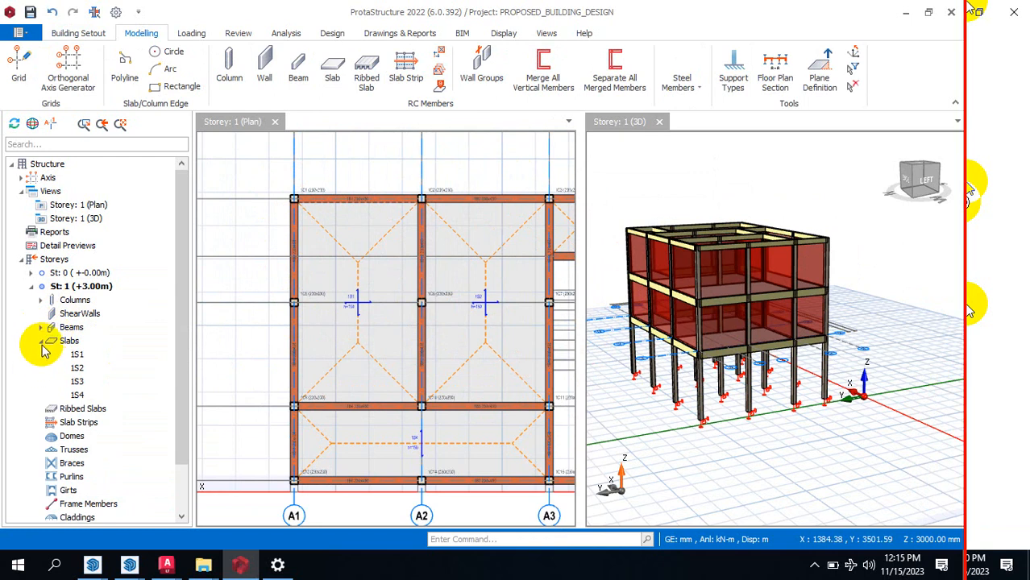
click(41, 341)
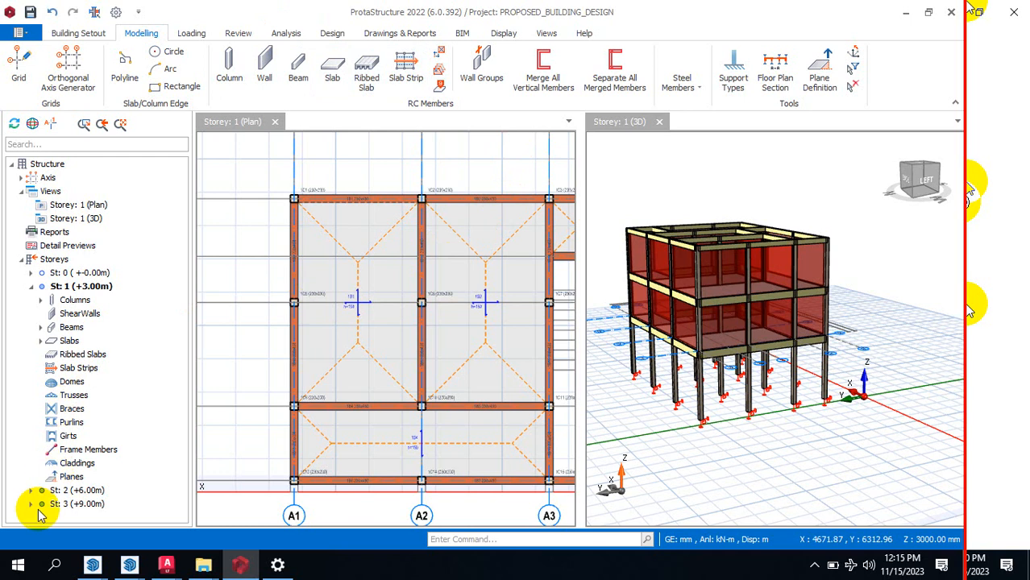
click(78, 506)
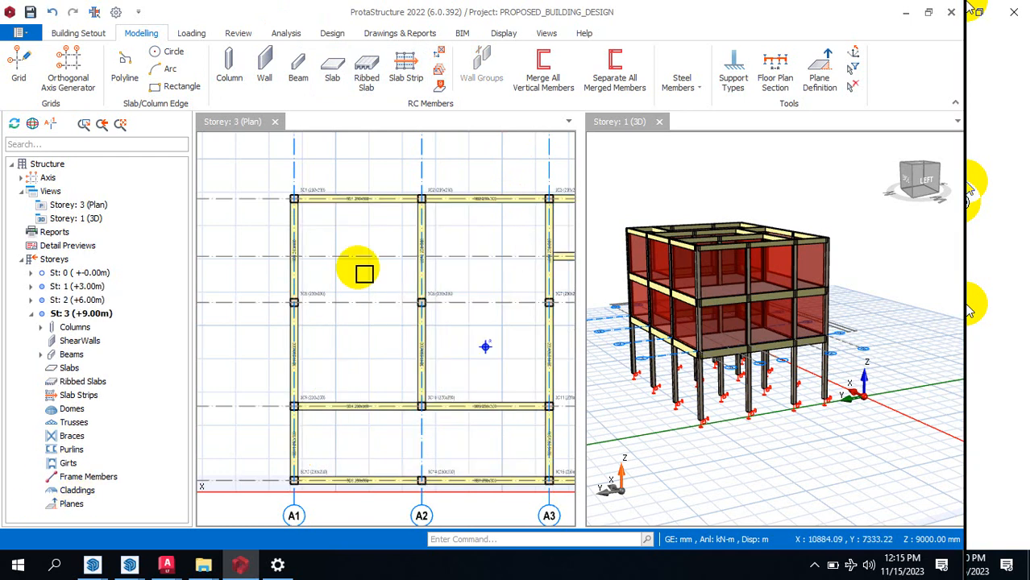
click(390, 209)
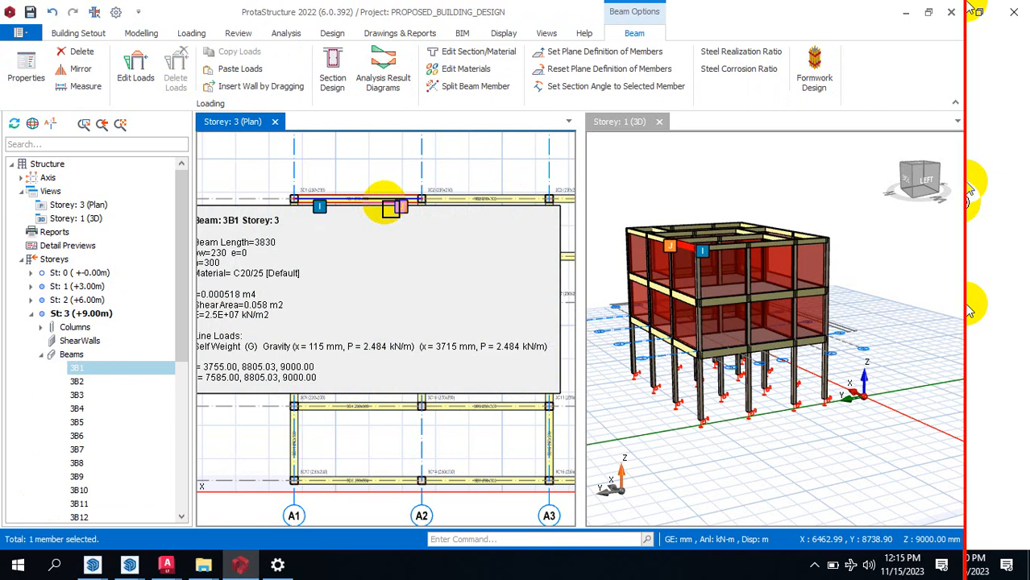
right_click(389, 208)
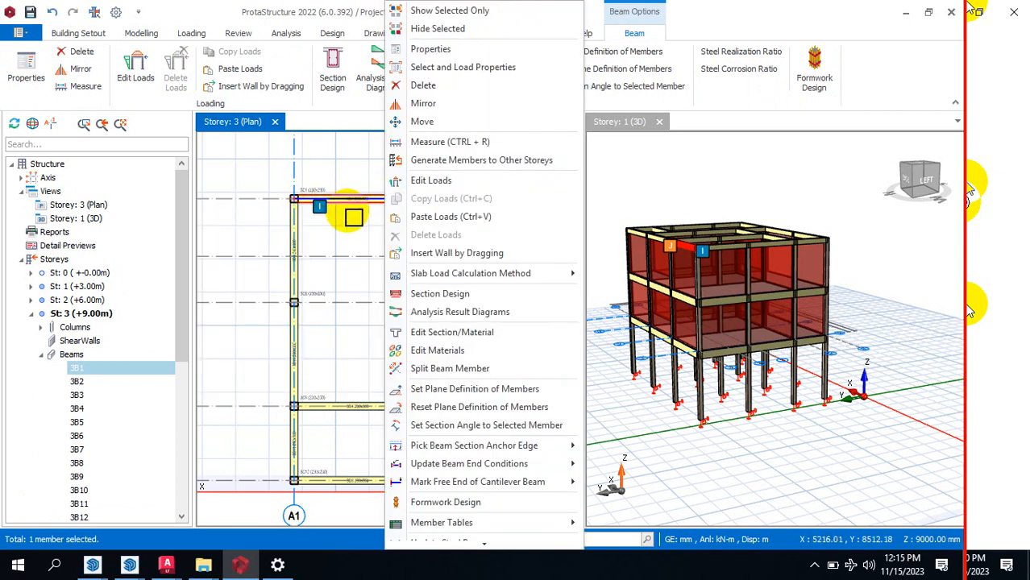
click(340, 242)
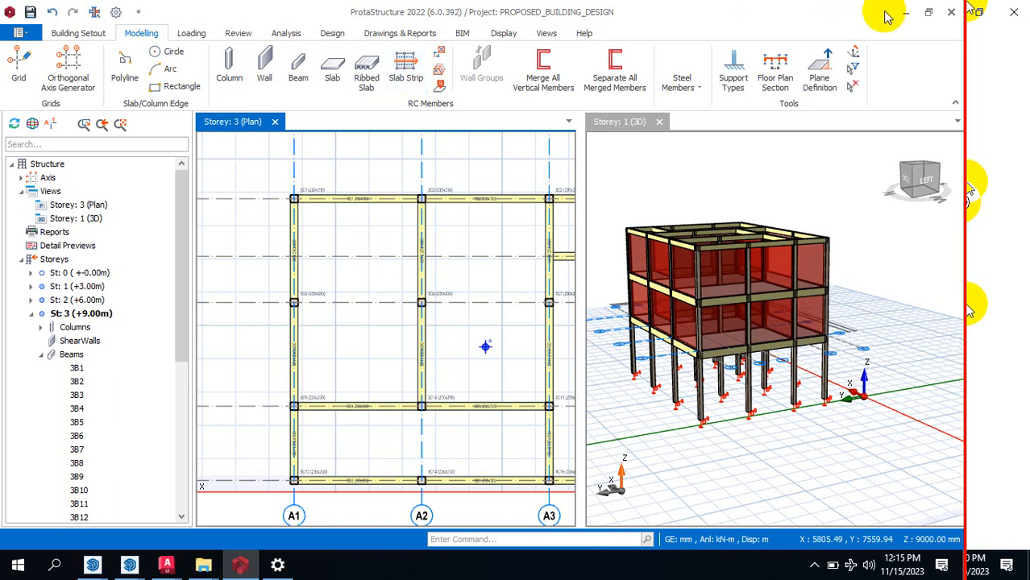
Step: Minimise the open programs and open the roof image from the desktop to read the dead and live load values
click(909, 13)
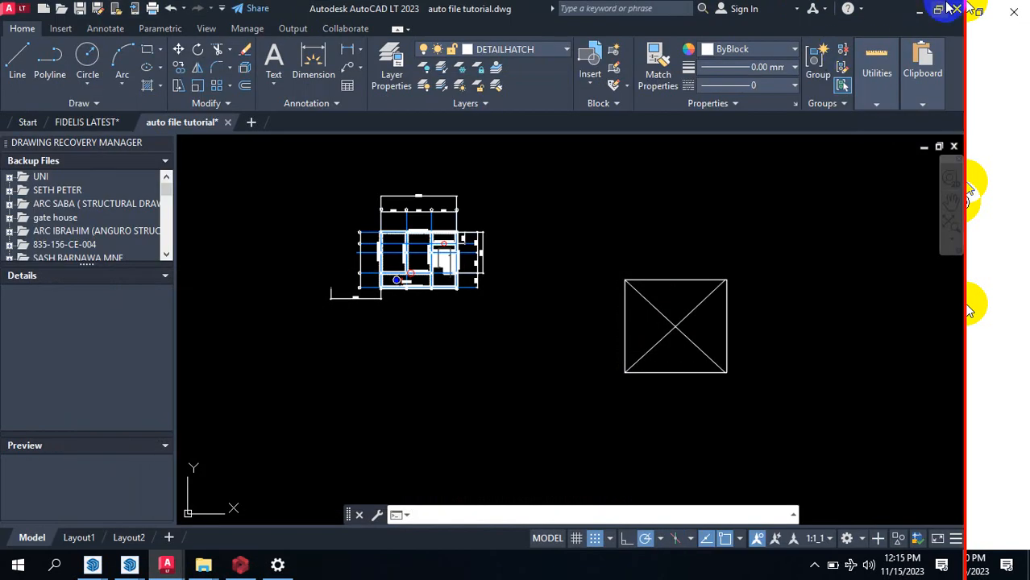
click(924, 10)
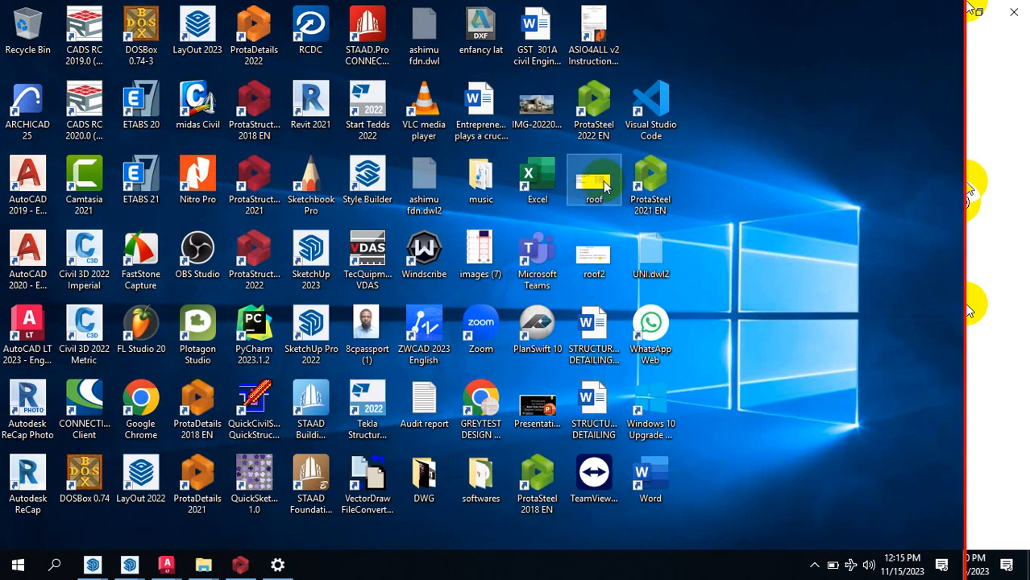
double_click(606, 184)
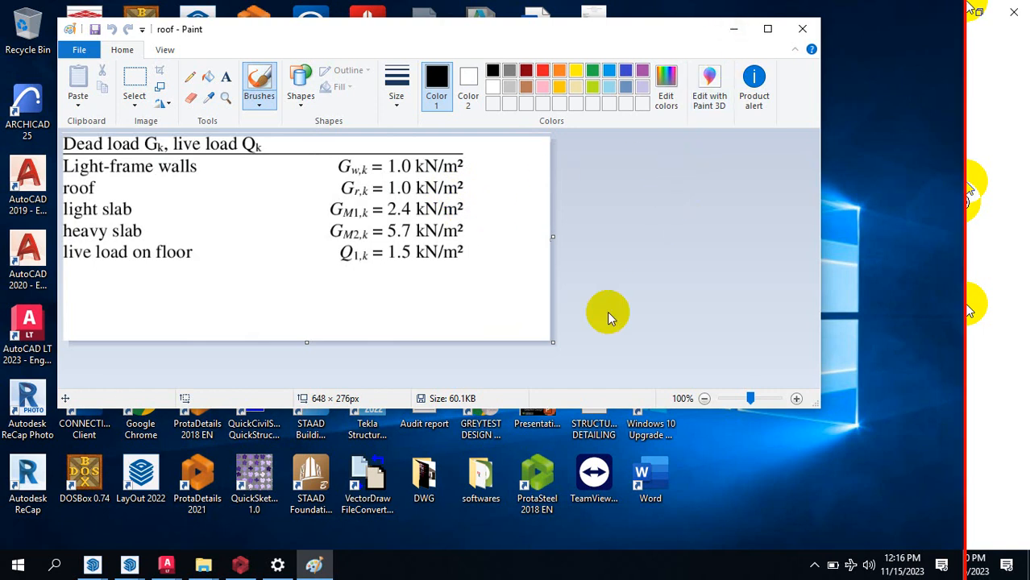
Step: Return to ProtaStructure and open the load editor of storey 3 beam 3B1 to define a wall load
click(240, 566)
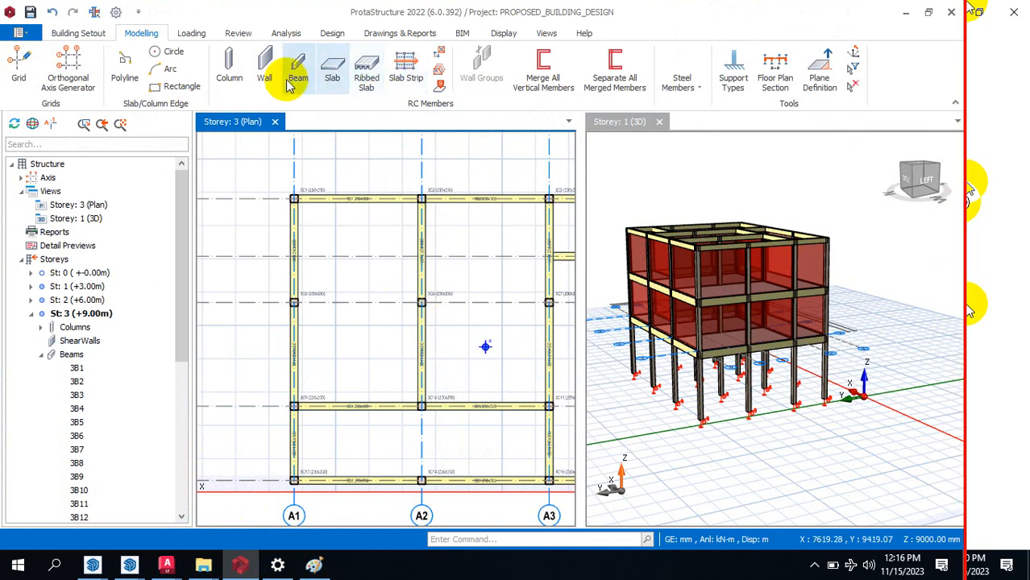
click(387, 198)
right_click(359, 192)
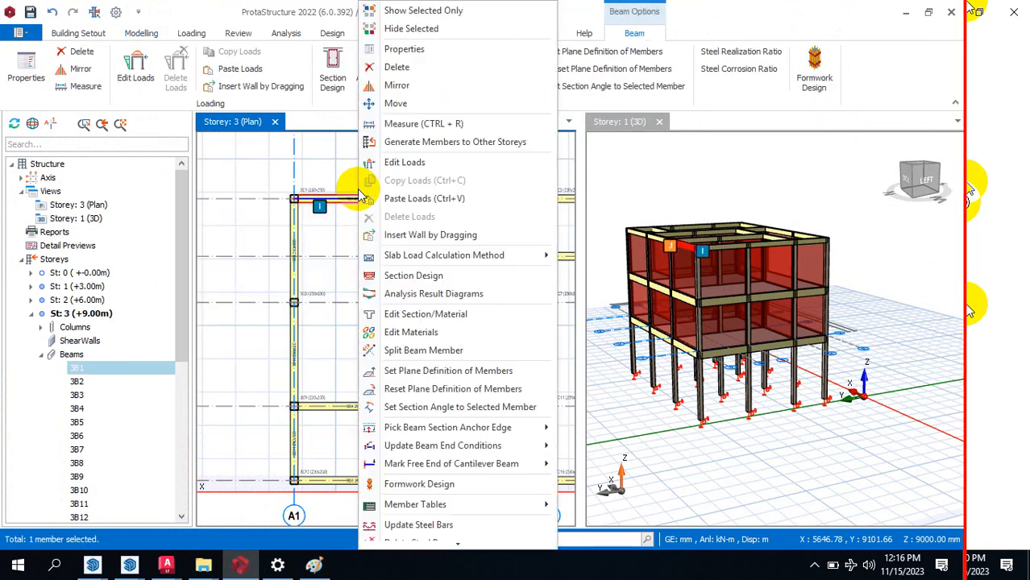
click(414, 162)
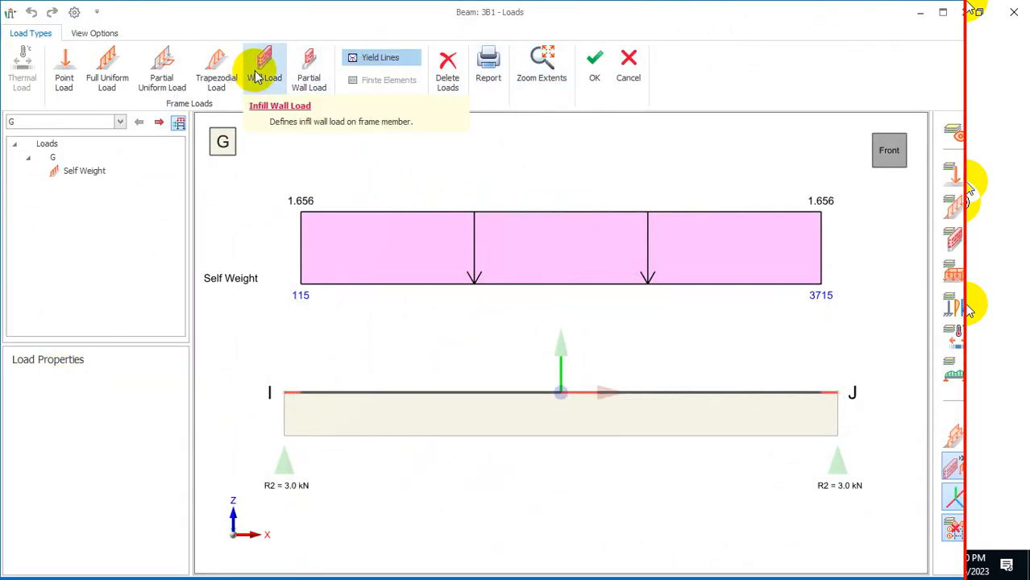
click(282, 80)
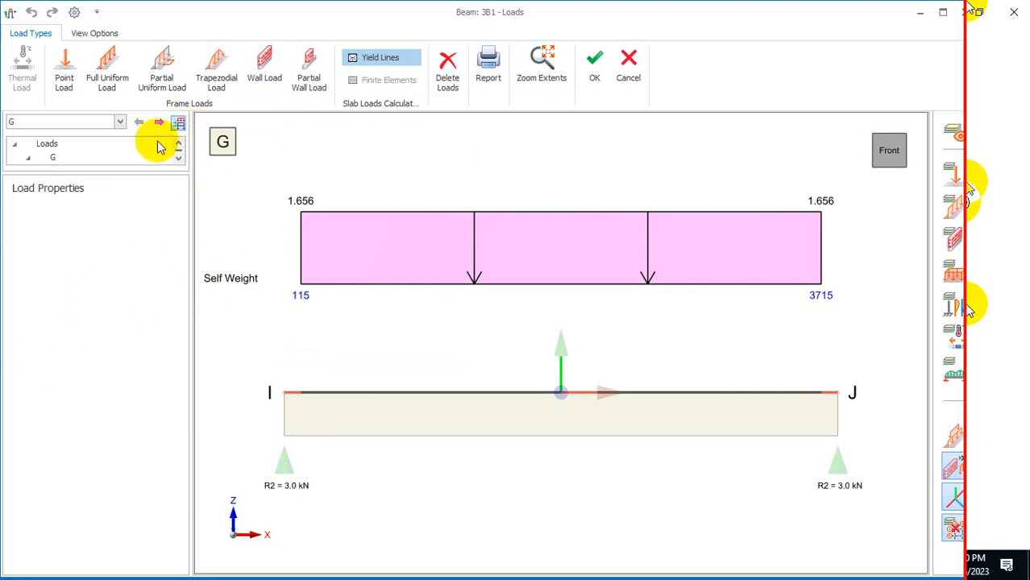
click(263, 71)
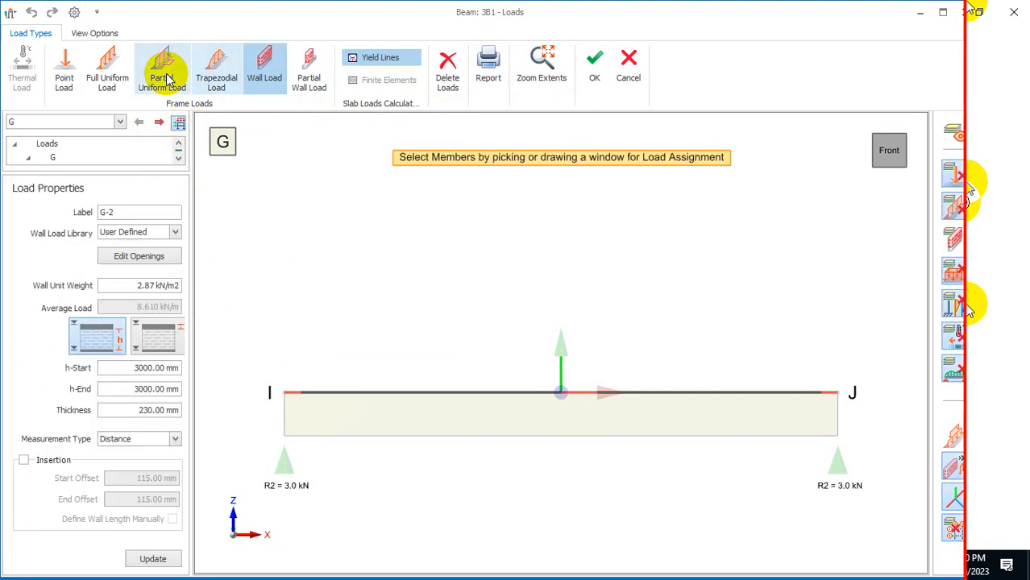
Step: Try to add a wall load labelled Wall Load, 400 mm high with 1.00 kN/m2 unit weight, to beam 3B1
click(125, 372)
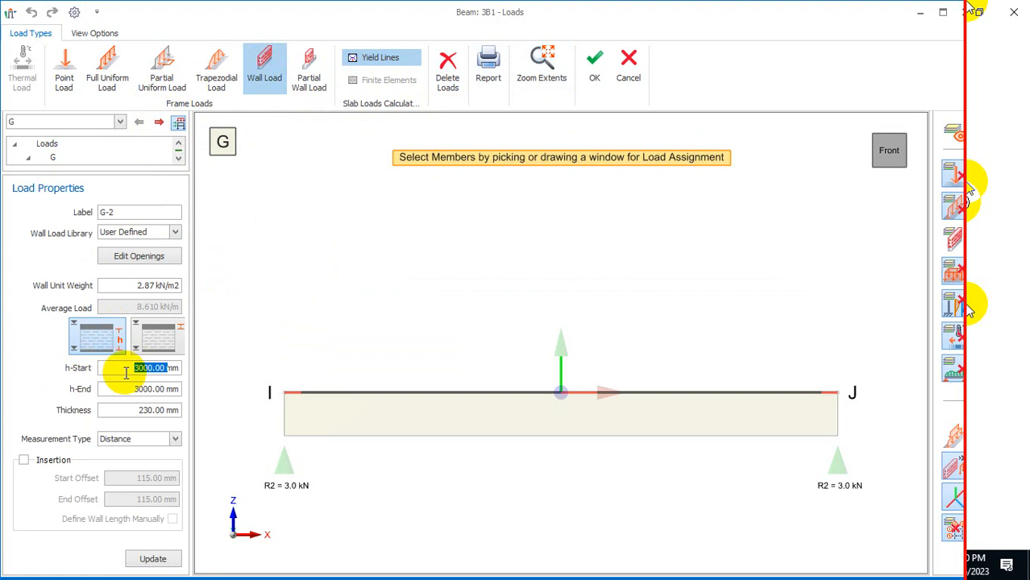
text(4)
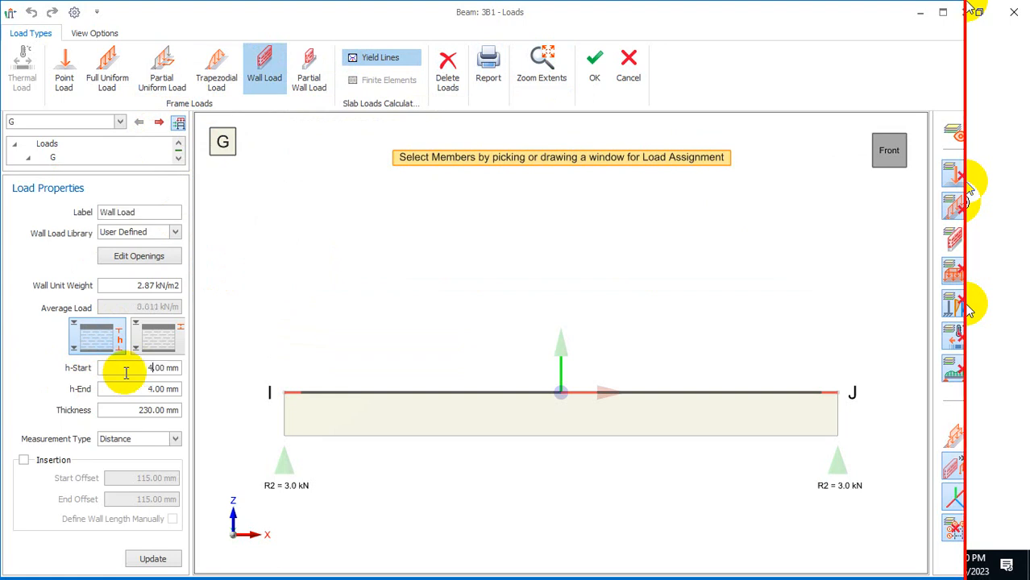
text(00)
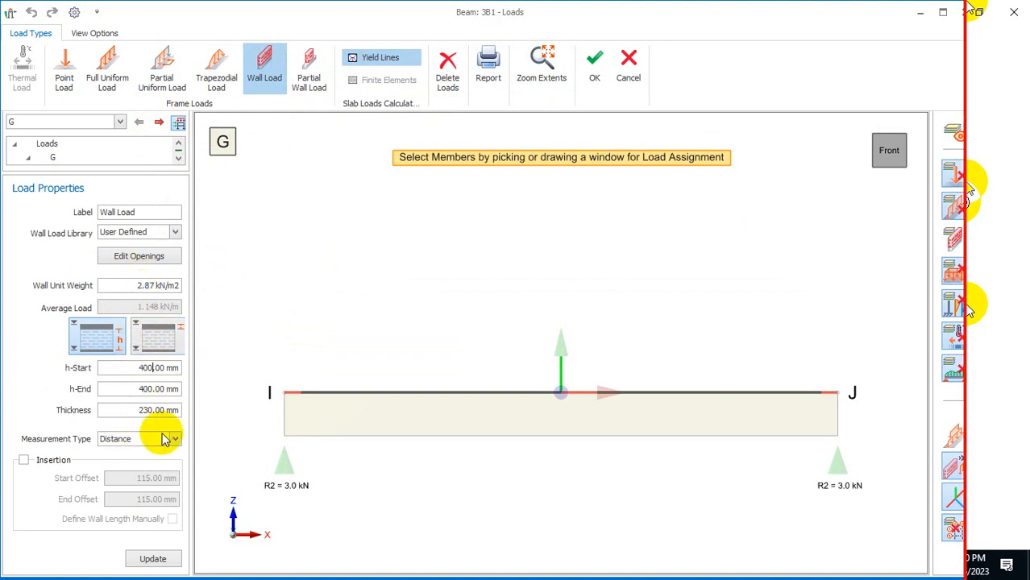
double_click(137, 289)
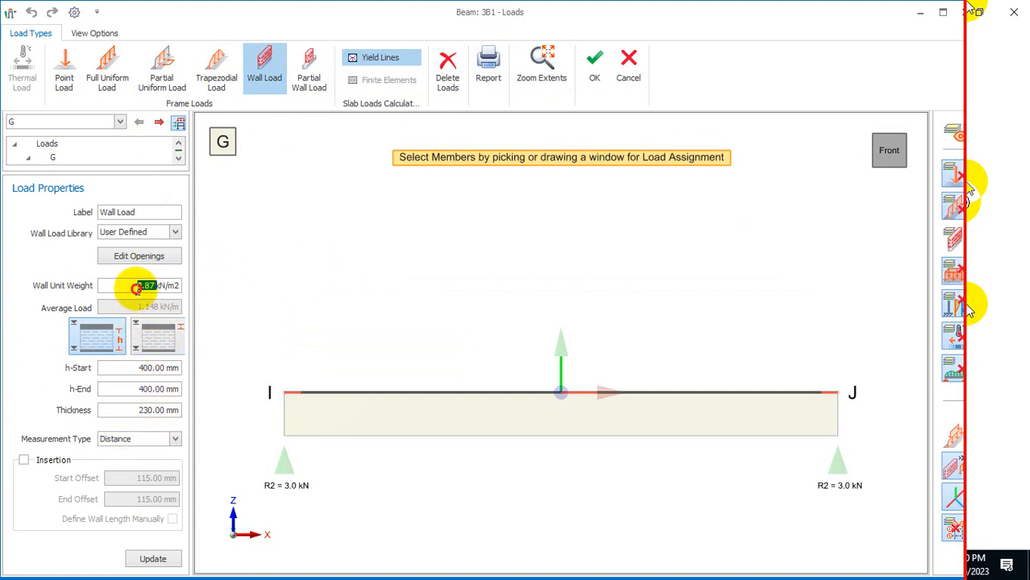
click(142, 368)
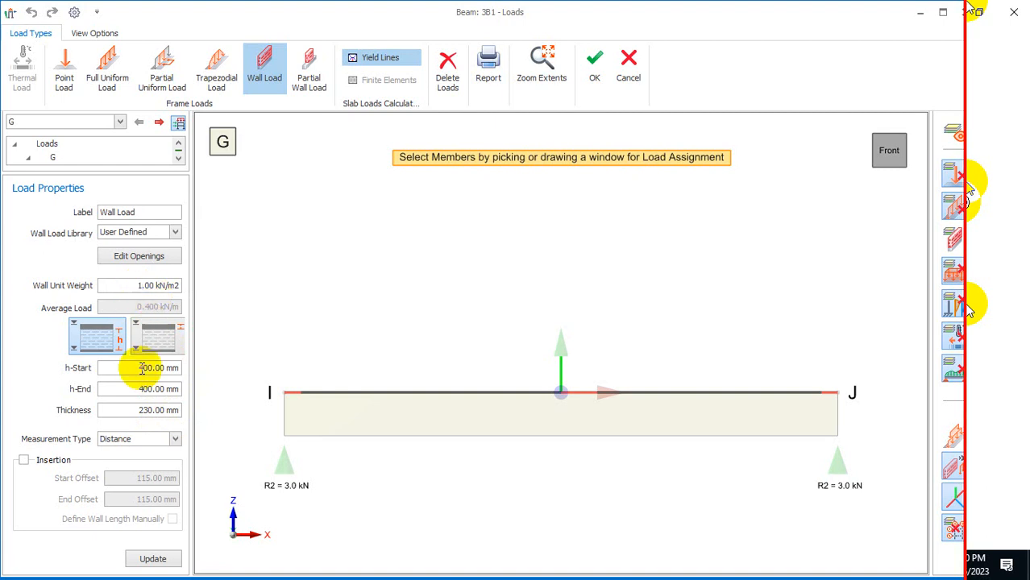
click(140, 389)
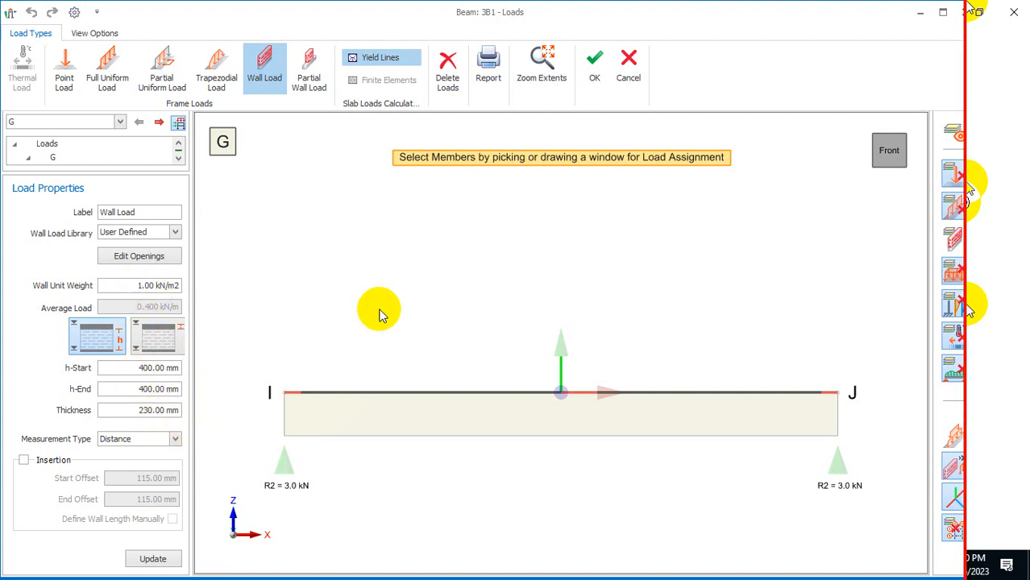
click(589, 68)
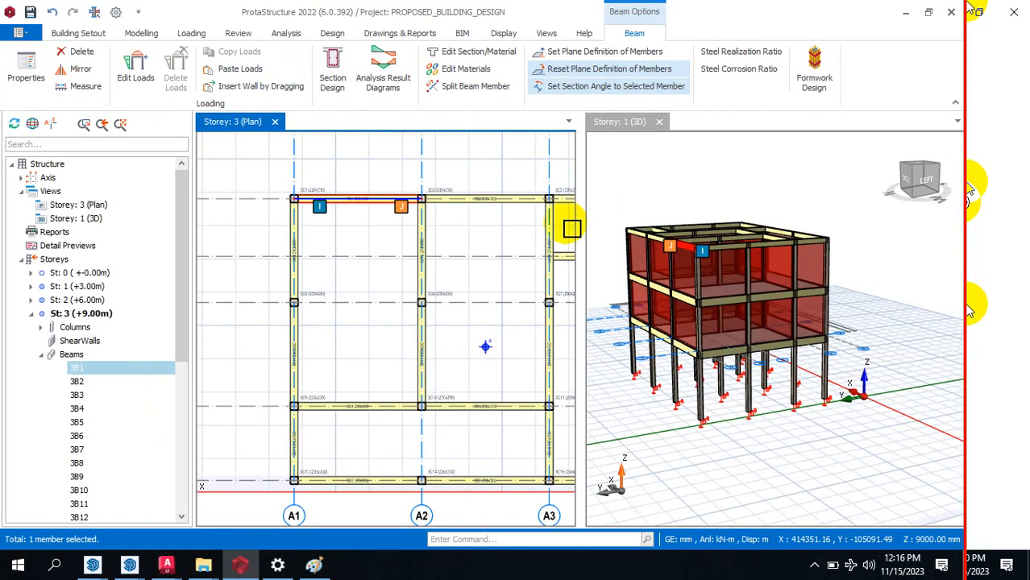
Step: Add a wall load labelled Wall Load to storey 3 beam 3B1, with 1.00 kN/m2 unit weight and 400 mm start and end heights
scroll(386, 187, up, 3)
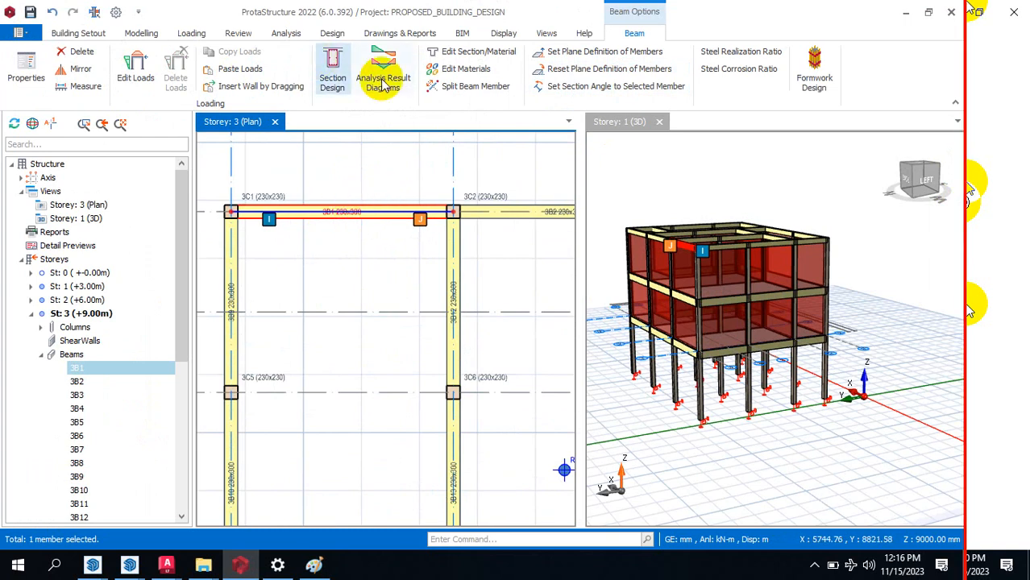
click(147, 75)
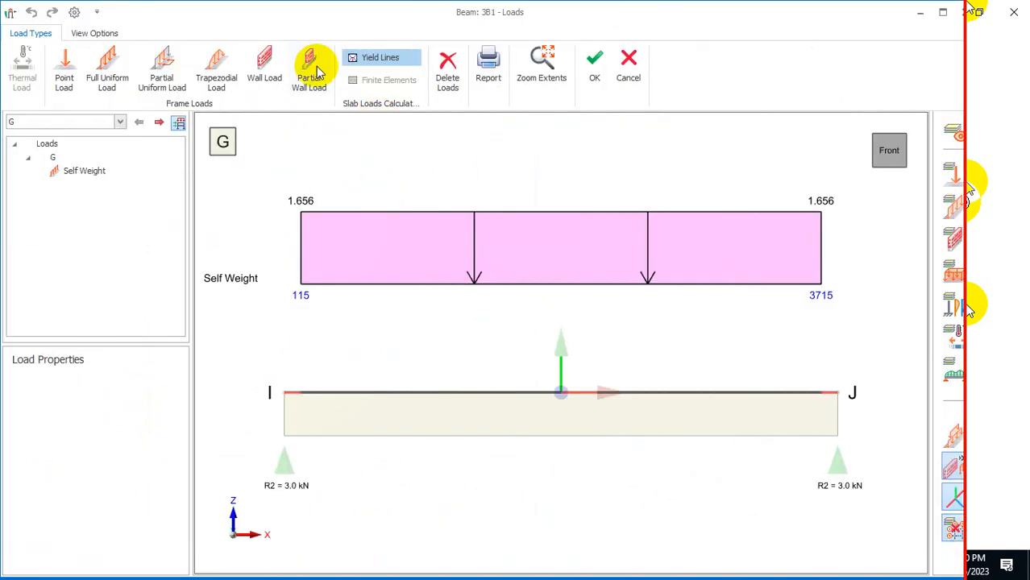
click(267, 64)
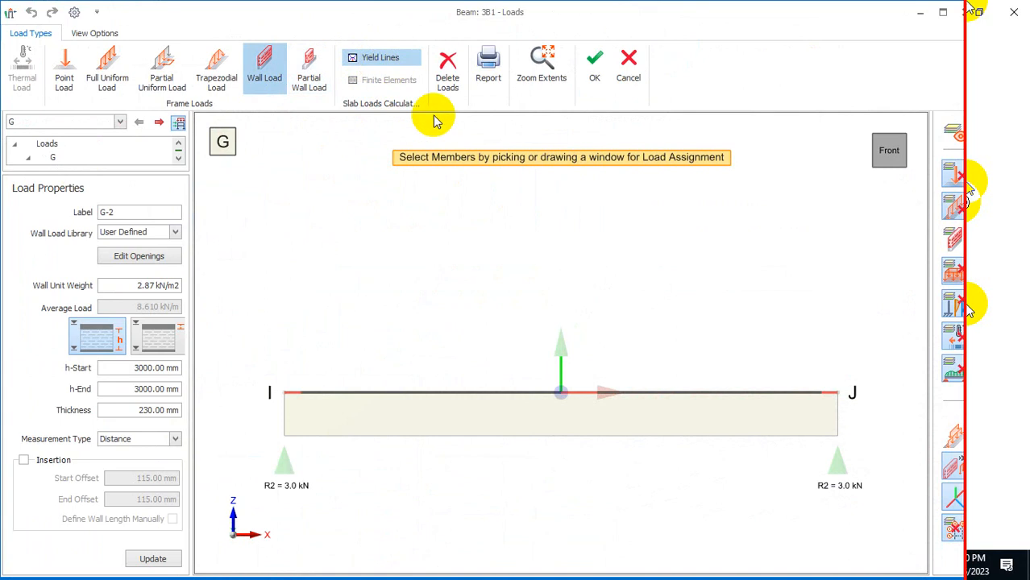
click(133, 287)
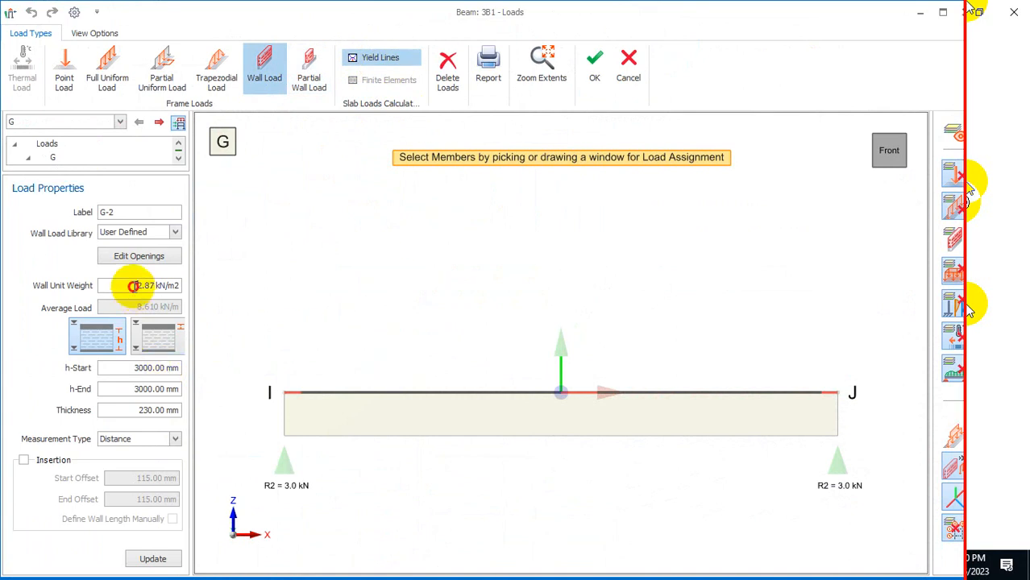
double_click(134, 287)
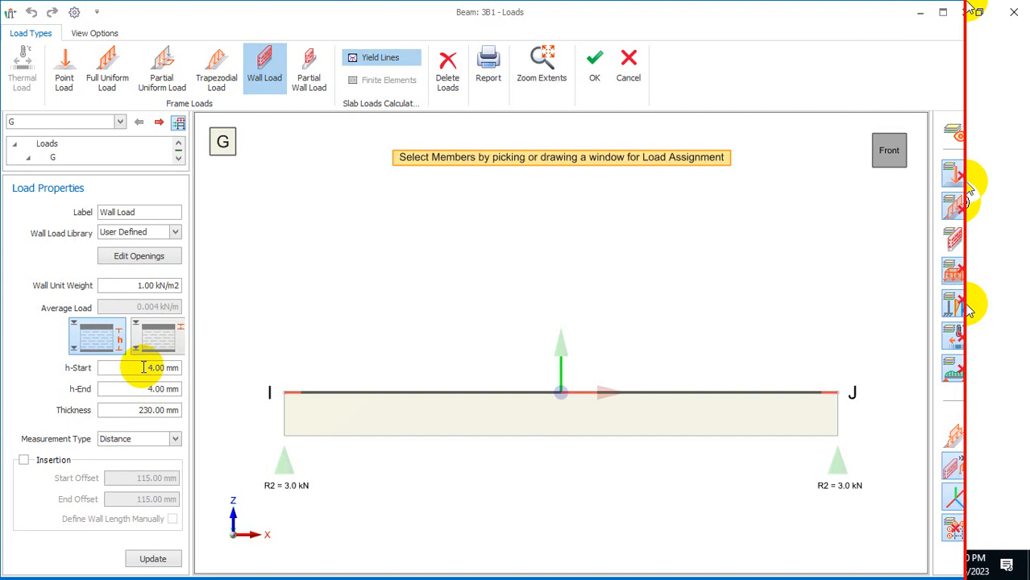
text(00)
click(451, 439)
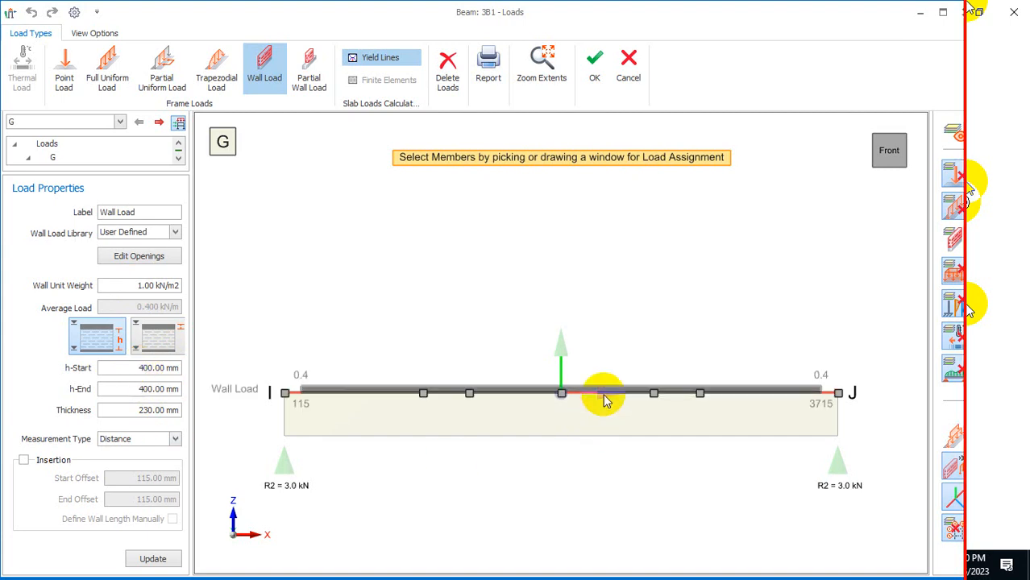
click(521, 441)
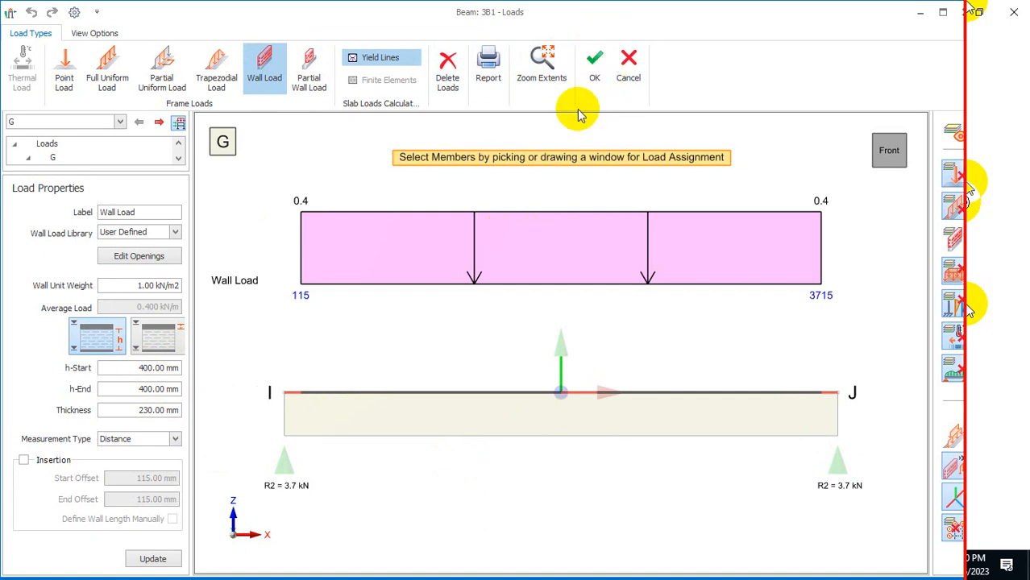
click(595, 63)
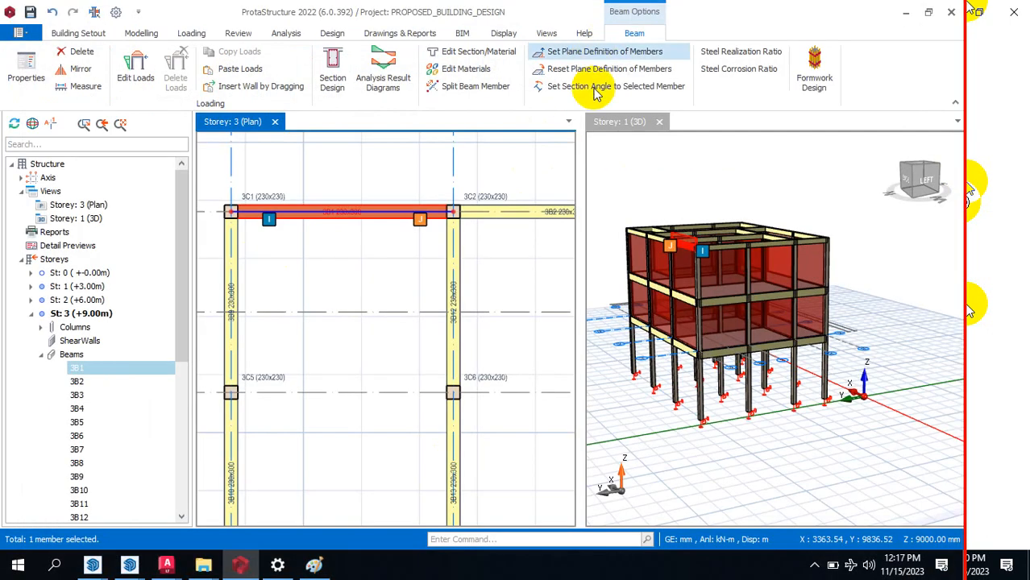
Step: Copy the wall load of storey 3 beam 3B1
scroll(712, 229, up, 4)
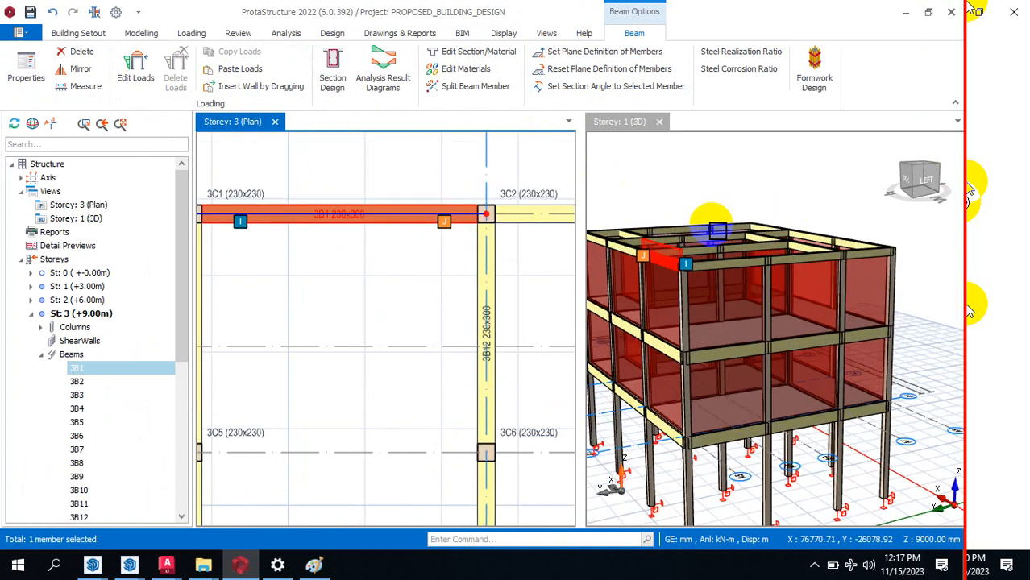
scroll(713, 239, down, 4)
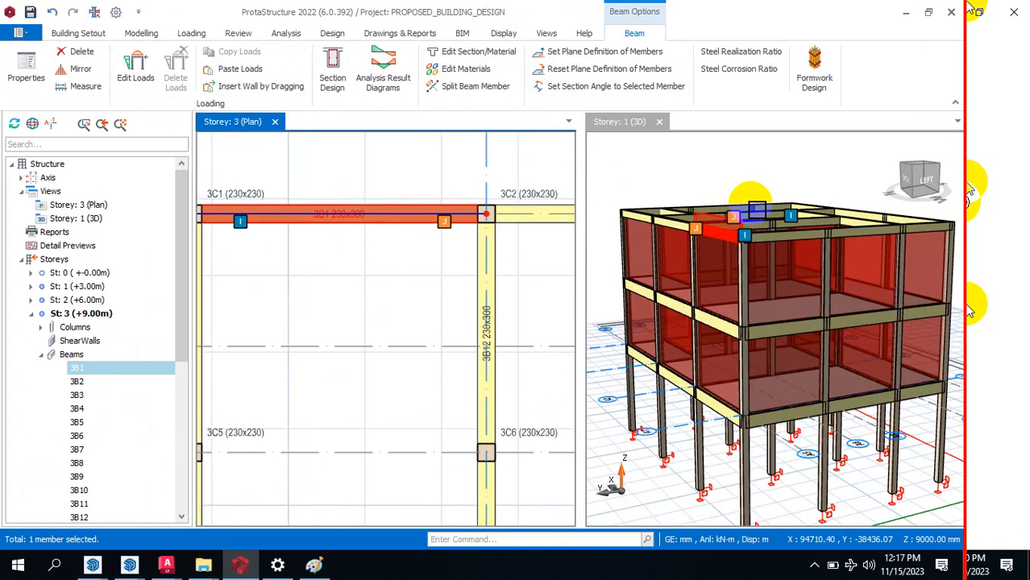
right_click(411, 228)
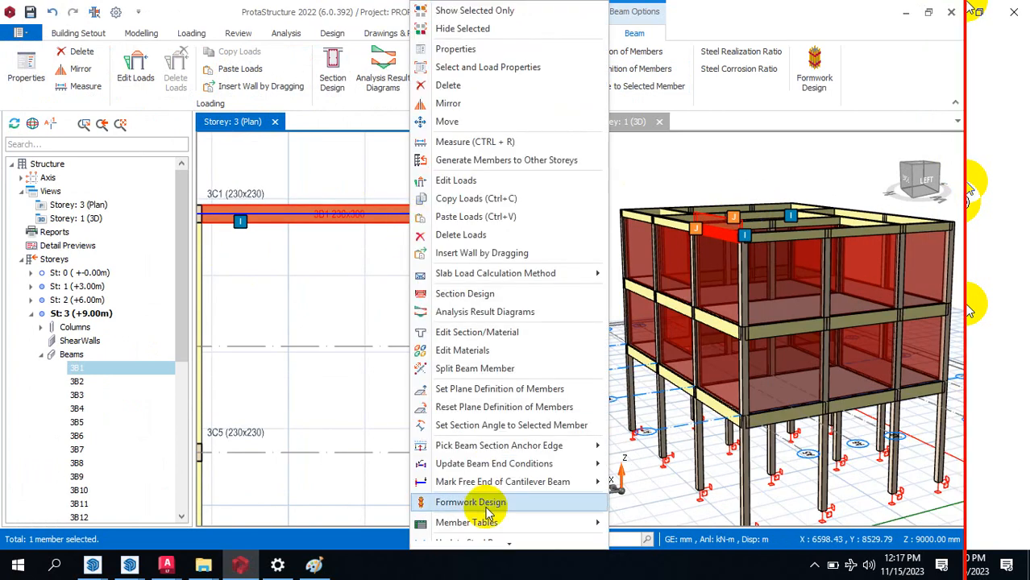
click(475, 199)
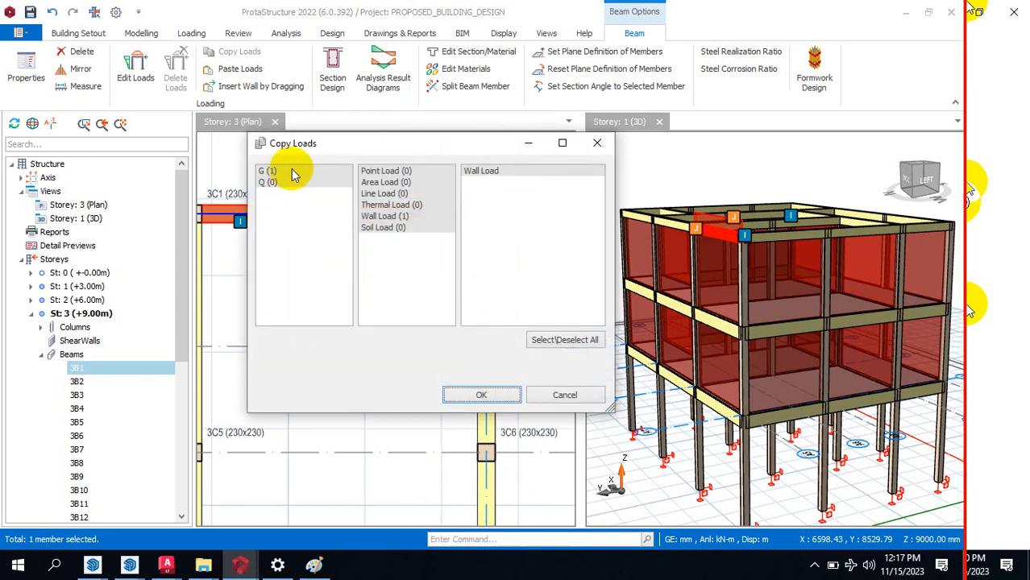
click(484, 396)
Step: Select all storey 3 members in the plan, paste the copied wall load onto them and clear the selection
scroll(388, 257, down, 3)
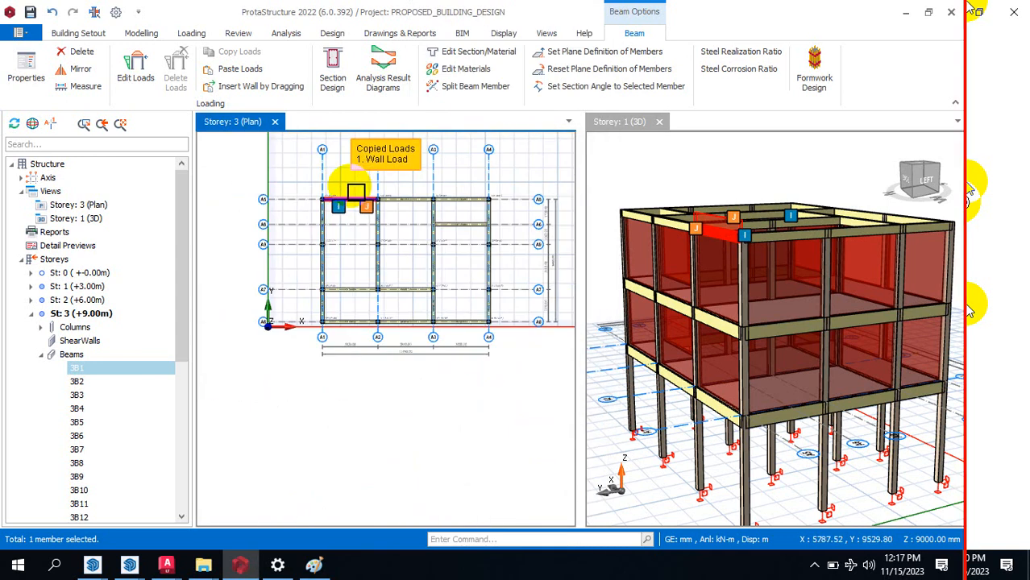
drag(302, 182, 508, 321)
scroll(502, 242, up, 2)
right_click(481, 250)
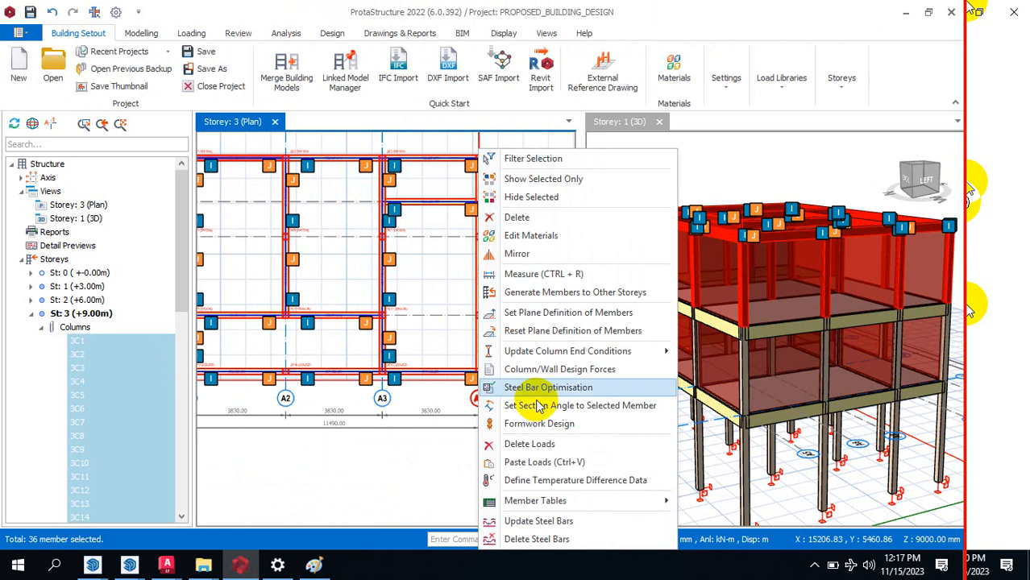
click(545, 462)
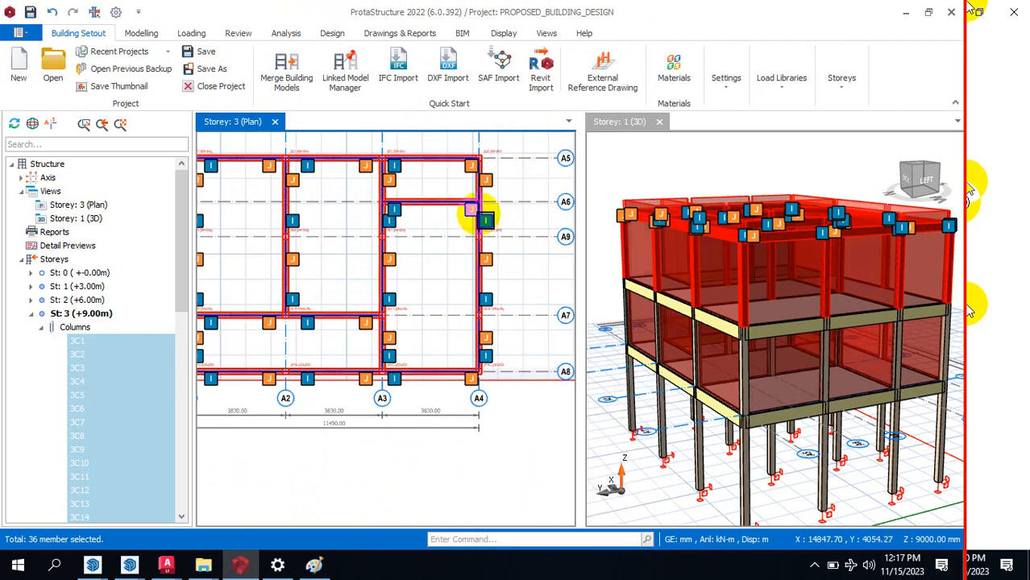
key(Escape)
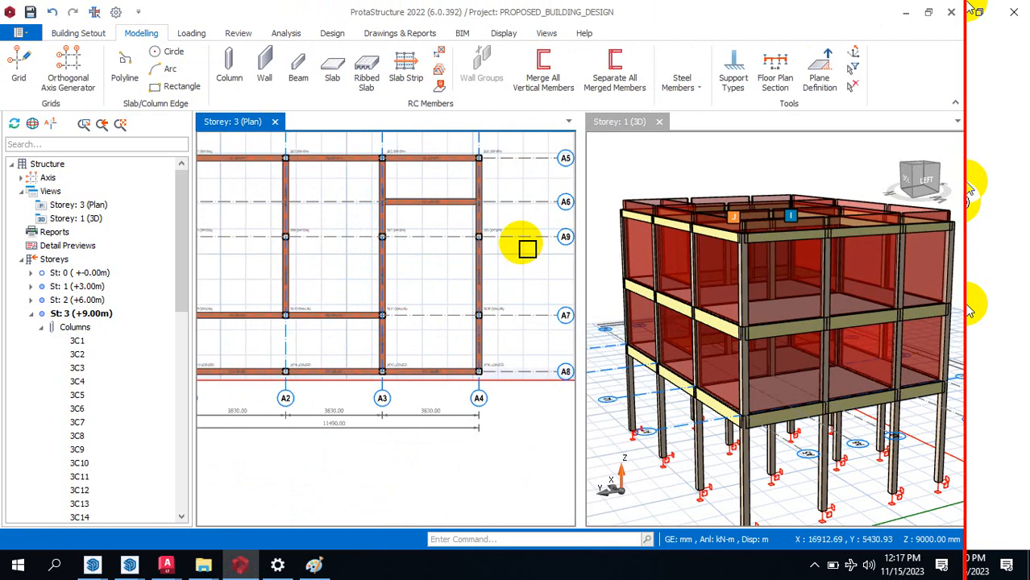
scroll(522, 274, down, 3)
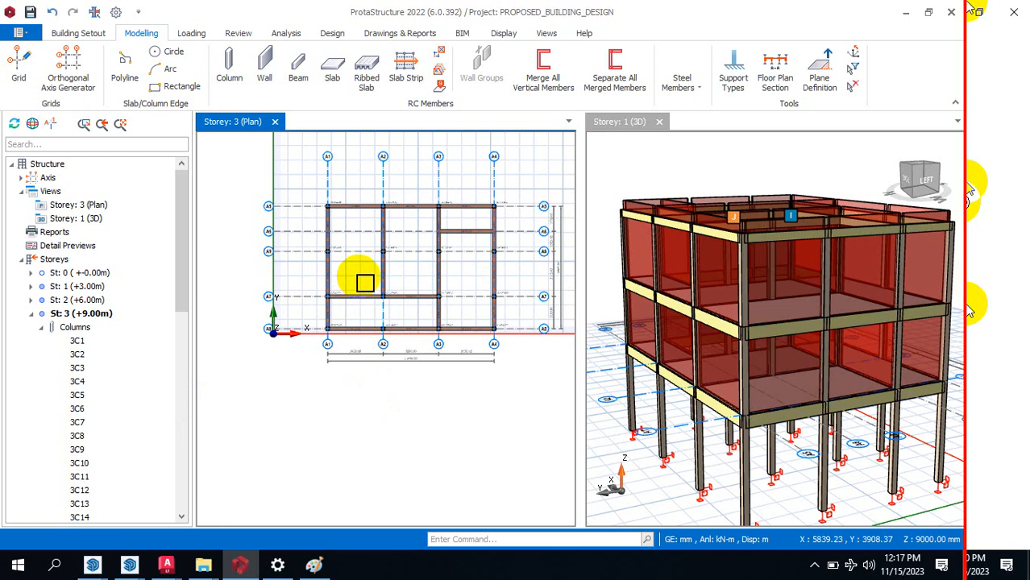
Step: Open the default materials from the building analysis setup and select concrete C20/25 for the concrete columns
click(282, 33)
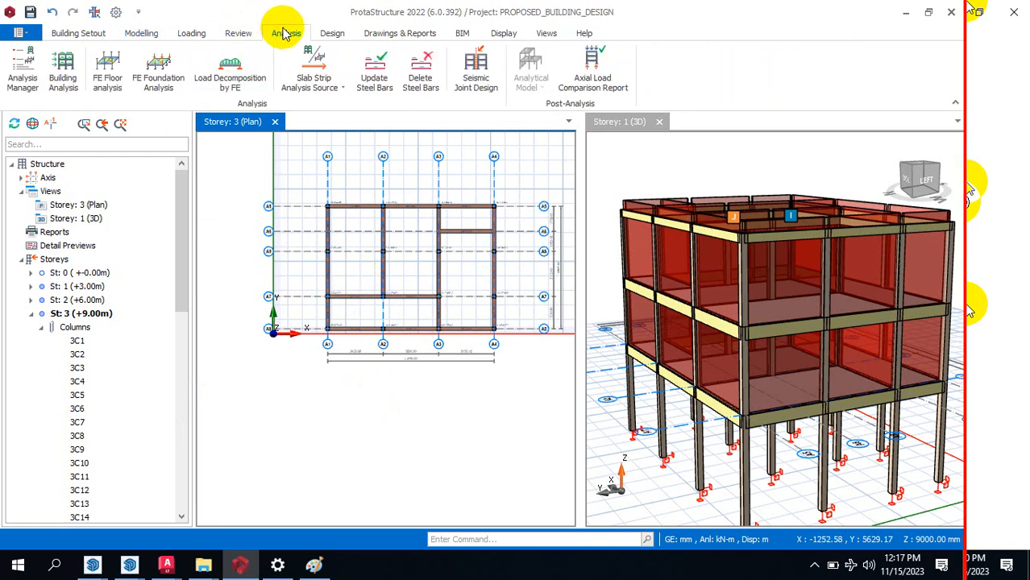
click(63, 83)
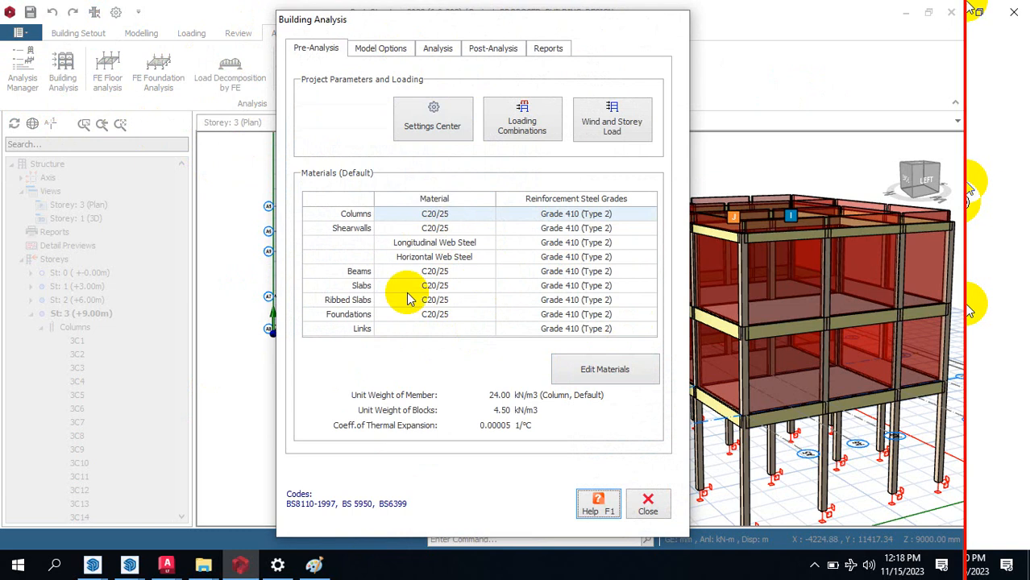
click(627, 377)
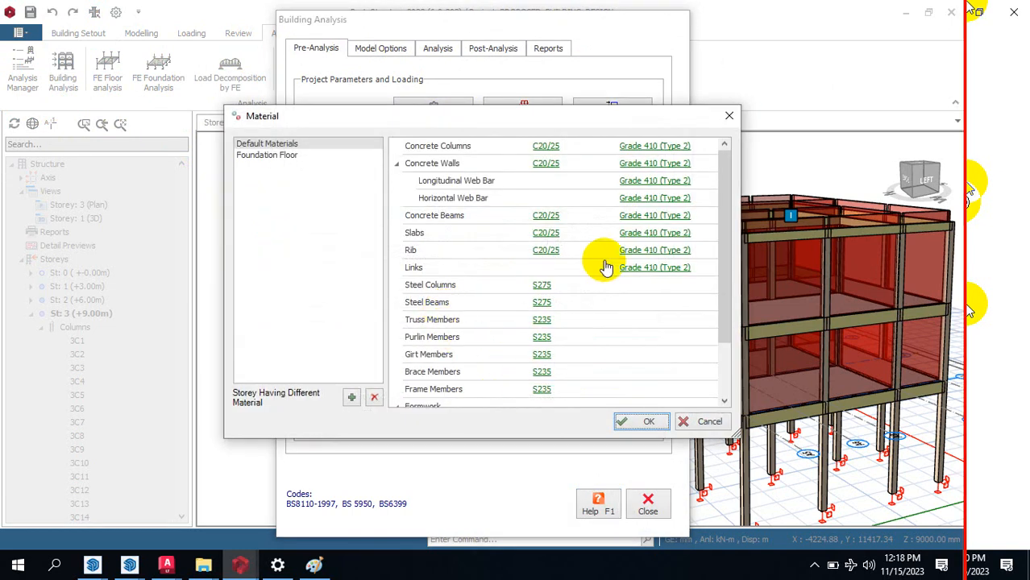
click(556, 147)
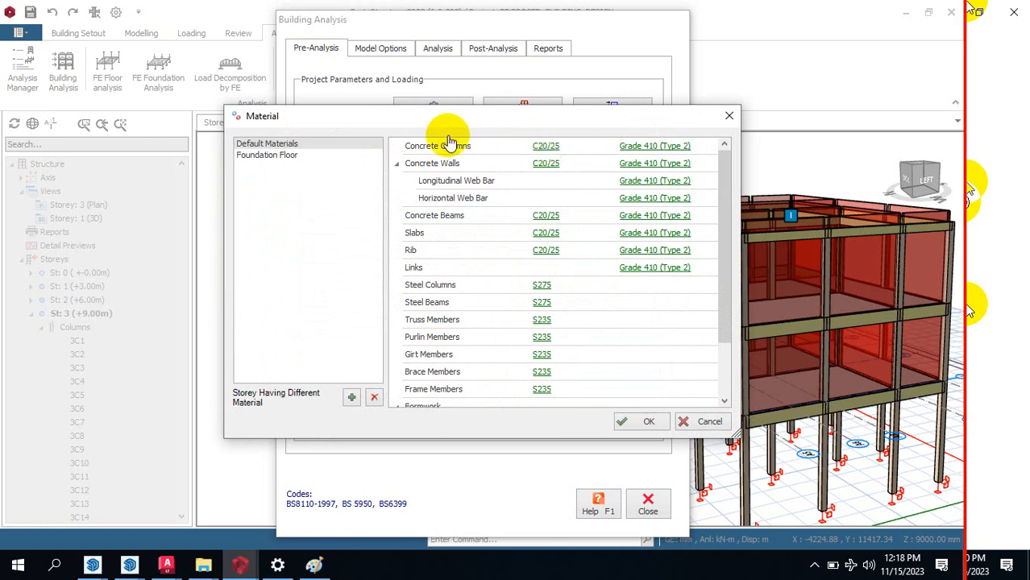
click(536, 148)
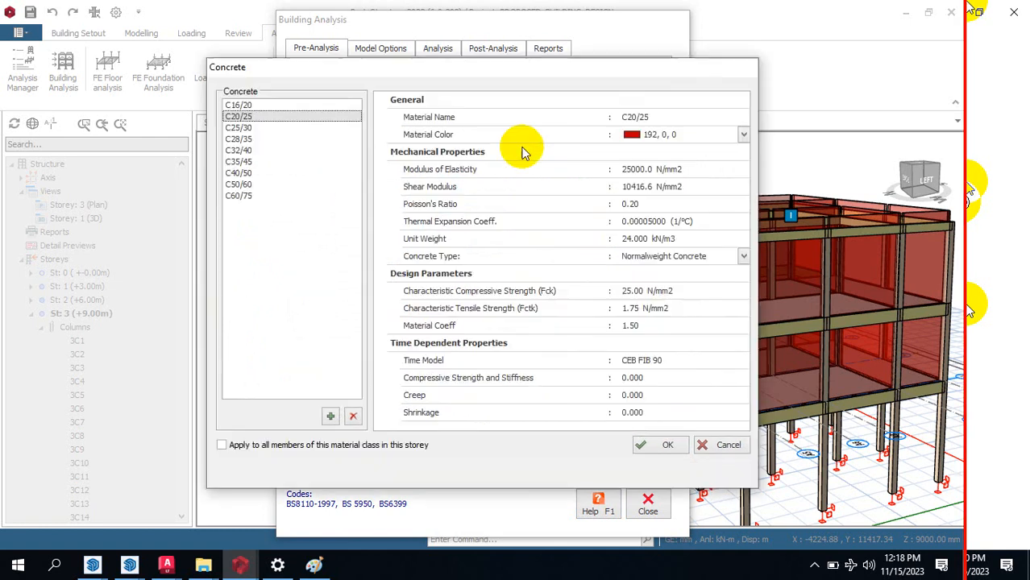
click(240, 129)
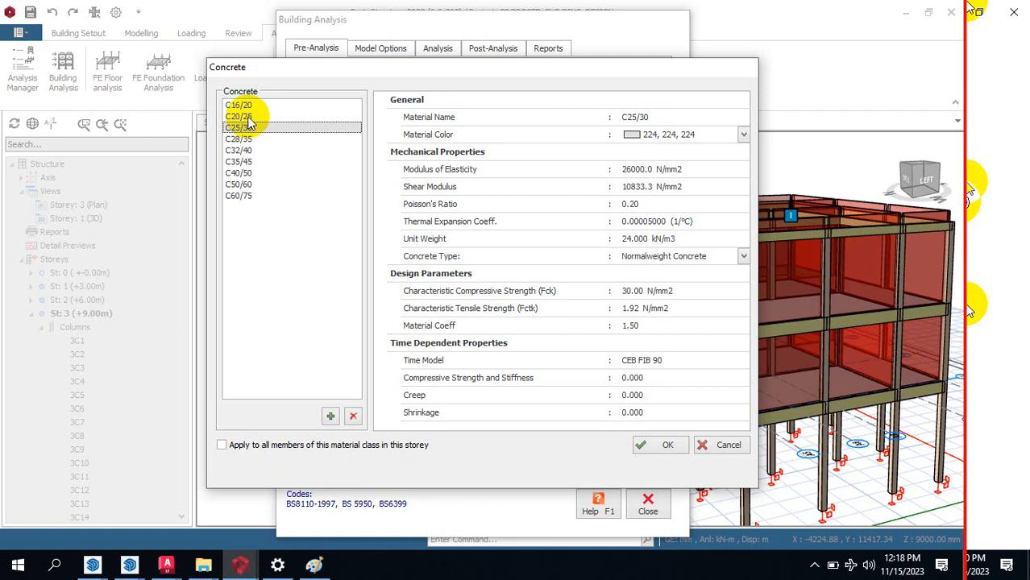
click(246, 117)
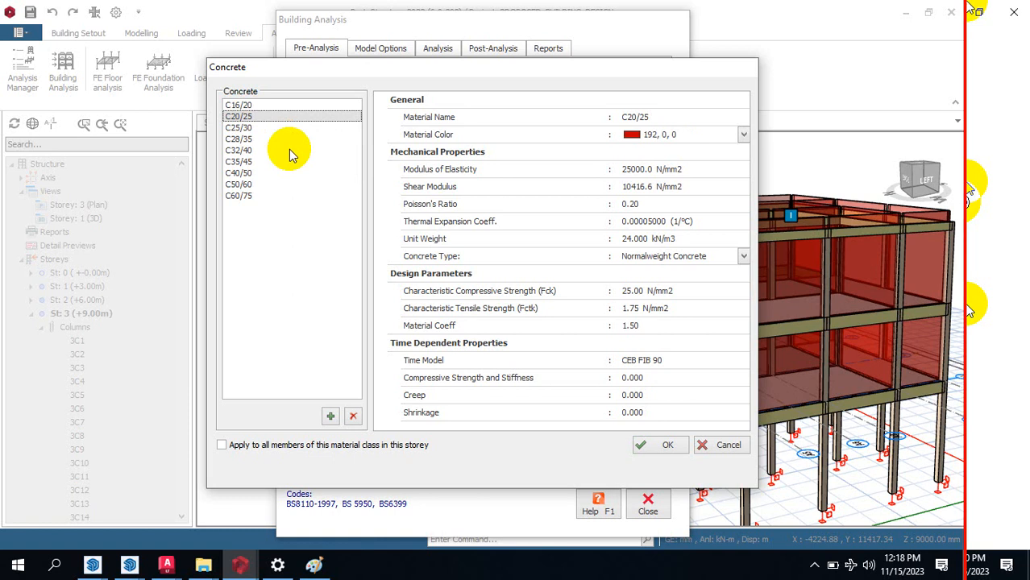
click(653, 446)
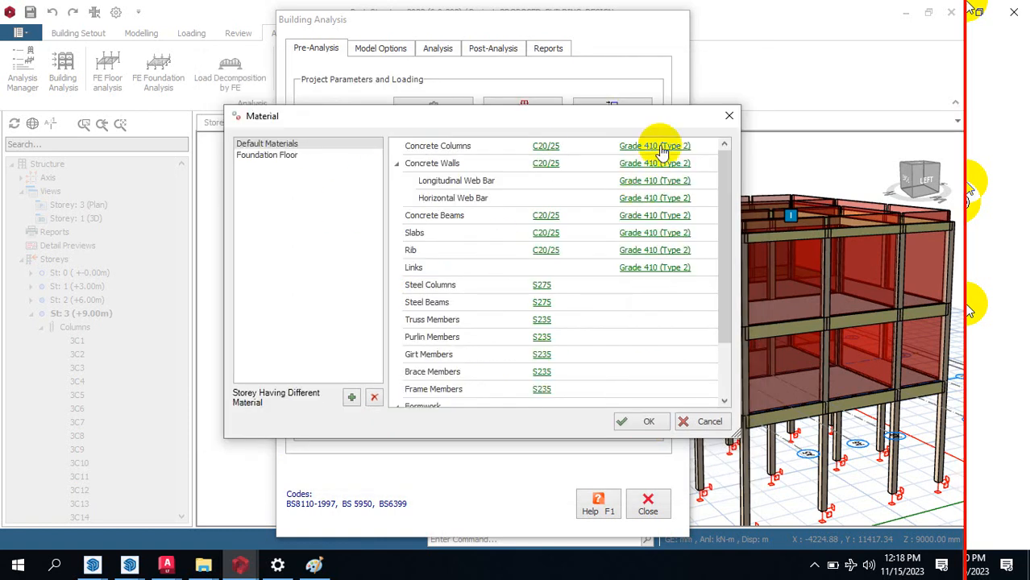
Step: Select Grade 410 (Type 2) rebar for the concrete columns and accept the default materials
click(659, 150)
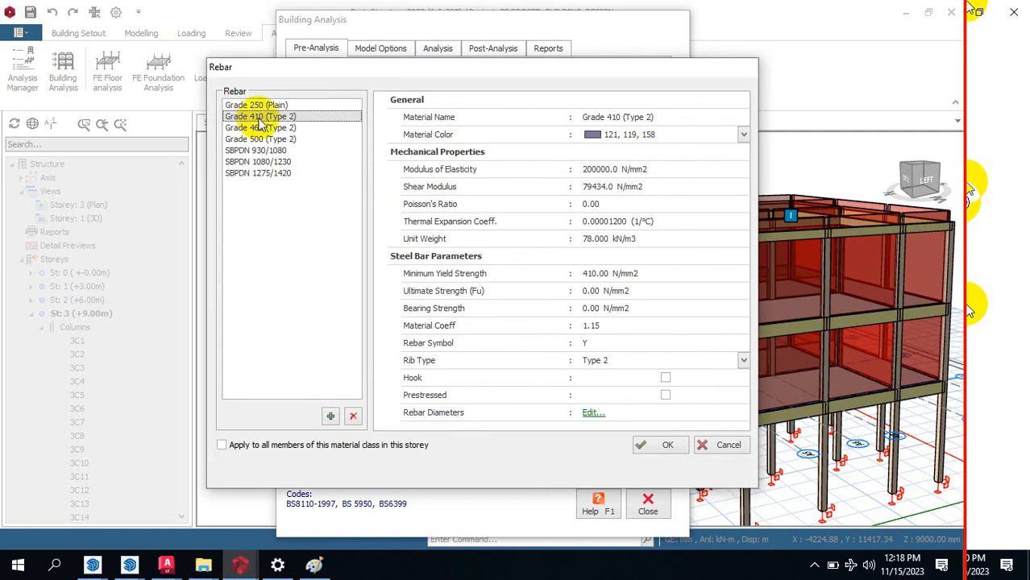
click(651, 449)
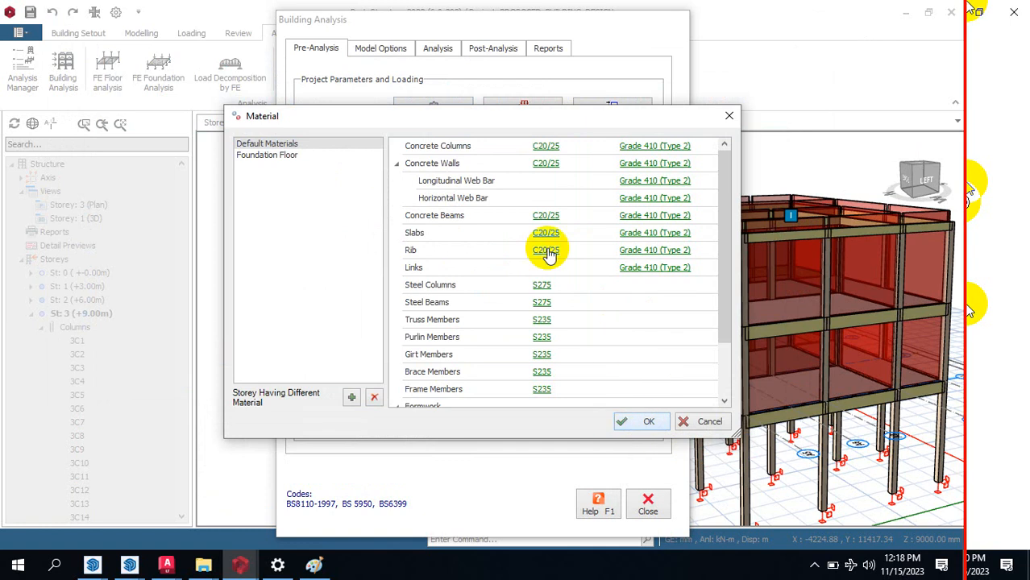
click(649, 151)
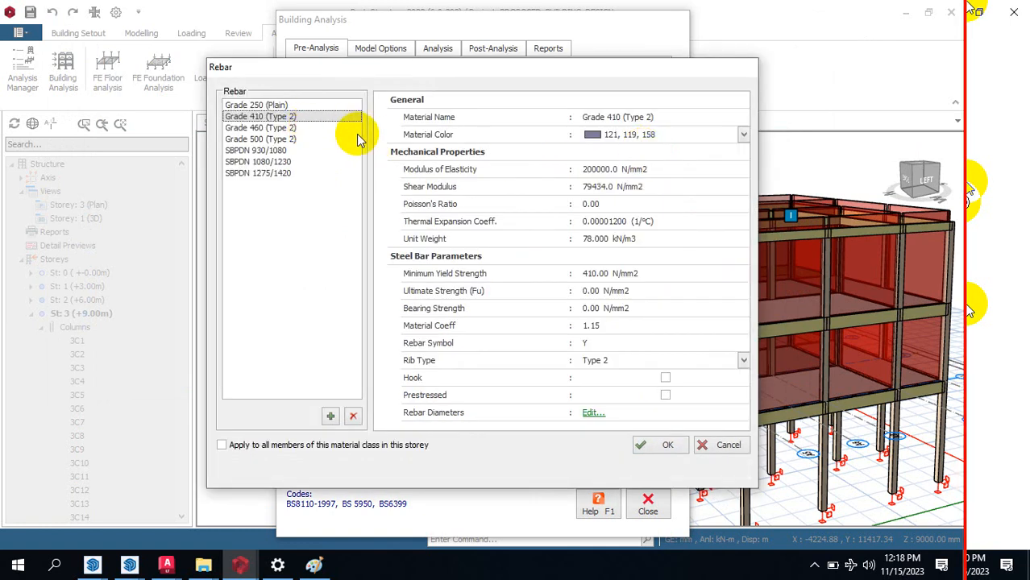
click(668, 454)
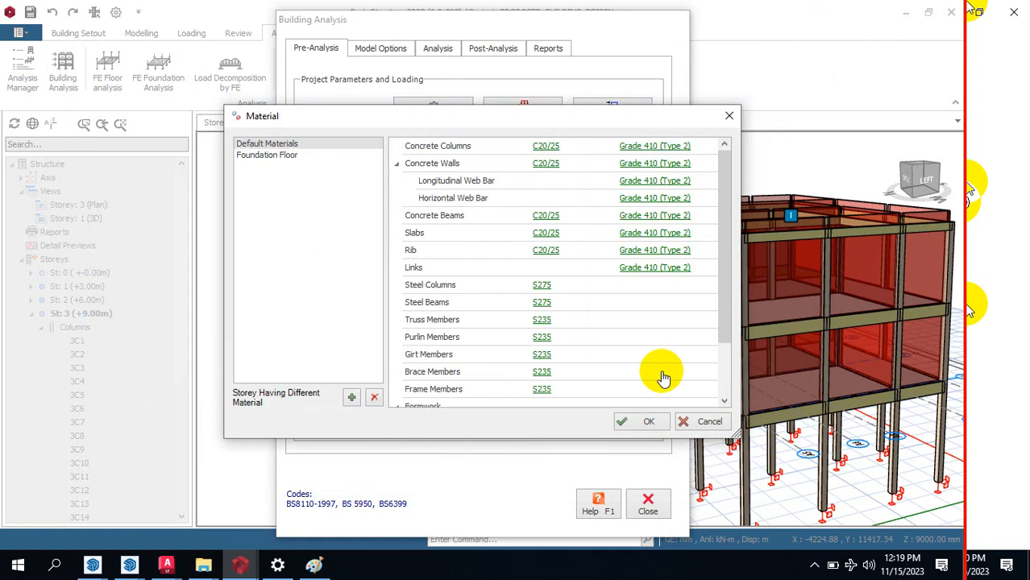
click(651, 422)
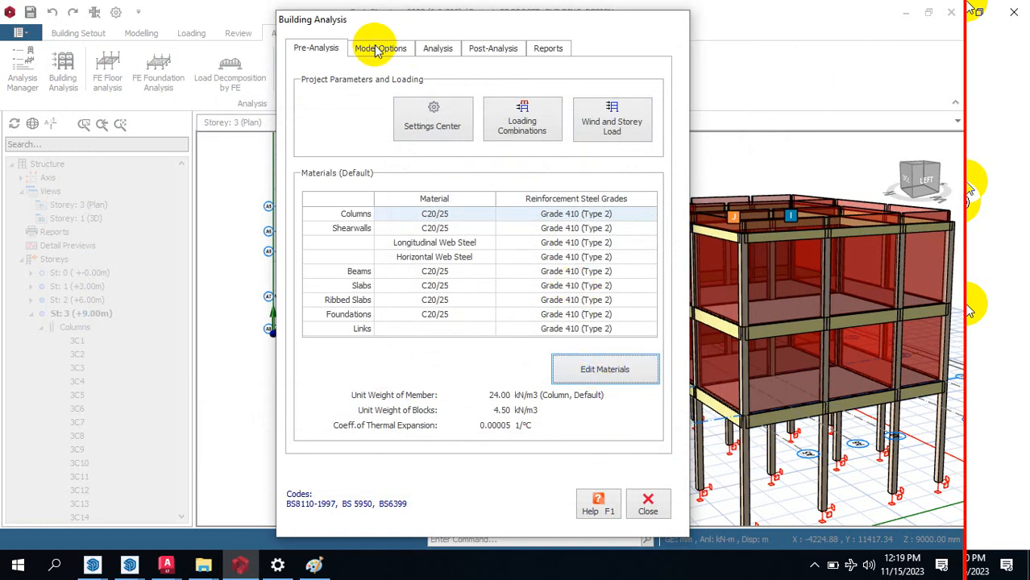
Step: Reopen the default materials and open the rebar diameter table for Grade 410 (Type 2)
click(604, 369)
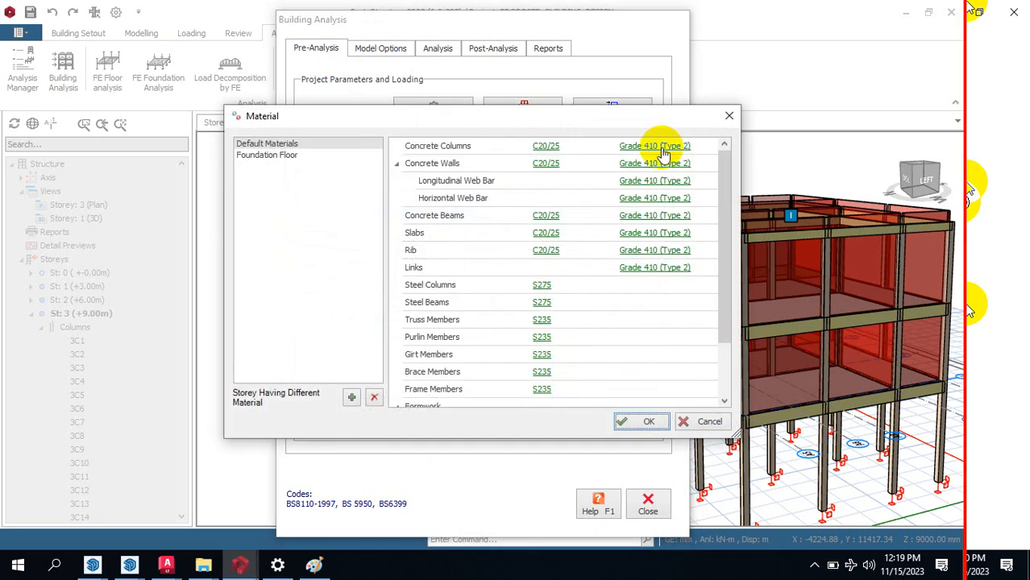
click(634, 152)
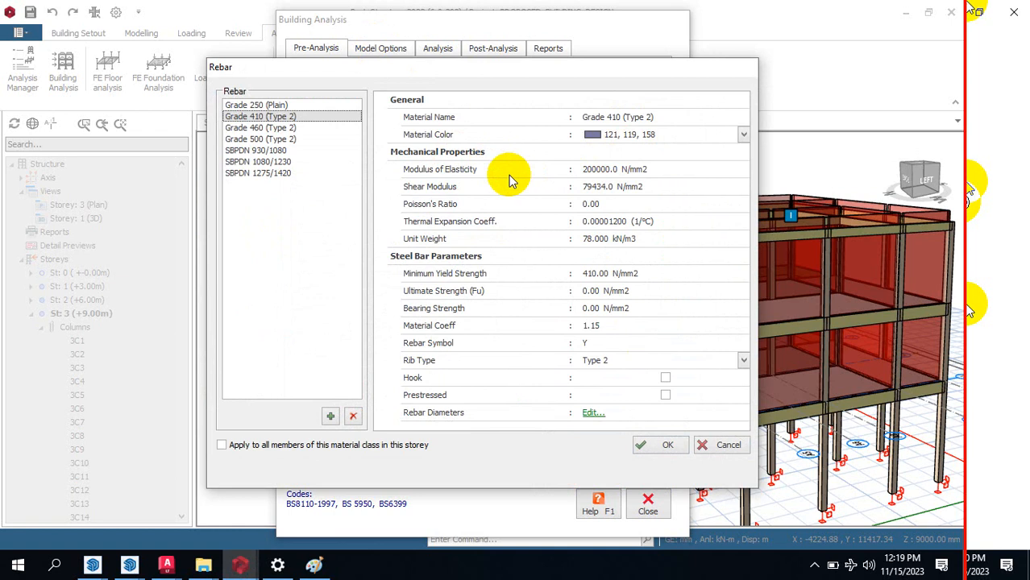
click(725, 445)
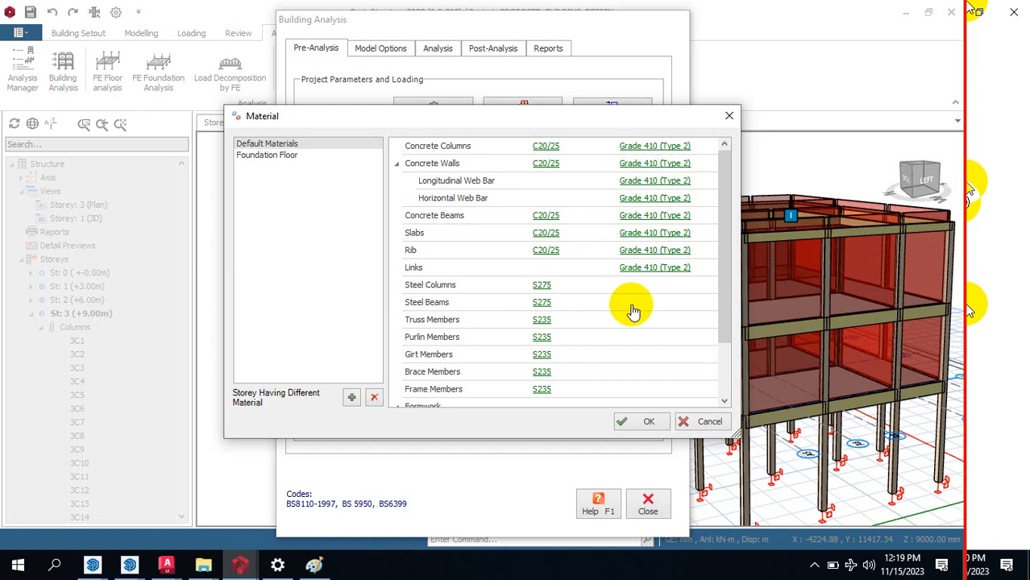
scroll(471, 235, down, 4)
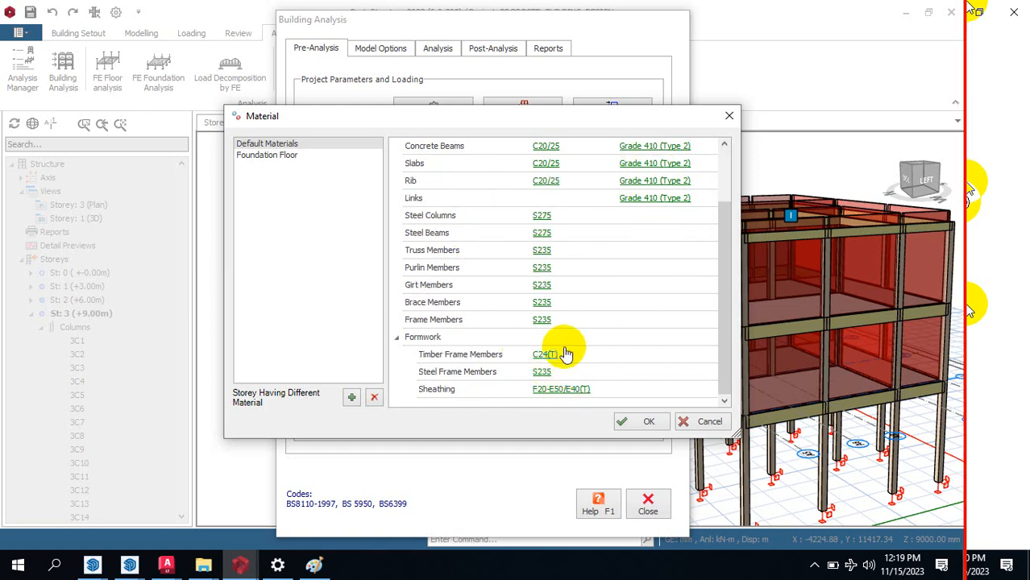
click(633, 149)
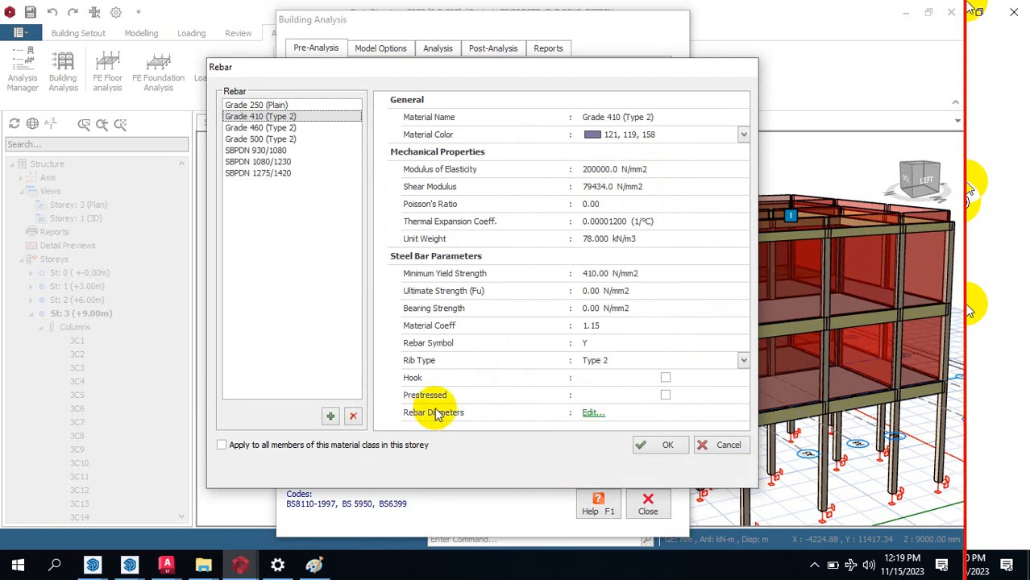
click(591, 414)
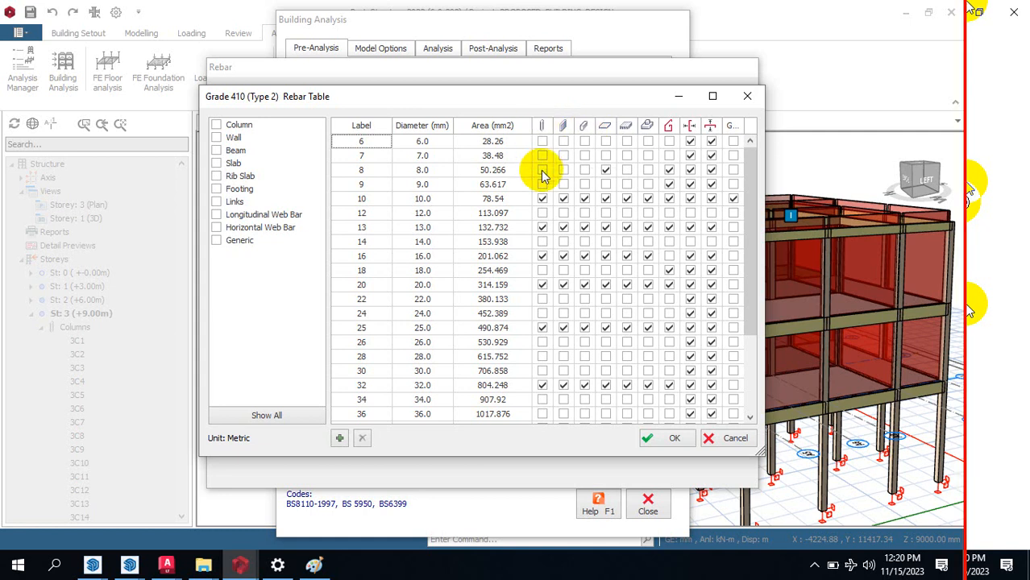
Step: Disable the 10, 13, 20, 25 and 32 mm bars for columns, keeping only 16 mm enabled
click(542, 199)
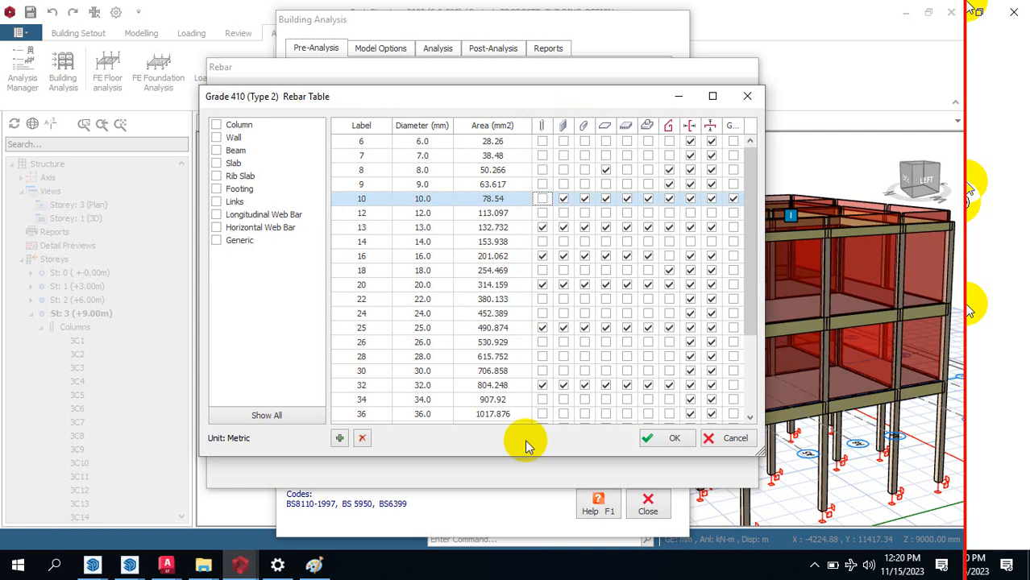
scroll(547, 363, down, 3)
scroll(546, 330, up, 2)
scroll(546, 313, up, 1)
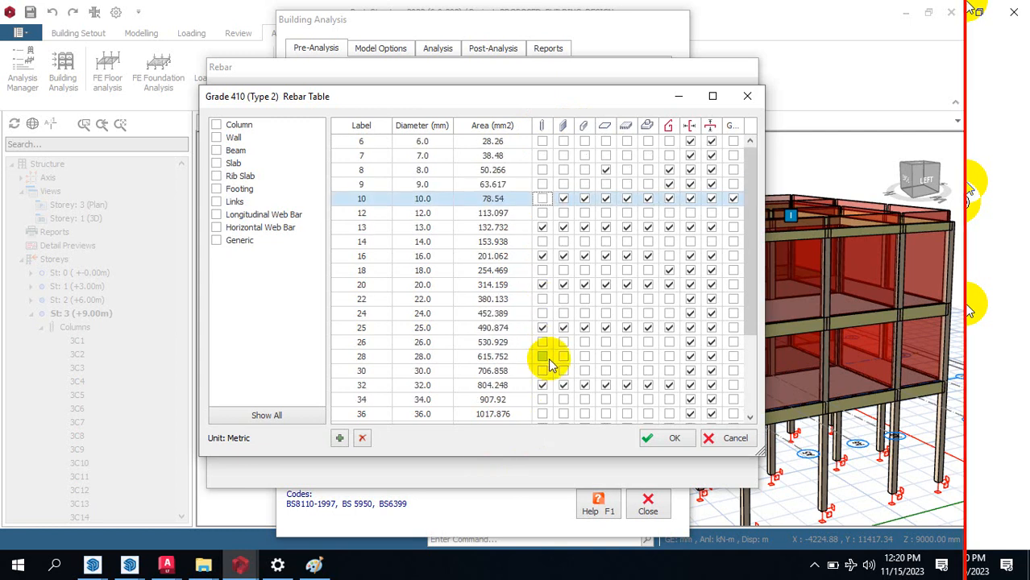
click(542, 386)
click(542, 328)
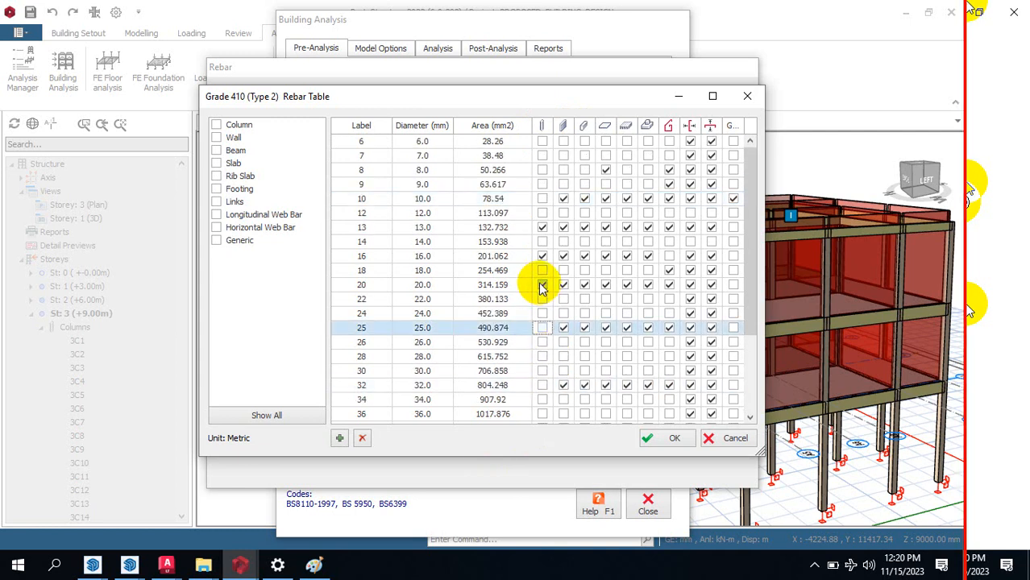
click(542, 285)
click(542, 257)
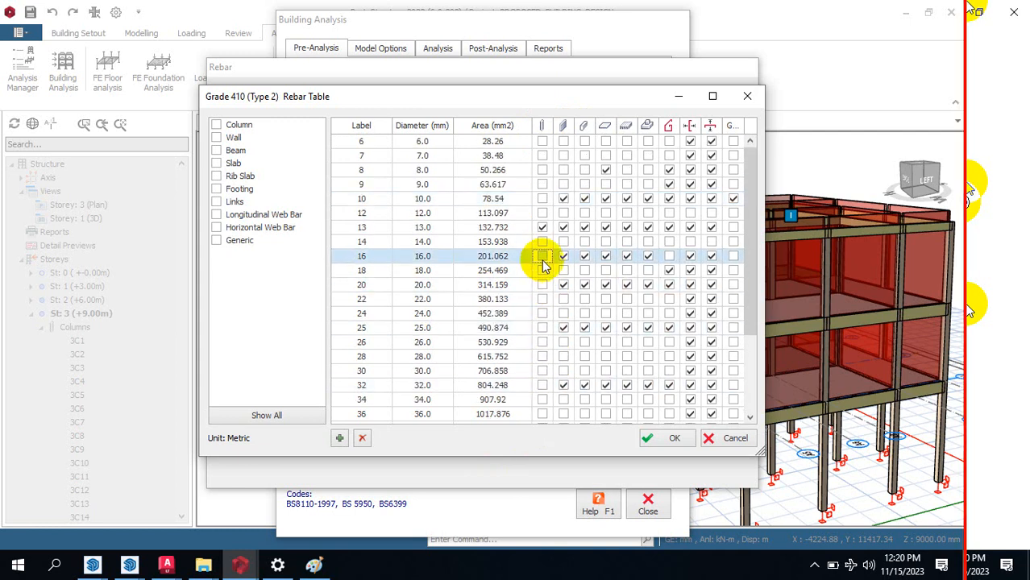
click(542, 227)
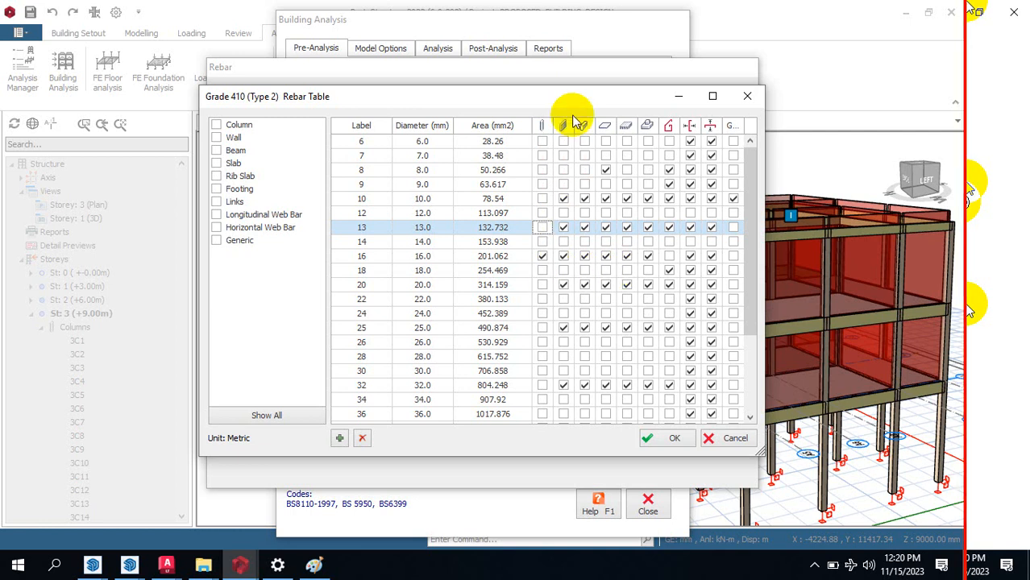
Step: Disable the 10, 13, 20, 25 and 32 mm bars for beams, keeping only 16 mm enabled
click(585, 199)
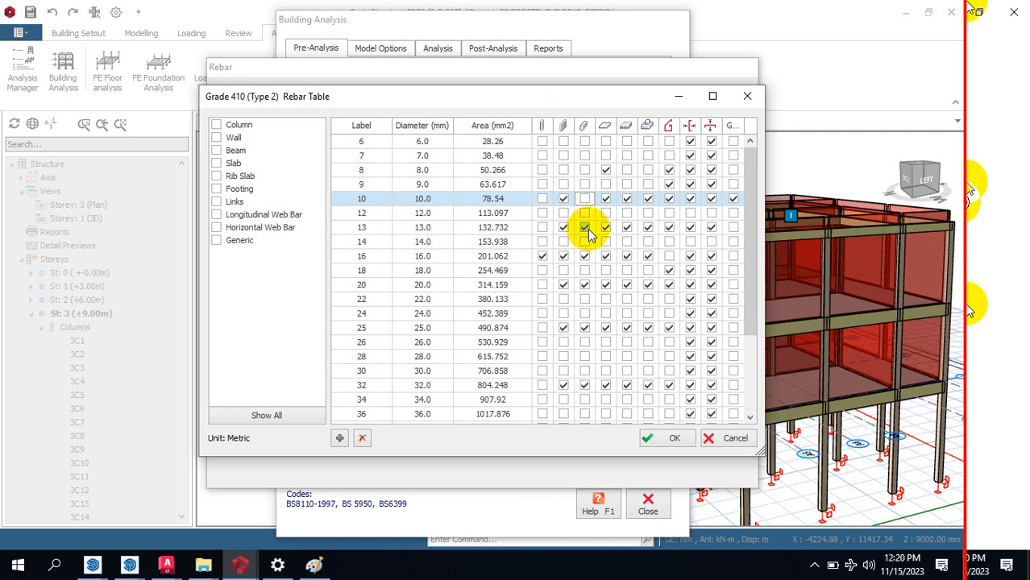
click(585, 227)
click(585, 285)
click(584, 327)
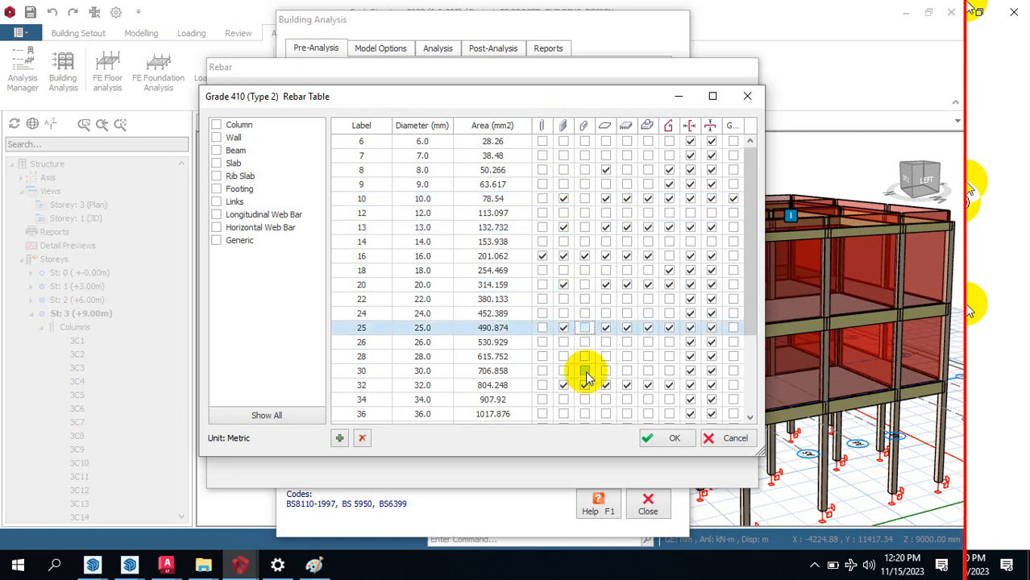
click(585, 385)
scroll(586, 339, down, 2)
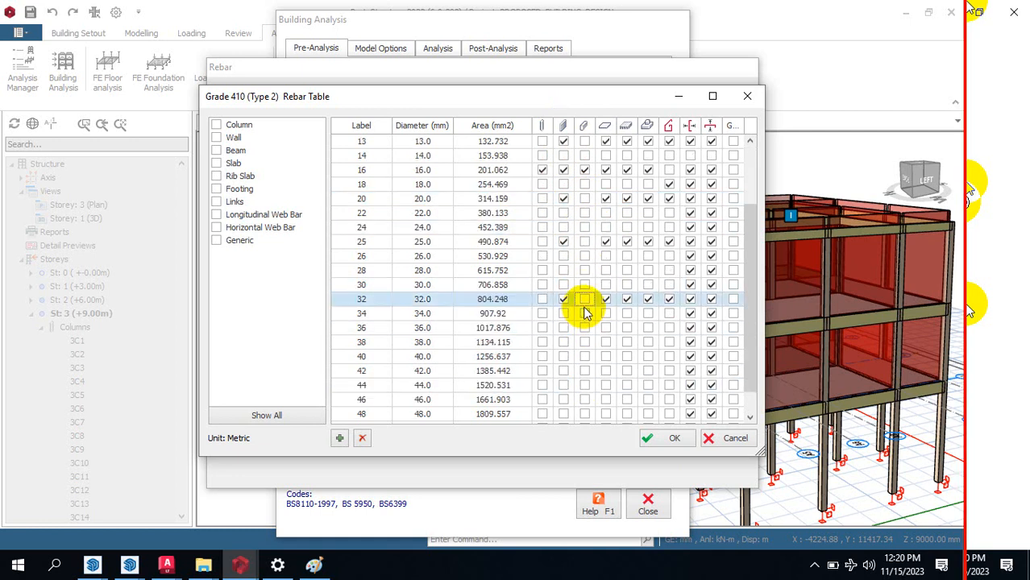
scroll(594, 230, up, 3)
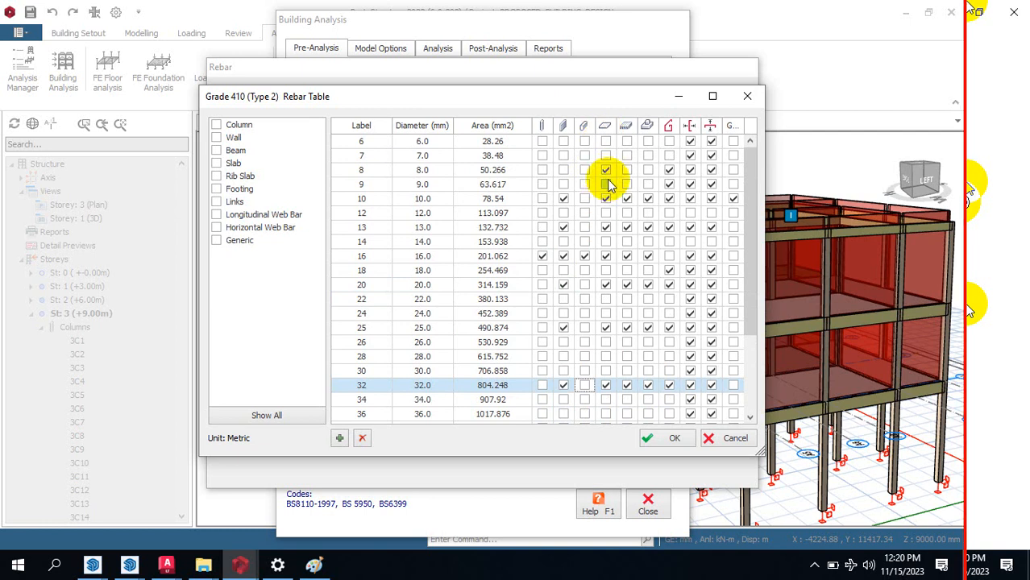
Step: Enable the 12 mm bar for slabs and disable the 8, 10, 13, 16, 20, 25 and 32 mm bars
click(607, 172)
click(605, 202)
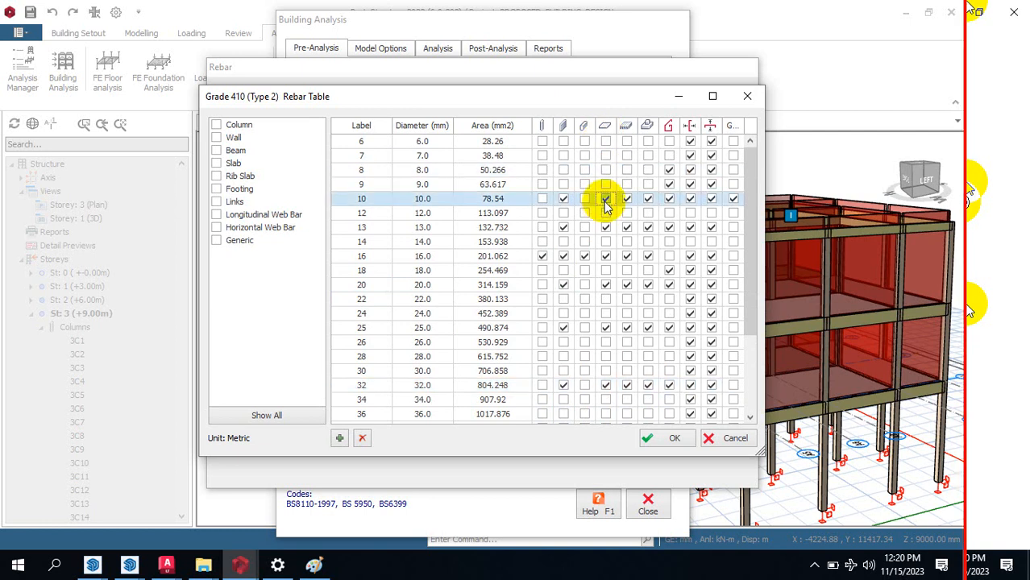
click(605, 213)
click(605, 227)
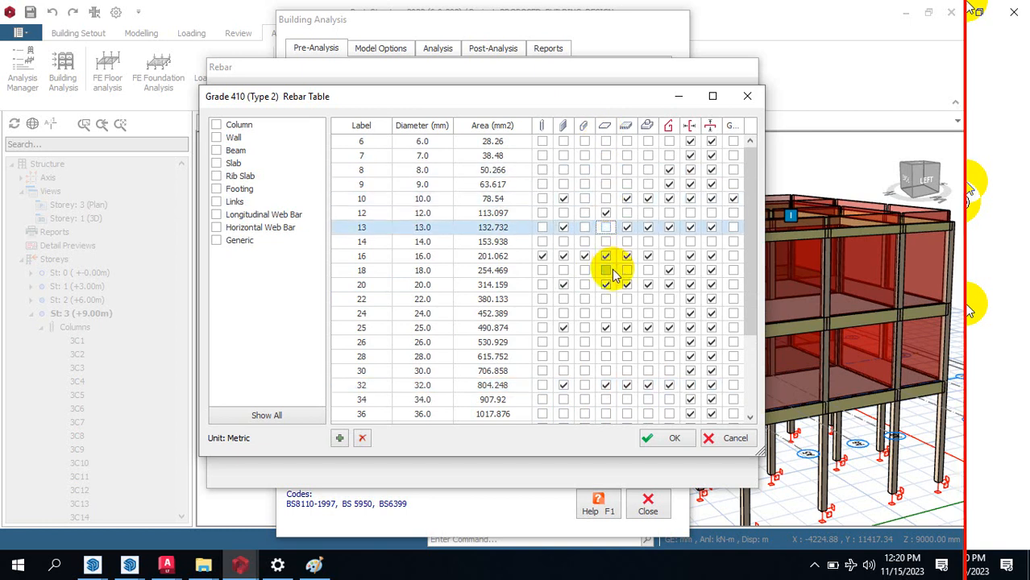
click(605, 258)
click(605, 285)
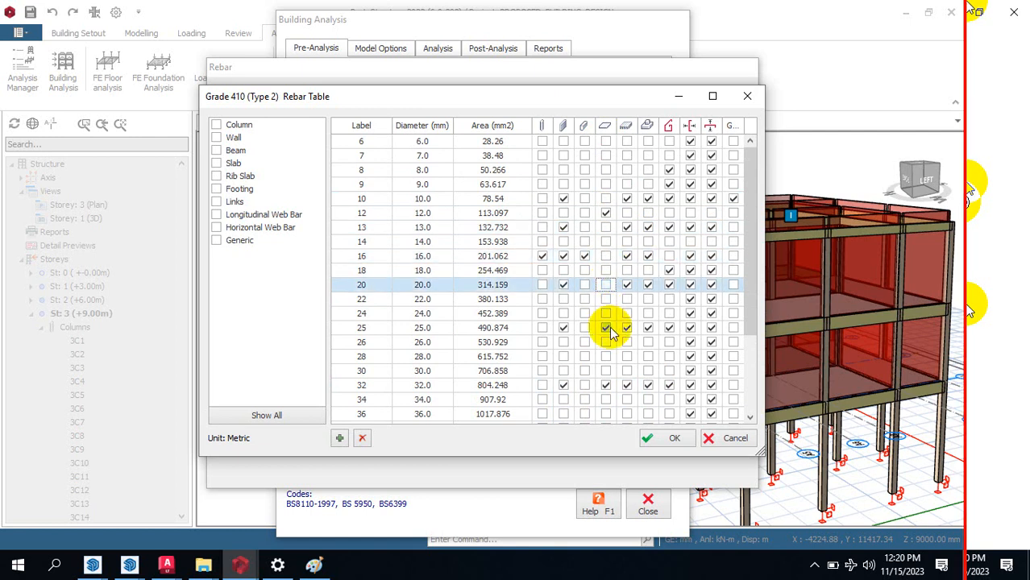
click(606, 327)
click(606, 385)
scroll(610, 369, down, 3)
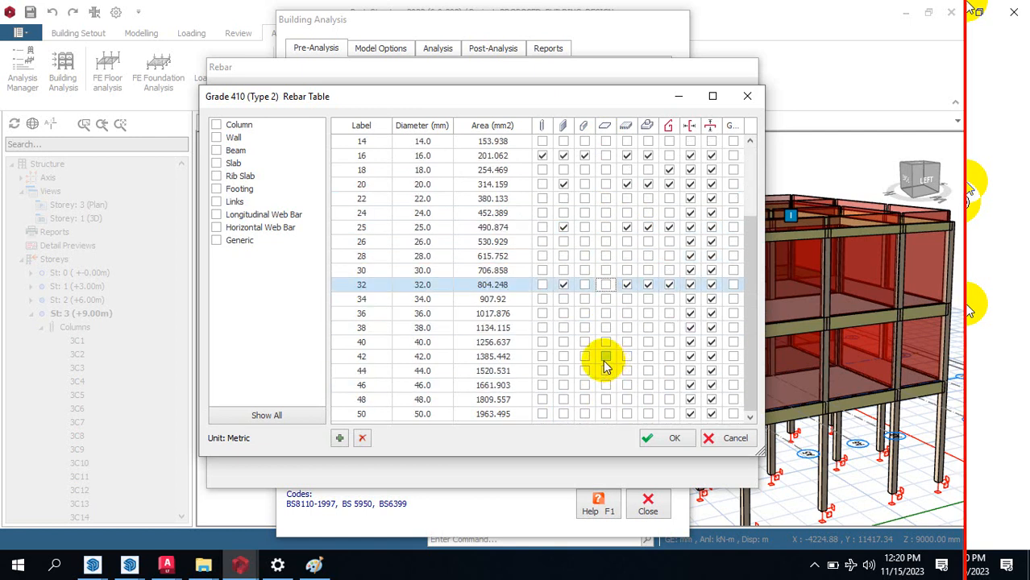
scroll(605, 364, up, 3)
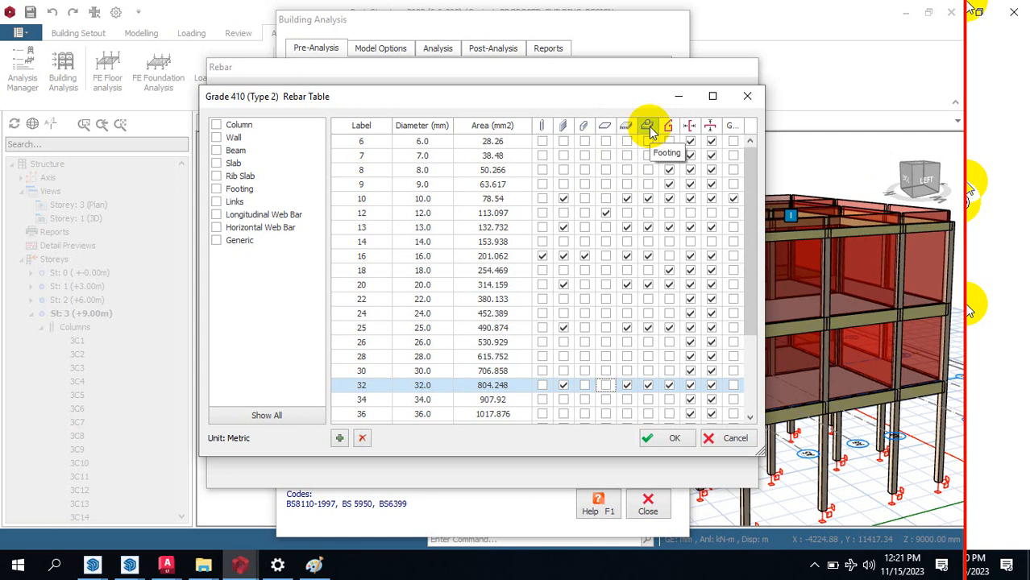
Step: Enable the 12 mm bar for footings and disable the 10, 13, 16, 20, 25 and 32 mm bars
click(648, 199)
click(648, 227)
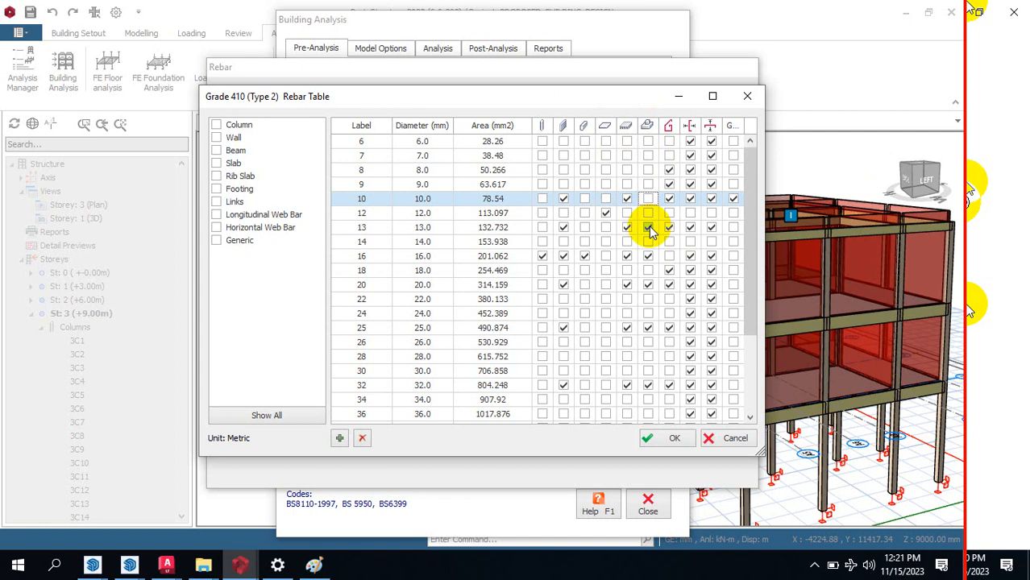
click(647, 214)
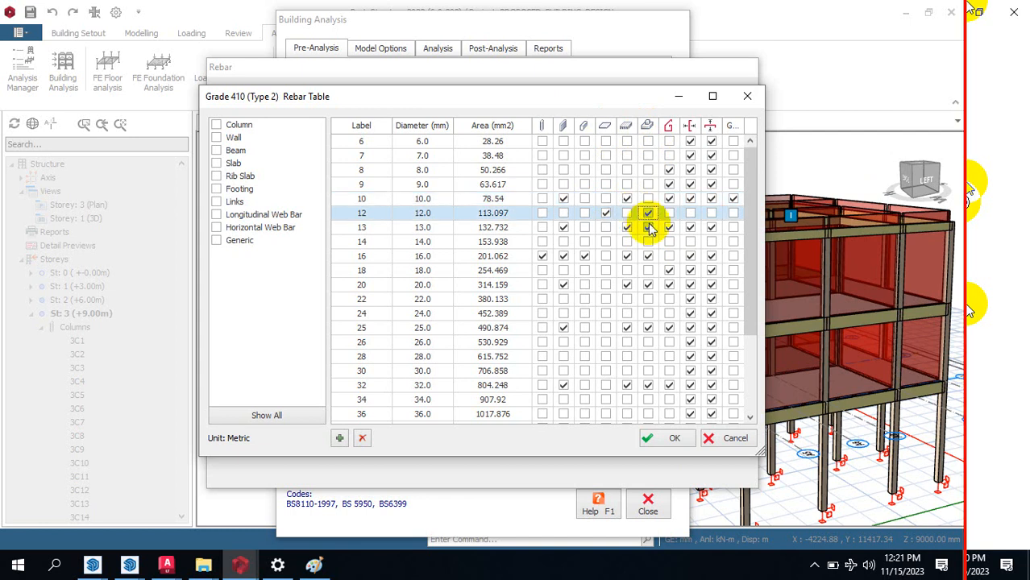
click(648, 227)
click(648, 285)
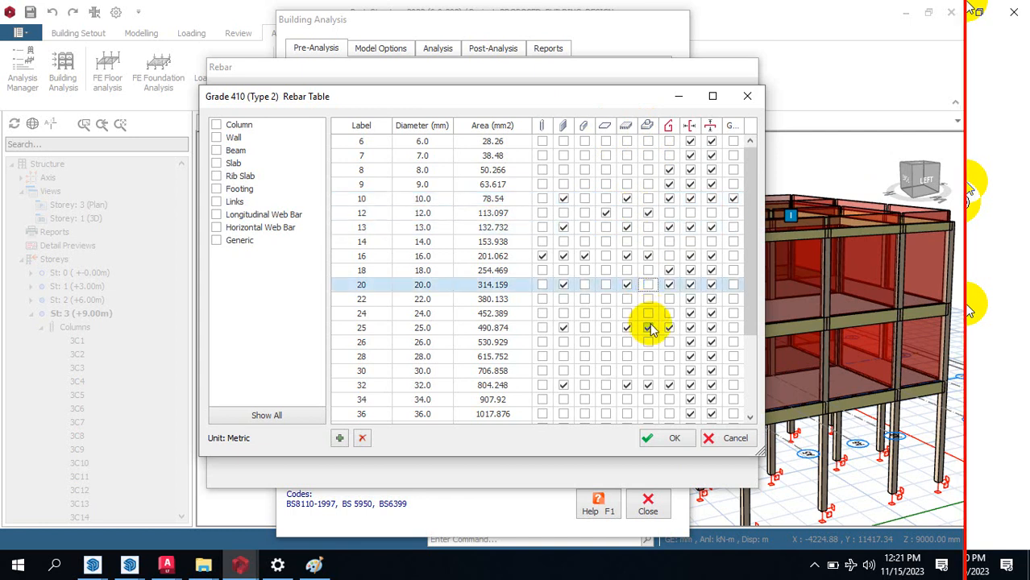
click(651, 337)
click(650, 385)
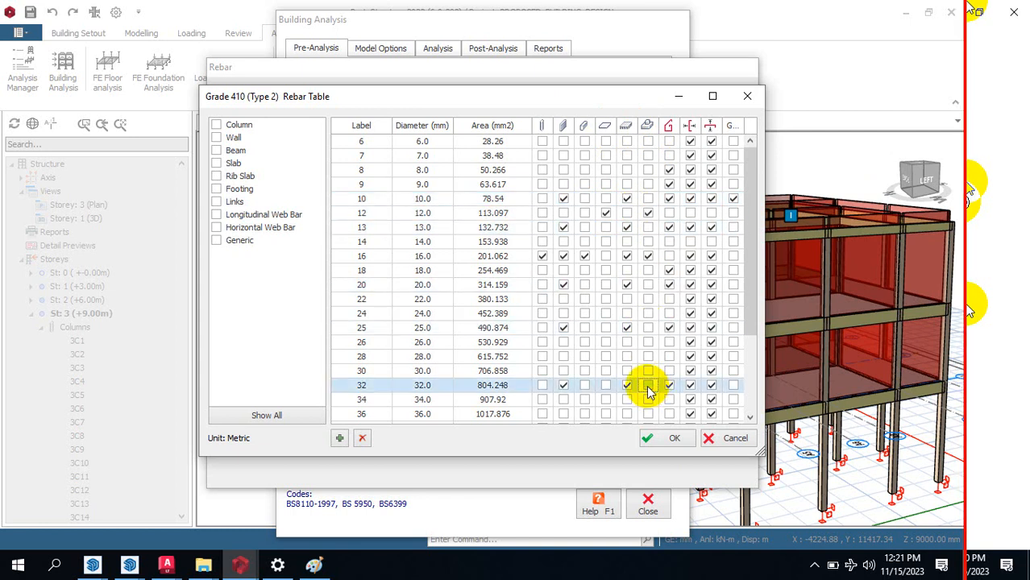
scroll(647, 371, down, 3)
scroll(645, 360, up, 3)
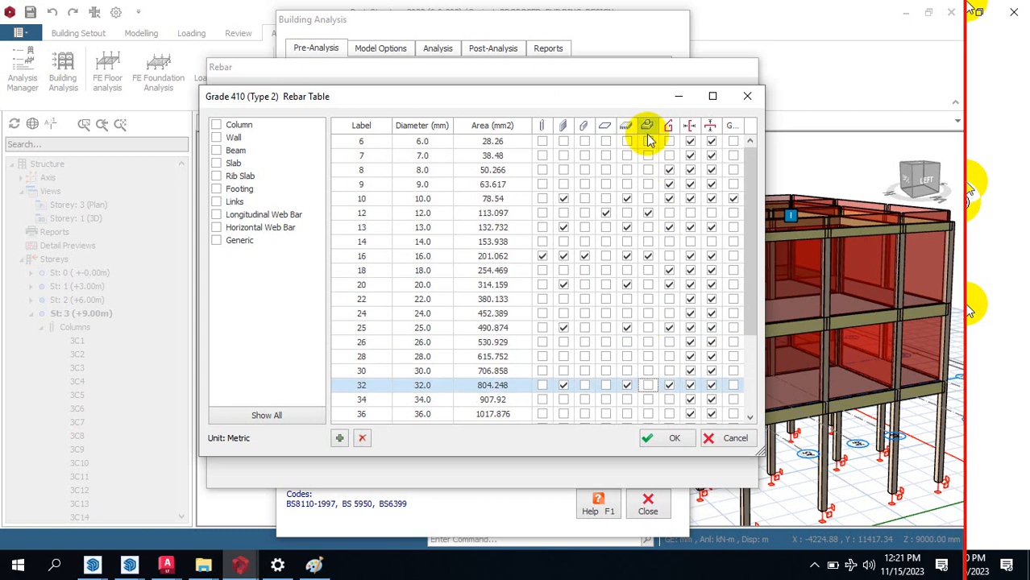
click(649, 213)
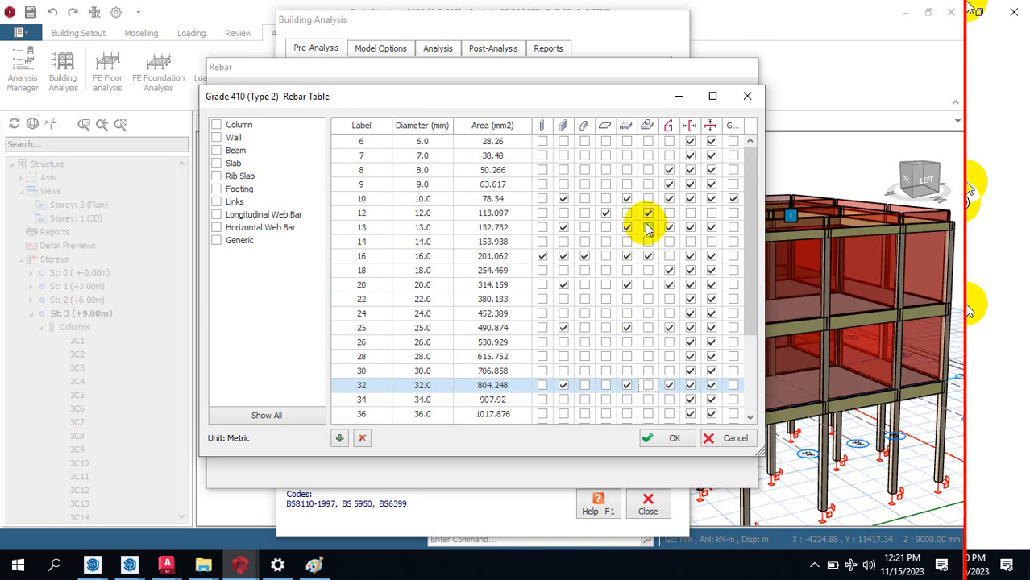
click(646, 258)
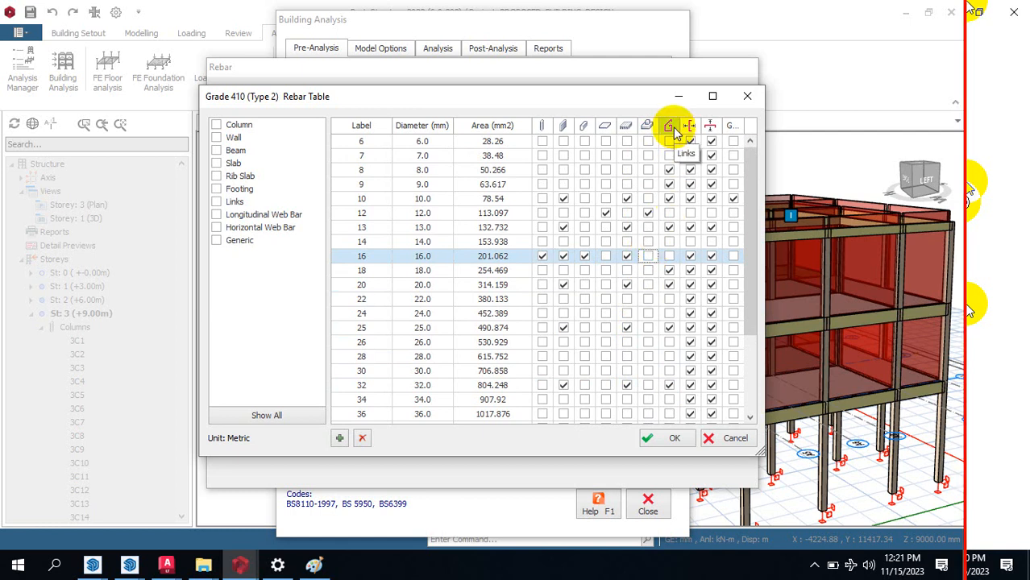
click(649, 199)
click(650, 213)
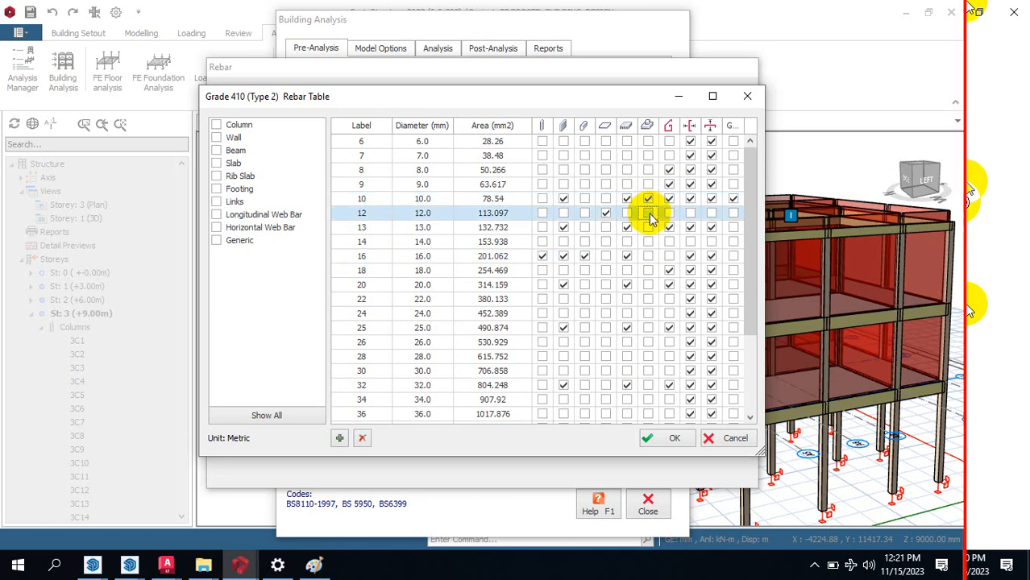
scroll(650, 266, down, 3)
scroll(651, 292, up, 3)
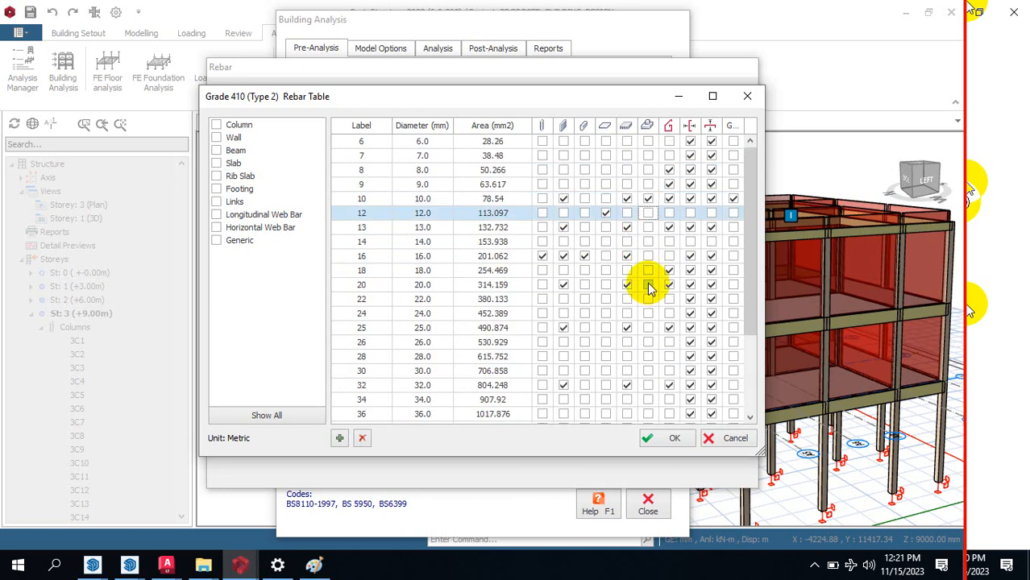
click(649, 200)
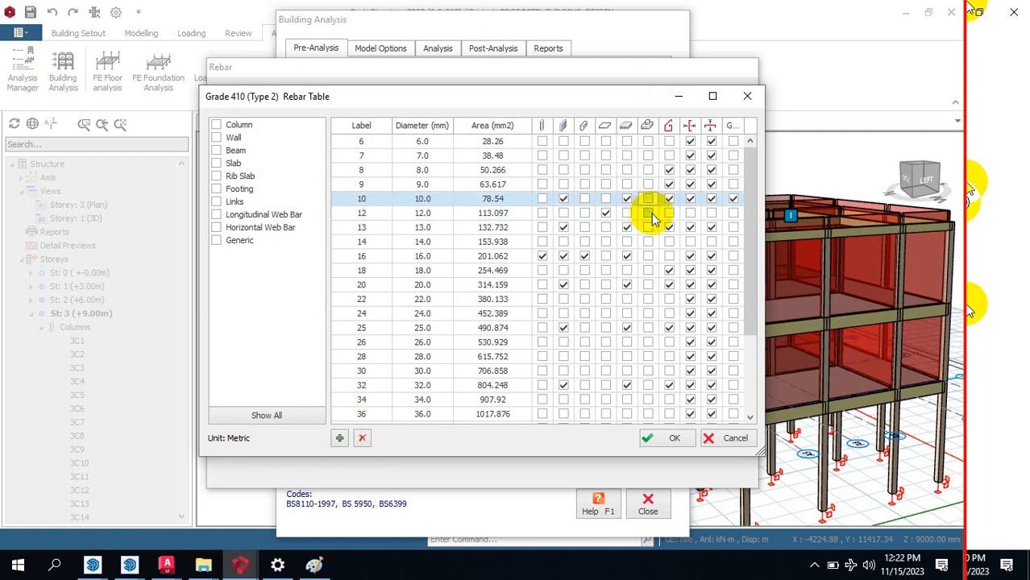
click(649, 214)
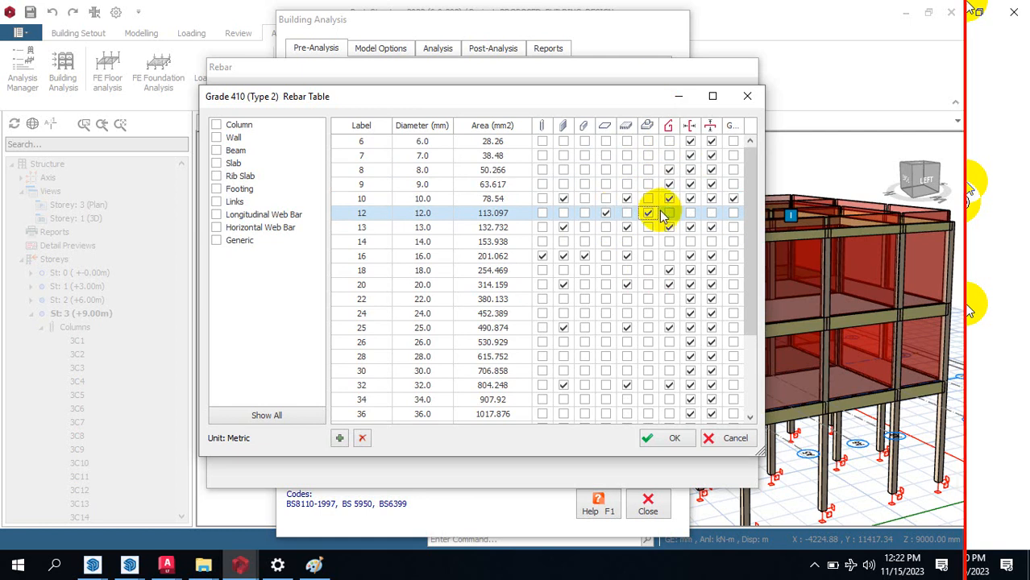
Step: Disable the 8, 9, 13, 18, 20, 25 and 32 mm bars for links, keeping only 10 mm enabled
click(669, 198)
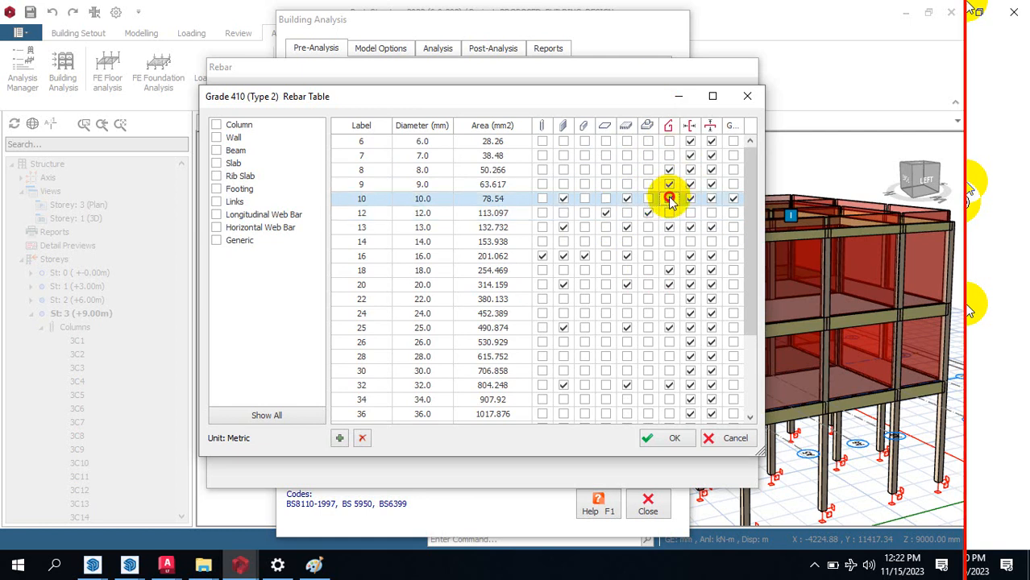
click(669, 185)
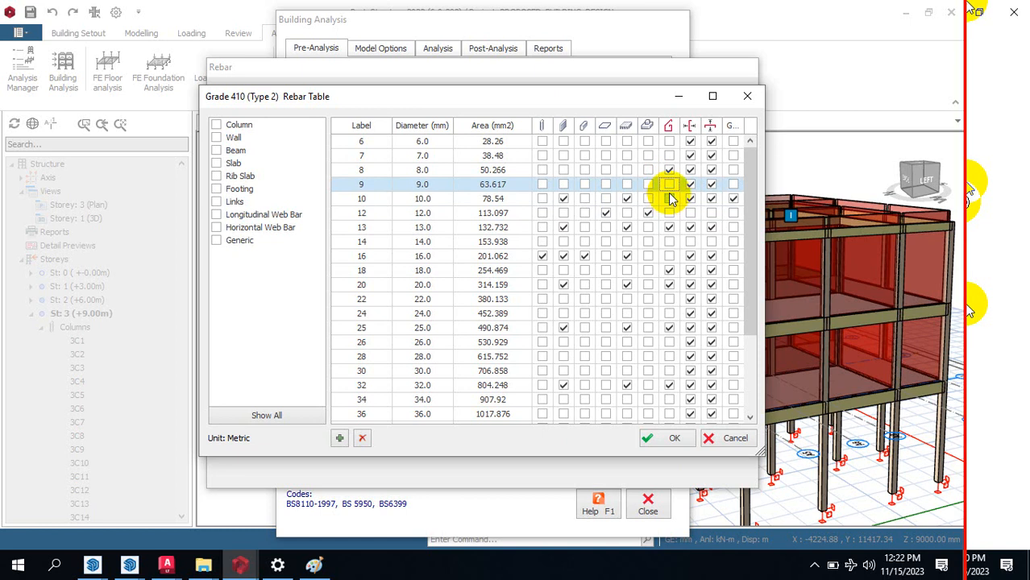
click(669, 198)
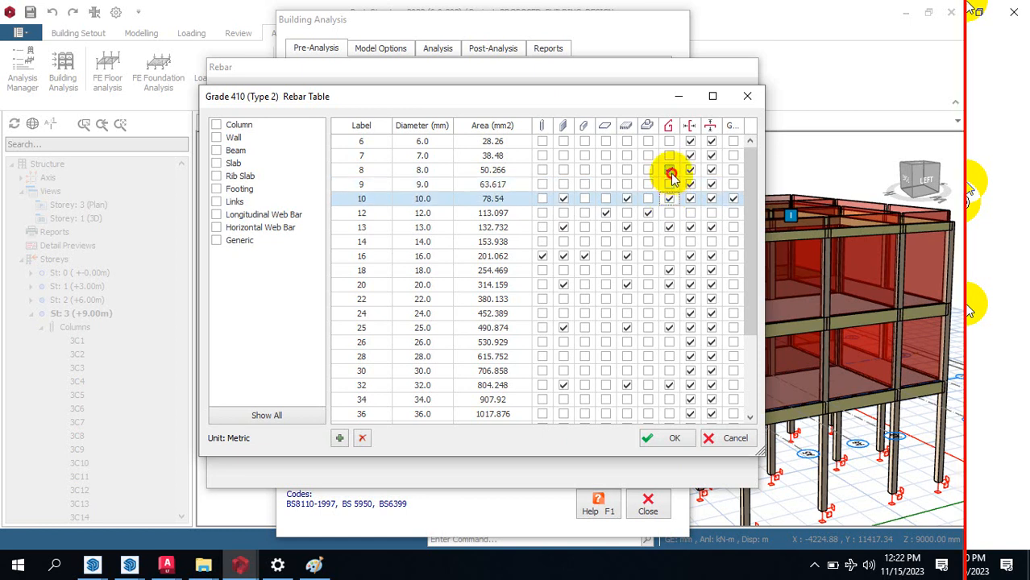
click(669, 170)
click(669, 227)
click(669, 272)
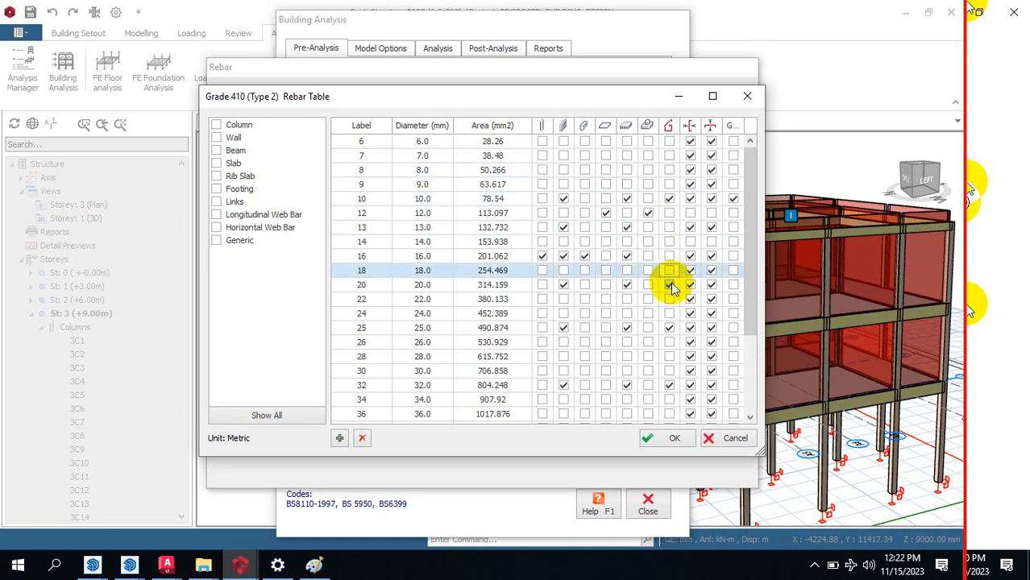
click(669, 285)
click(670, 327)
click(669, 385)
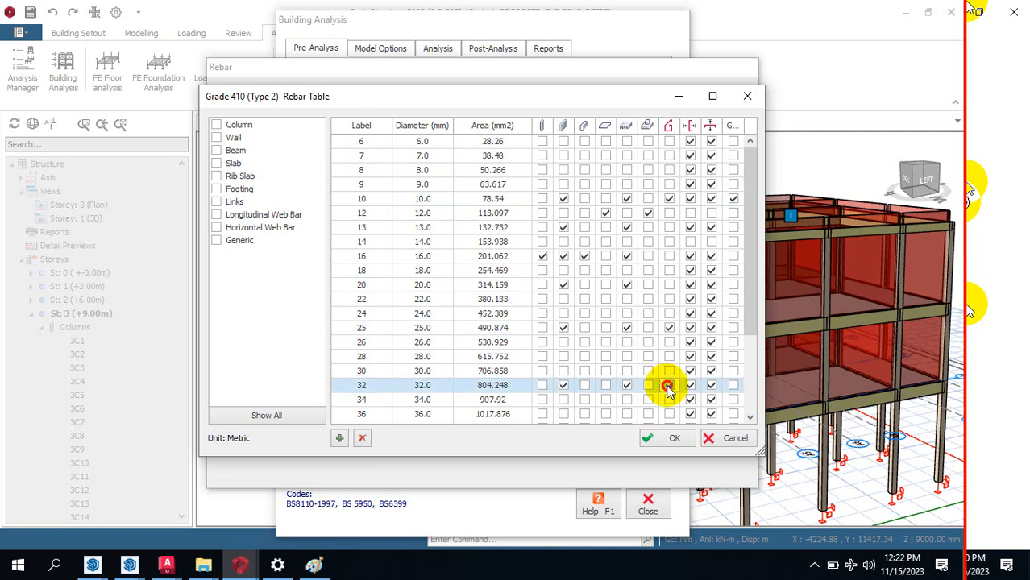
scroll(691, 414, down, 3)
scroll(683, 356, up, 3)
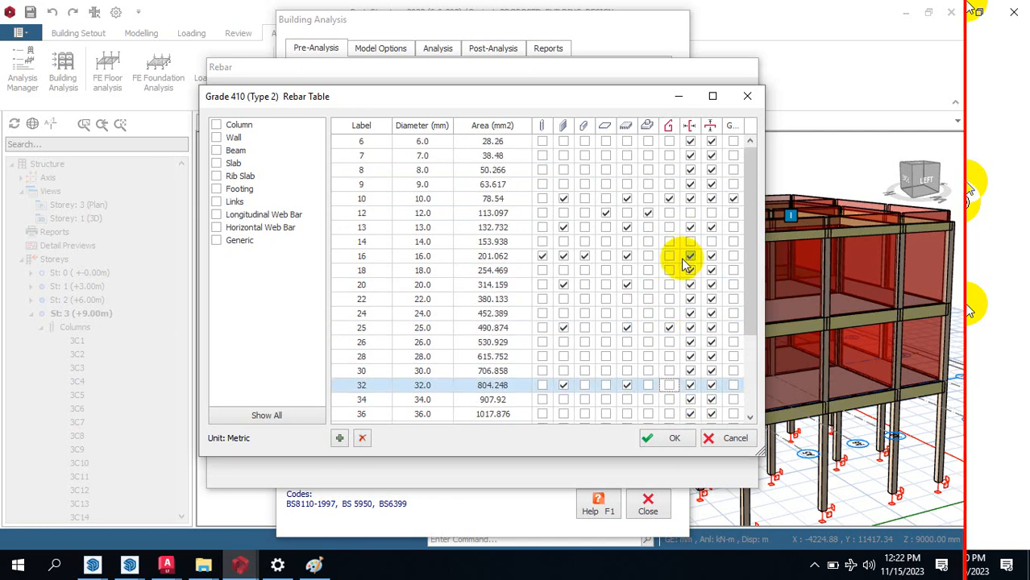
click(670, 327)
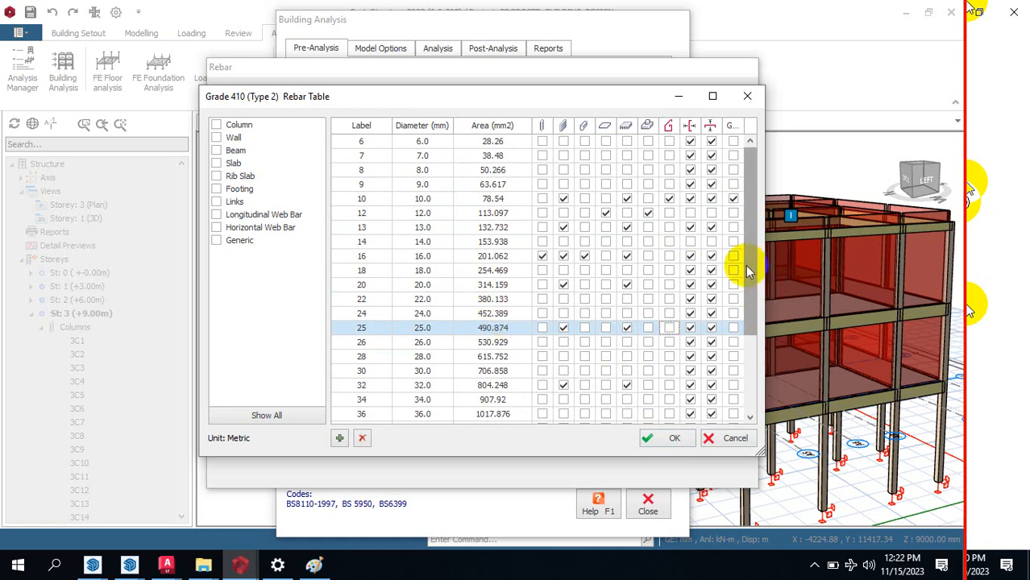
Step: Accept the Grade 410 (Type 2) rebar table changes and save the default material settings
click(675, 438)
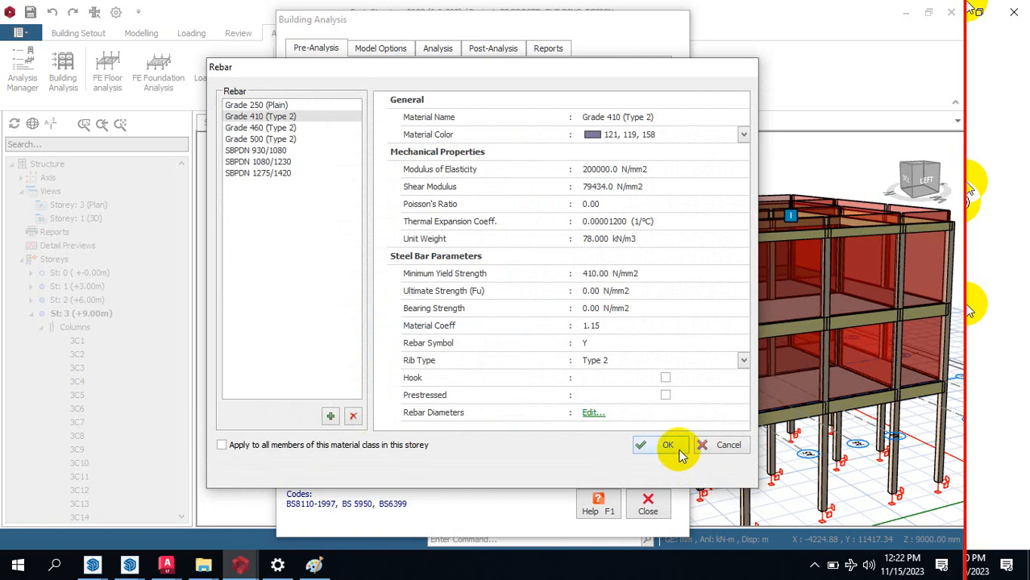
click(674, 446)
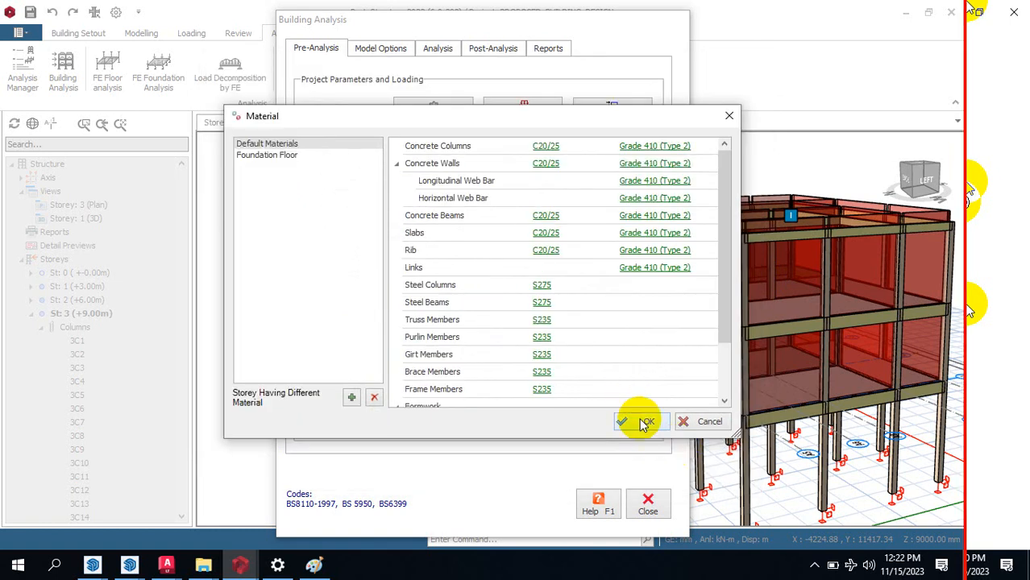
click(645, 424)
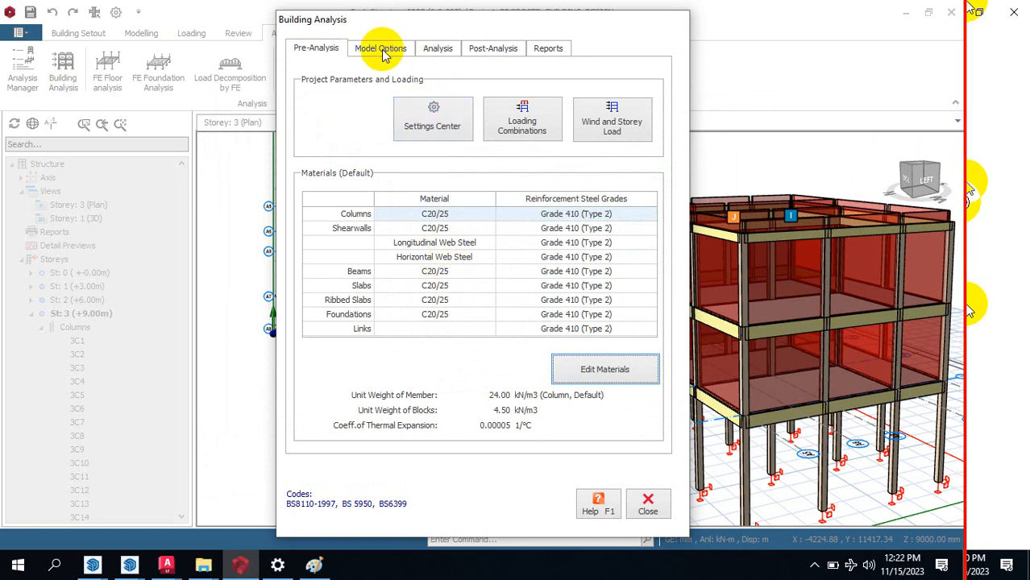
Step: Generate the load combinations automatically with the preset vertical and horizontal options, and accept the load cases
click(536, 135)
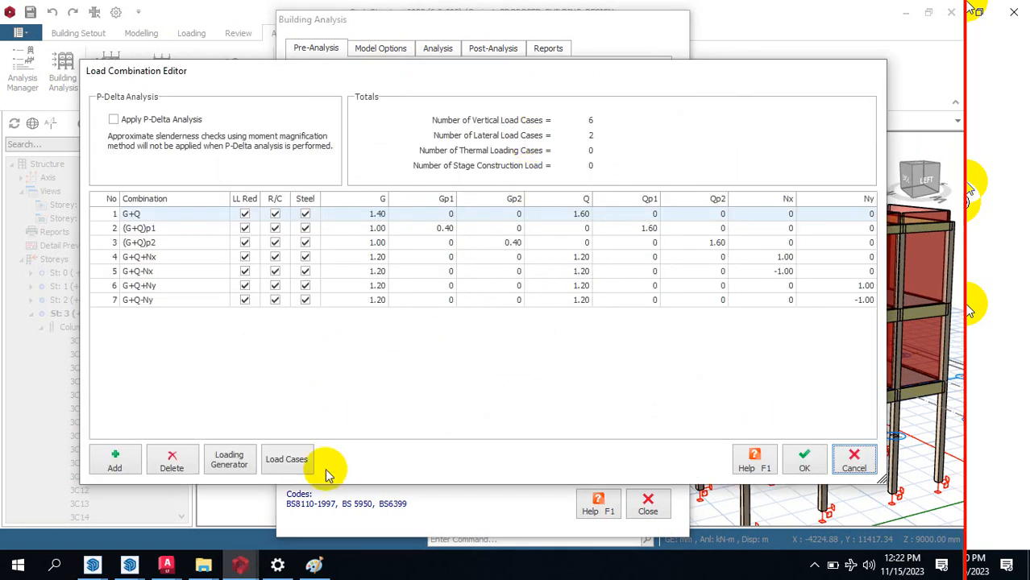
click(230, 466)
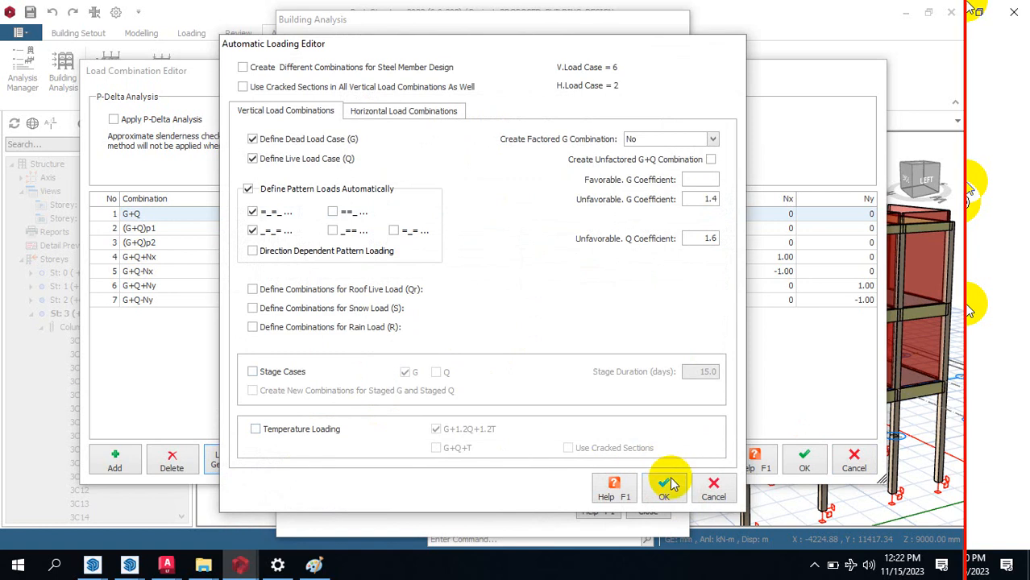
click(670, 478)
click(287, 460)
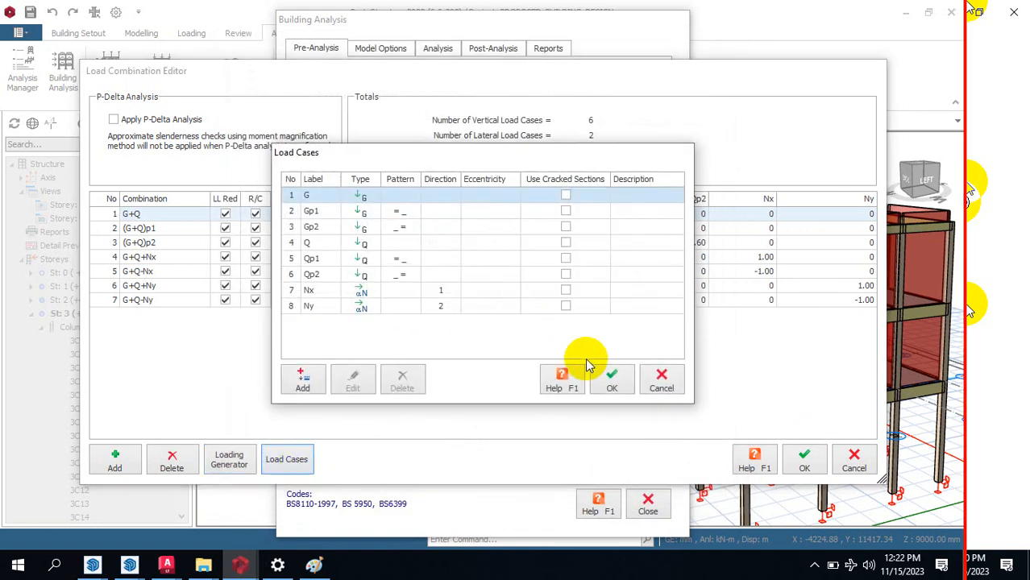
click(613, 379)
click(800, 457)
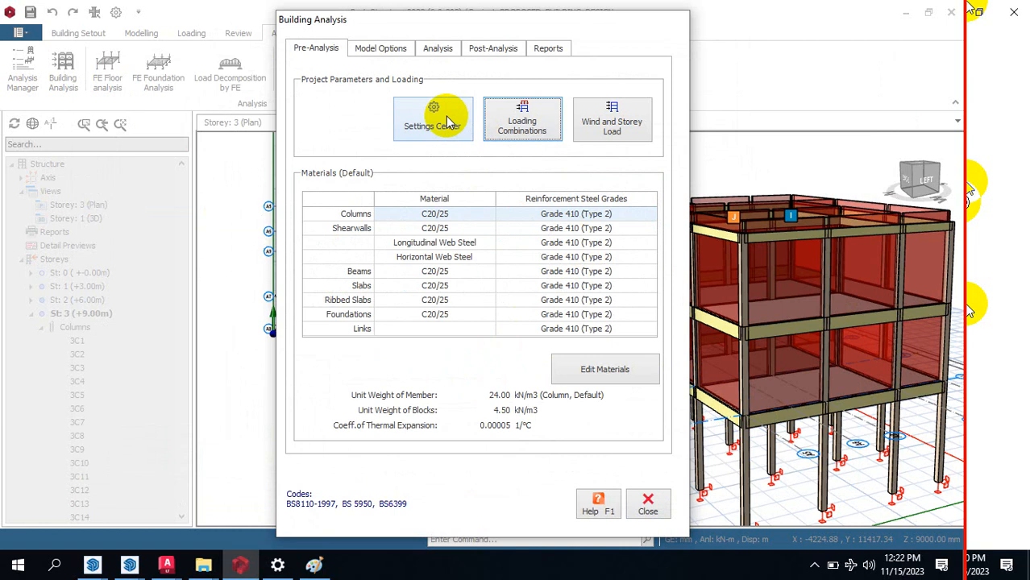
Step: Examine the project's beam rebar patterns and the steel bar selection settings for method, bent-up bars and links
click(442, 134)
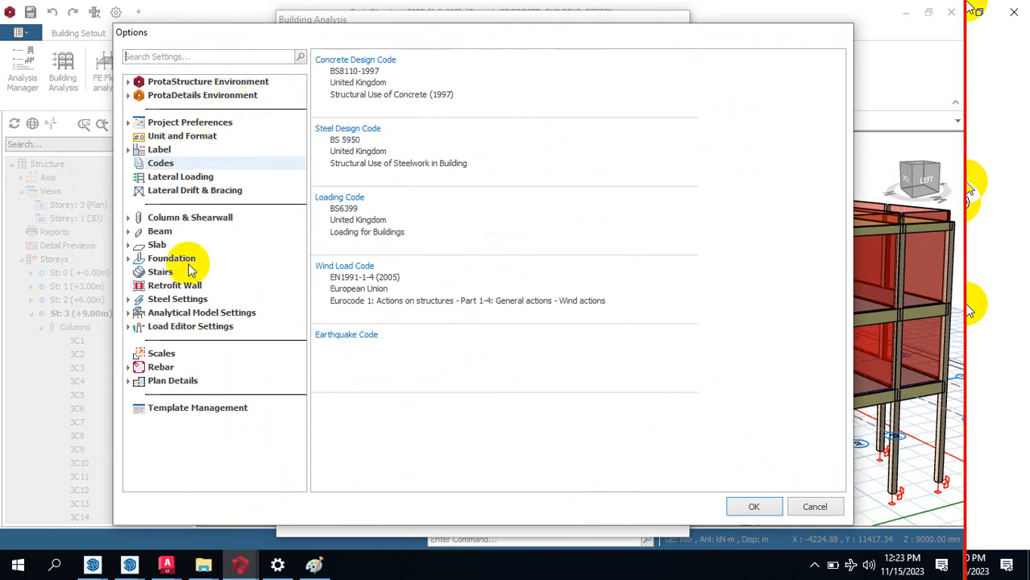
click(129, 232)
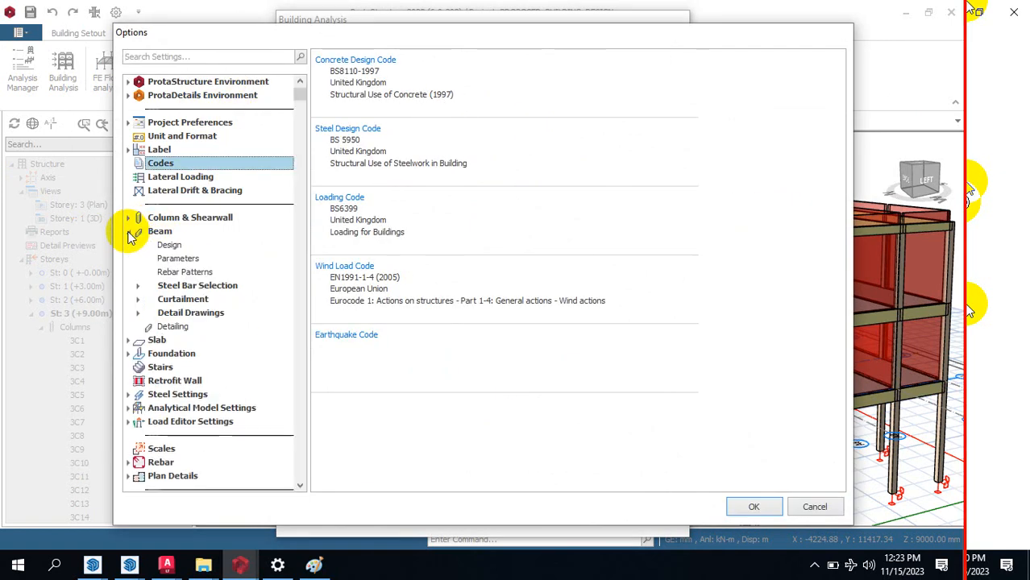
click(185, 272)
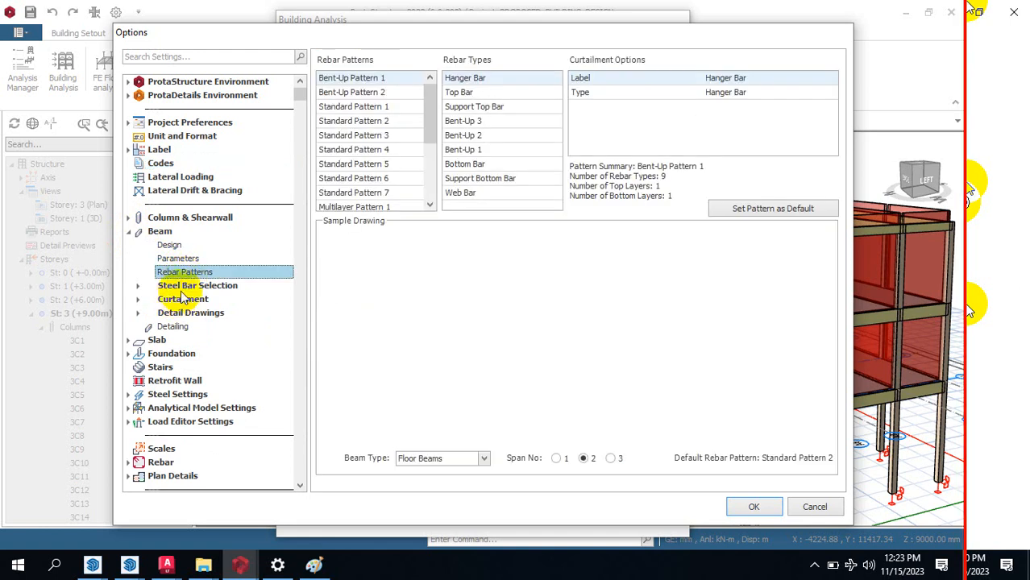
click(139, 287)
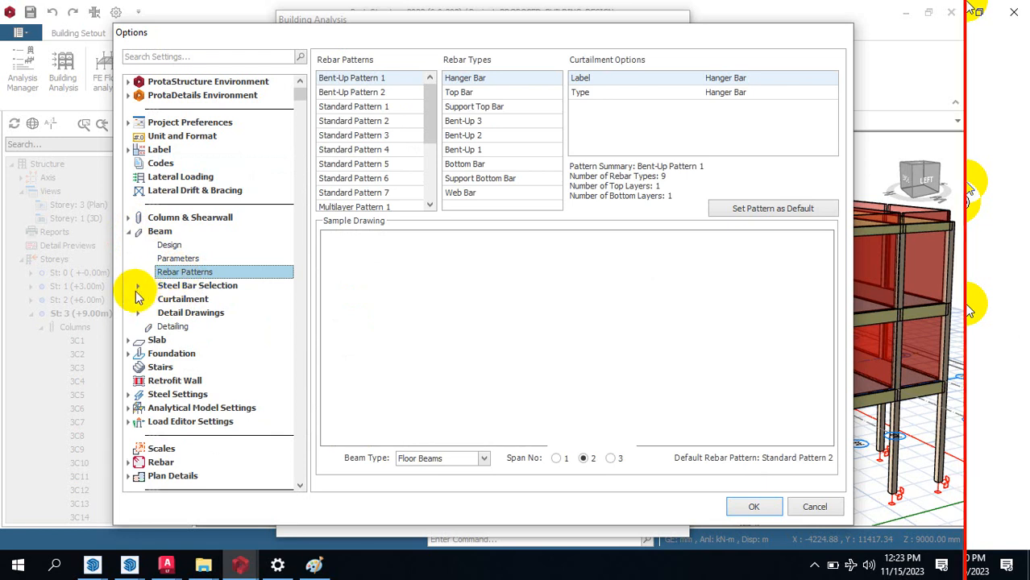
click(141, 289)
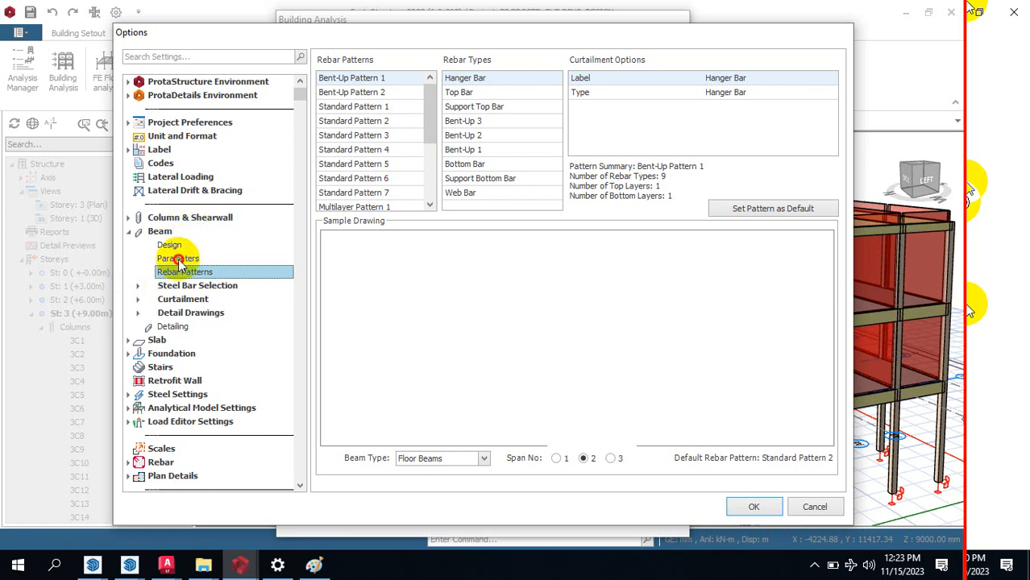
click(189, 285)
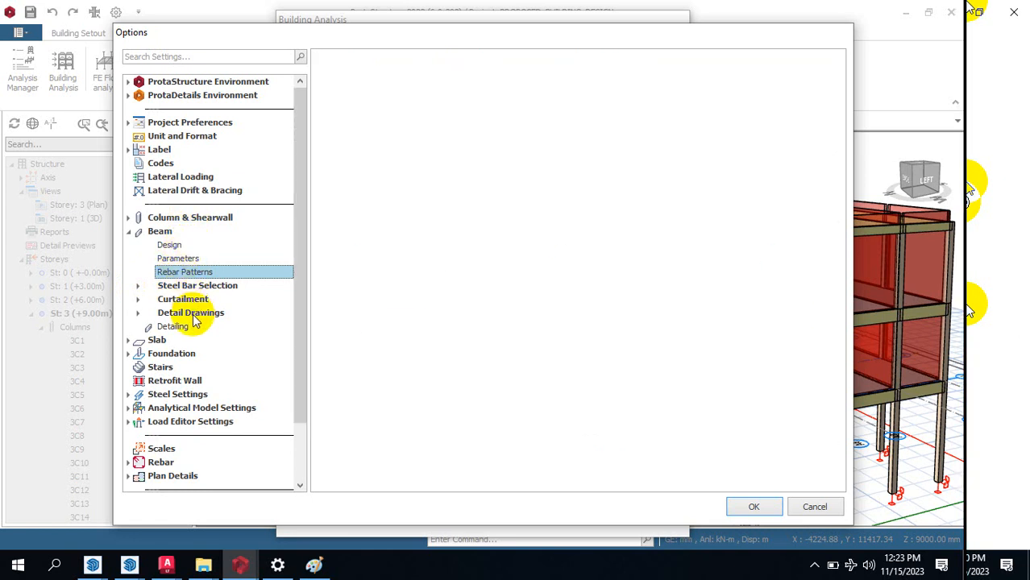
click(138, 286)
click(173, 272)
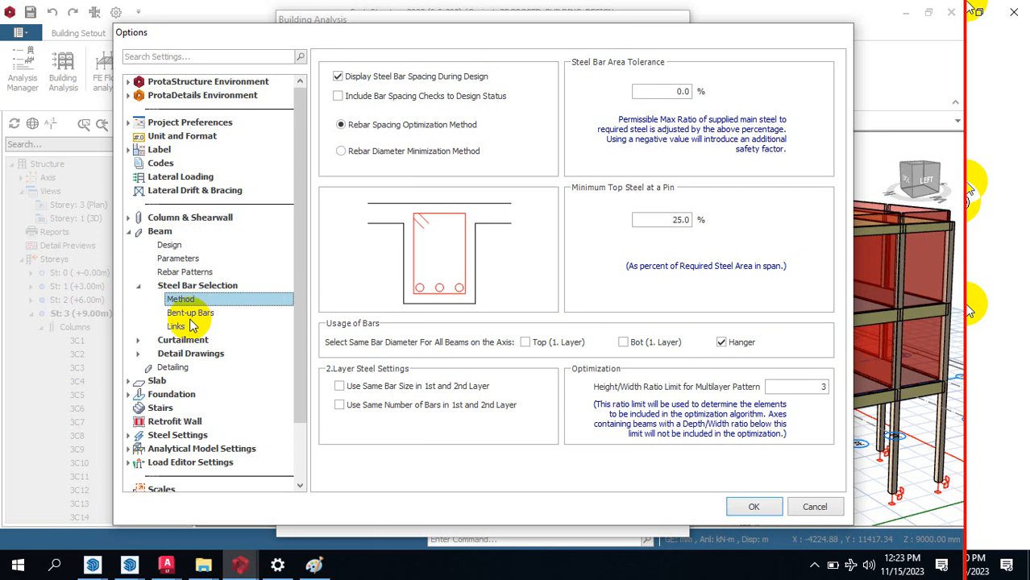
click(190, 315)
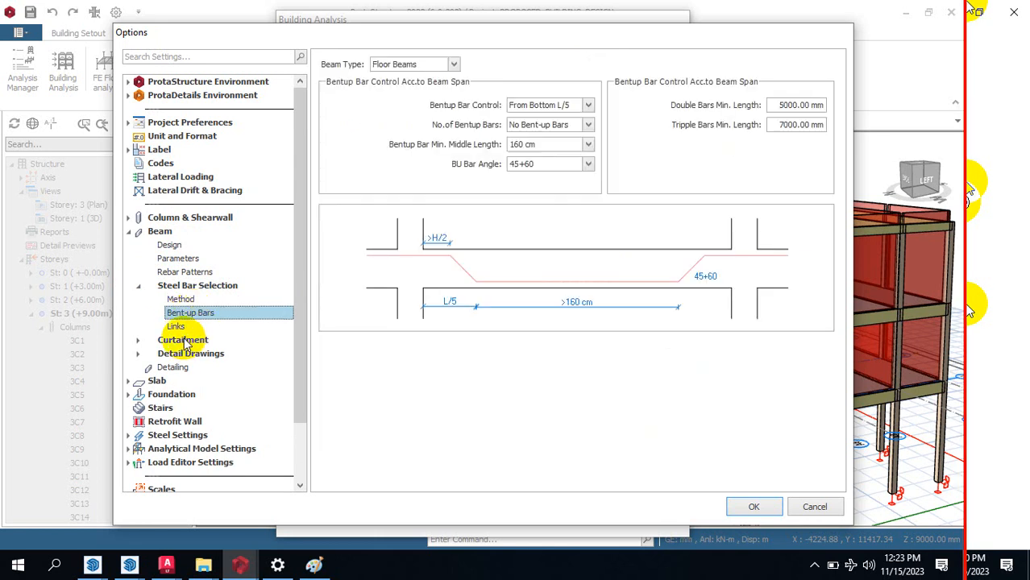
click(176, 327)
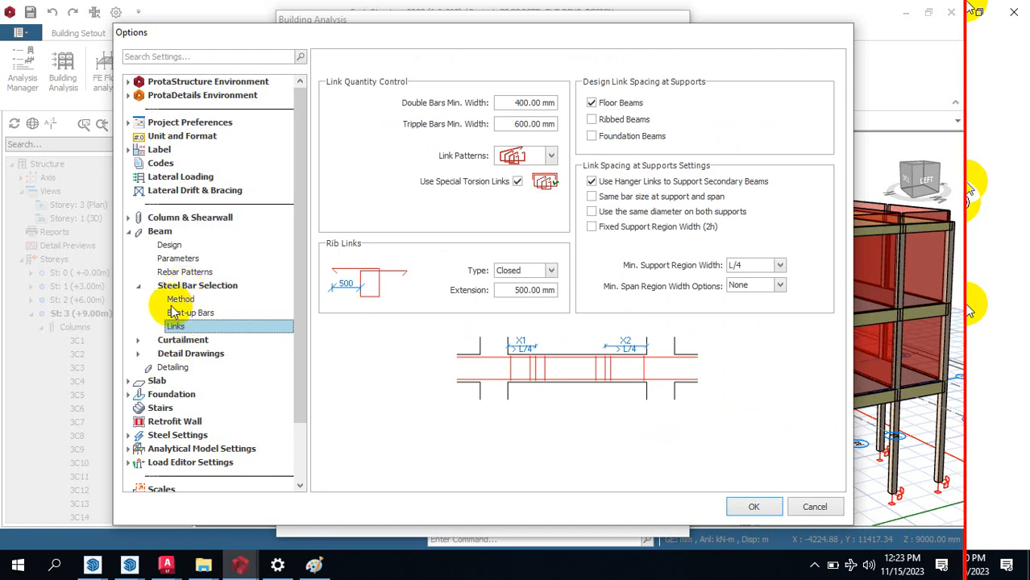
Step: Review the beam design settings and the floor beam steel parameters, and accept the project options
click(185, 287)
click(185, 272)
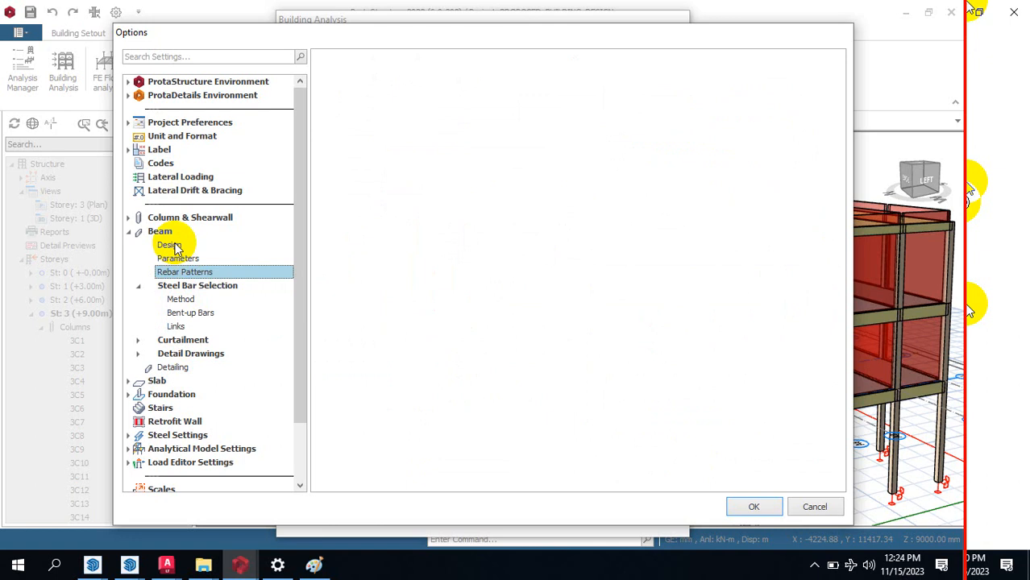
click(173, 246)
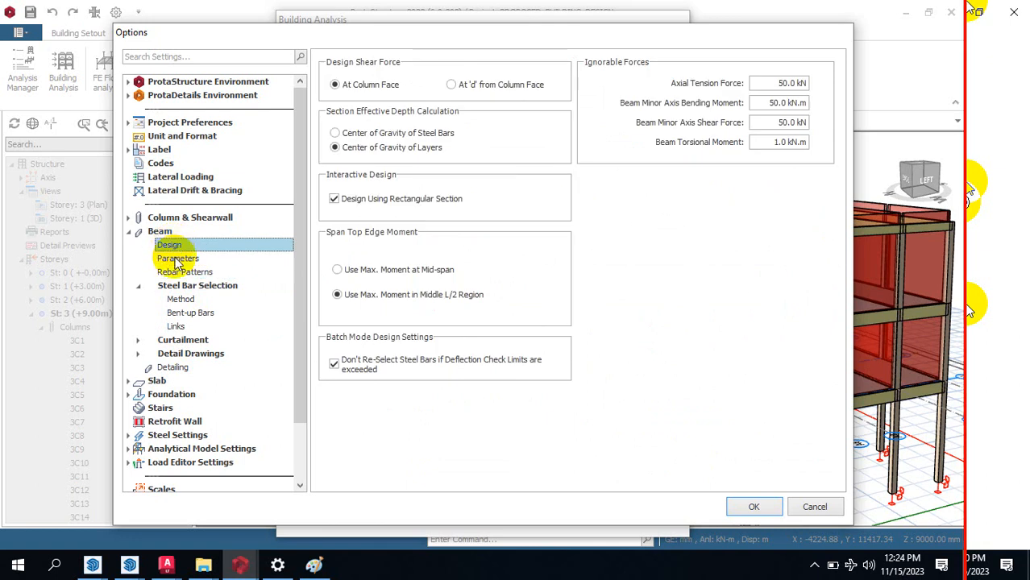
click(177, 259)
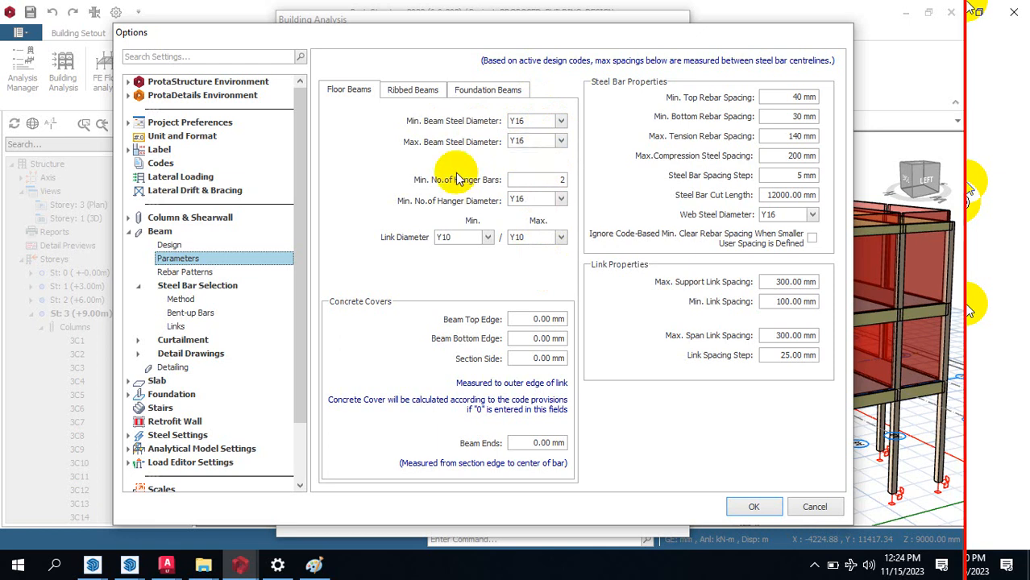
click(129, 381)
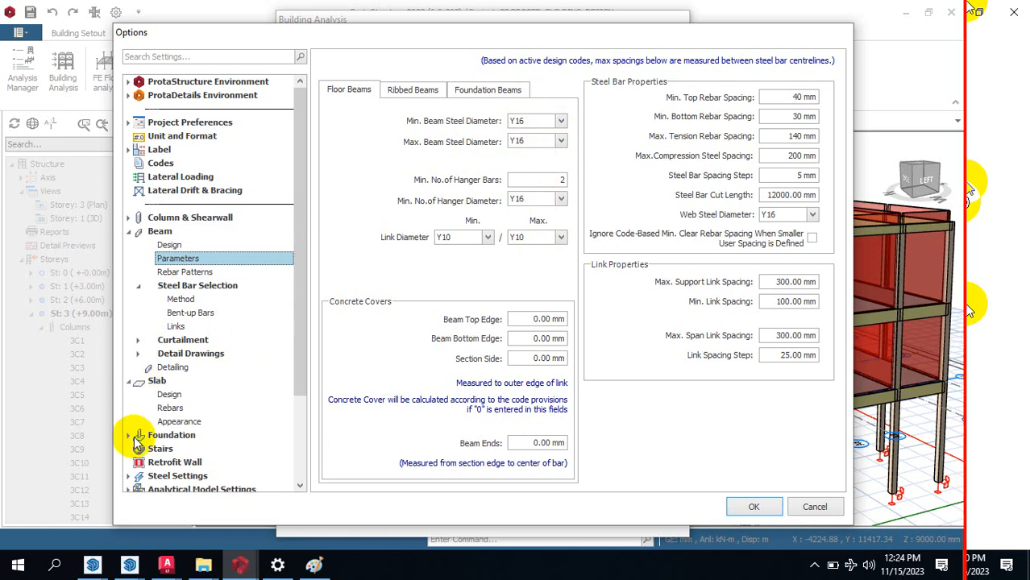
click(754, 506)
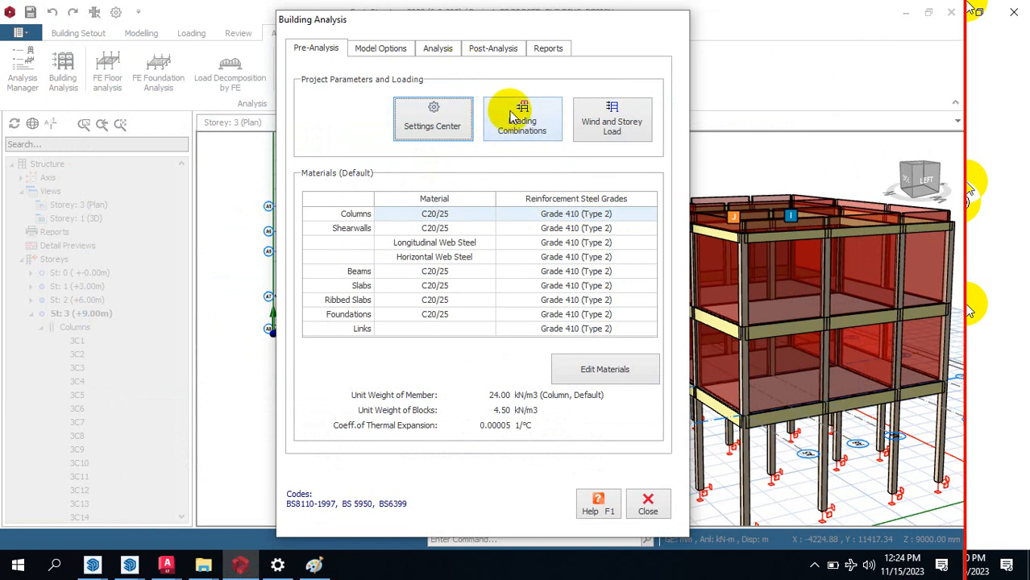
Step: Run the building model check on all storeys with every overlap, axis, length and label check enabled
click(385, 48)
click(438, 50)
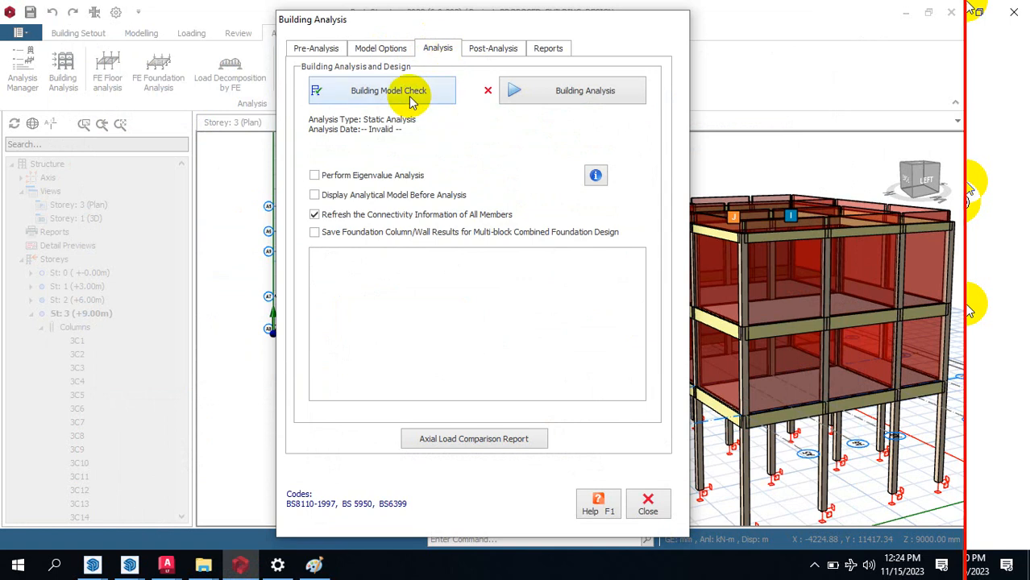
click(411, 95)
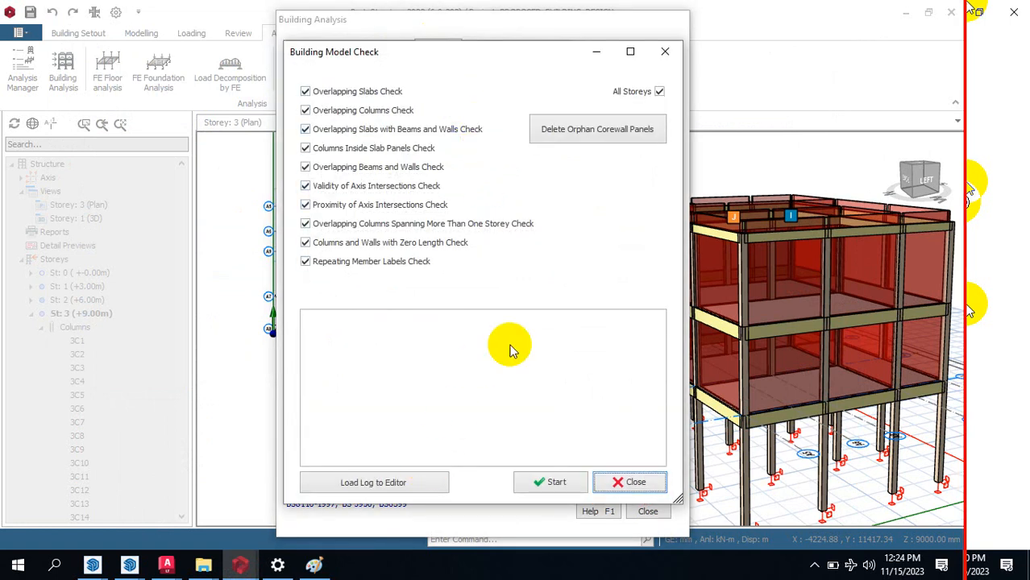
click(553, 484)
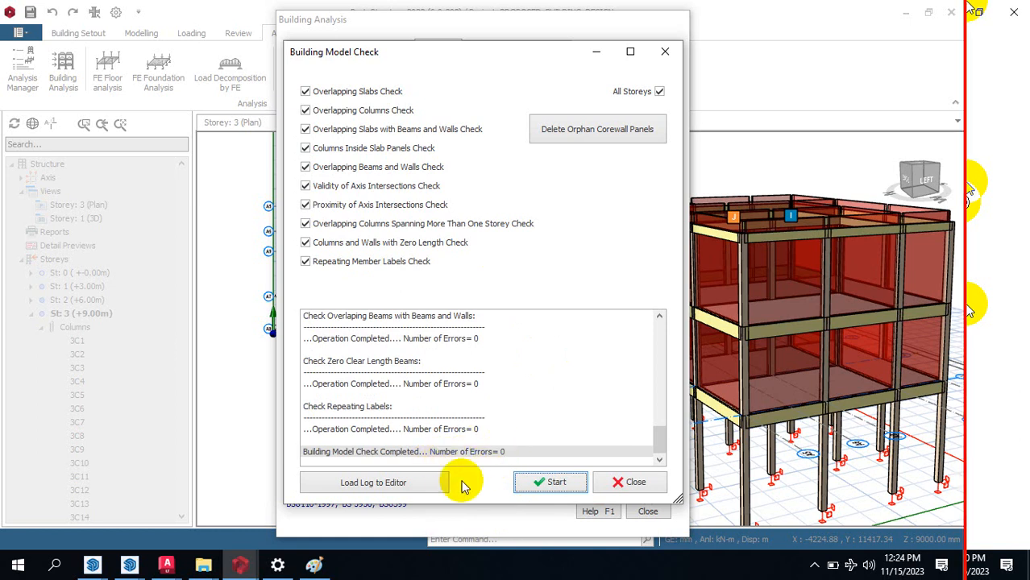
Step: Load the model check log into the text editor and read through it for errors in each check
click(403, 486)
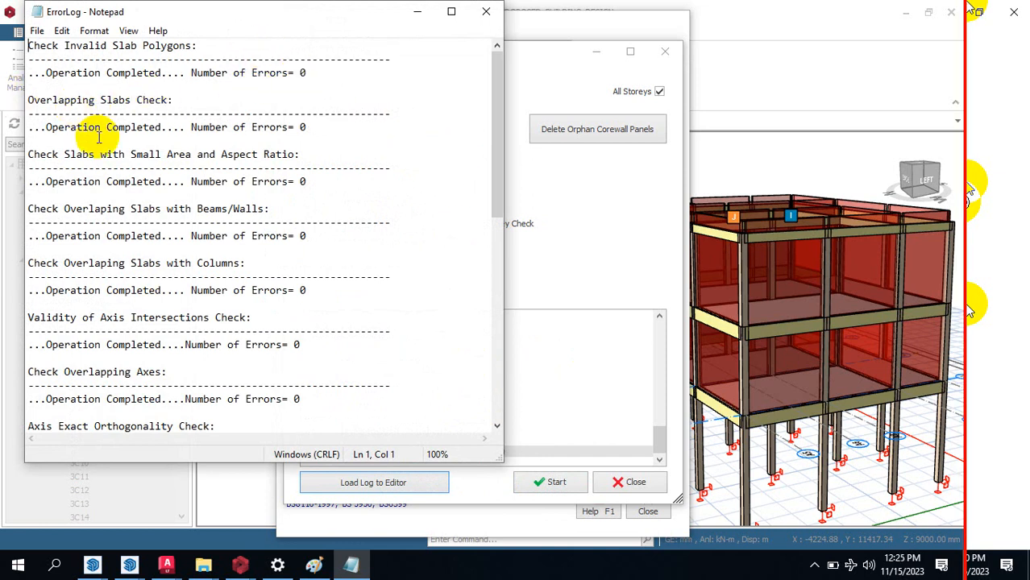
scroll(99, 137, down, 11)
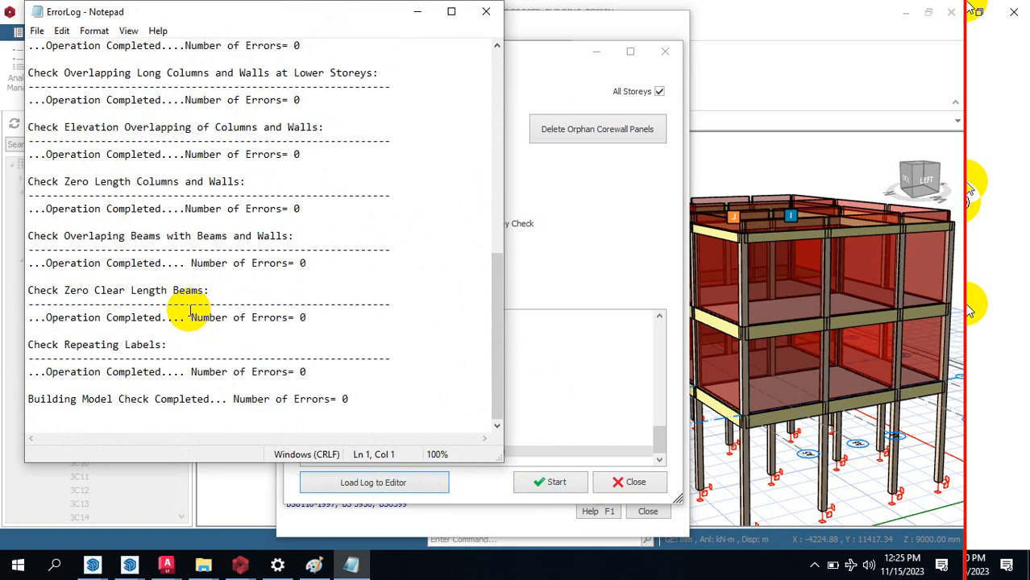
click(486, 10)
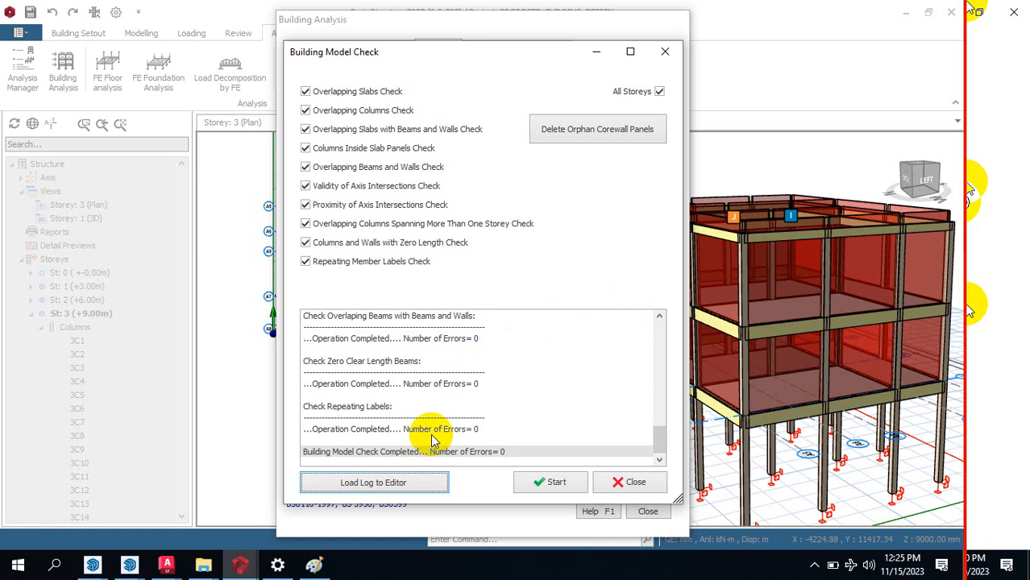
click(403, 483)
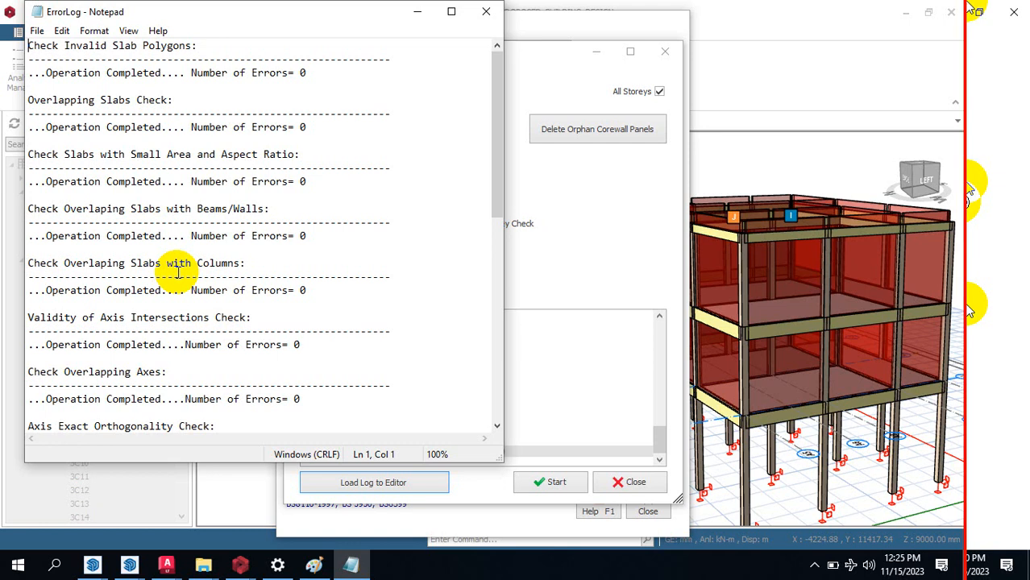
Step: Read through the remaining checks in the model check log, and close the log, the model check and the building analysis windows
scroll(179, 273, down, 5)
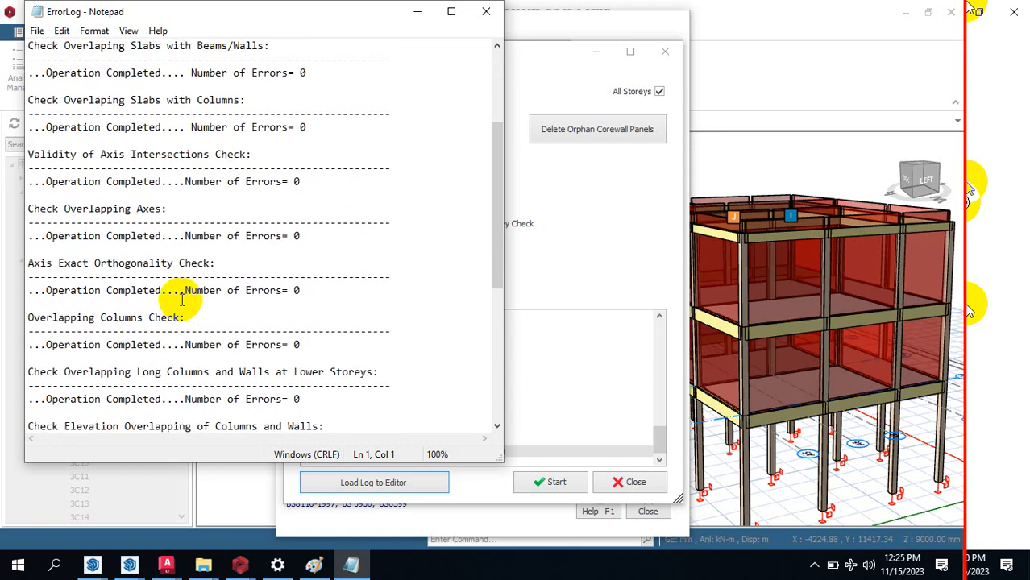
scroll(157, 325, down, 3)
scroll(162, 344, down, 3)
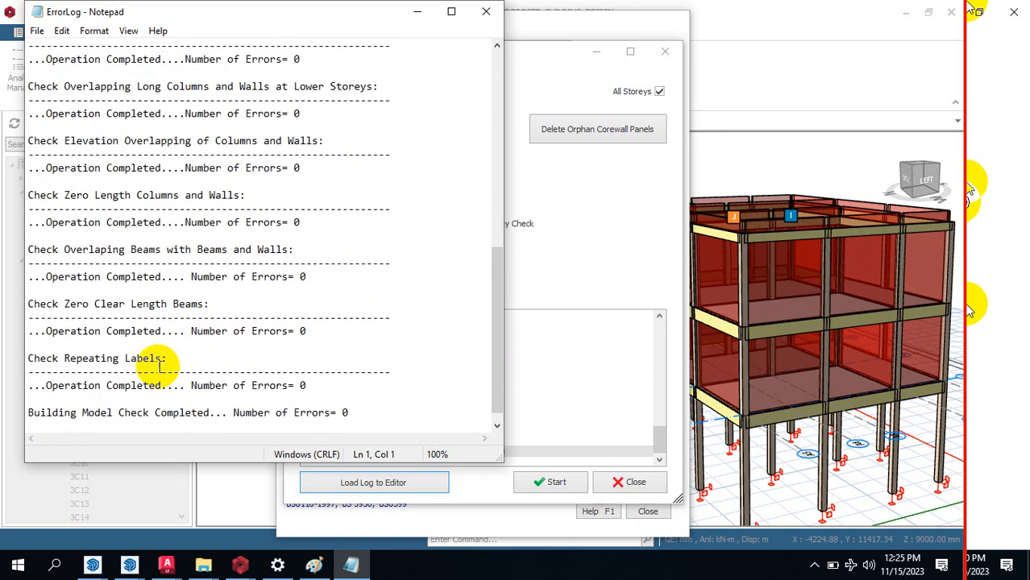
scroll(131, 148, up, 3)
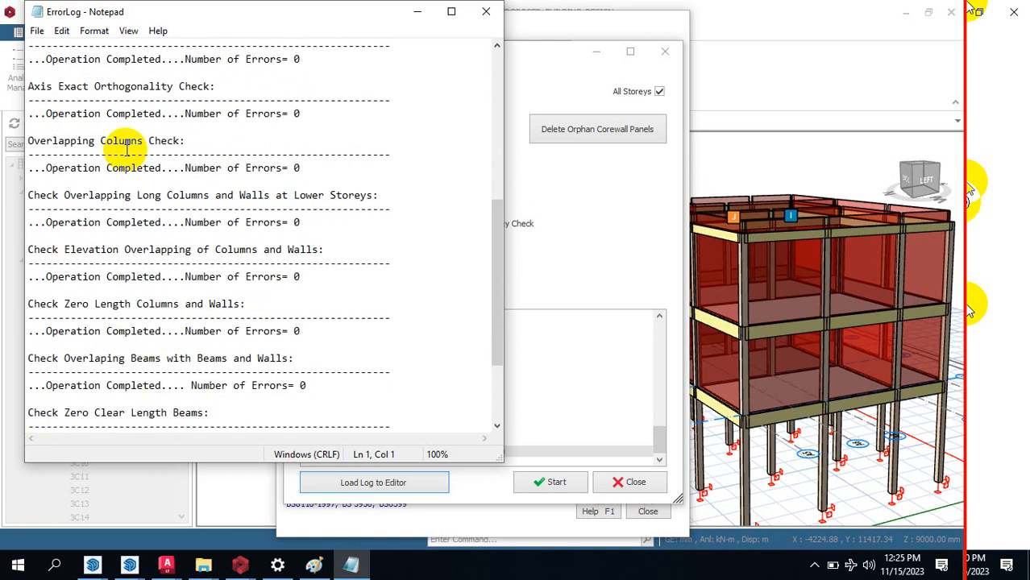
scroll(149, 229, down, 3)
scroll(173, 92, up, 10)
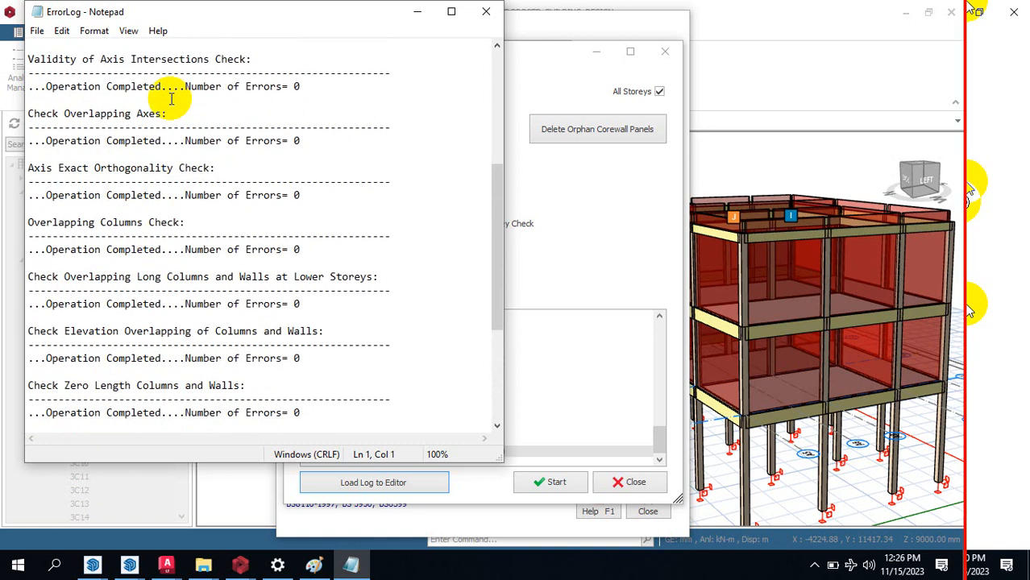
scroll(204, 81, up, 1)
click(485, 13)
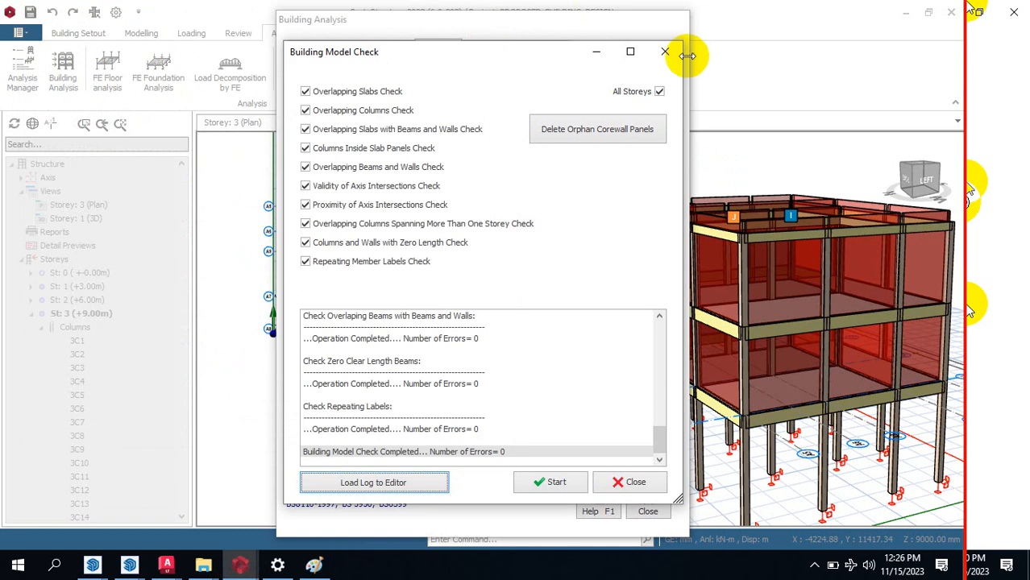
click(644, 483)
click(649, 501)
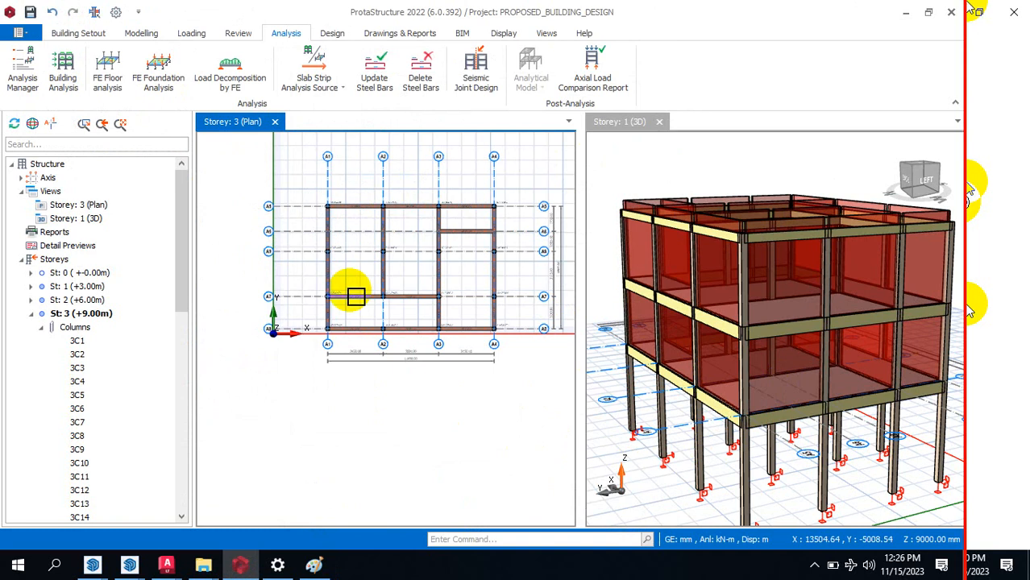
Step: Open the floor plan of storey 1 (+3.00m)
double_click(42, 287)
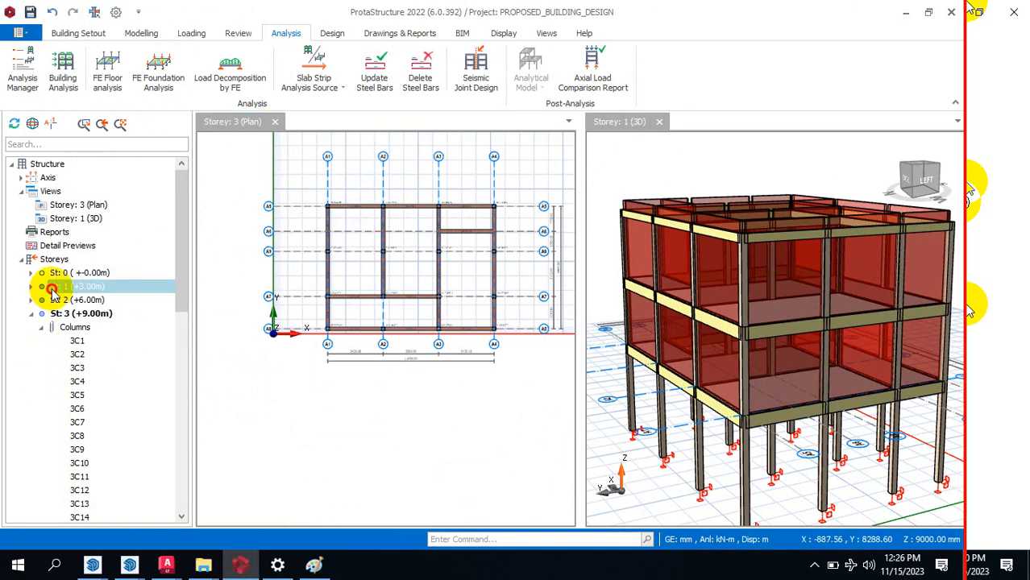
scroll(356, 241, up, 3)
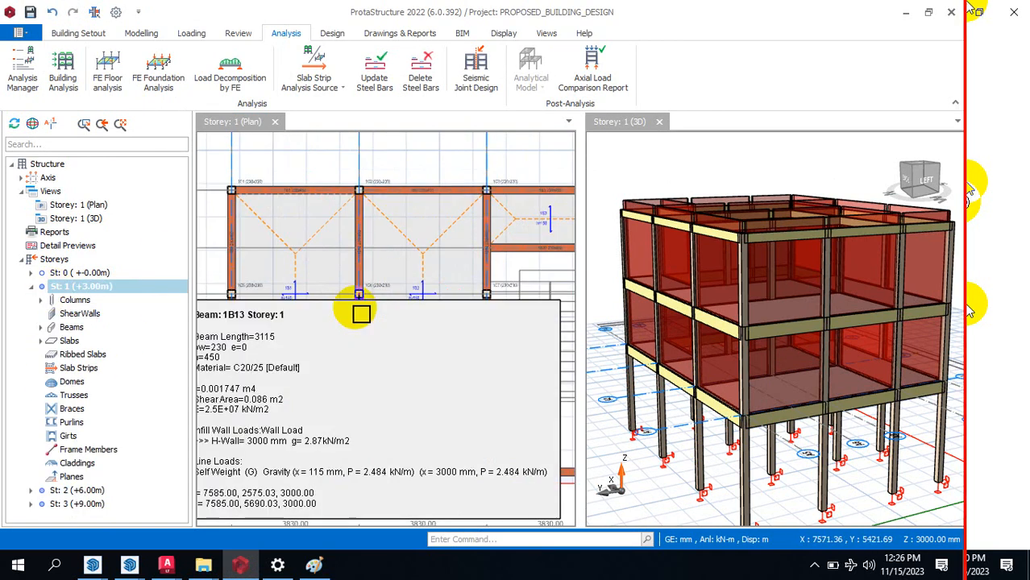
Step: Try deleting slab 1S2 between axes A2 and A3 on storey 1, and restore it
click(393, 365)
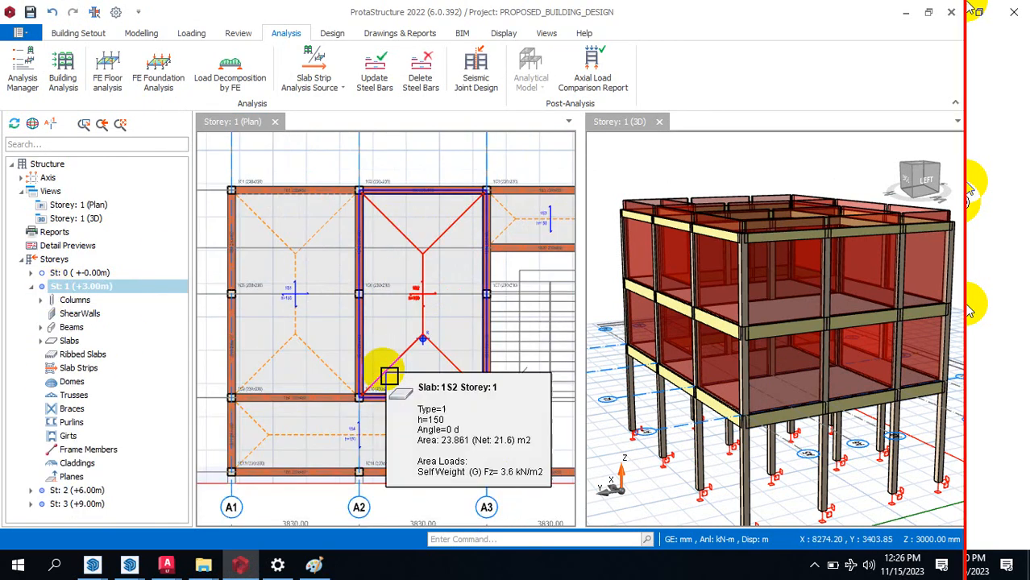
click(433, 255)
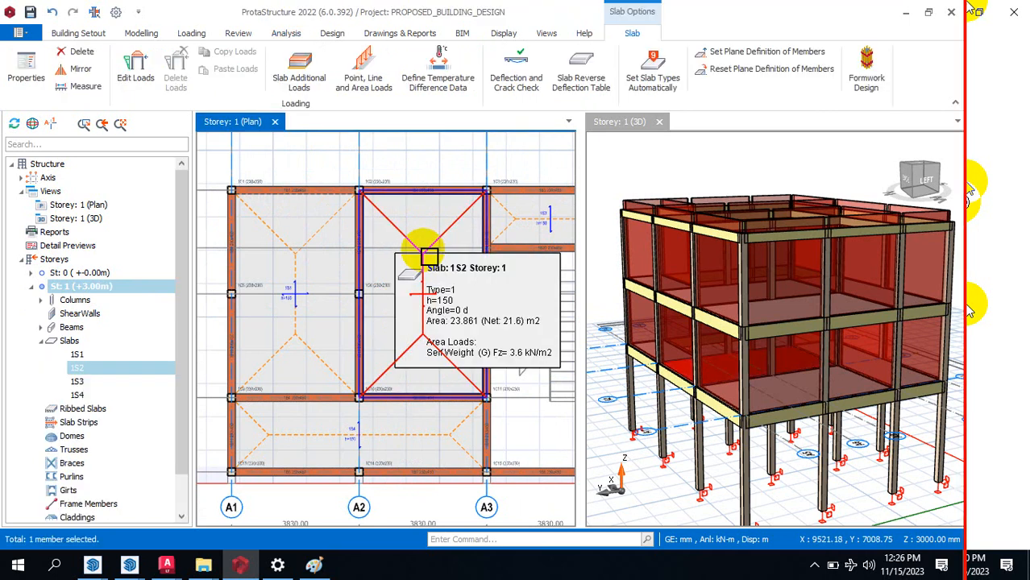
key(Delete)
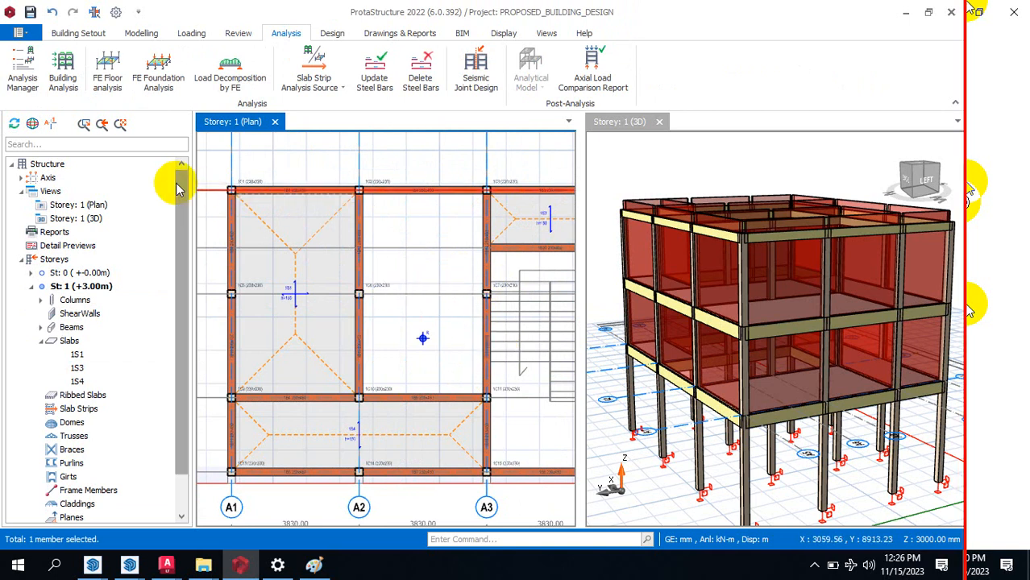
scroll(230, 194, up, 3)
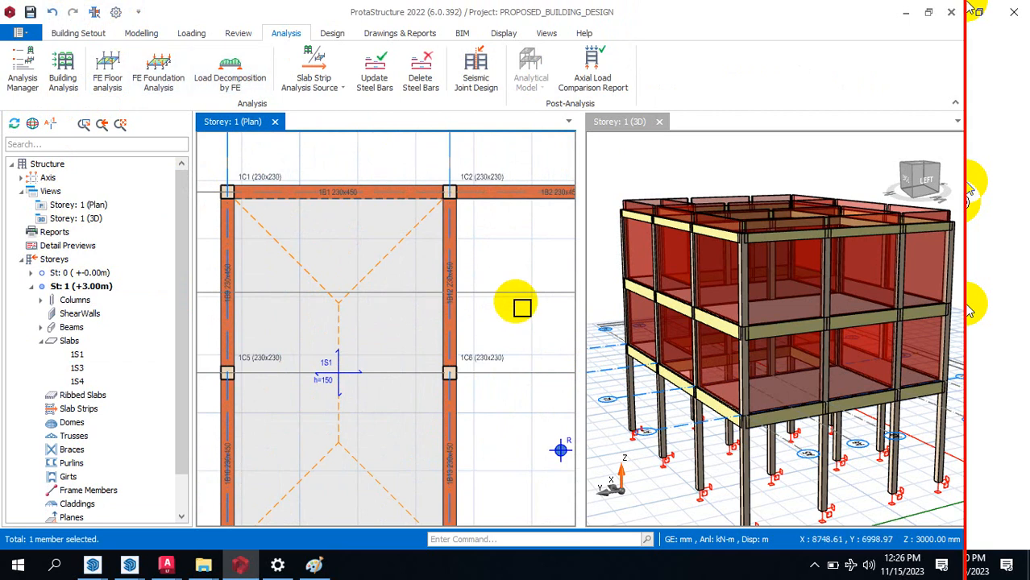
click(515, 301)
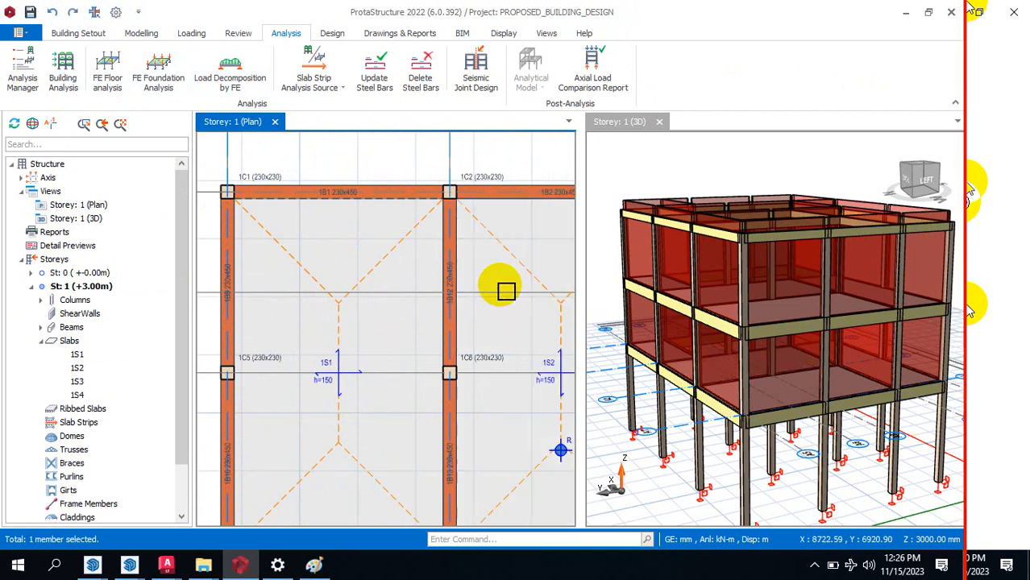
Step: Try to insert another column at the corner axis intersection already occupied by column 1C1
click(76, 33)
click(141, 33)
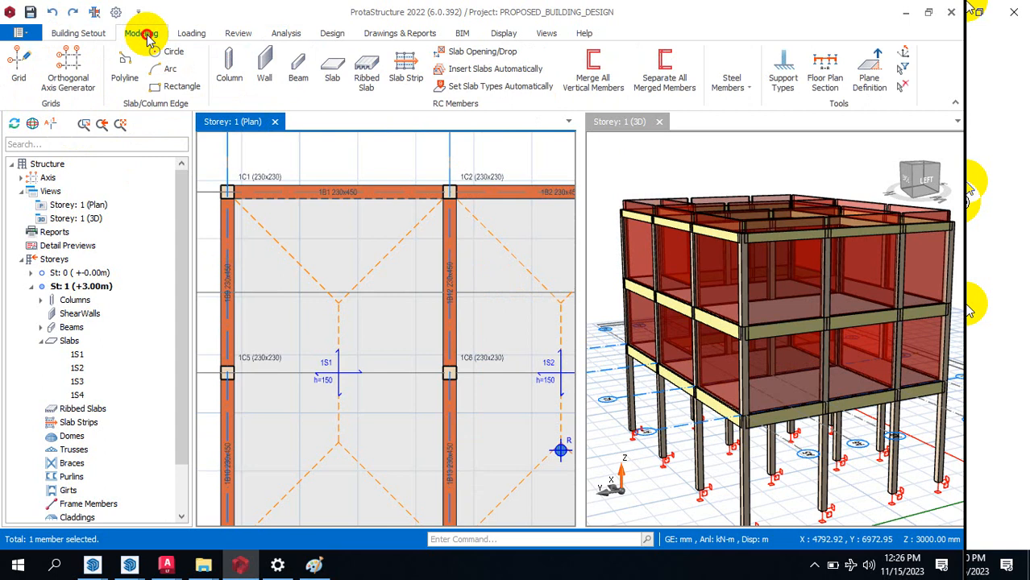
click(231, 64)
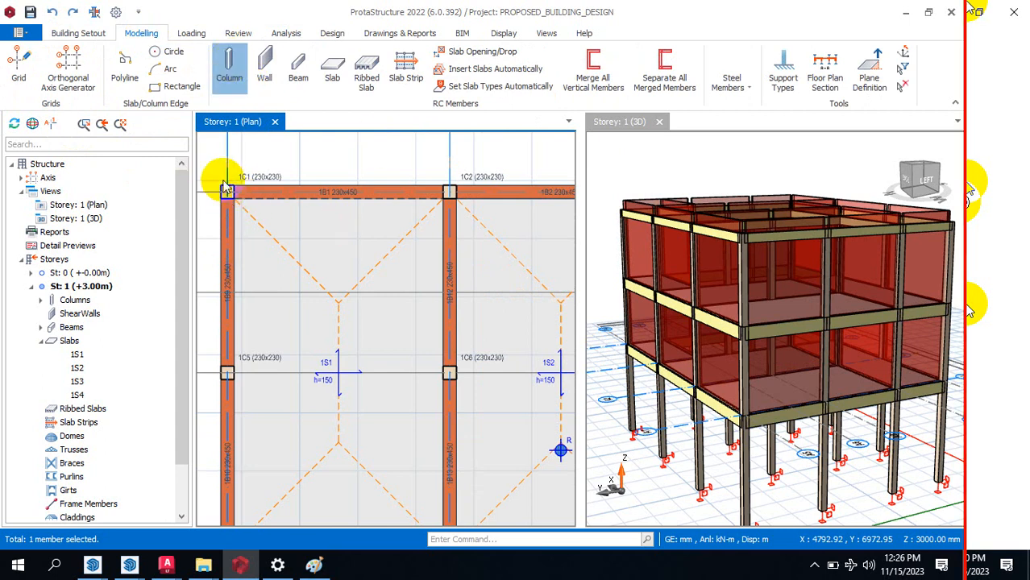
click(230, 68)
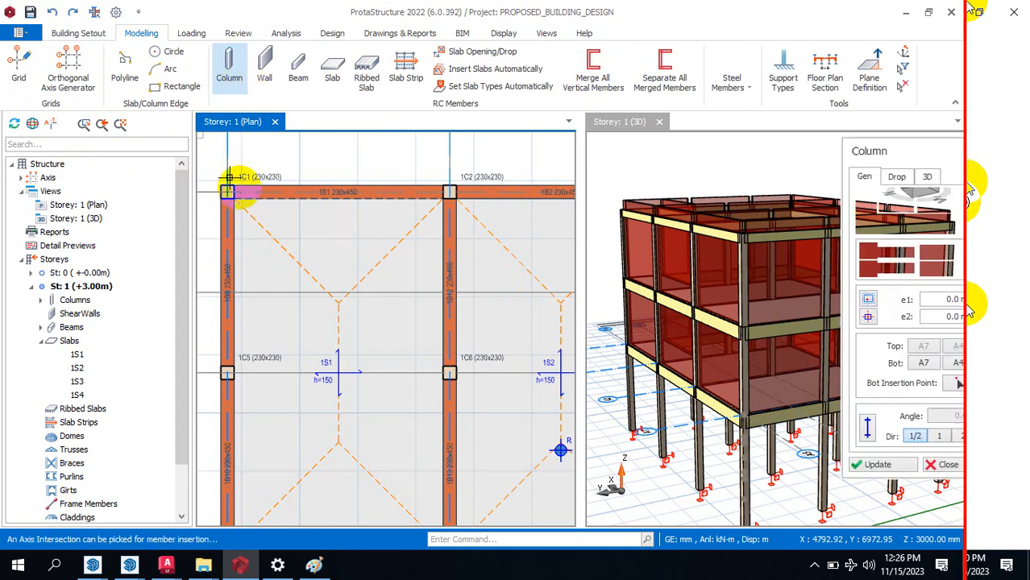
scroll(218, 181, up, 3)
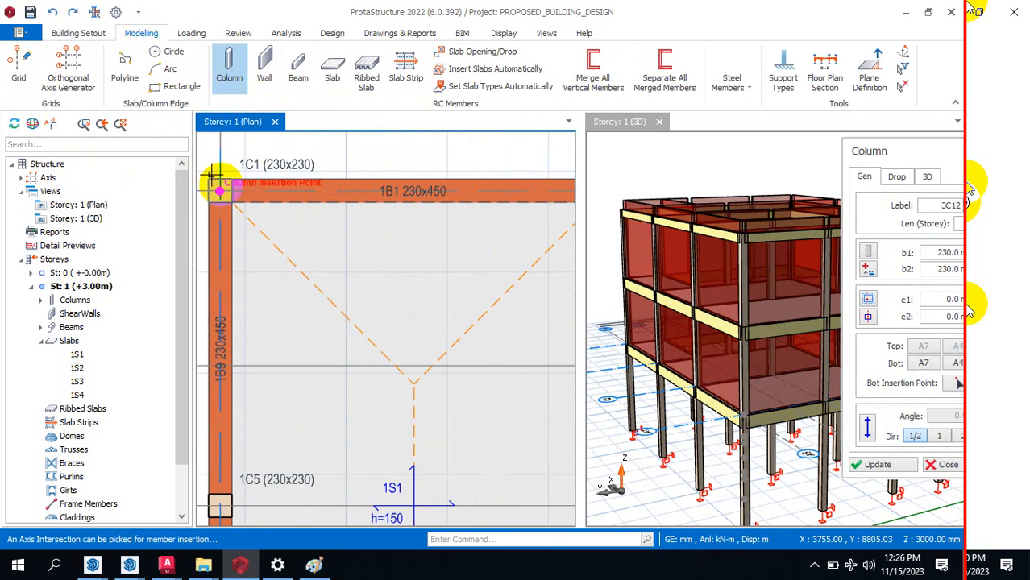
click(219, 188)
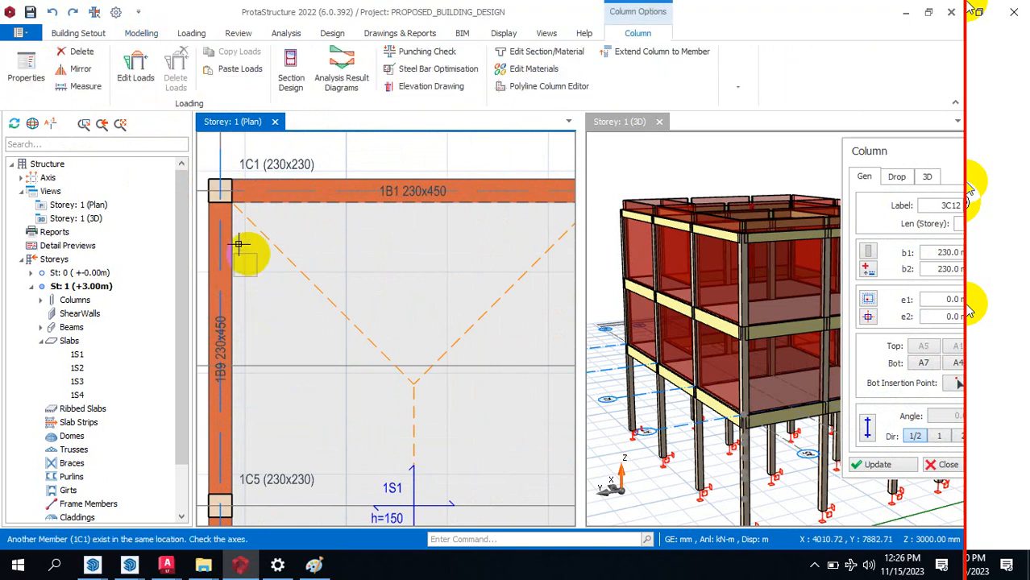
scroll(221, 165, up, 5)
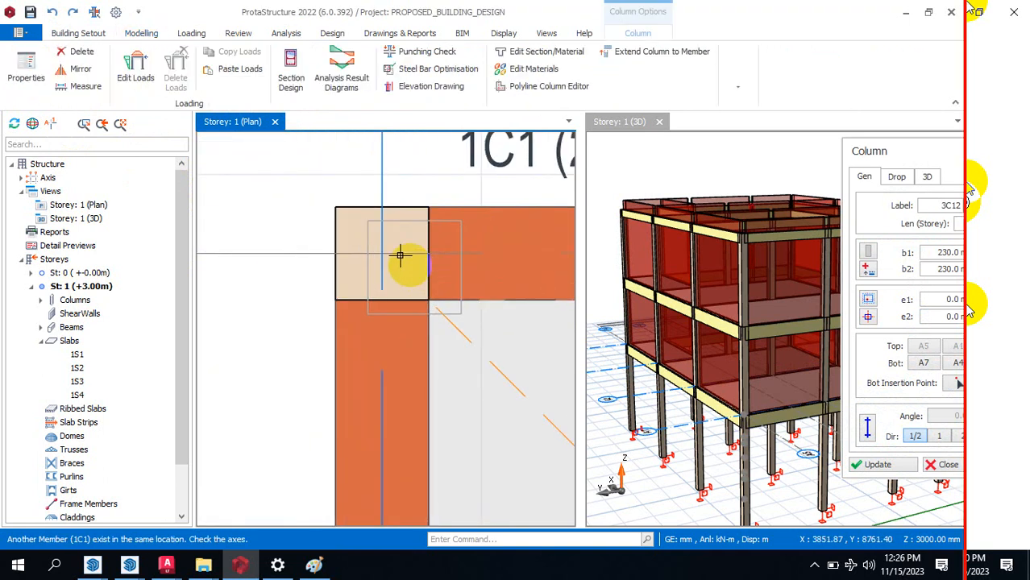
scroll(240, 264, down, 2)
scroll(240, 264, down, 3)
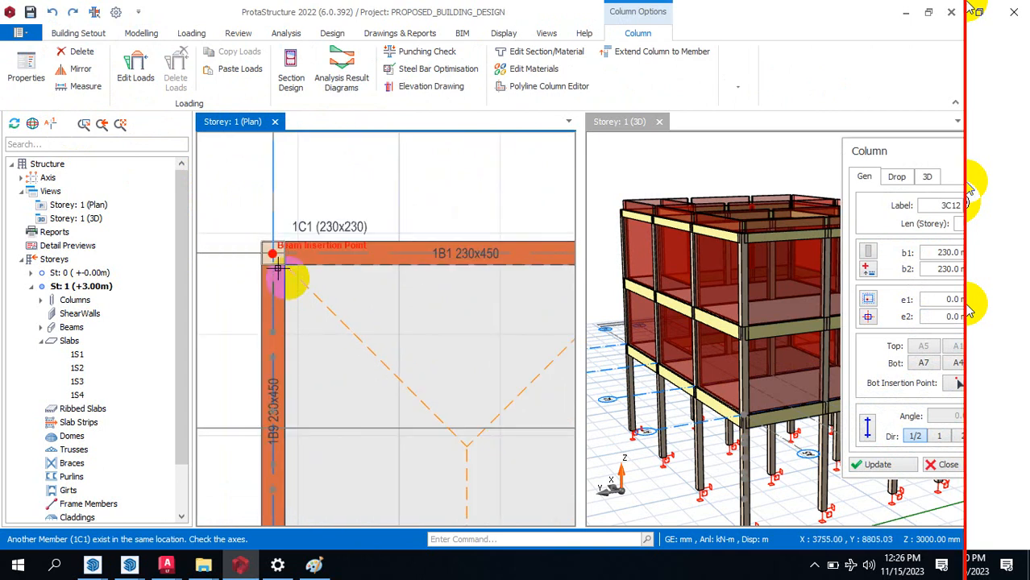
Step: Try to insert a column over existing column 1C2 and again over 1C1, and leave the column command
scroll(282, 232, down, 3)
scroll(456, 216, up, 4)
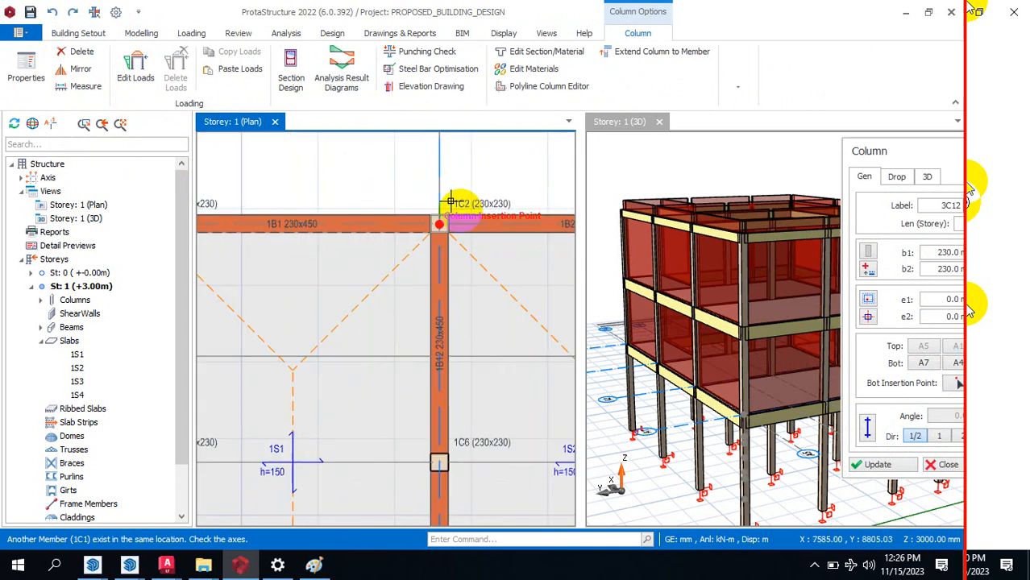
click(424, 224)
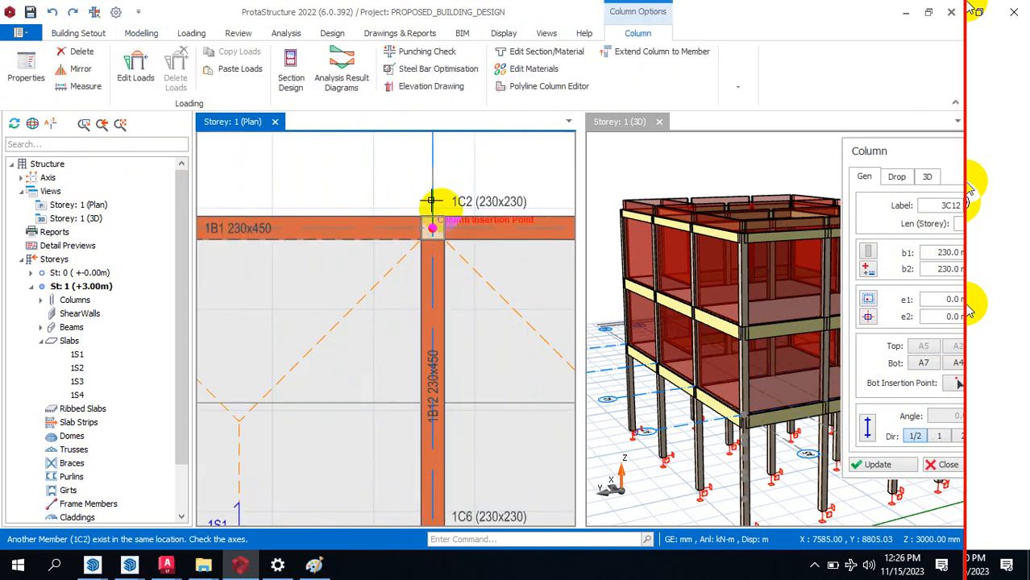
scroll(437, 219, down, 2)
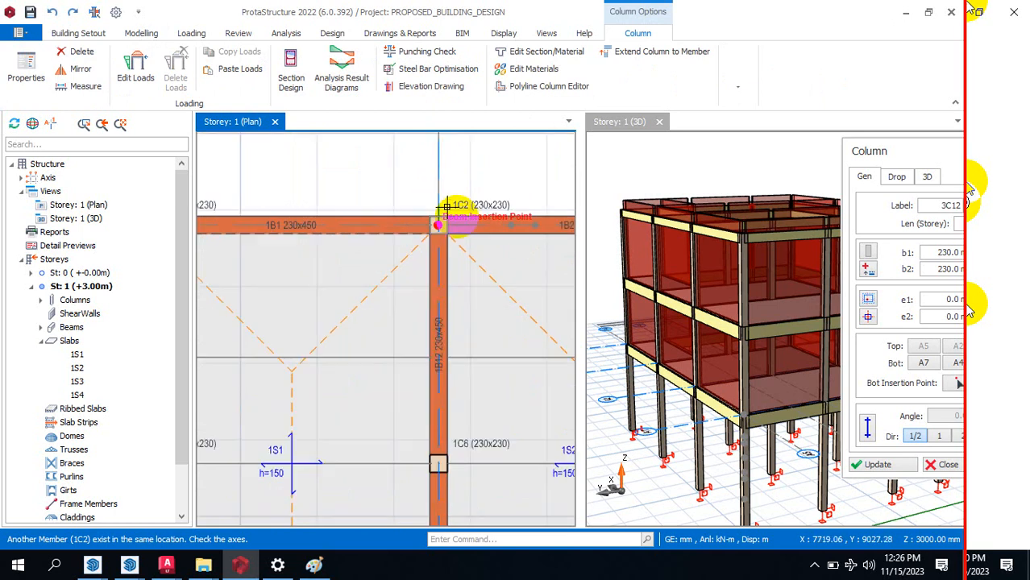
scroll(450, 219, down, 1)
scroll(276, 202, up, 5)
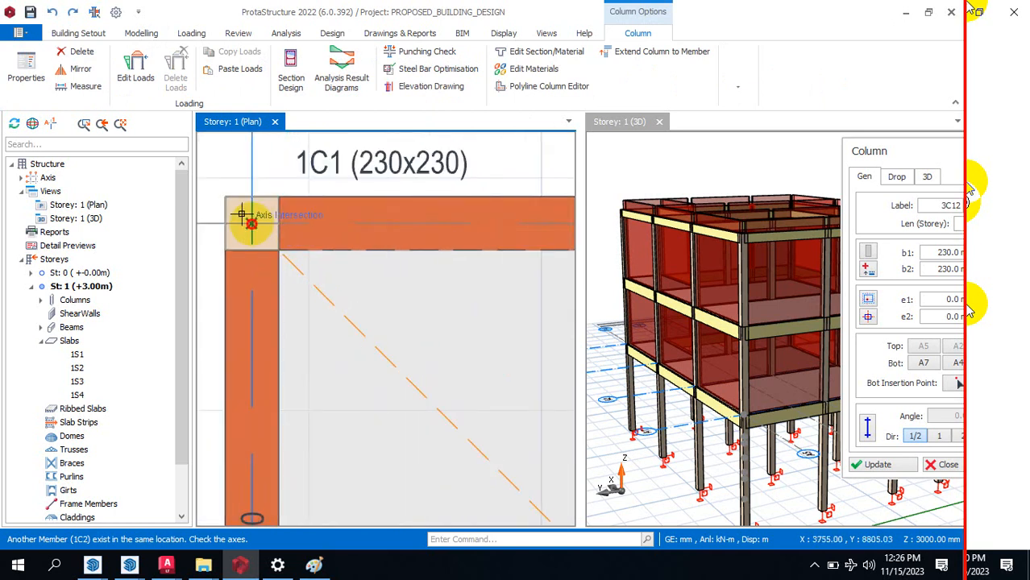
click(241, 214)
scroll(242, 213, down, 2)
key(Escape)
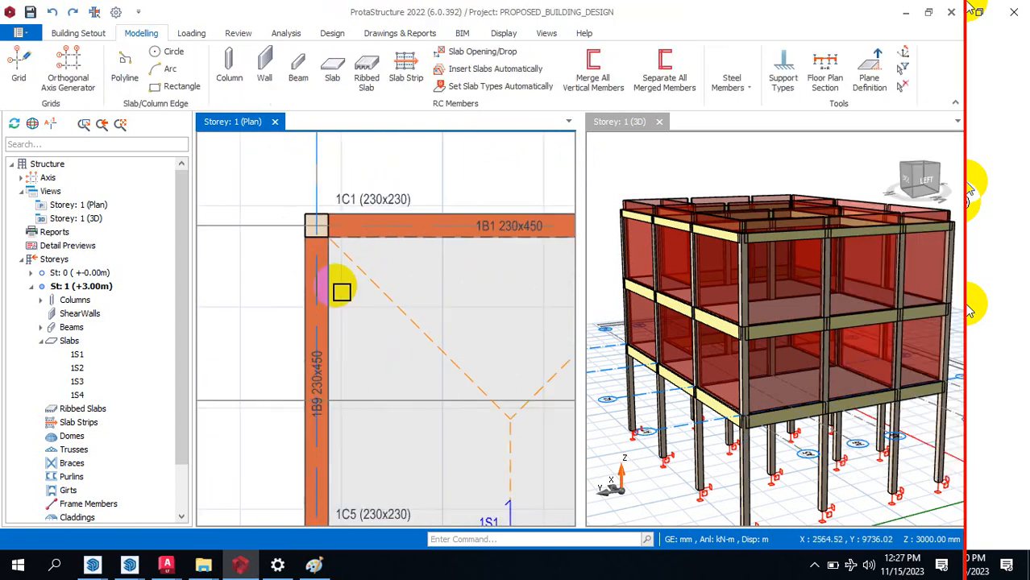
Step: Offset axis A1 to create a parallel axis close beside it, within the width of column 1C1
scroll(298, 228, up, 2)
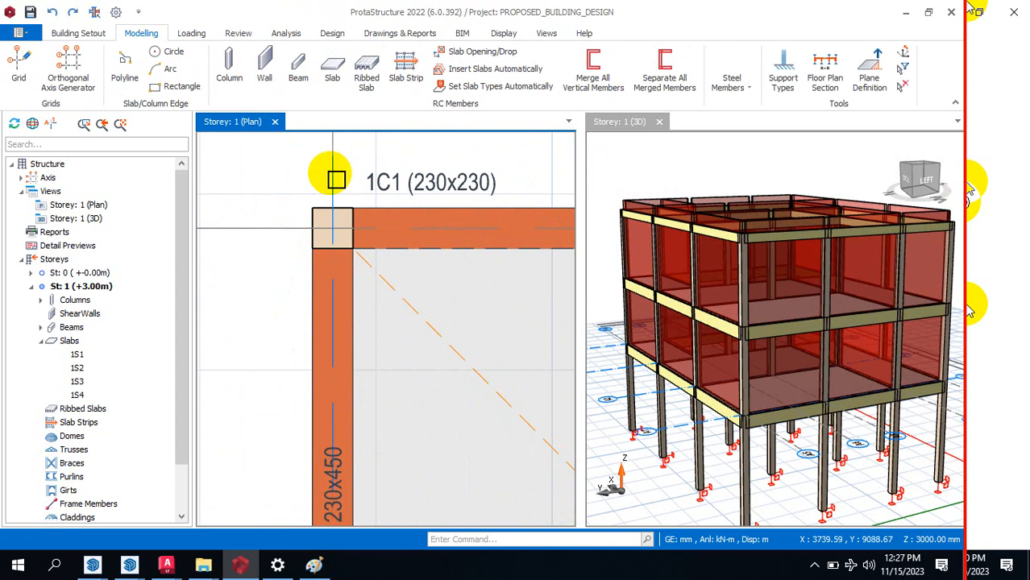
click(332, 177)
right_click(332, 176)
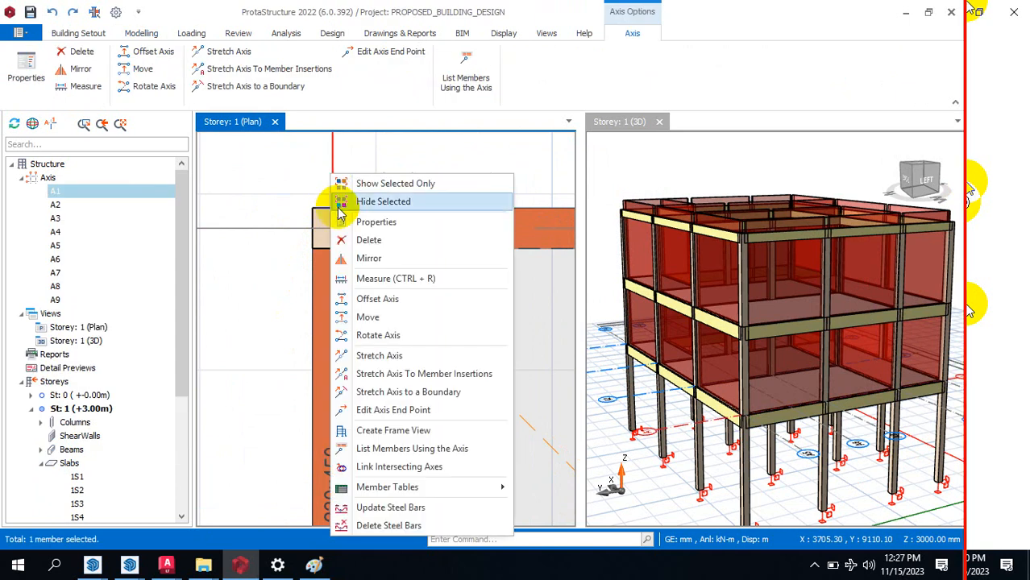
click(387, 299)
scroll(299, 191, up, 3)
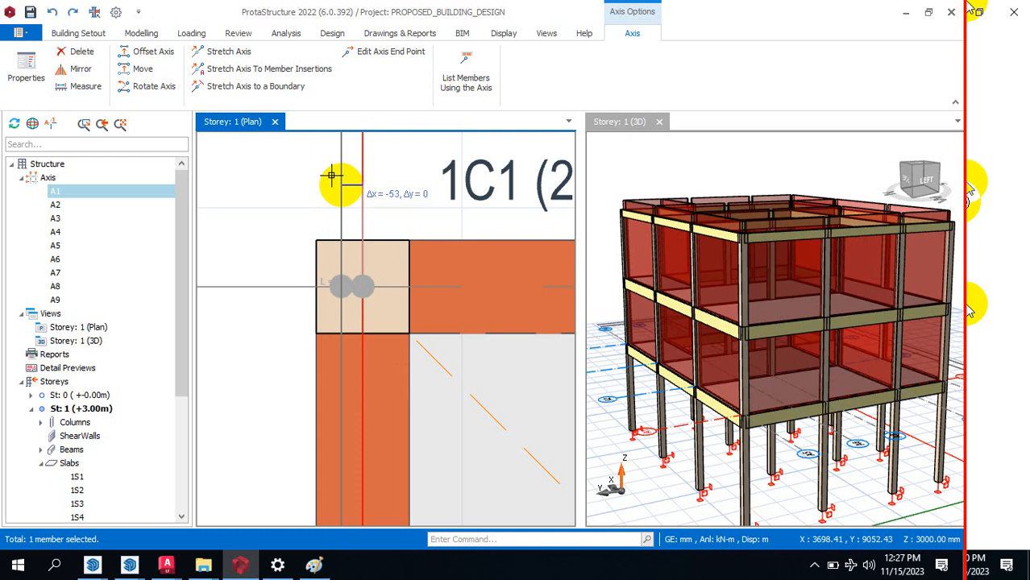
Step: Try to offset axis A1 by 10 mm at column 1C1 in the Storey 1 plan
key(Escape)
key(Escape)
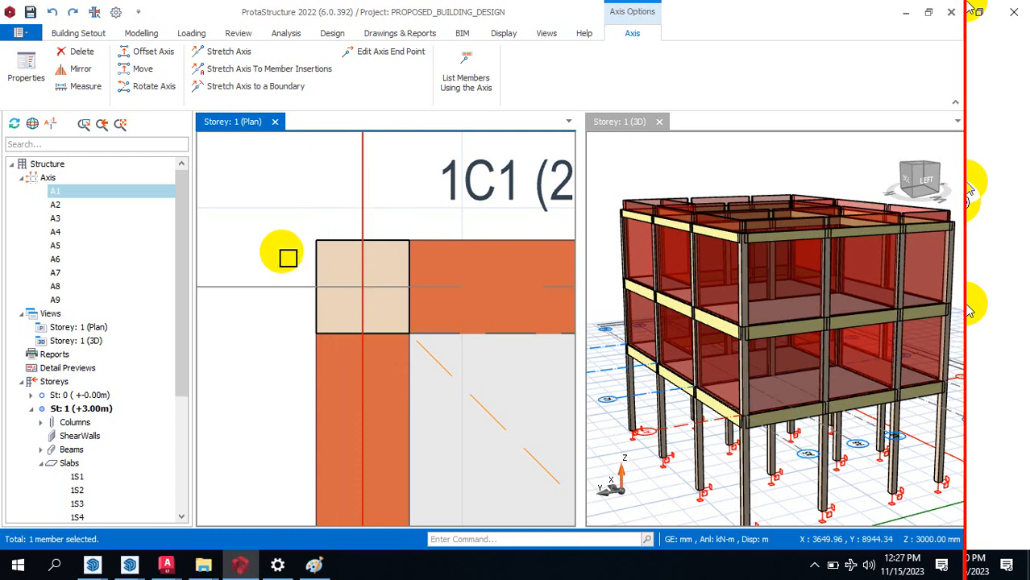
scroll(267, 226, down, 6)
scroll(331, 278, down, 2)
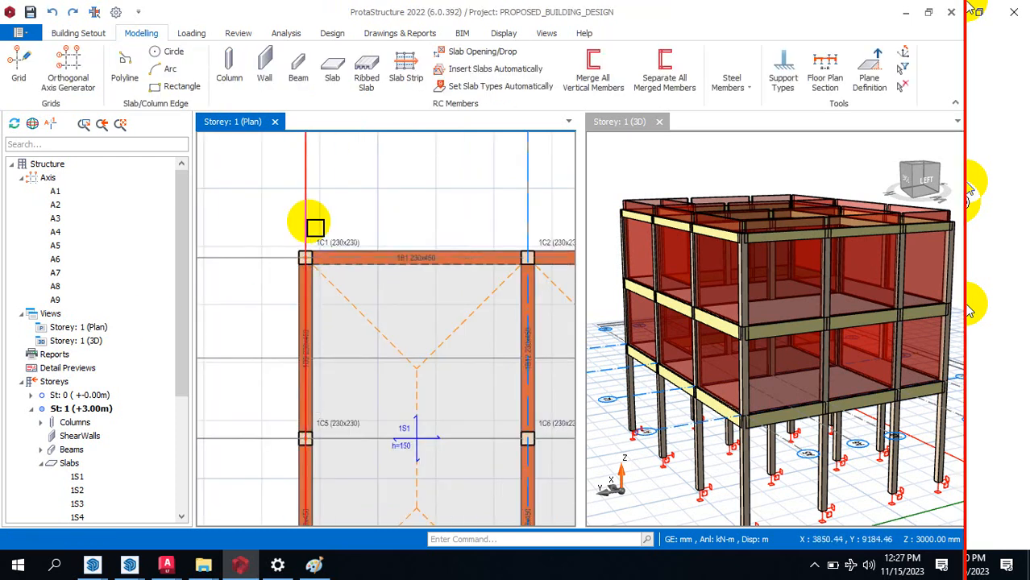
click(314, 220)
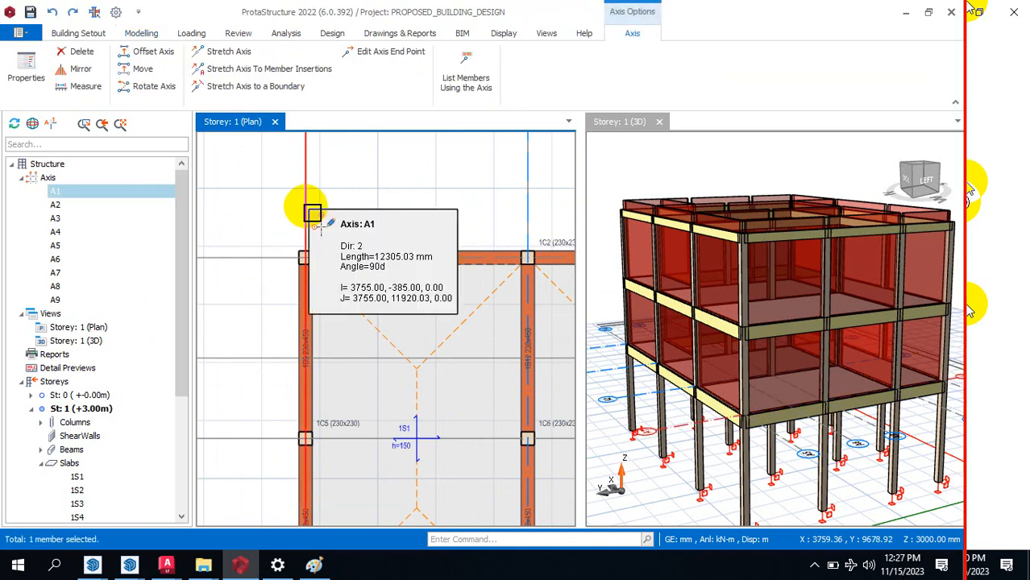
right_click(313, 213)
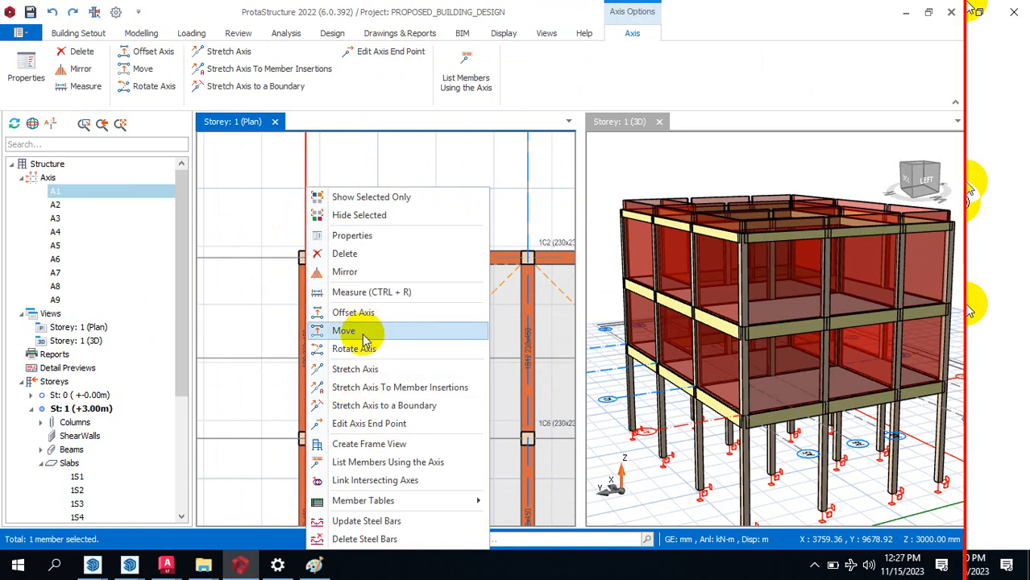
click(362, 316)
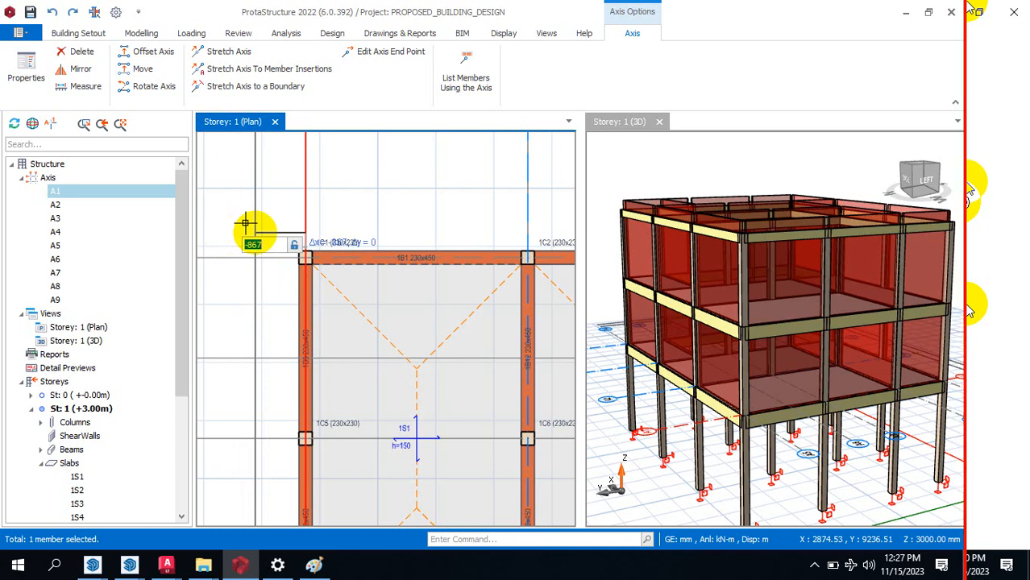
text(0)
key(Return)
scroll(379, 266, up, 4)
scroll(231, 270, up, 5)
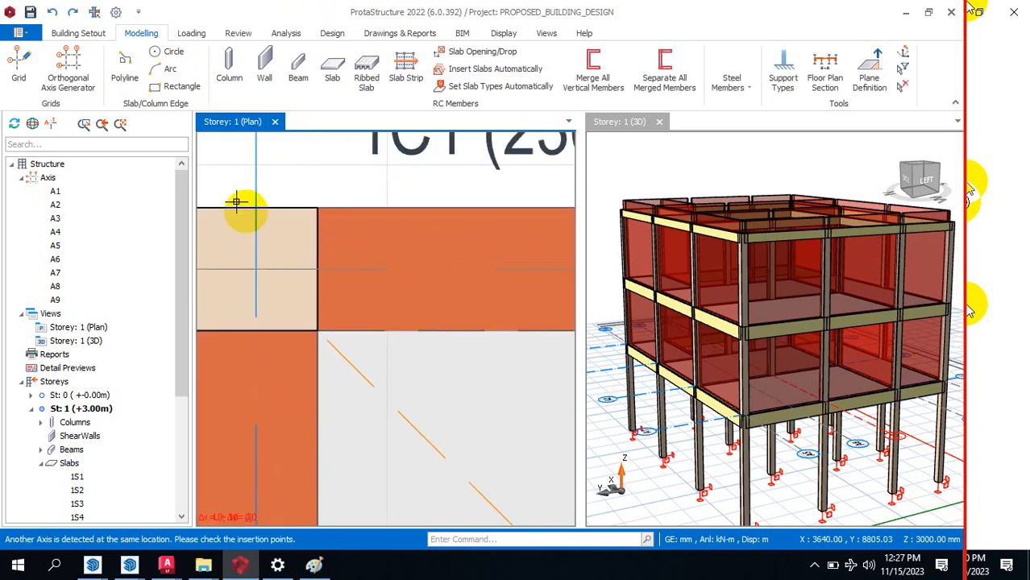
scroll(296, 211, down, 10)
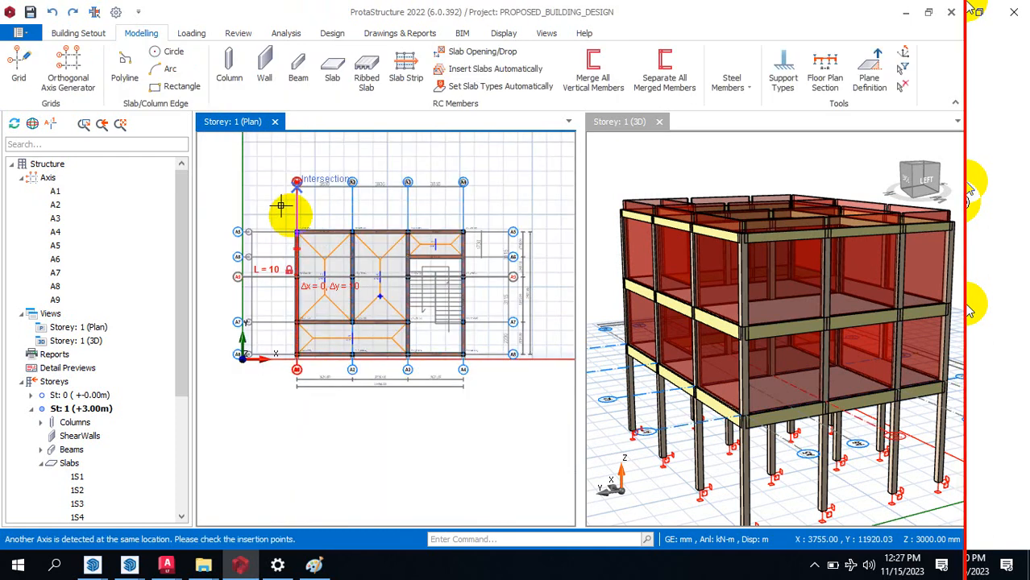
scroll(283, 210, up, 10)
scroll(287, 350, up, 2)
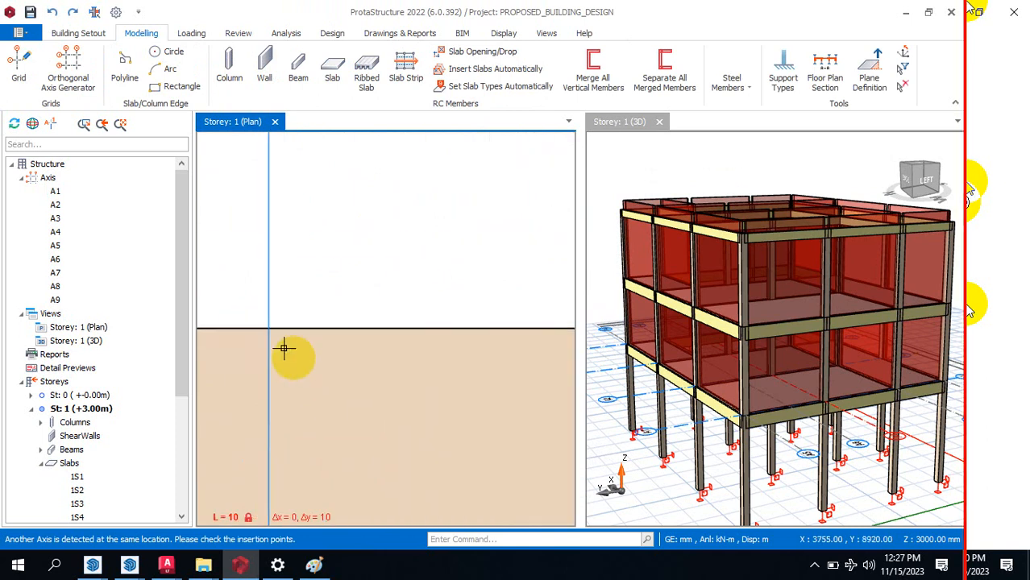
scroll(421, 223, down, 5)
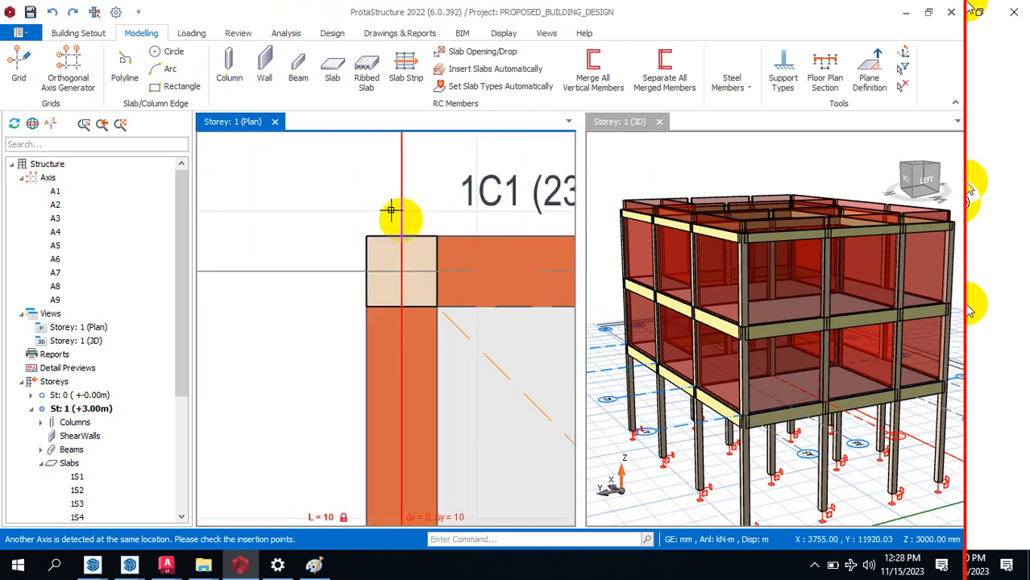
scroll(395, 216, down, 3)
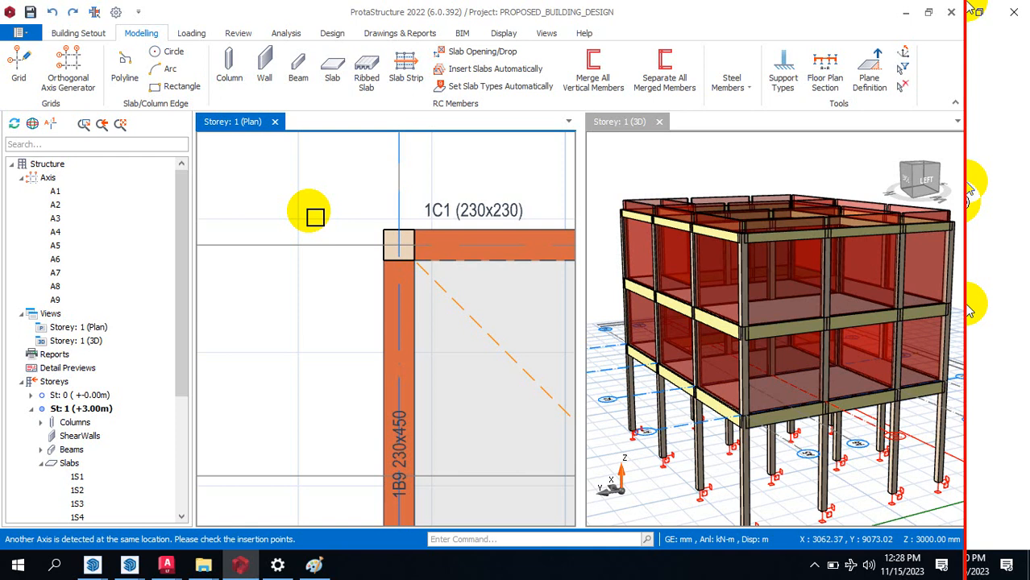
Step: Try to offset axis A1 by -10 mm at column 1C1
scroll(416, 170, up, 3)
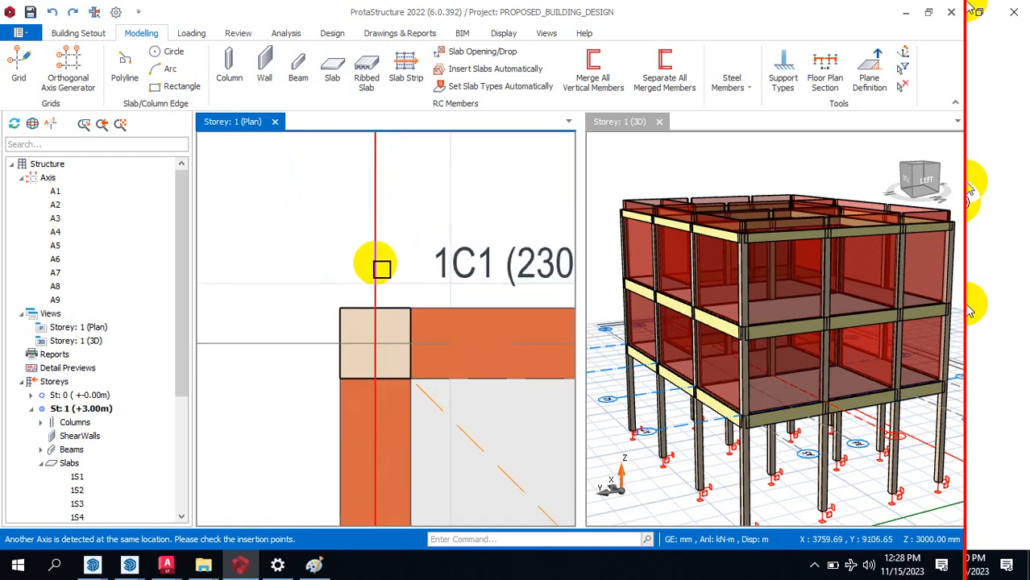
click(384, 268)
right_click(380, 268)
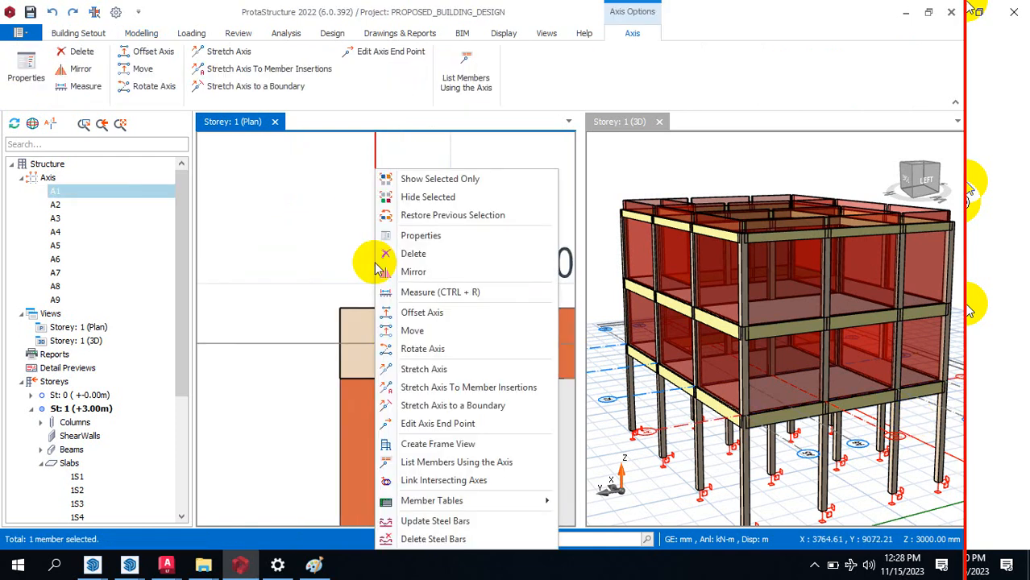
click(391, 309)
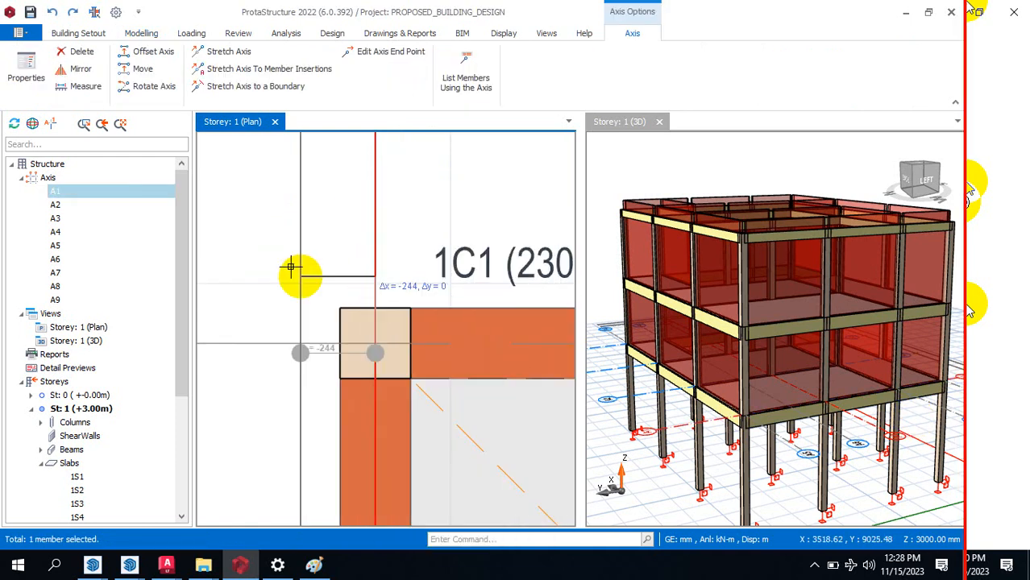
key(Tab)
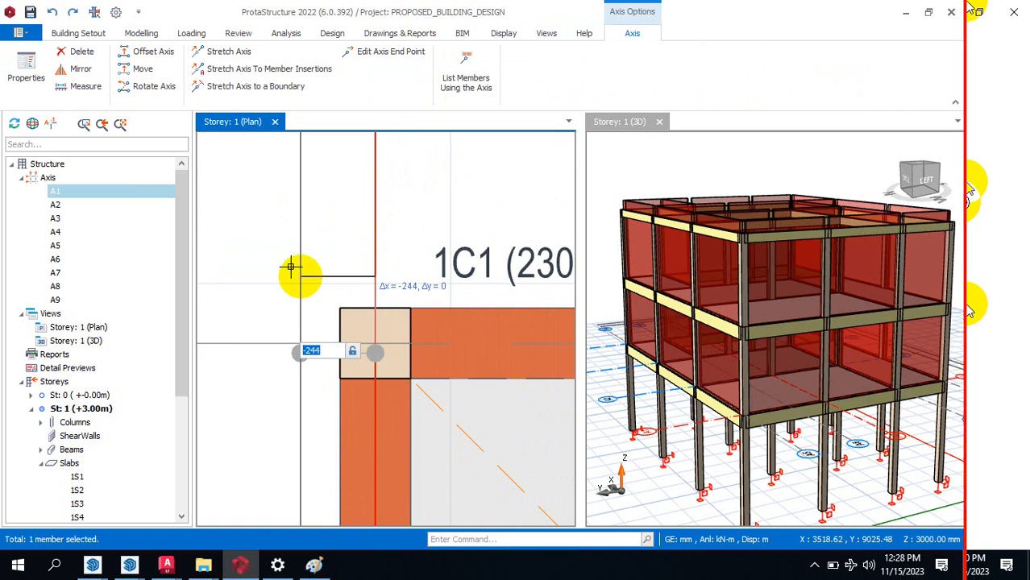
text(-10)
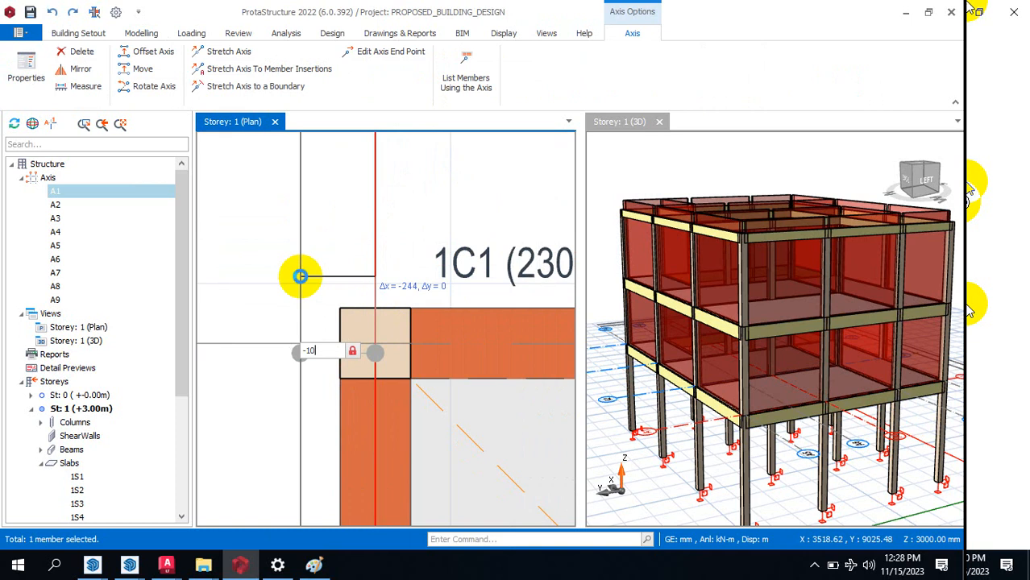
key(Return)
scroll(425, 345, up, 5)
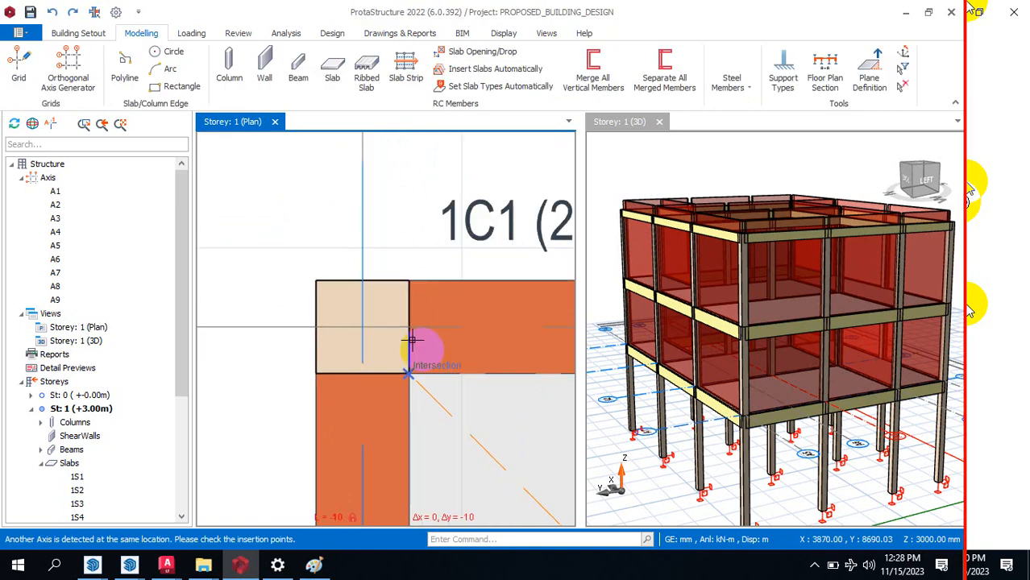
key(Escape)
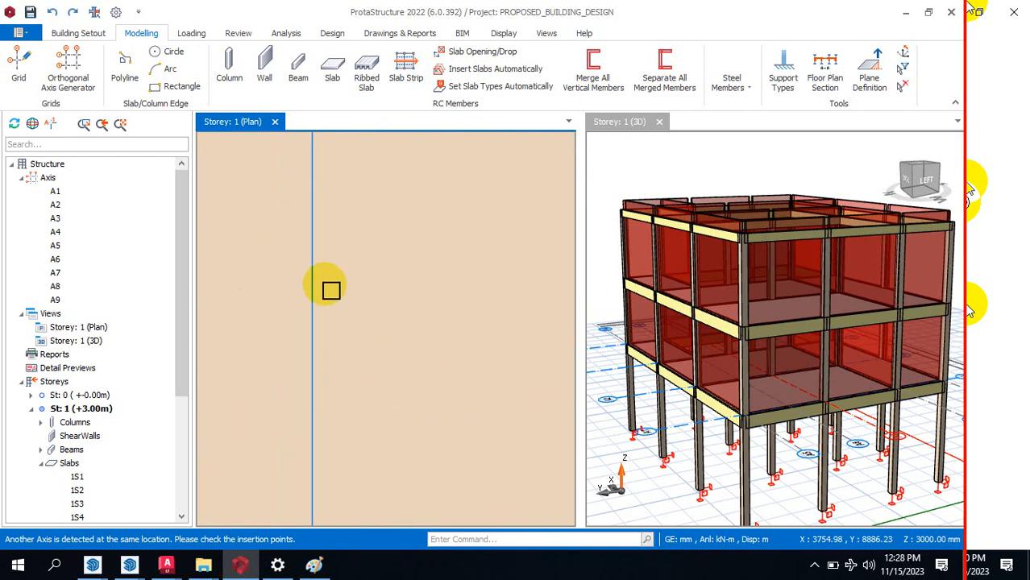
Step: Examine axis A1 at column 1C1 and the grid bubbles of axes A1 to A4 in the Storey 1 plan
middle_drag(340, 264, 321, 334)
scroll(320, 332, up, 4)
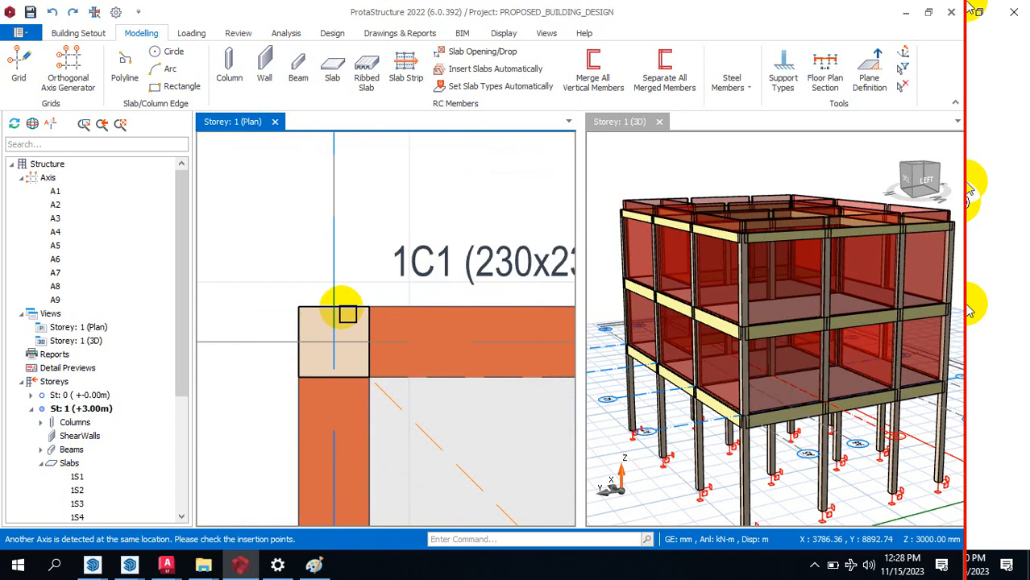
click(342, 257)
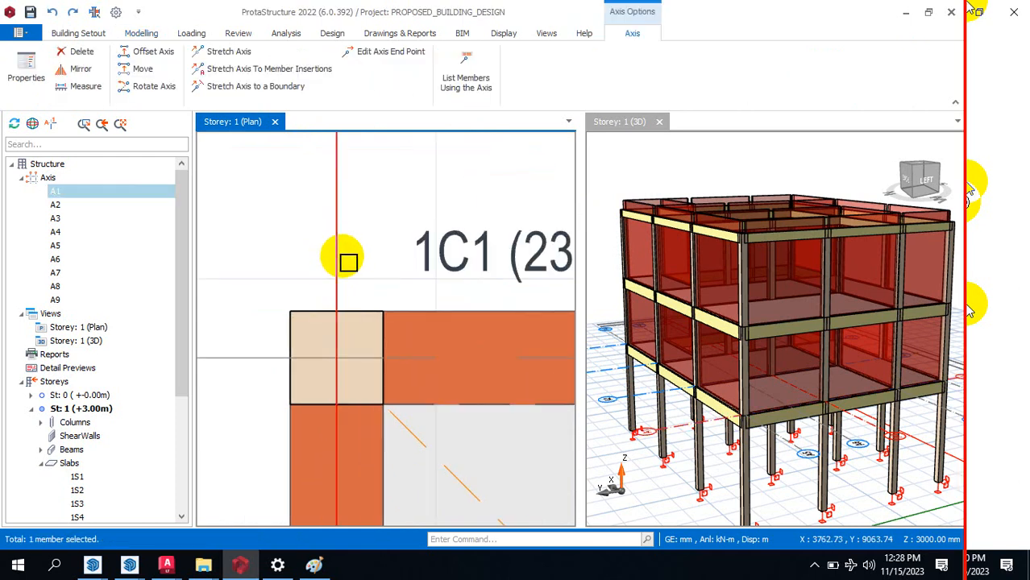
scroll(347, 260, down, 6)
scroll(336, 315, up, 5)
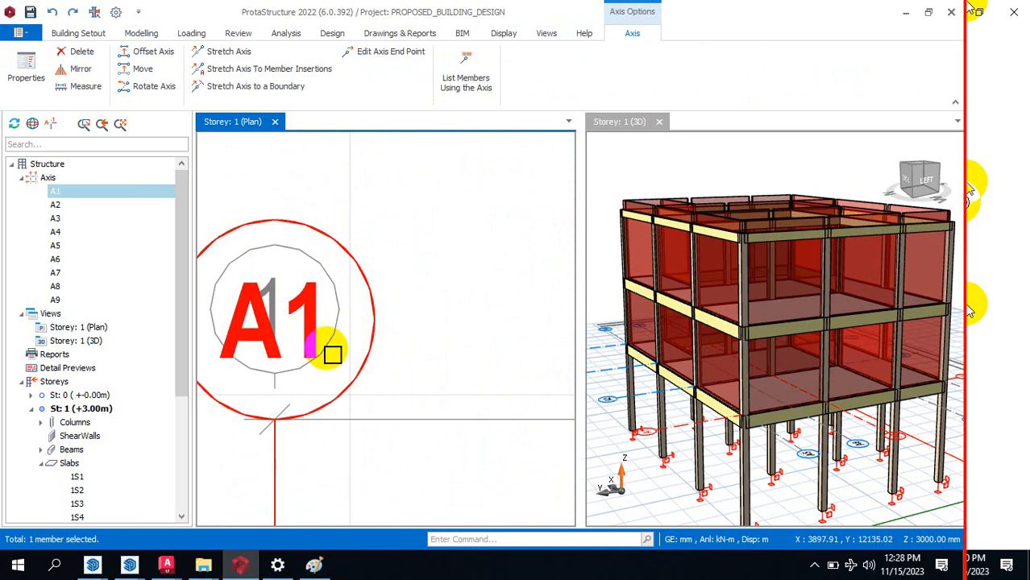
scroll(373, 336, down, 2)
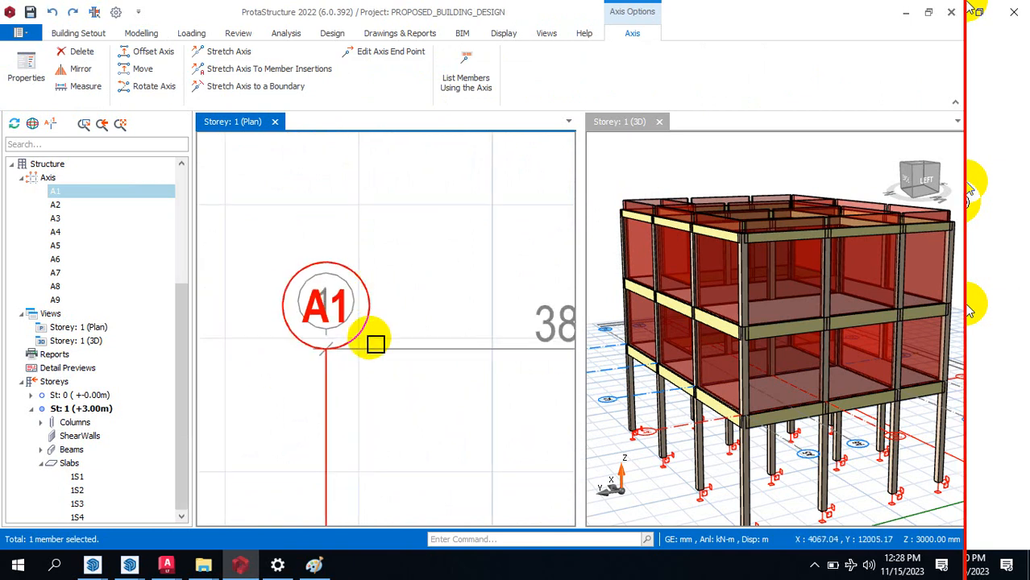
key(Escape)
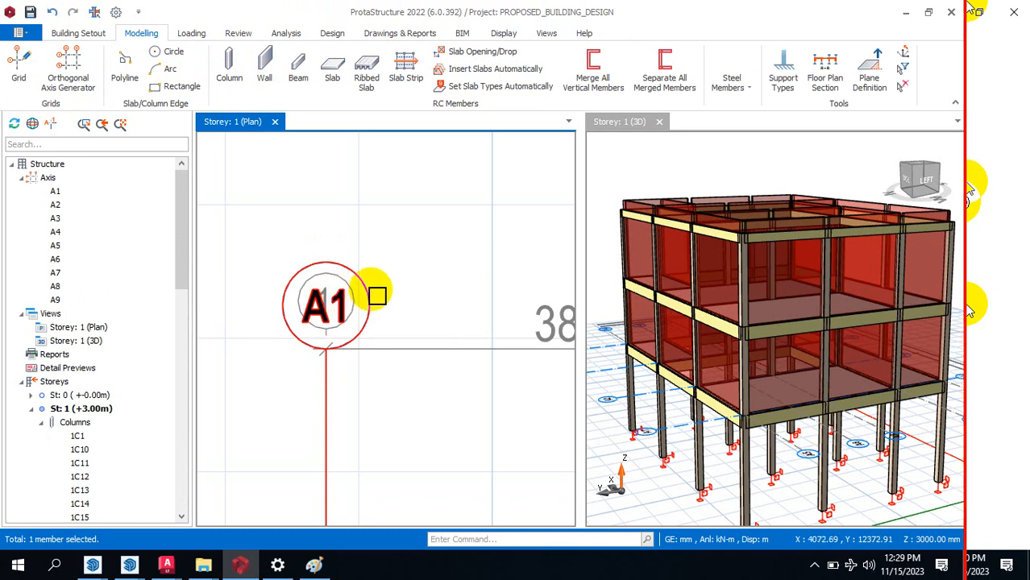
scroll(354, 326, down, 3)
scroll(205, 291, down, 1)
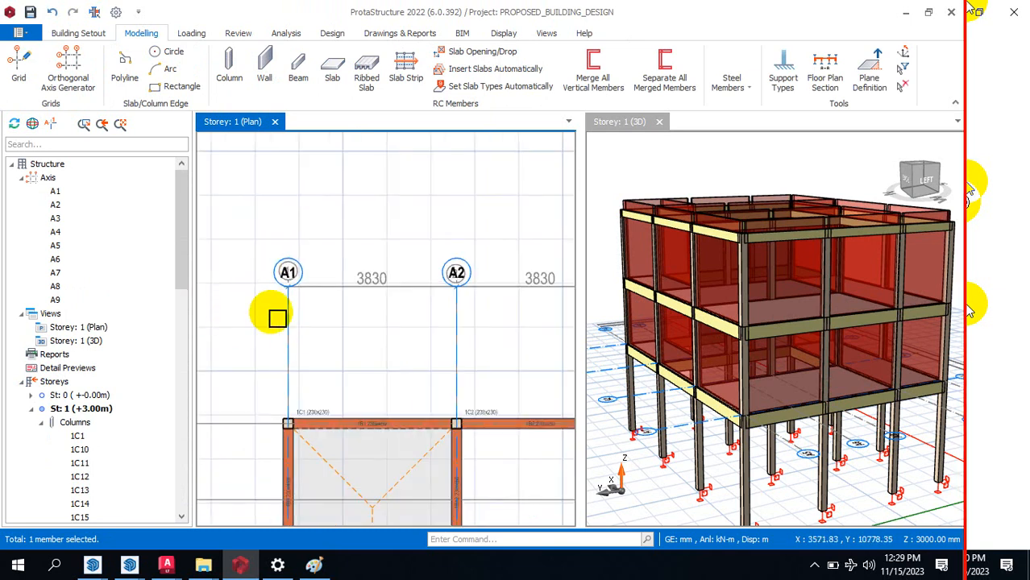
scroll(310, 294, down, 3)
scroll(488, 295, up, 5)
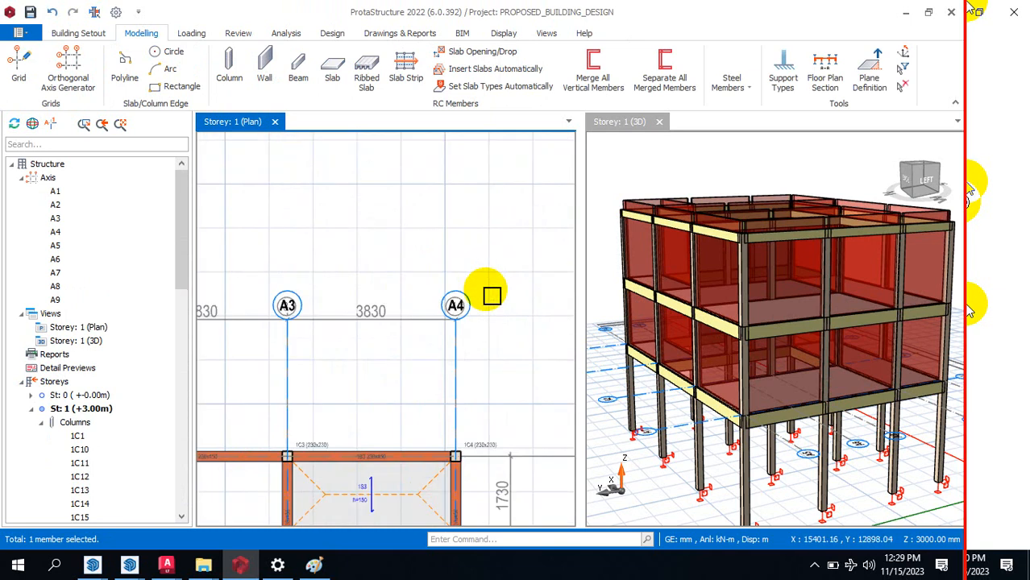
scroll(409, 321, down, 5)
scroll(419, 308, up, 7)
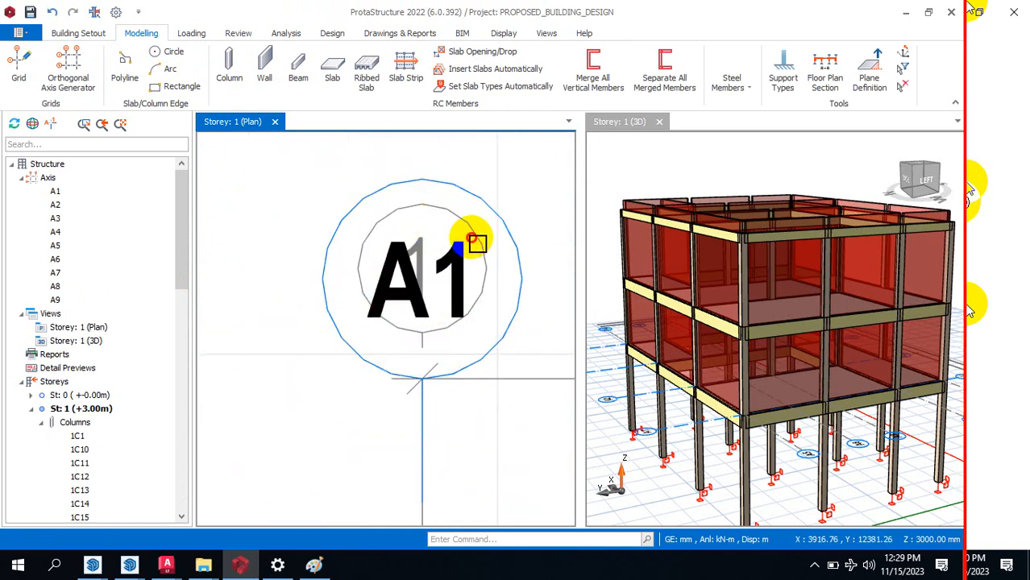
scroll(367, 305, down, 5)
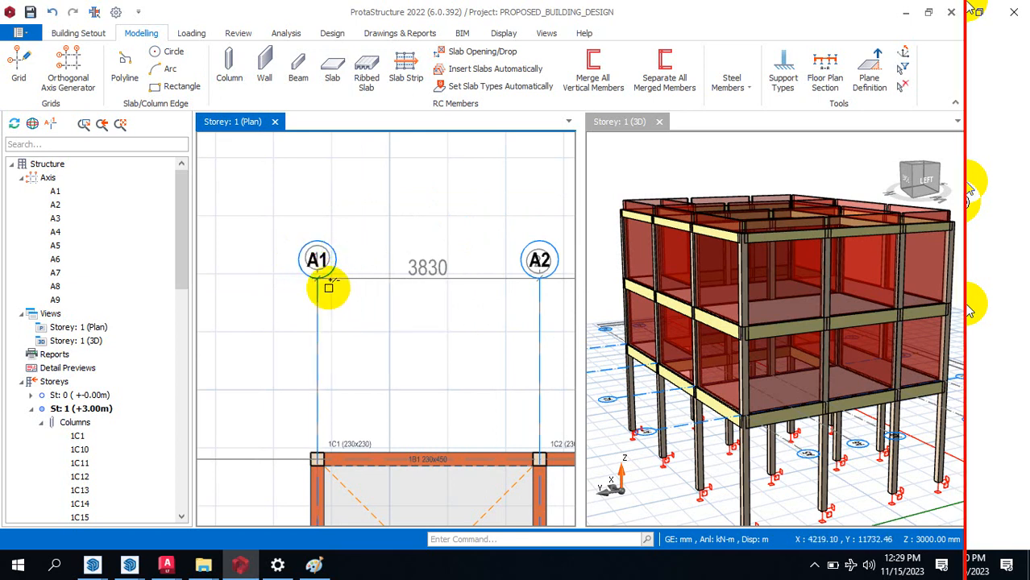
scroll(288, 213, down, 3)
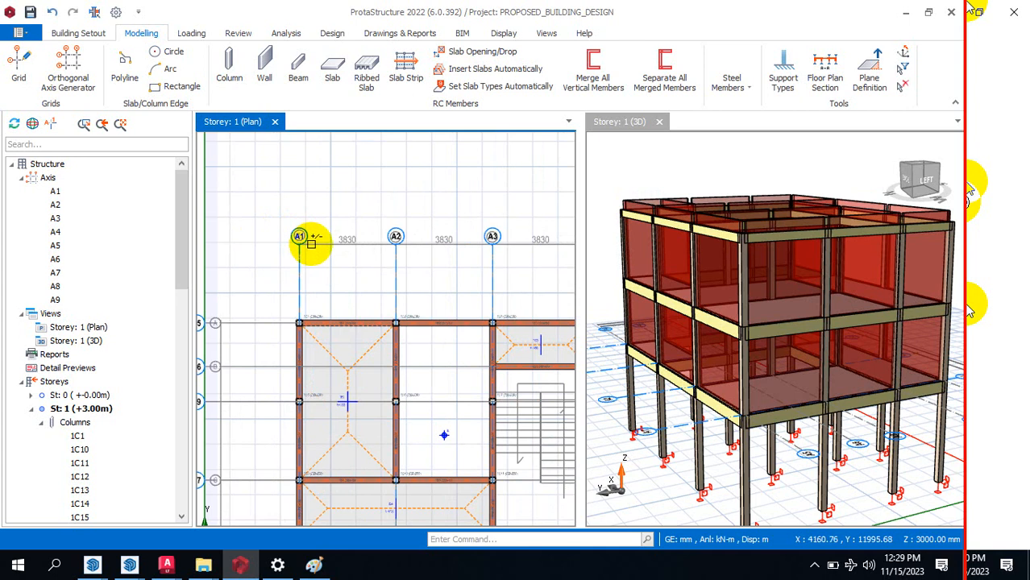
scroll(321, 245, up, 5)
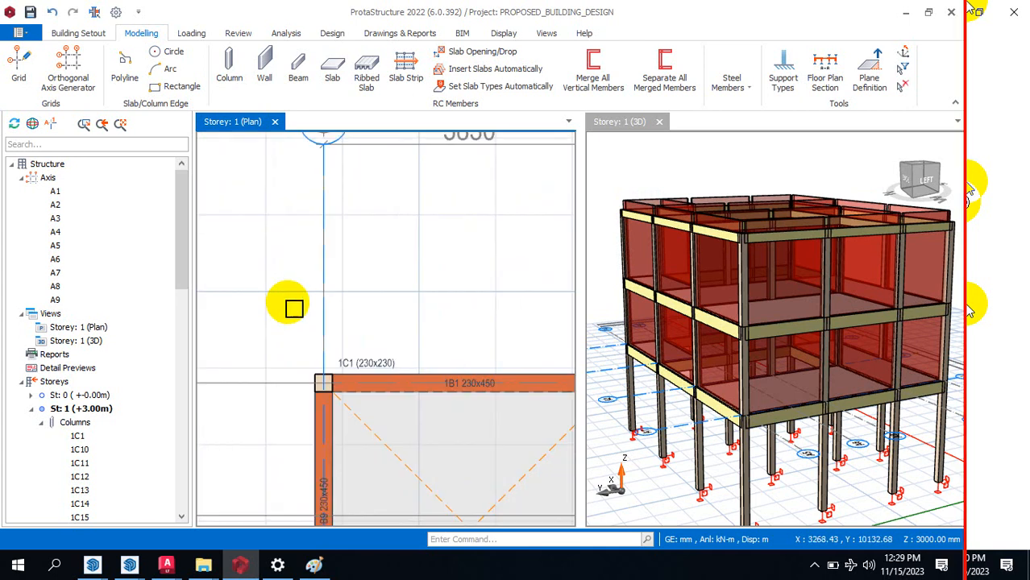
Step: Offset axis A1 by -100 mm to create a parallel axis at column 1C1
click(328, 304)
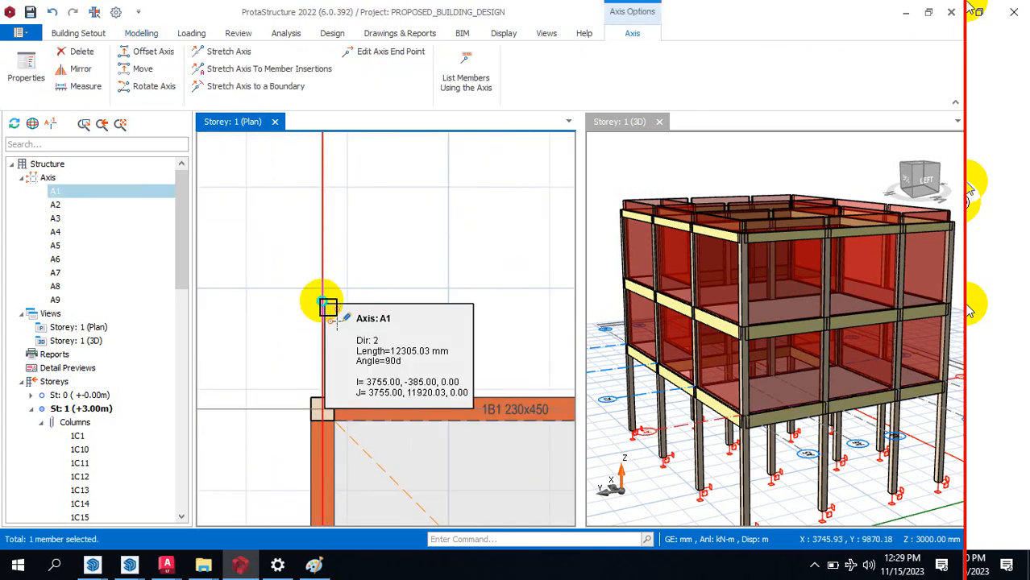
right_click(325, 301)
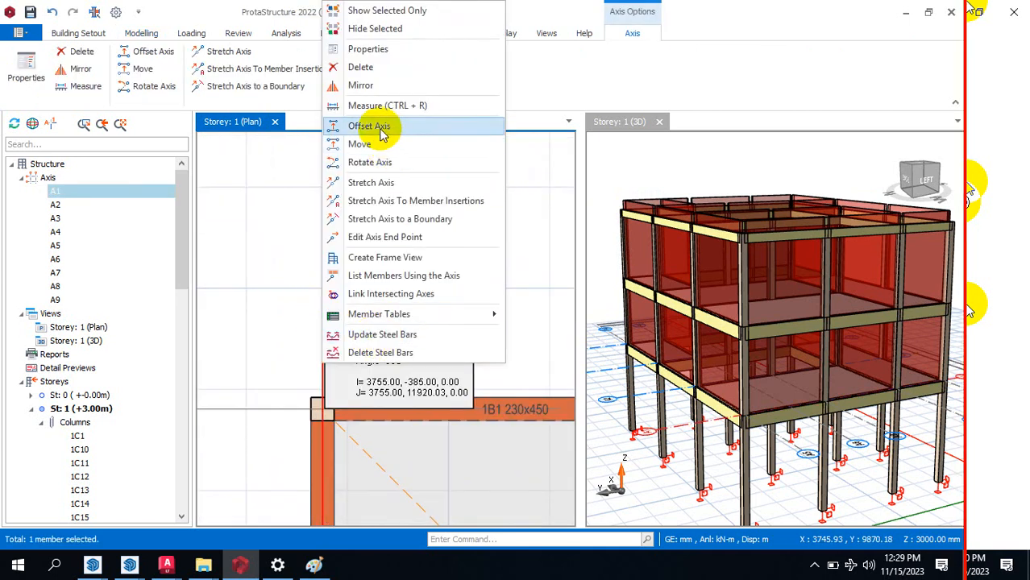
click(377, 127)
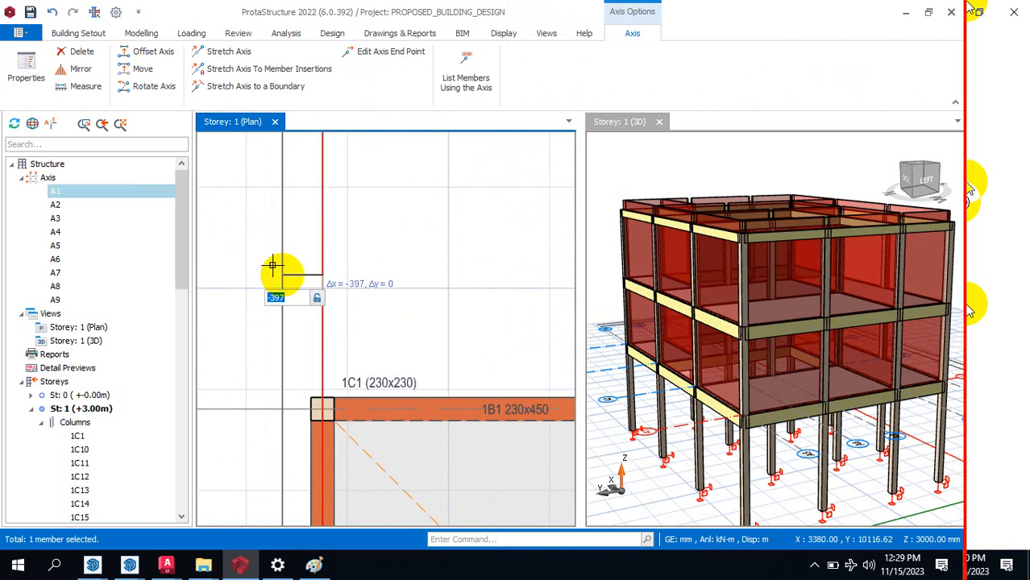
text(00)
key(Return)
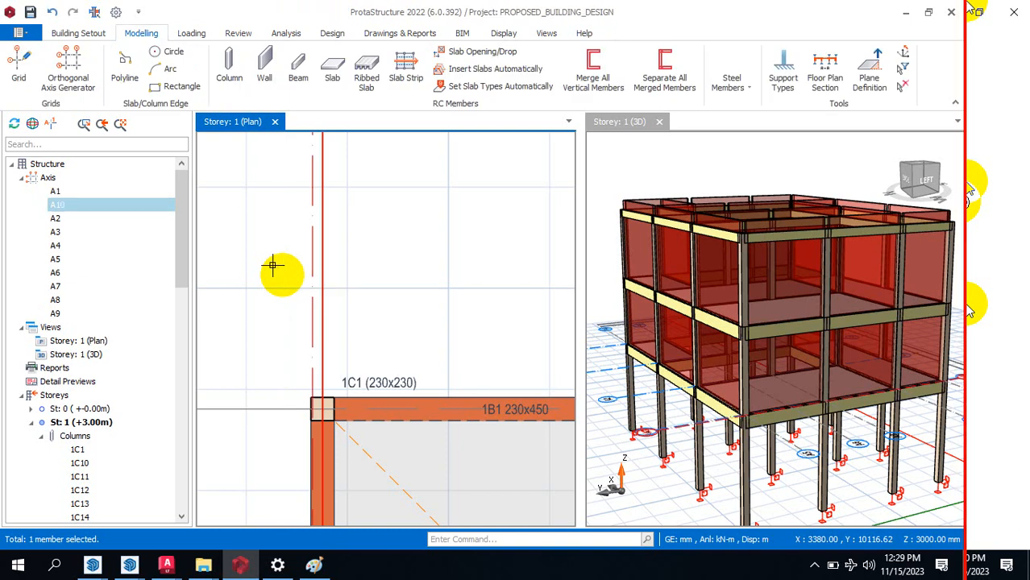
Step: Delete the parallel axis that was offset from axis A1
scroll(306, 371, up, 3)
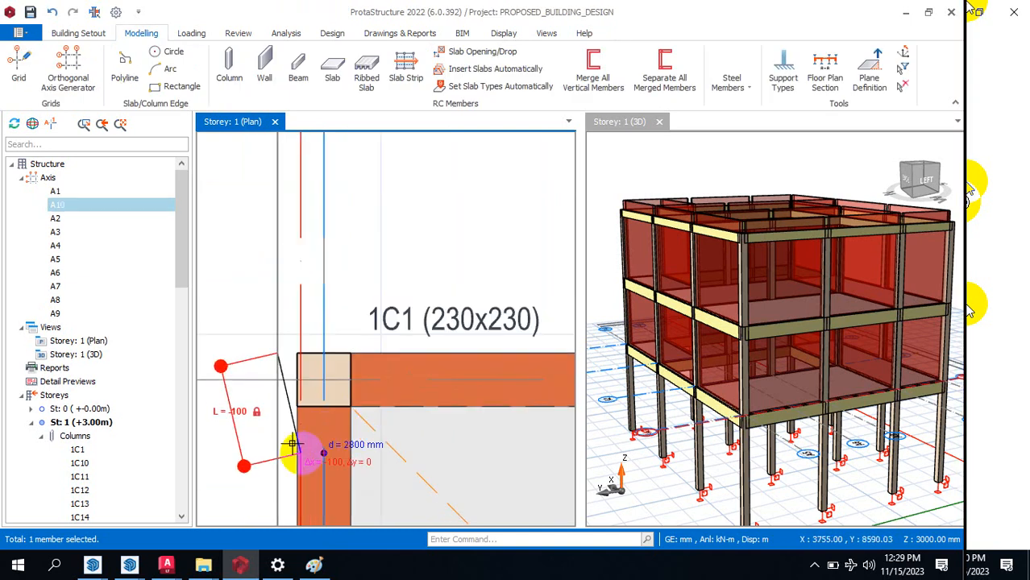
click(306, 323)
mouse_move(307, 324)
key(Delete)
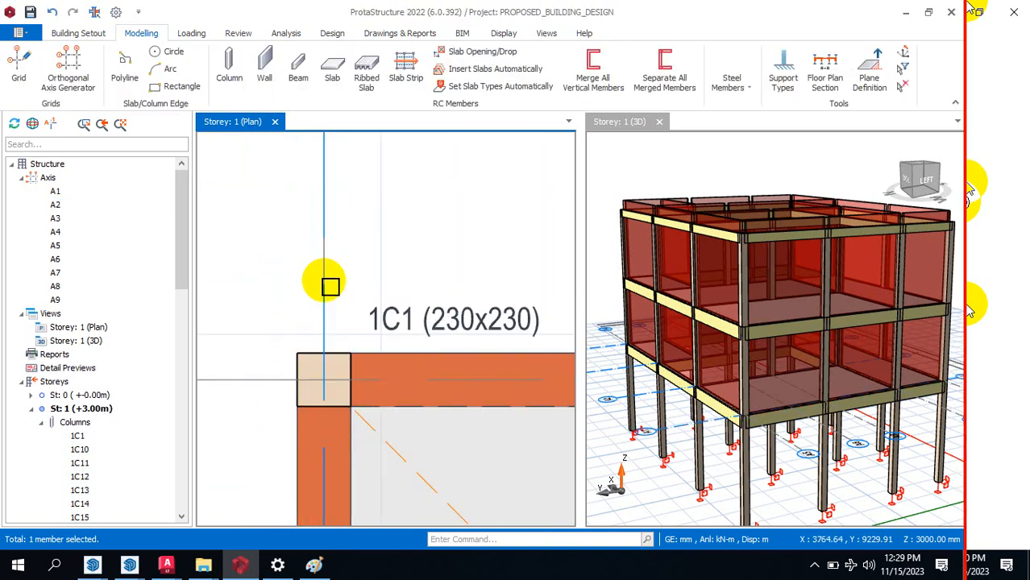
Step: Offset axis A1 by -50 mm at column 1C1 to create a parallel axis in the Storey 1 plan
click(330, 315)
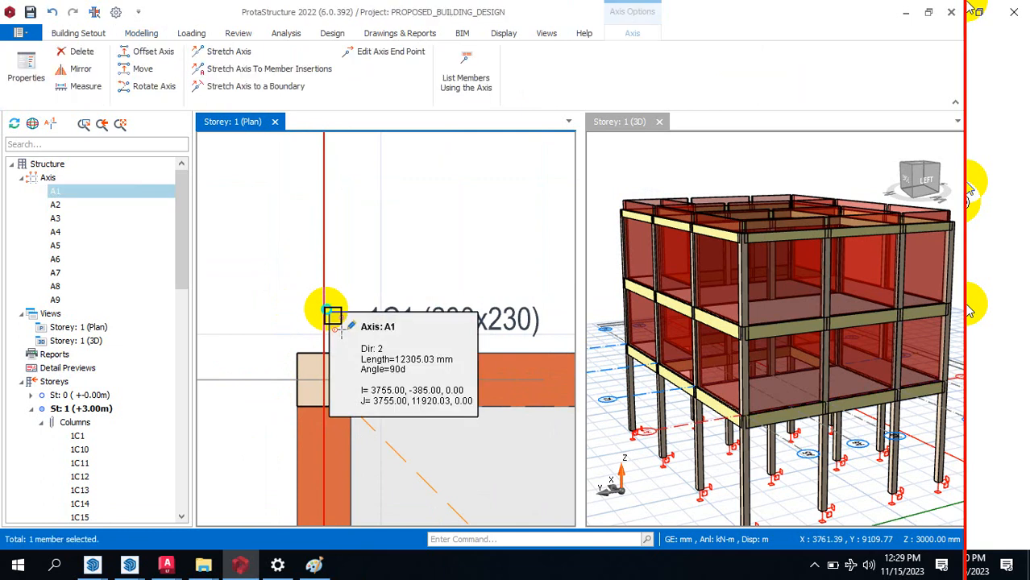
right_click(329, 312)
click(375, 126)
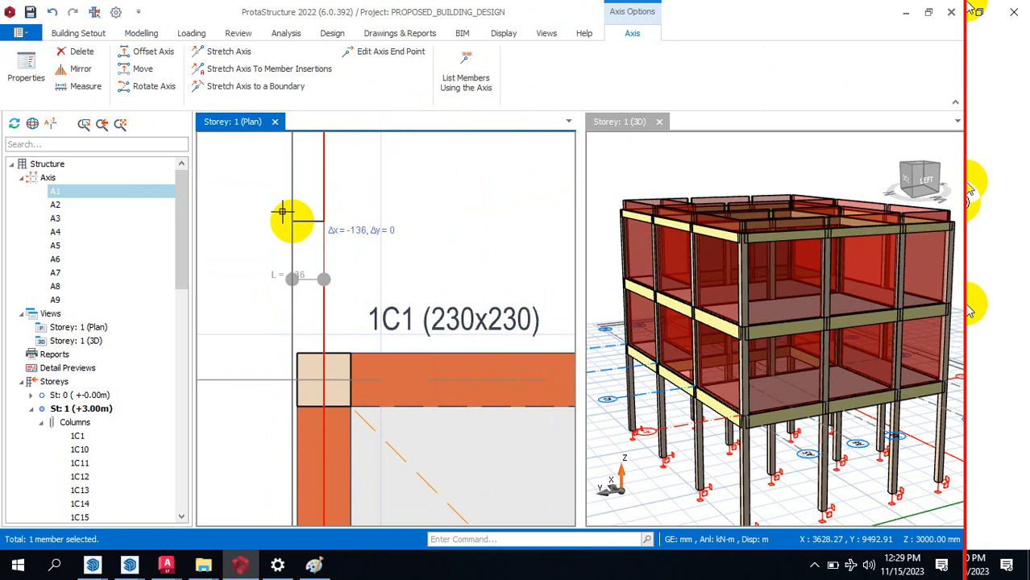
key(Tab)
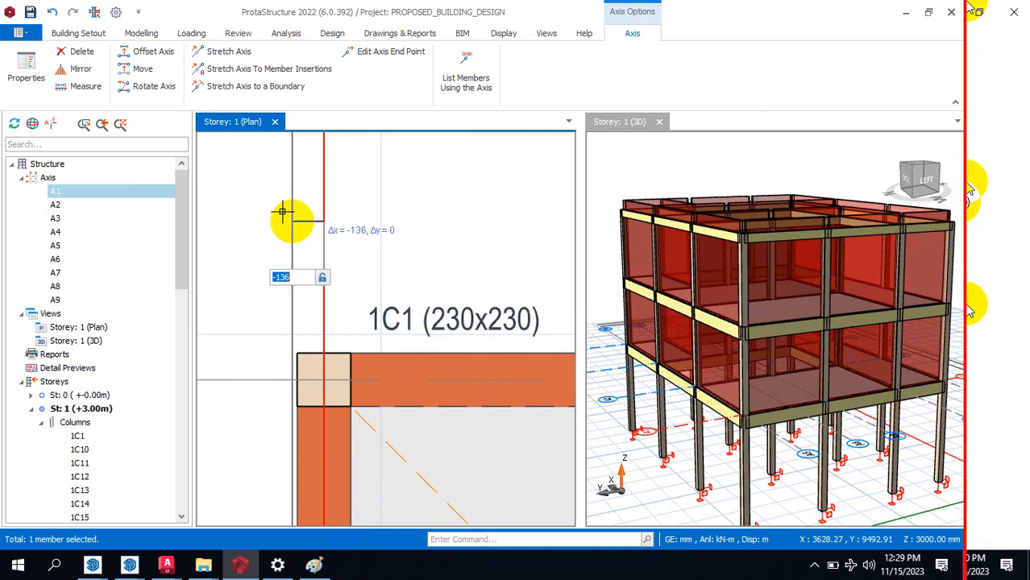
text(-50)
key(Return)
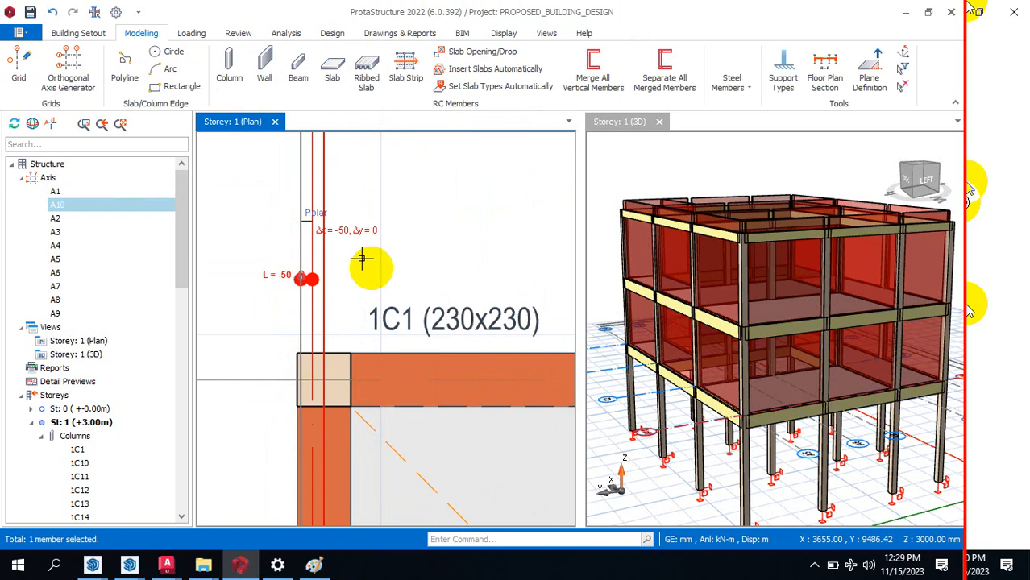
Step: Insert a 230x230 column at the intersection of the new parallel axis and axis A5, overlapping column 1C1
click(229, 70)
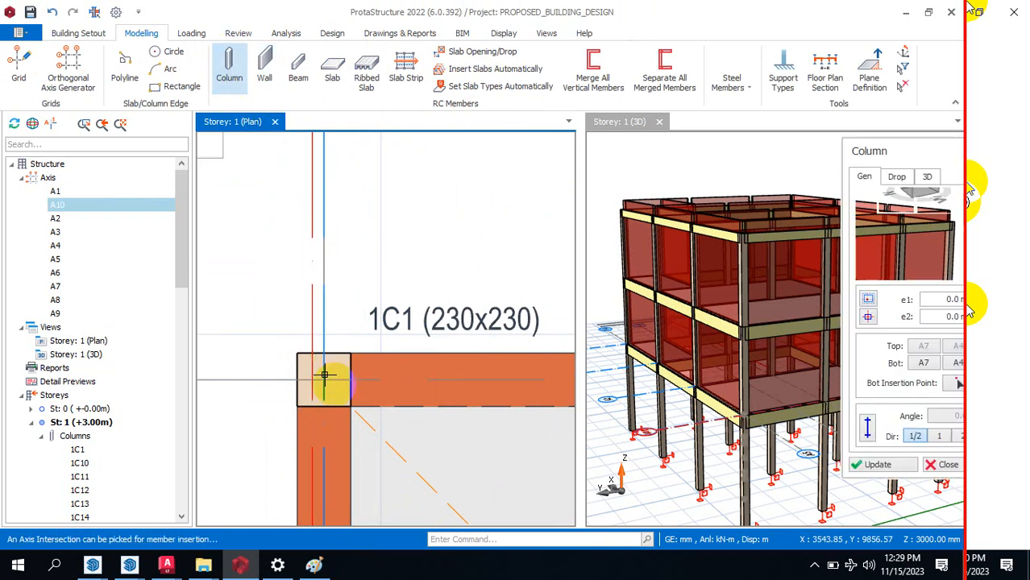
scroll(321, 395, up, 3)
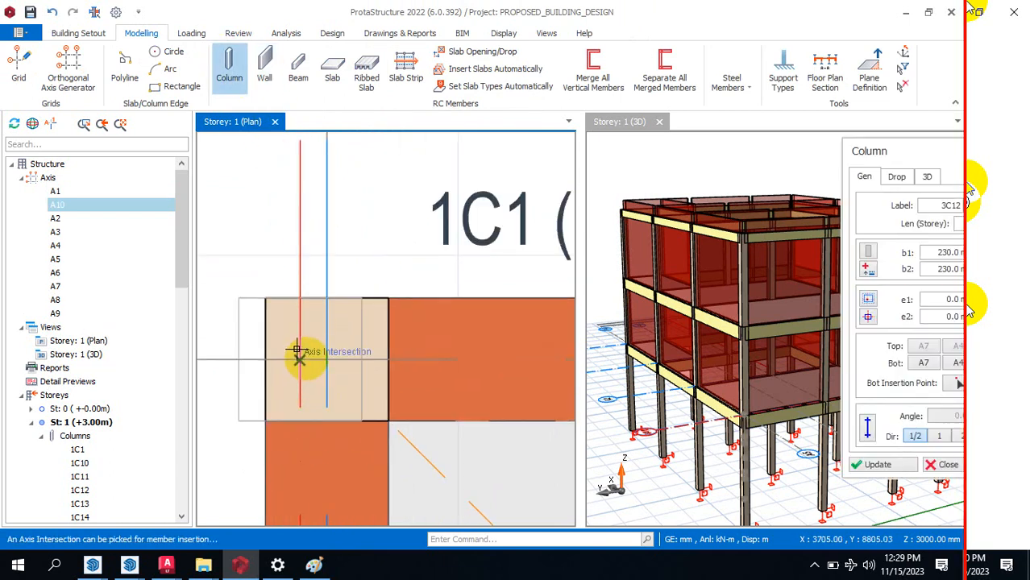
click(299, 361)
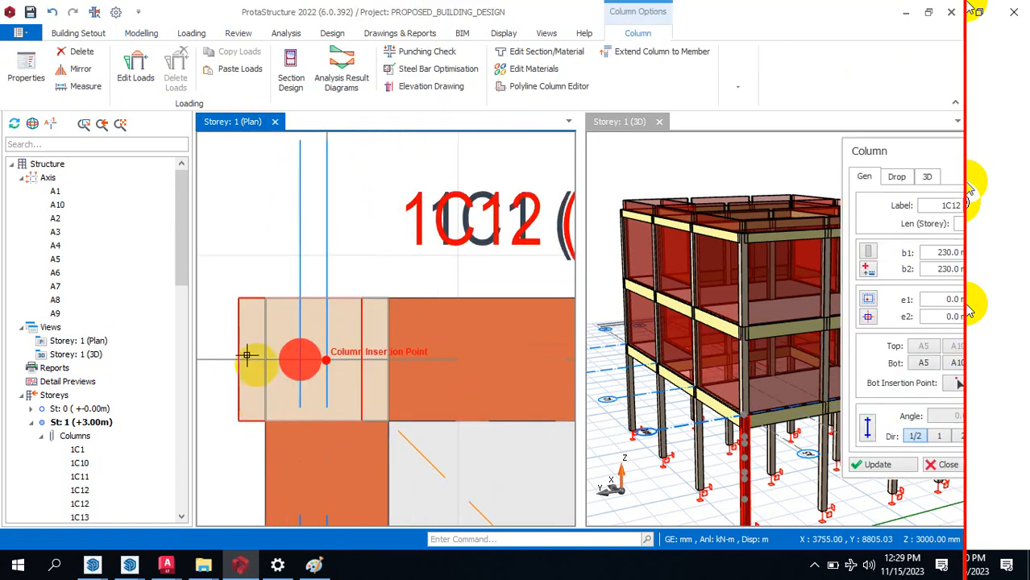
scroll(260, 196, down, 5)
key(Escape)
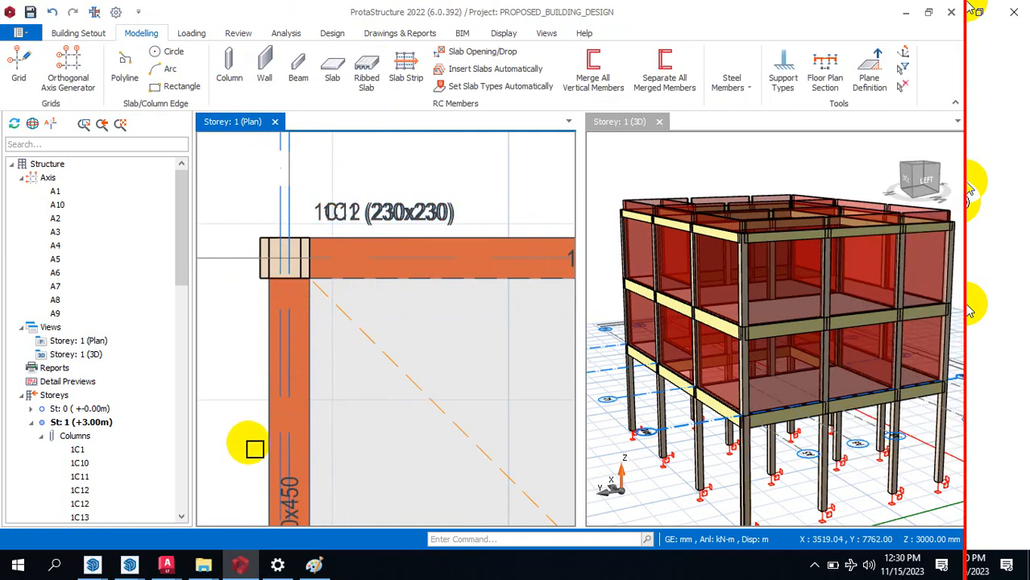
Step: Examine the overlapping columns at the 1C1 corner and the adjoining end of beam 1B1
scroll(274, 264, up, 4)
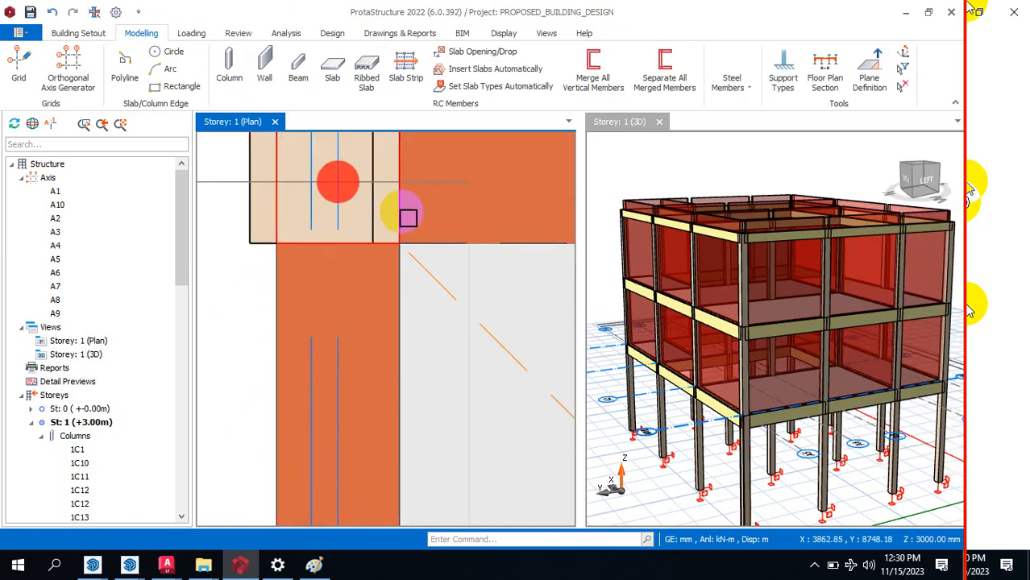
mouse_move(408, 217)
scroll(323, 258, down, 5)
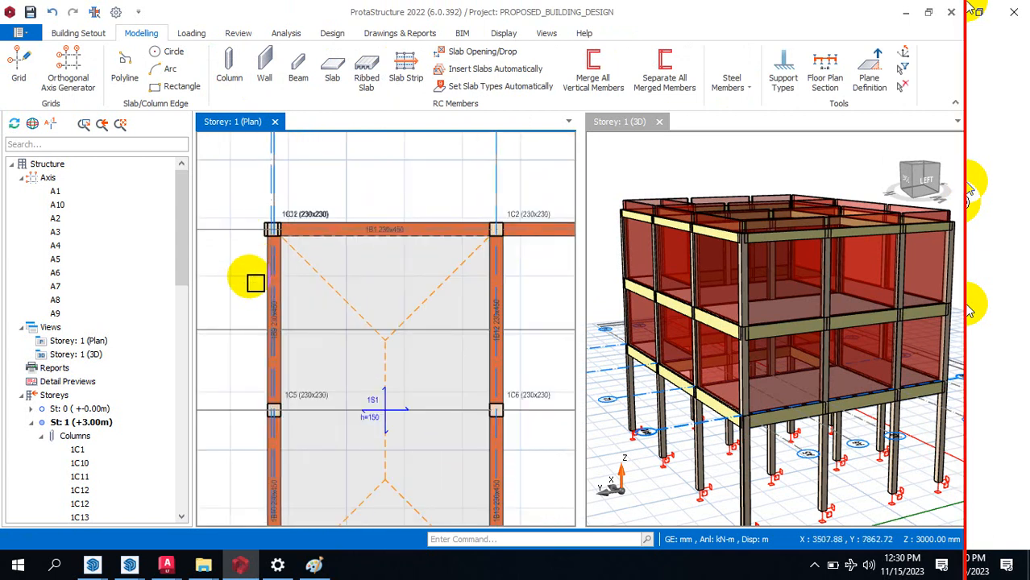
scroll(282, 224, up, 2)
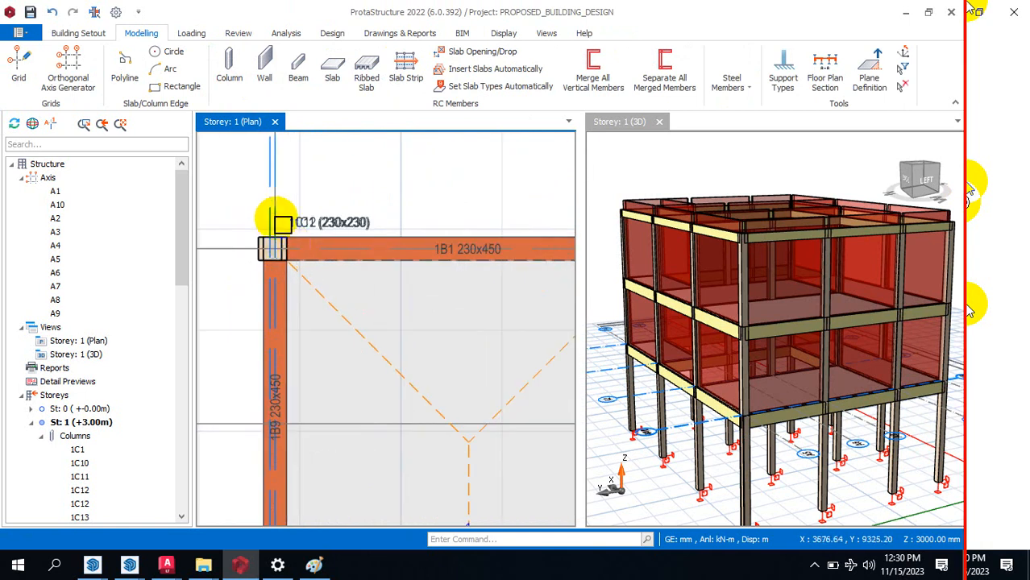
click(300, 243)
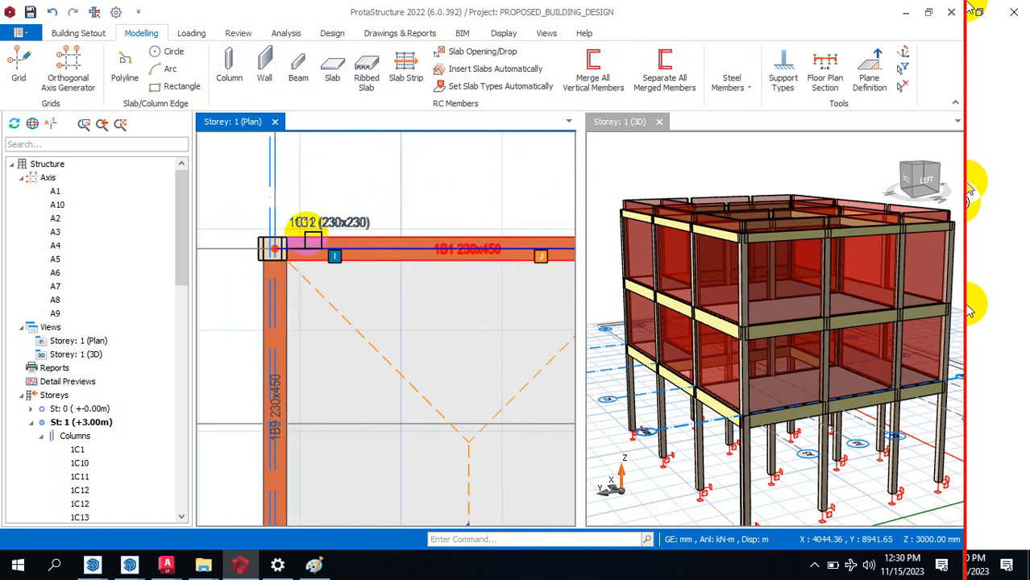
mouse_move(314, 240)
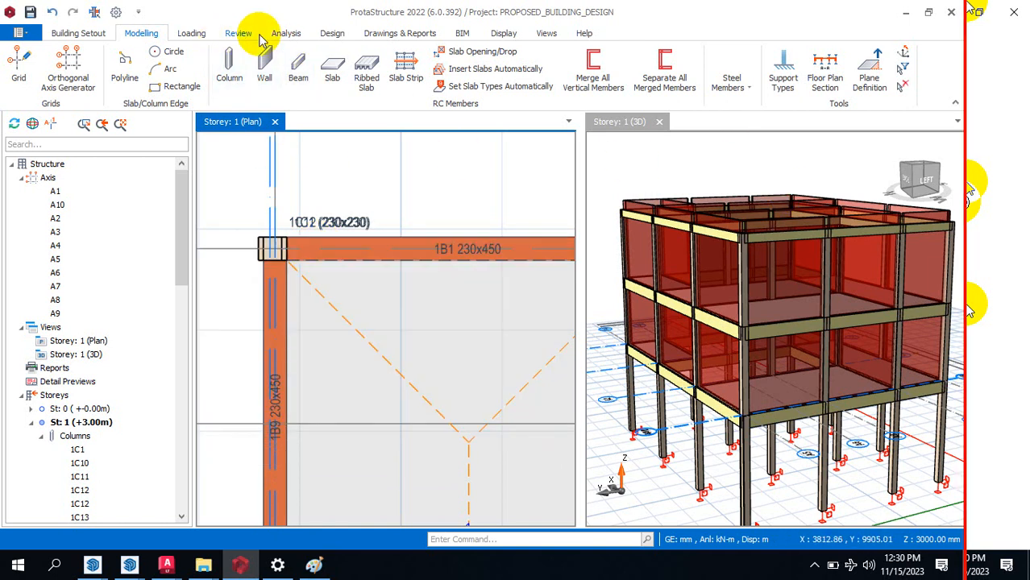
Step: Run the Building Model Check on all storeys with every check option enabled
click(284, 33)
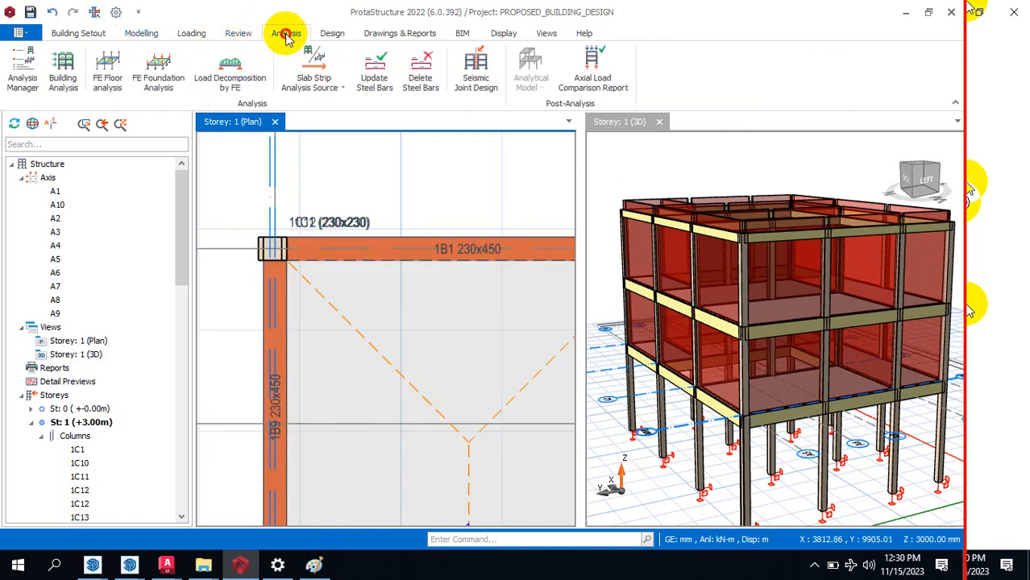
click(63, 66)
click(438, 48)
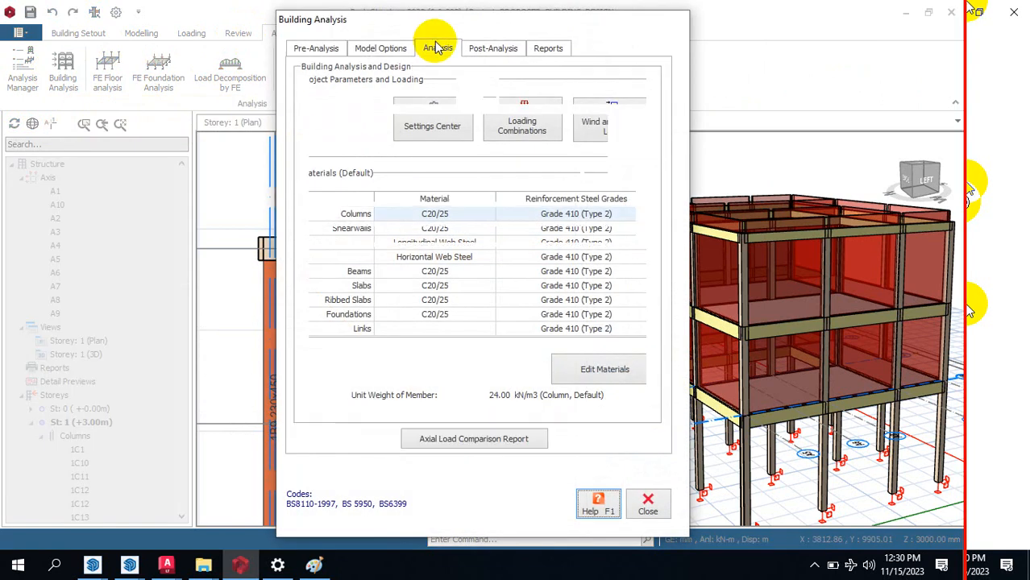
click(432, 88)
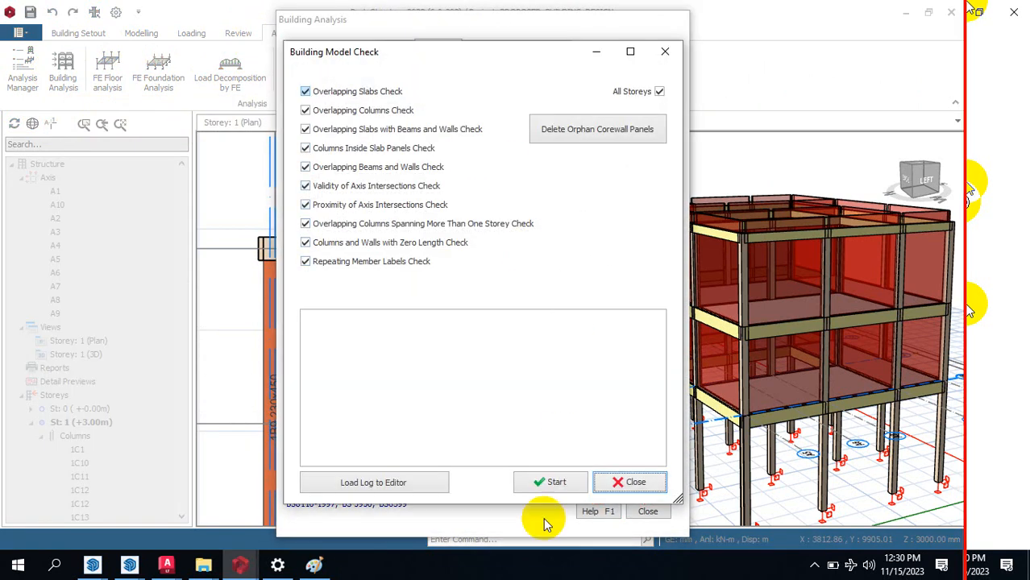
click(550, 481)
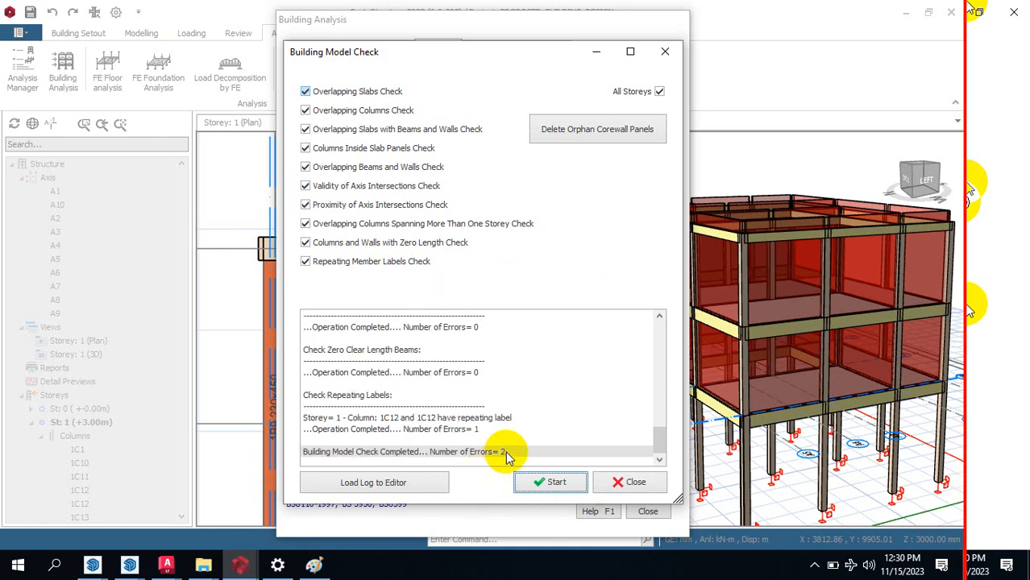
Step: Load the model check log into the text editor, review every check through Repeating Labels, and close the log and analysis dialogs
click(392, 483)
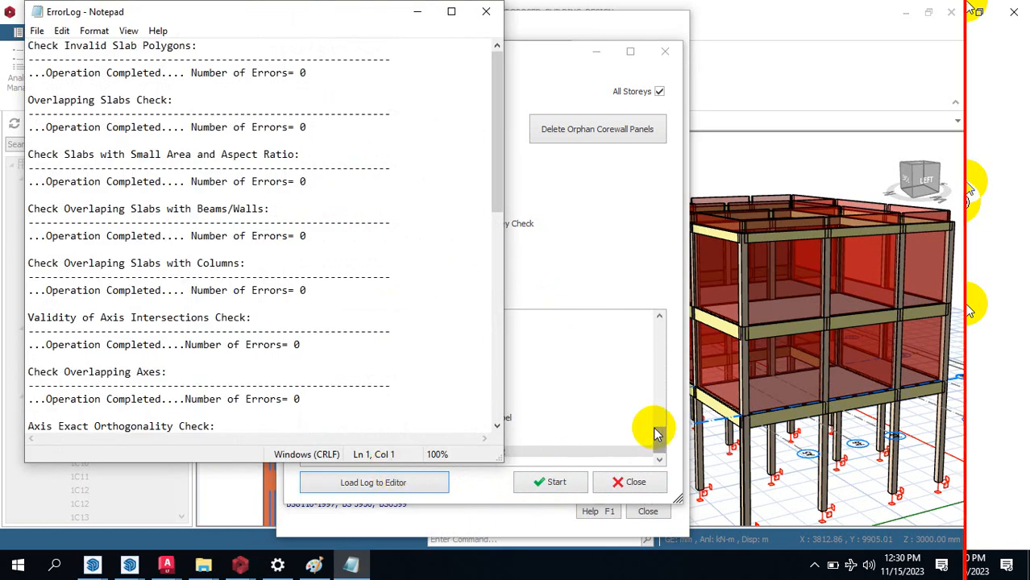
scroll(272, 306, down, 4)
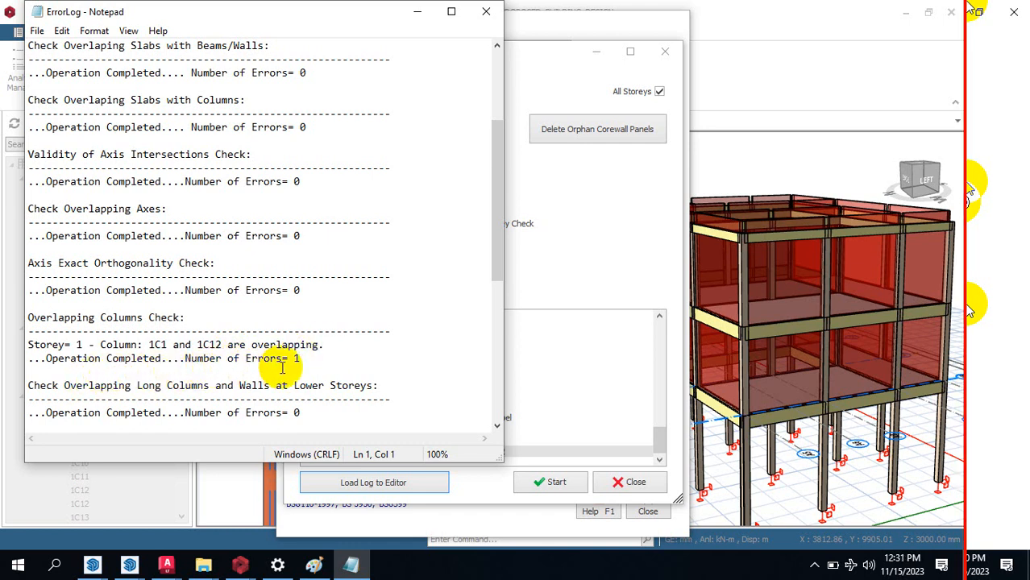
scroll(304, 369, down, 8)
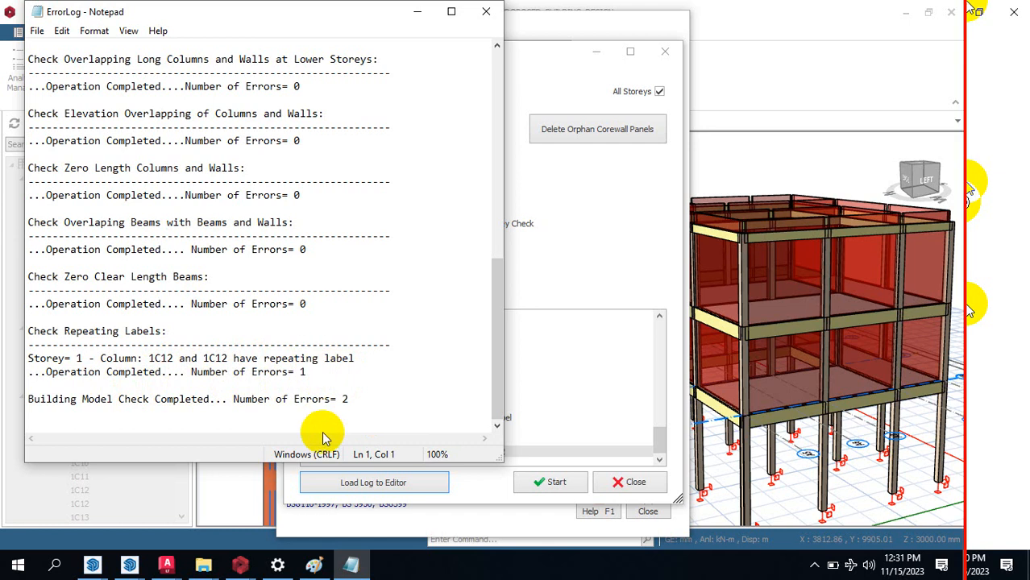
click(487, 14)
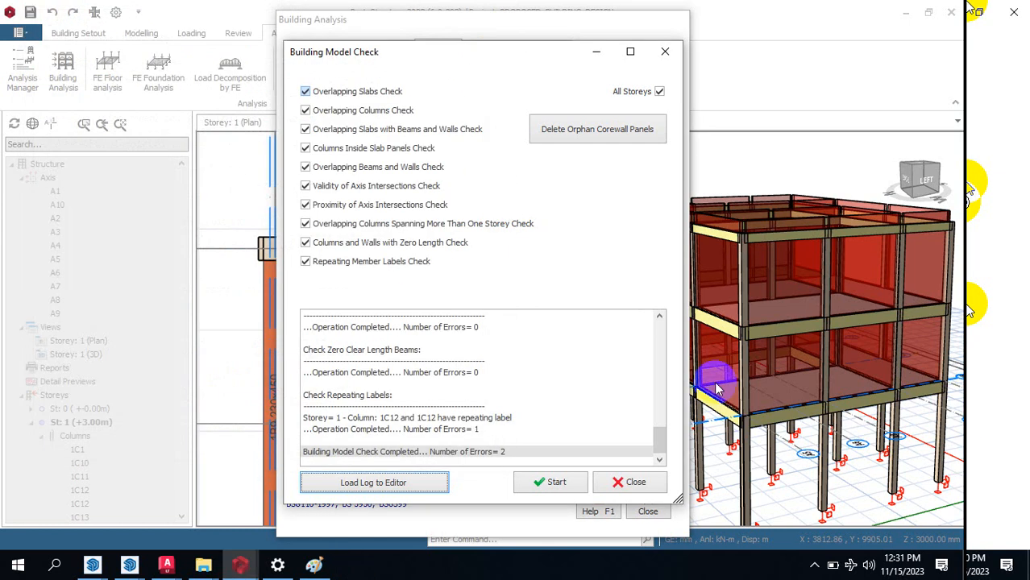
click(645, 487)
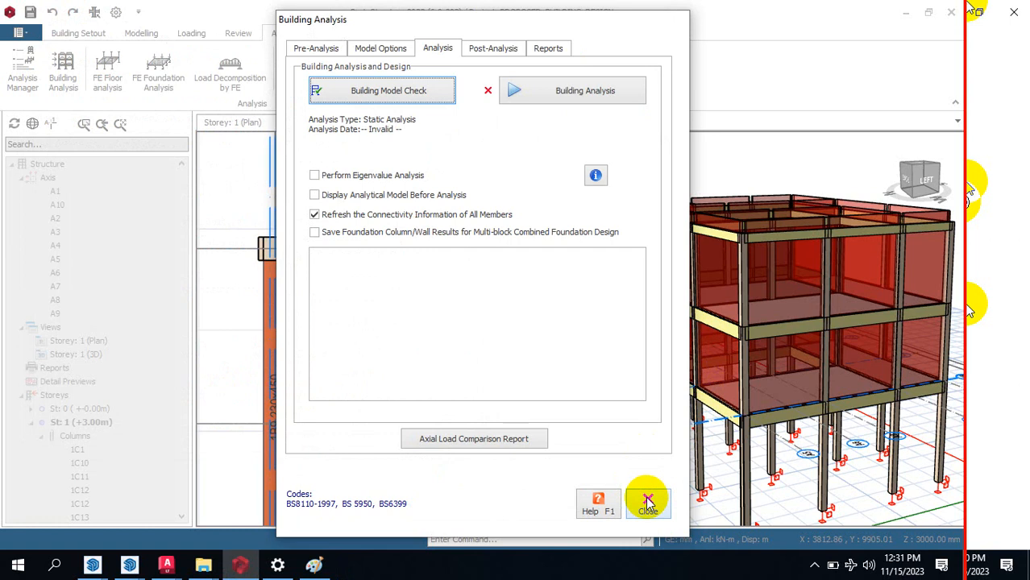
click(647, 508)
Step: Delete the extra column that overlaps column 1C1 at the corner of the Storey 1 plan
scroll(246, 242, up, 4)
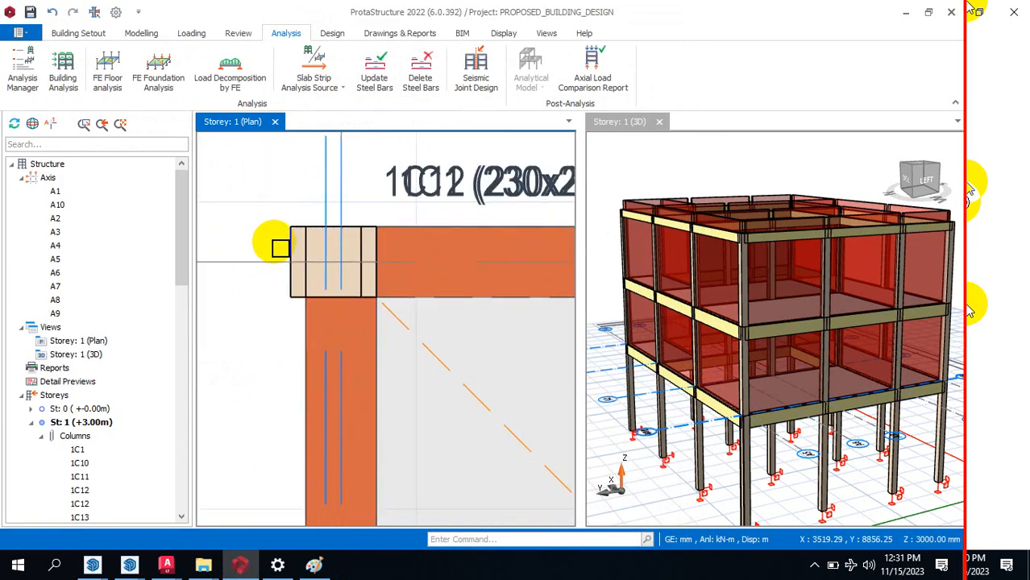
scroll(294, 238, up, 2)
click(299, 225)
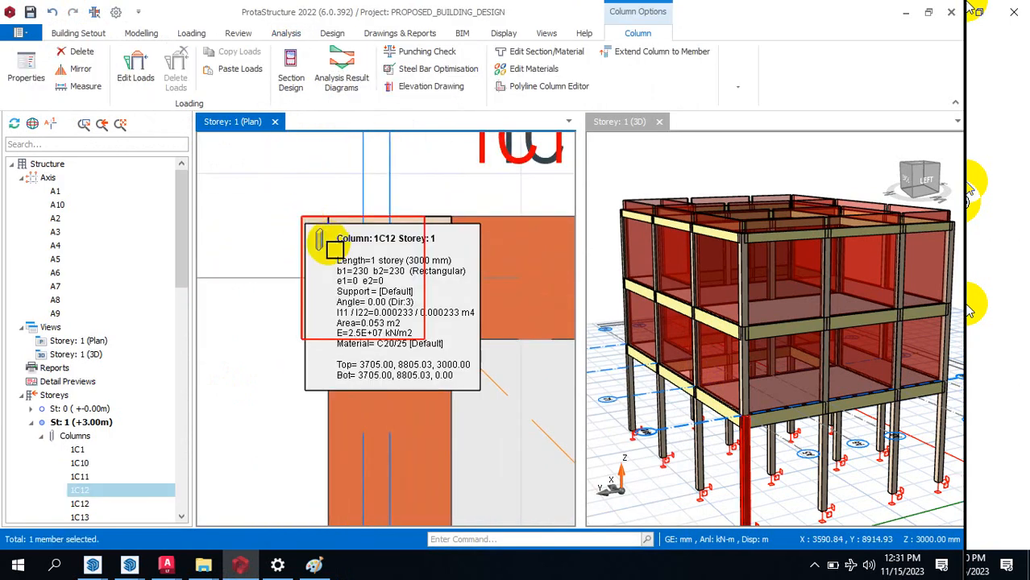
key(Delete)
Step: Delete the parallel axis offset from axis A1 at column 1C1
scroll(307, 286, down, 3)
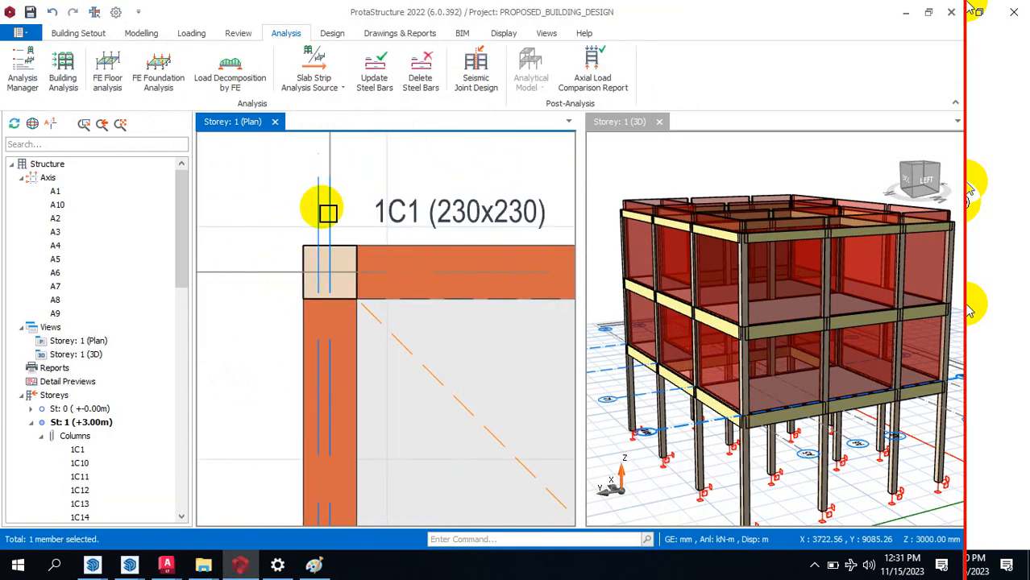
click(324, 283)
key(Delete)
Step: Examine the Storey 1 plan along axis A1, from column 1C1 to the opposite end of the building
scroll(319, 258, down, 3)
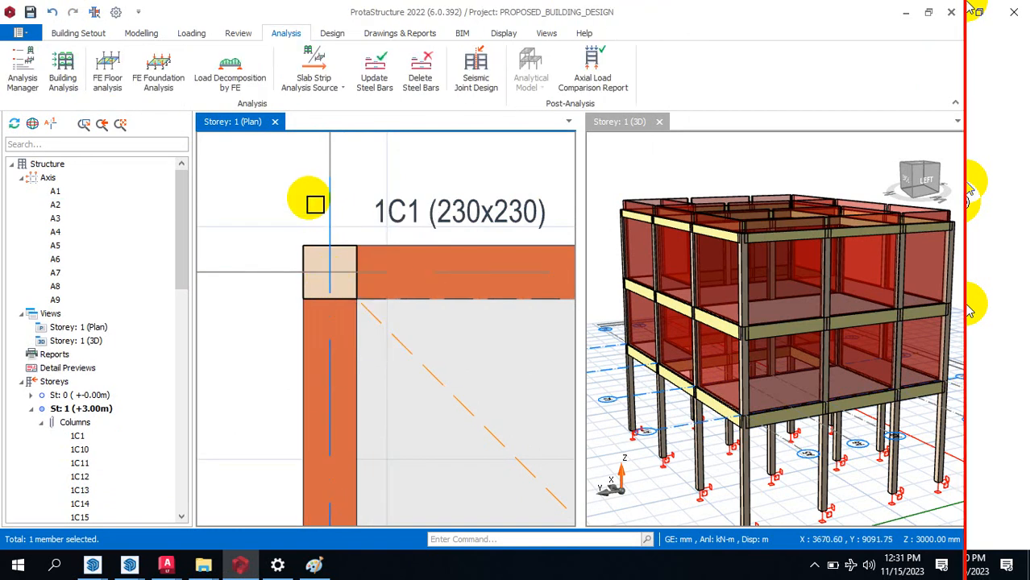
scroll(306, 283, down, 3)
scroll(294, 186, up, 3)
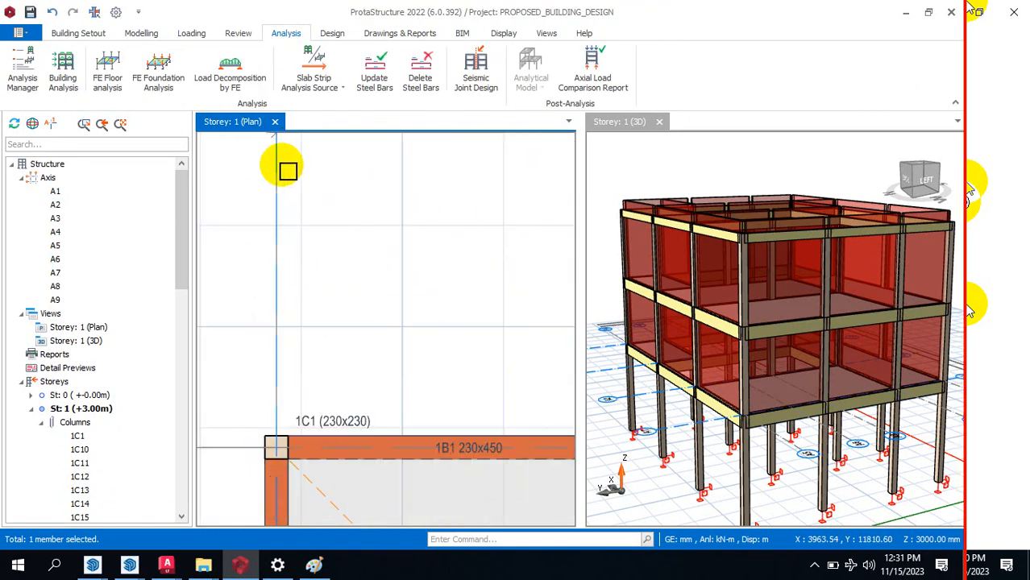
scroll(280, 269, down, 5)
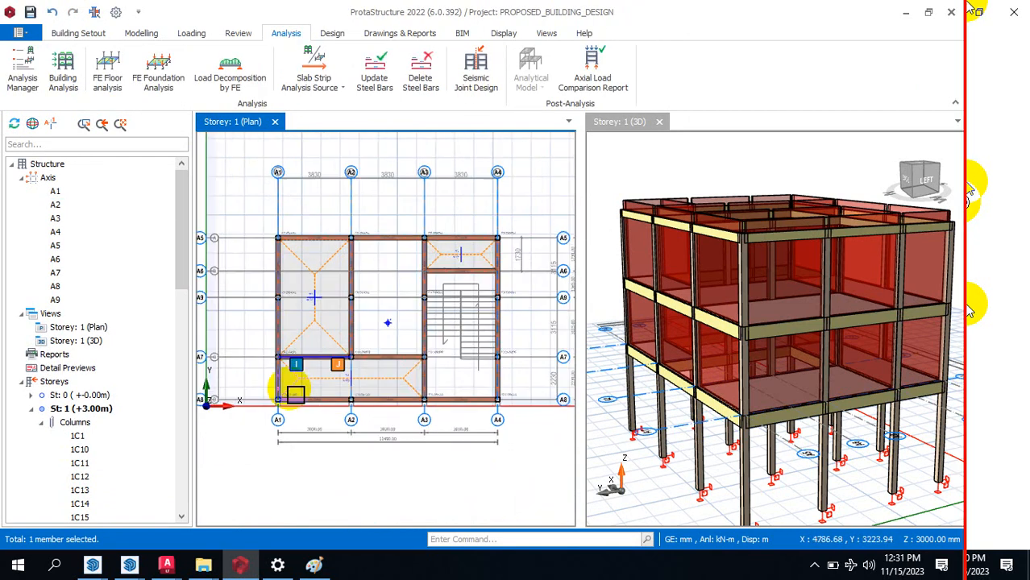
scroll(280, 391, up, 4)
scroll(282, 278, up, 2)
scroll(278, 270, down, 6)
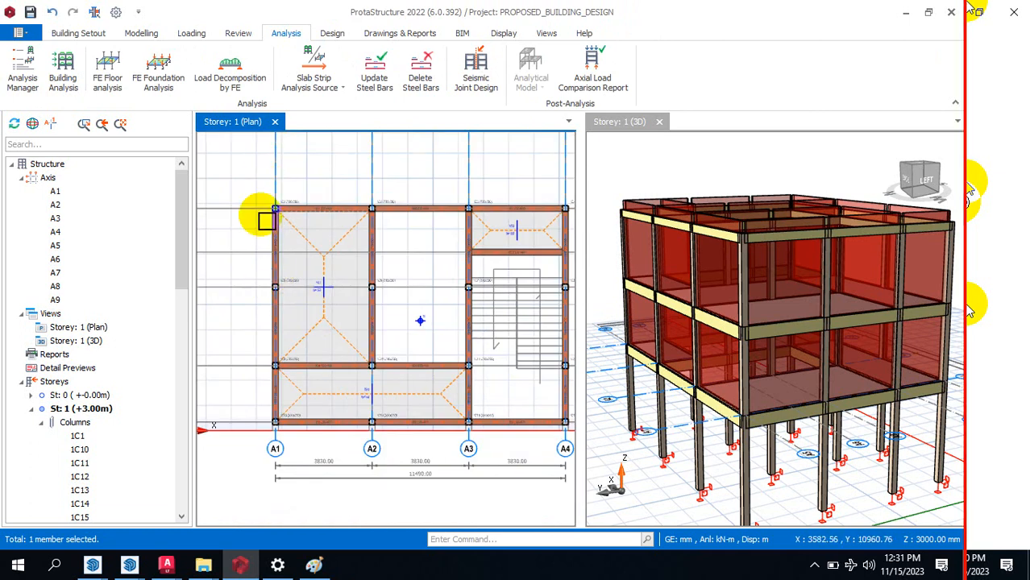
scroll(273, 182, up, 3)
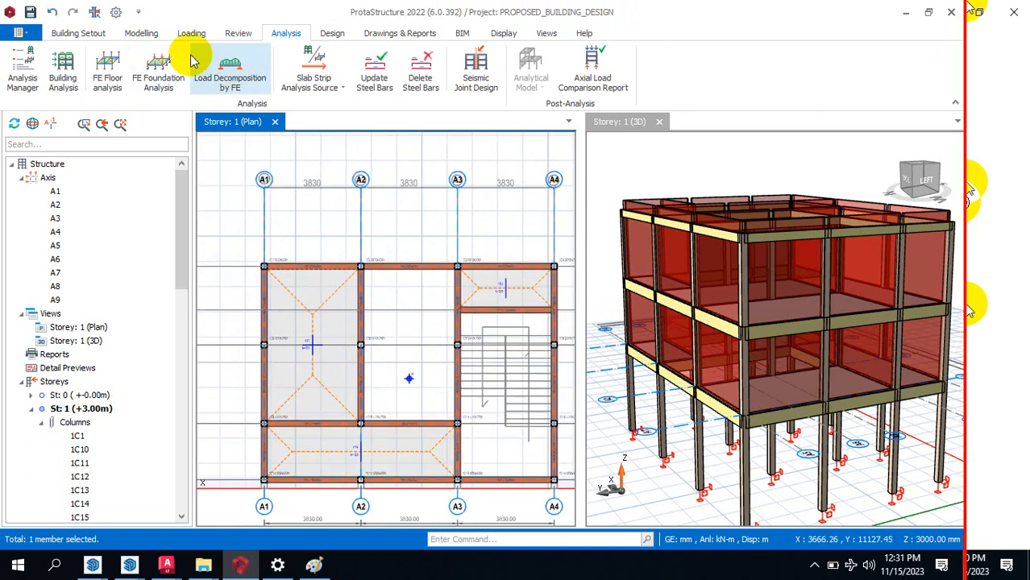
Step: Rerun the Building Model Check on all storeys for the cleaned-up model and close the check dialog
click(64, 69)
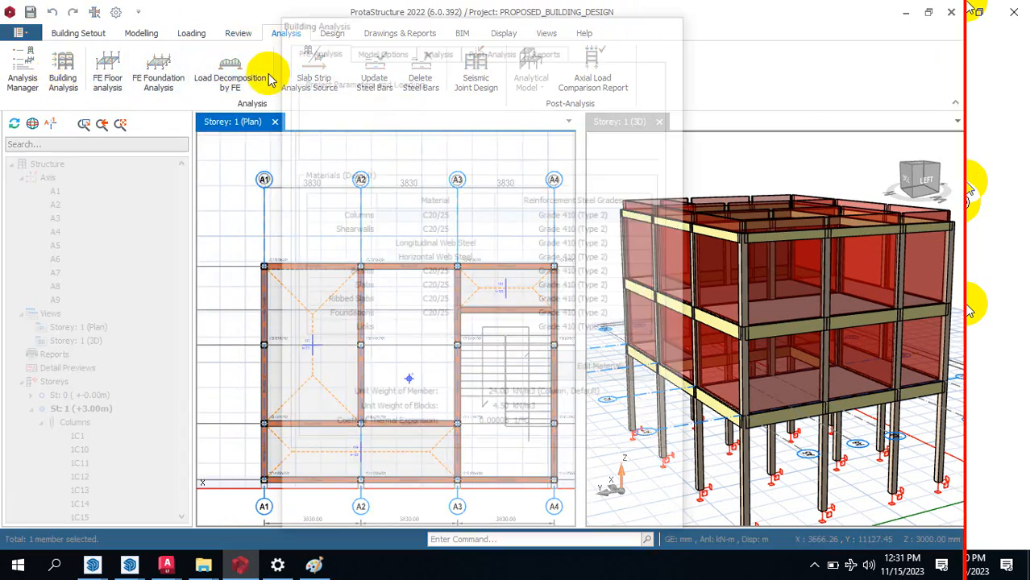
click(438, 48)
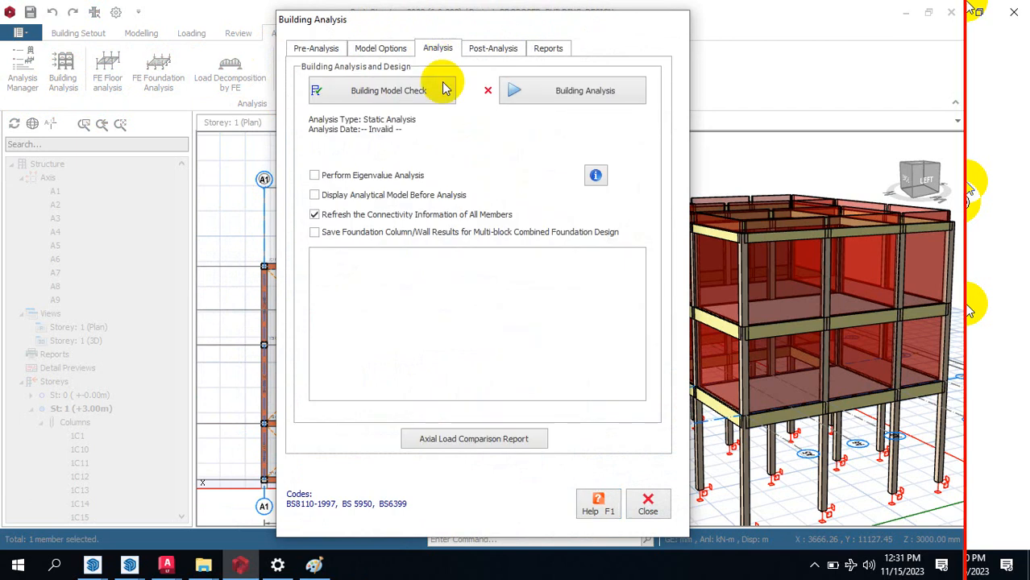
click(380, 89)
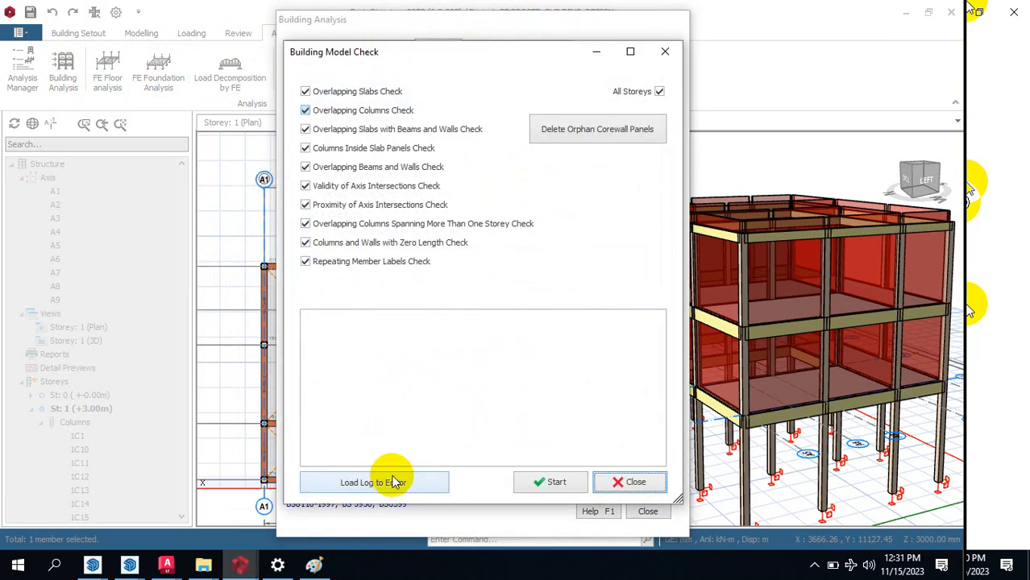
click(549, 481)
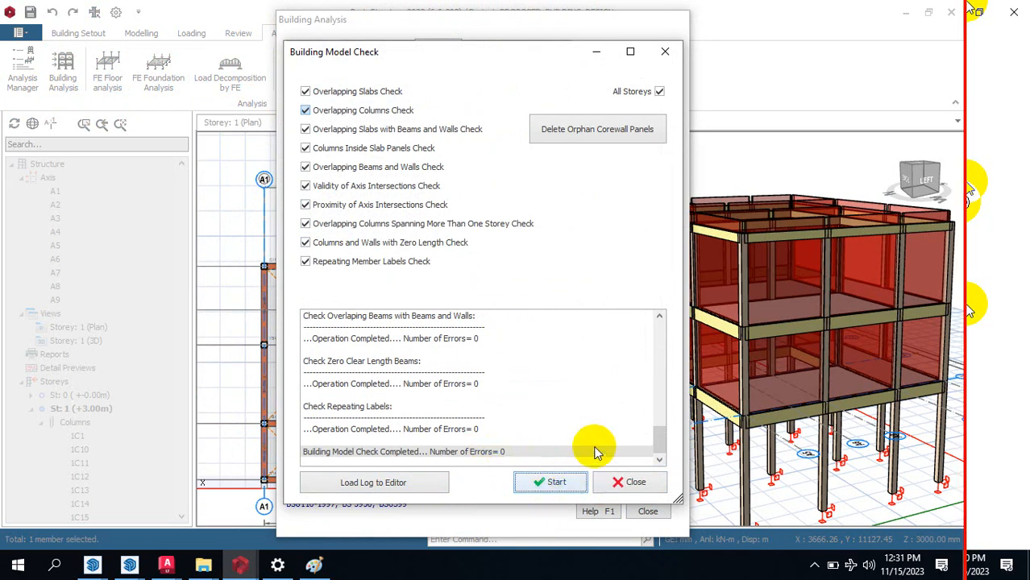
click(639, 481)
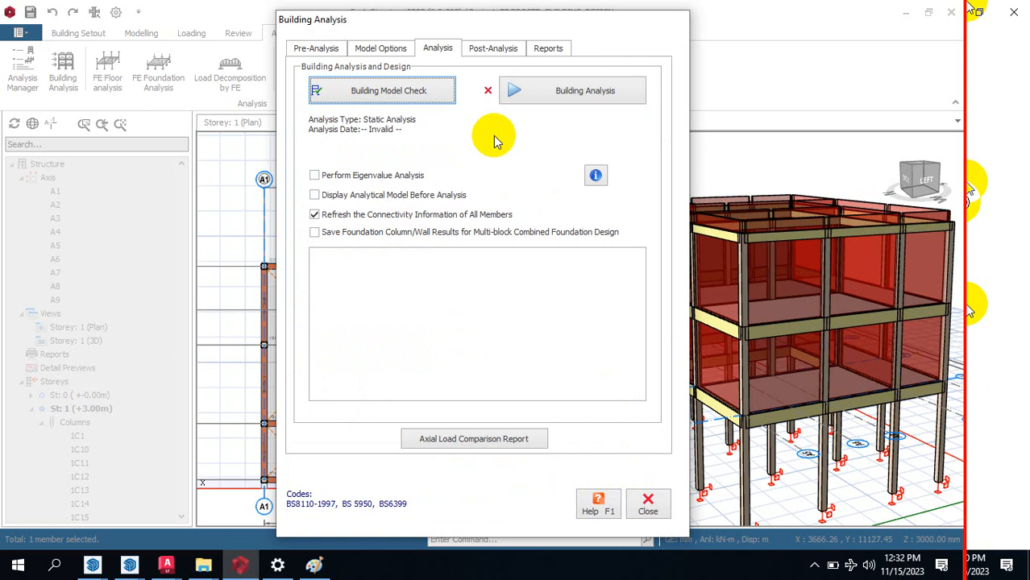
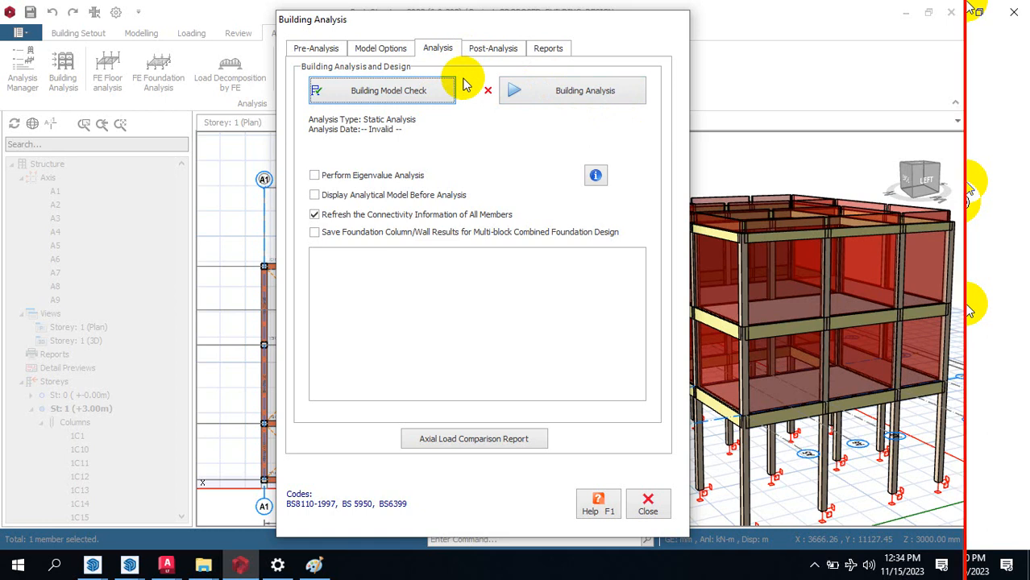
Step: Set up the building analysis to batch-design column/wall and beam reinforcement, with Re-select Bar / Design enabled for both
click(545, 96)
click(546, 96)
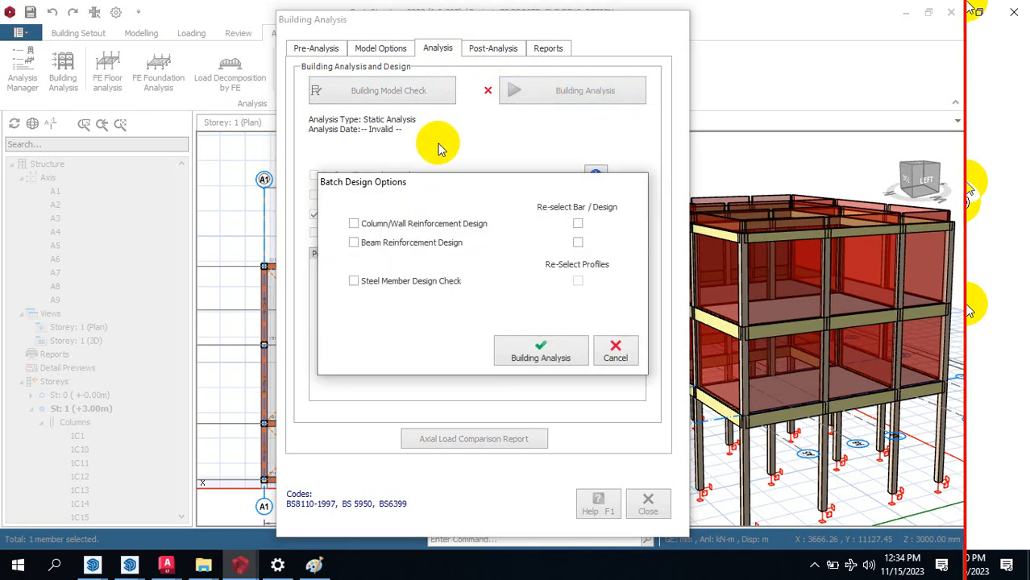
click(413, 224)
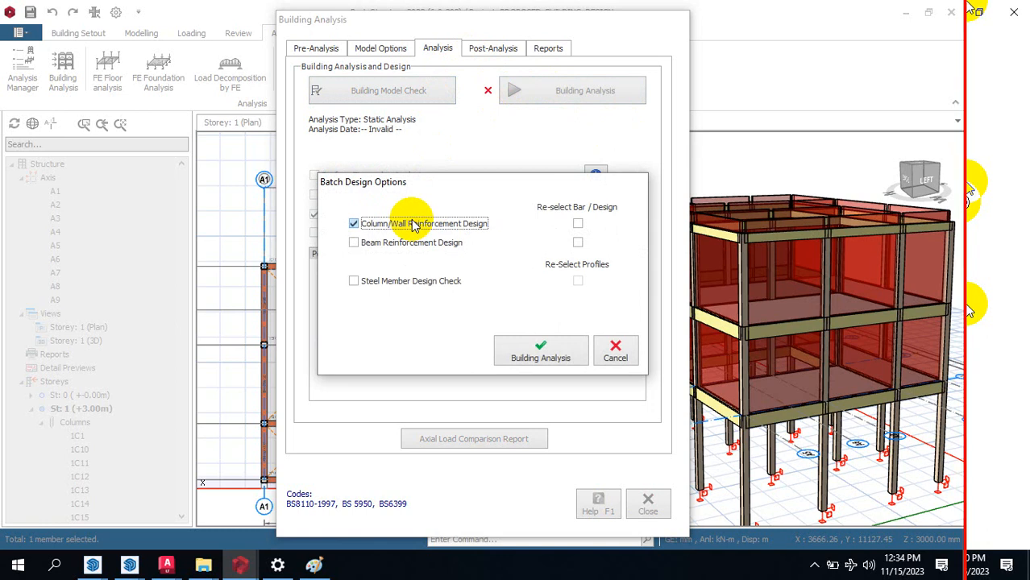
click(364, 244)
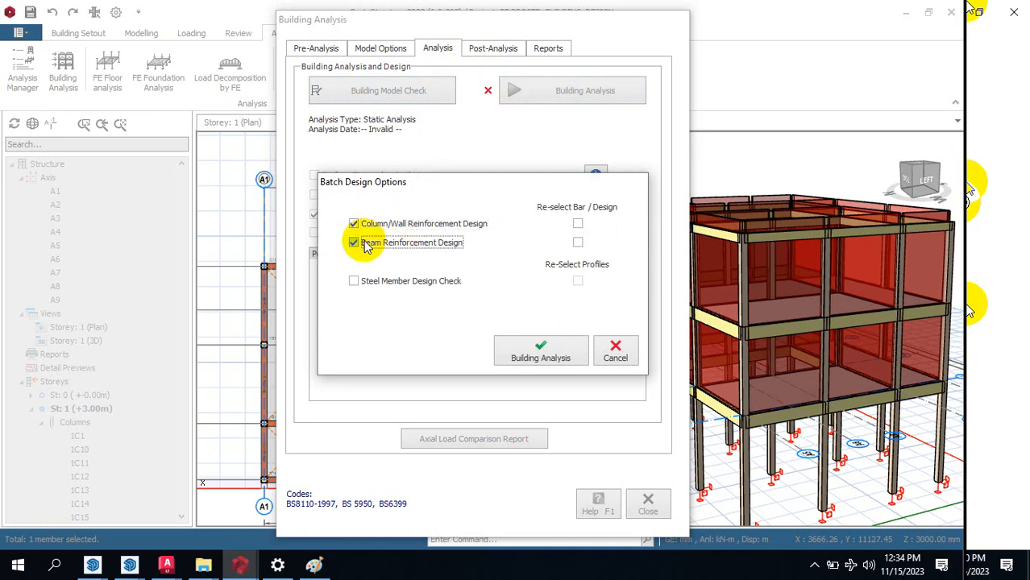
click(409, 250)
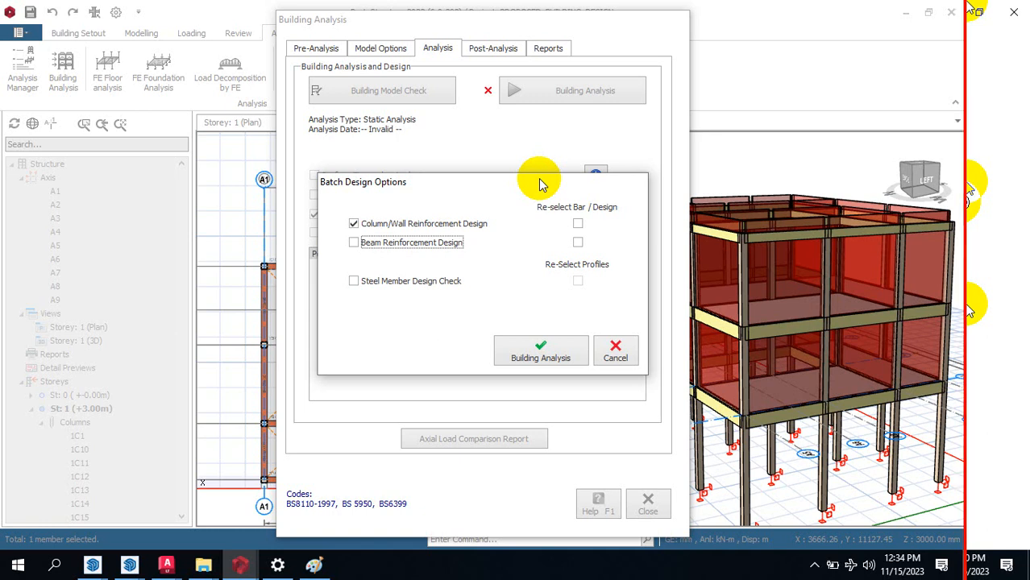
click(366, 247)
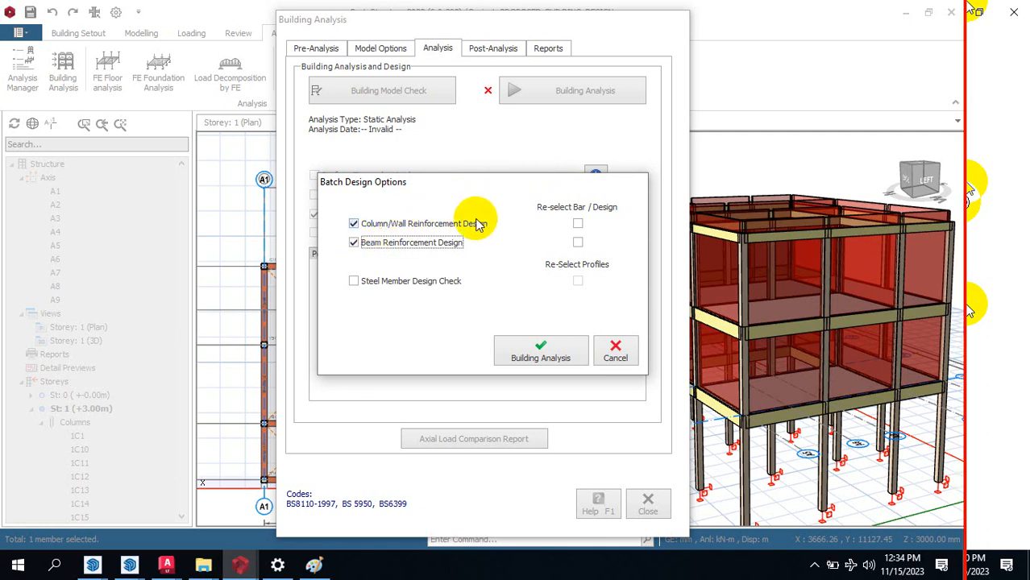
click(578, 224)
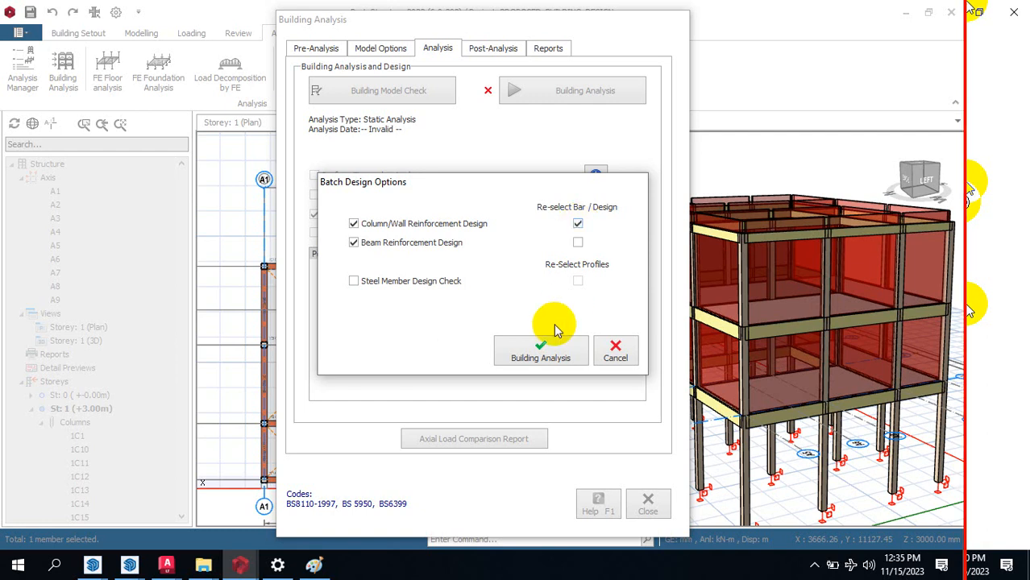
click(579, 243)
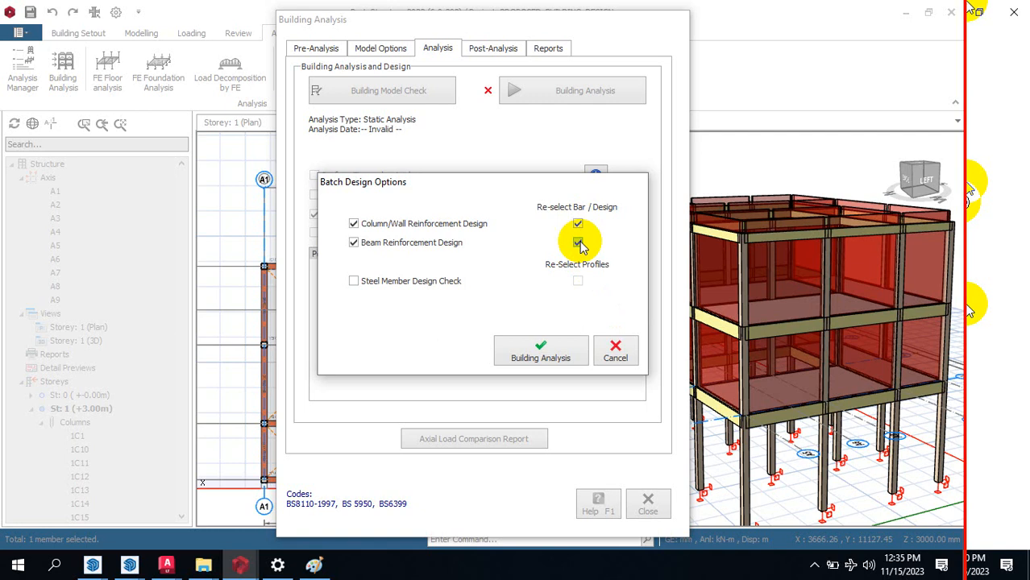
Step: Run the building analysis, reassigning the default rebar pattern to all axes, and dismiss the storey drift message
click(554, 359)
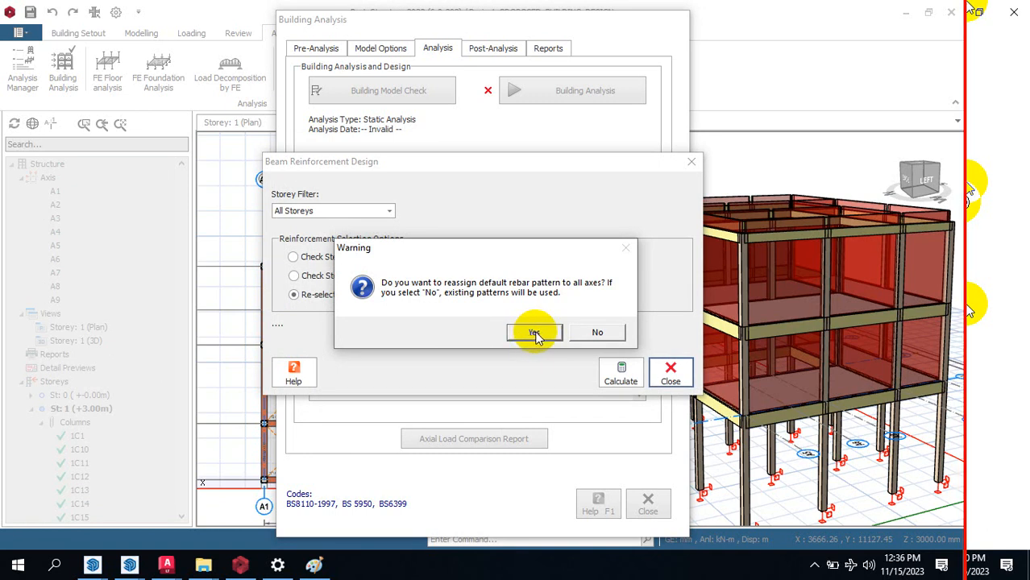
click(536, 333)
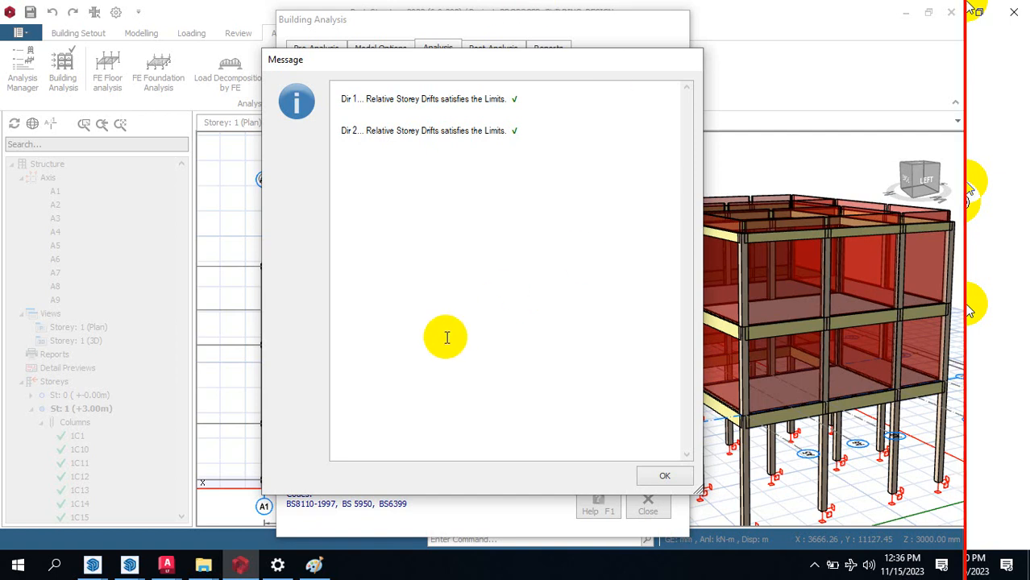
click(661, 476)
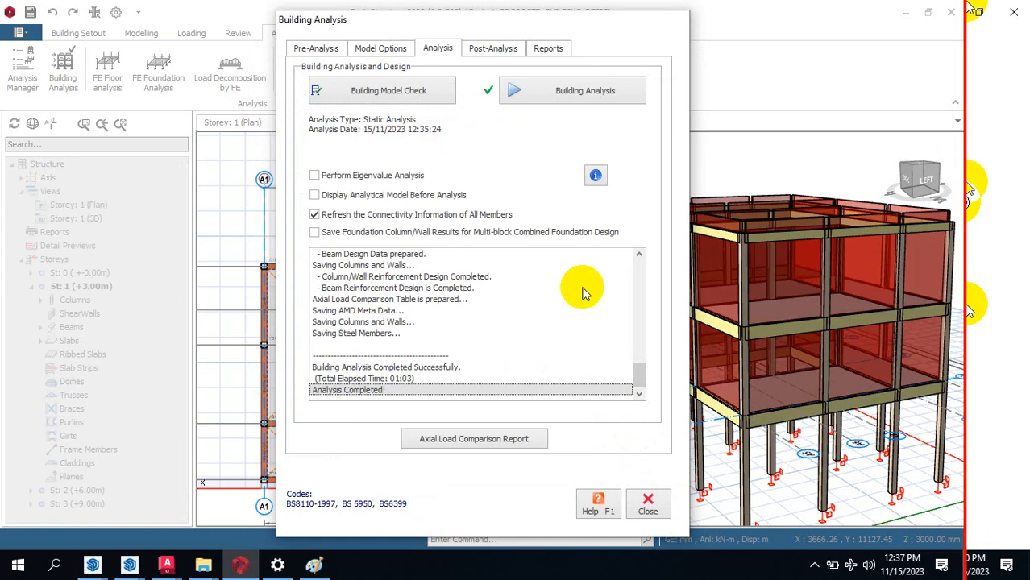
Step: Examine the design status, utilization ratios and steel bars of all columns in the Column Reinforcement Design table, and close it
click(486, 52)
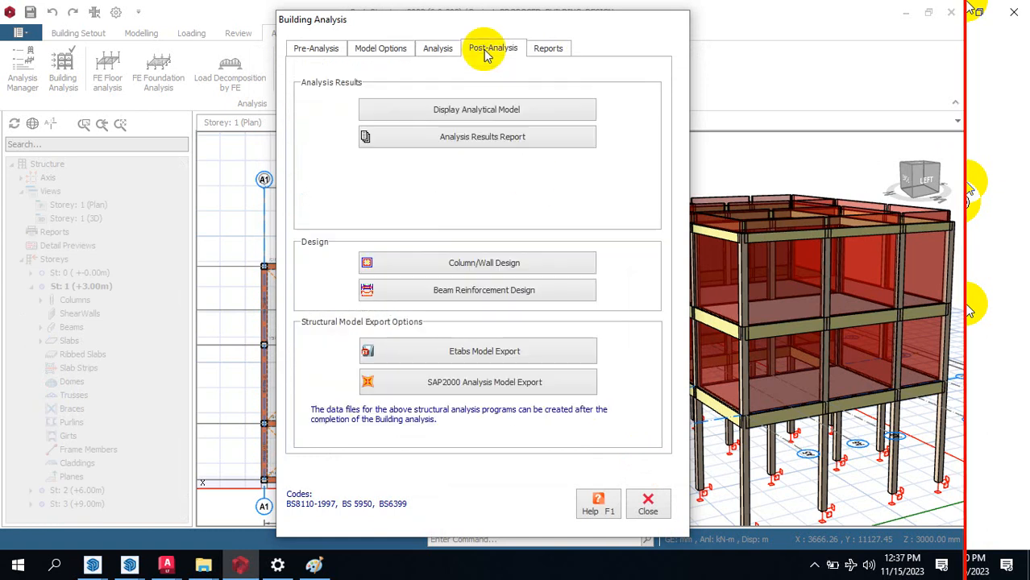
click(460, 272)
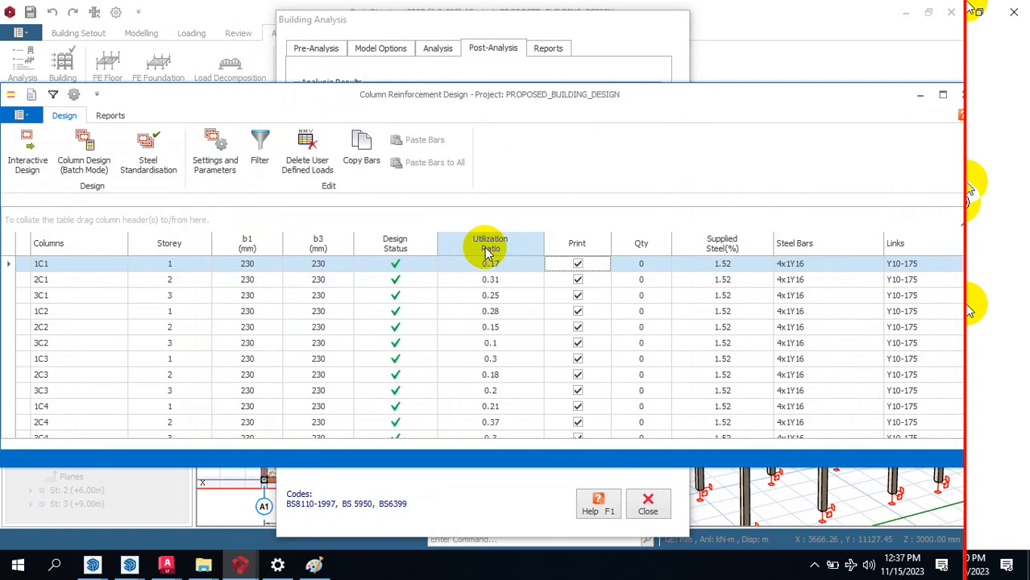
scroll(407, 326, down, 4)
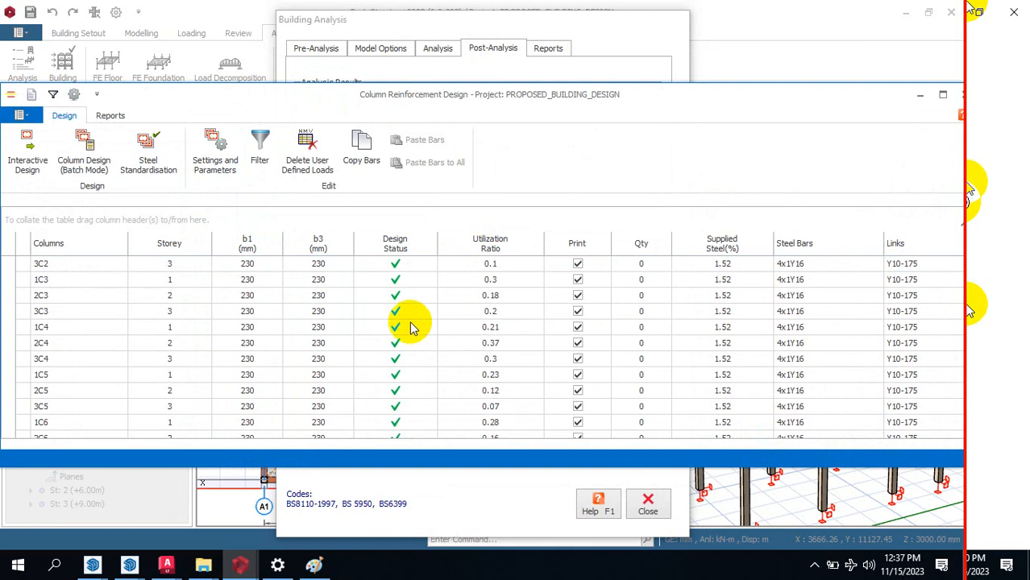
scroll(397, 347, down, 8)
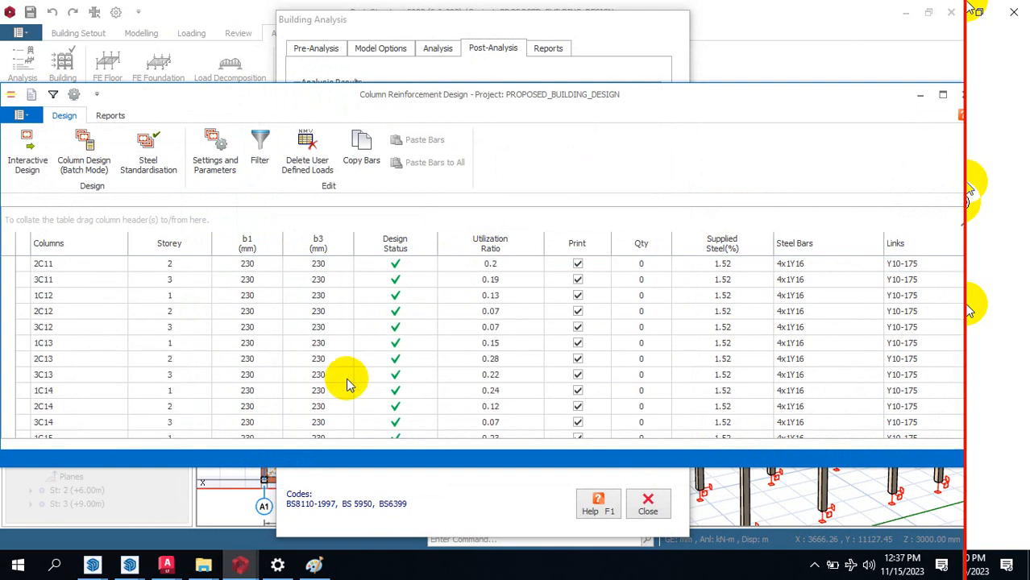
scroll(365, 379, up, 6)
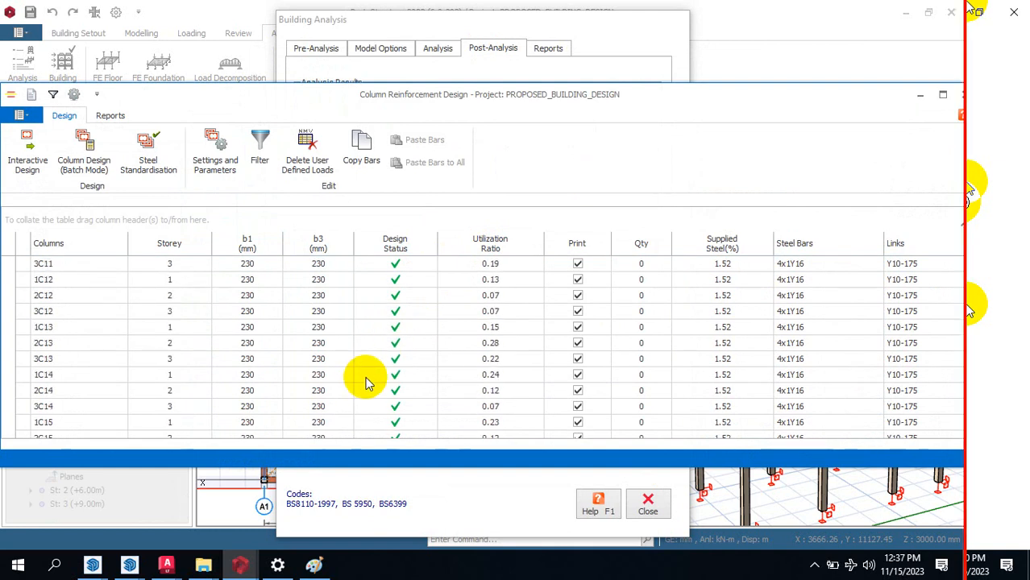
scroll(365, 377, up, 7)
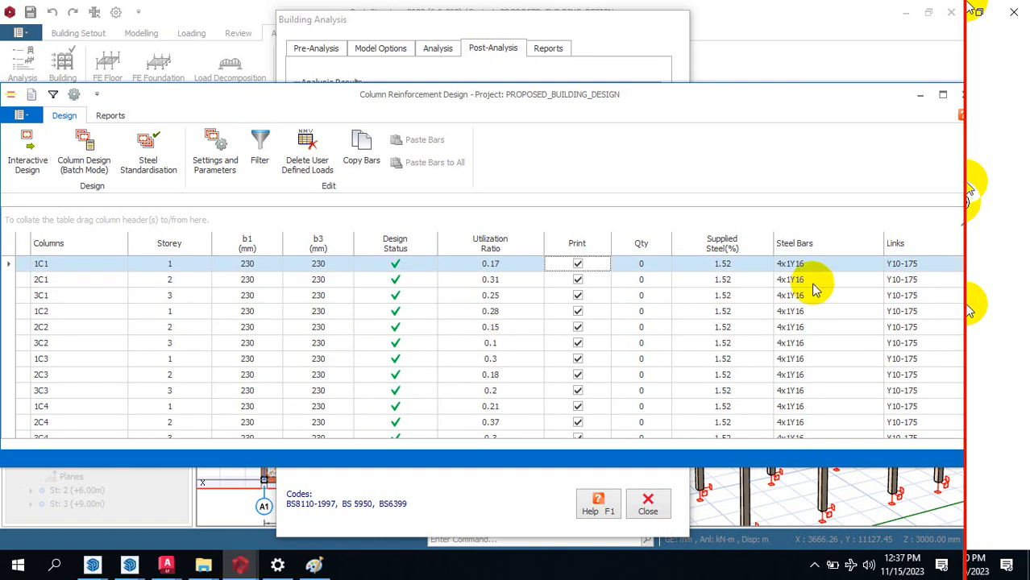
scroll(813, 286, down, 6)
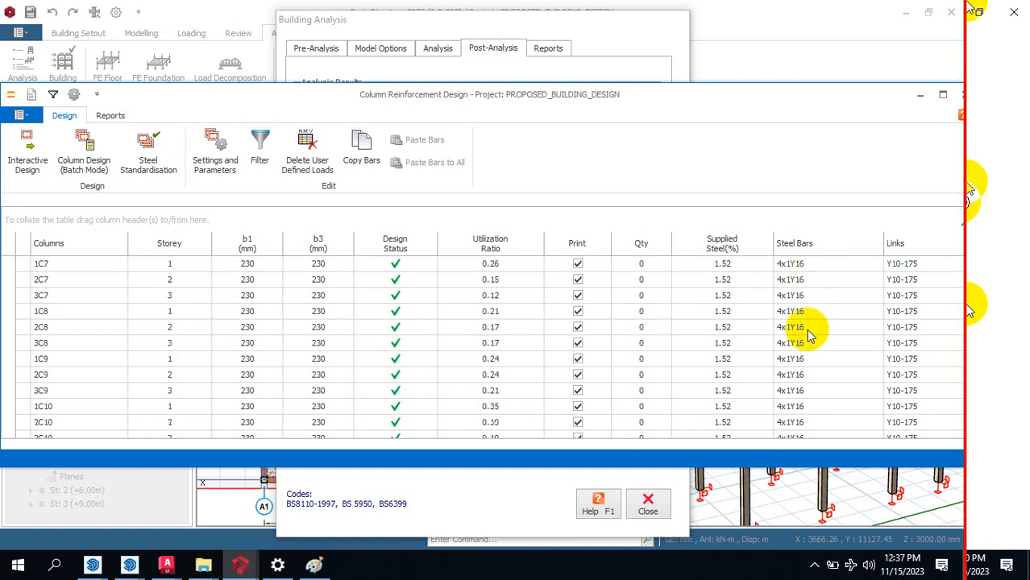
scroll(810, 336, down, 5)
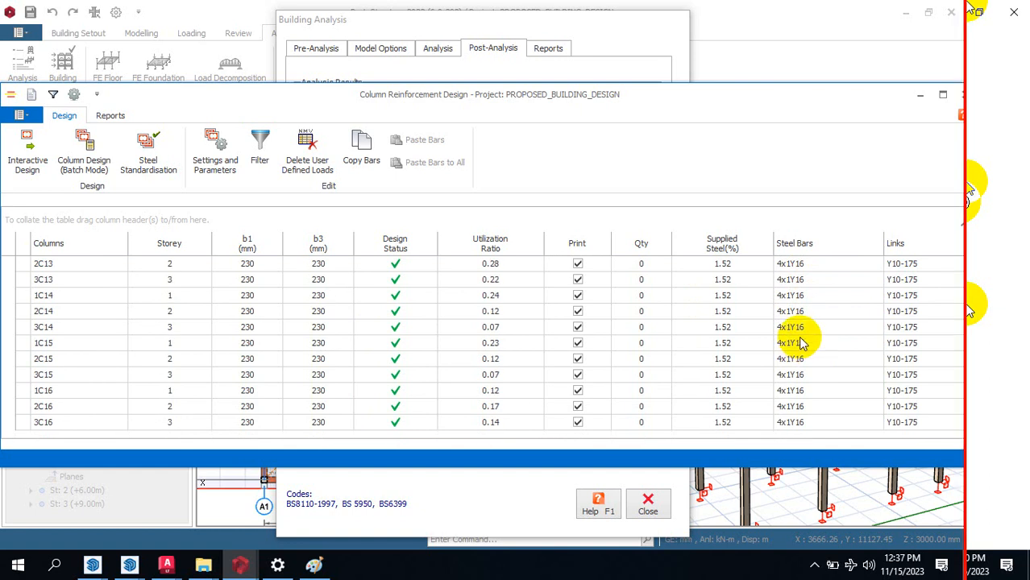
scroll(790, 291, up, 2)
scroll(792, 276, up, 2)
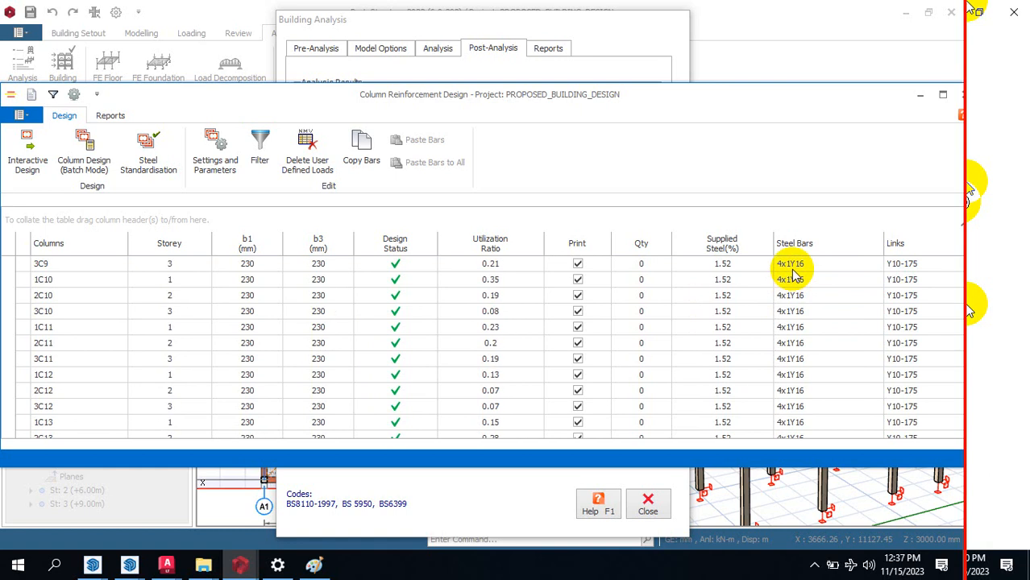
scroll(793, 276, up, 3)
scroll(792, 276, up, 2)
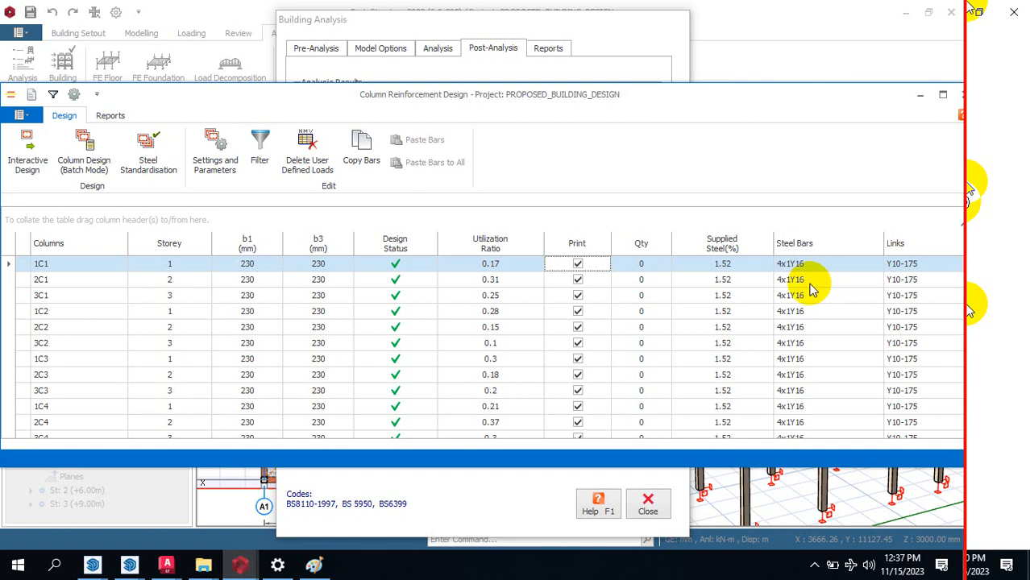
scroll(823, 294, down, 6)
scroll(760, 372, down, 6)
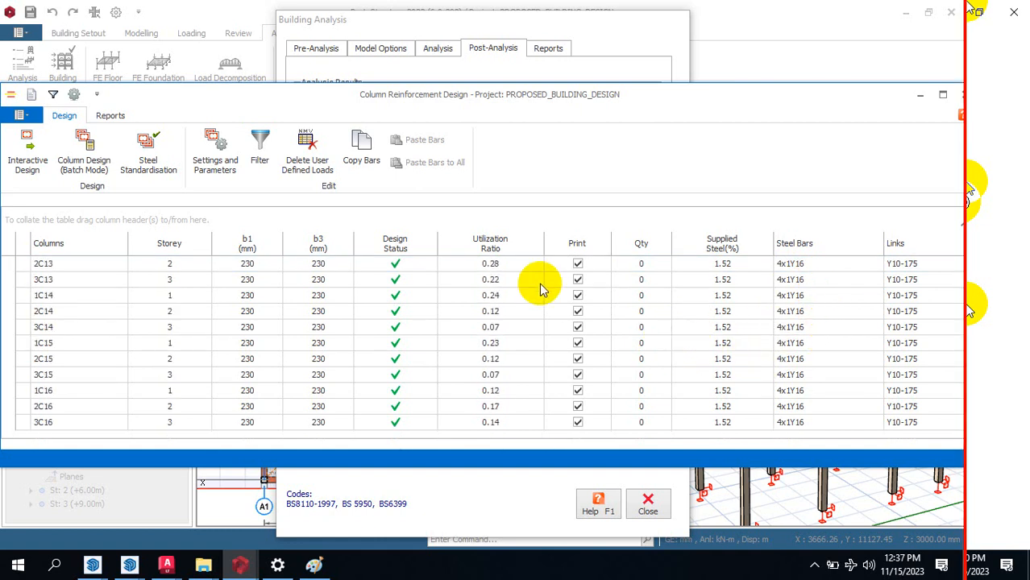
double_click(887, 96)
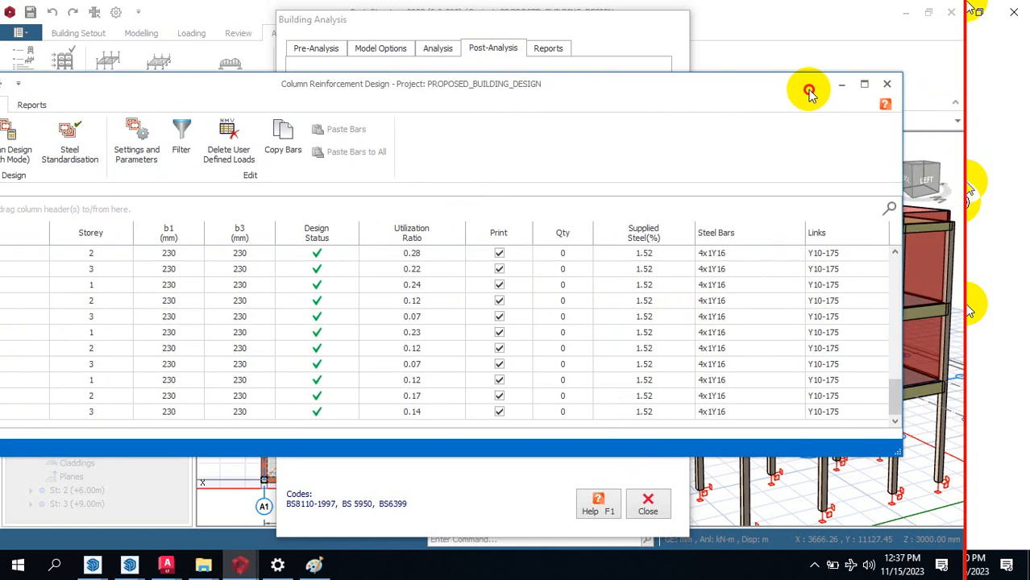
click(886, 85)
Step: Review the design status and utilization ratios of the beams on all storeys, and close the beam design table and Building Analysis dialog
click(497, 296)
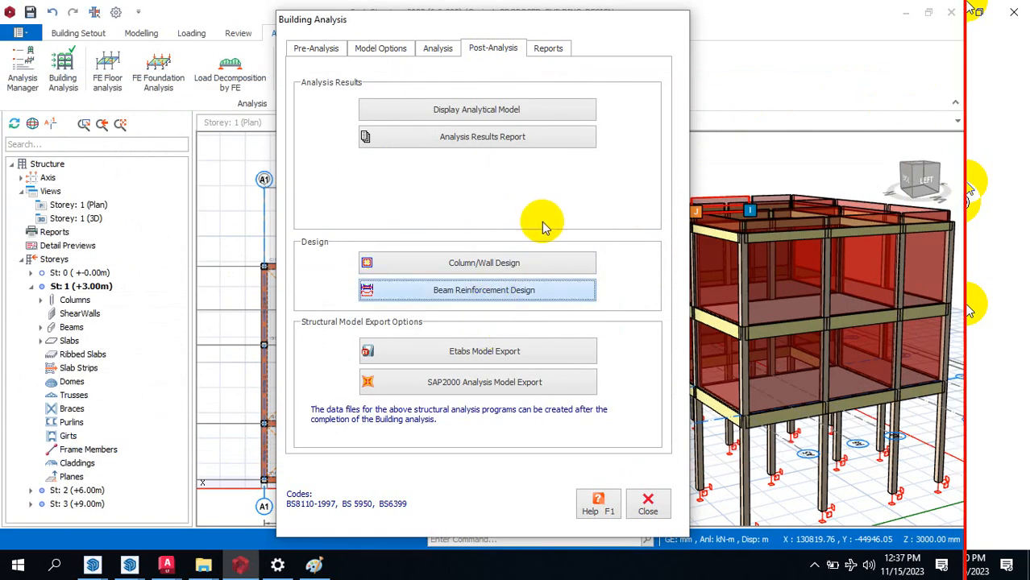
scroll(531, 222, down, 2)
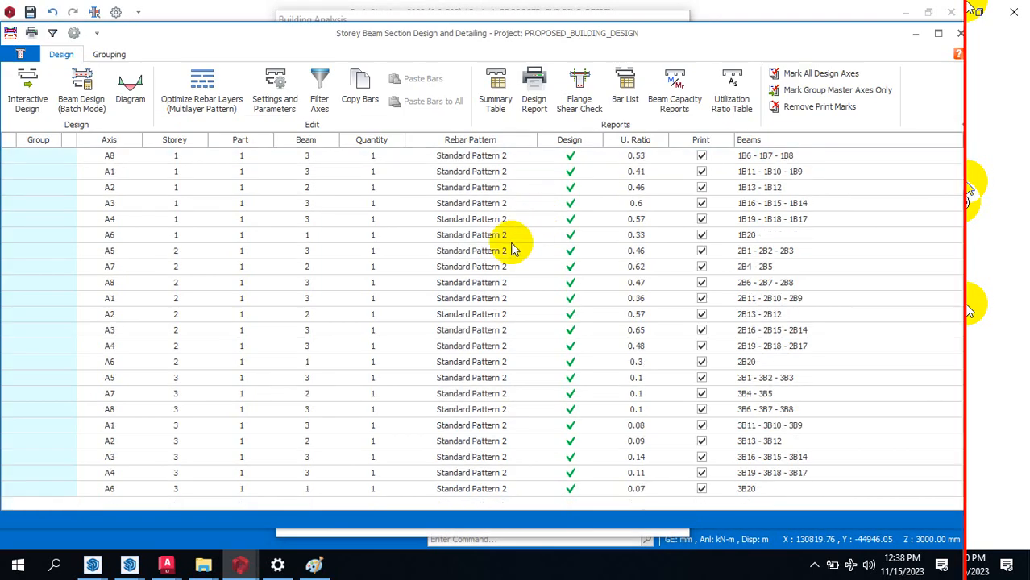
scroll(499, 287, up, 2)
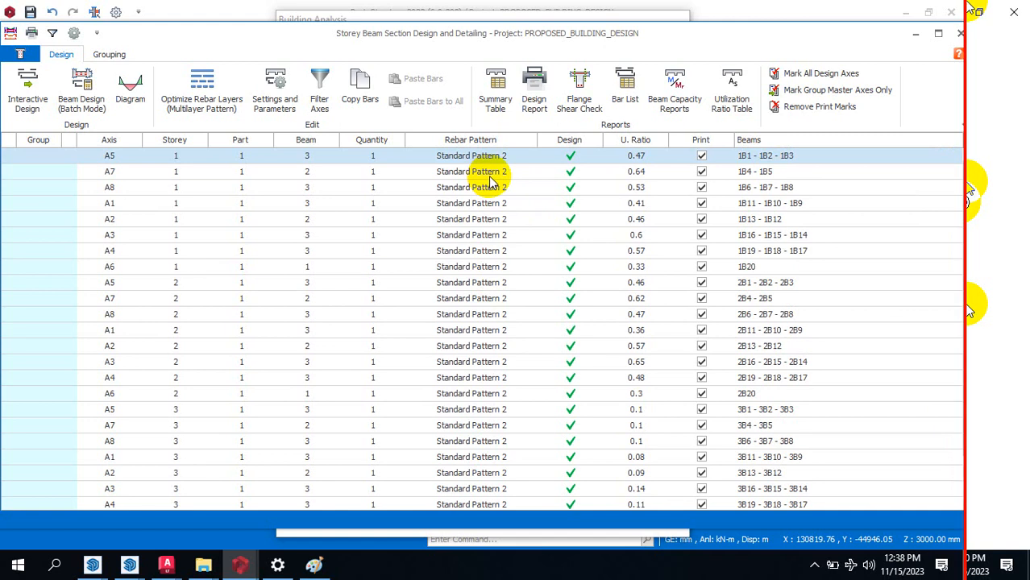
scroll(490, 197, down, 1)
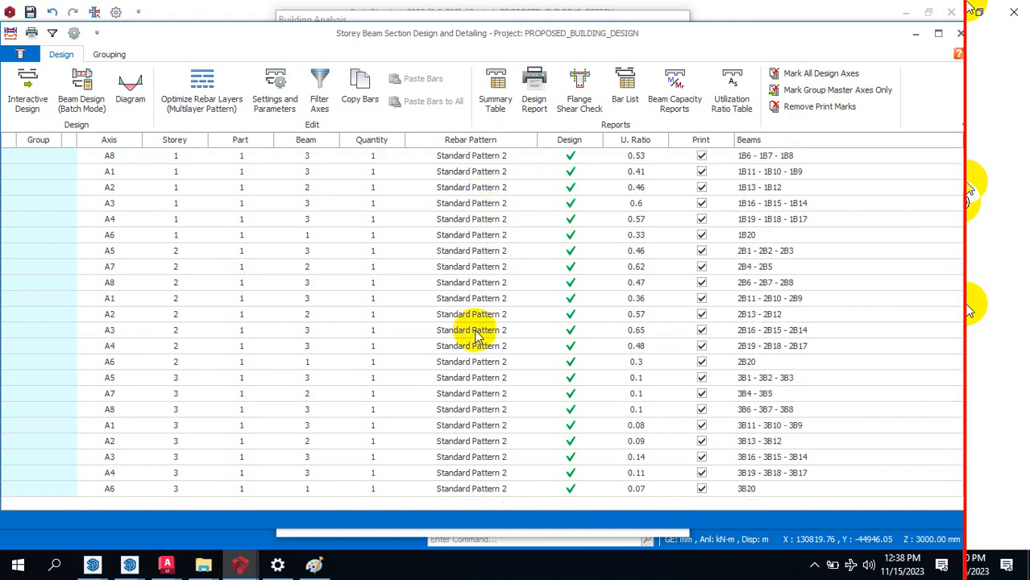
scroll(473, 337, up, 1)
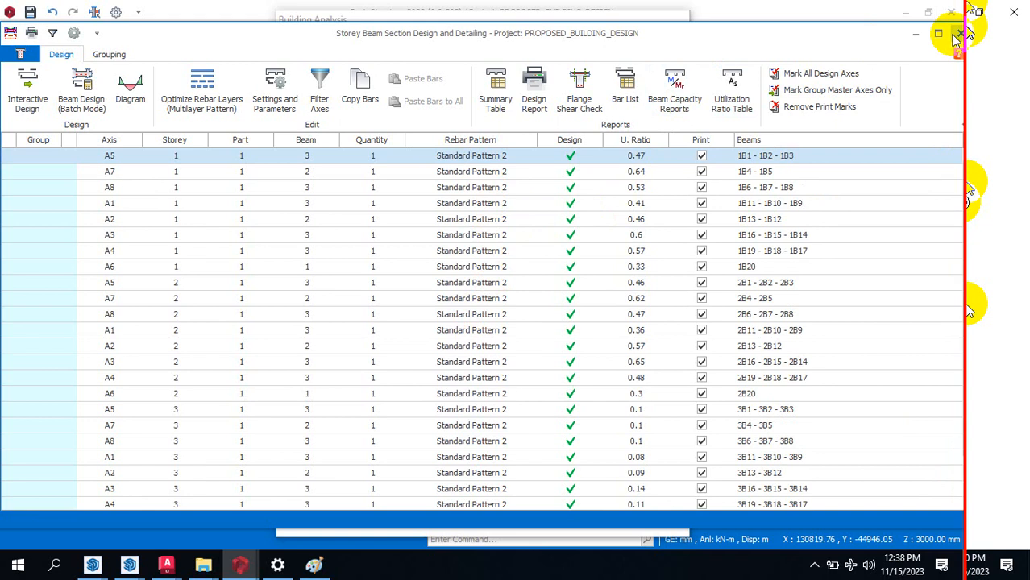
click(957, 35)
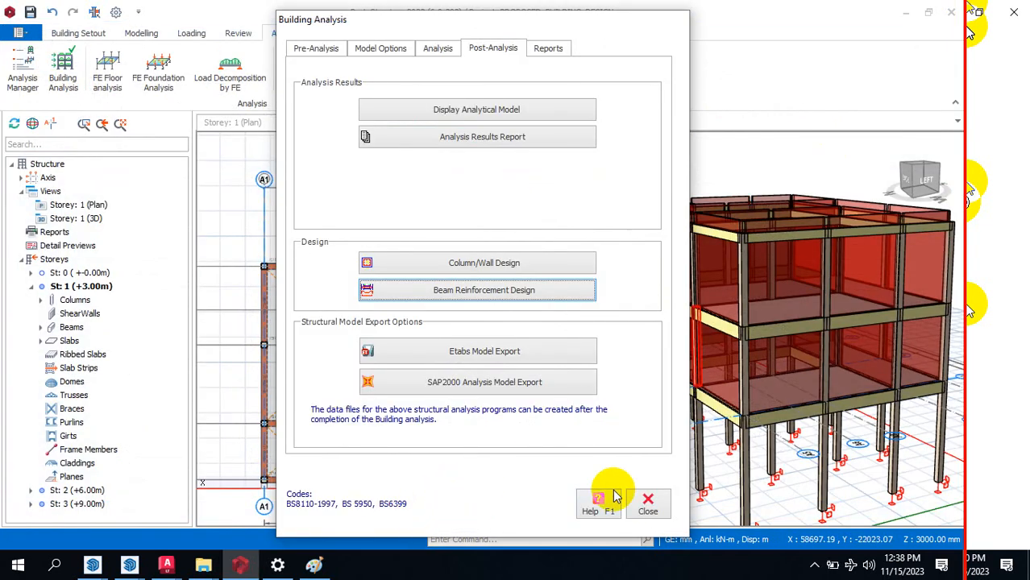
click(653, 504)
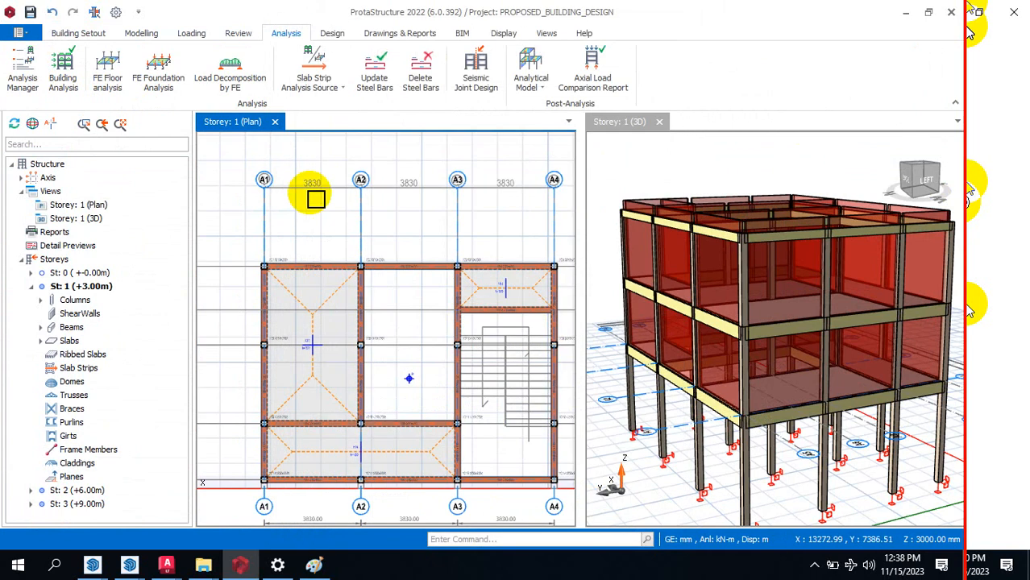
scroll(345, 199, down, 3)
scroll(345, 199, up, 1)
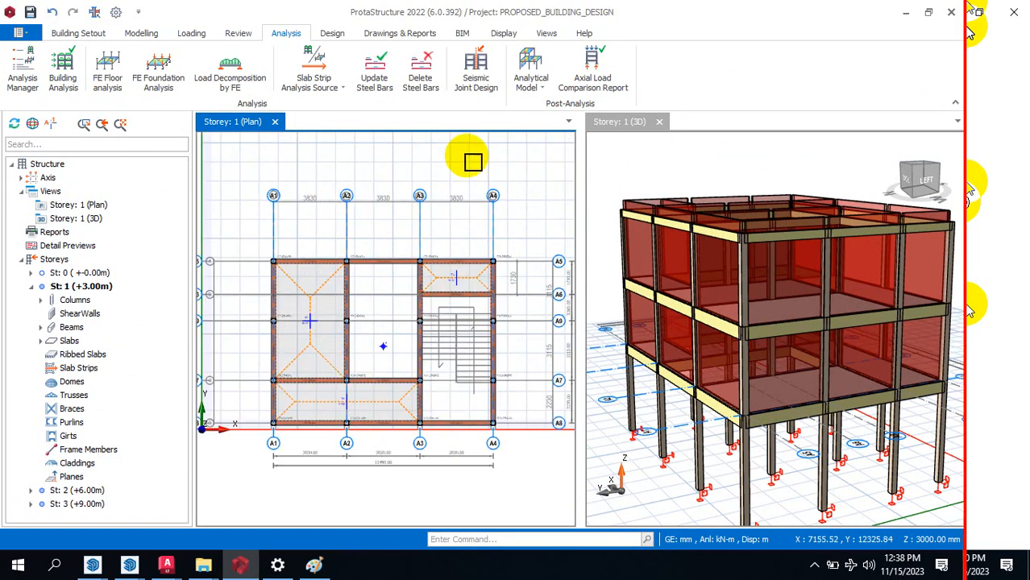
click(418, 36)
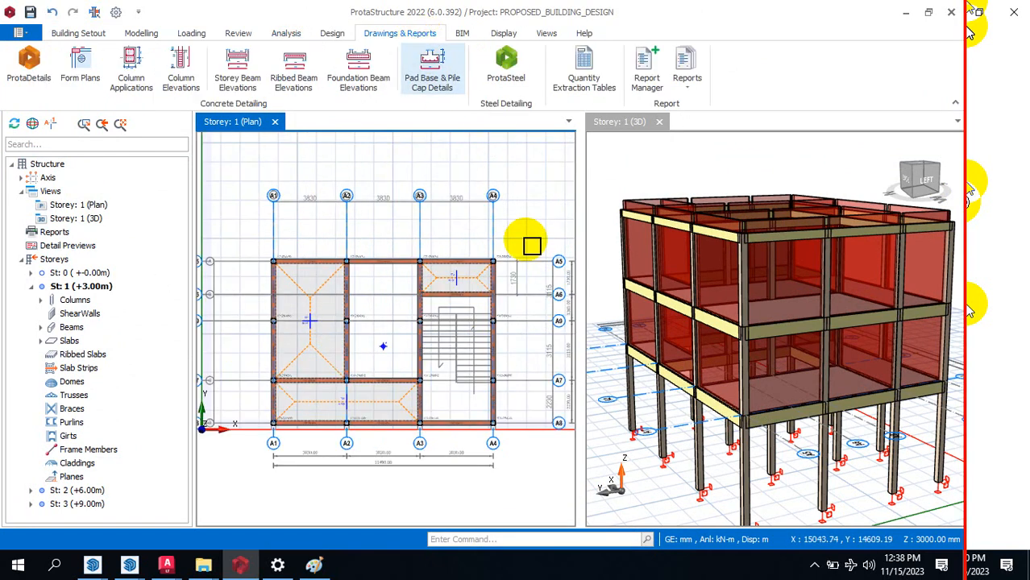
mouse_move(490, 300)
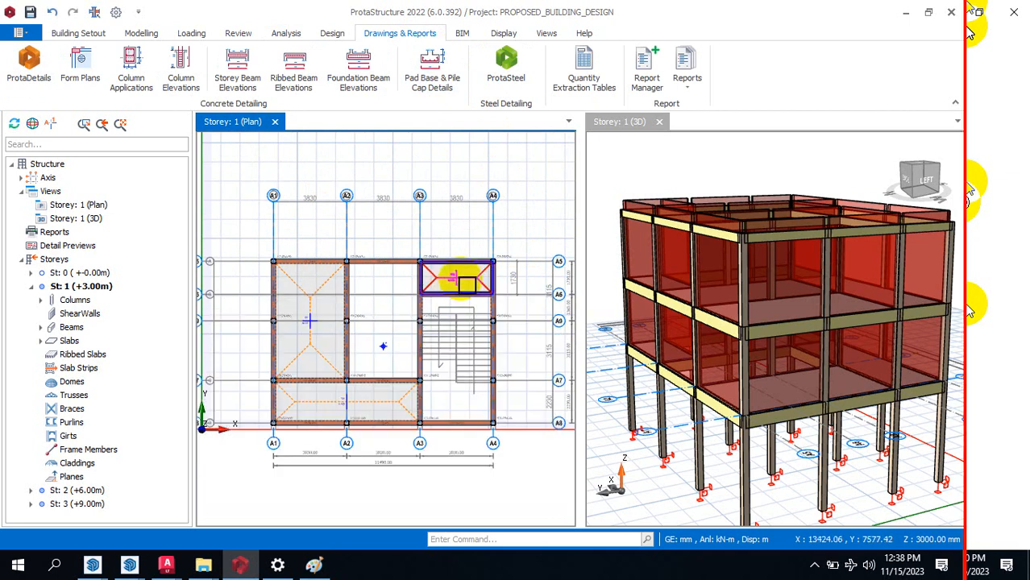
click(139, 34)
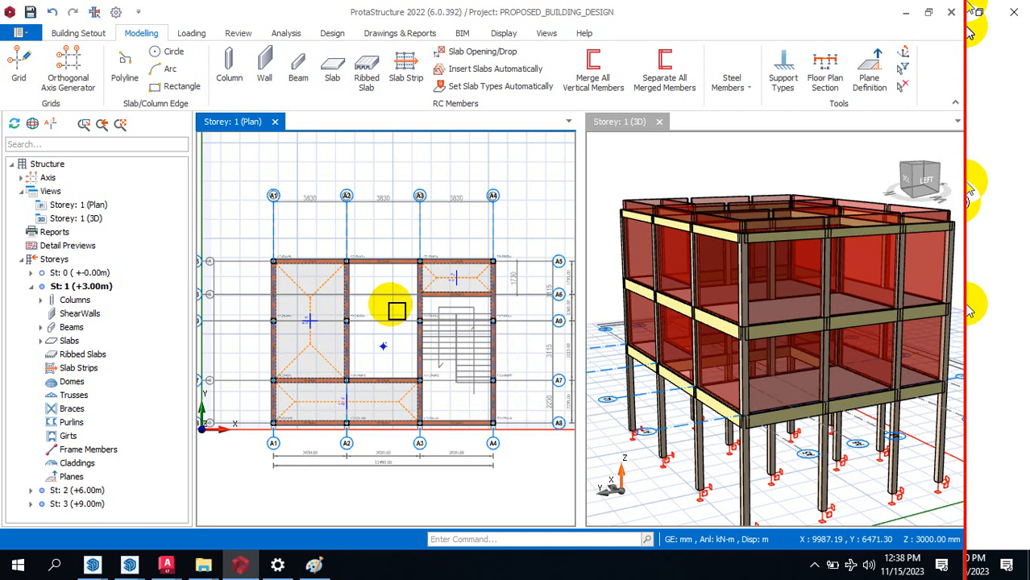
scroll(397, 311, down, 3)
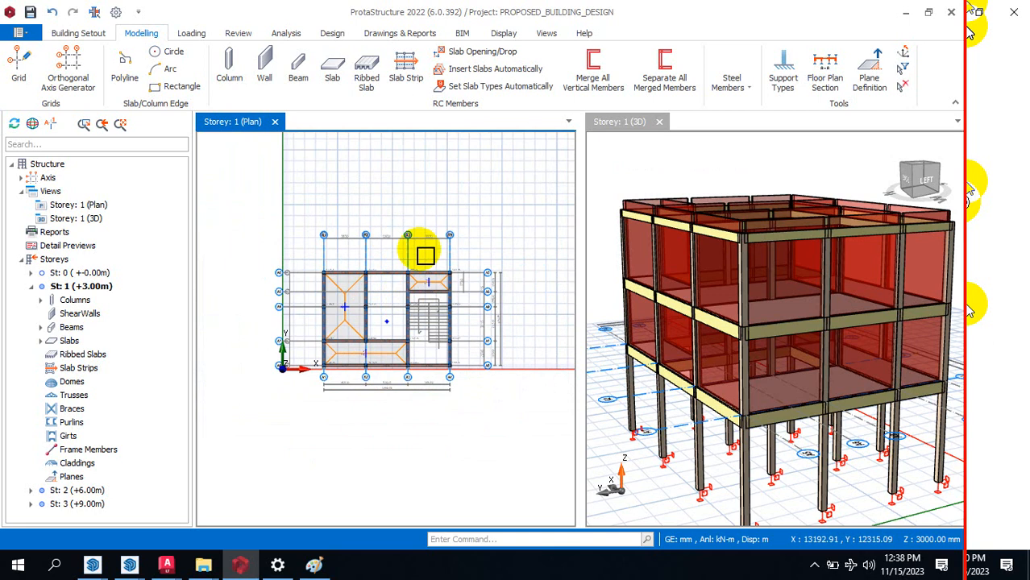
scroll(674, 186, down, 6)
scroll(718, 235, up, 2)
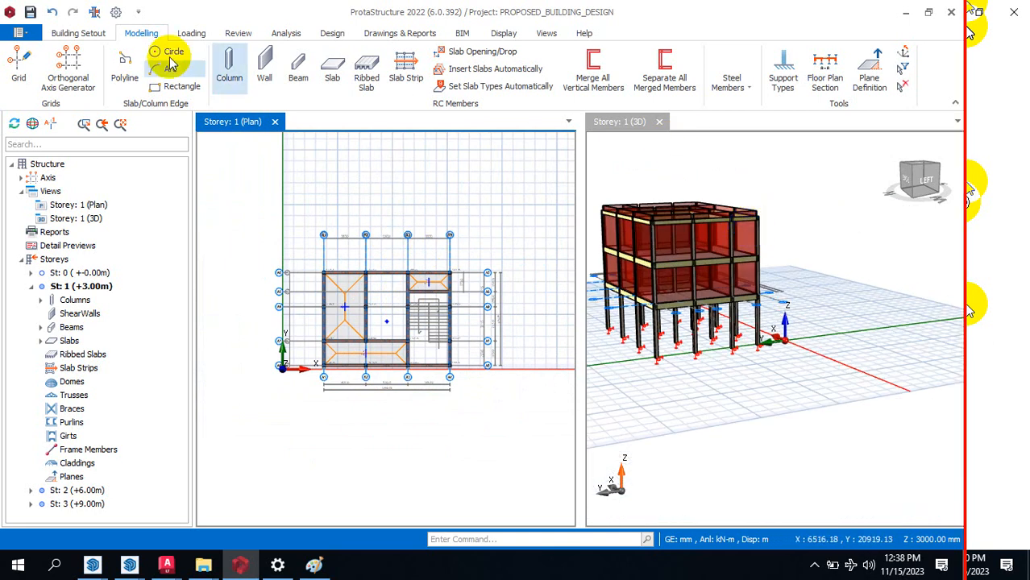
click(411, 36)
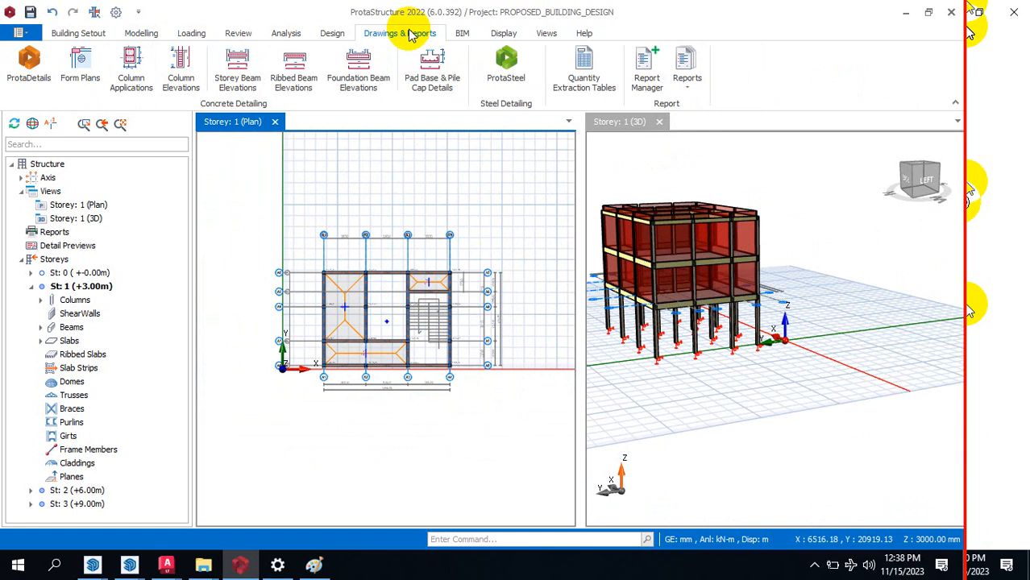
click(246, 84)
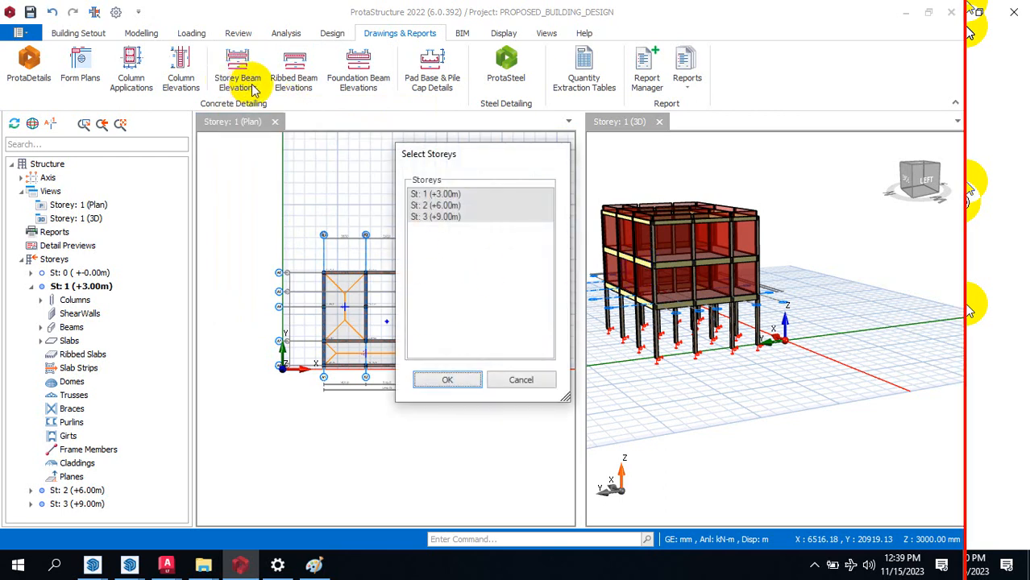
click(523, 380)
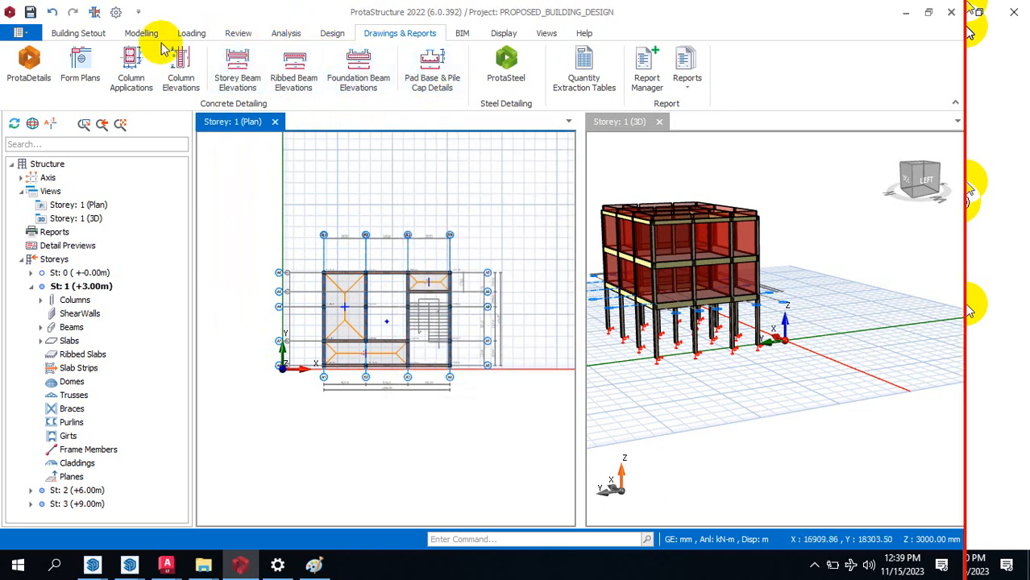
Step: Start an X-direction slab strip of type Analytical Strip, using the second boundary condition option both at start and at end
click(333, 294)
scroll(345, 288, up, 4)
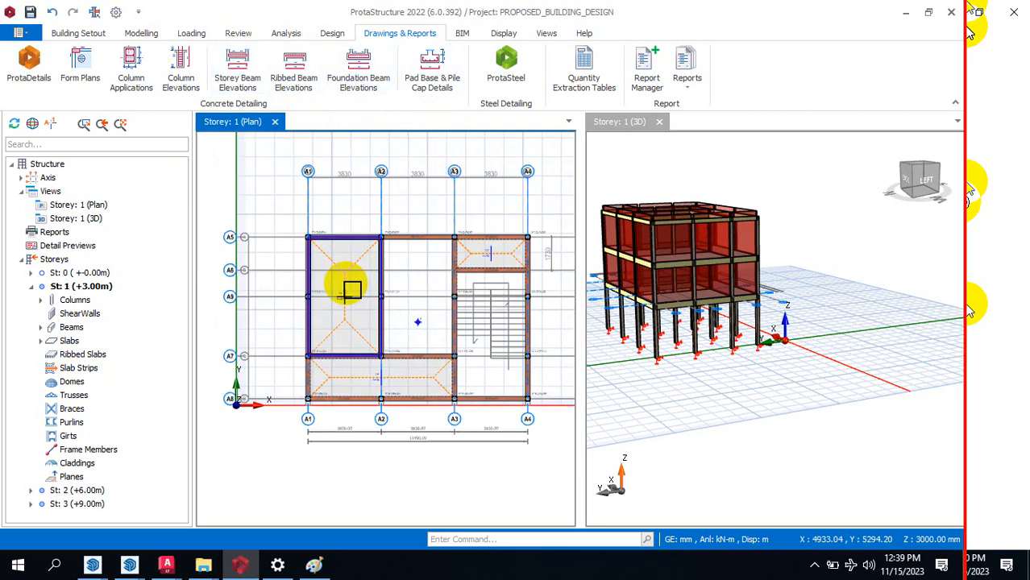
scroll(335, 285, up, 4)
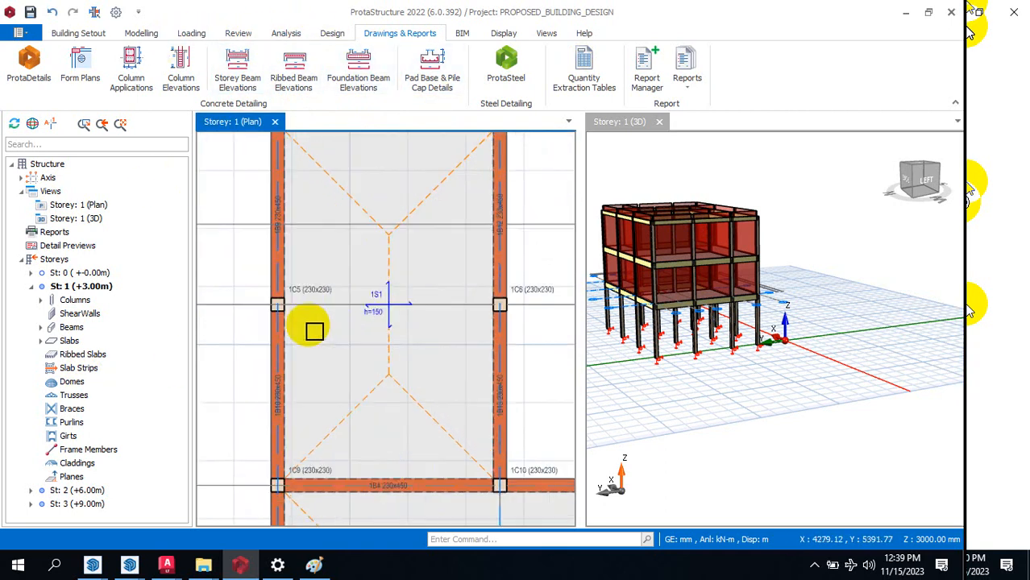
click(330, 221)
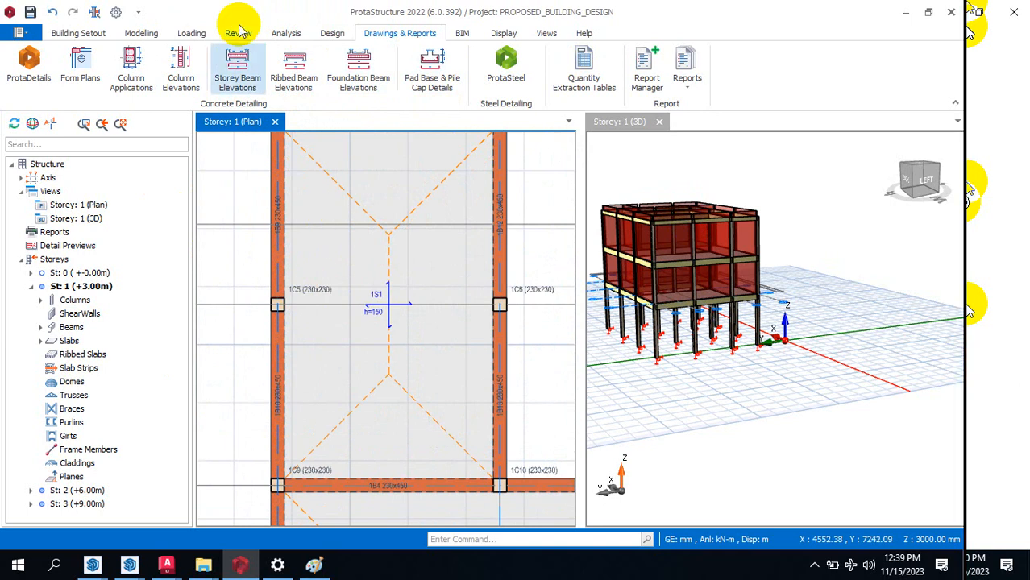
click(145, 36)
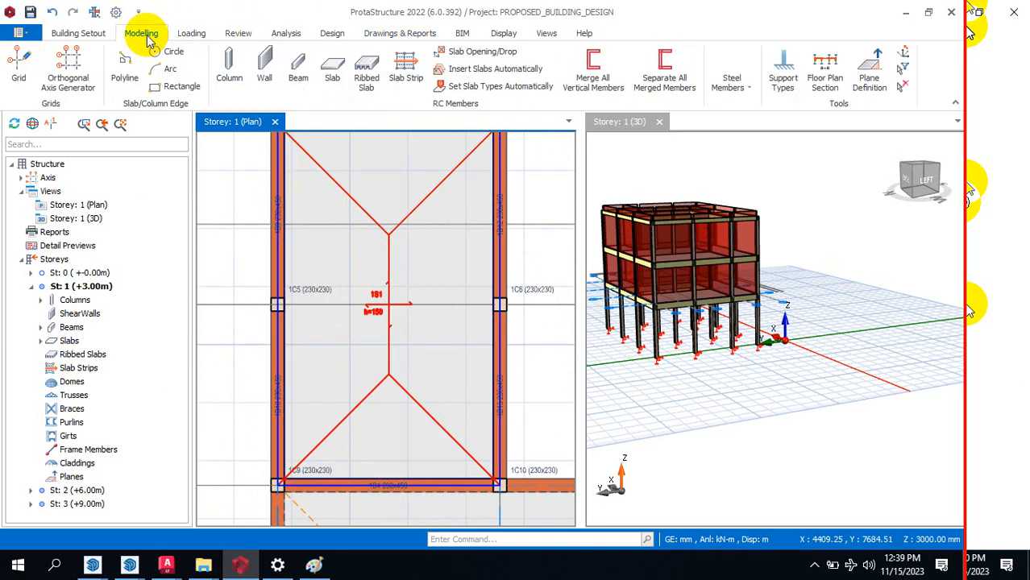
click(407, 66)
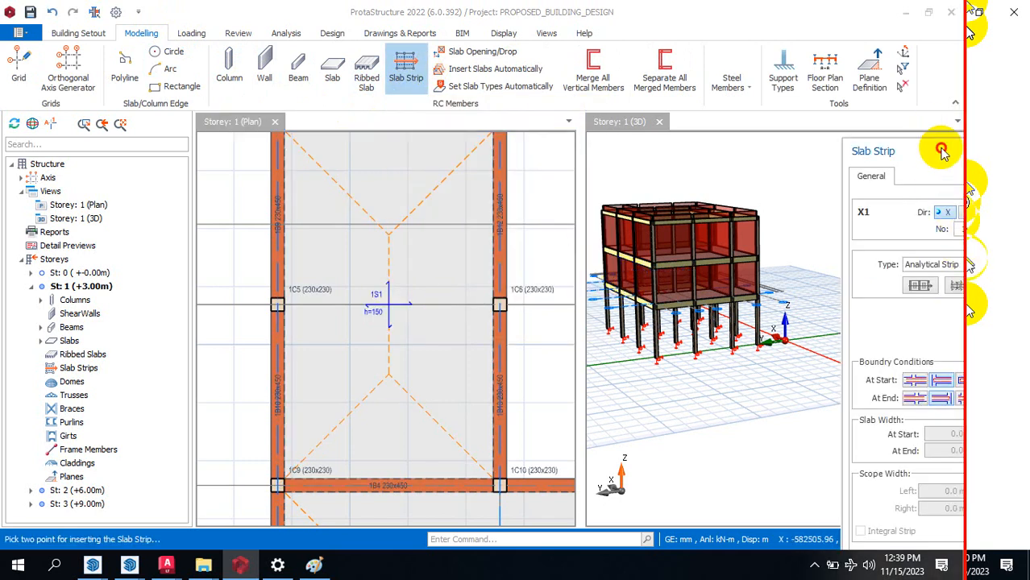
drag(939, 150, 816, 119)
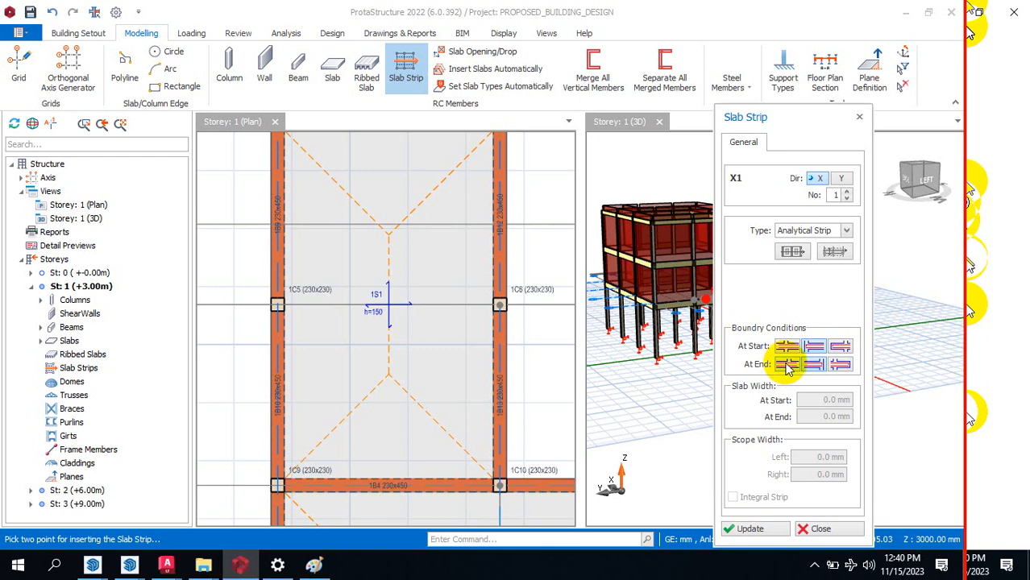
click(814, 365)
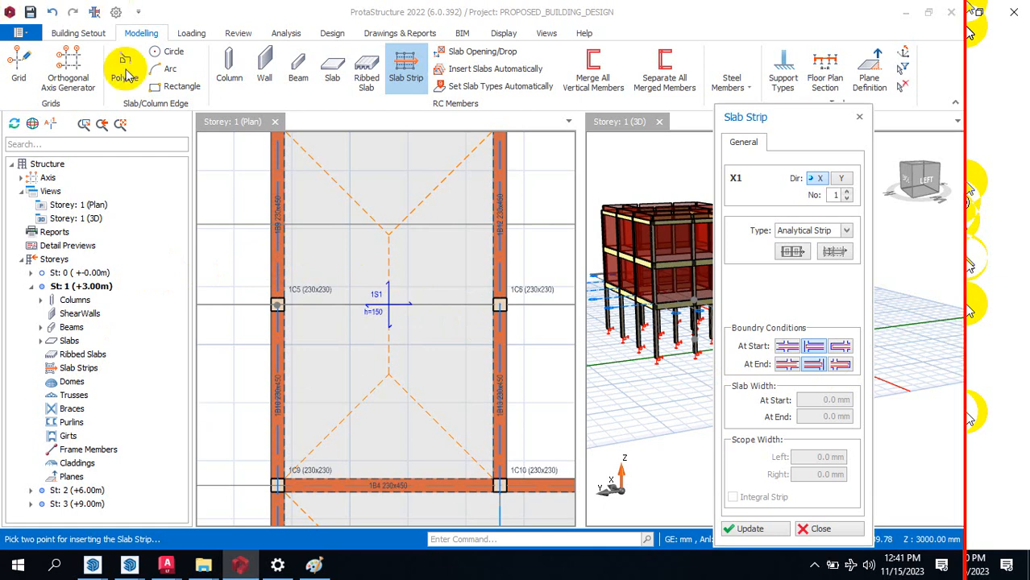
scroll(314, 274, down, 5)
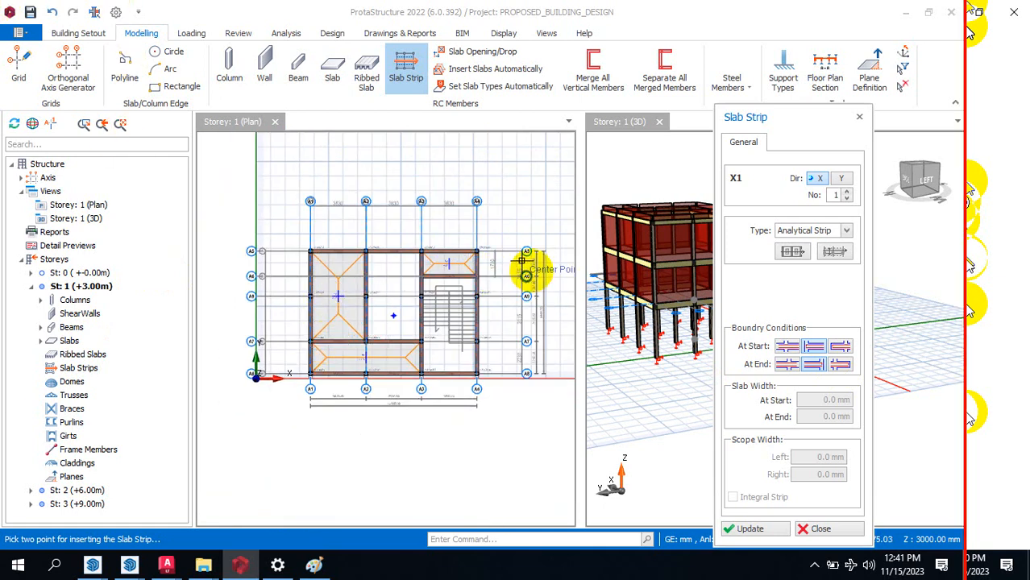
scroll(330, 269, up, 4)
click(800, 364)
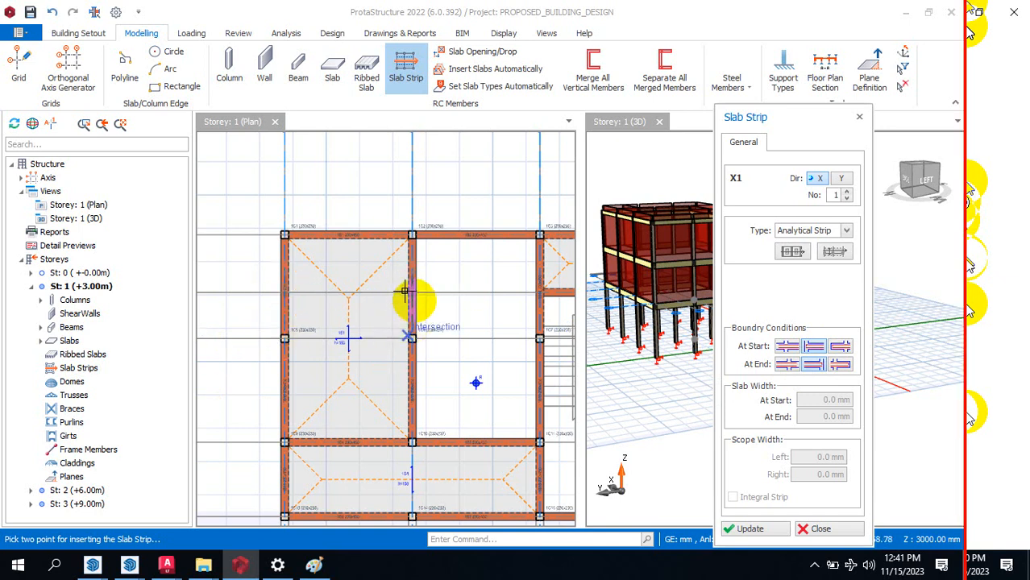
click(822, 347)
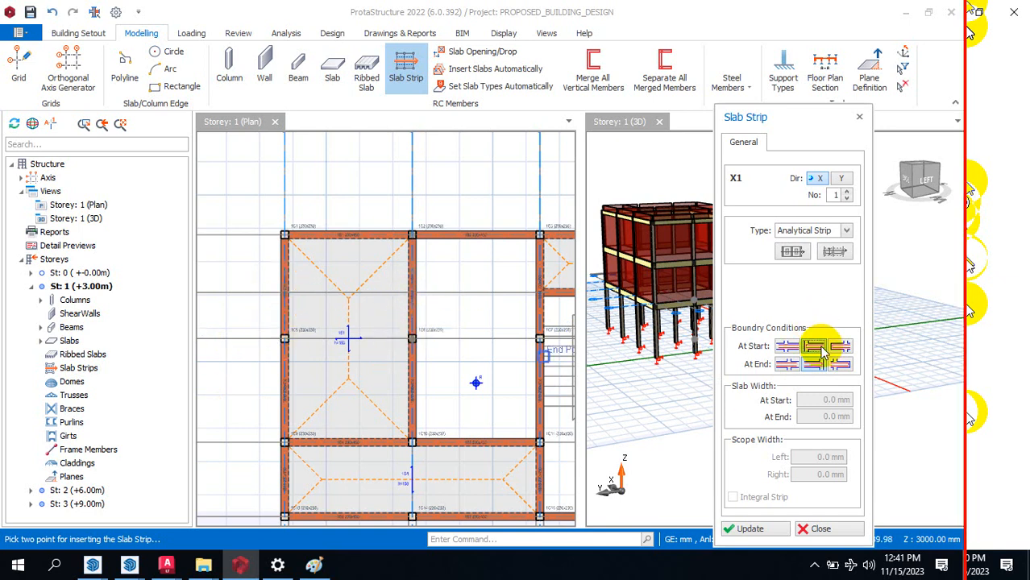
click(820, 365)
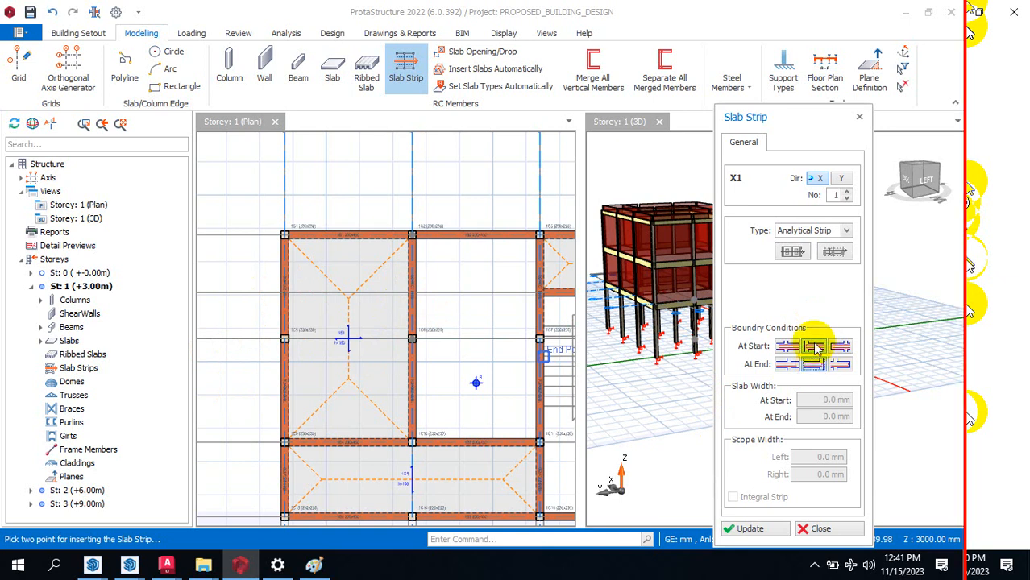
Step: Insert a horizontal slab strip about 6700 mm long across slab 1S1, extending beyond the beams on axes A1 and A2
click(249, 324)
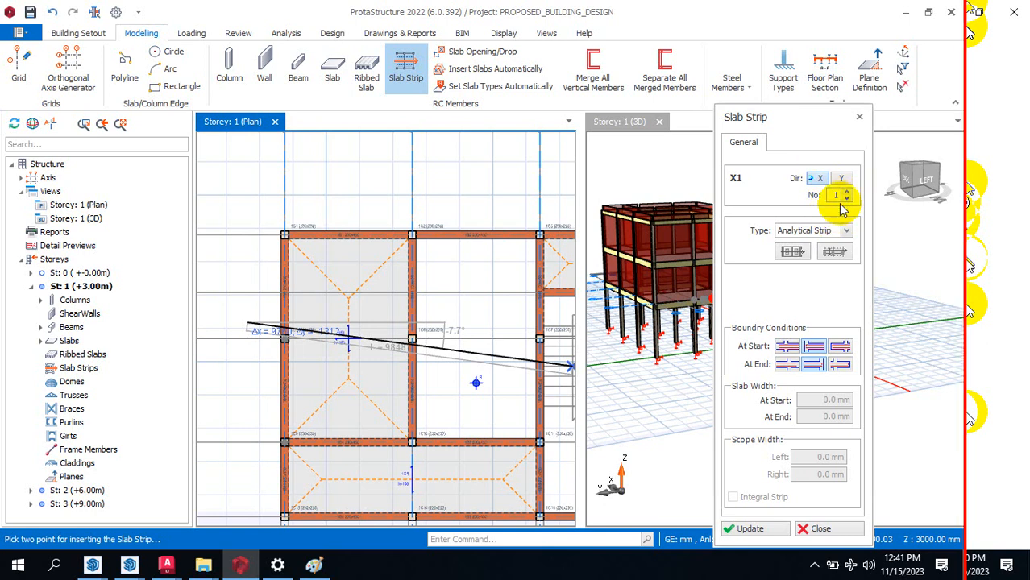
click(471, 327)
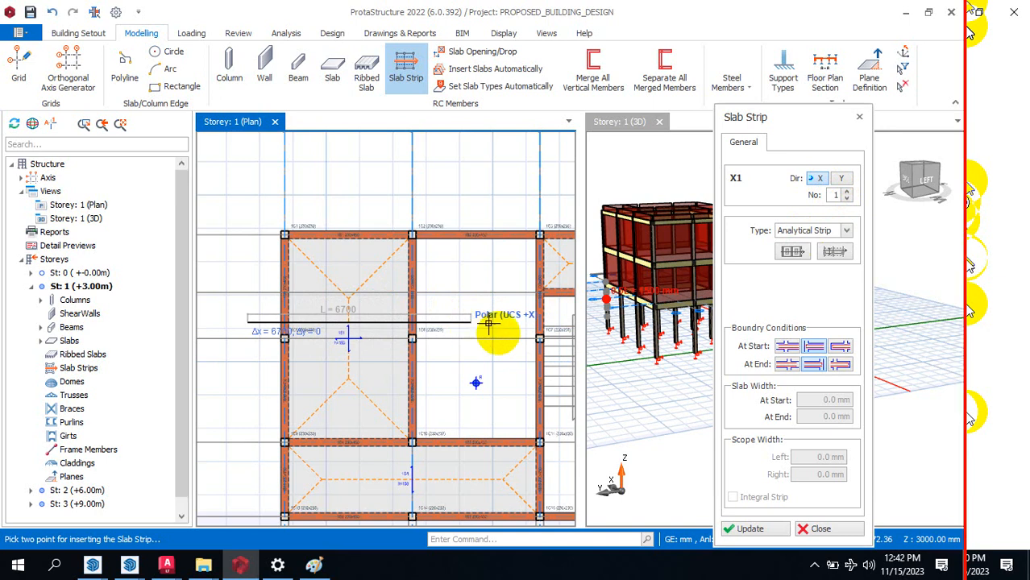
click(488, 324)
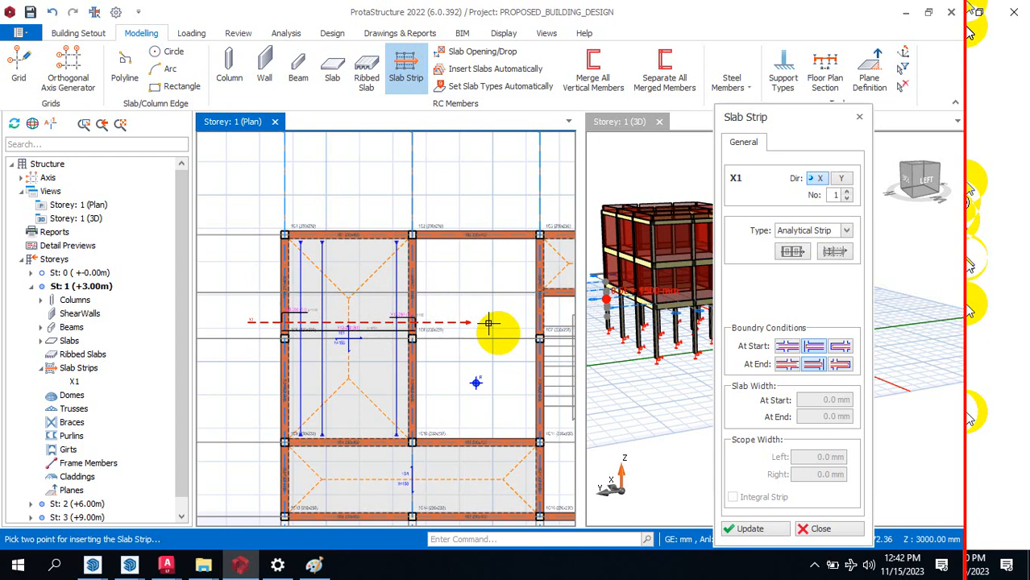
Step: Examine the top and bottom reinforcement bars and their labels along the new strip in slab 1S1
scroll(322, 326, up, 4)
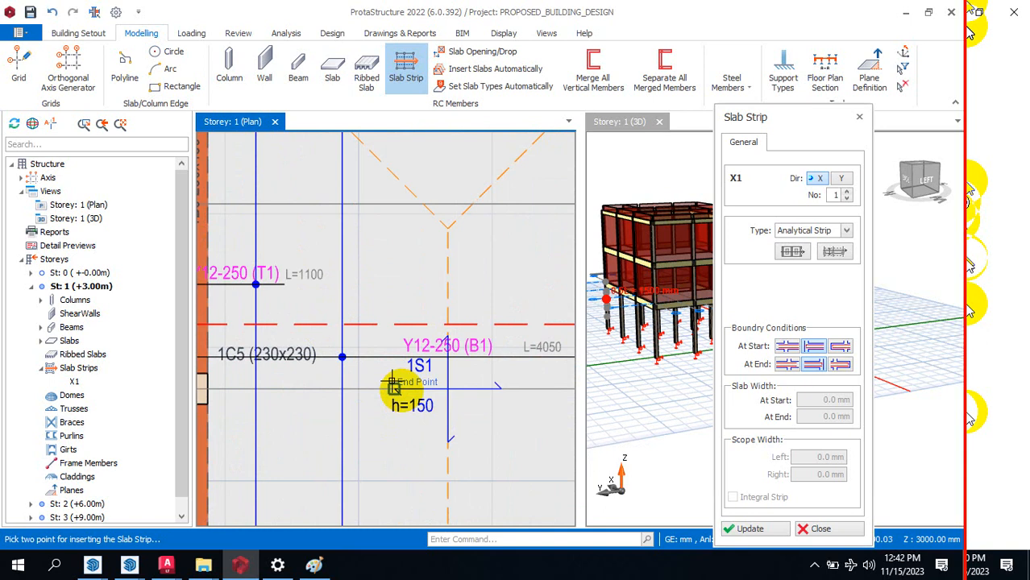
scroll(450, 349, down, 1)
scroll(274, 312, up, 2)
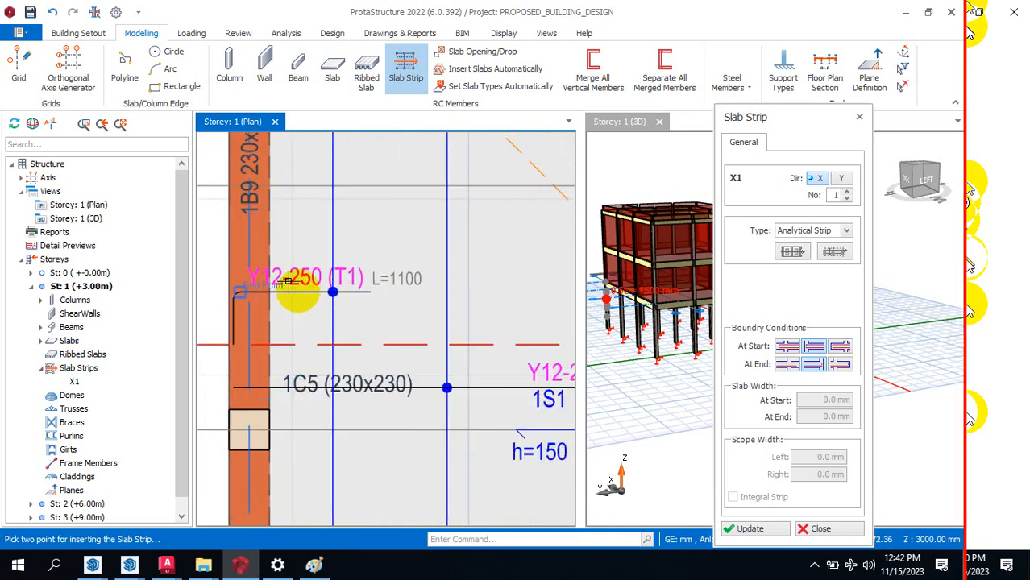
scroll(316, 293, down, 3)
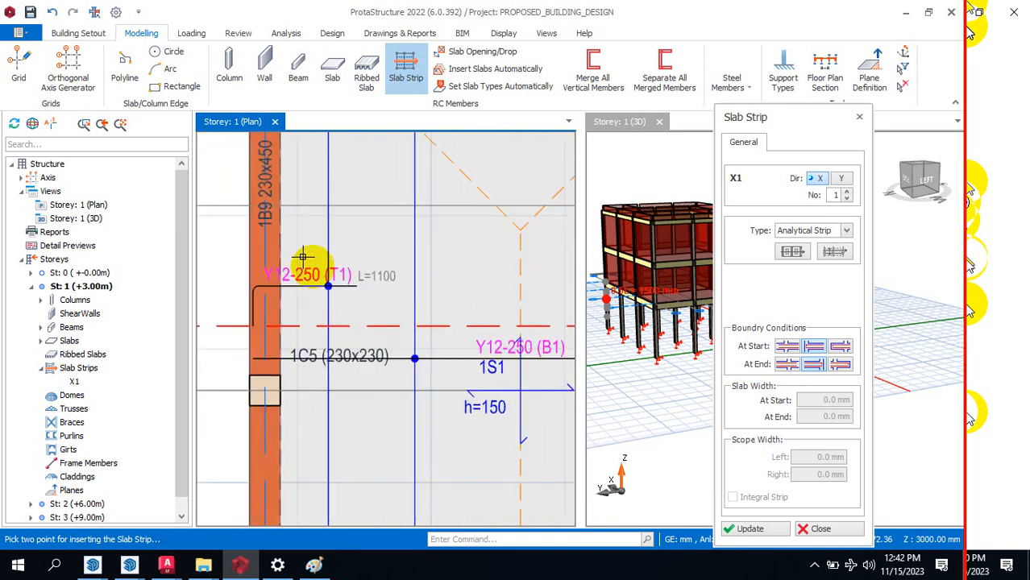
scroll(437, 270, up, 3)
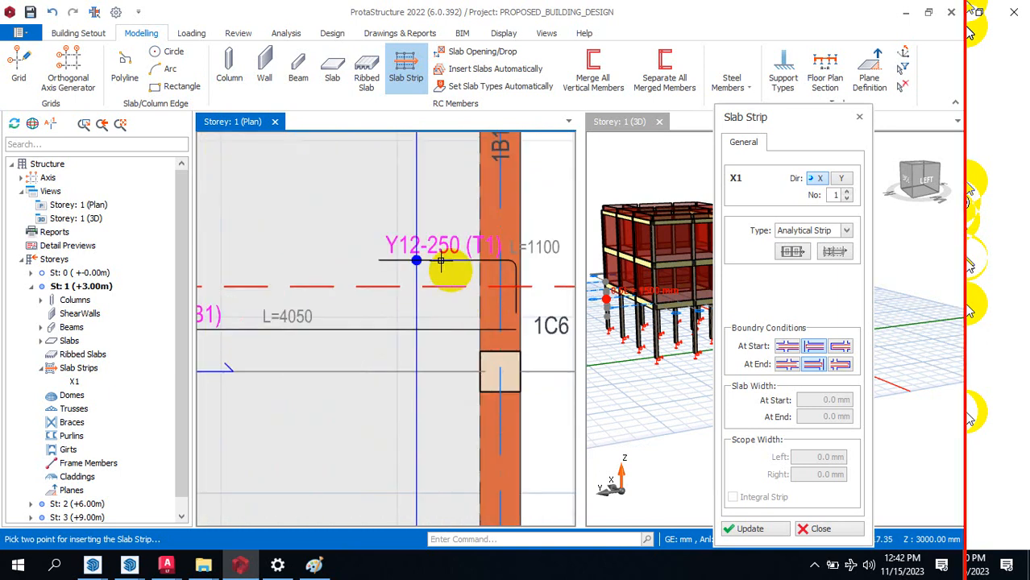
scroll(444, 270, down, 5)
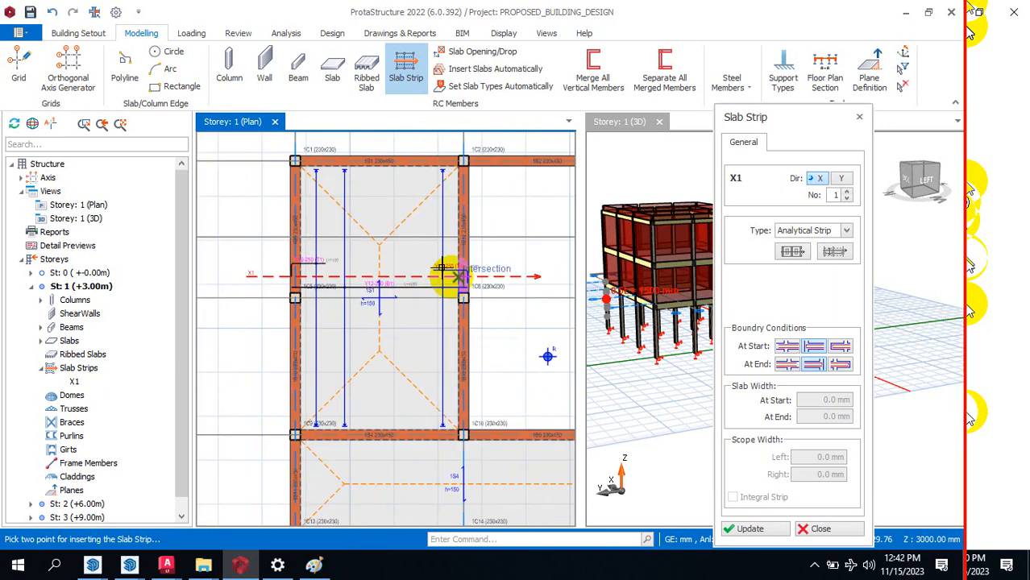
Step: Insert an X-direction slab strip across slab 1S3 above the staircase, from outside axis A3 to beyond axis A4
scroll(334, 261, down, 3)
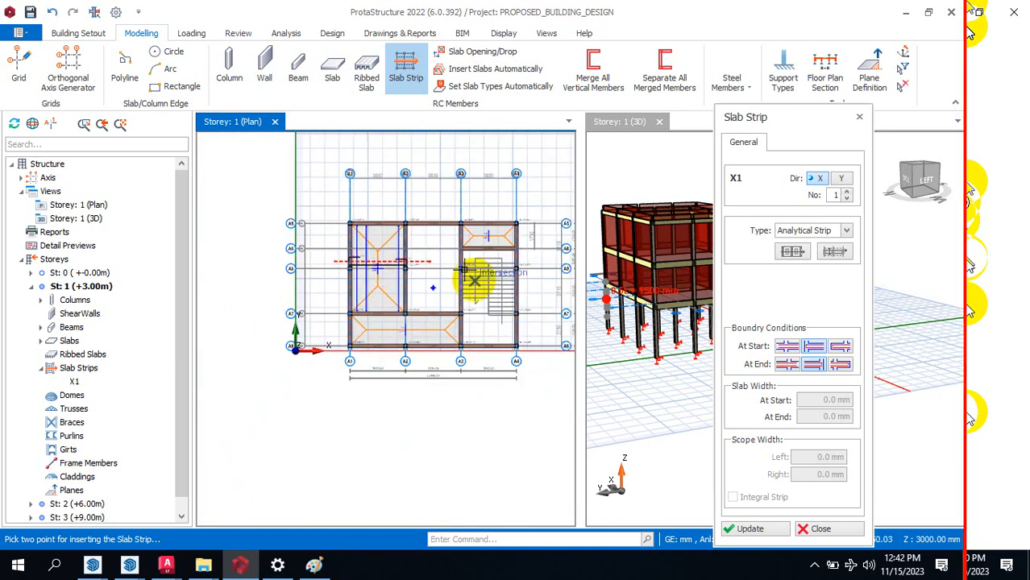
scroll(534, 216, up, 5)
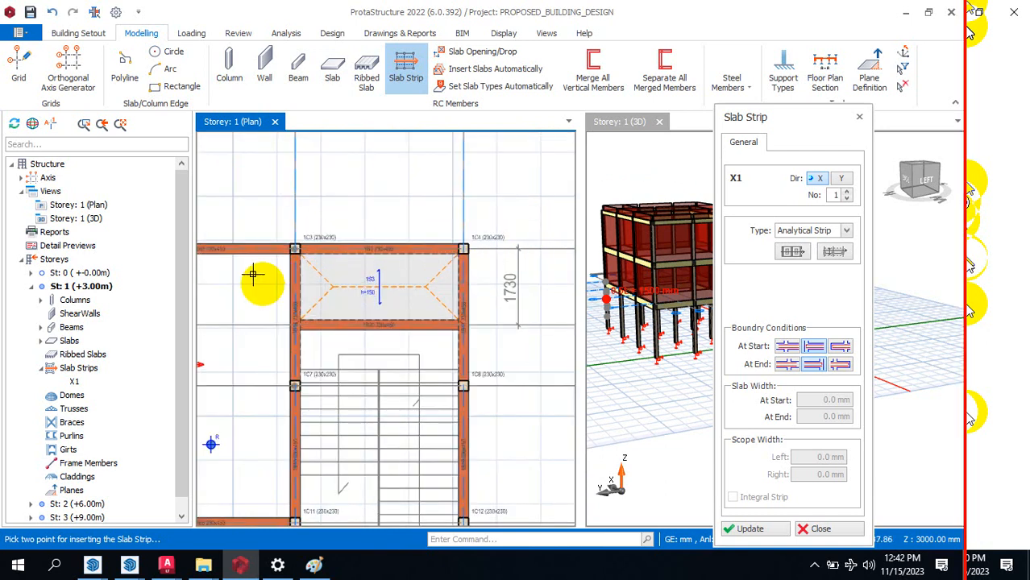
click(264, 286)
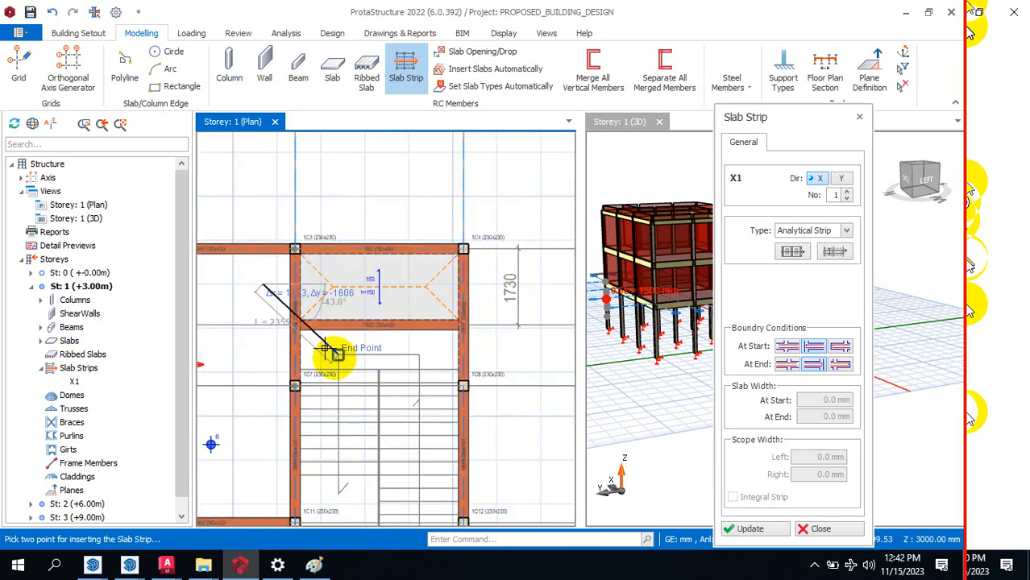
click(490, 282)
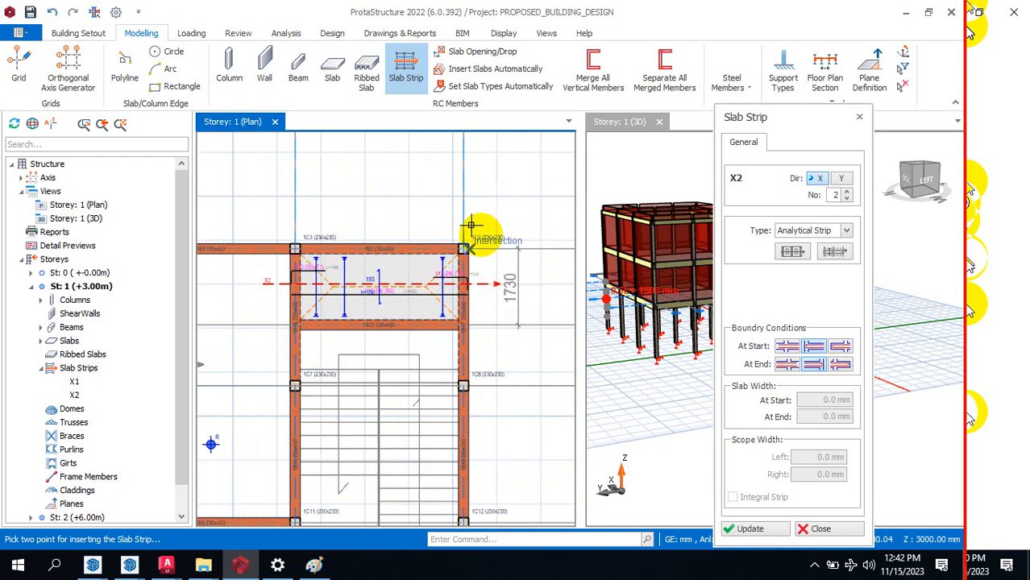
Step: Insert an X-direction slab strip across slab 1S4, from outside axis A1 to beyond axis A3
scroll(499, 229, down, 3)
scroll(426, 323, up, 3)
scroll(256, 322, up, 2)
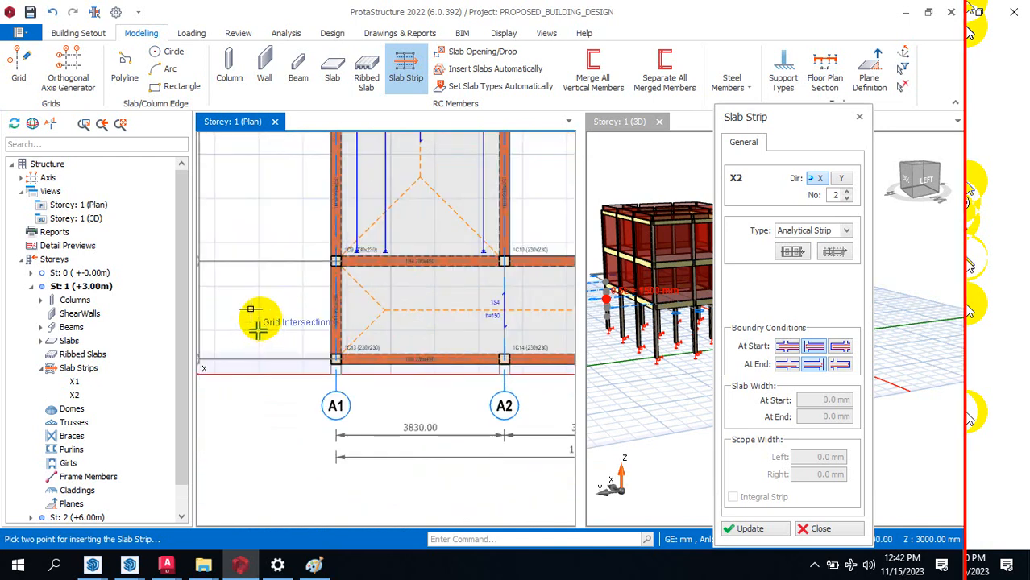
click(260, 308)
scroll(235, 429, down, 3)
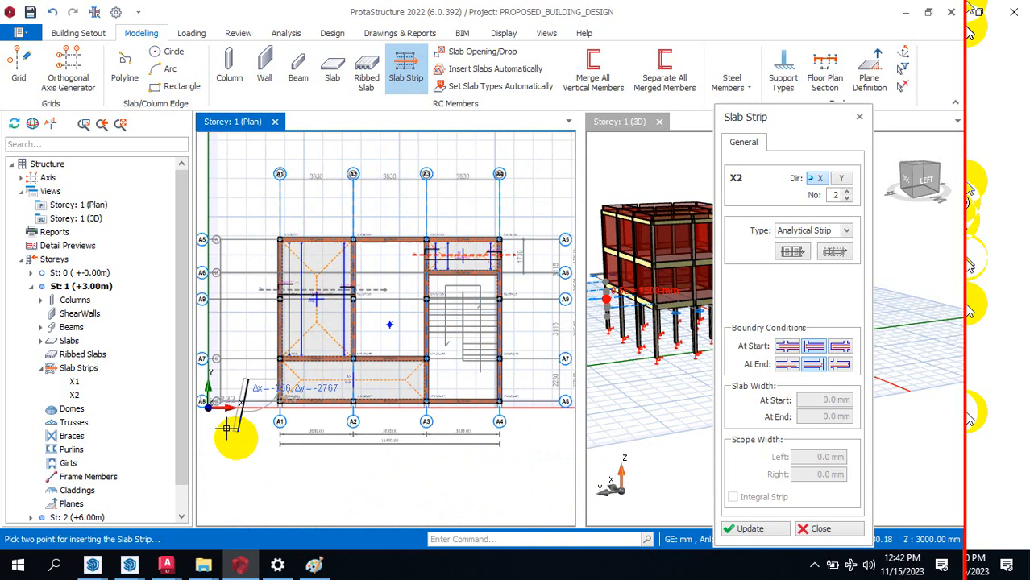
click(472, 383)
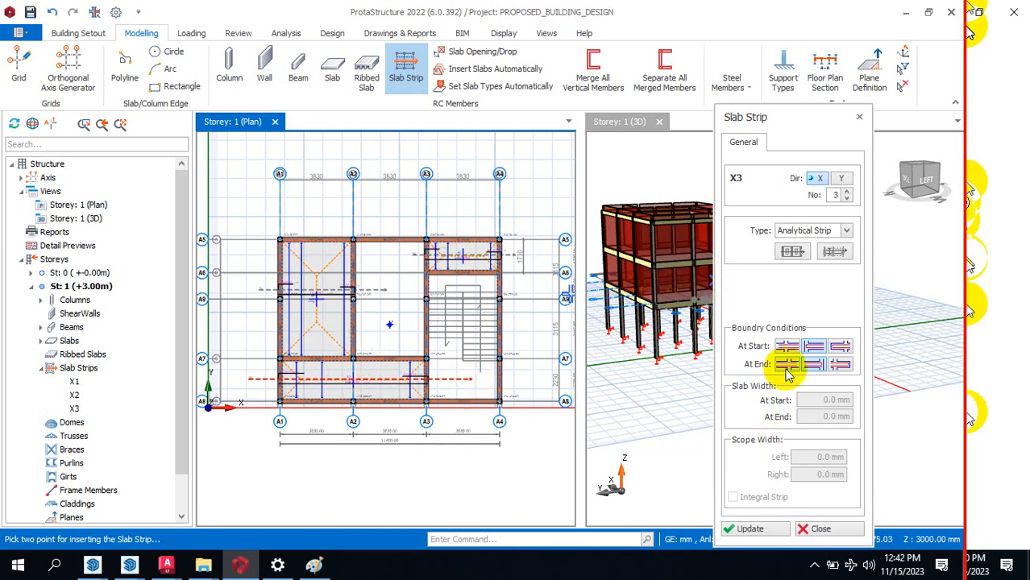
Step: Switch the strip direction to Y and insert a vertical strip about 10400 mm long through slabs 1S1 and 1S4 between axes A1 and A2
click(842, 181)
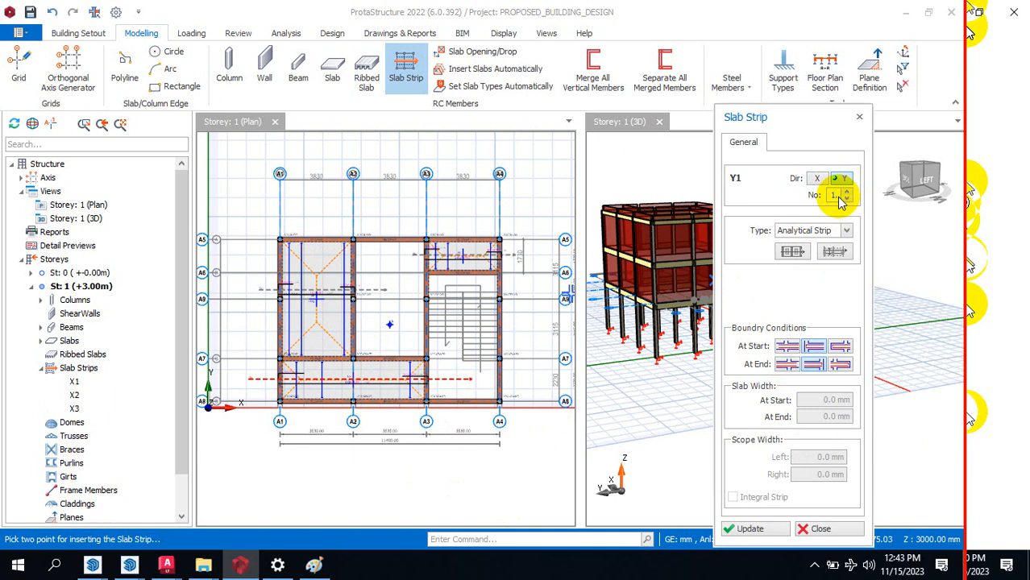
click(307, 217)
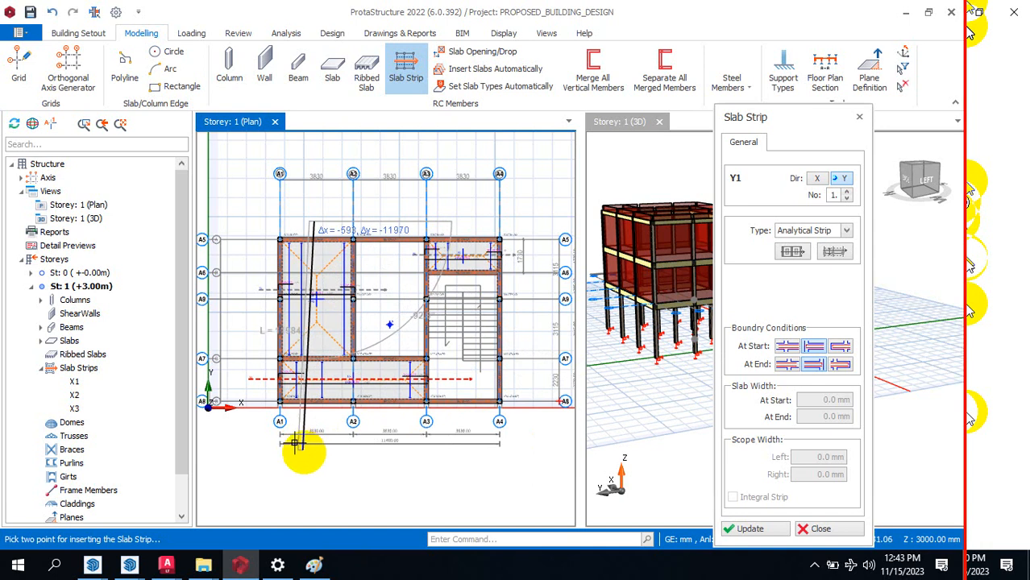
scroll(316, 416, up, 3)
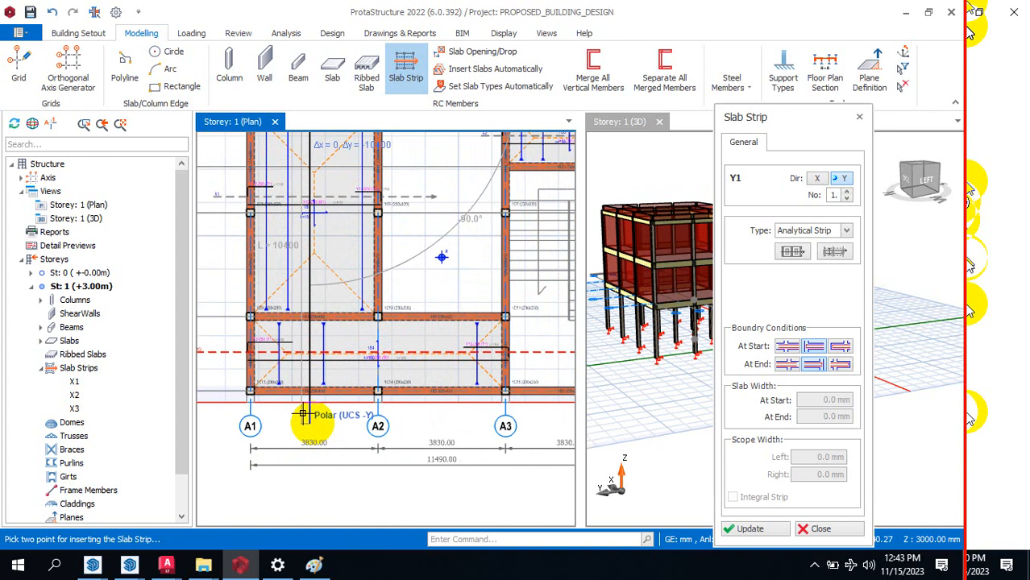
click(313, 422)
scroll(311, 395, down, 2)
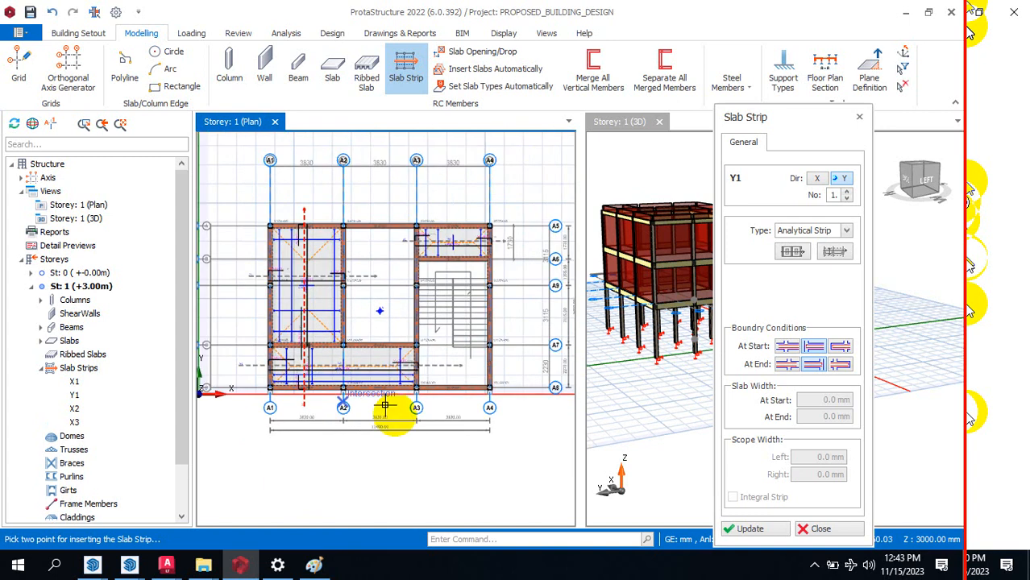
scroll(391, 408, up, 2)
scroll(462, 335, down, 1)
scroll(299, 328, up, 2)
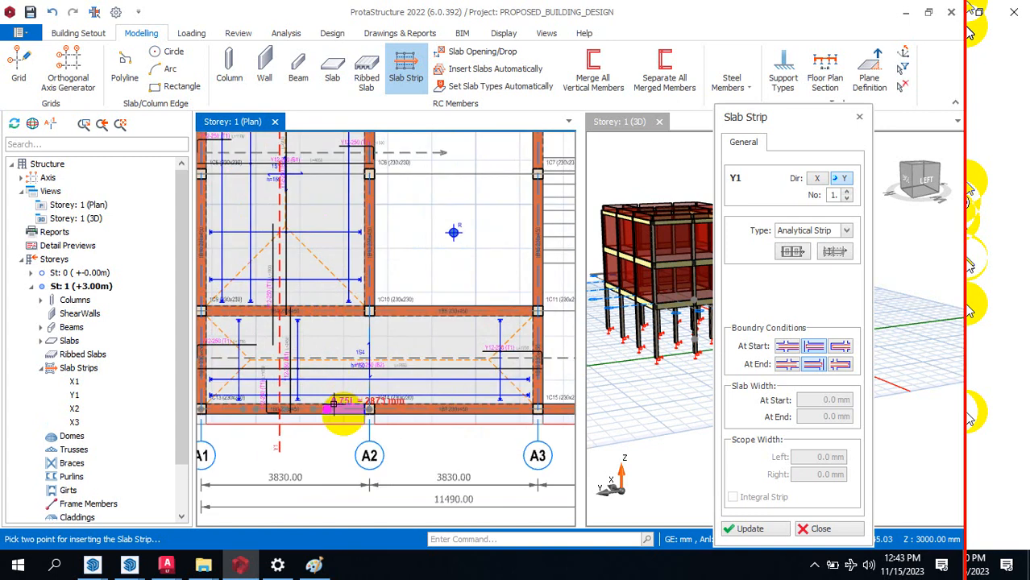
Step: Insert a Y-direction slab strip through slab 1S4 midway between axes A2 and A3, extending beyond both edge beams
scroll(239, 308, up, 1)
scroll(311, 338, down, 2)
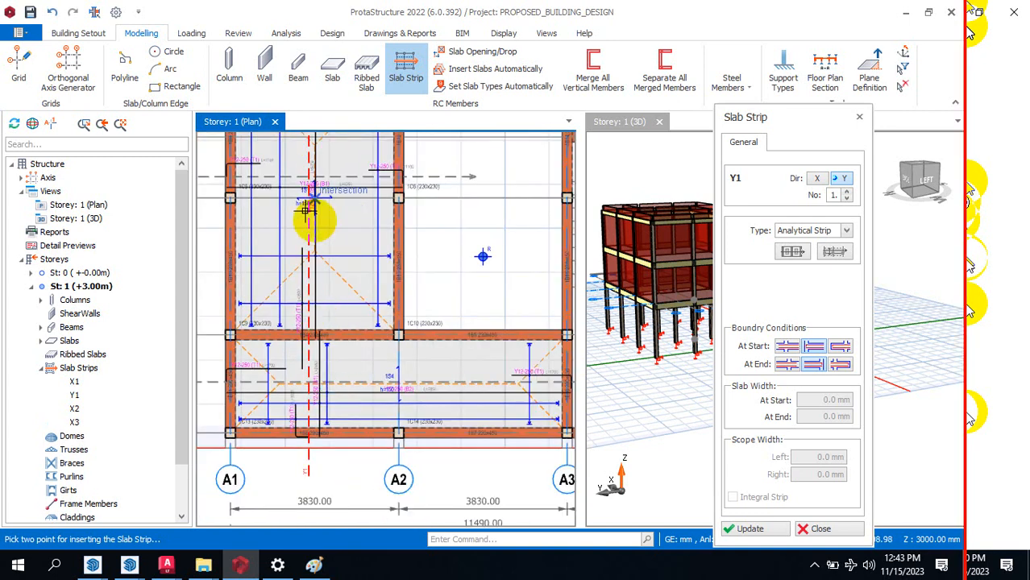
scroll(297, 365, down, 1)
scroll(430, 363, up, 1)
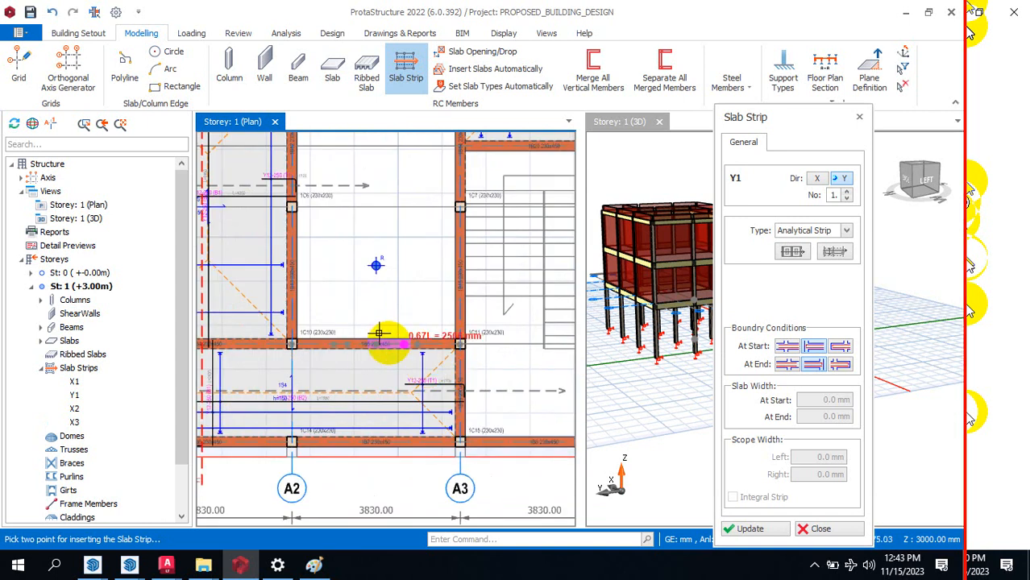
scroll(380, 352, down, 1)
scroll(385, 330, up, 1)
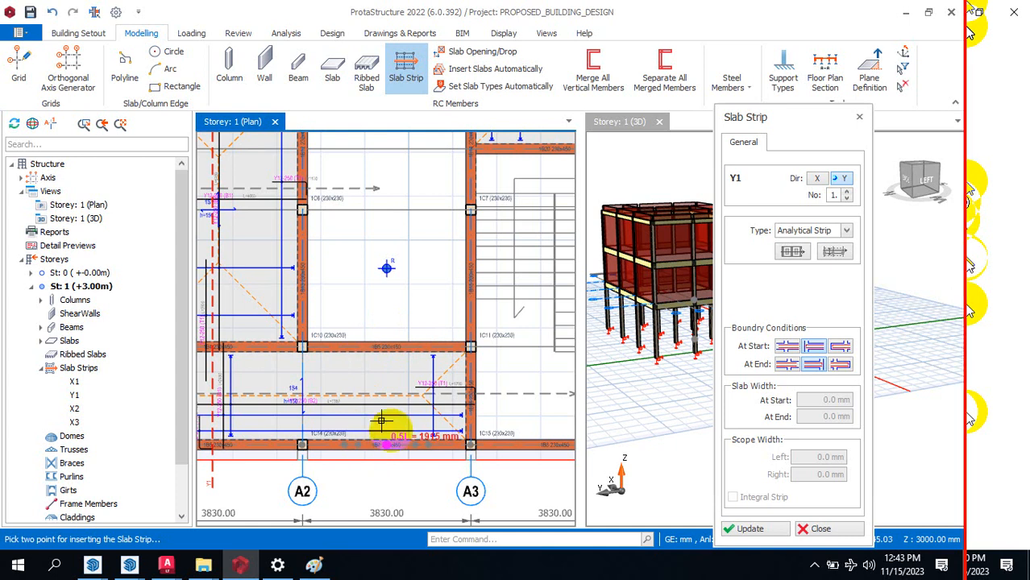
click(816, 364)
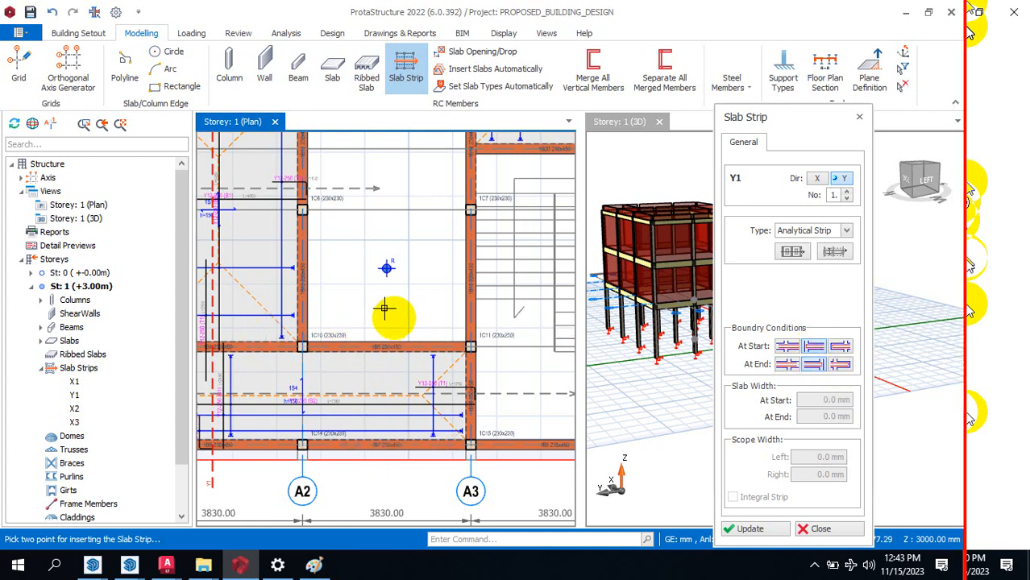
click(389, 485)
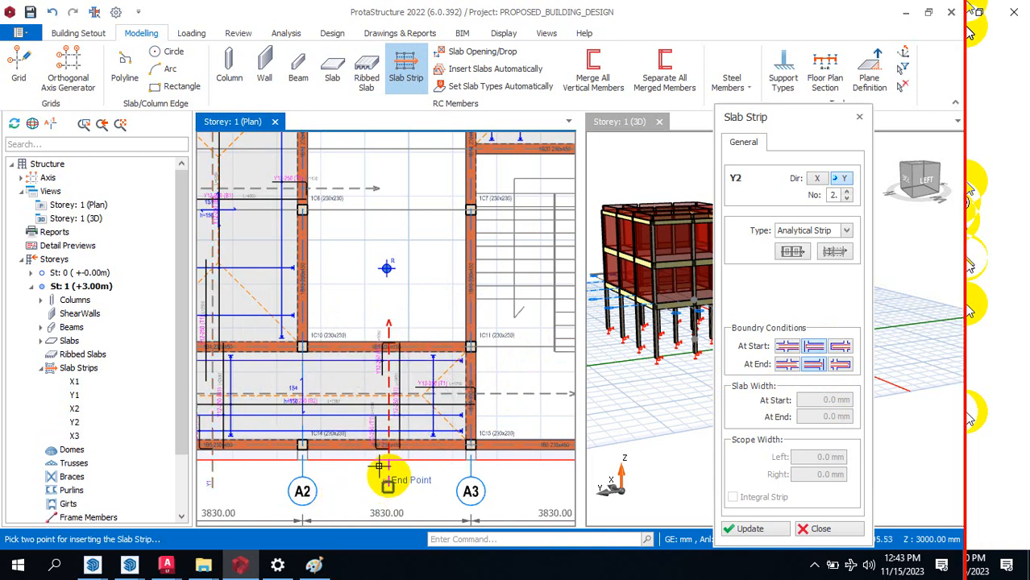
Step: Insert a Y-direction slab strip through slab 1S3 midway between axes A3 and A4, from above beam 1B3 to below beam 1B20
scroll(367, 396, down, 3)
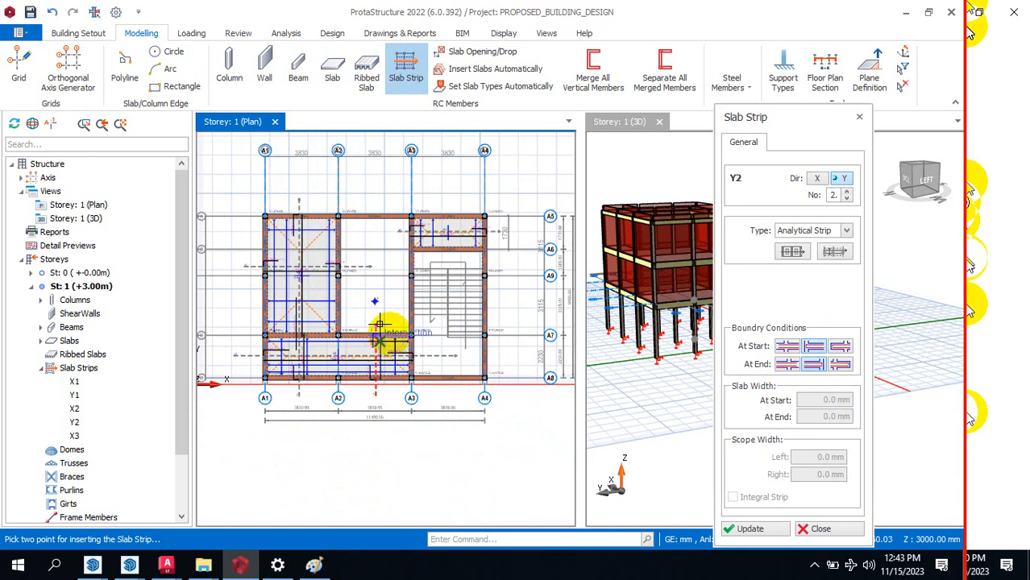
scroll(449, 199, up, 2)
scroll(449, 199, up, 2)
click(428, 195)
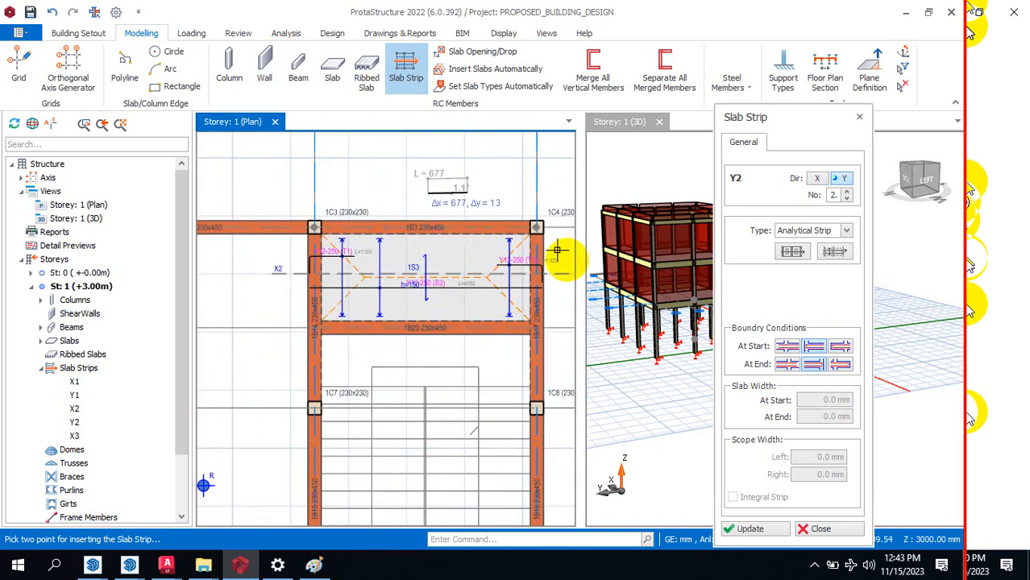
click(428, 343)
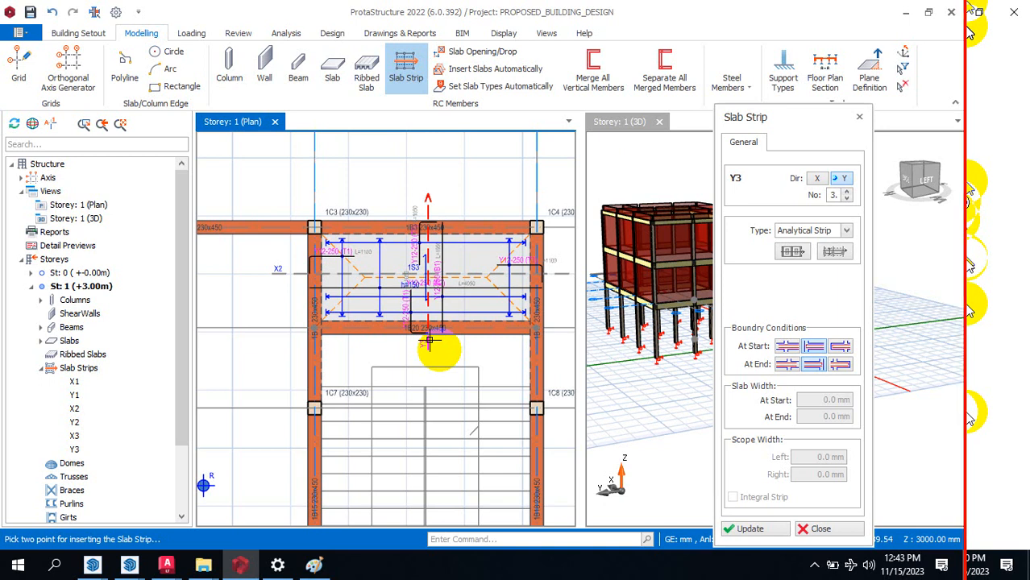
click(430, 342)
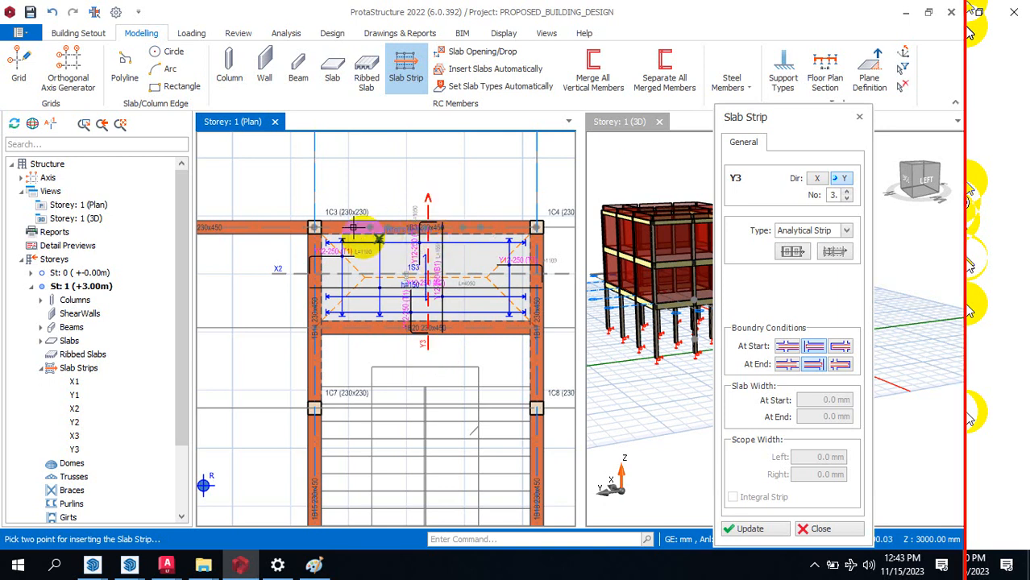
scroll(346, 183, up, 2)
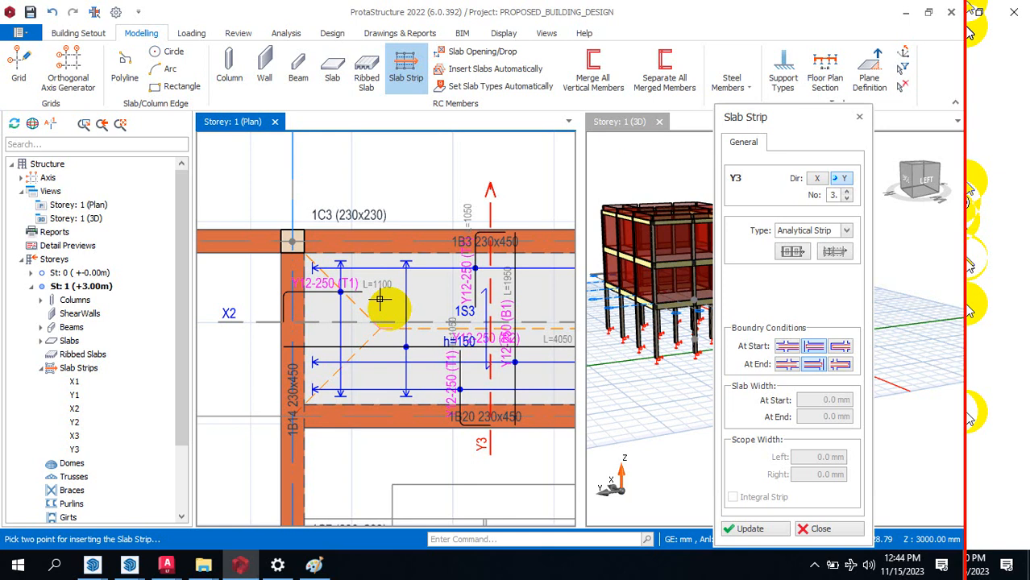
scroll(324, 215, down, 5)
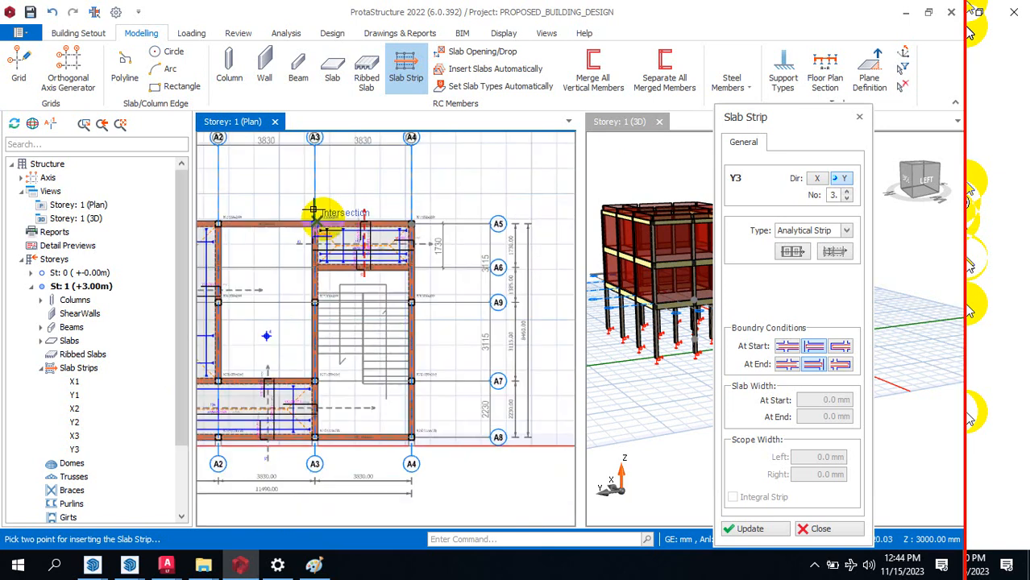
Step: Open the plan of storey 0 at foundation level
scroll(403, 232, down, 3)
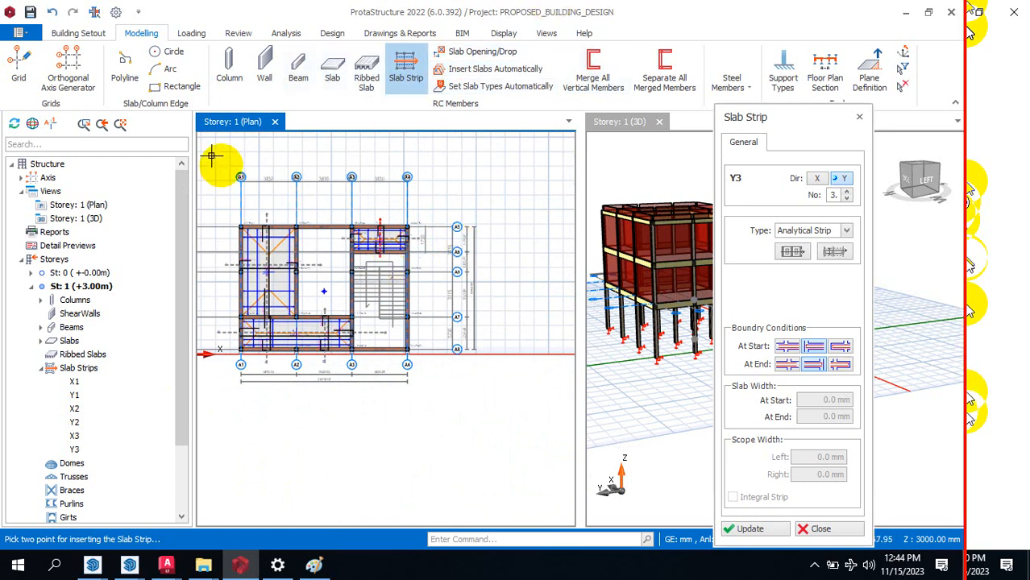
double_click(62, 273)
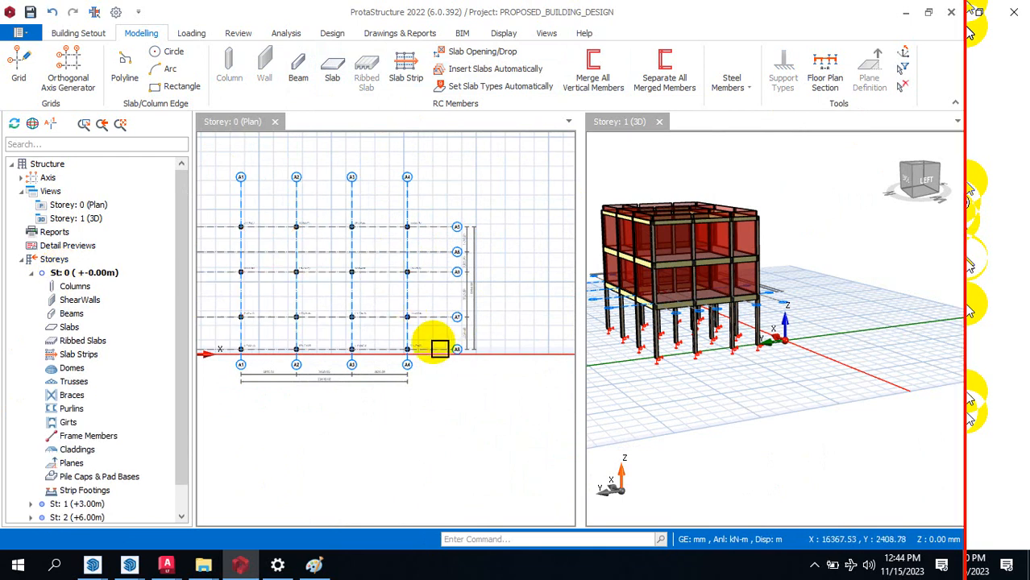
scroll(492, 371, down, 2)
scroll(394, 304, up, 3)
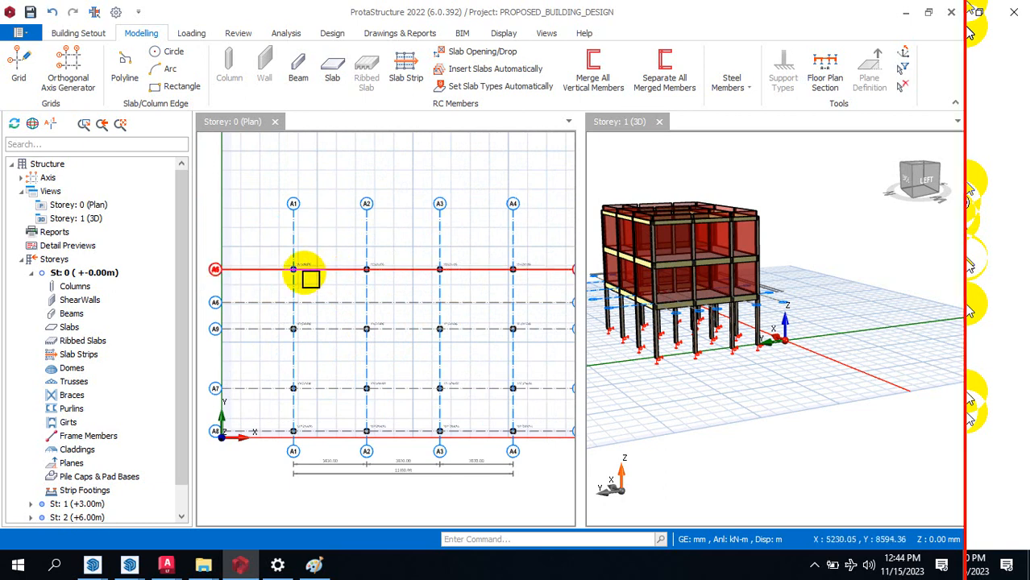
scroll(302, 268, down, 1)
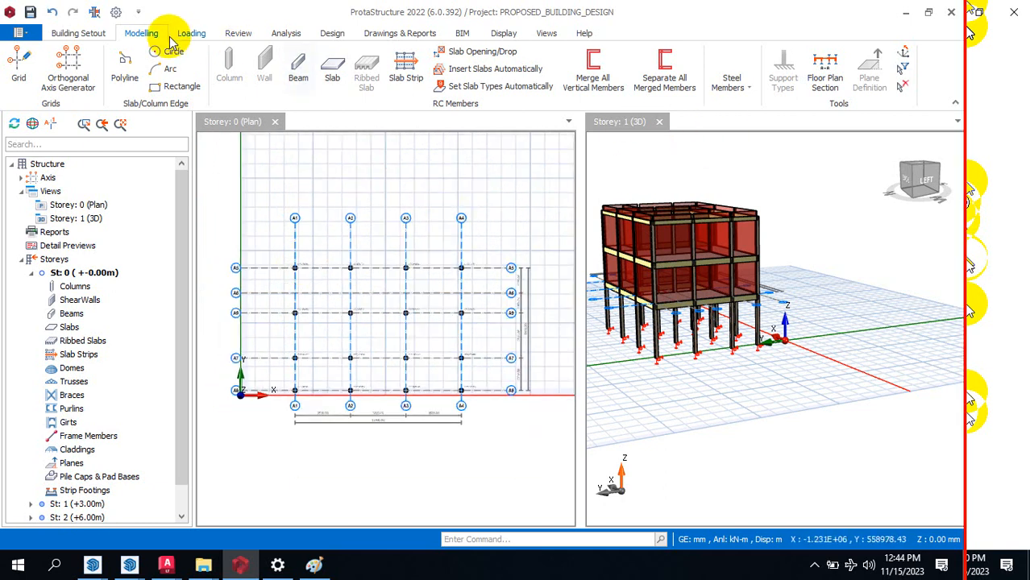
click(58, 34)
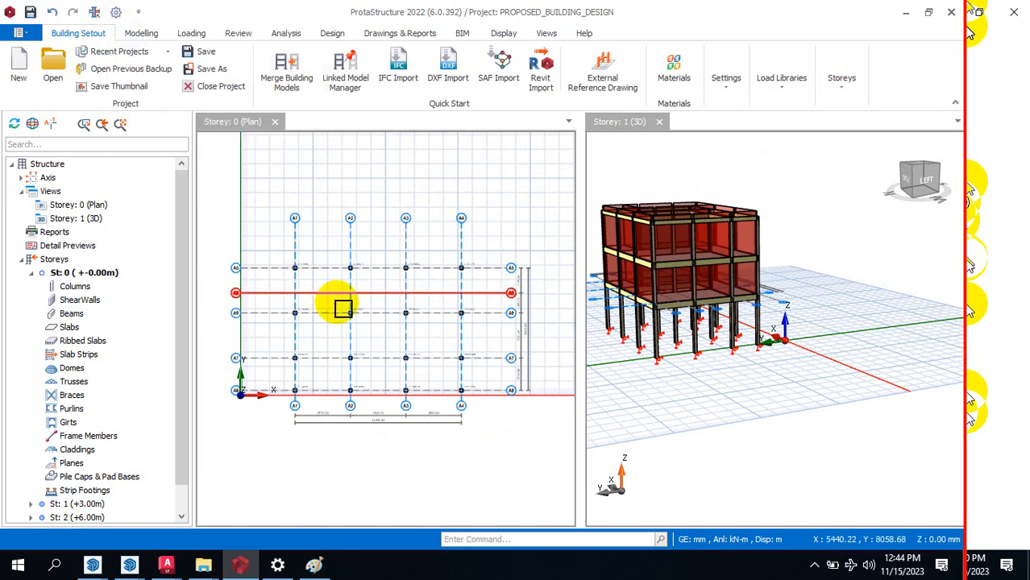
Step: Select all 16 columns on the storey 0 plan with a selection window around the whole grid
scroll(326, 252, up, 2)
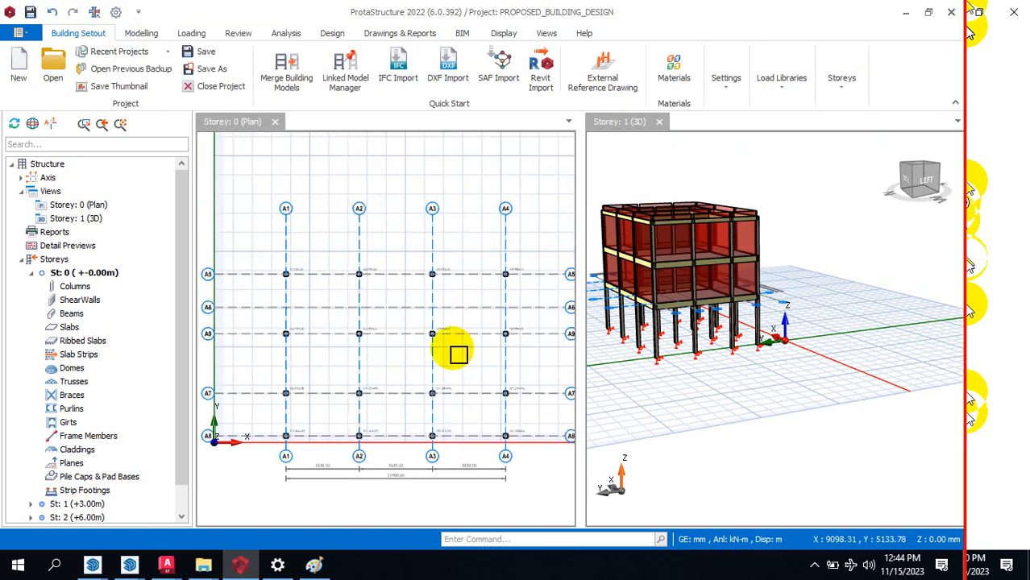
scroll(272, 259, down, 3)
scroll(272, 259, up, 1)
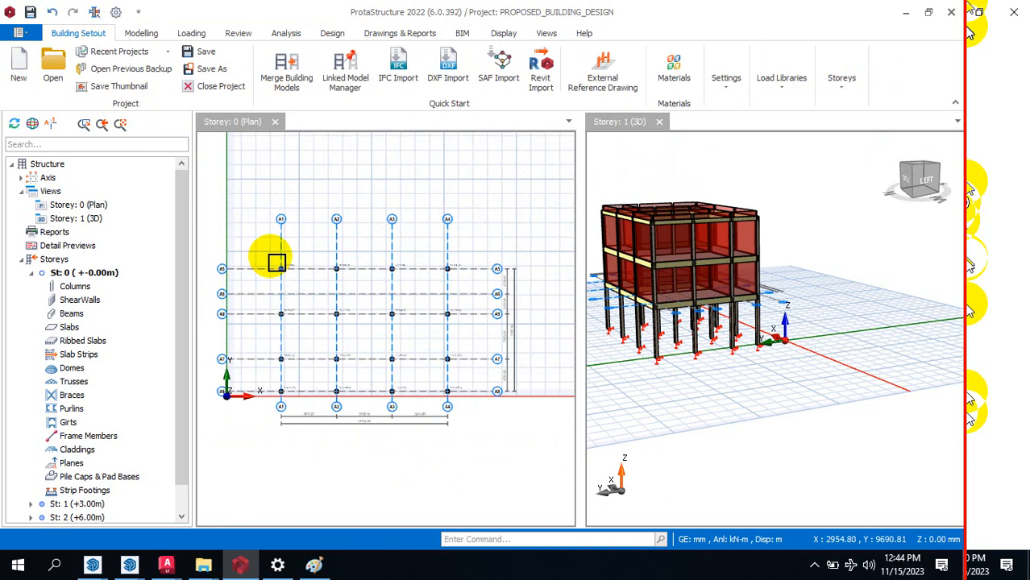
drag(266, 255, 469, 403)
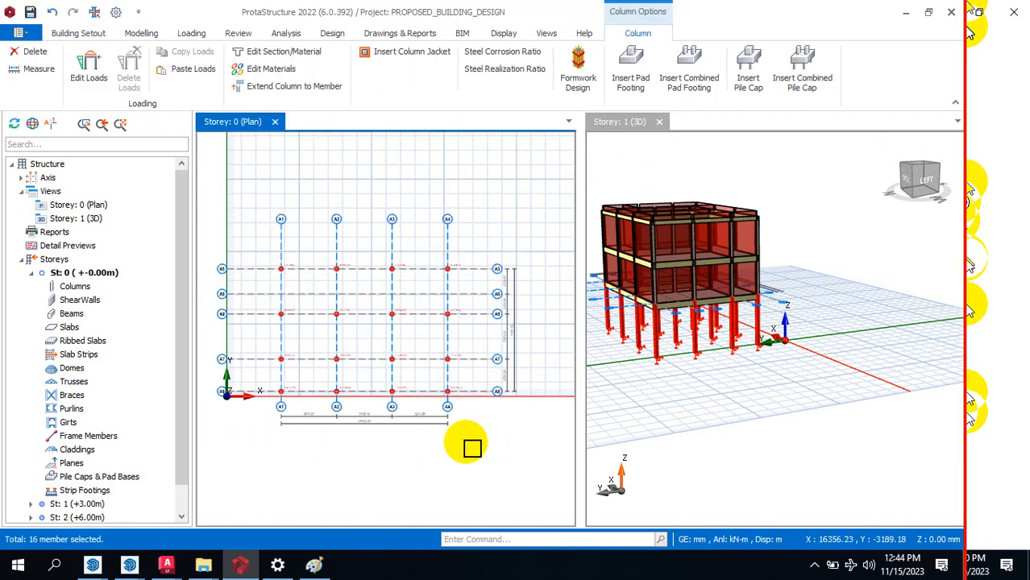
scroll(384, 332, up, 3)
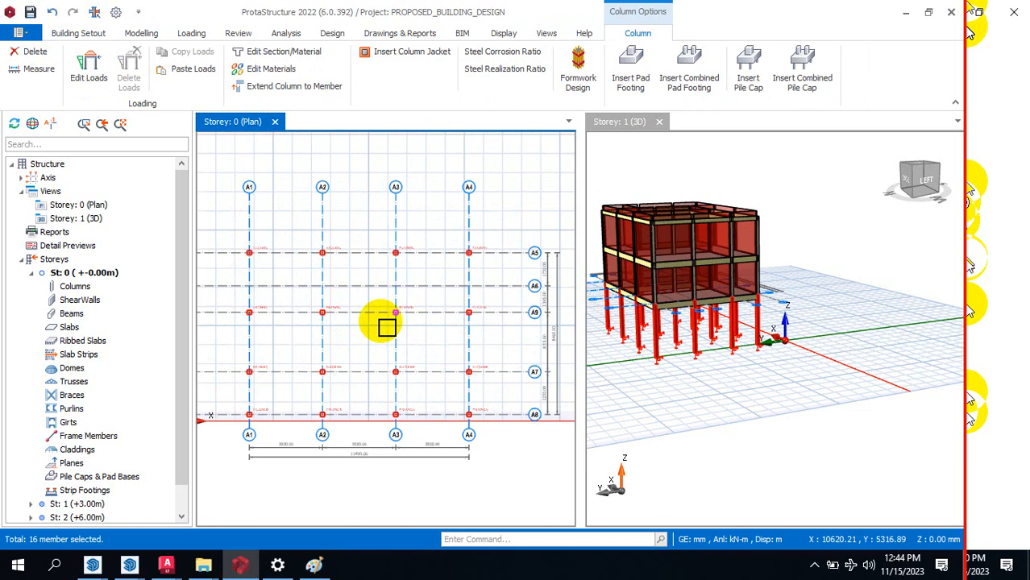
scroll(400, 345, up, 3)
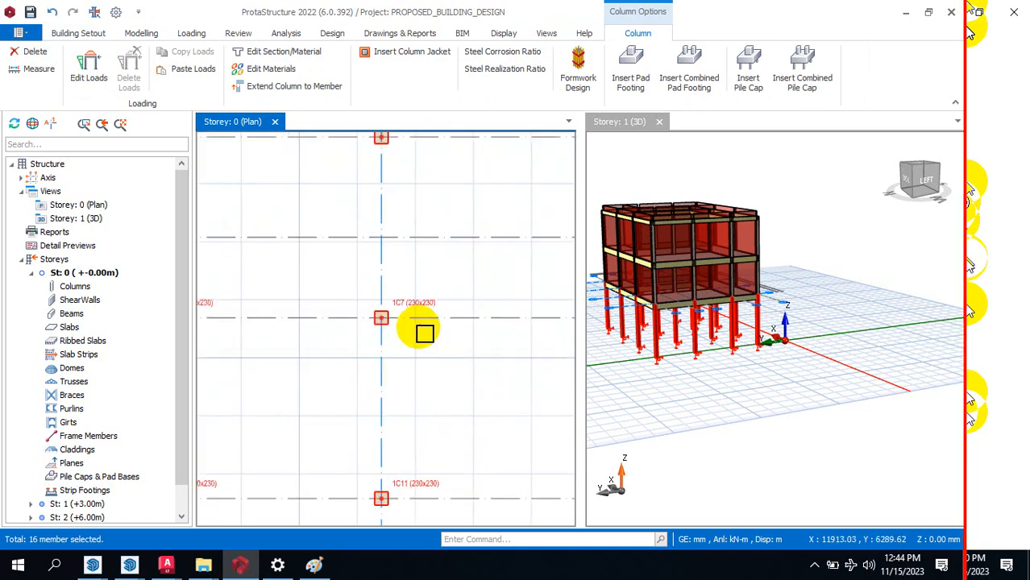
Step: Start inserting pad footings for the selected columns and open the general foundation settings from the batch design
right_click(407, 307)
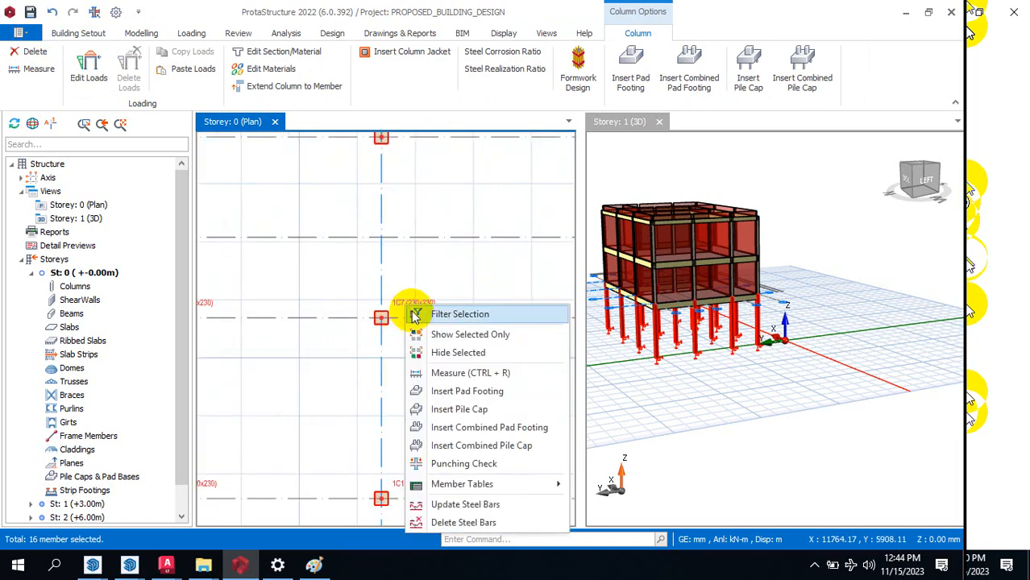
click(468, 391)
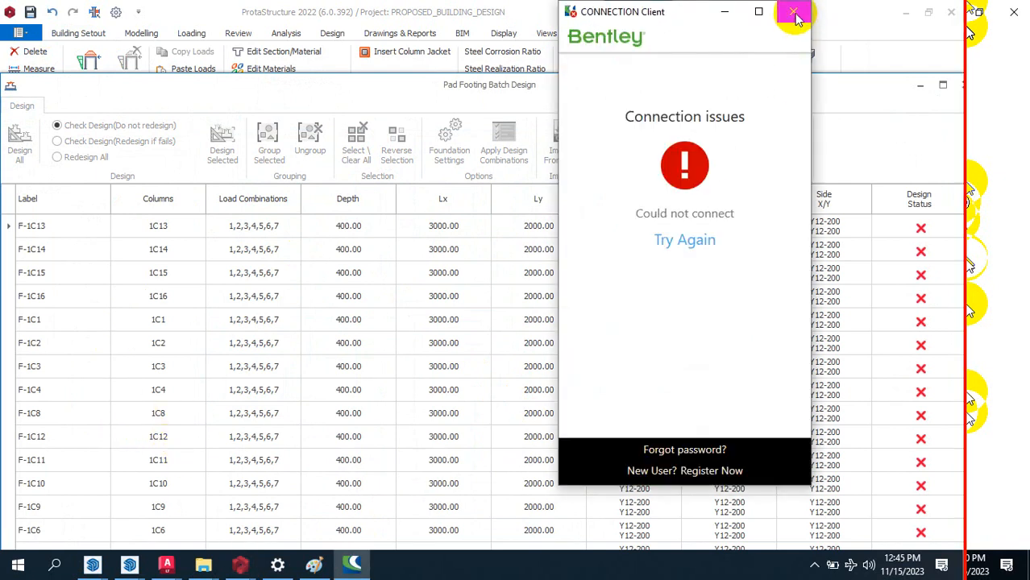
click(792, 9)
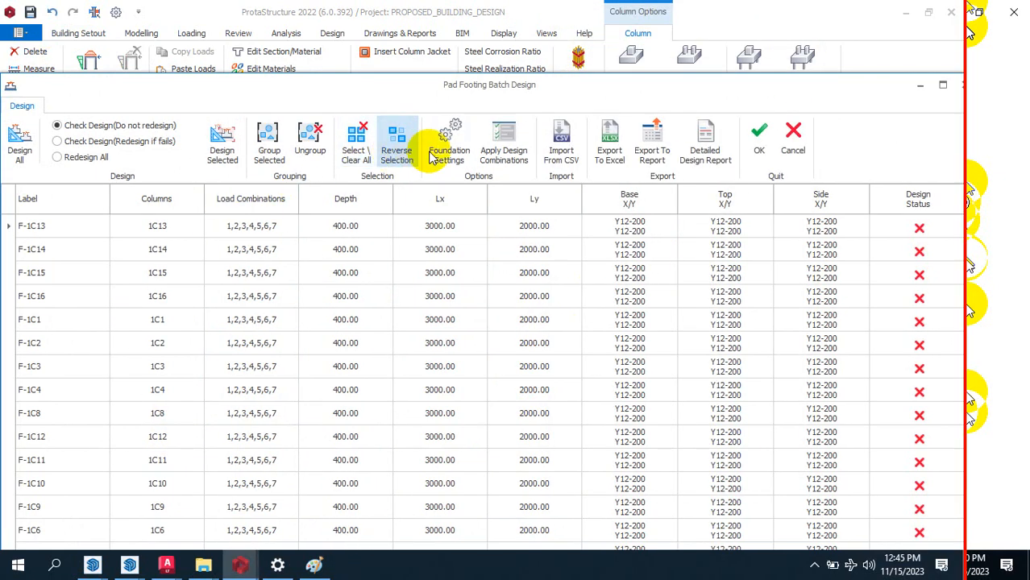
click(452, 145)
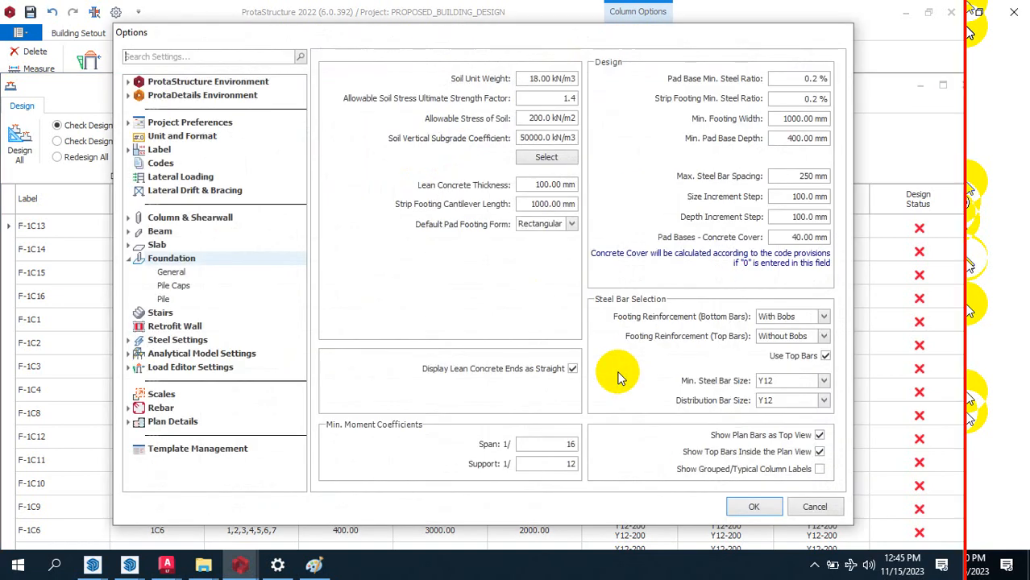
click(171, 274)
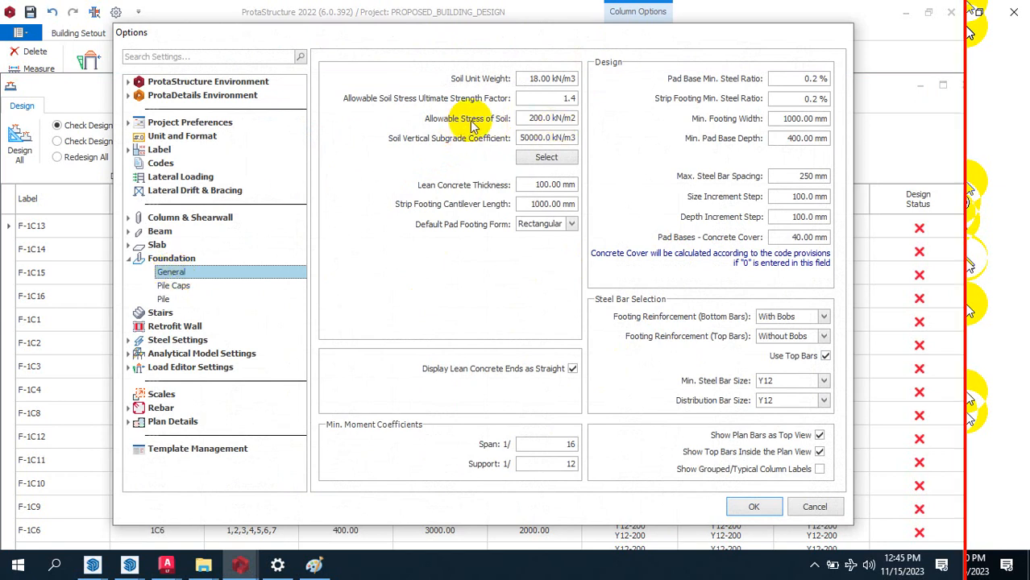
Step: Try an allowable soil stress of 150 kN/m2, and cancel the foundation settings and the pad footing batch design
click(536, 118)
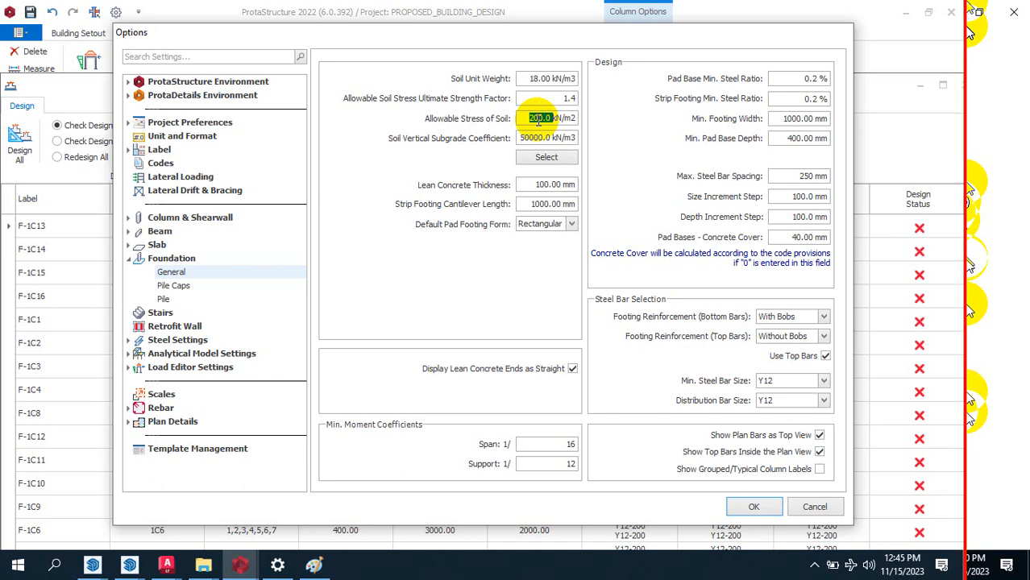
click(538, 120)
double_click(527, 119)
text(150)
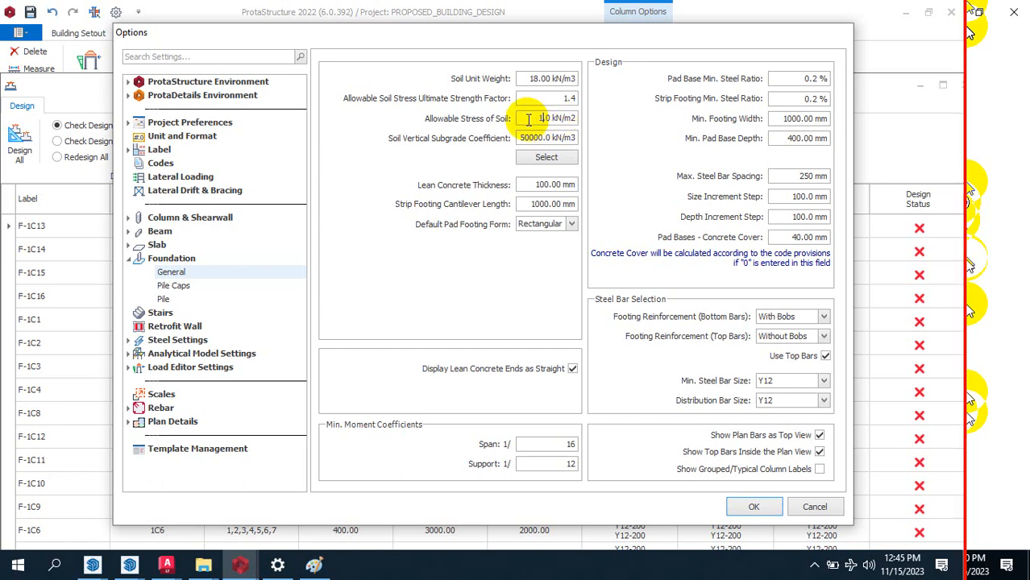
text(0)
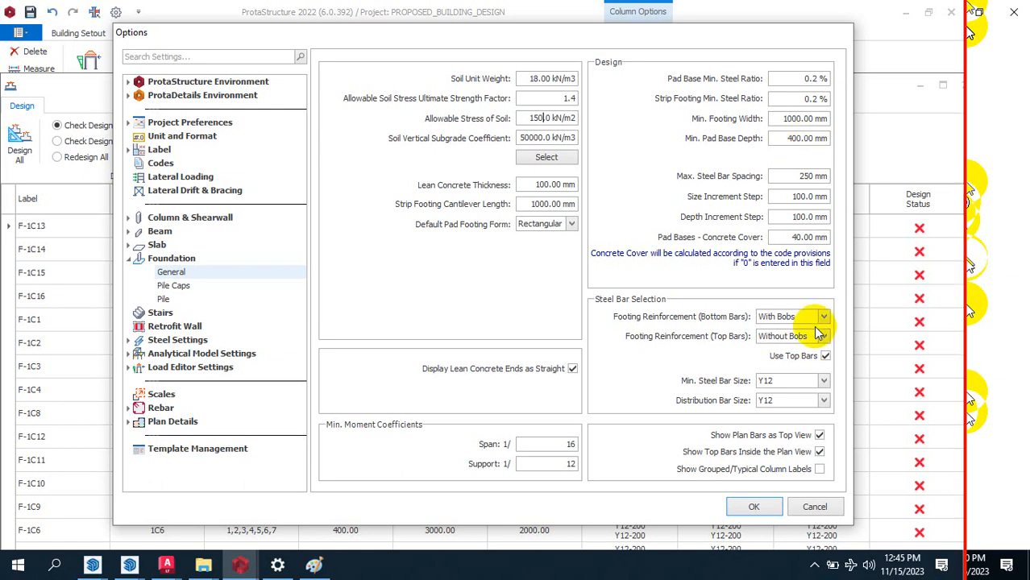
click(809, 511)
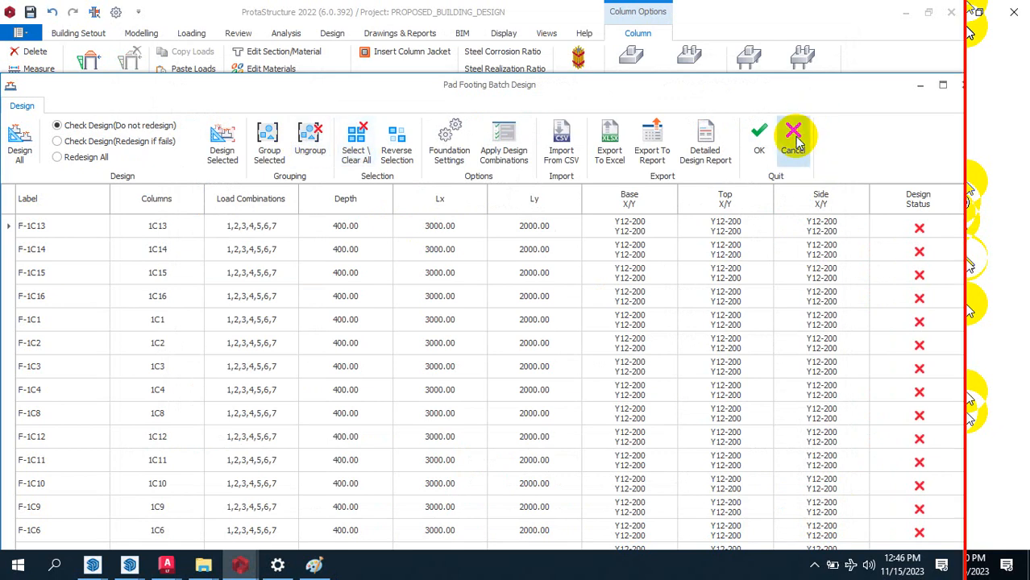
click(793, 129)
Step: Inspect the properties of column 1C7 on axis A3 in the storey 0 plan
scroll(407, 272, down, 3)
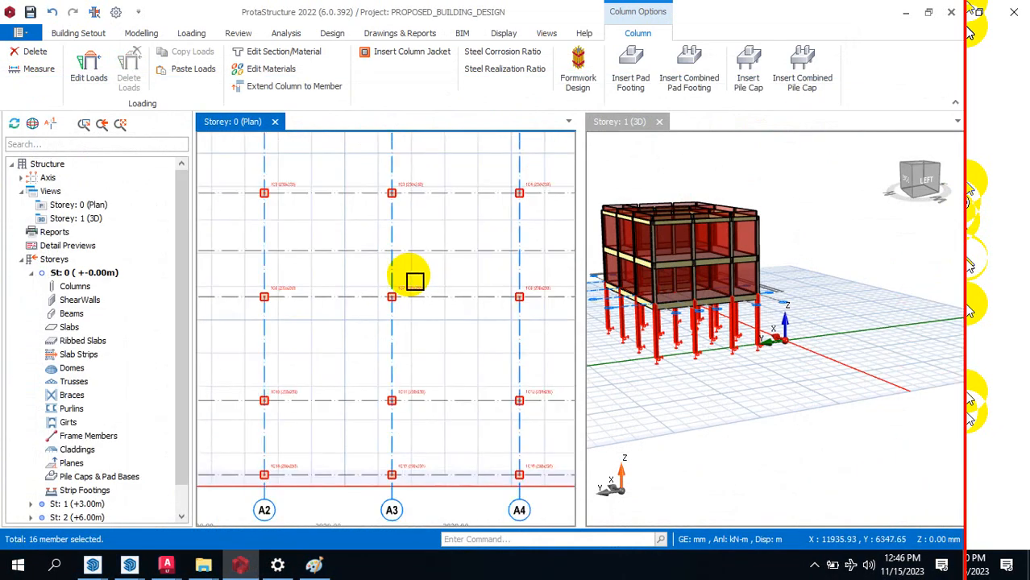
scroll(414, 240, down, 3)
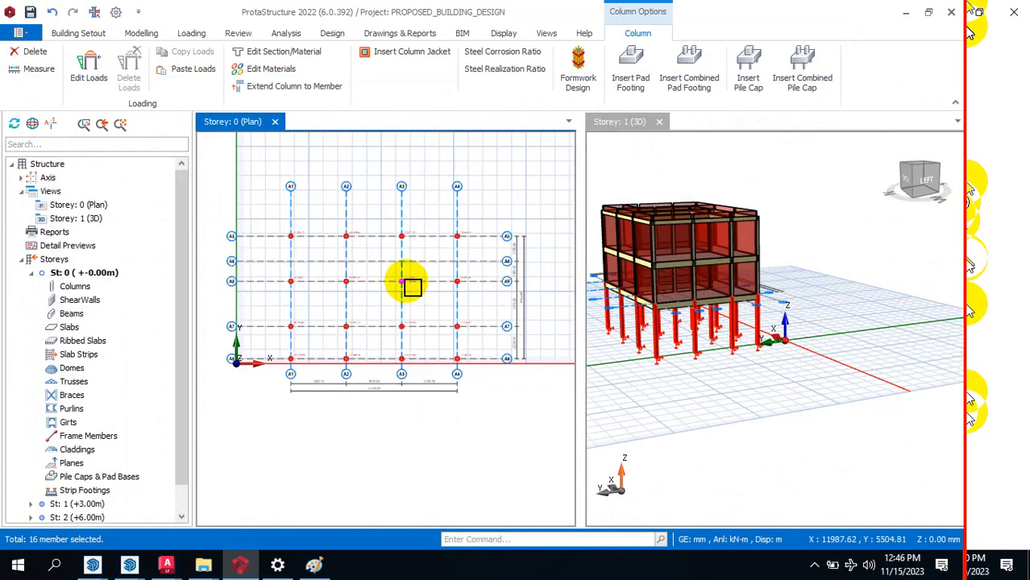
scroll(408, 315, up, 5)
scroll(451, 247, up, 2)
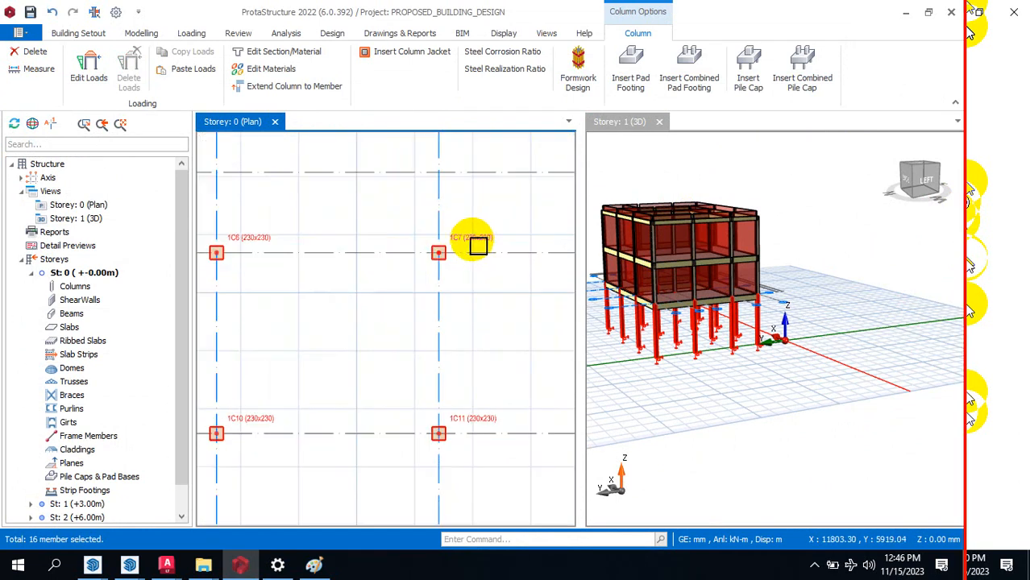
mouse_move(479, 242)
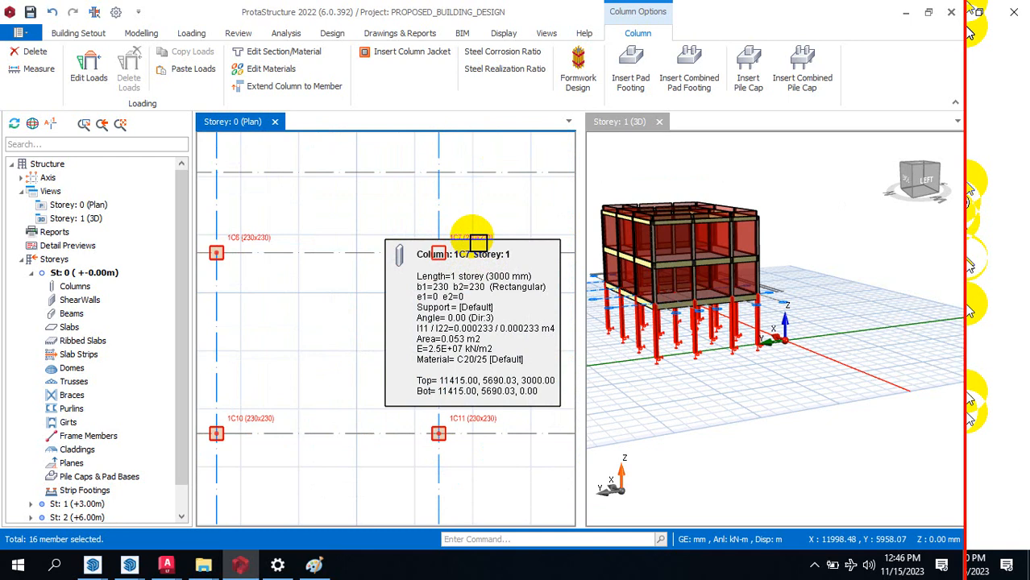
scroll(439, 337, down, 4)
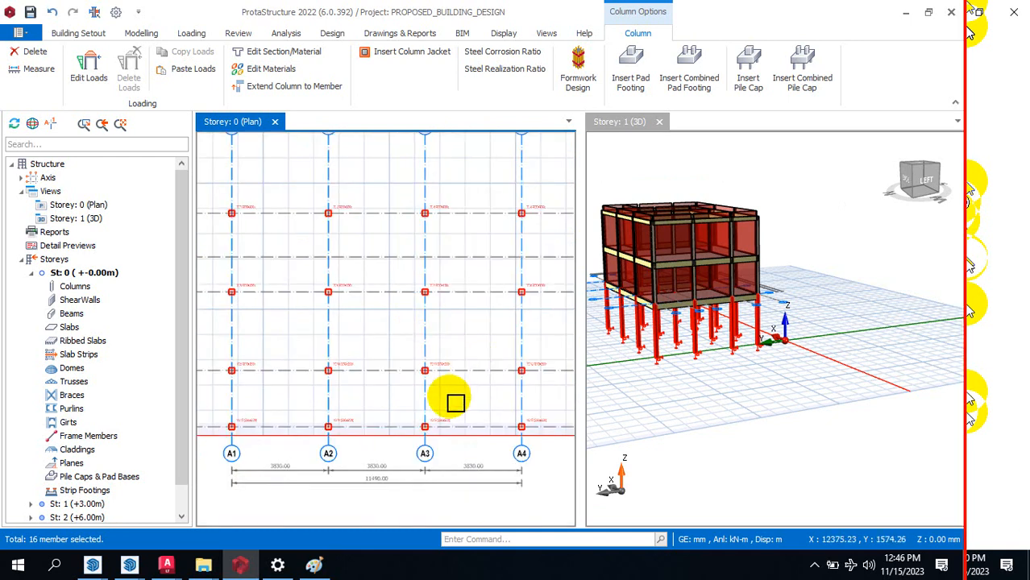
Step: Start inserting pad footings for the 16 selected columns on the storey 0 plan
scroll(453, 406, up, 3)
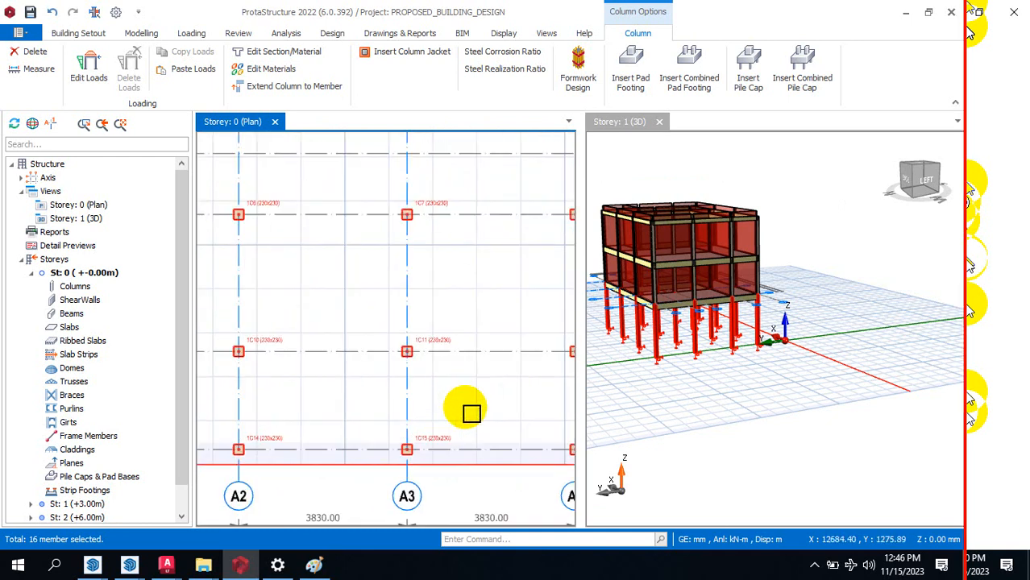
scroll(421, 345, up, 1)
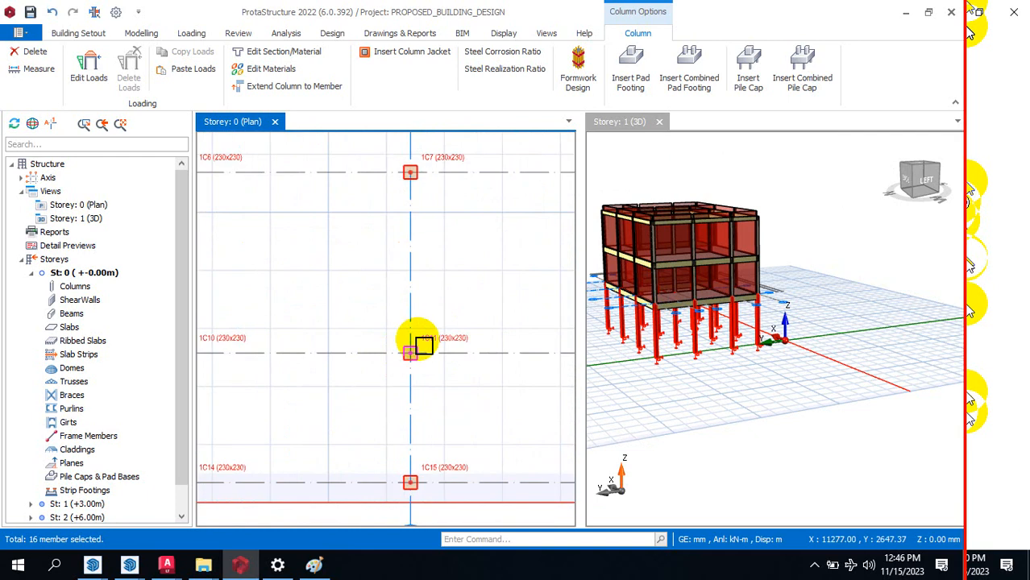
scroll(443, 371, down, 3)
scroll(418, 223, up, 2)
scroll(457, 317, up, 1)
scroll(383, 310, up, 3)
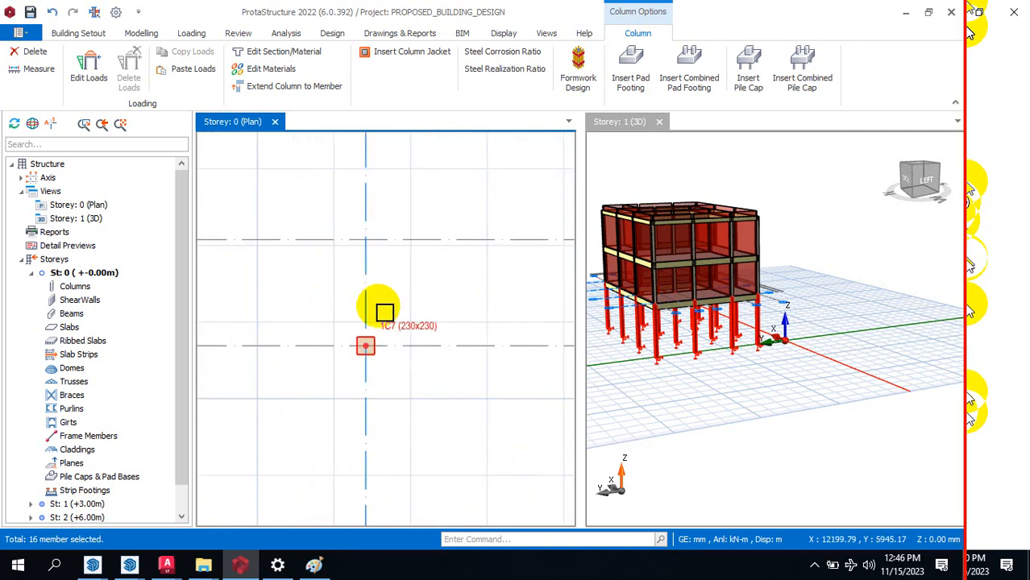
scroll(390, 332, up, 1)
mouse_move(399, 324)
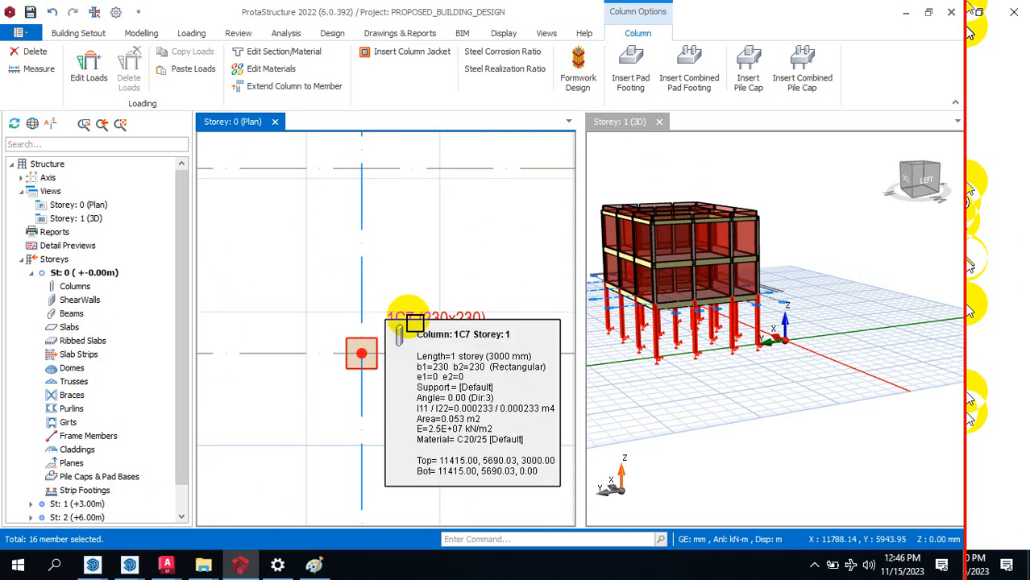
right_click(412, 323)
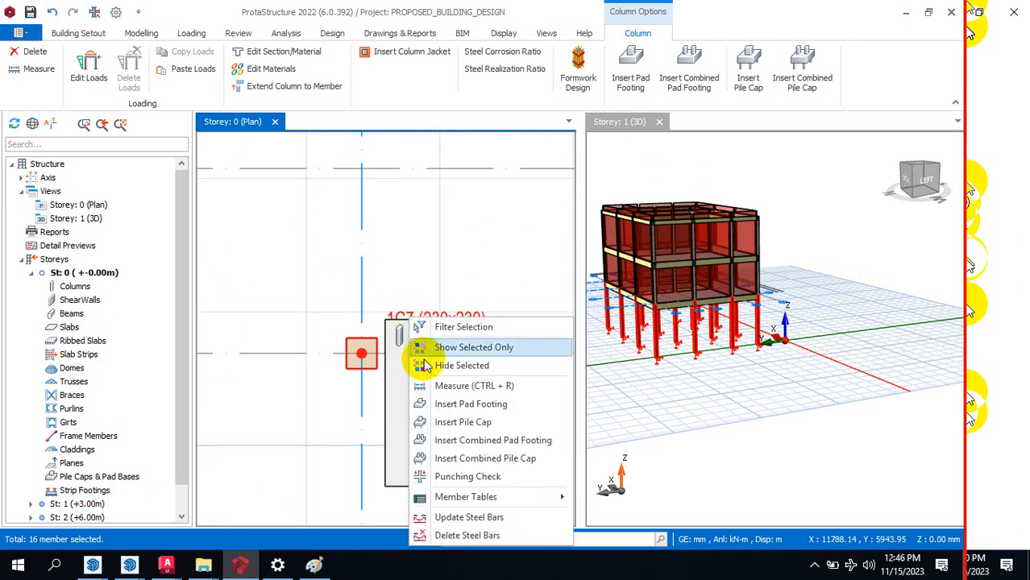
click(508, 406)
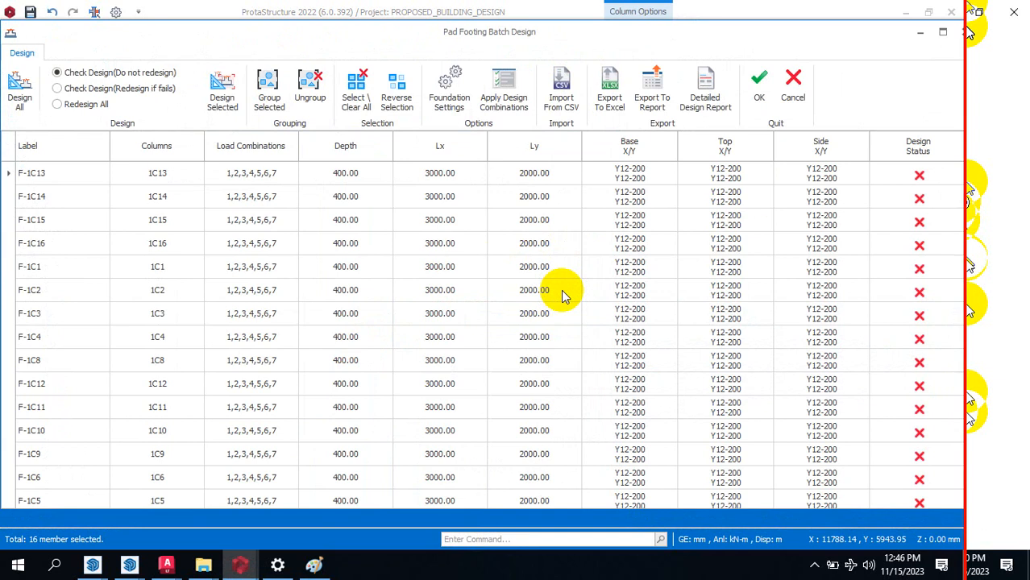
Step: Set the allowable stress of soil to 150 kN/m2 in the batch design's foundation settings
click(449, 90)
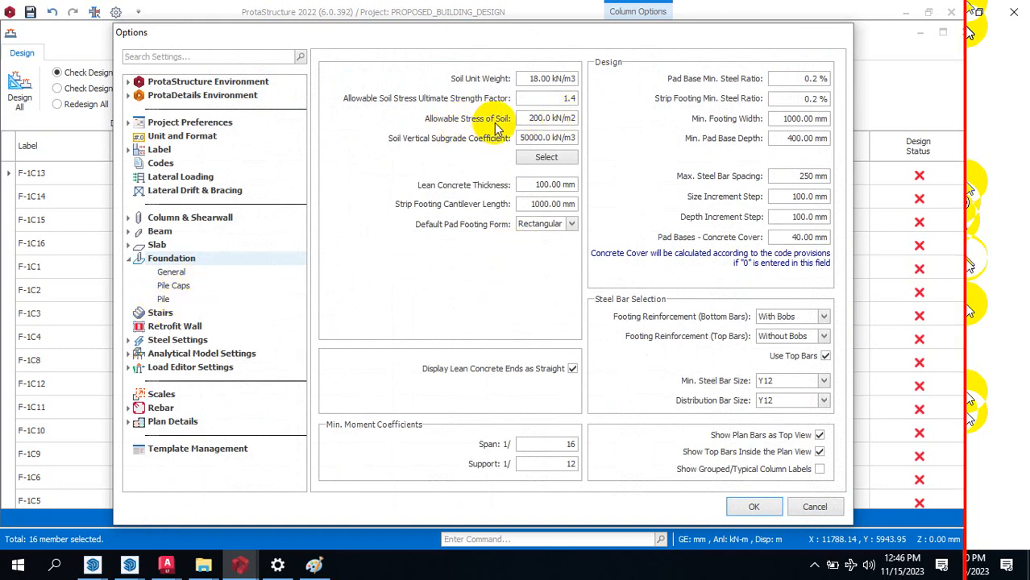
double_click(536, 118)
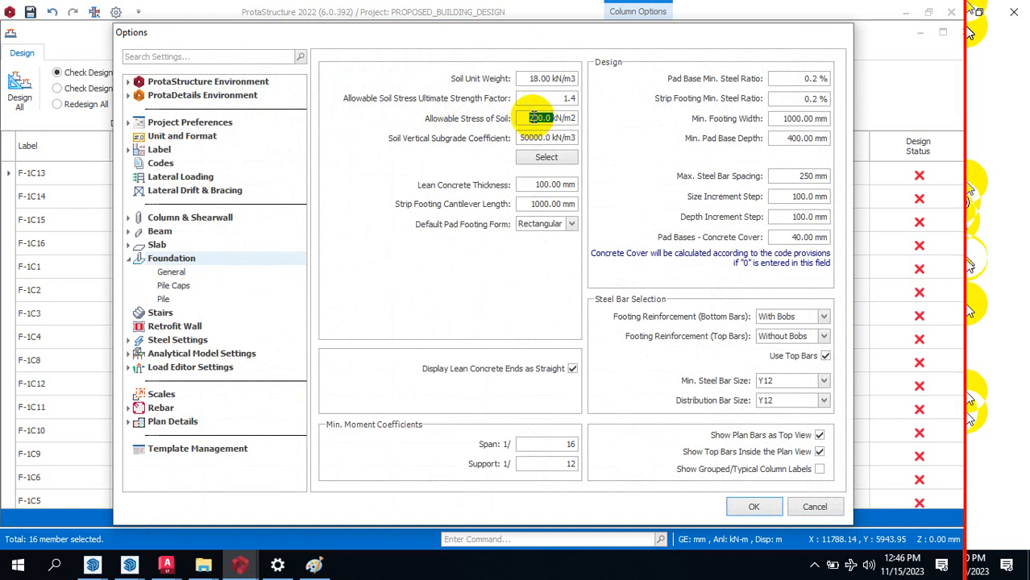
text(15)
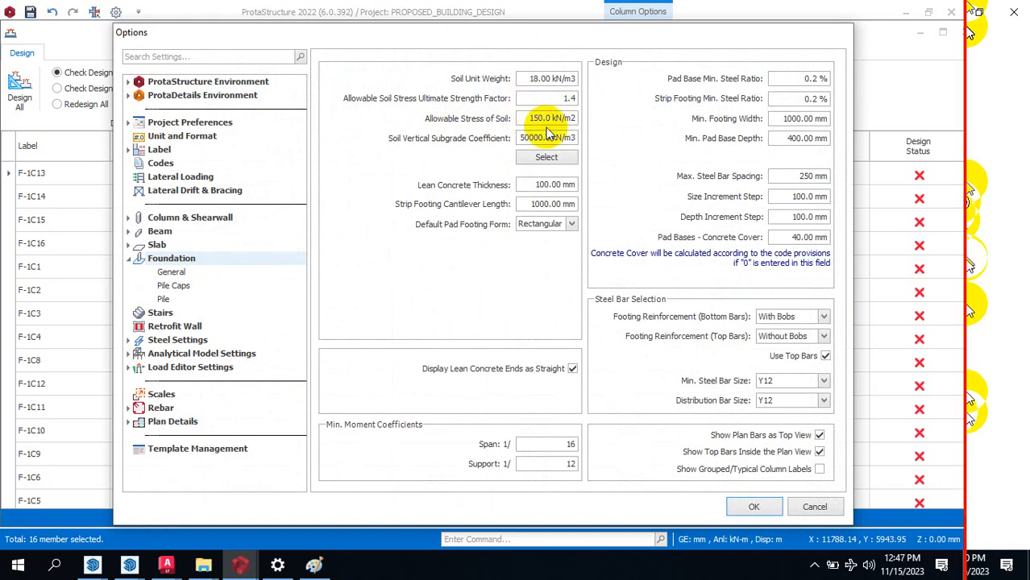
click(540, 137)
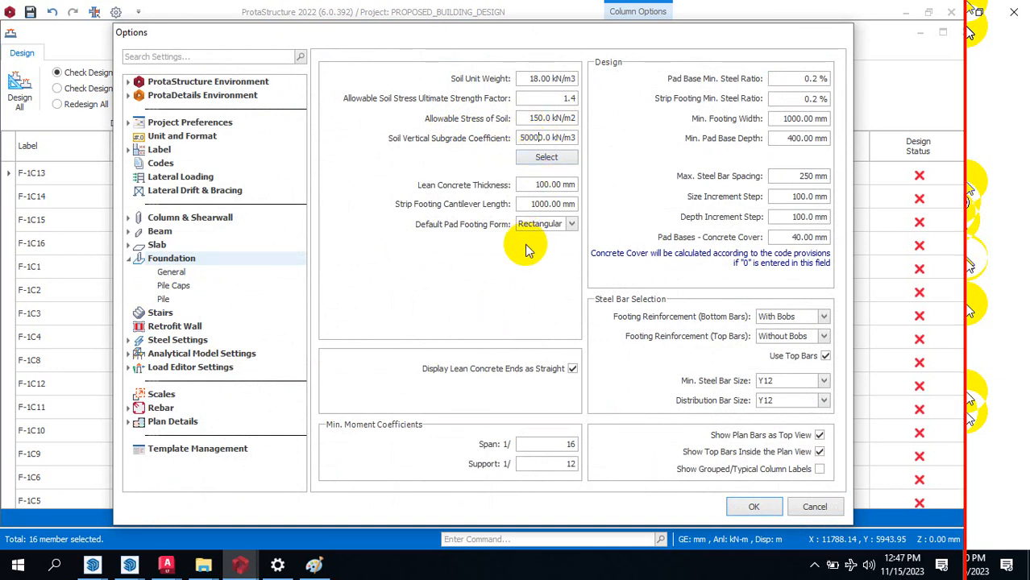
Step: Examine the foundation settings for lean concrete thickness, minimum and distribution bar sizes, pad base concrete cover and depth increment step
double_click(537, 185)
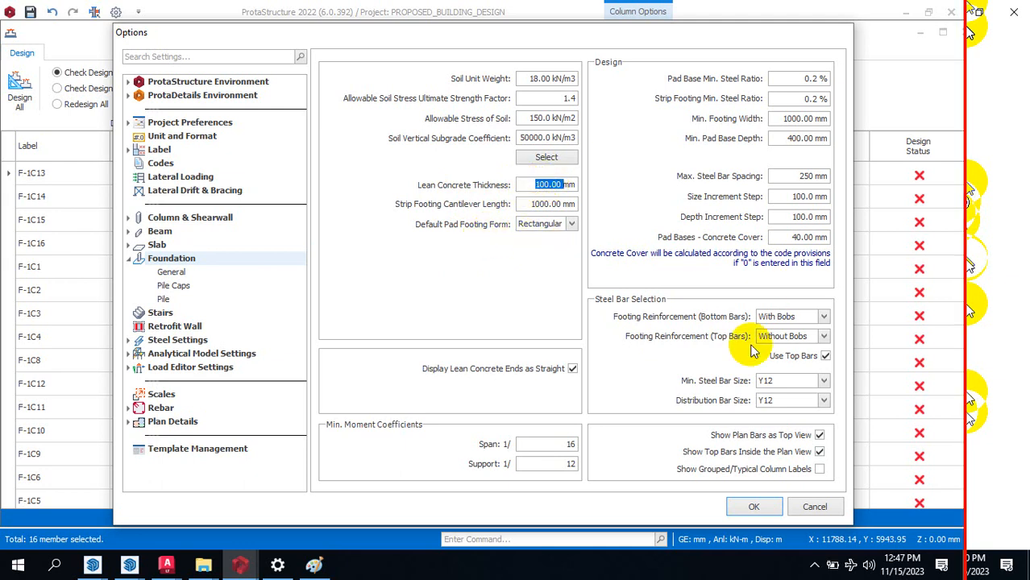
click(816, 382)
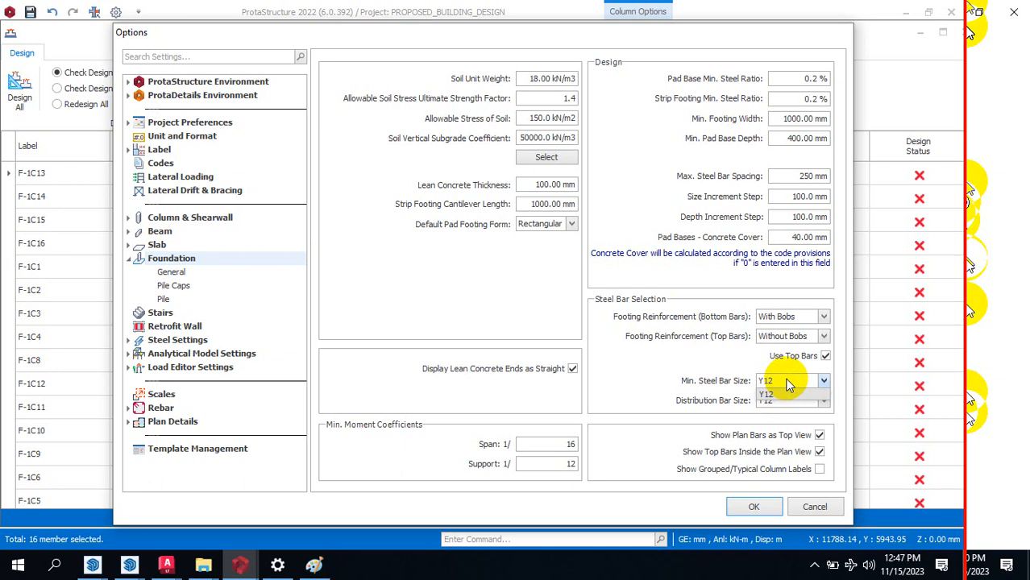
click(791, 400)
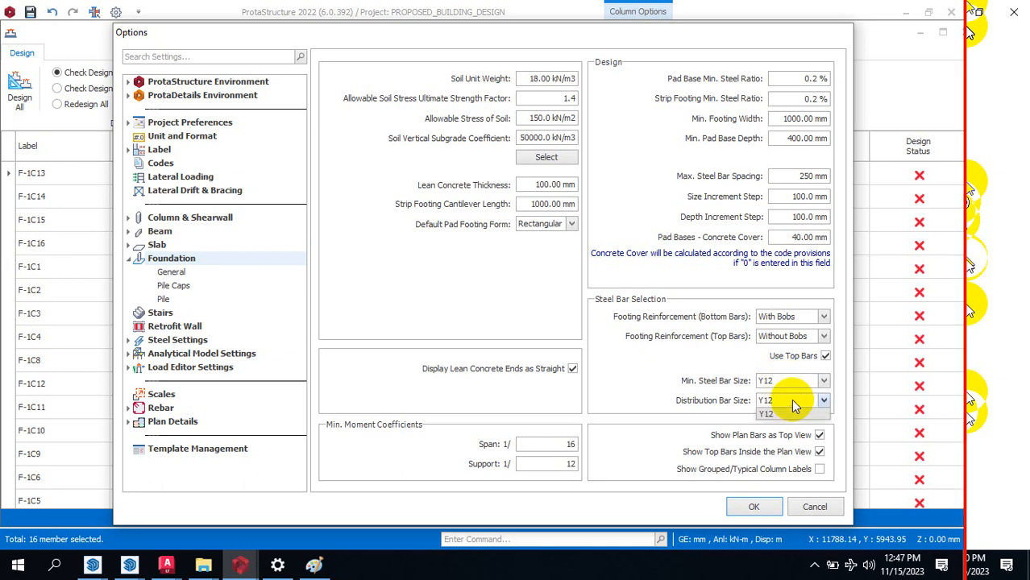
click(791, 399)
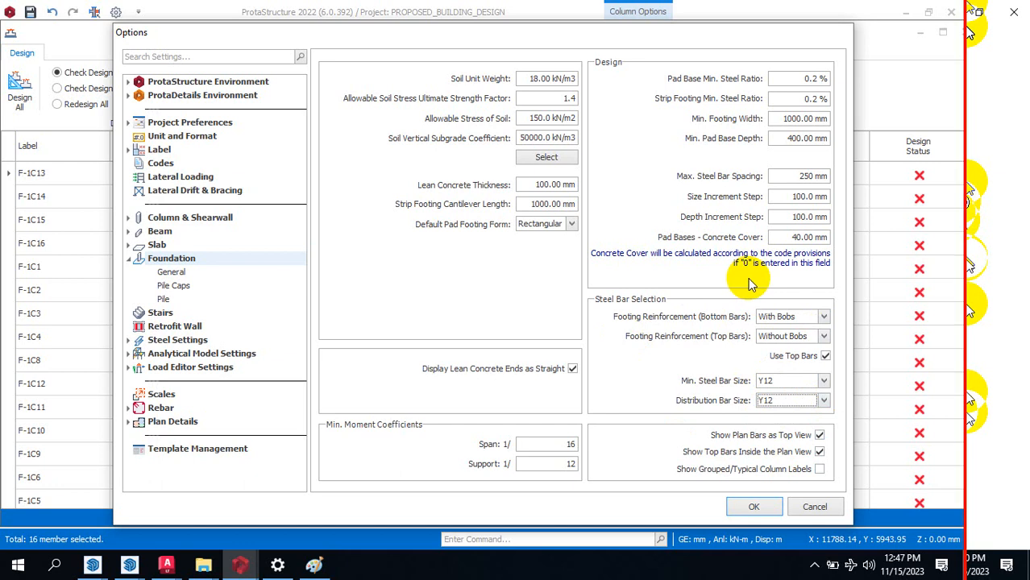
click(797, 239)
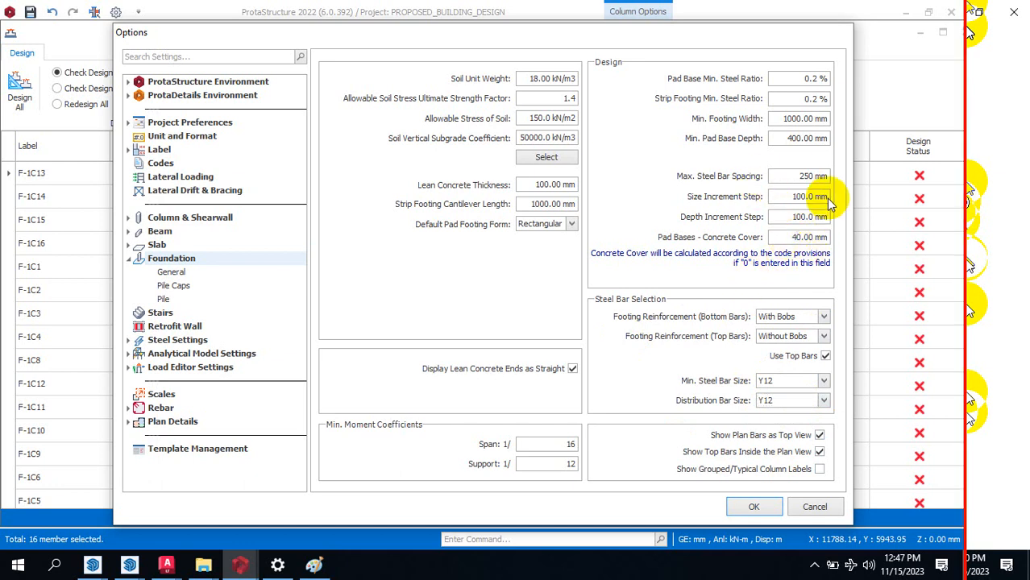
click(793, 219)
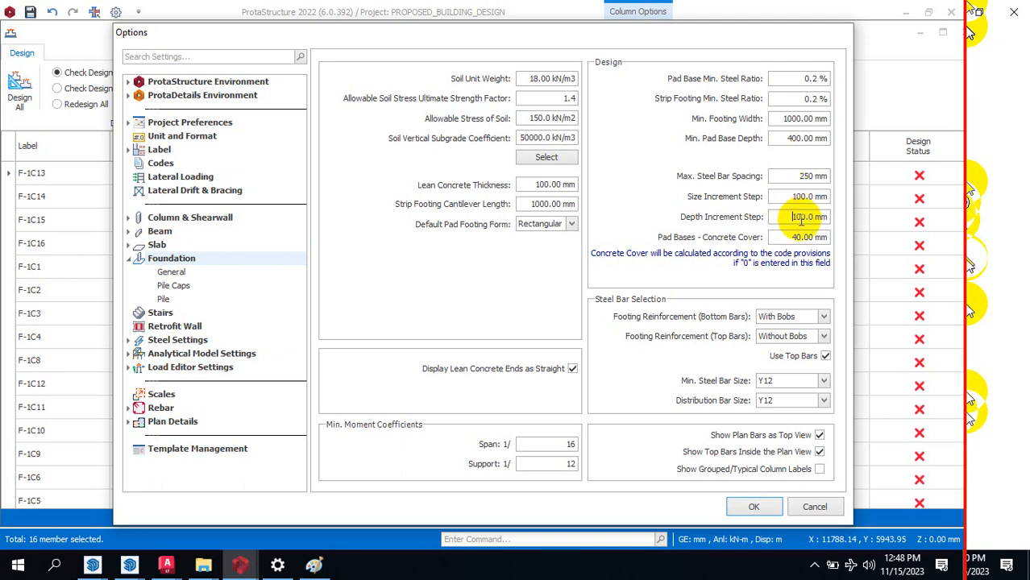
Step: Set the maximum steel bar spacing to 150 mm and the minimum pad base depth to 300 mm
double_click(800, 175)
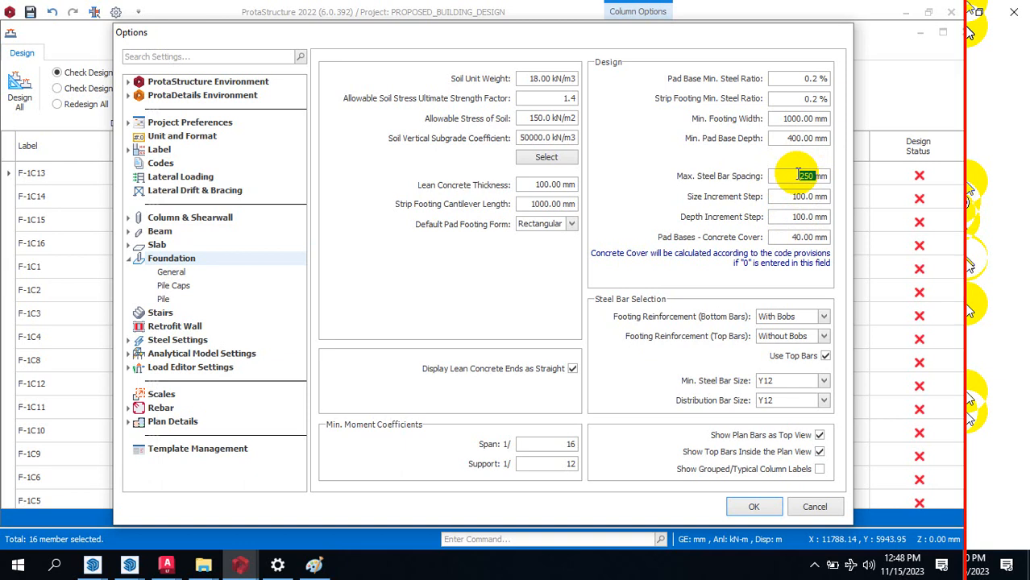
text(150)
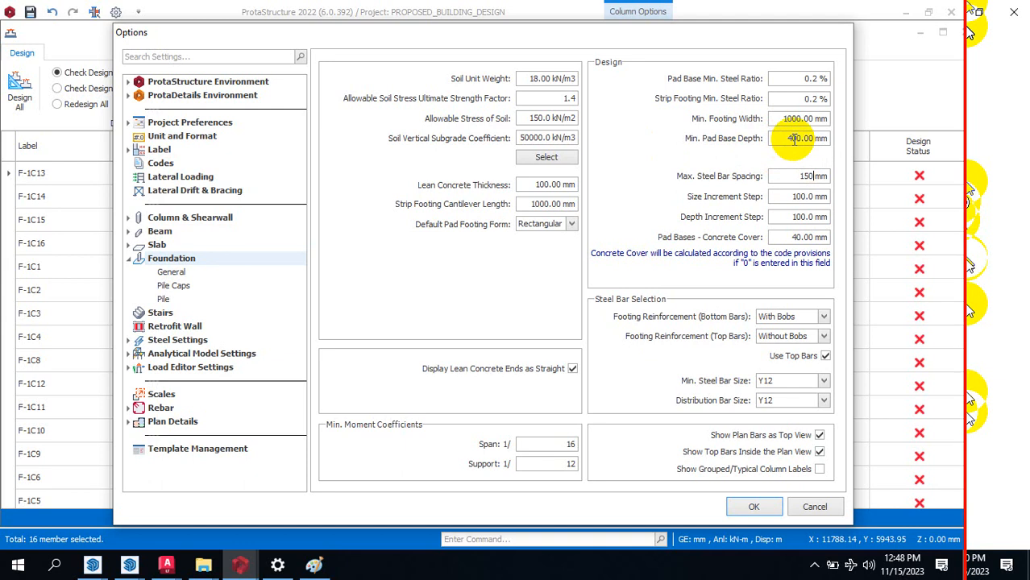
double_click(794, 138)
text(300.0)
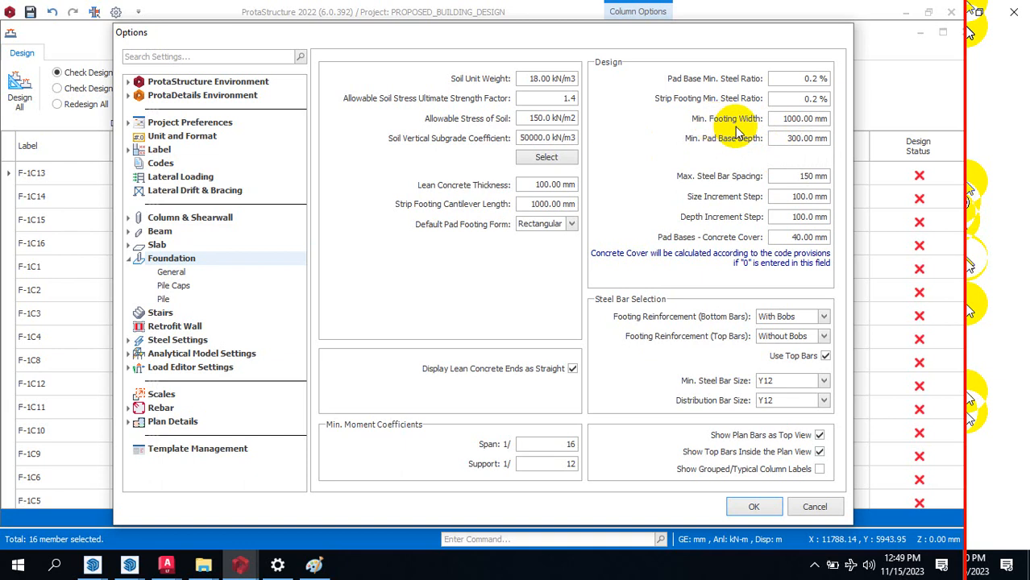
click(791, 118)
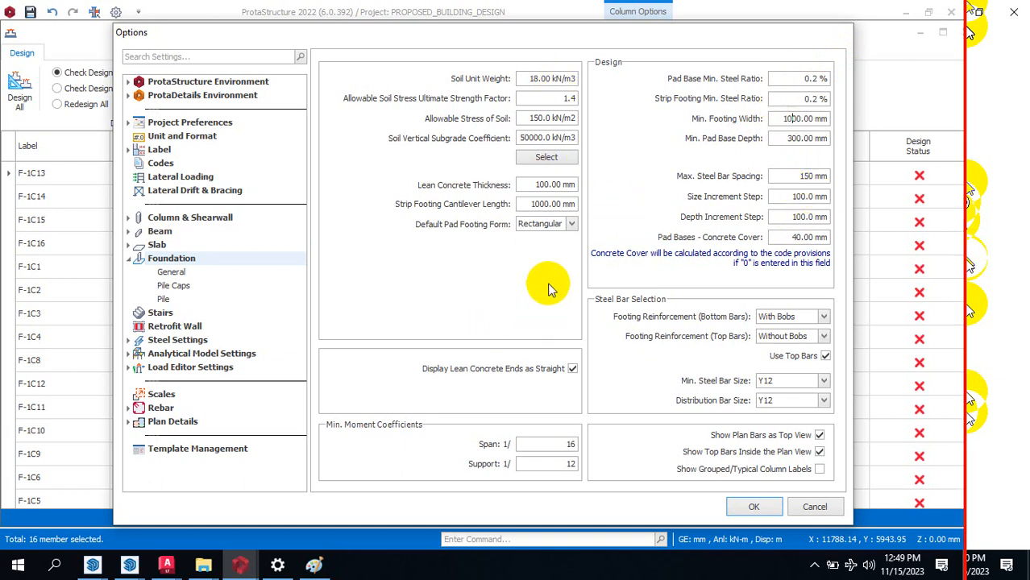
Step: Set the default pad footing form to Square and apply the foundation settings
click(571, 224)
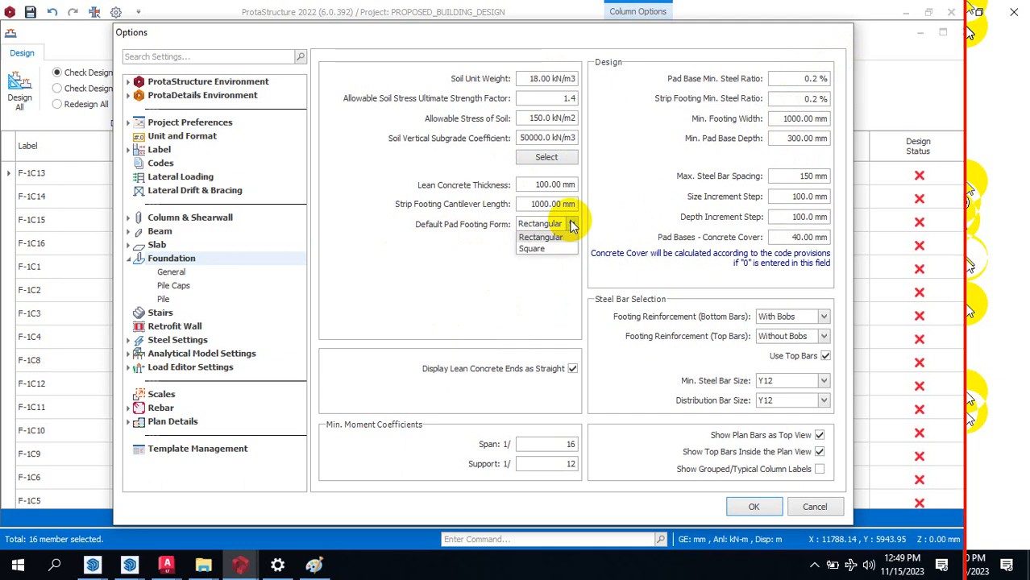
click(533, 248)
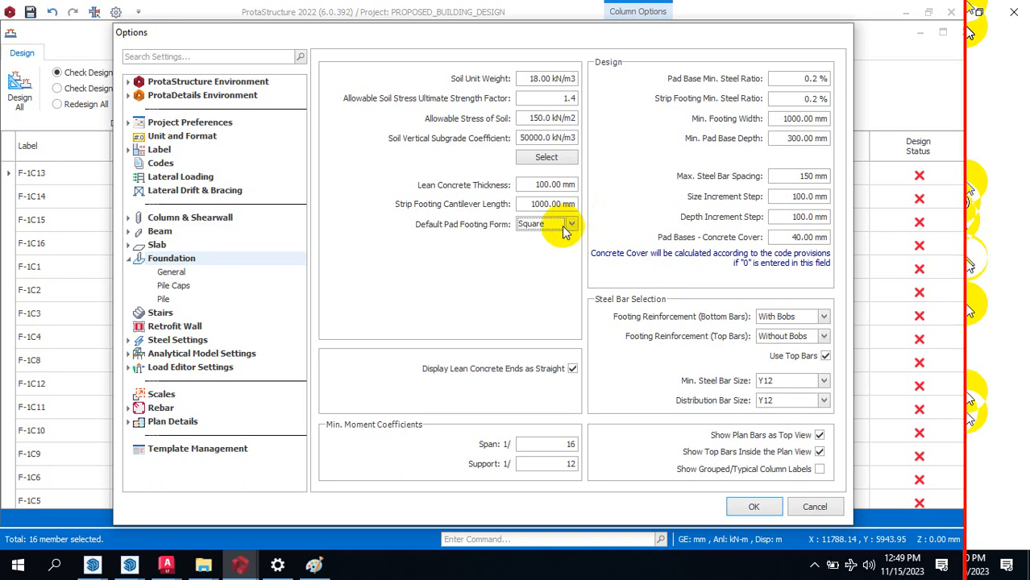
click(566, 231)
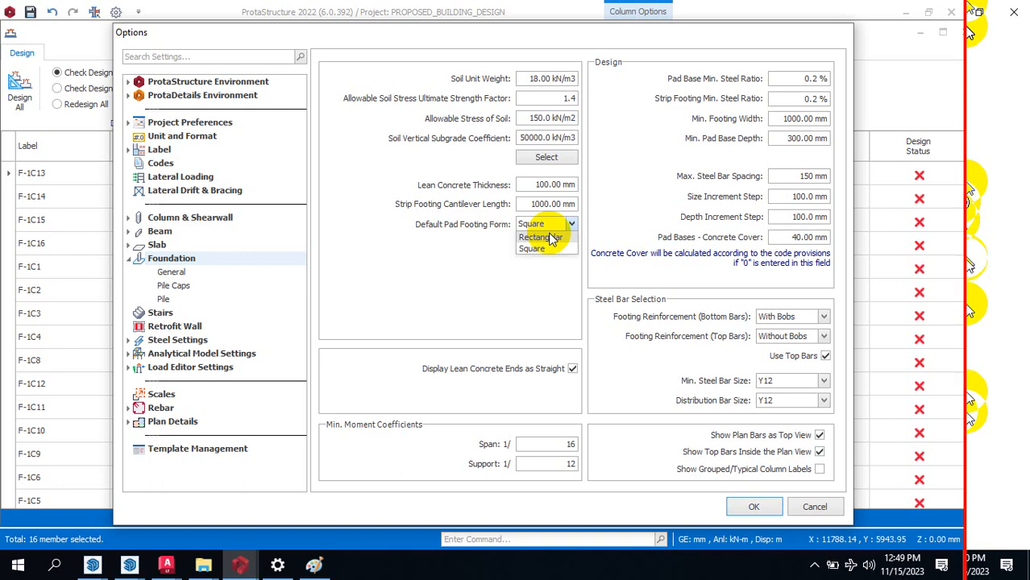
click(550, 248)
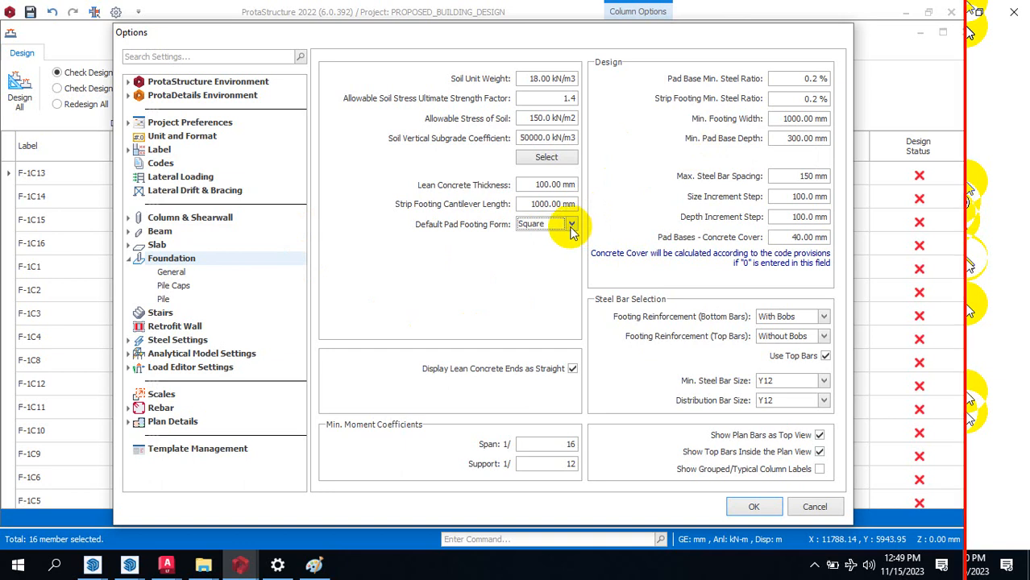
click(571, 226)
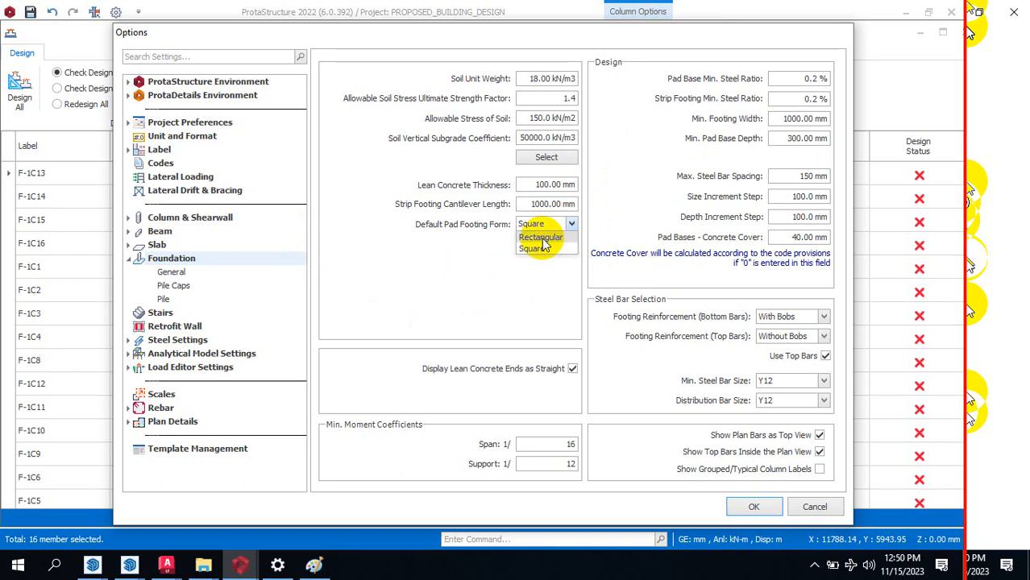
click(547, 238)
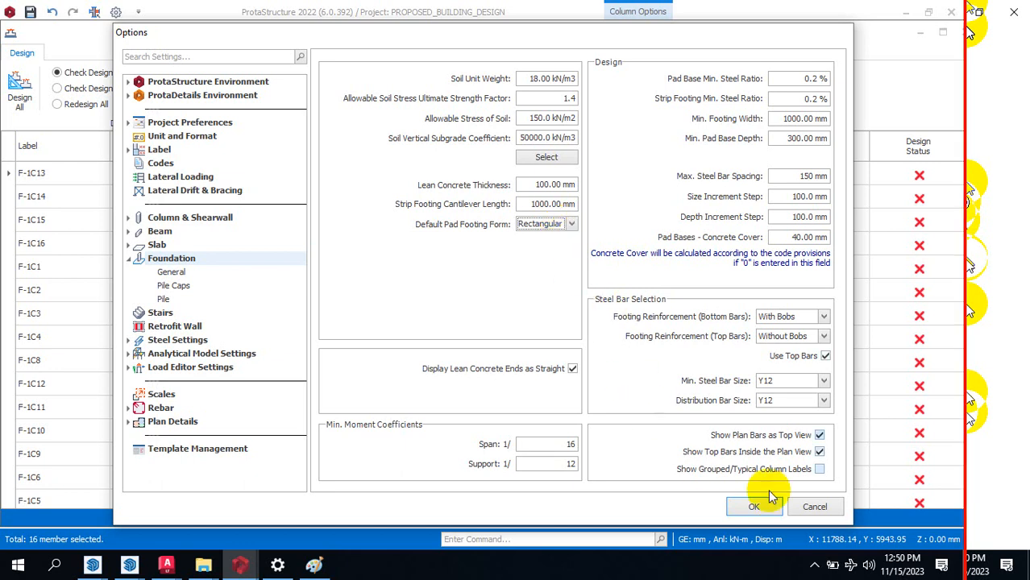
click(555, 224)
click(542, 246)
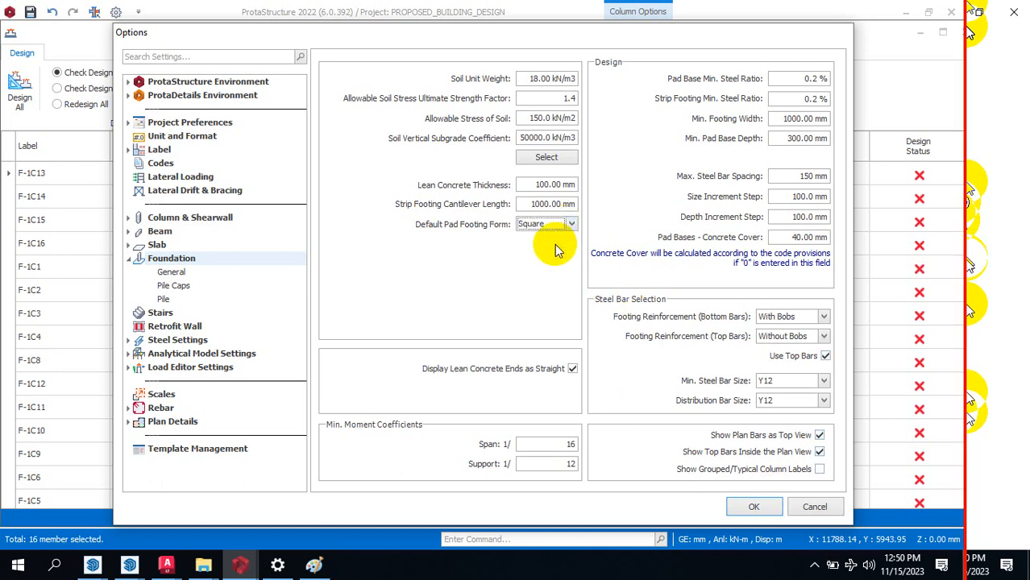
click(748, 516)
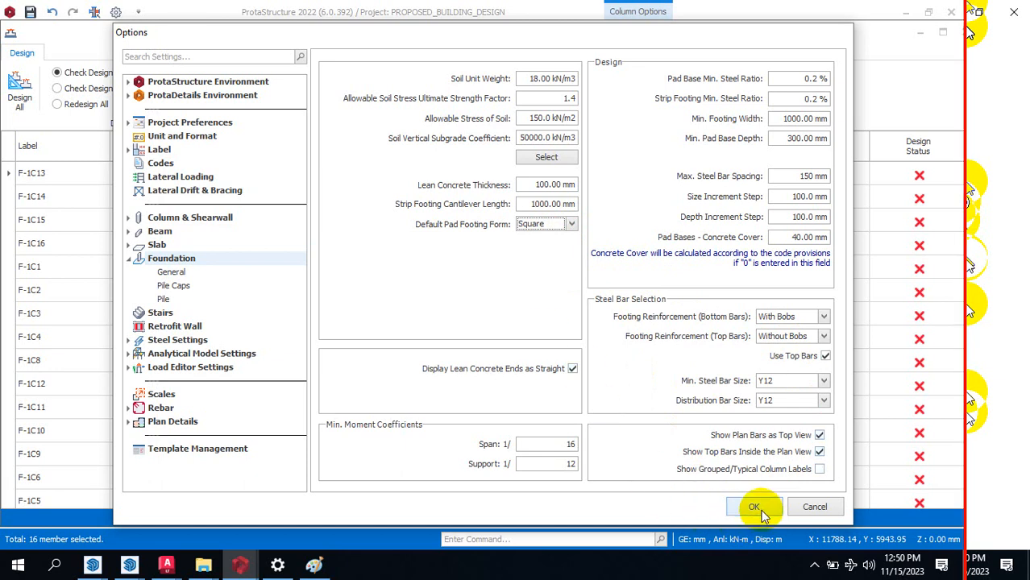
click(766, 515)
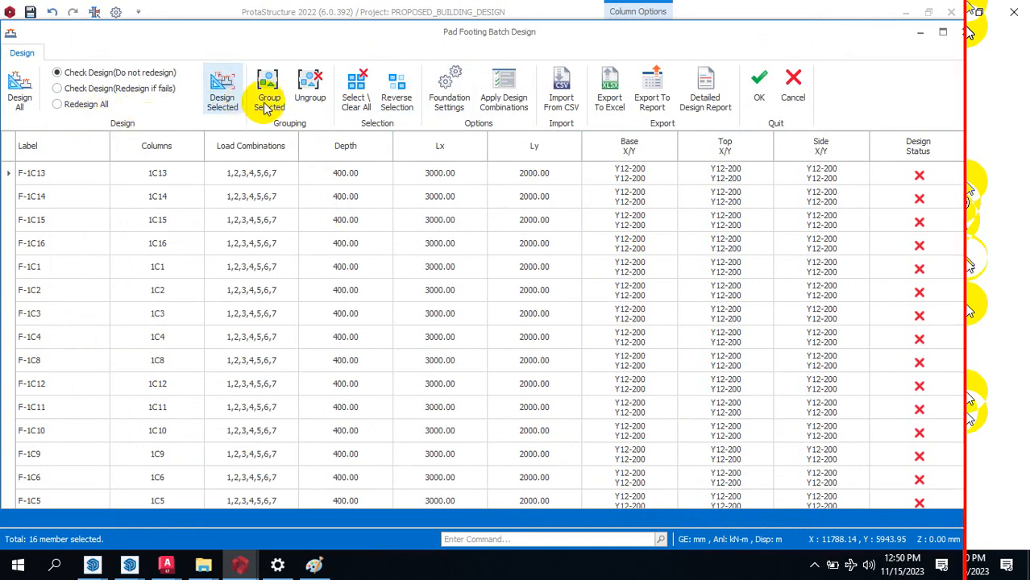
Step: Select all pad footings and try to design them in the check-only mode without redesign
click(352, 94)
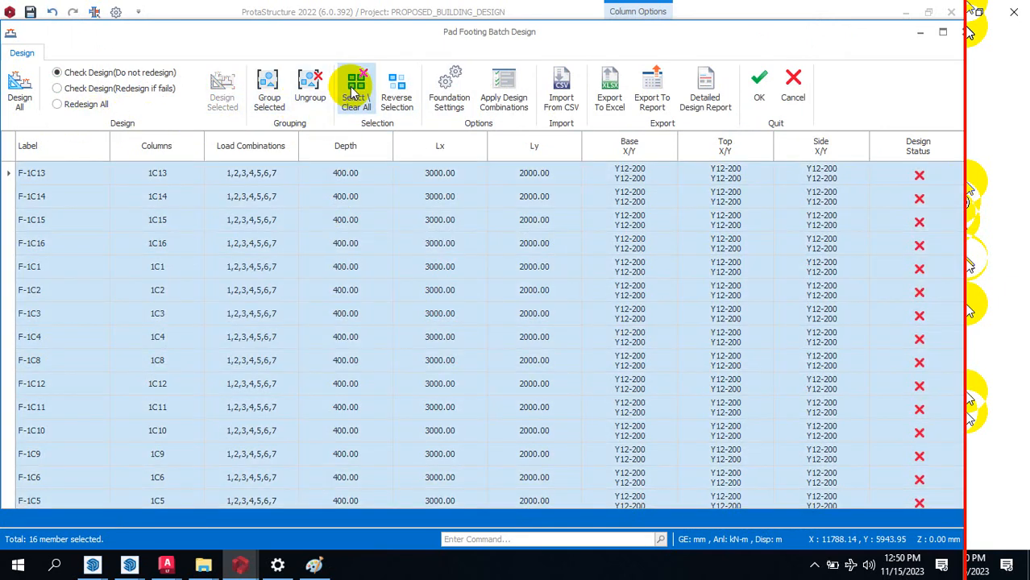
click(18, 85)
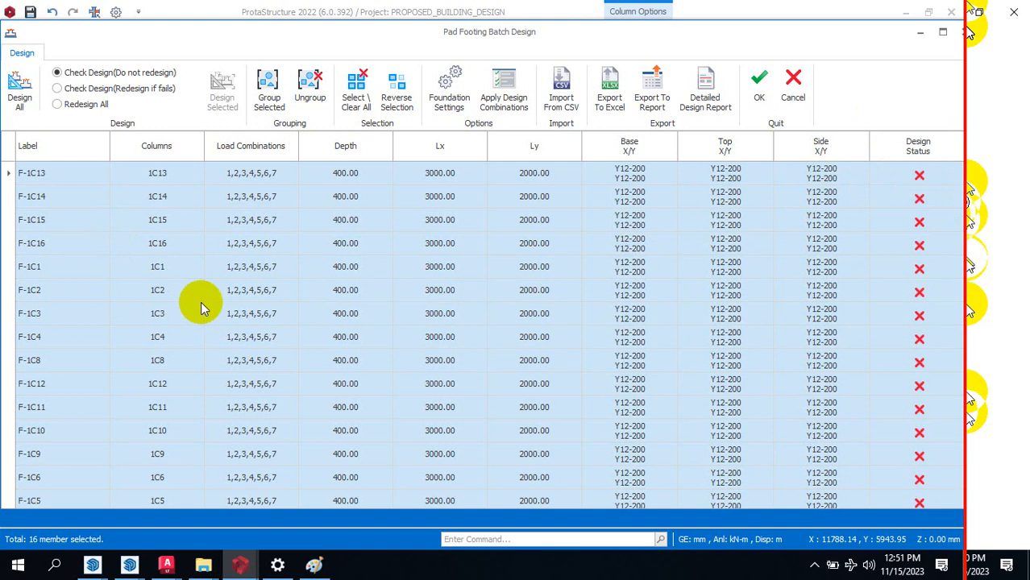
scroll(202, 315, down, 1)
scroll(175, 390, up, 1)
Step: Switch the batch design to Redesign All, design all pad footings and review their design status
click(161, 266)
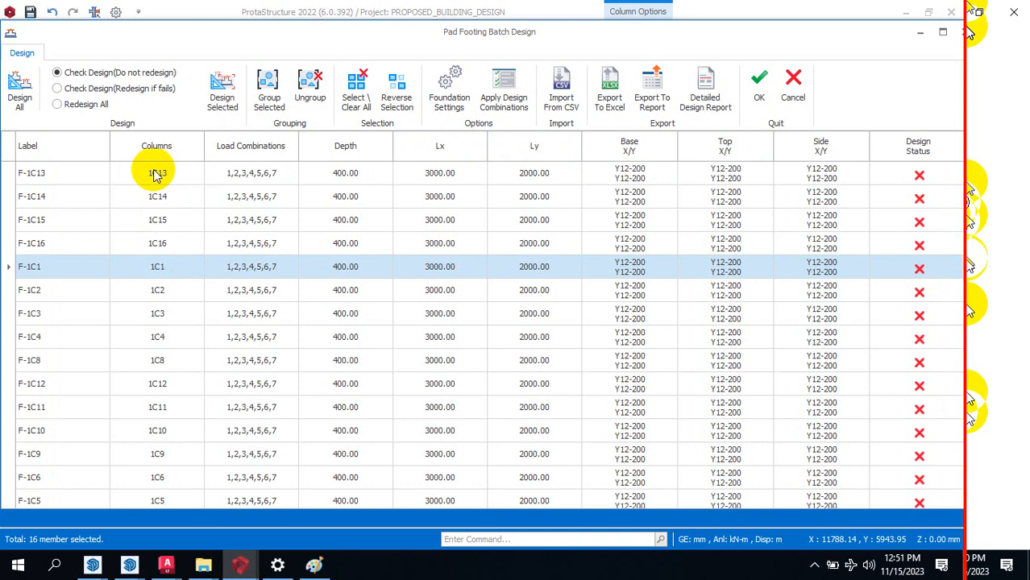
click(57, 103)
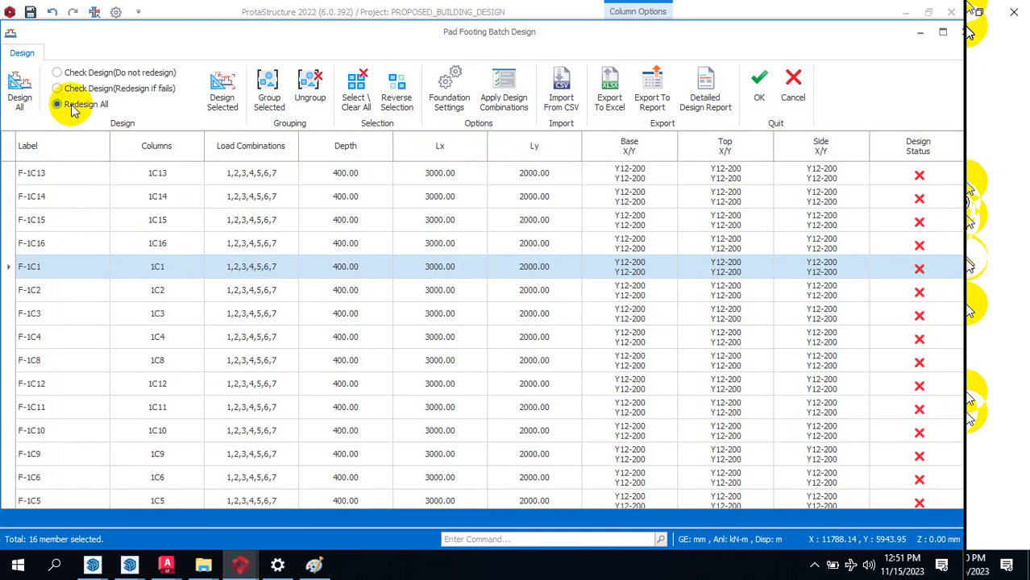
click(19, 88)
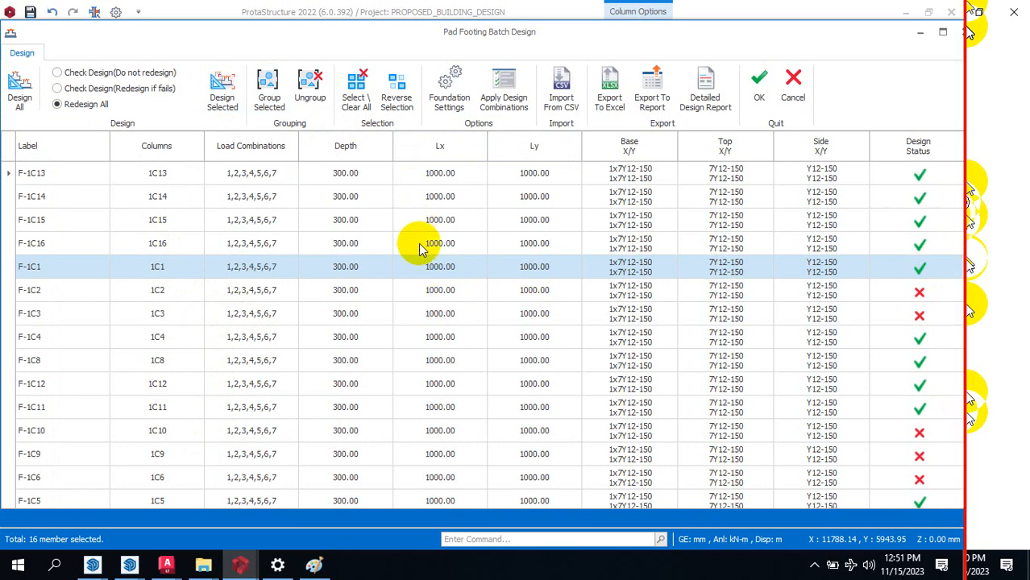
scroll(428, 224, down, 1)
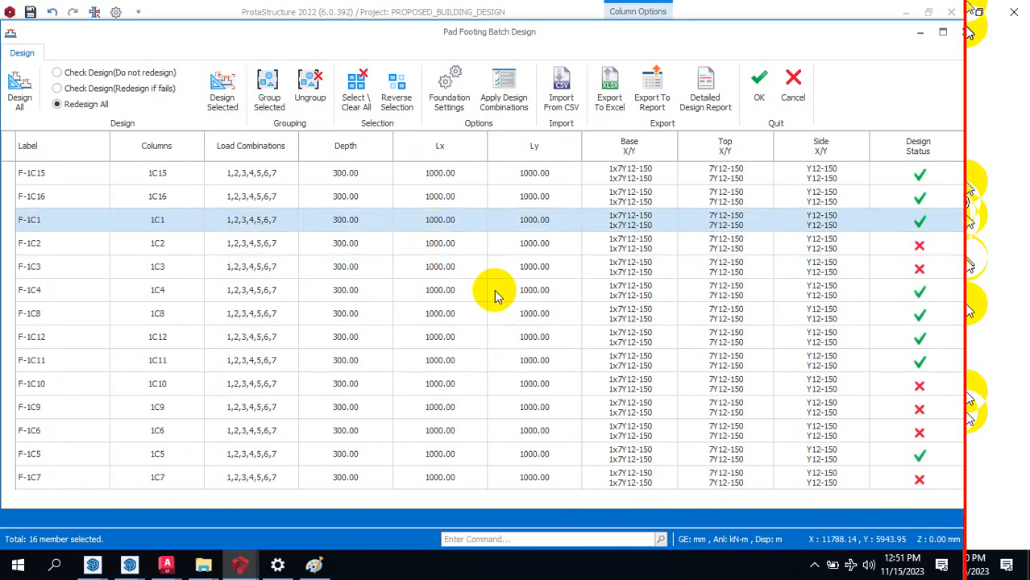
Step: Try to set the depth of pad footing F-1C15 to 400 mm directly in the footing table
double_click(368, 242)
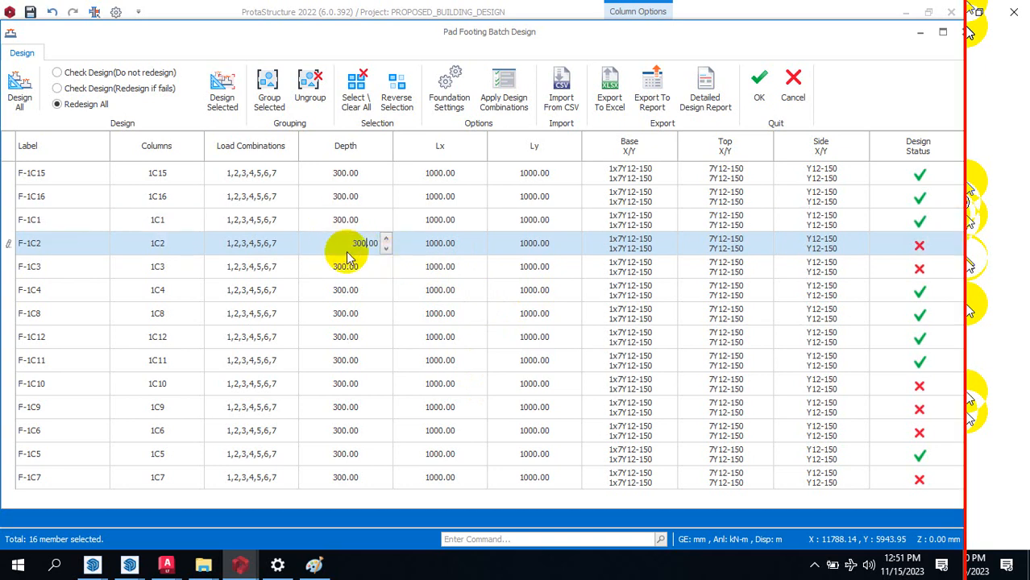
click(350, 216)
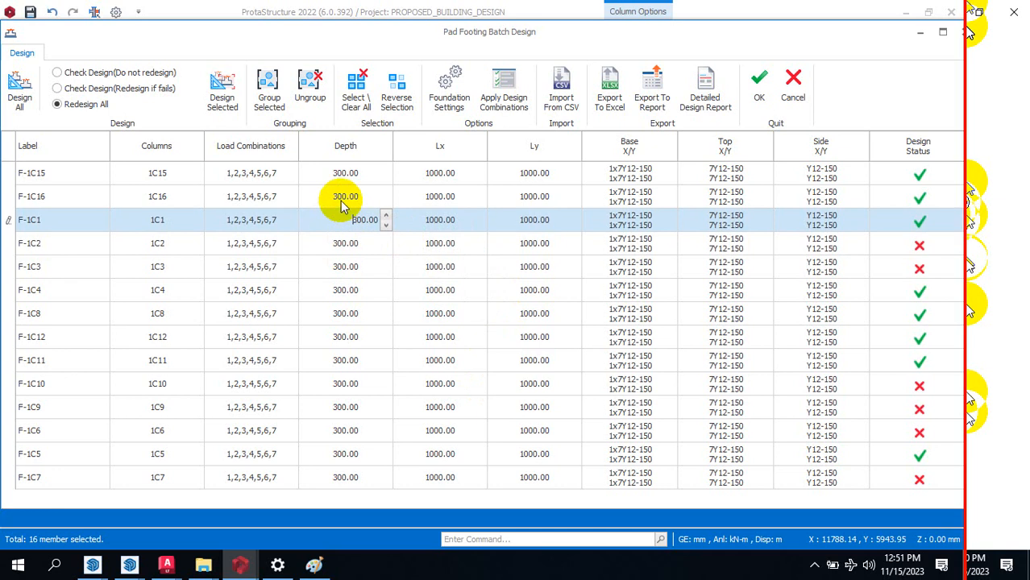
click(342, 194)
click(342, 173)
text(400)
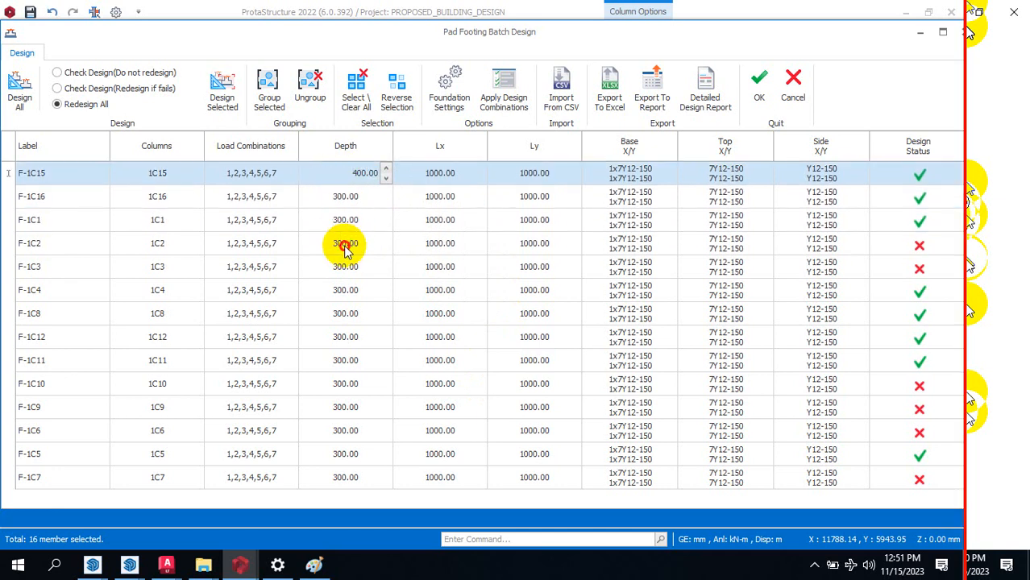
click(345, 244)
click(346, 266)
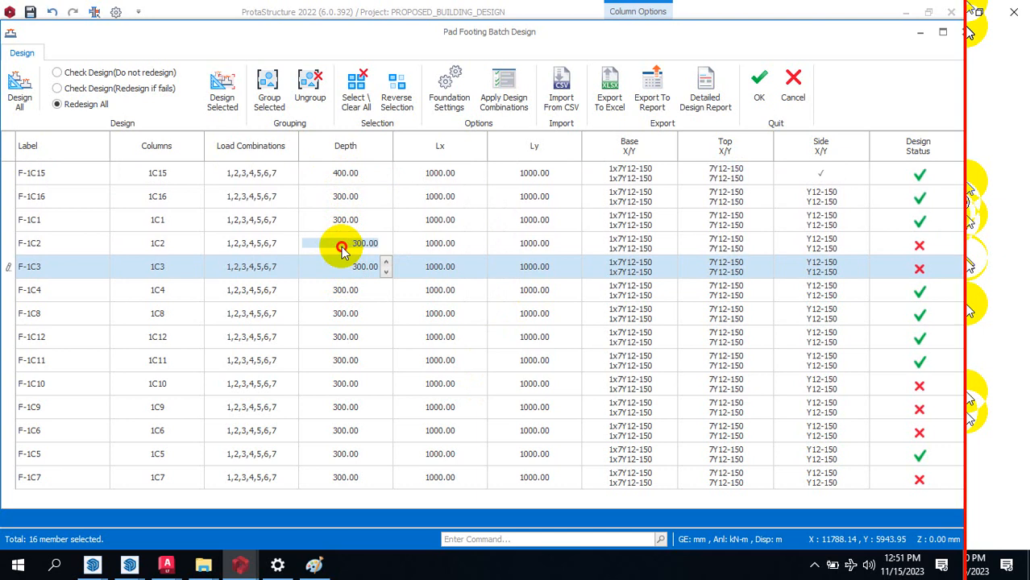
click(340, 244)
click(341, 271)
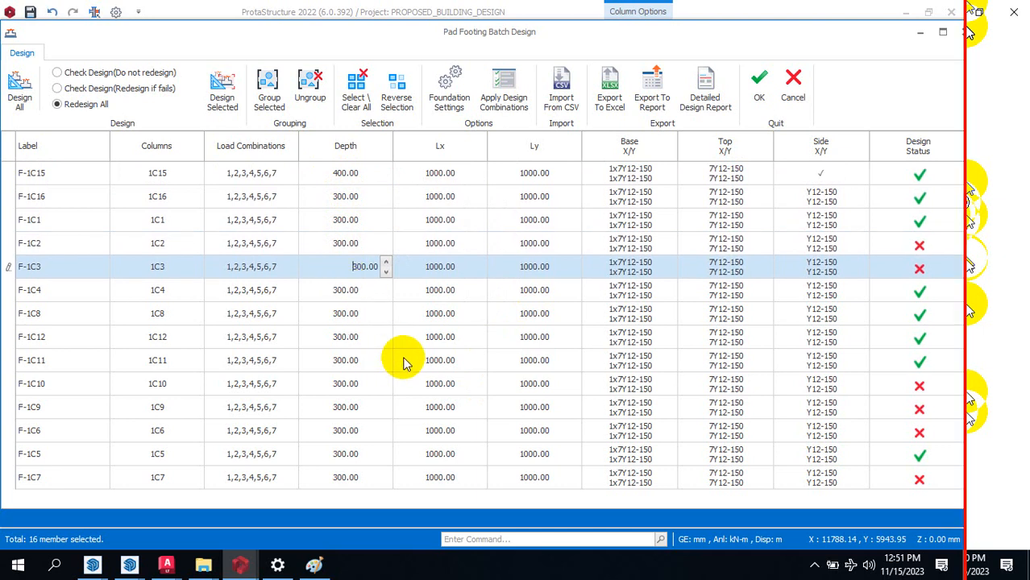
click(387, 337)
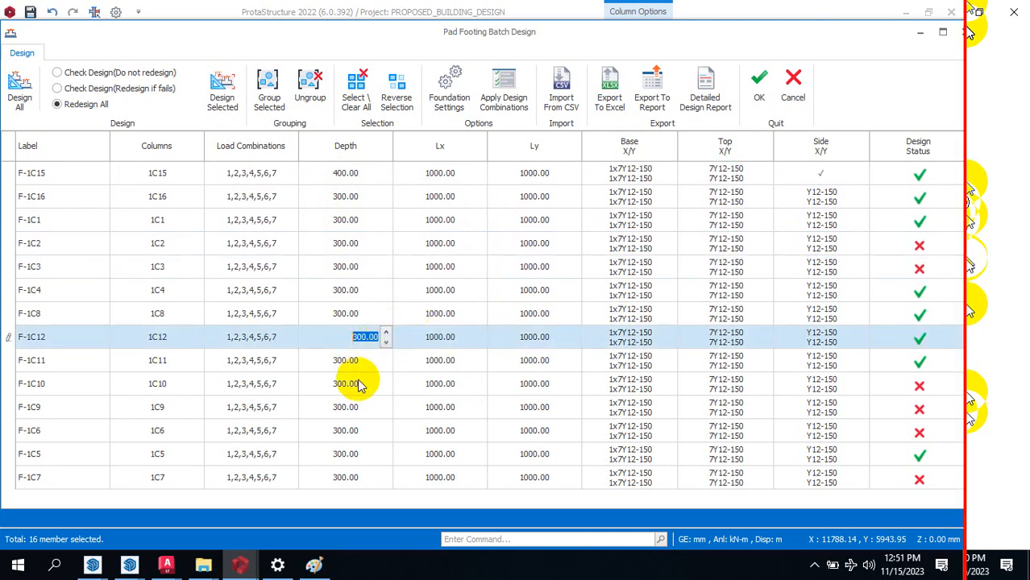
click(356, 384)
click(360, 430)
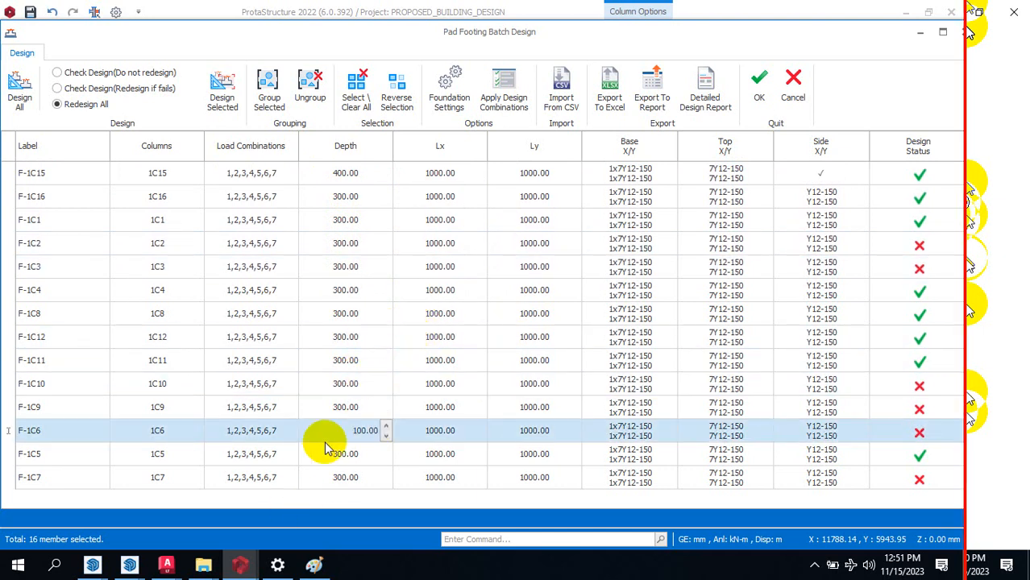
click(339, 482)
click(344, 462)
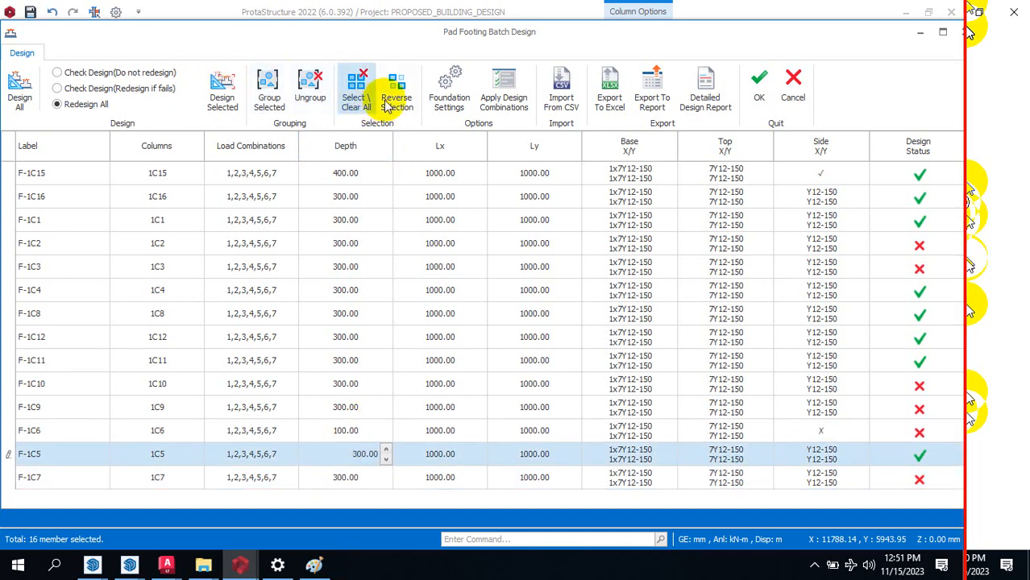
Step: Set the minimum pad base depth to 400 mm in the foundation settings, apply it and recheck the saved settings
click(463, 86)
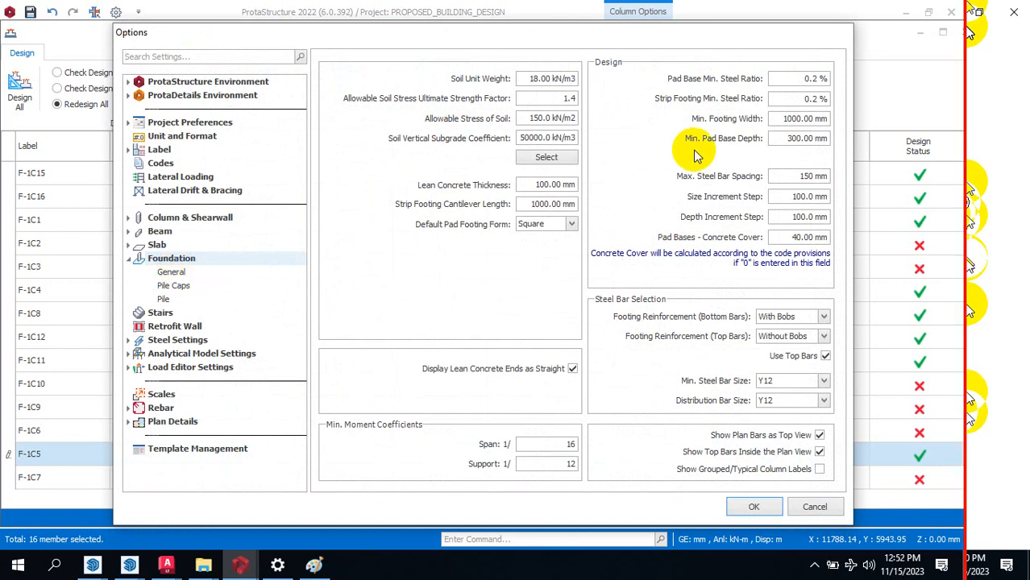
click(794, 139)
drag(793, 139, 645, 200)
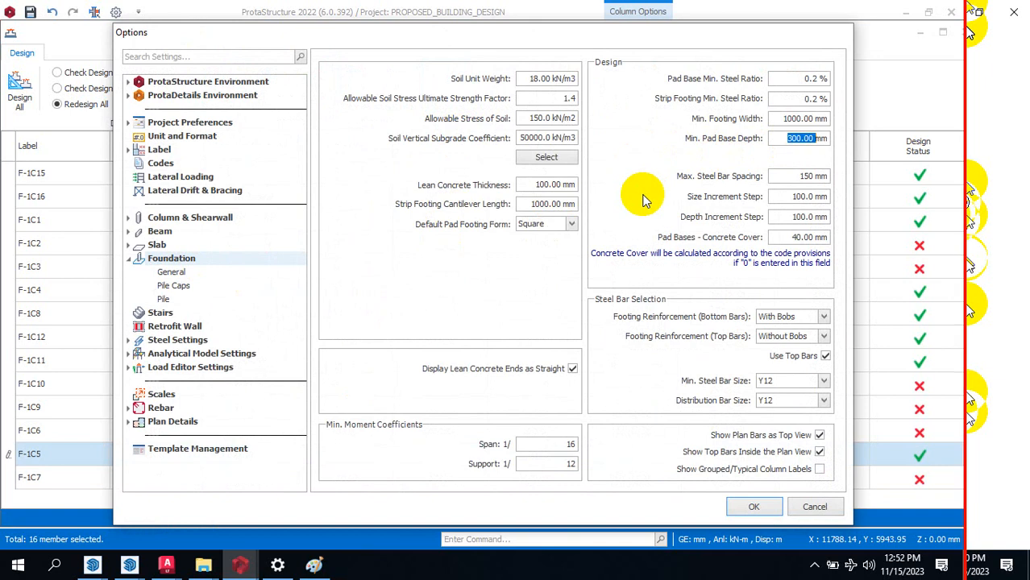
text(400)
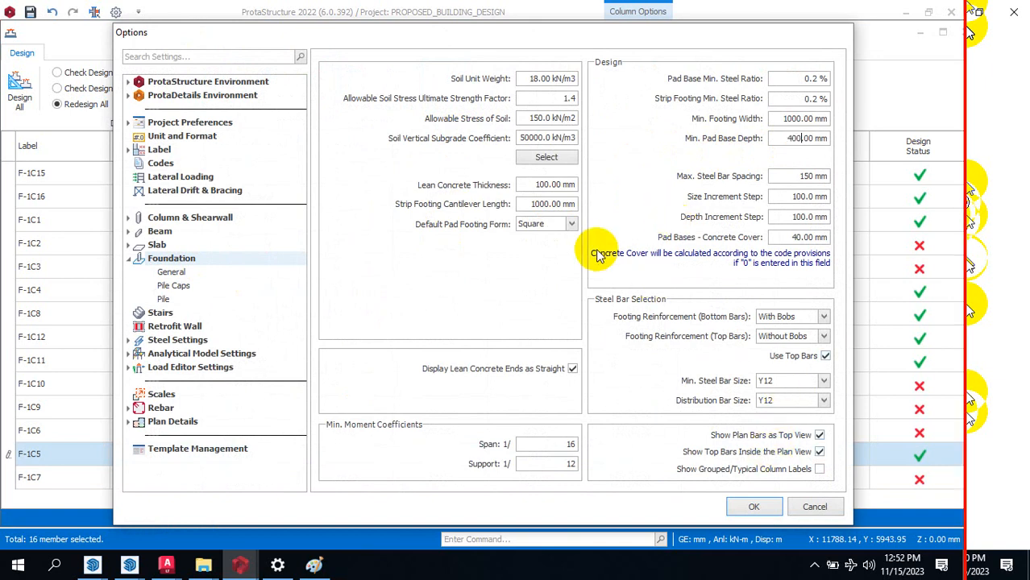
click(753, 508)
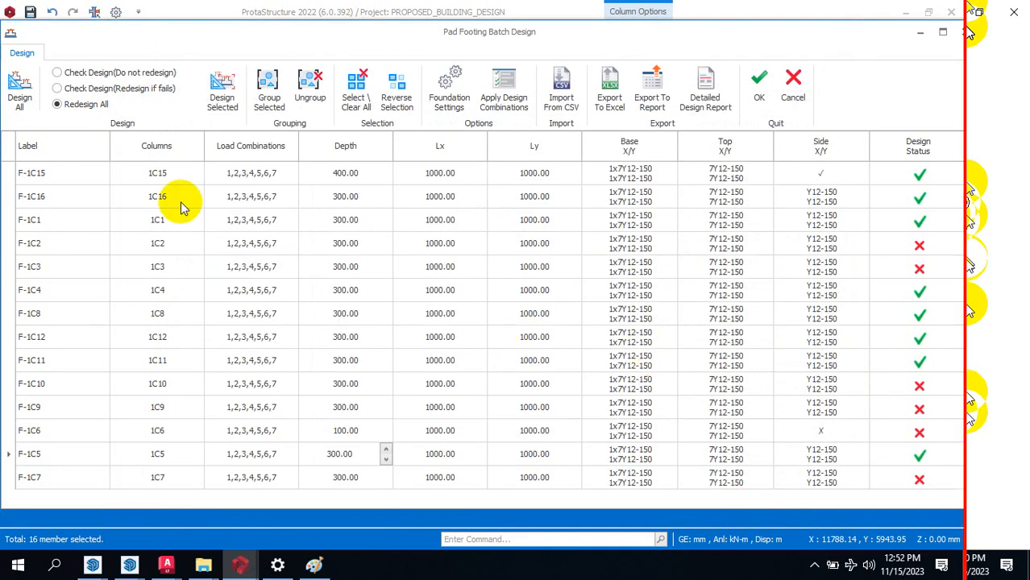
scroll(307, 206, up, 2)
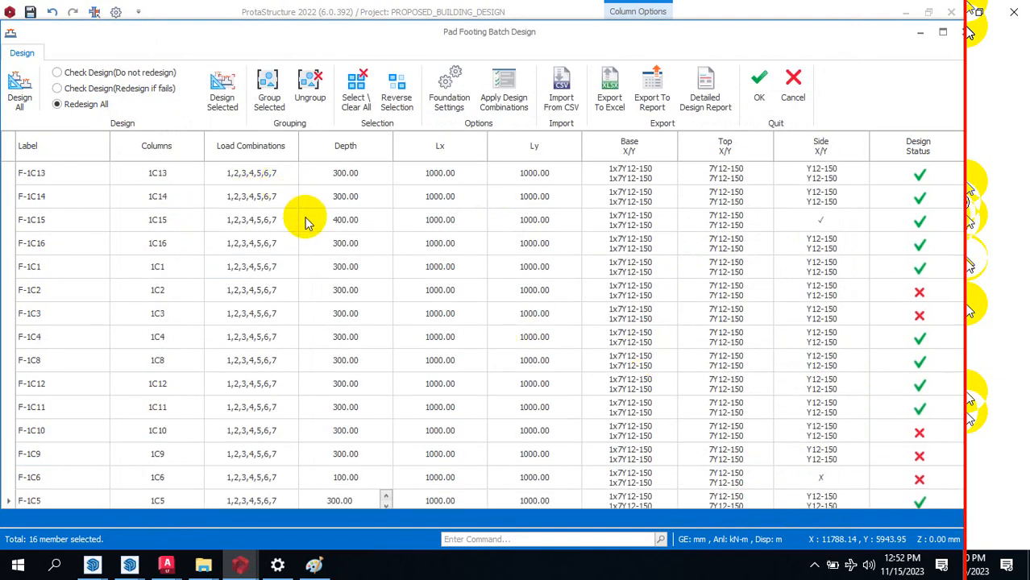
click(449, 91)
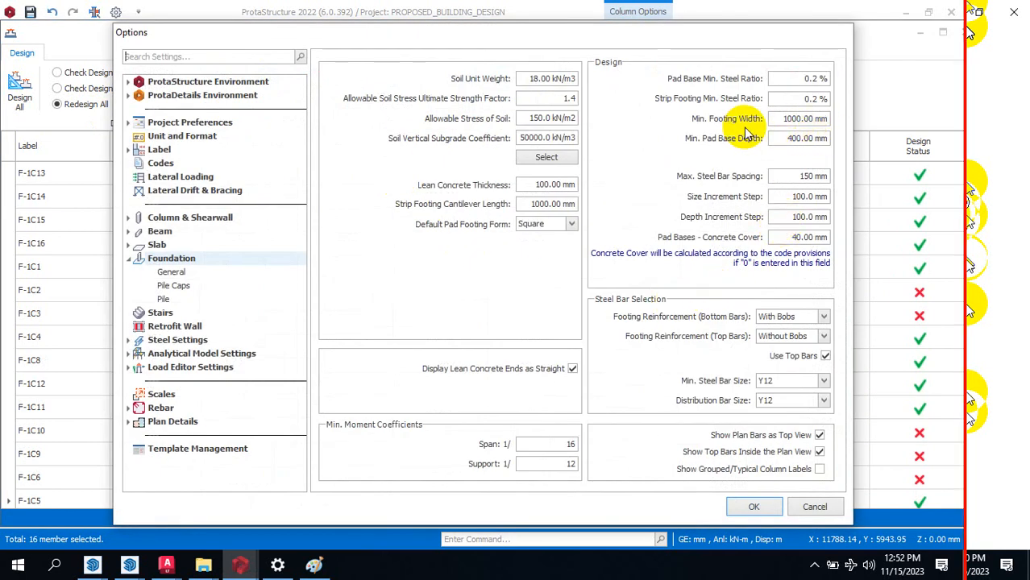
click(758, 505)
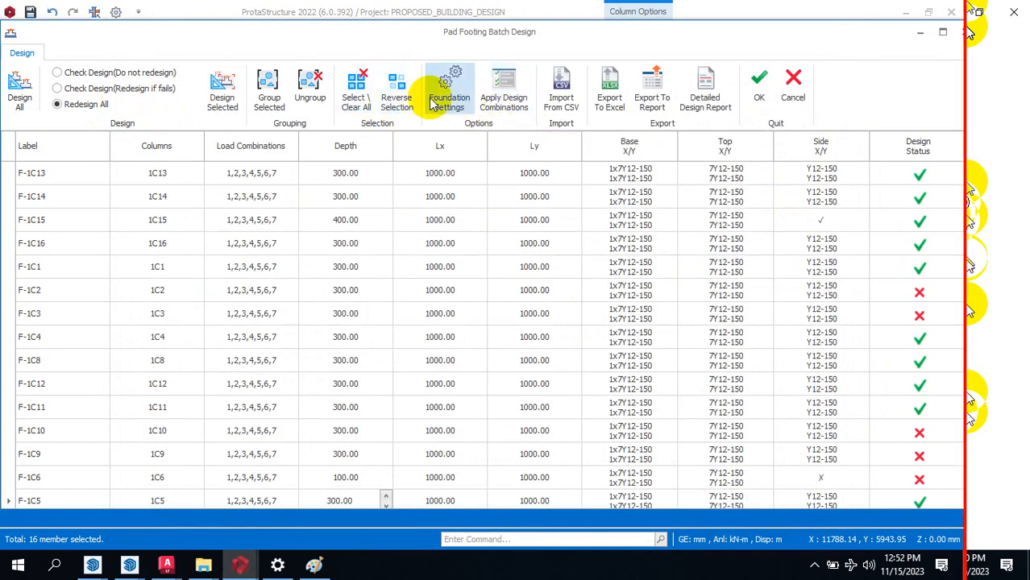
Step: Select all pad footings, redesign all of them and review their depths and design status
click(353, 93)
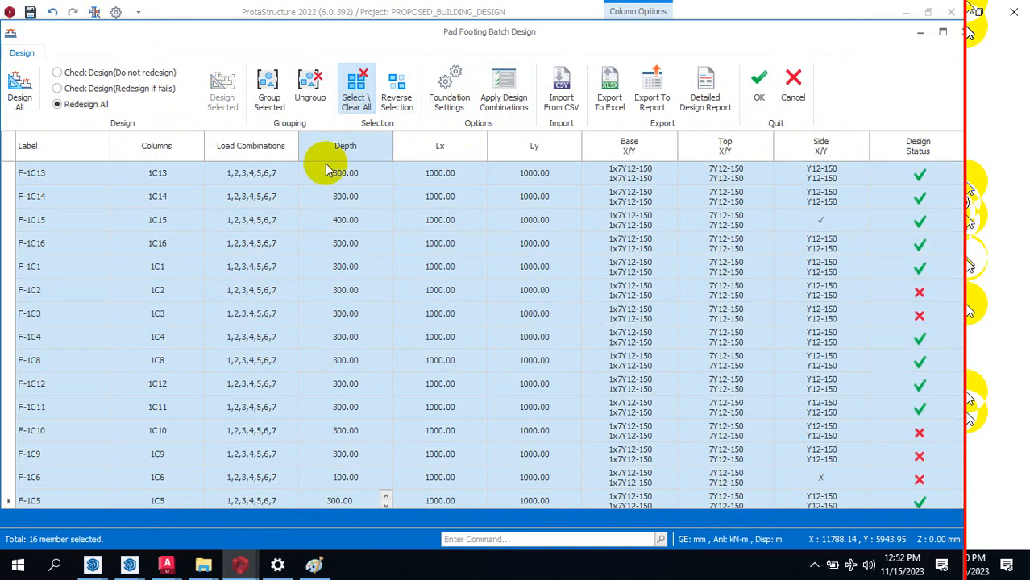
click(23, 81)
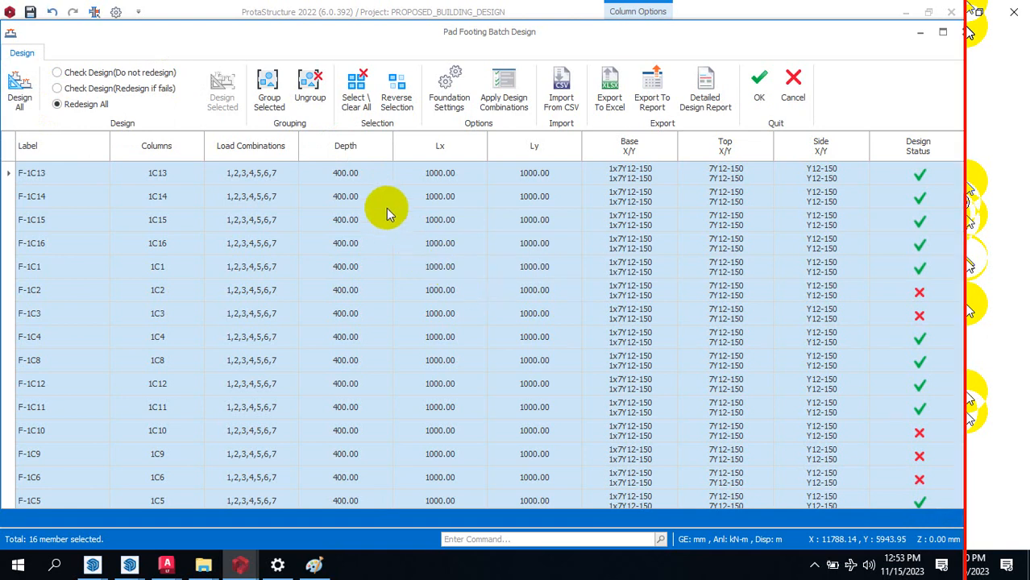
scroll(369, 219, down, 1)
scroll(403, 258, up, 1)
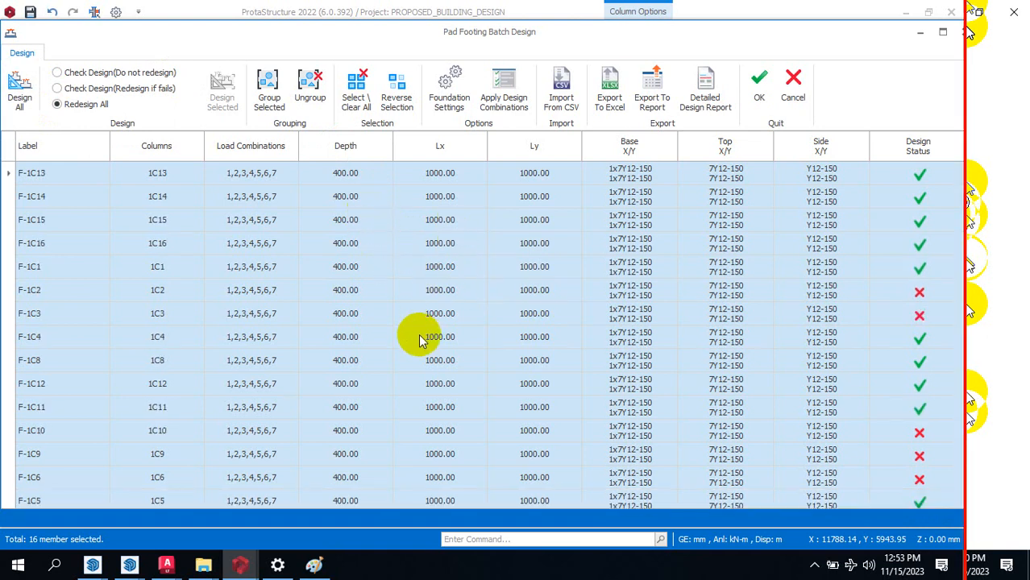
Step: Examine the footing depths and Lx values in the table and the general foundation settings, leaving the settings unchanged
click(384, 408)
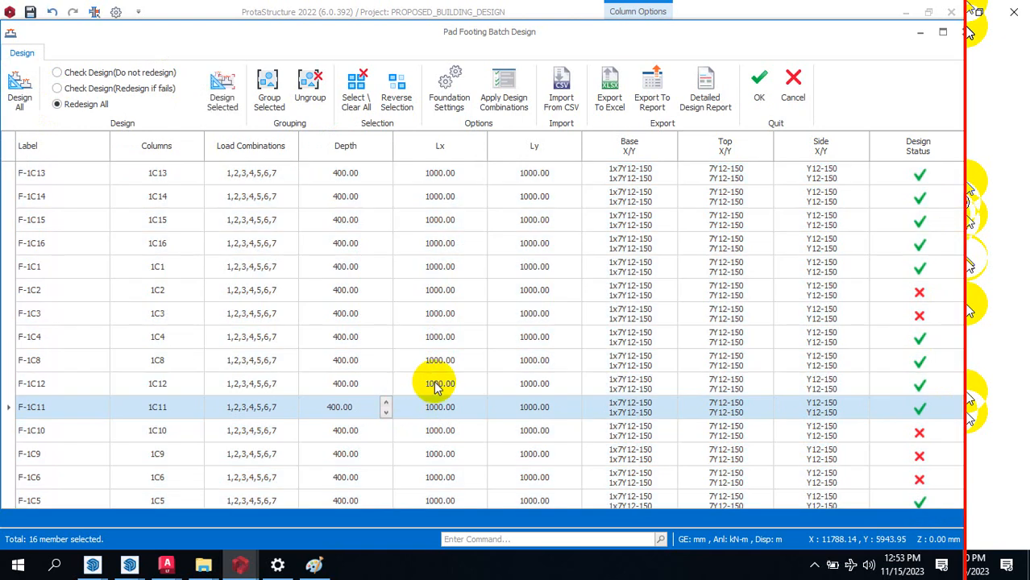
click(361, 315)
click(436, 290)
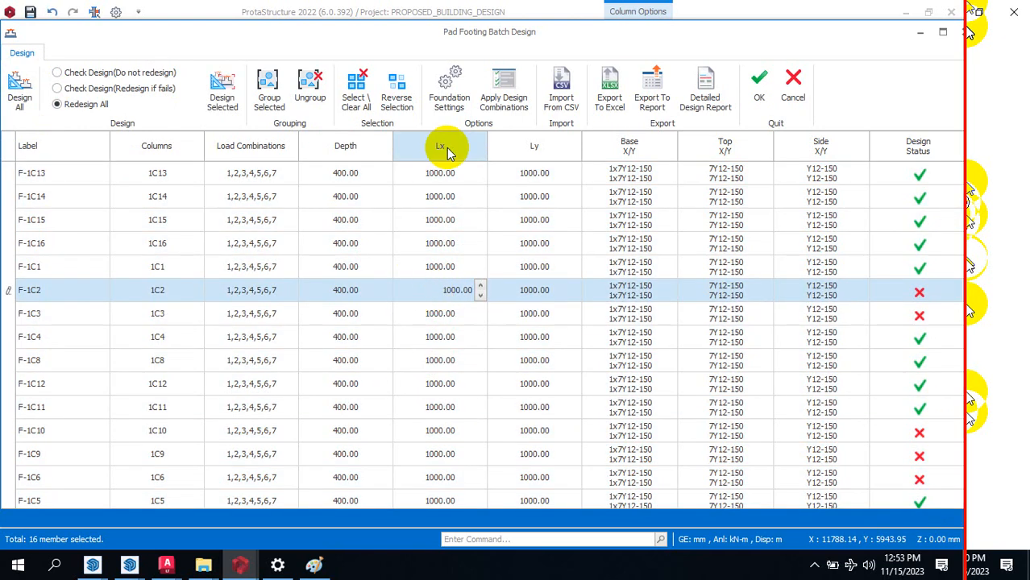
click(446, 83)
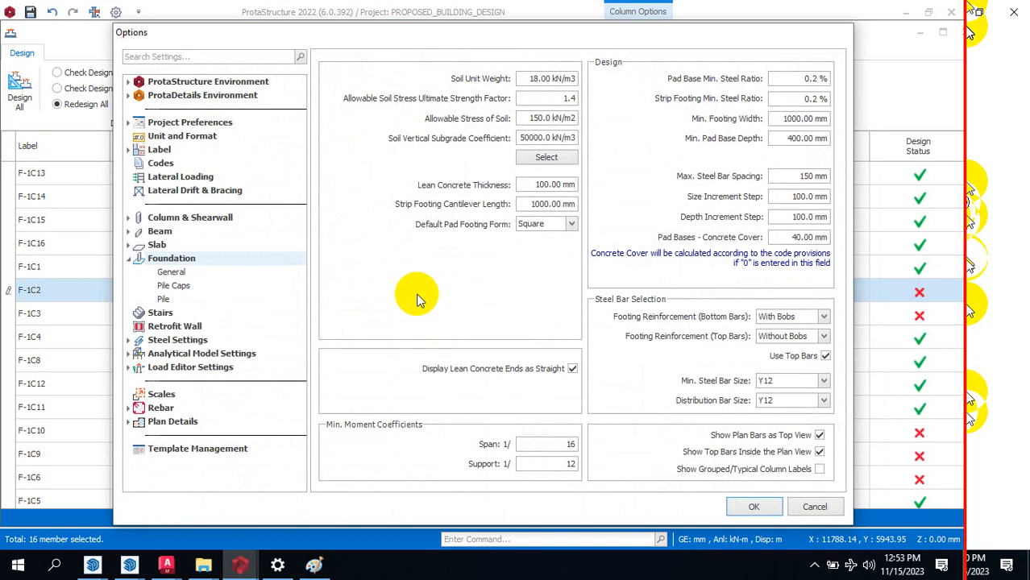
click(171, 272)
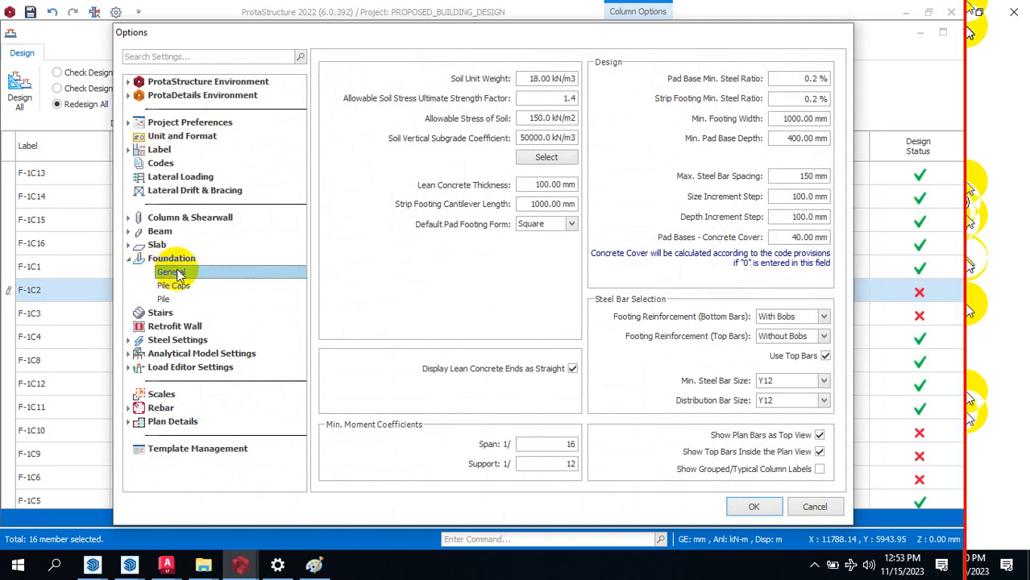
click(806, 504)
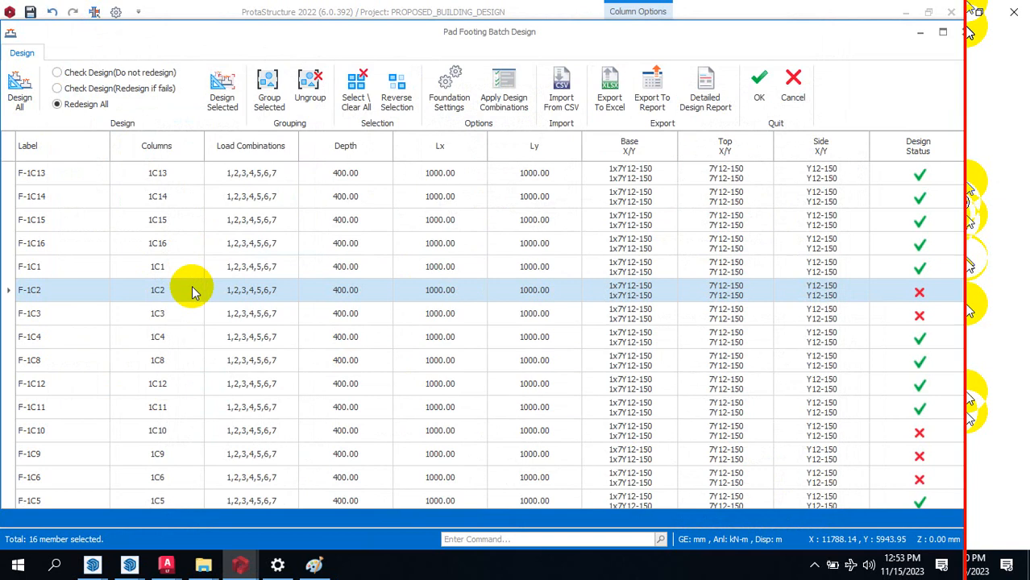
Step: Open the details of pad footing F-1C2 to examine its geometry and design checks, and close them
click(38, 295)
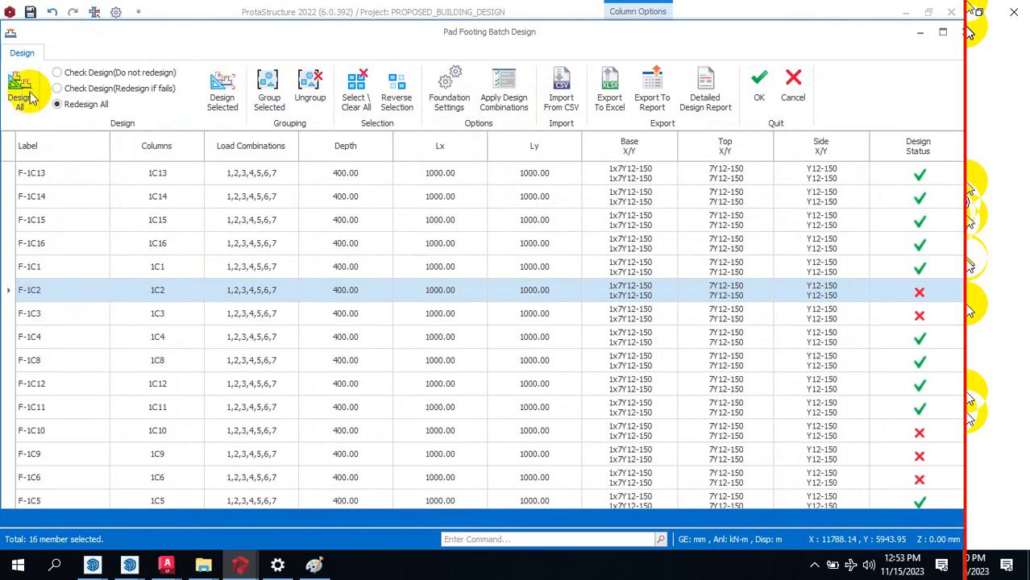
double_click(421, 292)
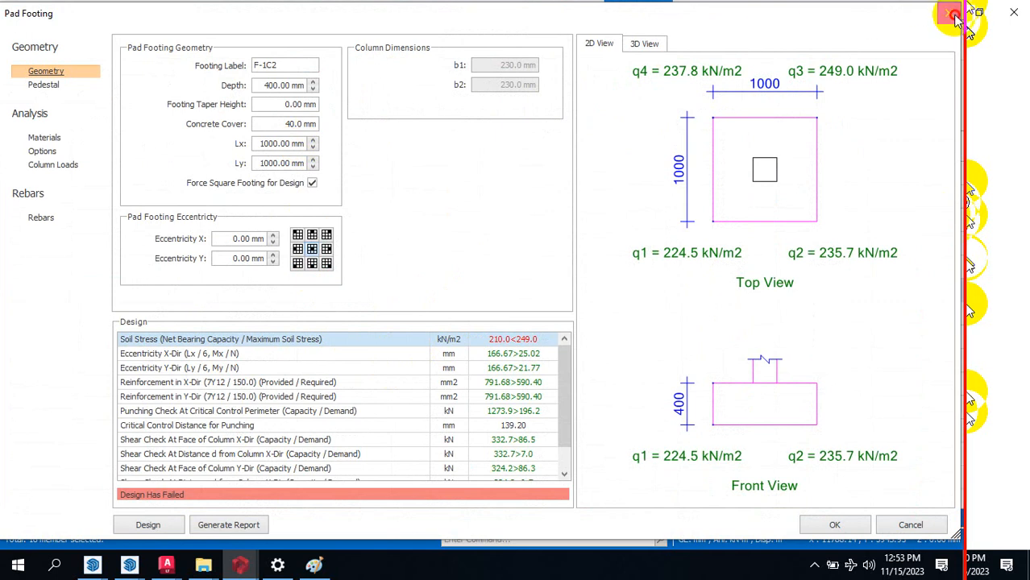
click(953, 16)
click(390, 293)
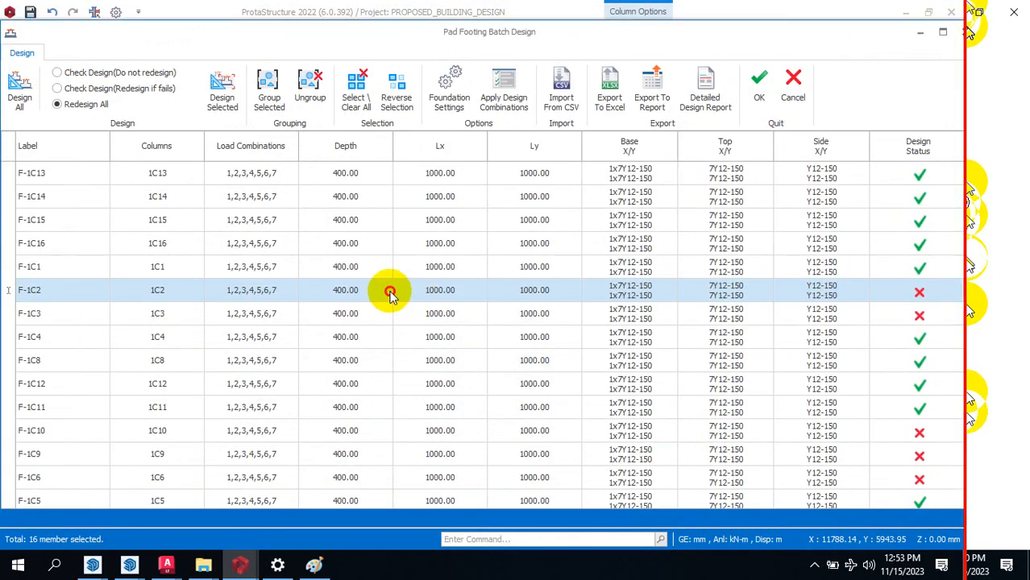
click(350, 290)
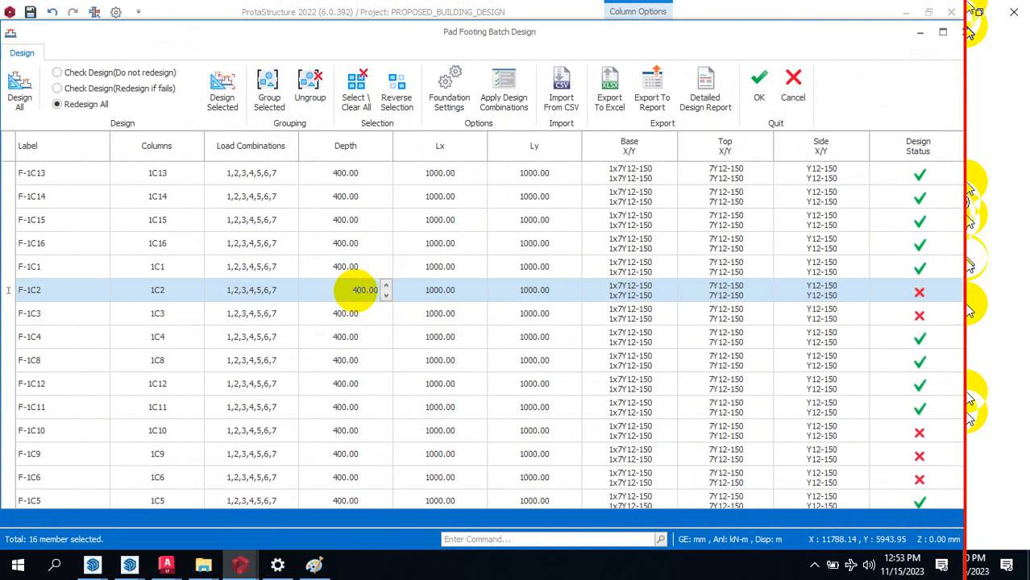
click(457, 294)
click(546, 292)
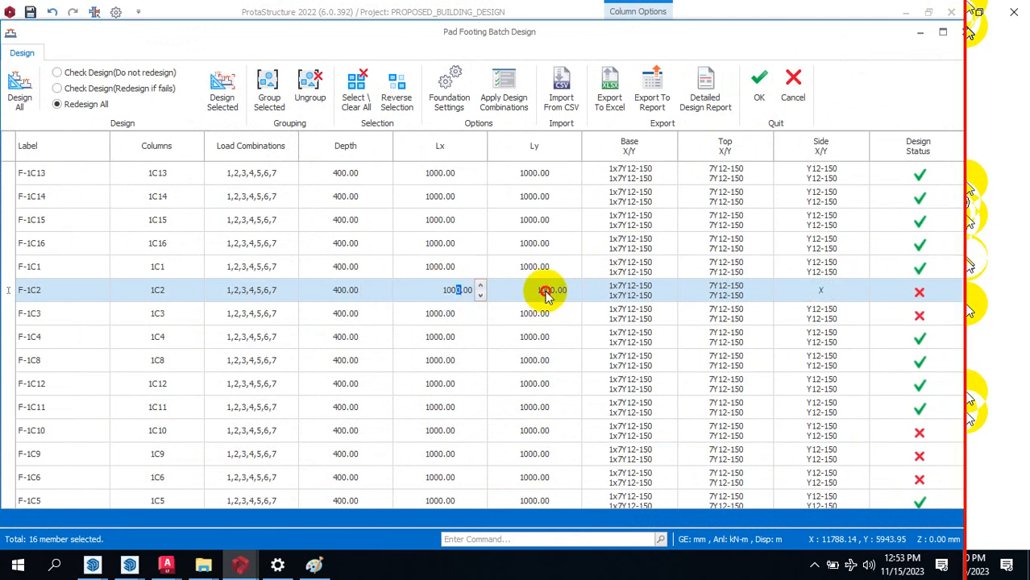
click(55, 289)
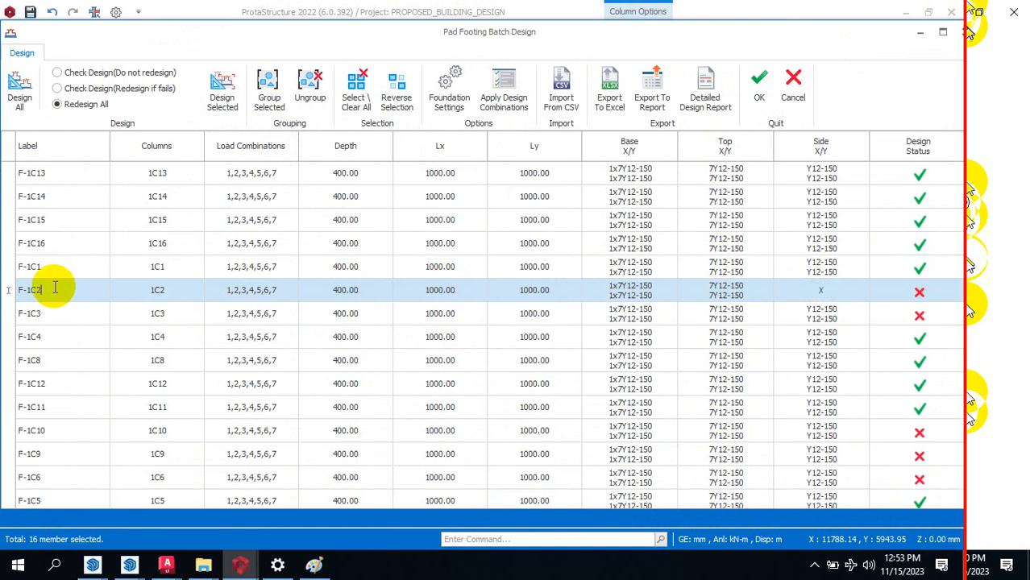
click(62, 290)
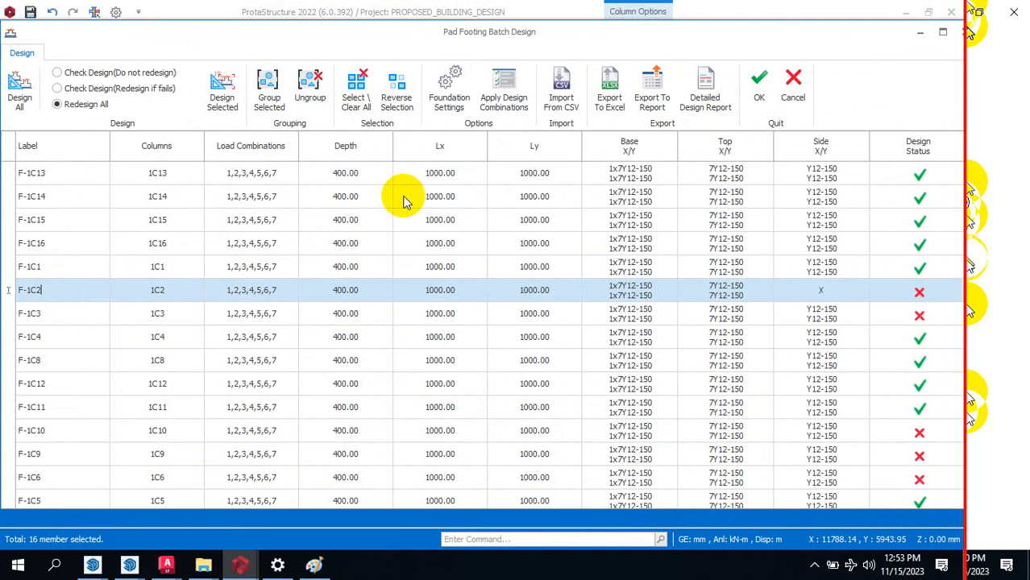
click(75, 298)
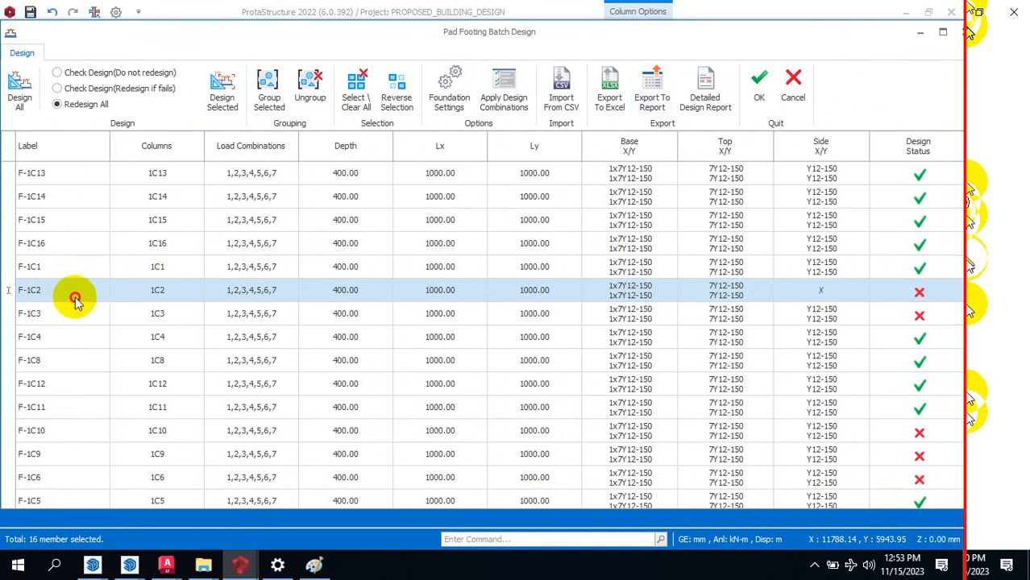
Step: Reopen the details of pad footing F-1C2, examine its design checks and set its Lx and Ly to 1200 mm
click(121, 295)
double_click(121, 294)
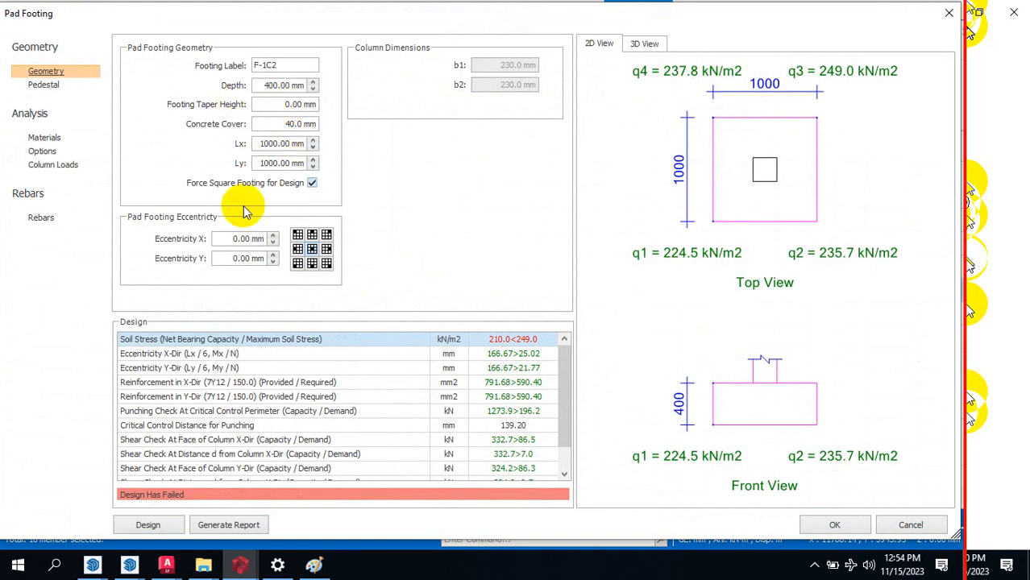
drag(567, 369, 573, 329)
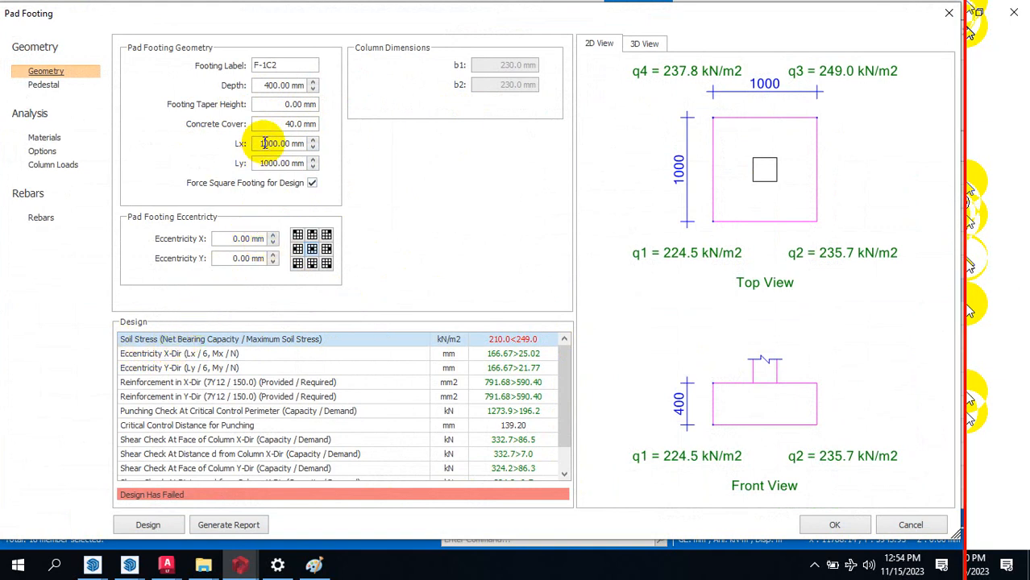
text(200)
click(264, 163)
double_click(264, 164)
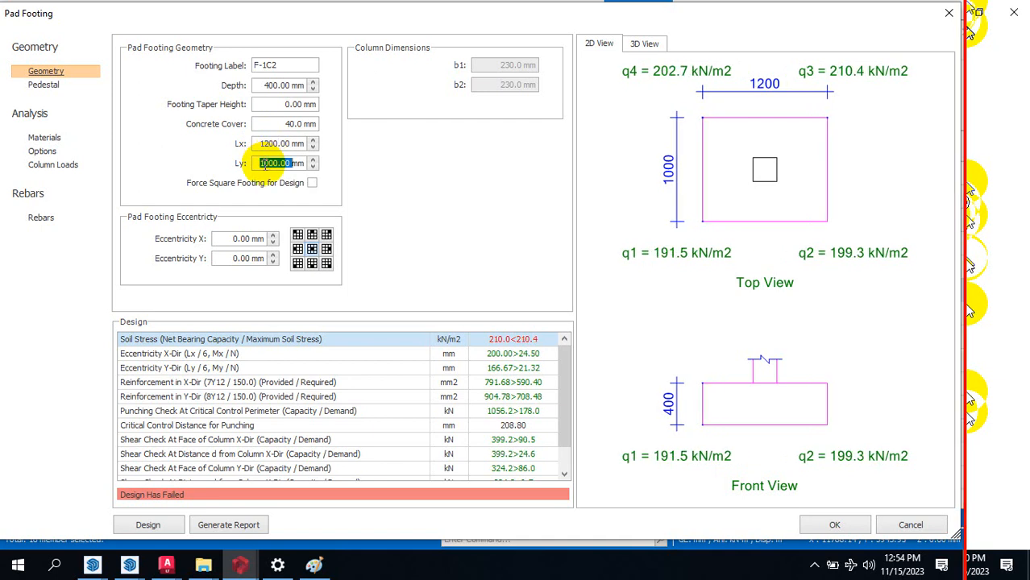
text(12)
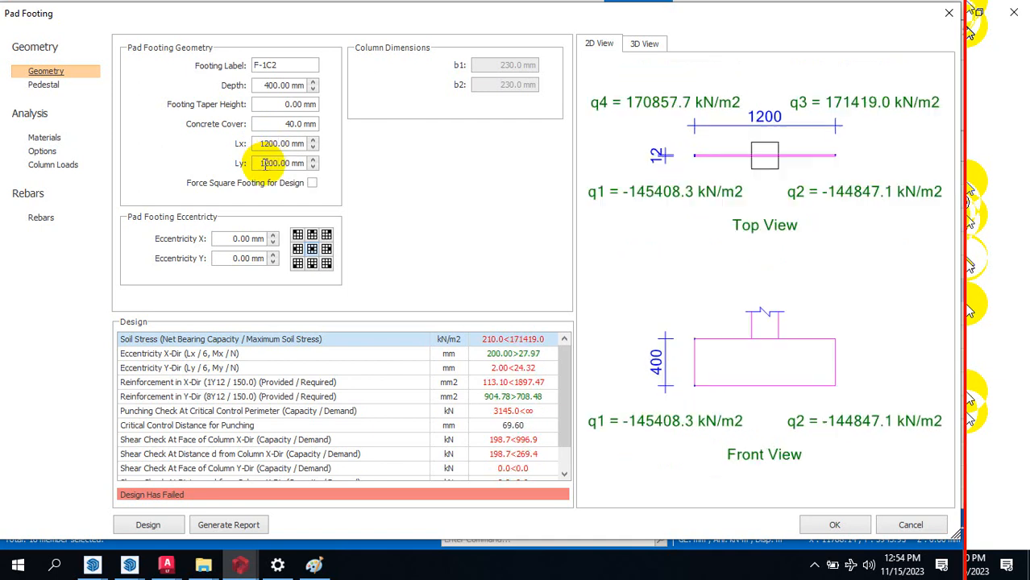
Step: Complete the 1200 mm Ly entry for pad footing F-1C2 and accept the footing's changes
text(00)
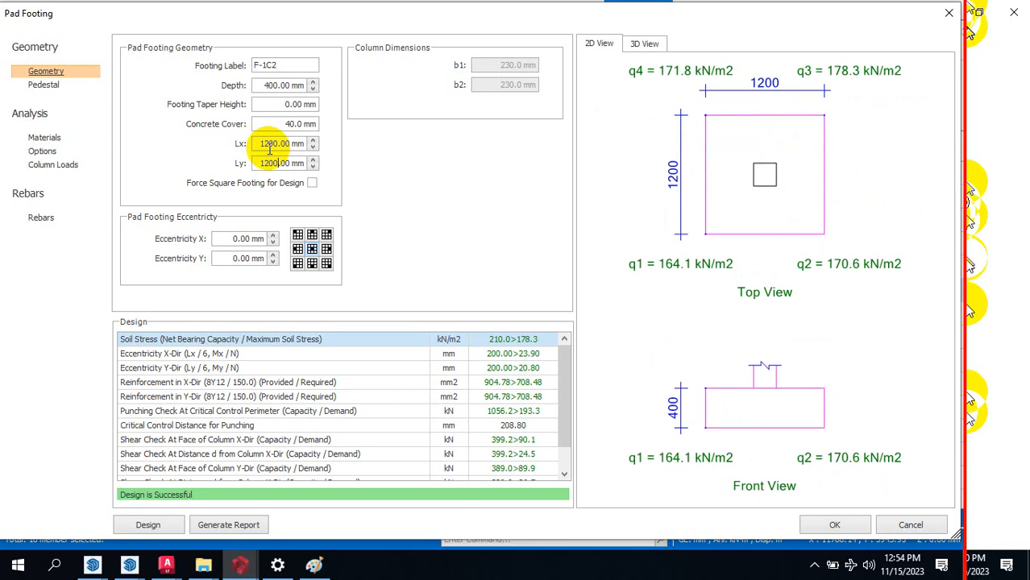
click(836, 525)
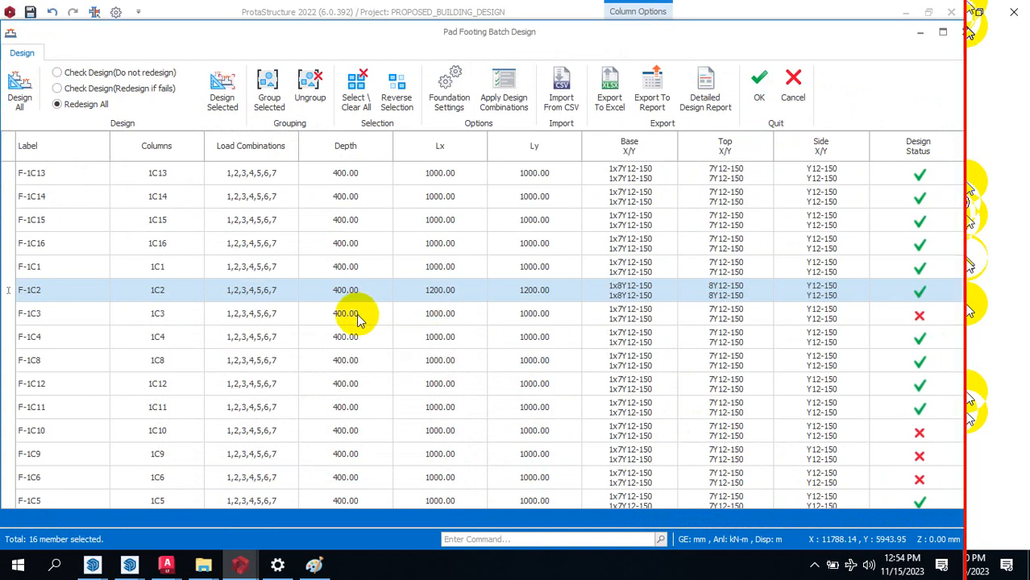
Step: Open the details of pad footing F-1C3, set its Lx and Ly to 1200 mm and accept the changes
click(81, 317)
double_click(82, 315)
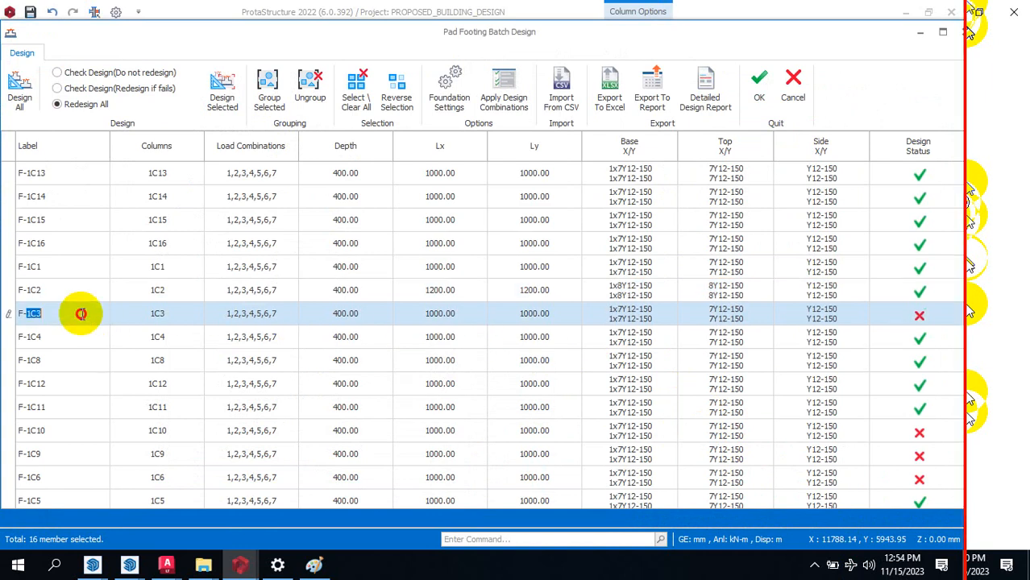
double_click(124, 319)
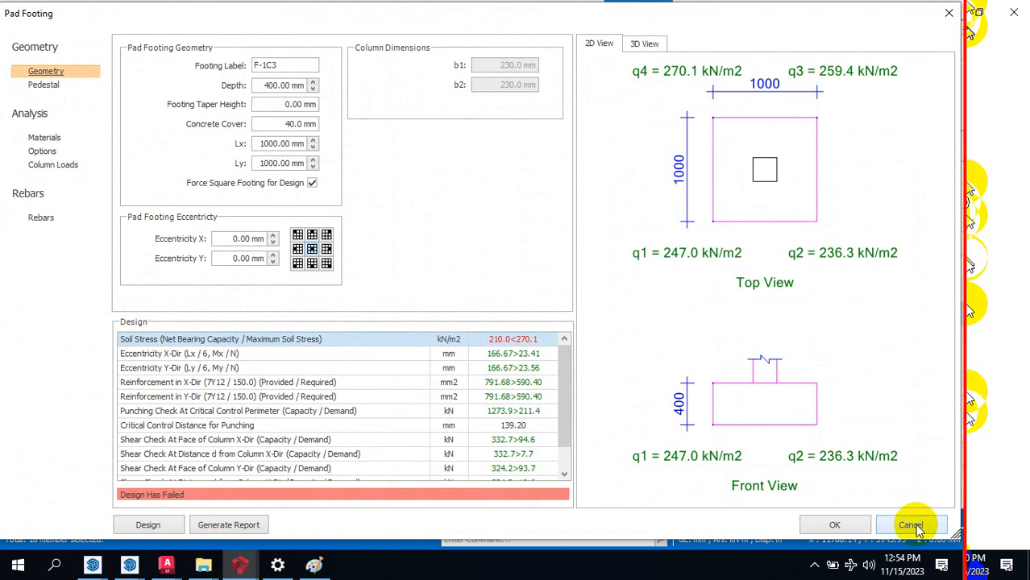
click(266, 145)
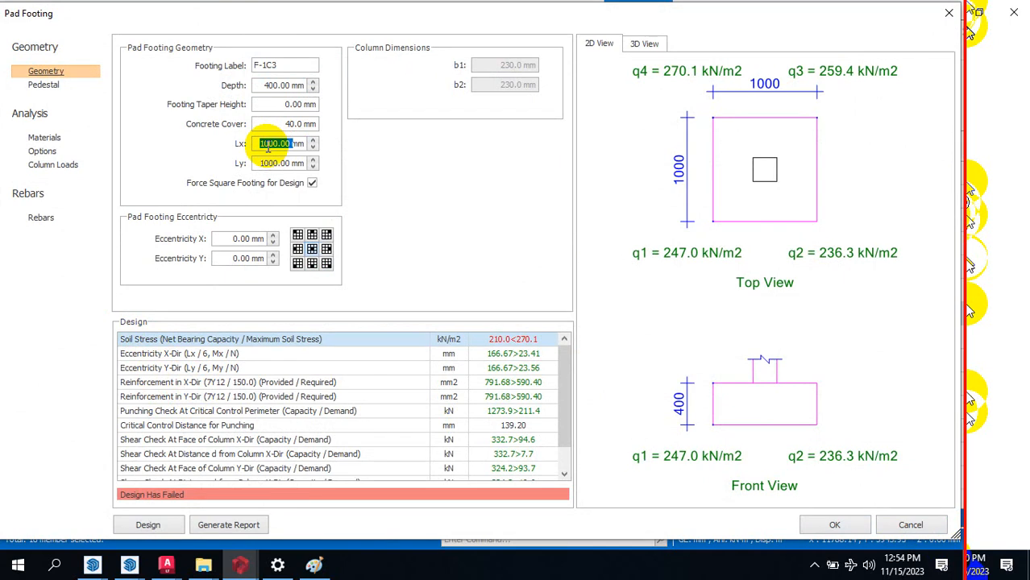
text(1200)
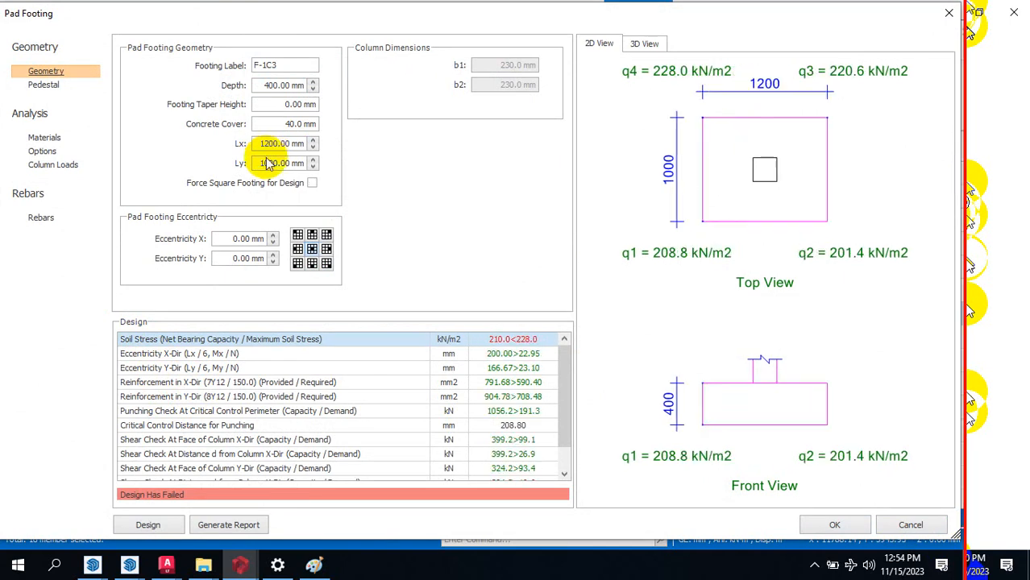
double_click(268, 161)
text(1200.0)
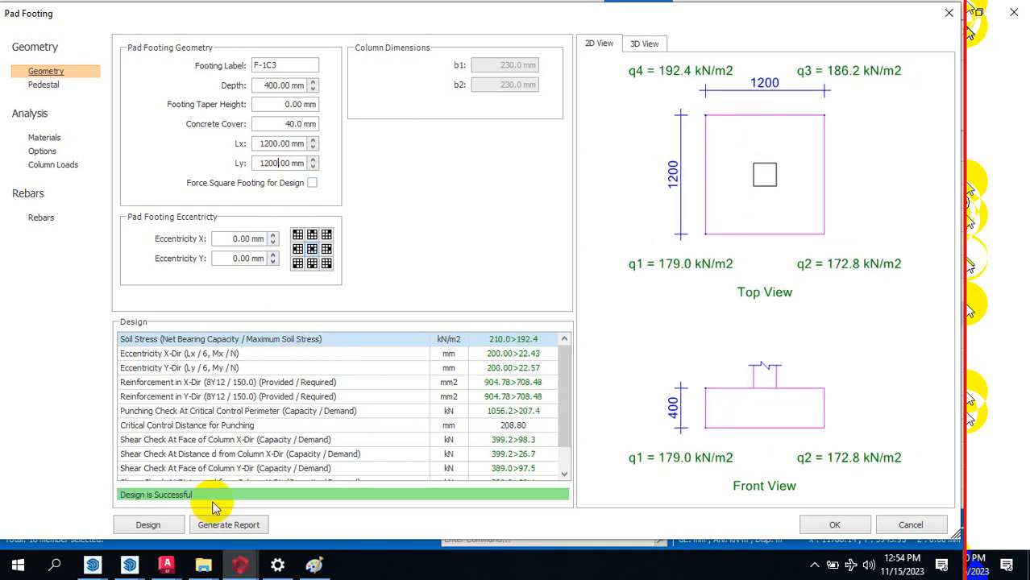
click(835, 525)
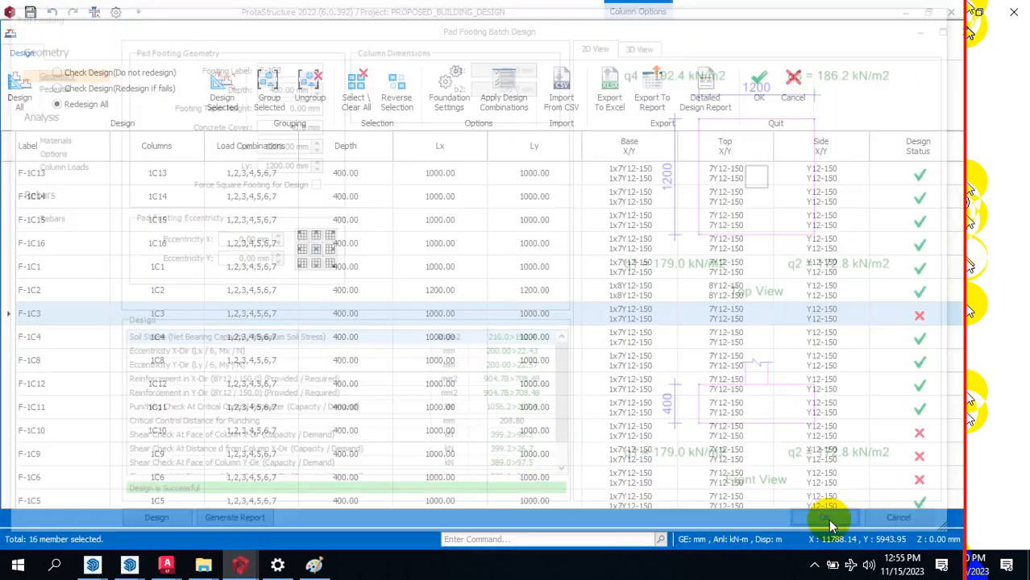
Step: Open the details of pad footing F-1C10 from the batch design table
scroll(468, 323, down, 2)
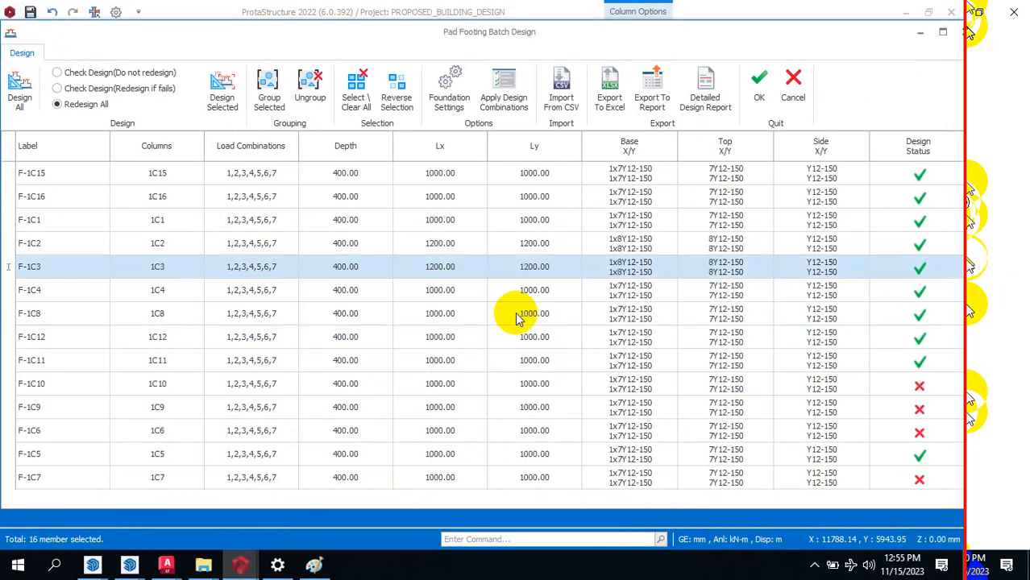
scroll(527, 299, up, 1)
scroll(516, 306, down, 1)
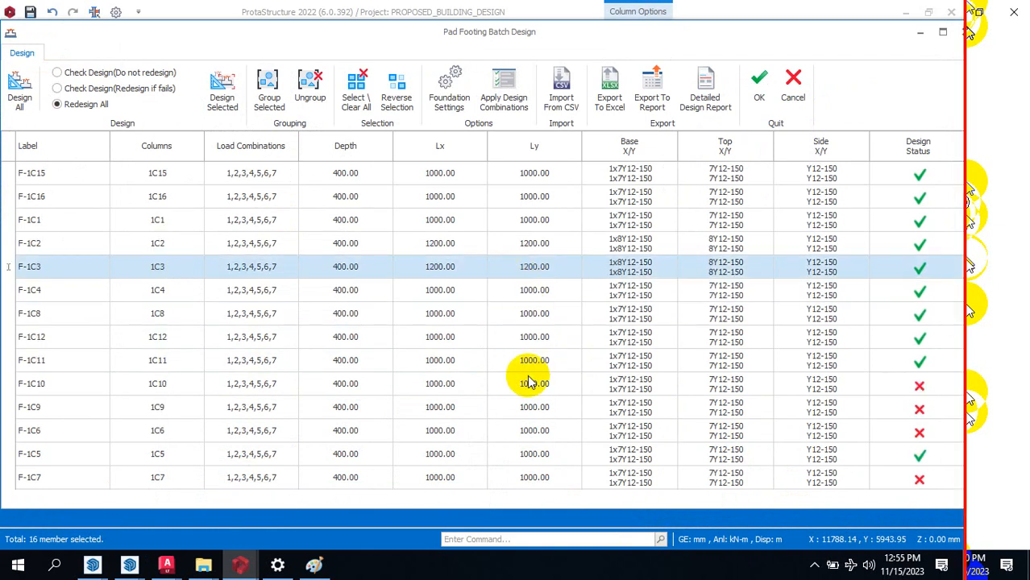
click(444, 387)
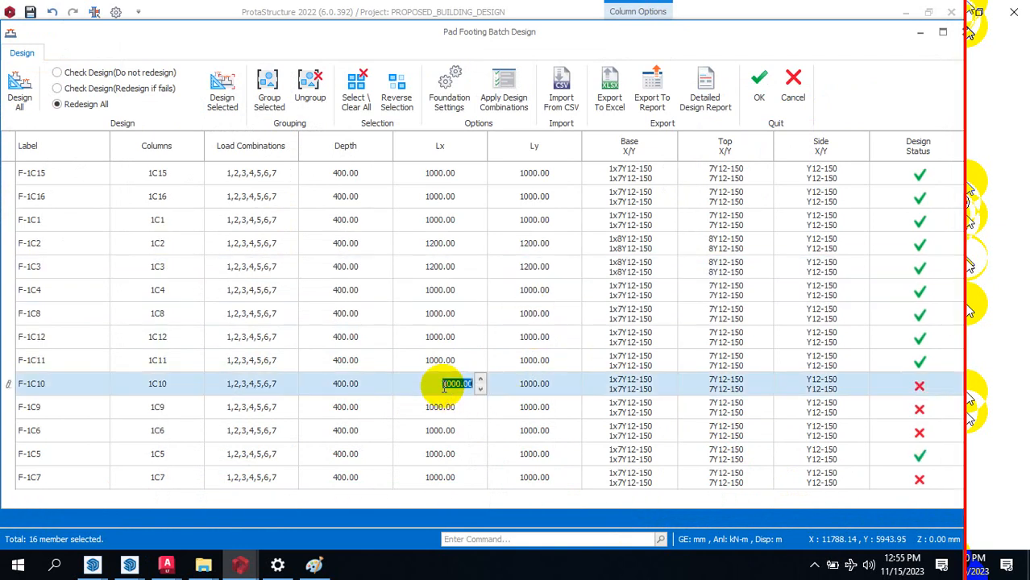
double_click(77, 385)
click(77, 386)
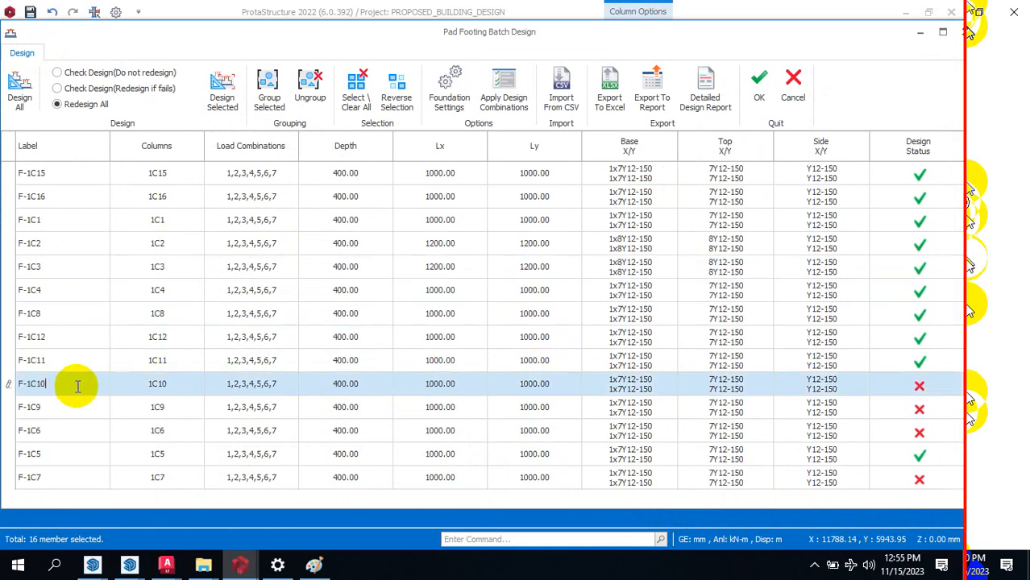
double_click(77, 385)
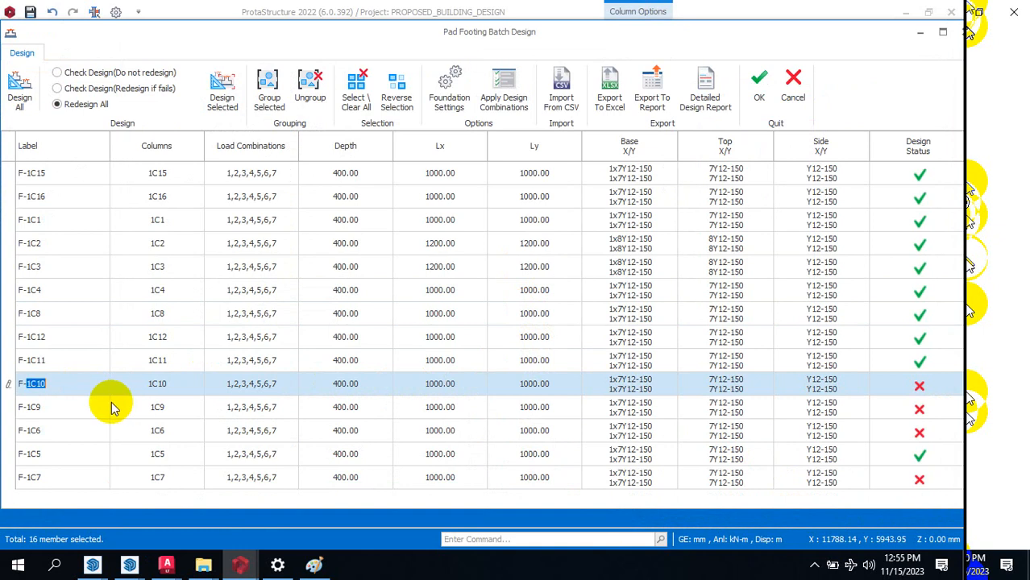
click(9, 384)
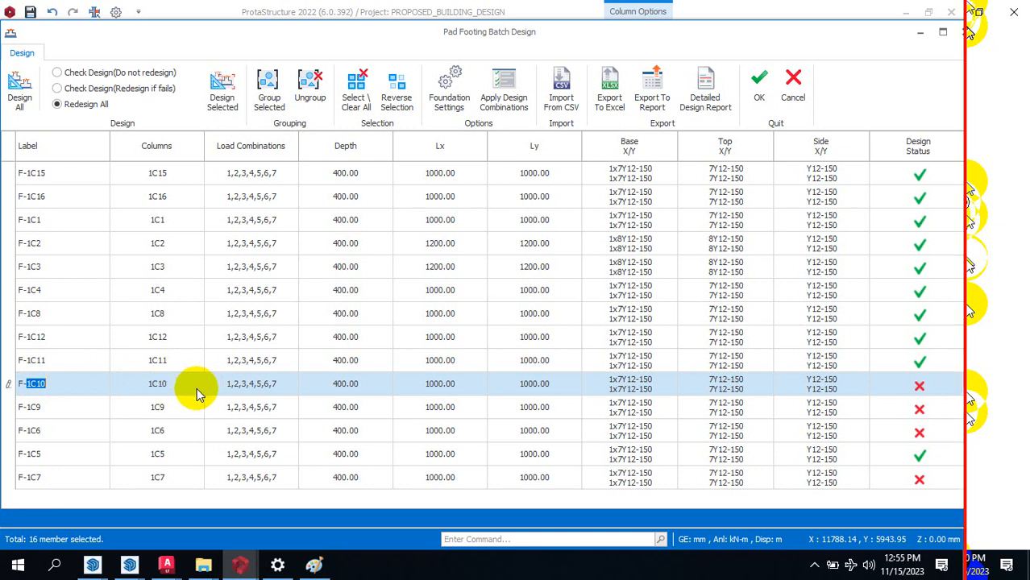
click(178, 385)
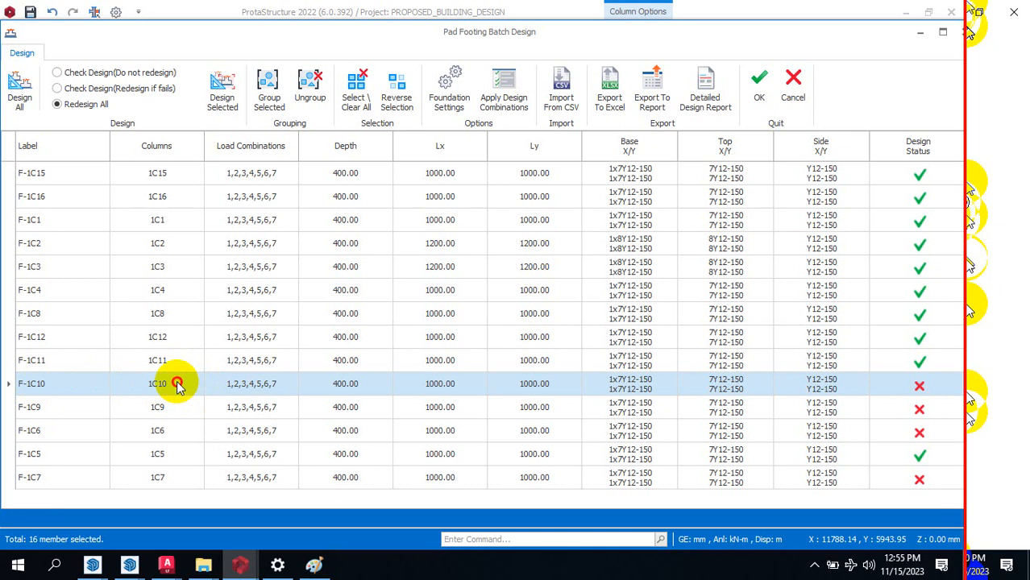
double_click(177, 385)
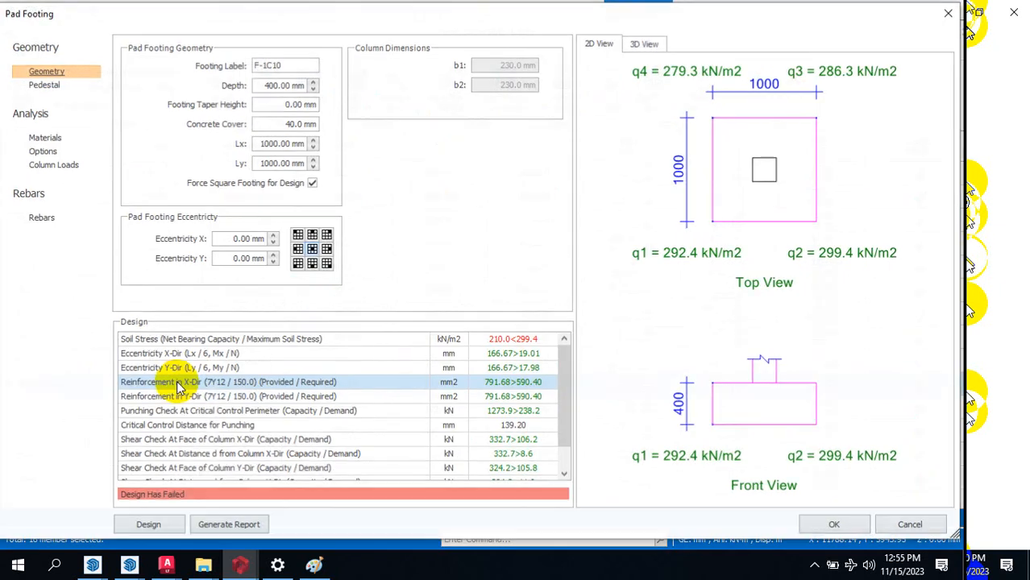
Step: Try 1200 mm for both Lx and Ly of footing F-1C10 and review its design checks
double_click(268, 142)
text(1100)
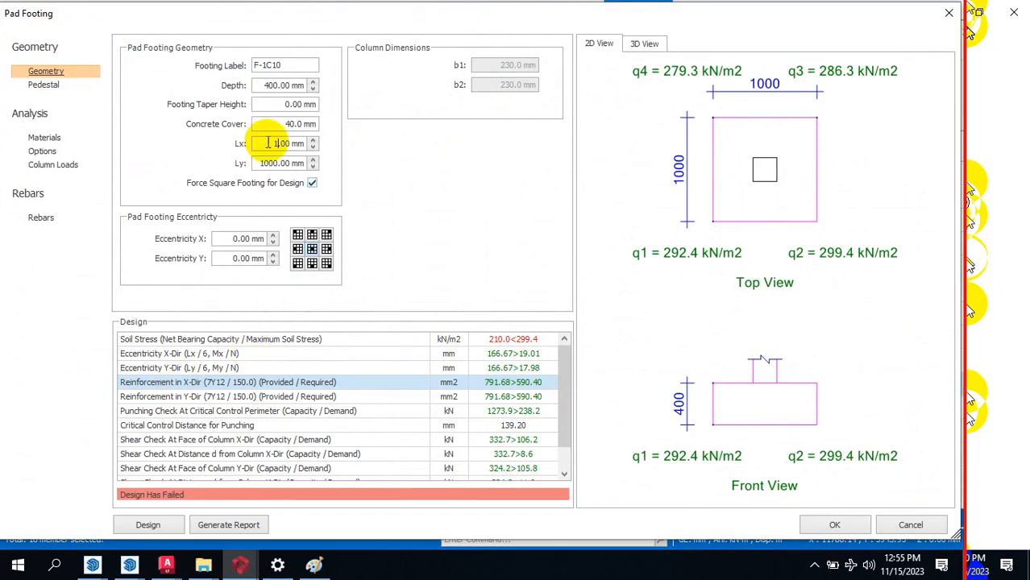
double_click(268, 164)
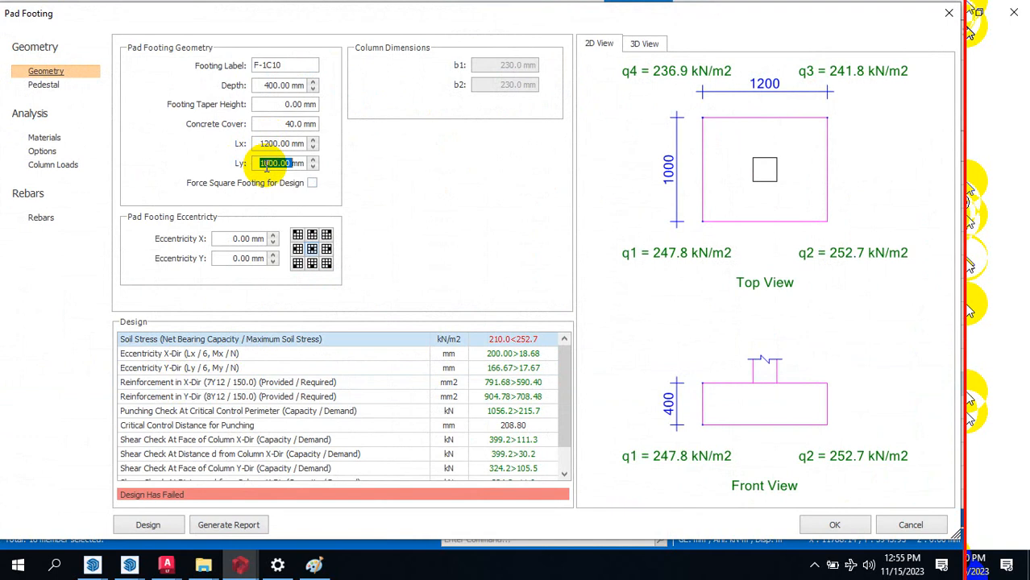
text(1200)
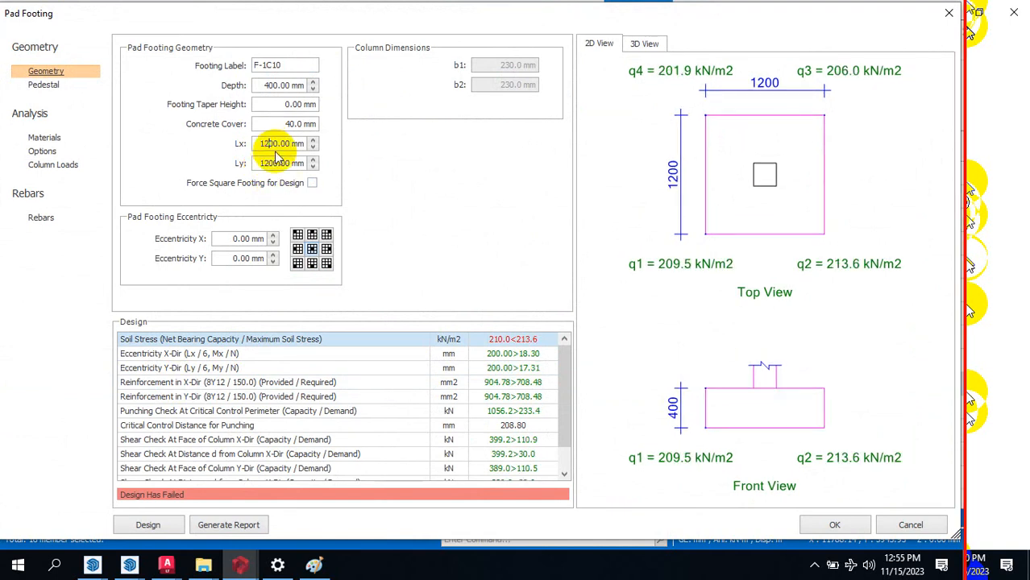
scroll(275, 399, down, 1)
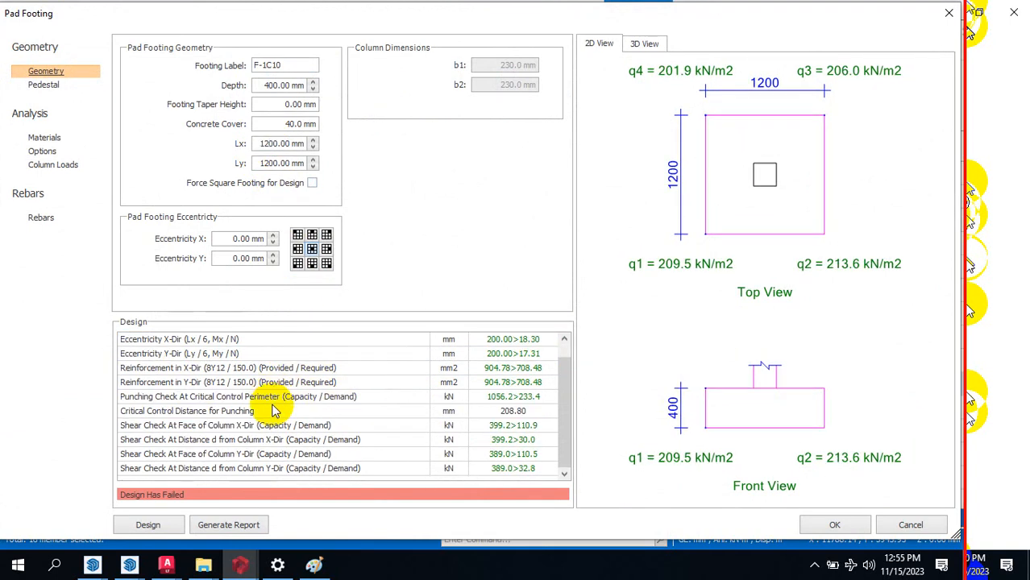
scroll(274, 399, up, 1)
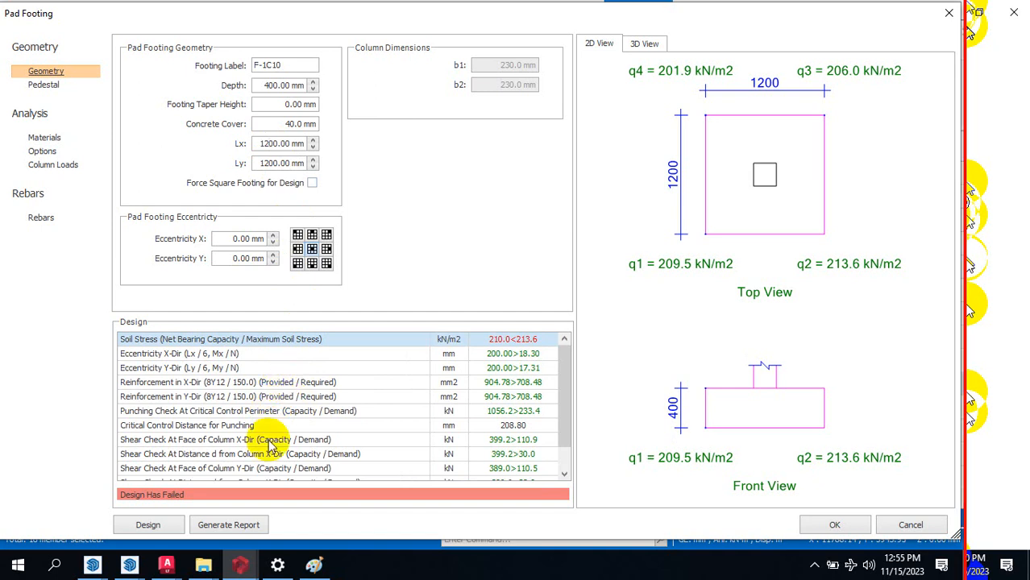
Step: Set Lx and Ly of footing F-1C10 to 1300 mm and accept the changes
click(272, 165)
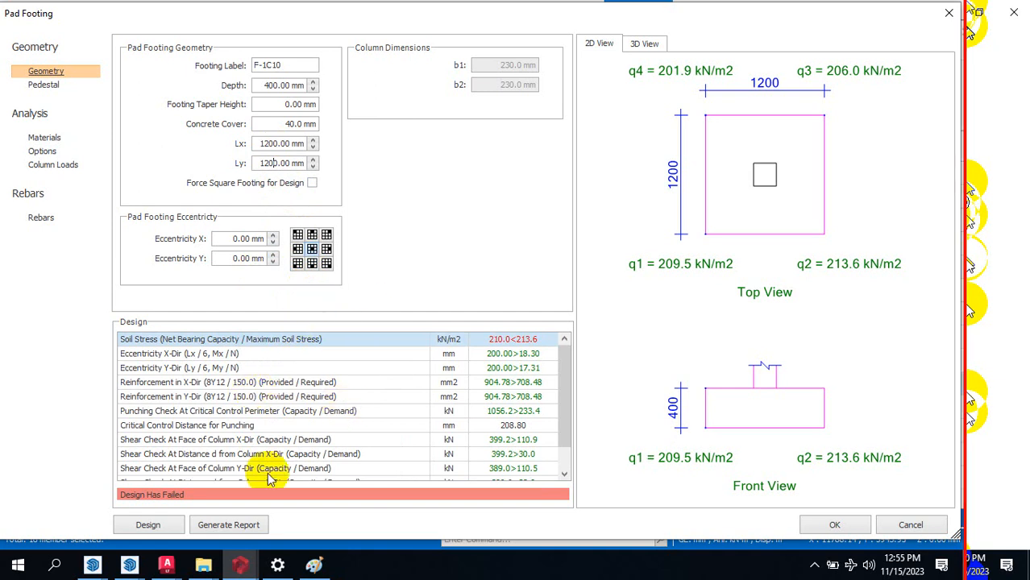
double_click(275, 86)
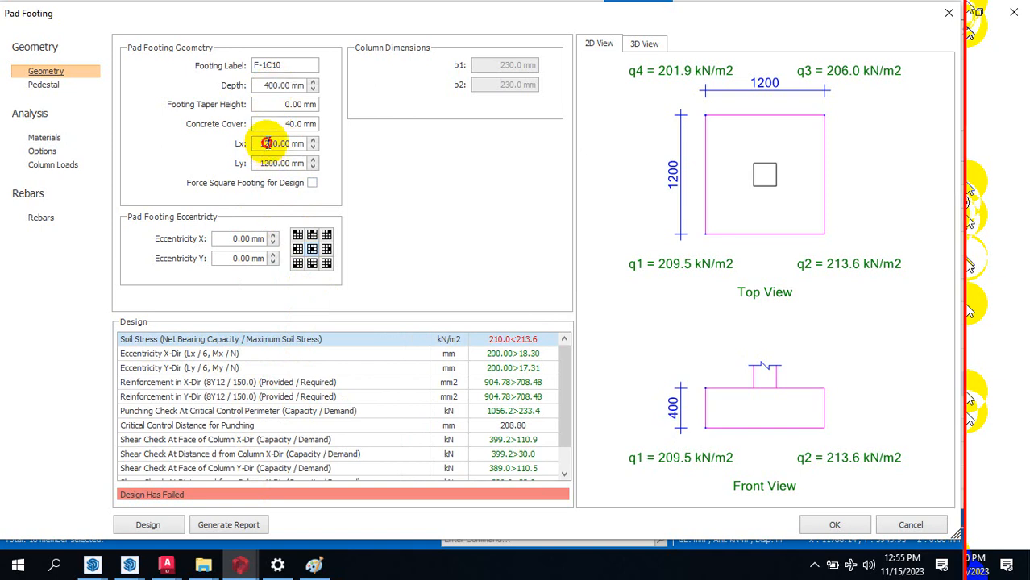
text(1300)
click(273, 165)
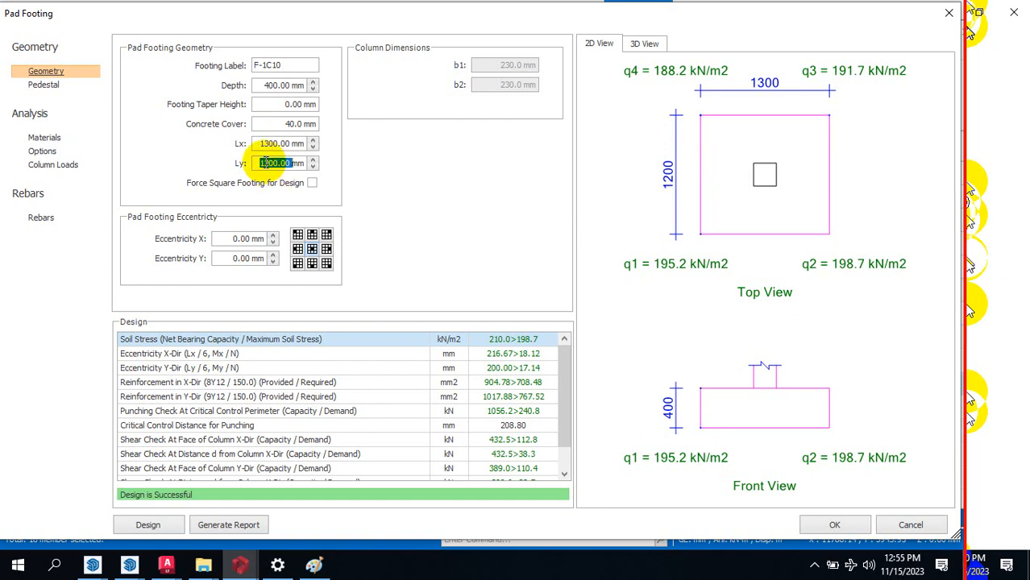
click(271, 144)
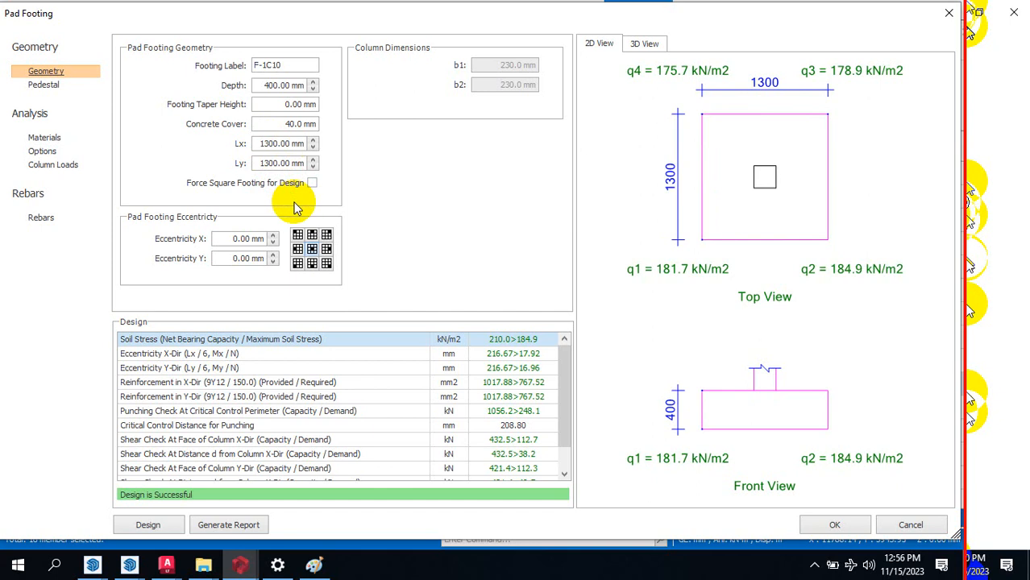
click(823, 526)
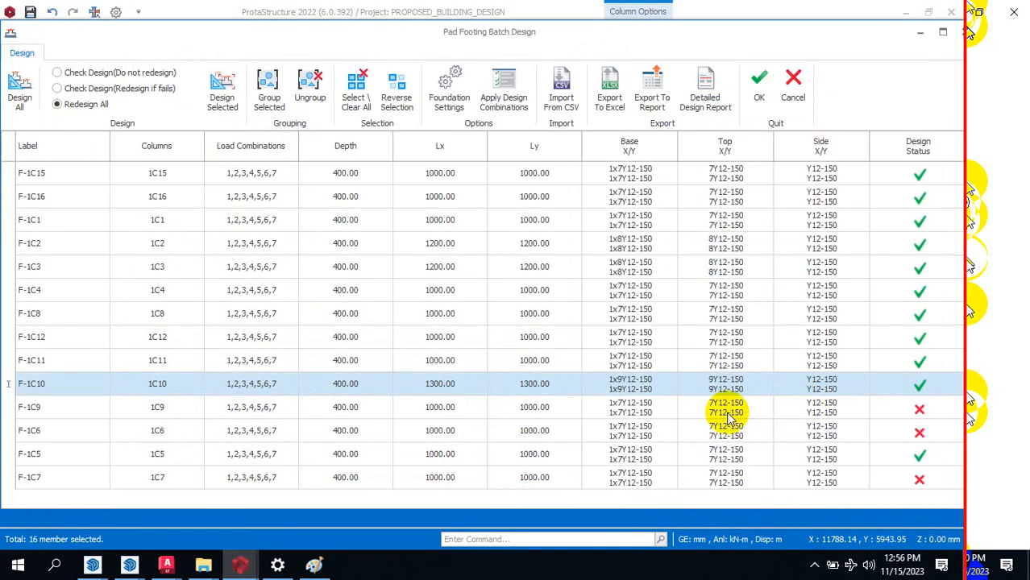
Step: Open the details of pad footing F-1C9 and try 1200 mm for both its Lx and Ly
click(688, 415)
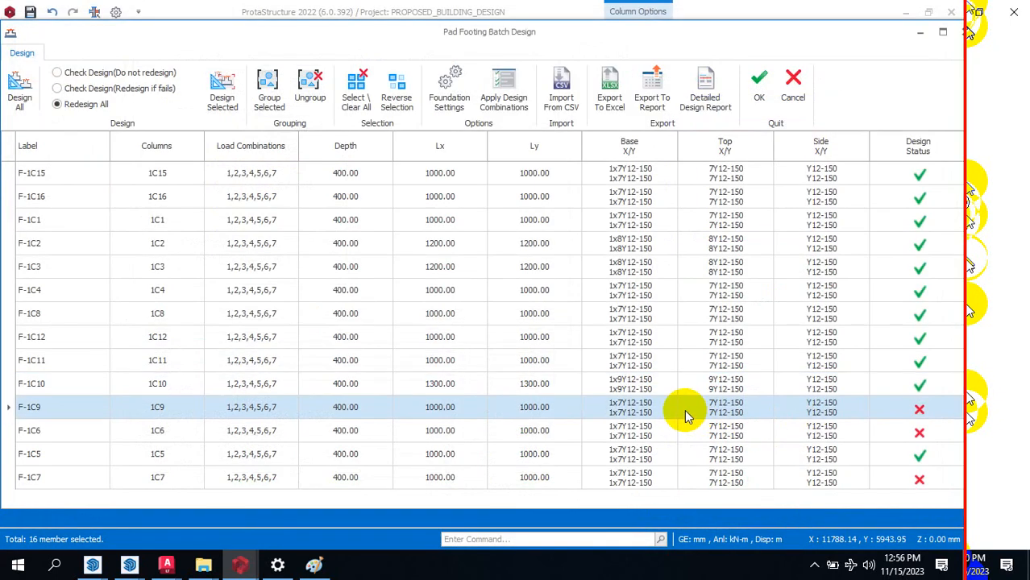
double_click(685, 416)
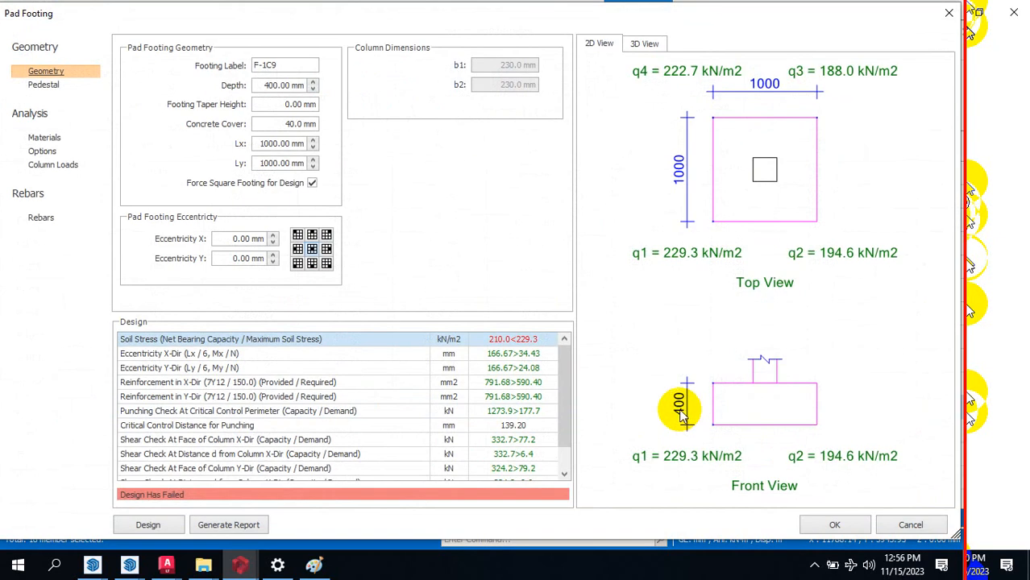
double_click(269, 143)
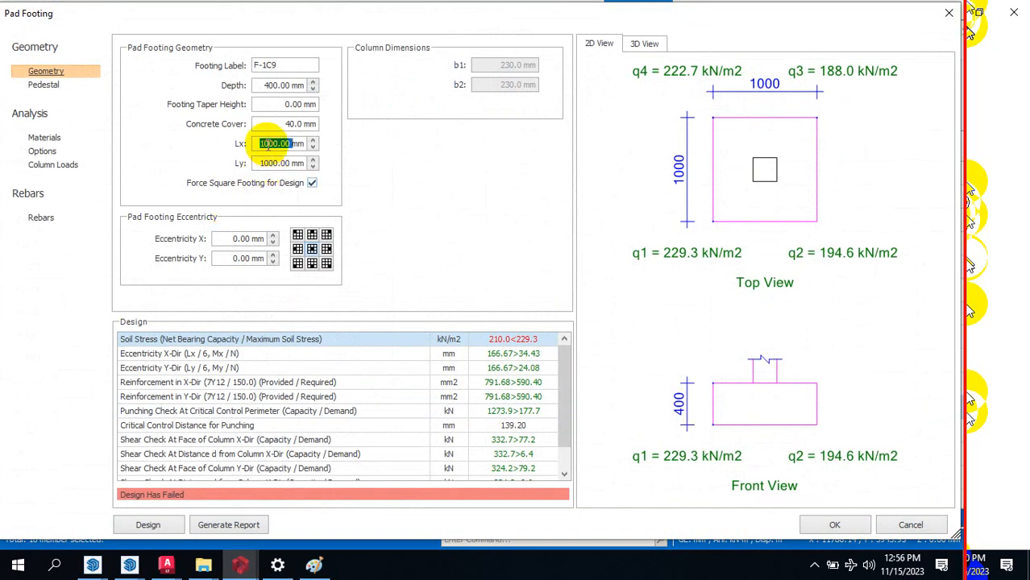
text(1200)
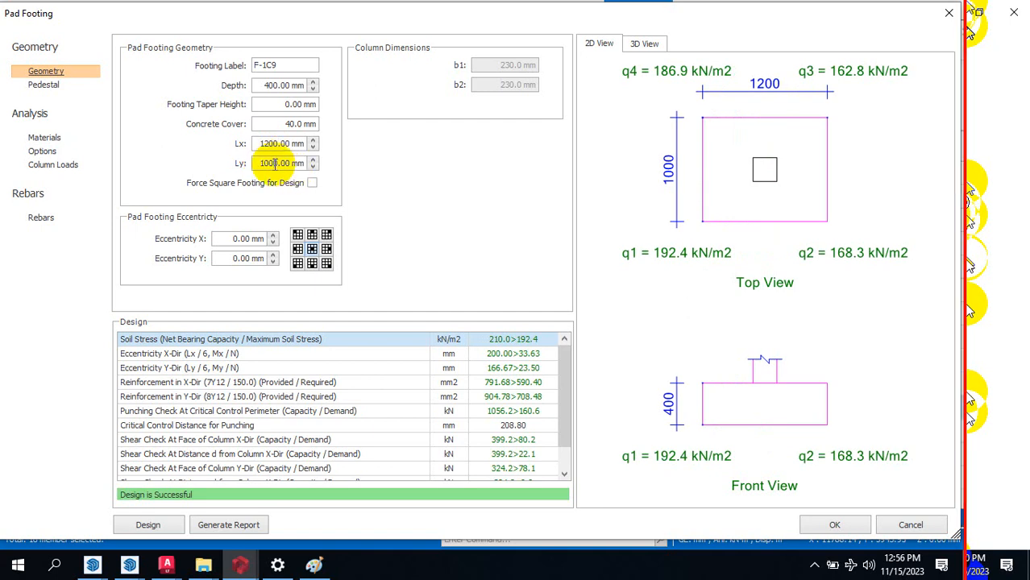
click(277, 163)
text(1200)
Step: Set Lx and Ly of footing F-1C9 to 1100 mm and accept the changes
double_click(267, 144)
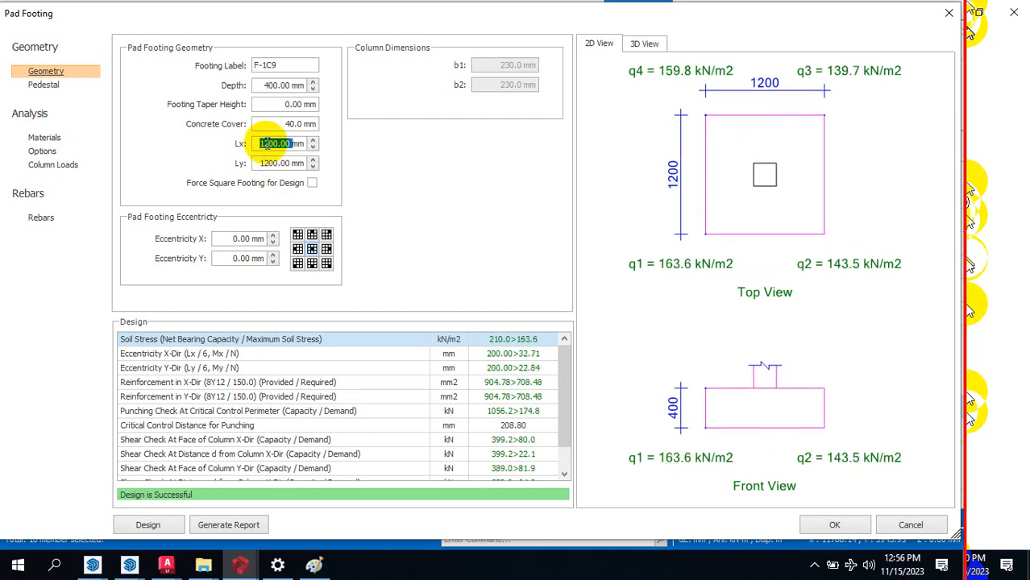
text(1100)
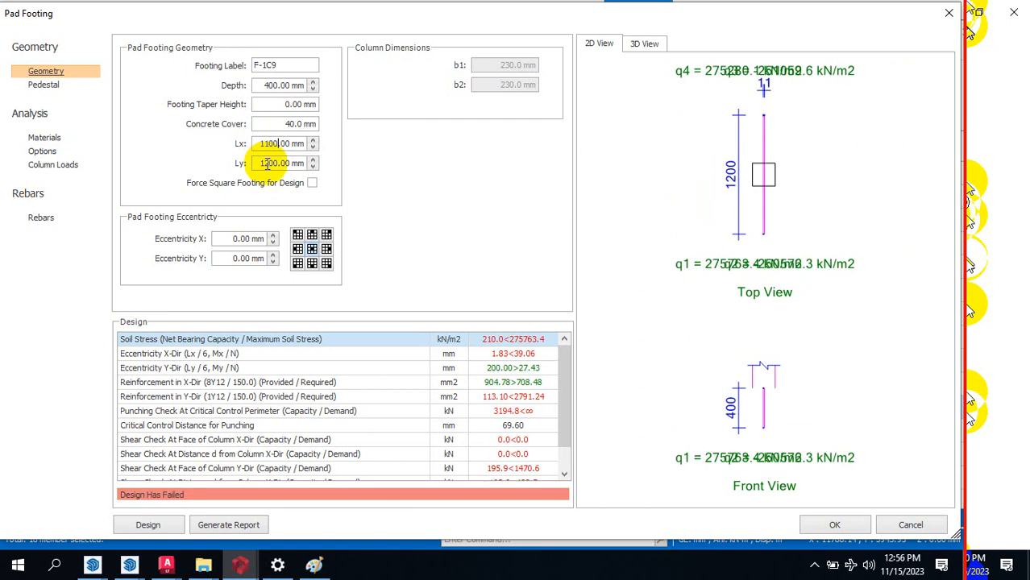
double_click(267, 164)
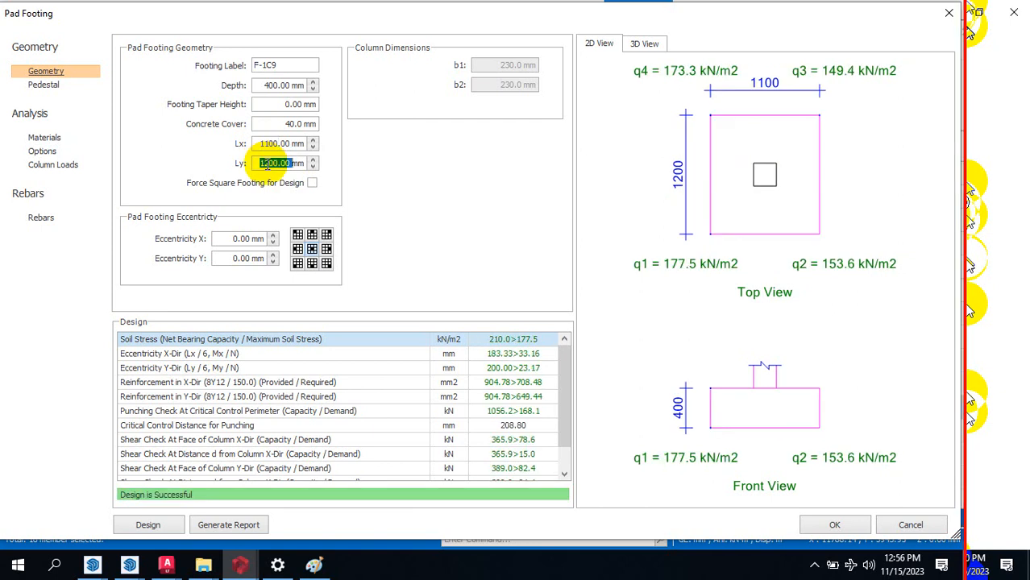
text(1100)
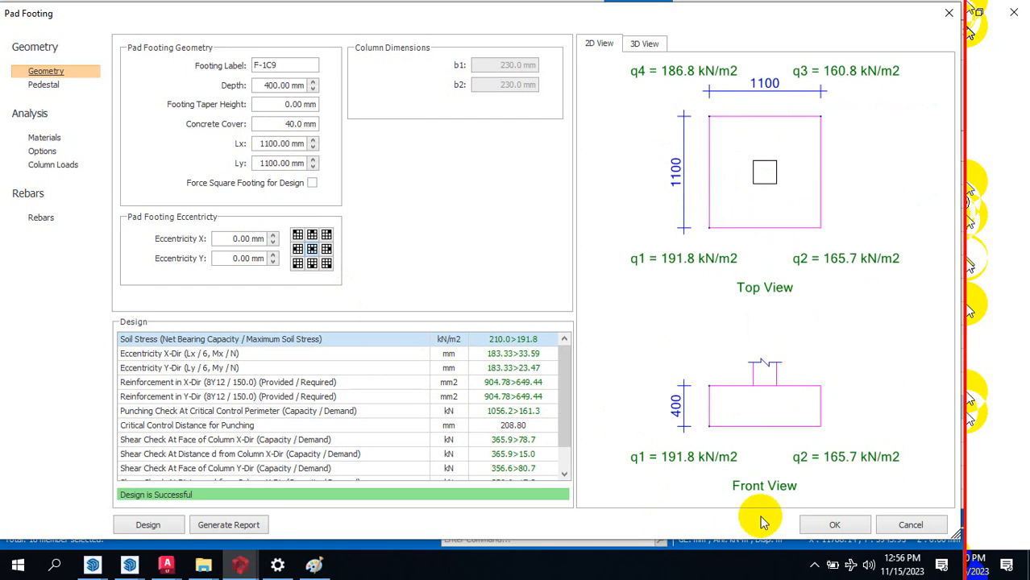
click(847, 520)
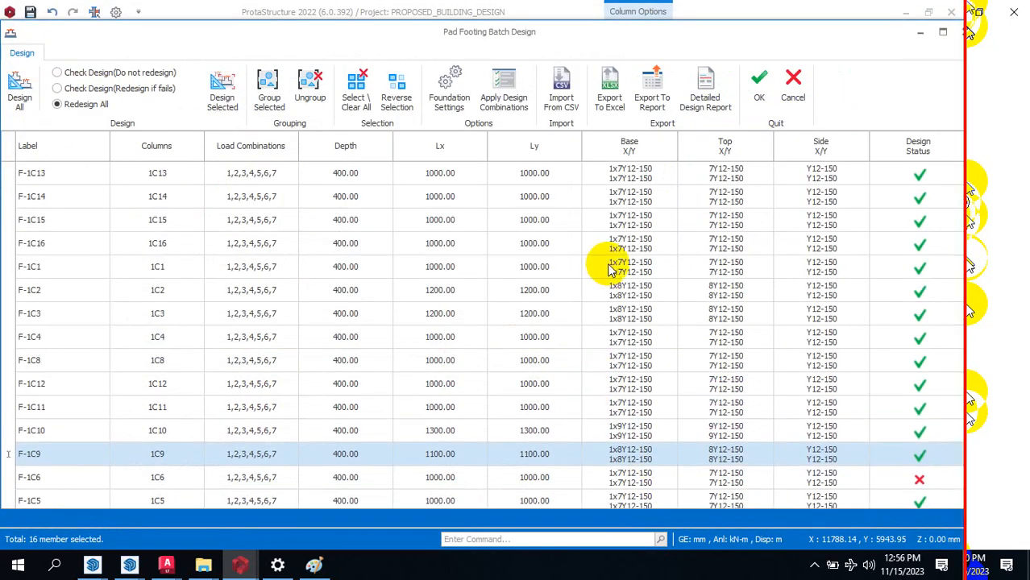
Step: Open the details of the failing pad footing F-1C6
click(511, 452)
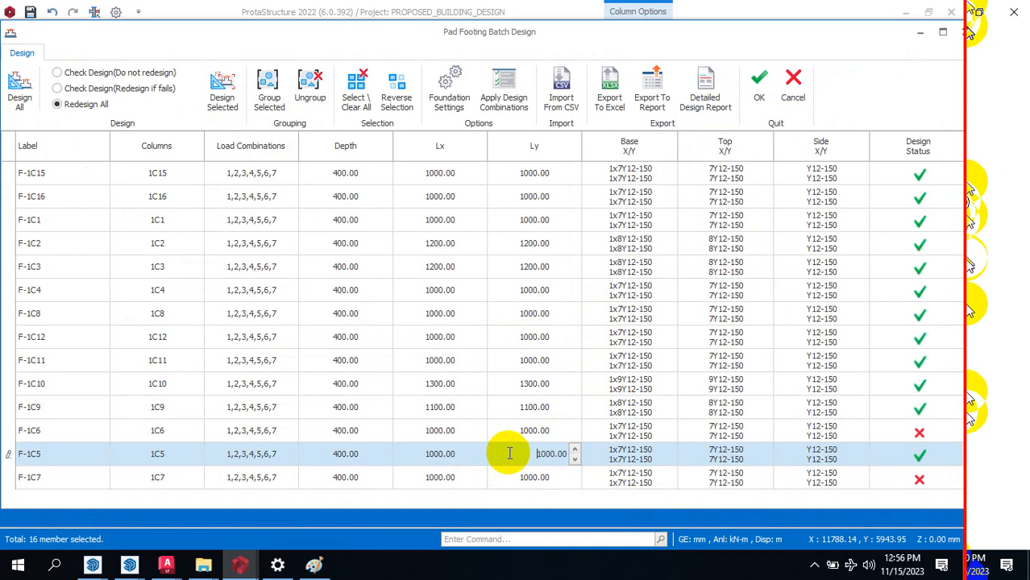
click(511, 446)
click(507, 438)
click(363, 431)
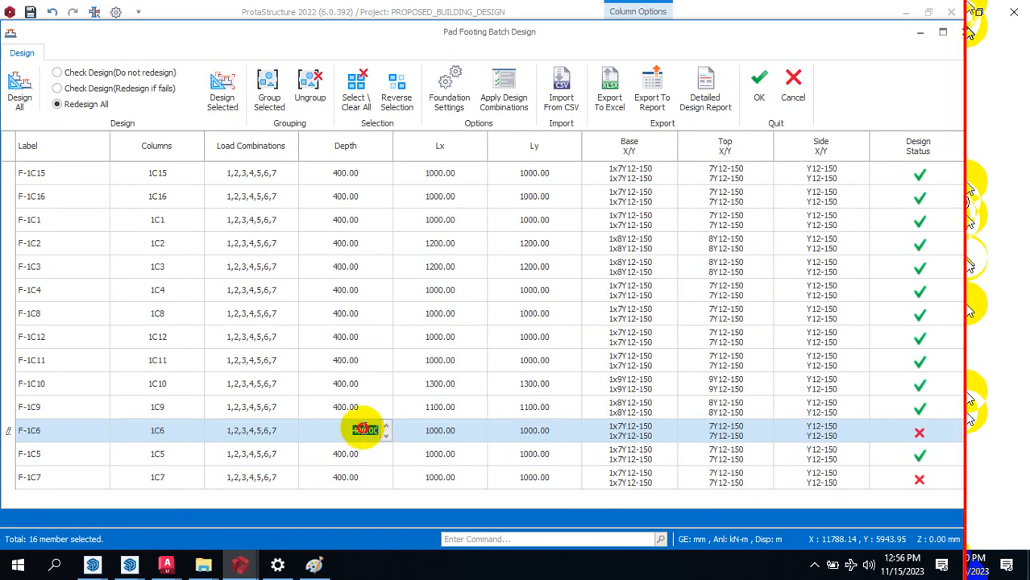
click(264, 430)
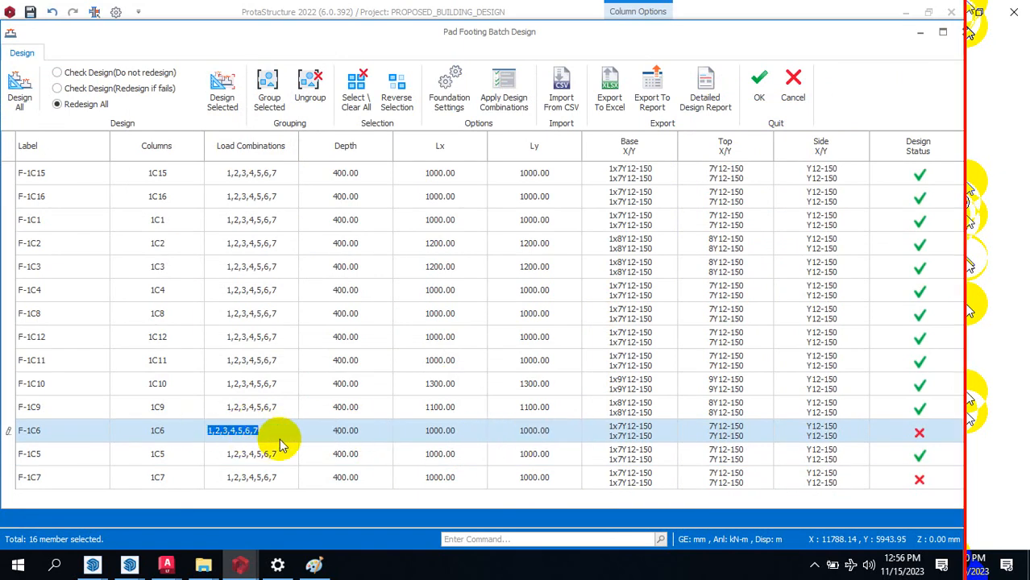
click(72, 441)
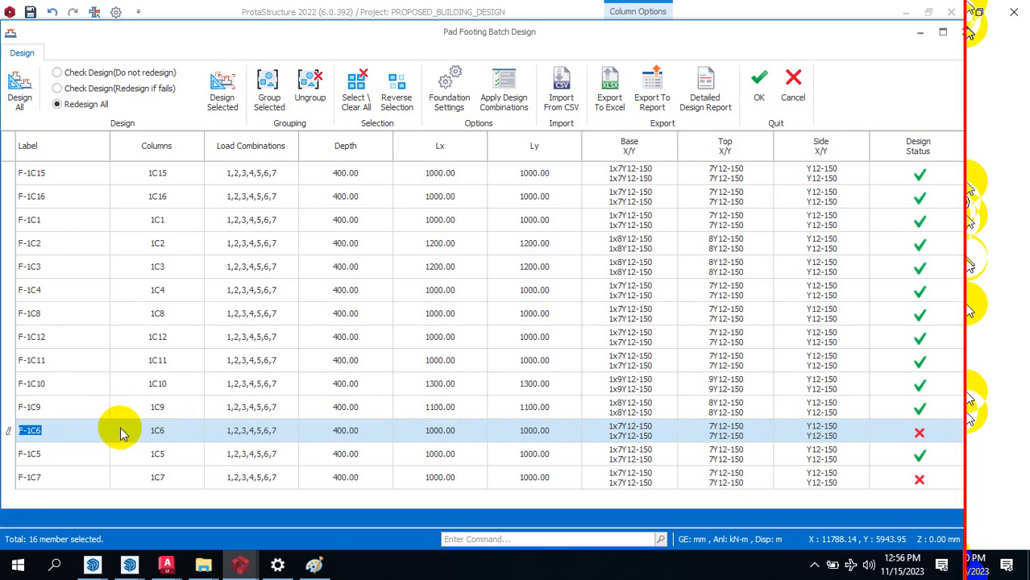
double_click(112, 433)
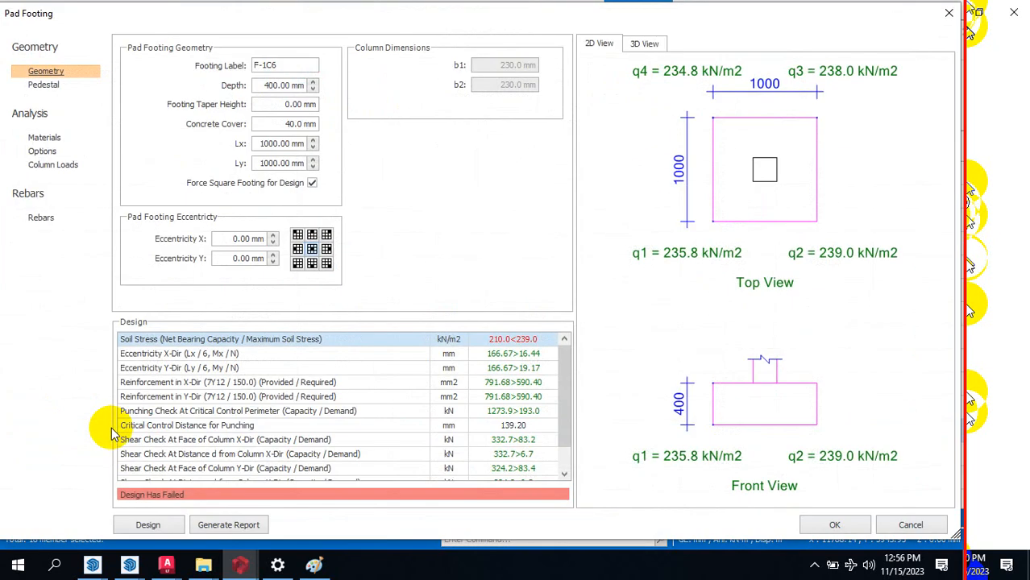
Step: Set Lx and Ly of footing F-1C6 to 1200 mm and accept the changes
click(264, 144)
text(1200)
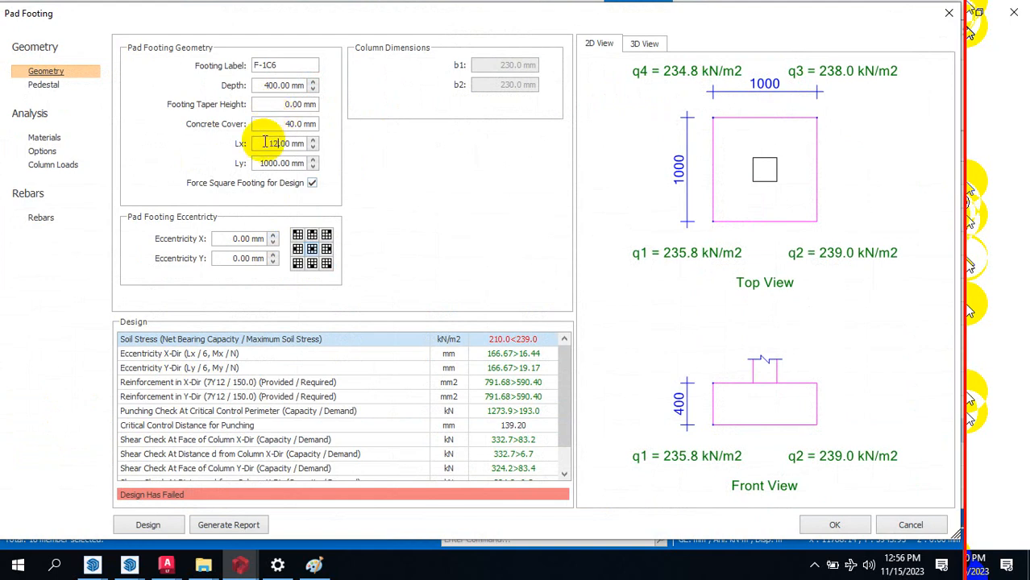
click(271, 162)
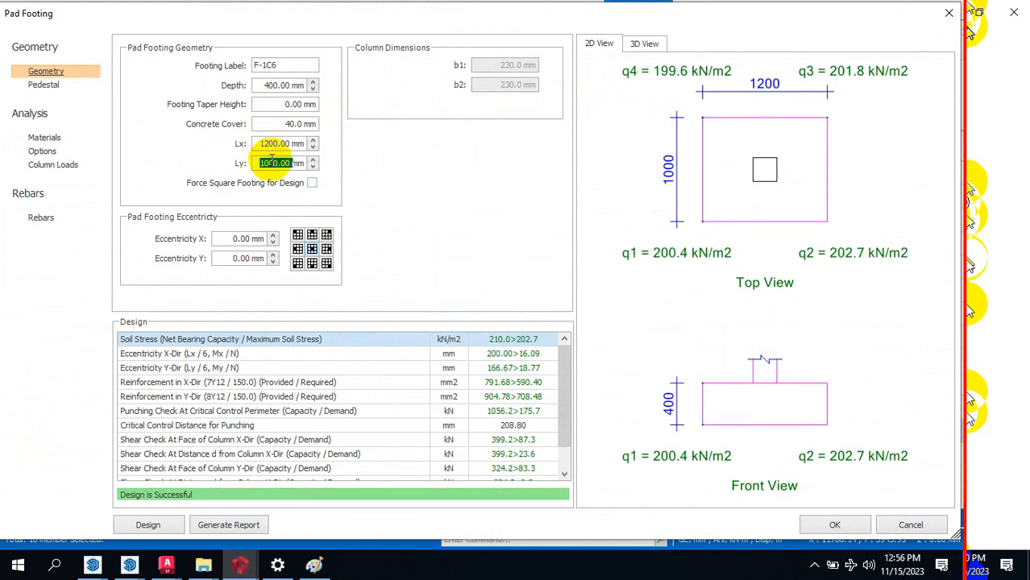
text(1200)
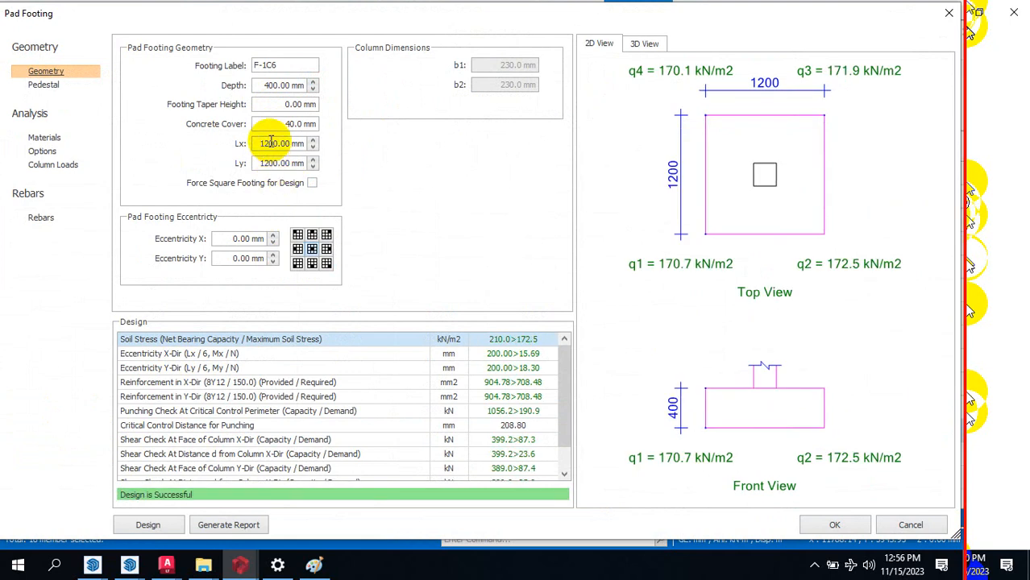
click(835, 525)
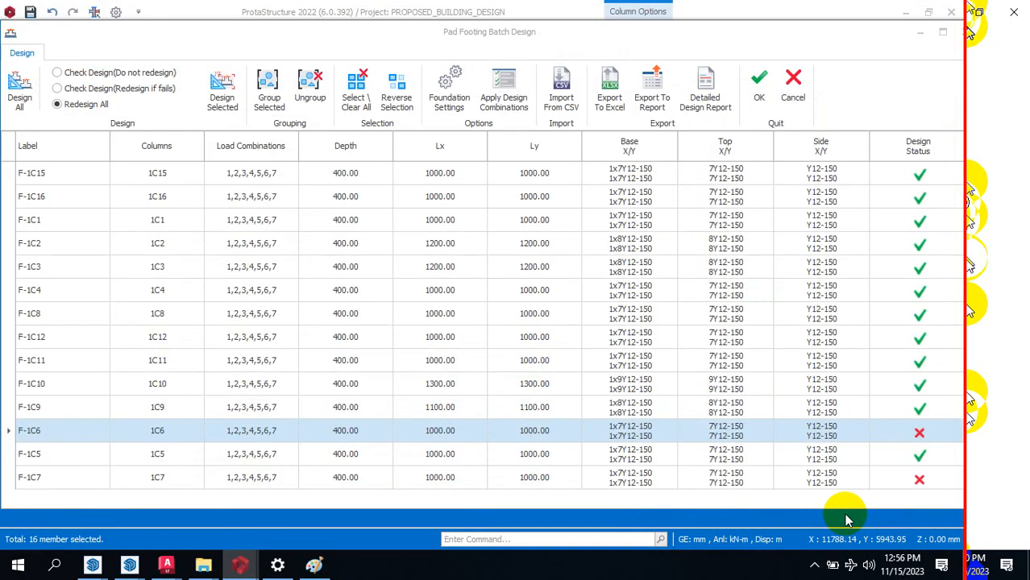
Step: Open the details of pad footing F-1C7, set its Lx and Ly to 1200 mm and accept the changes
click(346, 478)
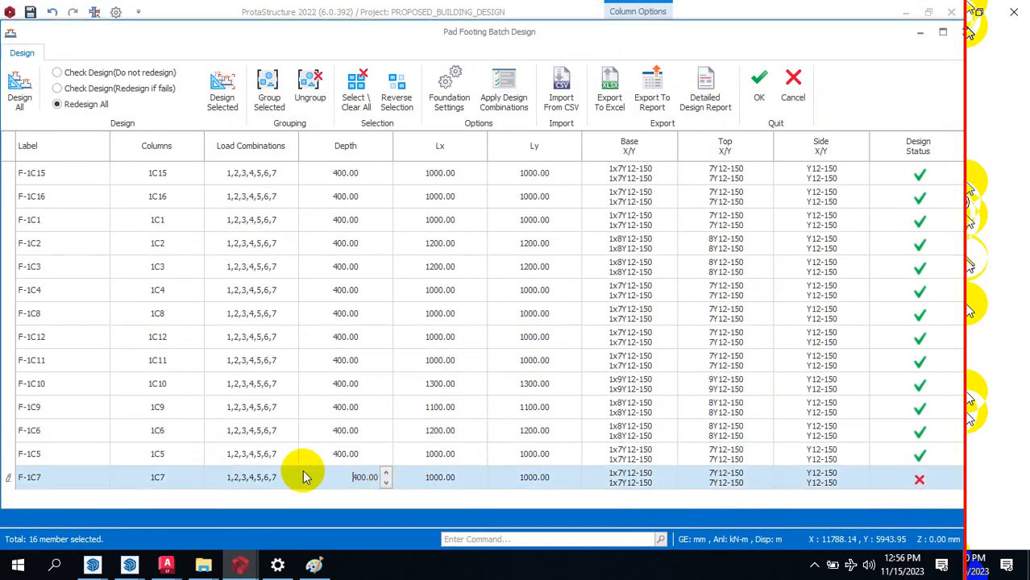
click(263, 477)
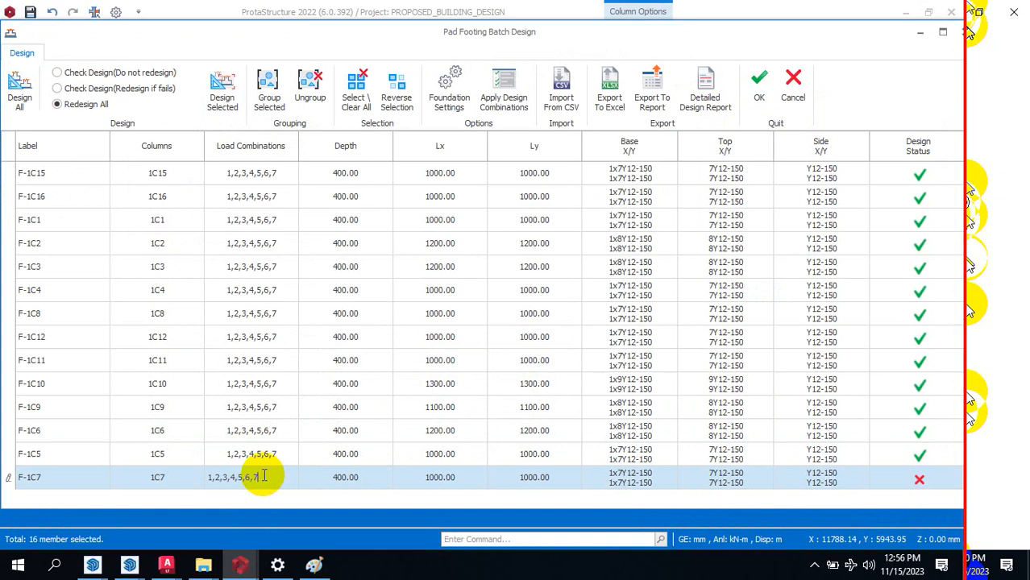
click(162, 479)
double_click(163, 477)
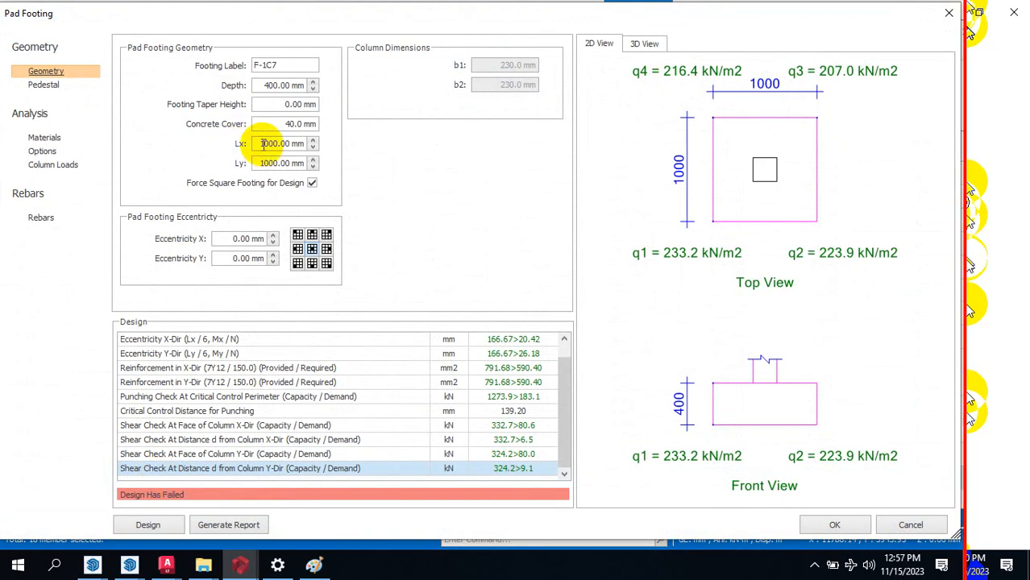
text(1200)
double_click(264, 162)
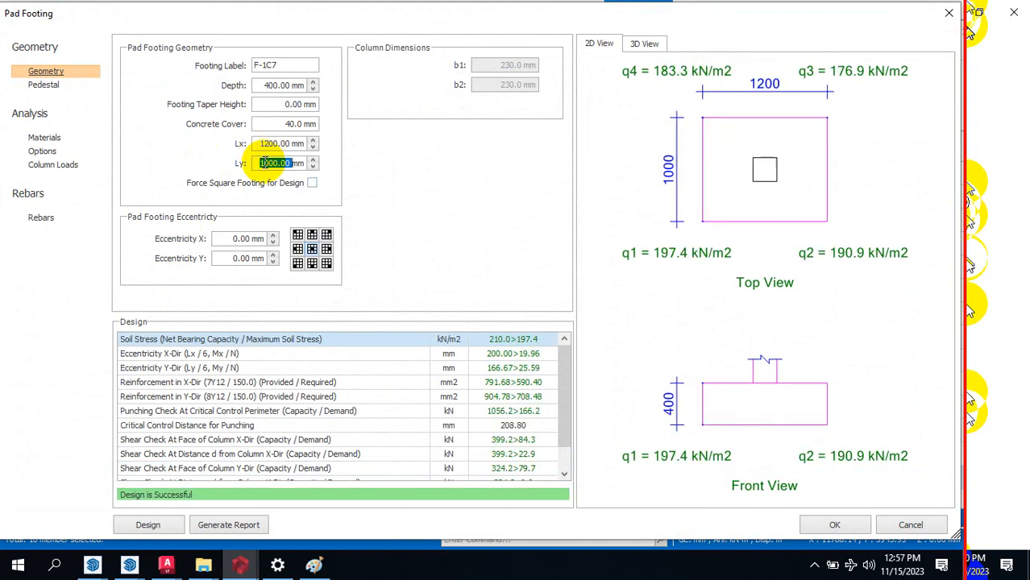
text(1200)
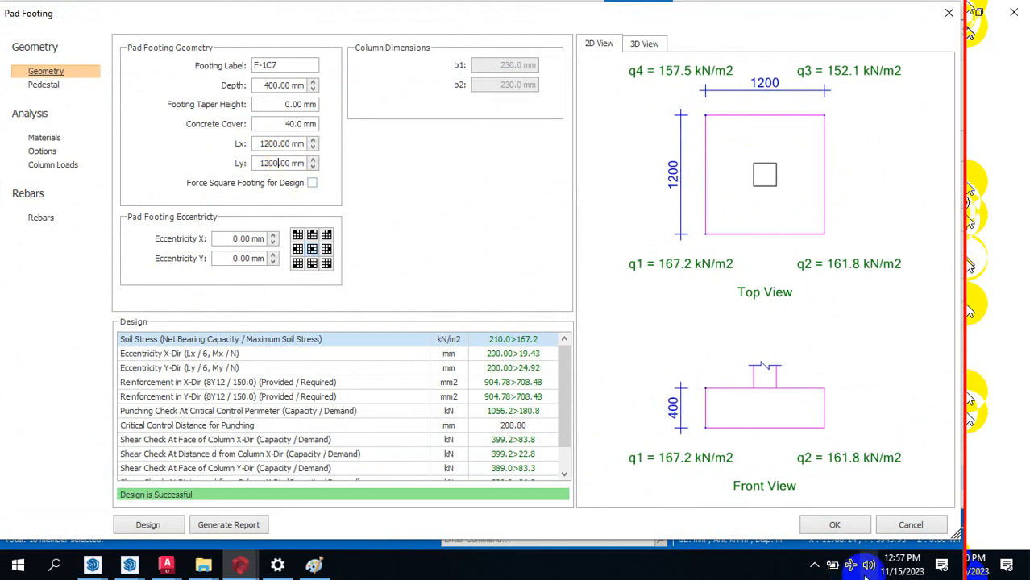
click(835, 526)
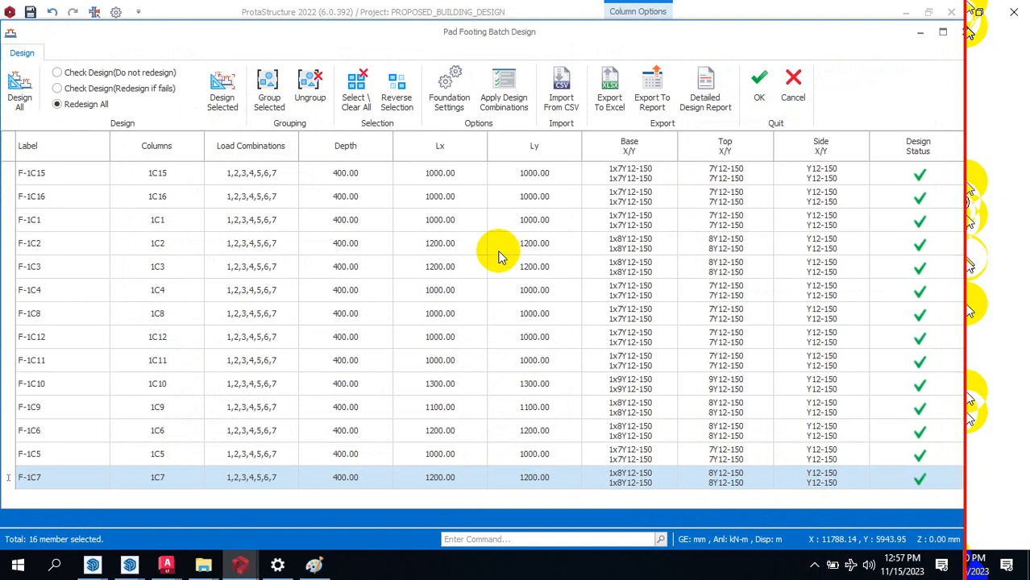
Step: Check the design status of all footings, then accept the batch design and view the footings in the storey 0 plan
scroll(494, 248, up, 1)
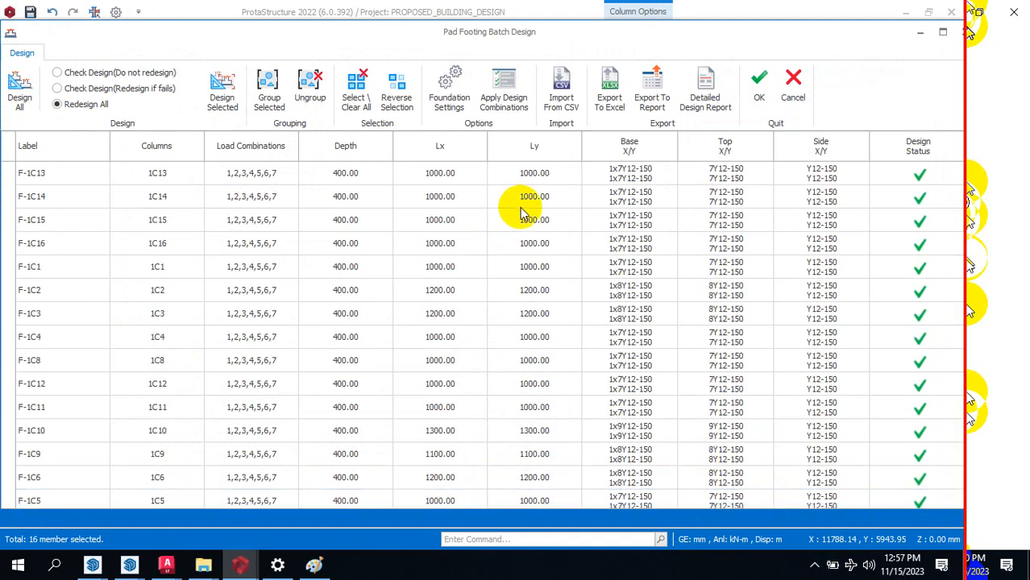
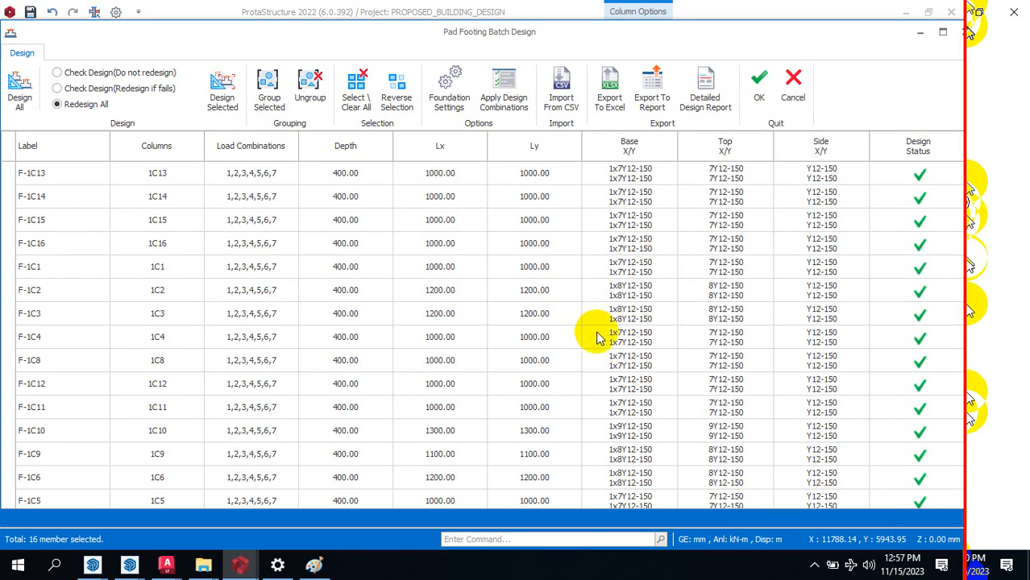
scroll(605, 342, down, 1)
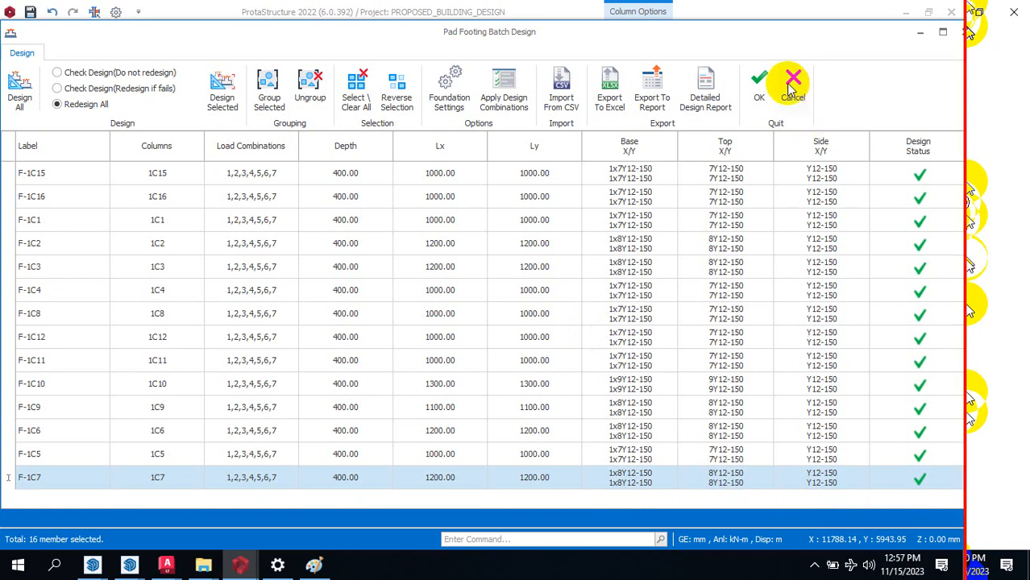
click(759, 84)
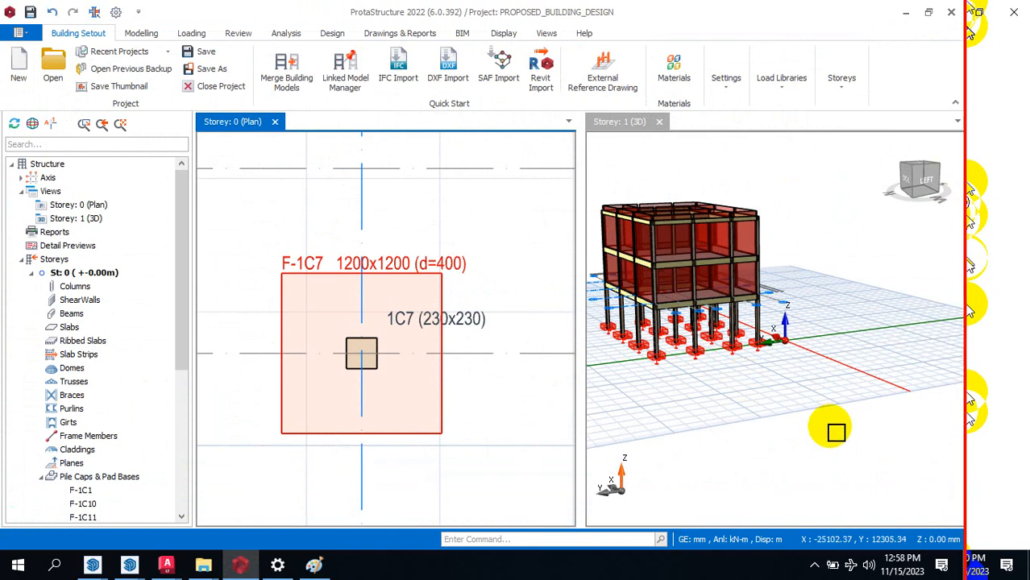
scroll(375, 202, down, 5)
scroll(390, 222, down, 3)
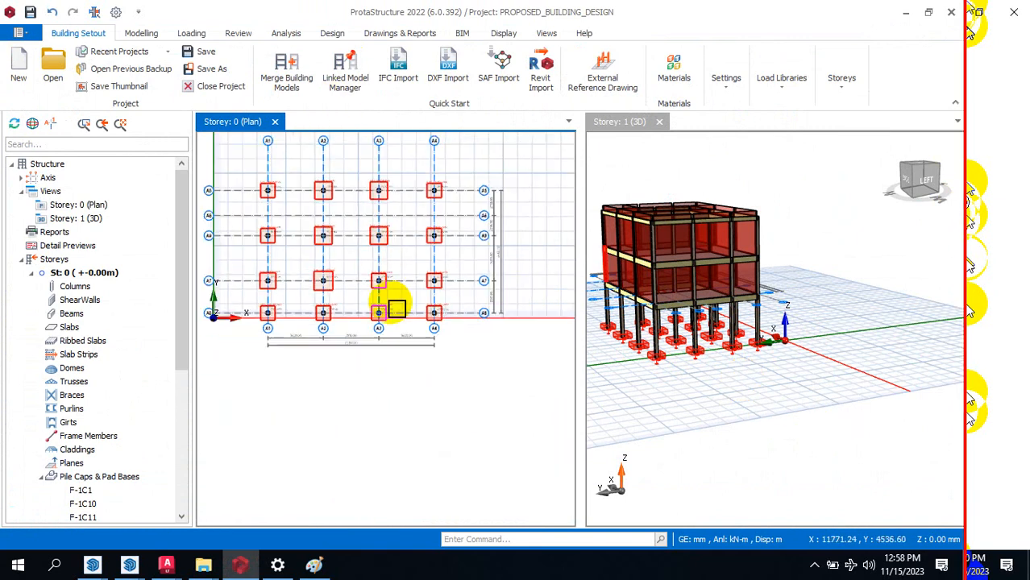
scroll(322, 237, up, 2)
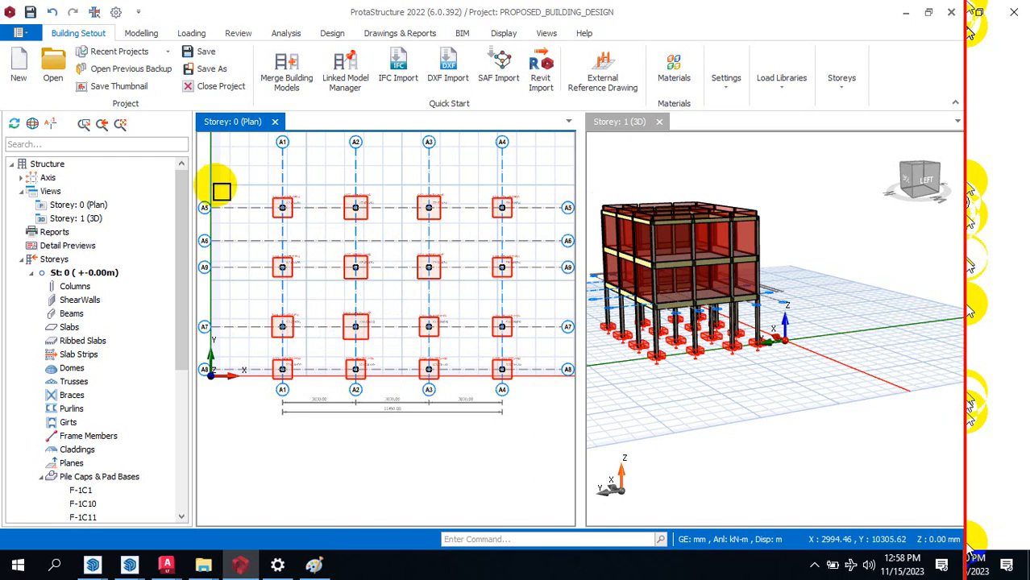
Step: Start a new beam on storey 0 with width b 230 mm and depth h 800 mm
scroll(291, 211, up, 5)
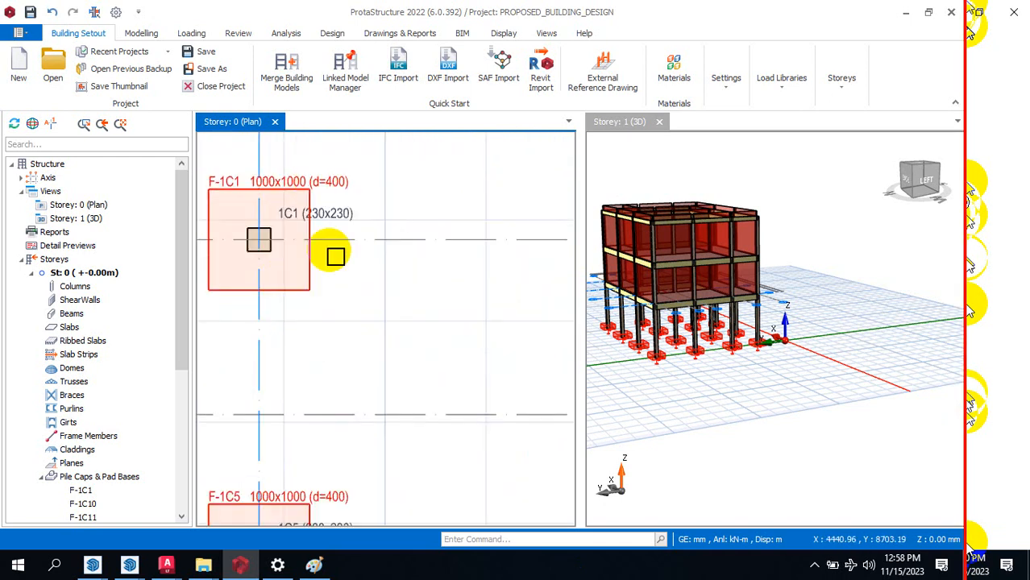
click(142, 33)
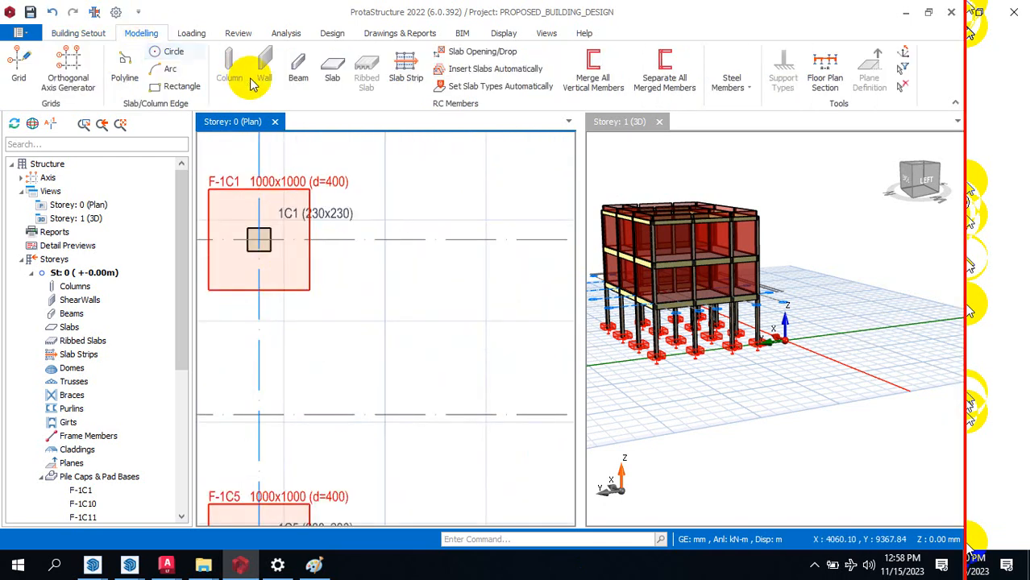
click(300, 66)
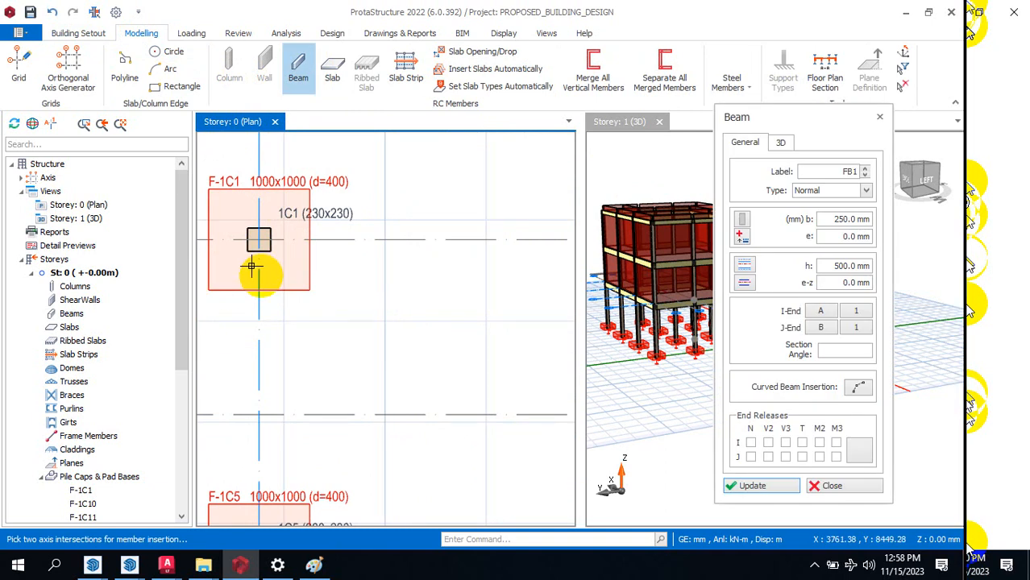
double_click(847, 218)
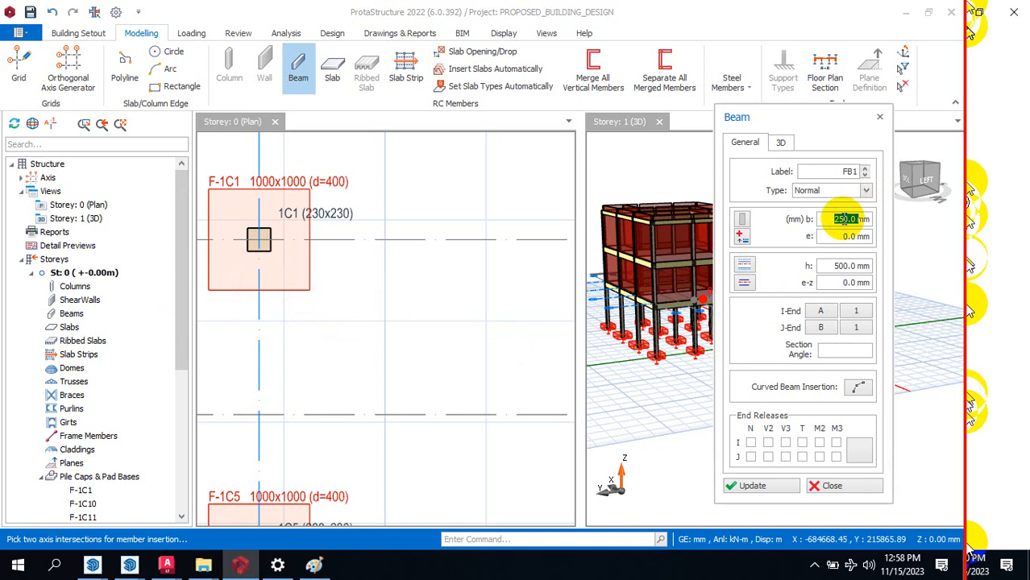
text(23)
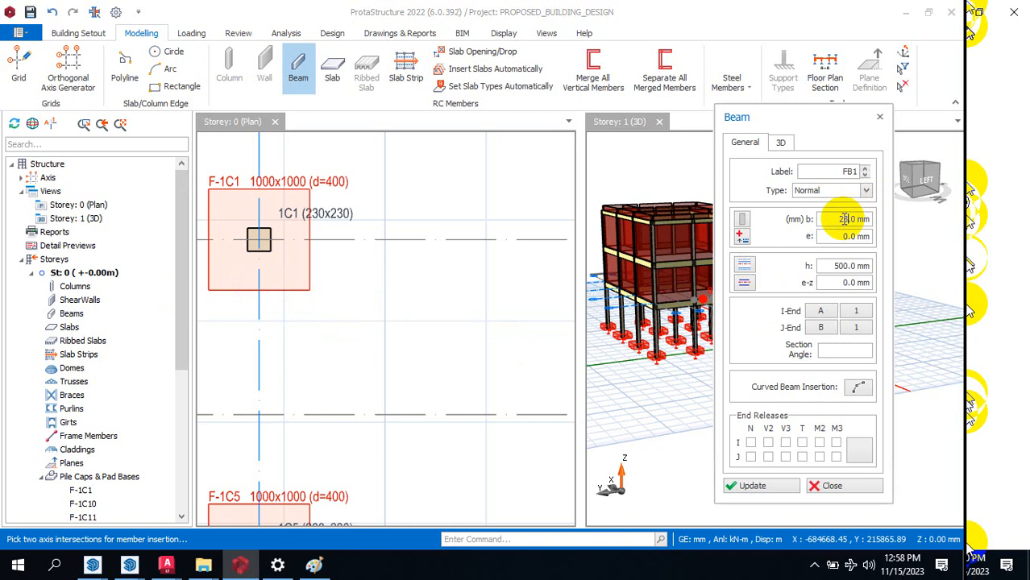
click(842, 266)
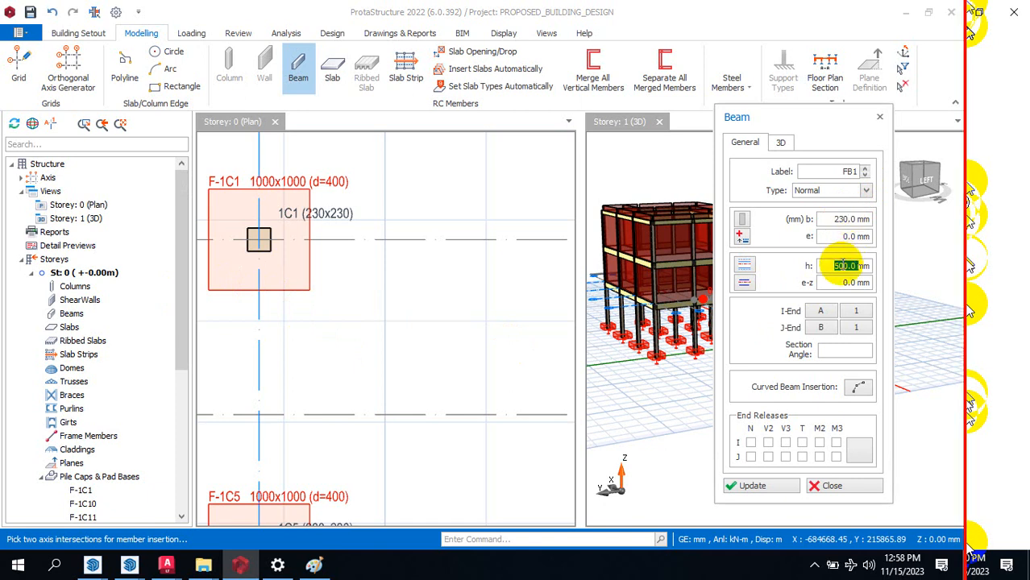
text(800)
key(Return)
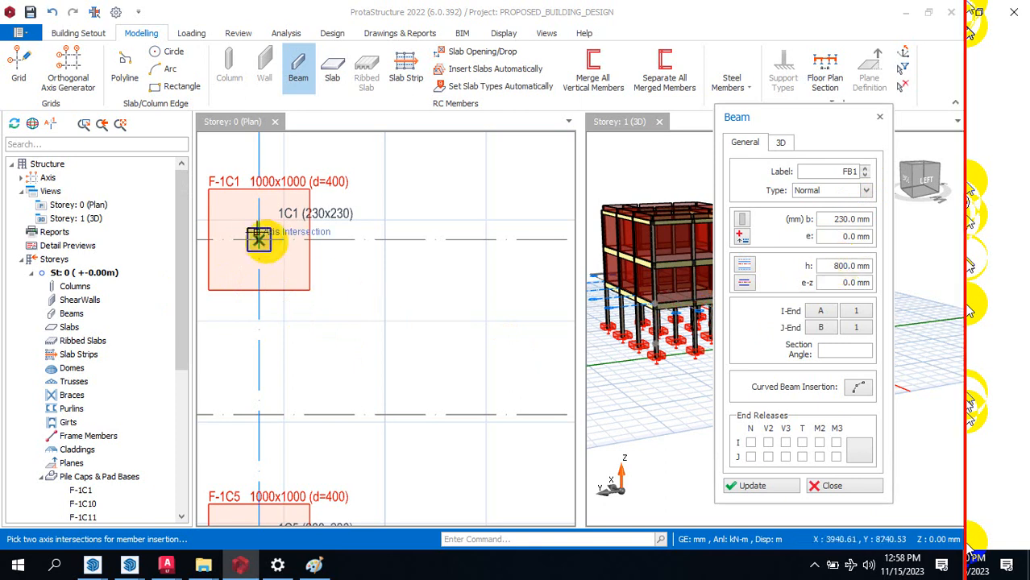
Step: Insert the beams along axis A5 from column 1C1 on axis A1 to the column on axis A4
click(258, 238)
scroll(350, 242, down, 4)
scroll(306, 260, up, 2)
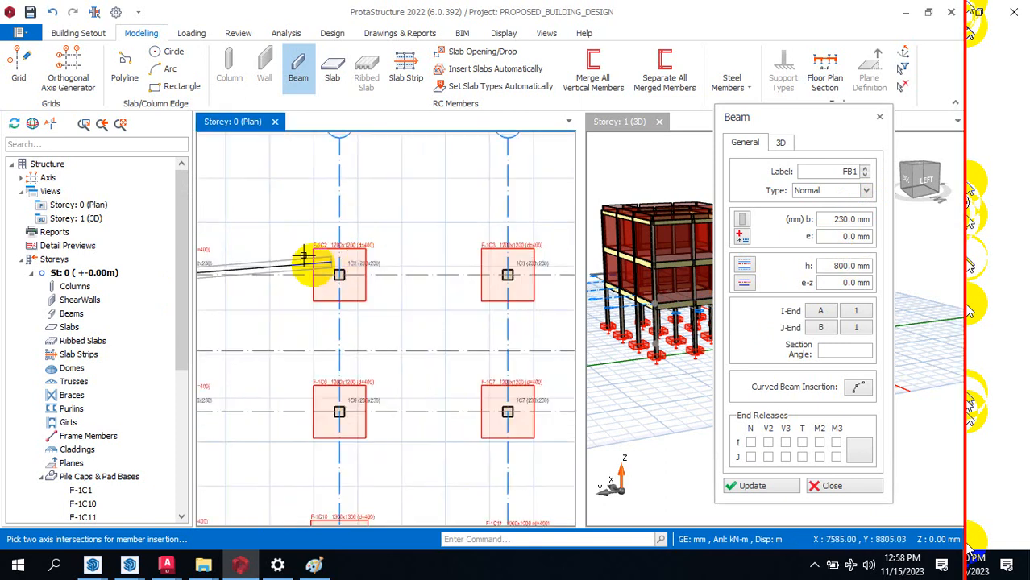
scroll(357, 278, down, 2)
scroll(478, 269, up, 4)
click(457, 281)
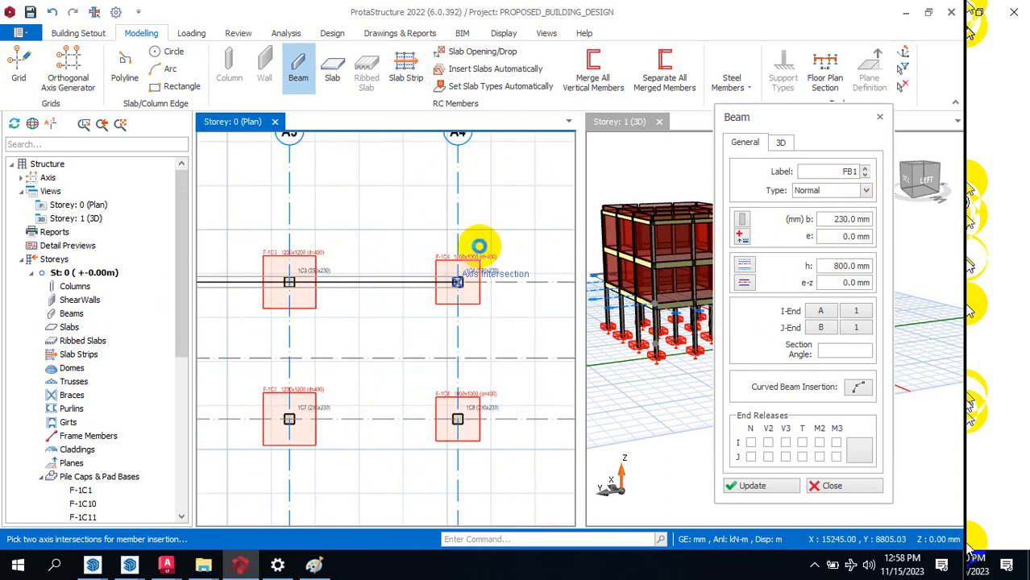
Step: Continue the 230 x 800 mm beams along axis A4 from axis A5 to axis A8
scroll(460, 226, down, 3)
scroll(485, 345, up, 3)
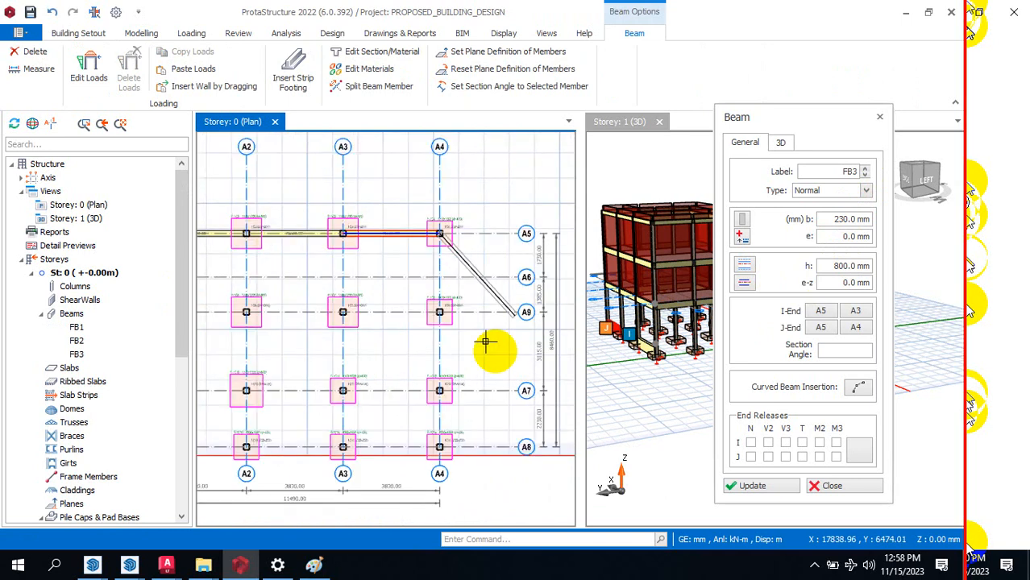
scroll(436, 474, up, 1)
click(438, 412)
scroll(533, 333, down, 6)
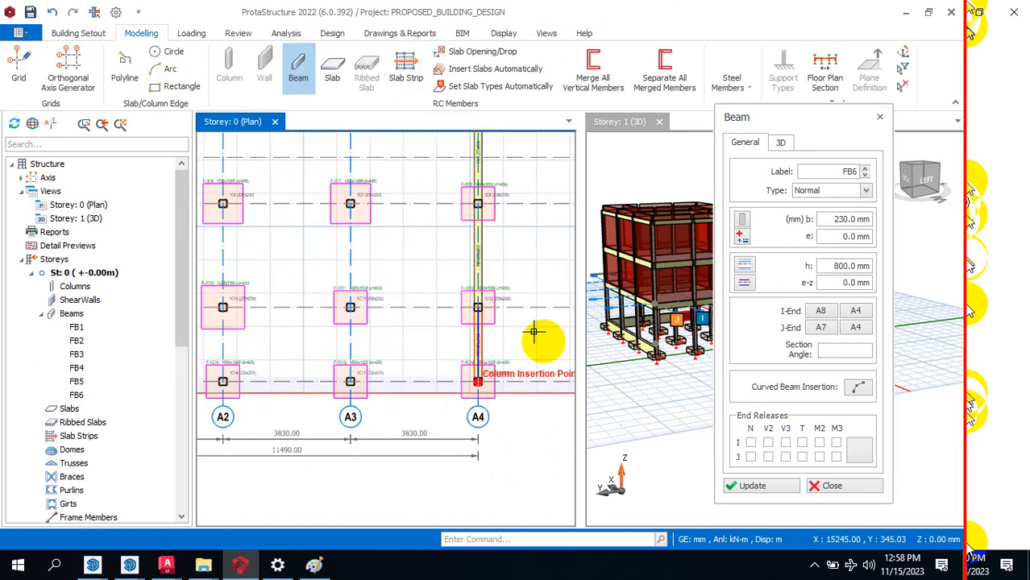
Step: Close the perimeter with beams along axis A8 from A4 to A1 and along axis A1 back to A5
scroll(382, 371, up, 5)
click(377, 380)
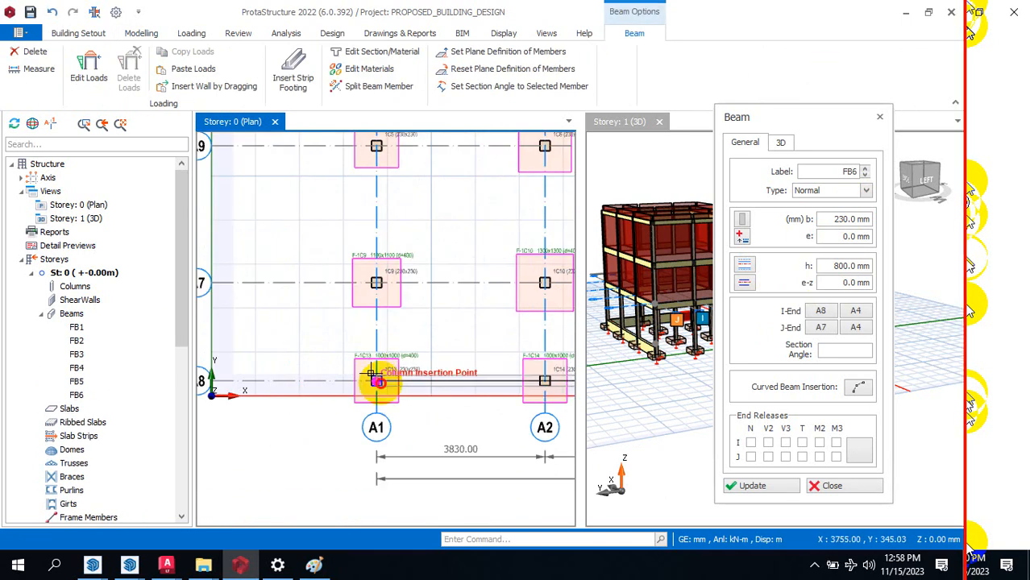
scroll(333, 430, down, 4)
scroll(402, 202, up, 6)
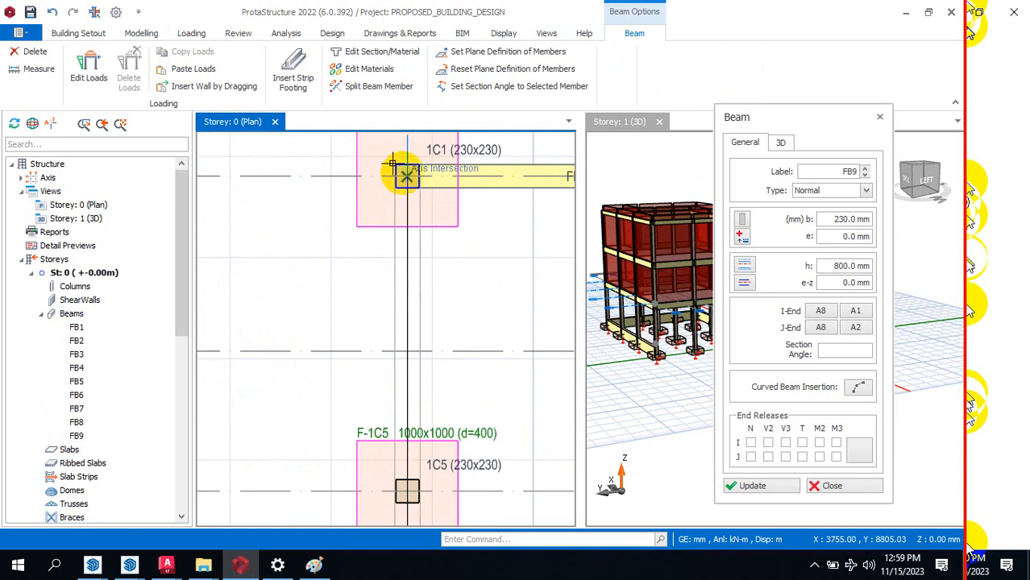
click(407, 172)
scroll(271, 246, down, 5)
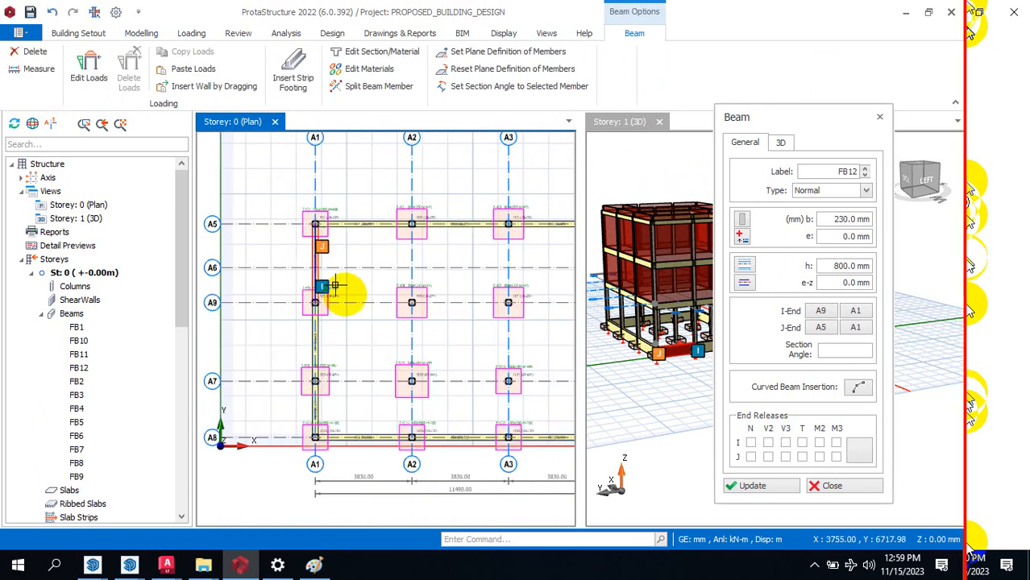
Step: Select the three storey-0 beams along axis A5 between A1 and A4 and start a strip footing for them
scroll(413, 228, up, 3)
key(Escape)
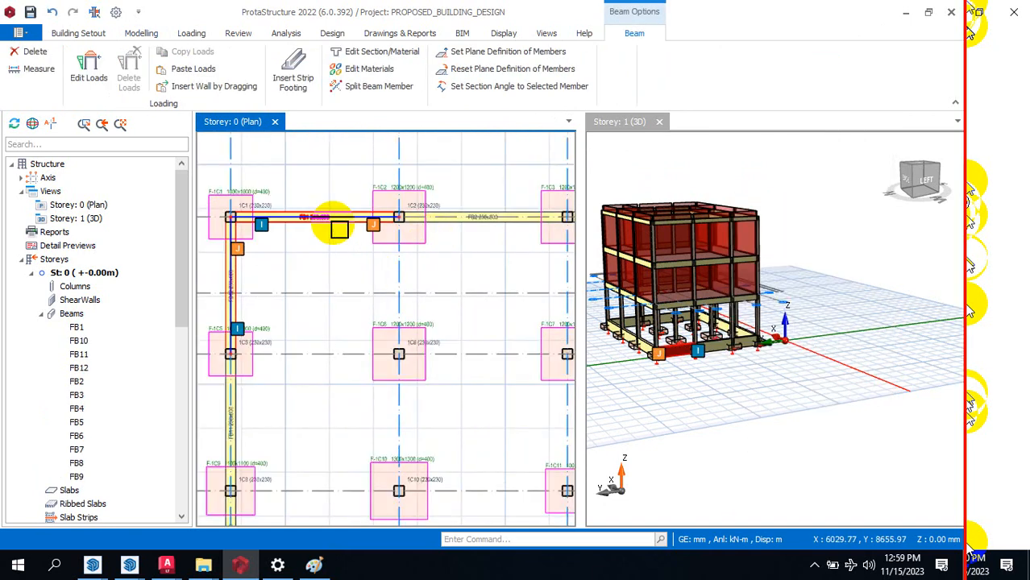
click(334, 230)
click(467, 218)
scroll(478, 223, down, 2)
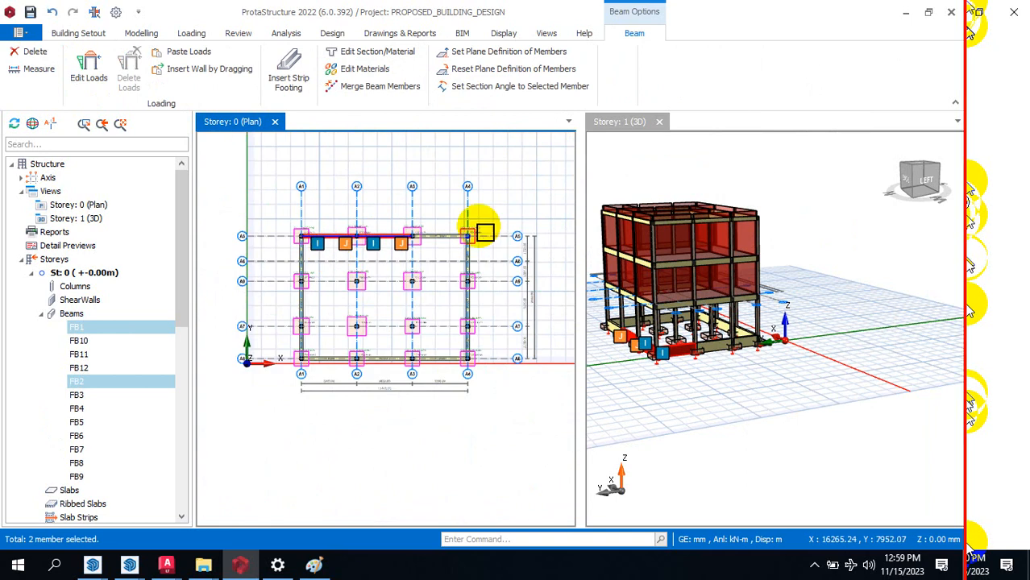
scroll(390, 257, up, 2)
ctrl+click(391, 254)
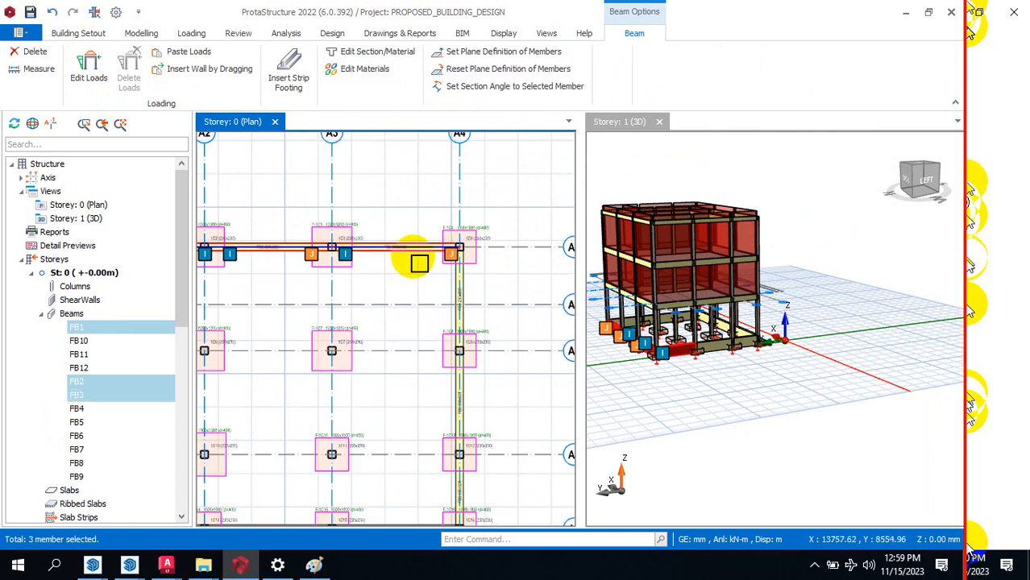
scroll(483, 266, down, 2)
scroll(308, 275, up, 4)
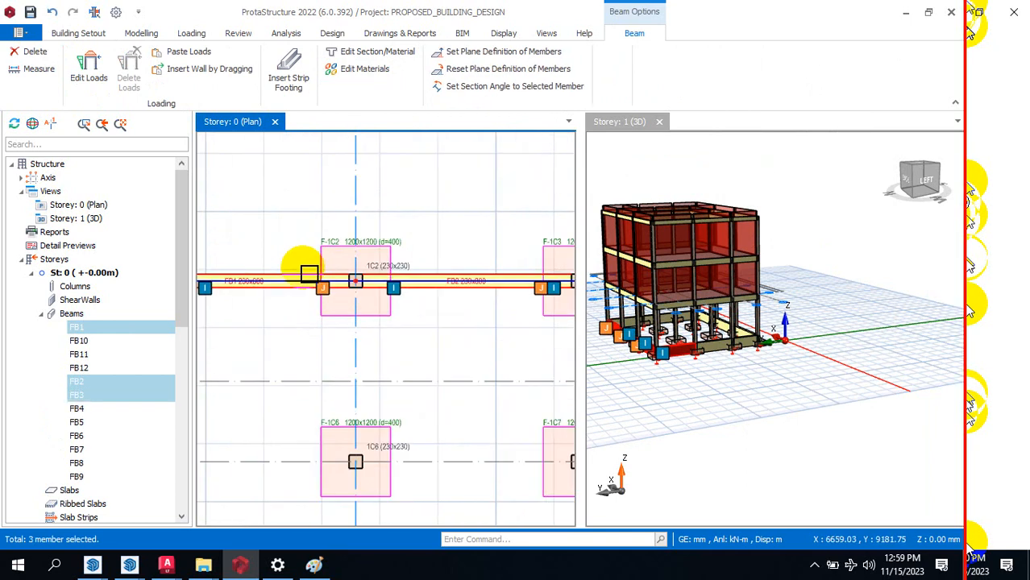
right_click(275, 296)
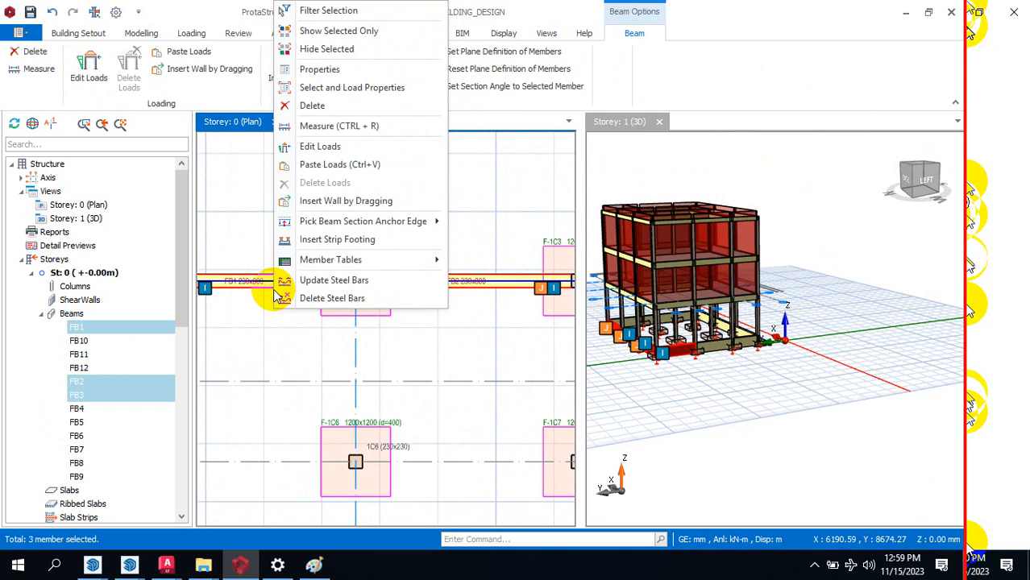
mouse_move(276, 294)
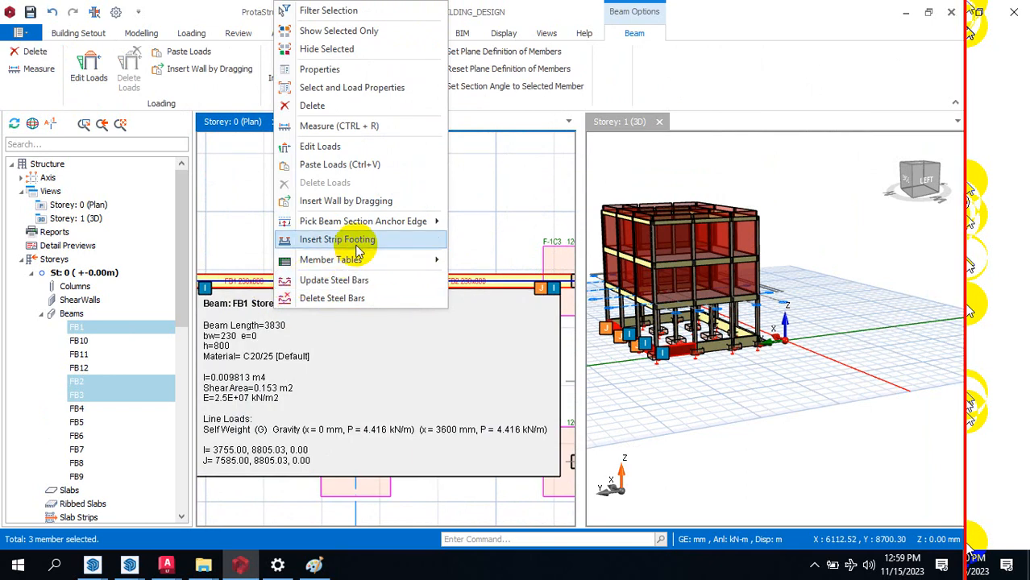
click(357, 252)
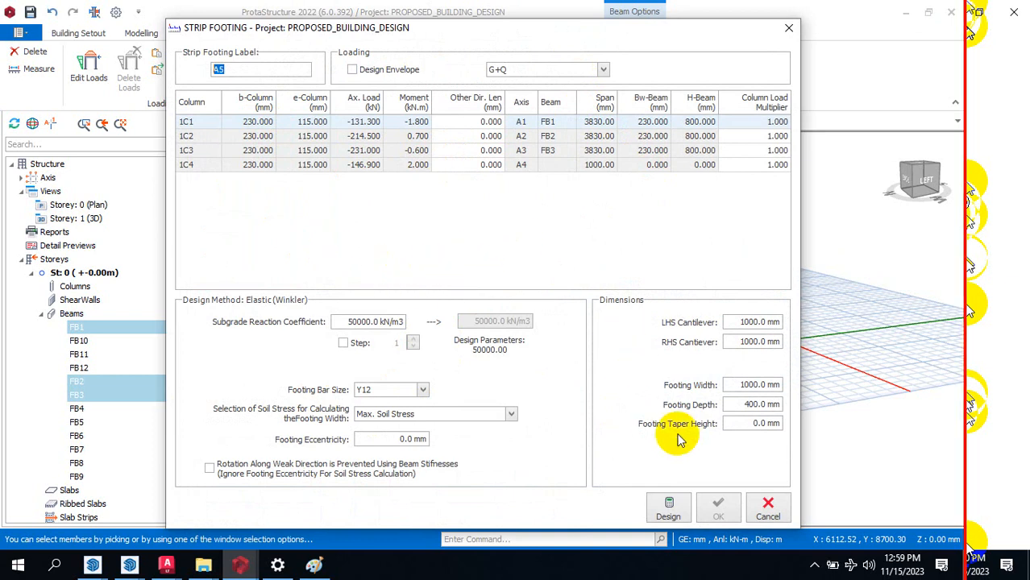
Step: Design and accept the A5 strip footing for G+Q with 1000 mm width, 400 mm depth and 1000 mm cantilevers at both ends
click(687, 515)
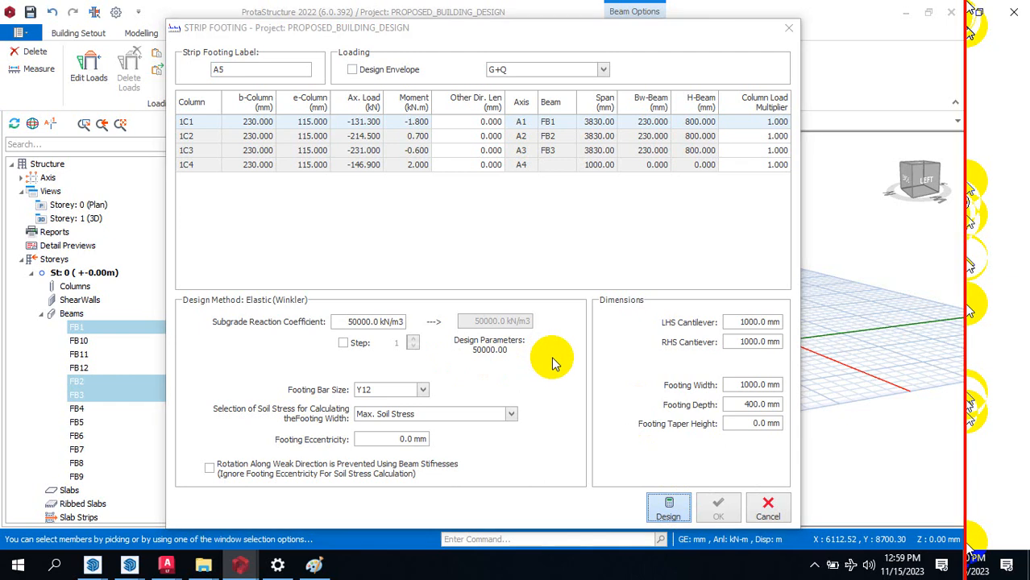
click(703, 522)
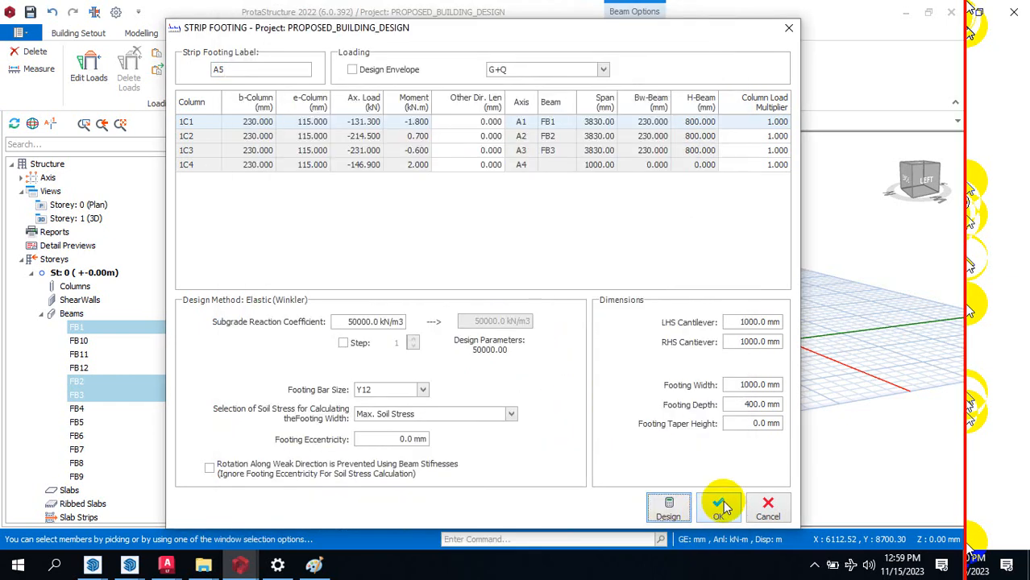
click(722, 509)
click(657, 391)
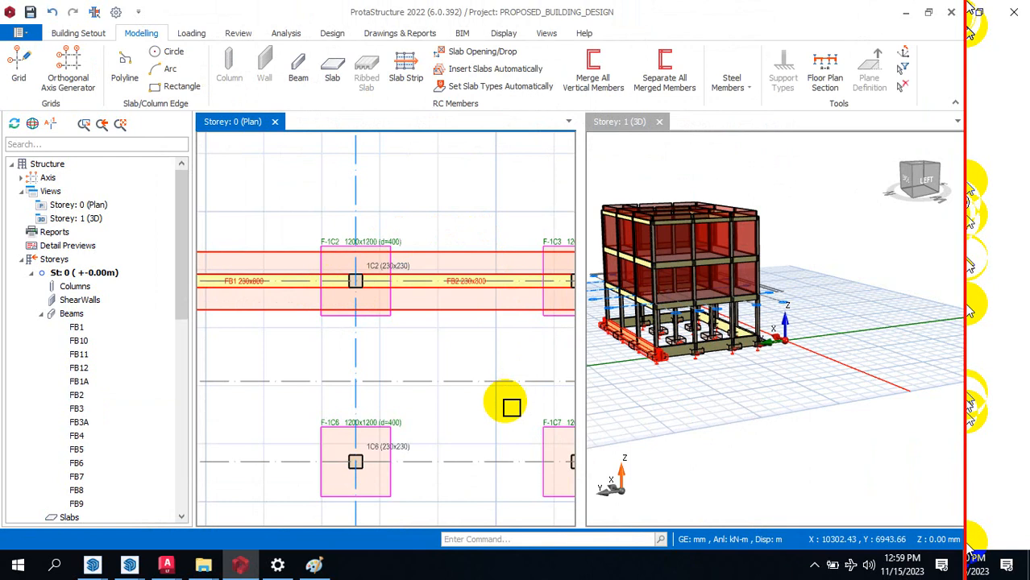
Step: Examine the strip footing and its cantilever ends against the pad footings from several sides in the 3D model
scroll(492, 280, down, 3)
click(735, 402)
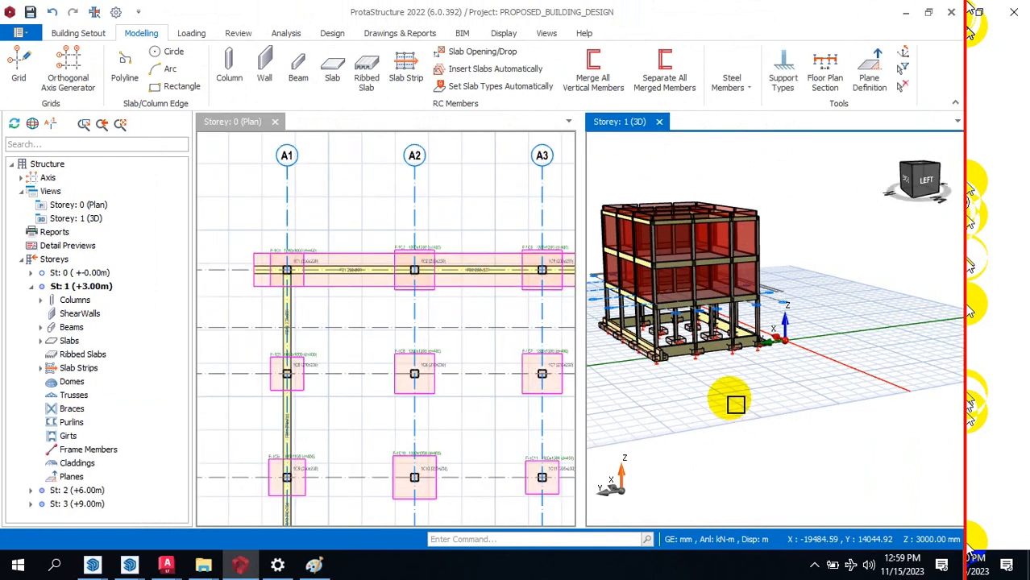
middle_drag(695, 400, 748, 408)
scroll(686, 383, up, 4)
scroll(686, 383, up, 2)
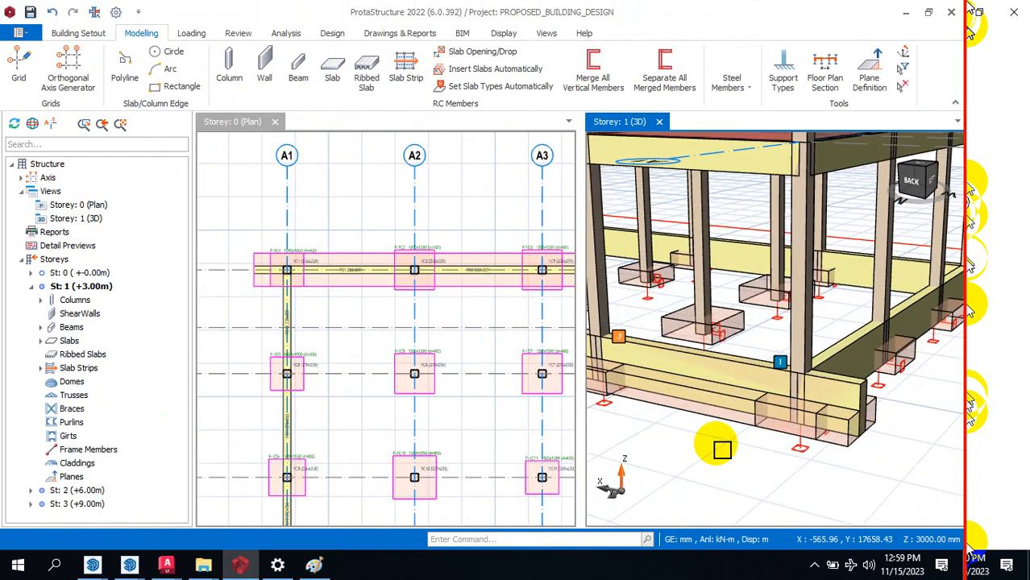
scroll(731, 426, down, 6)
middle_drag(860, 460, 780, 371)
scroll(780, 371, up, 3)
scroll(725, 395, down, 3)
scroll(806, 367, up, 4)
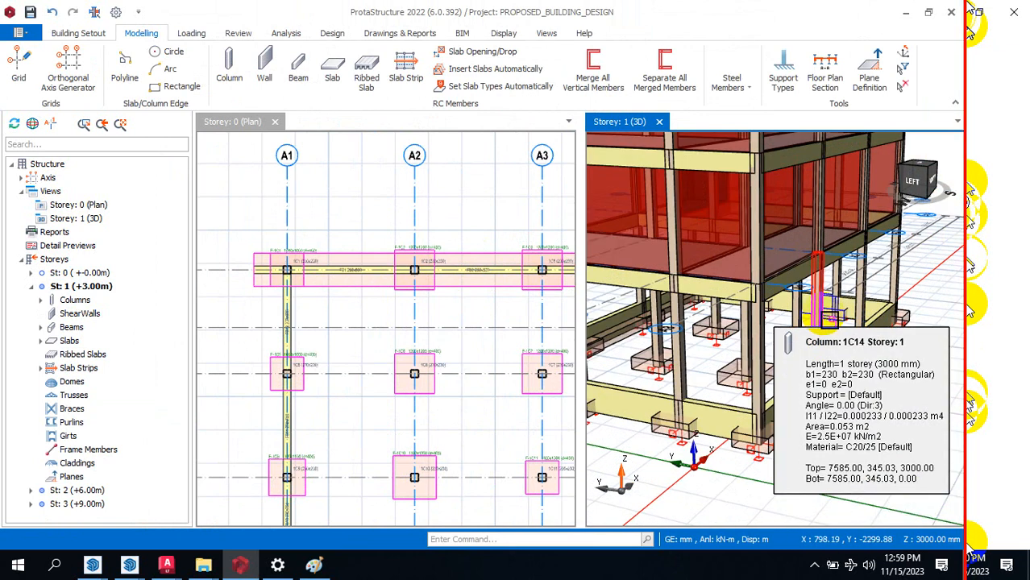
scroll(835, 361, down, 3)
scroll(717, 364, up, 5)
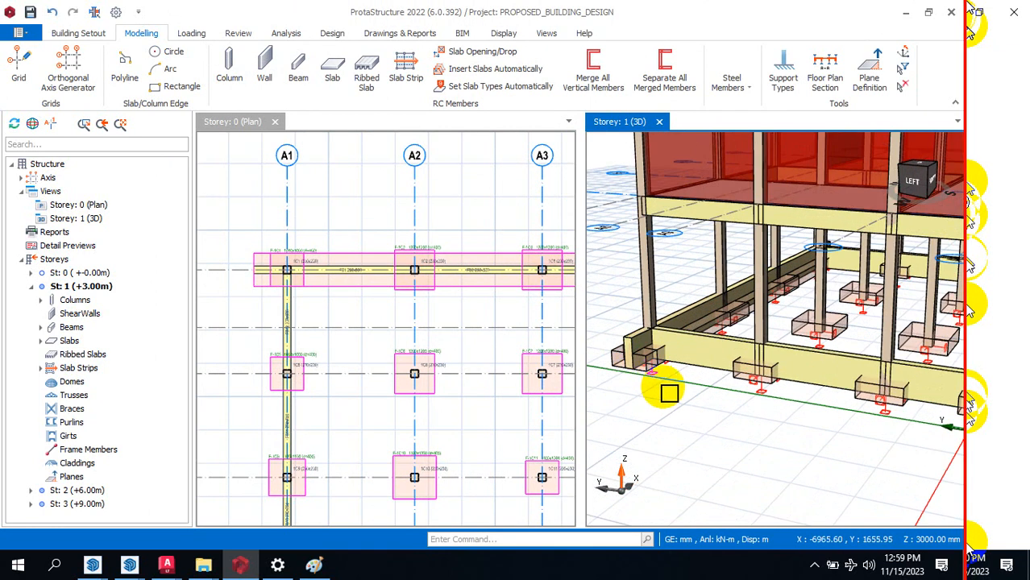
scroll(701, 383, down, 4)
middle_drag(680, 414, 796, 435)
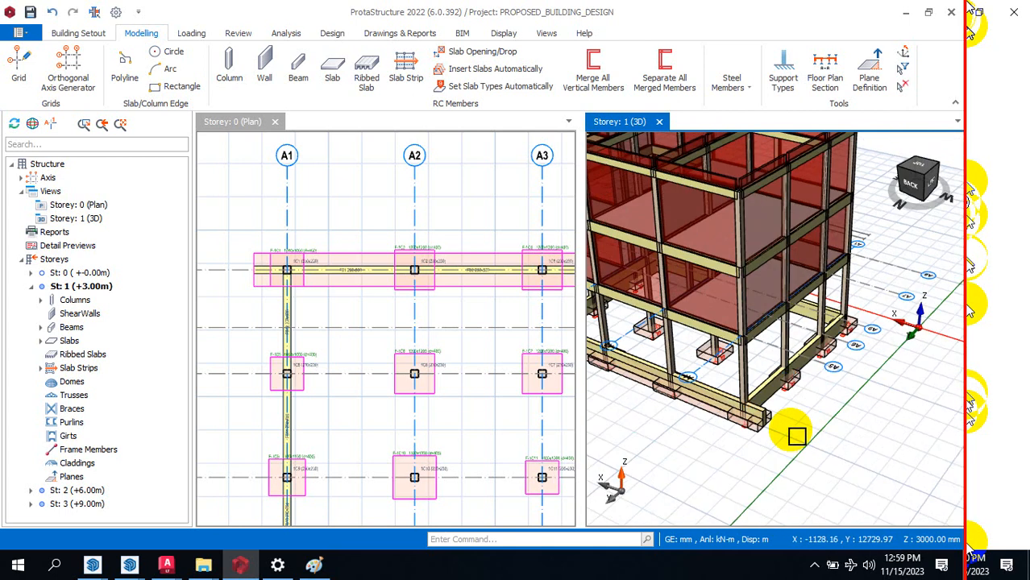
Step: Set the A5 strip footing's LHS and RHS cantilevers to 0 mm, redesign it and accept the design
scroll(763, 399, up, 5)
double_click(685, 415)
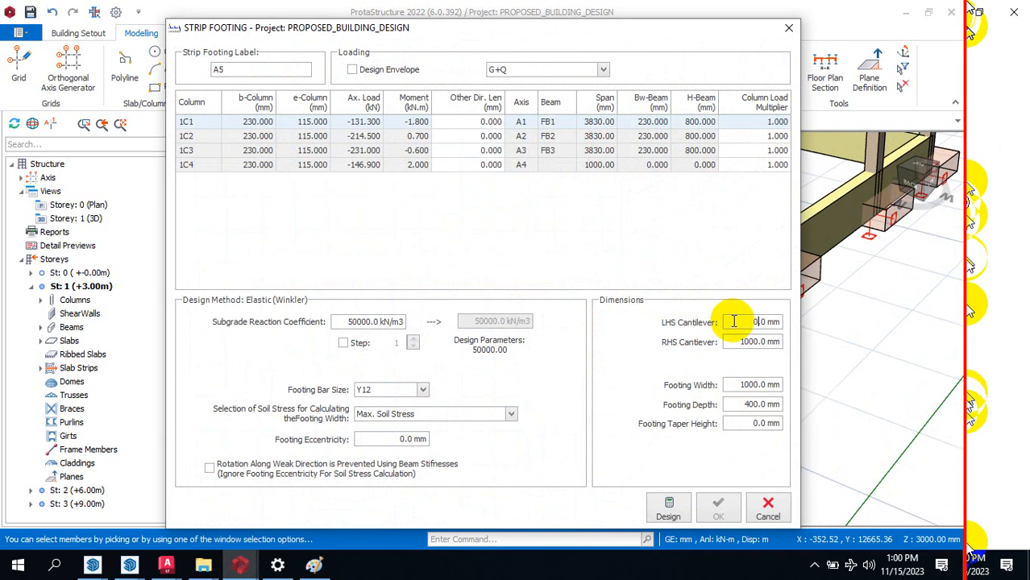
text(0)
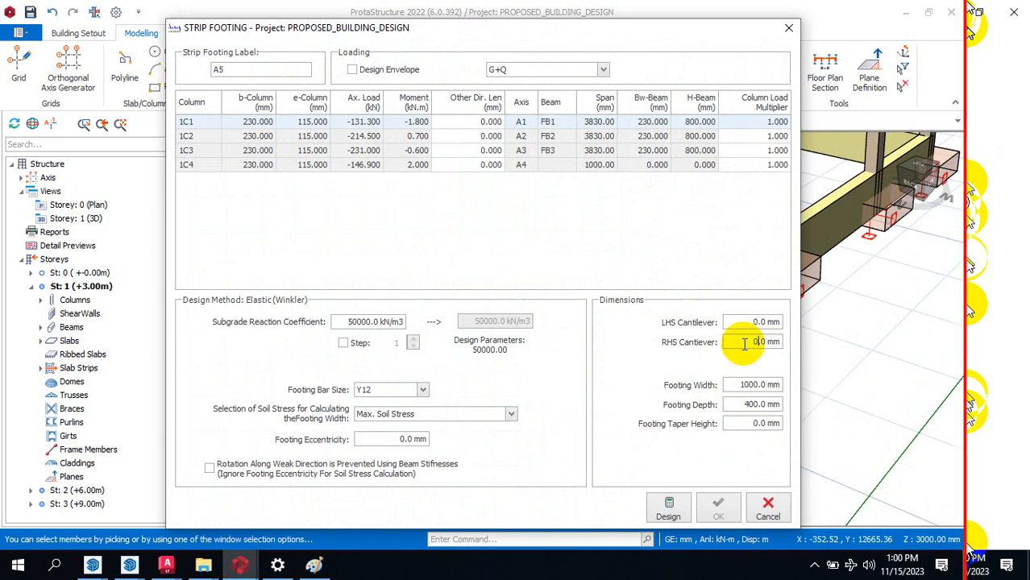
click(680, 509)
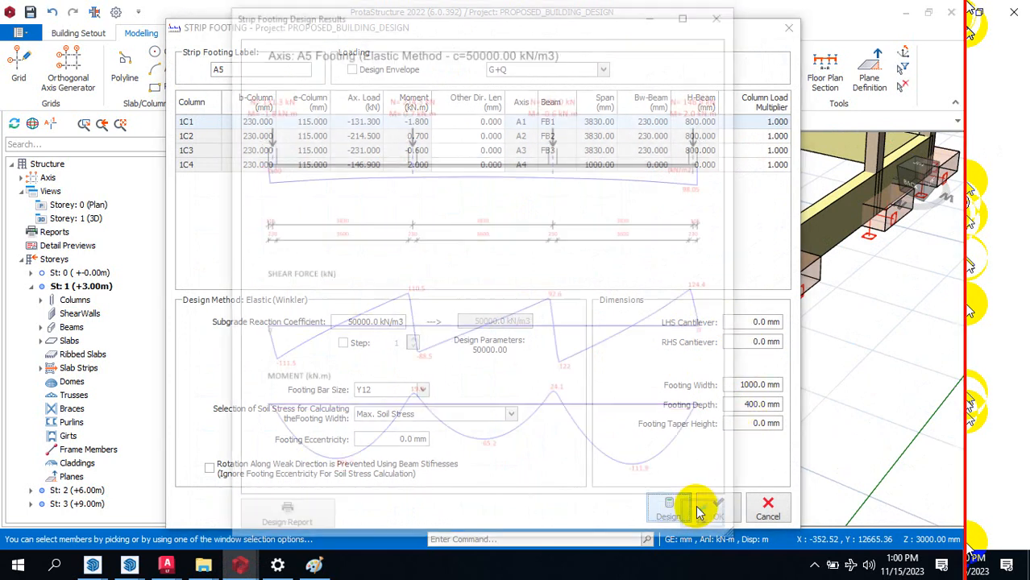
click(711, 514)
click(713, 511)
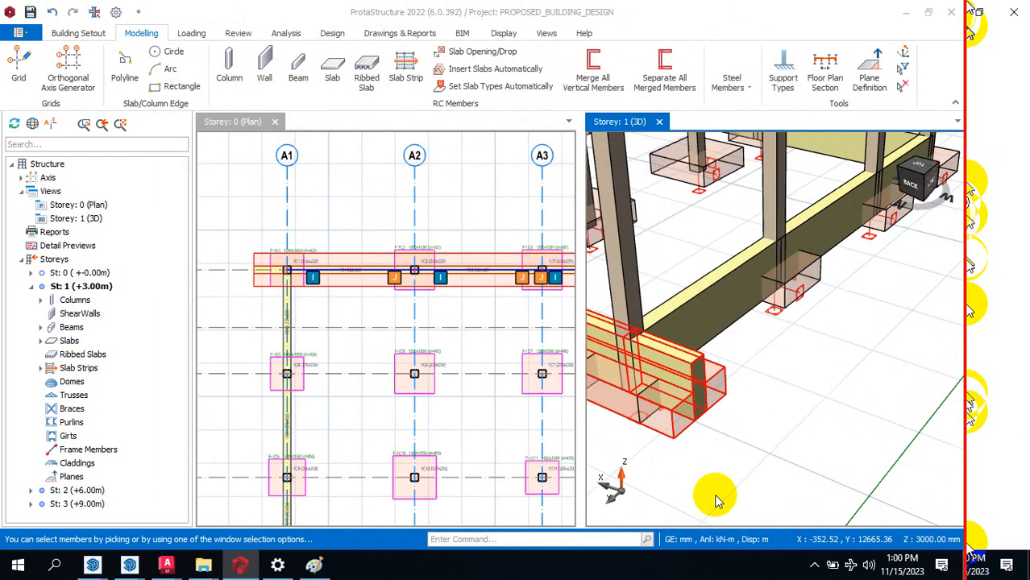
key(Escape)
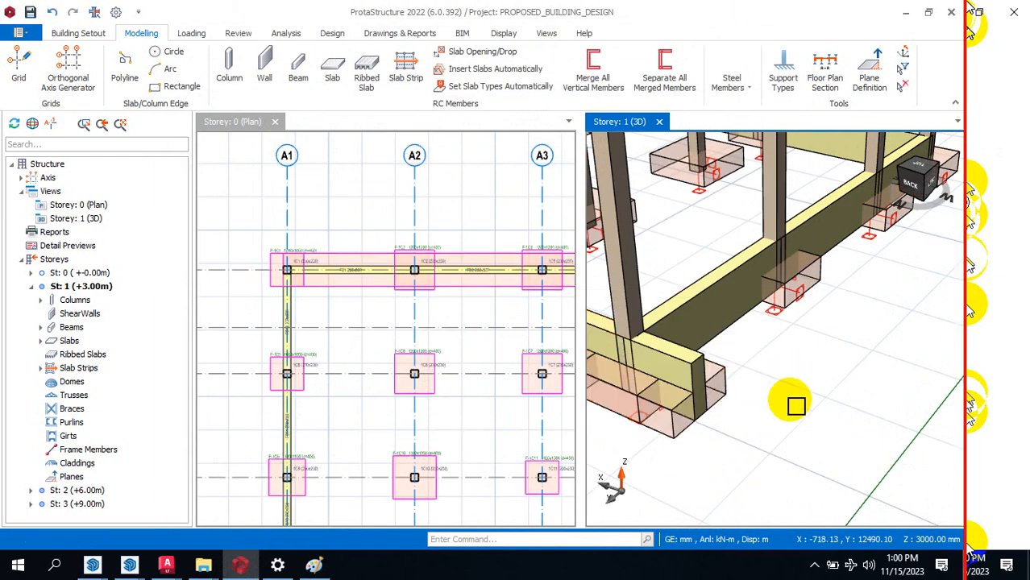
Step: Examine the ends of the A5 strip footing in 3D and the beam layout in the storey 0 plan
scroll(798, 406, down, 3)
scroll(800, 337, down, 6)
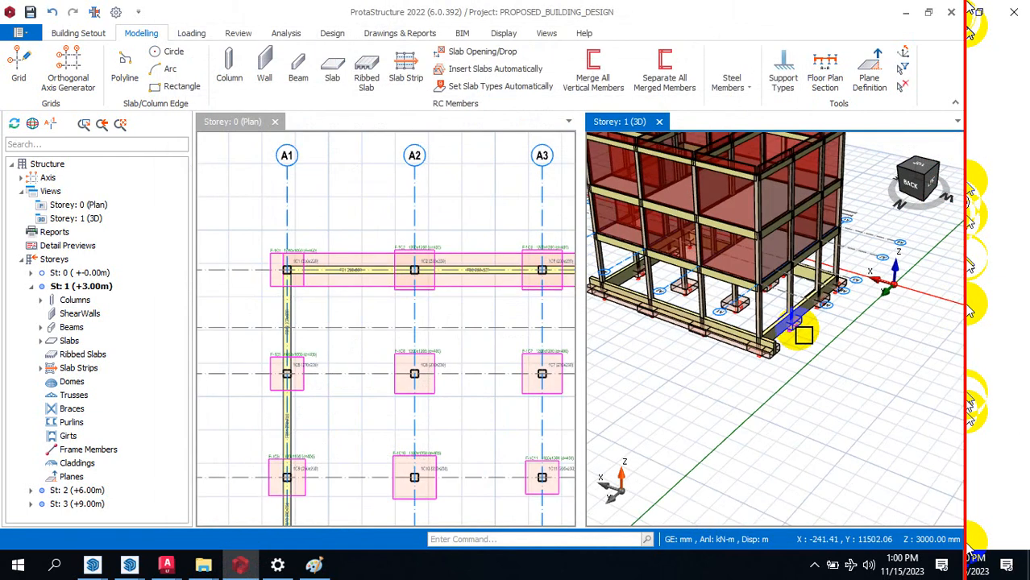
scroll(779, 338, up, 4)
mouse_move(809, 395)
middle_down()
mouse_move(626, 364)
mouse_move(665, 407)
mouse_move(681, 465)
mouse_move(691, 321)
mouse_move(669, 469)
mouse_move(856, 396)
mouse_move(874, 423)
mouse_move(757, 313)
middle_up()
scroll(758, 313, up, 5)
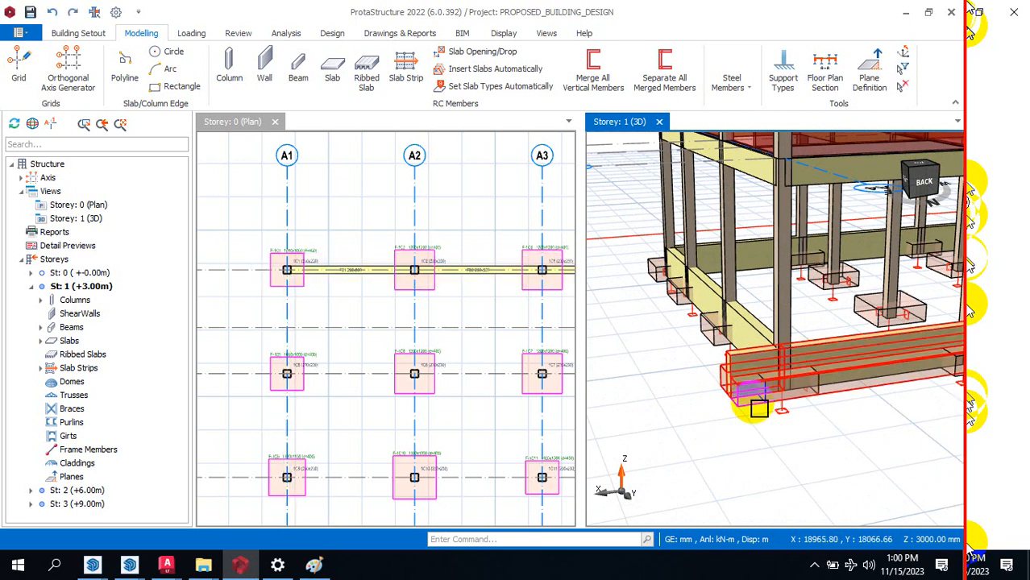
scroll(684, 387, down, 5)
middle_drag(684, 388, 628, 430)
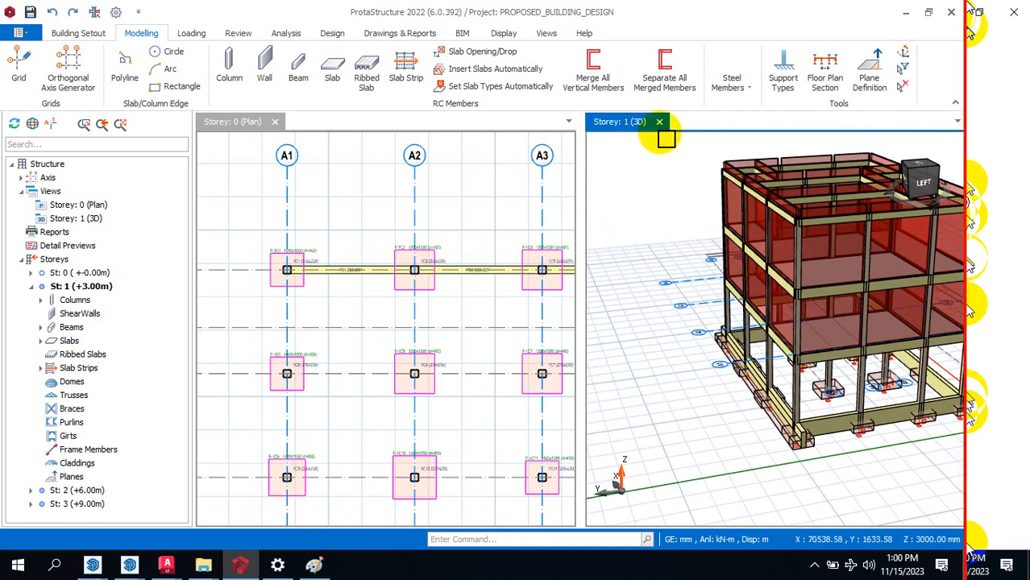
scroll(355, 300, down, 5)
scroll(355, 300, up, 5)
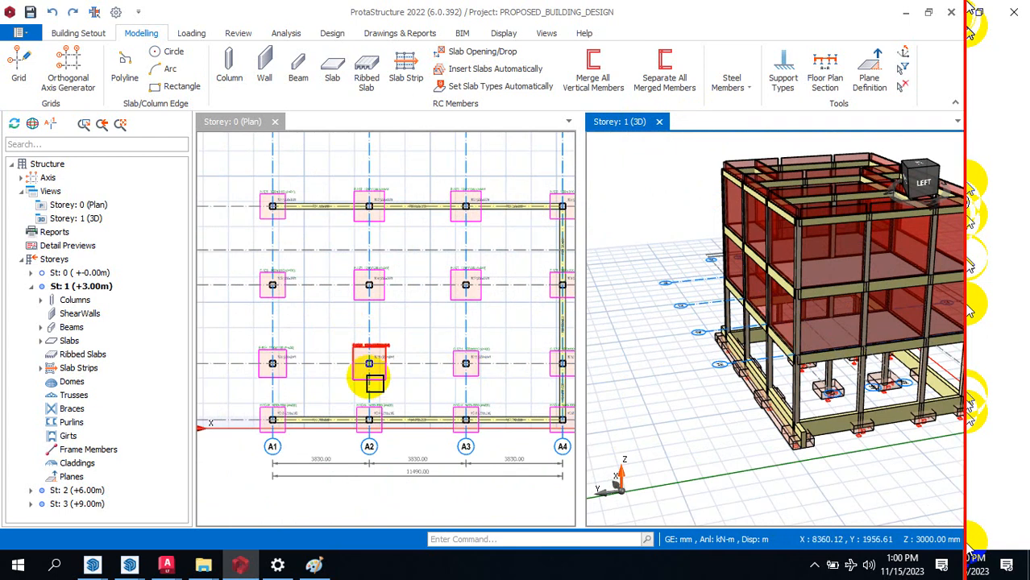
click(296, 68)
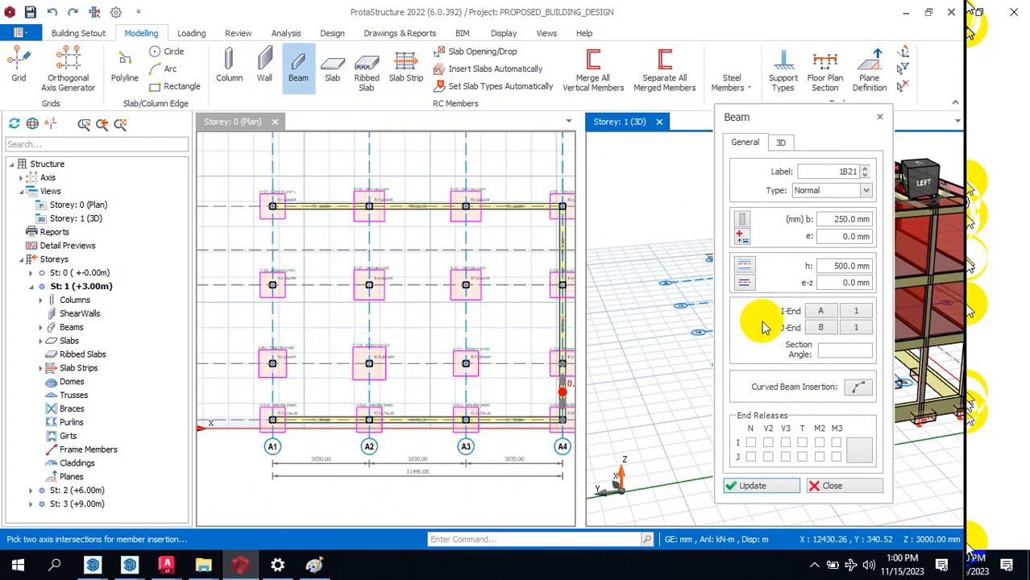
double_click(838, 267)
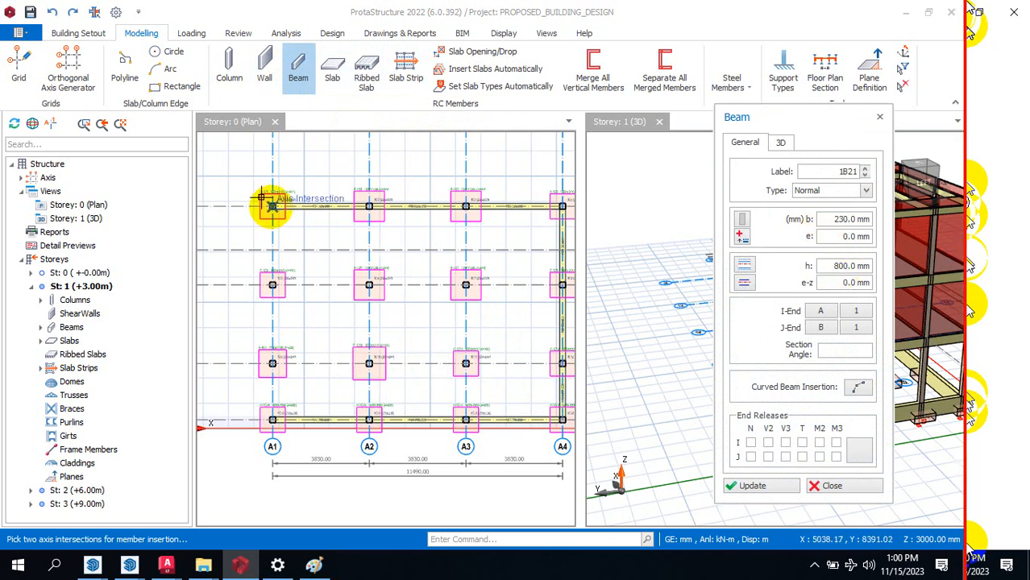
key(Escape)
Step: Insert 230 x 800 mm beams on storey 0 along axis A1 from axis A5 to axis A8
click(272, 436)
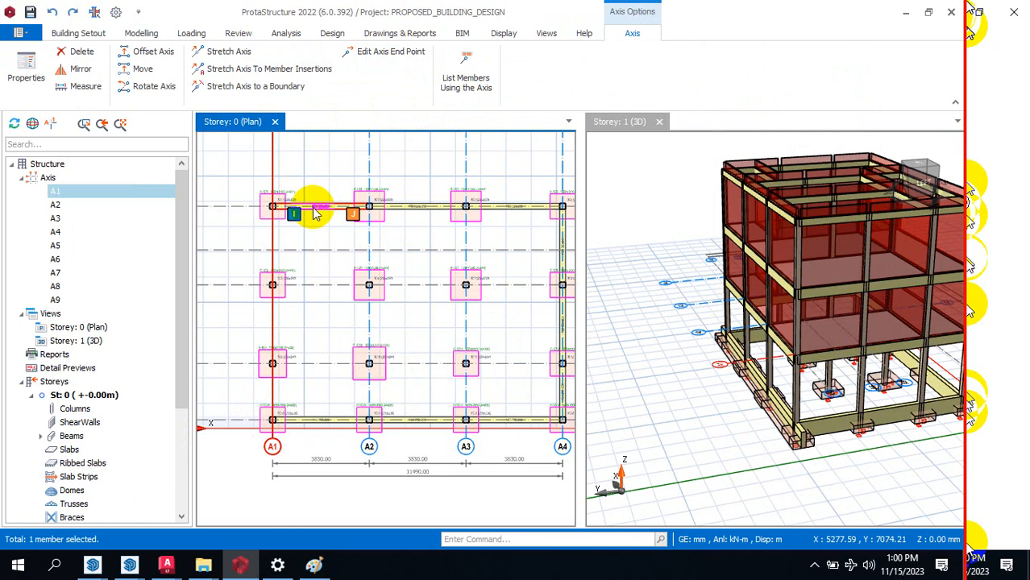
key(Escape)
click(297, 66)
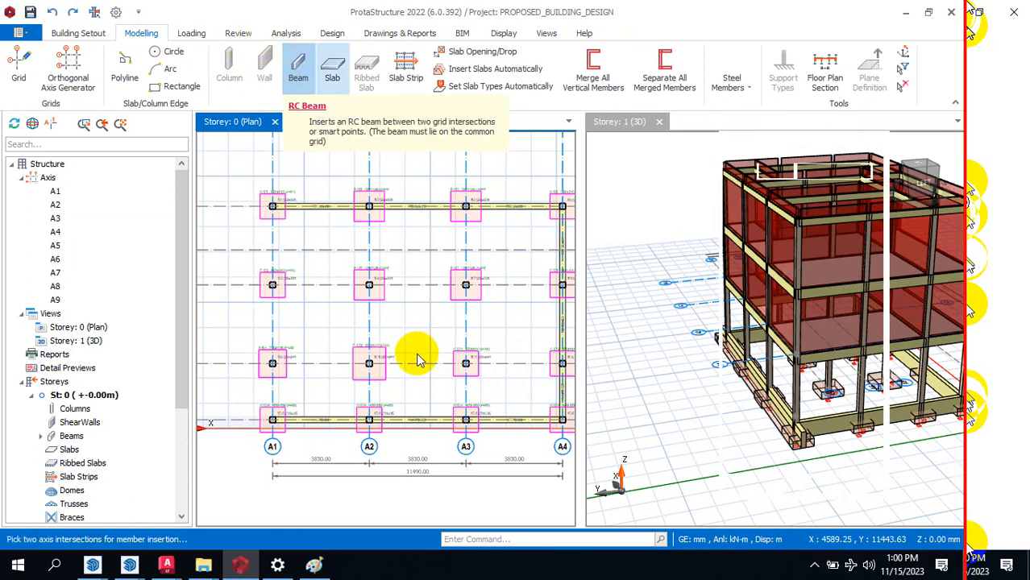
click(843, 217)
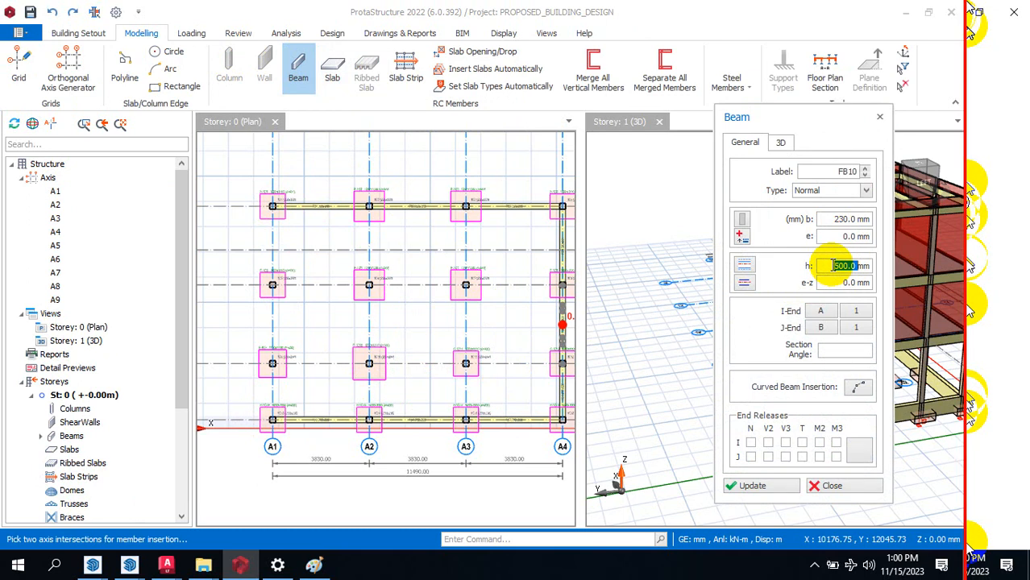
click(272, 206)
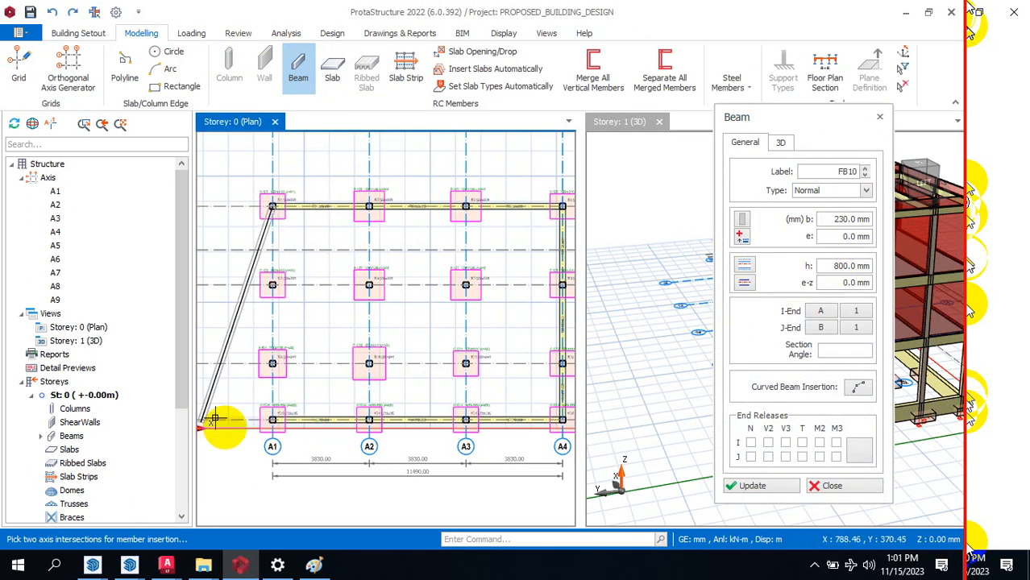
click(272, 420)
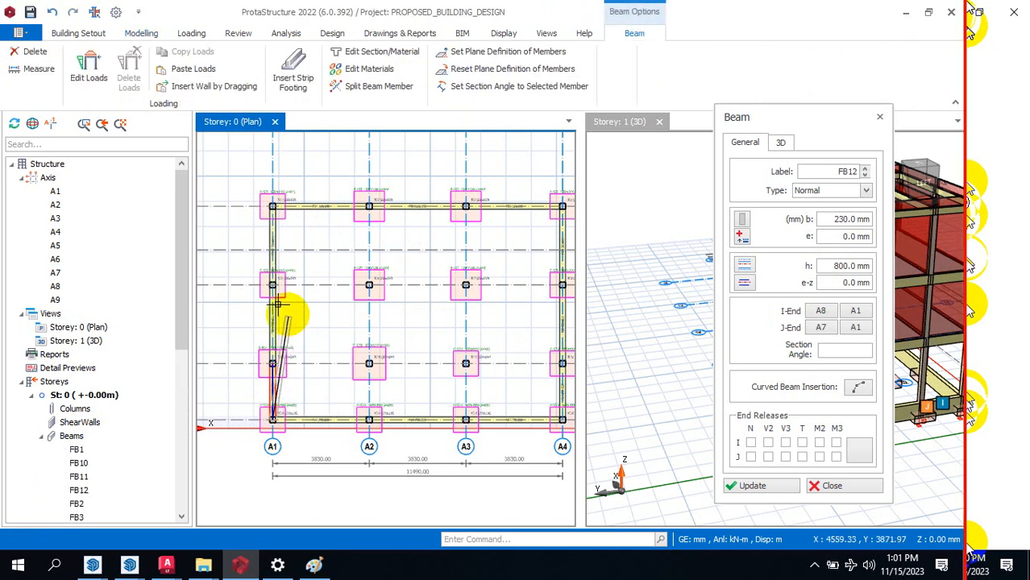
click(880, 118)
key(Escape)
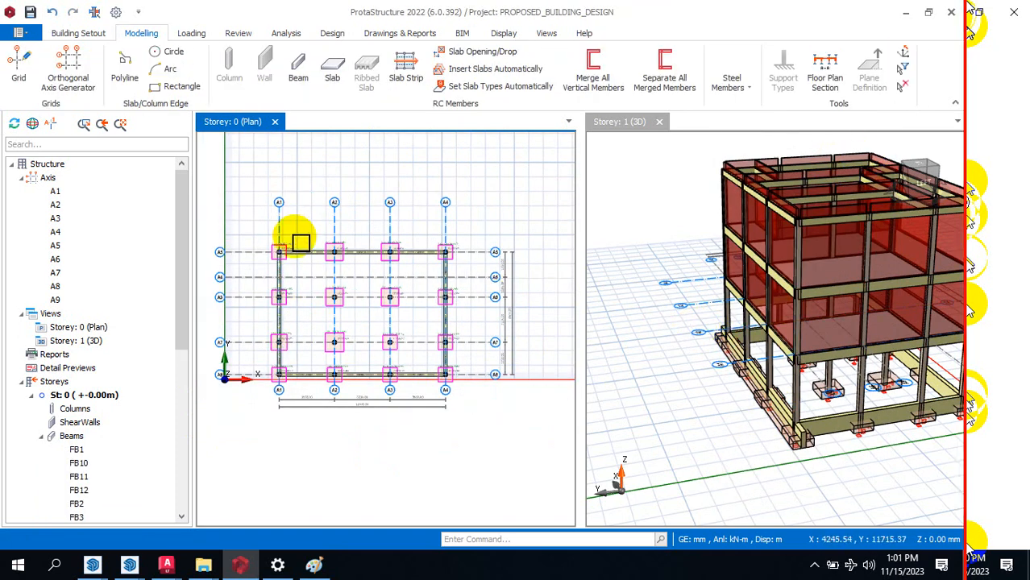
Step: Check the A5 strip footing in 3D, then select the three beams along axis A5 for a new strip footing
scroll(298, 245, up, 3)
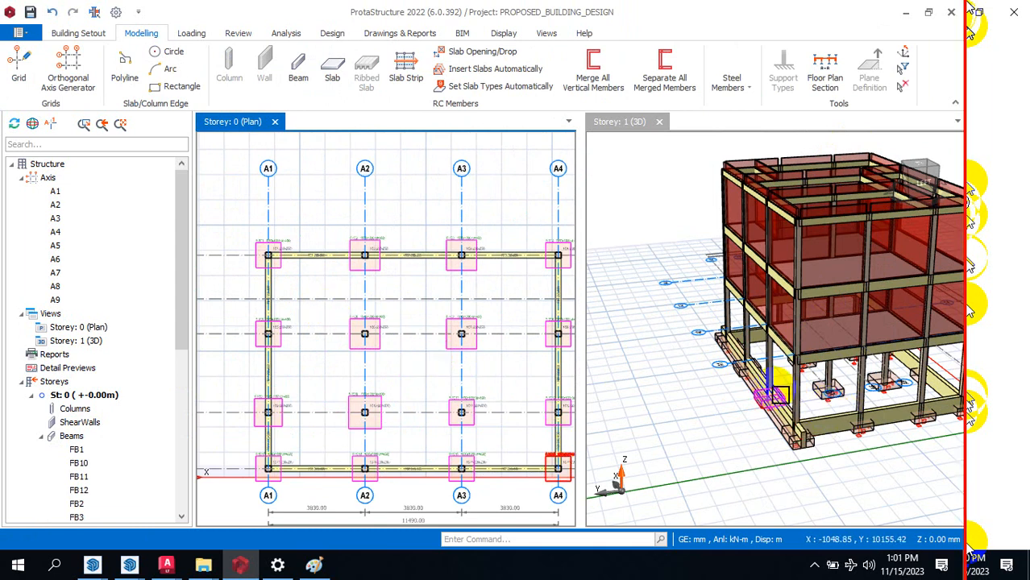
scroll(775, 395, down, 2)
scroll(730, 420, up, 4)
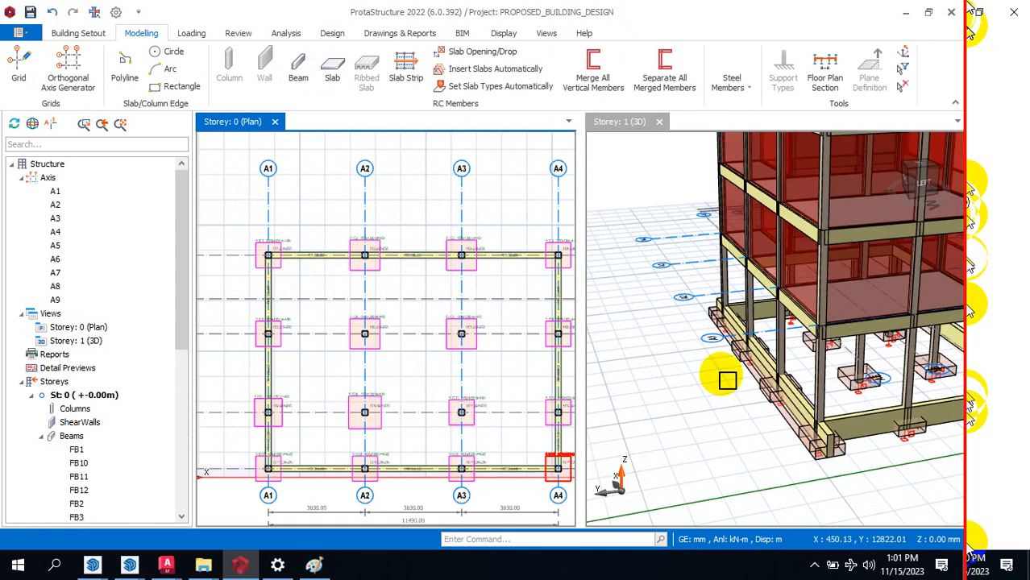
scroll(727, 380, up, 2)
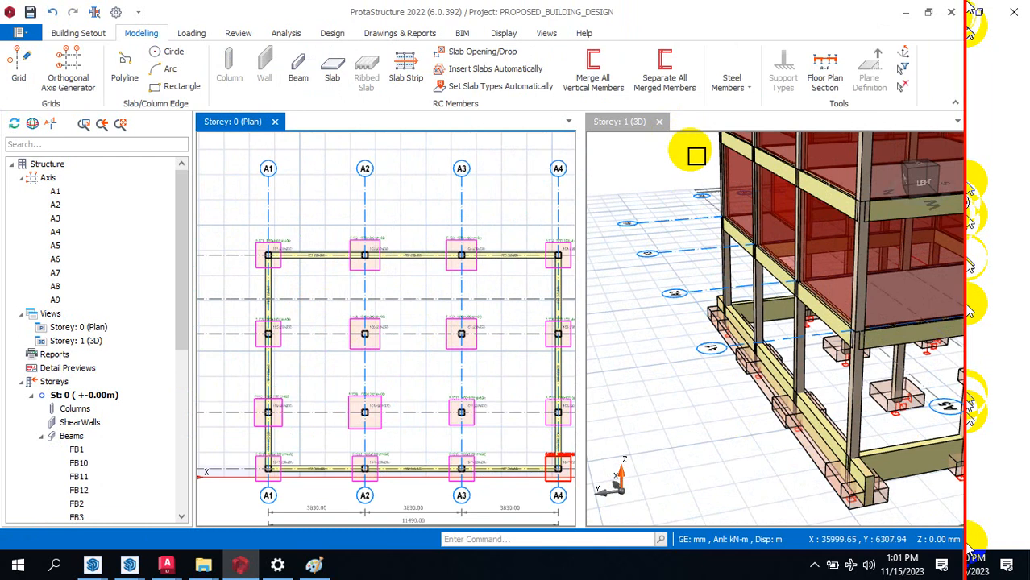
mouse_move(736, 339)
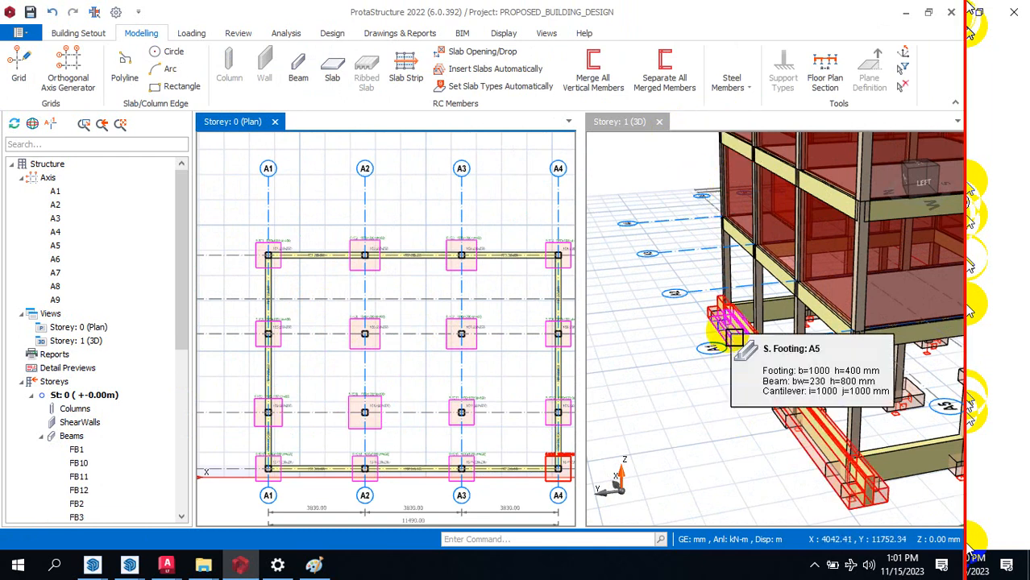
click(318, 262)
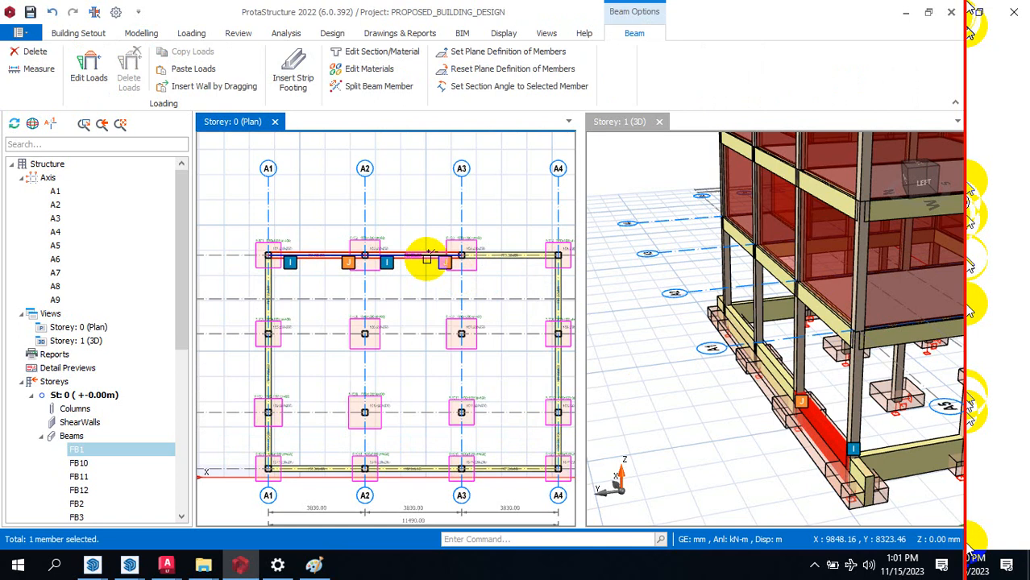
click(427, 258)
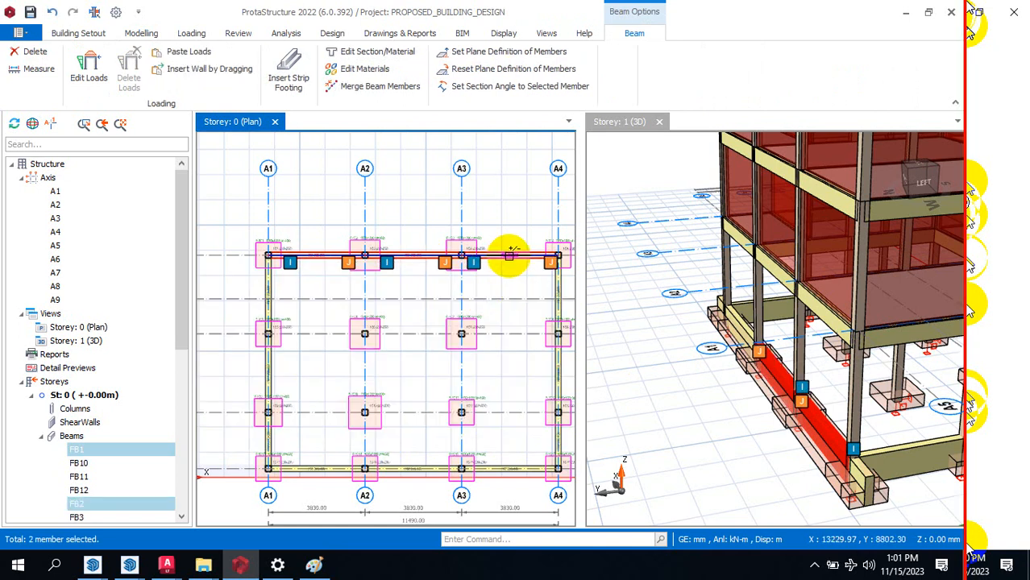
click(509, 258)
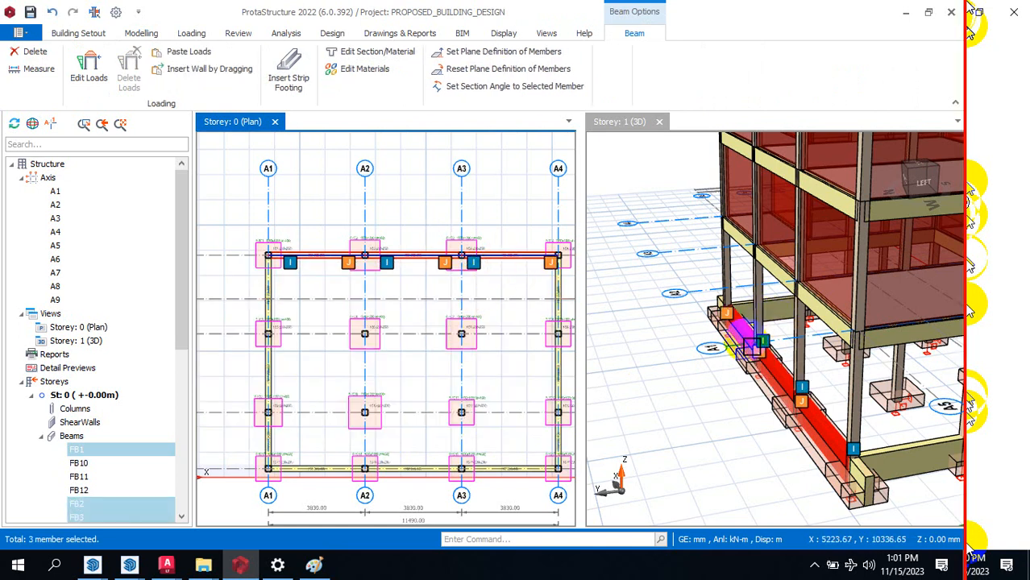
right_click(514, 244)
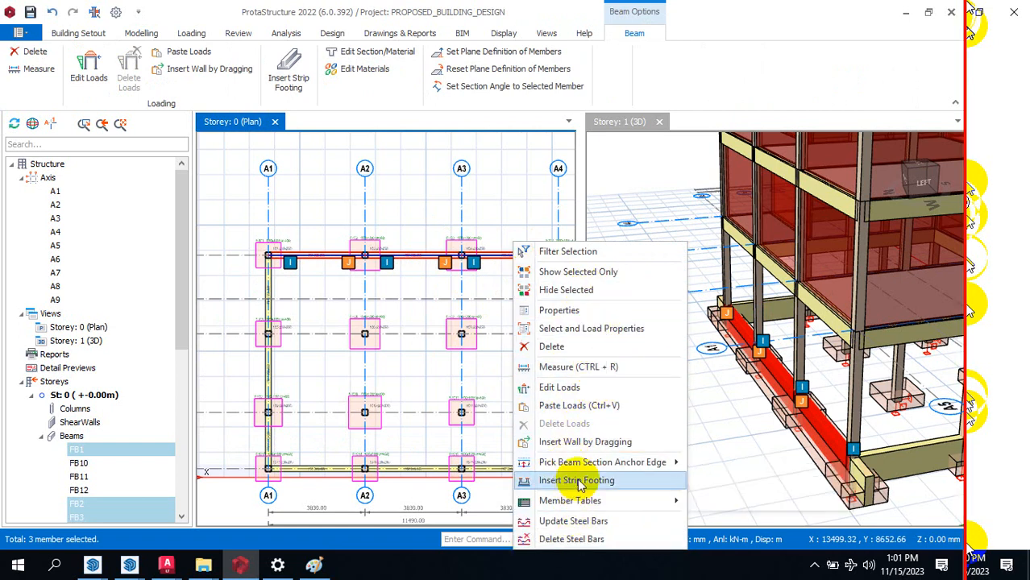
Step: Insert a strip footing under the selected beams FB1, FB2 and FB3, running its design with the preset dimensions and accepting it
click(612, 481)
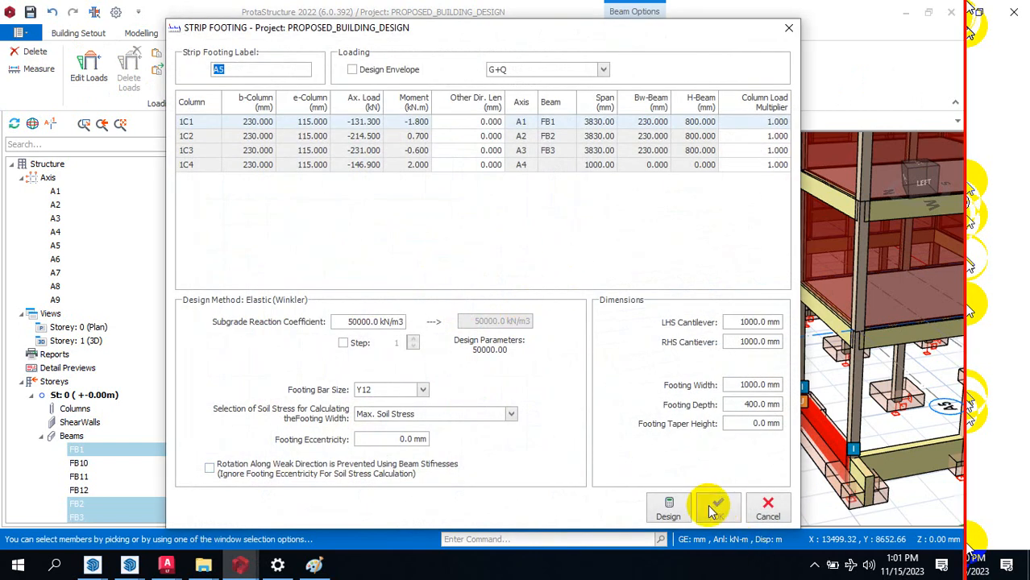
click(668, 508)
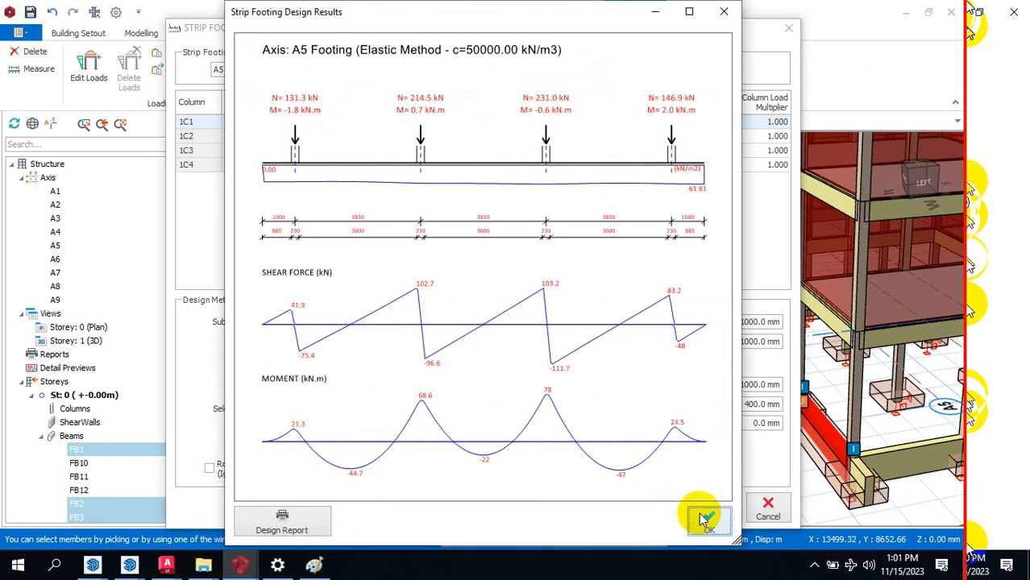
click(723, 11)
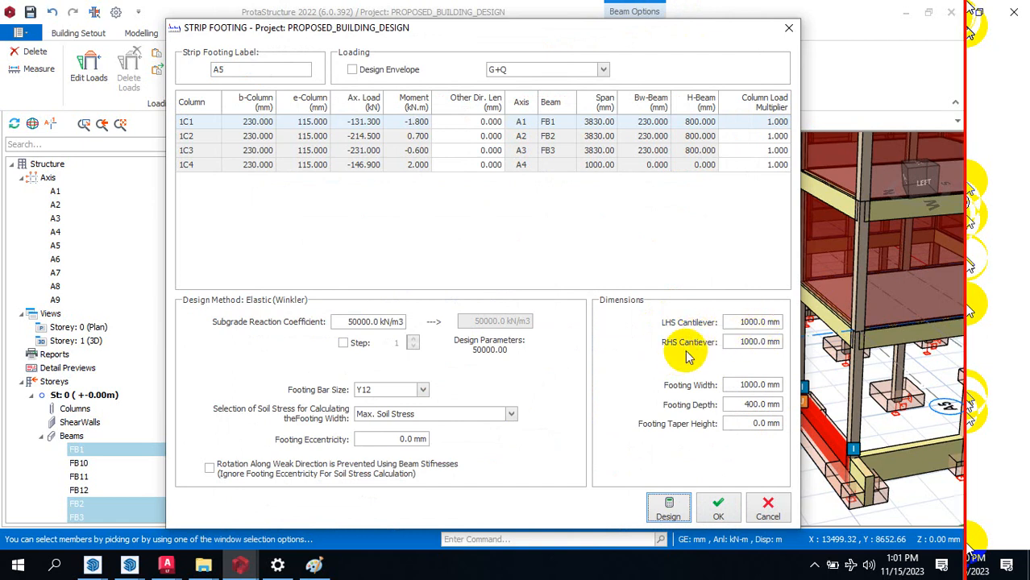
click(718, 508)
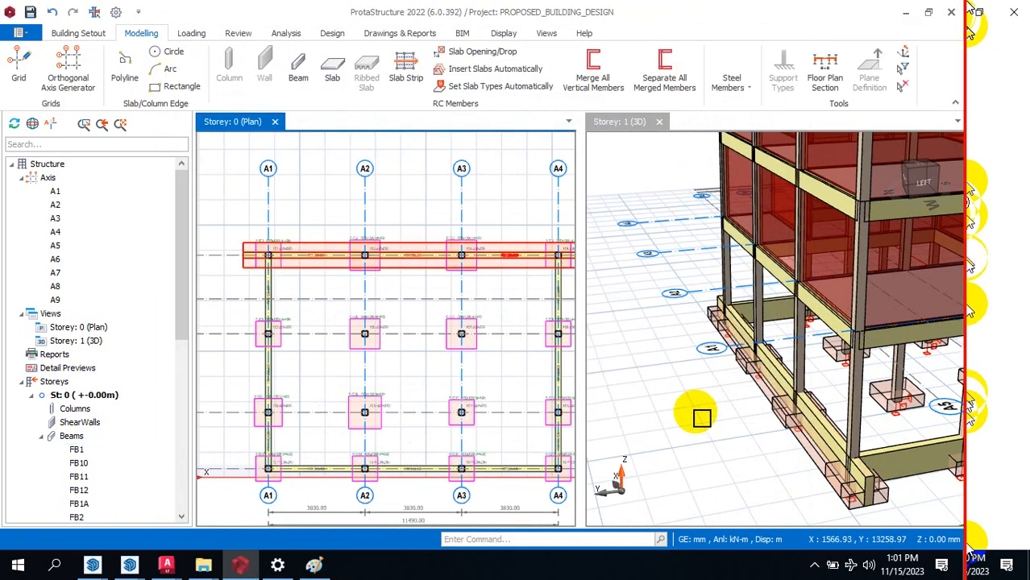
click(806, 491)
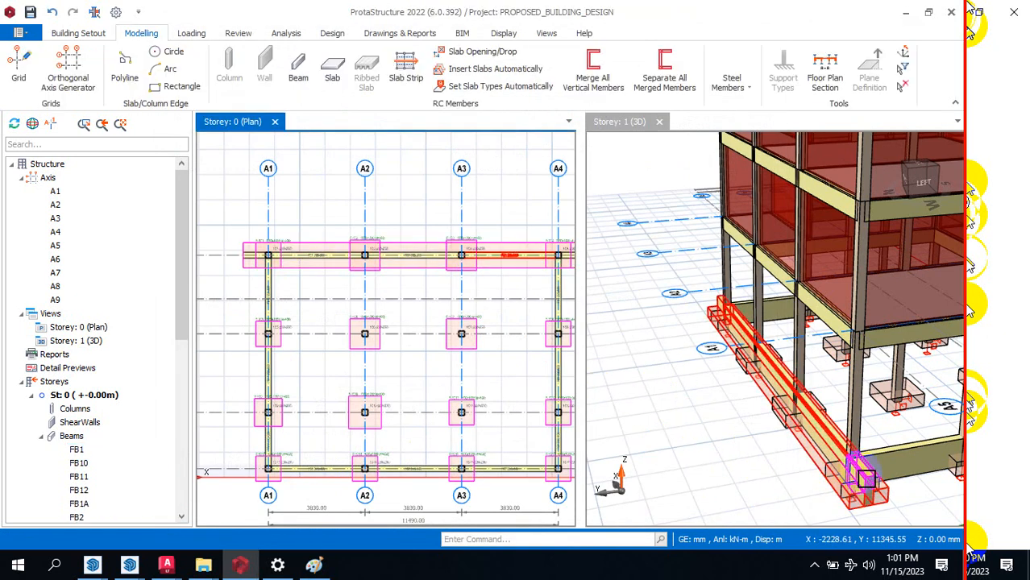
click(786, 457)
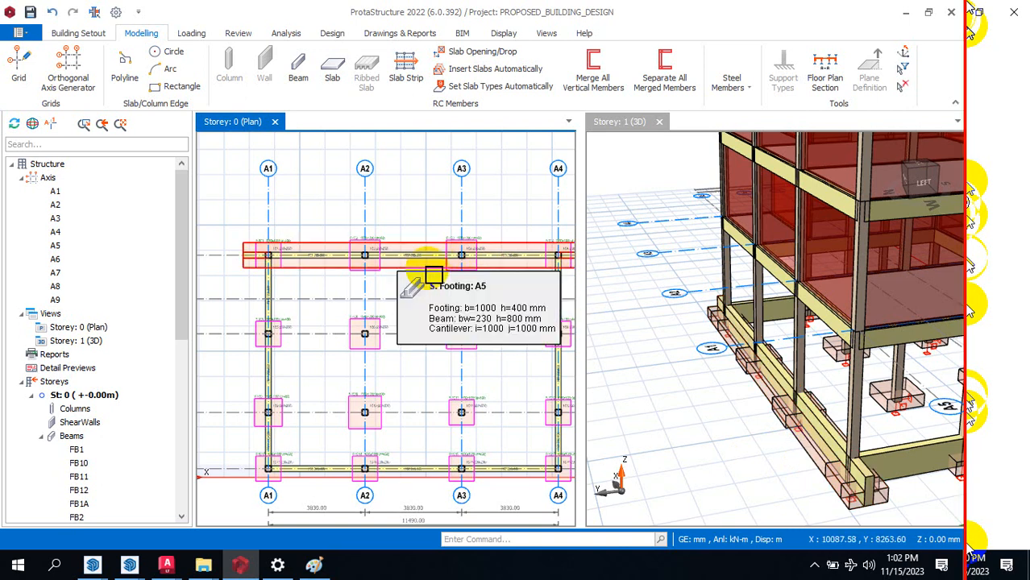
Step: Set the LHS and RHS cantilevers of the A5 strip footing to 0 mm, rerun its design and accept the change
right_click(434, 277)
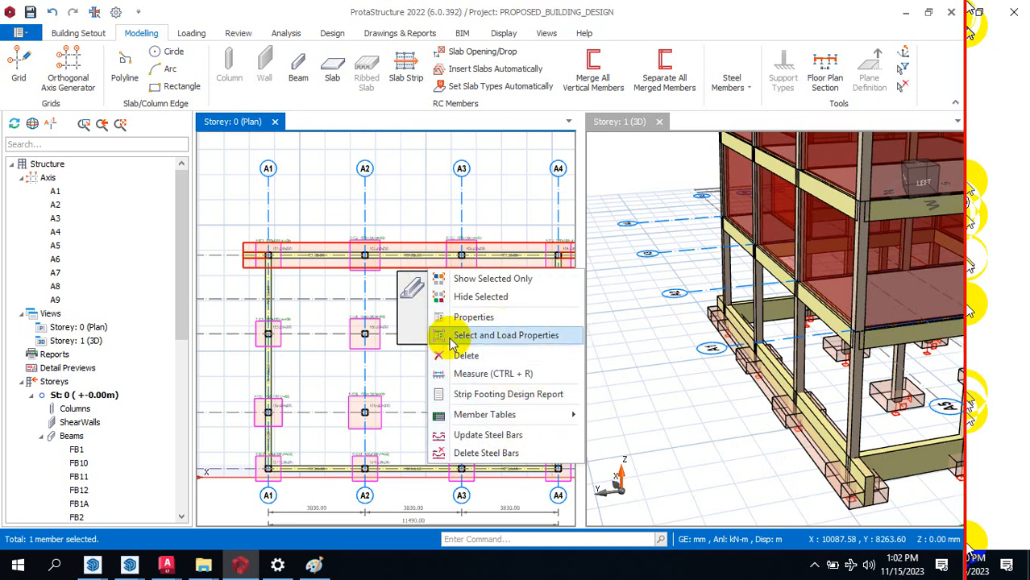
double_click(399, 245)
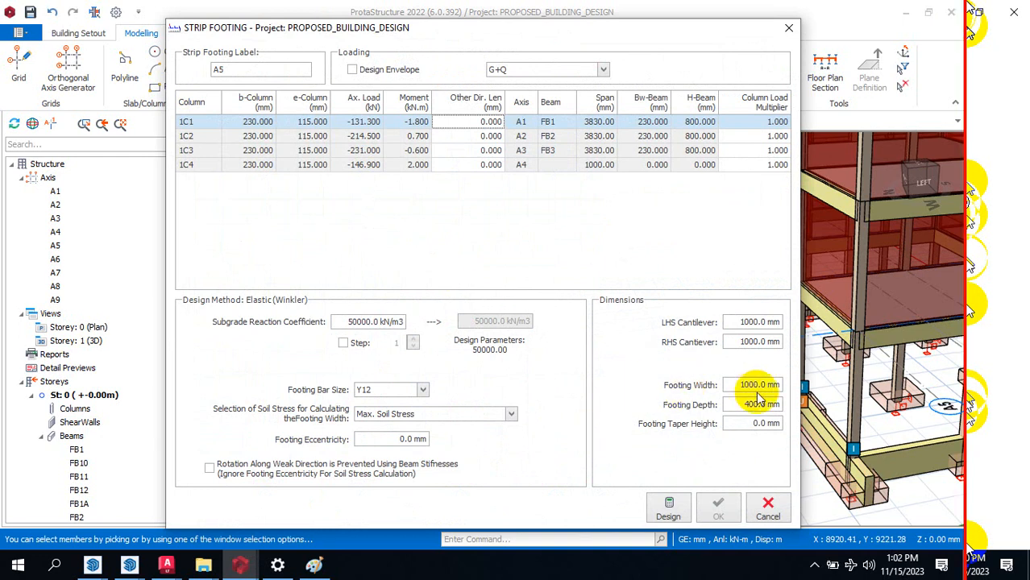
double_click(742, 322)
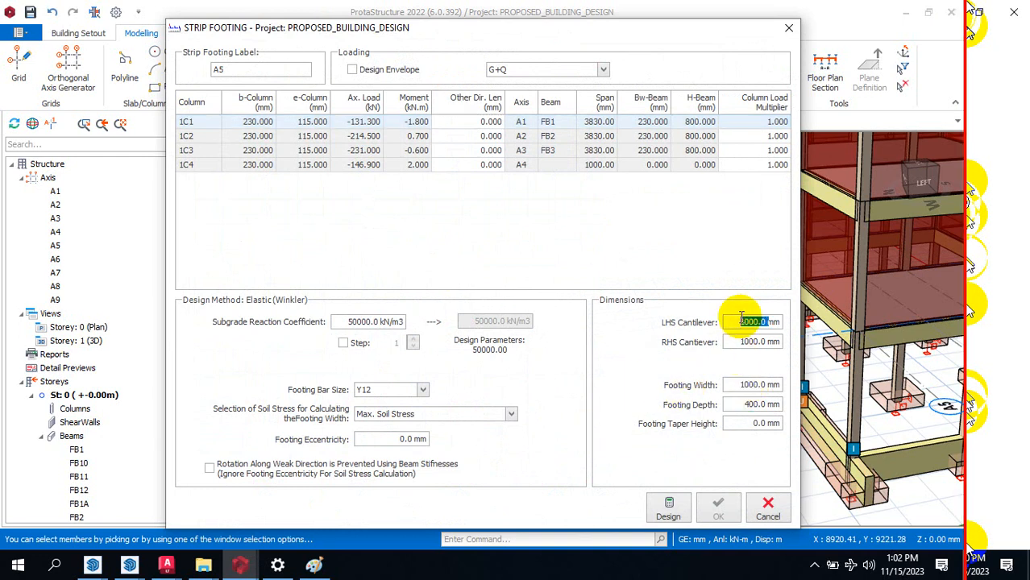
text(0.0)
double_click(747, 342)
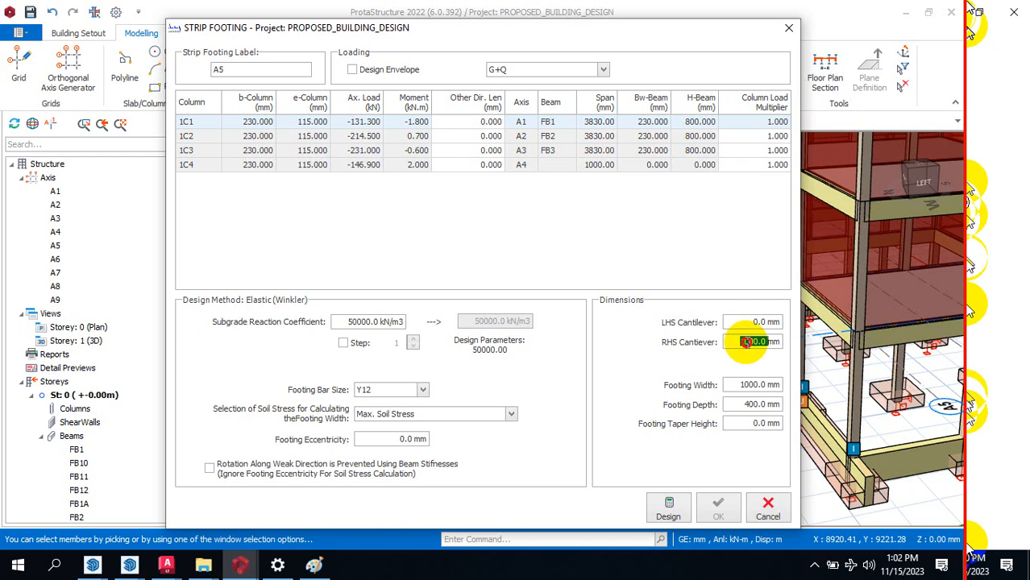
text(0.0)
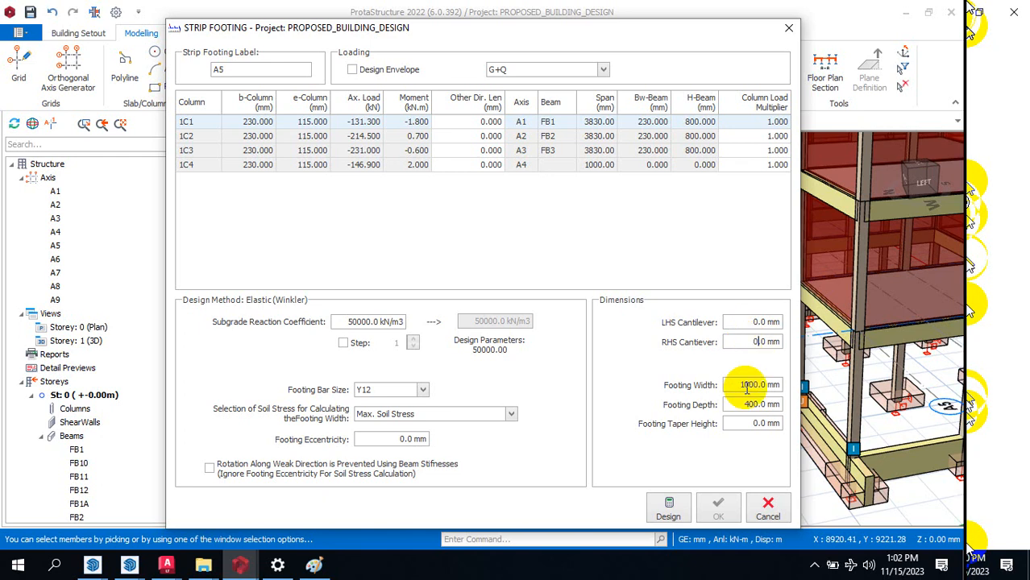
click(668, 510)
click(698, 516)
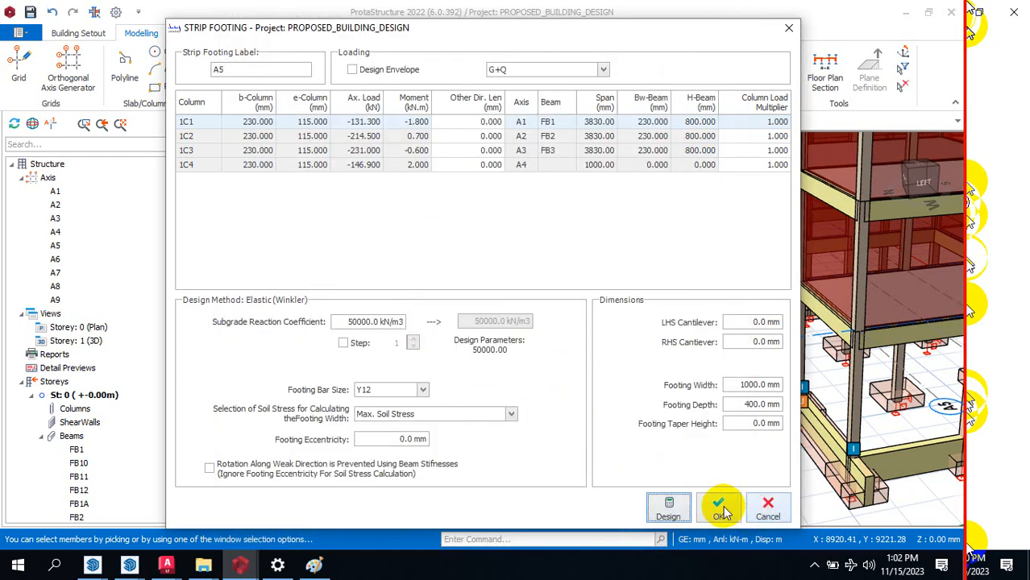
click(718, 508)
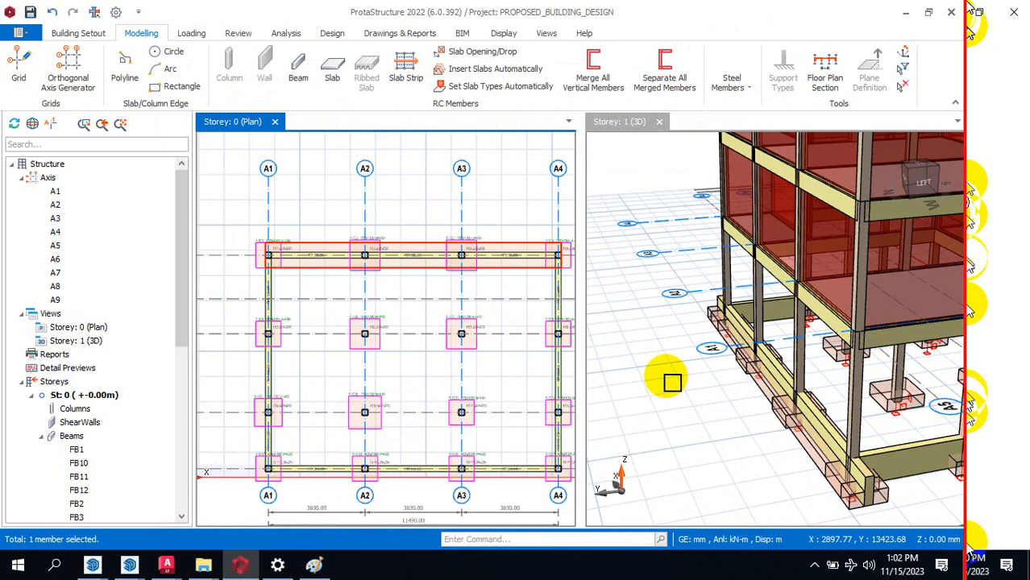
key(Escape)
Step: Check the strip footing's ends in plan and 3D, and close the Storey: 1 (3D) view
scroll(318, 222, up, 3)
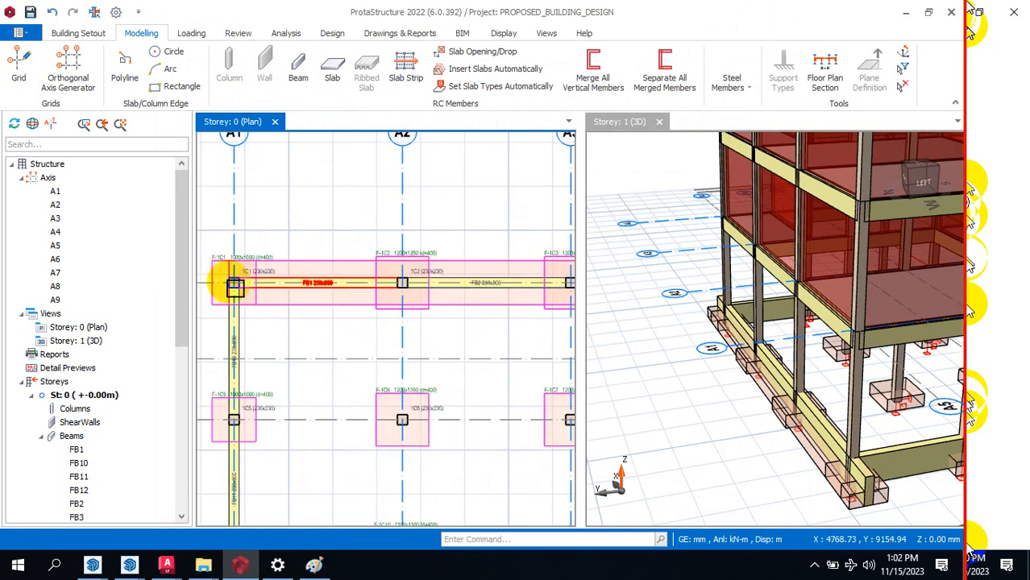
scroll(246, 269, down, 5)
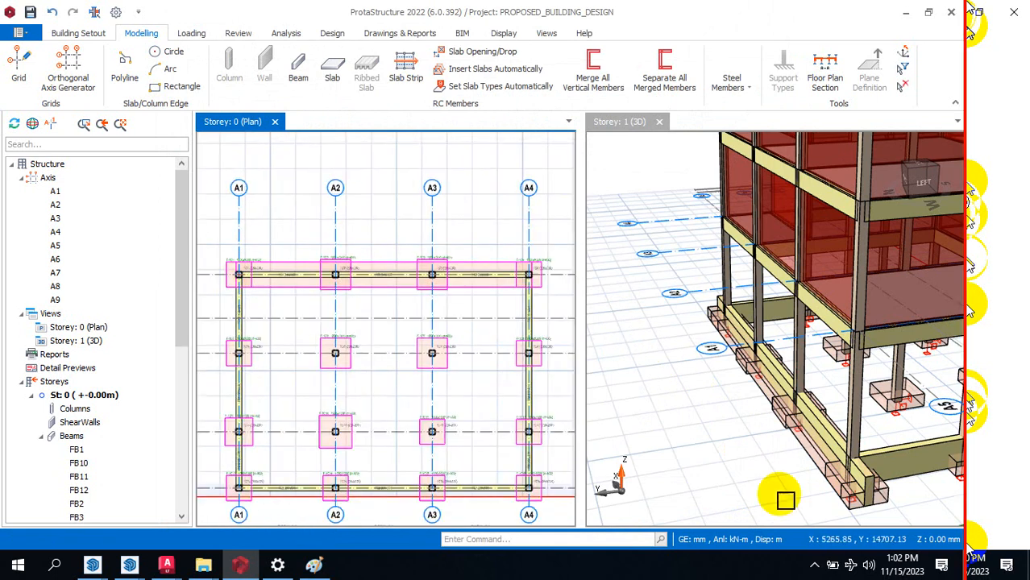
scroll(747, 483, down, 4)
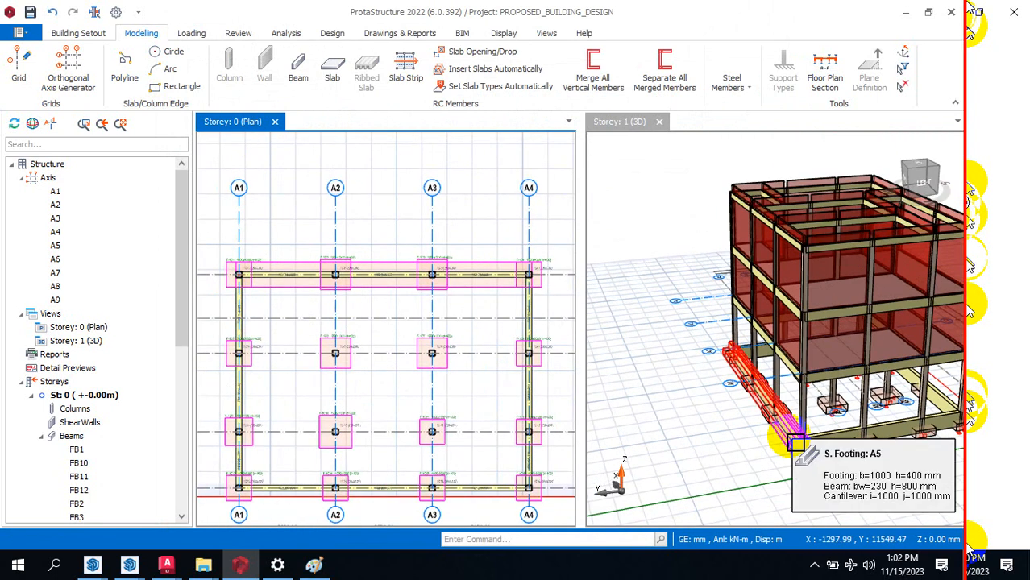
click(659, 122)
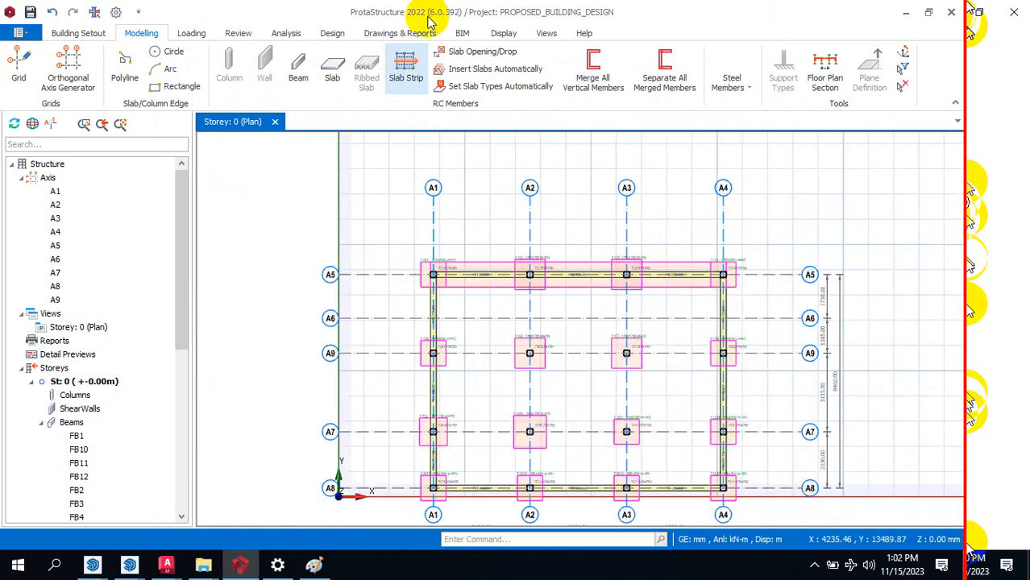
Step: Create a new 3D physical model view for storey 0
click(546, 34)
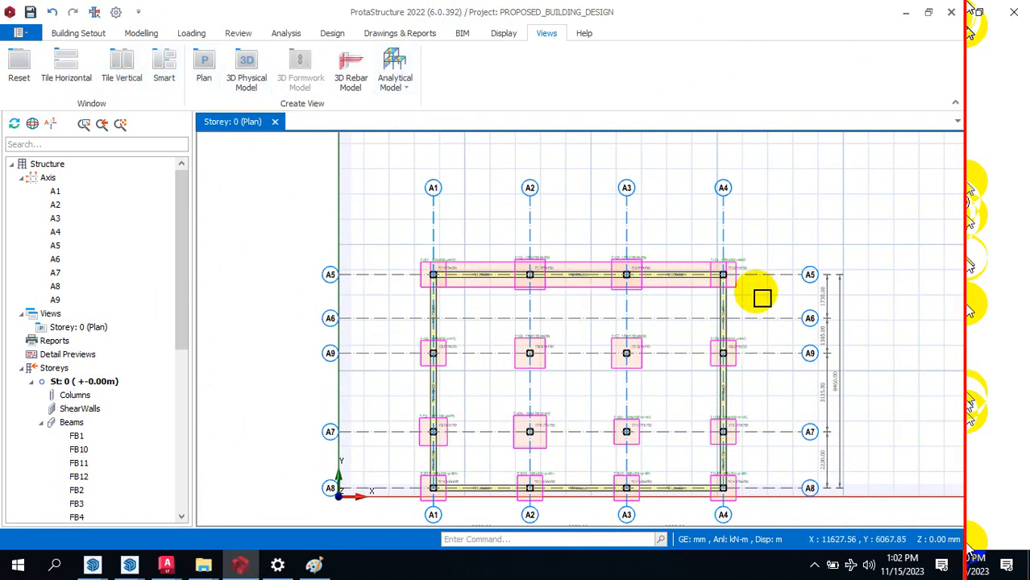
scroll(543, 318, down, 3)
scroll(541, 315, up, 3)
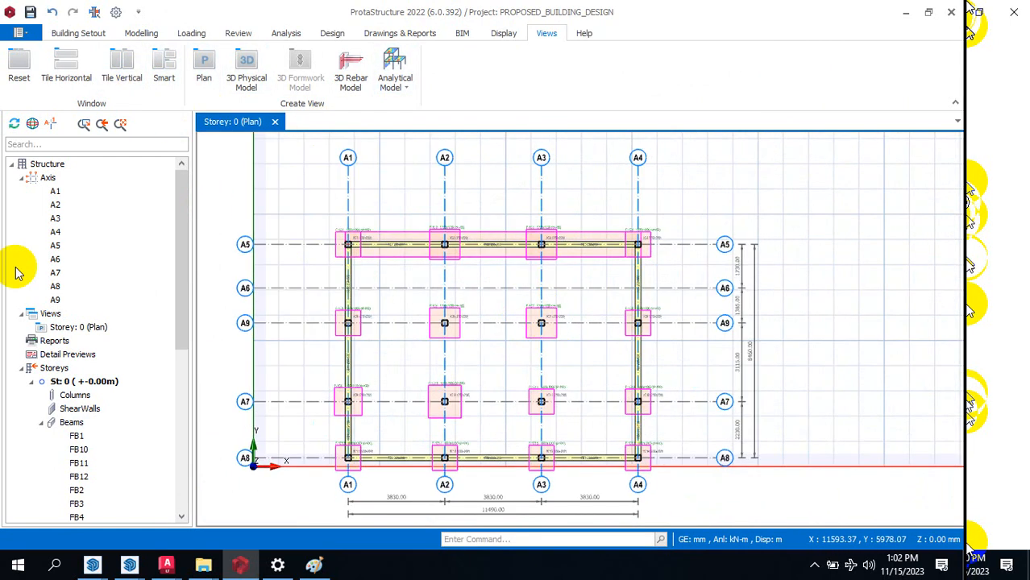
click(13, 166)
right_click(41, 318)
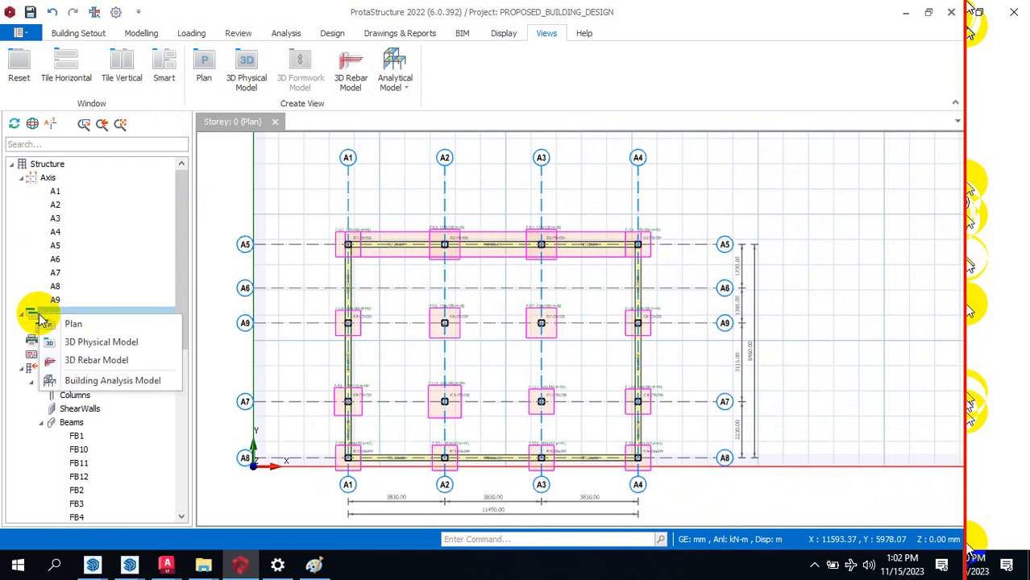
click(153, 352)
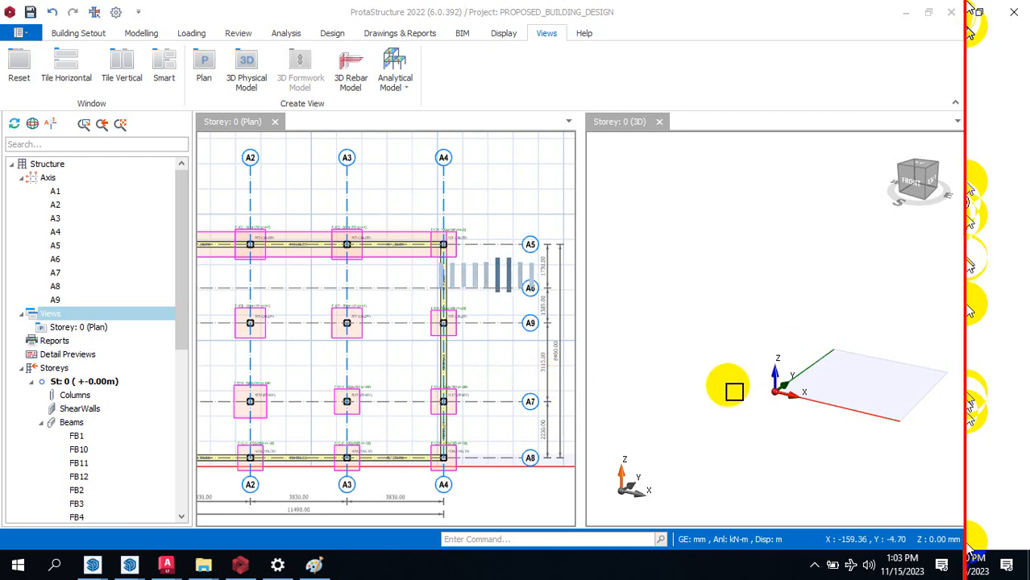
Step: Examine how the A5 strip footing meets the corner pad footing F-1C1 in the storey 0 plan
scroll(722, 380, down, 1)
scroll(805, 352, up, 4)
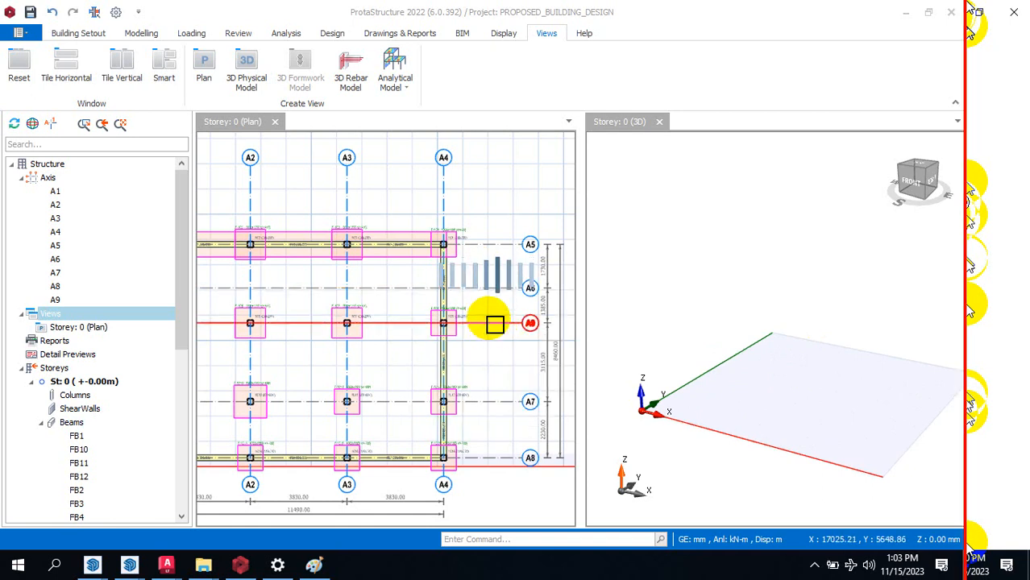
scroll(343, 295, down, 2)
scroll(288, 277, up, 5)
scroll(307, 278, up, 3)
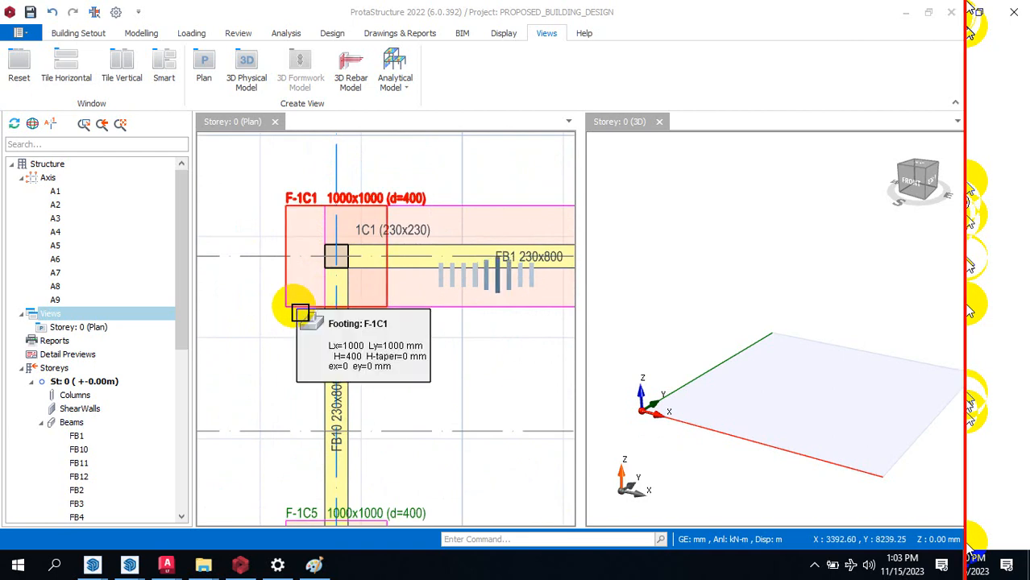
scroll(285, 267, down, 3)
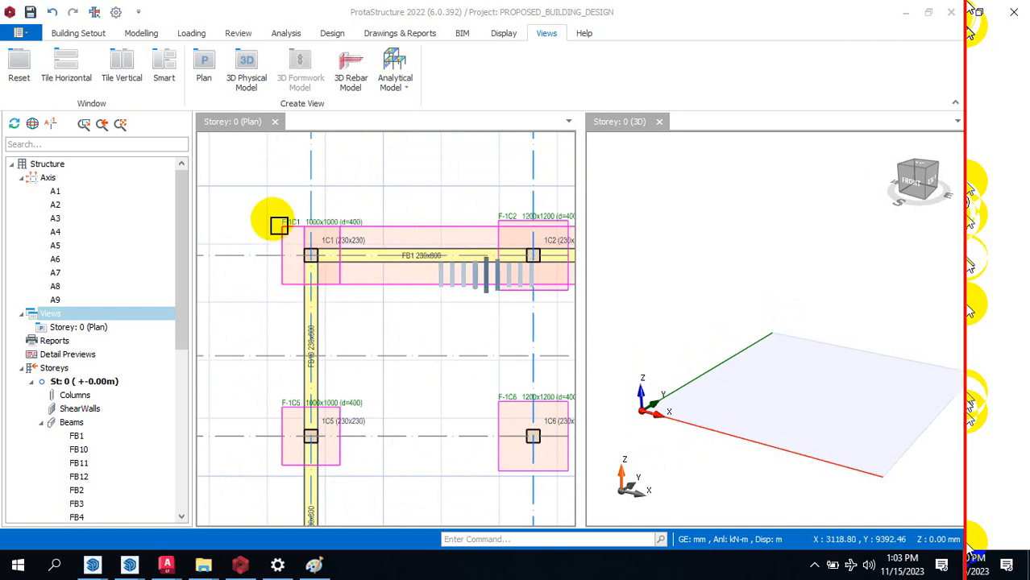
scroll(277, 228, down, 2)
scroll(329, 223, down, 2)
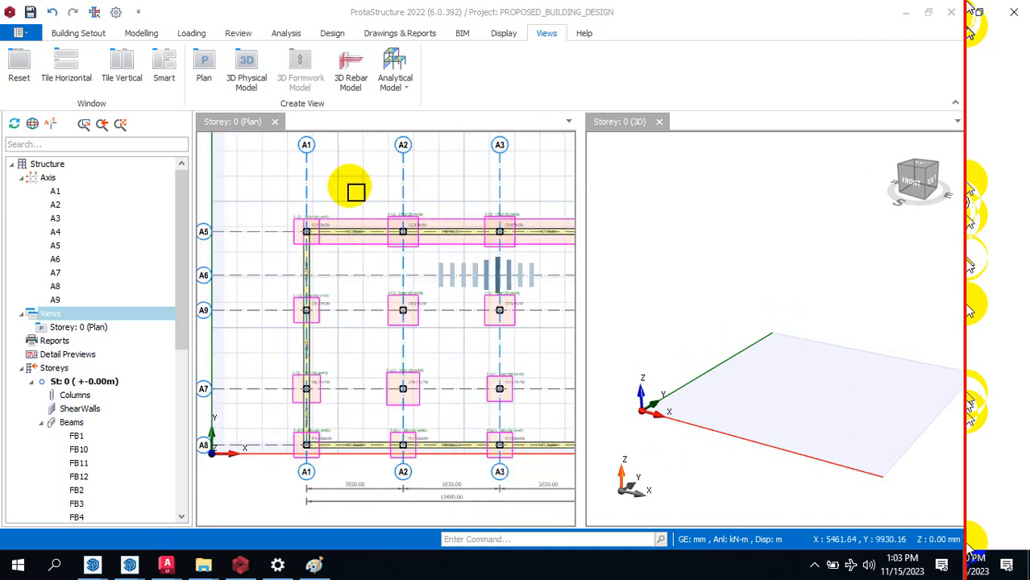
scroll(337, 216, up, 2)
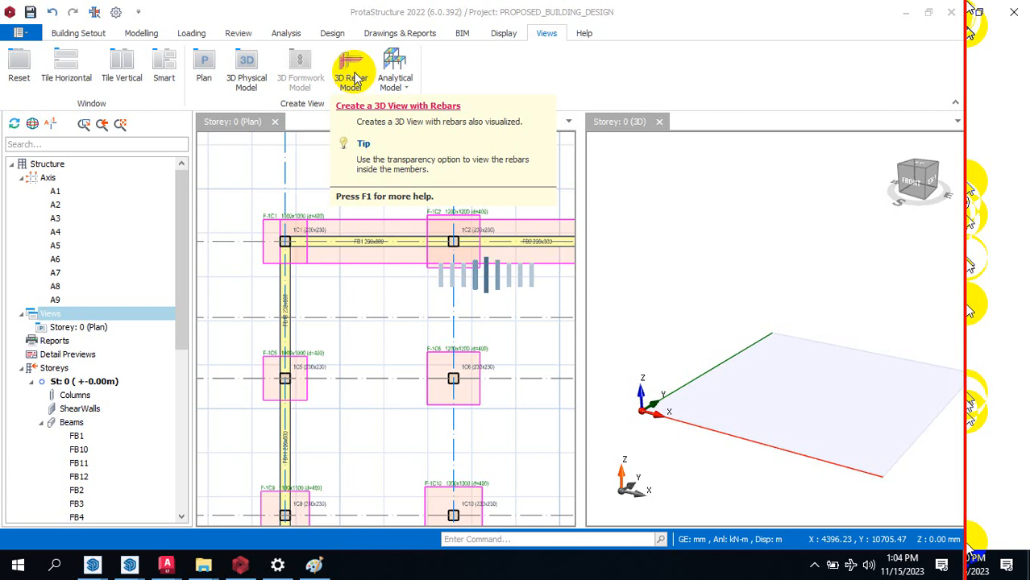
Step: Create a 3D rebar model view of the building and inspect the frame and footings in it
click(352, 69)
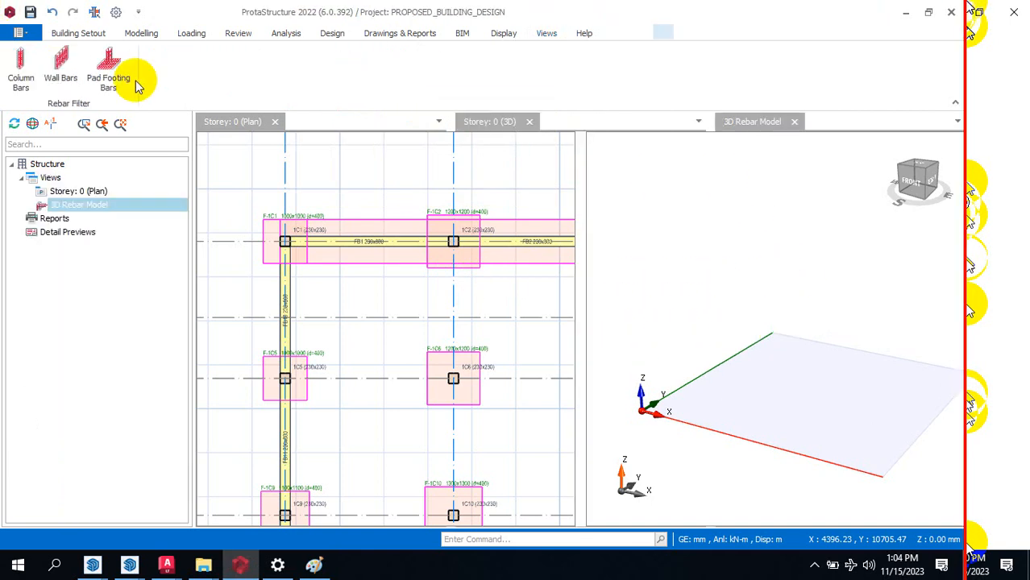
scroll(895, 416, up, 5)
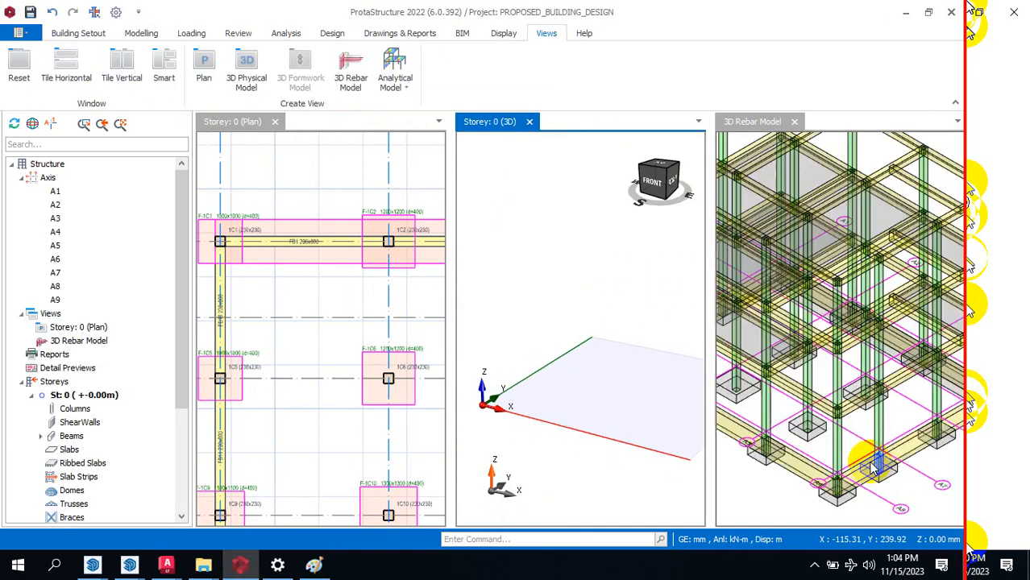
scroll(830, 271, down, 6)
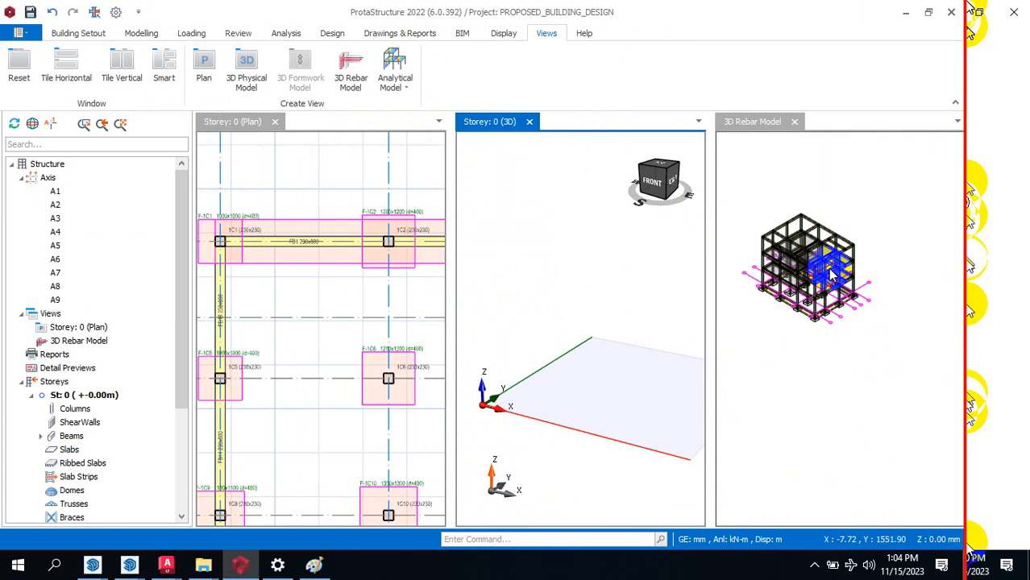
middle_drag(831, 269, 783, 277)
scroll(784, 276, up, 3)
scroll(789, 277, down, 4)
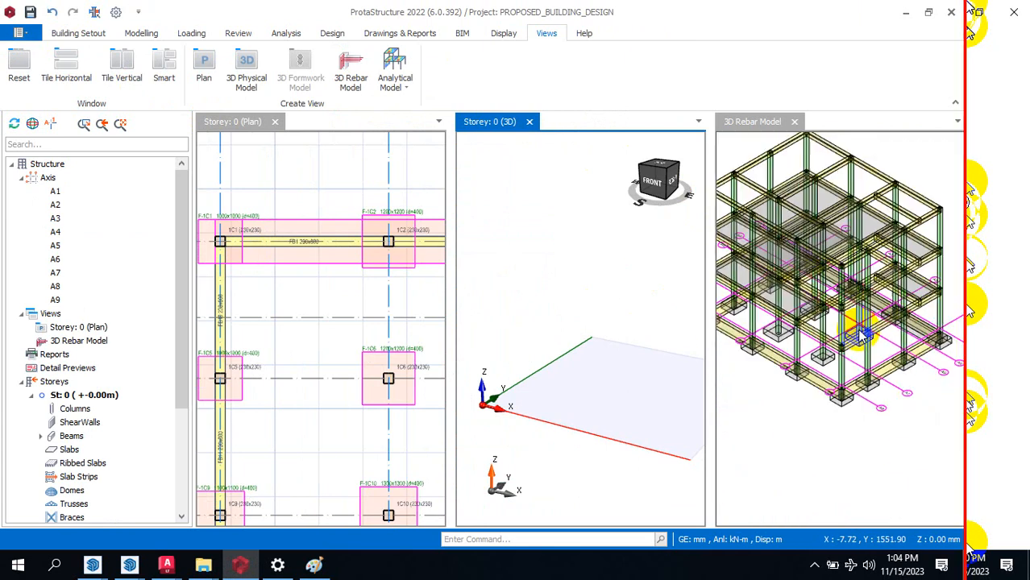
scroll(862, 378, up, 3)
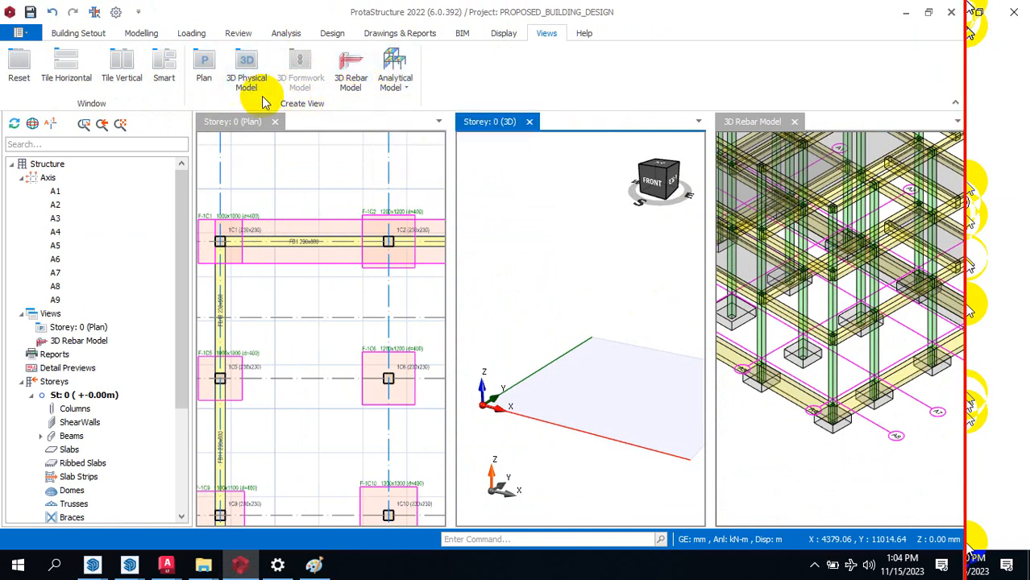
Step: Replace the 3D rebar model view with a newly created one and display the column bars in it
click(360, 88)
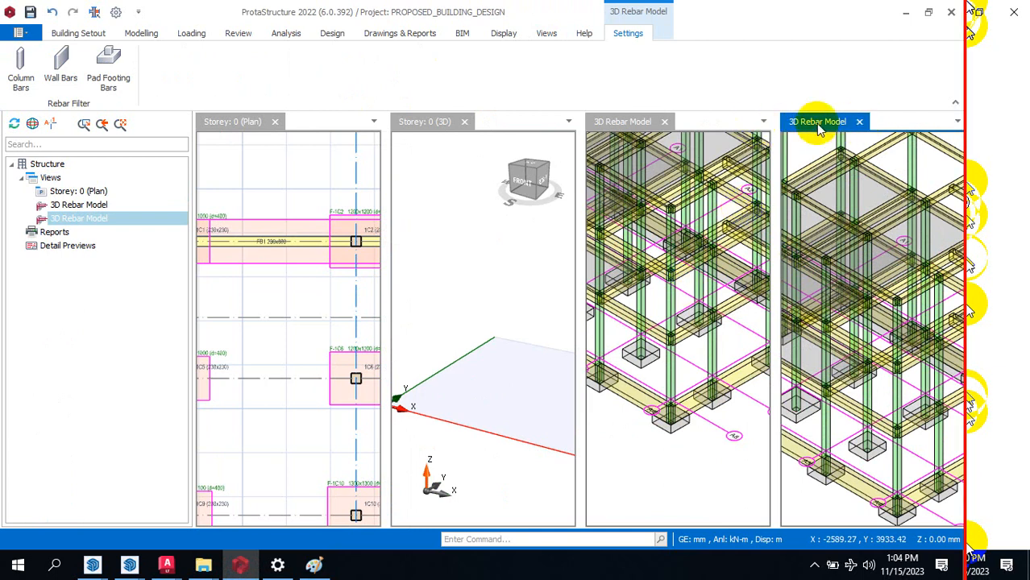
click(665, 121)
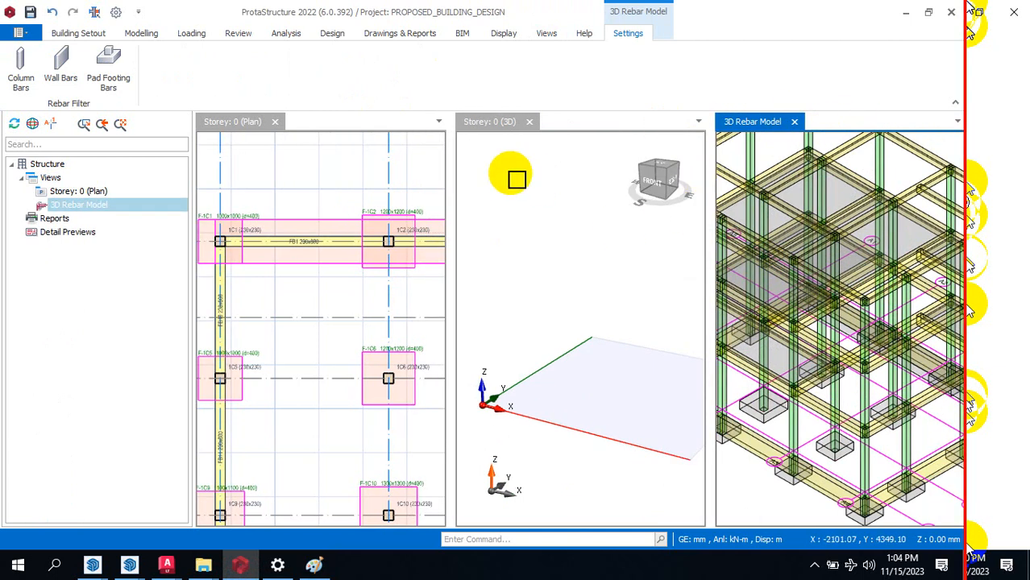
click(29, 77)
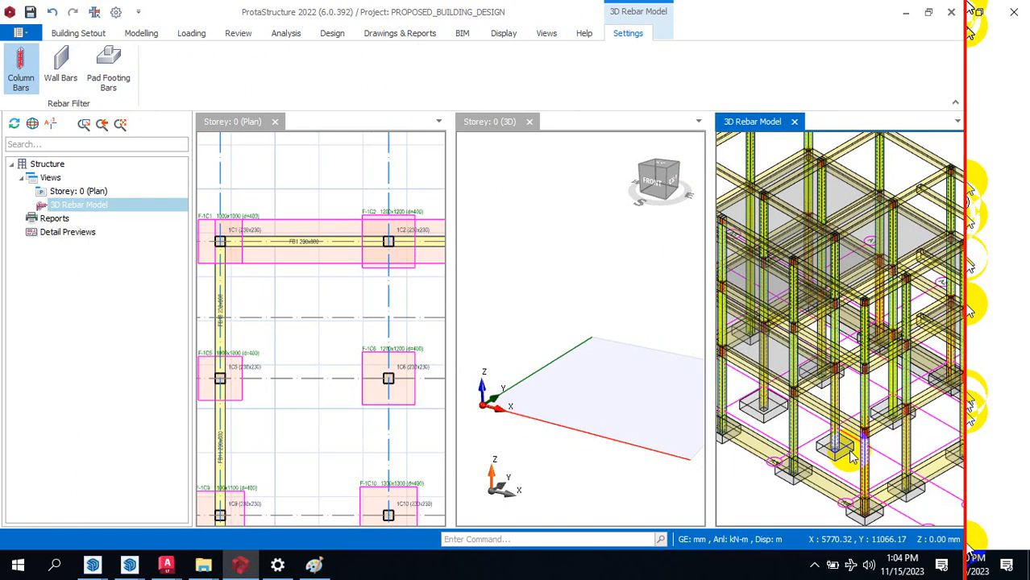
scroll(865, 491, up, 6)
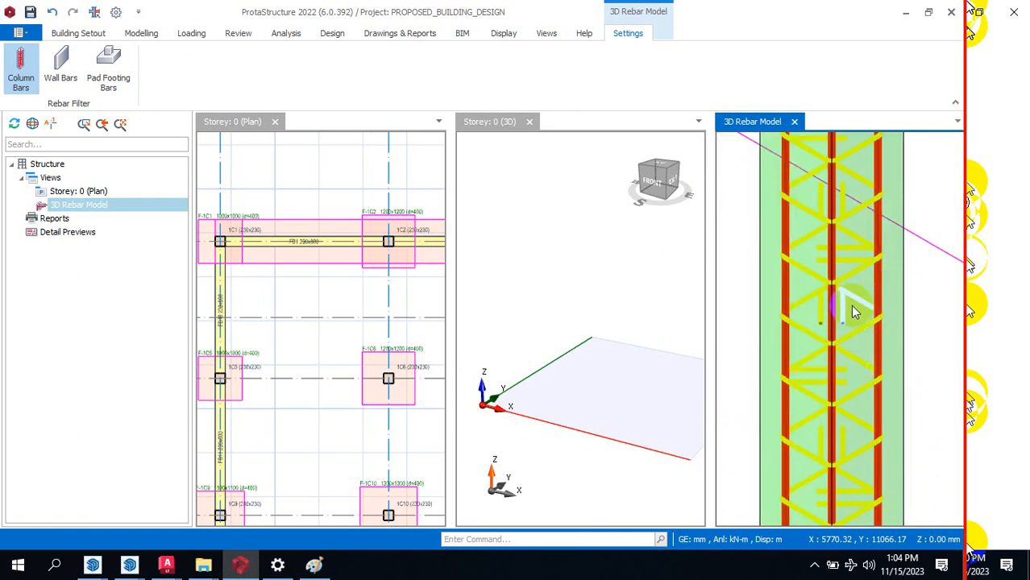
Step: Inspect the column bars and links along the columns and at the beam joints in the 3D rebar model
scroll(847, 311, down, 8)
scroll(847, 310, up, 8)
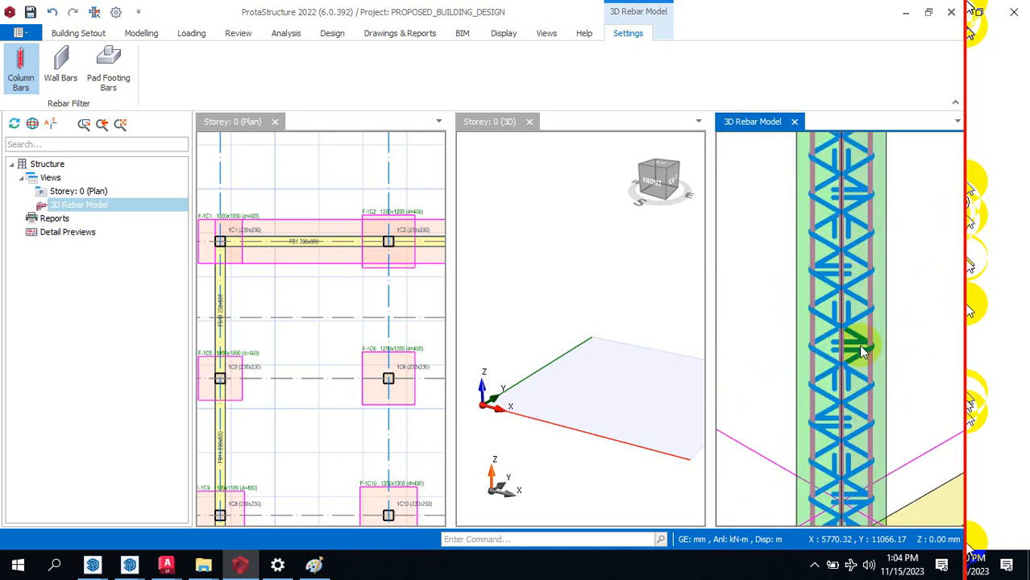
scroll(856, 350, down, 10)
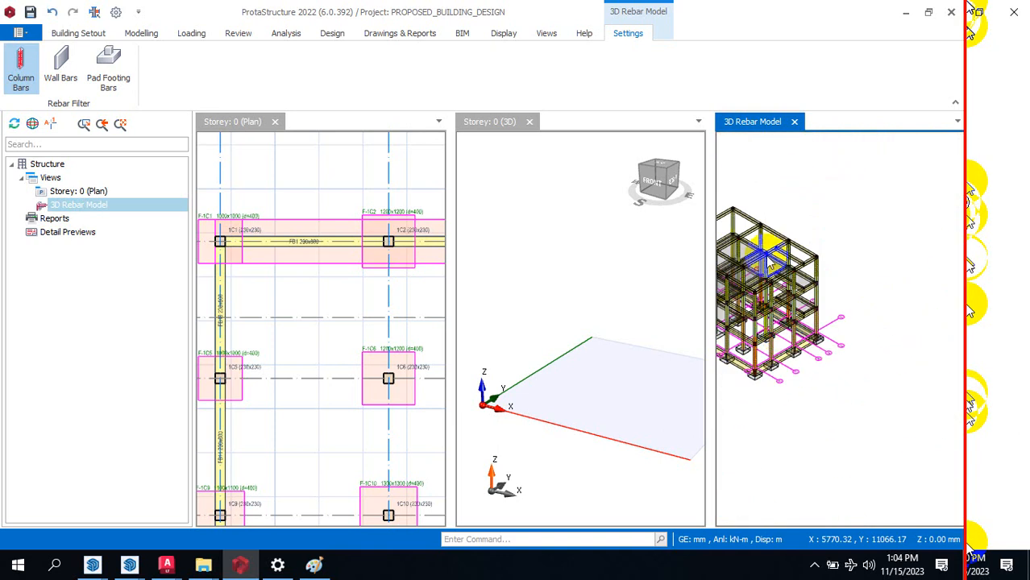
scroll(762, 284, up, 3)
scroll(761, 284, up, 5)
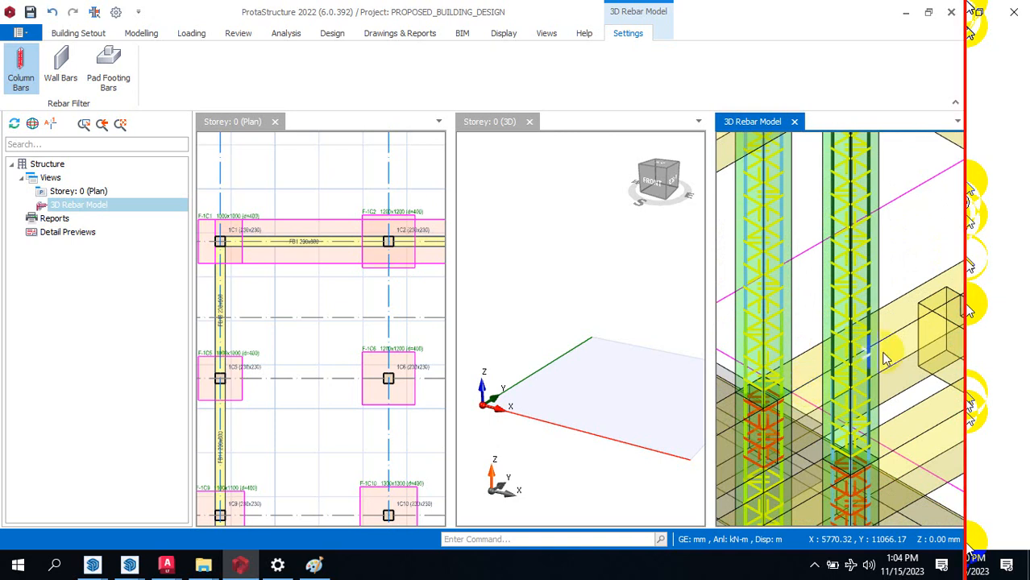
scroll(810, 393, down, 10)
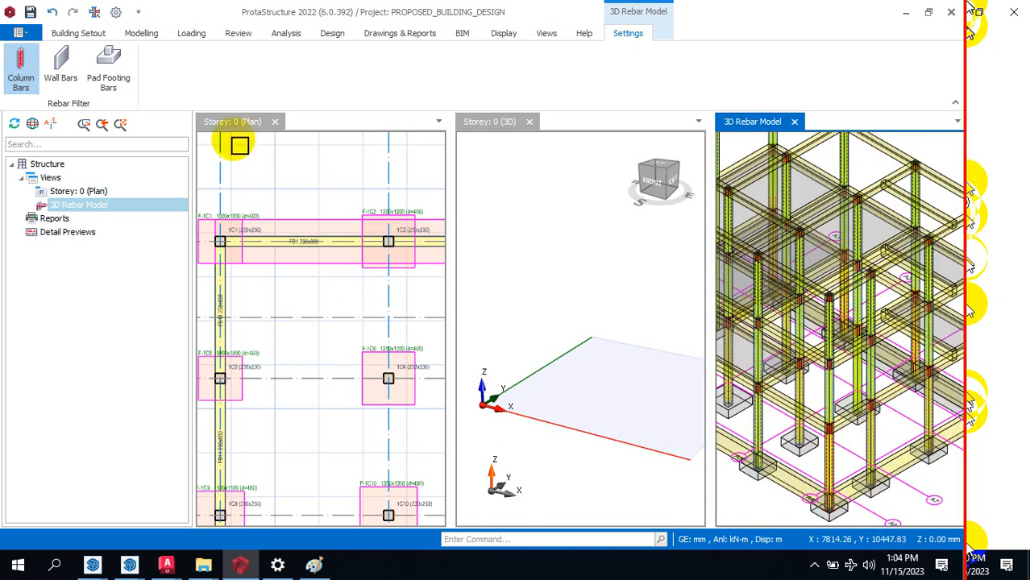
Step: Display the pad footing bars in the 3D rebar model and inspect the bar cage of the pad footing at axis A4
click(110, 65)
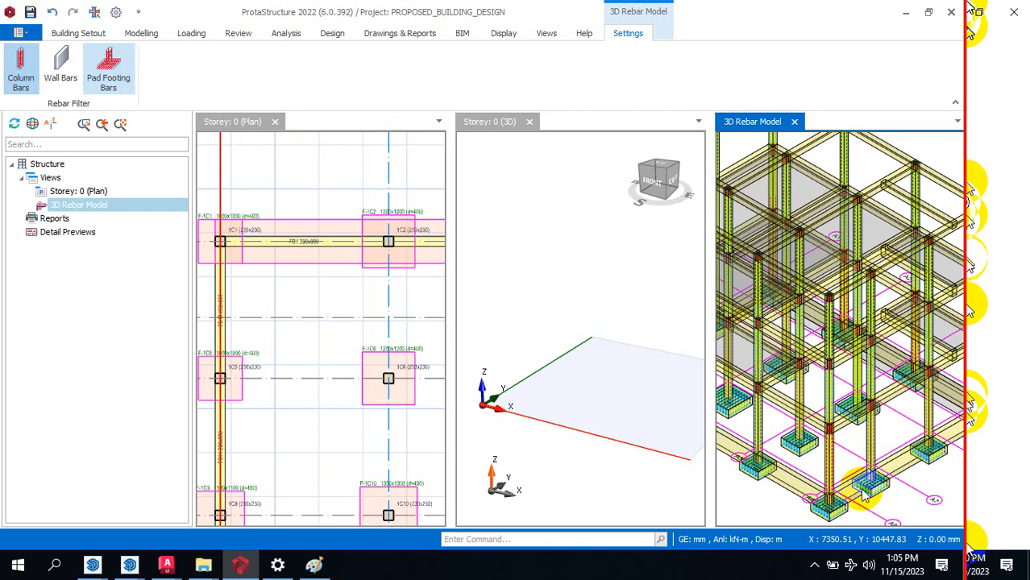
scroll(830, 506, up, 3)
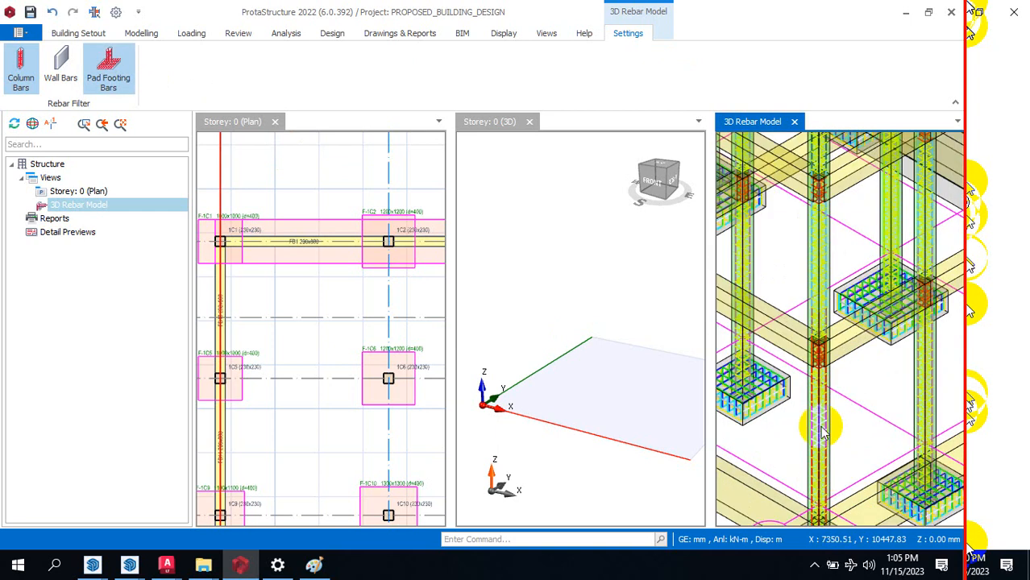
scroll(842, 403, down, 5)
scroll(842, 387, up, 4)
scroll(904, 363, up, 5)
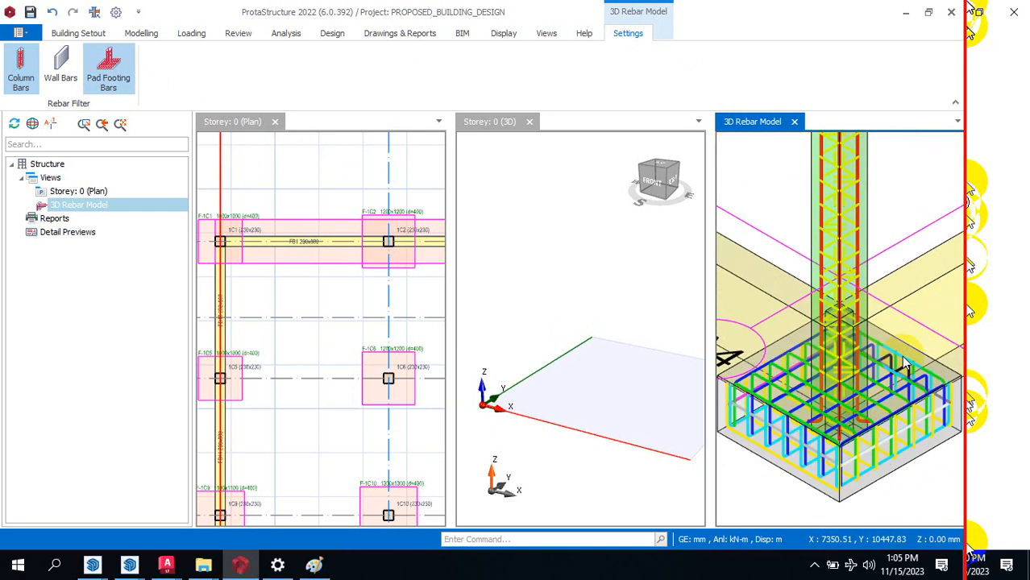
scroll(900, 346, down, 2)
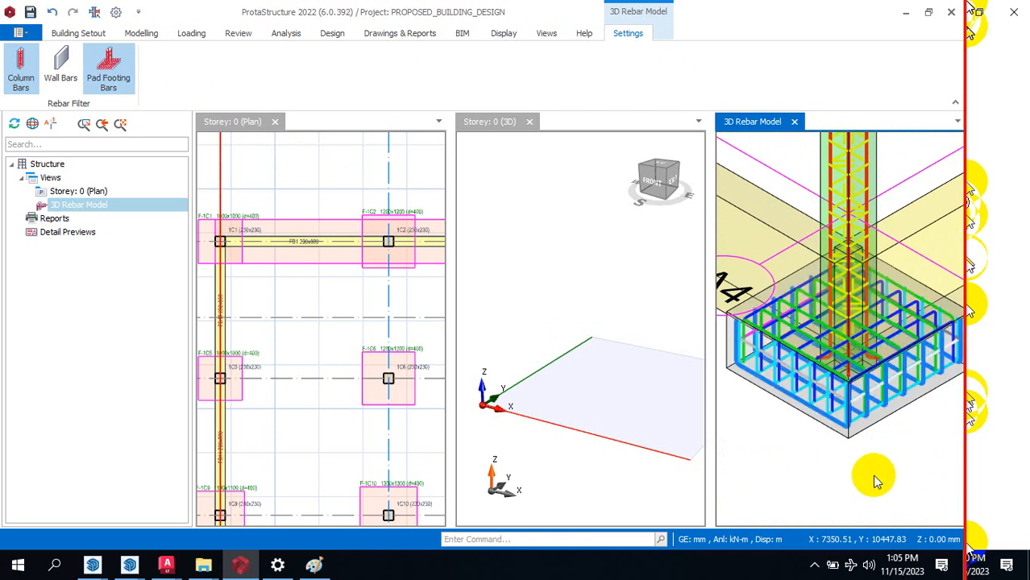
scroll(851, 419, up, 2)
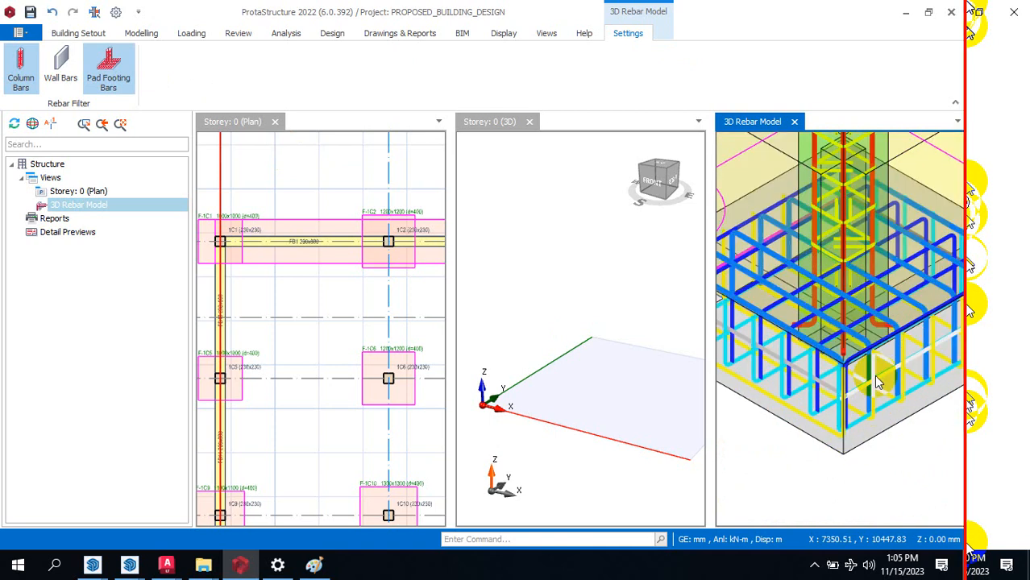
scroll(877, 425, down, 3)
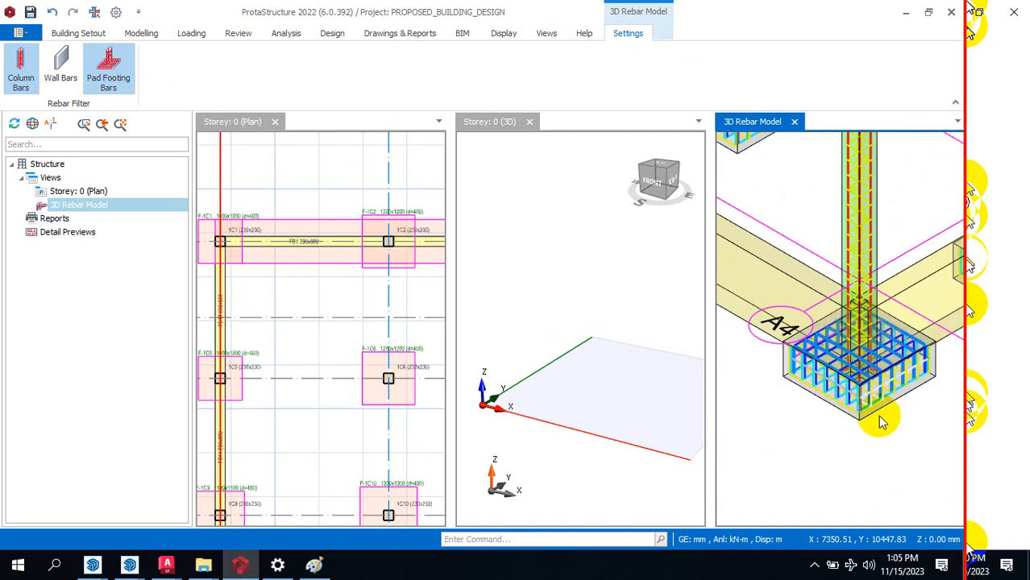
click(850, 409)
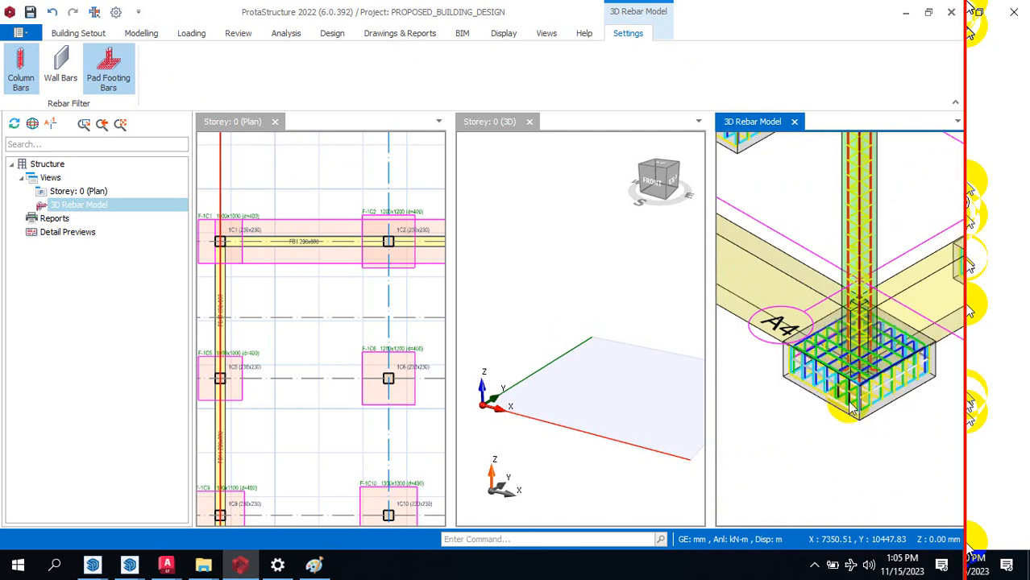
click(846, 409)
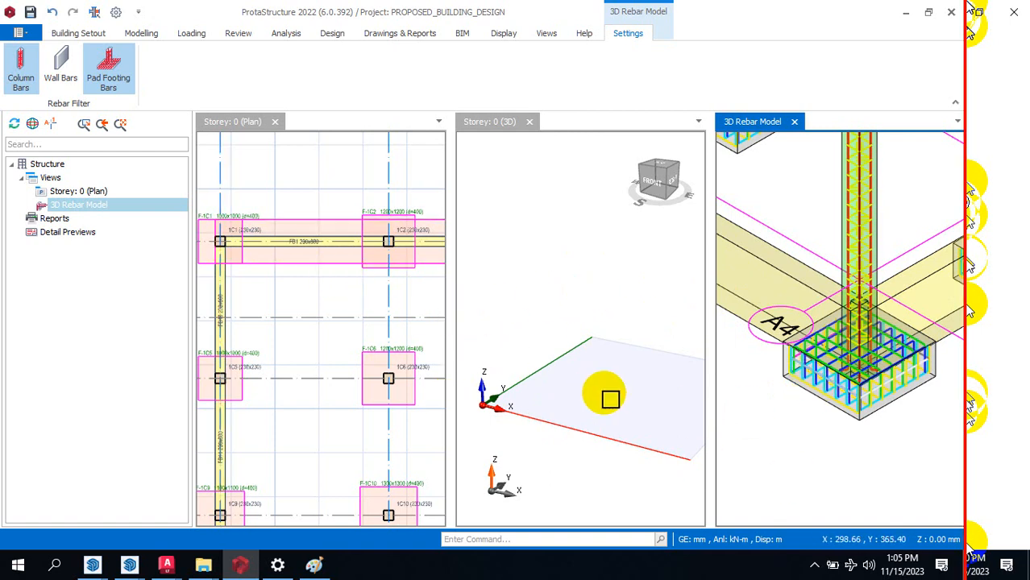
Step: Locate pad footing F-1C1 in the storey 0 plan and review its rebar settings without changing them
scroll(827, 343, down, 2)
scroll(339, 296, down, 3)
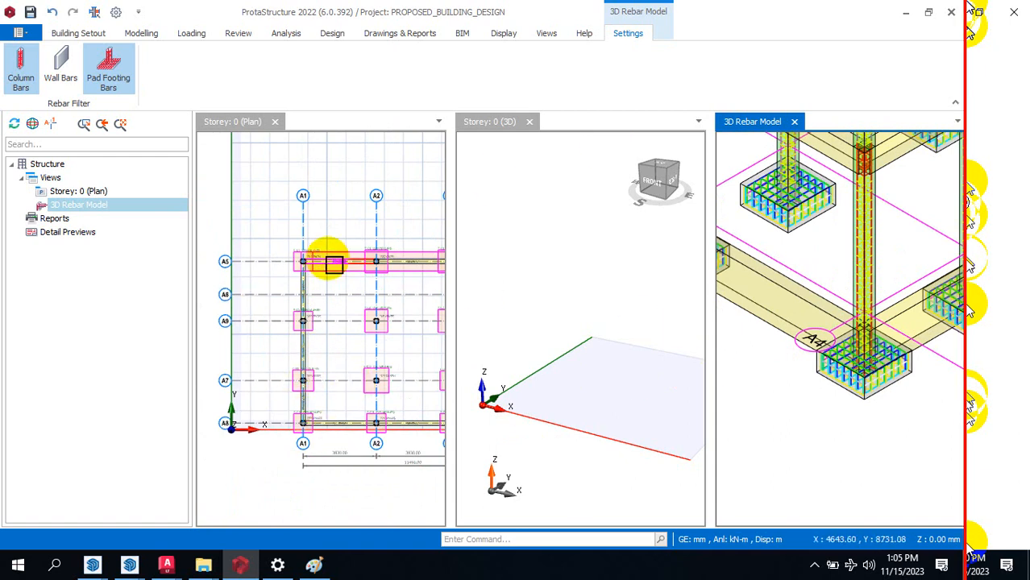
scroll(384, 252, up, 3)
scroll(384, 253, up, 1)
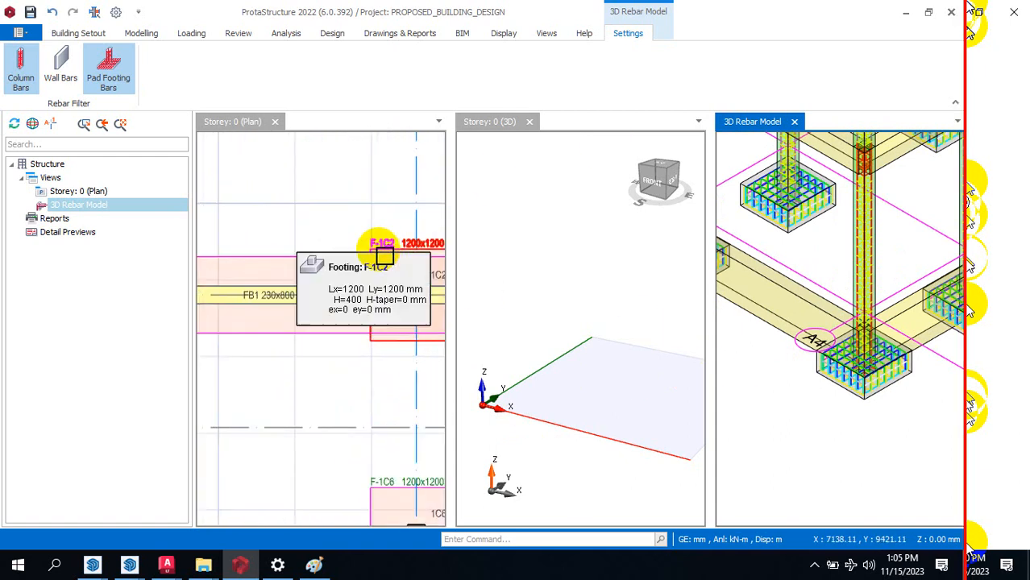
scroll(362, 278, down, 4)
scroll(278, 258, up, 4)
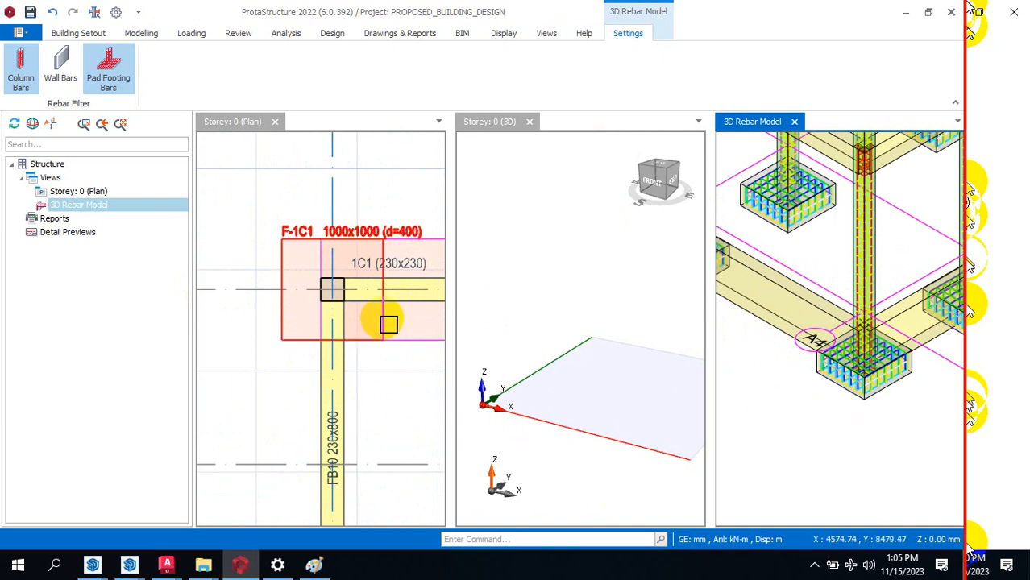
mouse_move(287, 327)
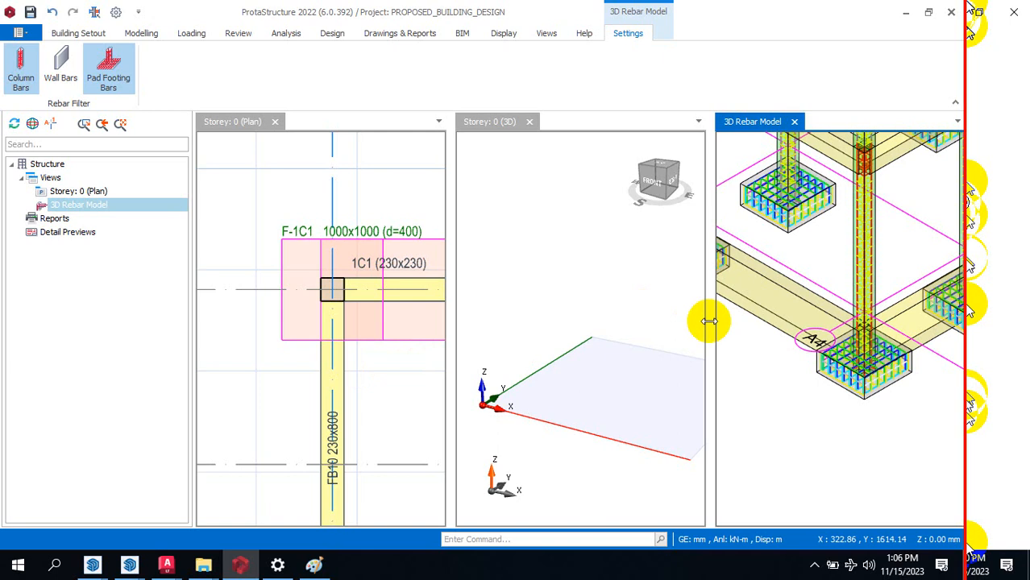
click(288, 255)
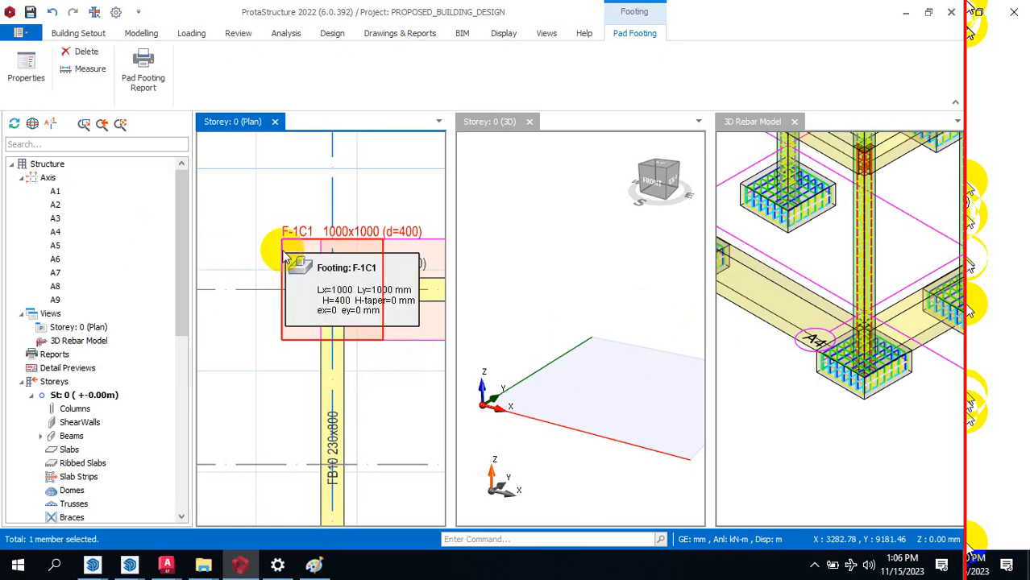
double_click(283, 252)
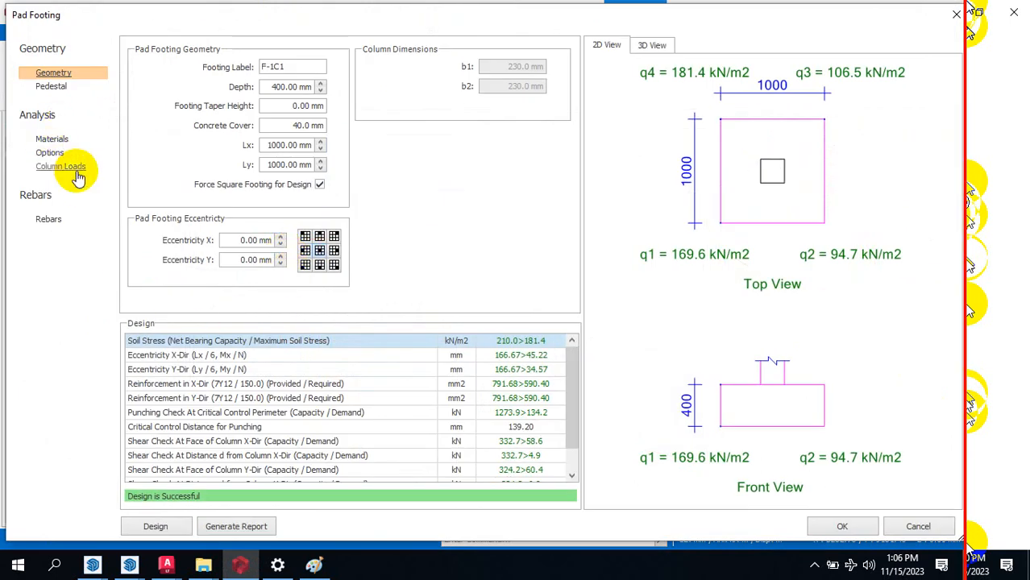
click(47, 221)
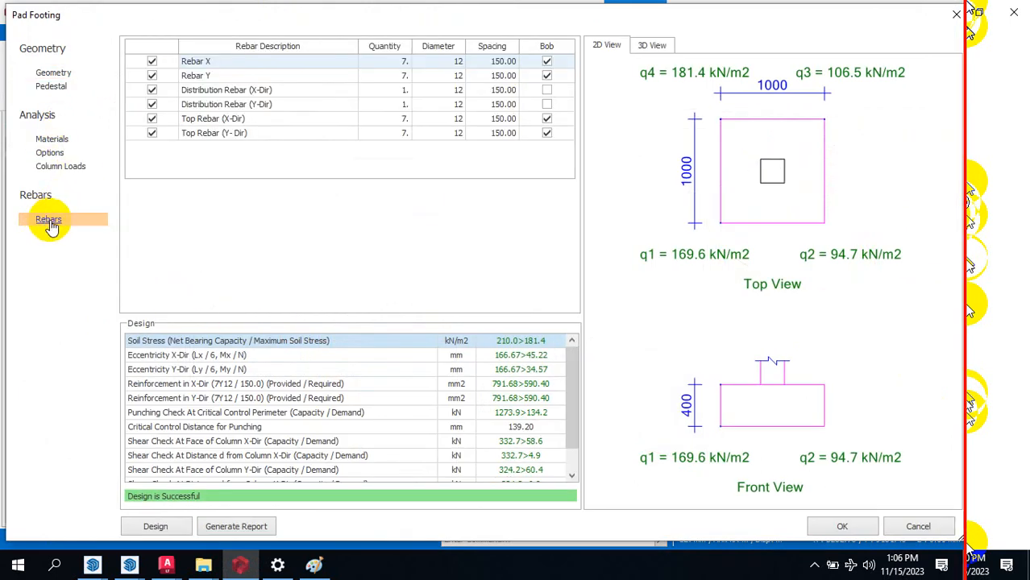
click(956, 15)
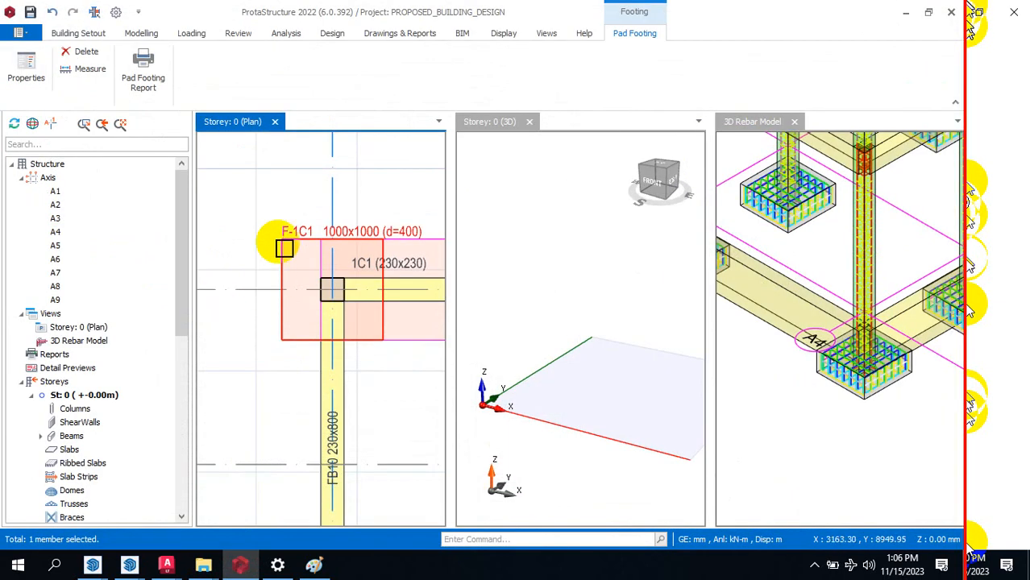
Step: Compare pad footing F-1C1 in the plan with the pad footing bar cages in the 3D rebar model
scroll(302, 251, up, 2)
scroll(319, 239, up, 1)
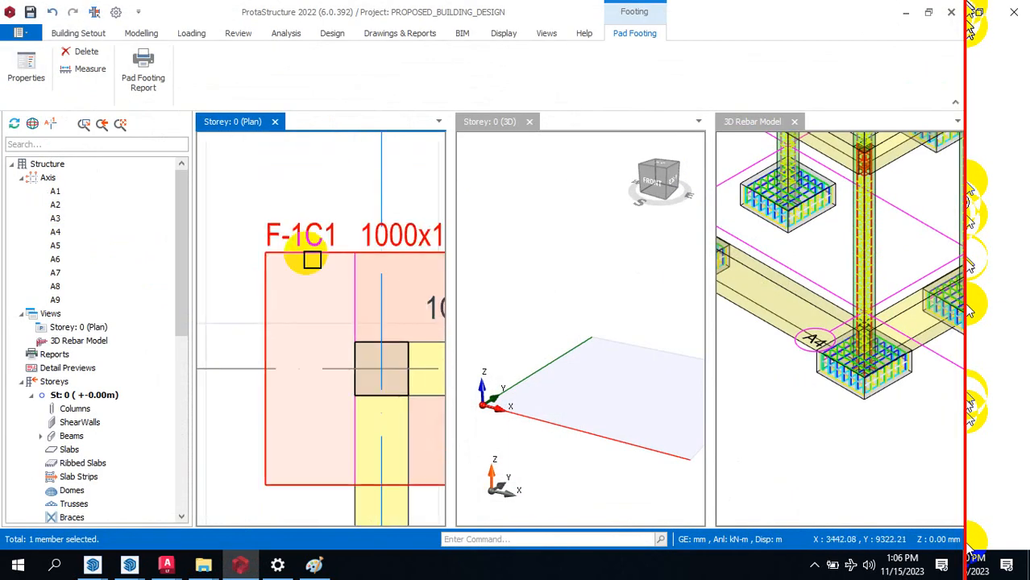
scroll(887, 323, down, 5)
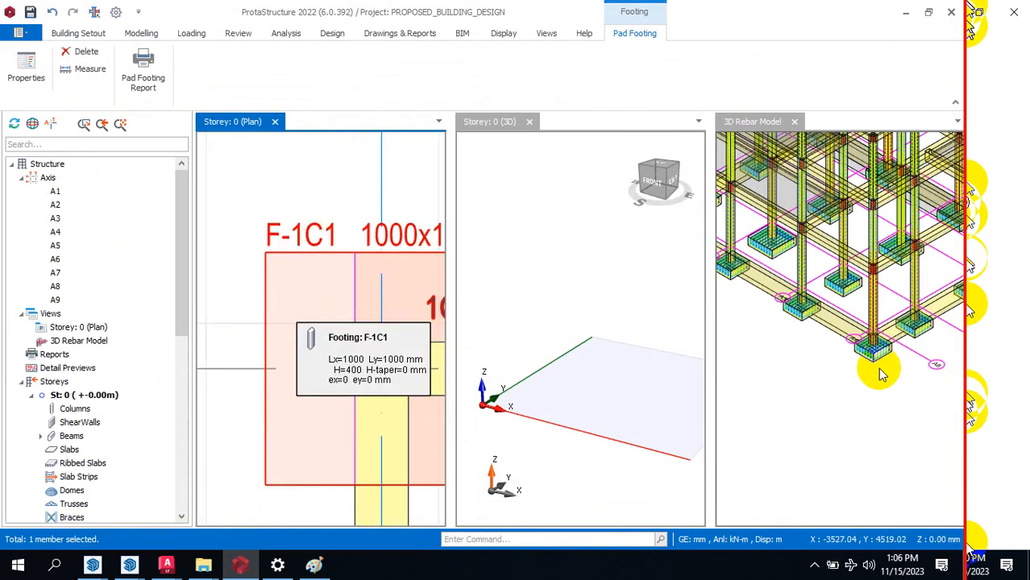
scroll(774, 318, up, 4)
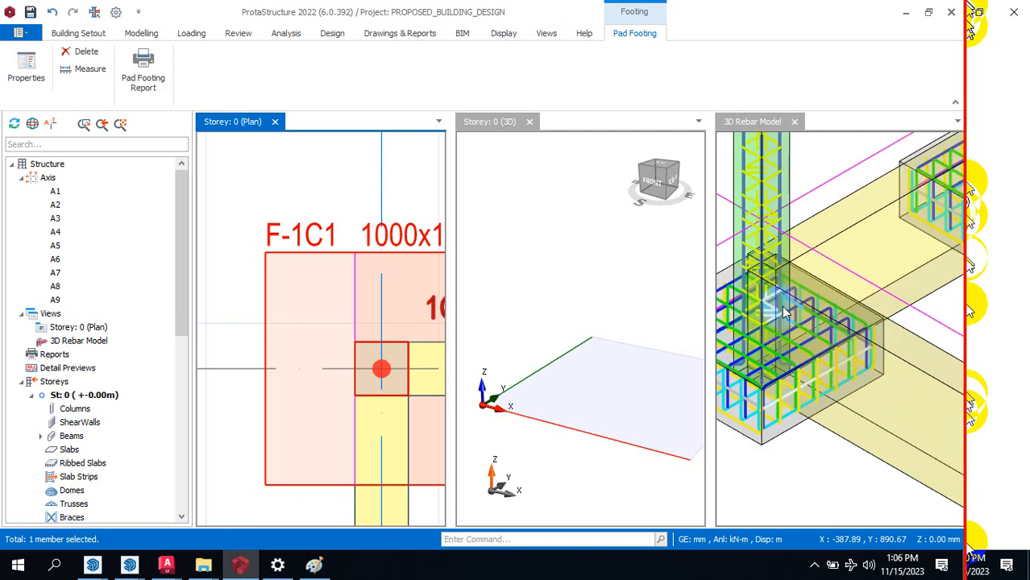
scroll(776, 335, down, 2)
scroll(775, 340, up, 3)
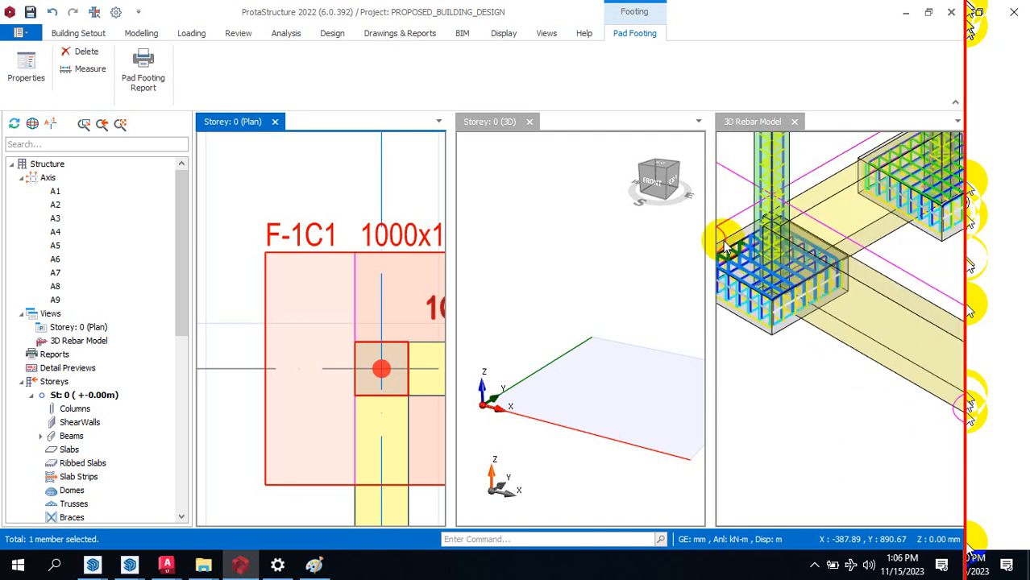
scroll(749, 262, down, 3)
scroll(740, 257, up, 3)
scroll(740, 258, up, 2)
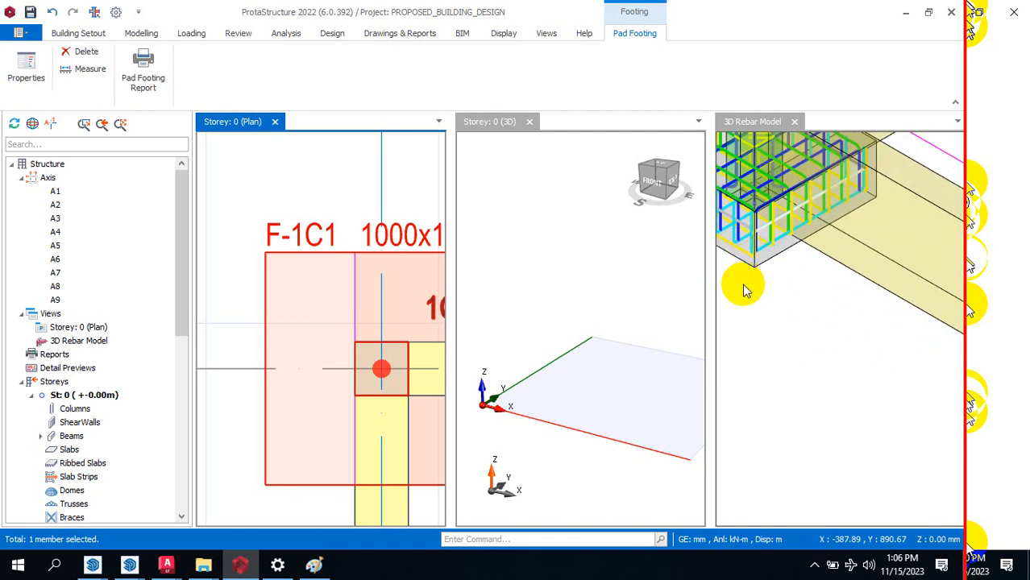
scroll(743, 284, down, 4)
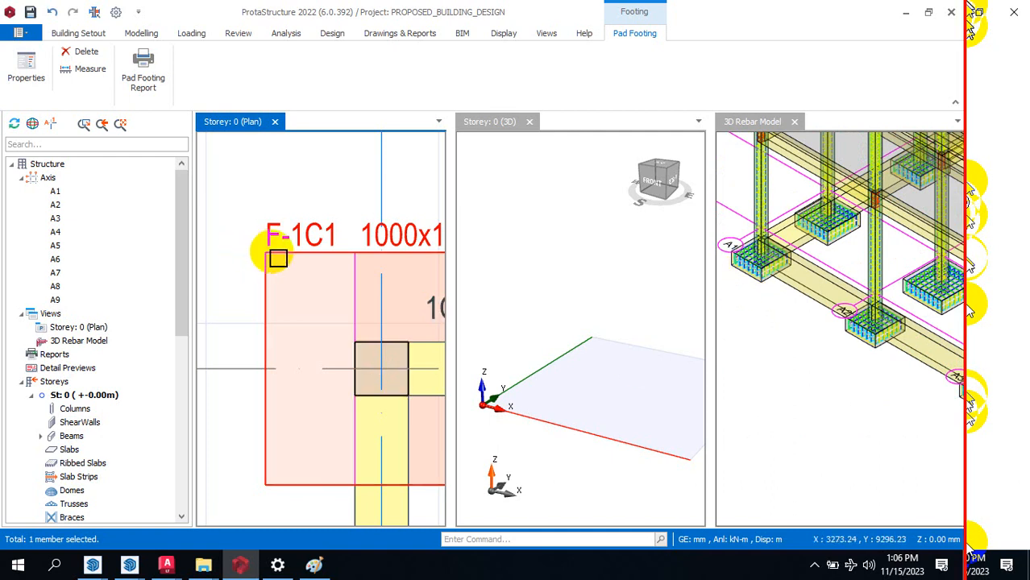
Step: Turn off the Bob option for the X-direction and Y-direction top rebars of pad footing F-1C1
double_click(272, 252)
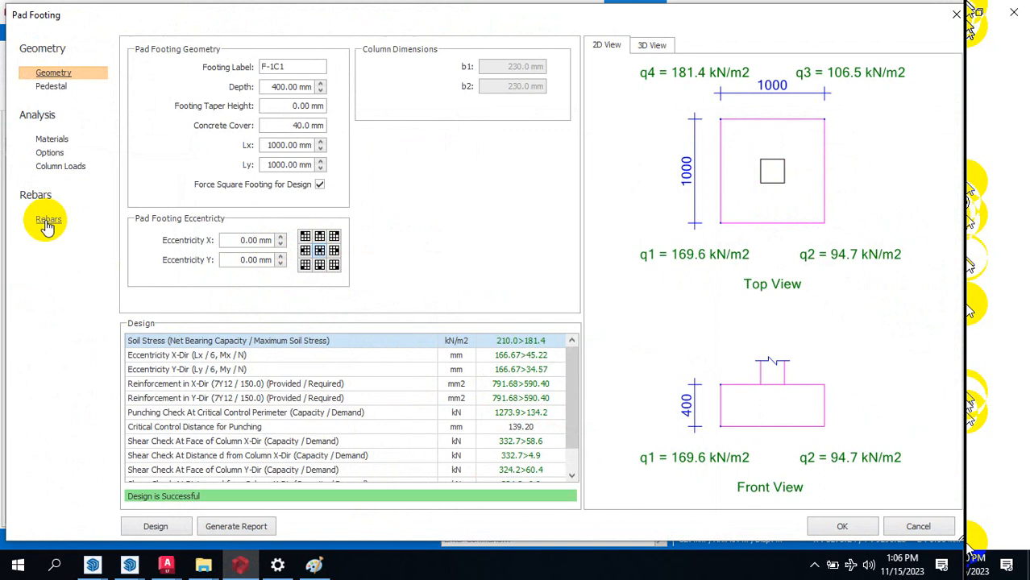
click(48, 222)
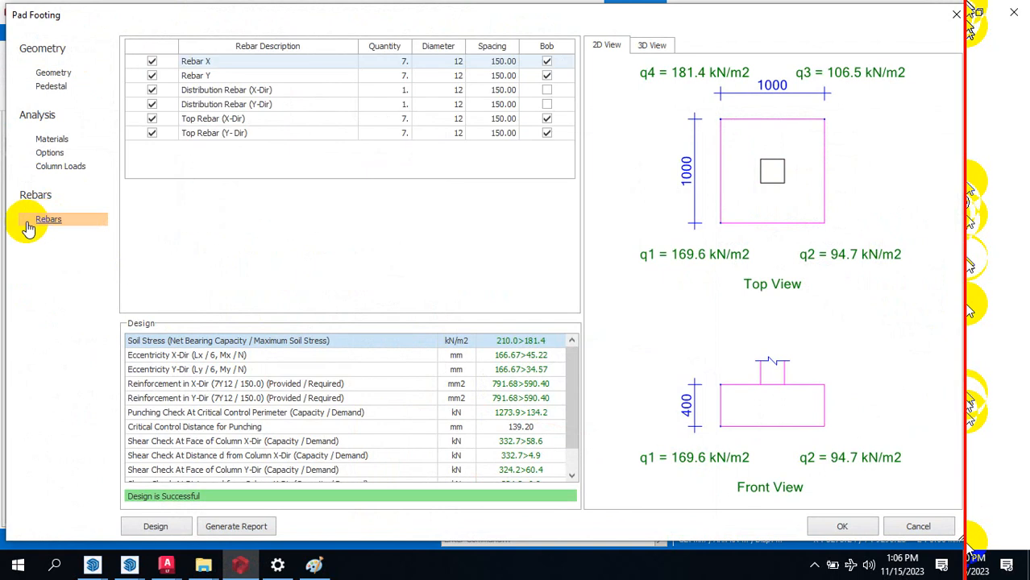
click(547, 118)
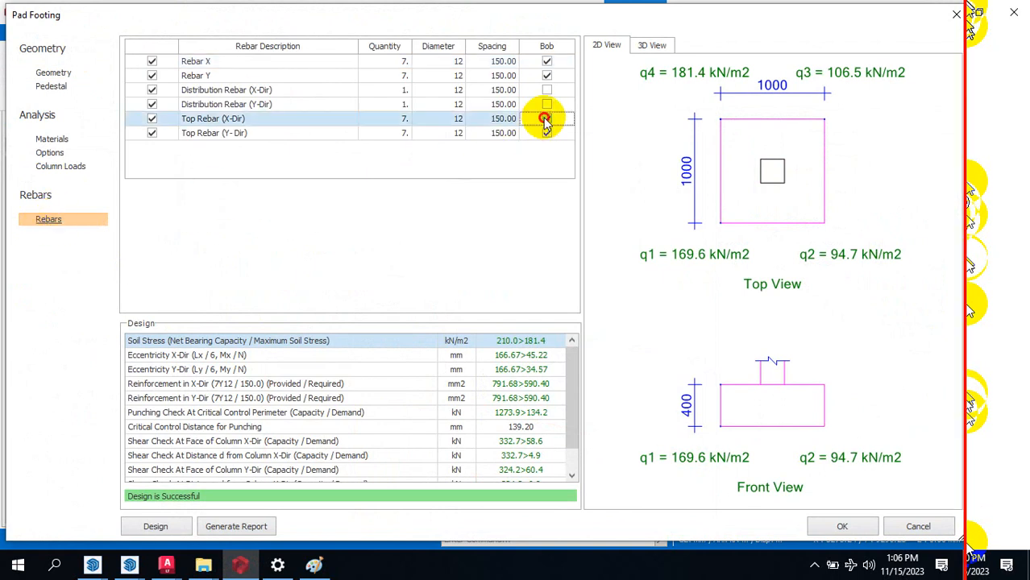
click(547, 133)
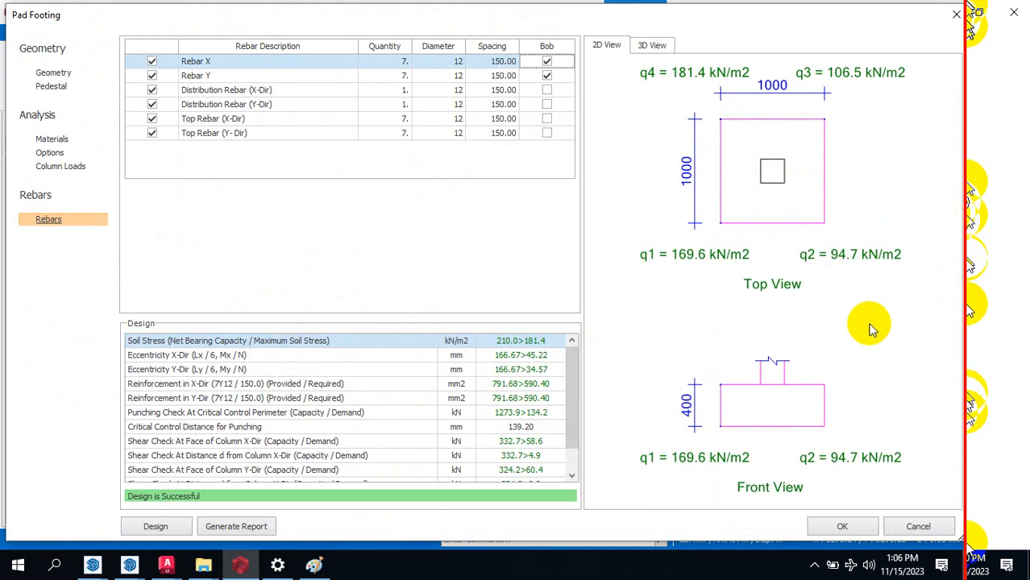
click(839, 527)
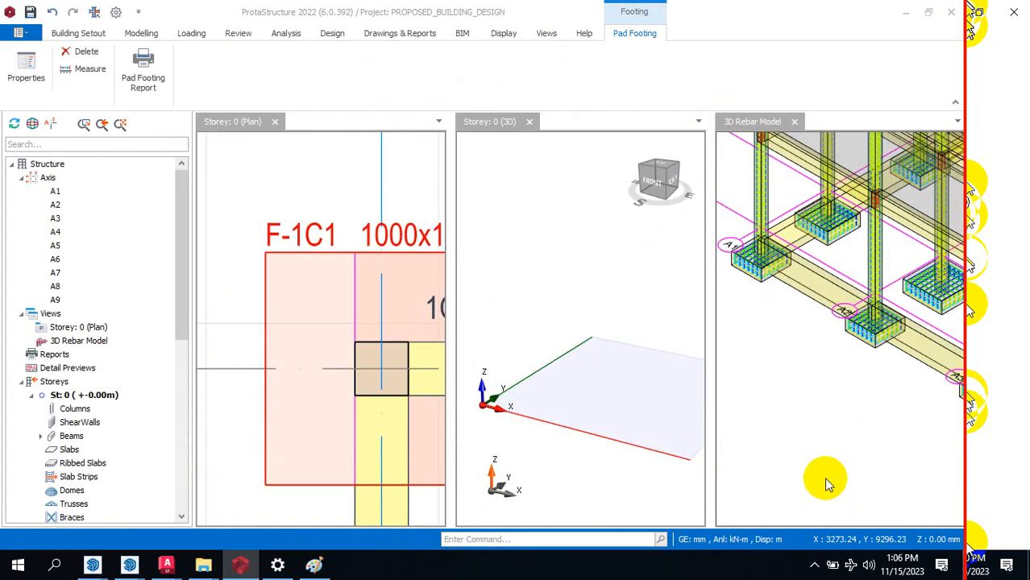
Step: Examine the footing reinforcement around axes A1 and A2 in the 3D rebar model after the top rebar change
click(757, 369)
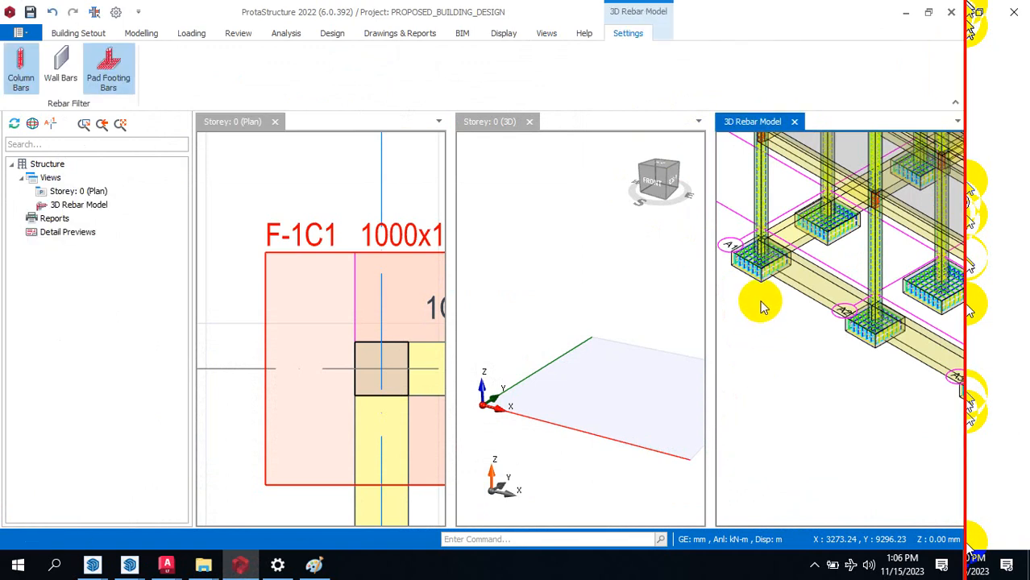
scroll(793, 345, down, 5)
scroll(885, 311, up, 6)
scroll(766, 360, down, 6)
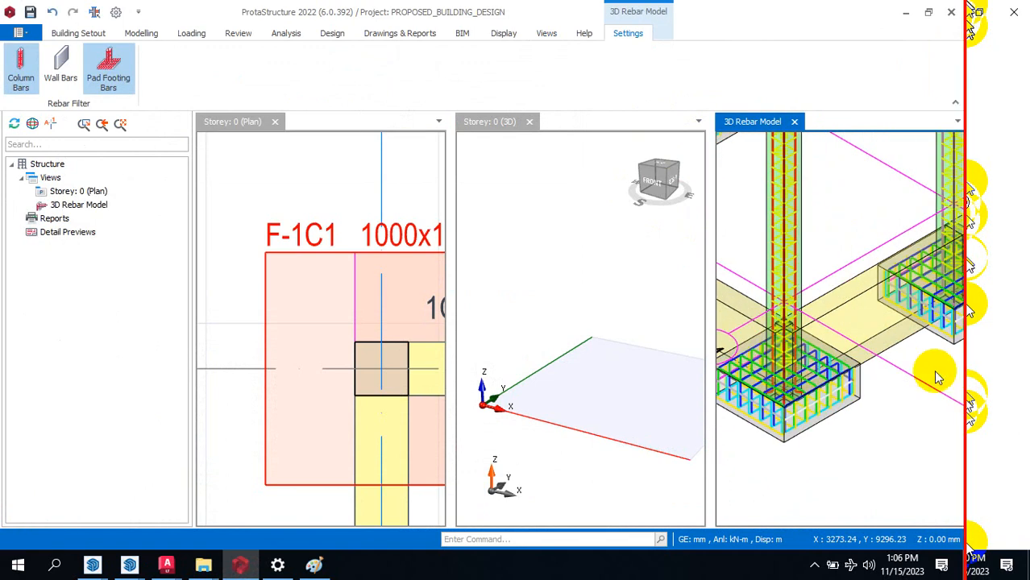
scroll(767, 299, up, 6)
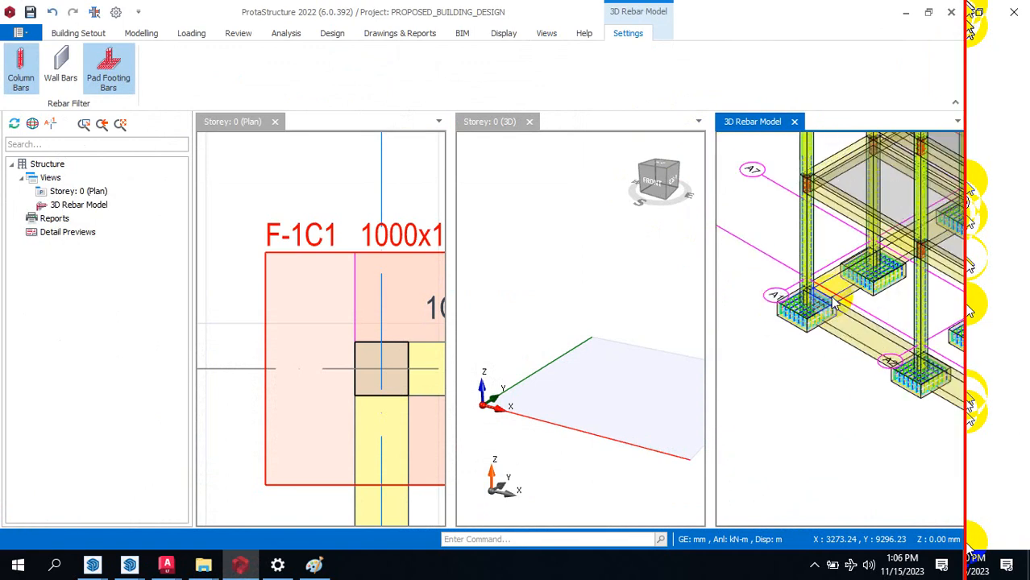
scroll(762, 277, down, 6)
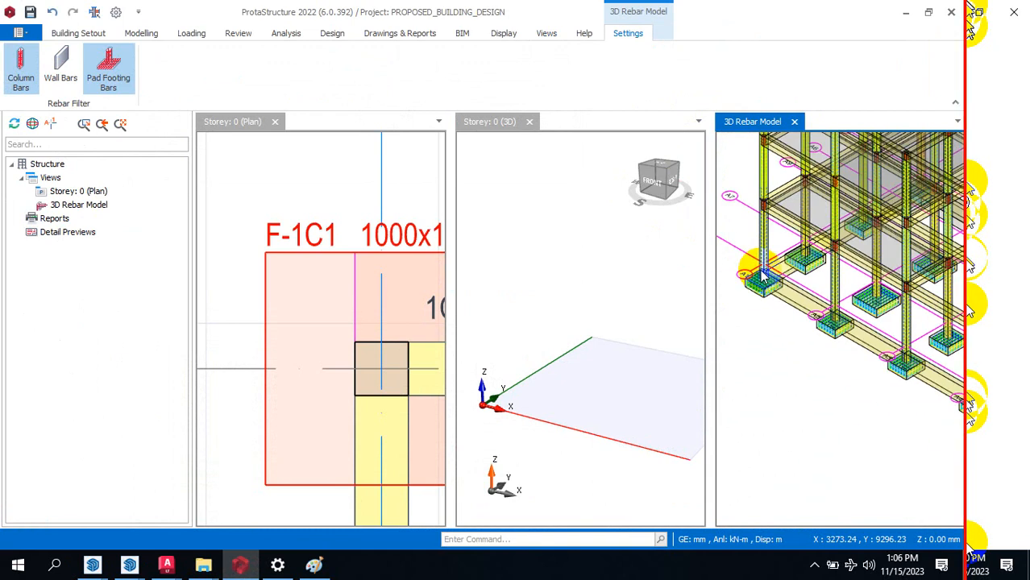
Step: Inspect the perimeter pad footing cages and the beams between them in the 3D rebar model
scroll(920, 310, up, 6)
scroll(846, 265, down, 6)
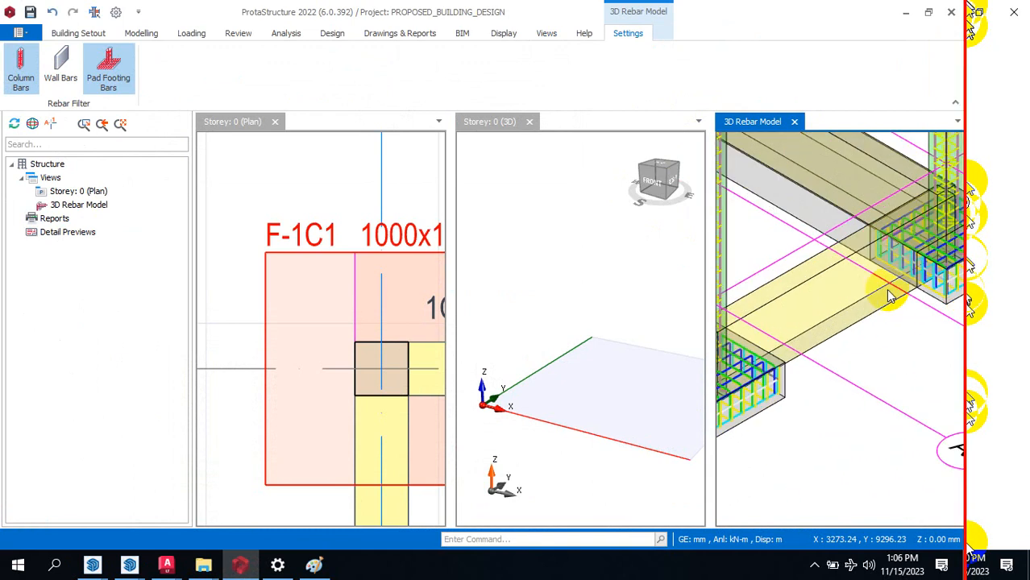
scroll(846, 265, up, 5)
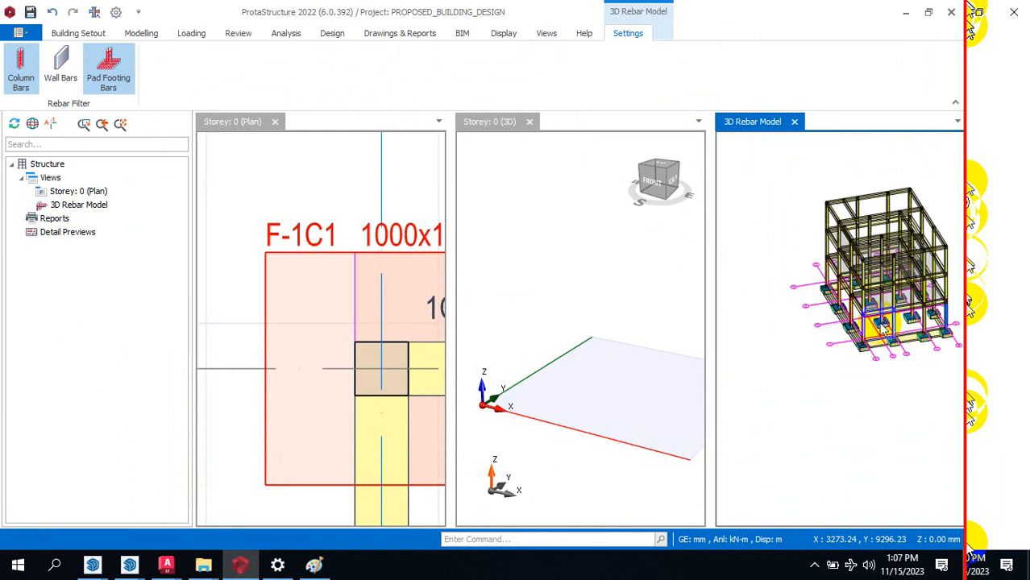
scroll(824, 373, up, 6)
scroll(824, 374, down, 3)
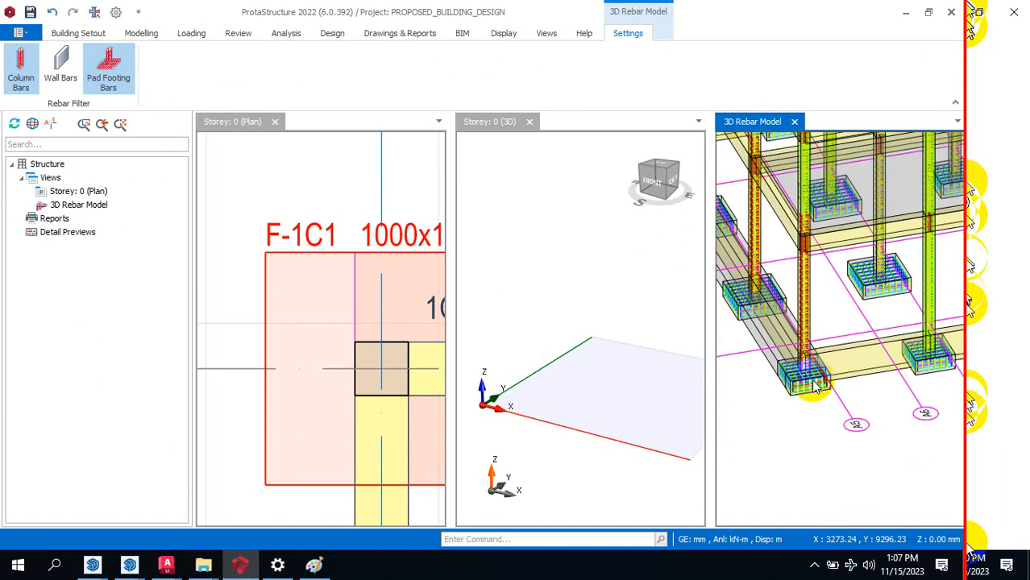
Step: Close the existing 3D views and create a fresh 3D rebar model view beside the storey 0 plan
click(797, 122)
click(660, 121)
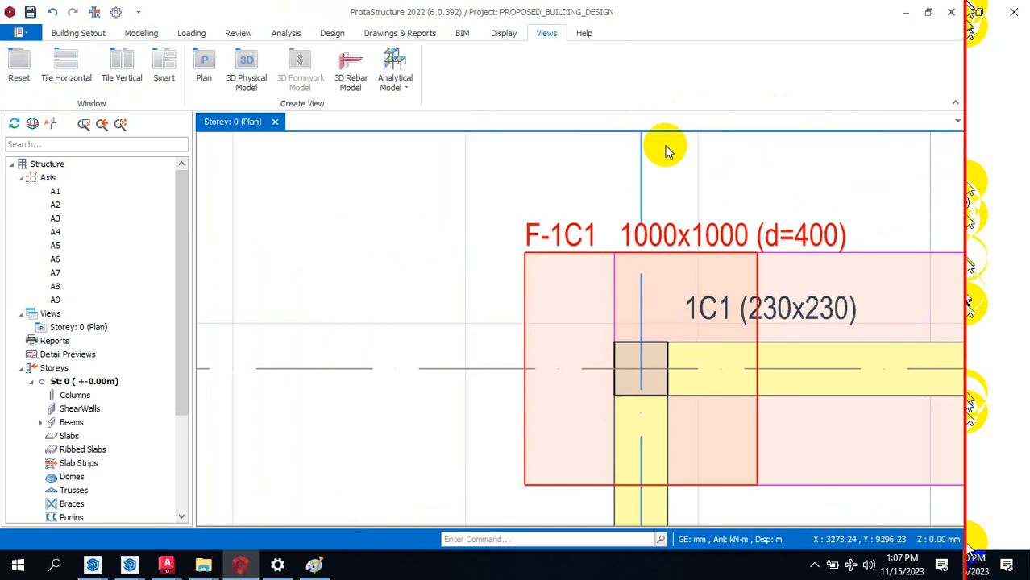
scroll(379, 237, down, 3)
scroll(473, 226, down, 2)
scroll(564, 234, down, 3)
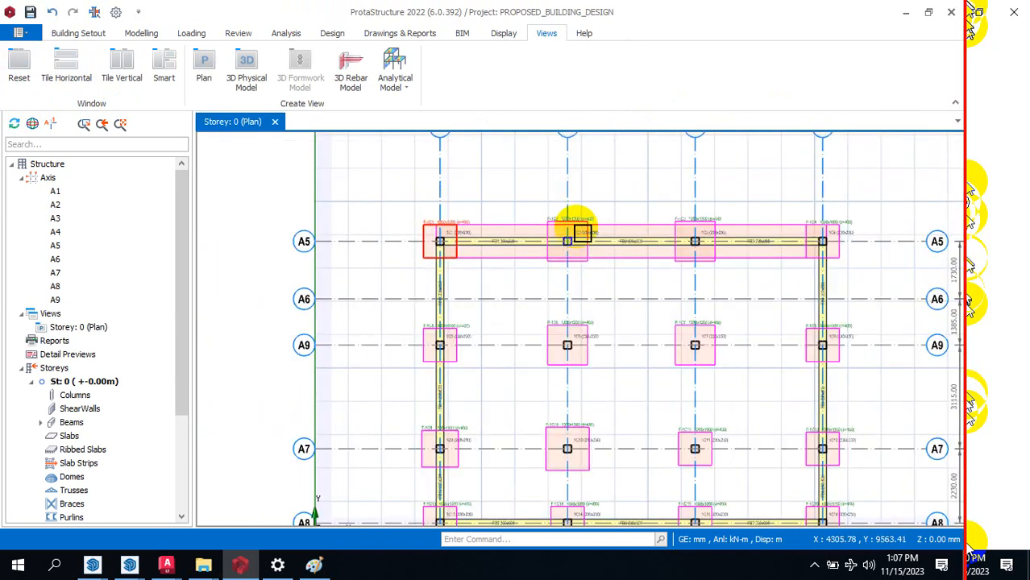
scroll(633, 258, up, 4)
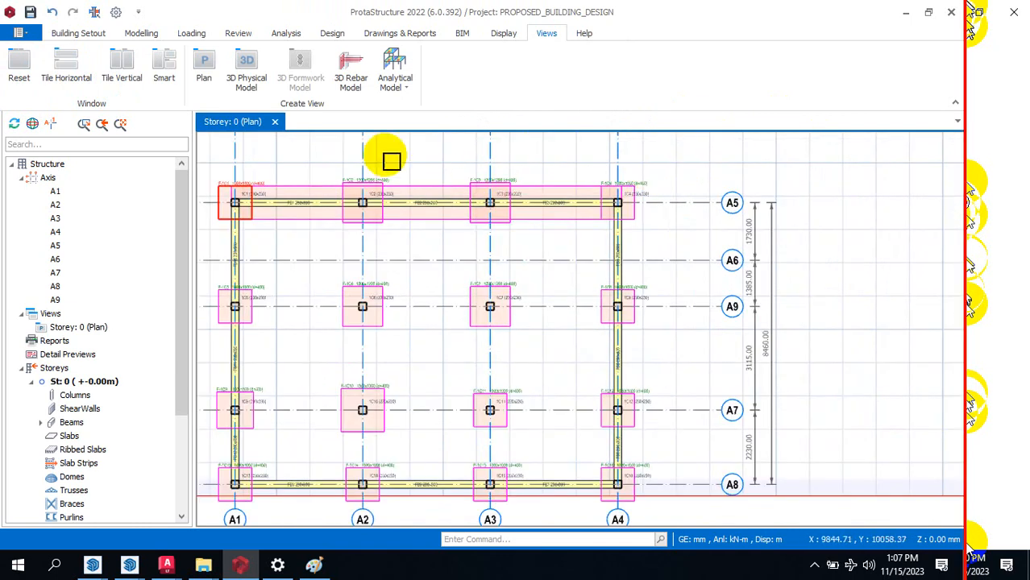
click(360, 79)
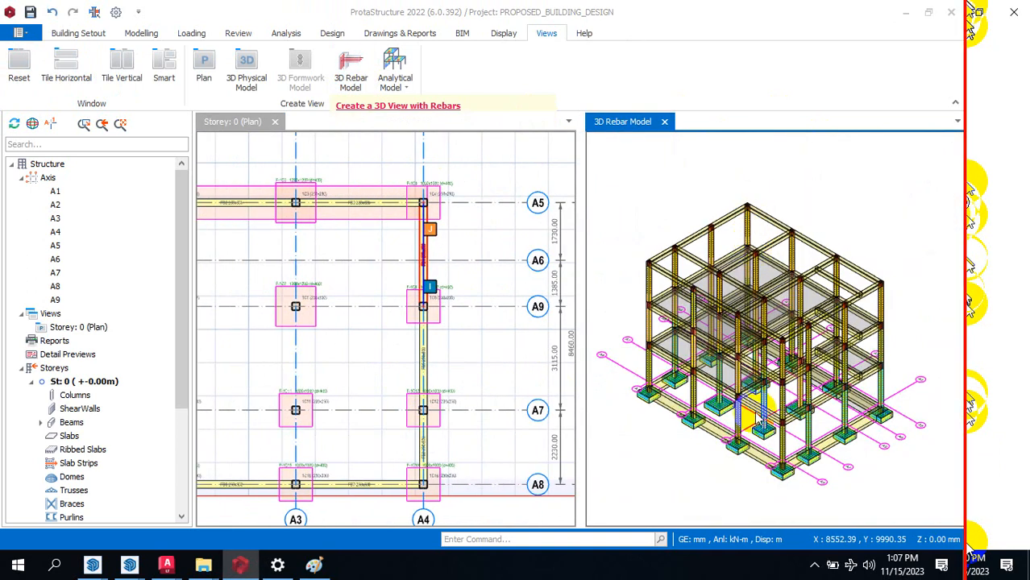
Step: Examine the pad footing and column cages along the axis A8 side in the new 3D rebar model
scroll(779, 498, up, 6)
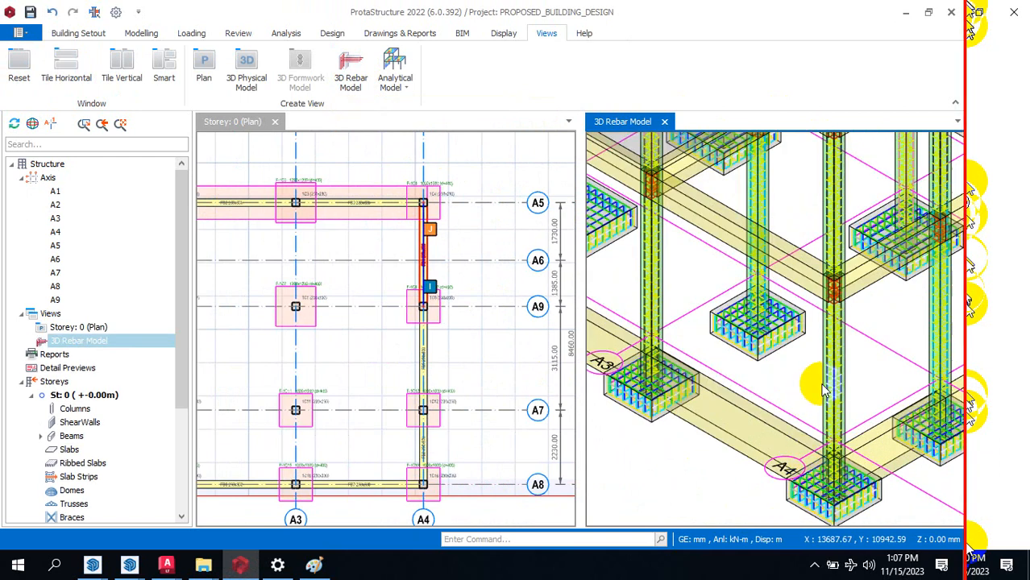
scroll(818, 385, down, 6)
scroll(803, 389, up, 5)
scroll(913, 342, down, 5)
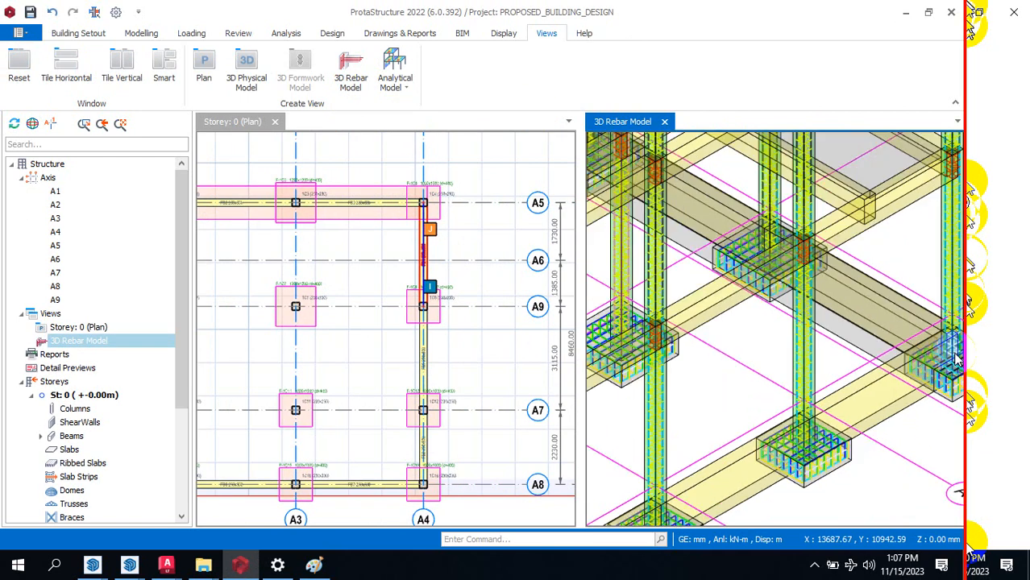
scroll(913, 342, down, 2)
scroll(723, 411, up, 7)
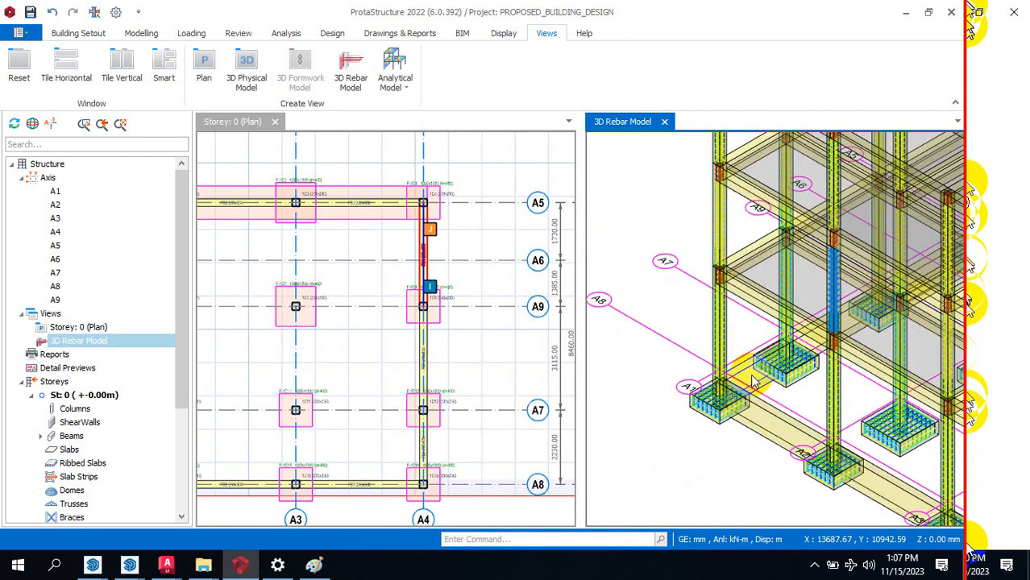
middle_drag(607, 360, 748, 350)
scroll(691, 374, down, 6)
scroll(758, 400, up, 10)
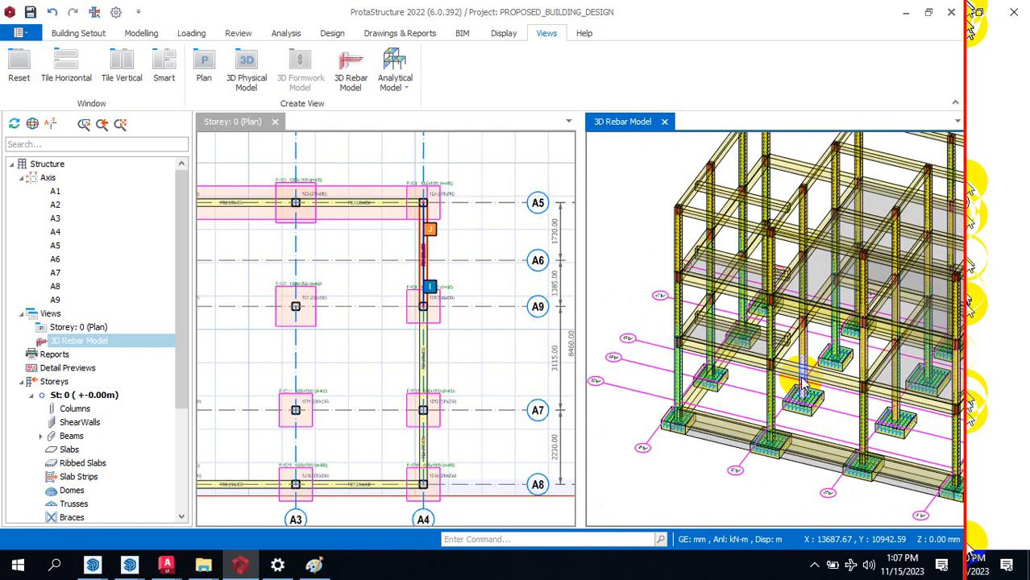
Step: Examine the corner footing cages and the strip footing along axis A5 from several angles in the 3D rebar model
scroll(725, 378, down, 5)
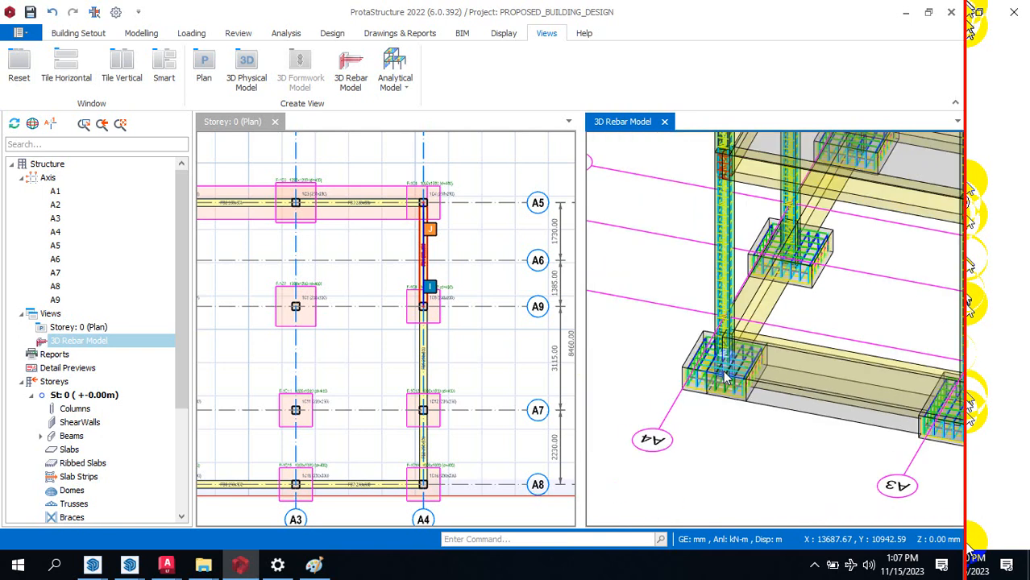
scroll(680, 414, down, 5)
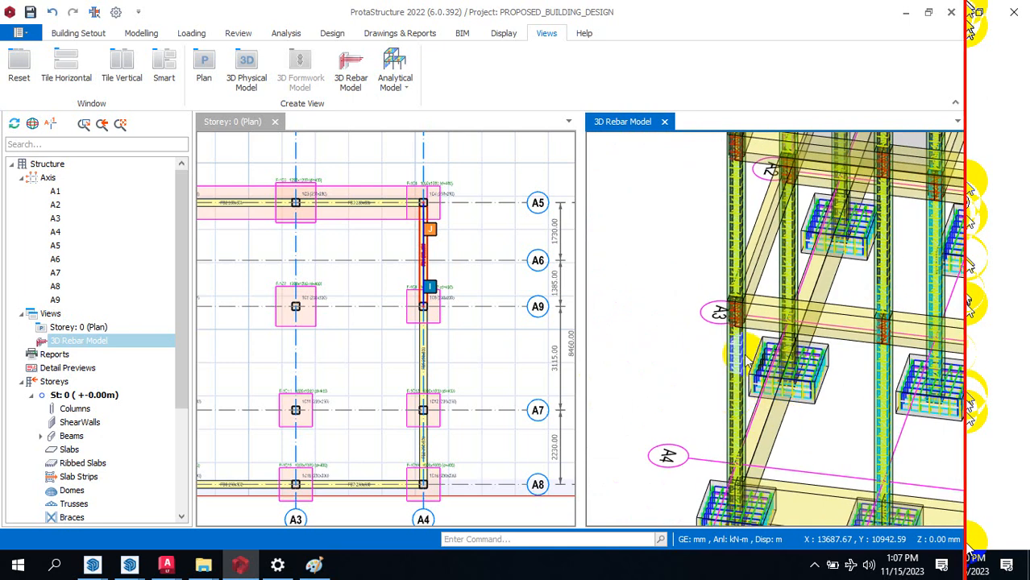
scroll(740, 438, down, 3)
scroll(740, 438, up, 8)
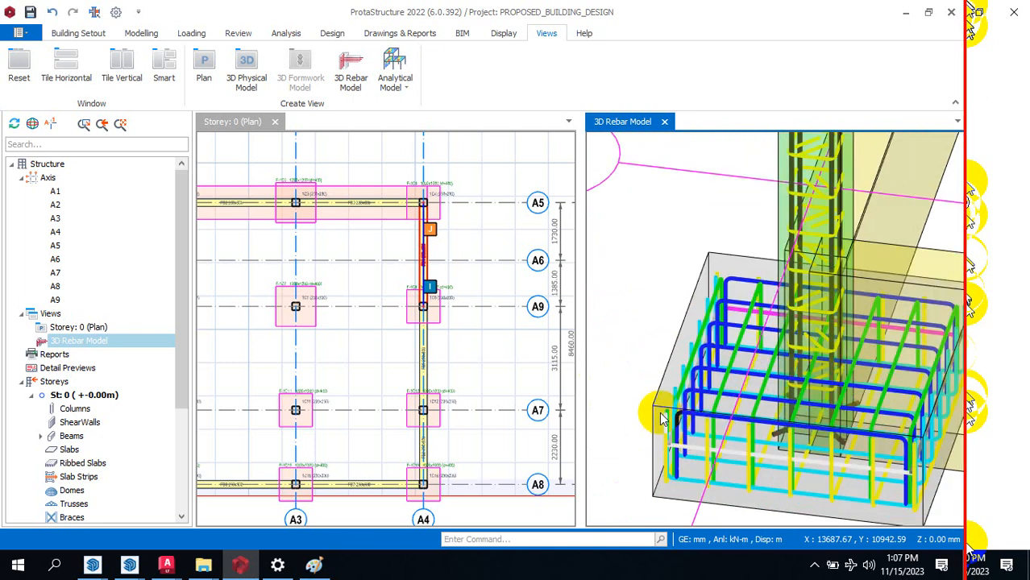
scroll(679, 411, down, 4)
scroll(679, 412, up, 10)
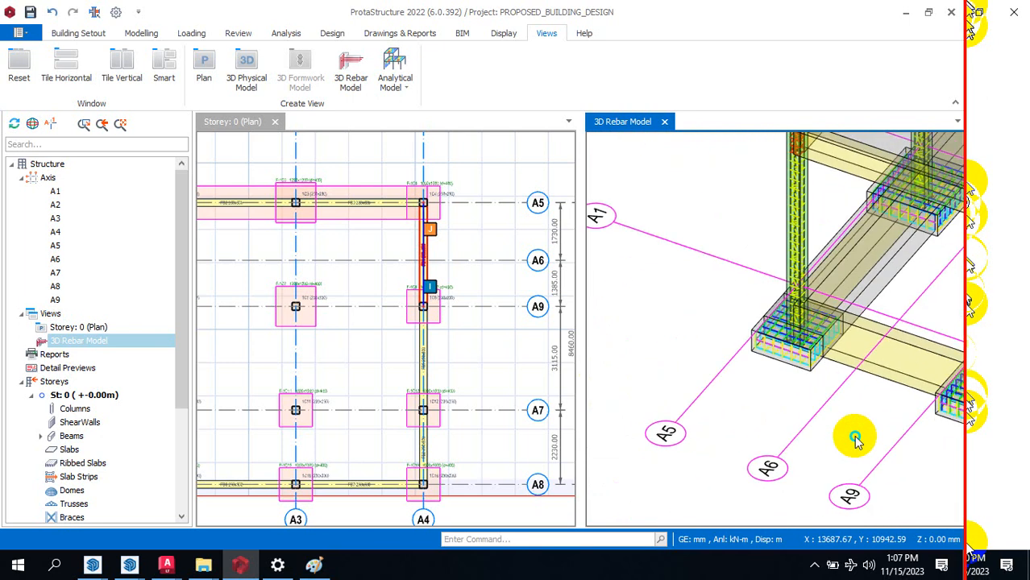
scroll(788, 396, down, 4)
scroll(825, 227, up, 4)
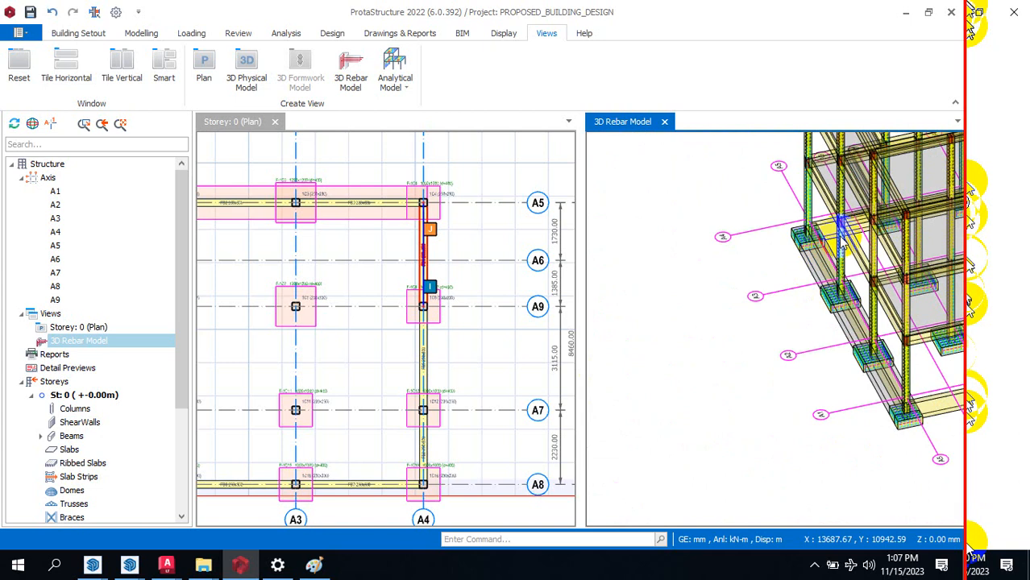
scroll(825, 227, up, 2)
scroll(738, 279, down, 3)
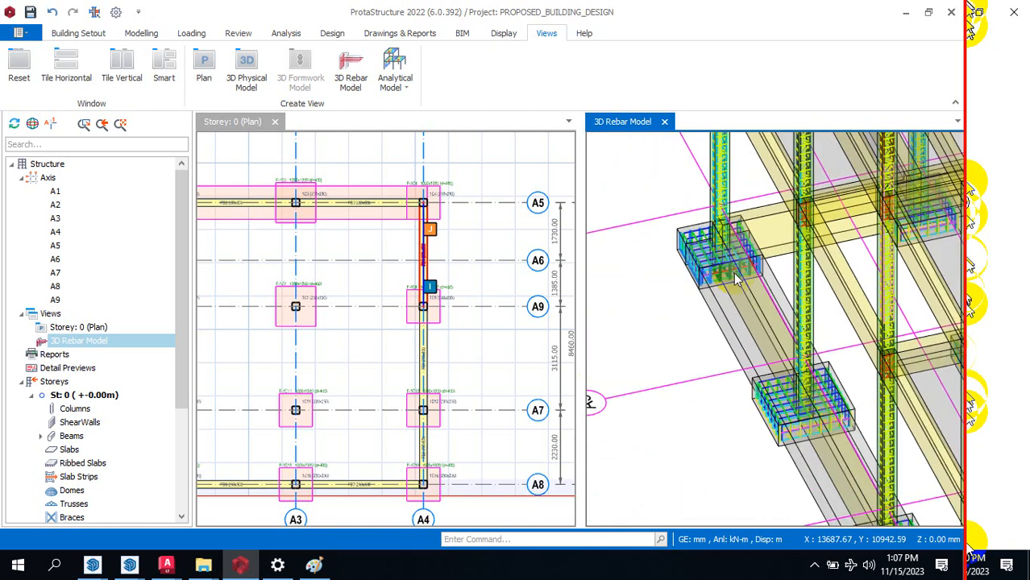
scroll(724, 260, down, 6)
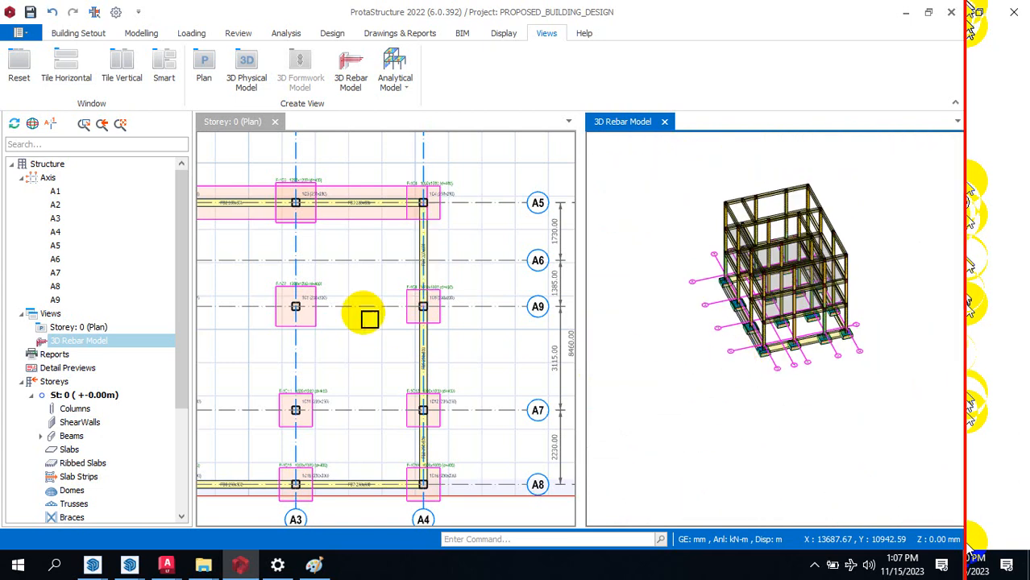
Step: Review the pad footing layout and the strip footing along axis A5 in the storey 0 plan
scroll(403, 224, down, 2)
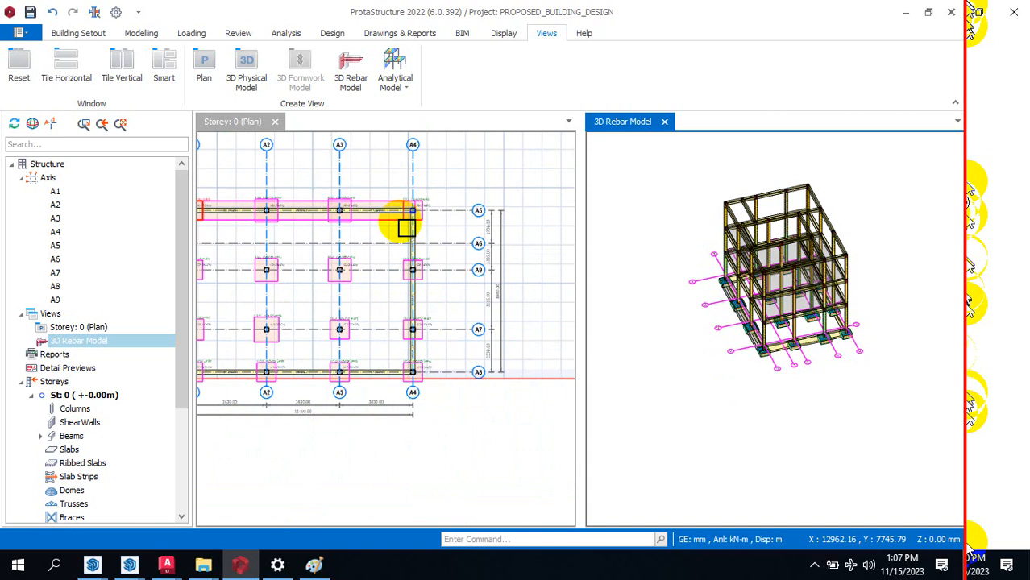
scroll(425, 238, down, 3)
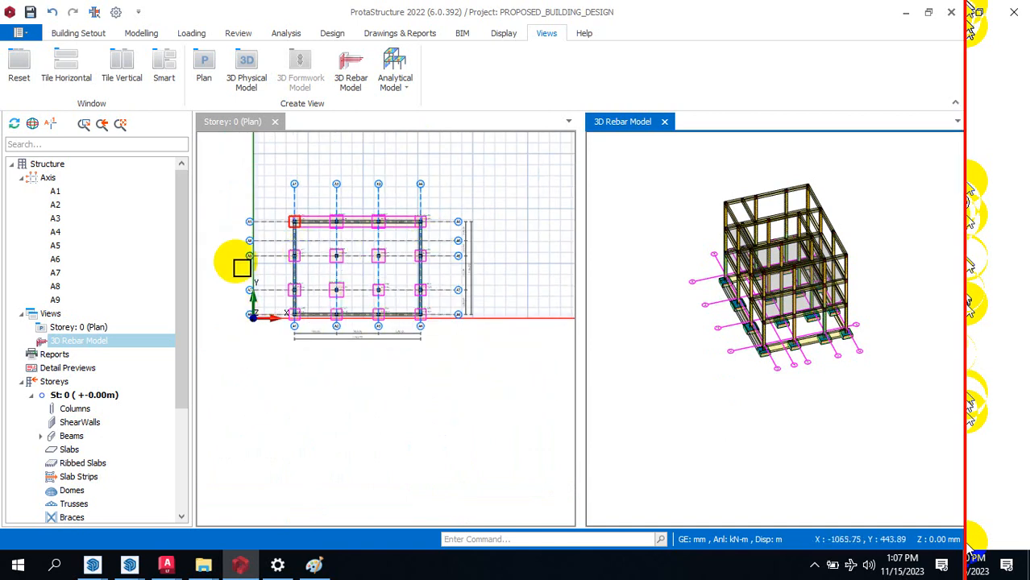
scroll(244, 260, up, 2)
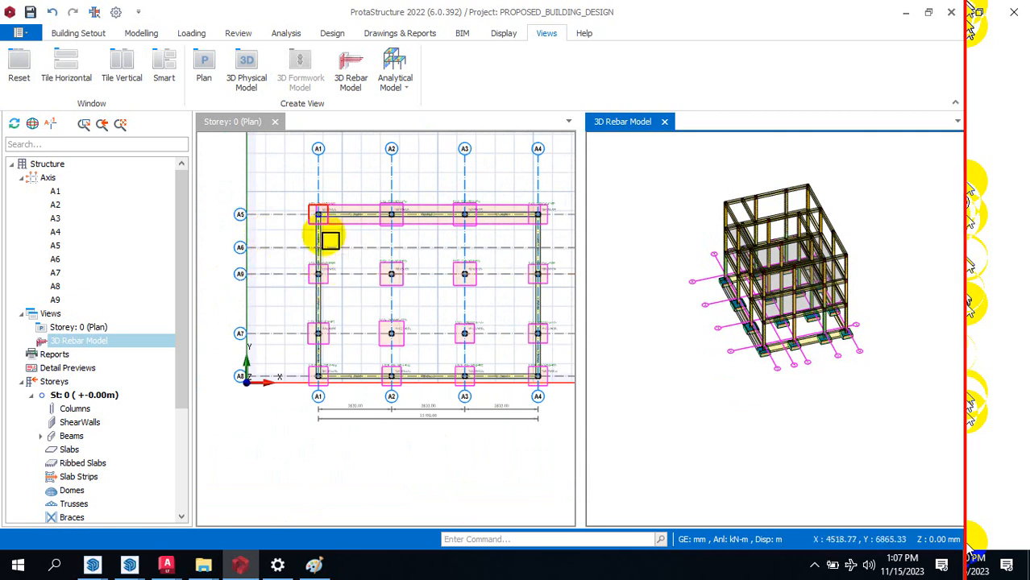
scroll(316, 207, up, 1)
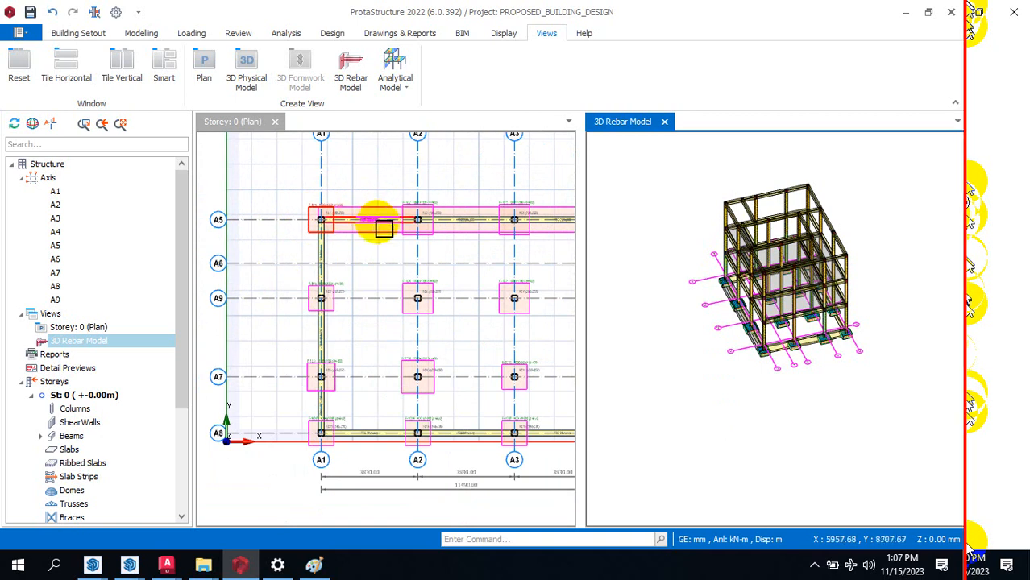
mouse_move(383, 234)
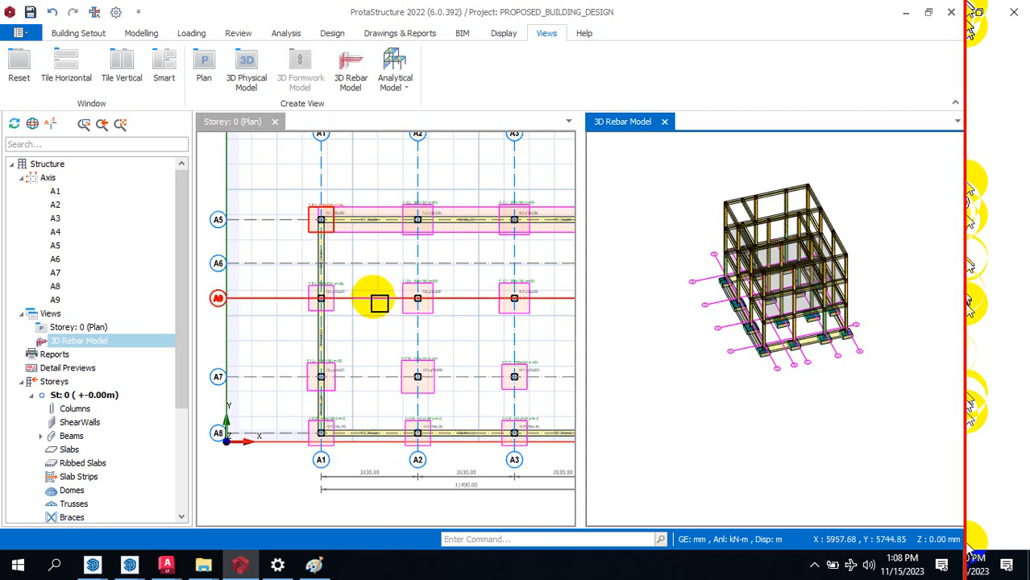
Step: Offset axis A3 by 600 mm towards axis A4 in the storey 0 plan
scroll(467, 356, down, 1)
scroll(518, 367, up, 2)
scroll(518, 367, up, 2)
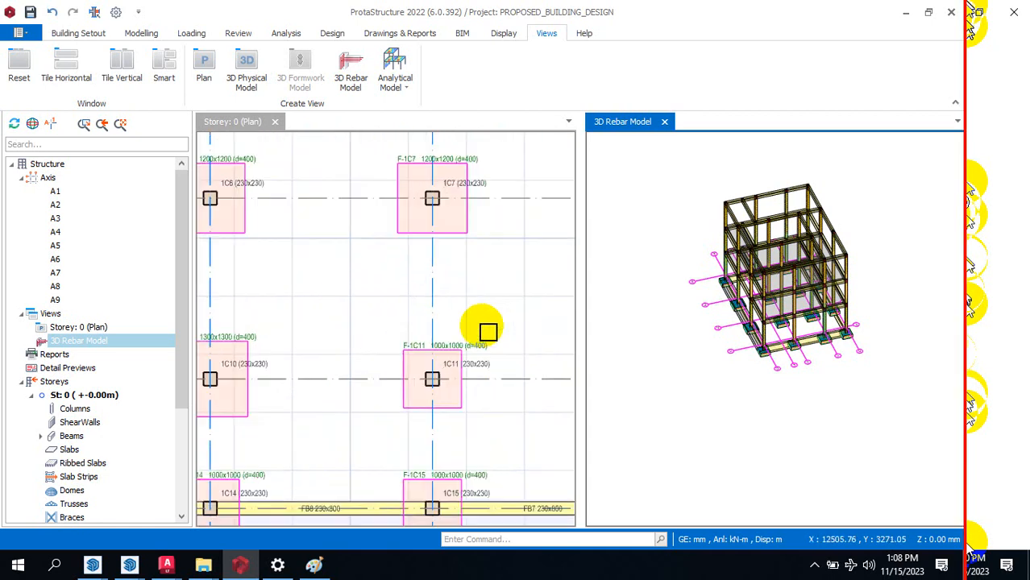
scroll(478, 327, up, 2)
click(419, 318)
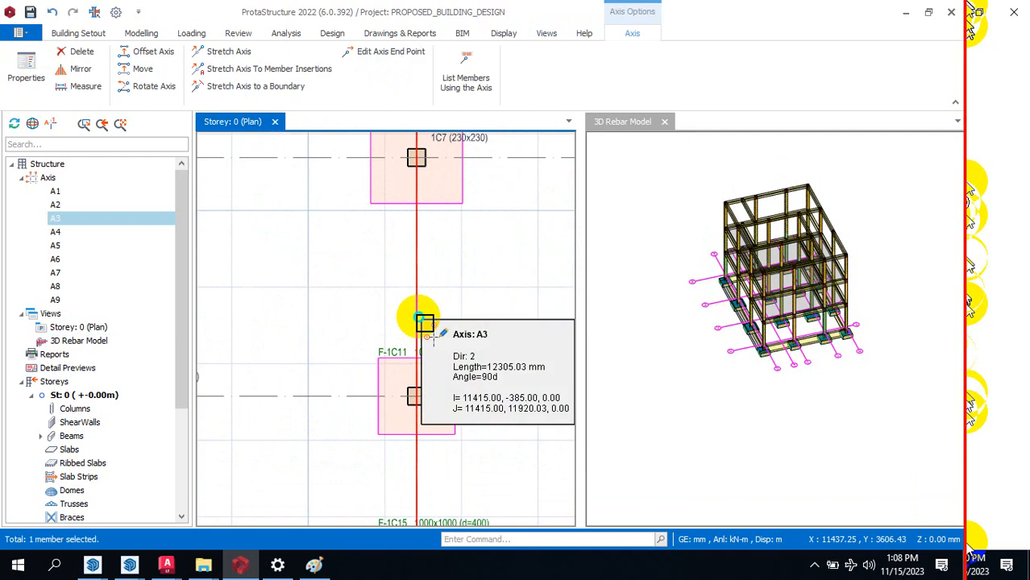
right_click(419, 322)
click(464, 149)
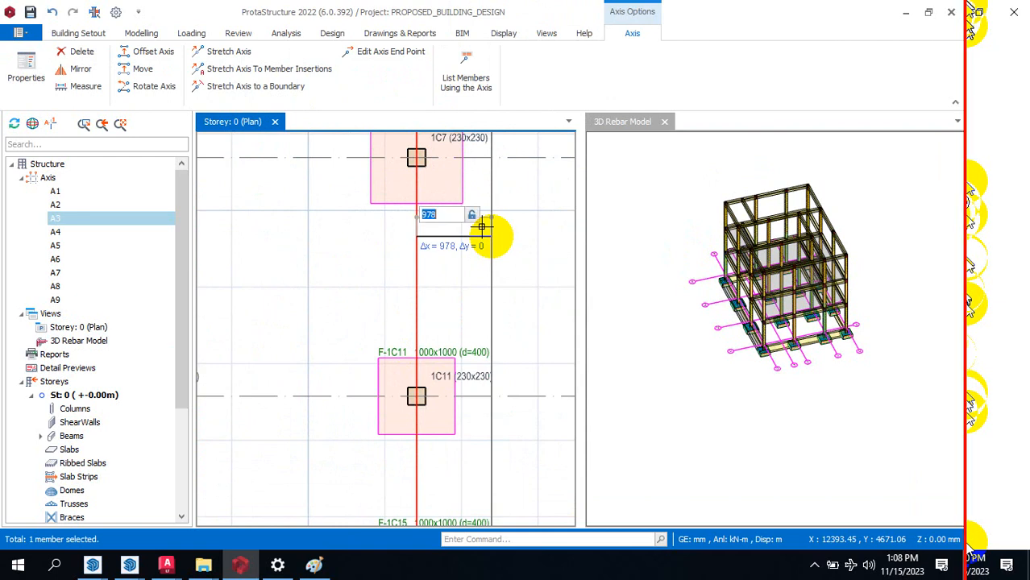
text(00)
key(Return)
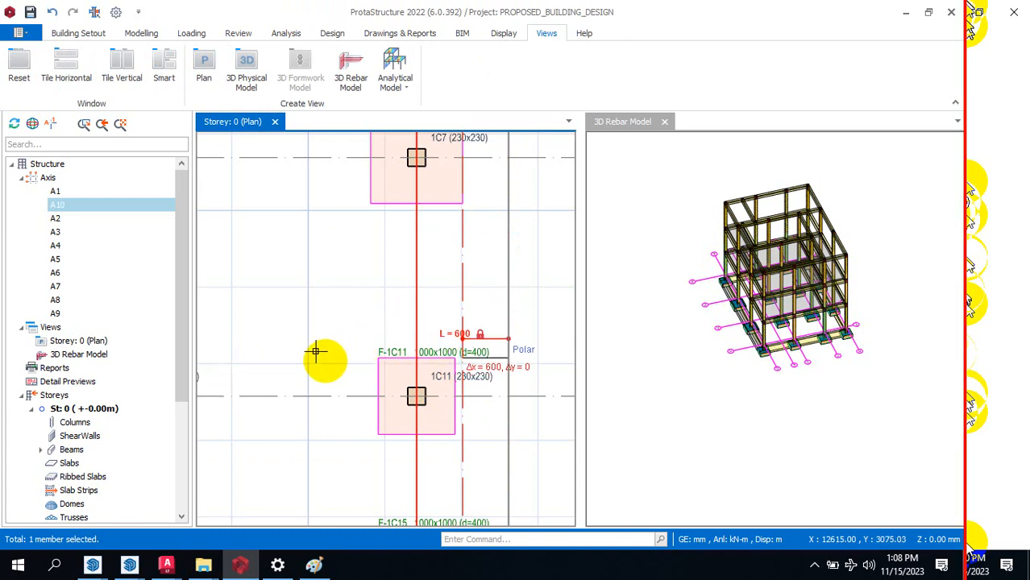
key(Escape)
Step: Delete pad footing F-1C11 under column 1C11
click(456, 370)
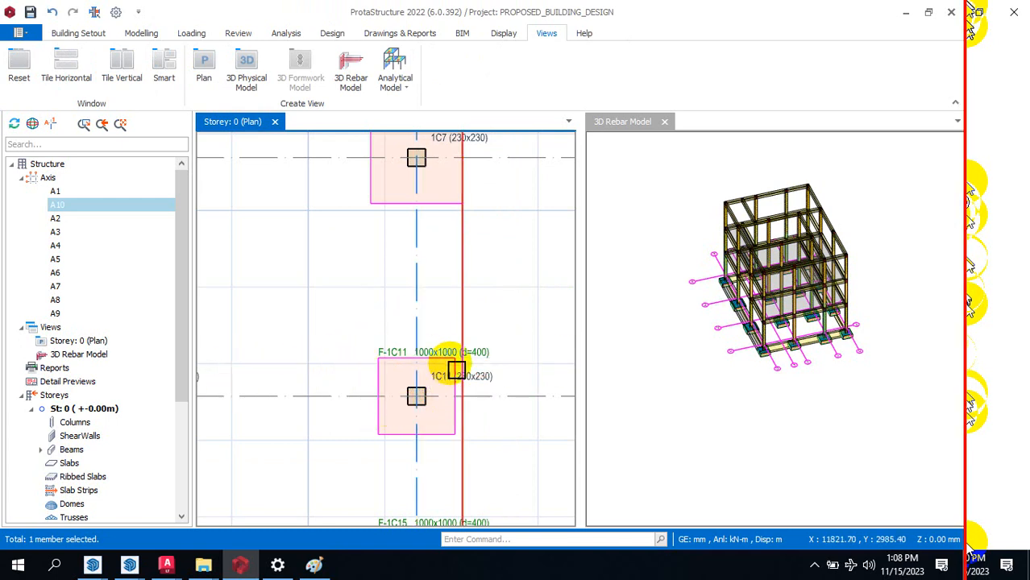
click(456, 370)
key(Delete)
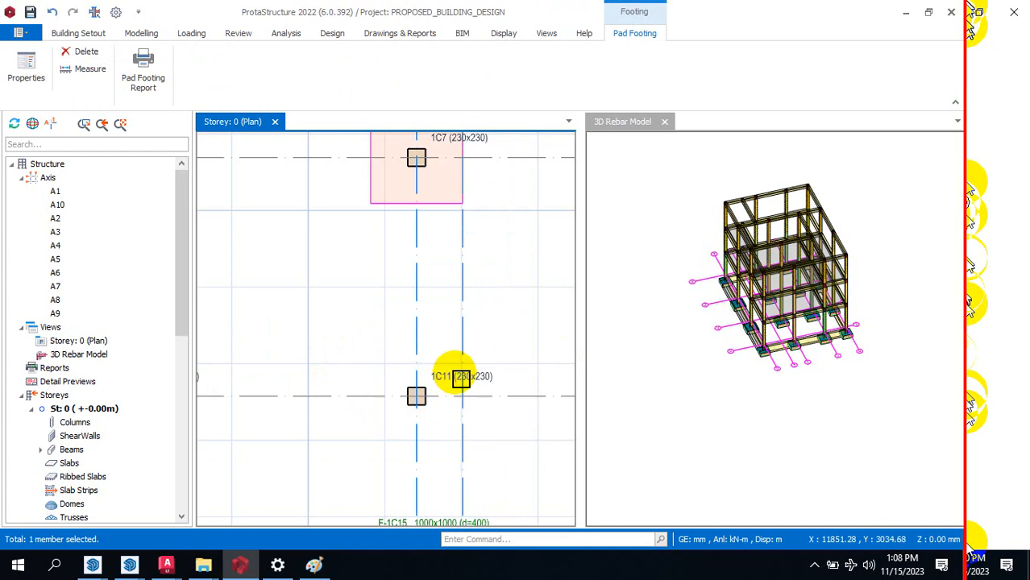
click(141, 33)
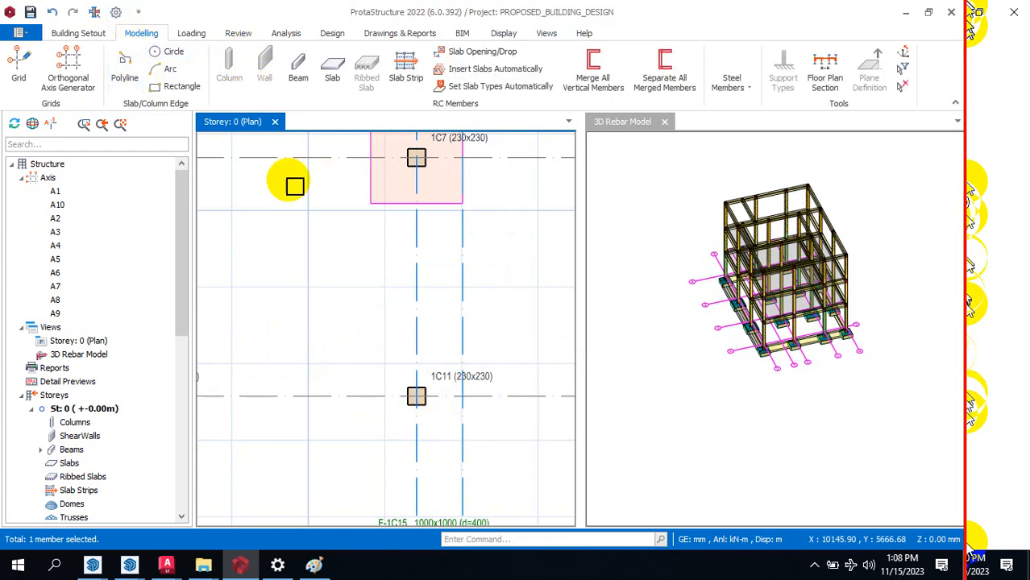
scroll(379, 387, down, 3)
scroll(435, 330, down, 1)
scroll(455, 363, up, 4)
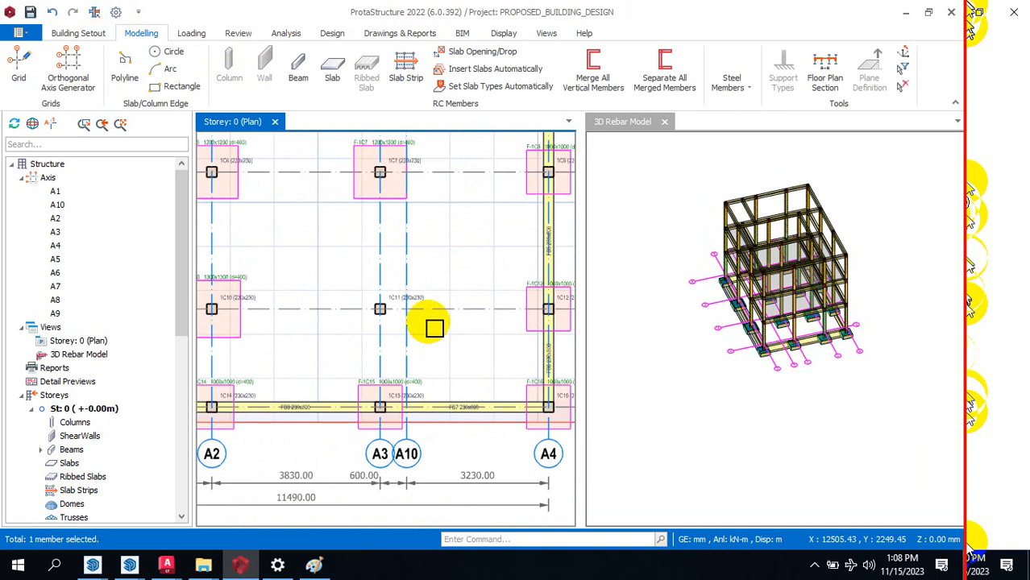
click(377, 288)
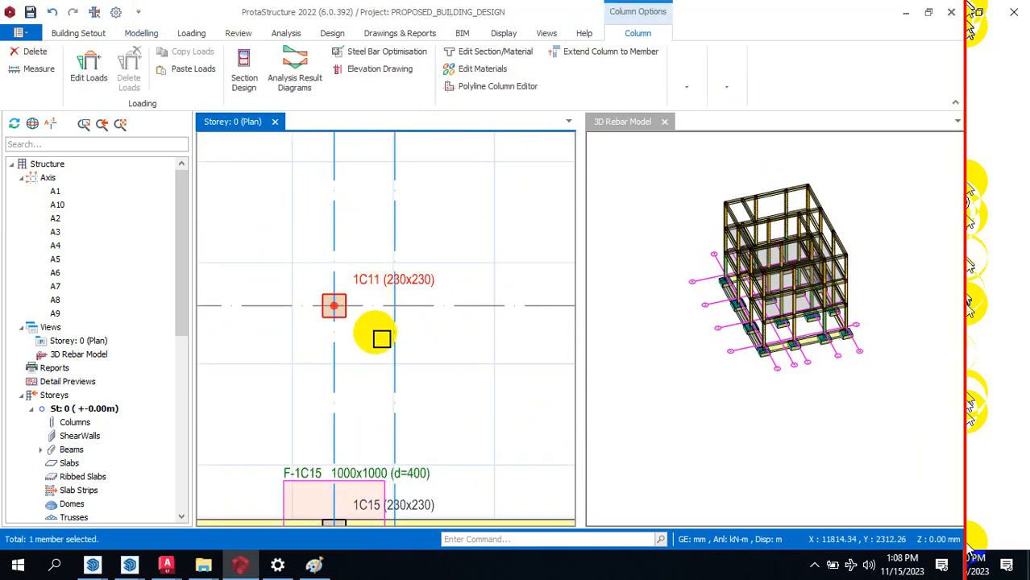
click(130, 37)
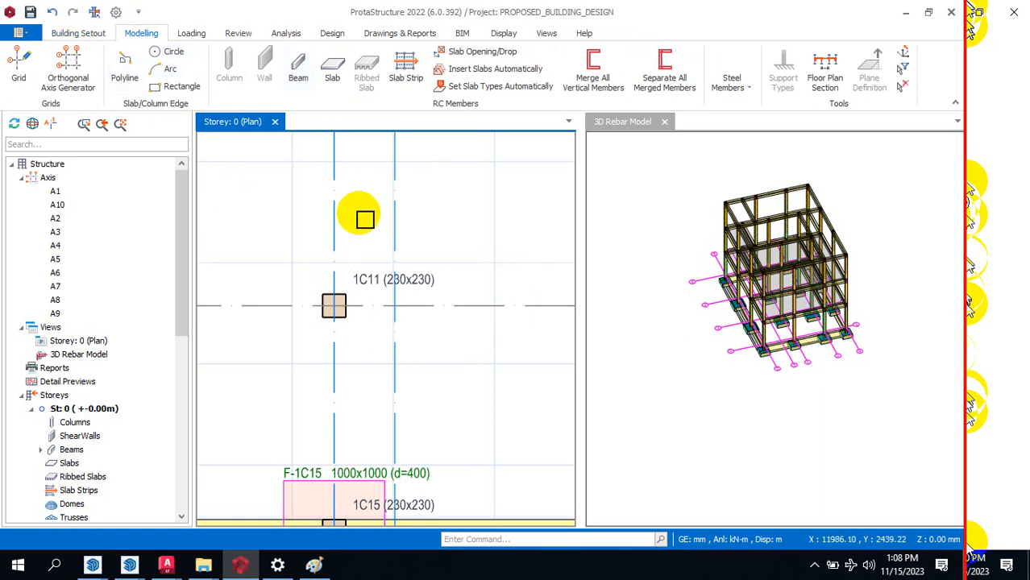
Step: Open the storey 1 plan at the +3.00 m level
click(20, 179)
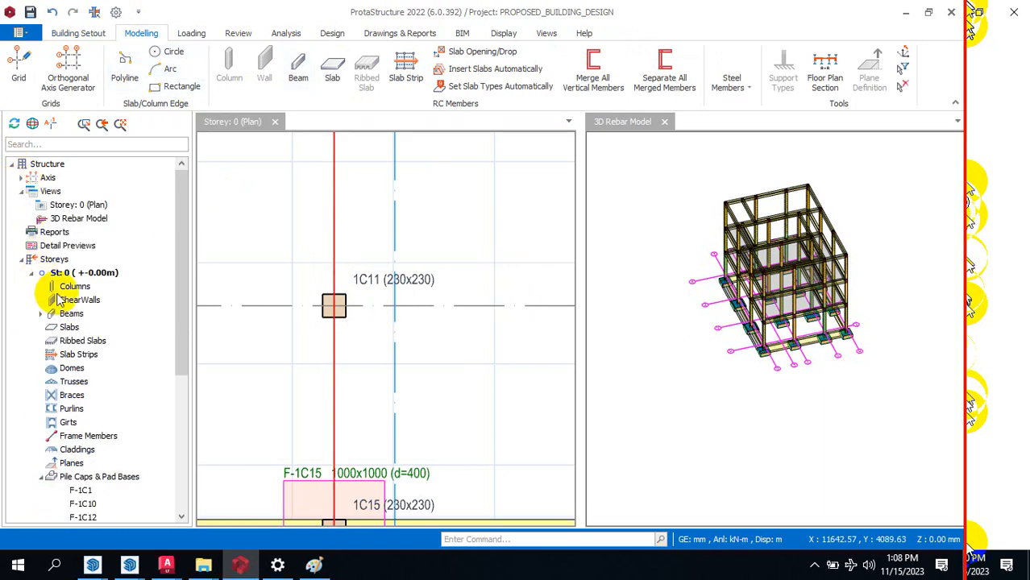
drag(179, 282, 182, 439)
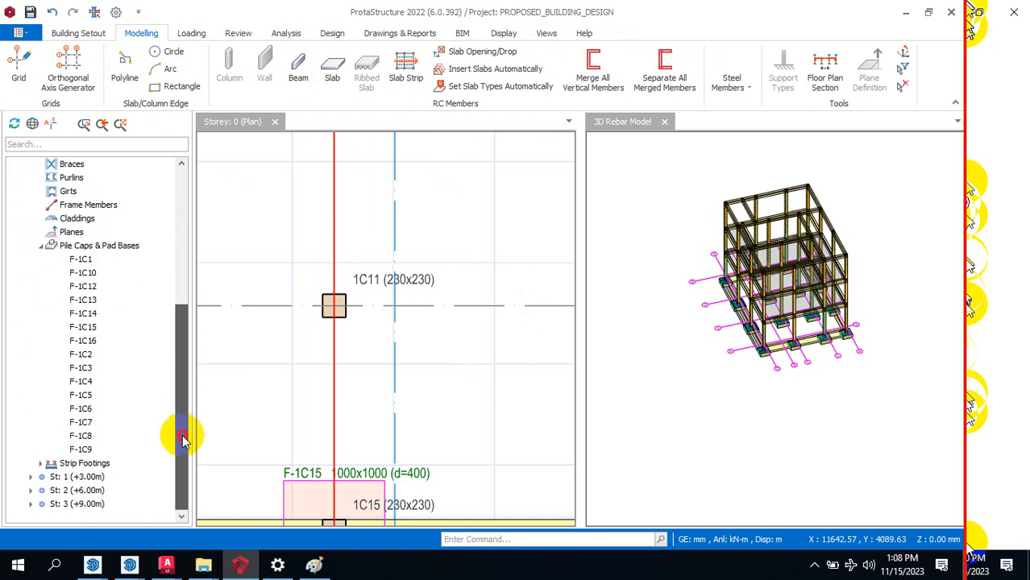
double_click(56, 481)
Step: Examine column 1C6 and the beams and slabs around axes A1 to A3 in the storey 1 plan
scroll(448, 325, down, 6)
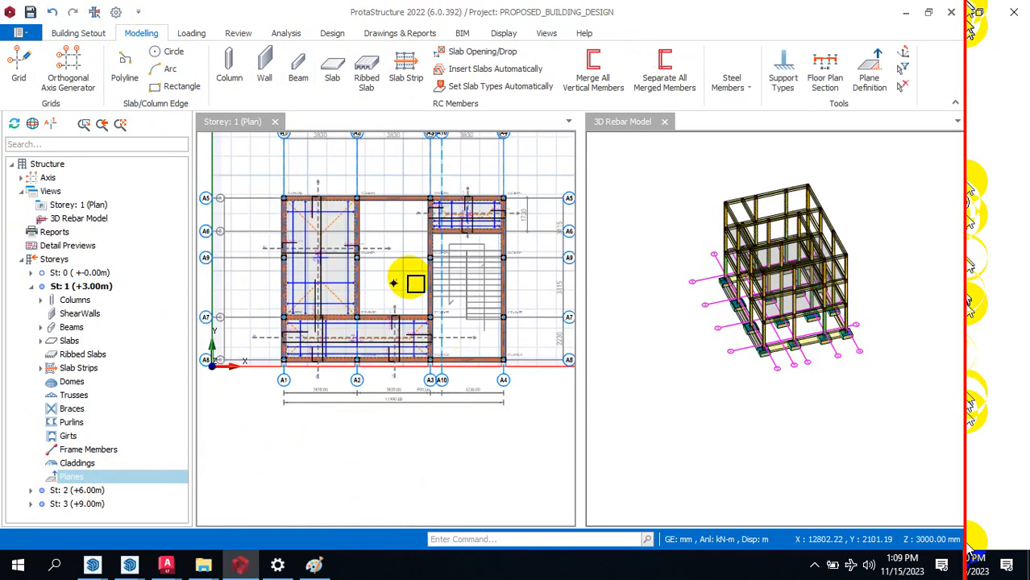
scroll(299, 219, up, 3)
scroll(373, 345, up, 2)
scroll(391, 287, down, 2)
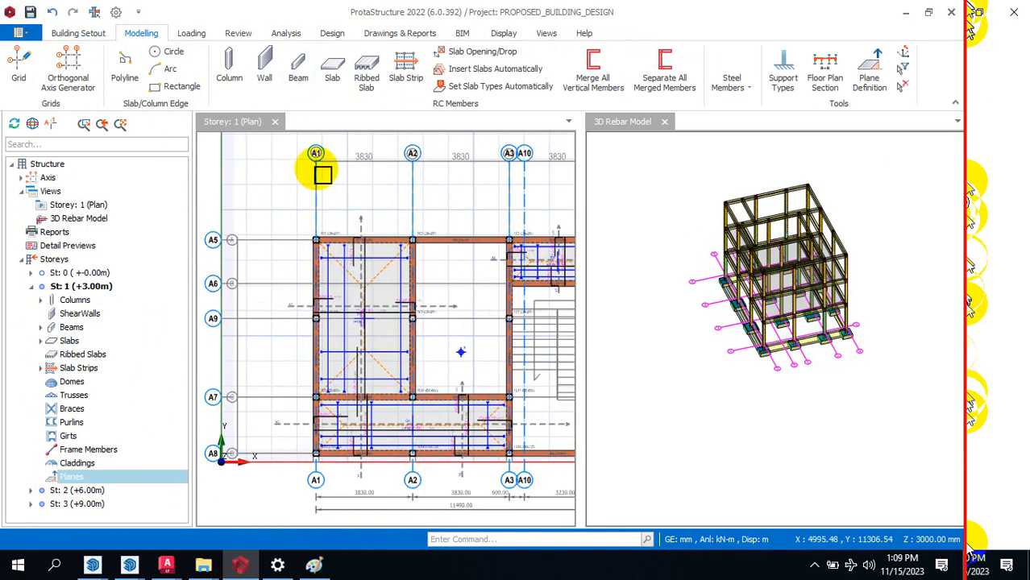
scroll(323, 175, up, 3)
scroll(322, 243, down, 2)
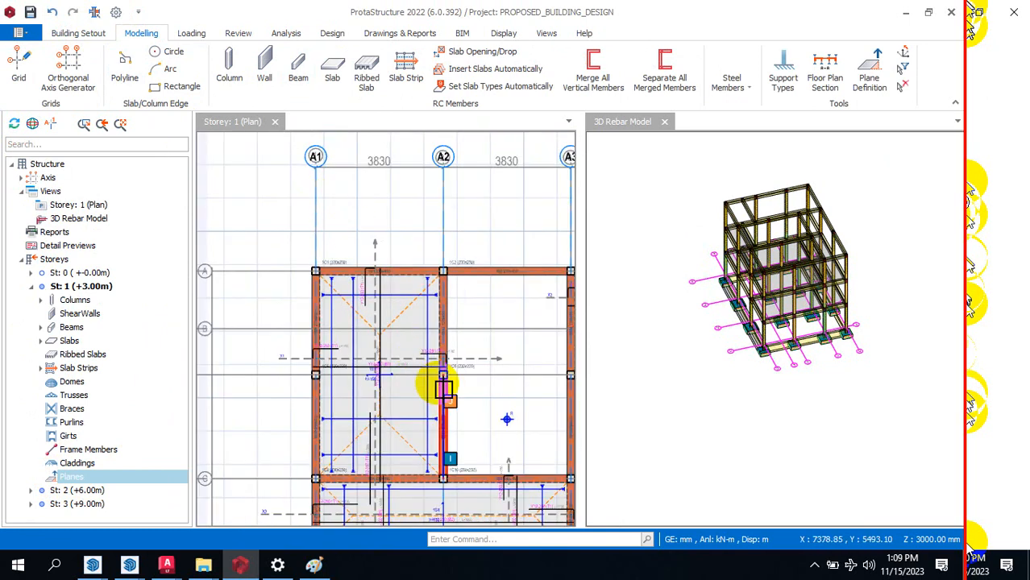
scroll(444, 391, up, 2)
scroll(475, 380, up, 5)
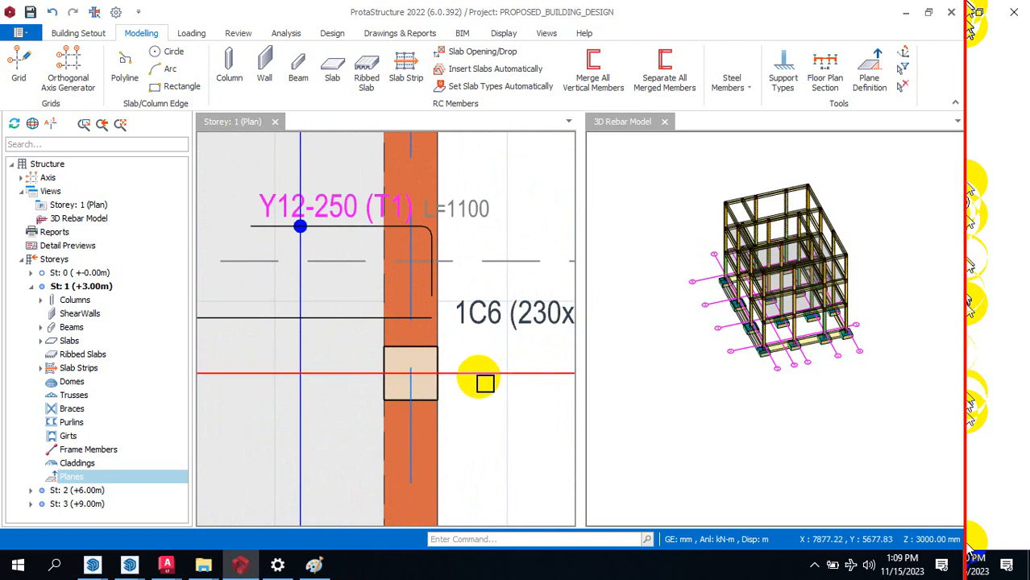
scroll(485, 384, down, 3)
scroll(416, 281, down, 2)
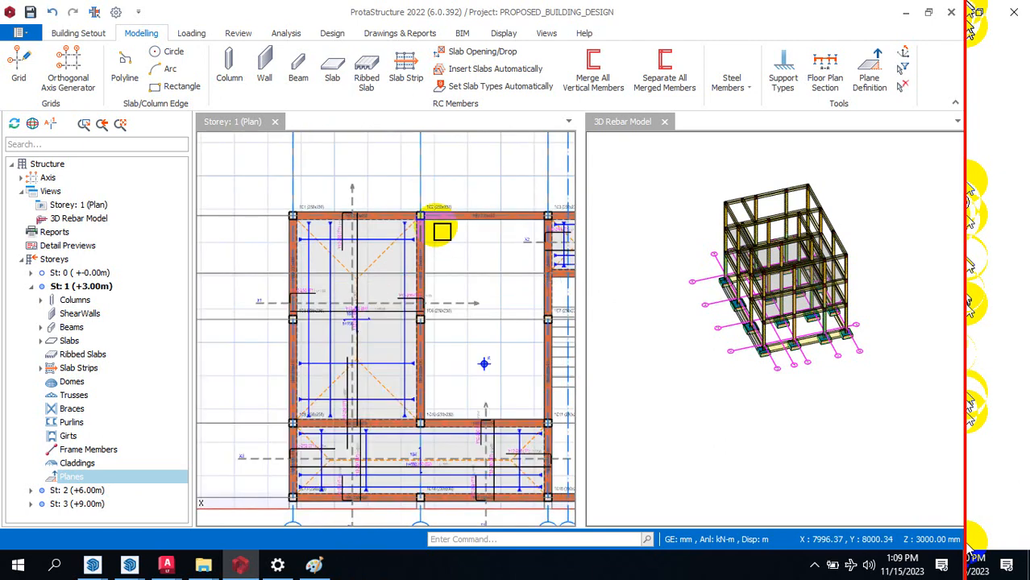
click(429, 186)
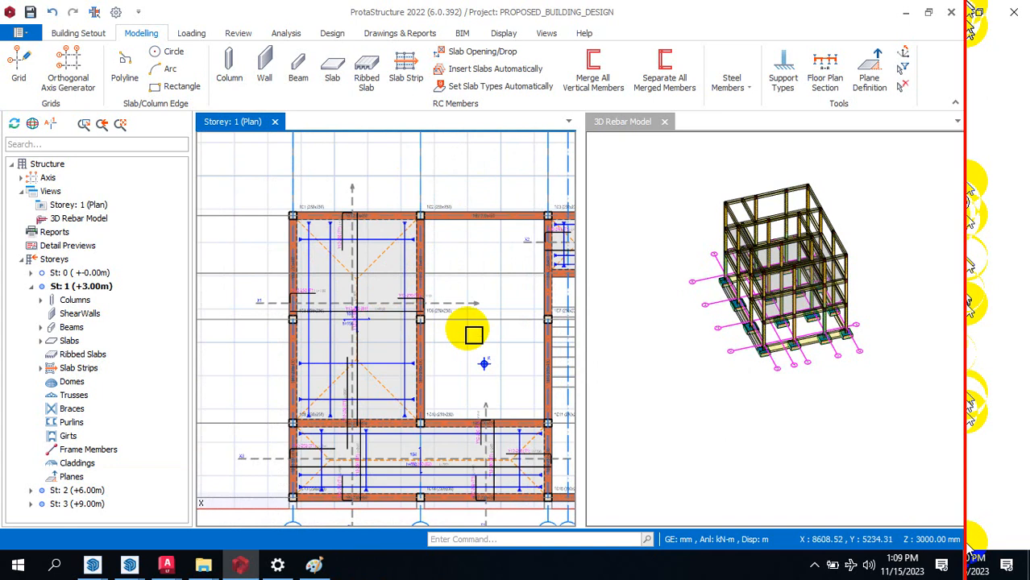
scroll(437, 316, up, 2)
scroll(416, 224, down, 2)
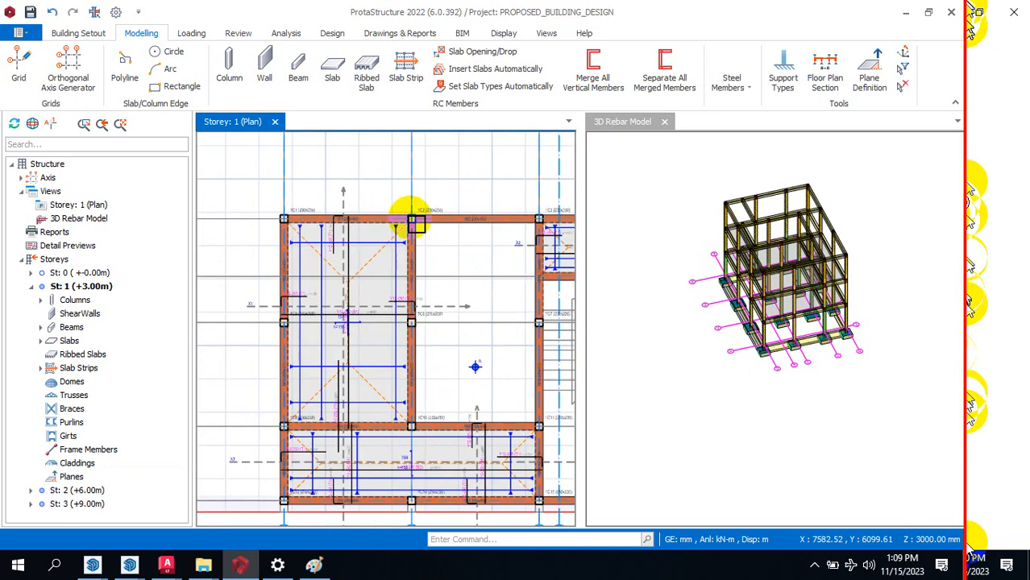
Step: Offset axis A2 by 600 mm towards axis A3 in the storey 1 plan
click(414, 171)
right_click(414, 170)
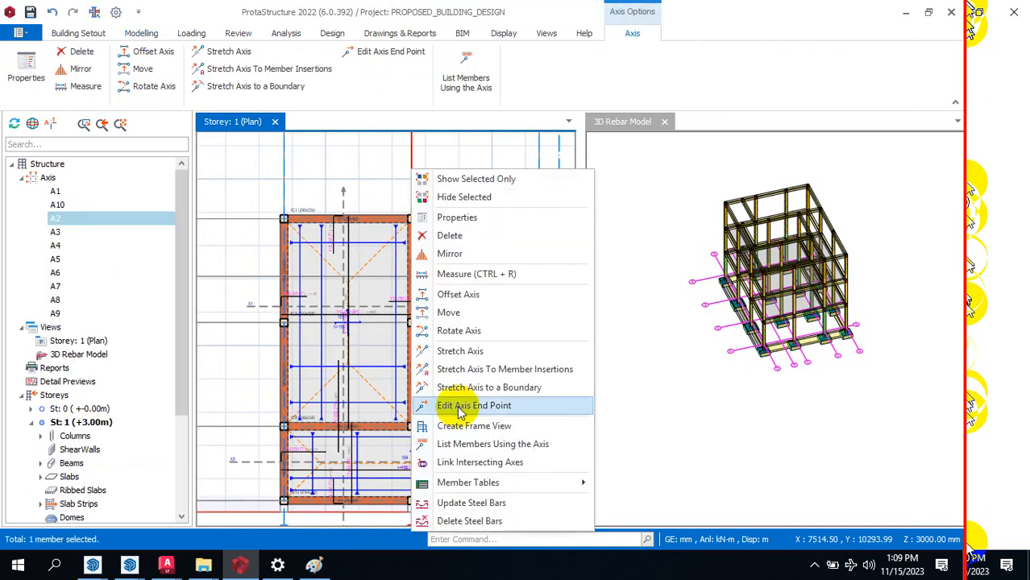
click(460, 295)
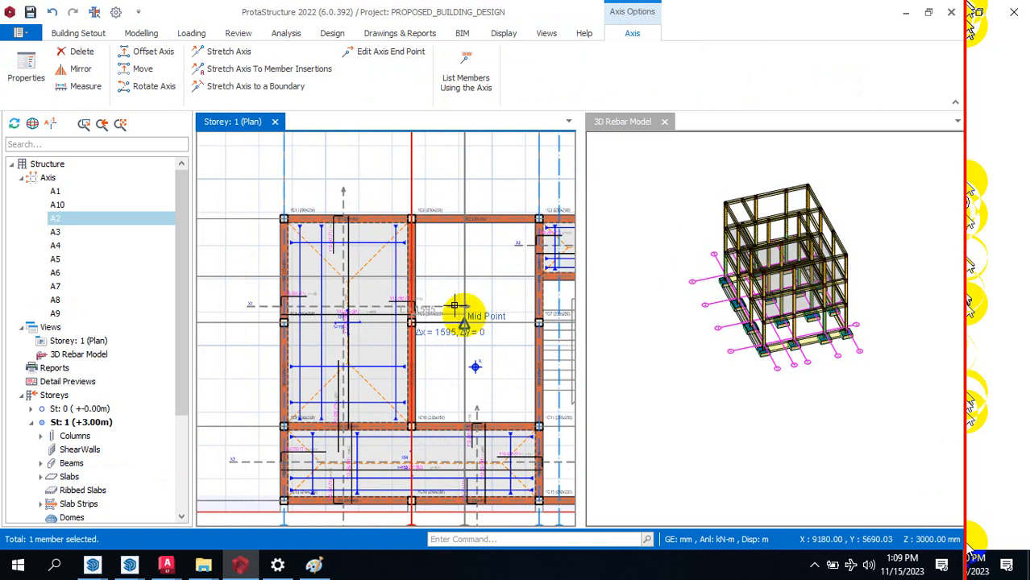
key(Tab)
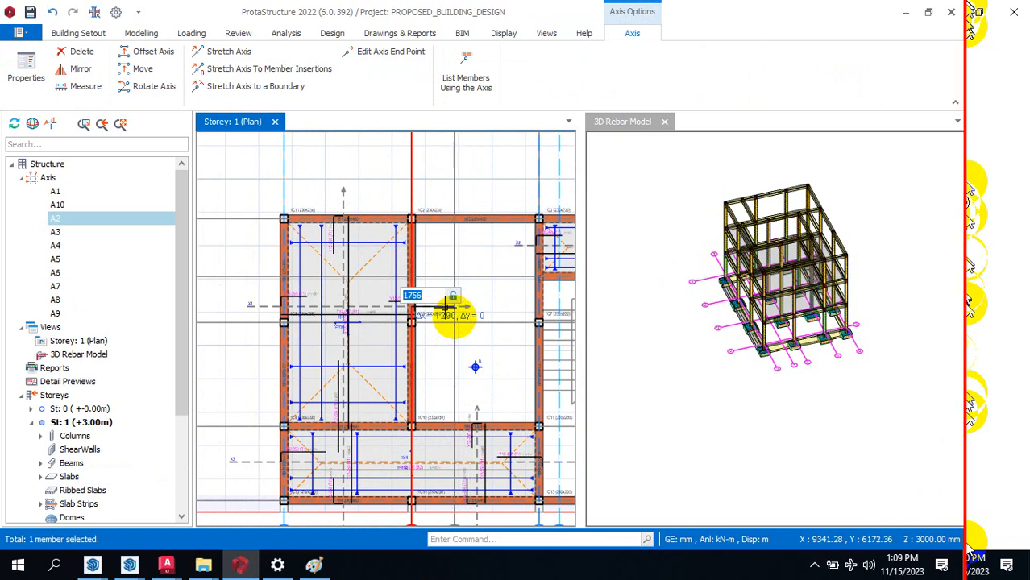
text(600)
key(Return)
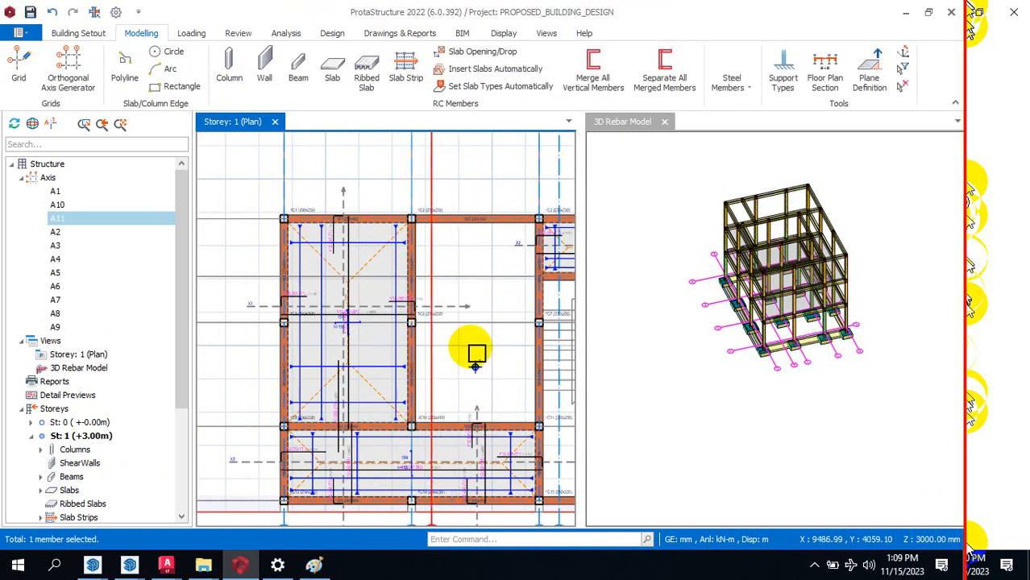
Step: Insert a 230 x 230 mm column beside column 1C6 at the intersection of axes A9 and A11 in the storey 1 plan
scroll(449, 329, up, 3)
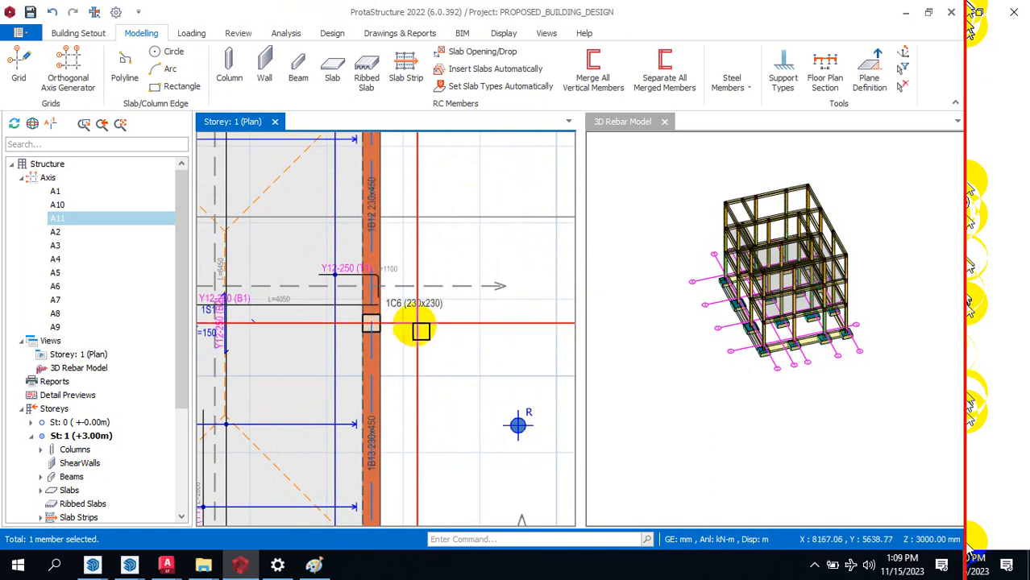
click(448, 364)
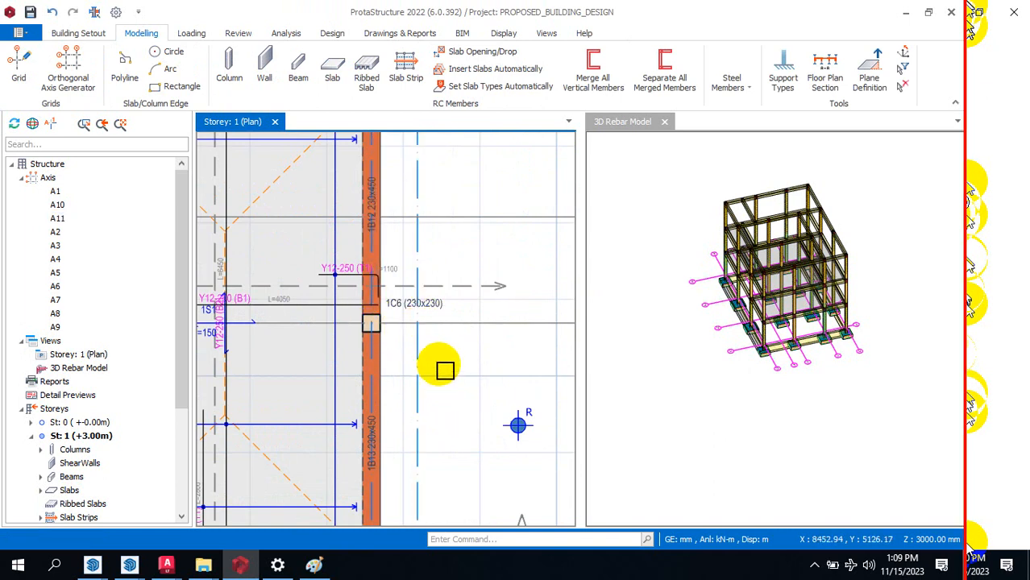
click(229, 69)
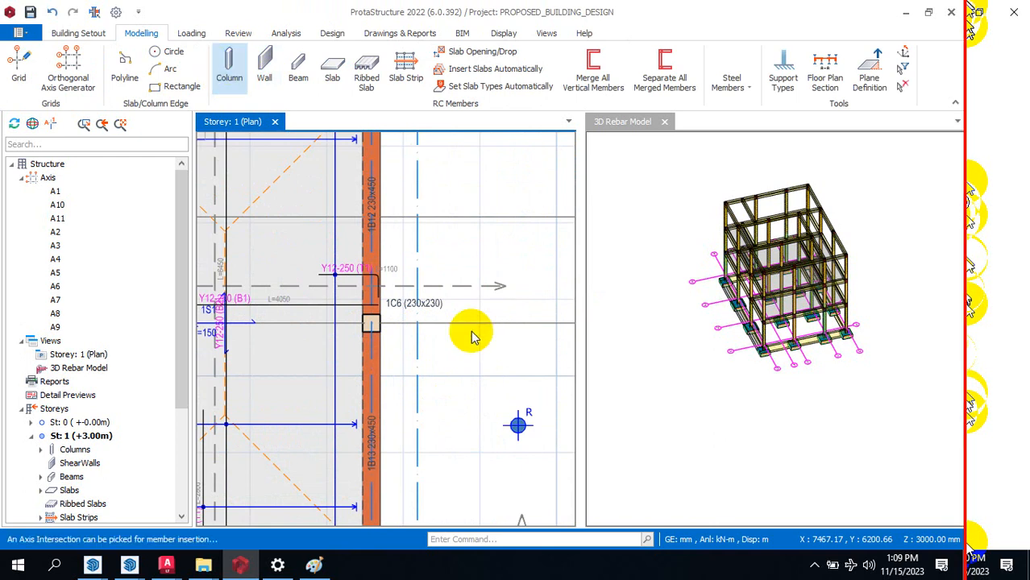
click(417, 323)
click(525, 345)
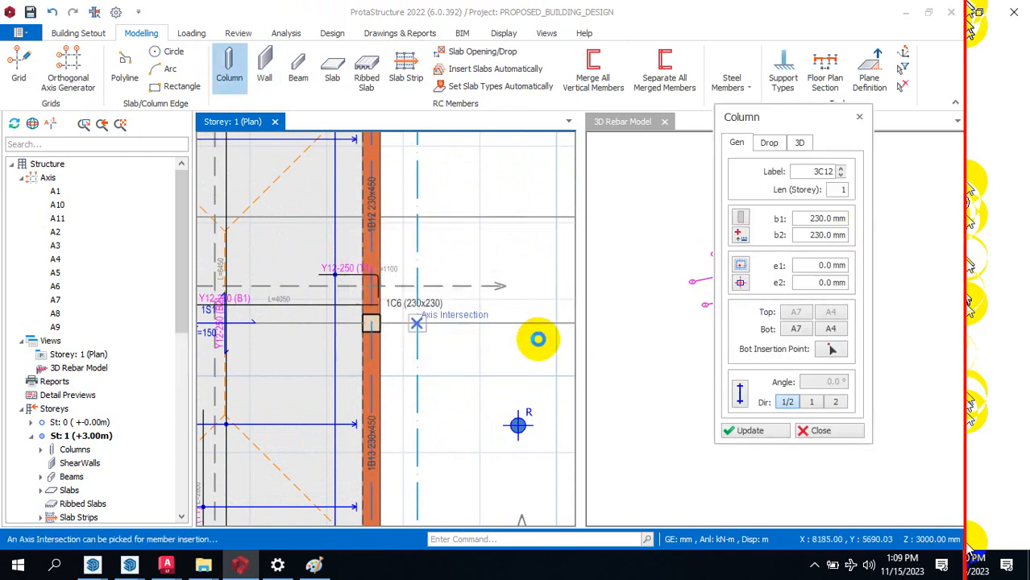
scroll(525, 274, down, 3)
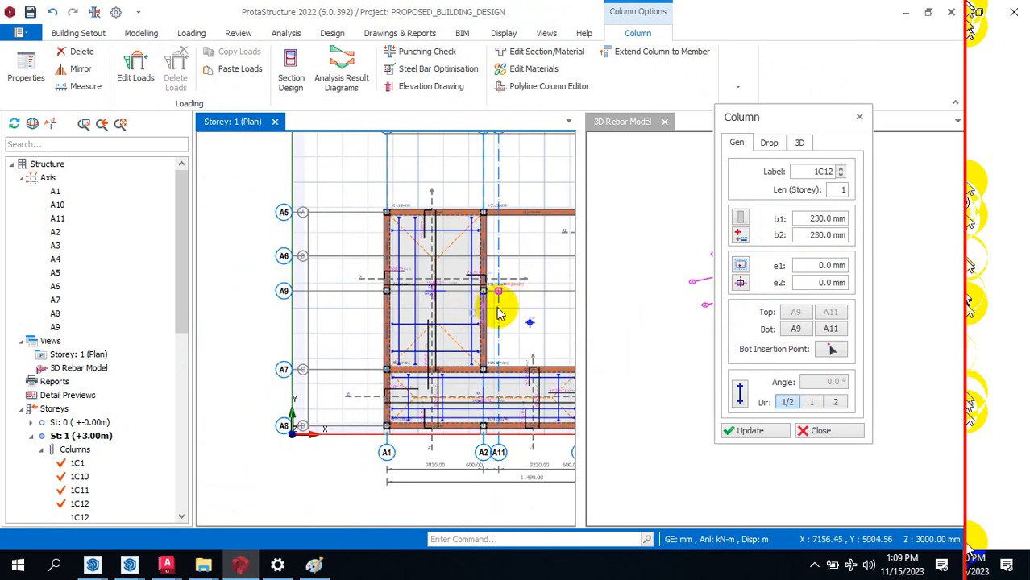
key(Escape)
scroll(512, 294, up, 3)
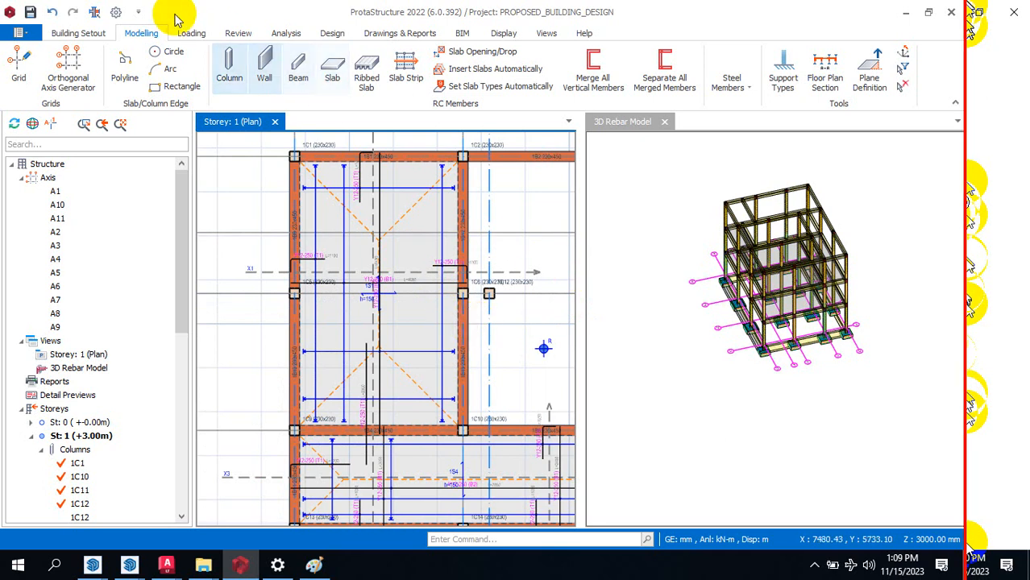
click(289, 34)
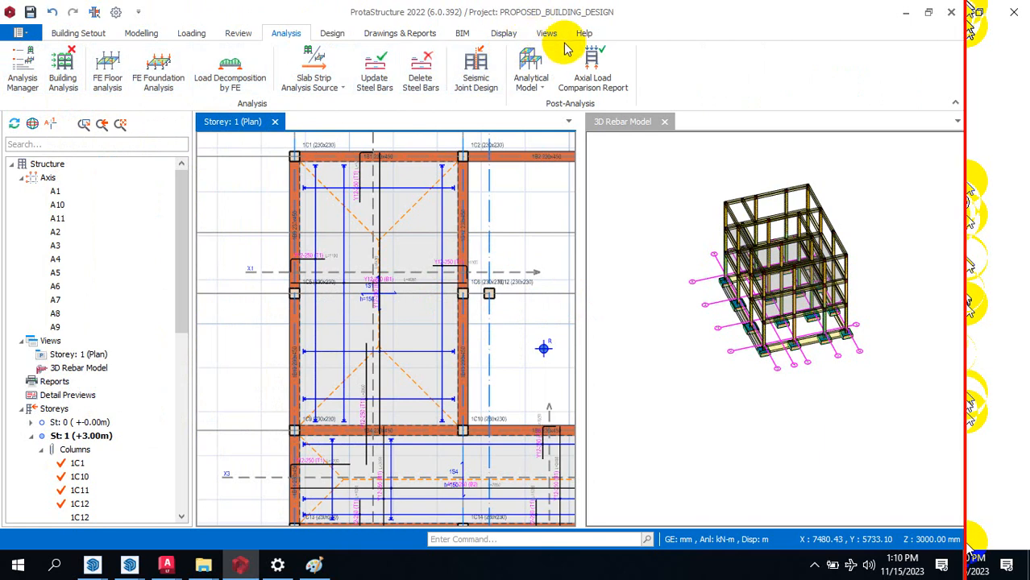
click(501, 33)
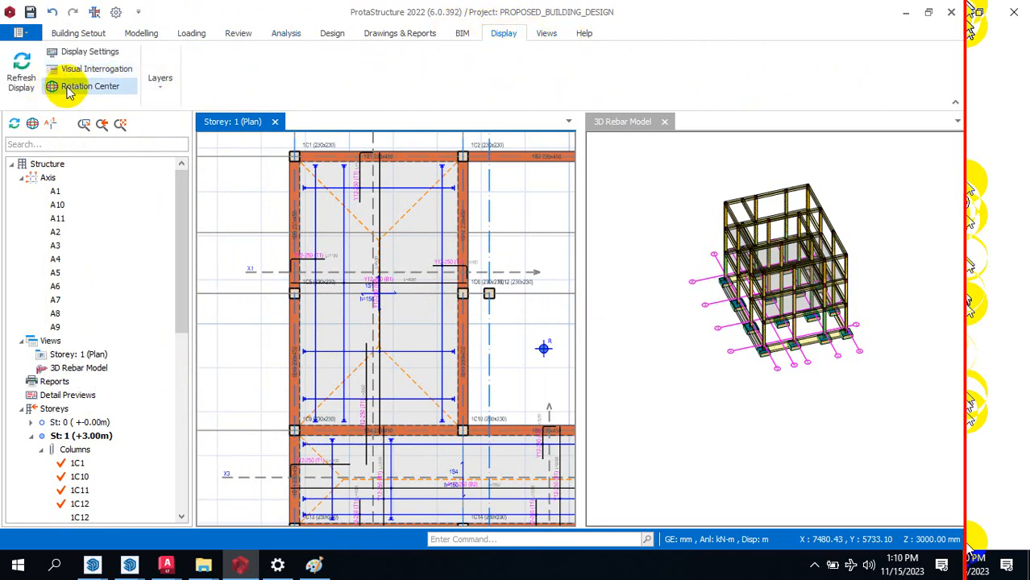
click(97, 57)
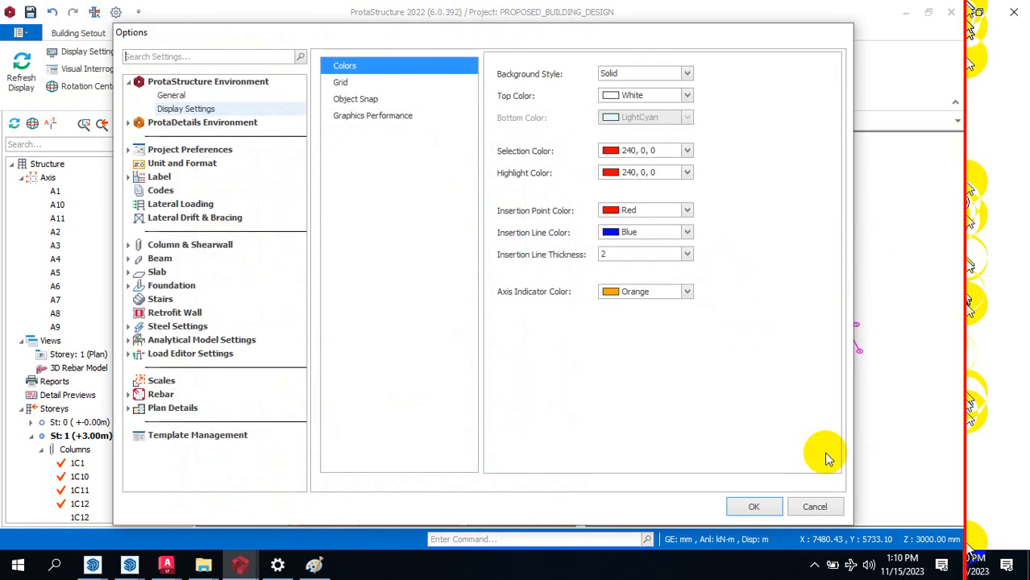
click(811, 506)
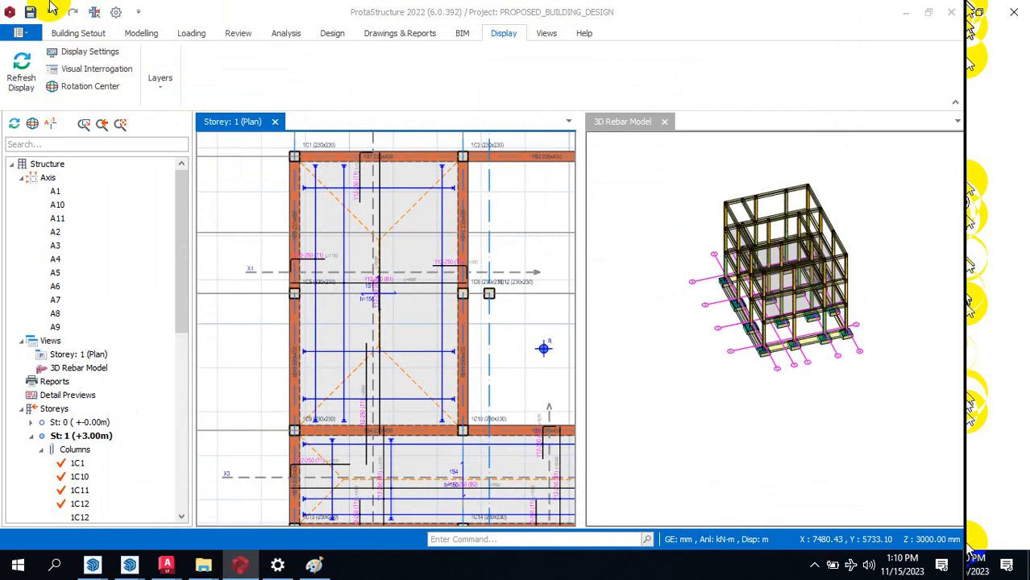
Step: Recolour the storey 1 plan members by Design Status using Visual Interrogation and inspect the inserted column beside 1C6
click(89, 69)
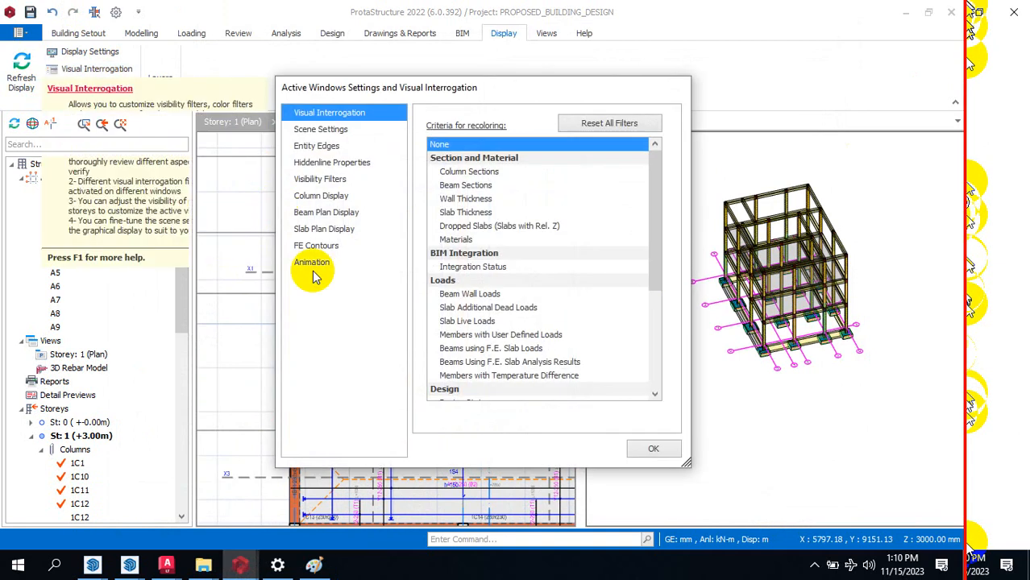
scroll(509, 341, down, 1)
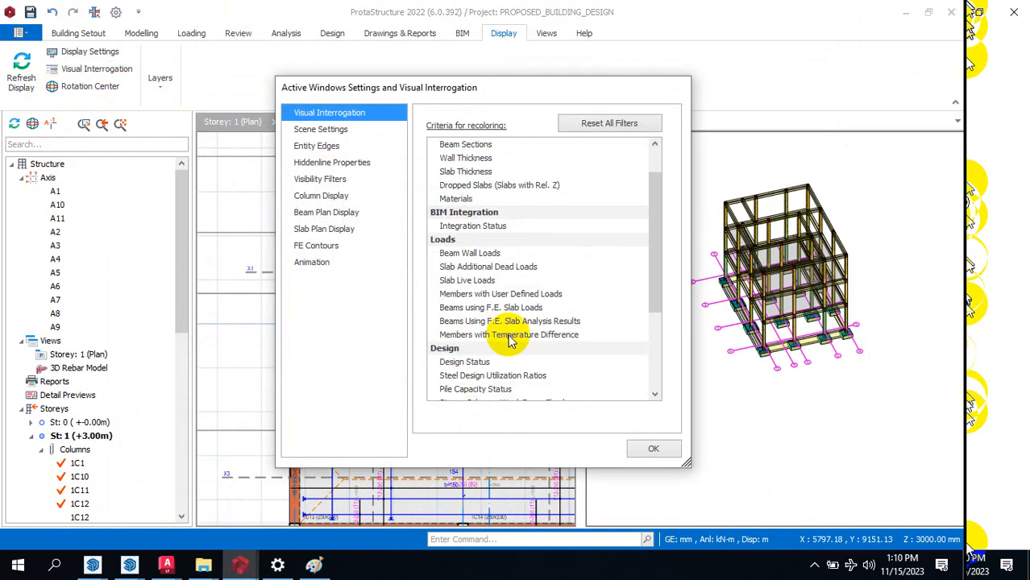
click(466, 364)
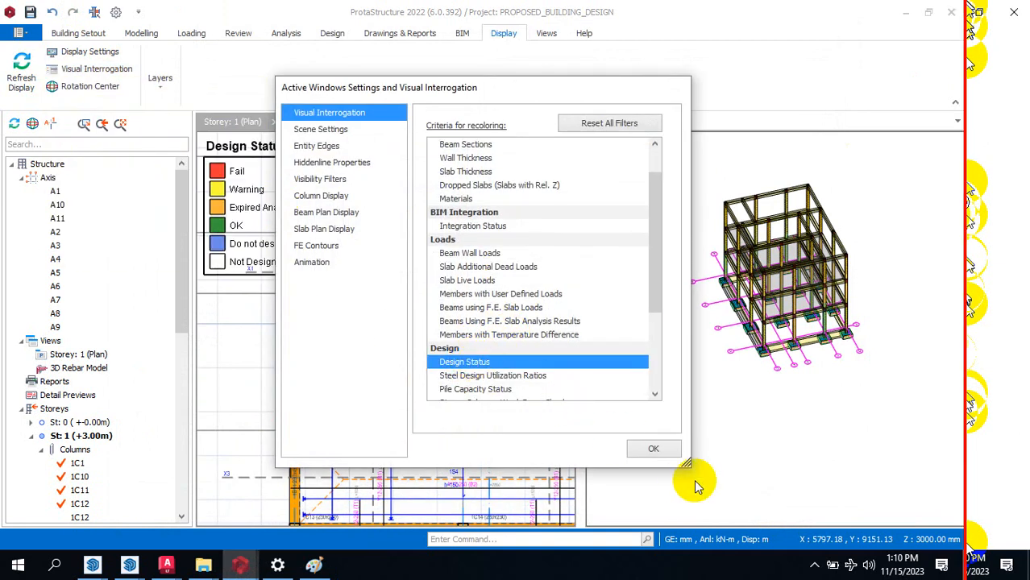
click(653, 450)
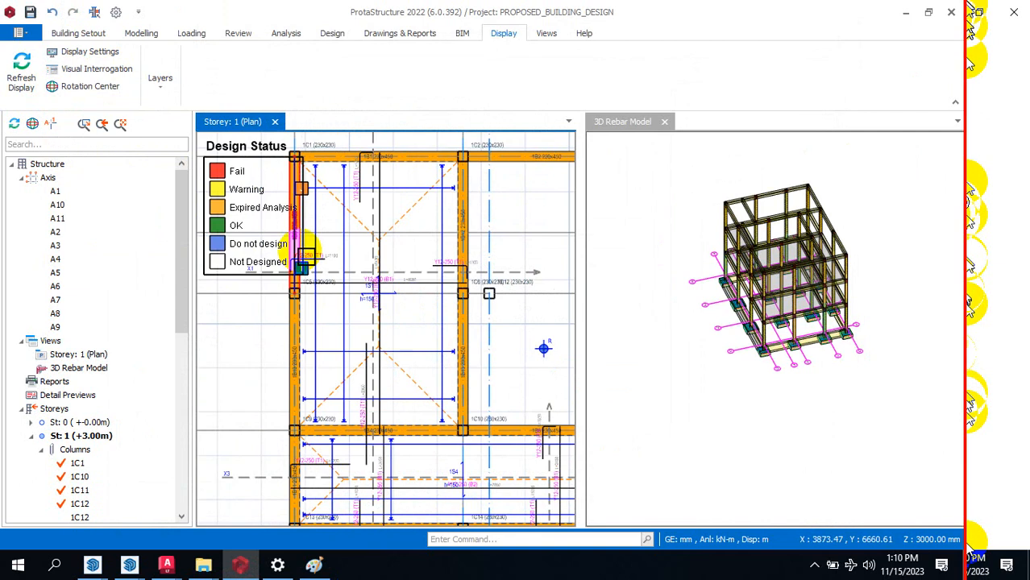
scroll(355, 230, down, 1)
scroll(390, 296, down, 1)
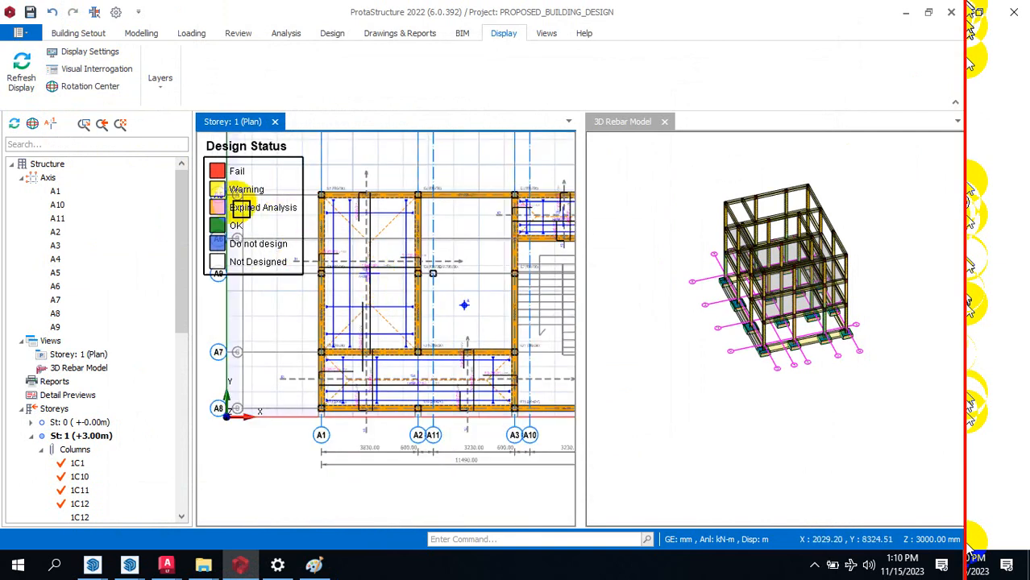
scroll(253, 202, up, 1)
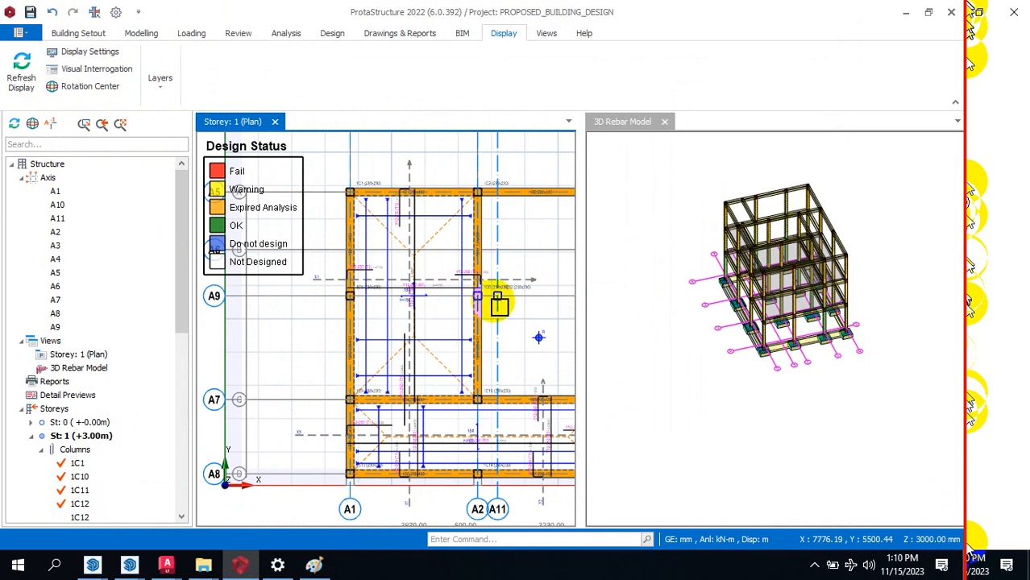
scroll(516, 303, up, 2)
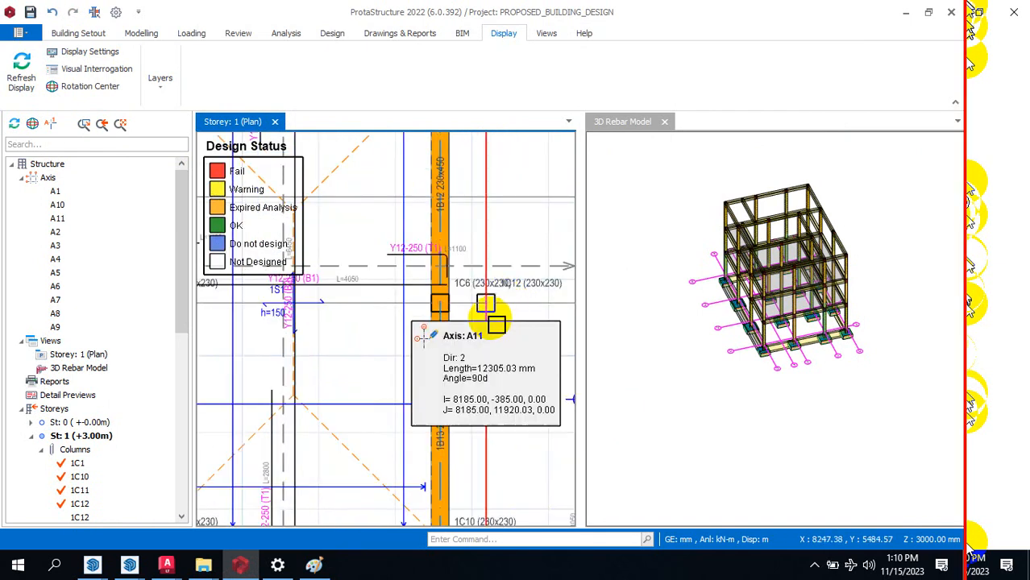
scroll(485, 294, down, 2)
scroll(456, 270, down, 3)
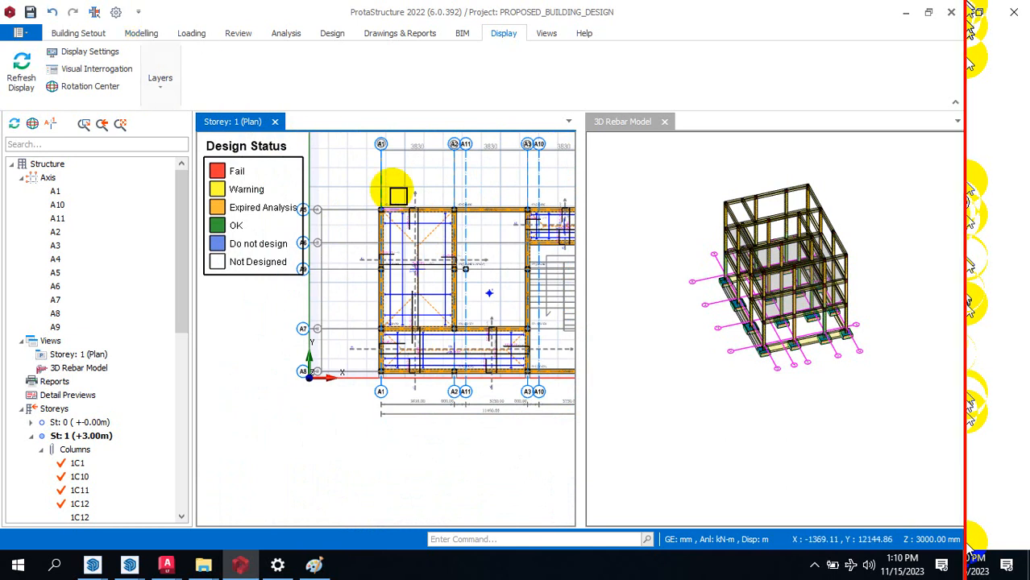
Step: Insert a 230 x 450 mm beam along axis A9 between column 1C6 and the neighbouring column on axis A11 in the storey 1 plan
scroll(467, 272, up, 4)
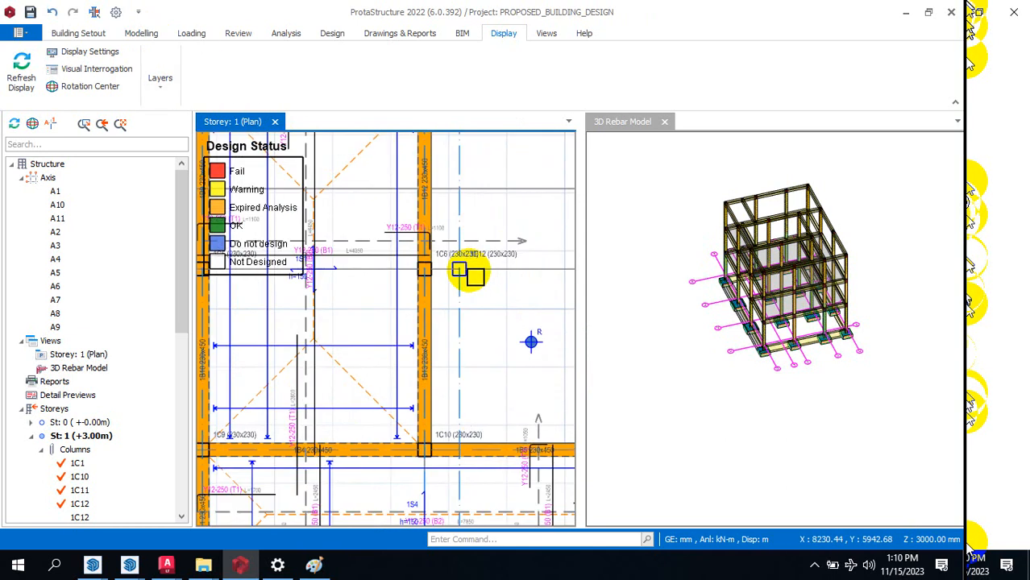
click(139, 36)
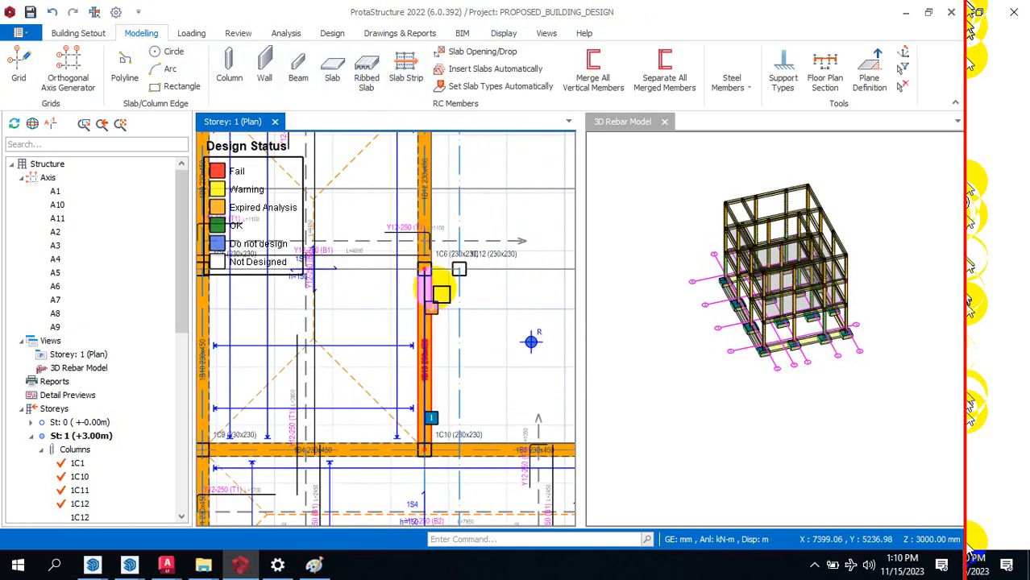
scroll(452, 274, up, 3)
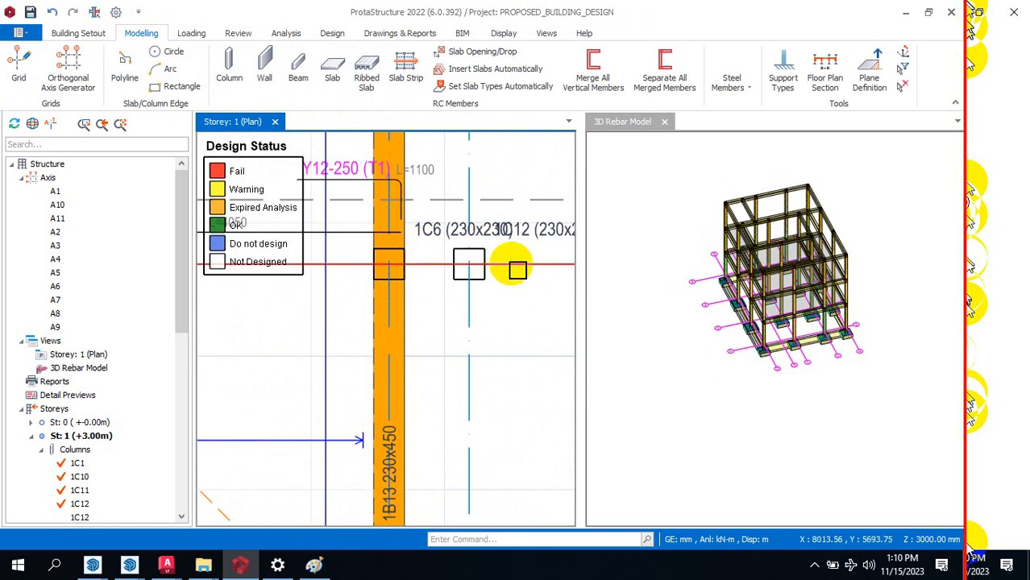
click(298, 69)
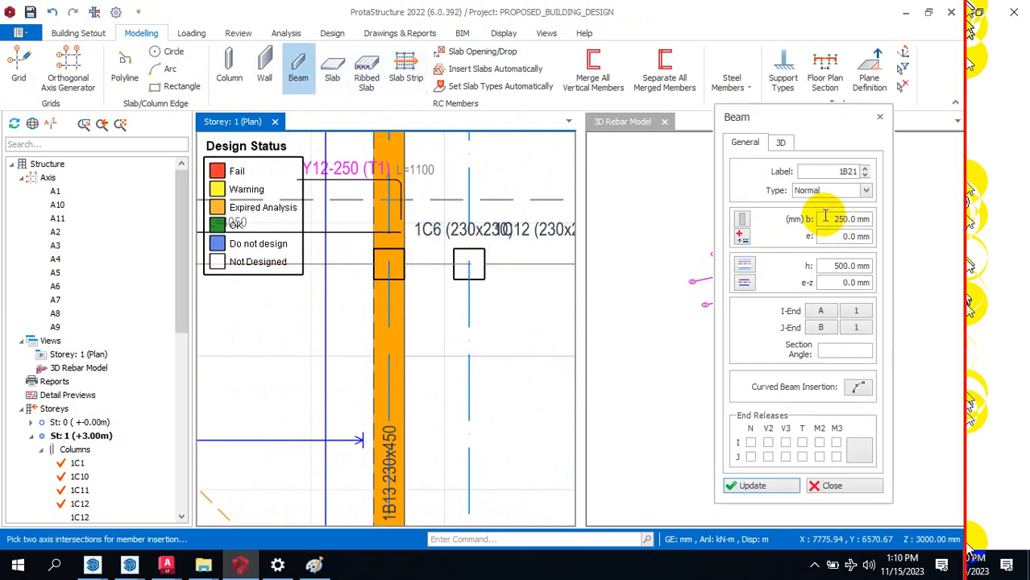
double_click(825, 218)
text(23)
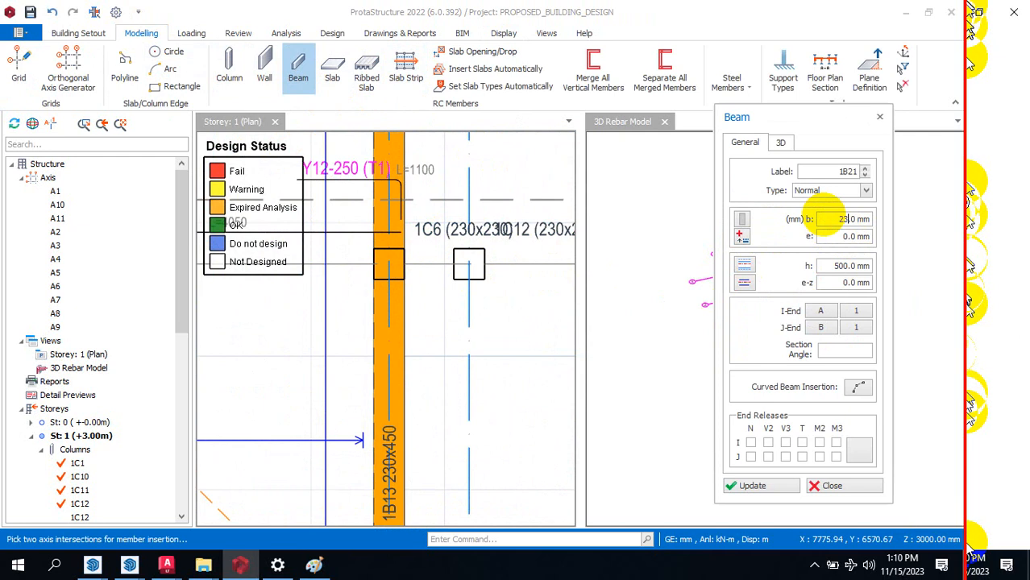
text(0)
click(837, 265)
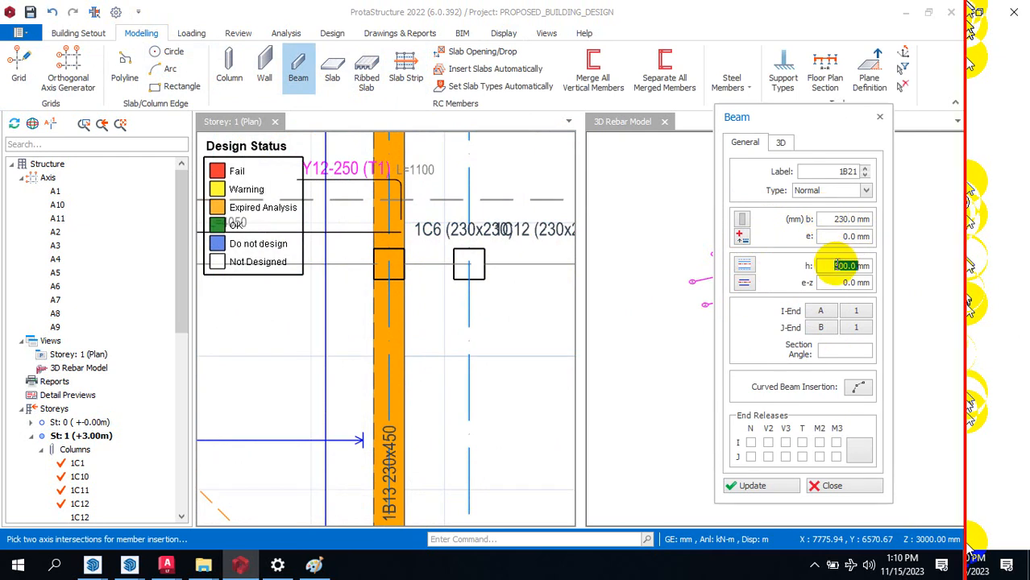
text(450)
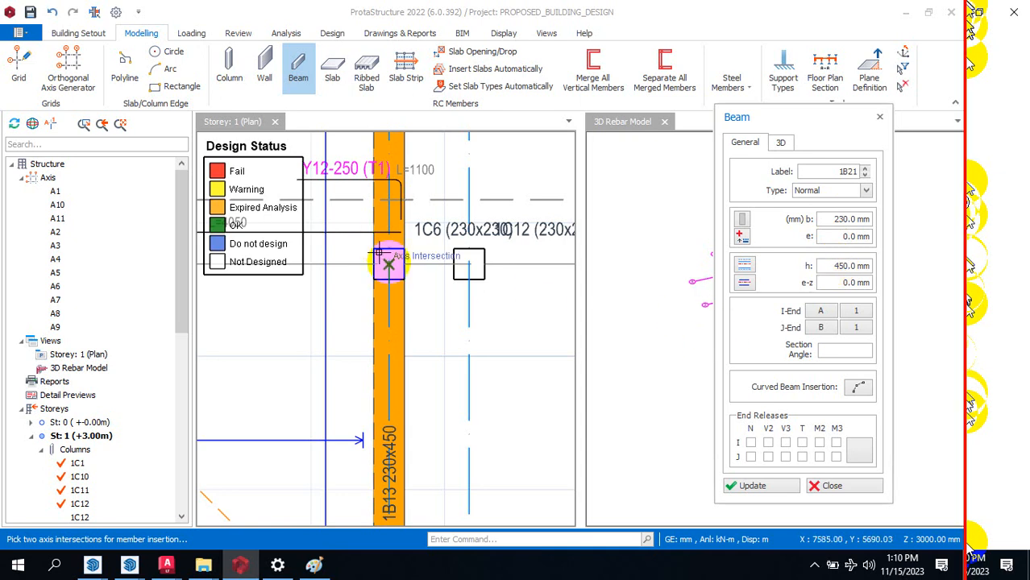
click(468, 264)
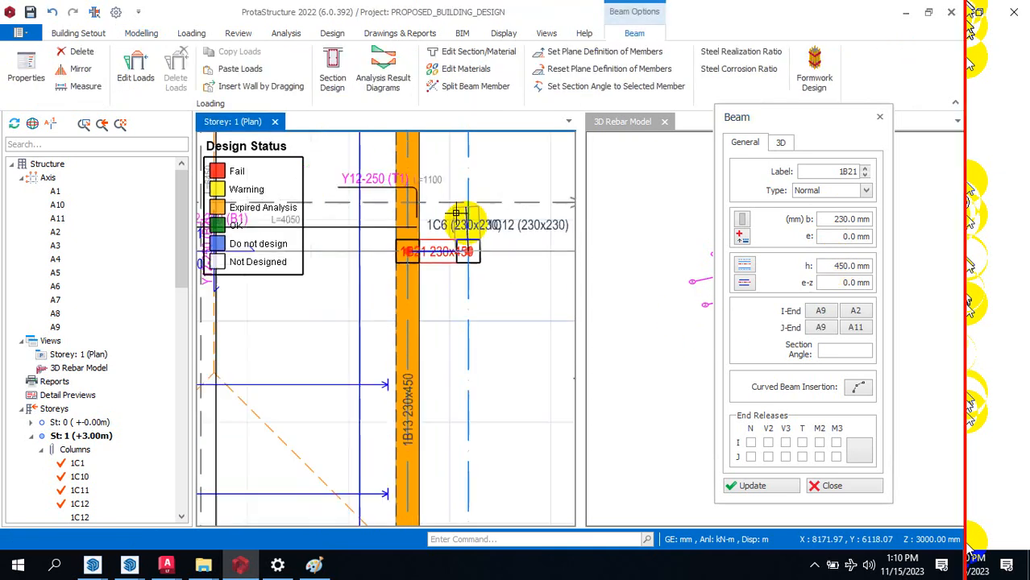
scroll(471, 209, down, 3)
key(Escape)
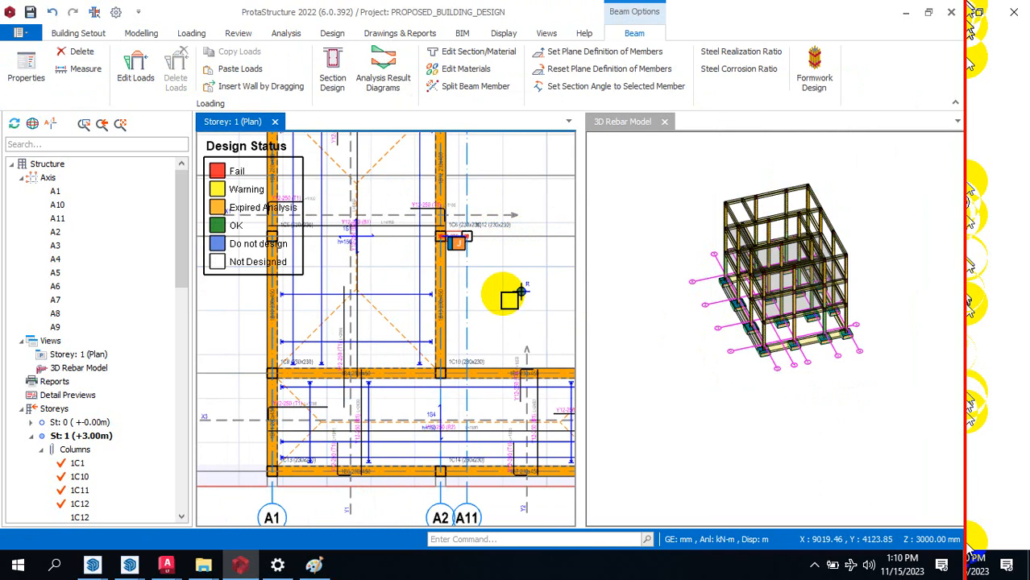
Step: Examine the pad footings and lower columns in the 3D rebar model from several angles, and close that view
scroll(476, 230, up, 4)
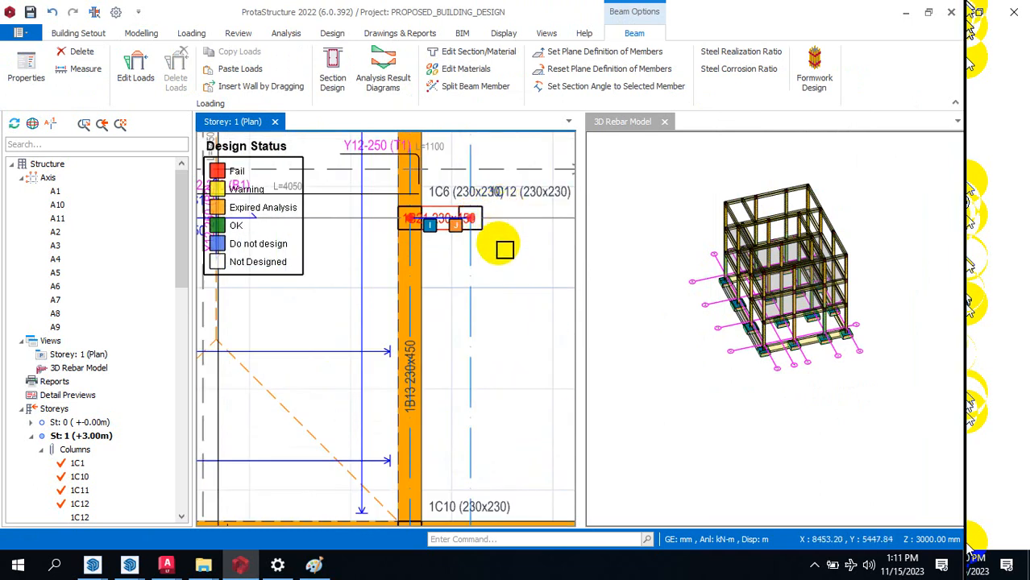
scroll(750, 352, up, 4)
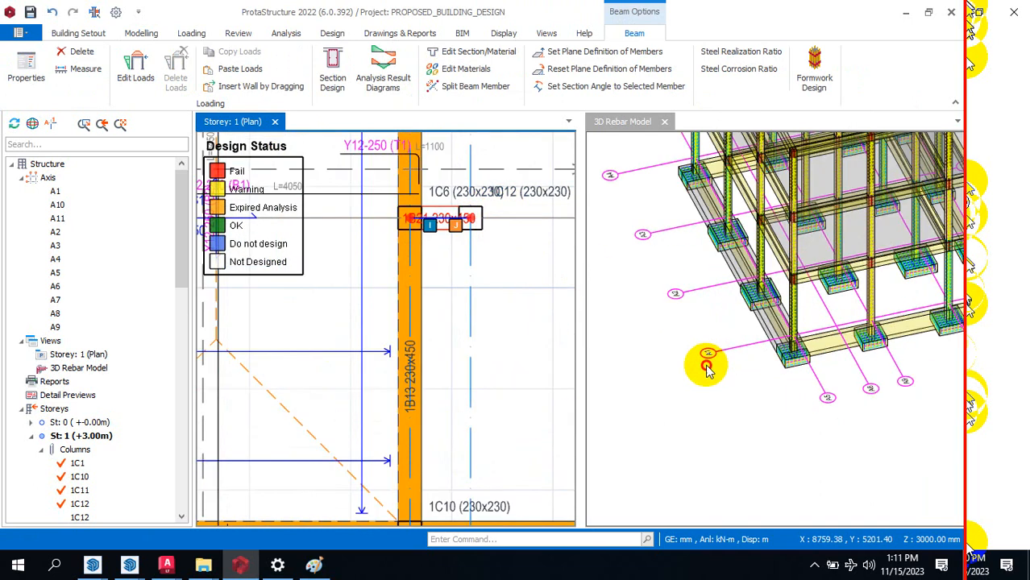
middle_drag(709, 367, 728, 323)
scroll(709, 301, down, 4)
drag(684, 310, 855, 229)
scroll(716, 272, up, 6)
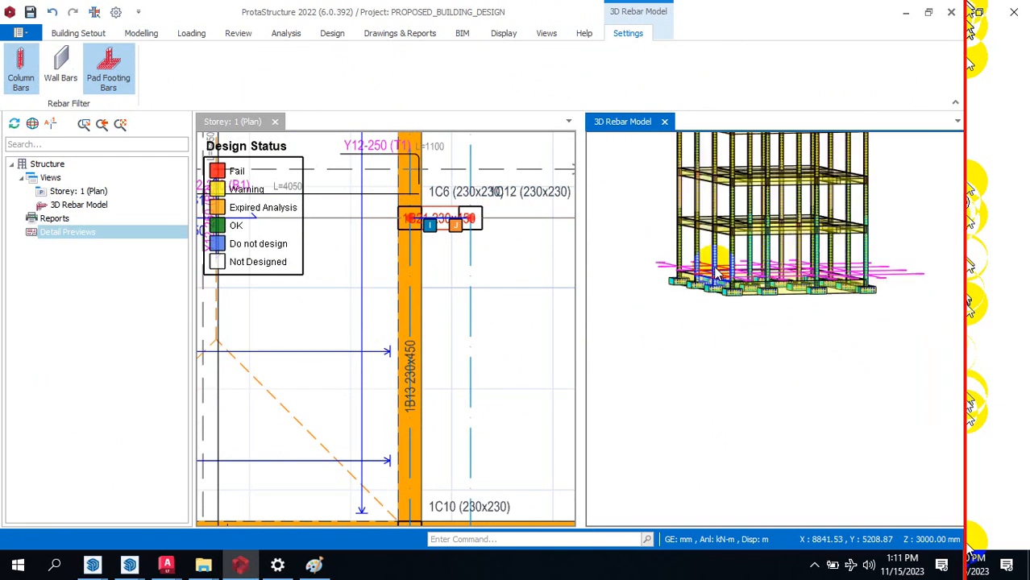
scroll(720, 258, down, 5)
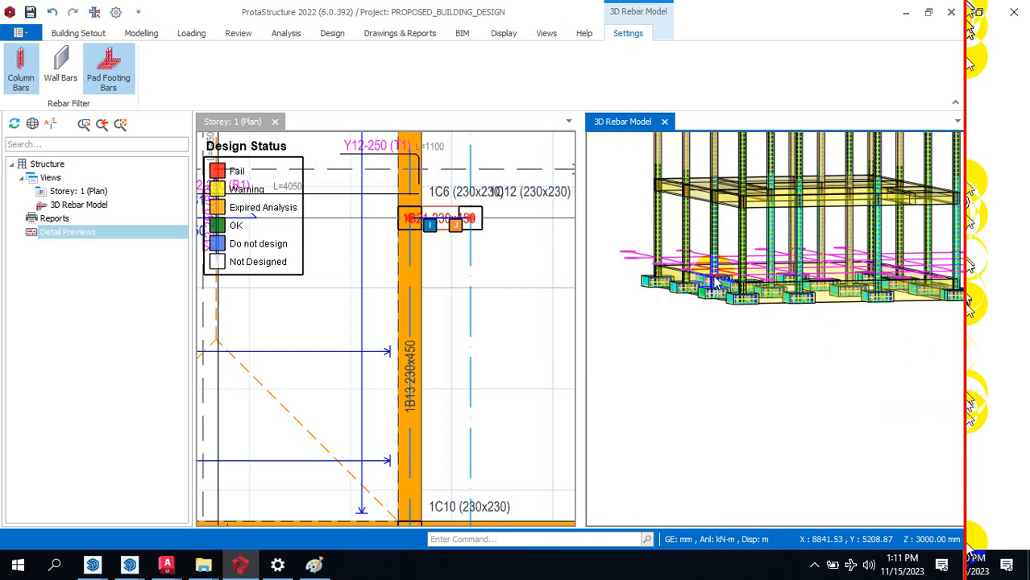
drag(738, 372, 681, 369)
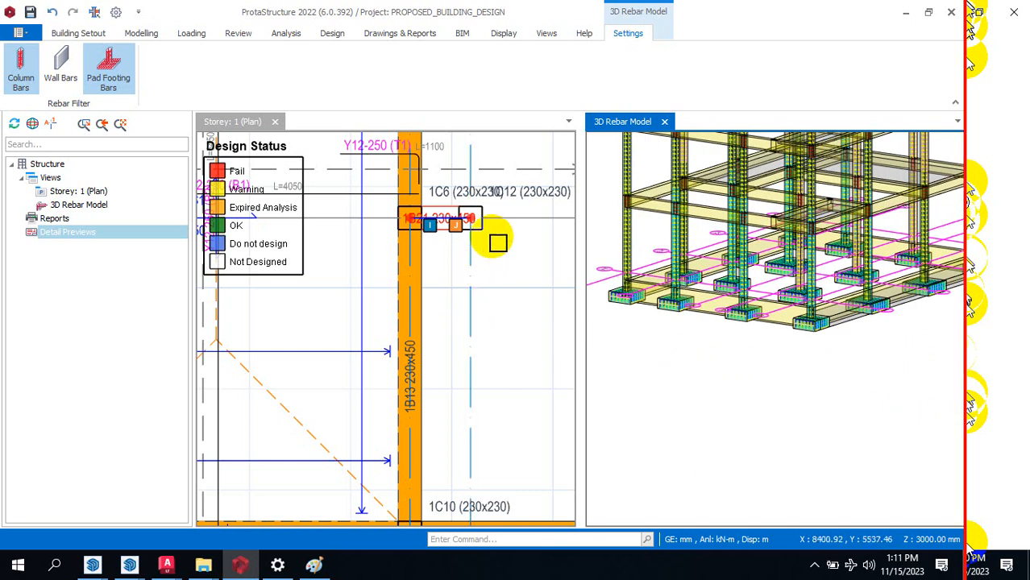
click(498, 270)
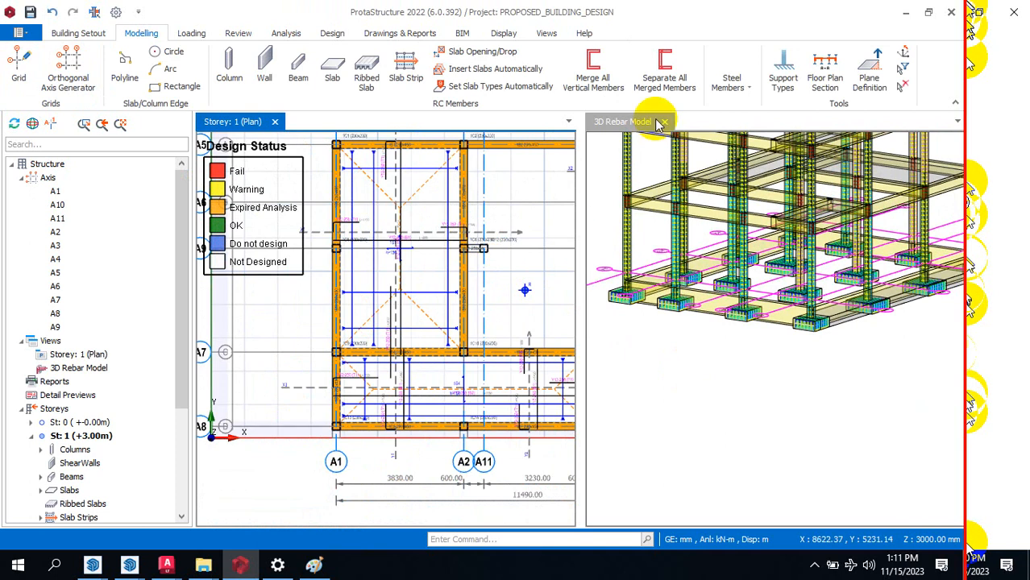
click(666, 121)
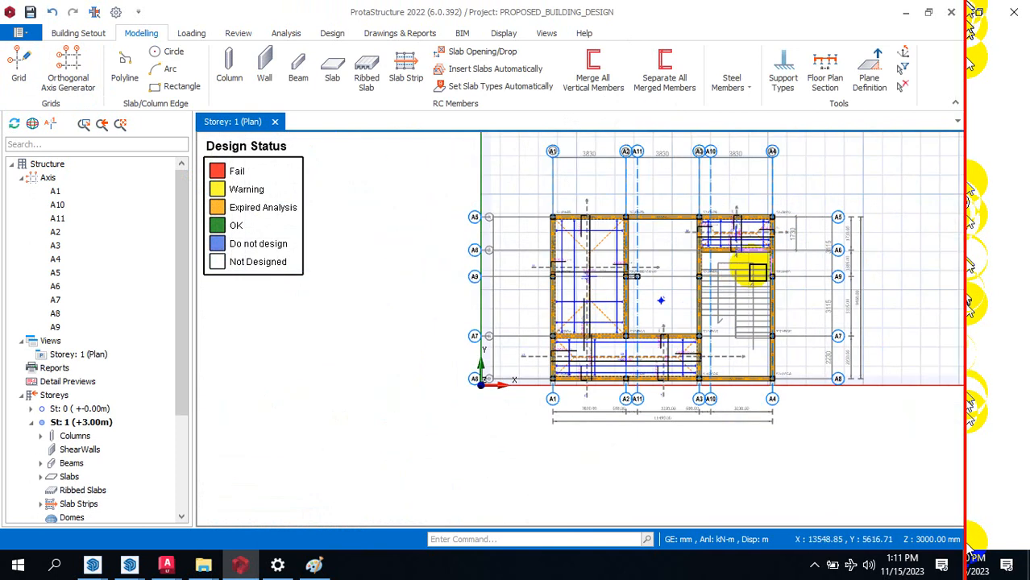
Step: Run the building analysis with column/wall and beam reinforcement design, re-selecting bars for both and reassigning the default rebar pattern to all axes
click(286, 33)
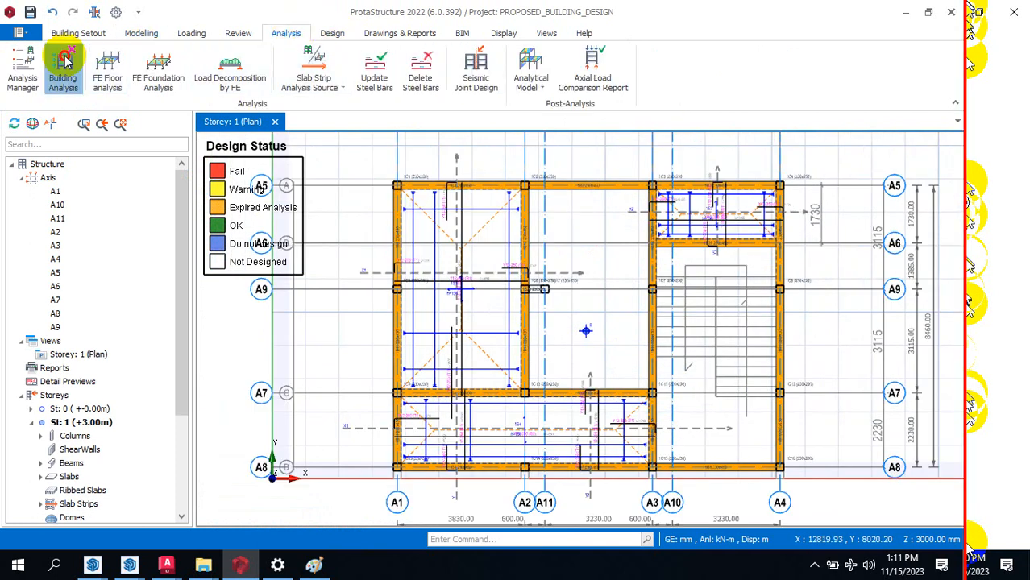
click(63, 71)
click(439, 48)
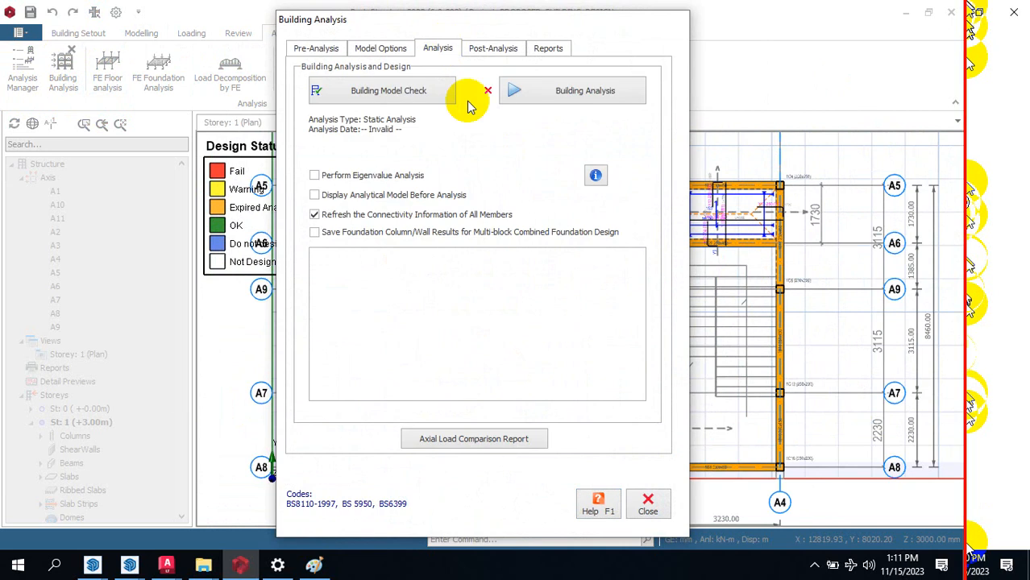
click(579, 93)
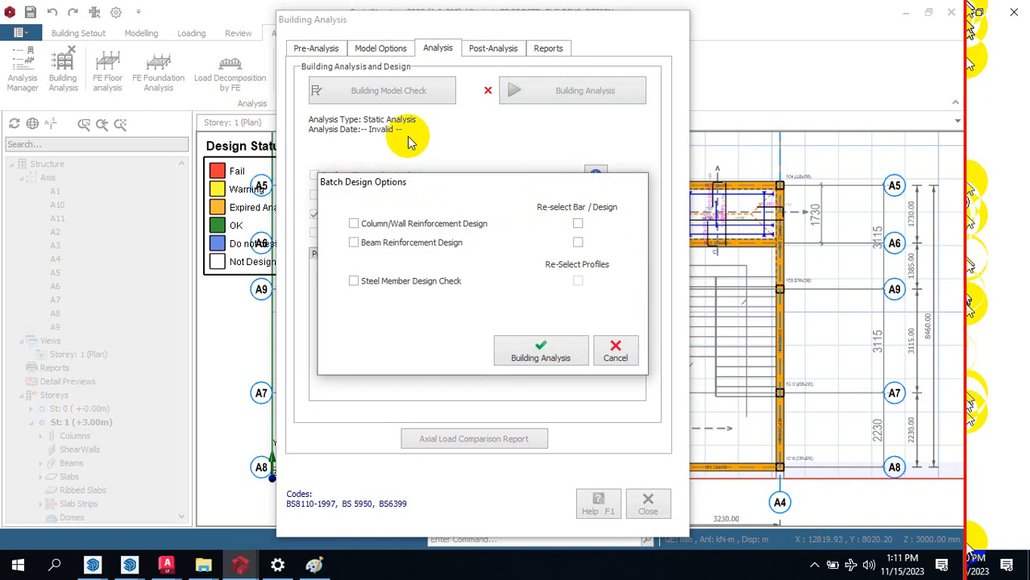
click(424, 225)
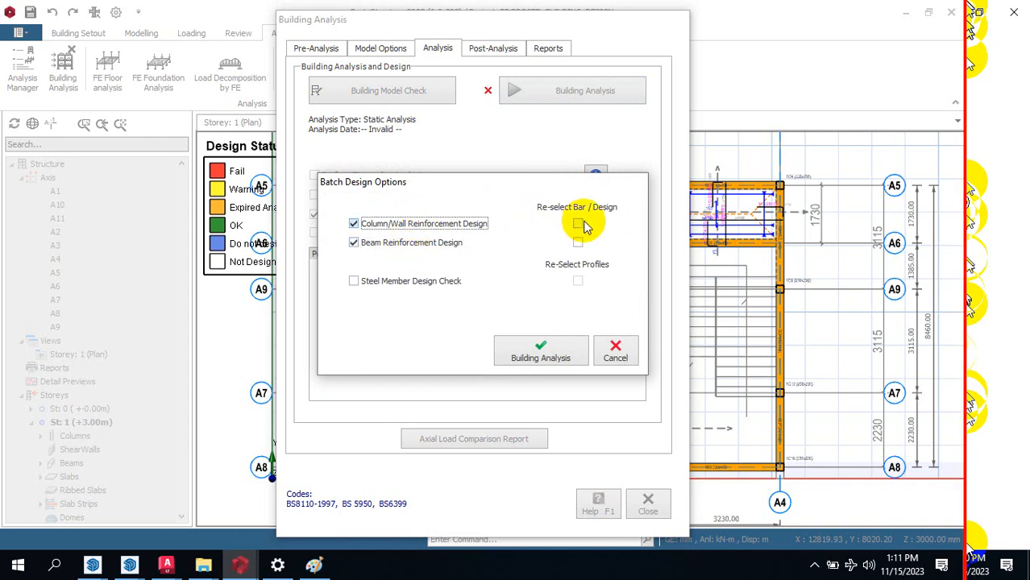
click(580, 224)
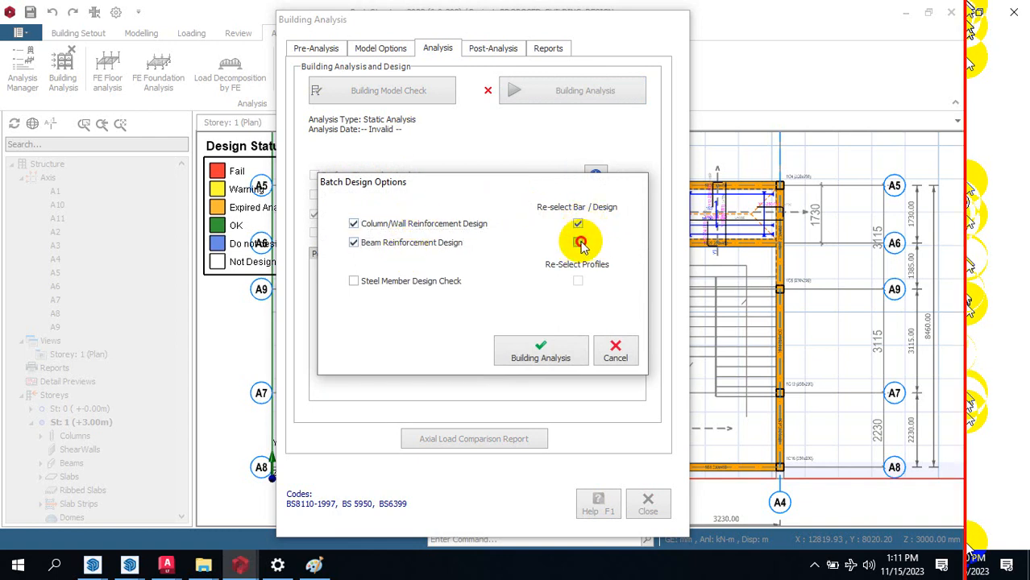
click(578, 242)
click(542, 352)
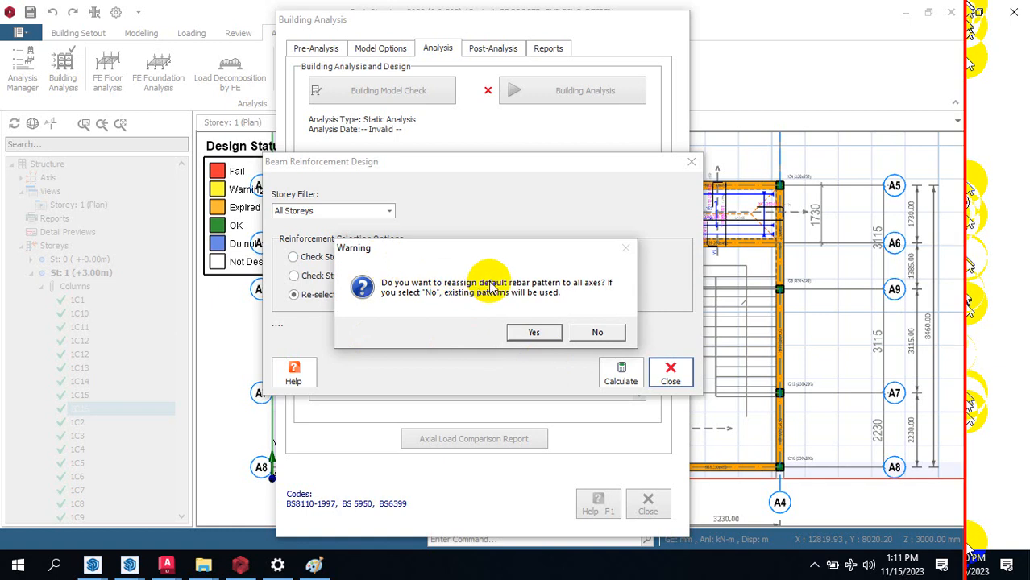
click(555, 337)
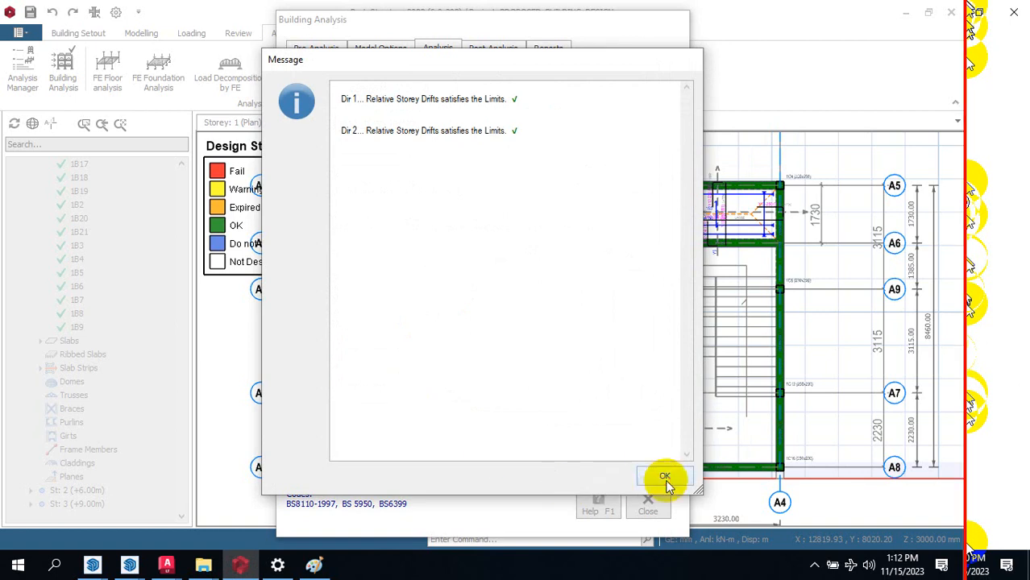
click(665, 477)
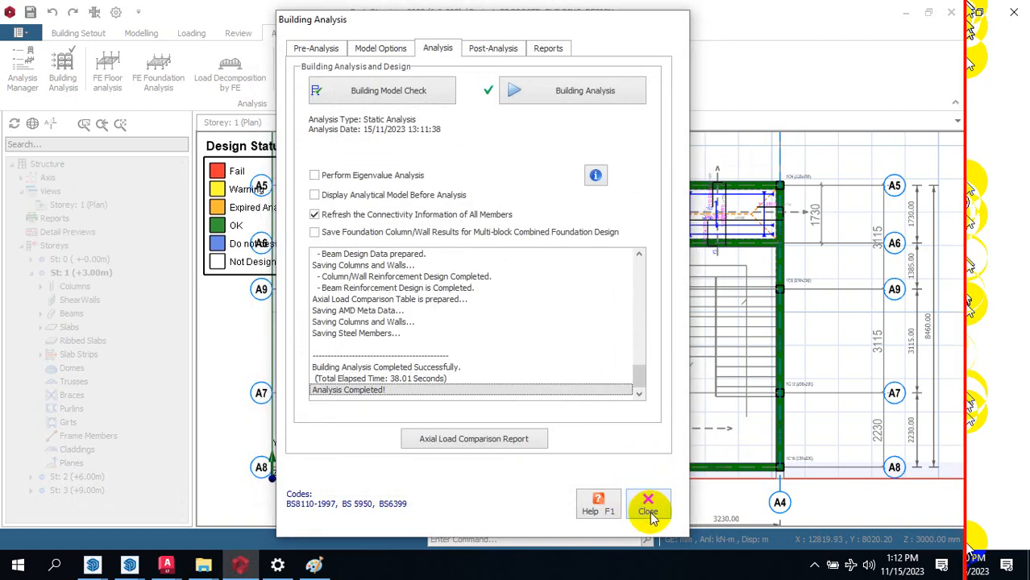
click(649, 511)
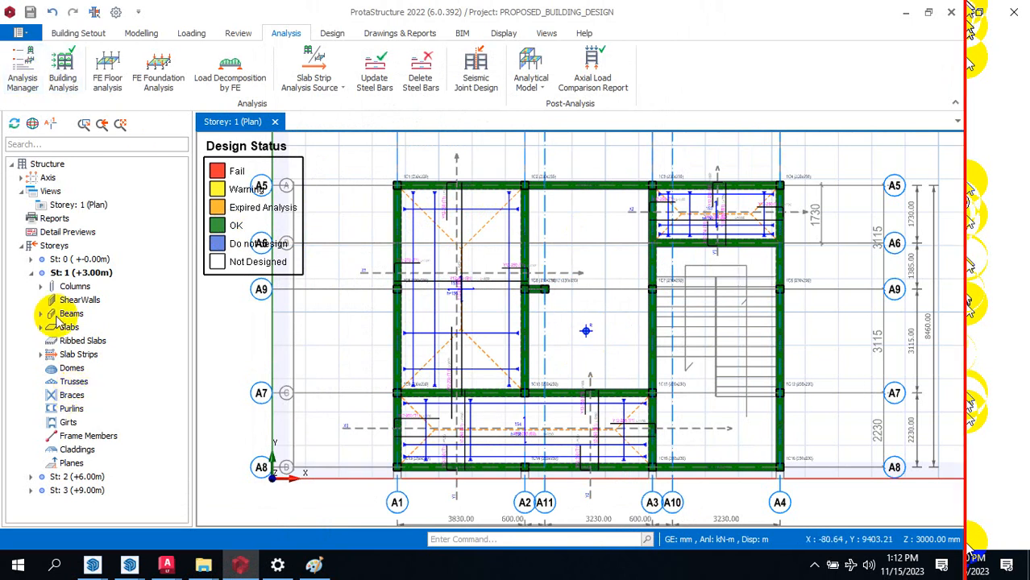
Step: Delete pad footing F-1C6 beneath column 1C6 in the storey 0 plan
click(63, 260)
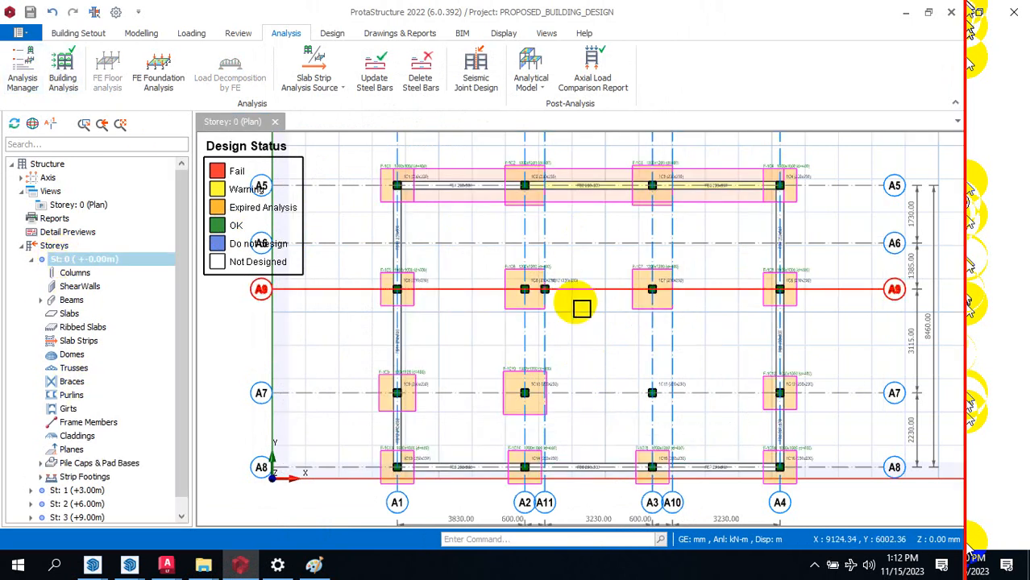
scroll(537, 298, up, 3)
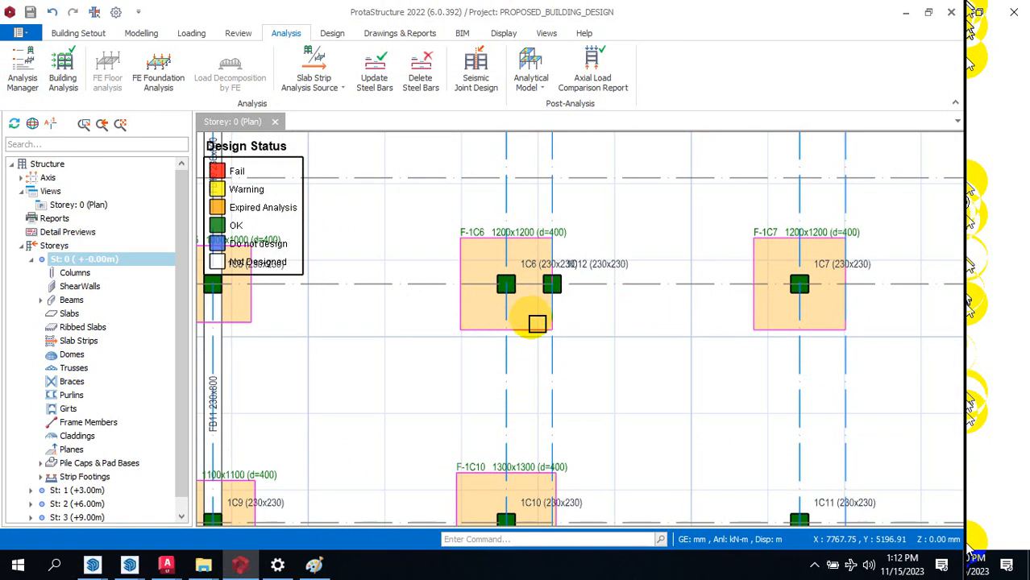
click(538, 331)
key(Delete)
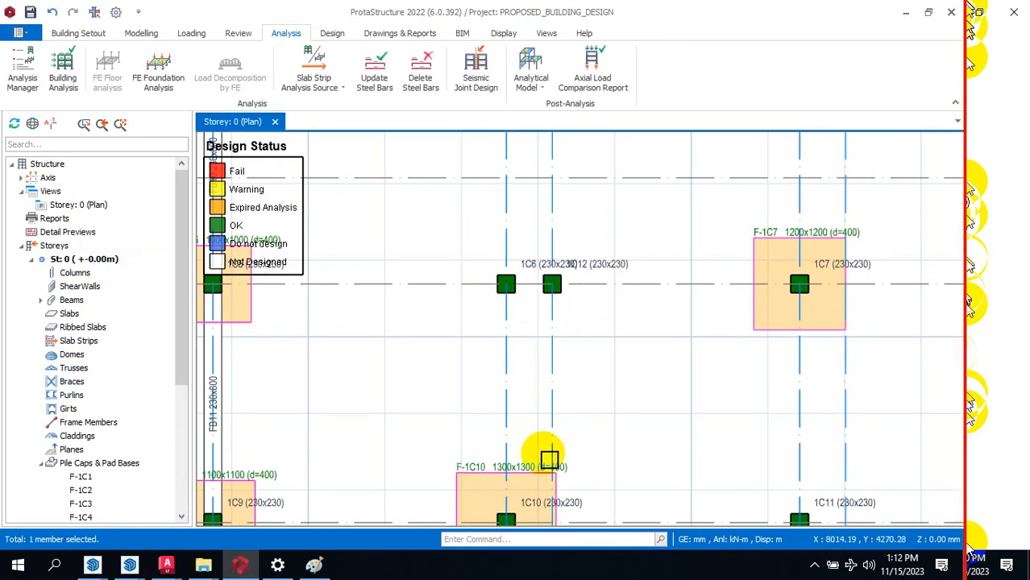
Step: Select columns 1C6 and 1C12 in the storey 0 plan and set up a combined pad footing beneath them
scroll(506, 288, up, 2)
click(529, 303)
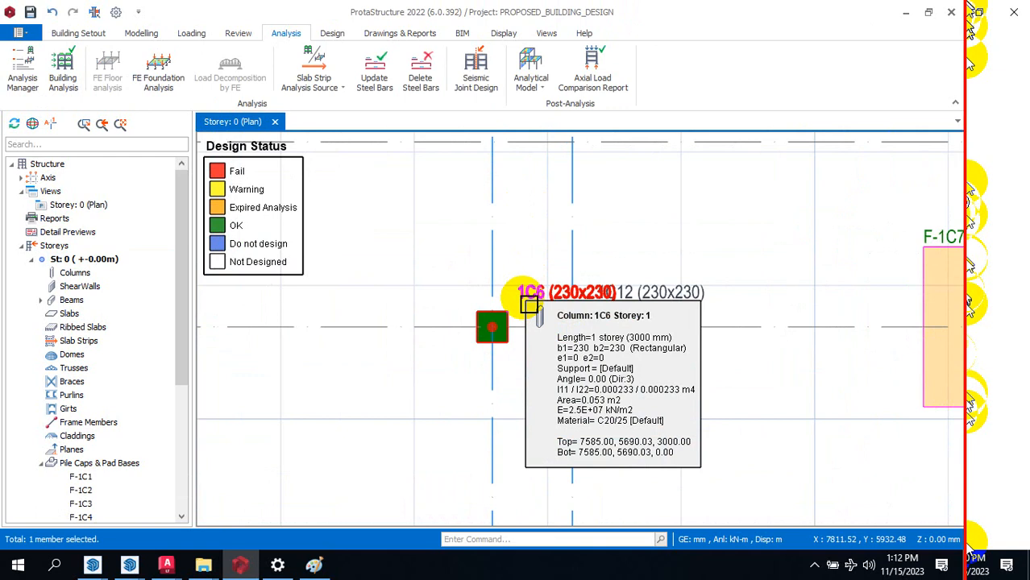
ctrl+click(694, 301)
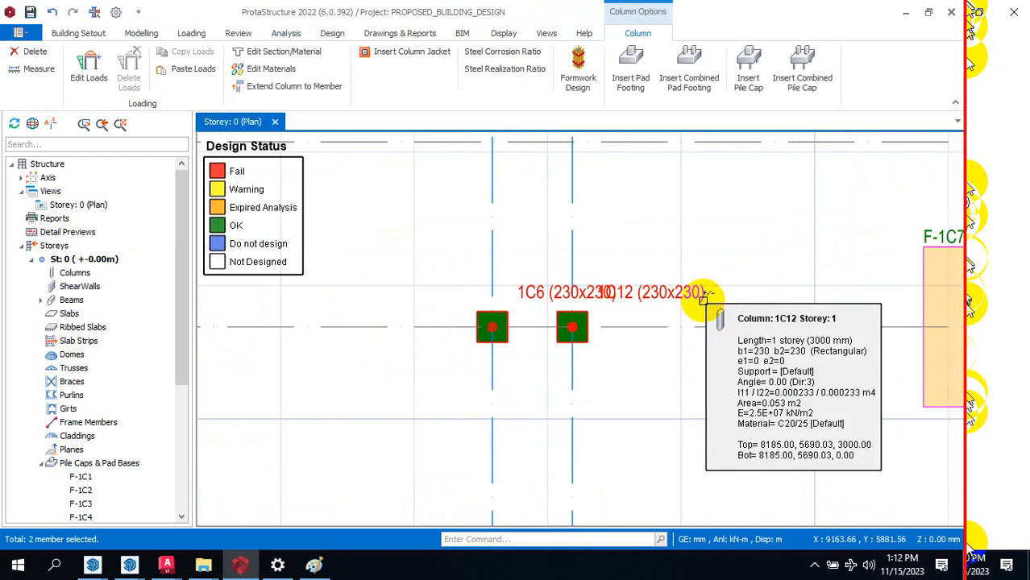
click(752, 303)
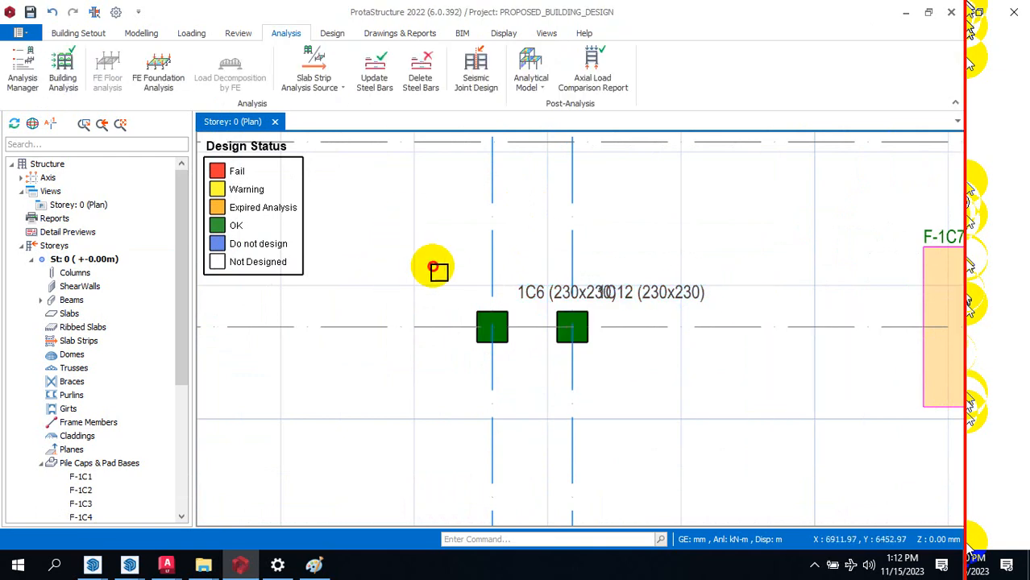
drag(402, 223, 690, 393)
drag(396, 216, 751, 412)
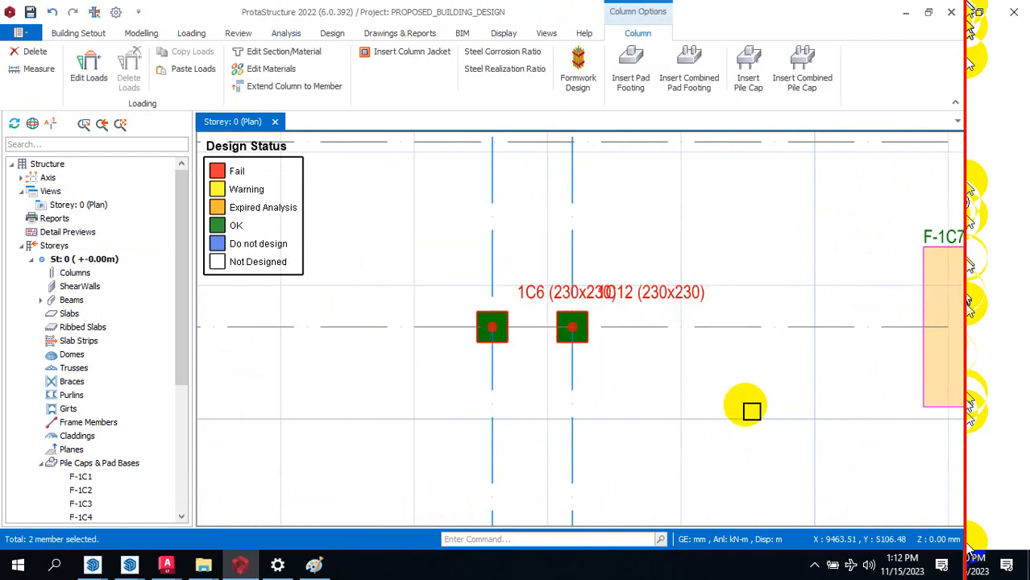
right_click(605, 295)
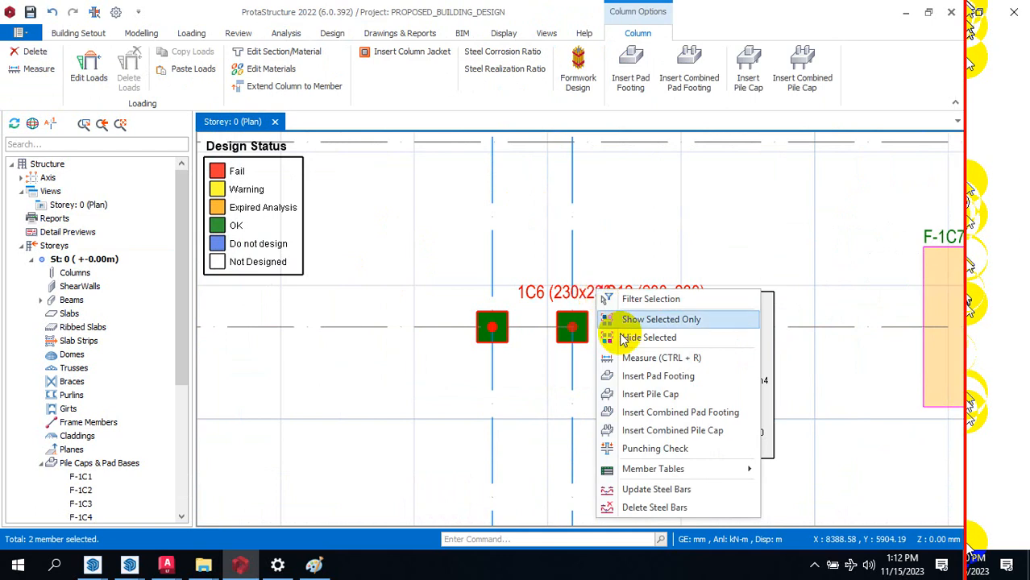
click(740, 417)
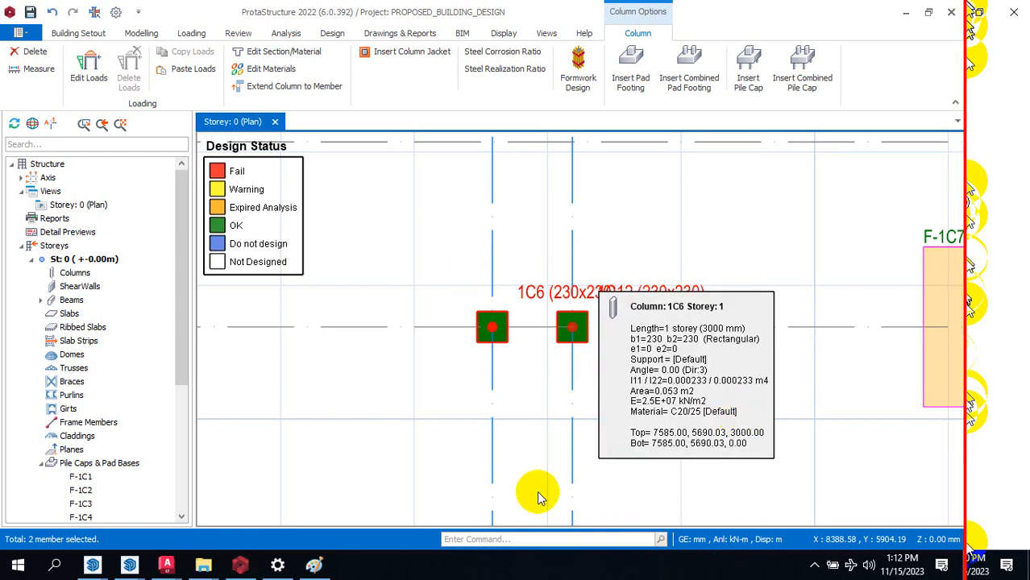
double_click(569, 326)
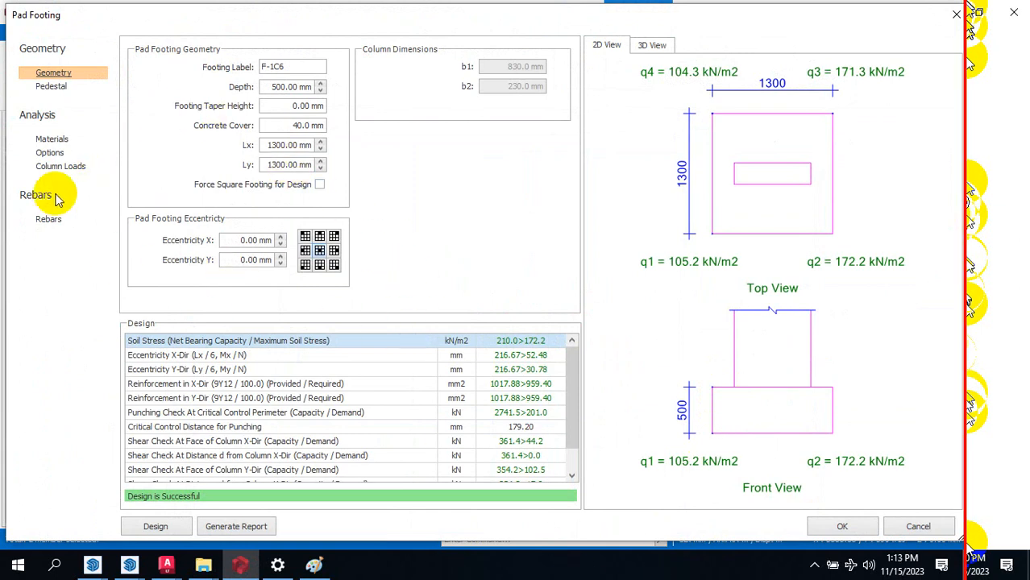
Step: Switch the bobs of the footing's X and Y top rebars off and on again, and place the combined footing
click(46, 220)
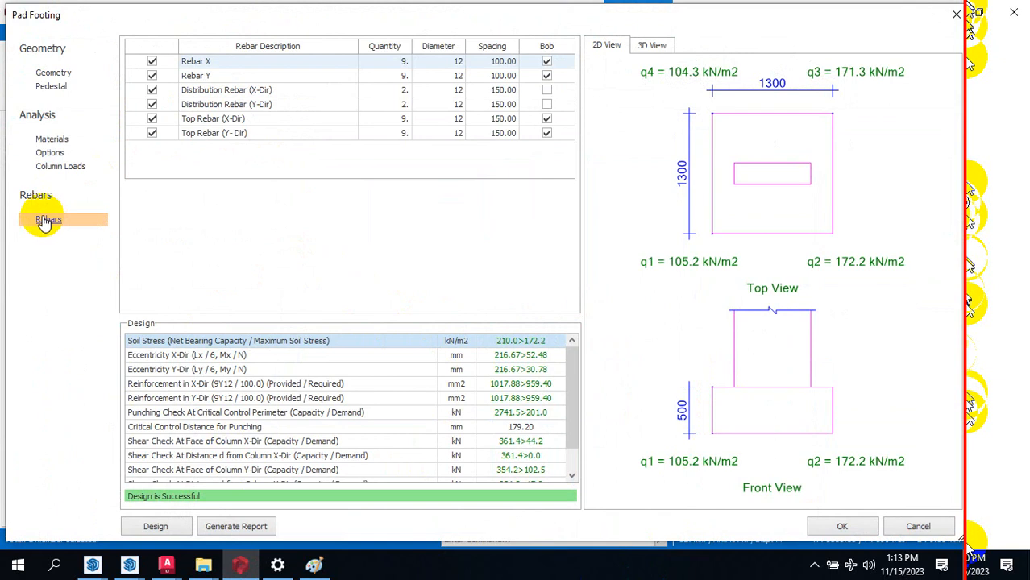
click(547, 133)
click(547, 119)
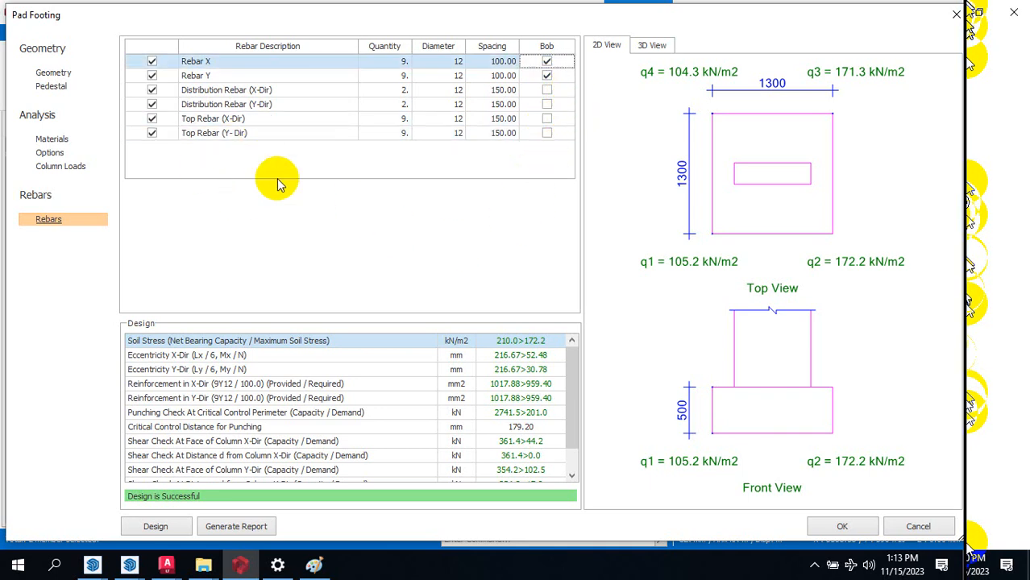
click(548, 119)
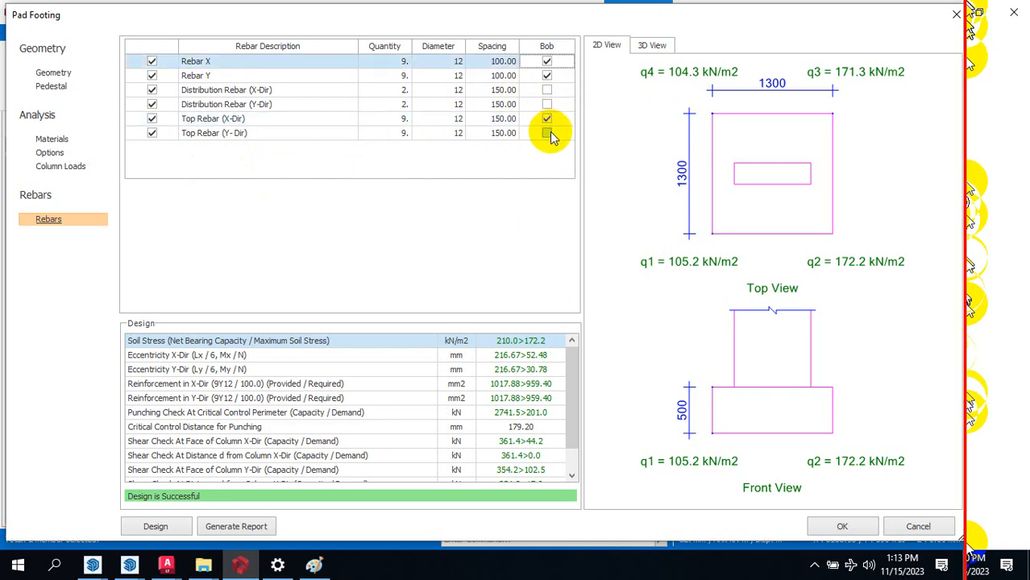
click(548, 133)
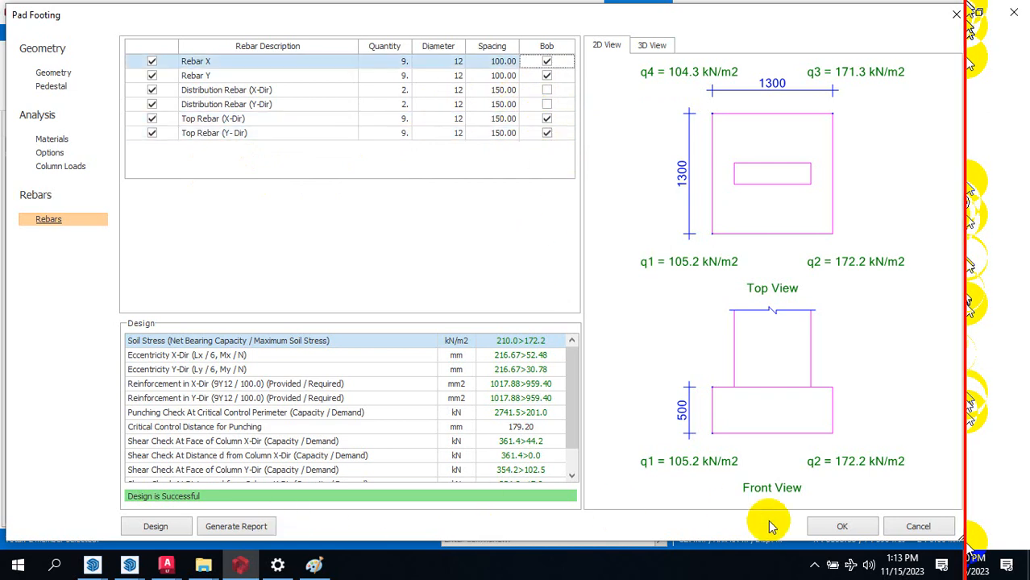
click(853, 526)
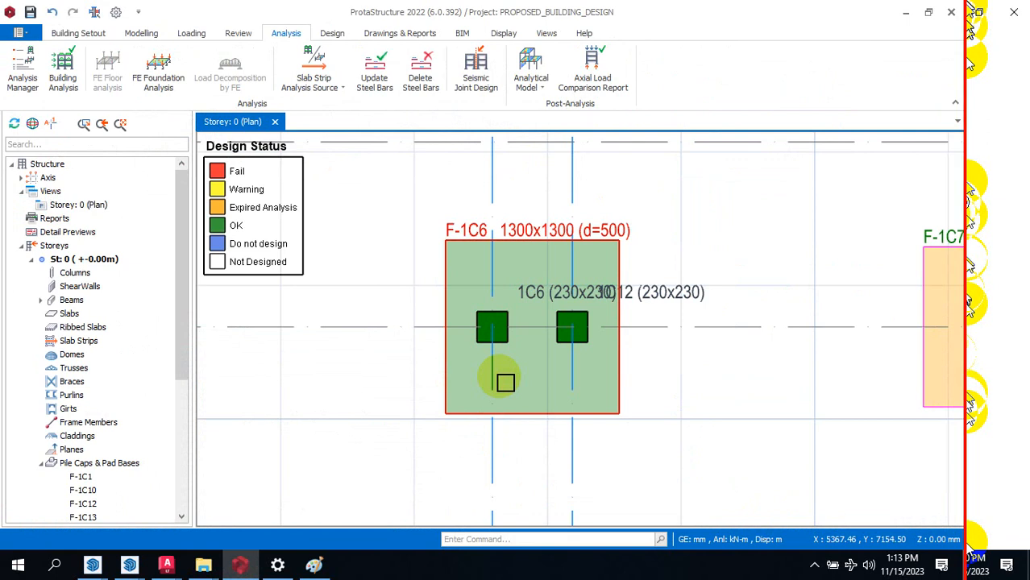
Step: Delete the combined pad footing F-1C6 from beneath the two close columns
scroll(485, 327, down, 1)
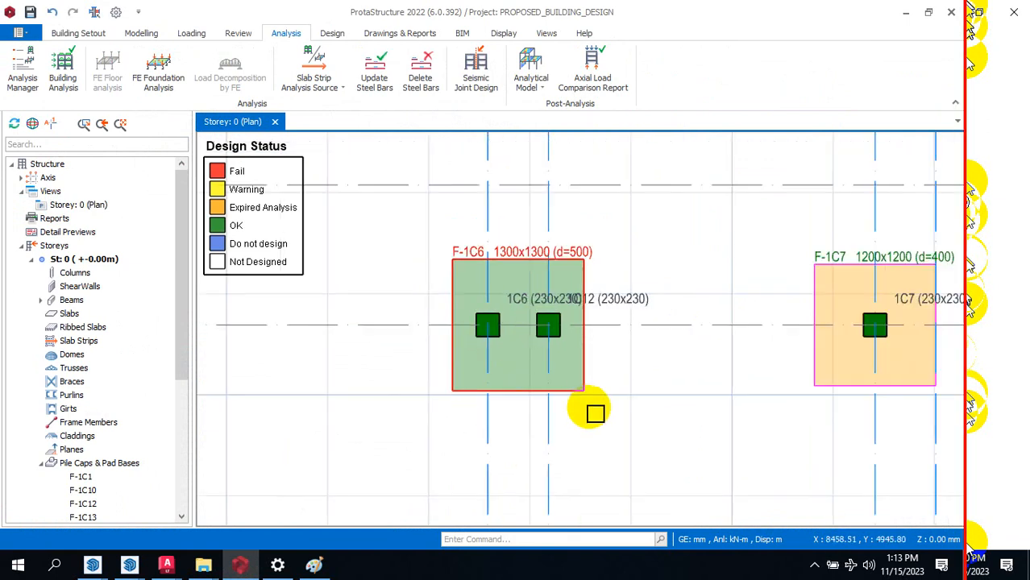
scroll(520, 256, up, 2)
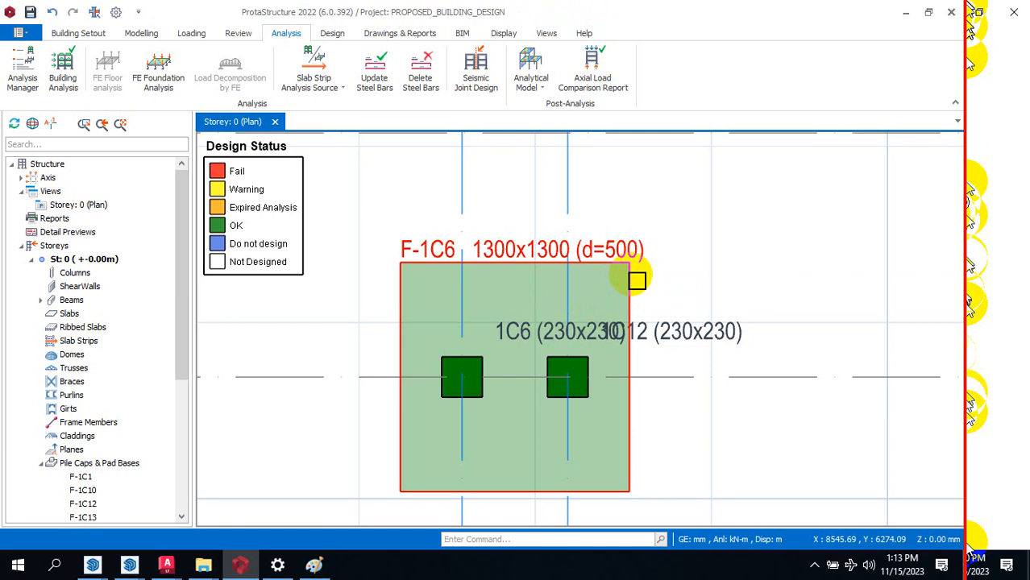
right_click(633, 277)
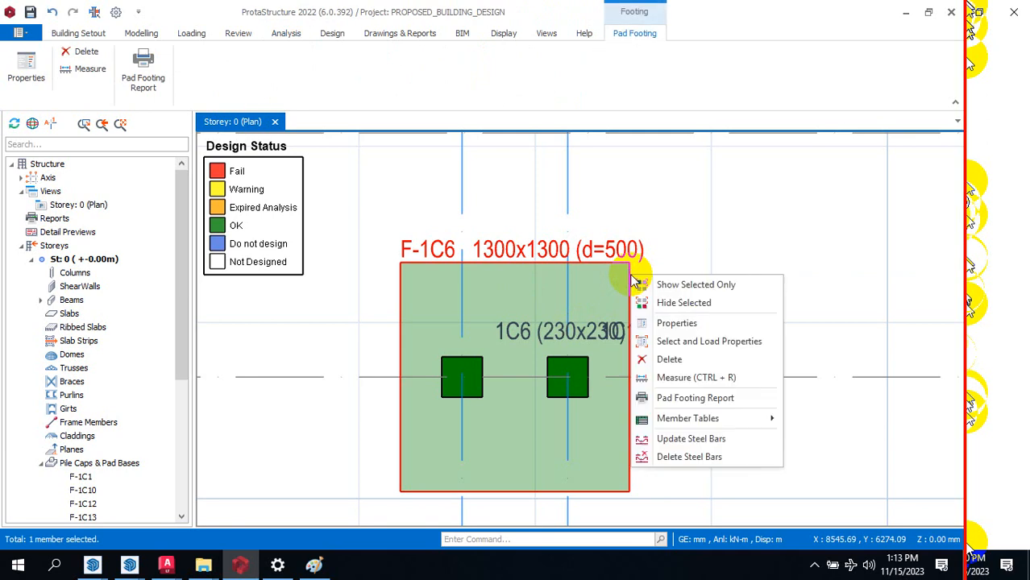
click(686, 360)
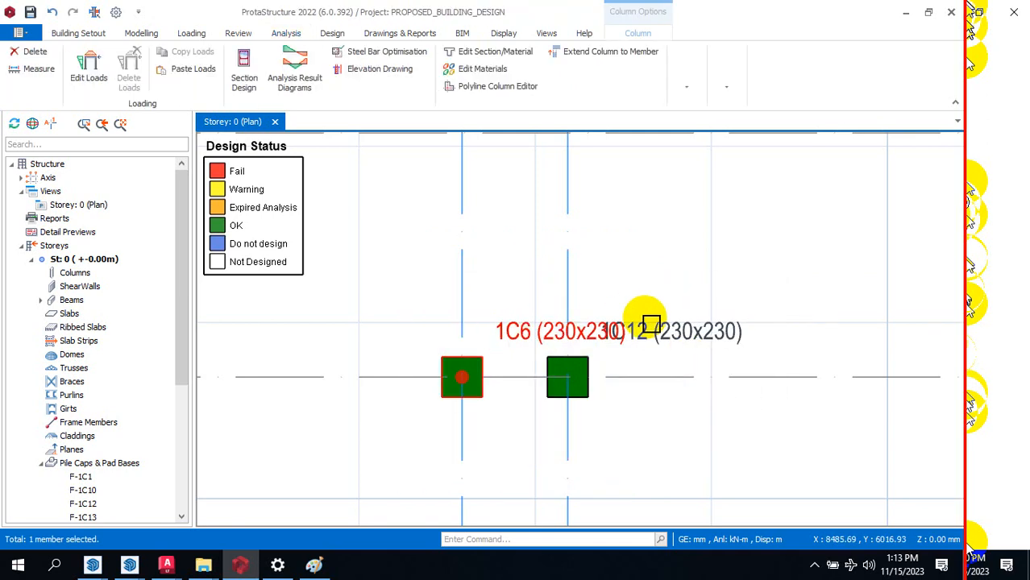
Step: Insert a 1300 x 1300 mm combined pad footing, 500 mm deep, beneath columns 1C6 and 1C12, leaving the forced square design off
click(666, 340)
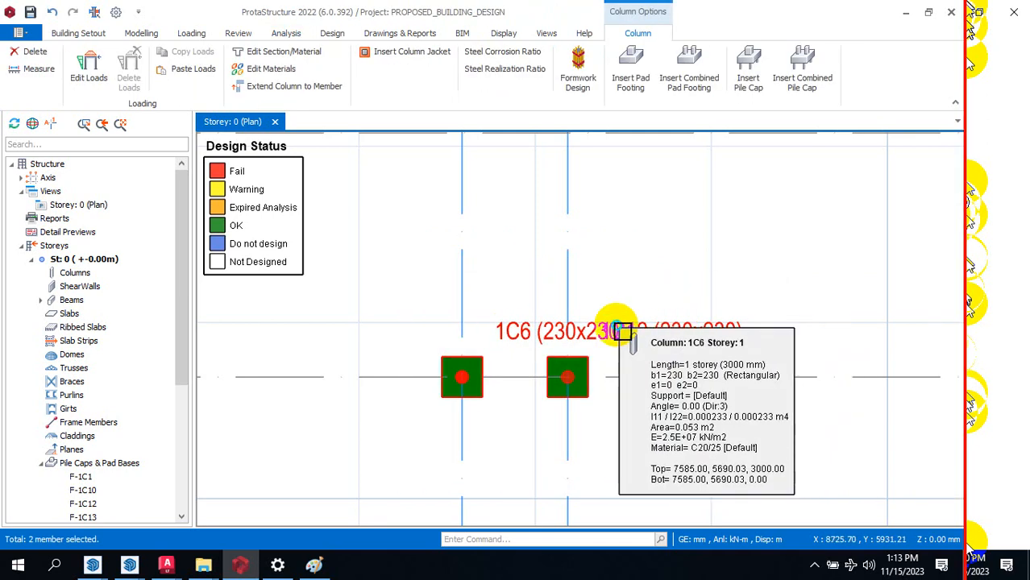
right_click(613, 329)
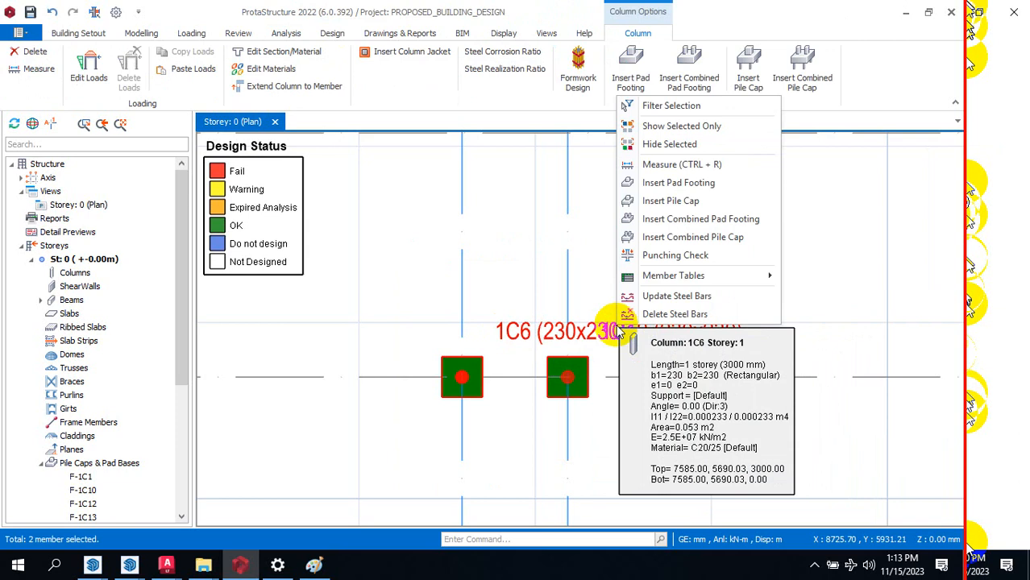
click(739, 219)
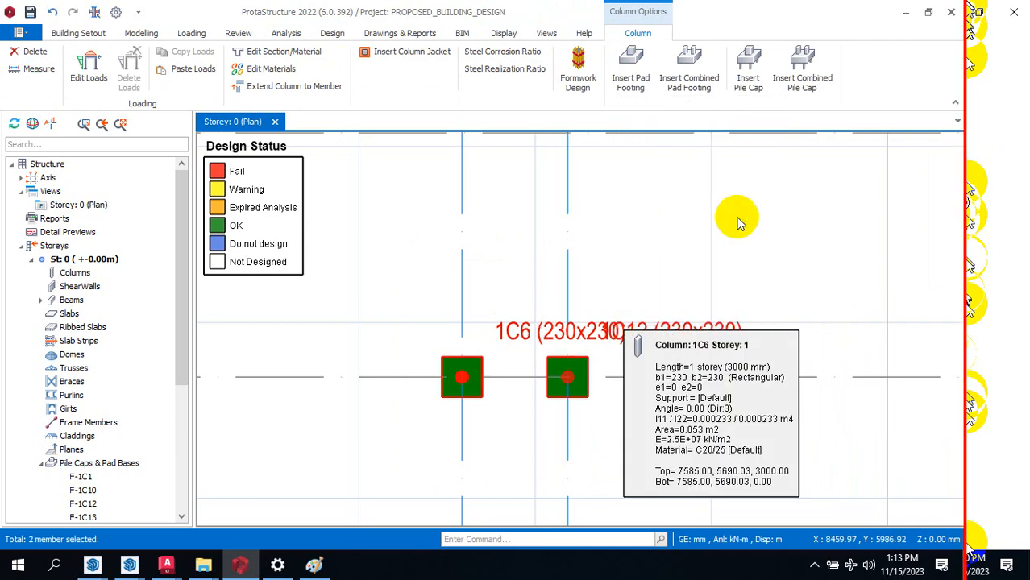
click(525, 279)
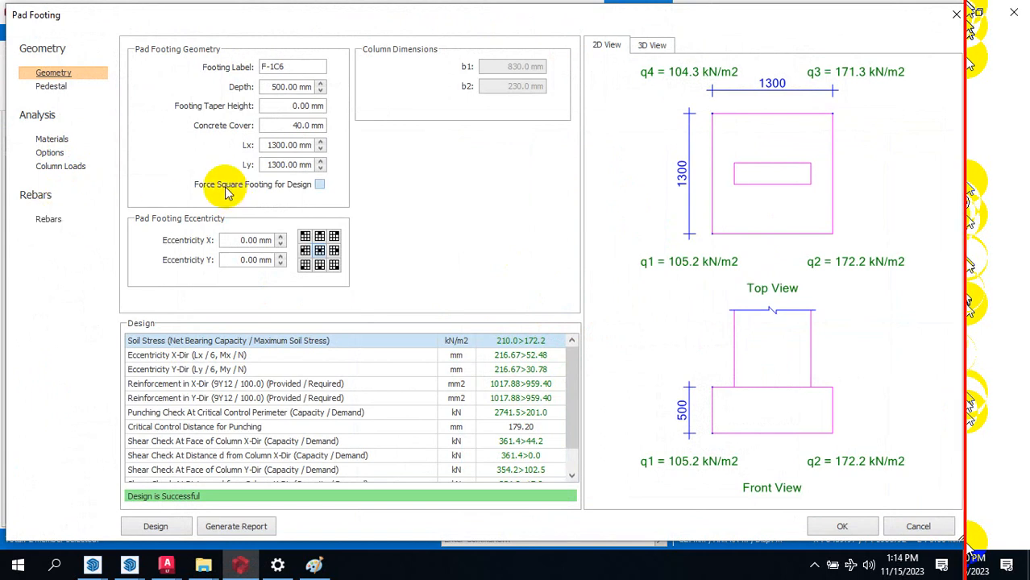
click(320, 185)
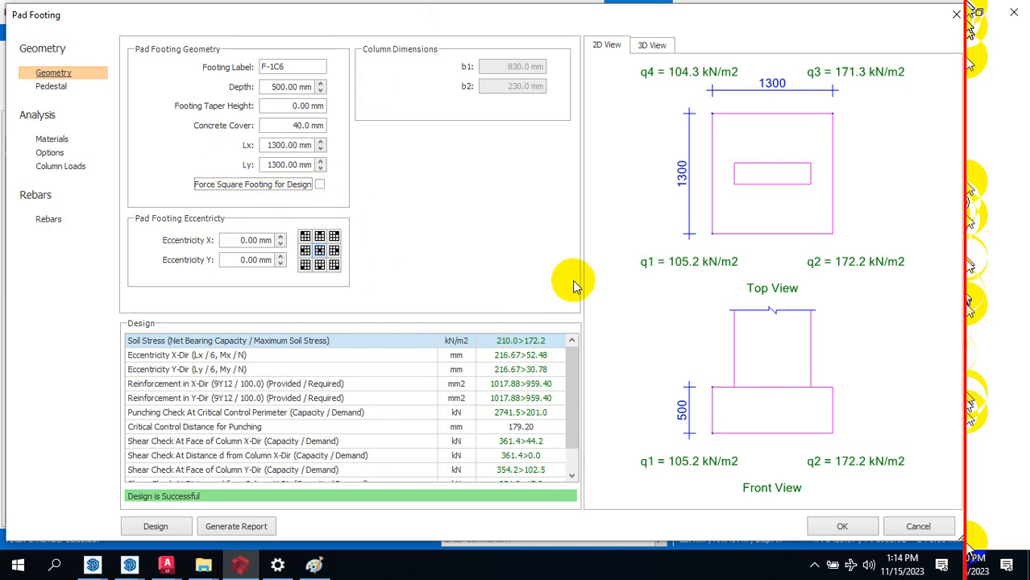
click(847, 528)
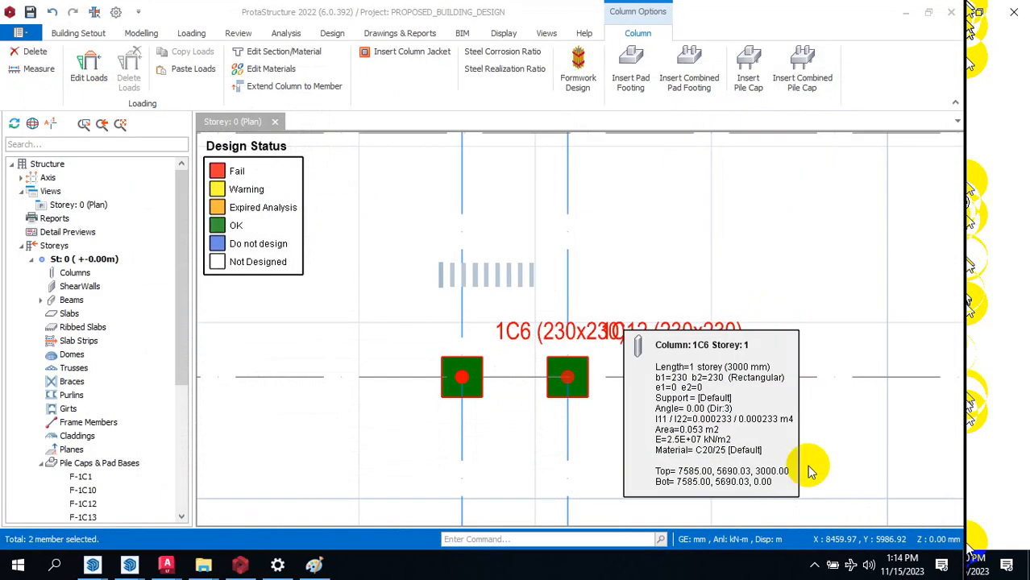
Step: Examine the combined footing, the neighbouring pad footings and the base of column 1C11 across the storey 0 plan
scroll(613, 300, down, 5)
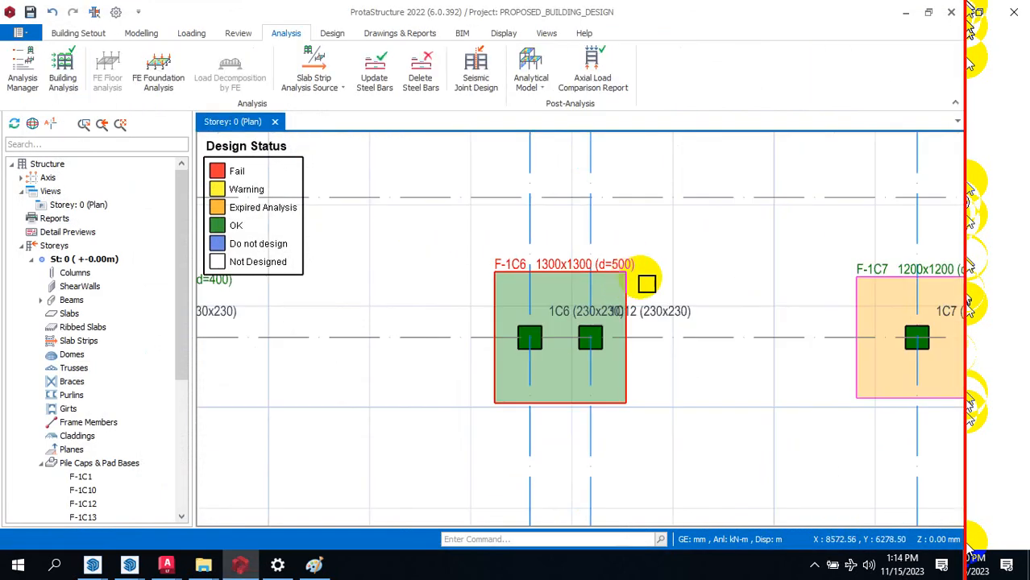
scroll(677, 345, up, 1)
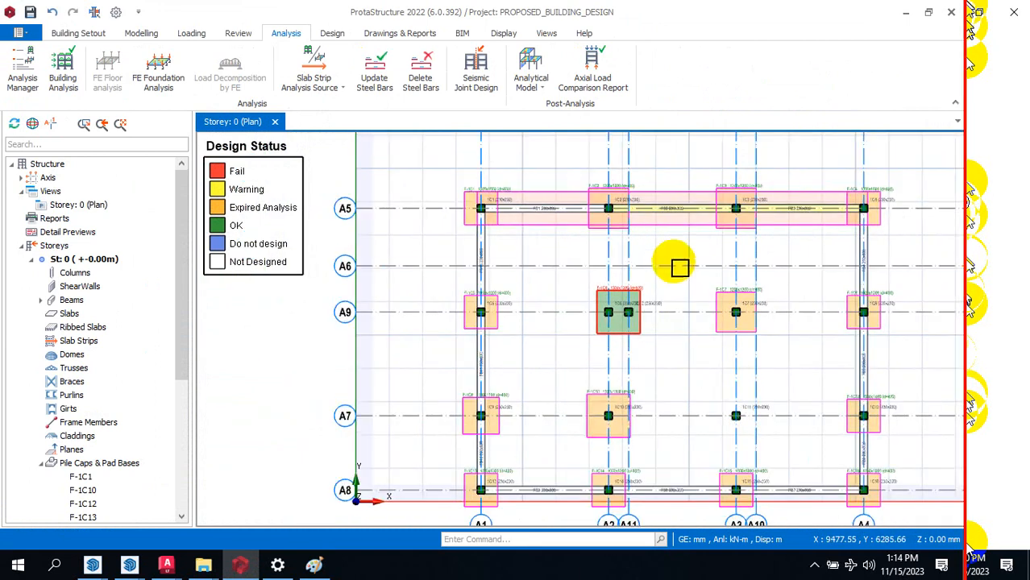
click(671, 265)
click(669, 299)
scroll(660, 323, up, 3)
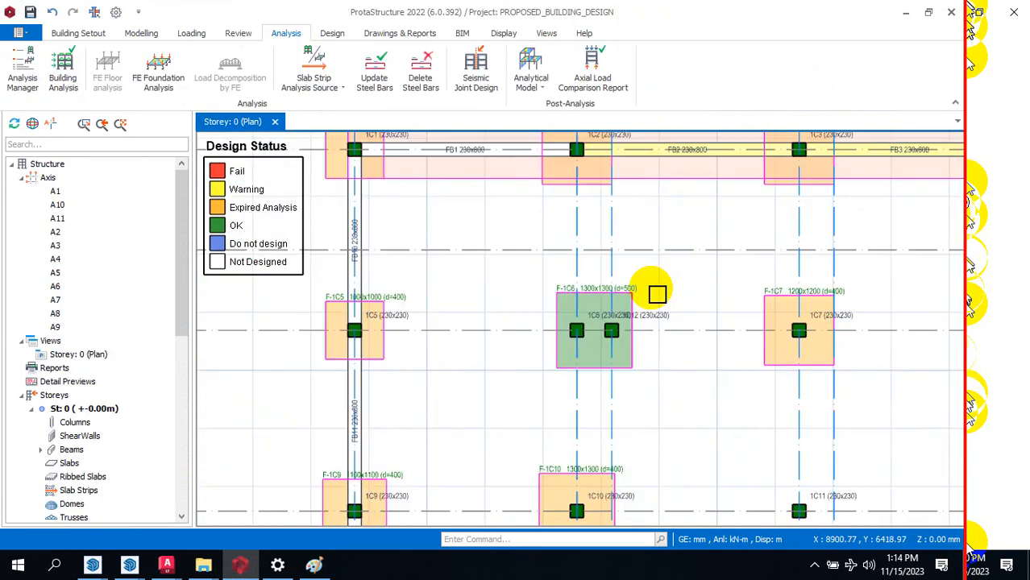
mouse_move(667, 337)
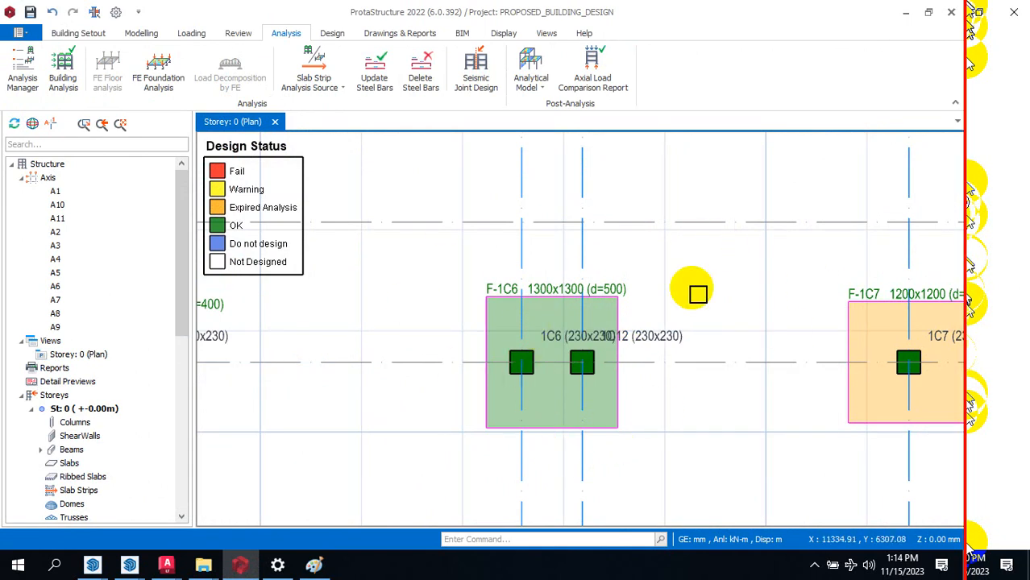
scroll(692, 298, down, 3)
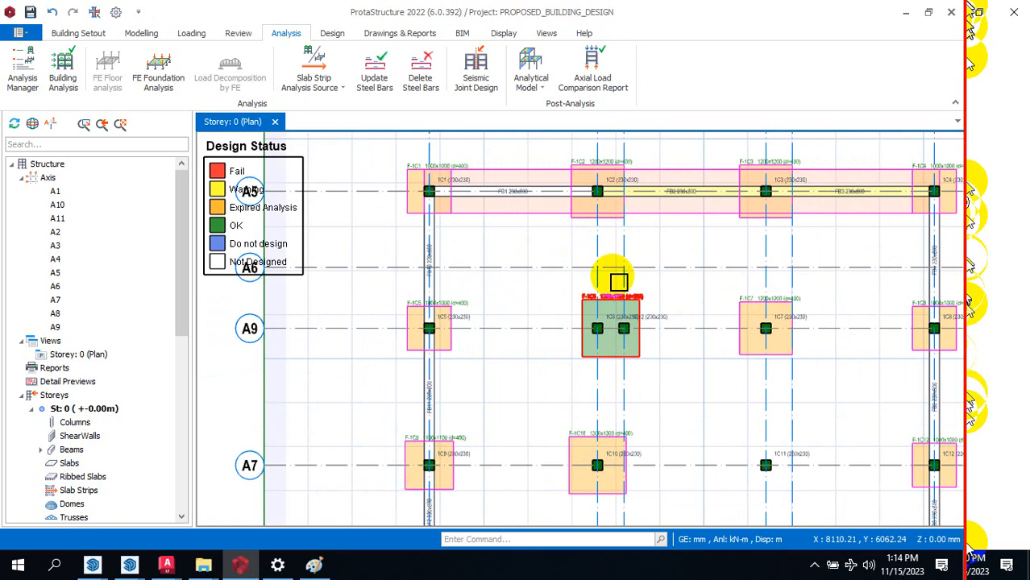
scroll(617, 282, up, 2)
scroll(548, 348, up, 2)
scroll(472, 282, down, 2)
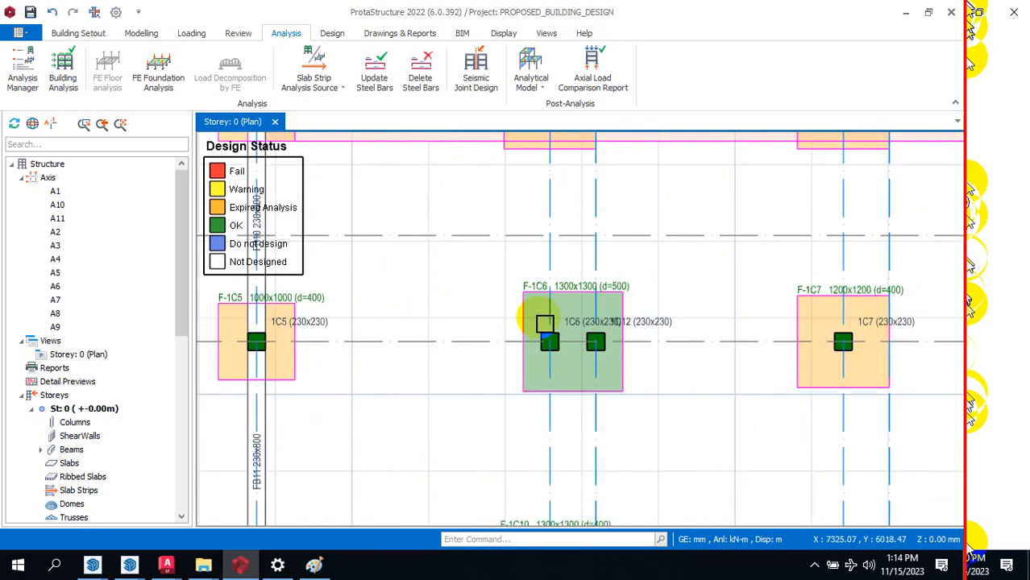
scroll(541, 318, up, 1)
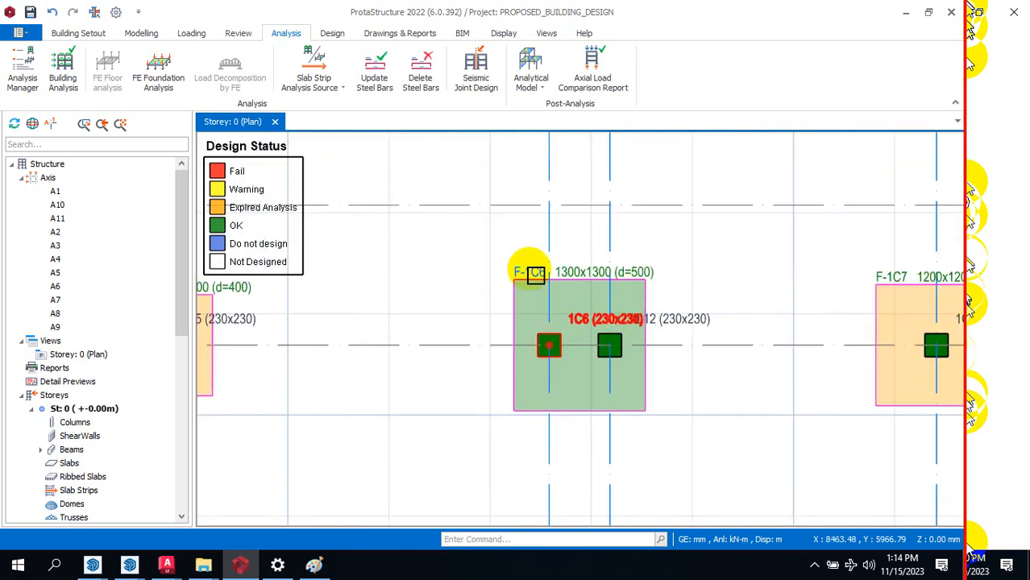
scroll(524, 268, down, 3)
scroll(526, 266, down, 2)
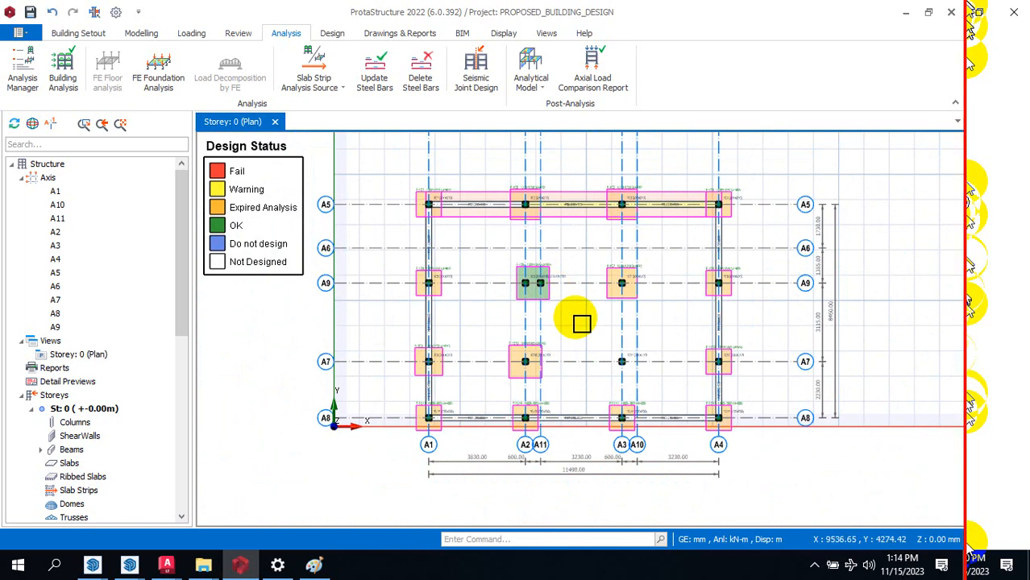
scroll(572, 234, up, 3)
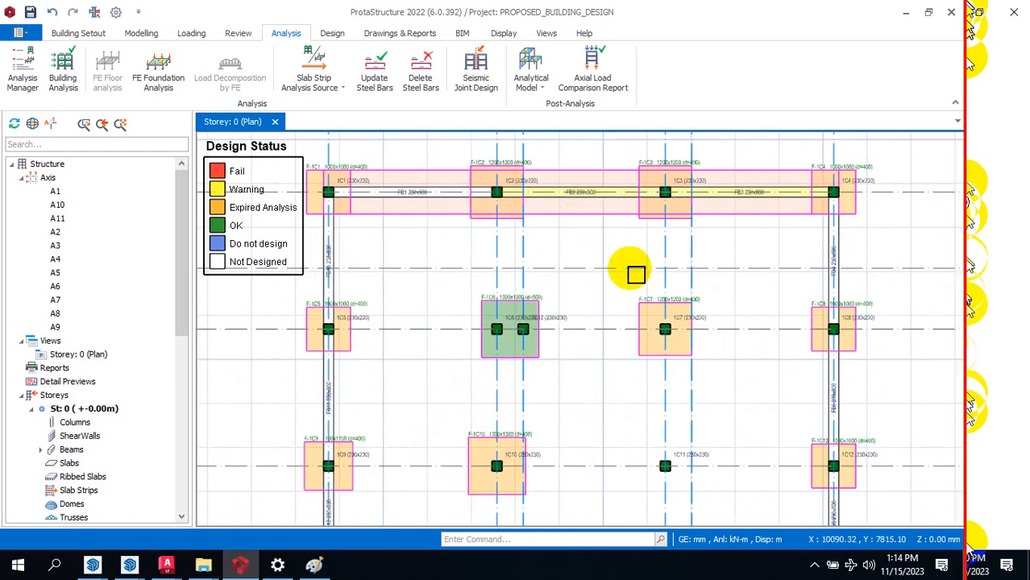
scroll(635, 274, down, 1)
mouse_move(658, 240)
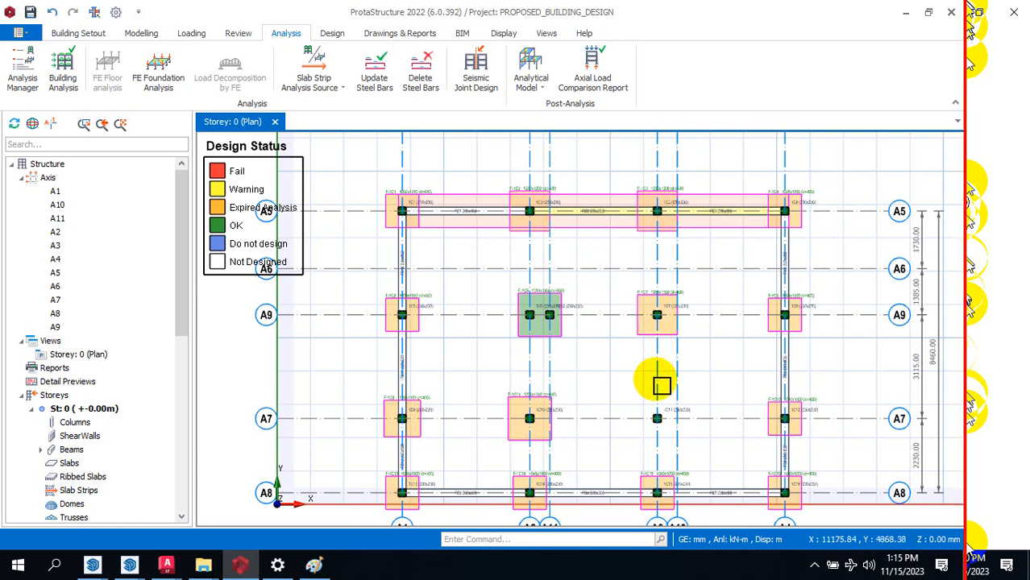
scroll(660, 386, up, 3)
mouse_move(676, 433)
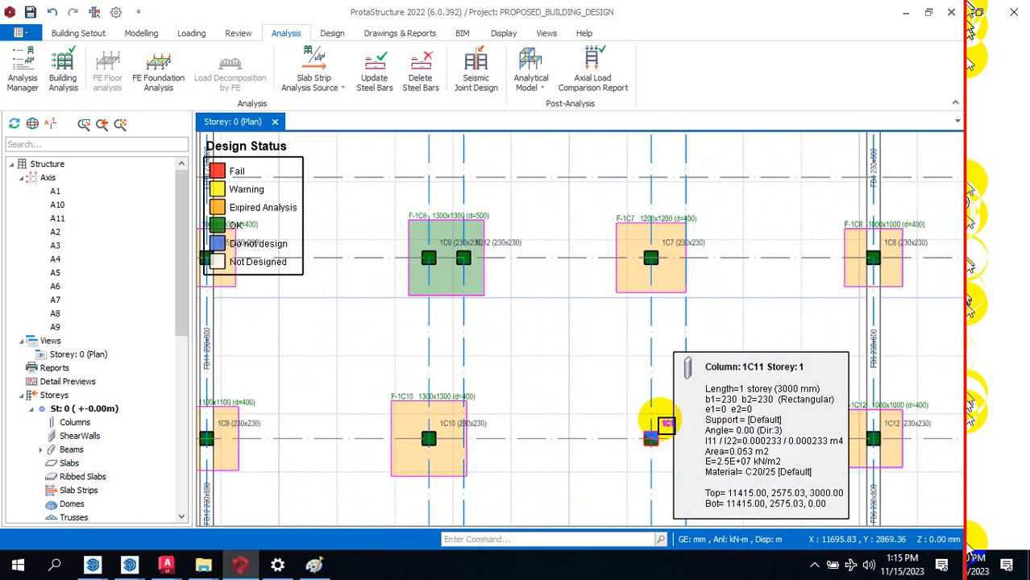
scroll(636, 333, down, 3)
scroll(677, 403, up, 2)
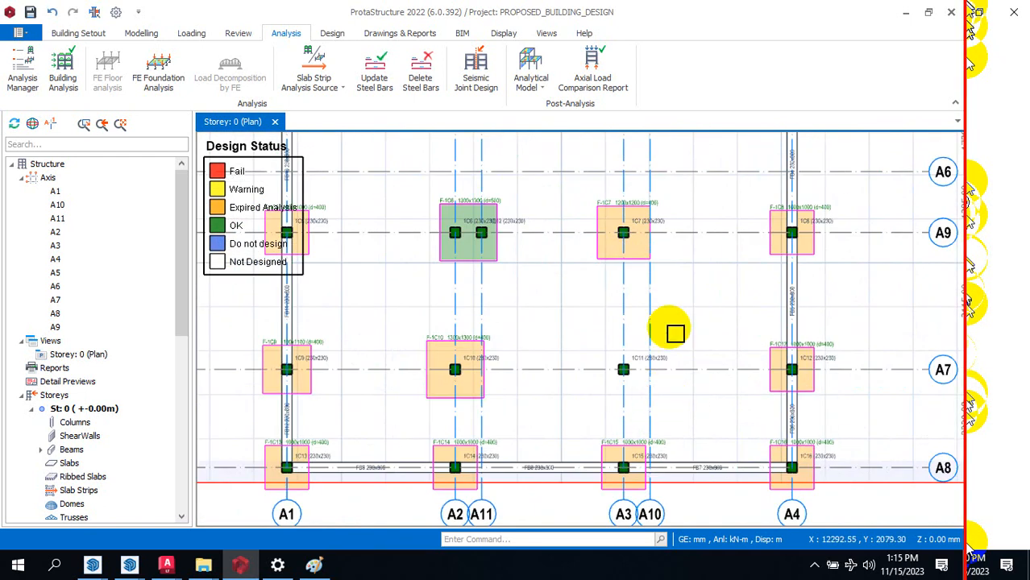
scroll(533, 368, down, 1)
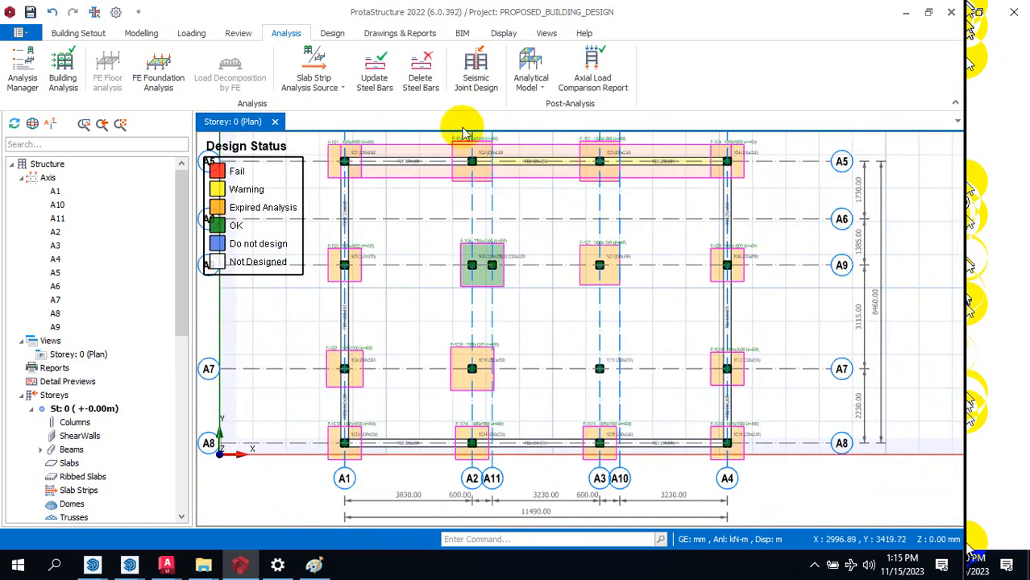
Step: Delete the strip footing that runs along axis A5 on the storey 0 plan
scroll(332, 259, up, 3)
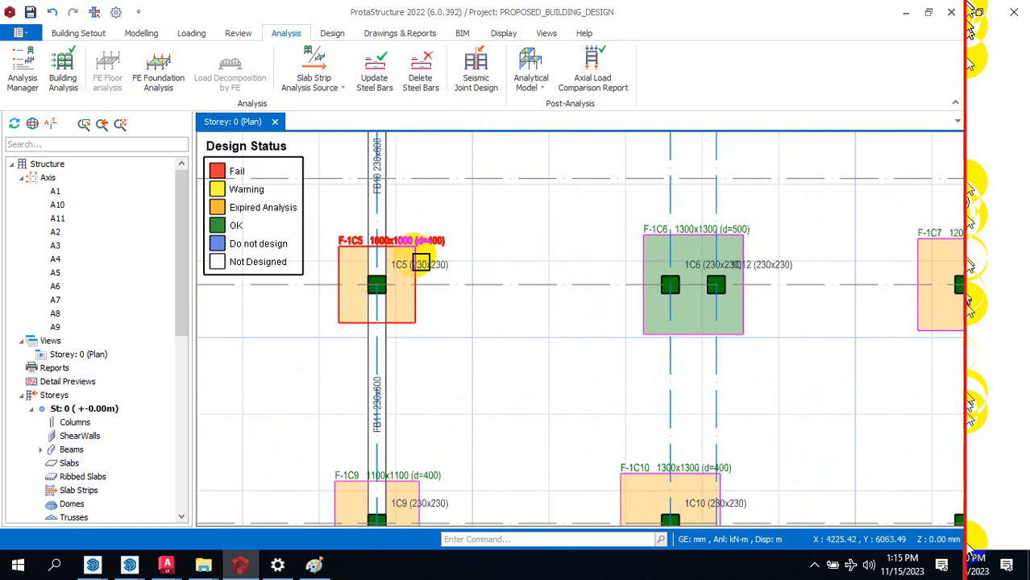
scroll(419, 257, down, 3)
scroll(427, 266, up, 4)
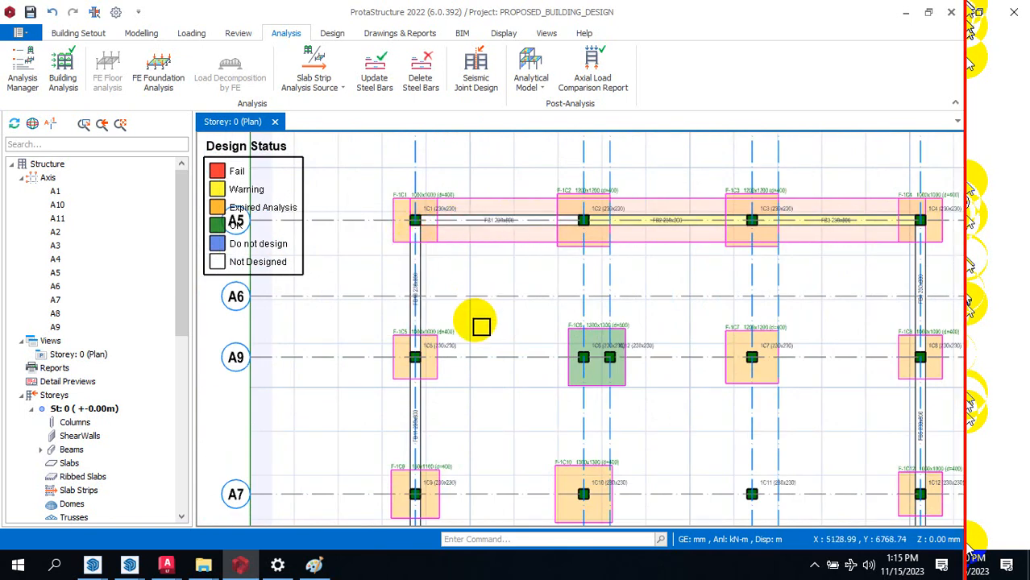
scroll(419, 289, down, 1)
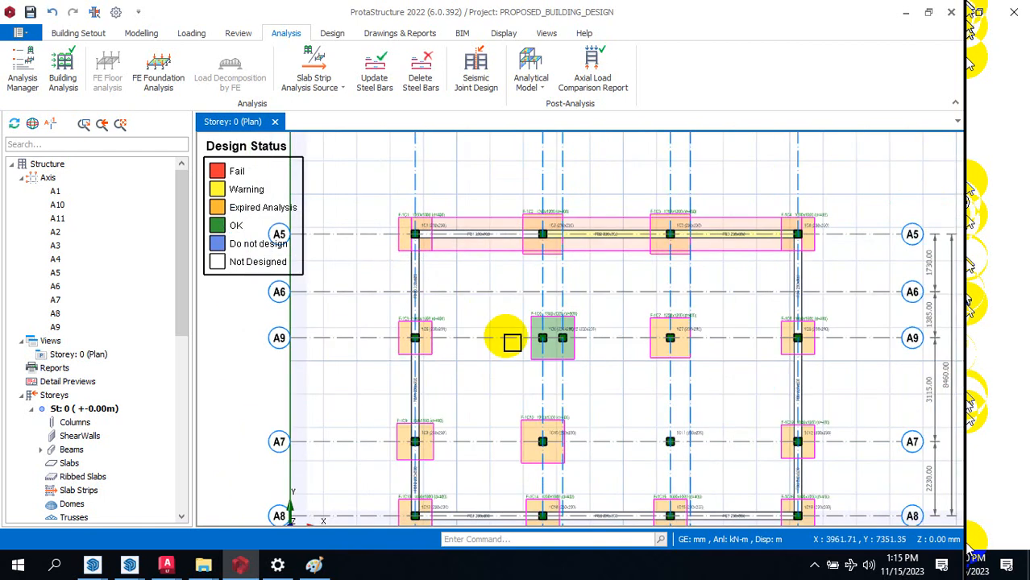
scroll(564, 330, up, 5)
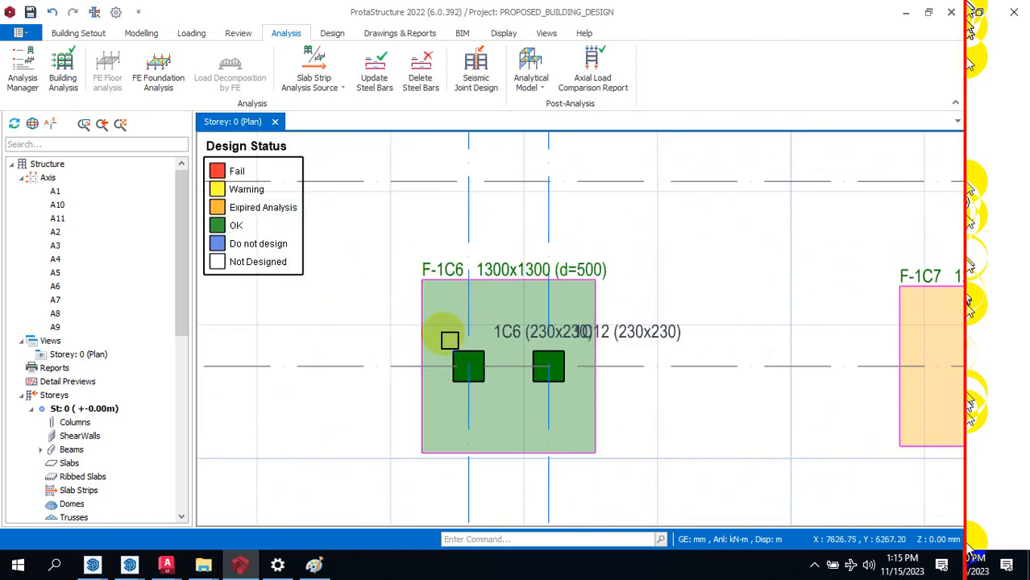
scroll(451, 298, down, 4)
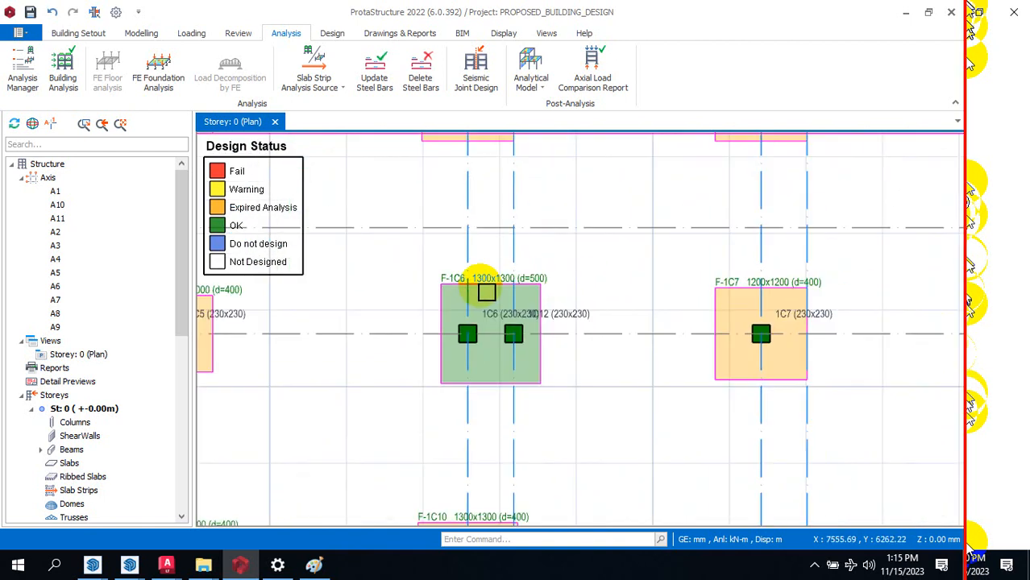
scroll(637, 323, down, 2)
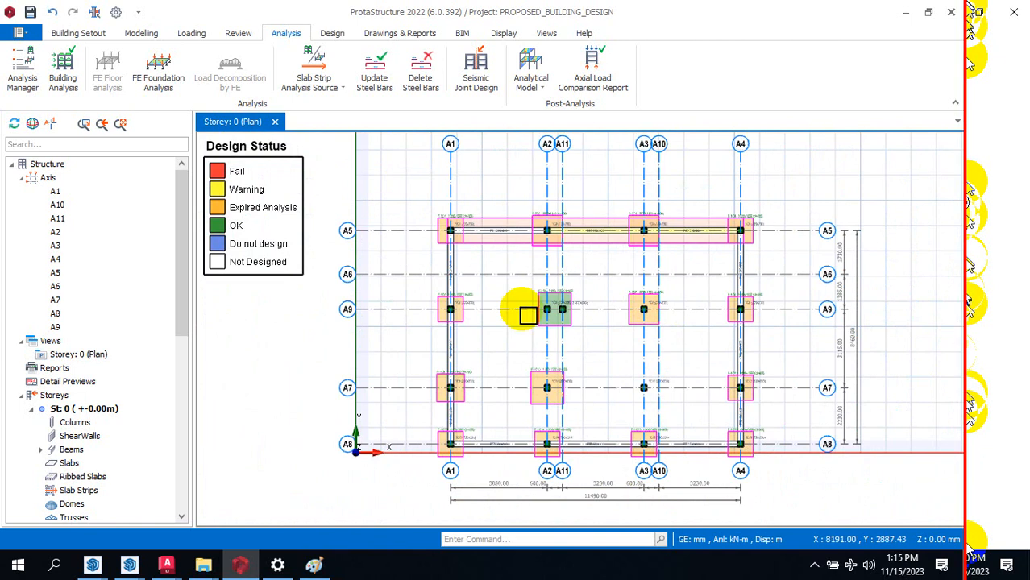
click(508, 252)
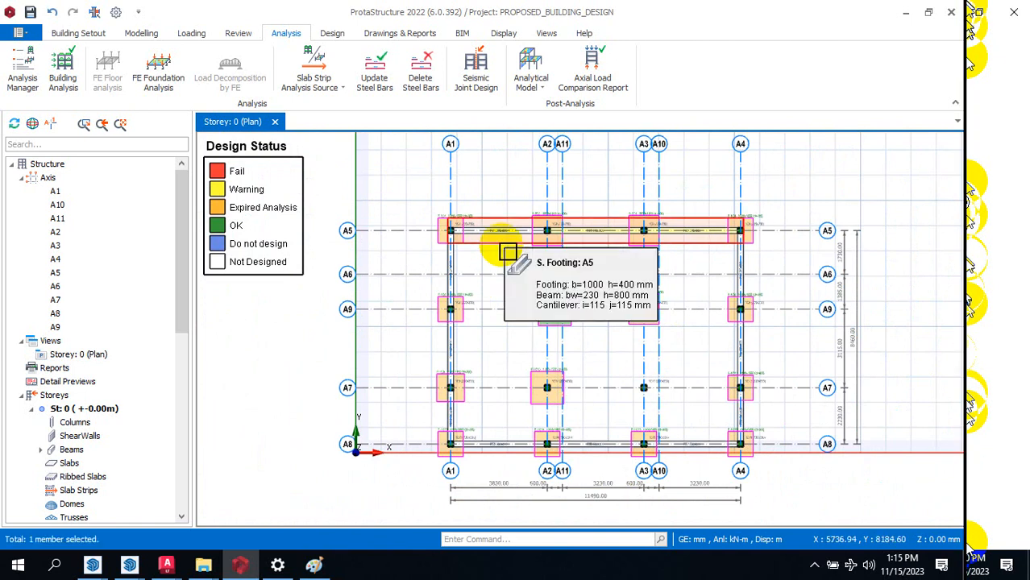
key(Delete)
click(491, 329)
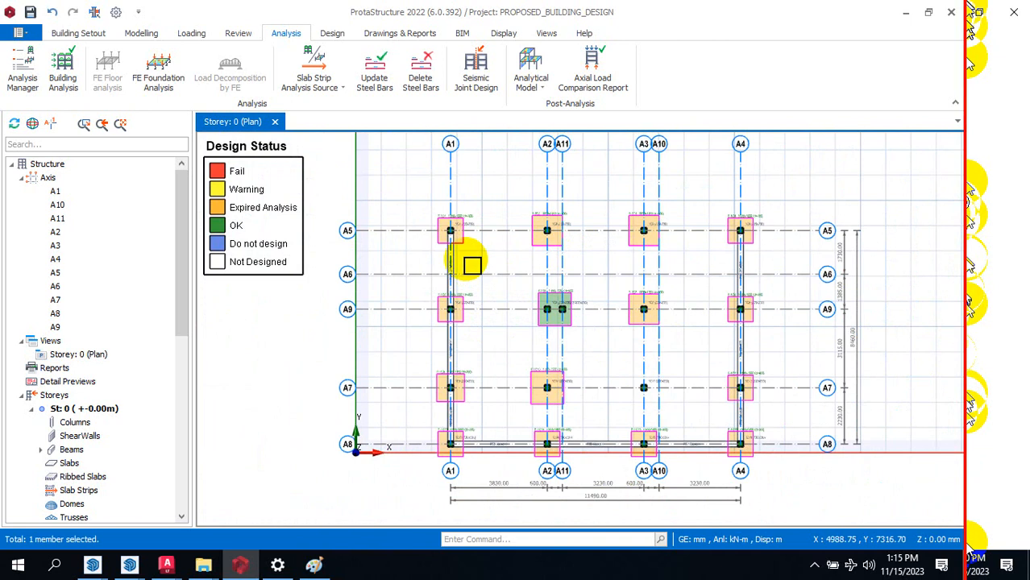
Step: Delete the four pad footings along axis A5, beneath columns 1C1, 1C2, 1C3 and 1C4
scroll(570, 454, up, 3)
scroll(554, 369, down, 3)
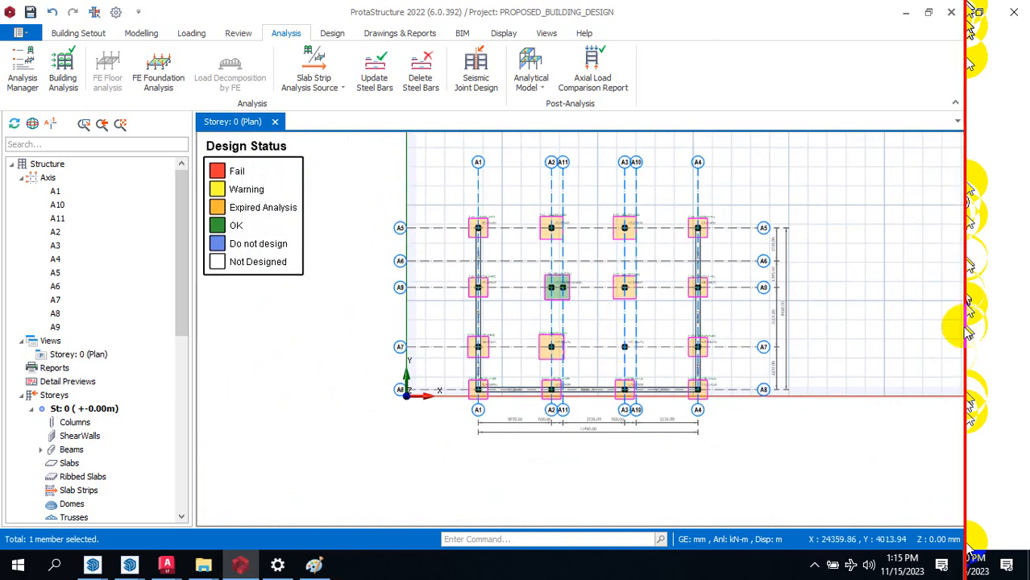
scroll(548, 258, up, 1)
scroll(437, 233, up, 1)
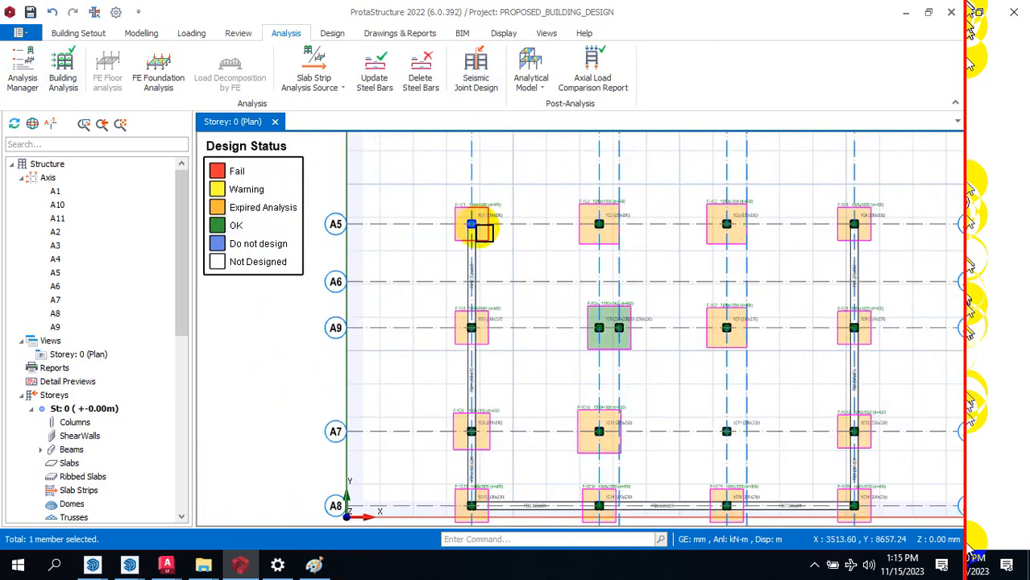
click(494, 244)
key(Delete)
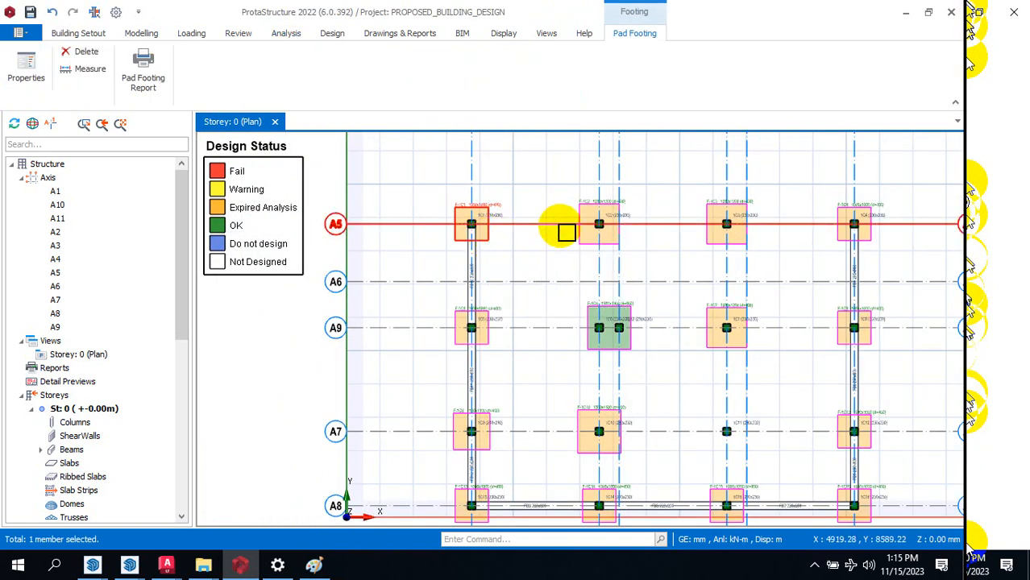
click(586, 243)
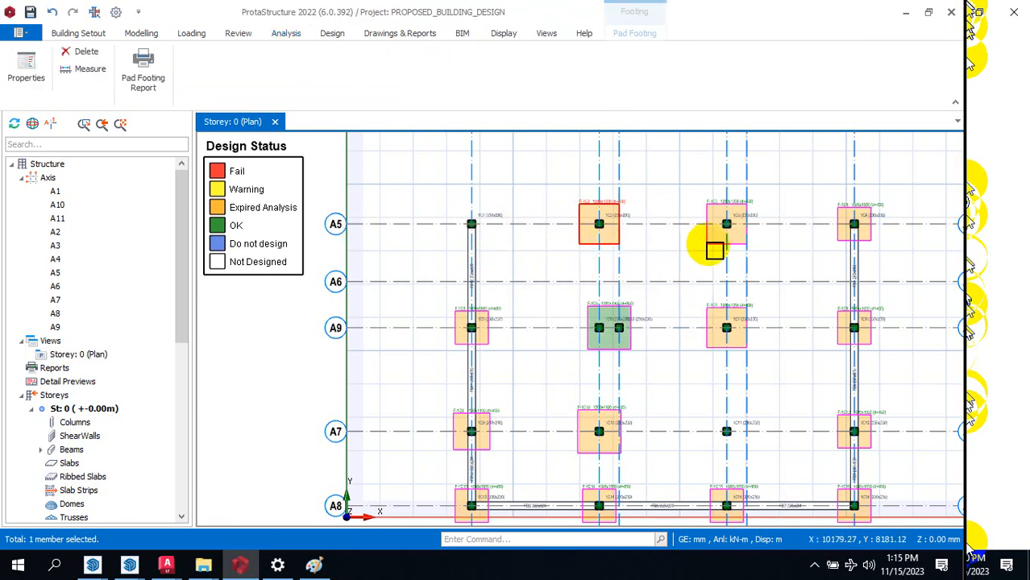
key(Delete)
click(733, 250)
key(Delete)
click(843, 232)
key(Delete)
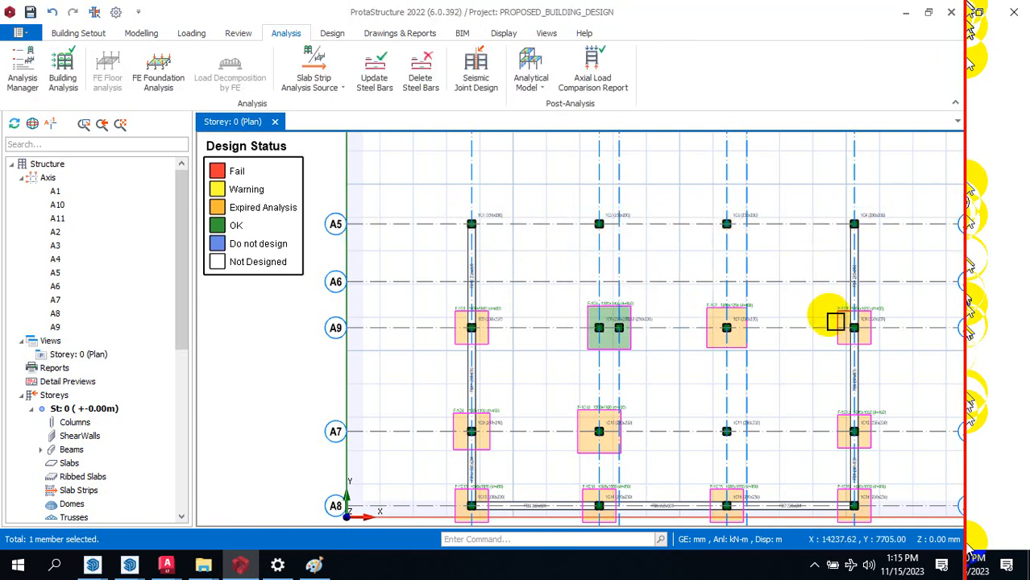
Step: Delete the pad footings beneath columns 1C8, 1C7 and 1C5 on axis A9, keeping the combined footing
click(839, 317)
key(Delete)
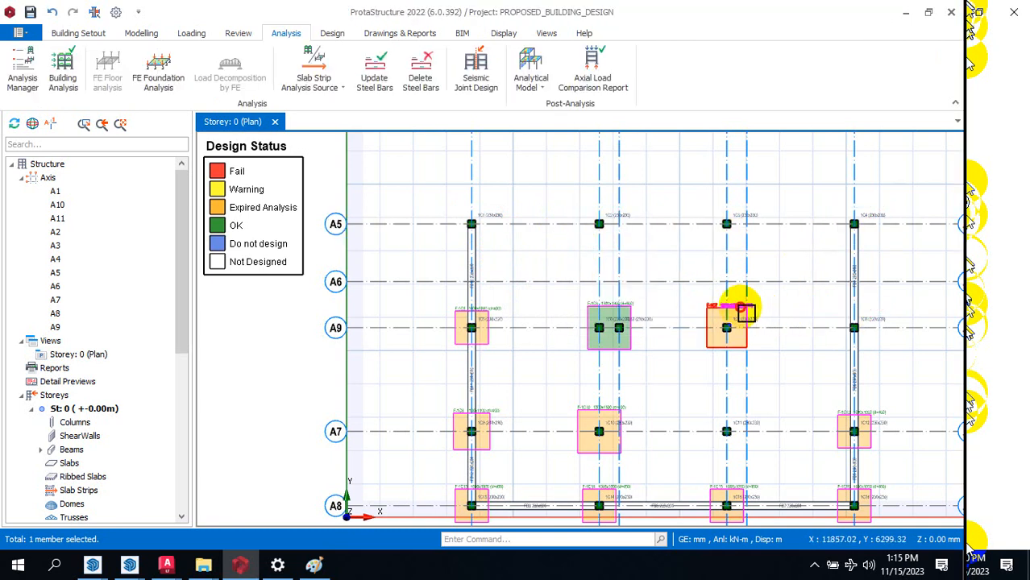
click(746, 313)
key(Delete)
click(484, 347)
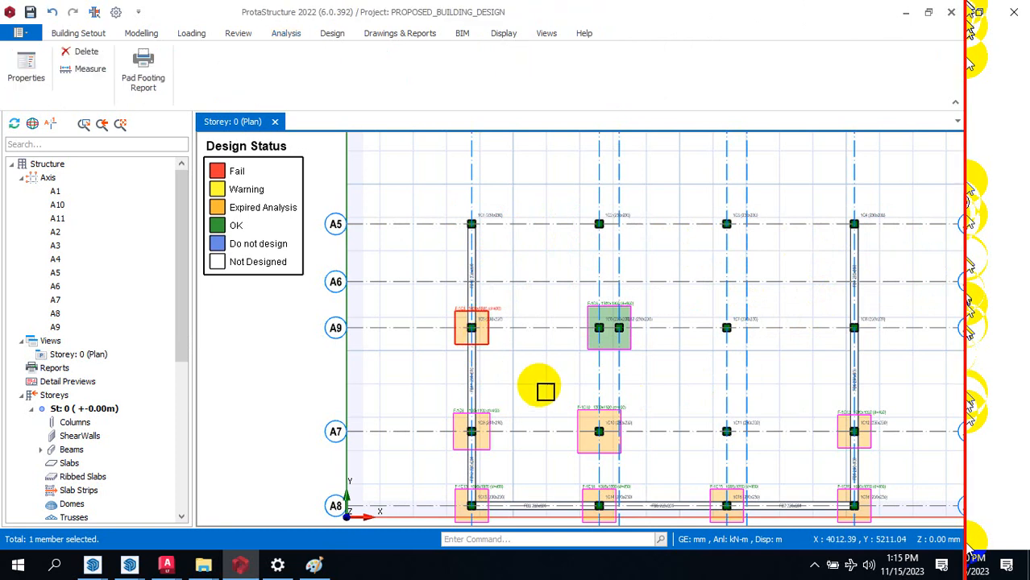
key(Delete)
Step: Delete the three pad footings on axis A7, at its intersections with axes A1, A2 and A4
click(493, 422)
key(Escape)
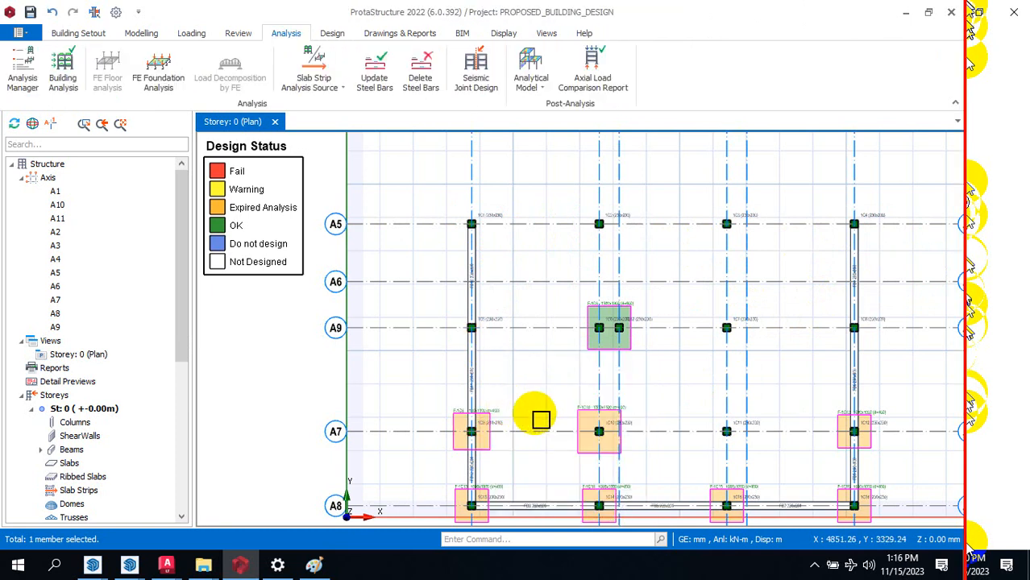
click(486, 415)
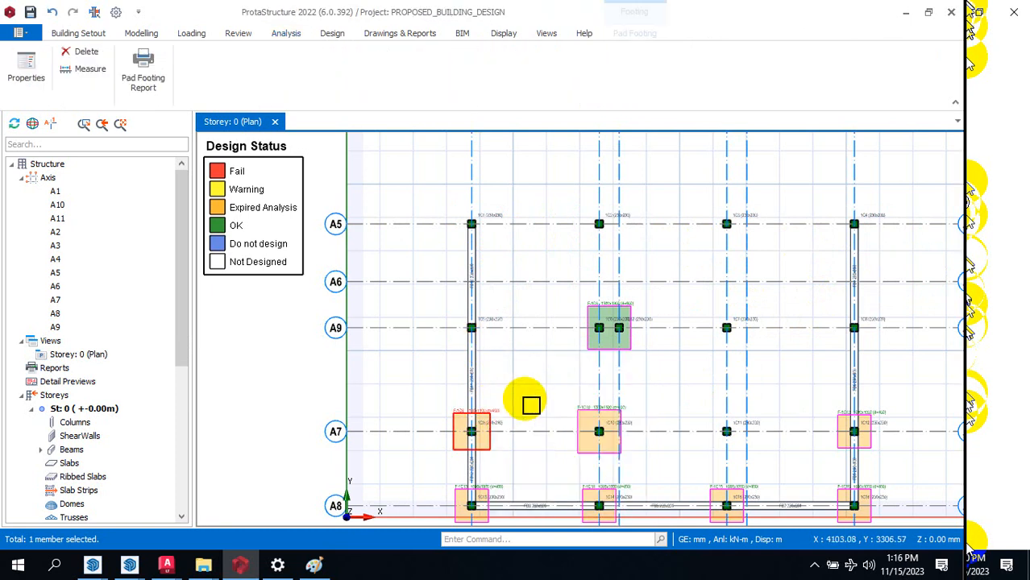
key(Delete)
click(594, 419)
key(Delete)
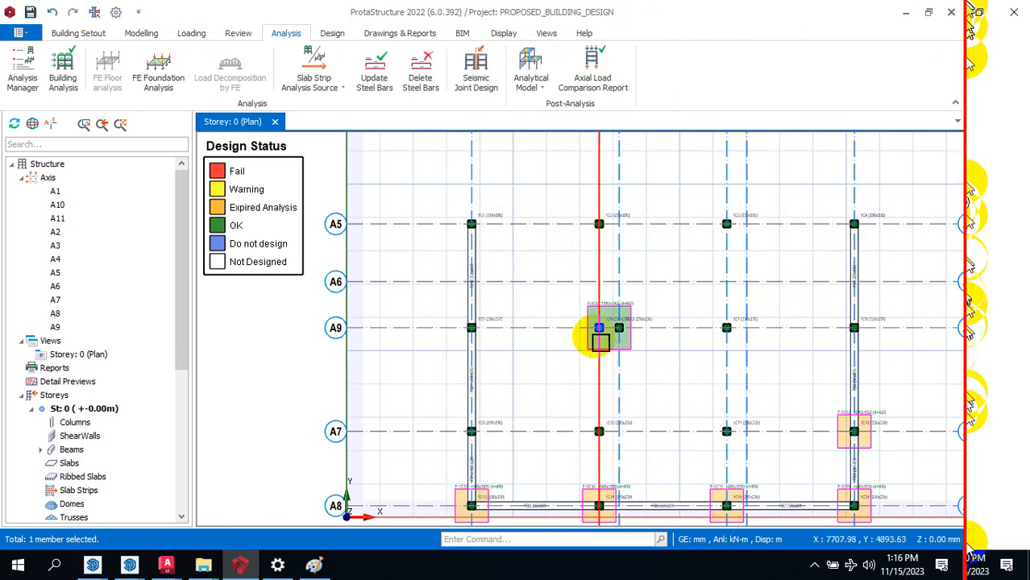
scroll(602, 329, down, 3)
scroll(707, 368, up, 3)
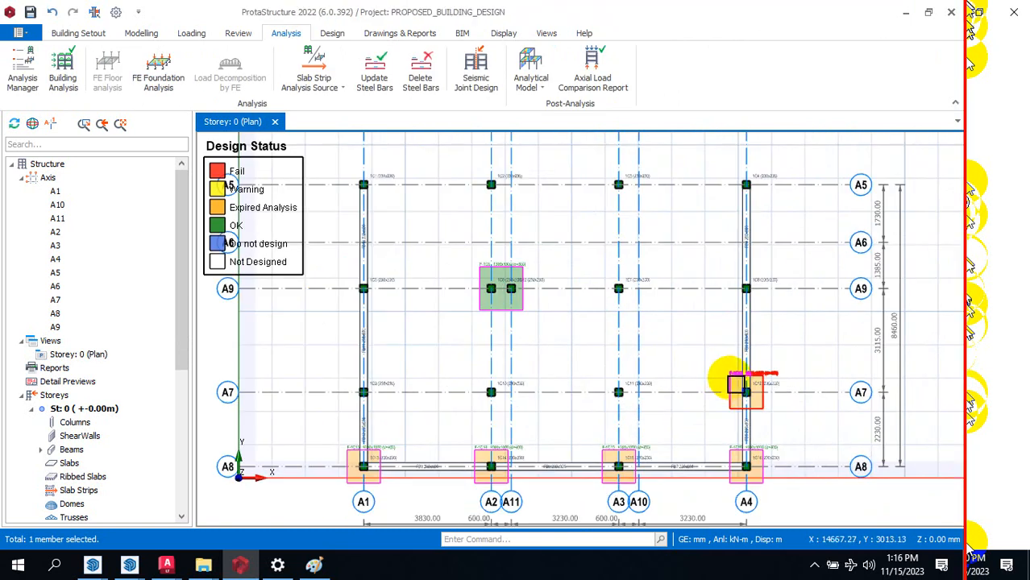
scroll(706, 355, down, 2)
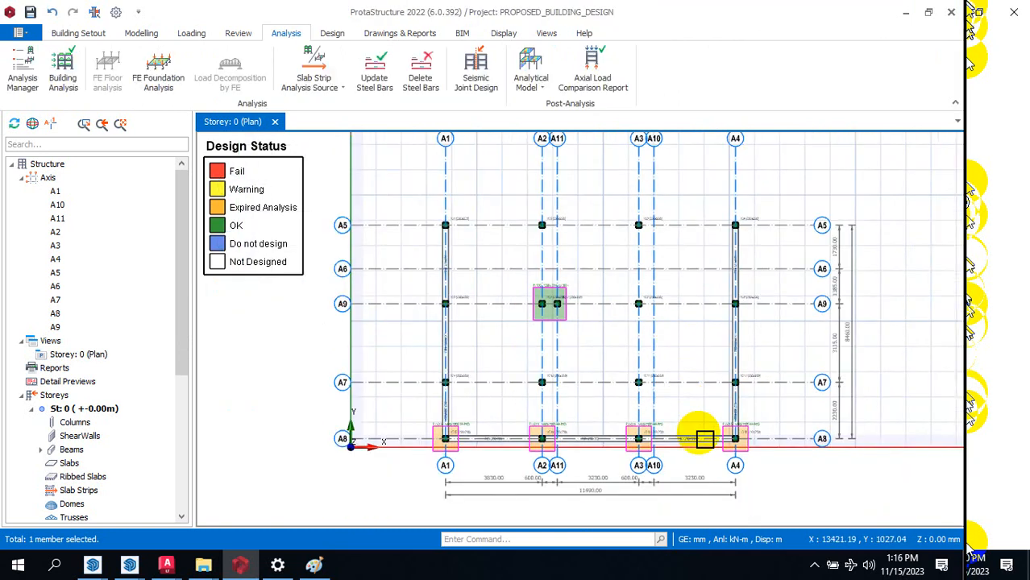
Step: Delete the four pad footings along axis A8, beneath columns 1C16, 1C15, 1C14 and 1C13
scroll(703, 435, up, 4)
click(748, 426)
key(Delete)
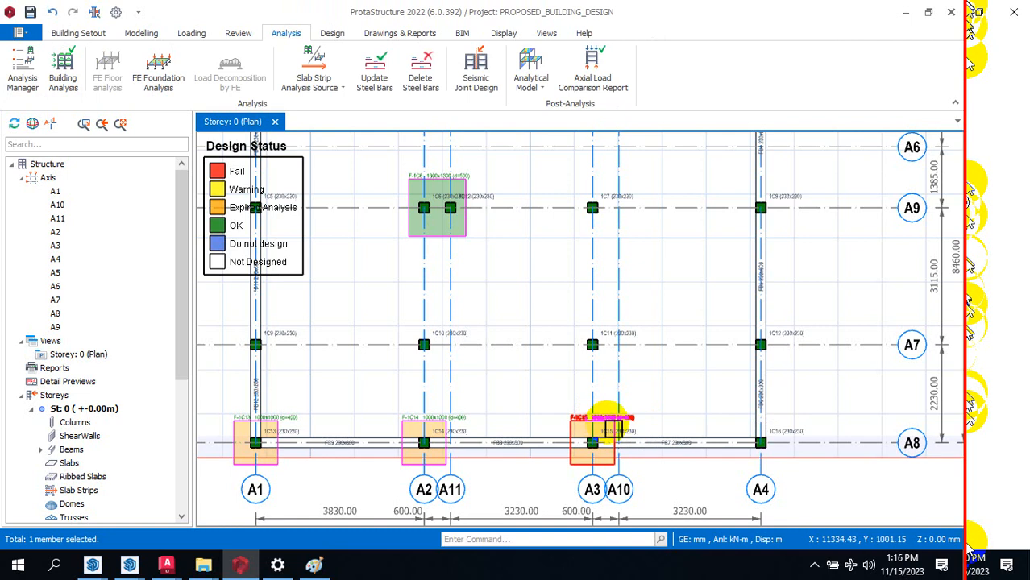
click(615, 429)
key(Delete)
click(443, 428)
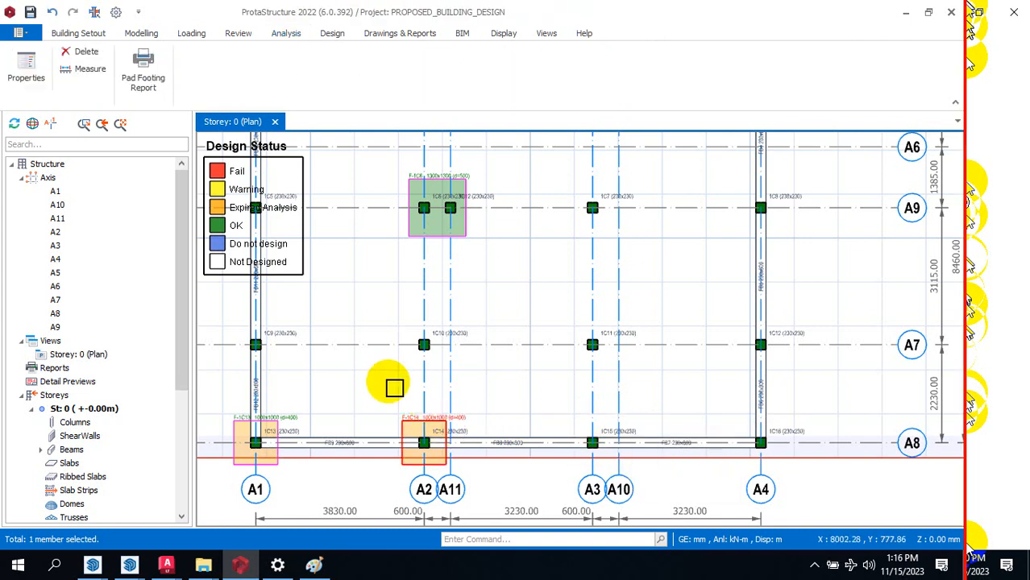
key(Delete)
click(274, 420)
key(Delete)
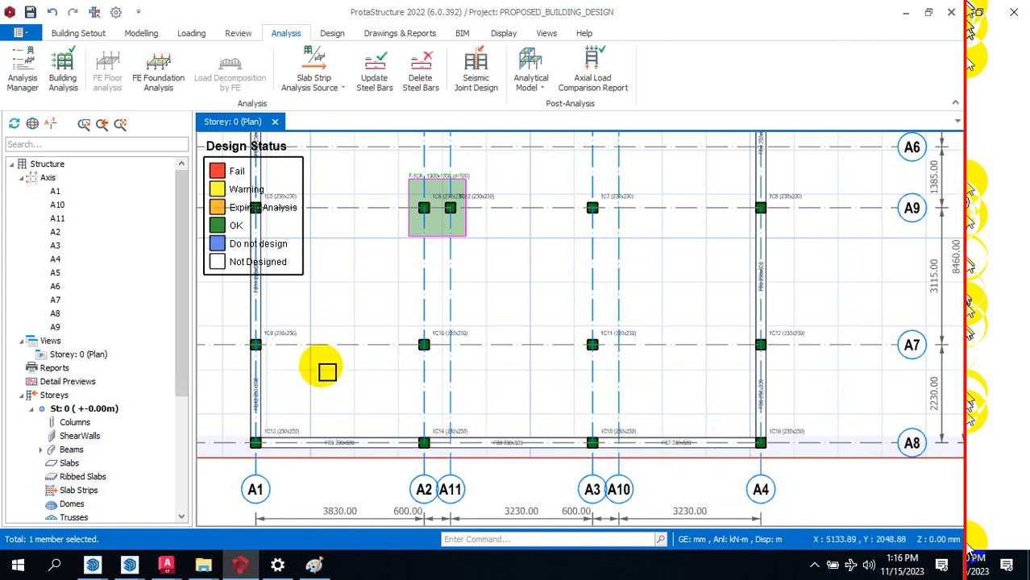
Step: Insert pad footings in one batch beneath all storey columns except the two standing on the combined footing
scroll(591, 362, down, 3)
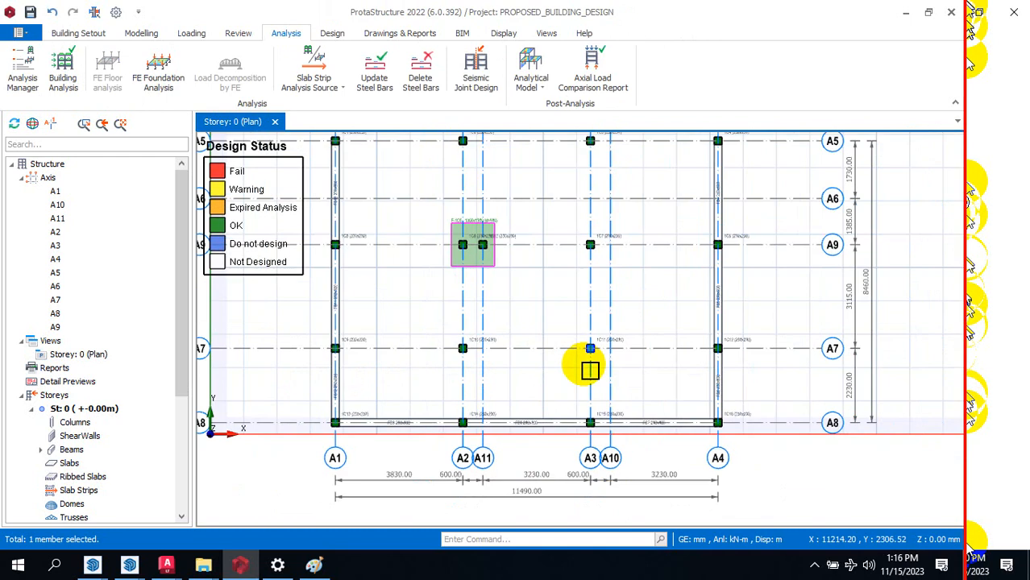
drag(337, 167, 731, 237)
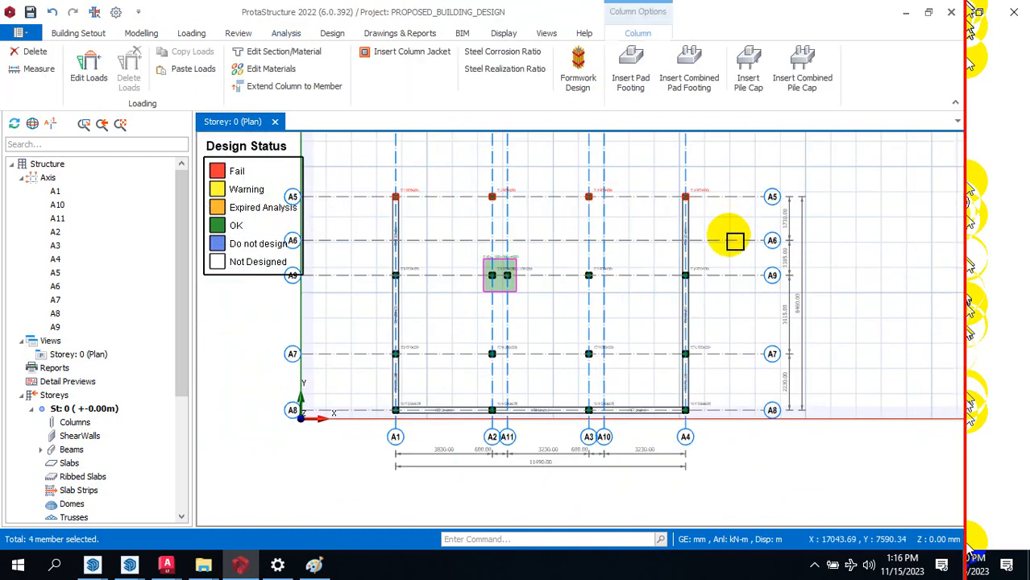
drag(569, 254, 740, 332)
drag(367, 260, 435, 348)
drag(360, 320, 733, 402)
drag(366, 388, 729, 434)
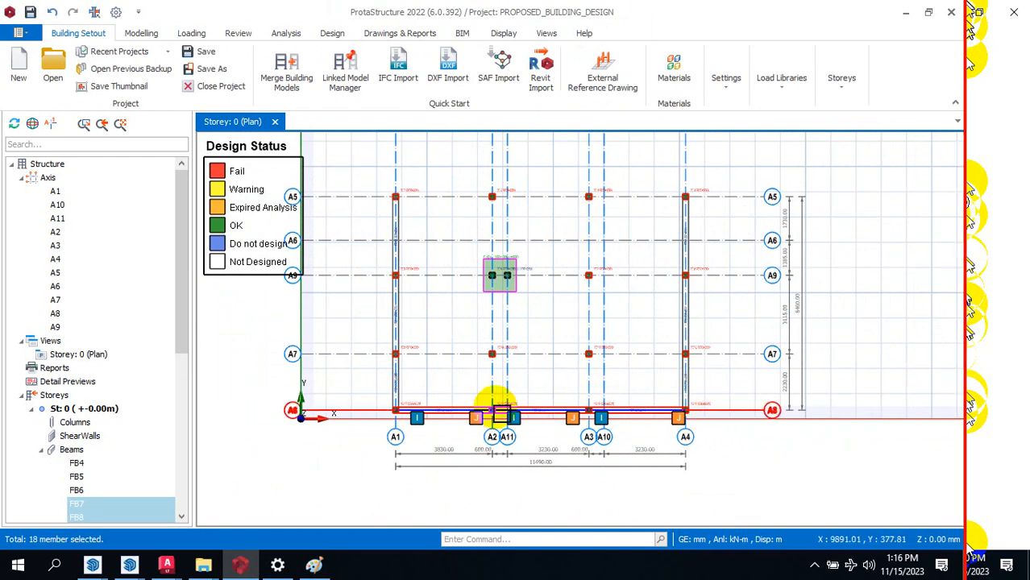
scroll(479, 408, up, 1)
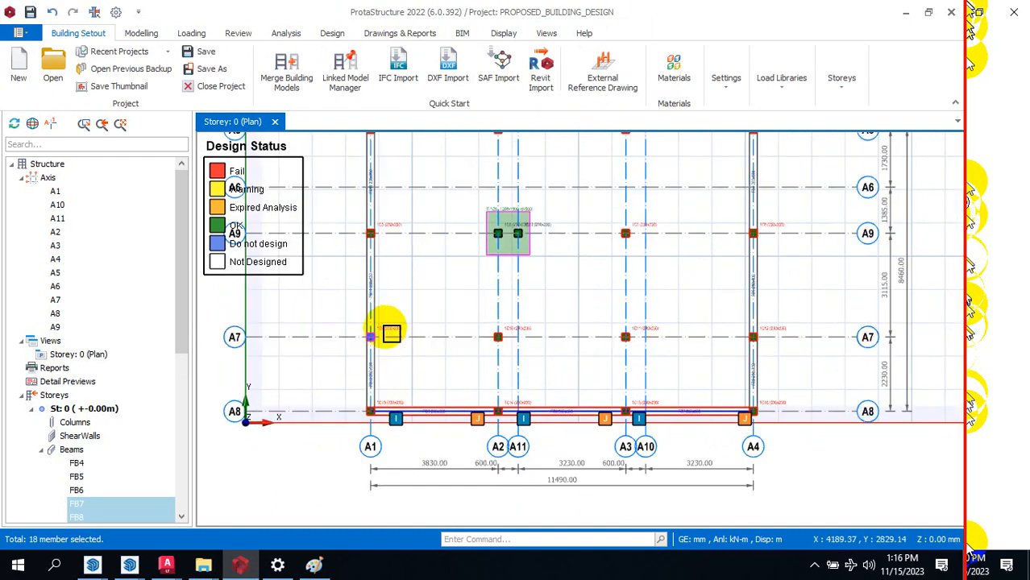
right_click(391, 334)
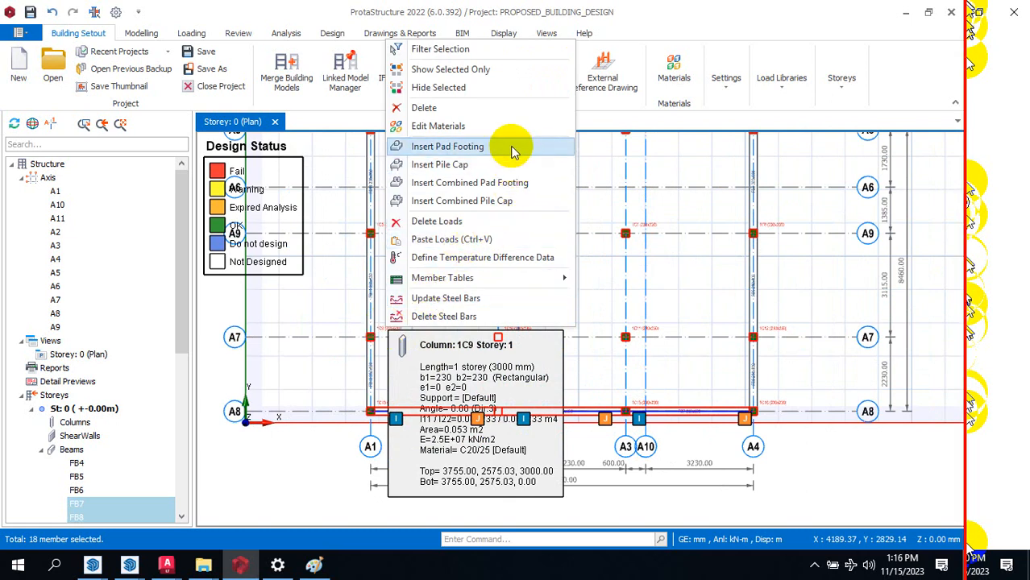
click(512, 148)
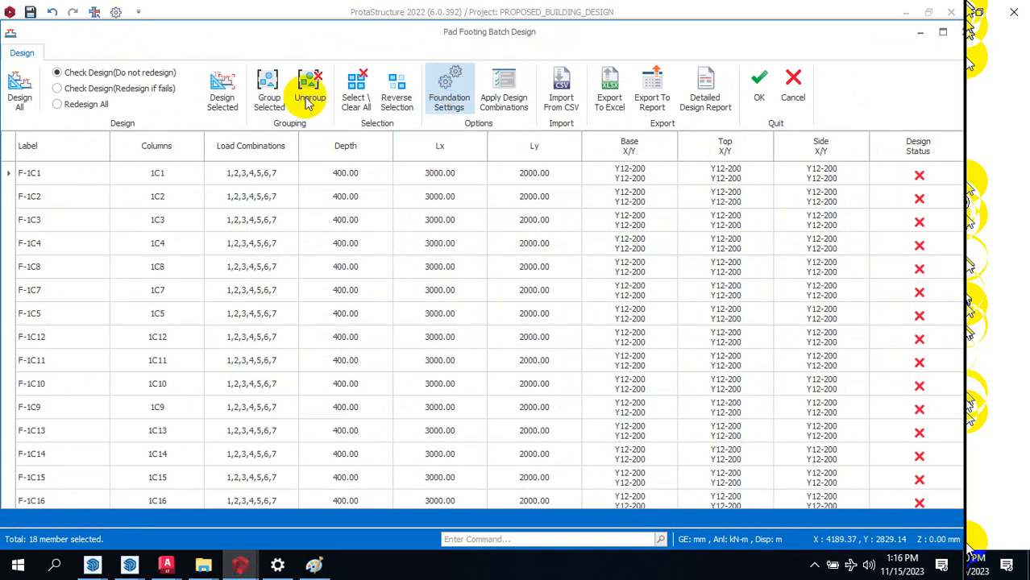
Step: Run the batch design on all the pad footings in Check Design (Do not redesign) mode
click(20, 91)
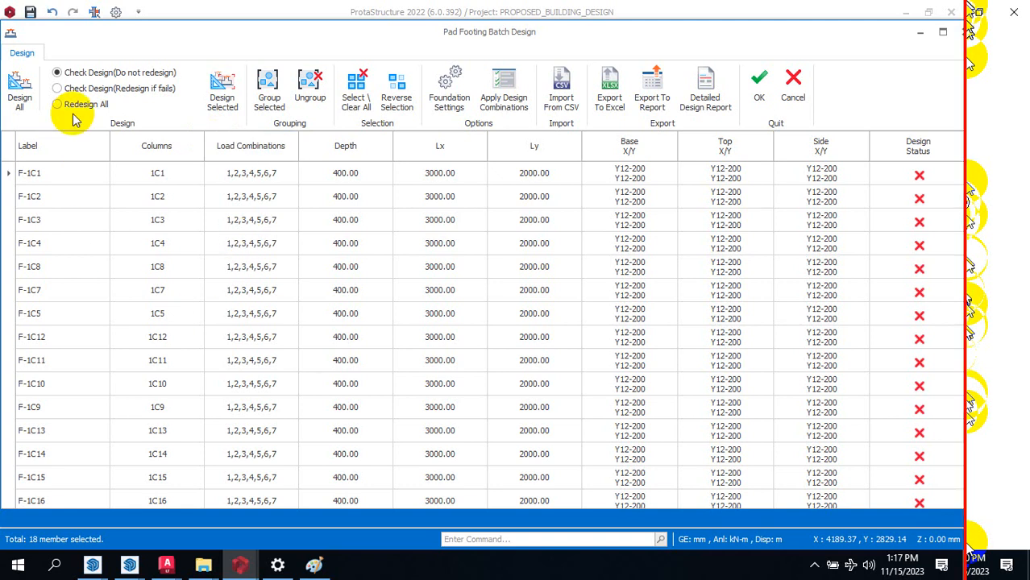
click(358, 98)
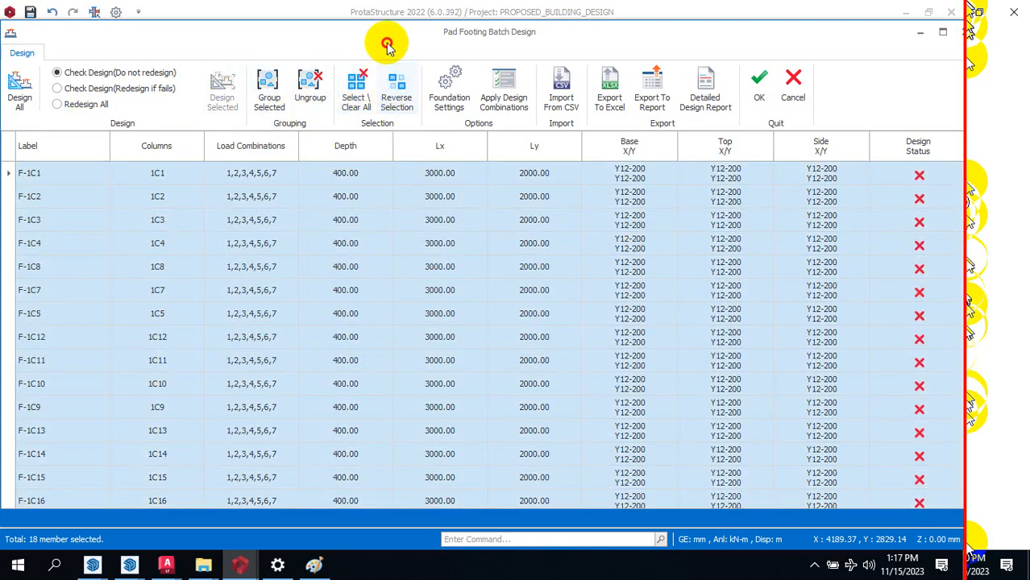
click(6, 95)
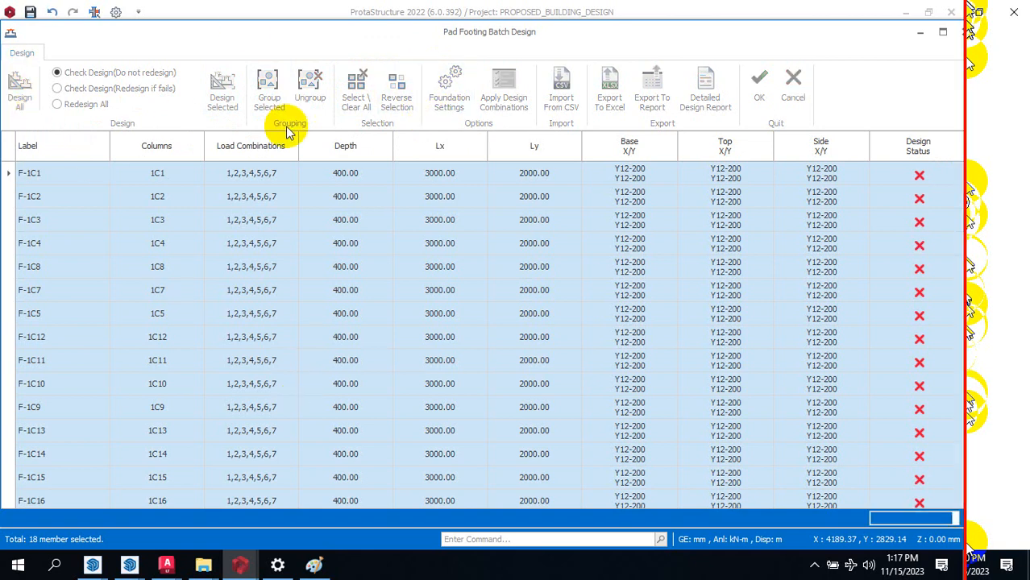
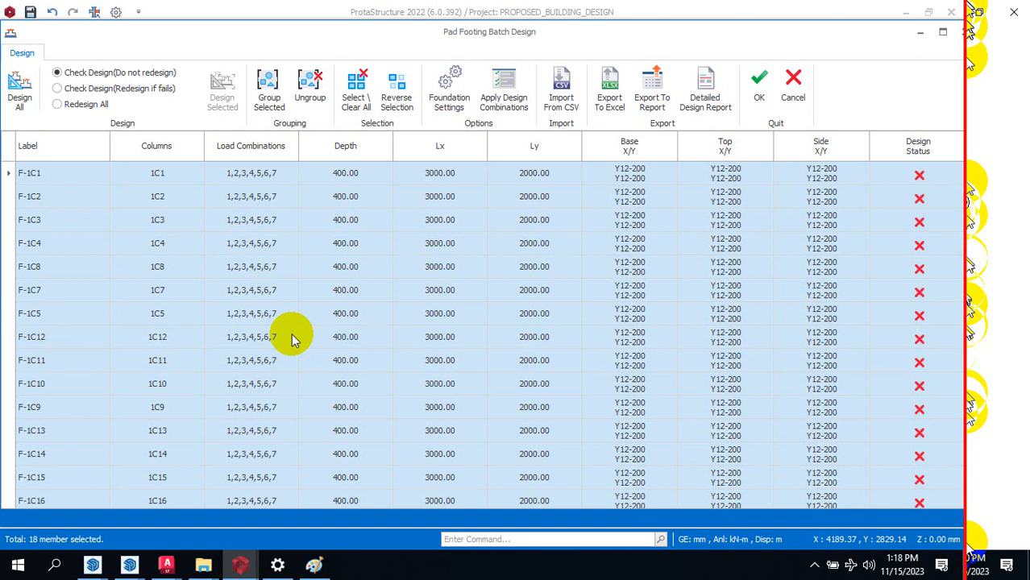
Step: Redesign all the pad footings in Redesign All mode and accept the batch design results
click(224, 272)
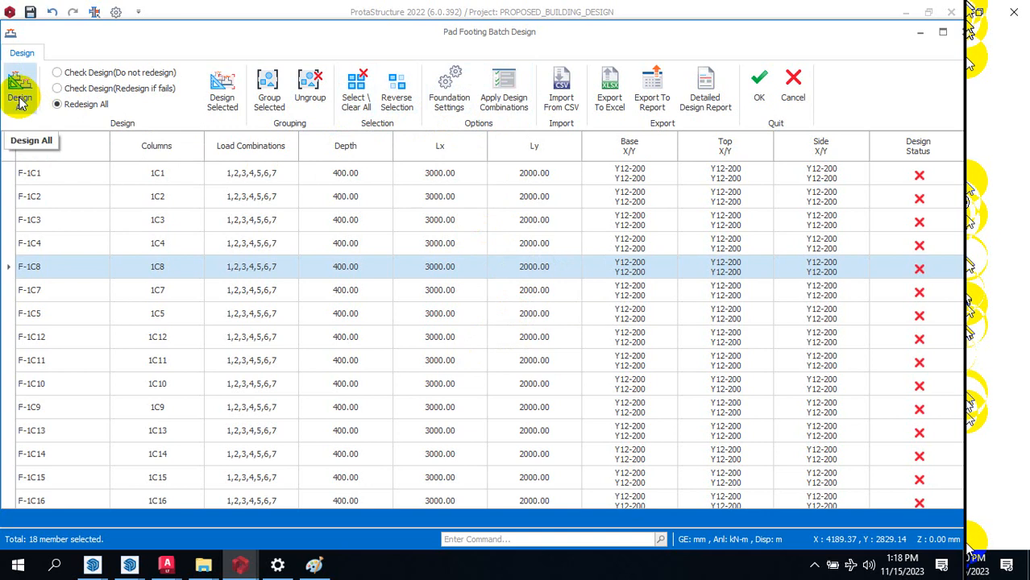
click(355, 92)
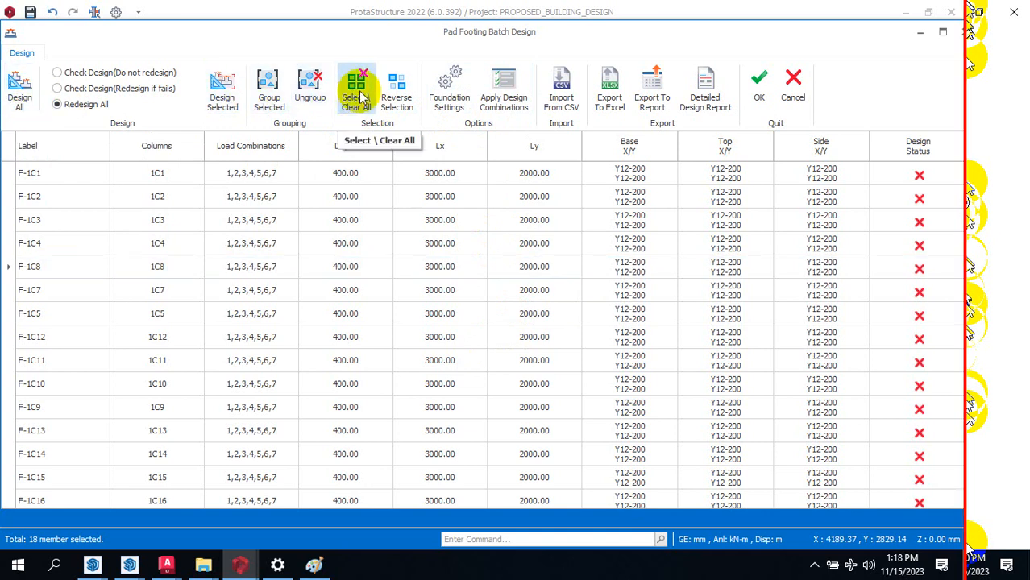
click(360, 96)
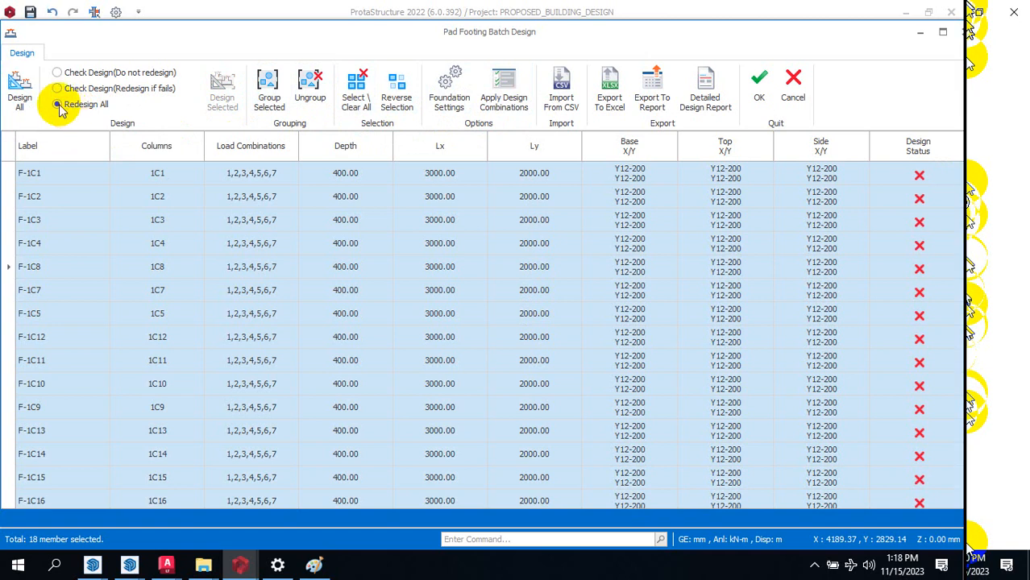
click(19, 88)
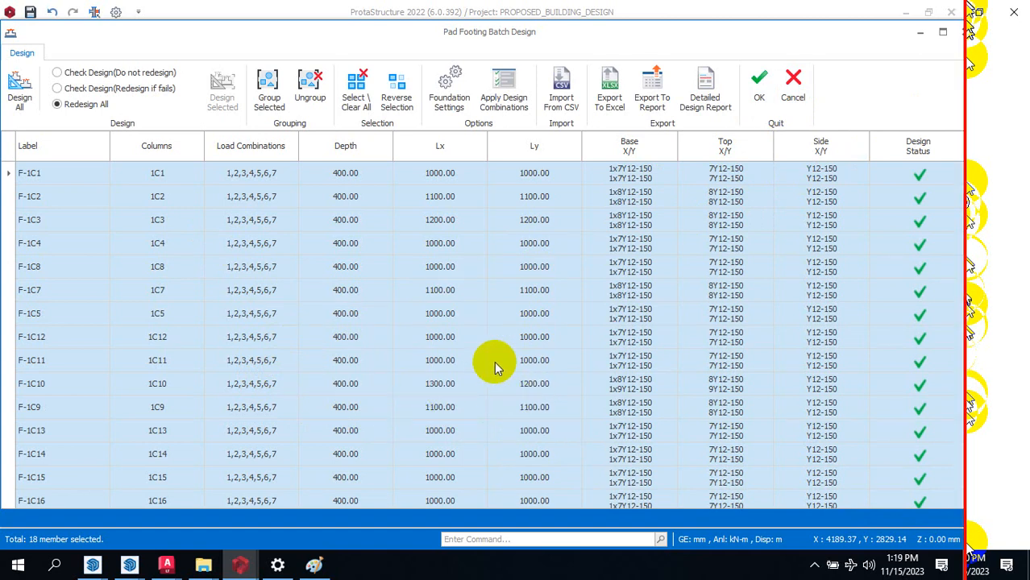
click(760, 80)
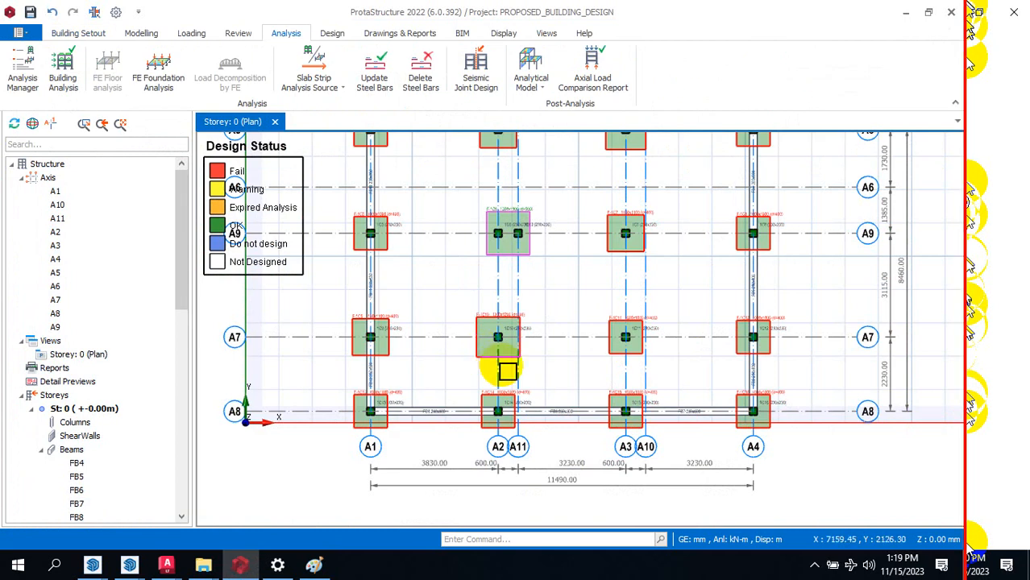
Step: Examine the sizes and design status of the redesigned pad footings across the storey 0 plan
scroll(556, 420, down, 3)
scroll(575, 319, up, 3)
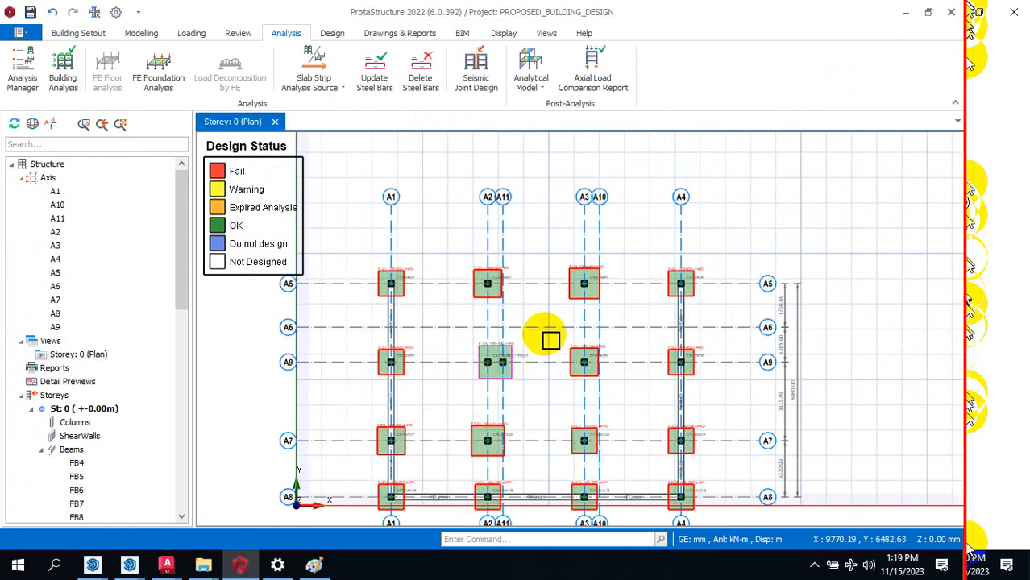
scroll(546, 332, down, 3)
scroll(556, 368, up, 3)
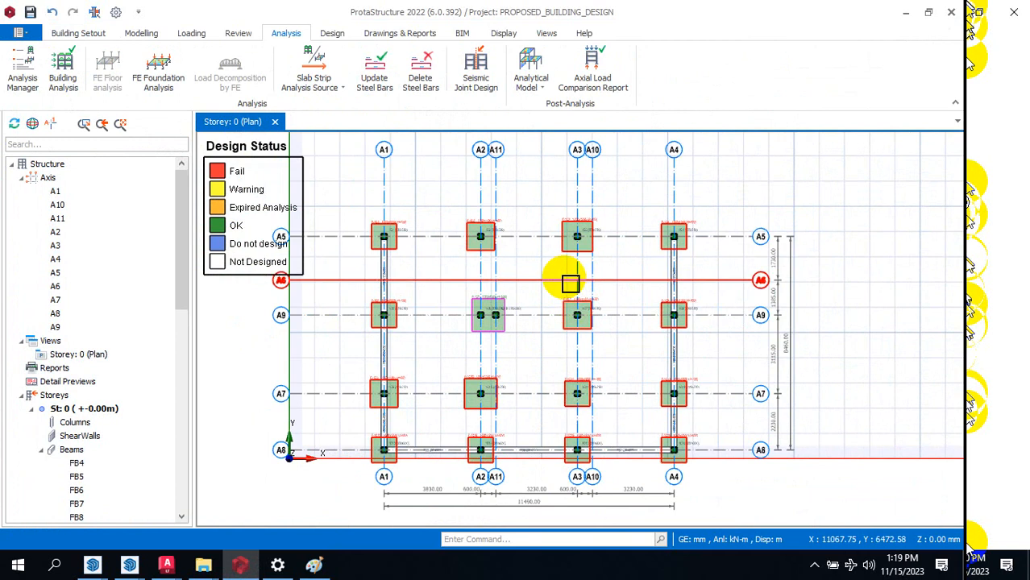
click(551, 269)
scroll(556, 274, up, 3)
scroll(512, 323, down, 2)
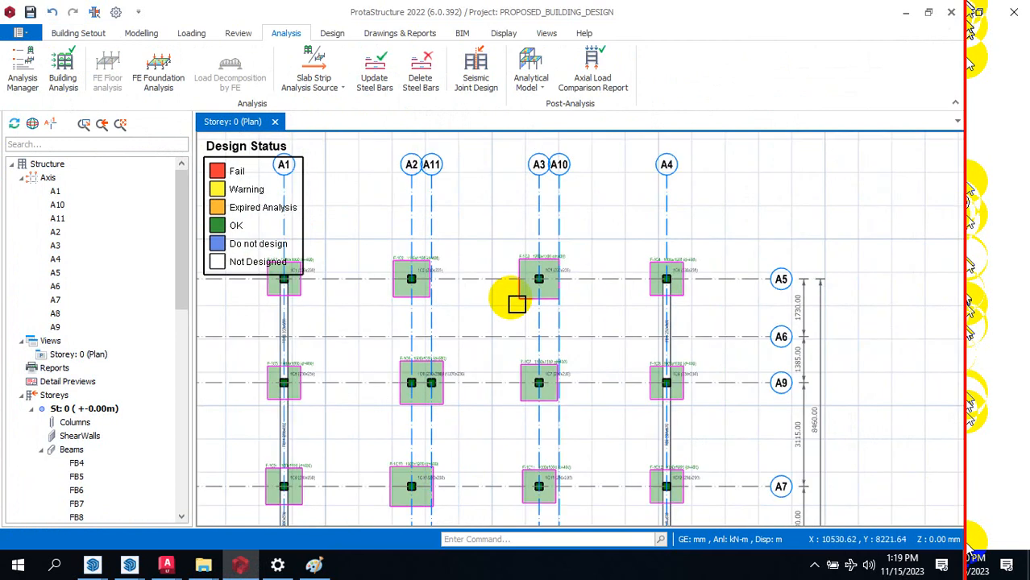
scroll(387, 295, up, 2)
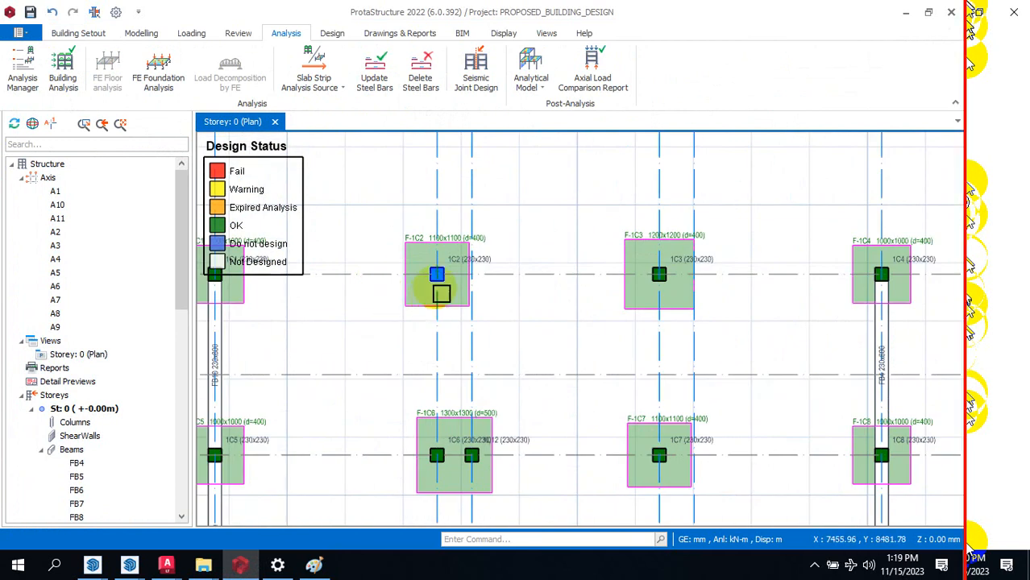
scroll(490, 239, down, 2)
scroll(472, 225, down, 2)
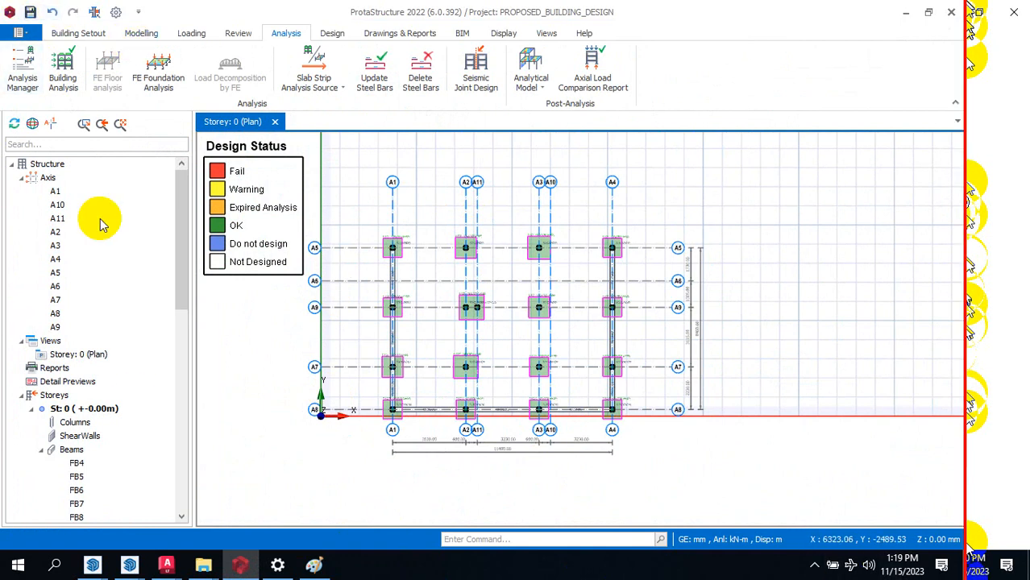
Step: Collapse the Axis, Beams, Pile Caps & Pad Bases and storey 0 branches of the structure tree
click(23, 179)
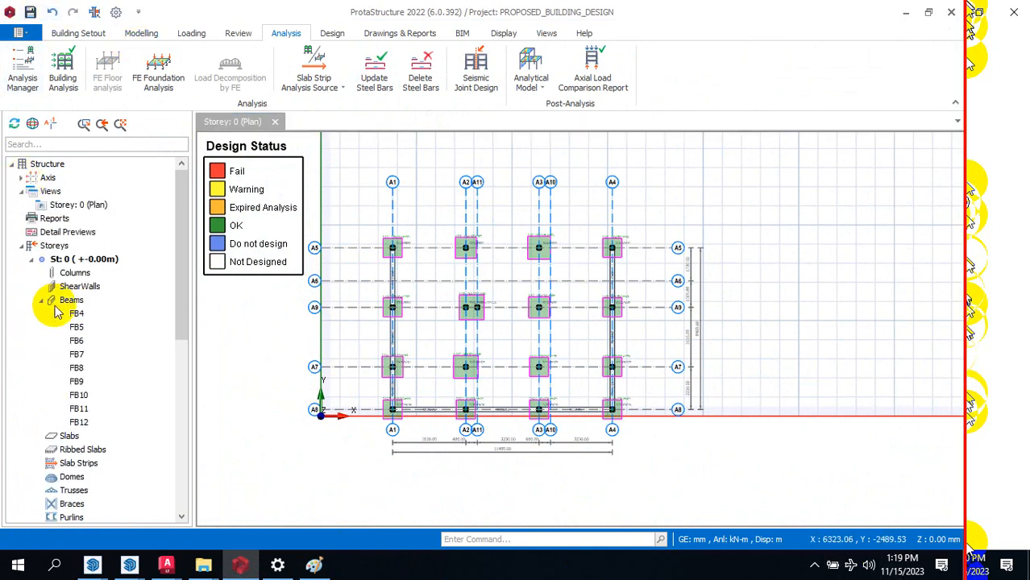
click(41, 304)
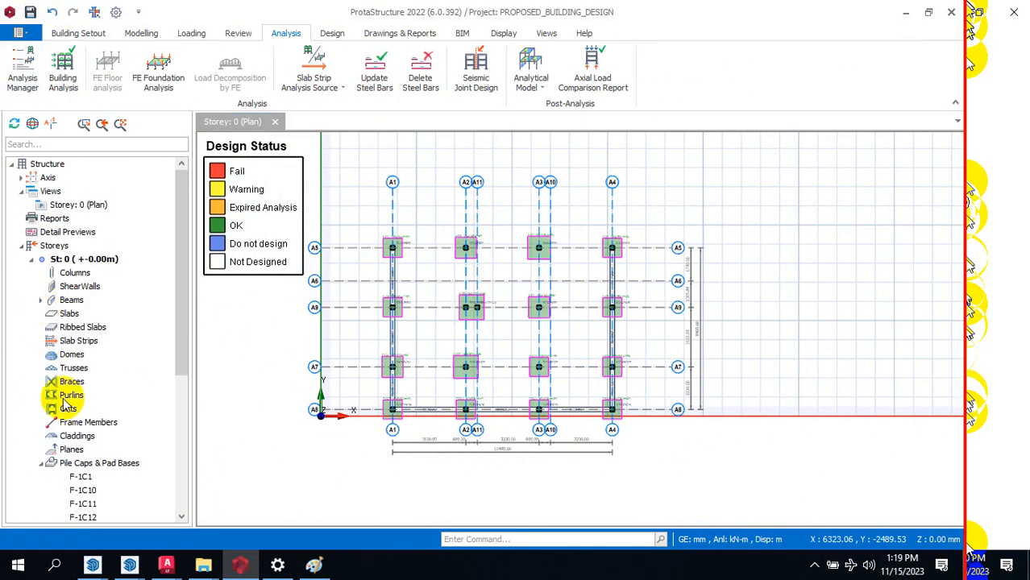
click(39, 464)
scroll(27, 363, down, 1)
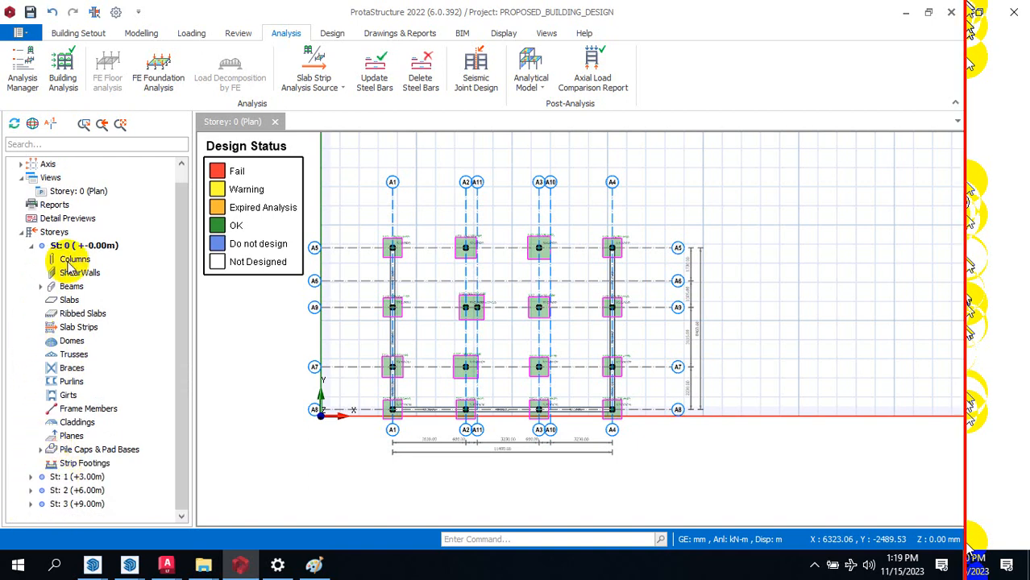
click(31, 245)
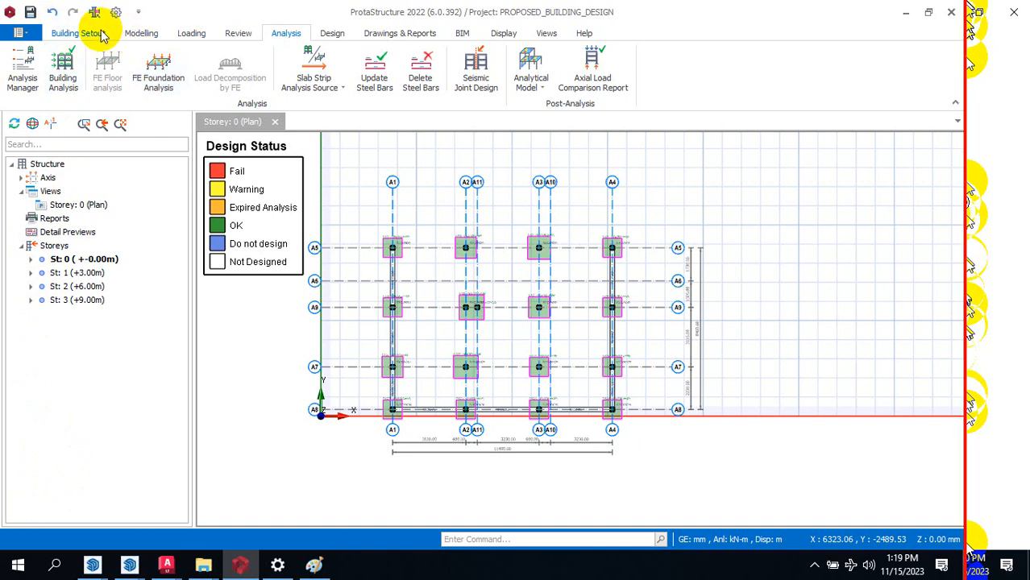
Step: Open the 3D physical model view of the building beside the storey 0 plan
click(141, 33)
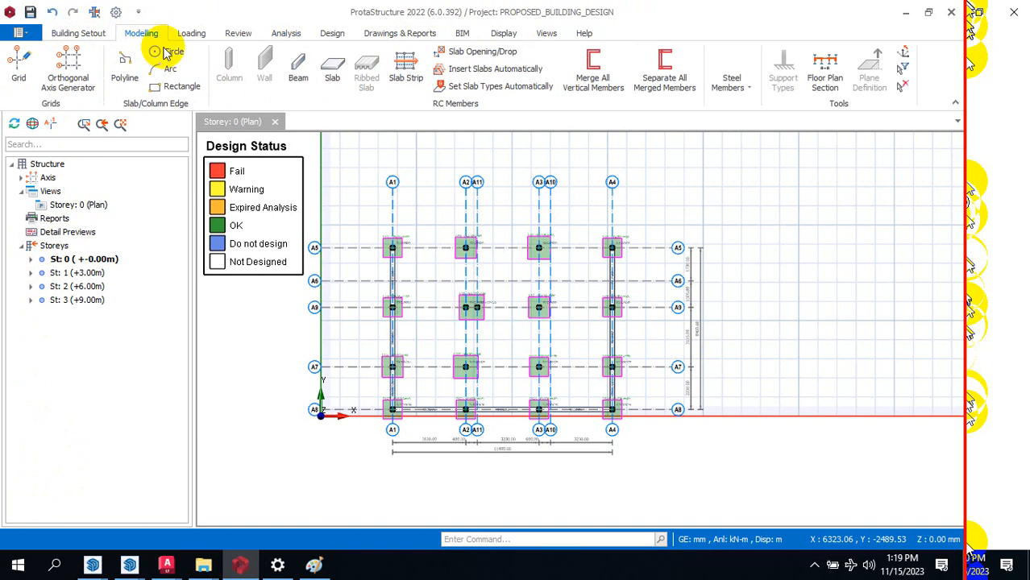
click(79, 33)
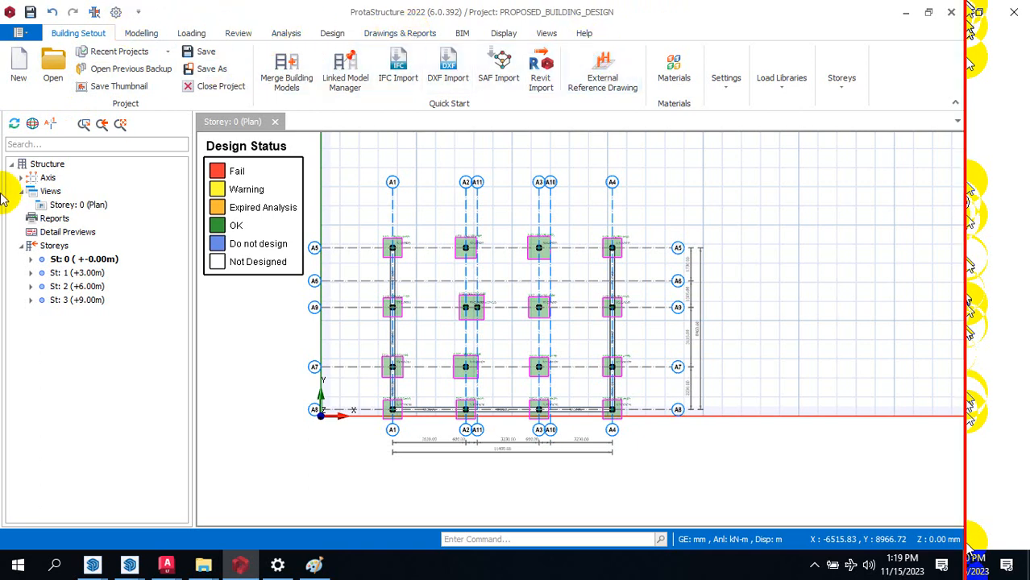
right_click(44, 193)
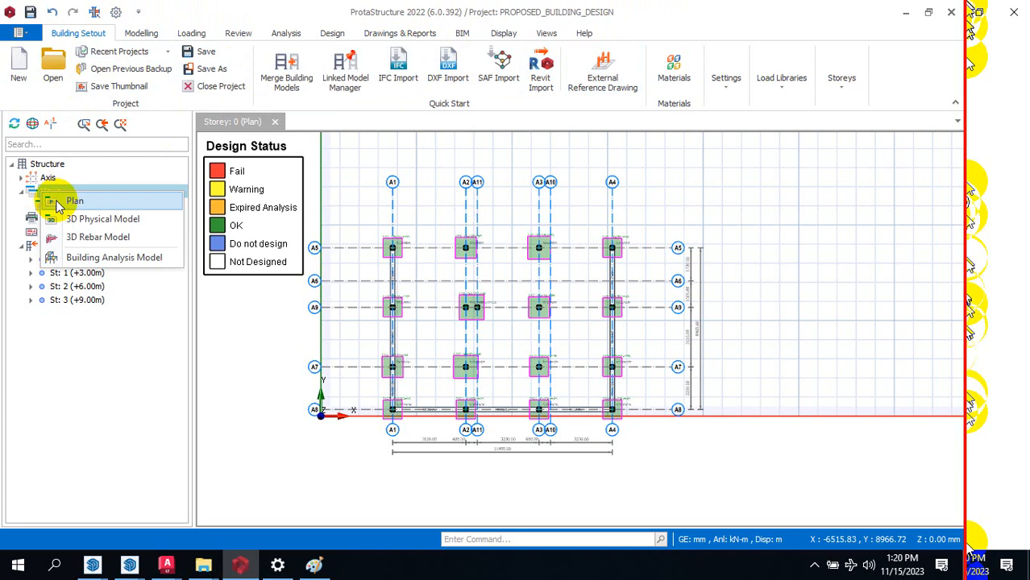
click(145, 218)
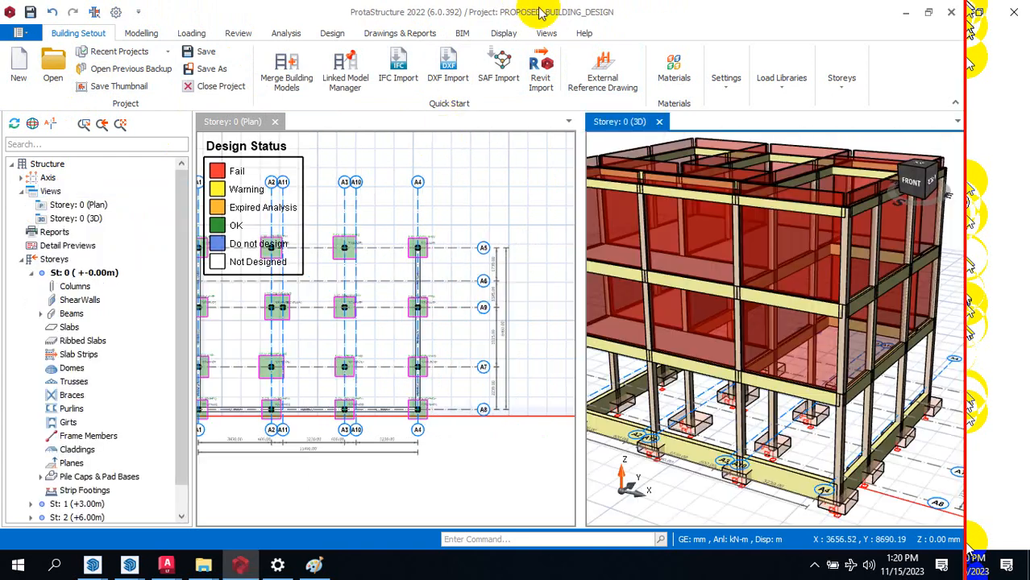
Step: Generate storey beam elevation previews for storeys 1, 2 and 3
click(419, 36)
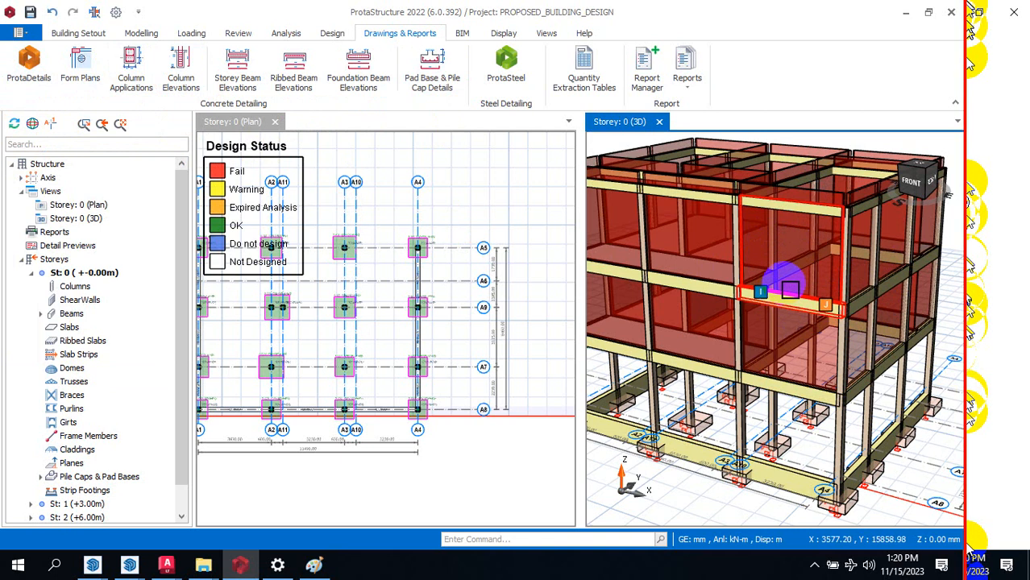
click(240, 68)
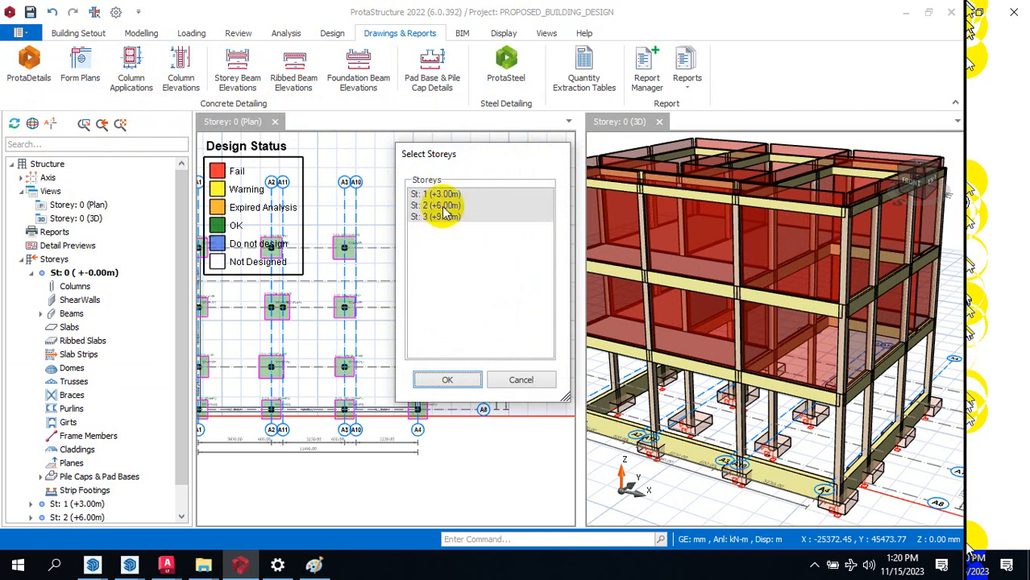
click(444, 254)
click(450, 194)
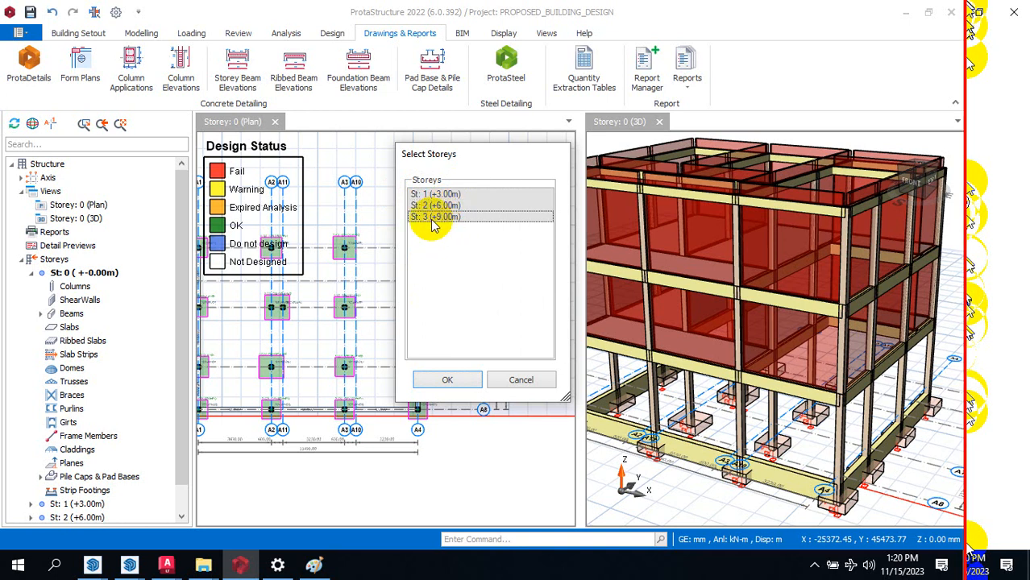
click(448, 382)
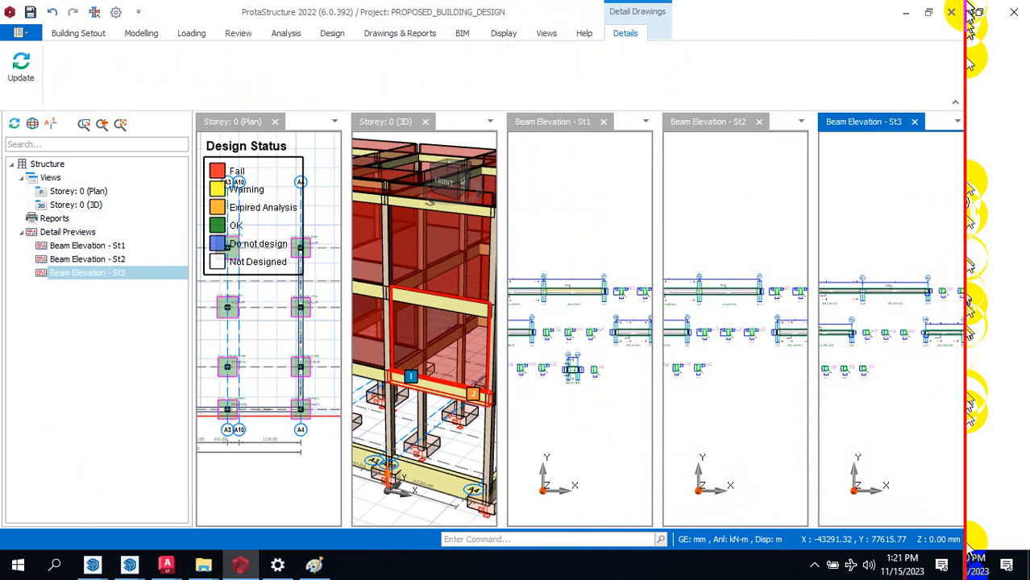
Step: Look over the storey 1 beam elevations and close the storey 3 and storey 2 previews
click(593, 242)
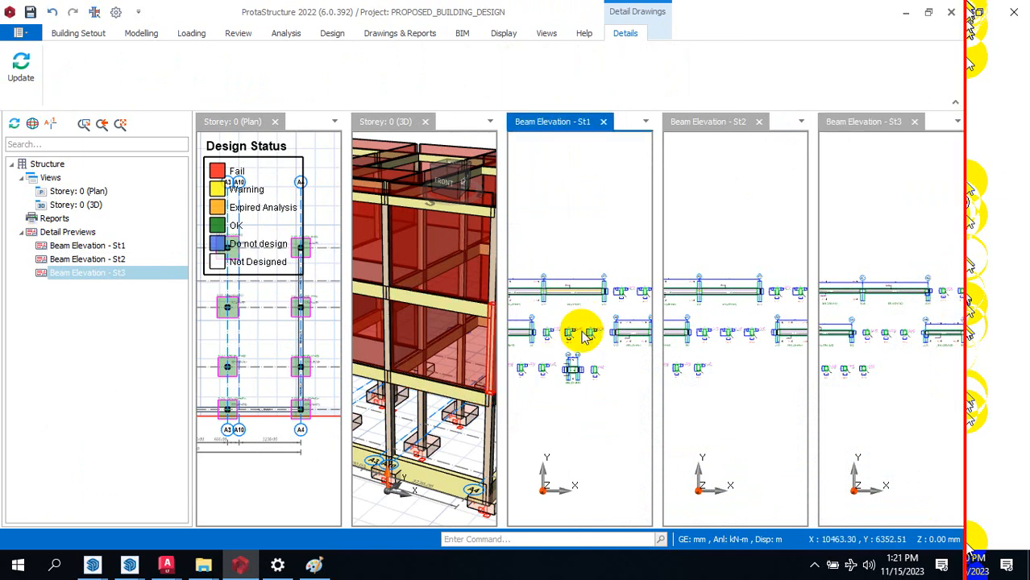
scroll(565, 290, up, 1)
scroll(556, 272, up, 2)
scroll(593, 286, down, 4)
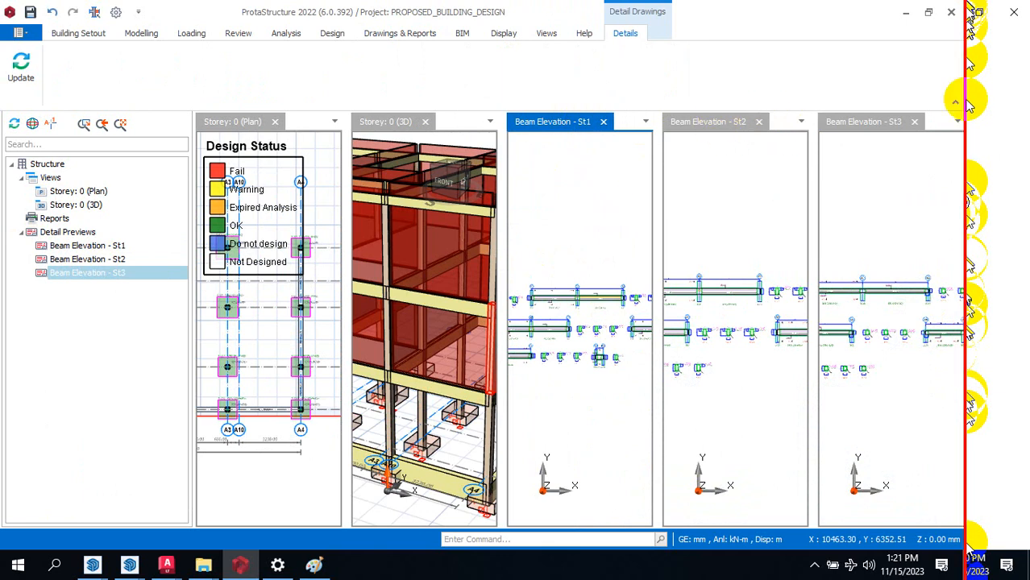
click(916, 124)
click(878, 123)
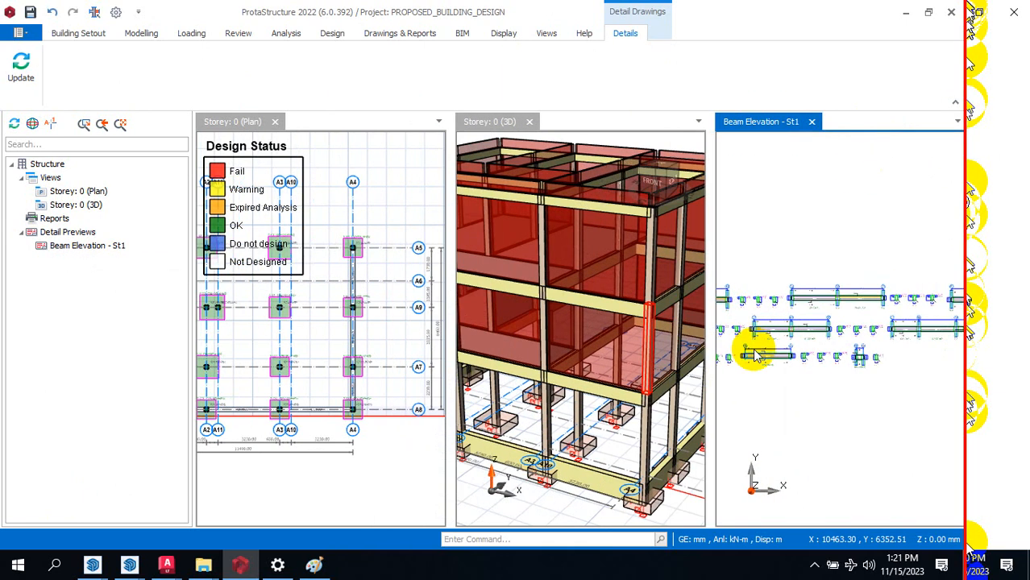
Step: Examine the beam elevations and cross-sections in the storey 1 preview, and close it
scroll(743, 299, up, 4)
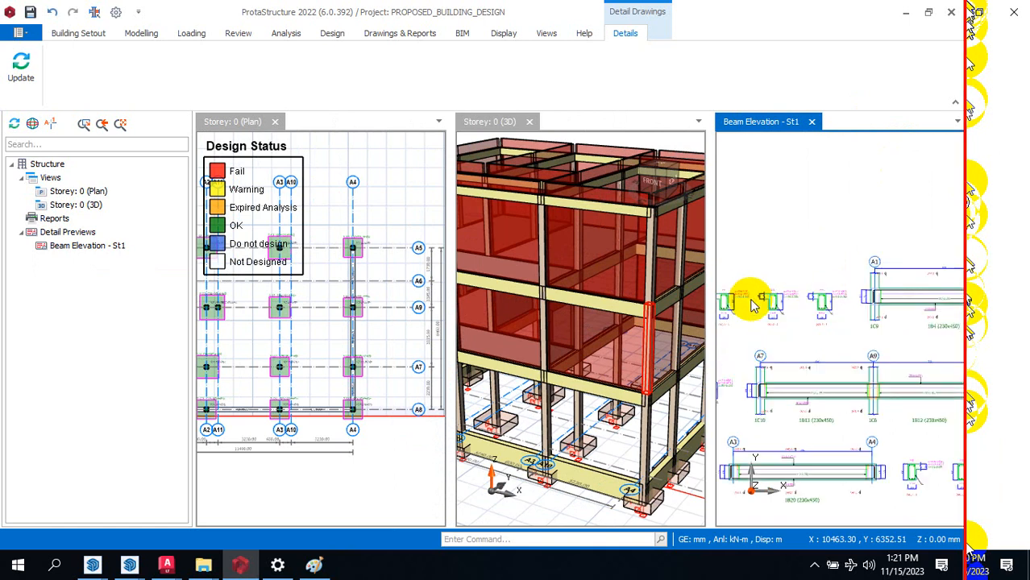
scroll(821, 303, up, 2)
scroll(912, 314, down, 6)
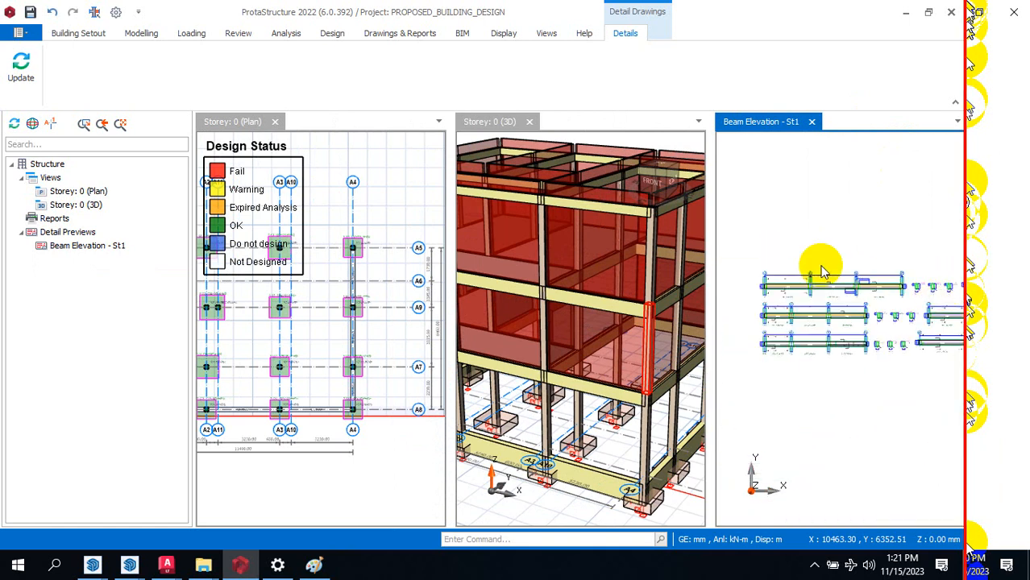
scroll(790, 272, up, 1)
scroll(766, 310, down, 4)
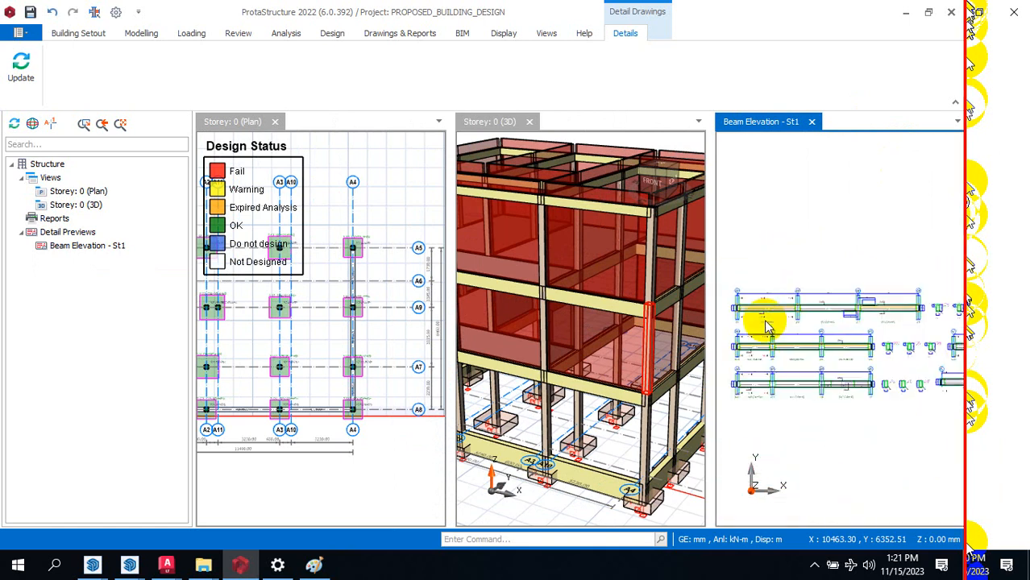
scroll(830, 363, down, 2)
scroll(874, 350, up, 4)
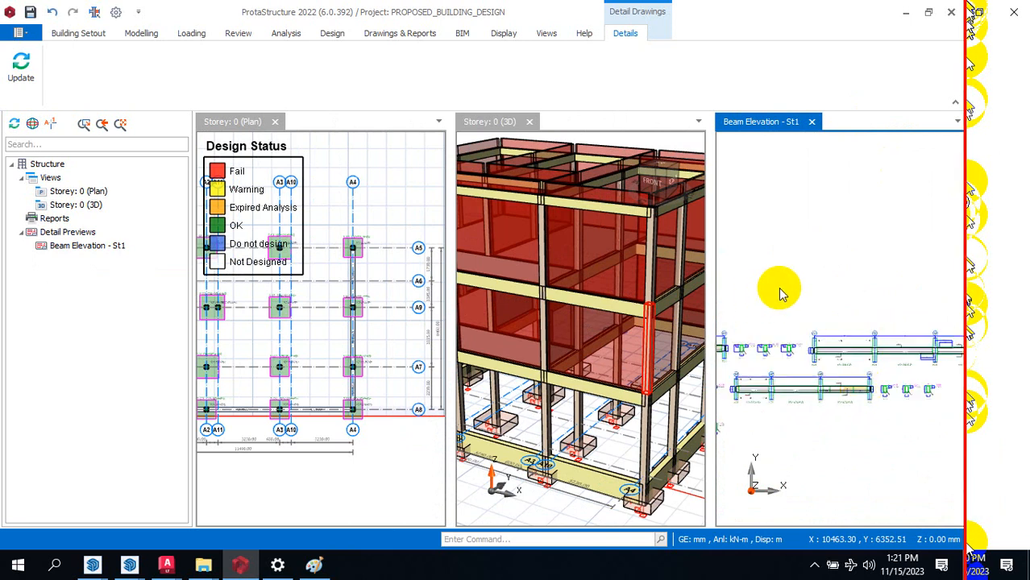
click(813, 123)
Step: Generate the storey 0 pad footing detail preview and inspect the dimensions and reinforcement of the individual footings
click(400, 33)
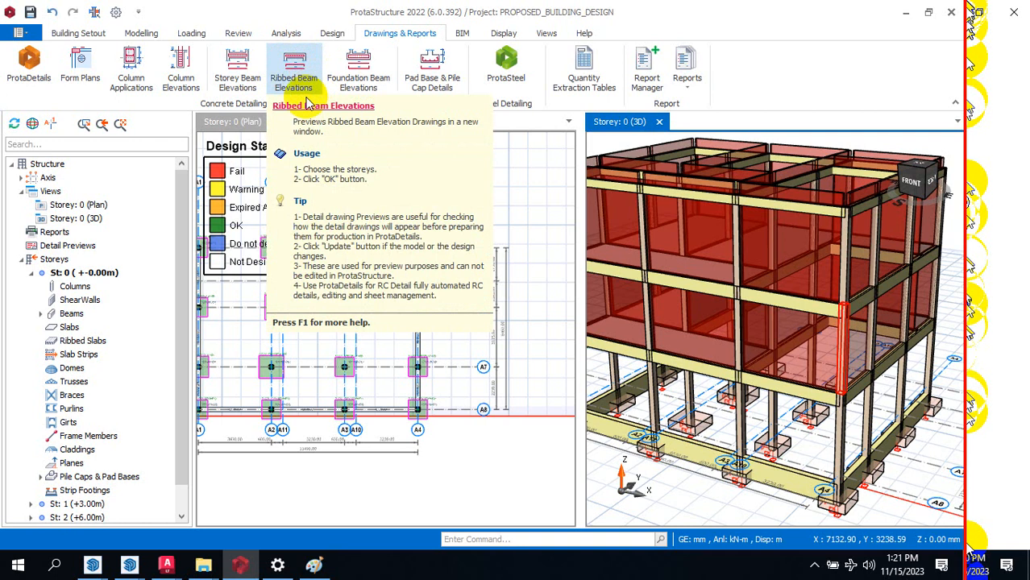
click(446, 86)
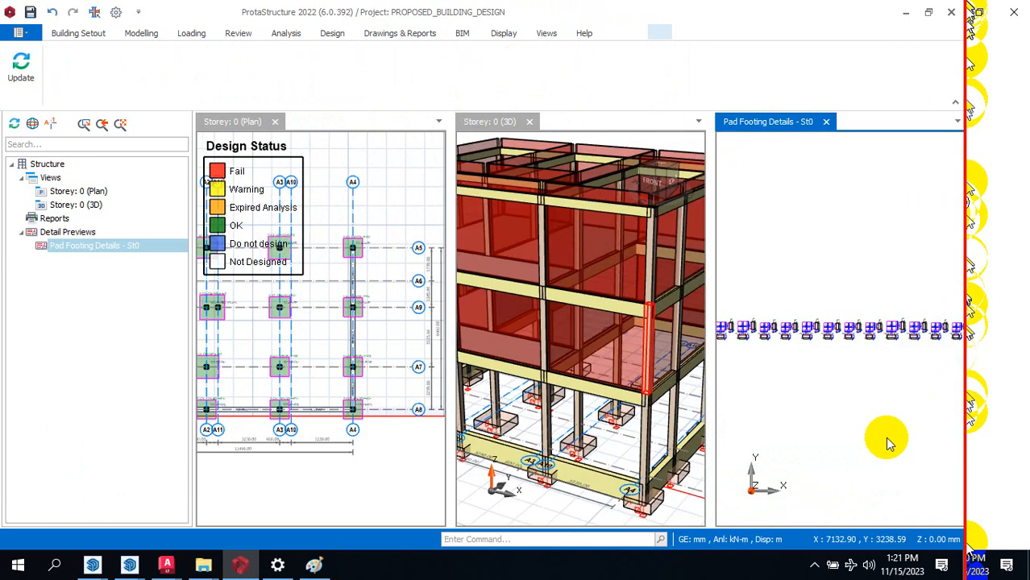
scroll(760, 328, up, 4)
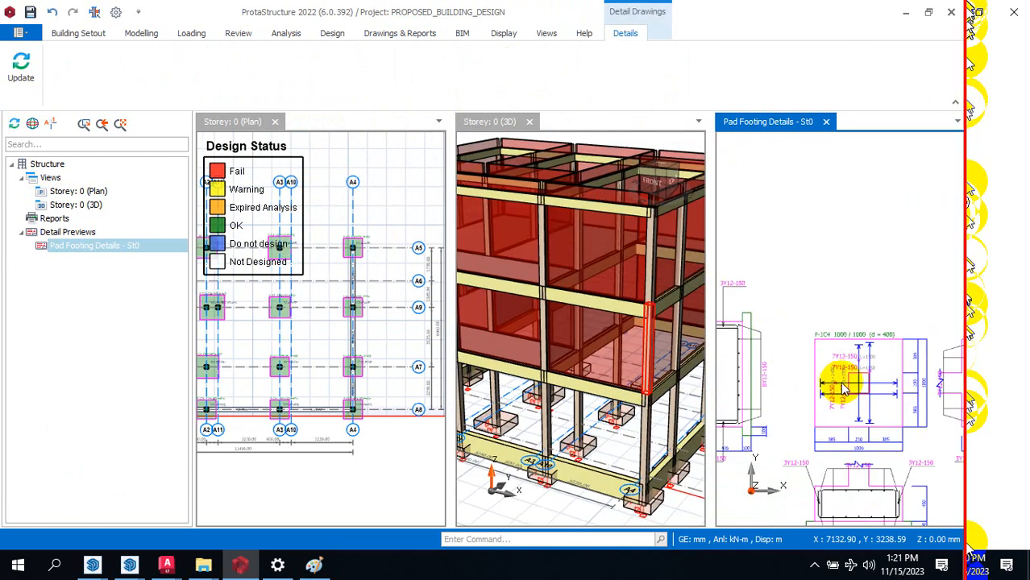
scroll(913, 328, down, 8)
scroll(831, 325, up, 2)
scroll(731, 350, up, 5)
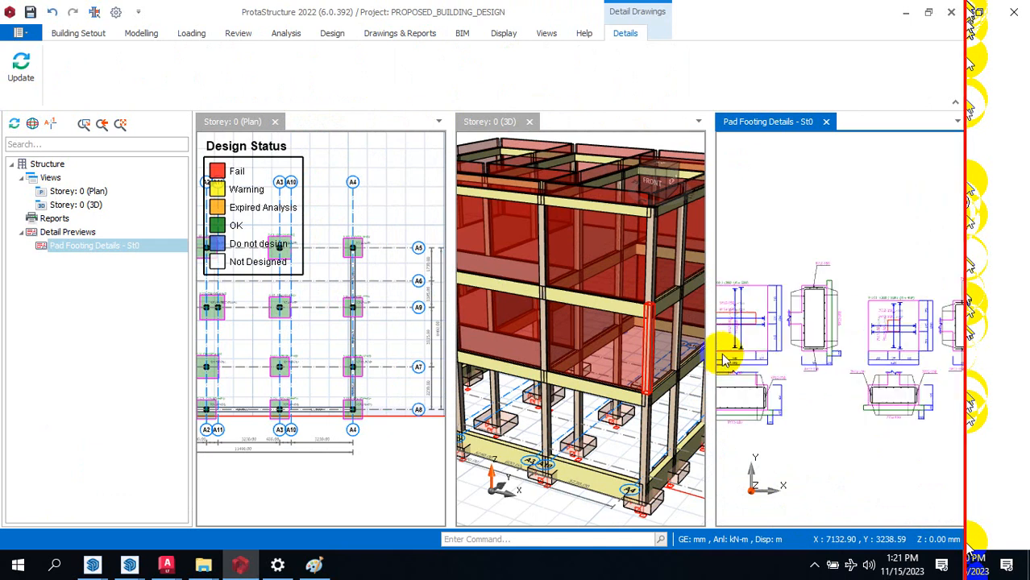
scroll(830, 278, down, 3)
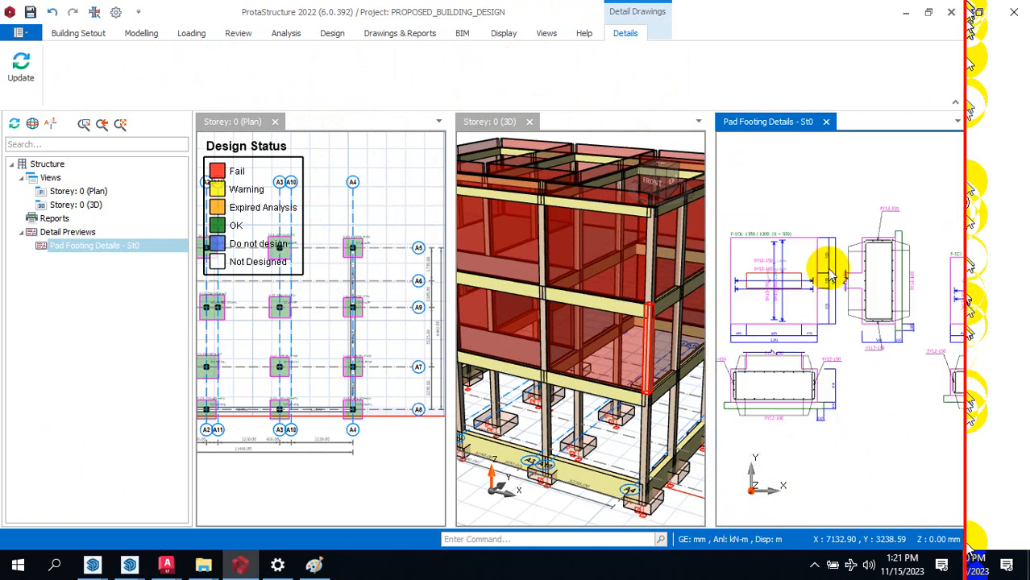
scroll(897, 272, up, 3)
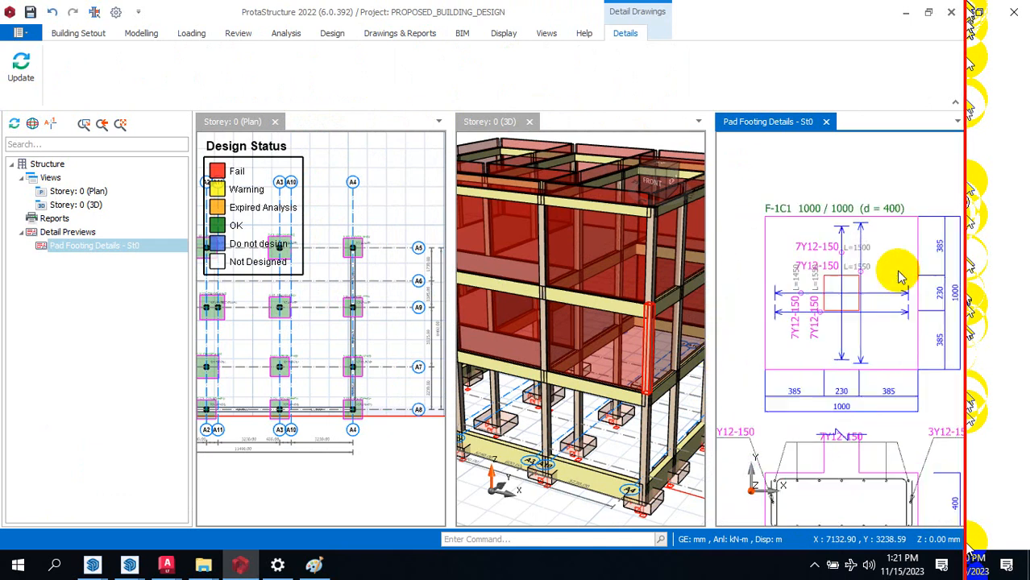
Step: Examine the dimensions and reinforcement of the individual footings in the storey 0 pad footing preview, and close it
scroll(831, 279, up, 2)
scroll(815, 291, down, 3)
scroll(950, 293, up, 4)
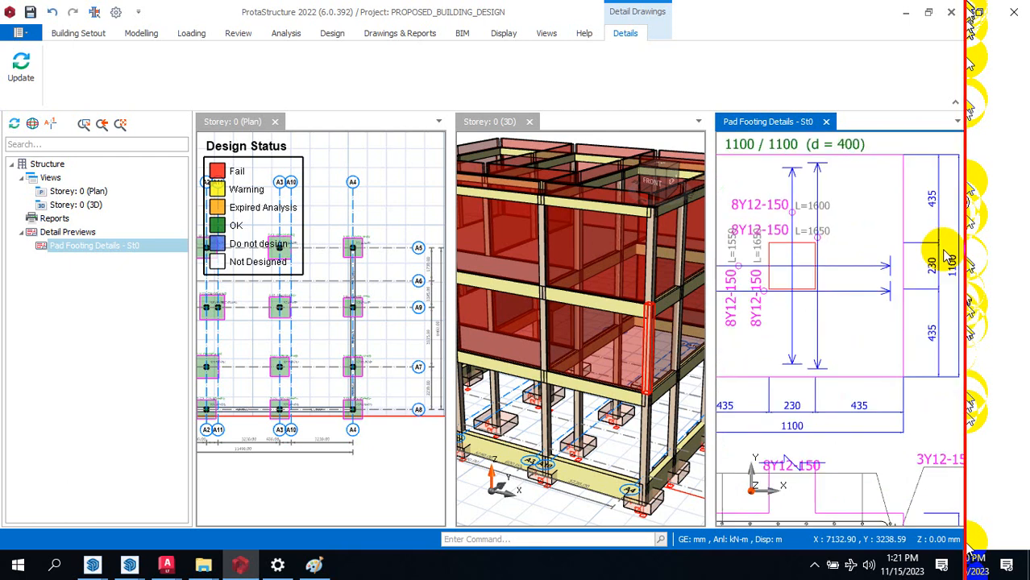
scroll(793, 307, down, 3)
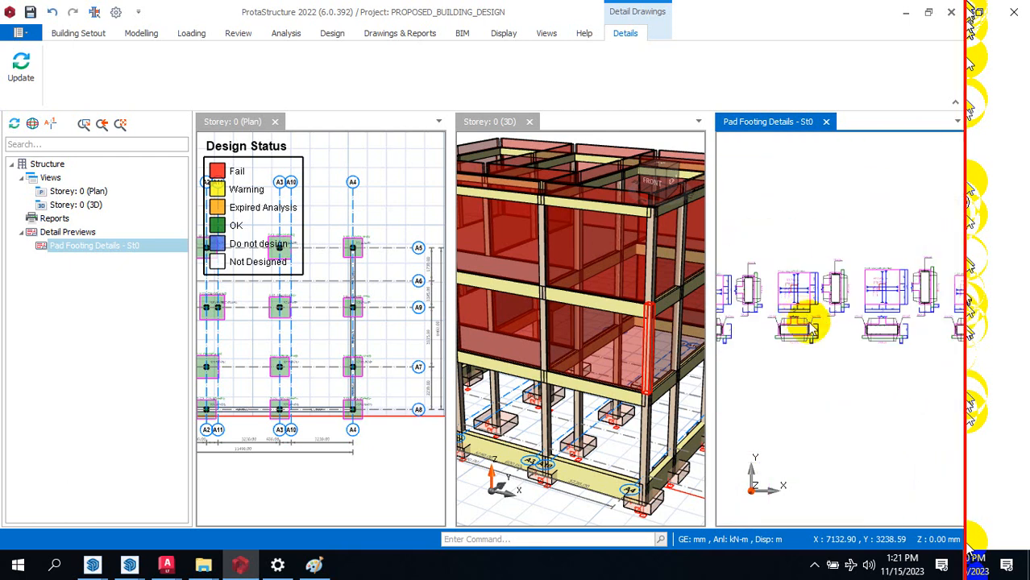
scroll(892, 290, up, 4)
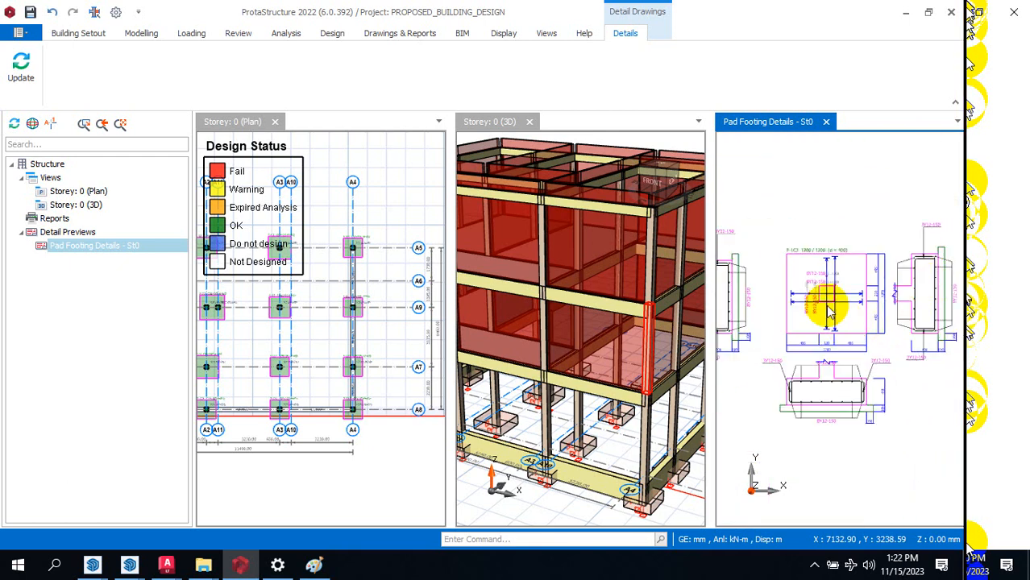
scroll(878, 310, down, 3)
scroll(890, 313, up, 2)
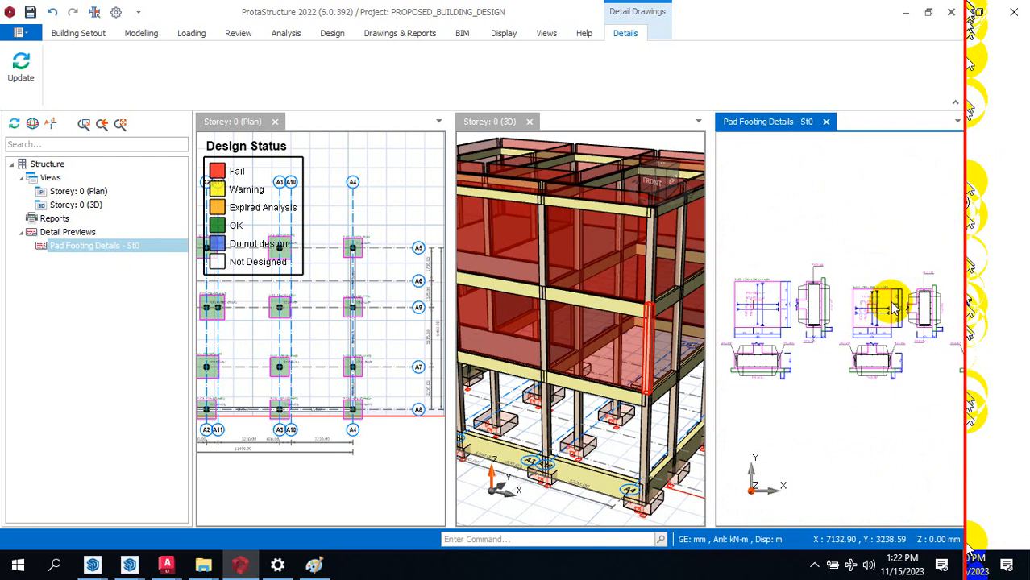
scroll(883, 321, down, 3)
scroll(911, 322, up, 4)
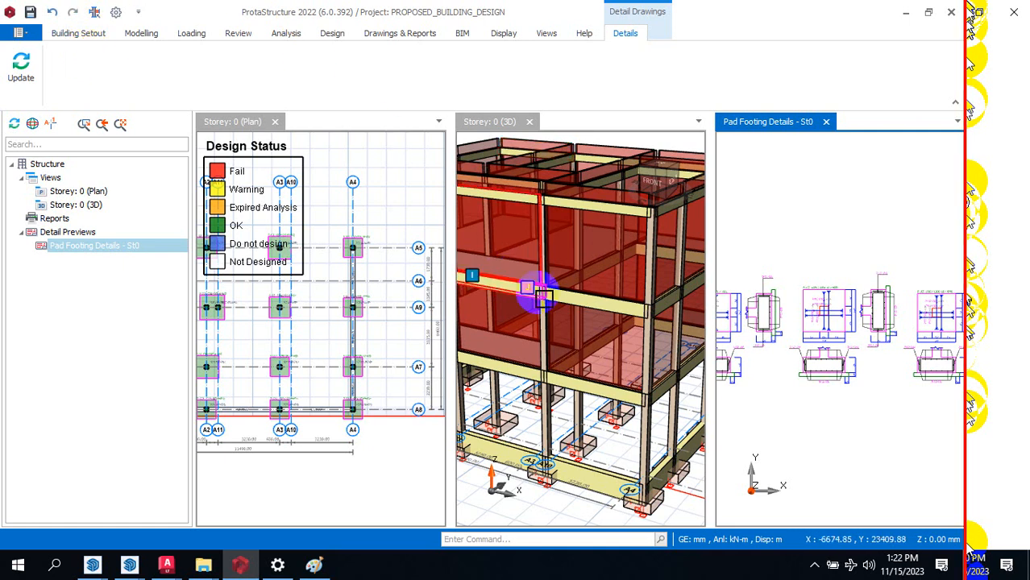
click(141, 33)
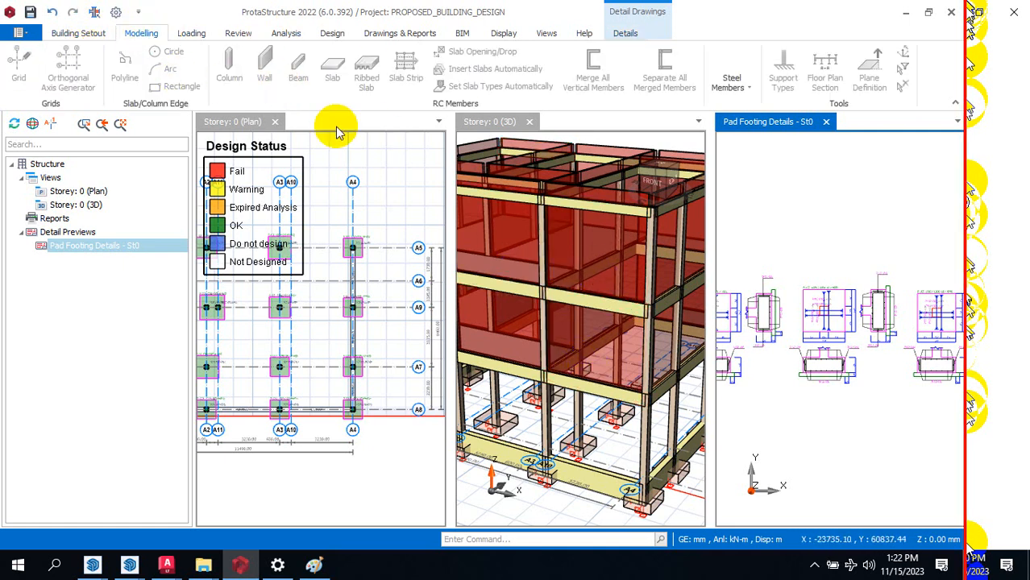
click(825, 121)
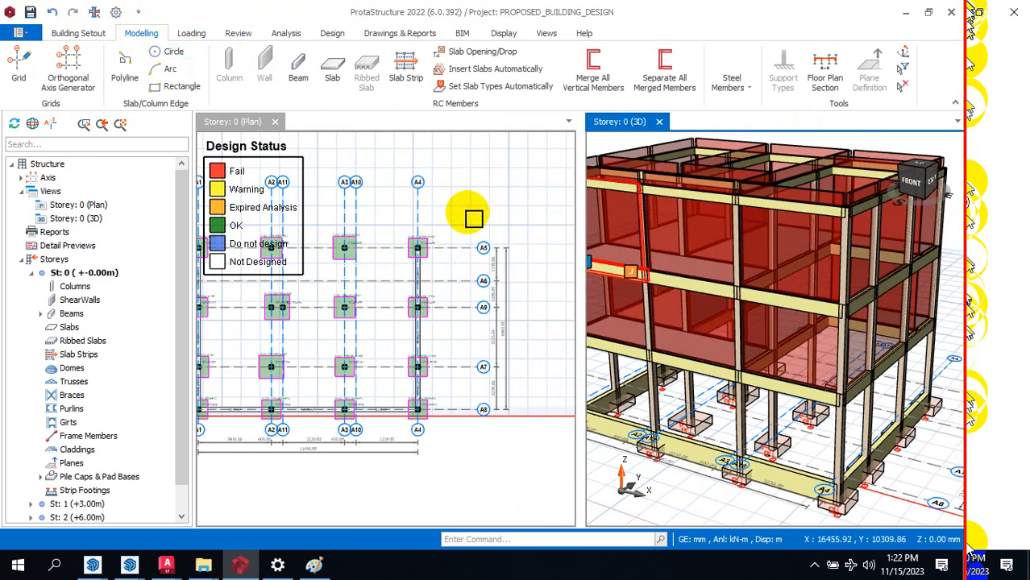
Step: Inspect combined footing F-1C6 beneath columns 1C6 and 1C12 in the storey 0 plan, including column 1C6's properties
scroll(409, 314, down, 3)
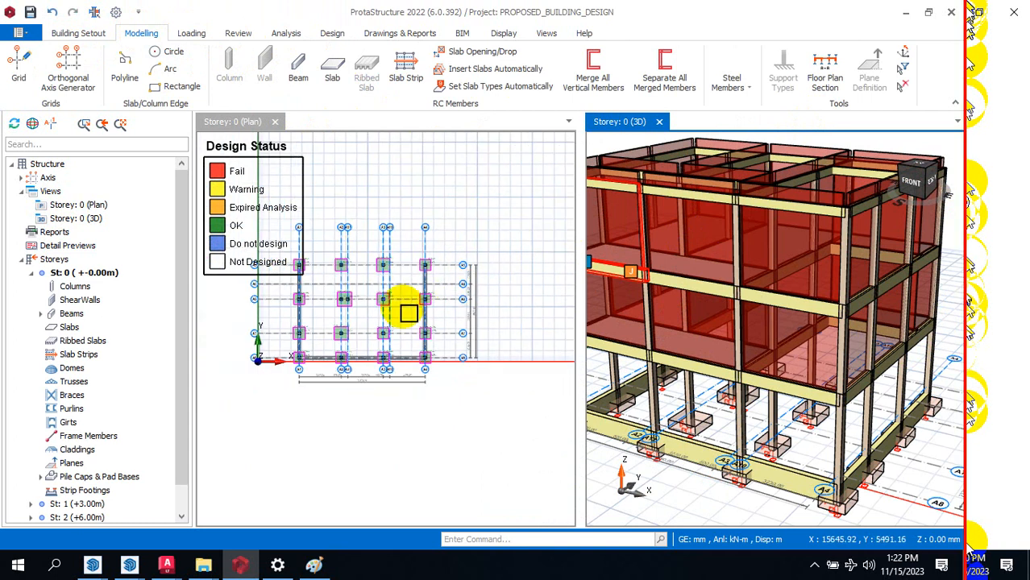
scroll(409, 313, up, 10)
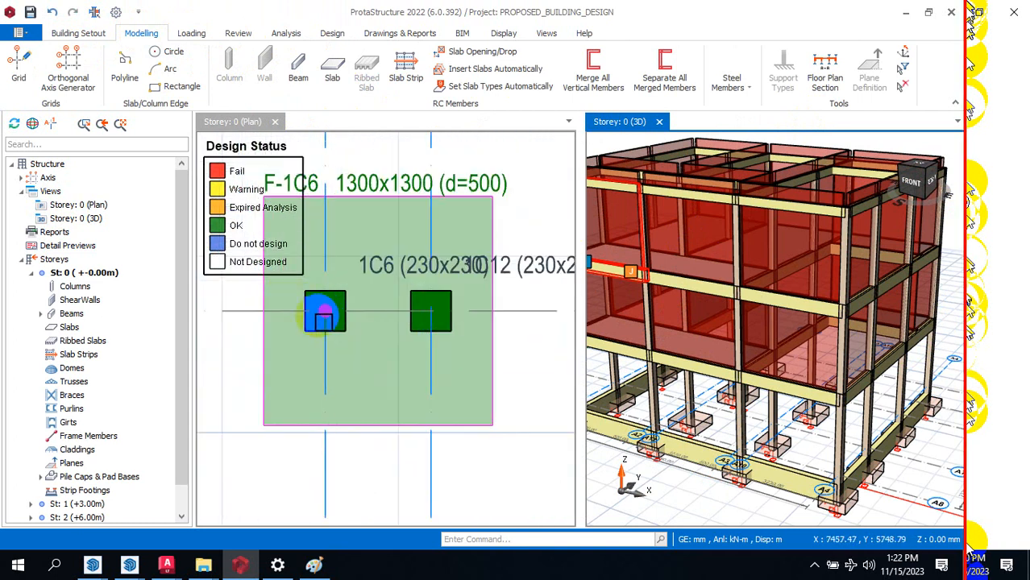
click(330, 316)
key(Escape)
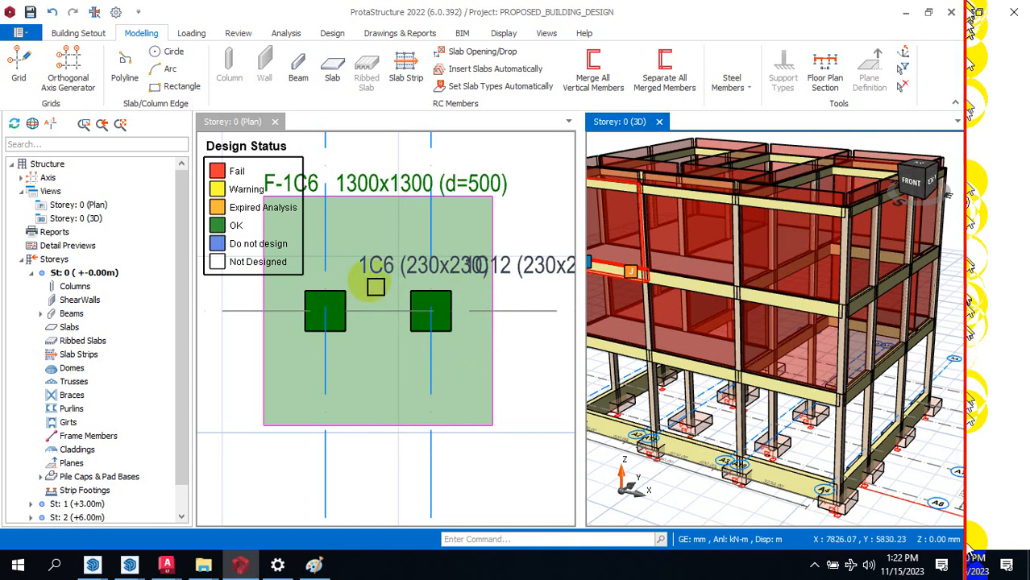
mouse_move(389, 275)
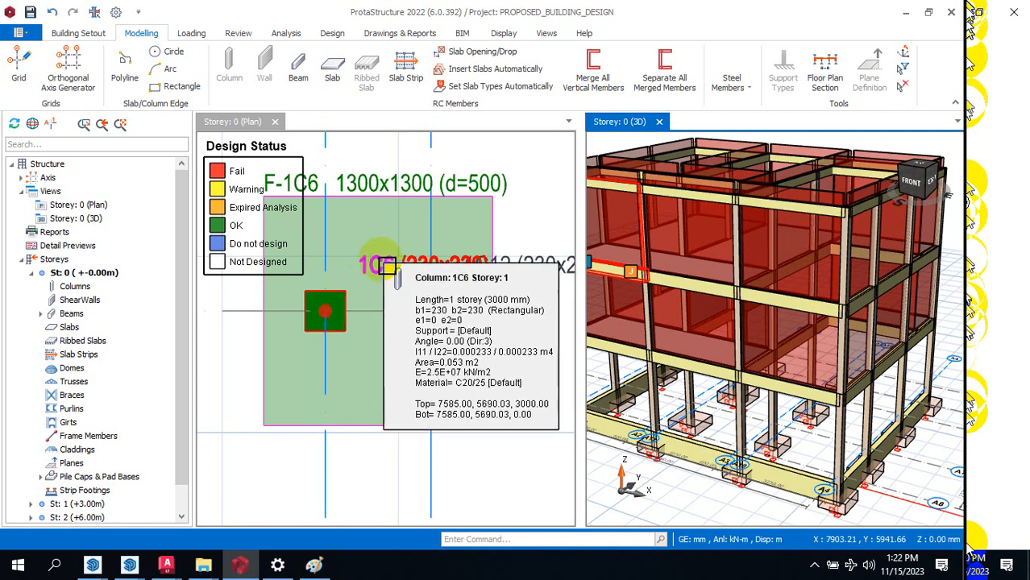
scroll(391, 276, down, 2)
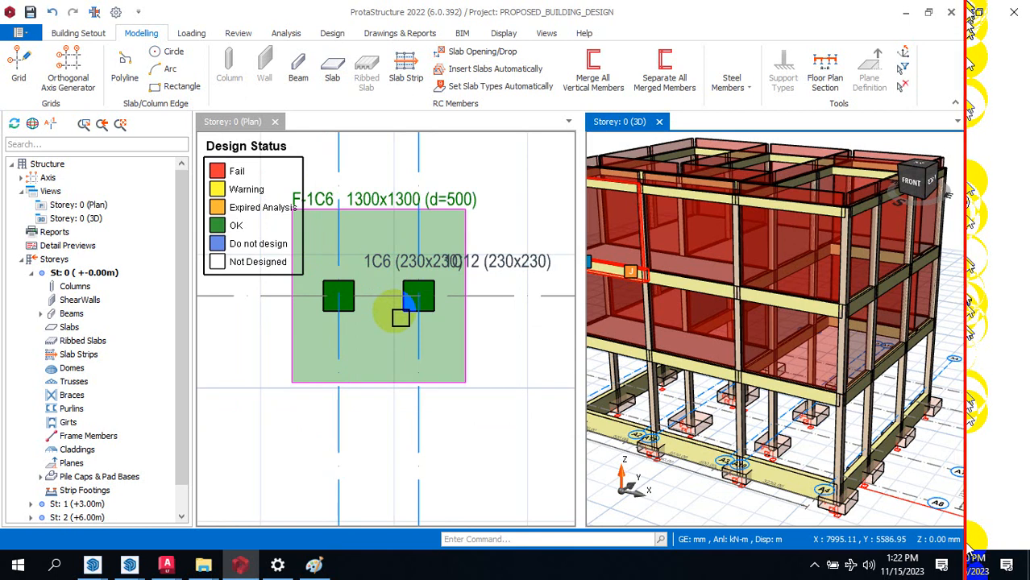
scroll(367, 254, down, 3)
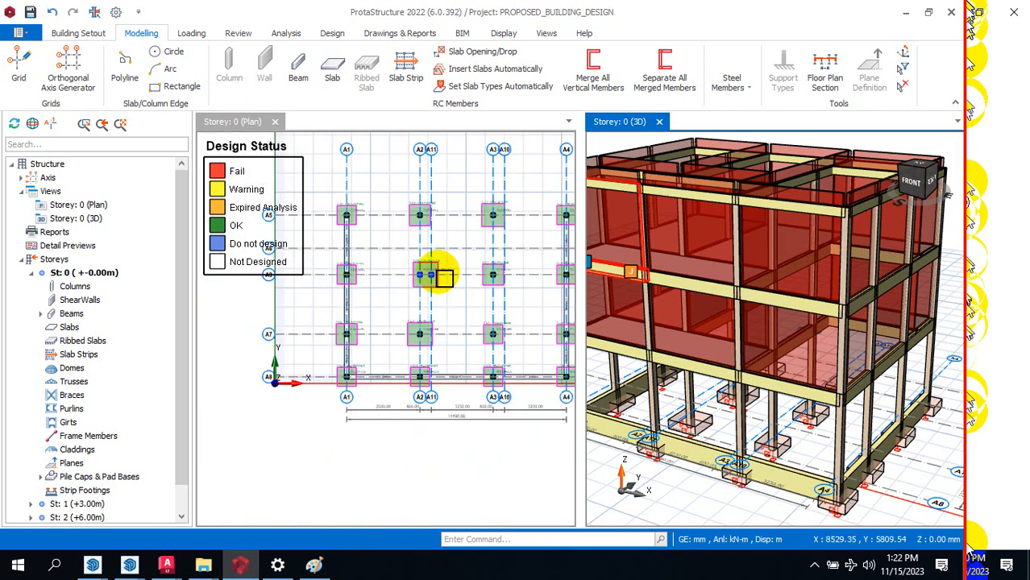
scroll(369, 319, down, 1)
scroll(390, 317, up, 1)
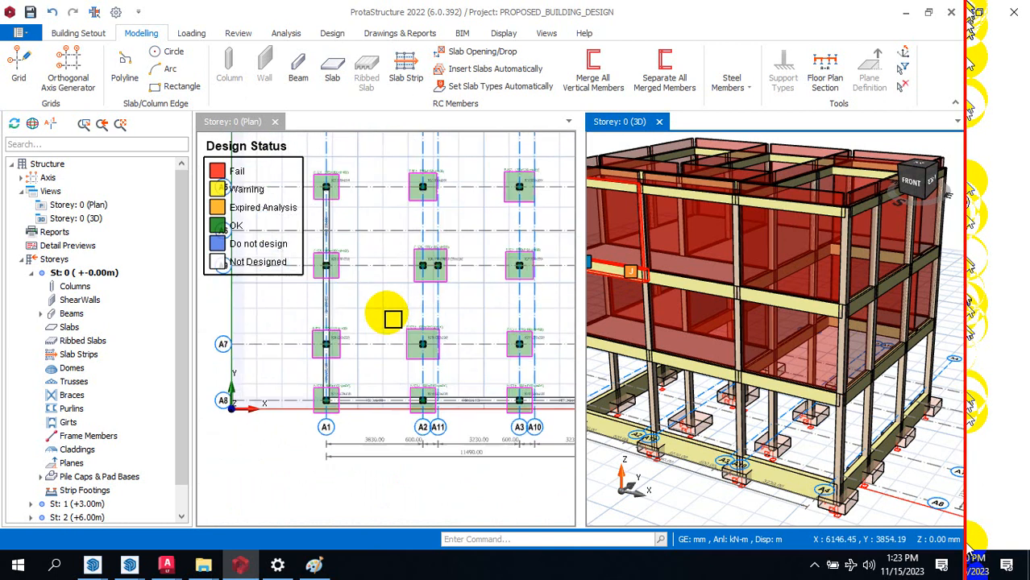
Step: Generate the Pad Base & Pile Cap Design report for footing F-1C1 only
click(417, 32)
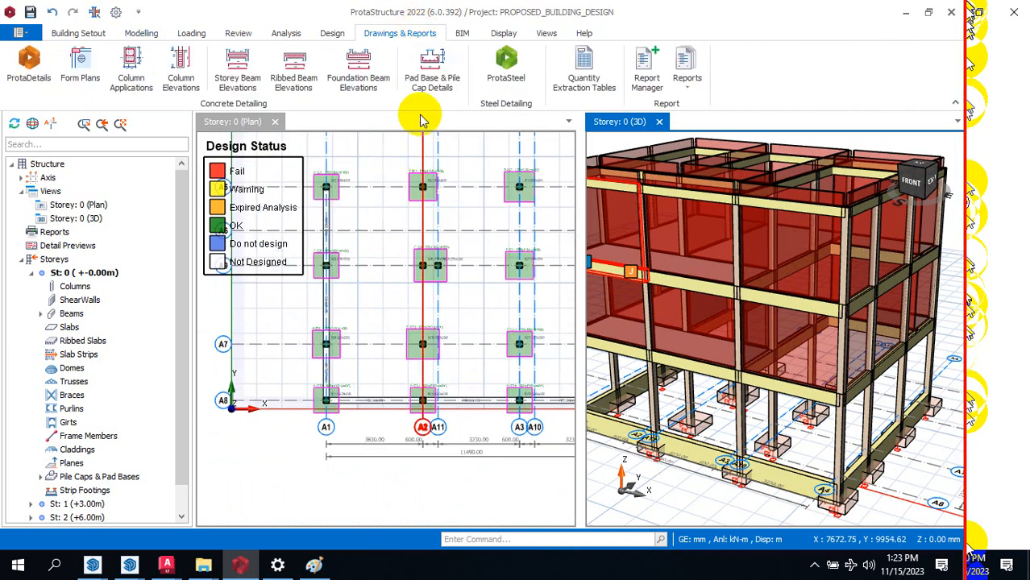
click(688, 81)
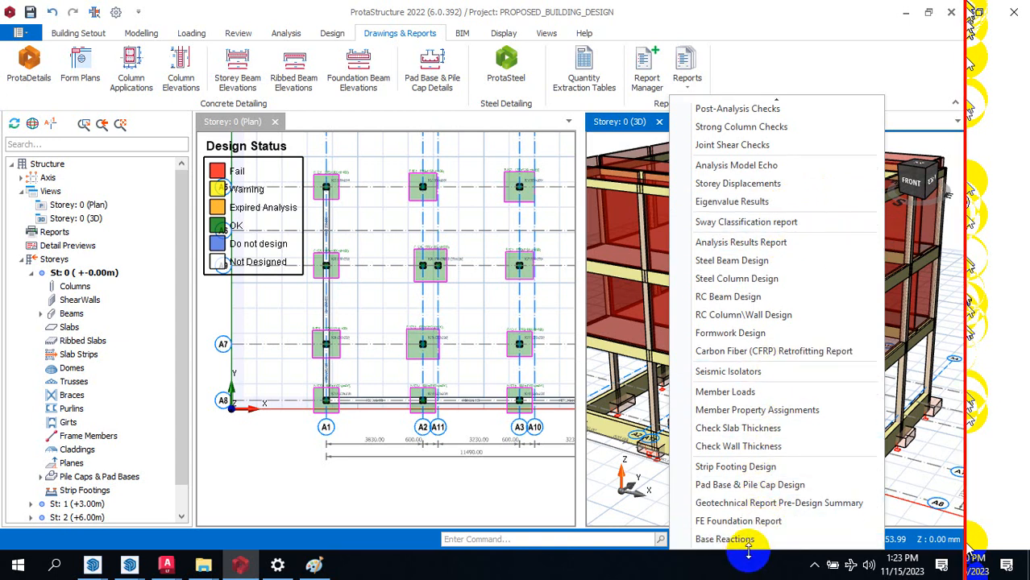
click(746, 485)
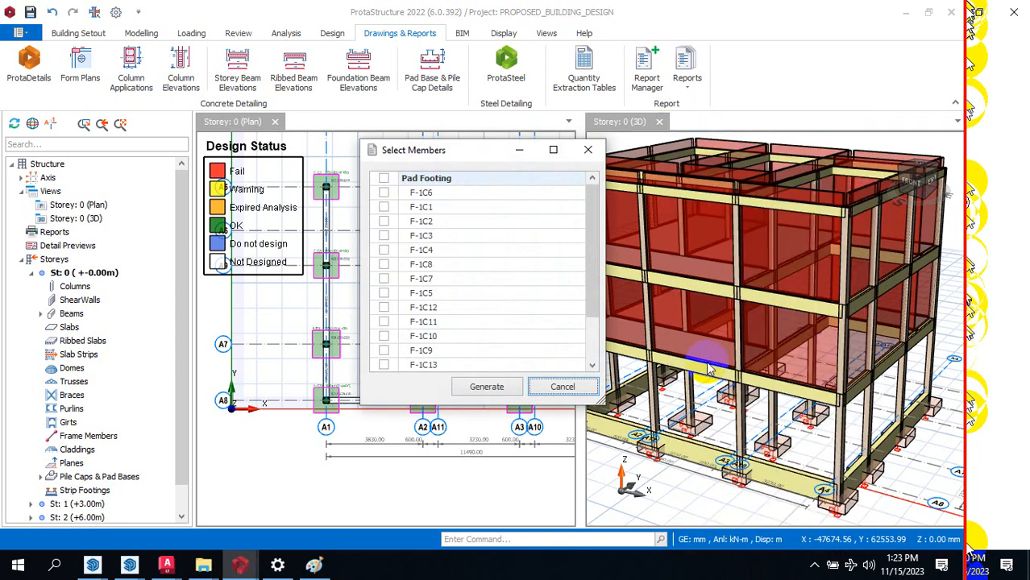
click(384, 193)
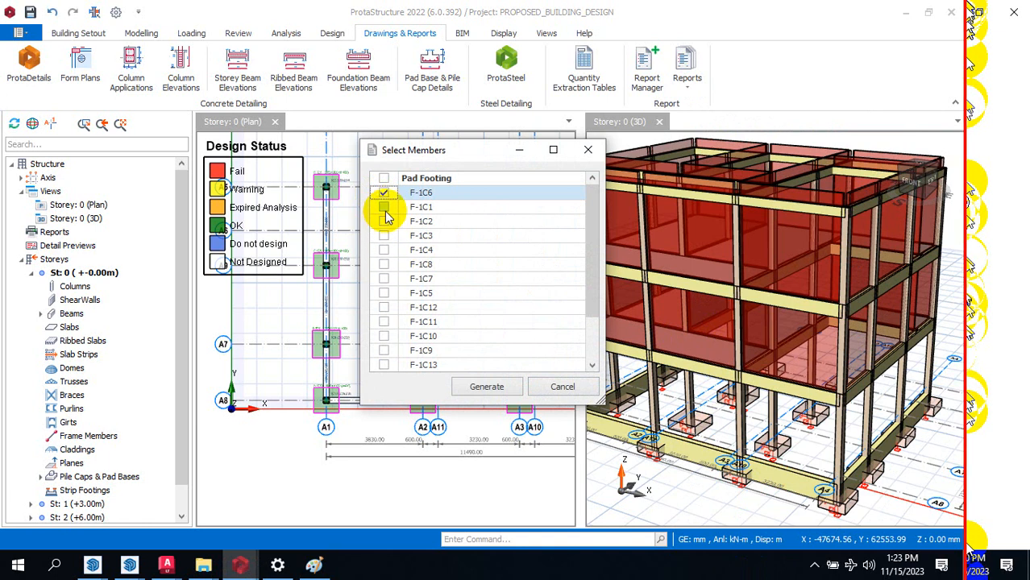
click(385, 208)
click(384, 193)
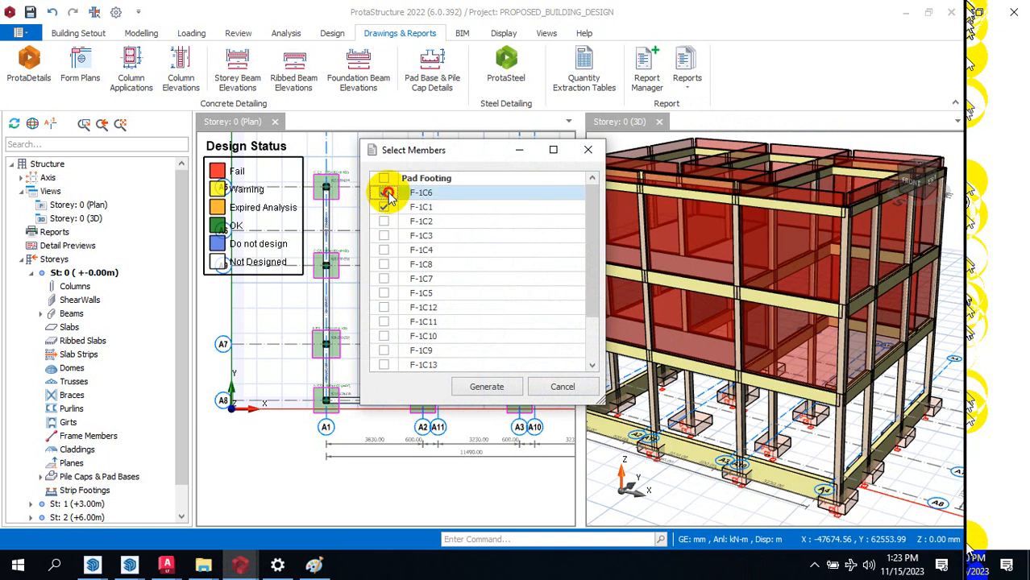
click(500, 390)
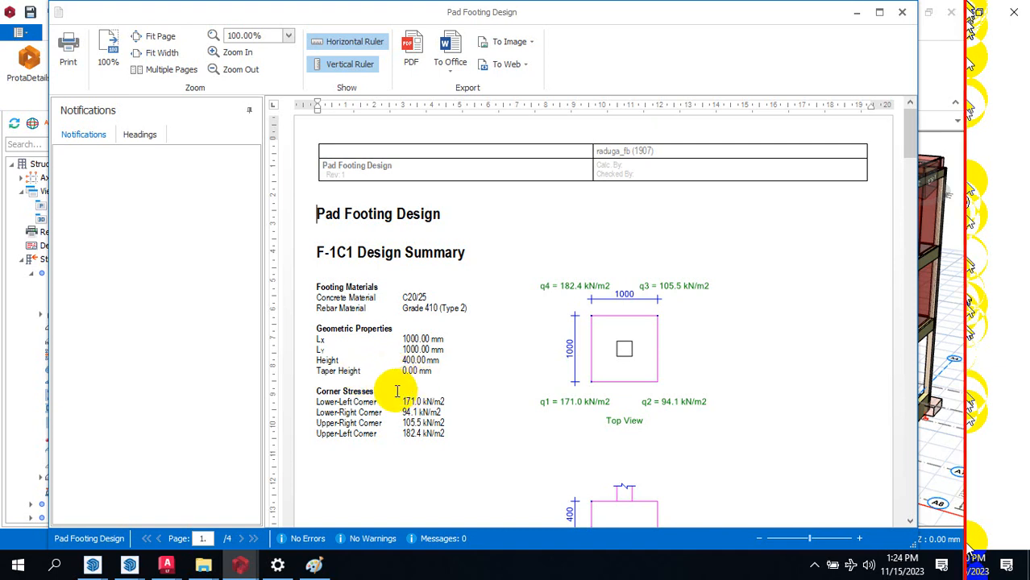
Step: Review the F-1C1 design summary, soil stress, eccentricity and punching checks in the report, and close it
scroll(401, 395, down, 5)
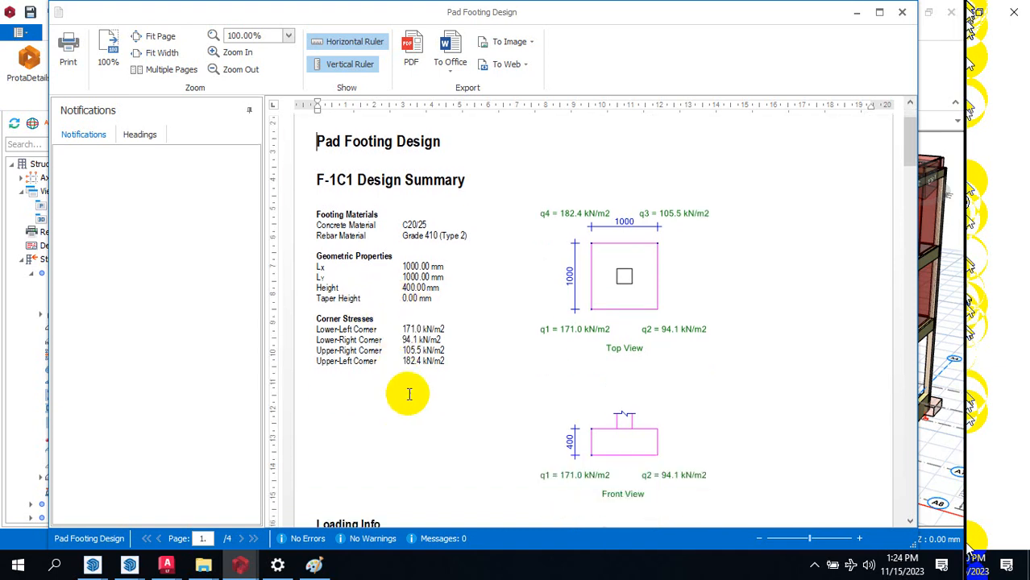
scroll(416, 386, down, 20)
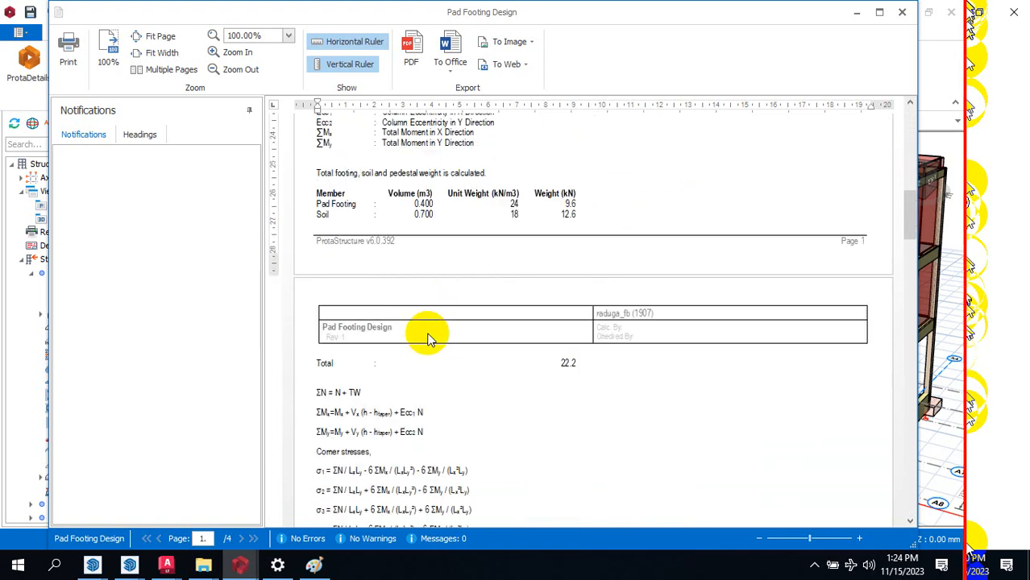
scroll(418, 328, down, 6)
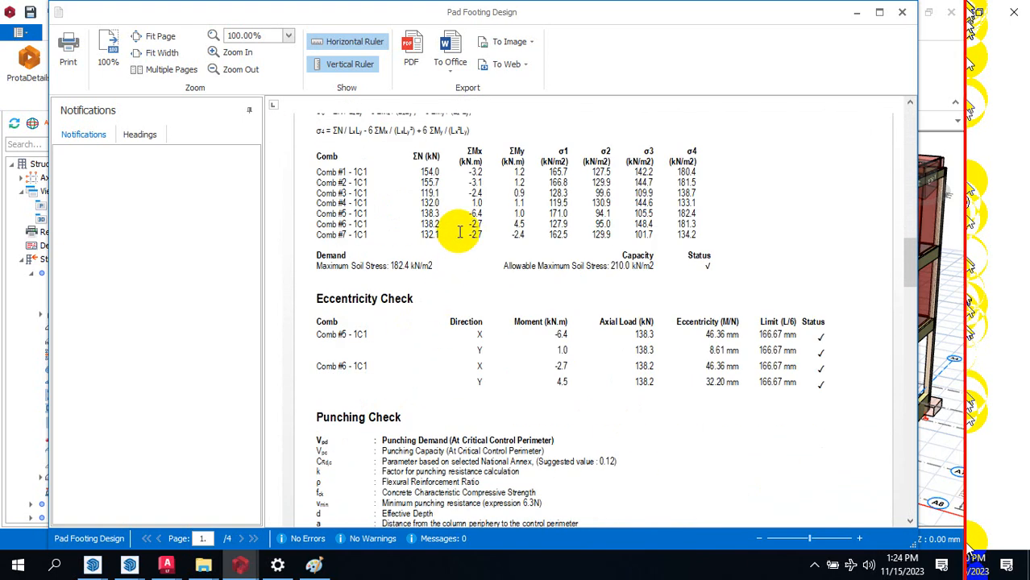
scroll(461, 233, up, 11)
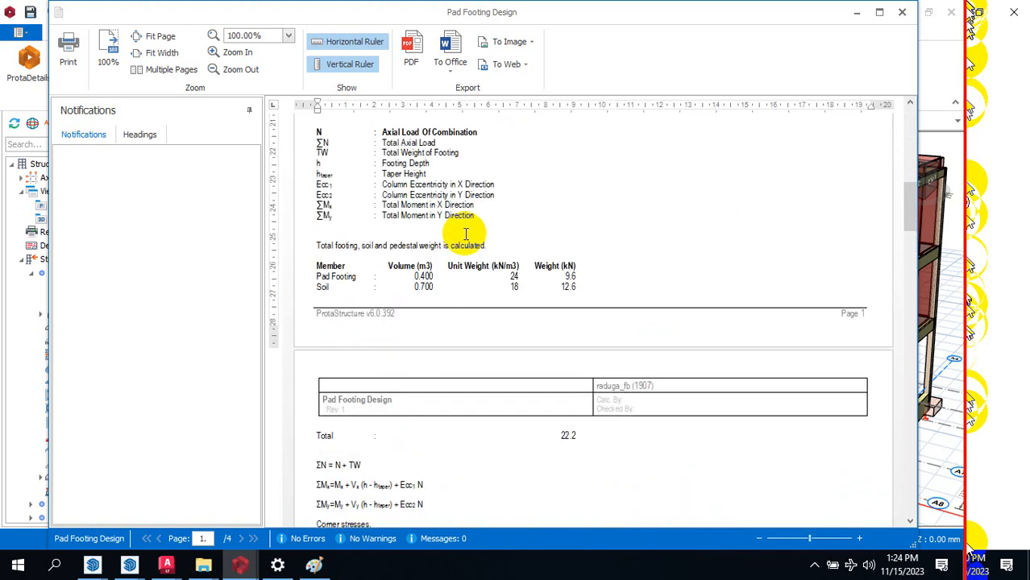
scroll(467, 201, up, 16)
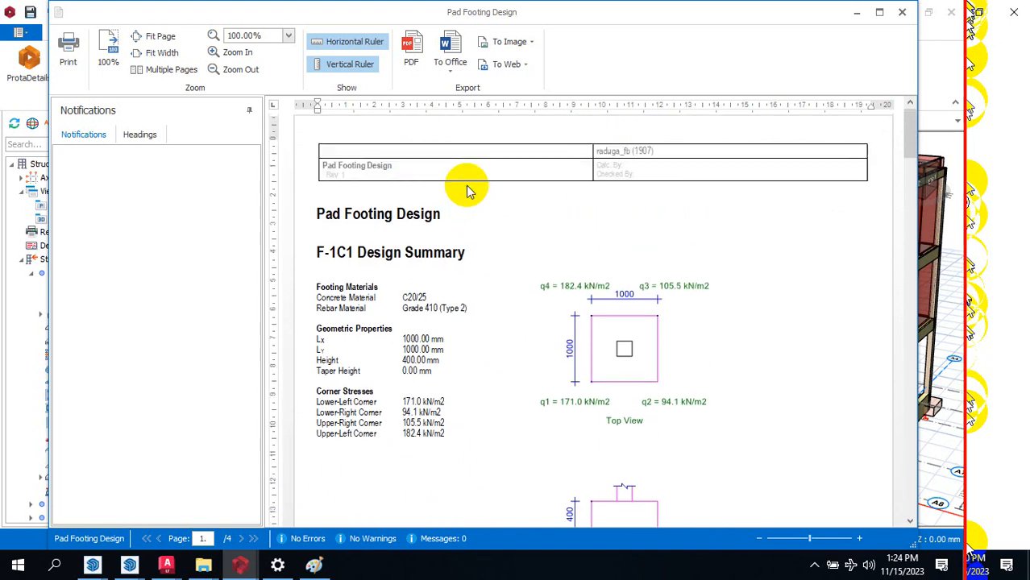
click(902, 13)
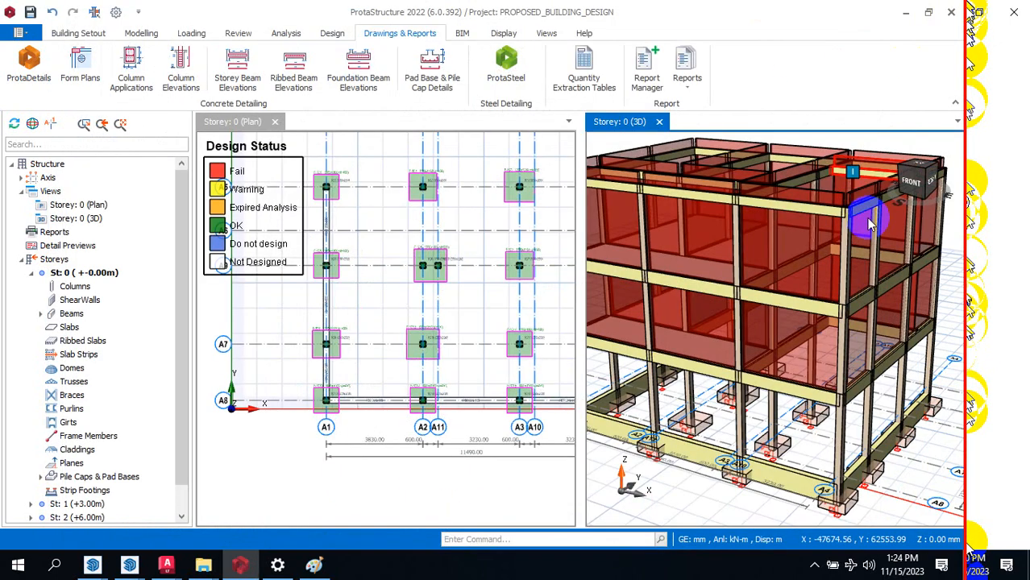
click(685, 73)
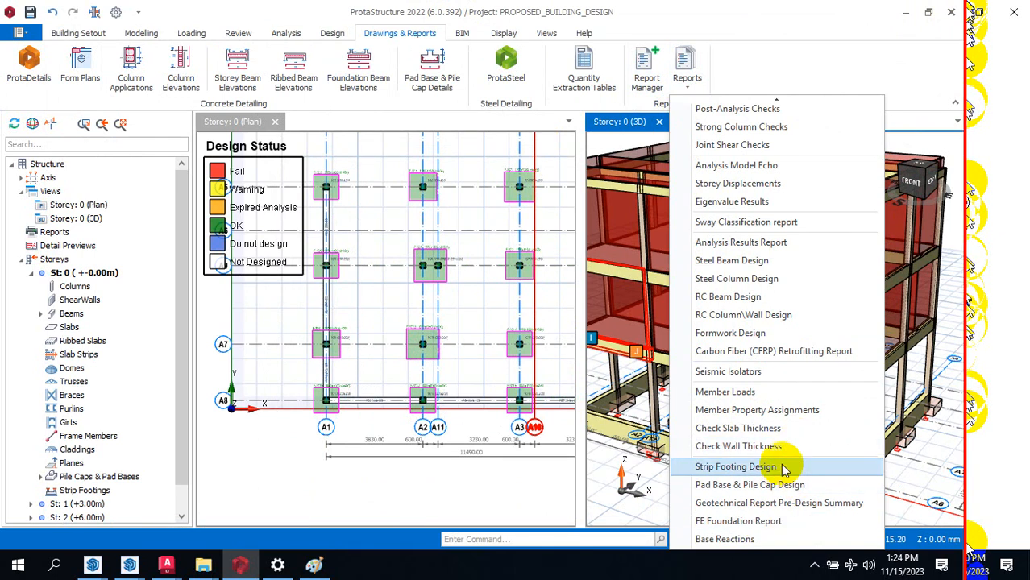
click(784, 466)
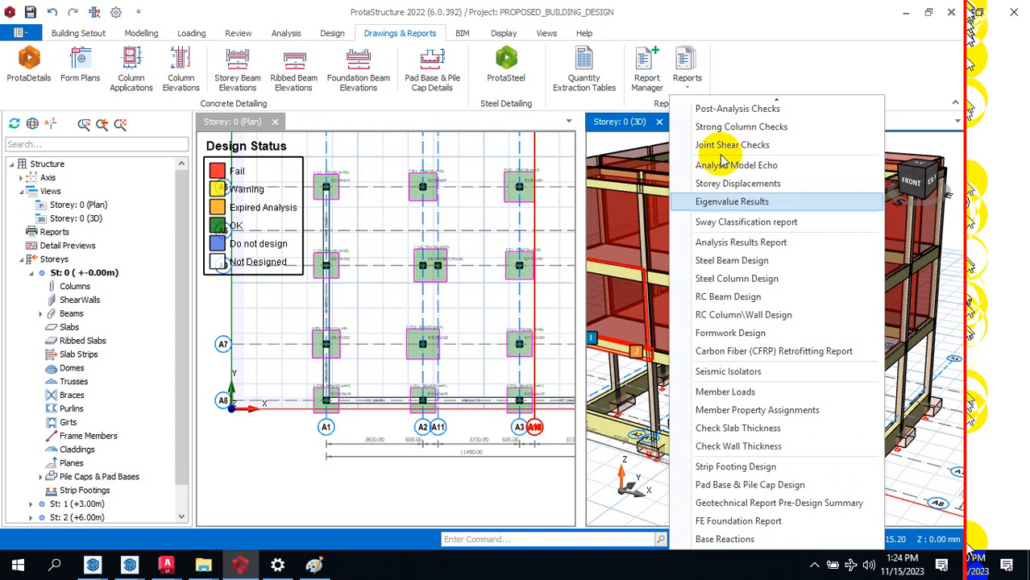
click(758, 69)
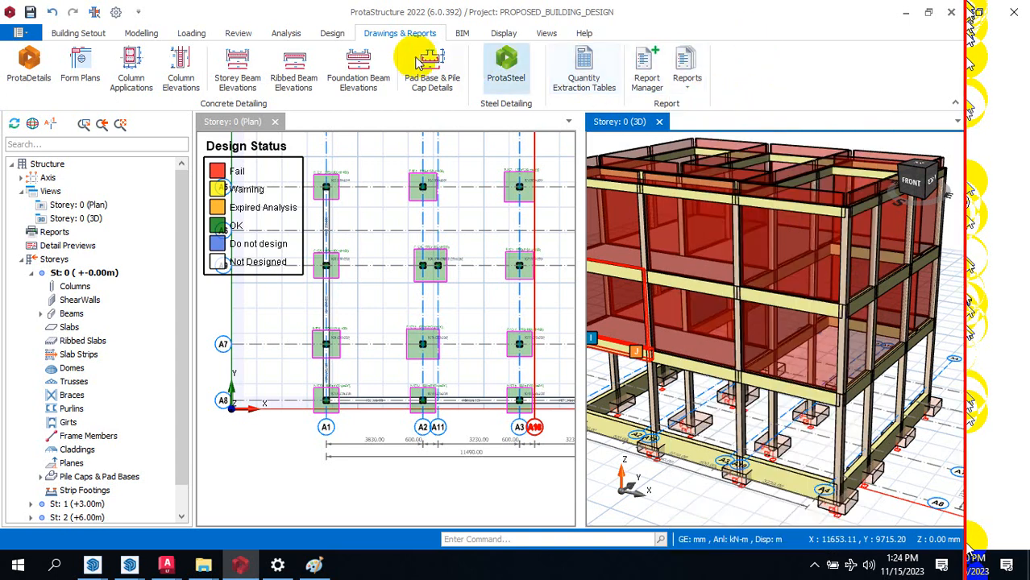
Step: Set the slab strip analysis source to Building Analysis Model for all slab strips in the storey
click(286, 33)
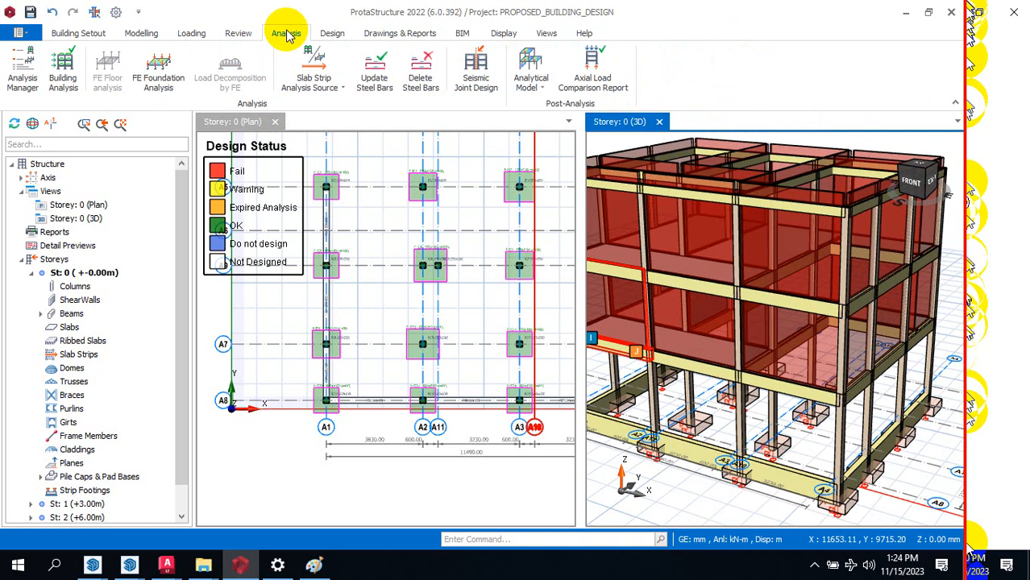
click(315, 85)
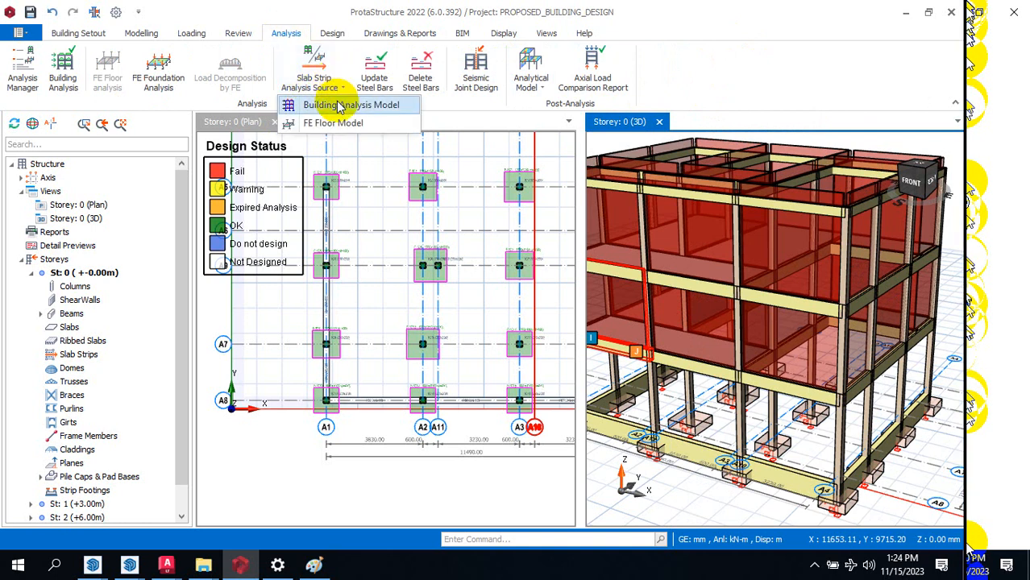
click(341, 107)
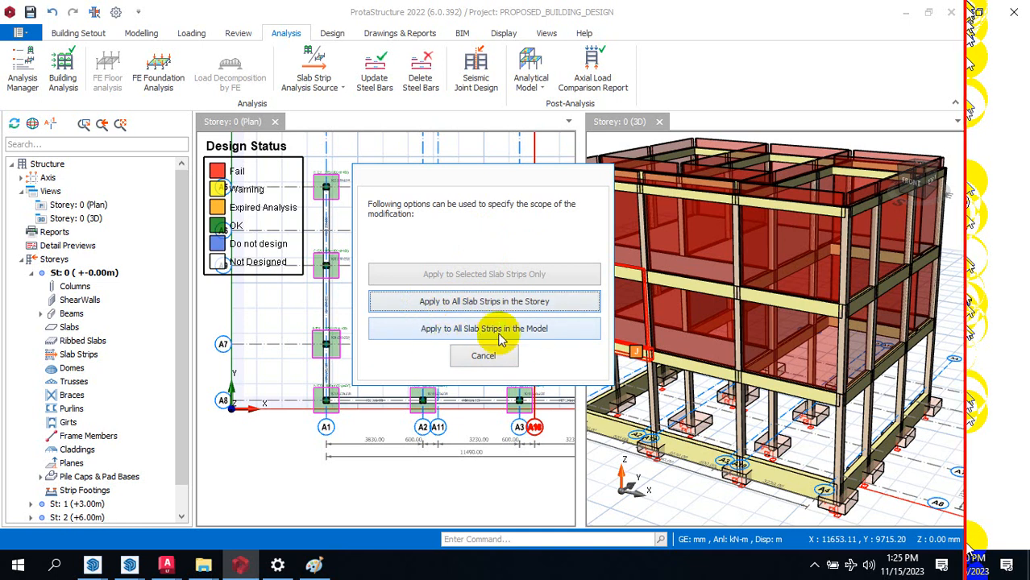
click(457, 306)
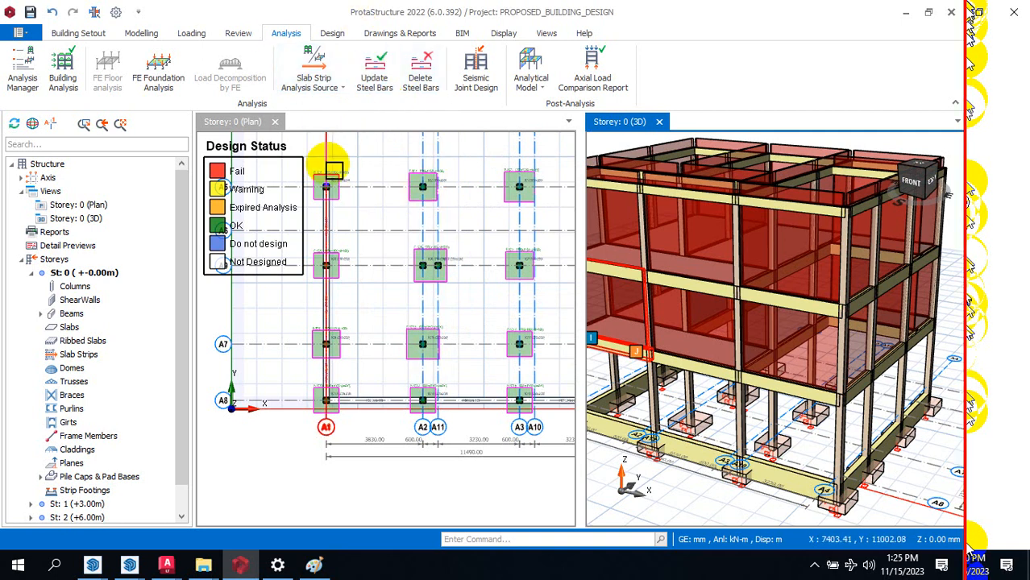
Step: Look through the list of available analysis and design reports, from pre-analysis checks to base reactions, without generating one
mouse_move(371, 194)
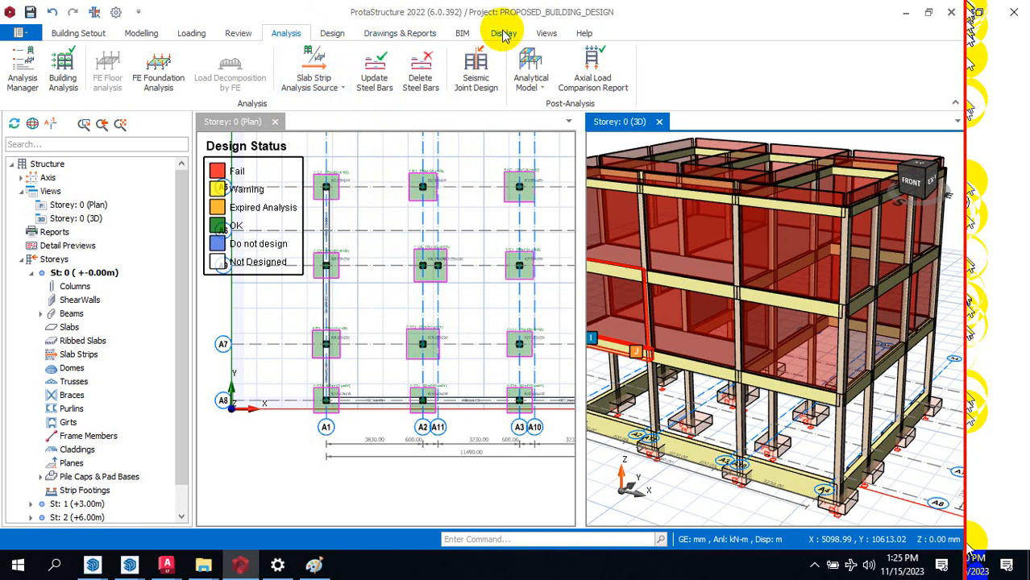
click(417, 33)
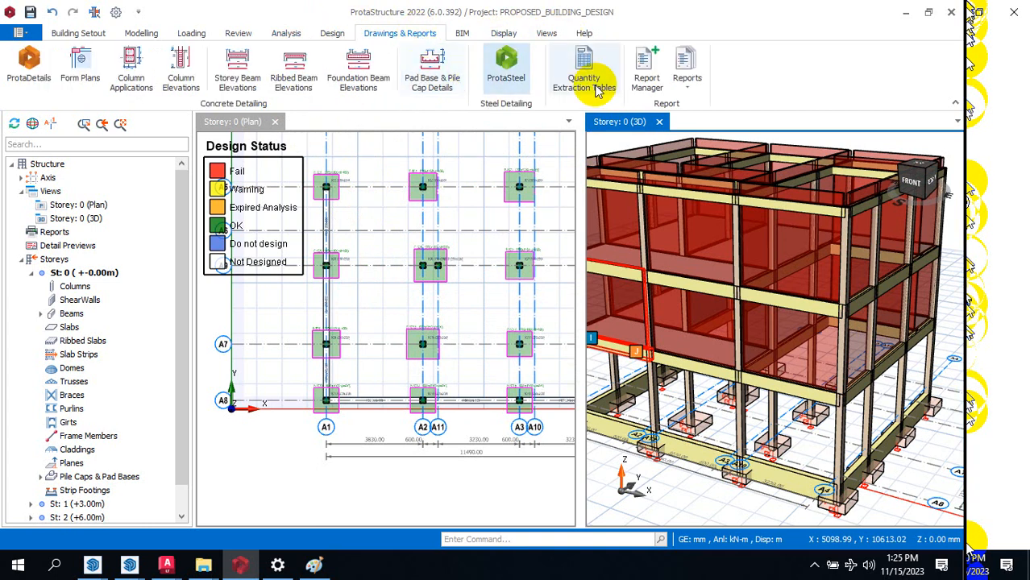
click(687, 77)
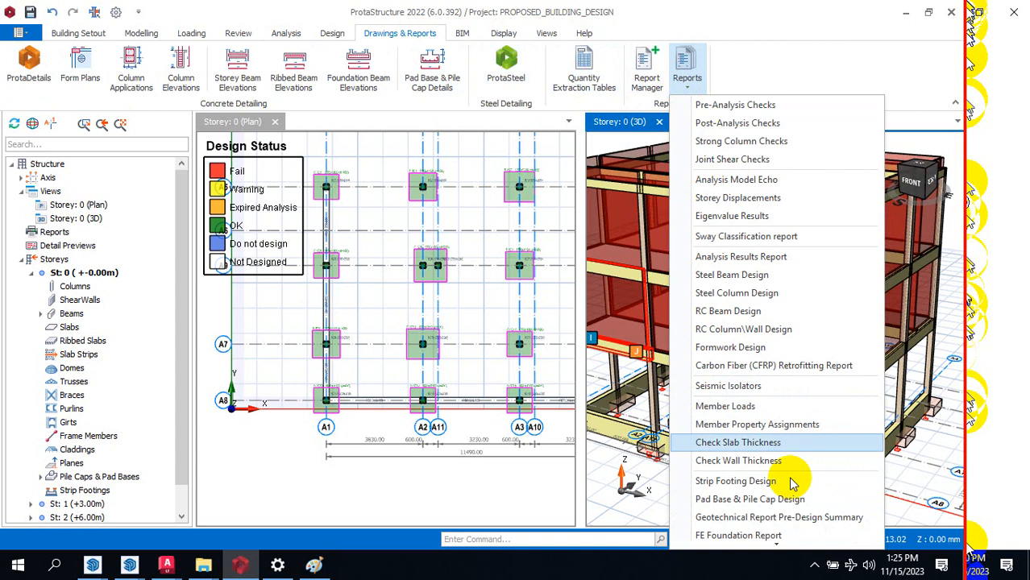
scroll(766, 484, down, 1)
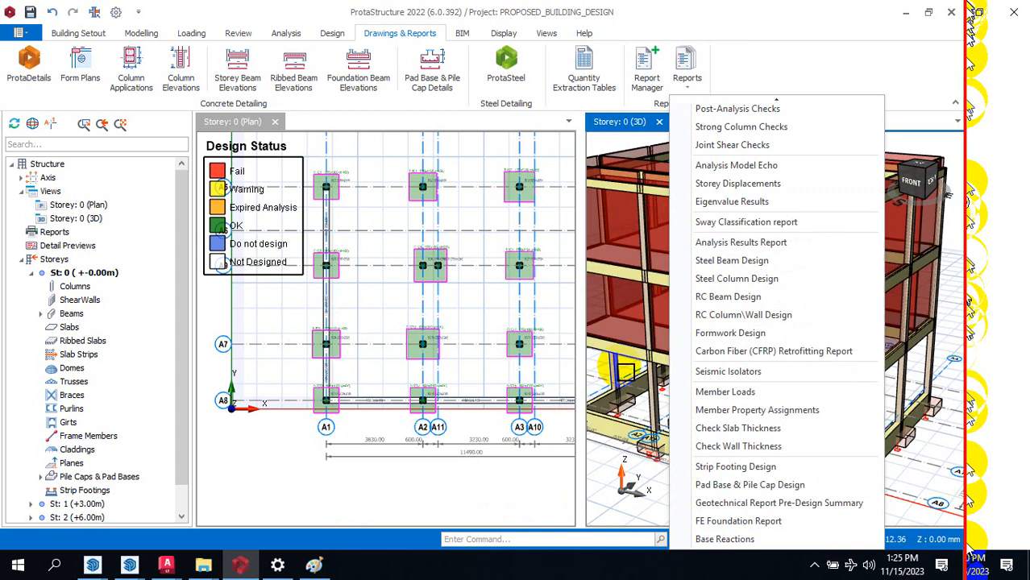
click(609, 477)
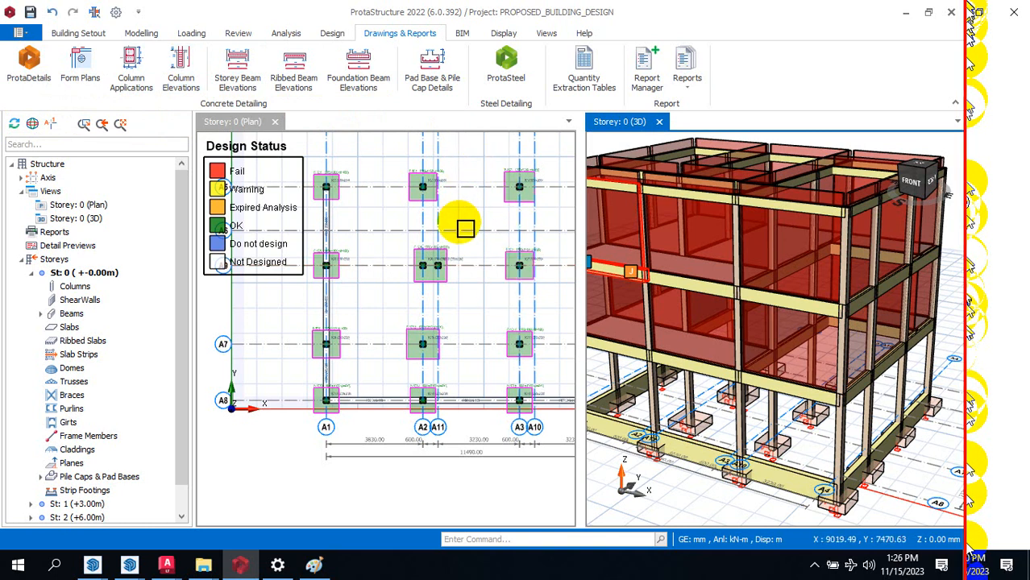
Step: Switch the plan view to storey 1 and inspect its beams, slabs and slab strips
scroll(467, 223, down, 4)
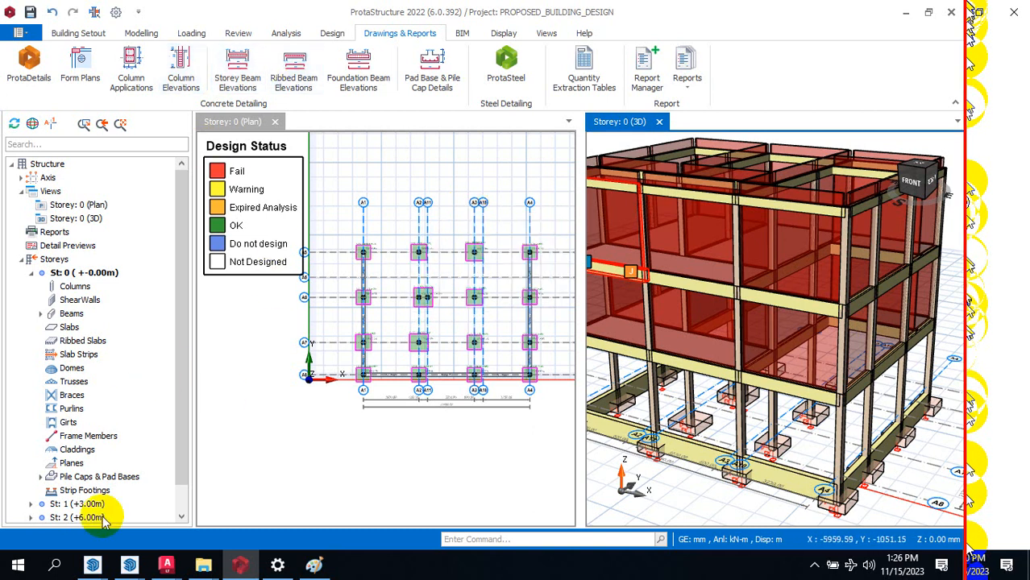
click(63, 504)
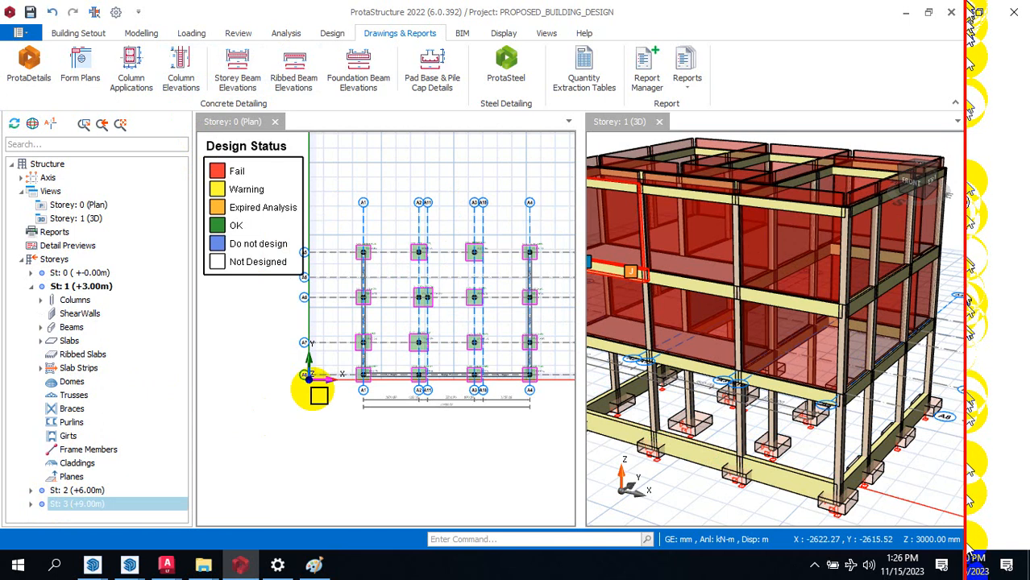
click(338, 179)
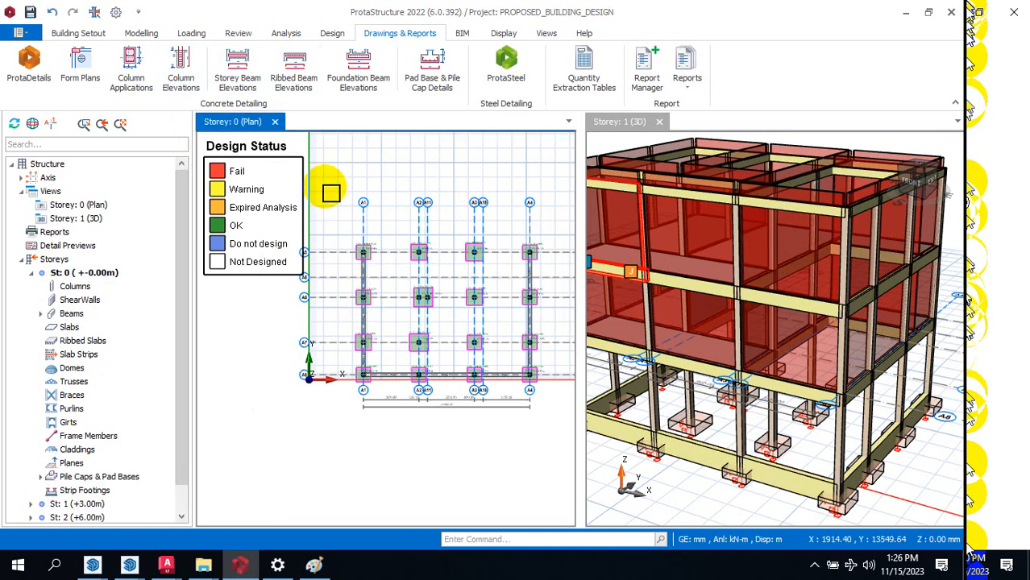
click(65, 505)
scroll(475, 270, up, 3)
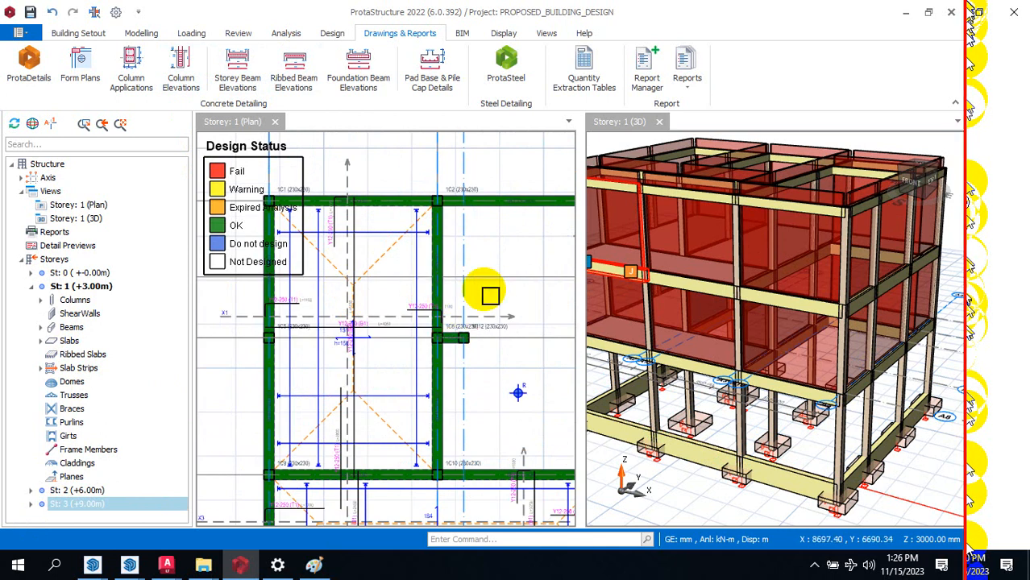
scroll(384, 294, down, 3)
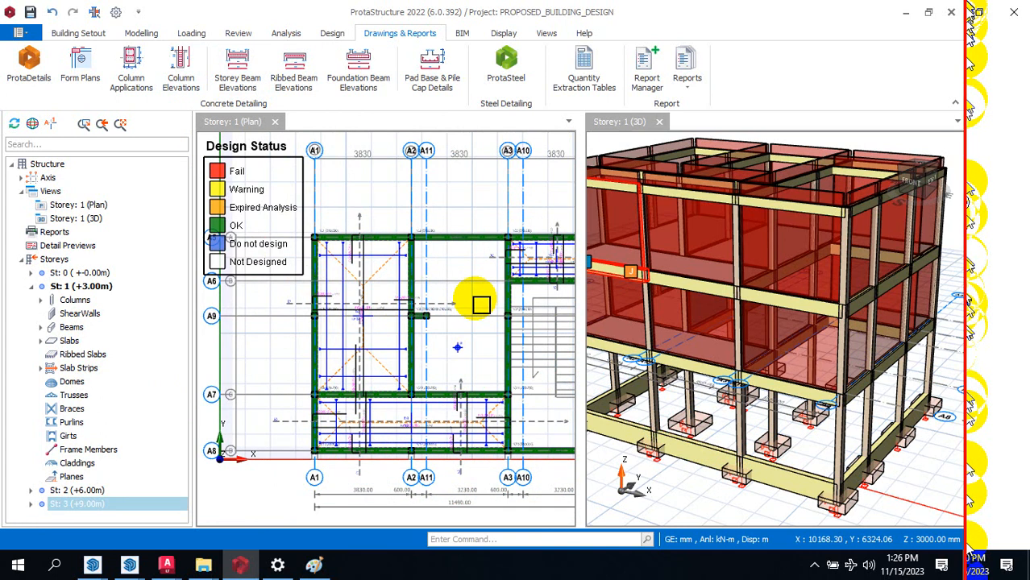
Step: Start slab 1S2 on storey 1 with beam region insertion and a thickness of 150 mm
click(141, 33)
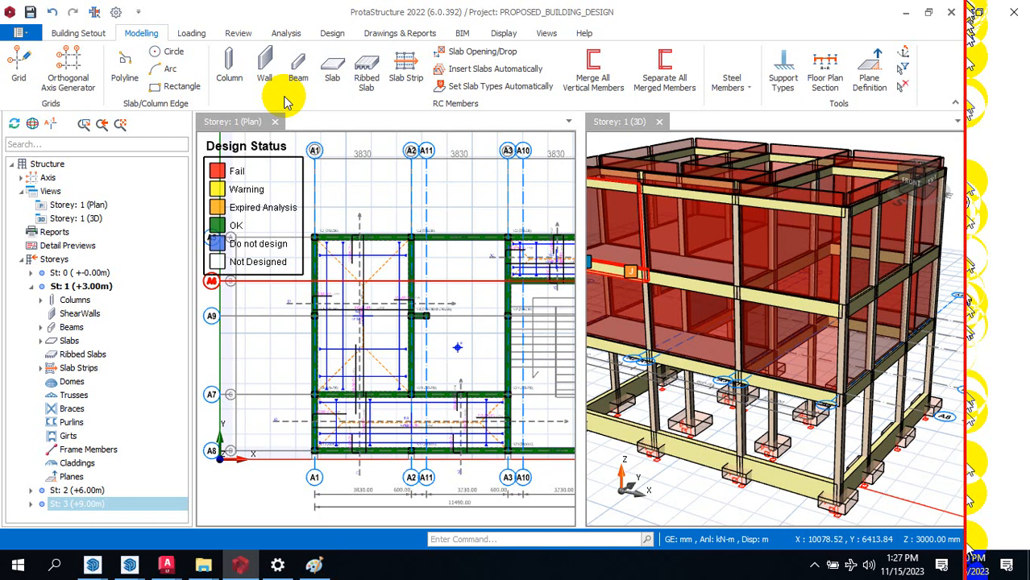
click(296, 68)
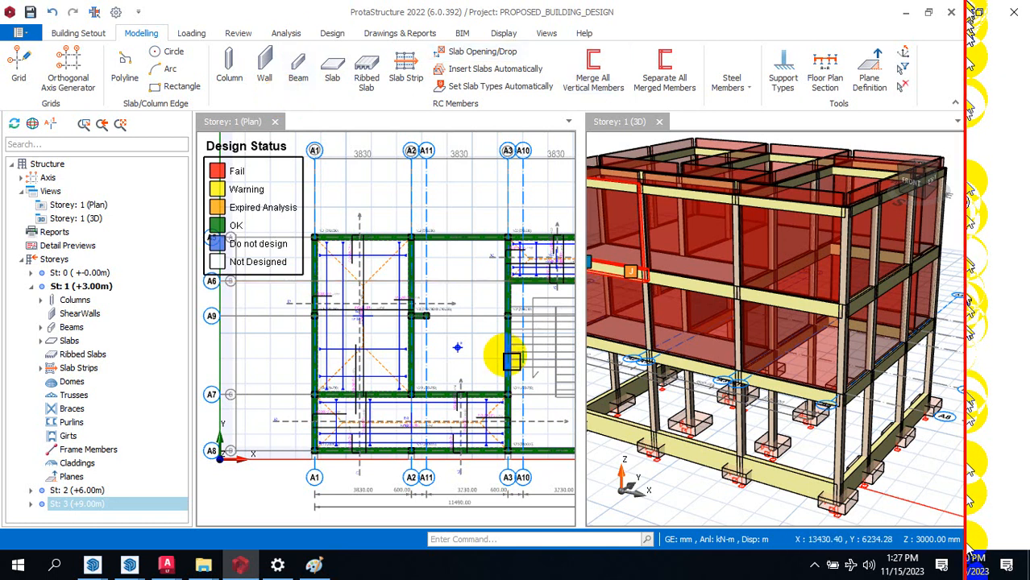
click(330, 79)
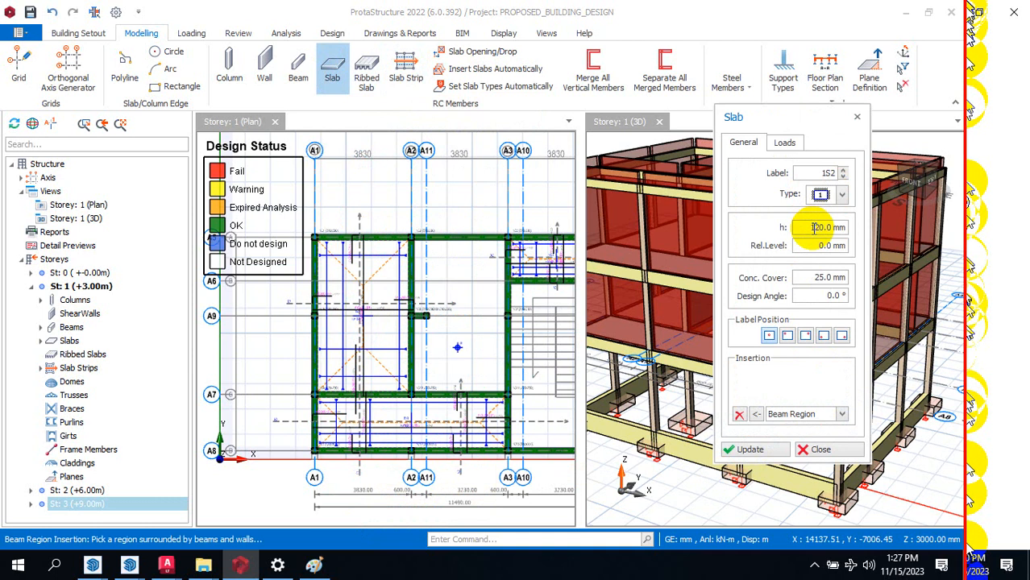
click(786, 144)
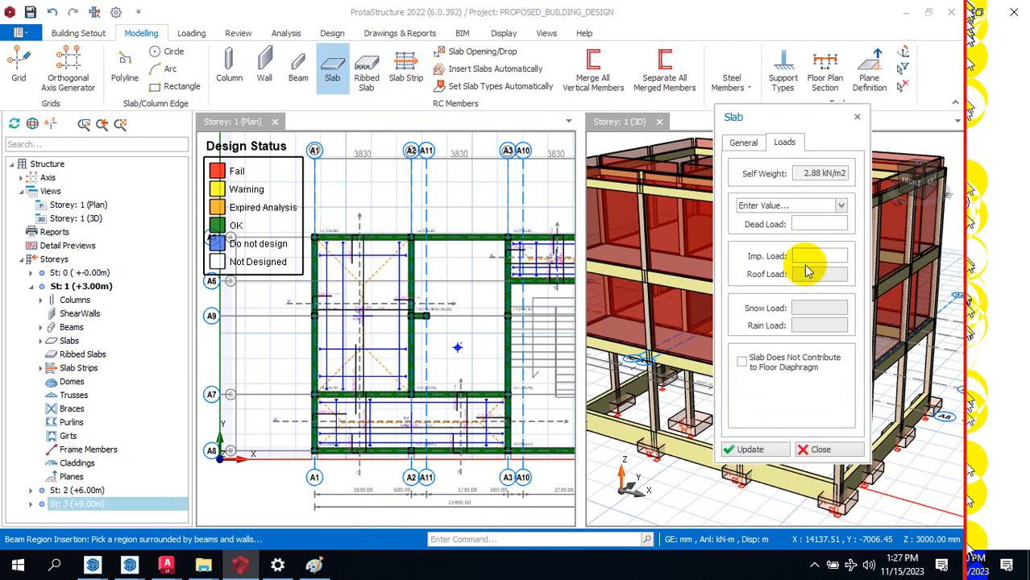
click(745, 145)
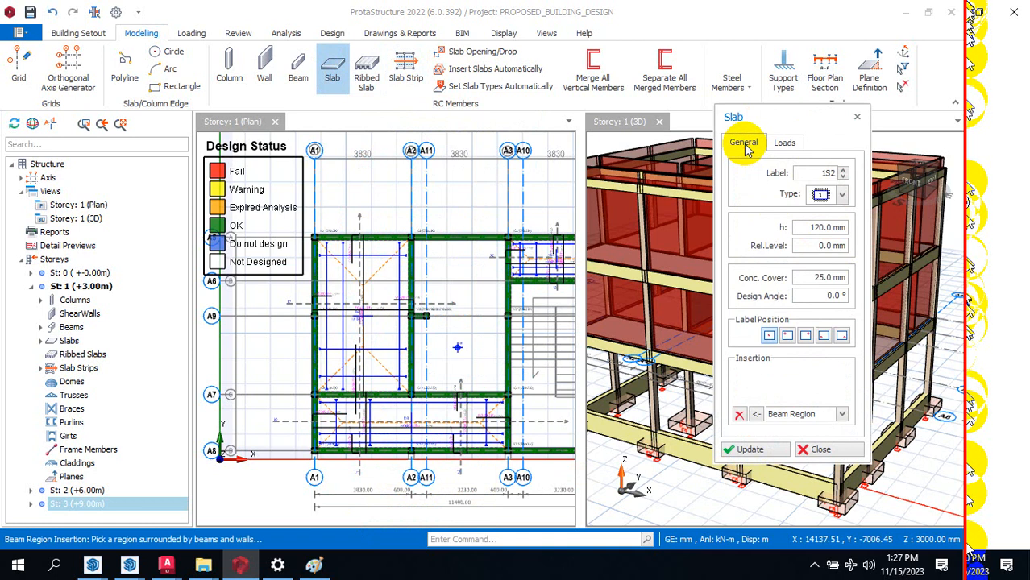
double_click(810, 229)
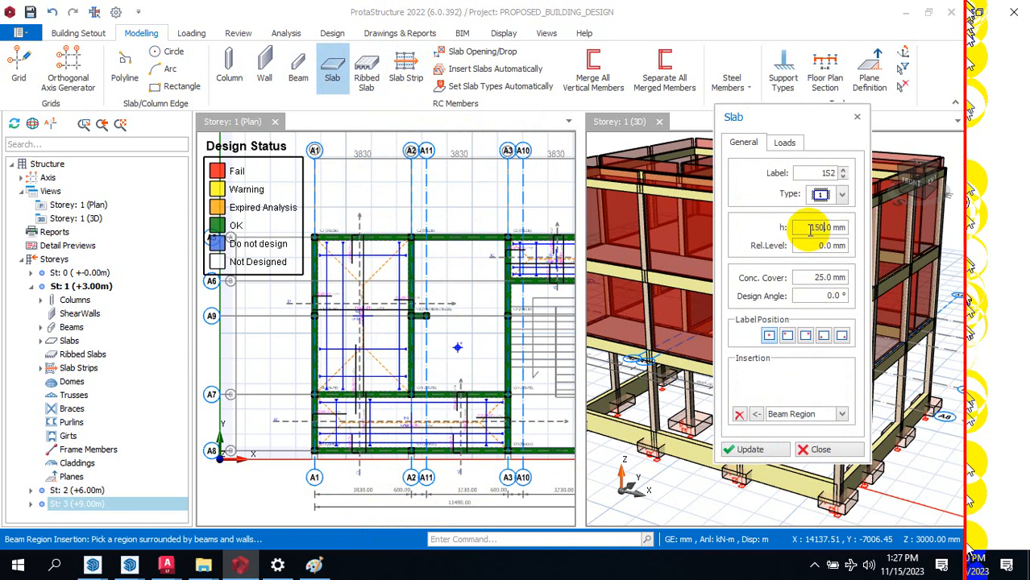
Step: Assign the slab the Room dead load and the 1.50 kN/m2 imposed load for residential communal areas with limited use
click(784, 142)
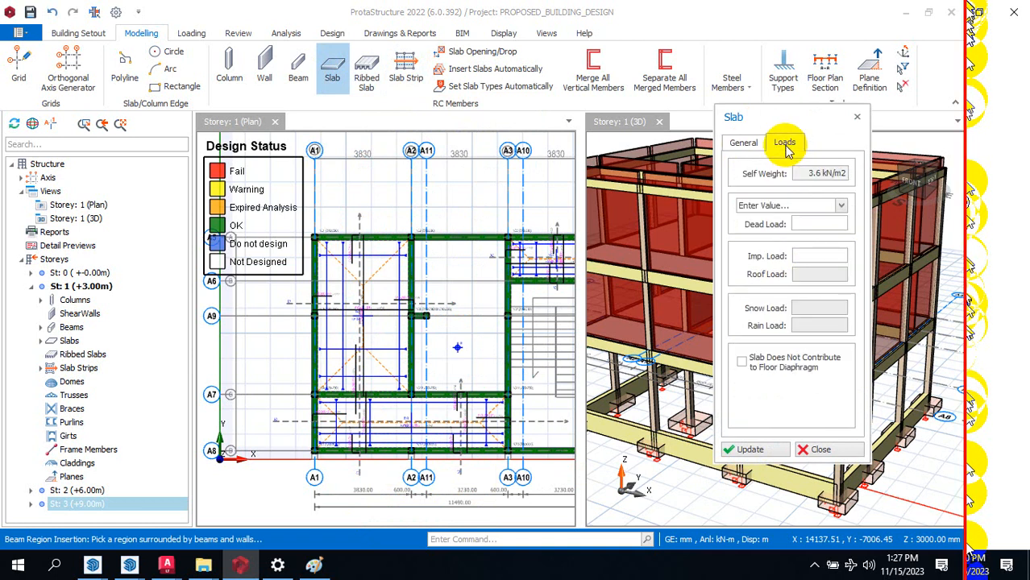
click(824, 225)
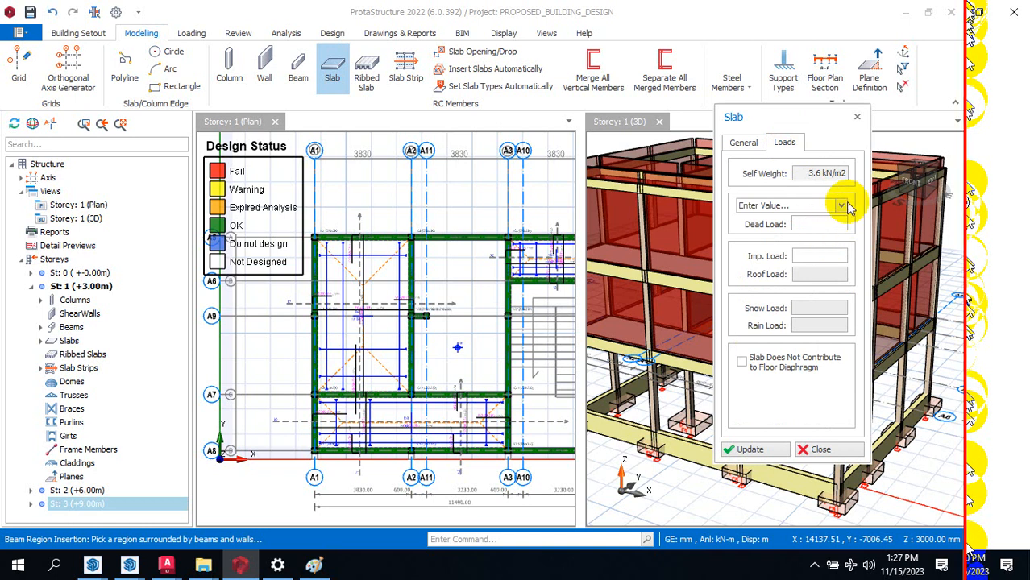
click(841, 205)
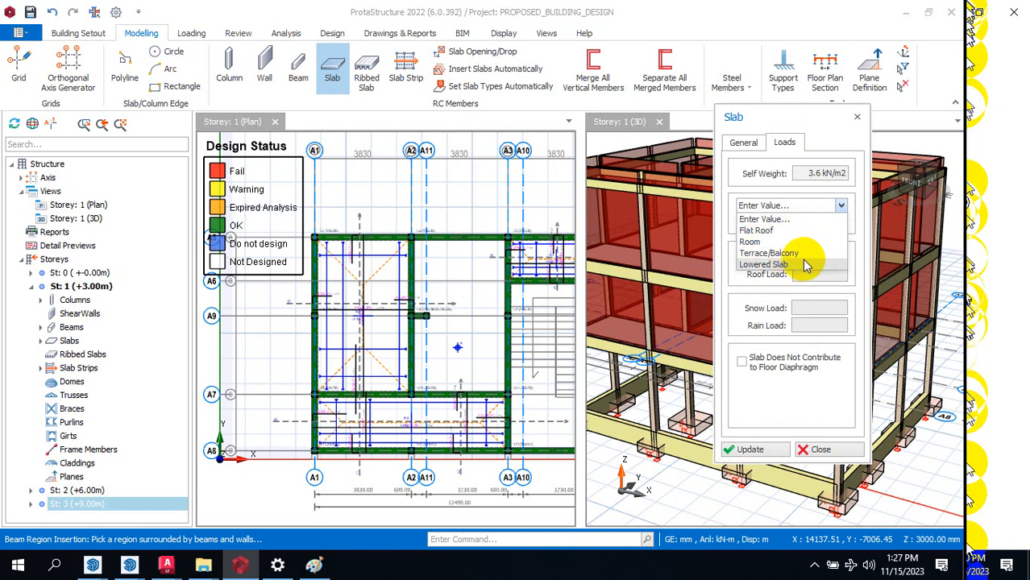
click(814, 220)
click(819, 224)
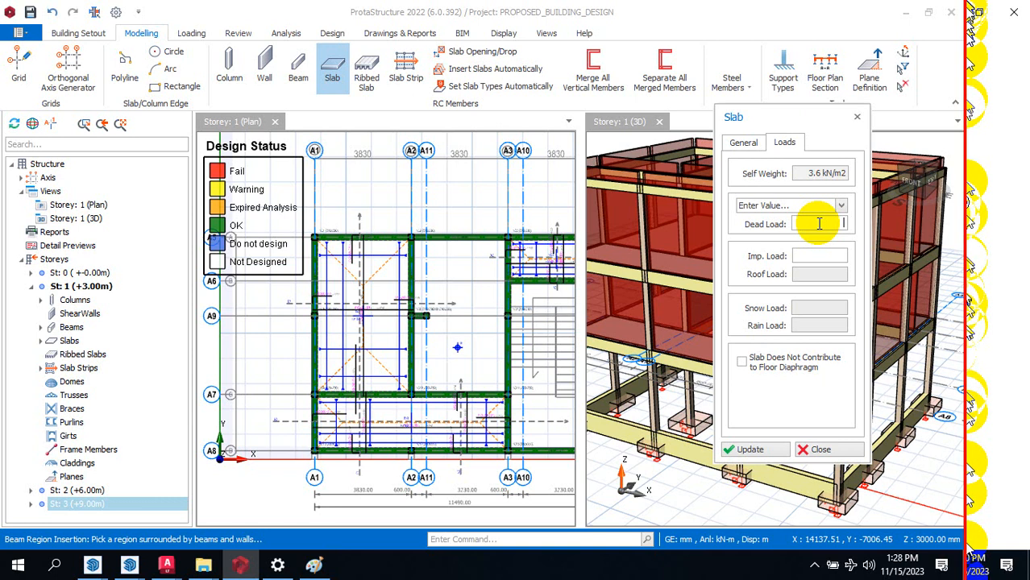
click(839, 207)
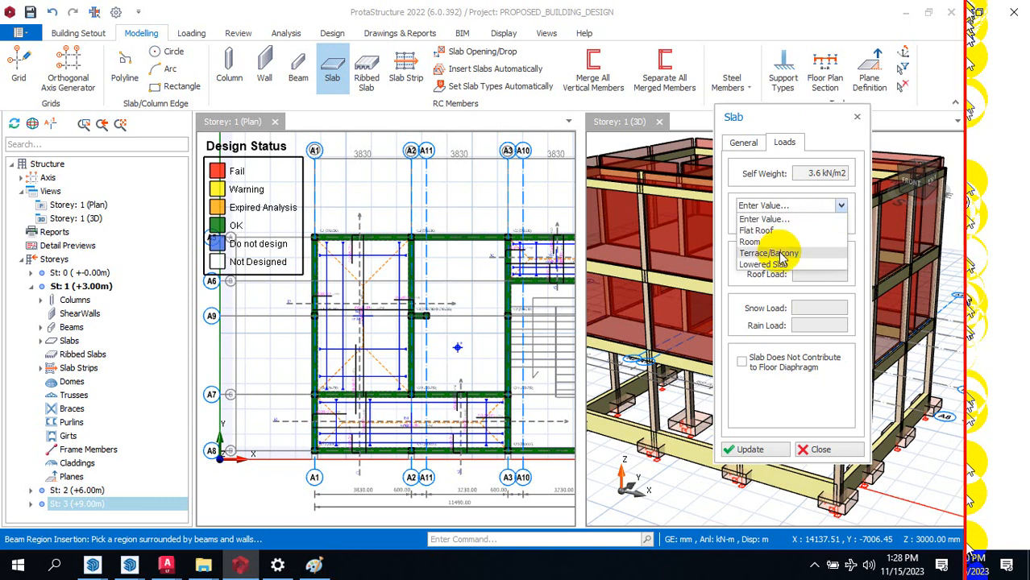
click(811, 242)
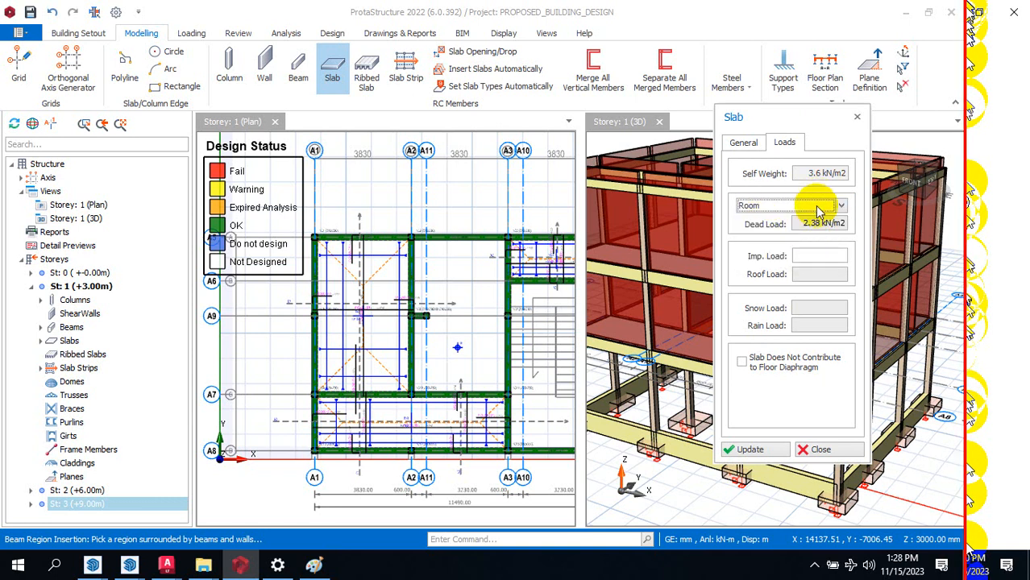
click(826, 256)
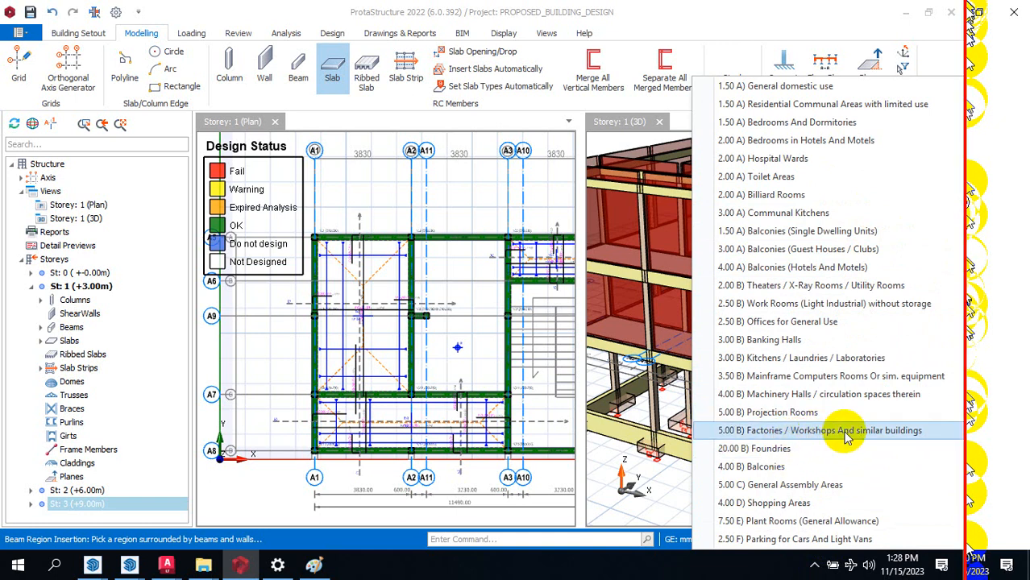
click(819, 105)
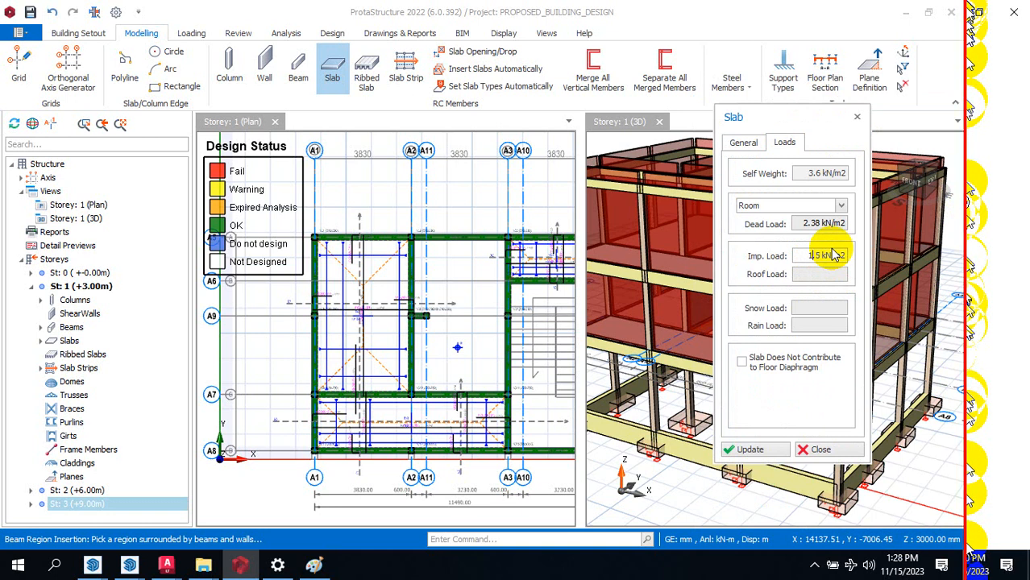
Step: Review the slab's general settings and examine the beam-enclosed regions in the storey 1 plan
click(744, 144)
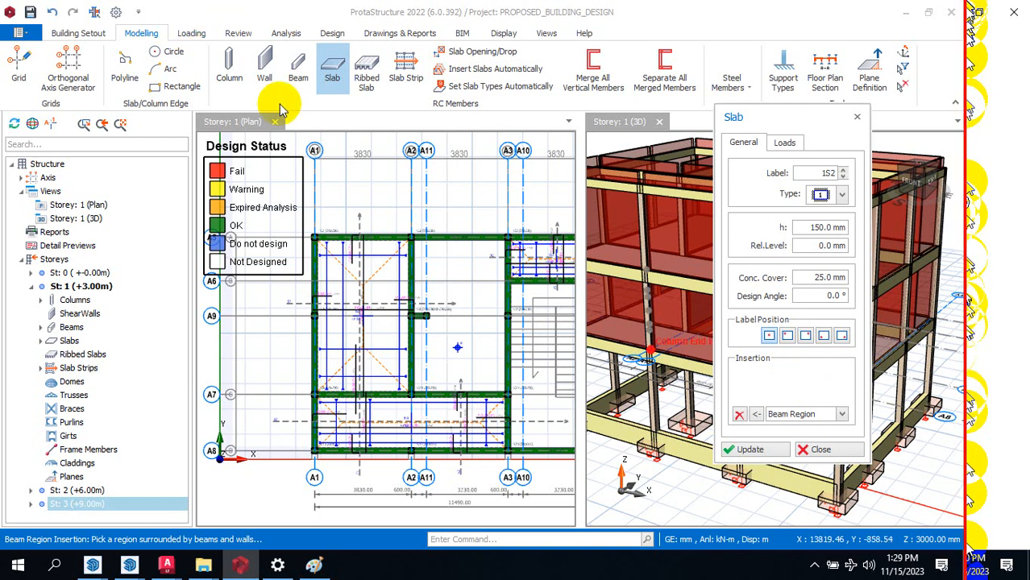
scroll(389, 212, down, 3)
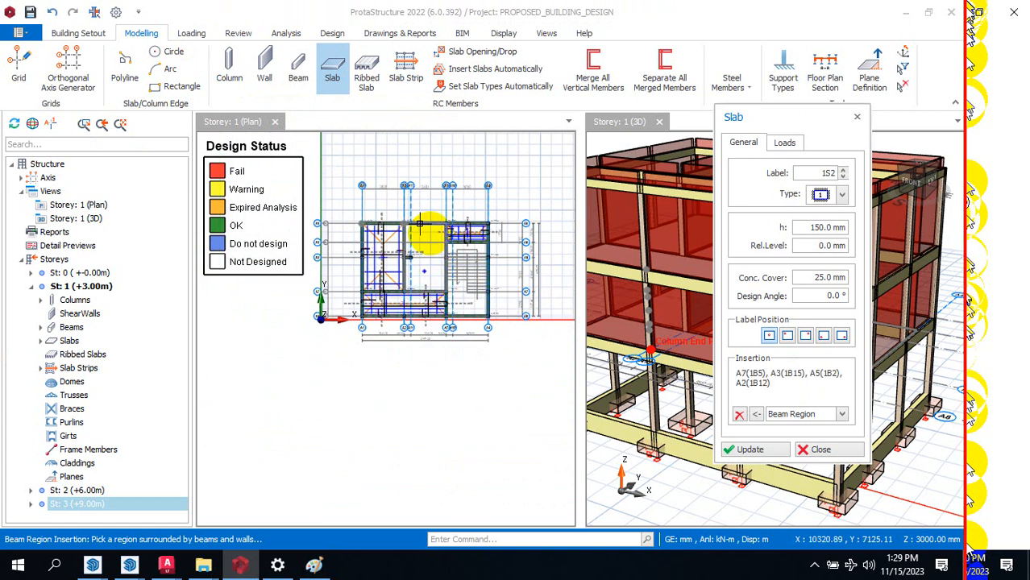
scroll(419, 201, up, 2)
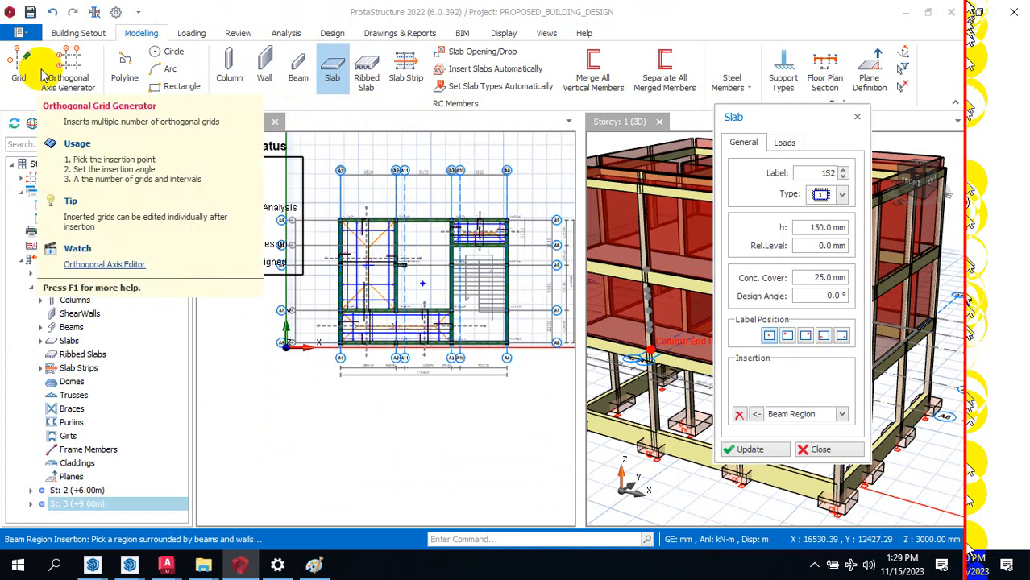
click(440, 300)
scroll(371, 241, up, 5)
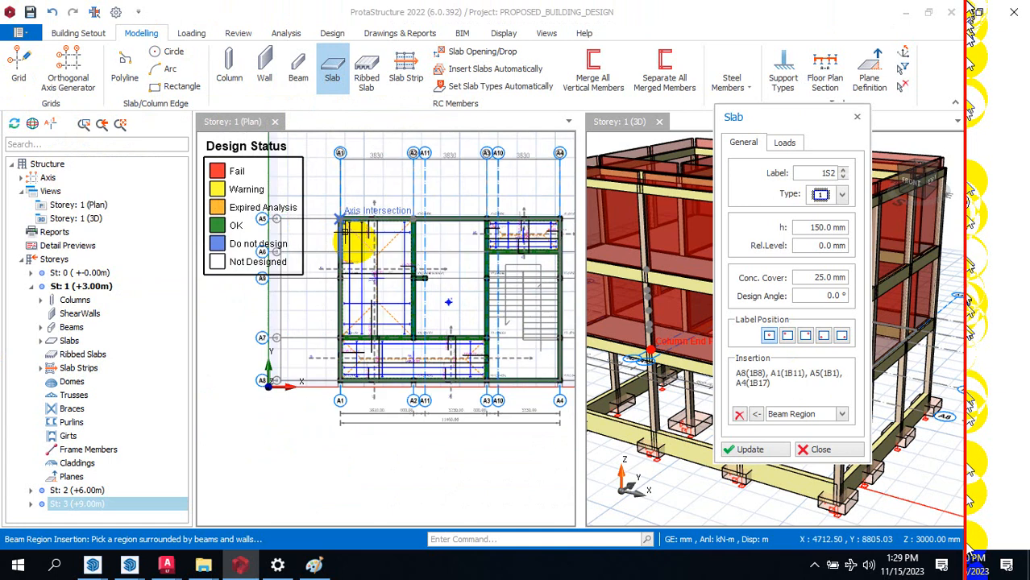
scroll(480, 257, up, 2)
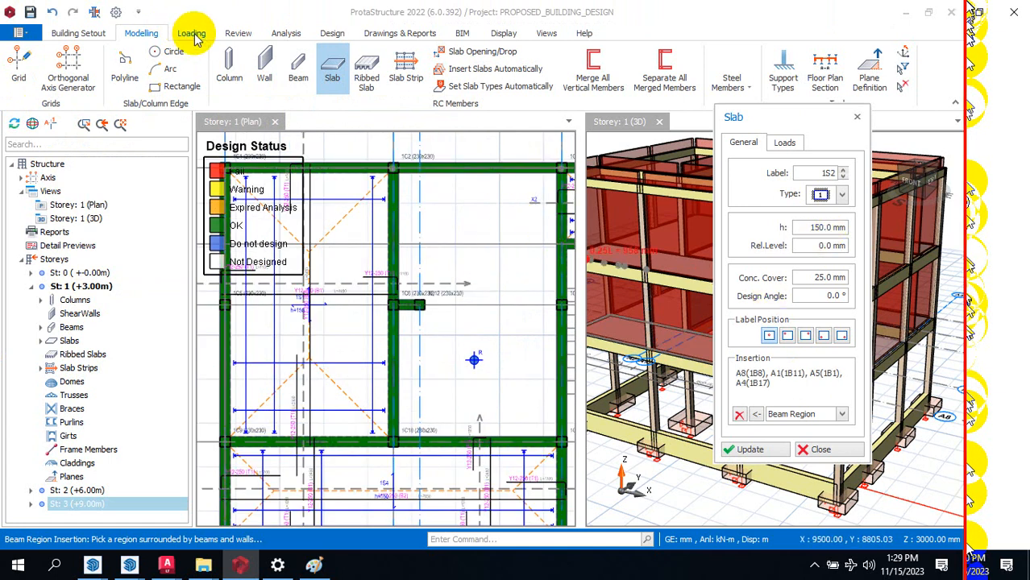
Step: Open the building analysis settings, review the load combinations and leave them without changes
click(284, 35)
click(63, 73)
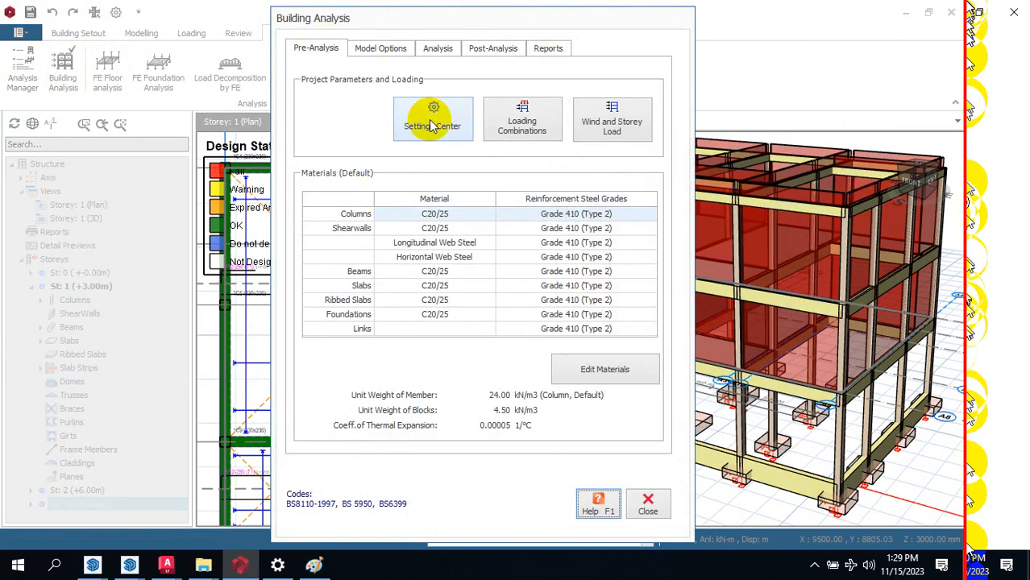
click(524, 121)
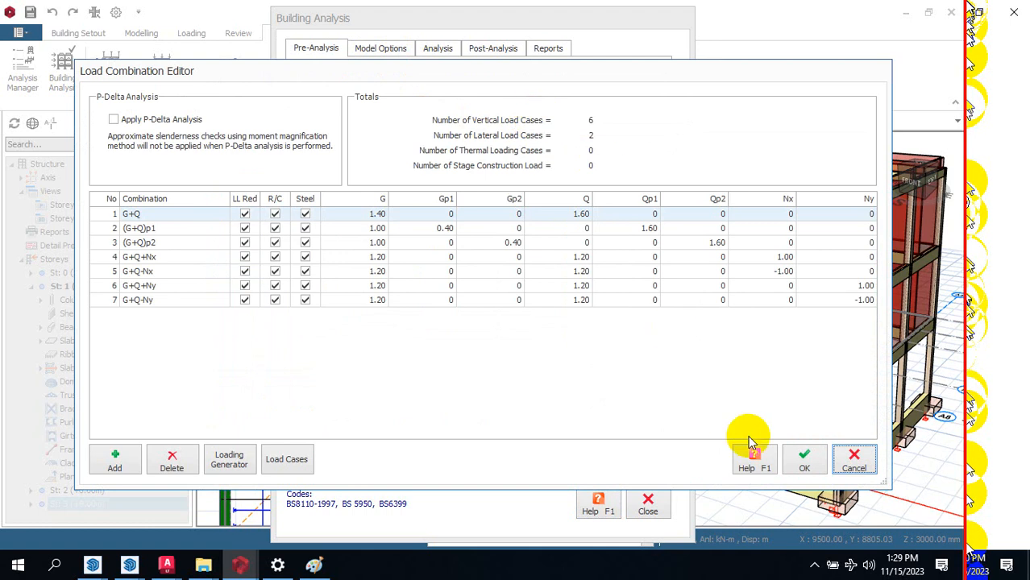
click(857, 461)
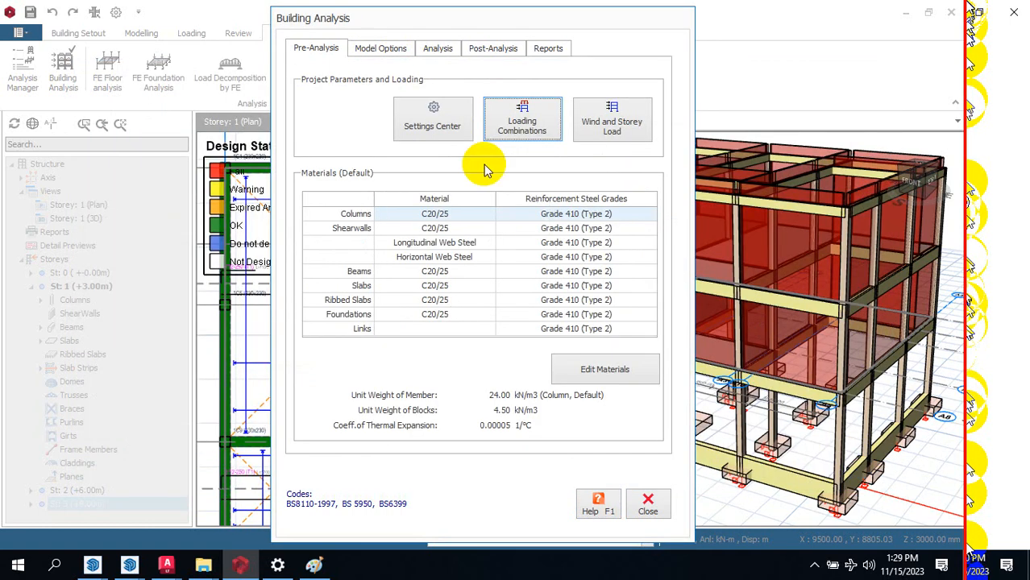
Step: Regenerate the load combinations with the loading generator, keeping dead, live and automatic pattern loads with G coefficient 1.4 and Q coefficient 1.6
click(509, 122)
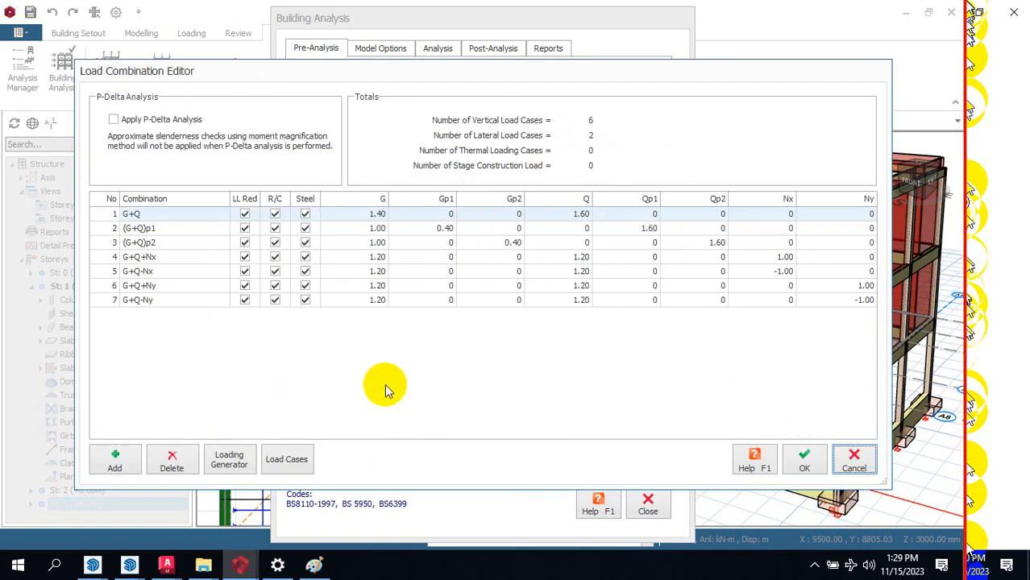
click(230, 461)
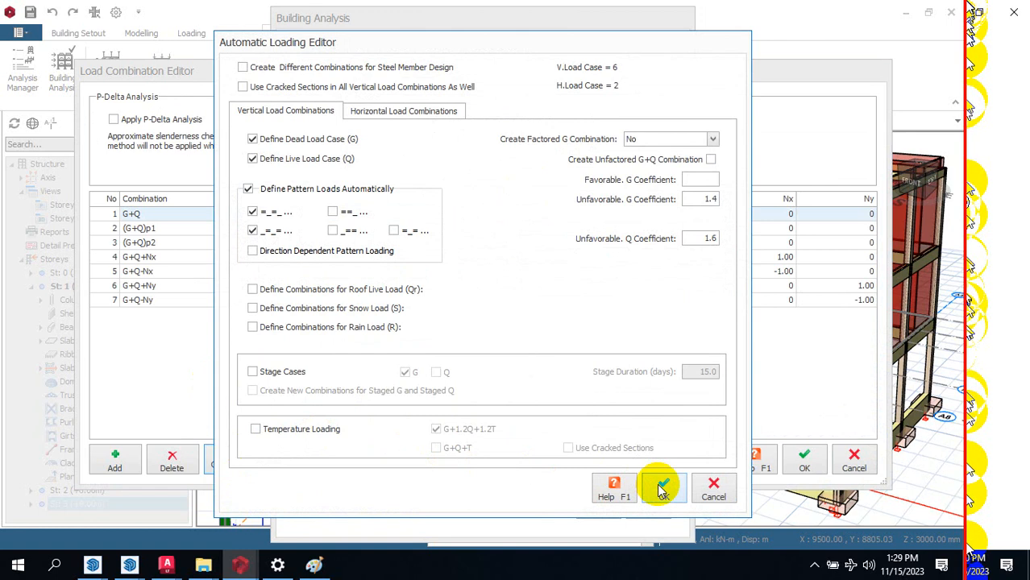
click(662, 488)
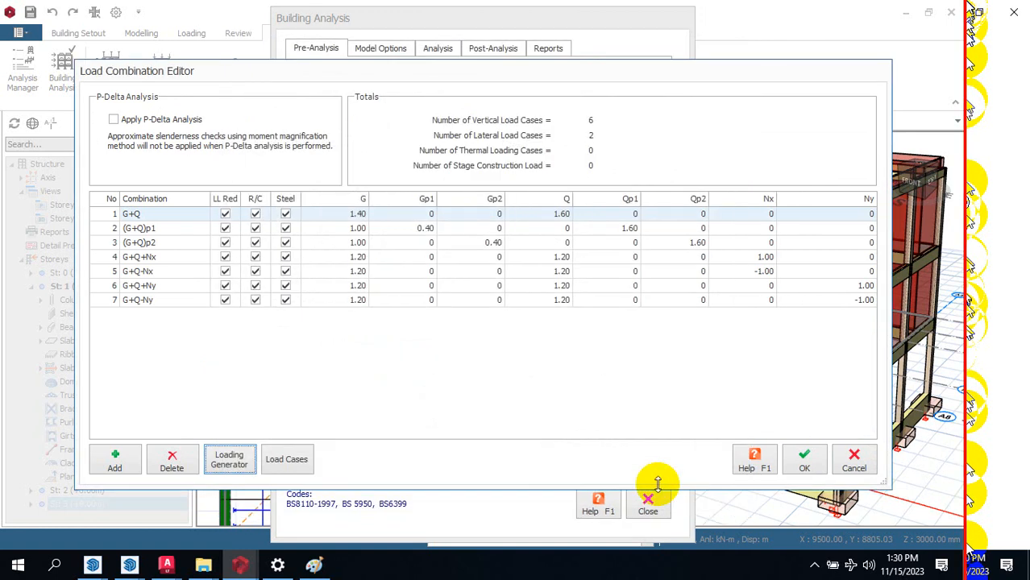
Step: Review the load cases, close the load combination editor, decline invalidating the building analysis results and leave the building analysis settings
click(287, 464)
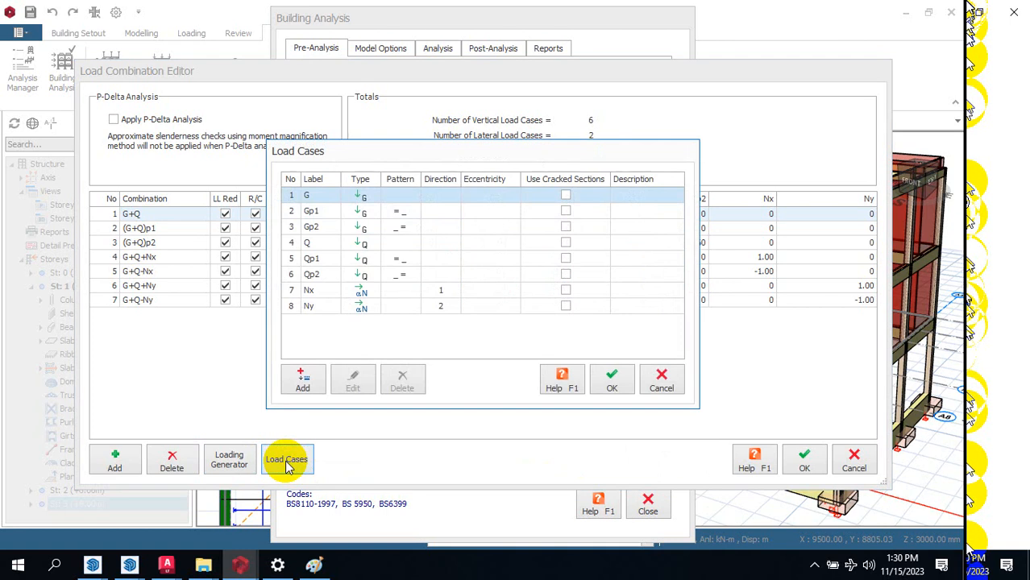
click(617, 386)
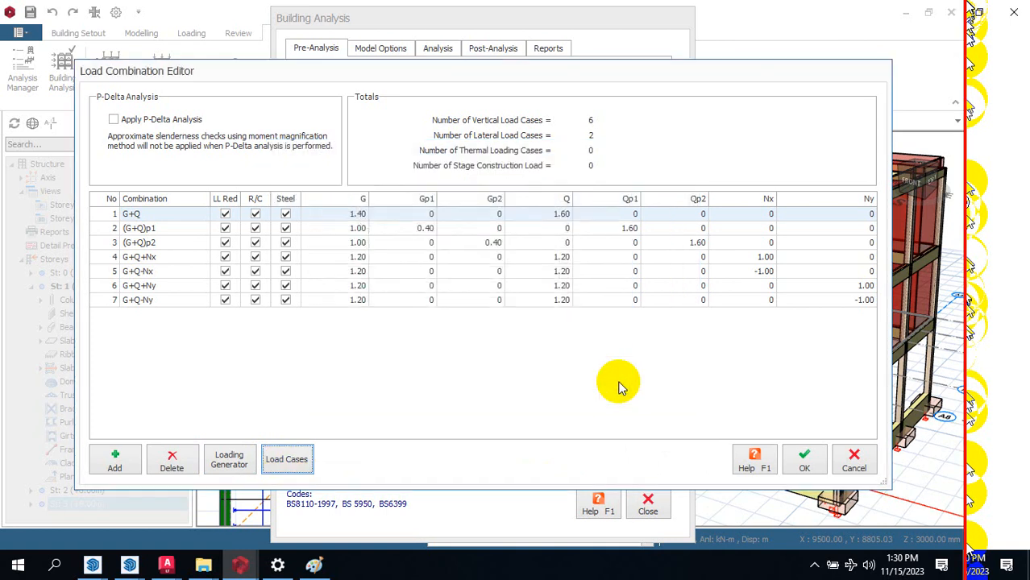
click(808, 458)
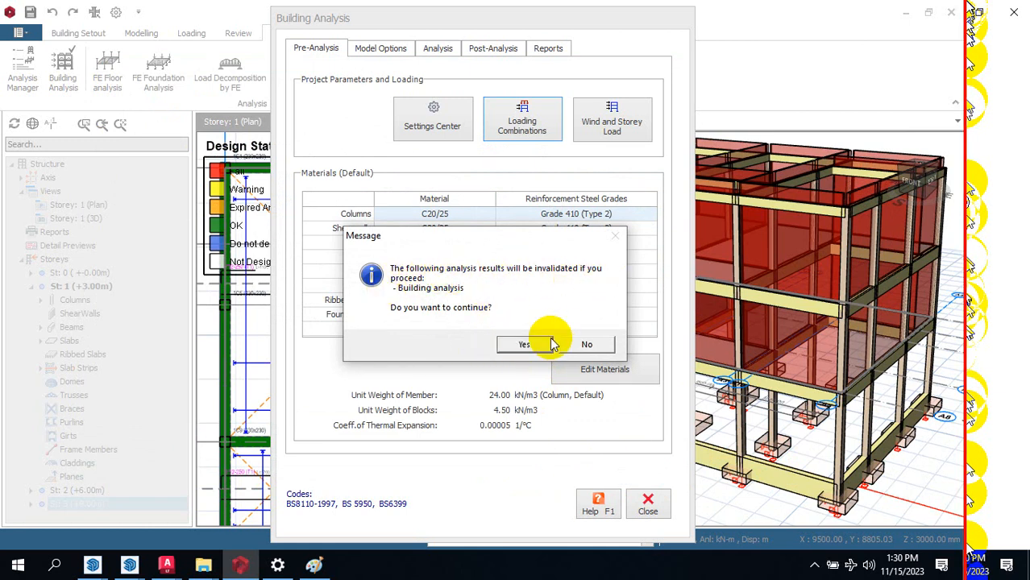
click(601, 346)
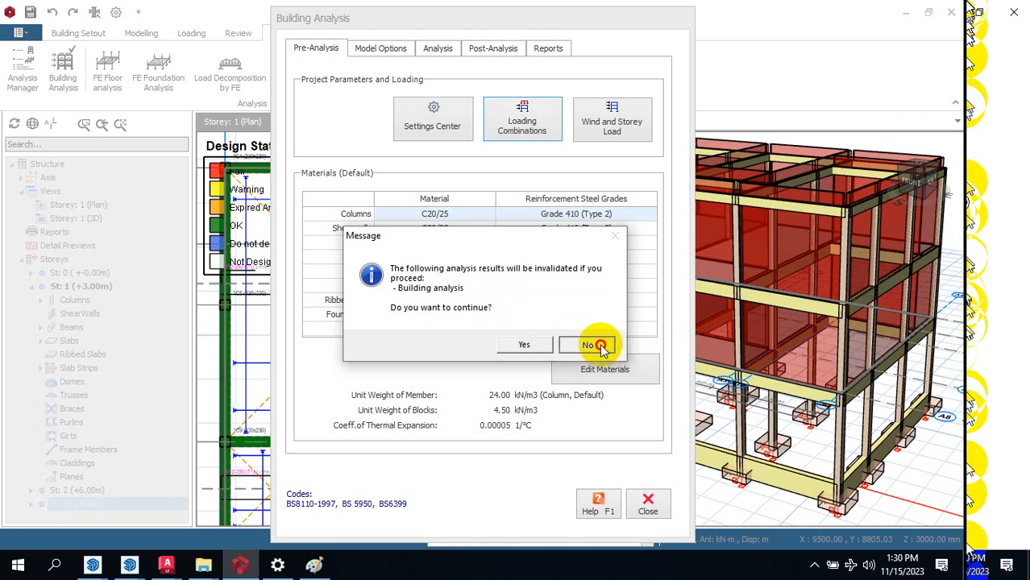
click(651, 502)
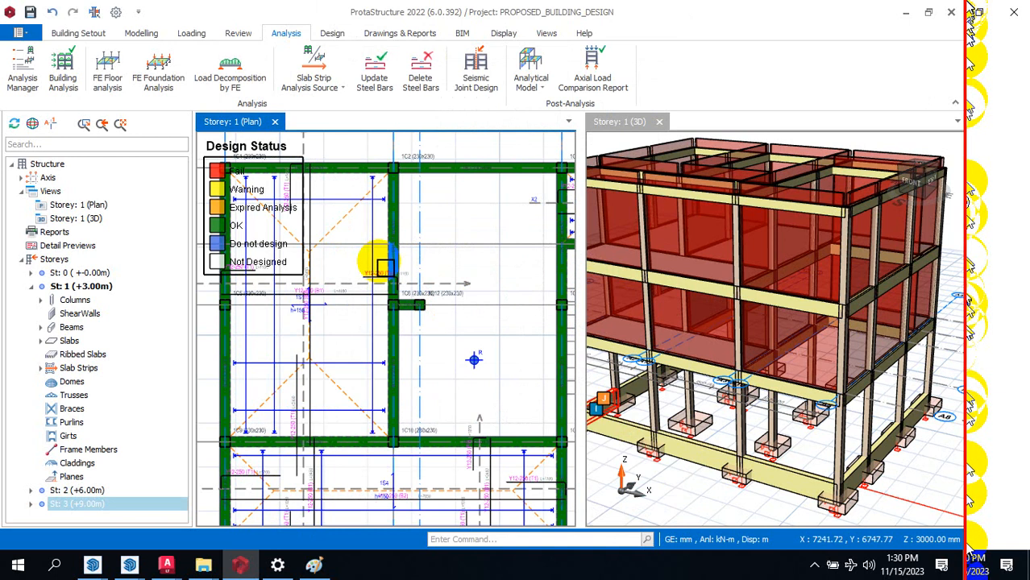
Step: Select slab 1S1 between axes A1 and A2 in the storey 1 plan and open its load editor
scroll(376, 258, down, 5)
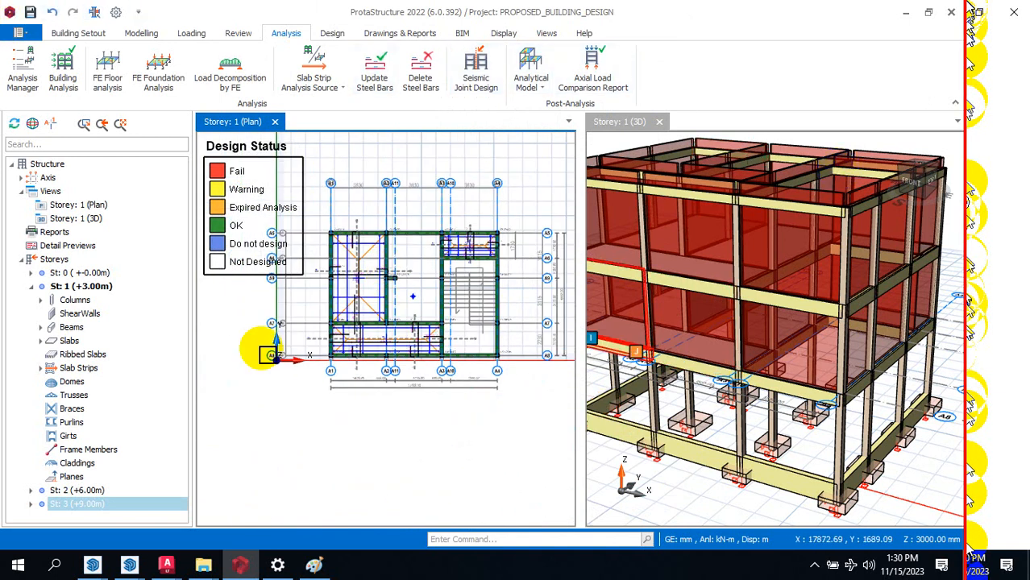
click(383, 227)
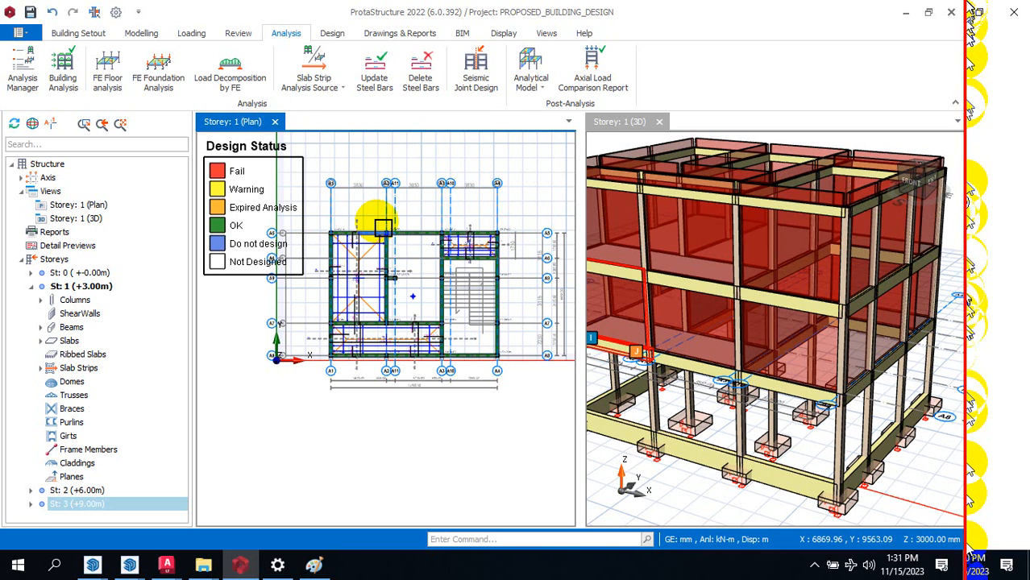
scroll(345, 229, up, 3)
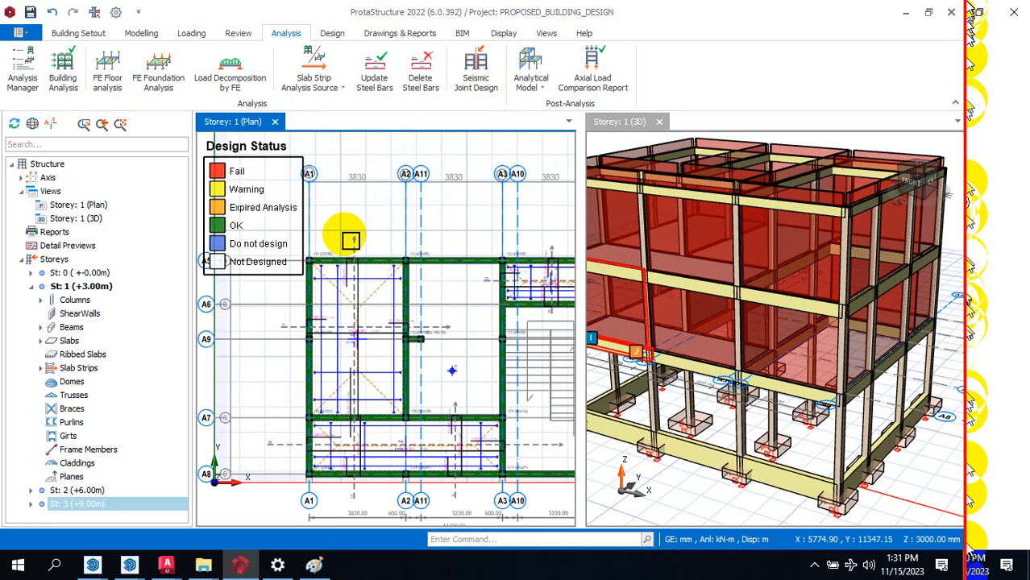
click(366, 287)
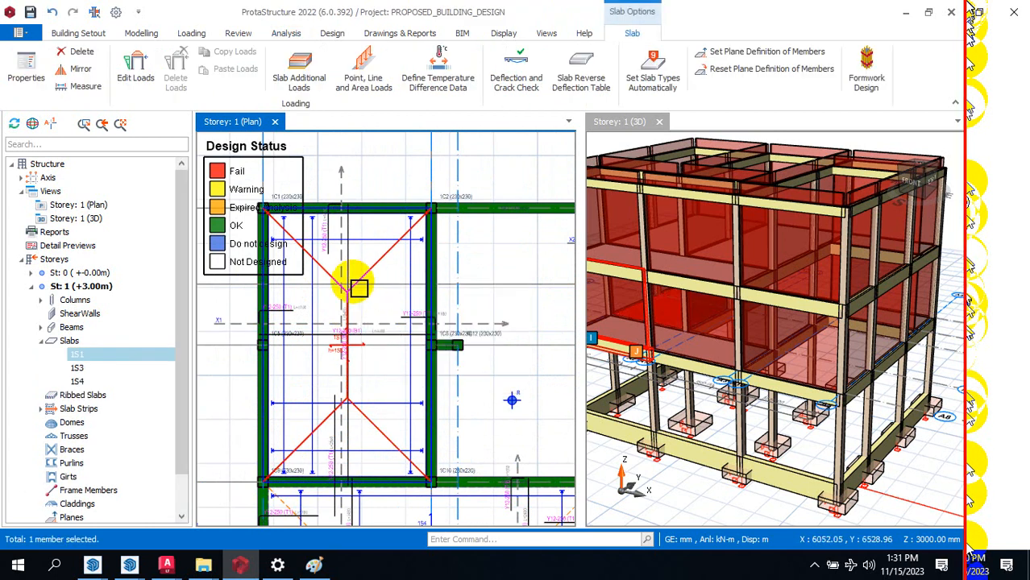
mouse_move(374, 277)
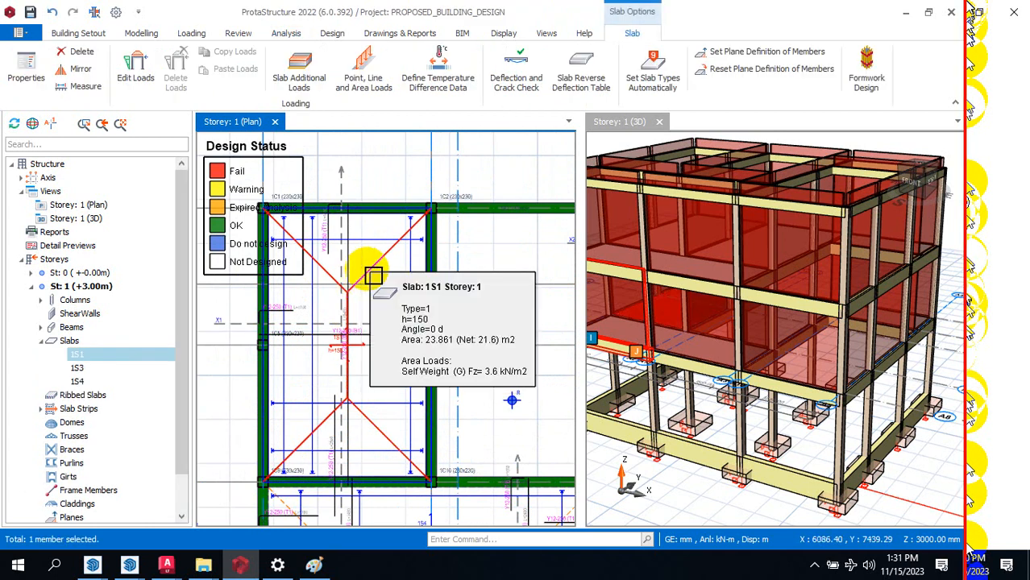
click(137, 81)
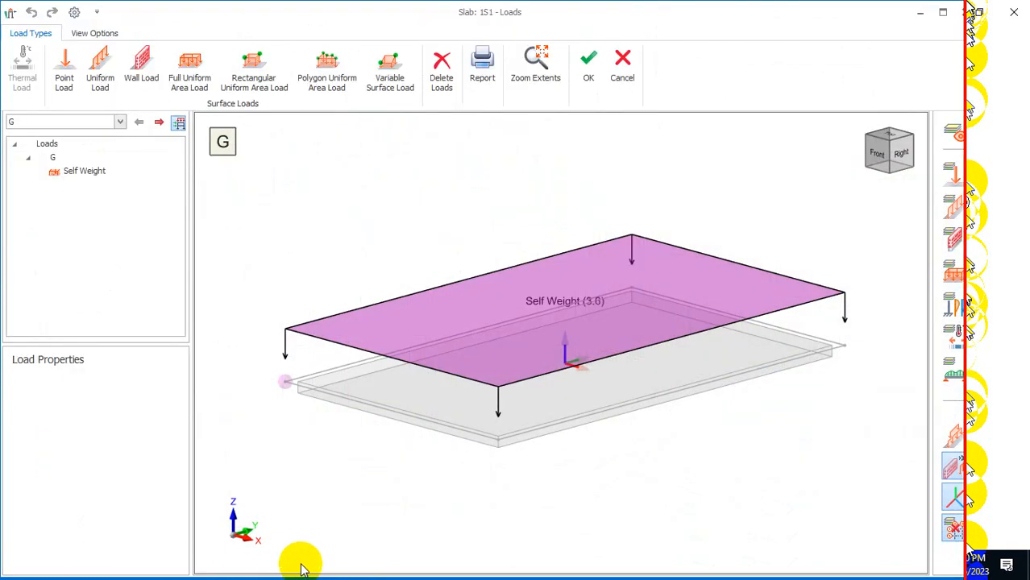
Step: Examine the point, uniform, wall and full, rectangular and polygon area load options, then leave the slab's loads unchanged and deselect it
click(66, 74)
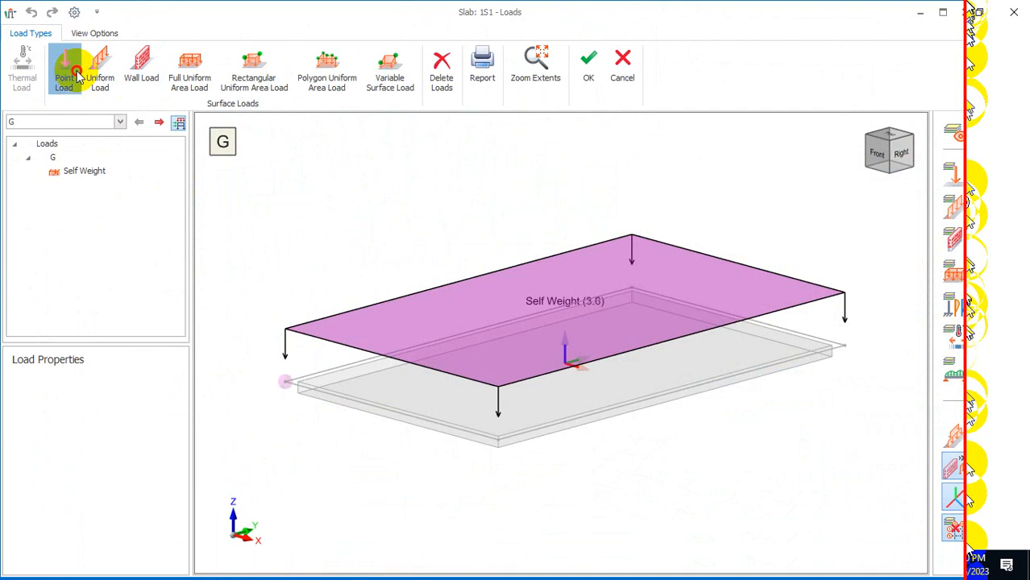
click(105, 75)
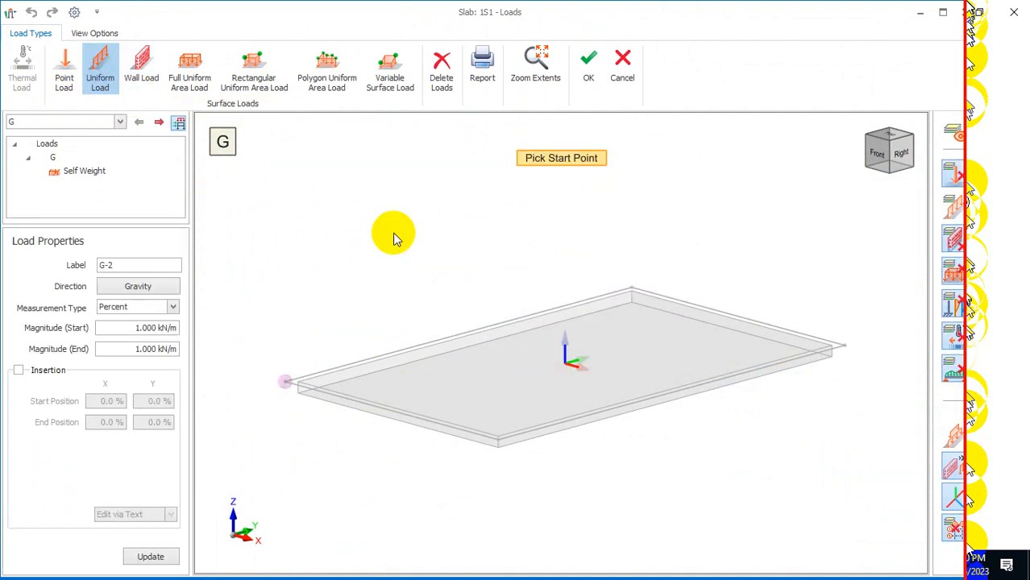
click(68, 75)
click(101, 84)
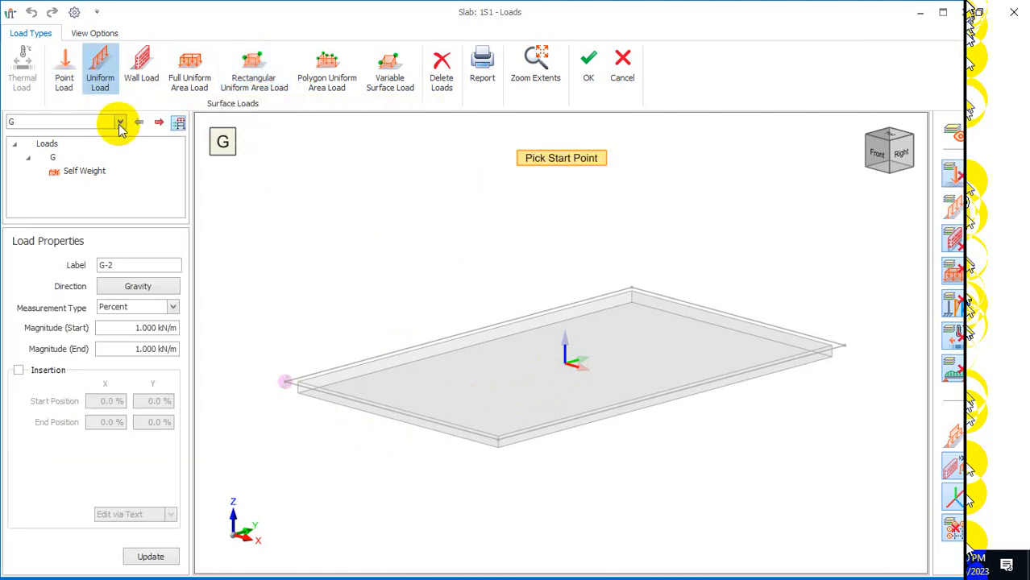
click(155, 71)
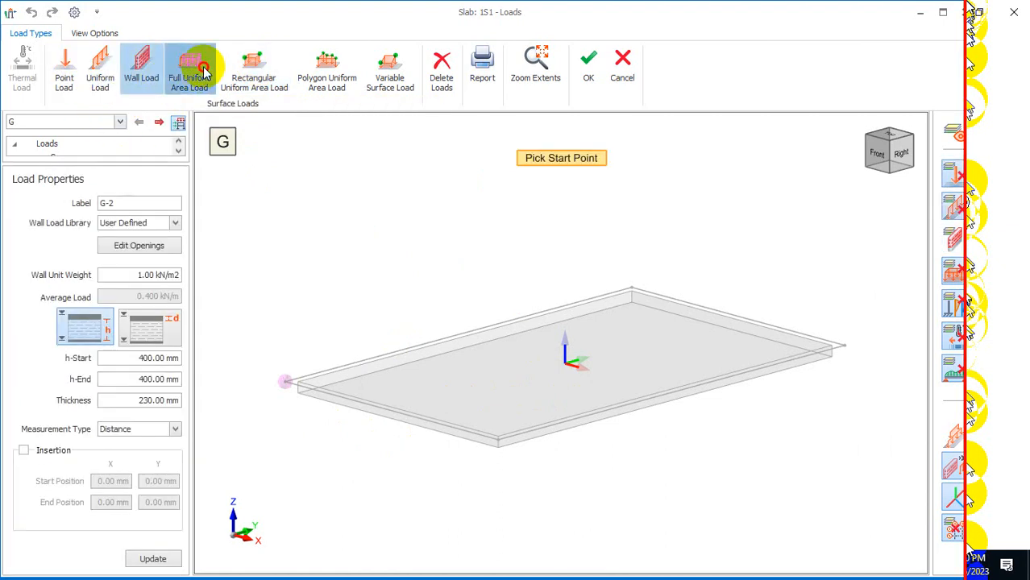
click(198, 76)
click(256, 75)
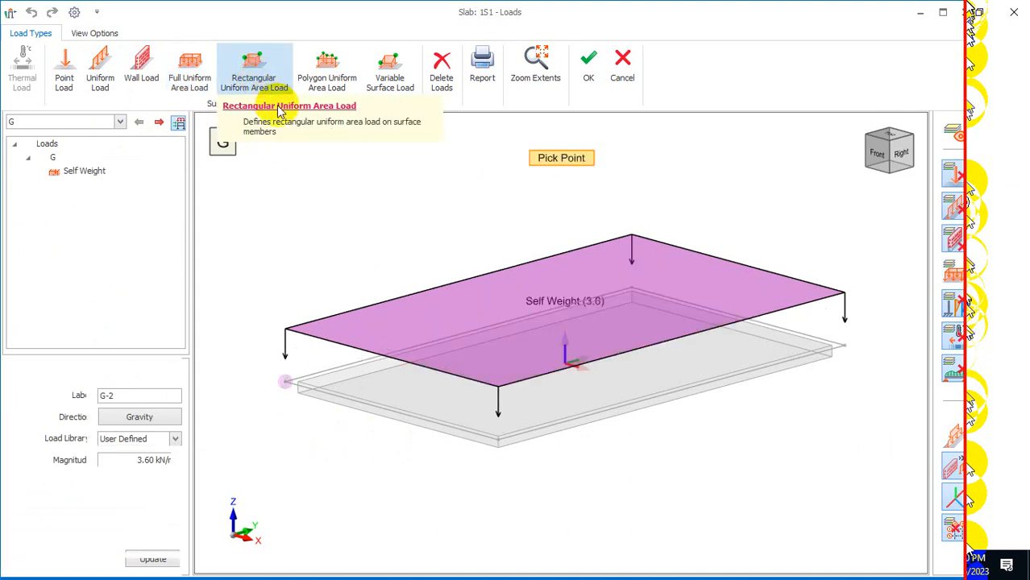
click(338, 78)
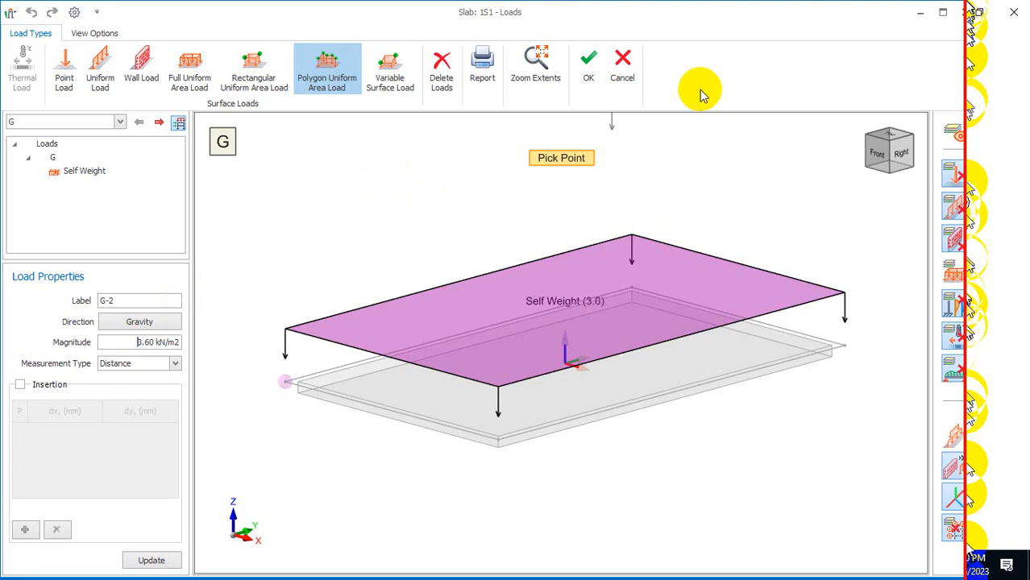
click(622, 74)
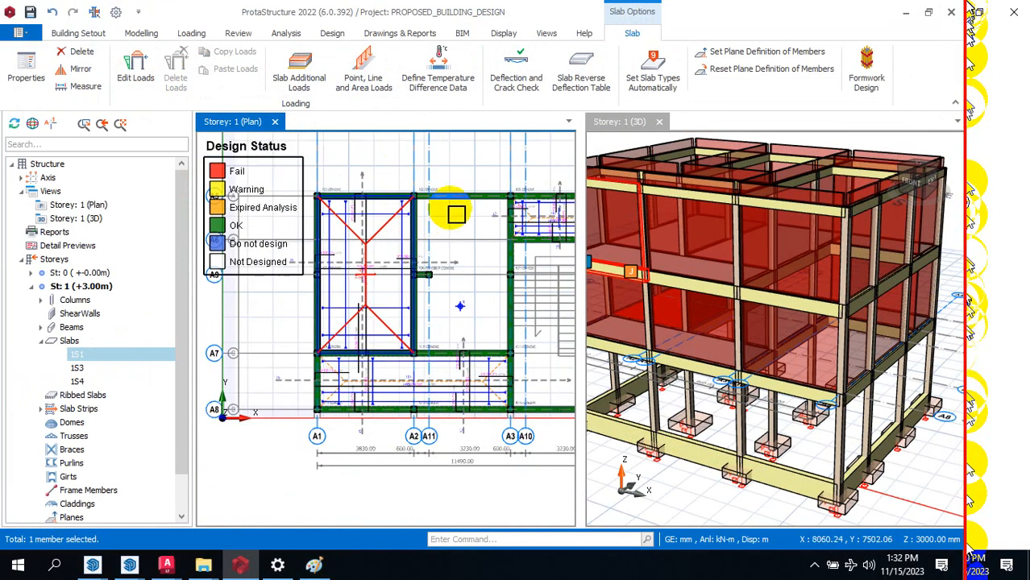
key(Escape)
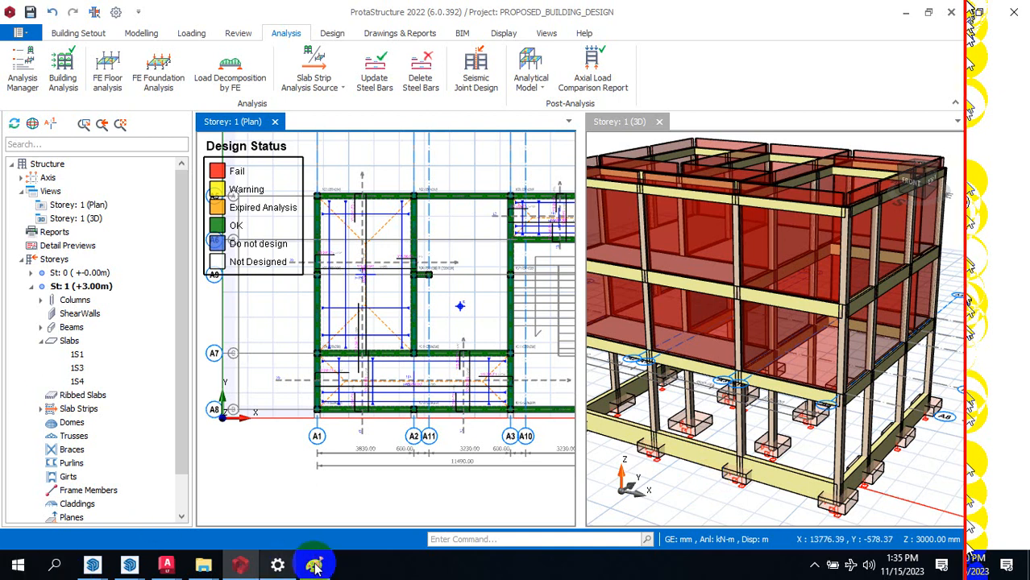
click(814, 565)
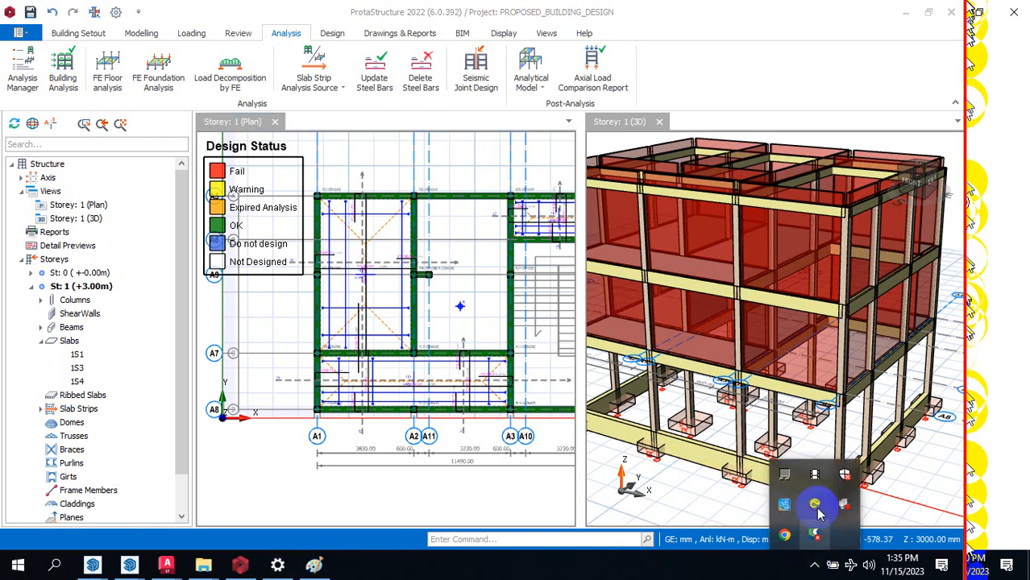